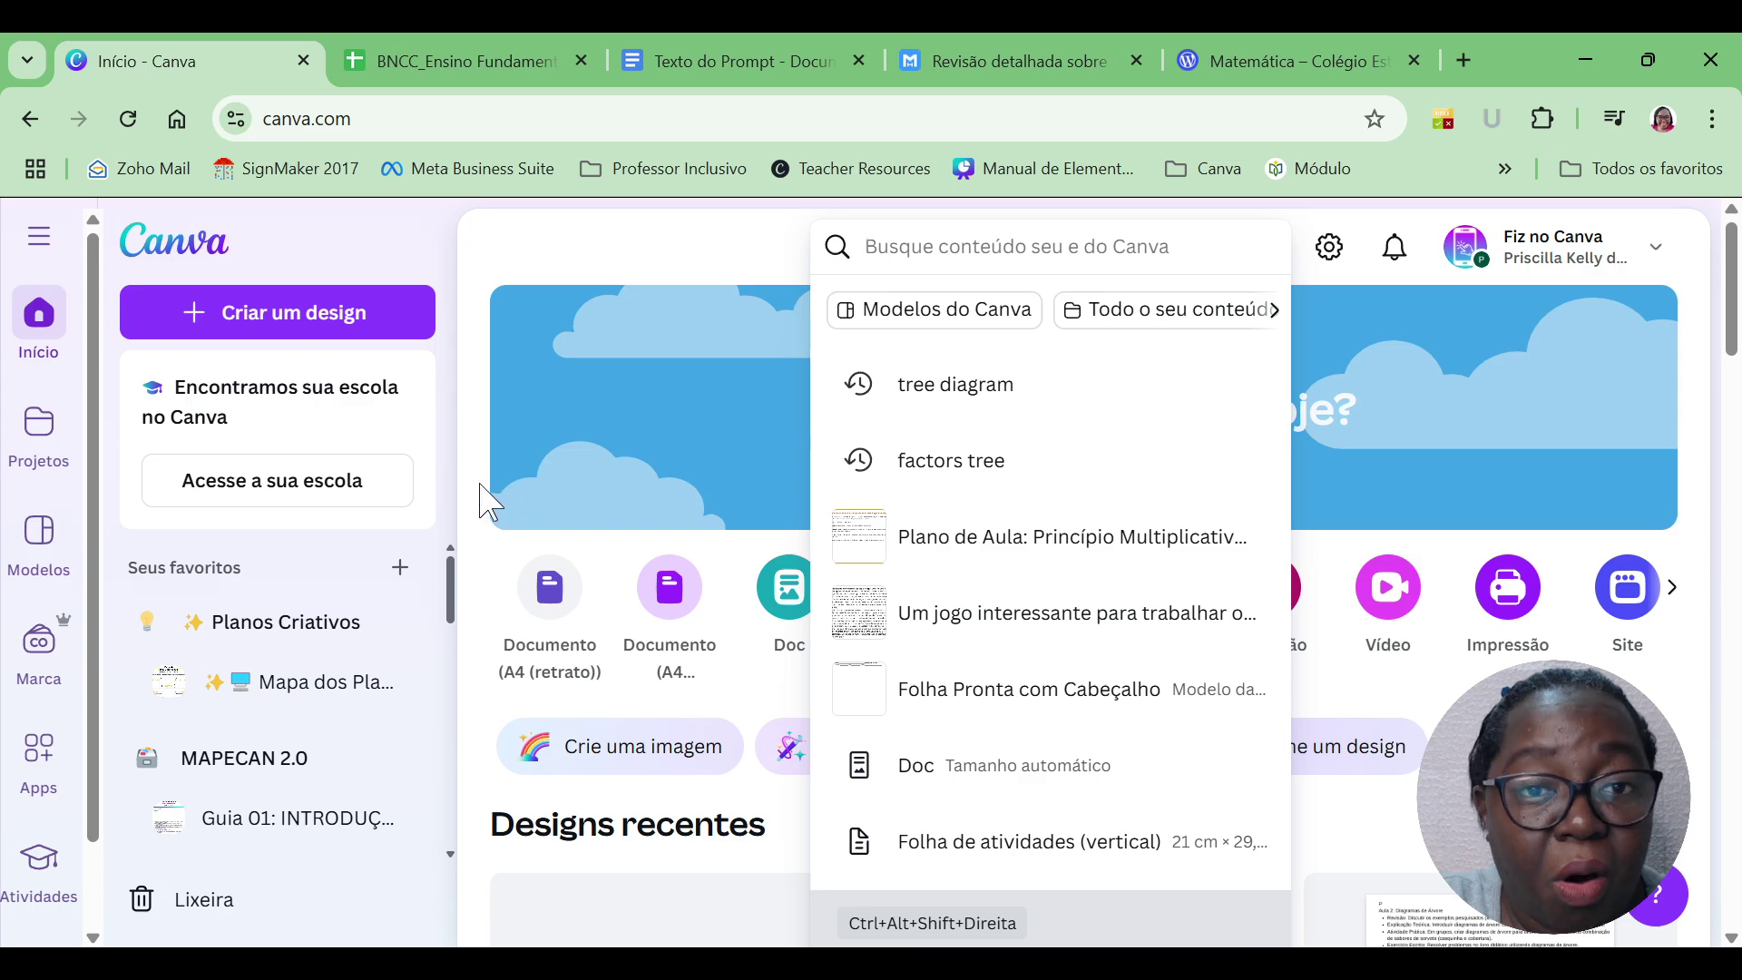
Start a custom-size design and set its units to cm.
click(479, 499)
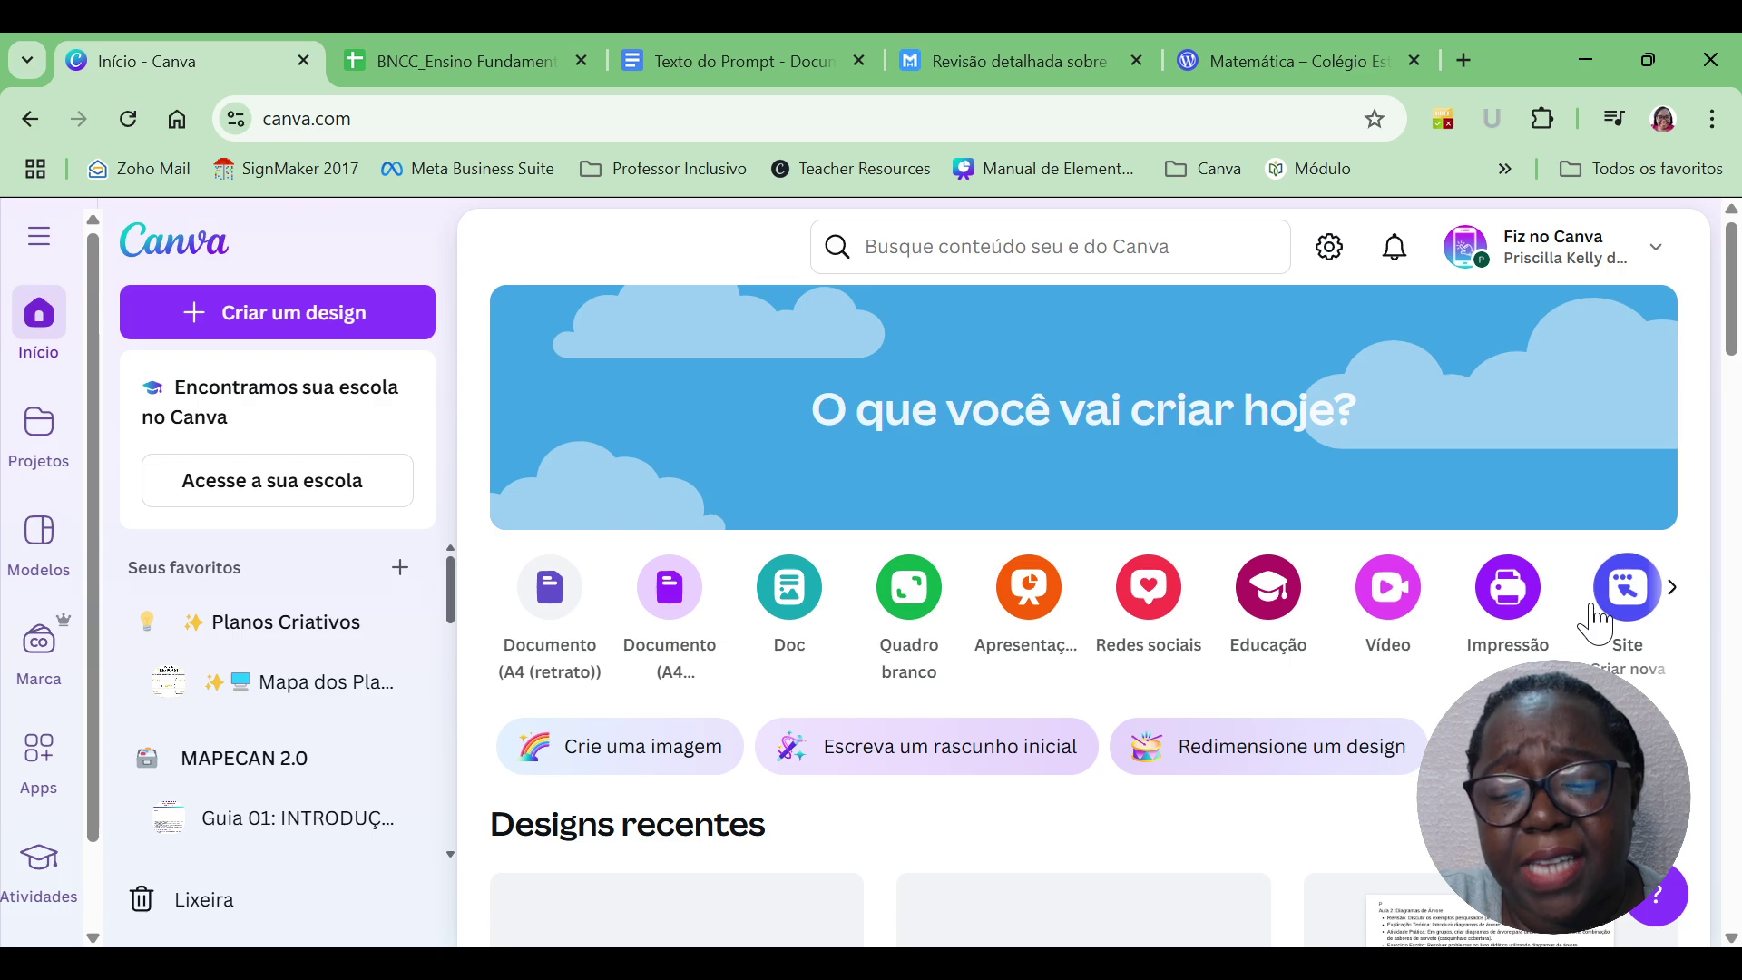
click(1677, 599)
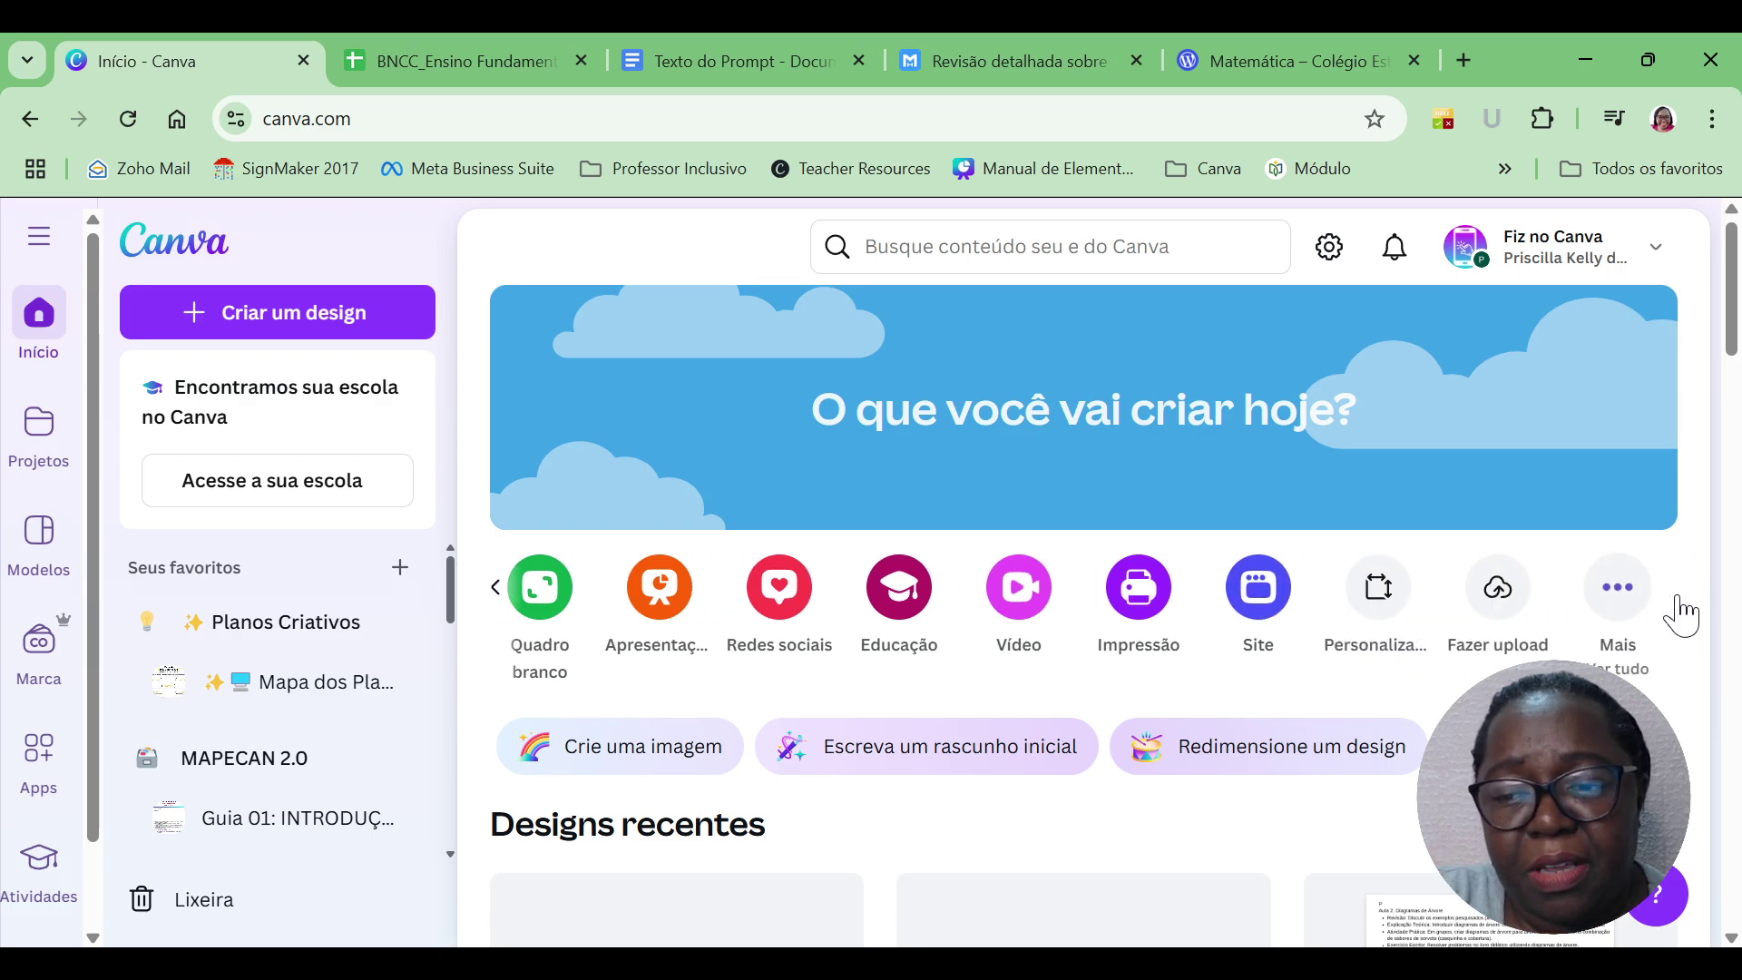
click(1378, 616)
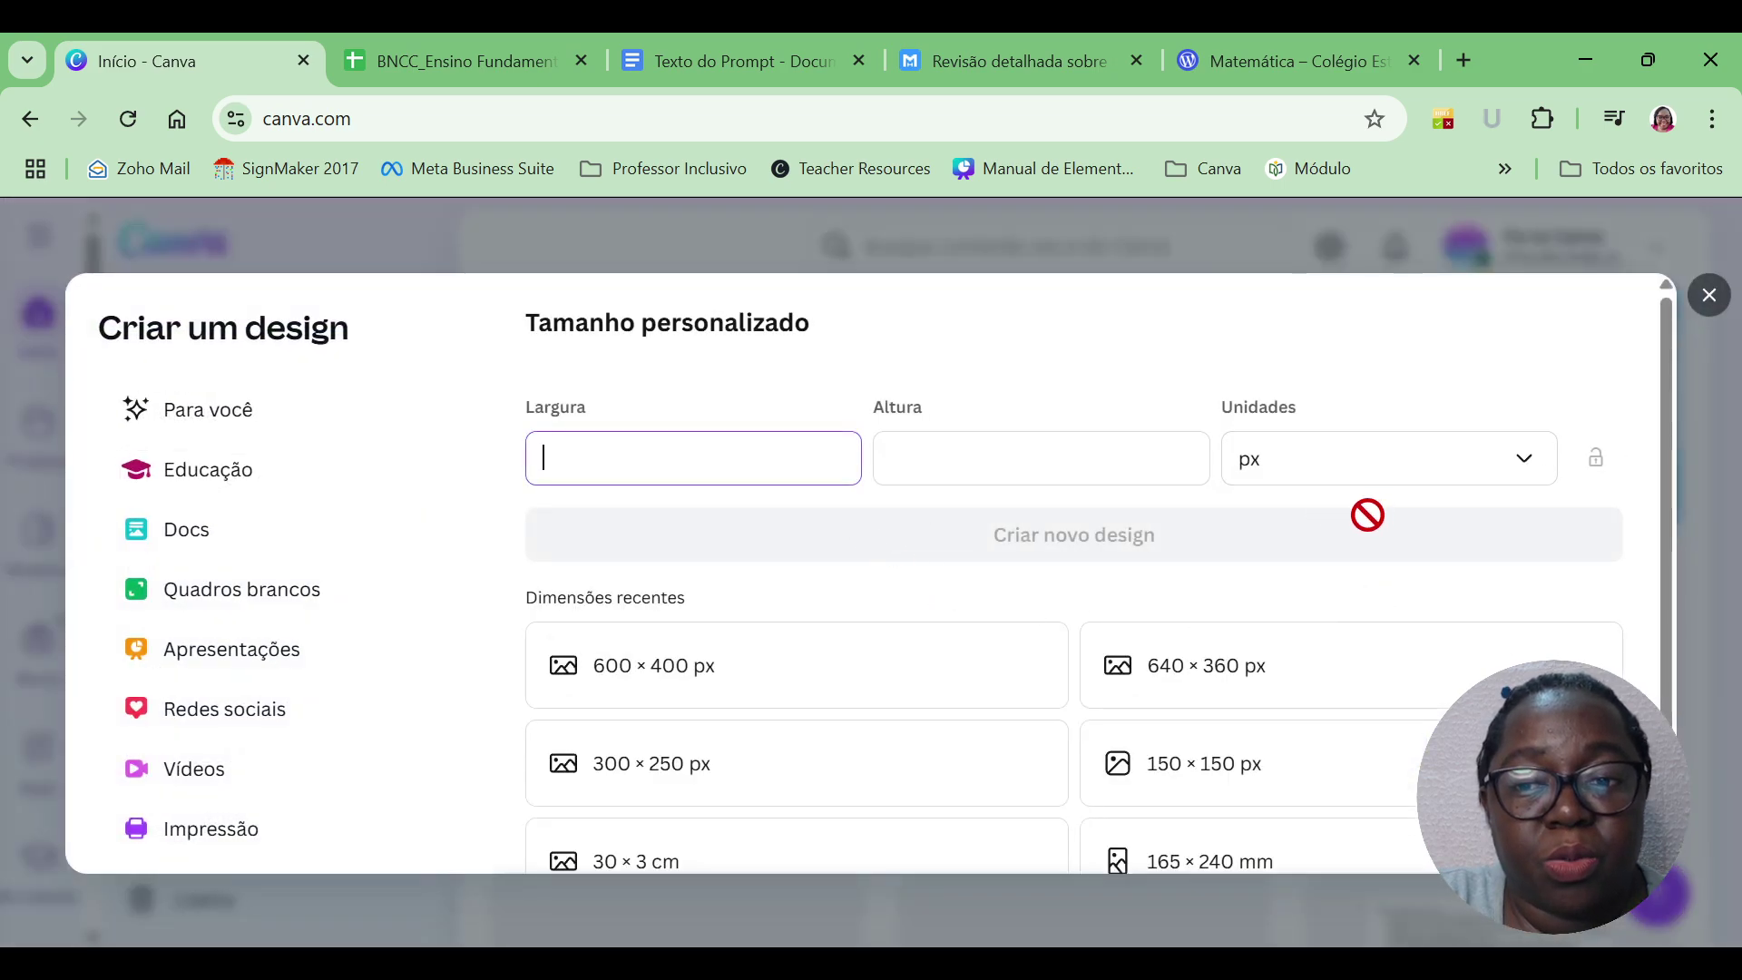
click(1246, 472)
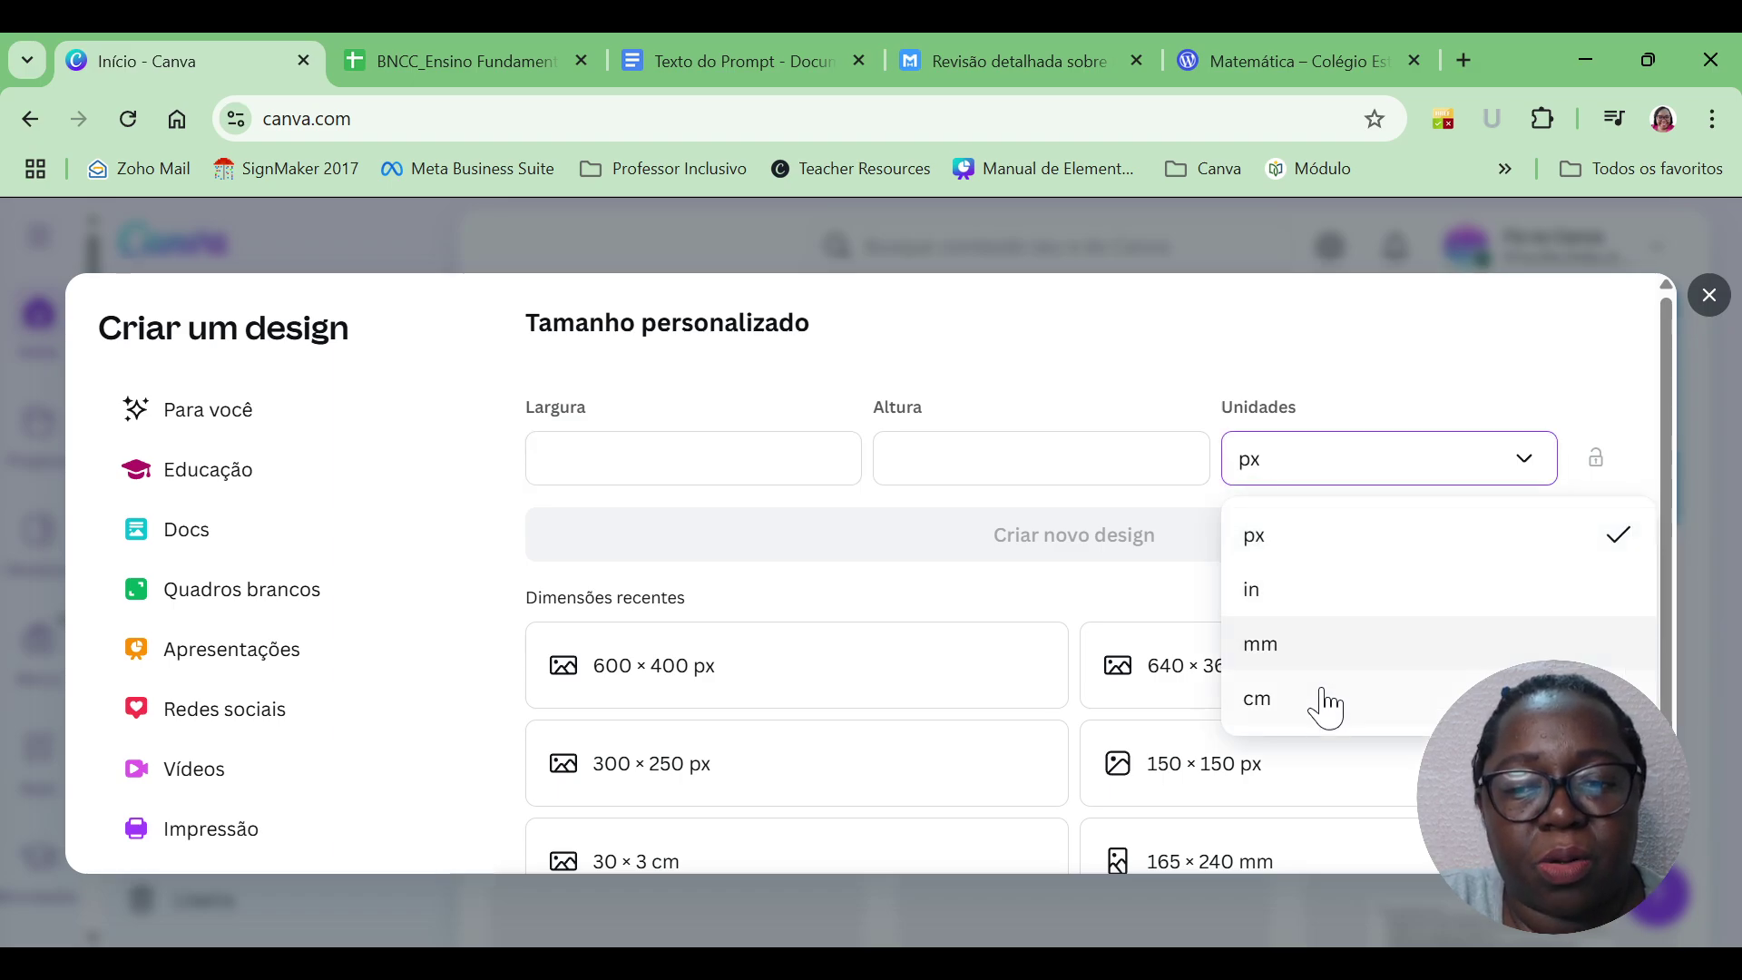
click(1323, 703)
Set the size to 21 × 29.7 cm and create the design from the suggested vertical activity sheet (Folha de atividades).
click(699, 458)
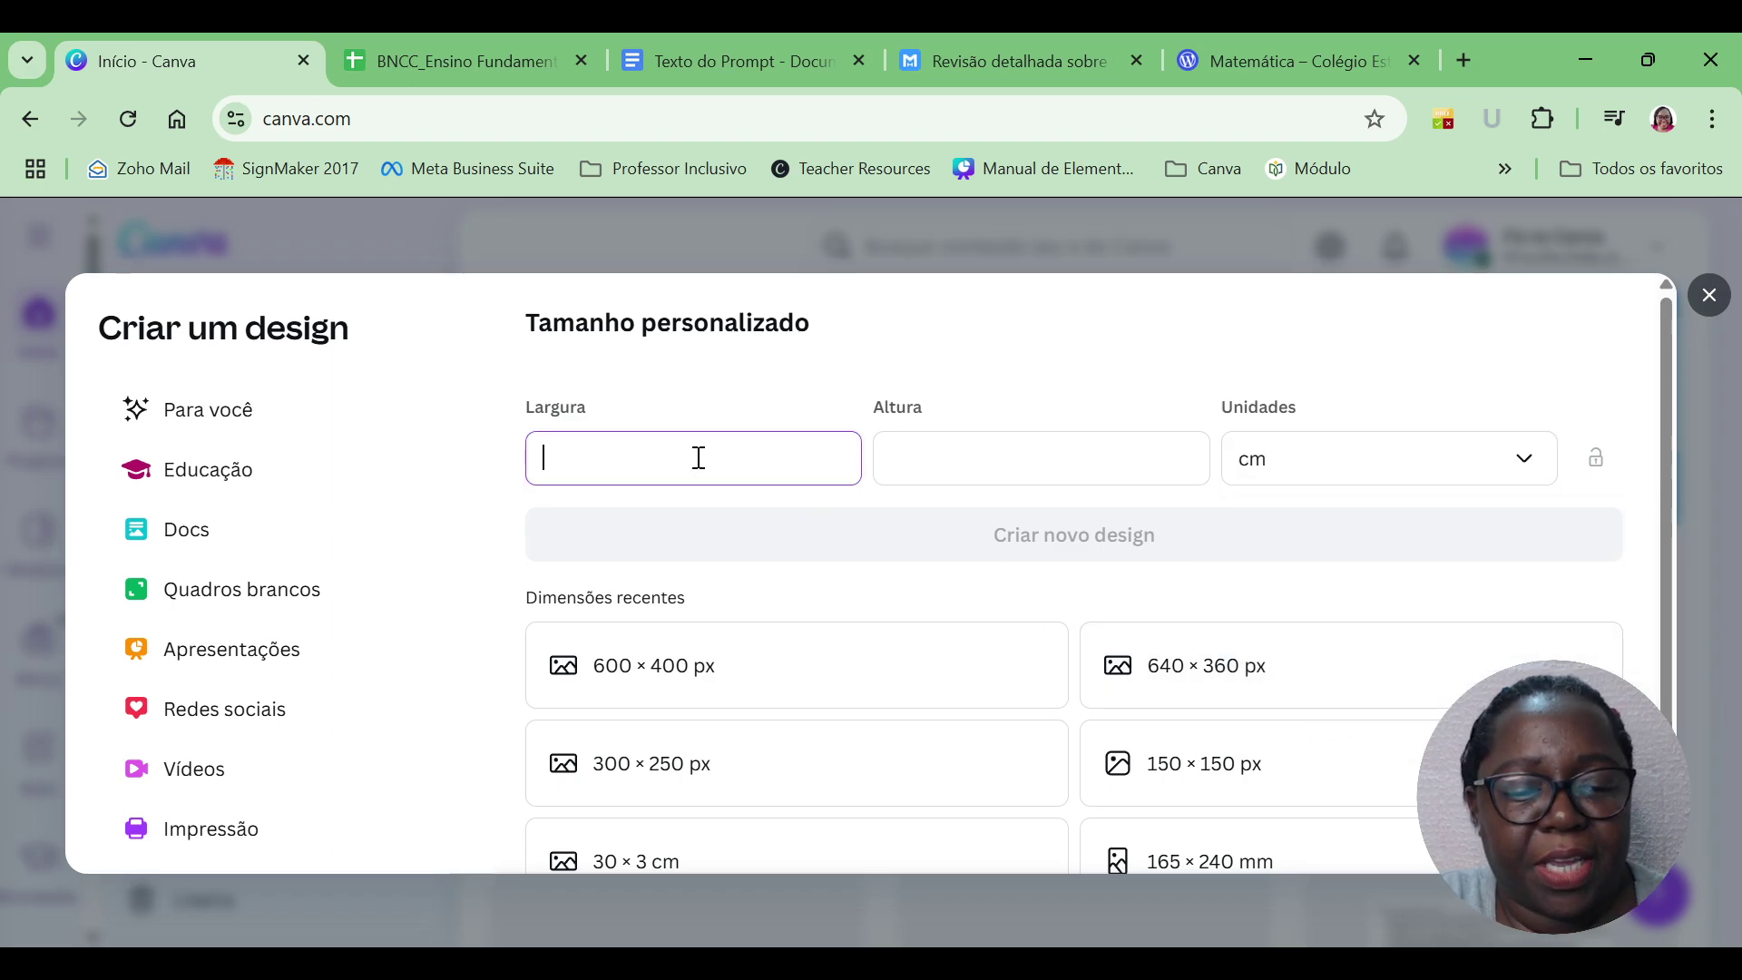
text(21)
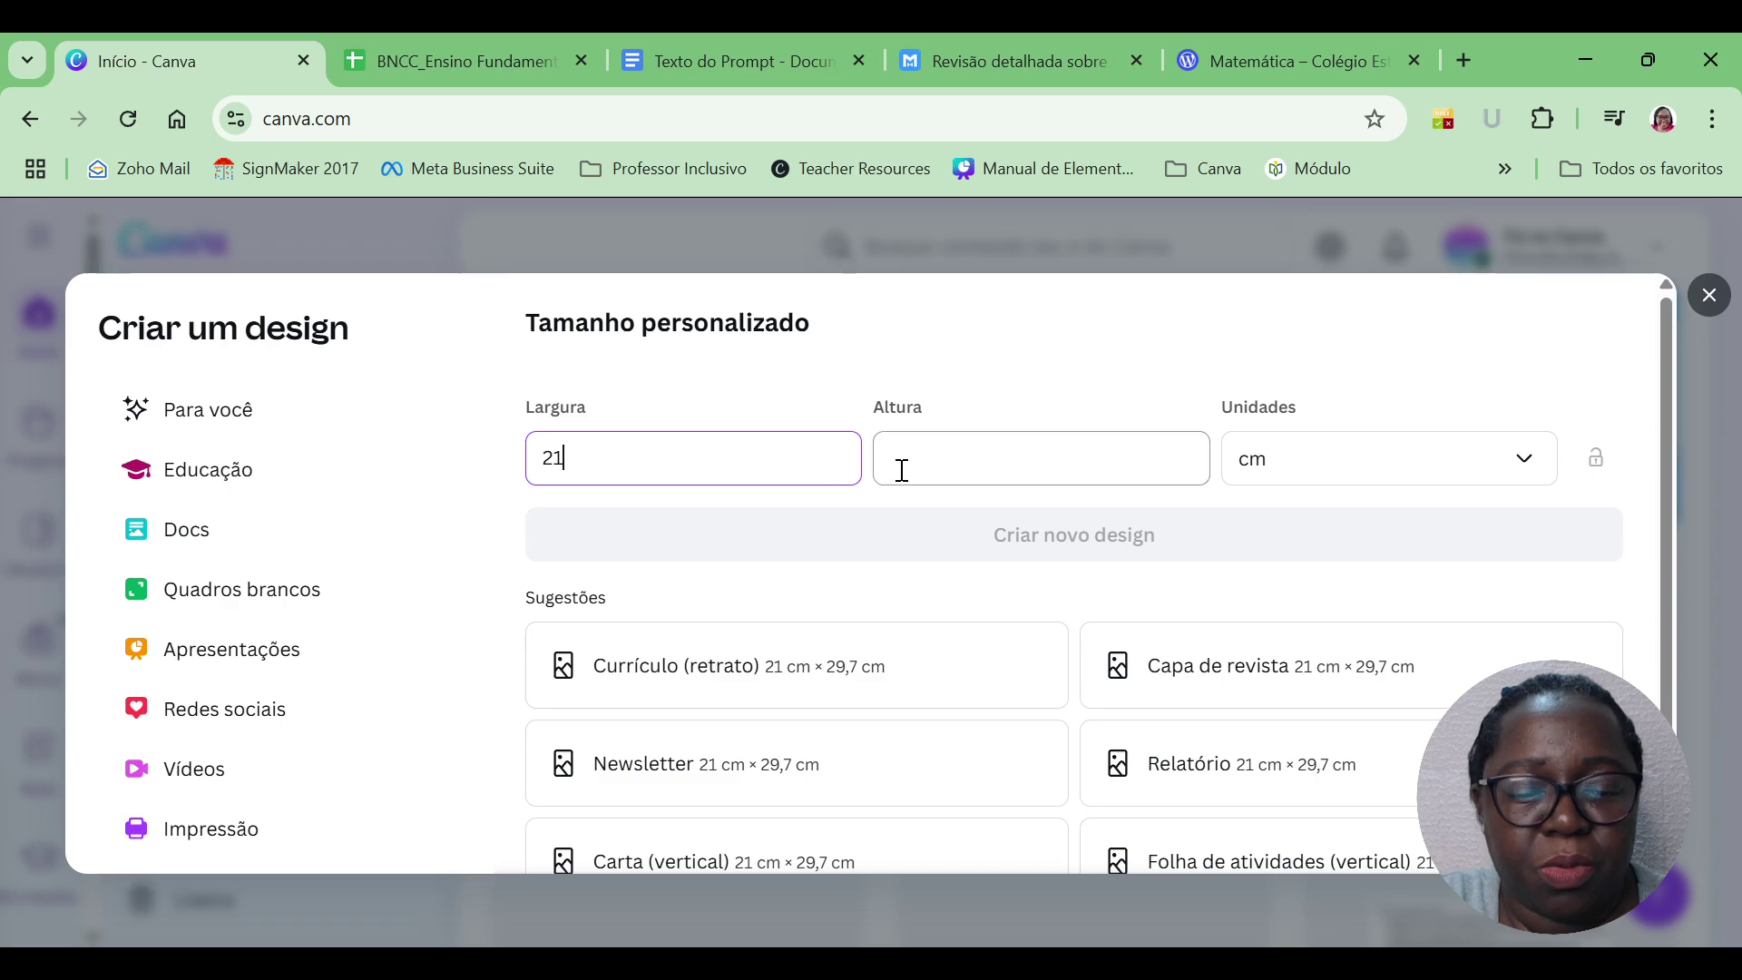
click(901, 470)
text(29.7)
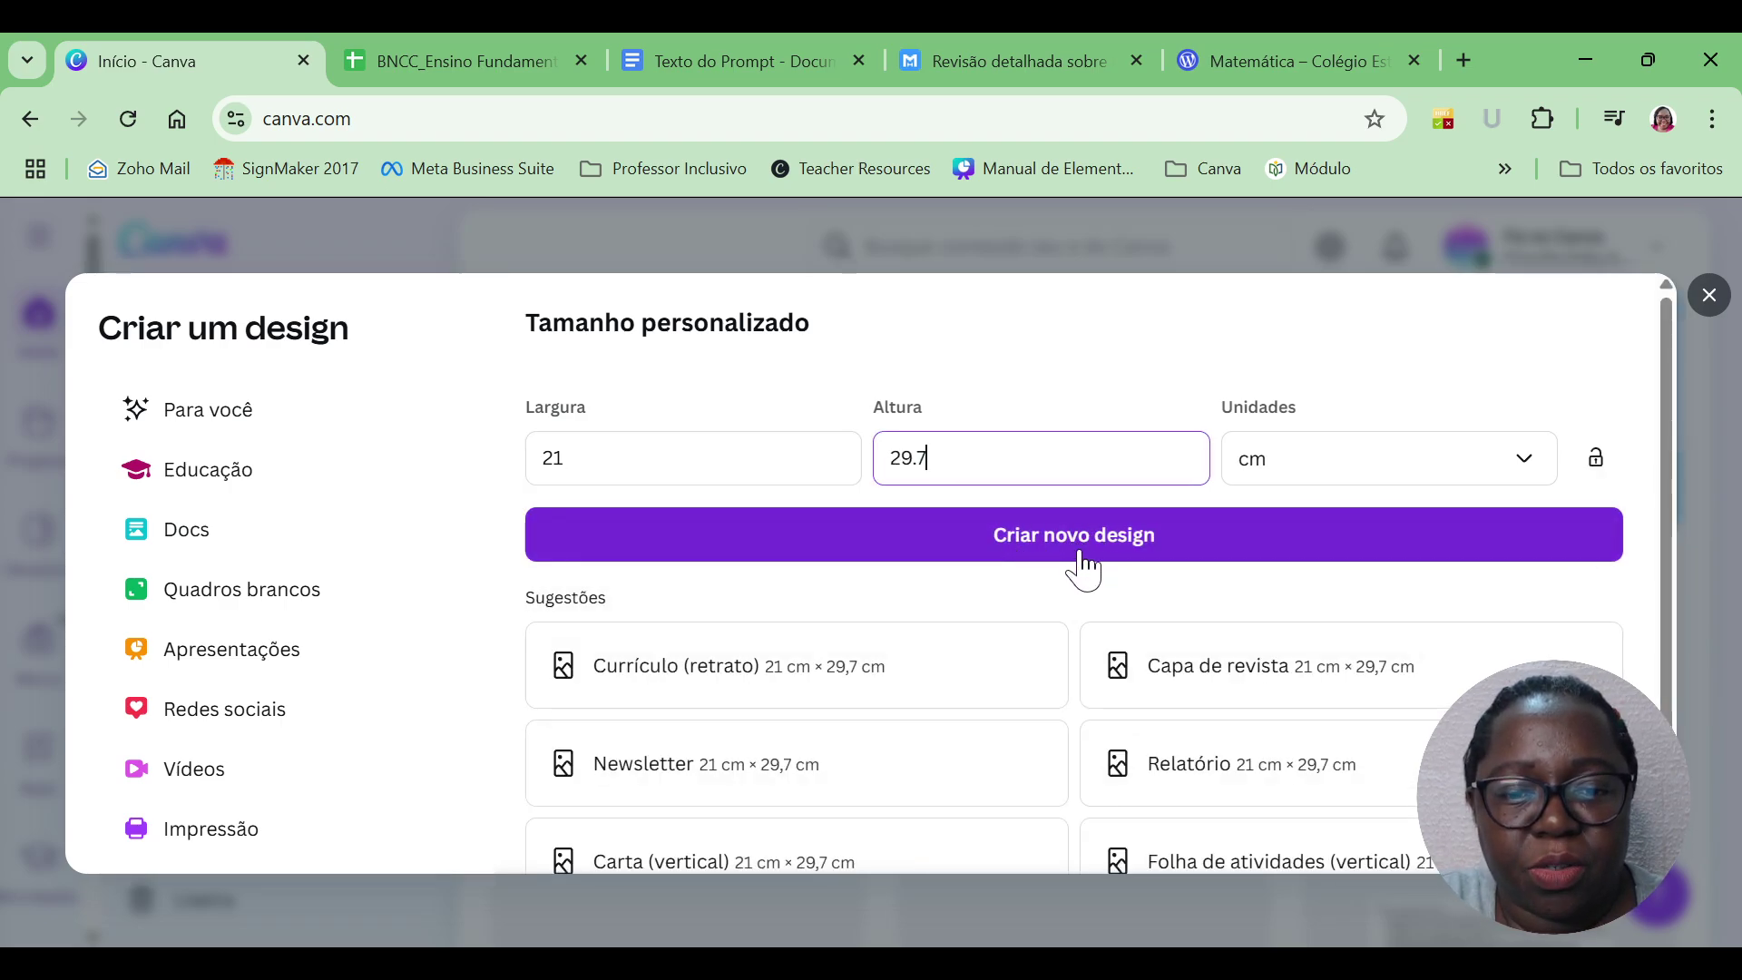
drag(1671, 568, 1671, 631)
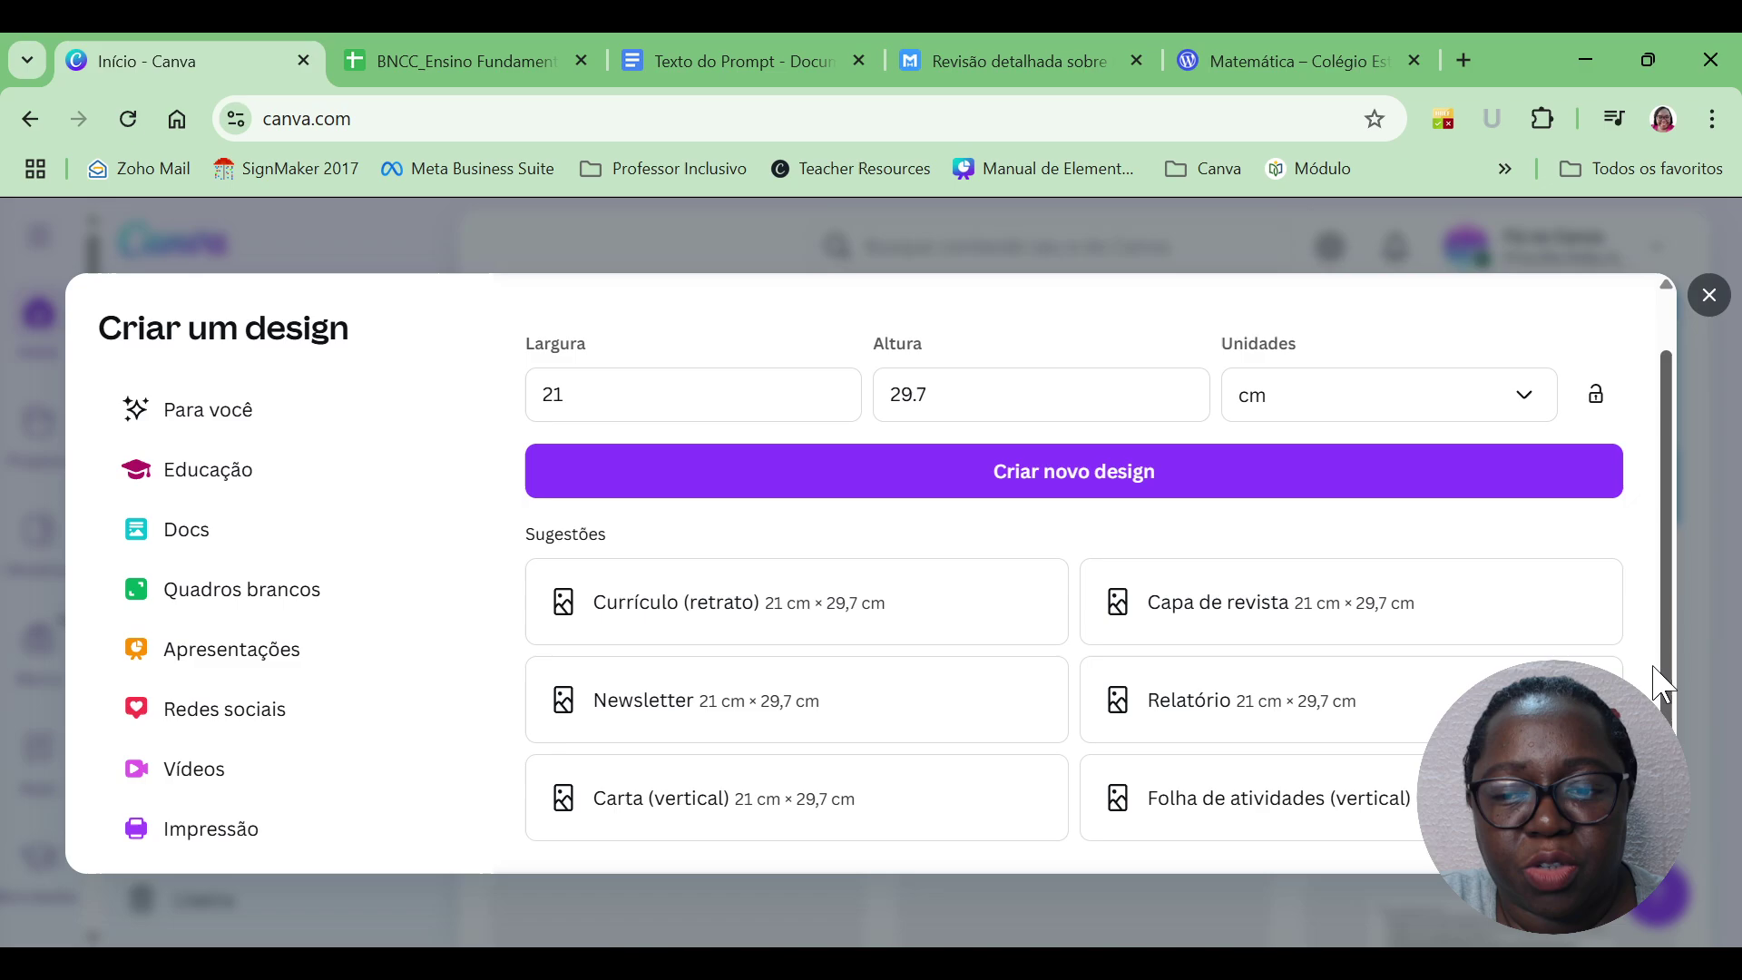
click(1320, 817)
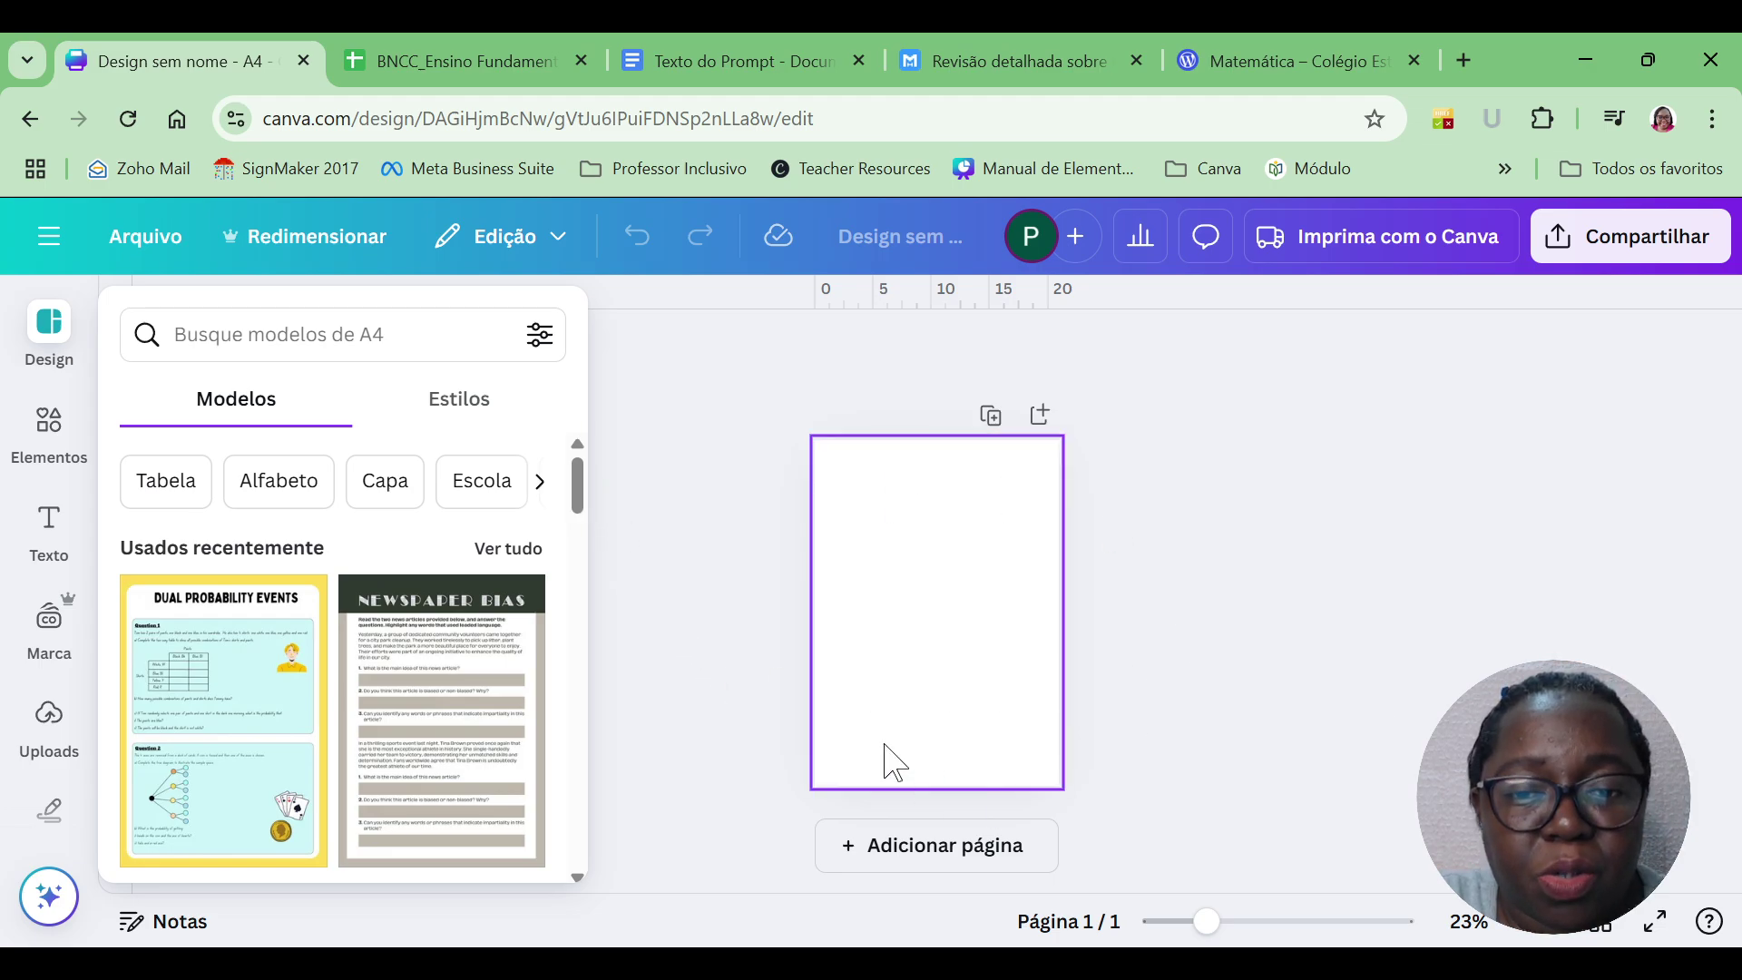
click(650, 502)
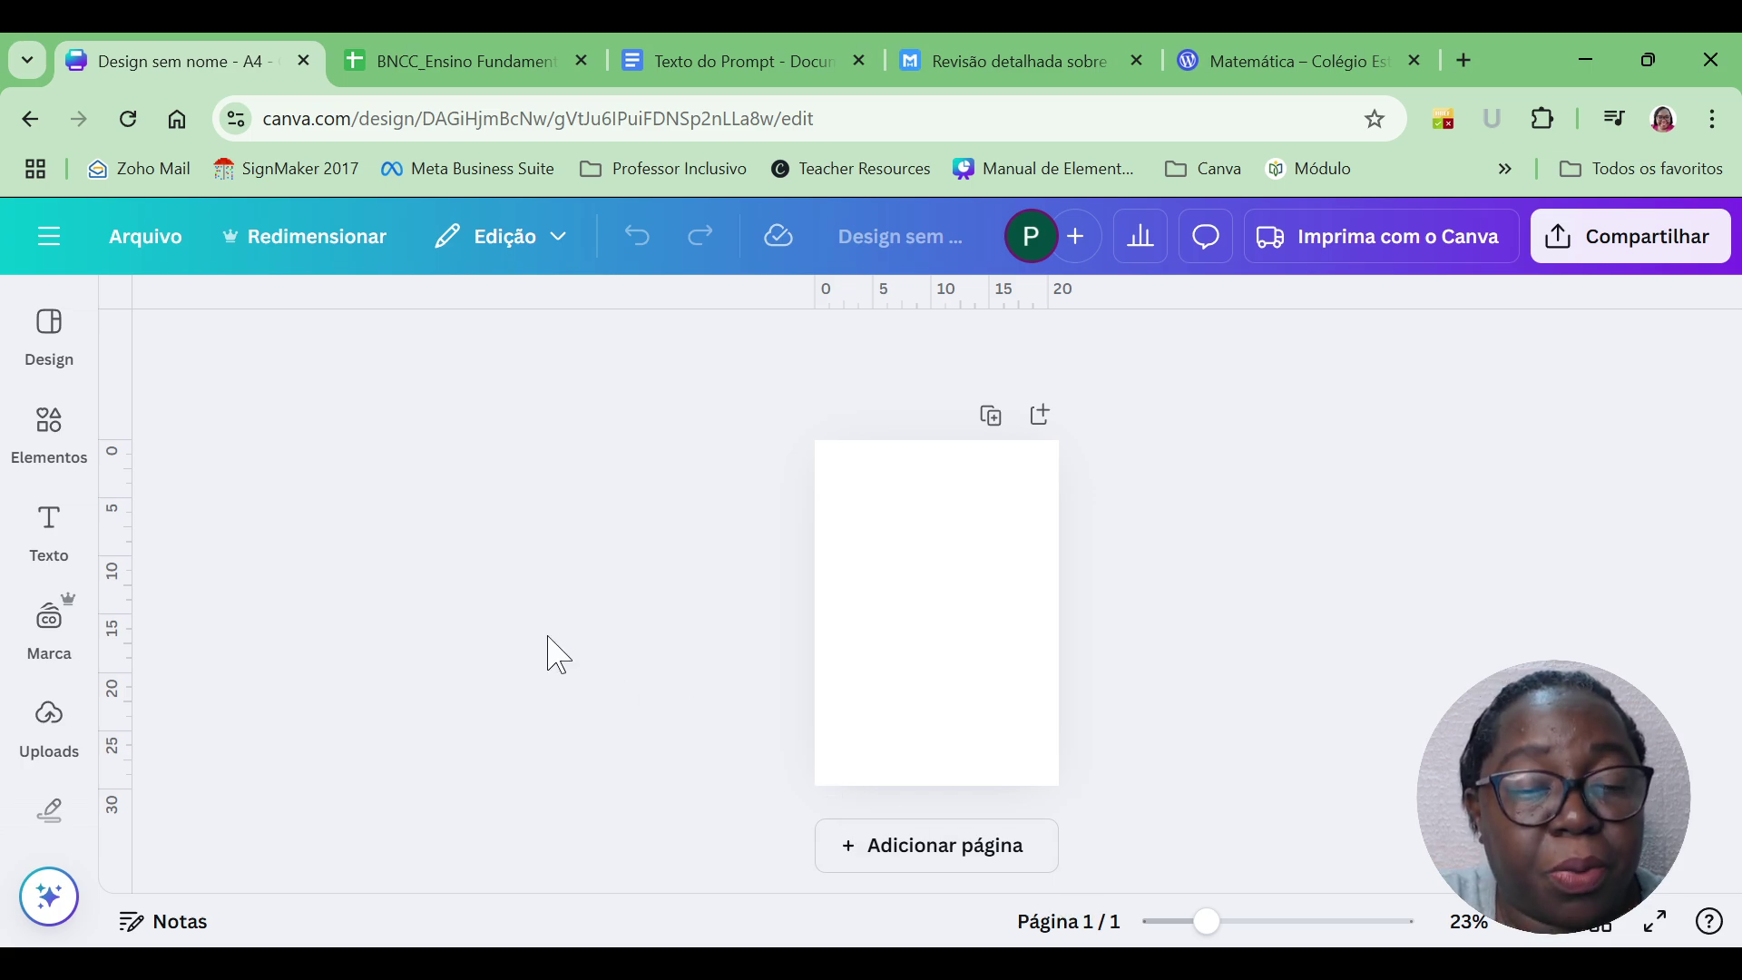
click(49, 725)
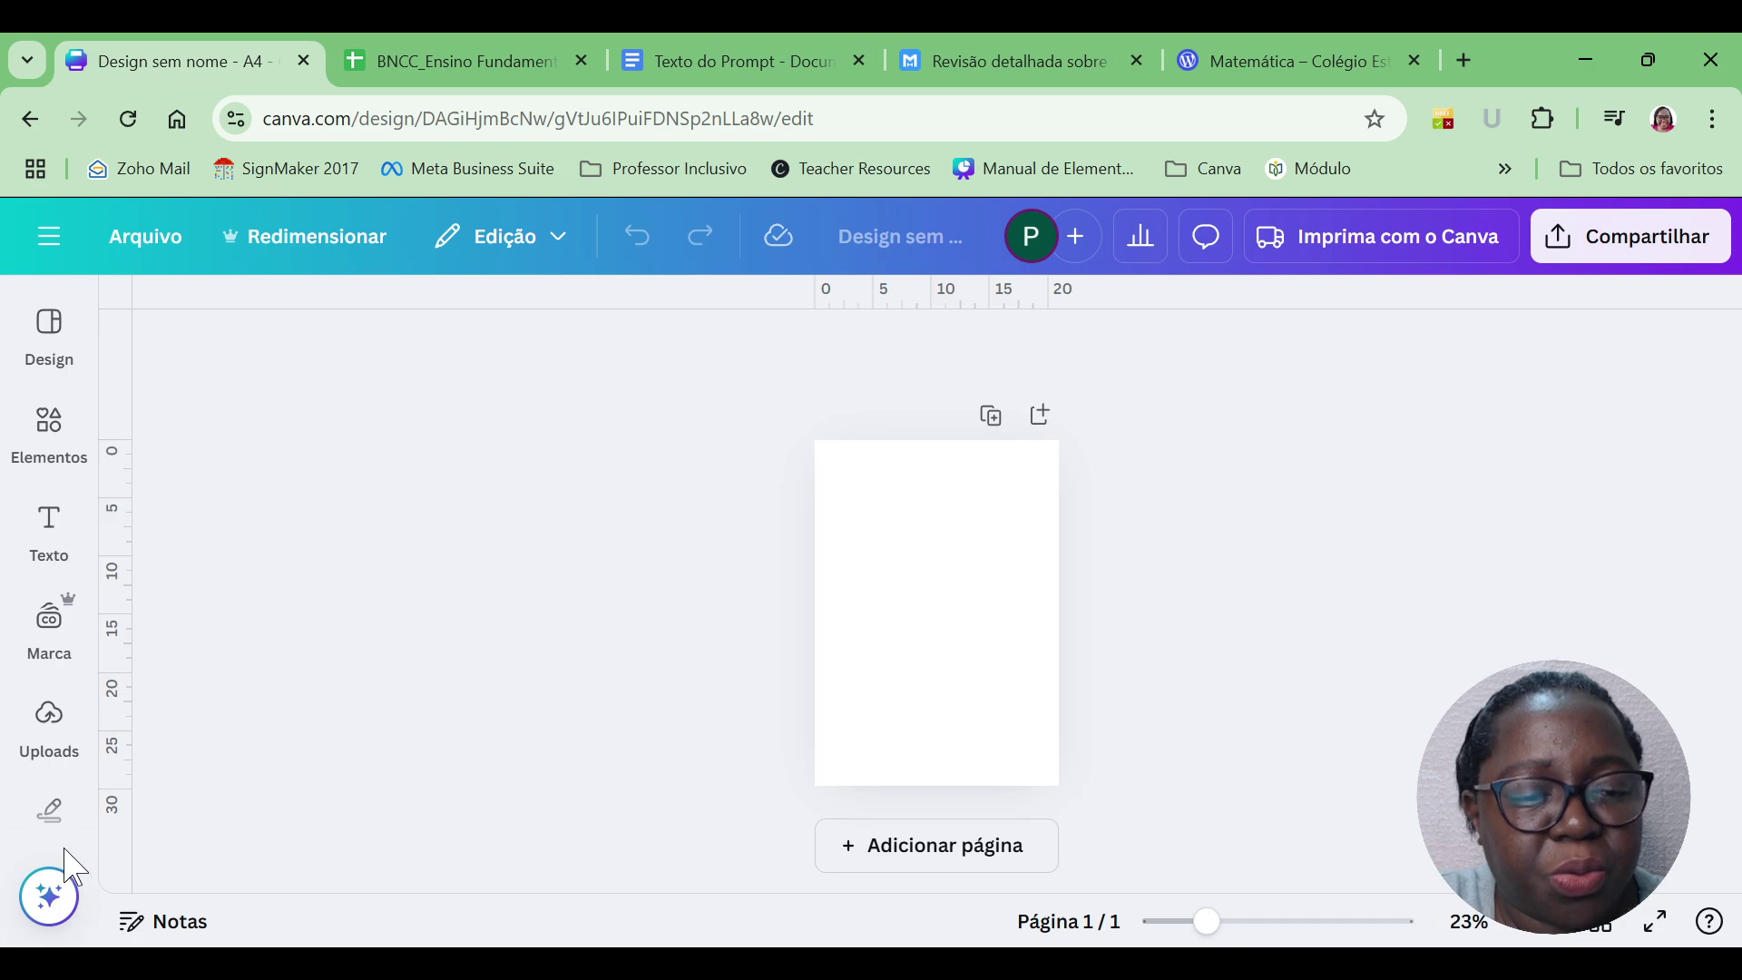
click(46, 908)
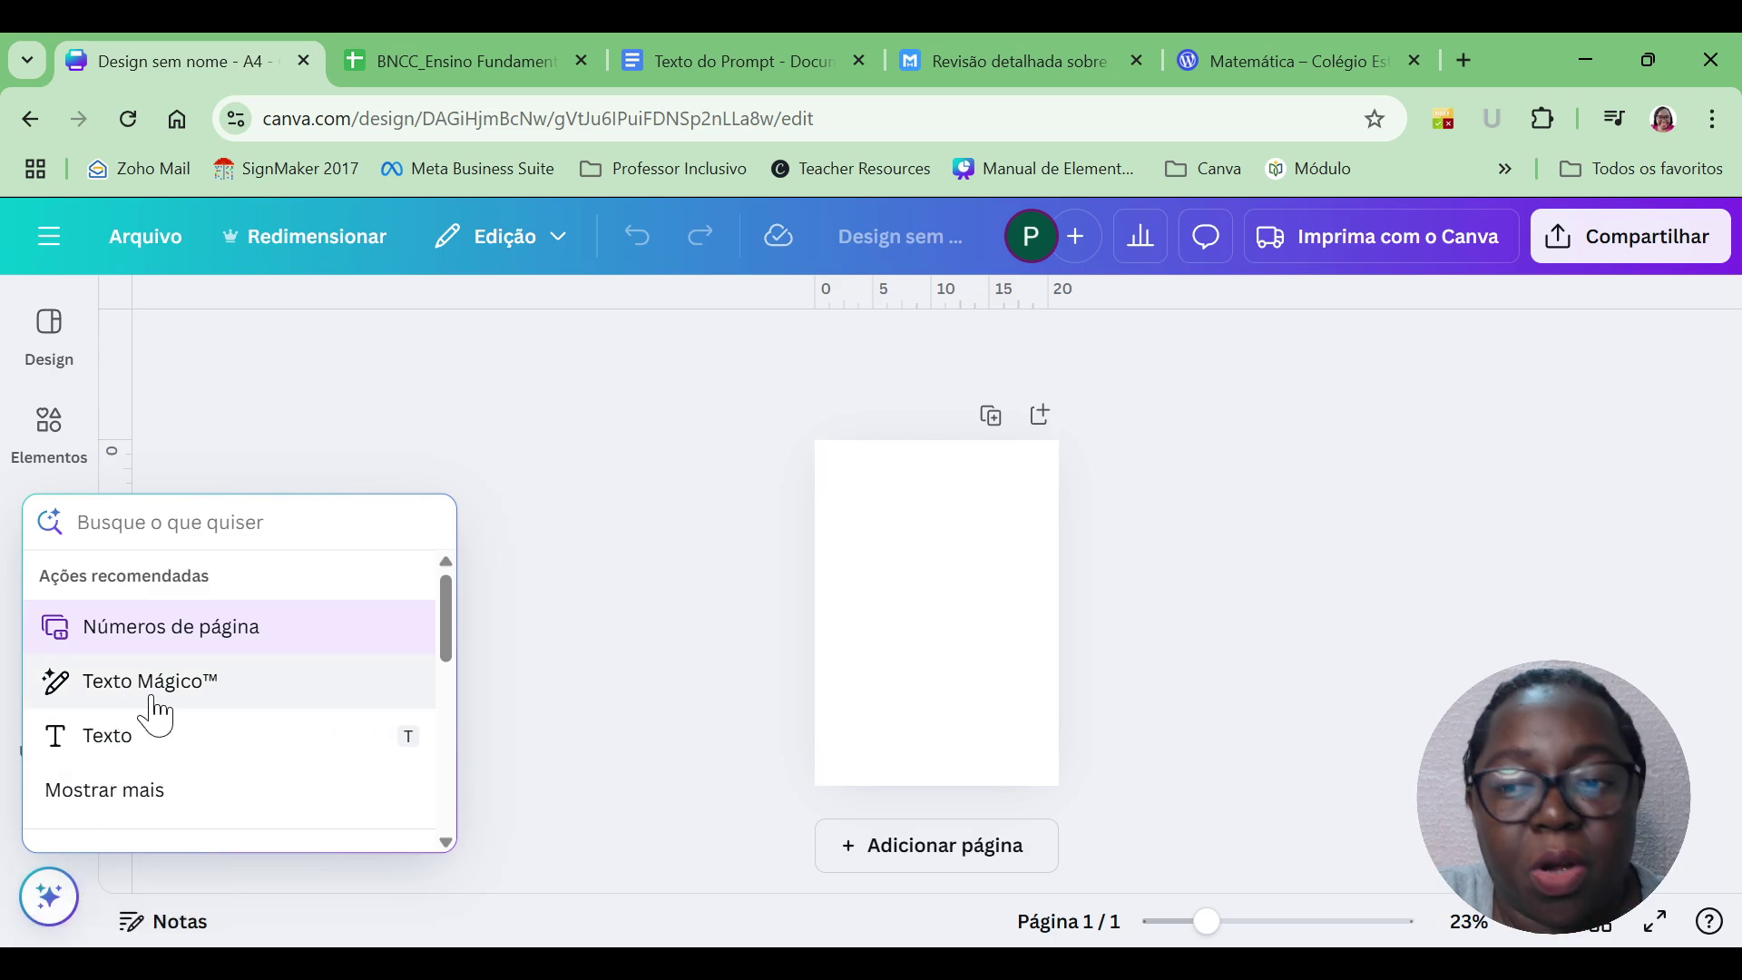
click(186, 406)
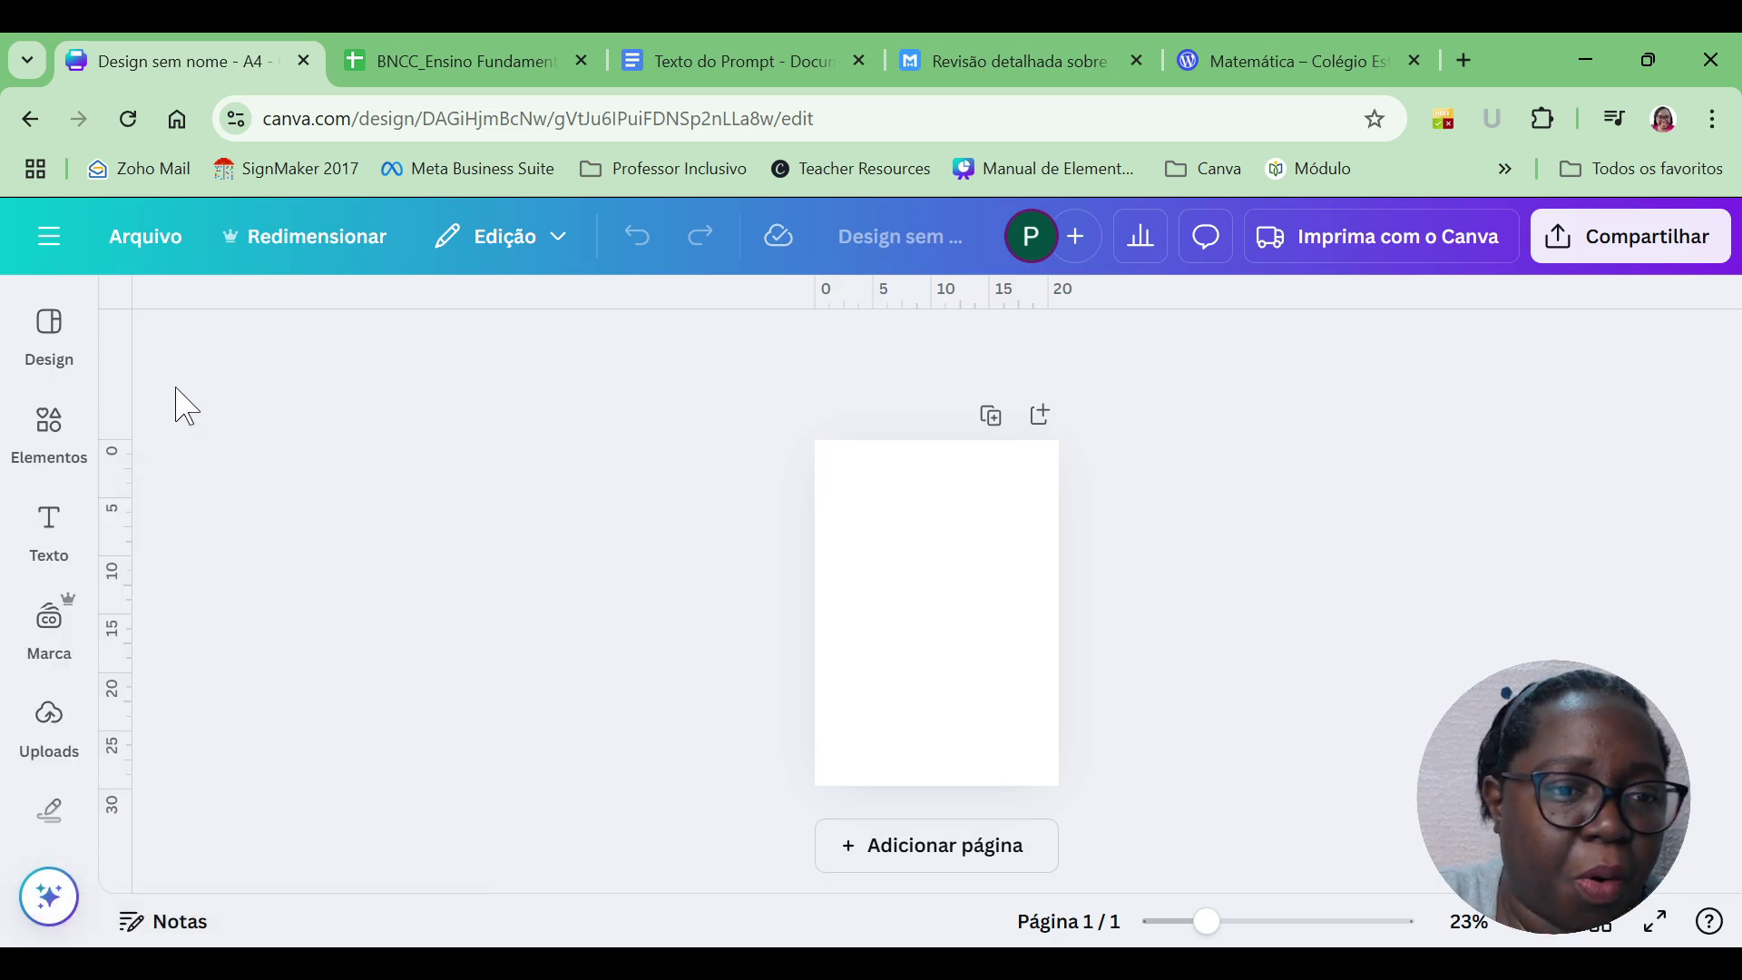
Open the Texto Mágico writing prompt from the text tools for the blank page.
click(48, 536)
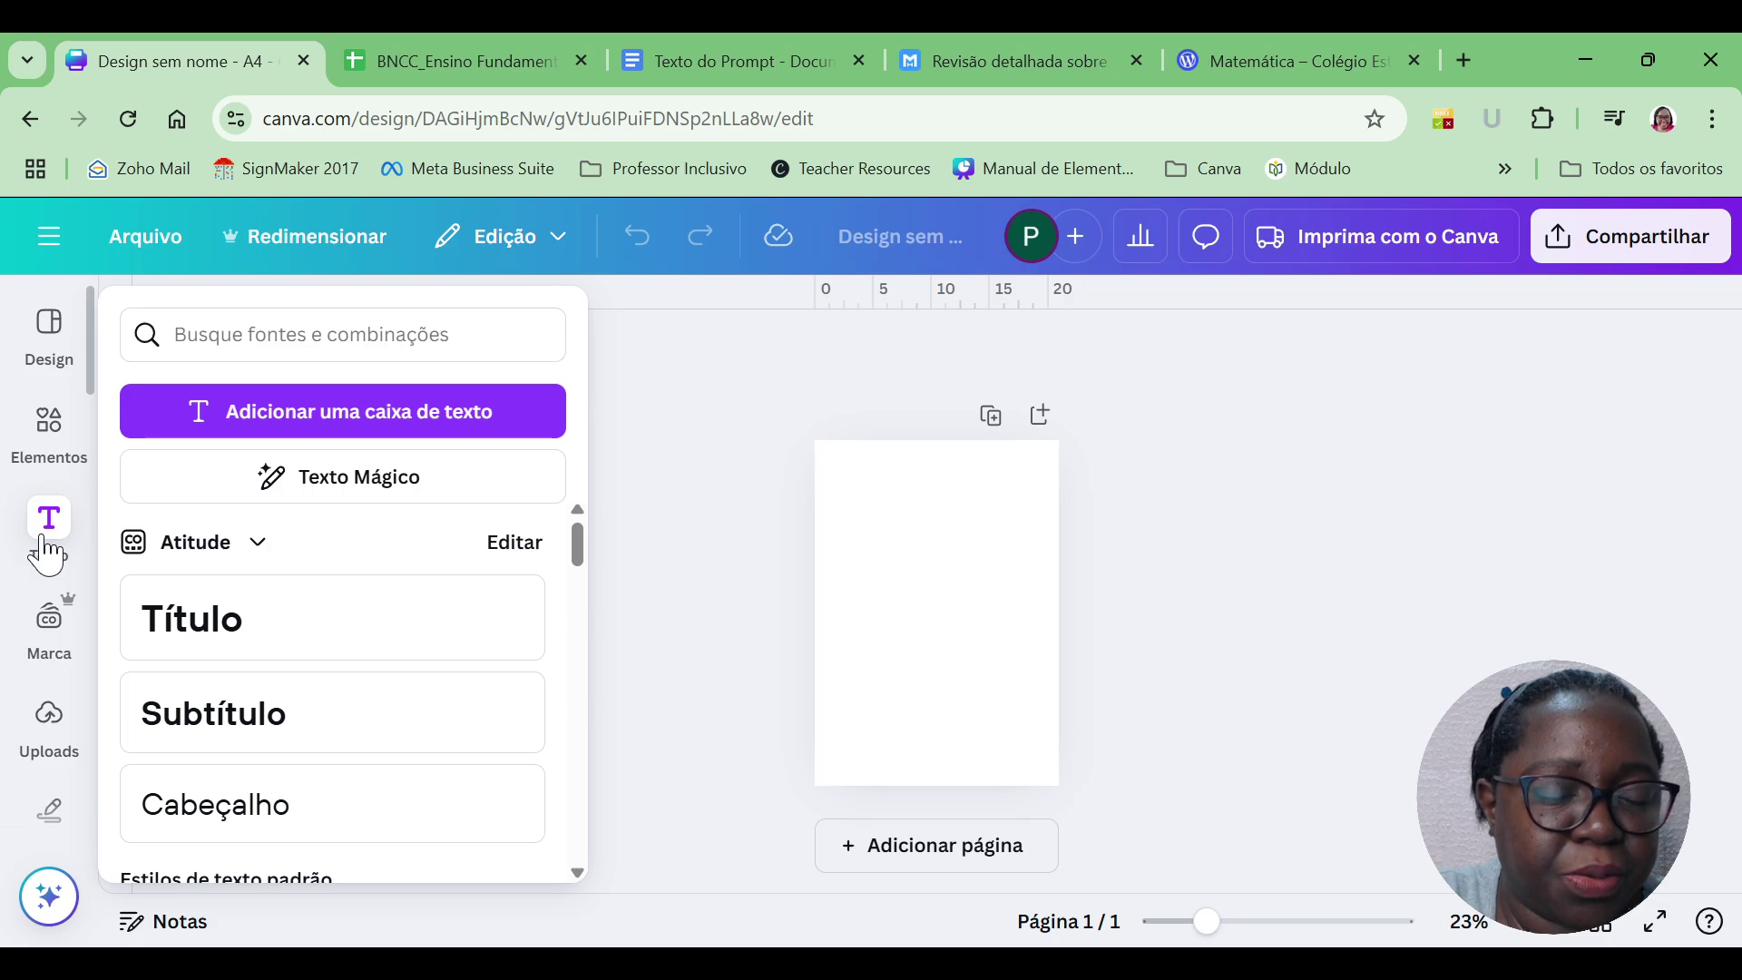
click(348, 503)
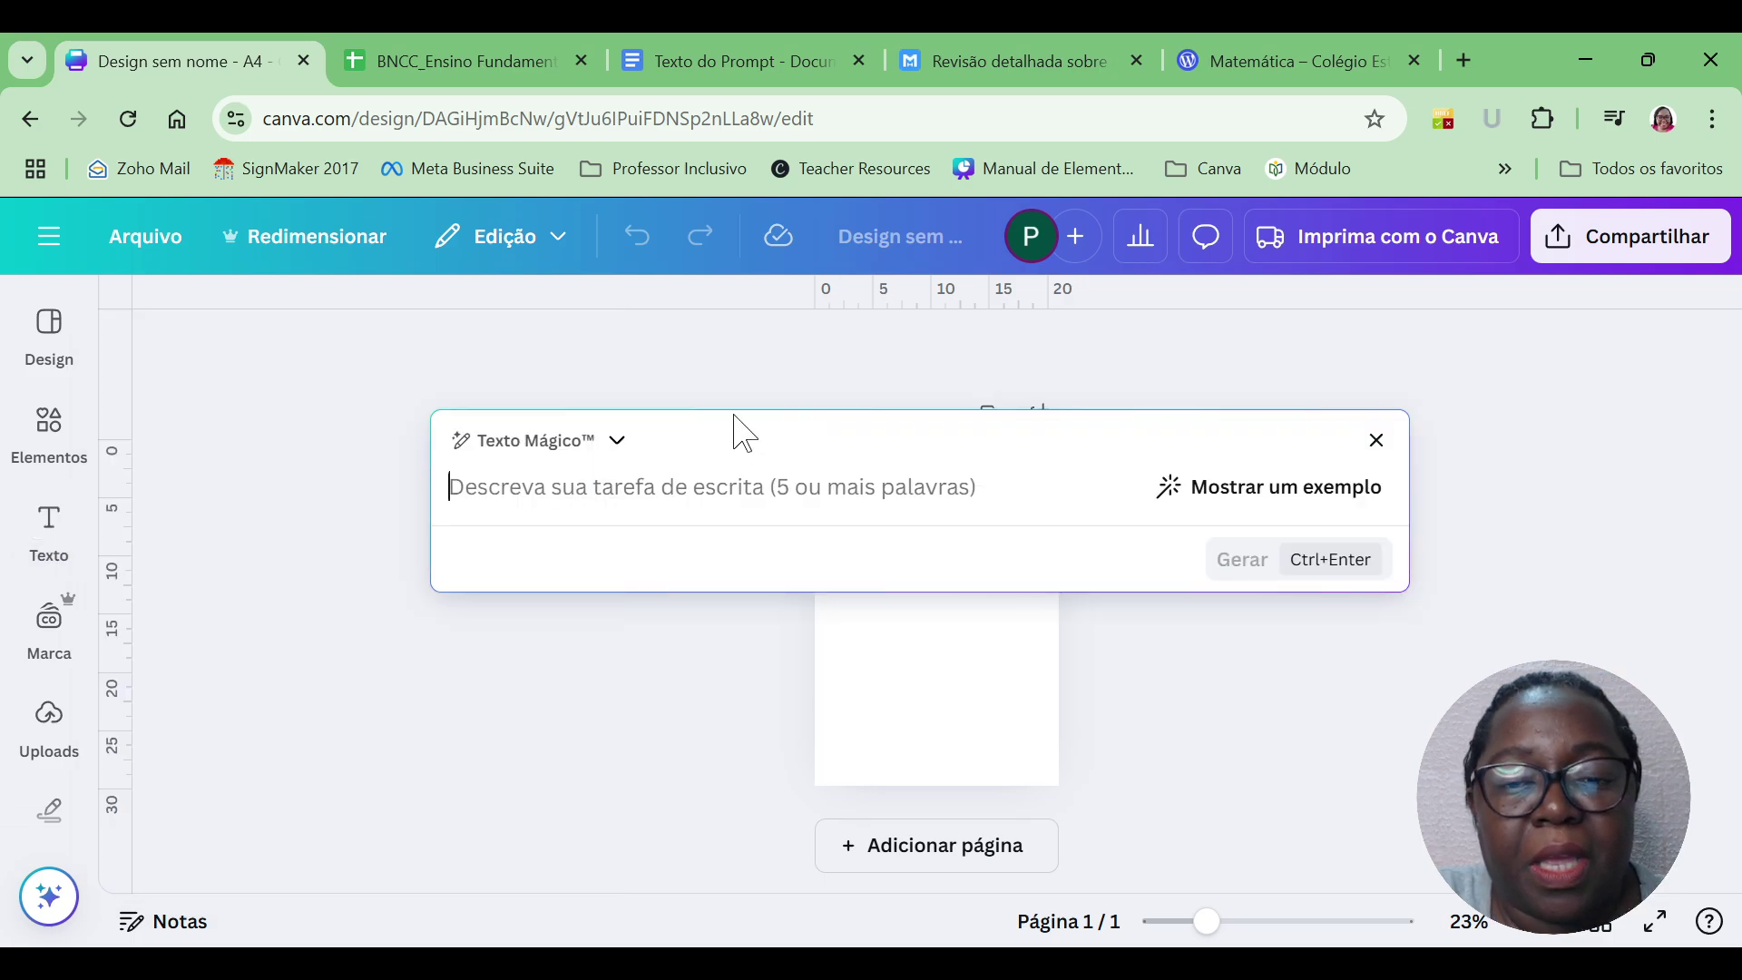
Switch to the BNCC spreadsheet in Google Sheets and select the full text of skill EF05MA09 in cell D113.
click(482, 55)
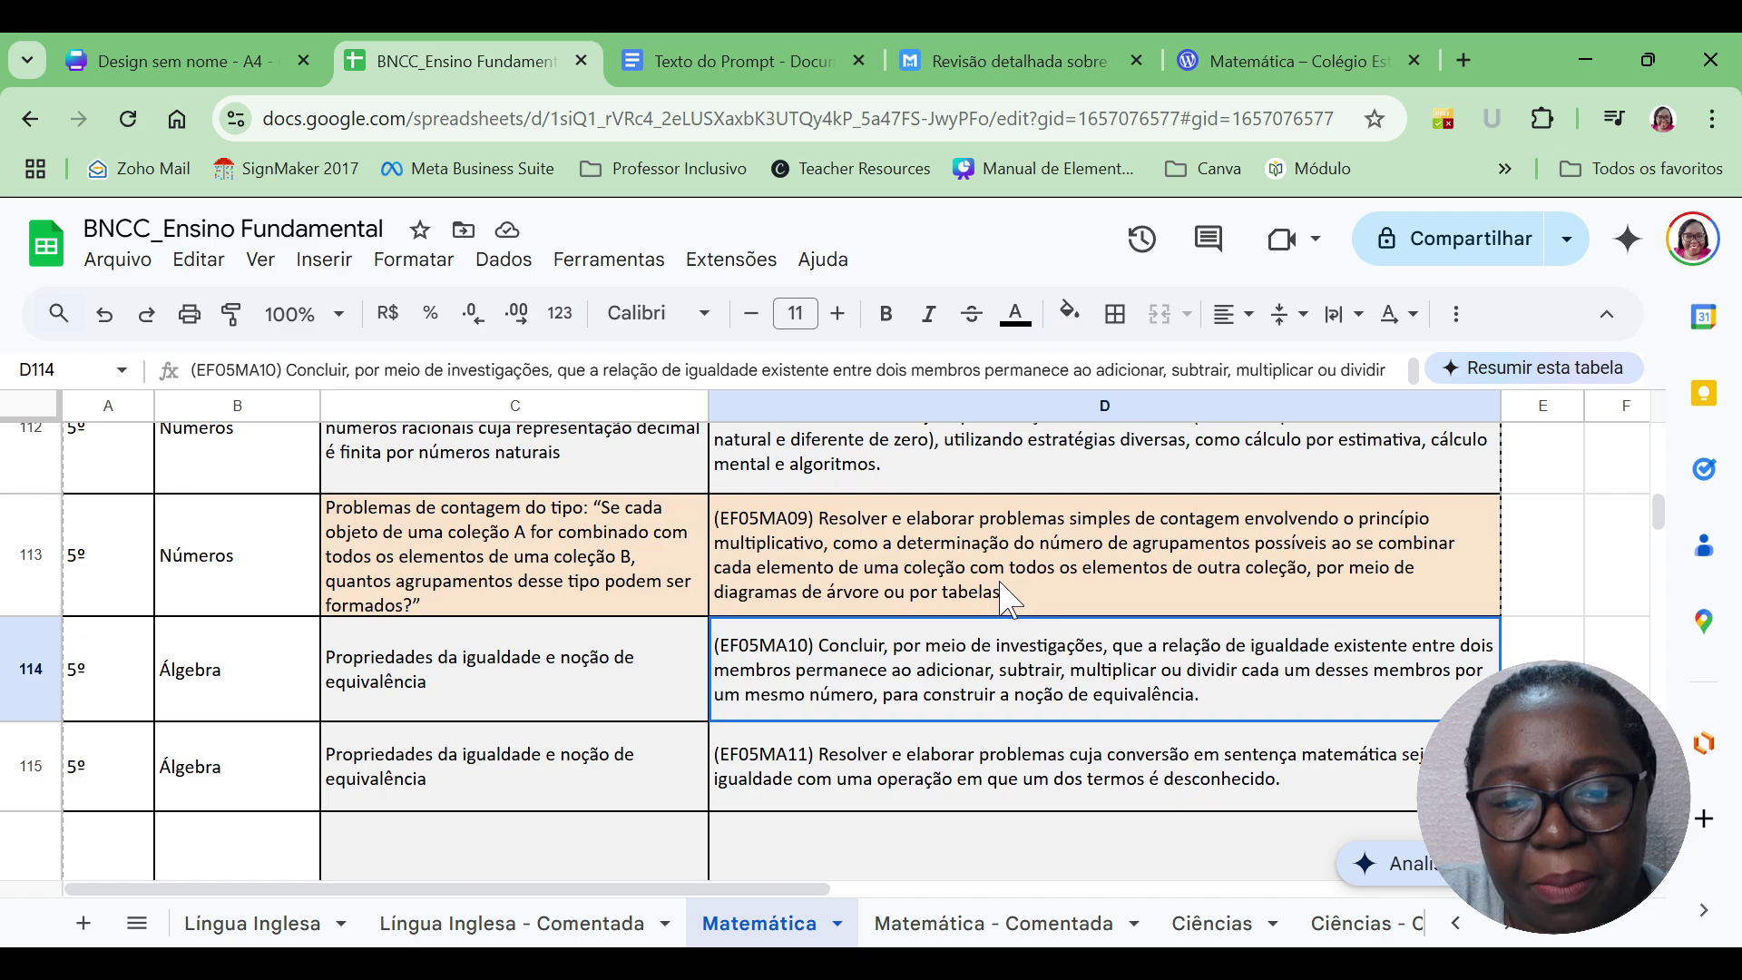
click(903, 567)
double_click(898, 557)
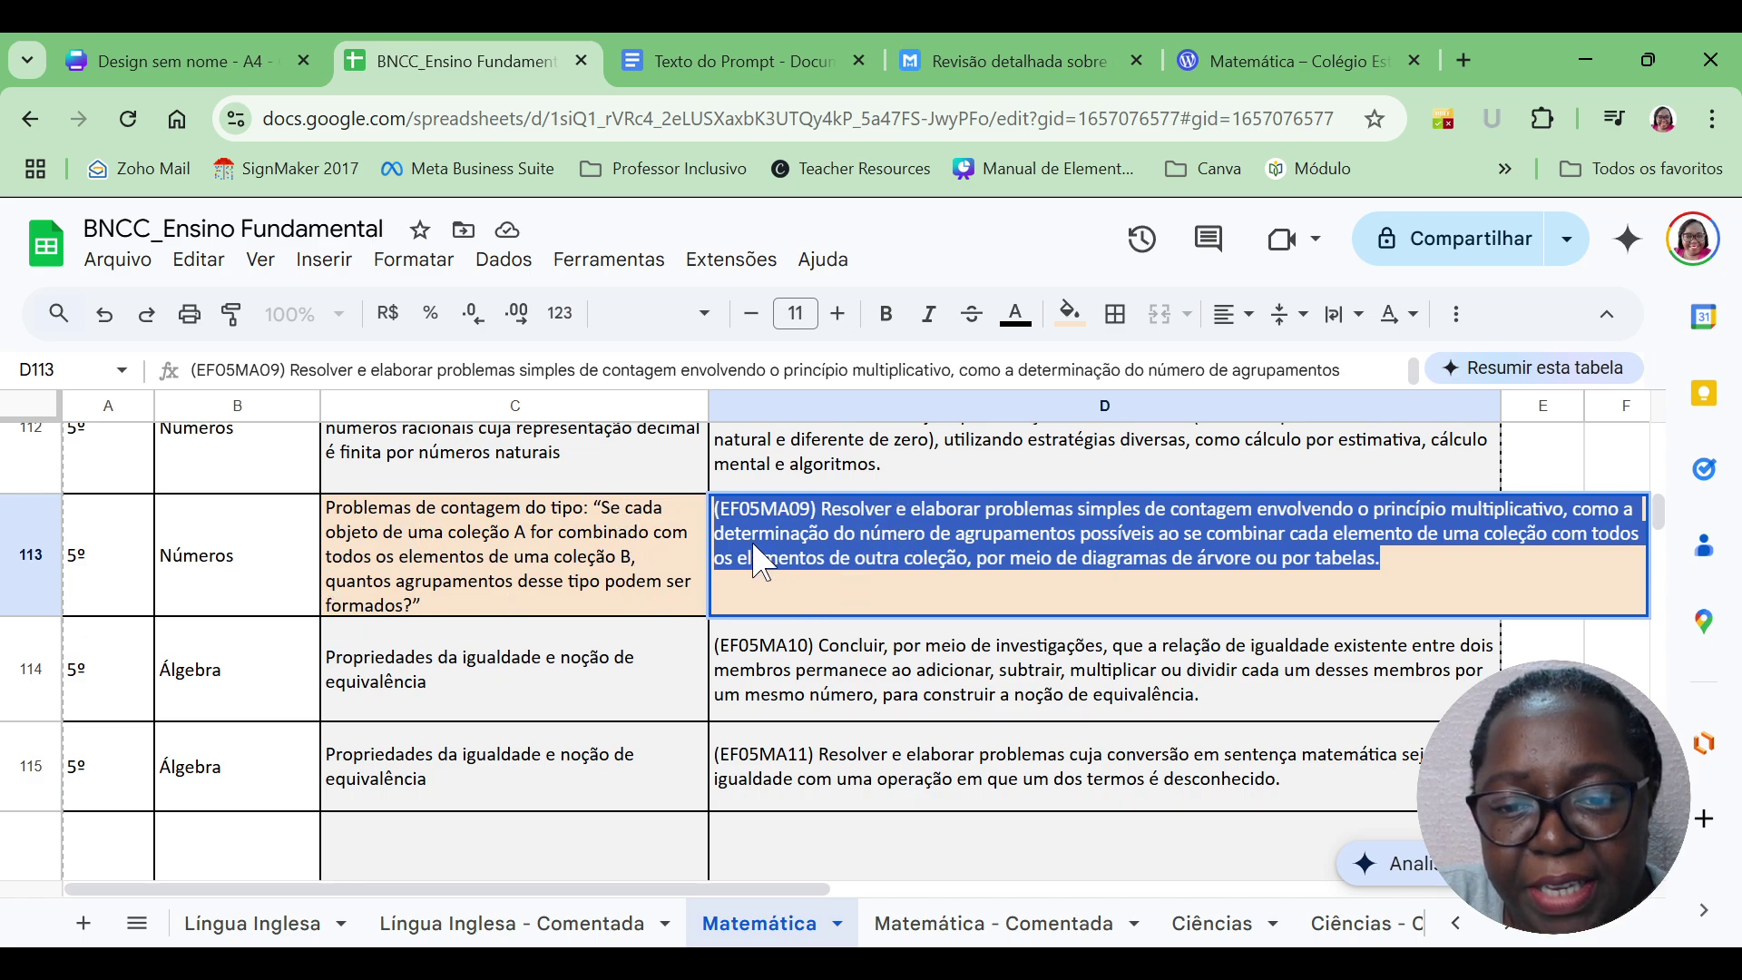
Switch to the "Texto do Prompt" document in Google Docs and justify the text of all three prompts.
click(731, 61)
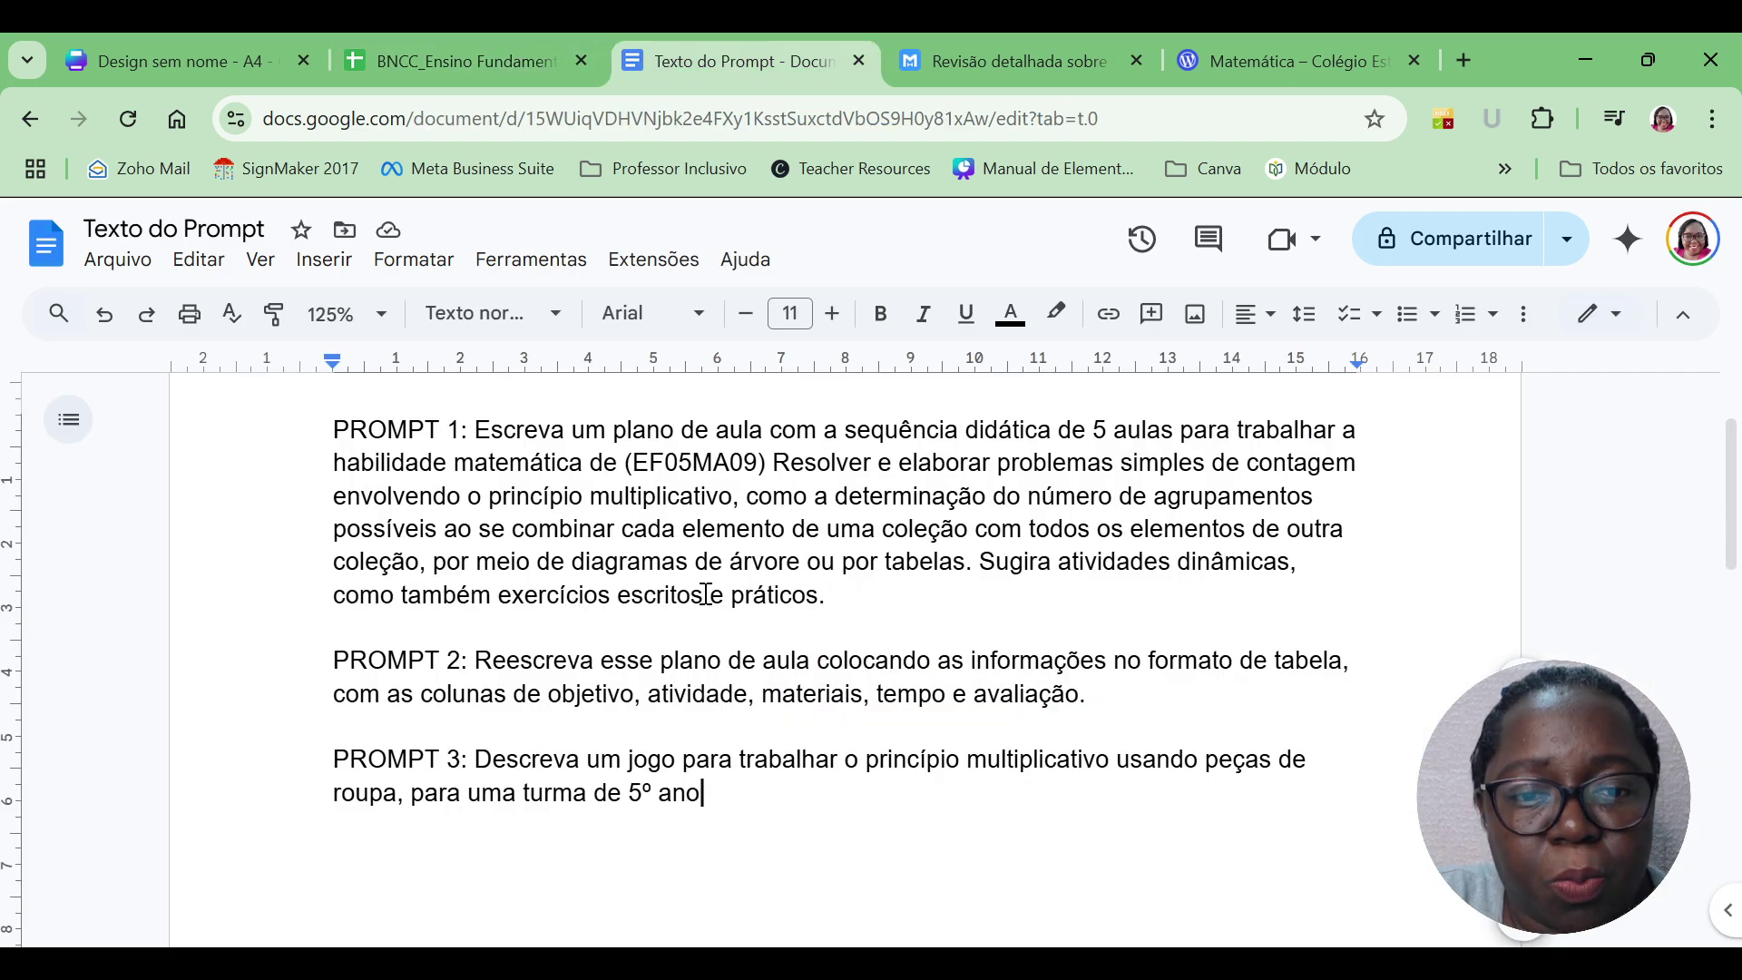
drag(318, 411, 910, 828)
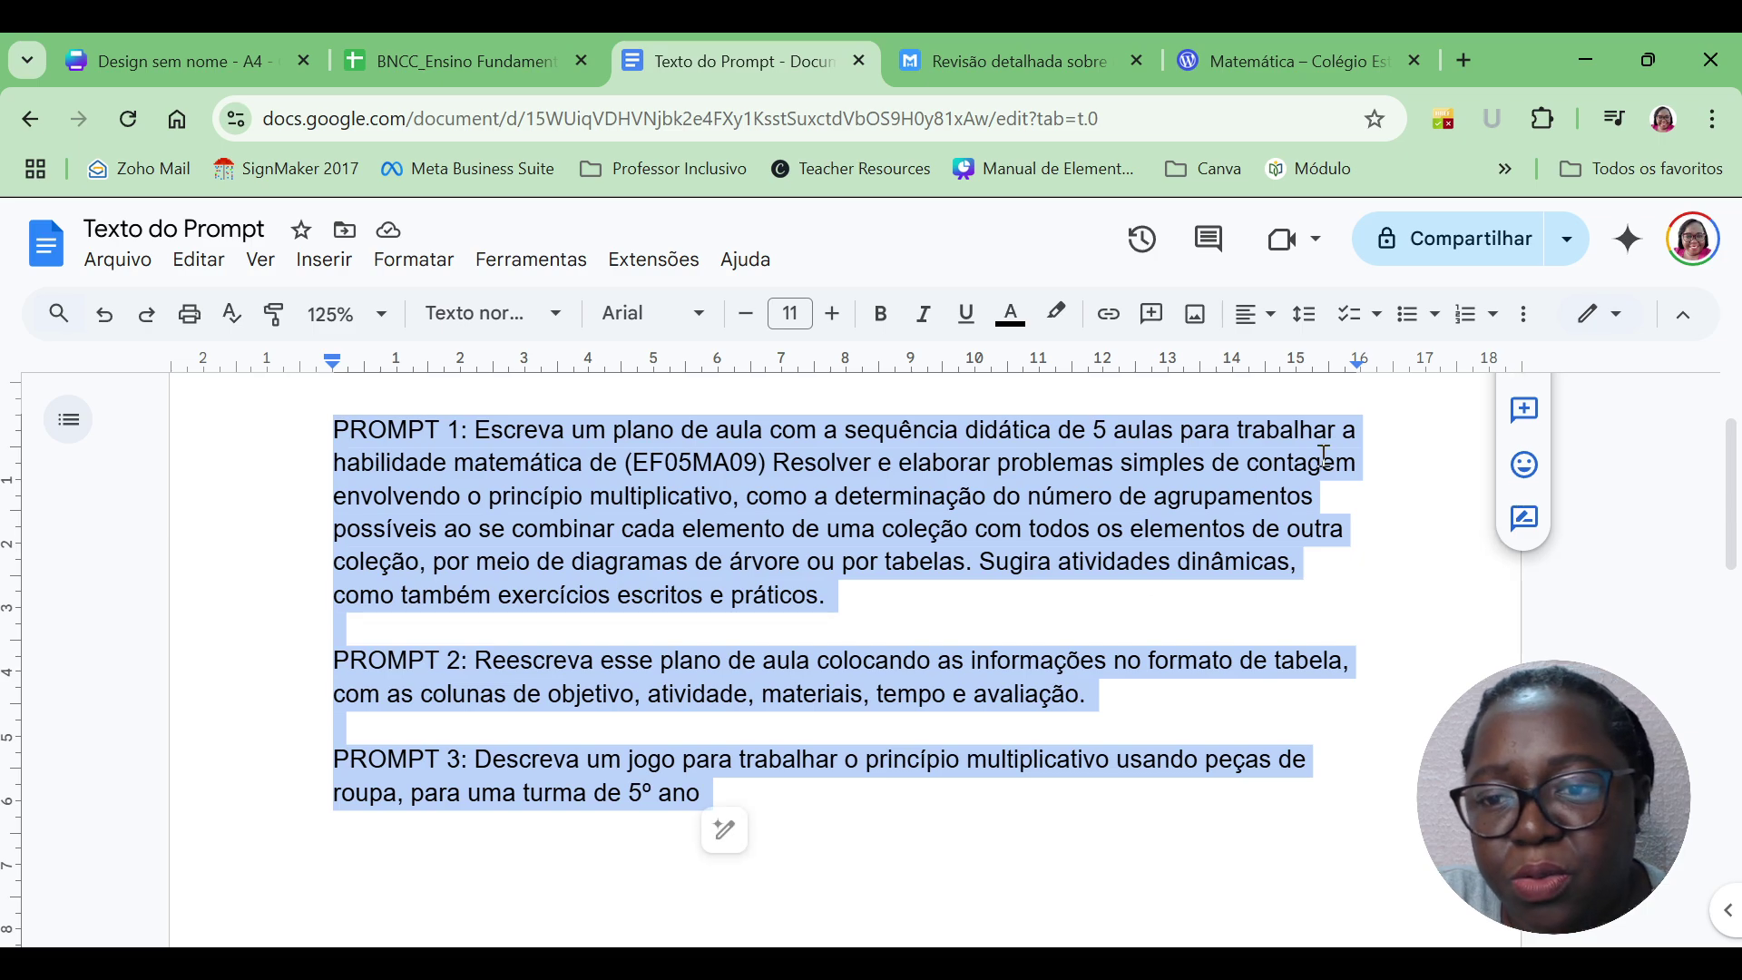
click(1273, 332)
click(1366, 376)
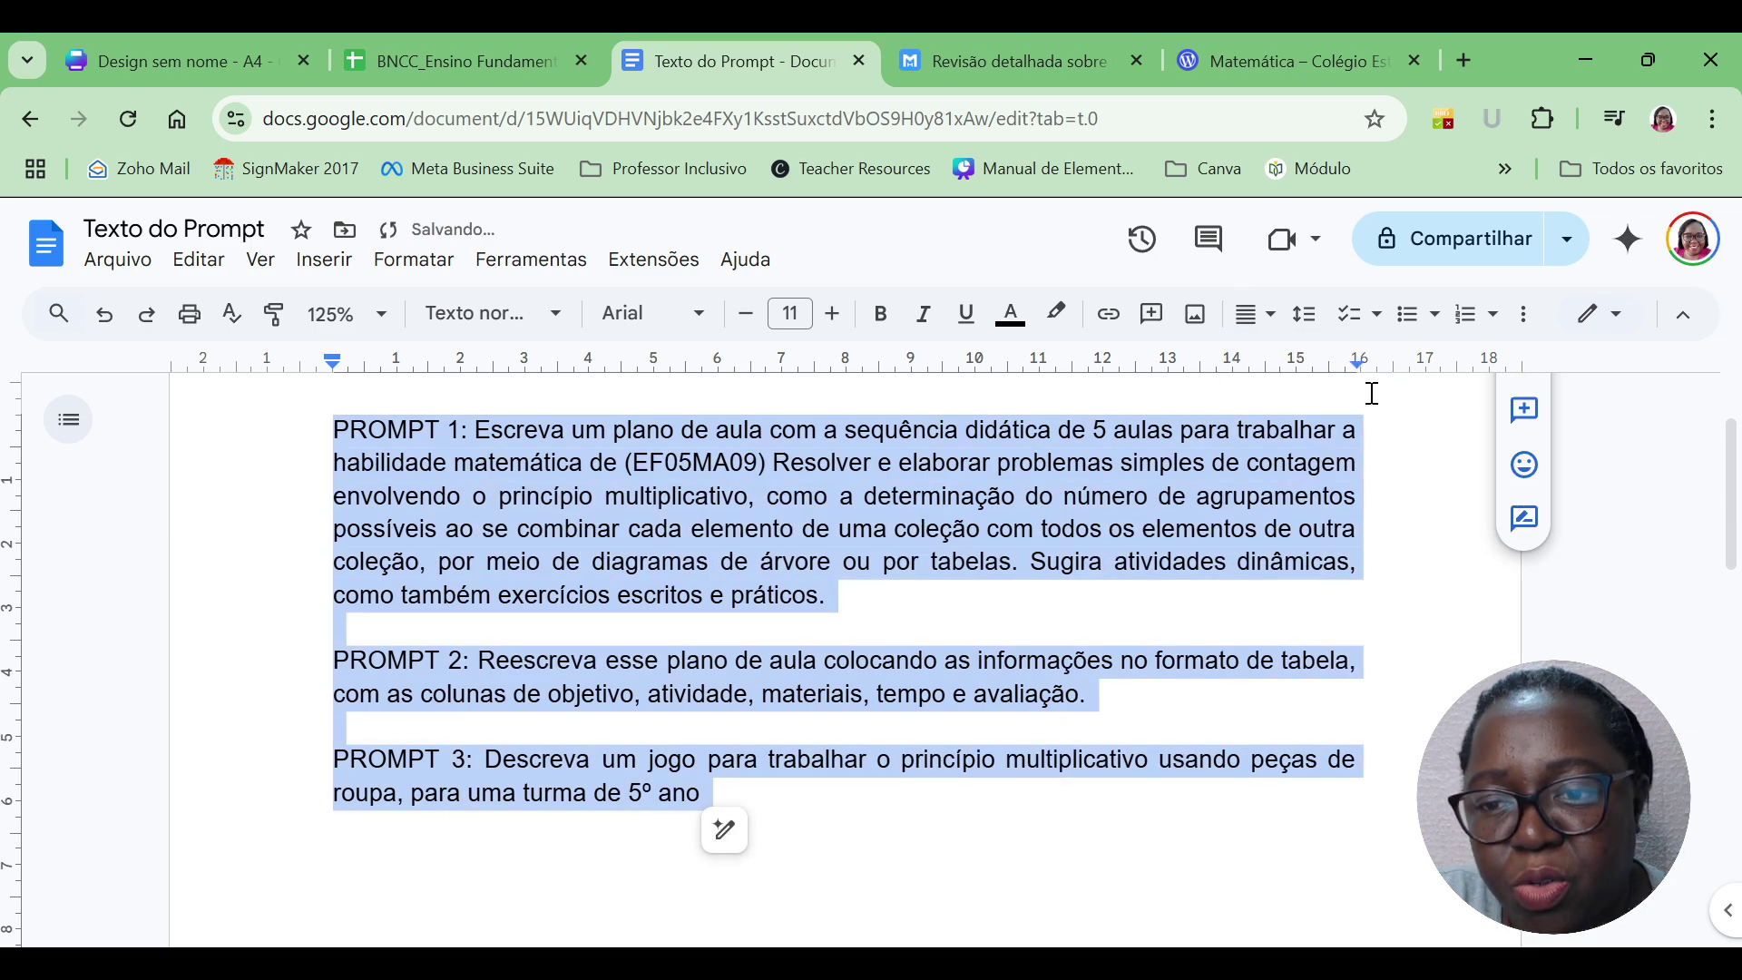
Make the labels "PROMPT 1:", "PROMPT 2:" and "PROMPT 3:" bold.
click(465, 434)
drag(473, 432, 333, 432)
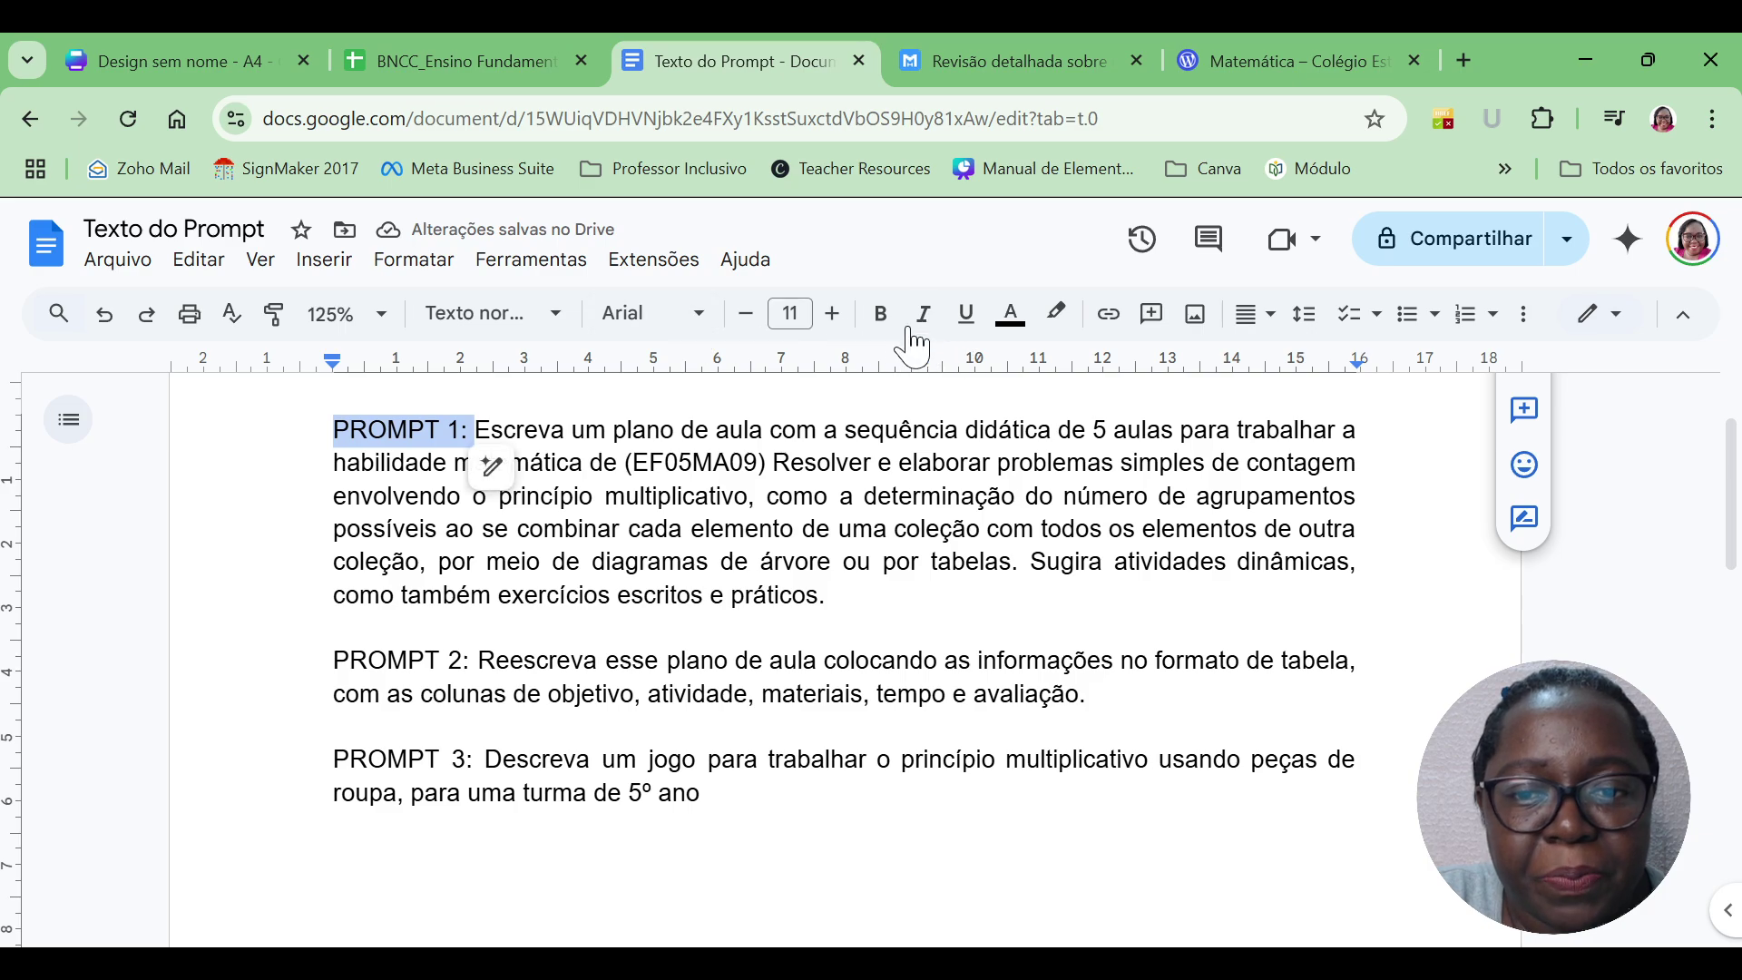
click(881, 314)
drag(481, 660, 284, 657)
click(880, 313)
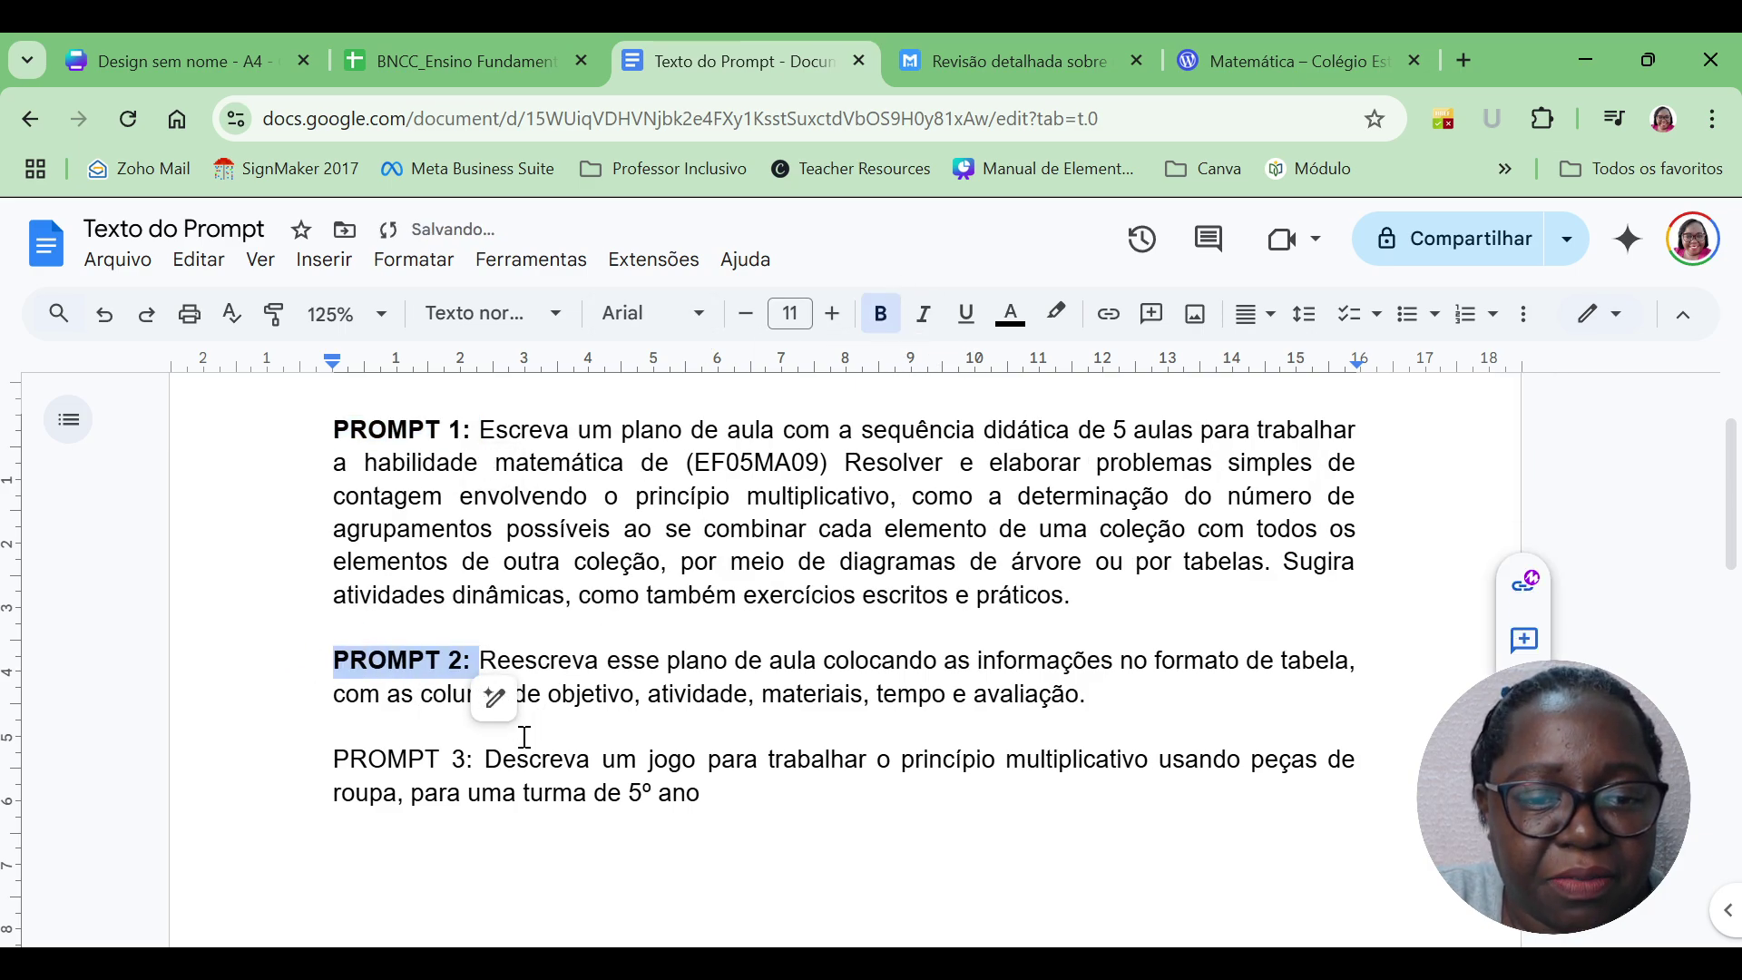
drag(474, 760, 322, 759)
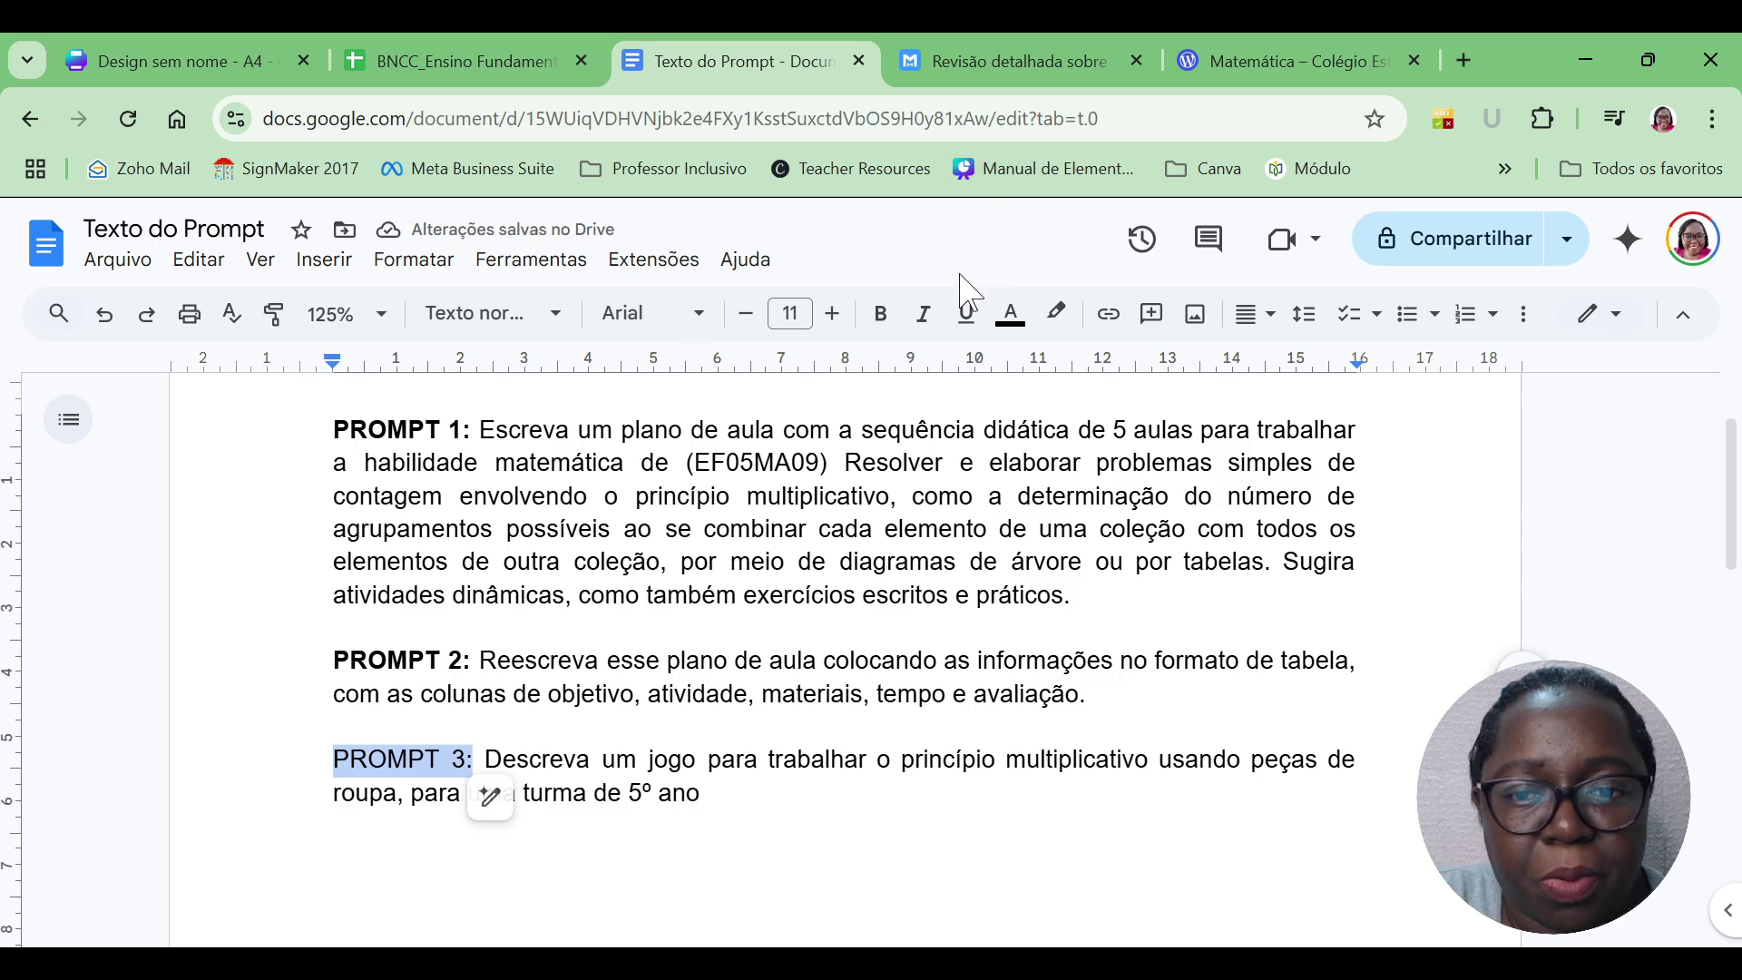
click(880, 313)
Set the number of lessons in the Prompt 1 text to 3.
click(485, 431)
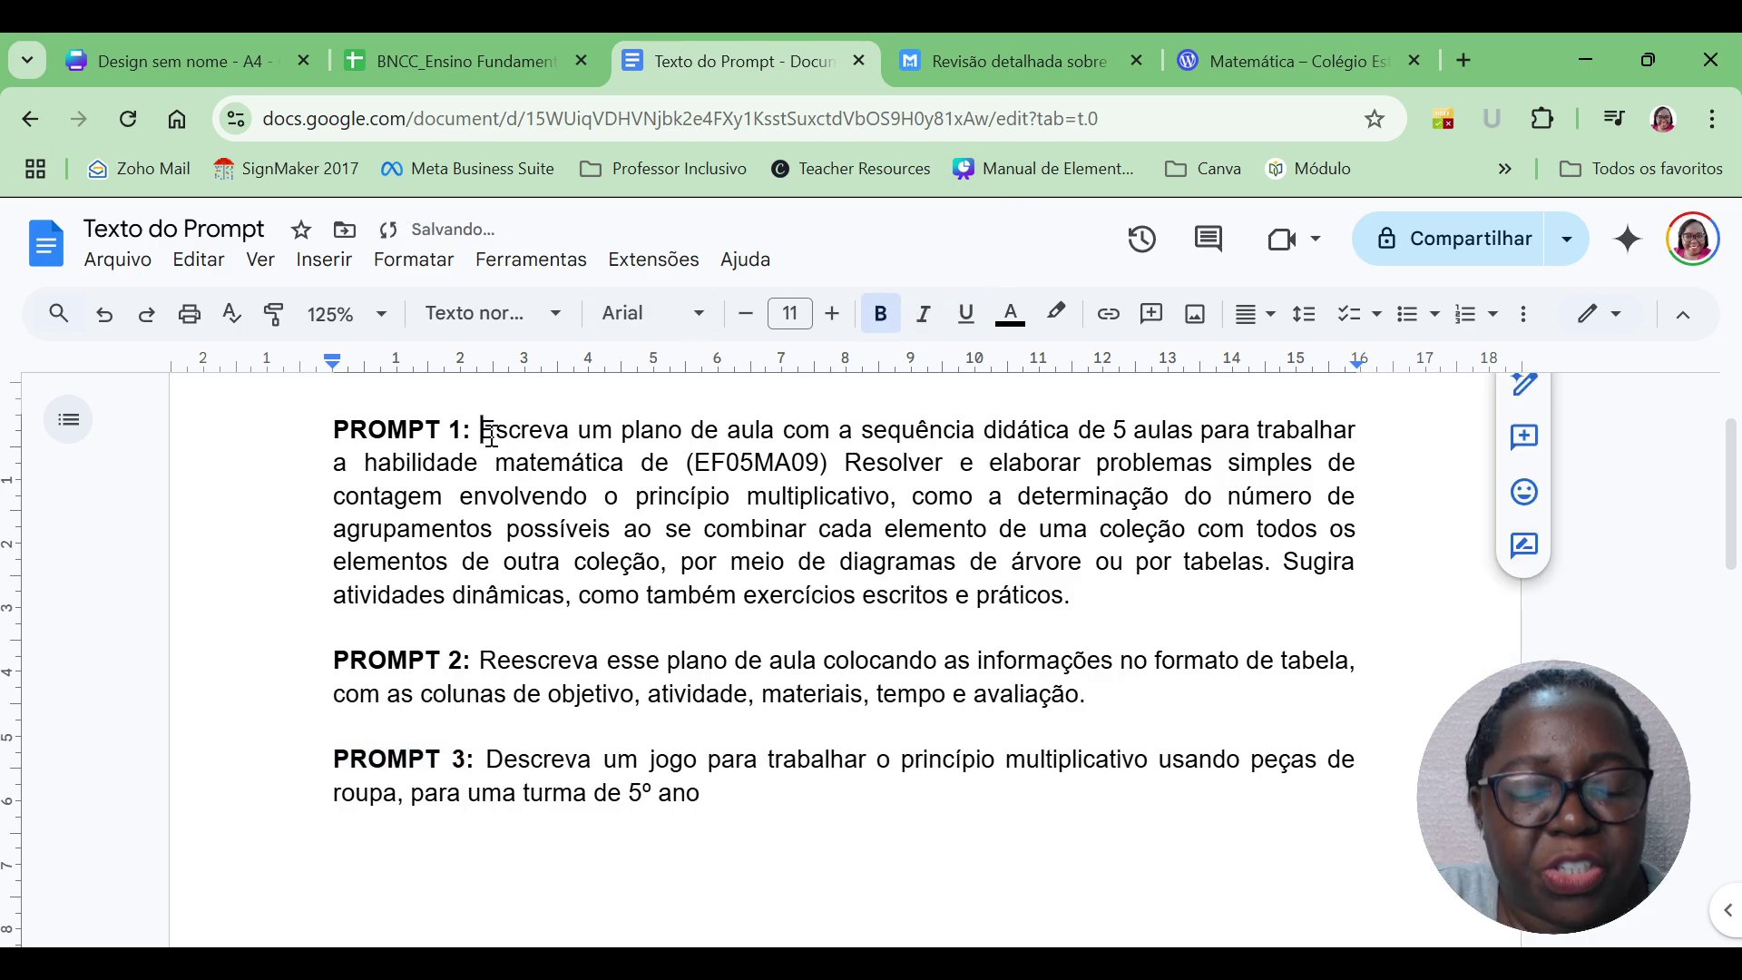
drag(491, 436, 964, 427)
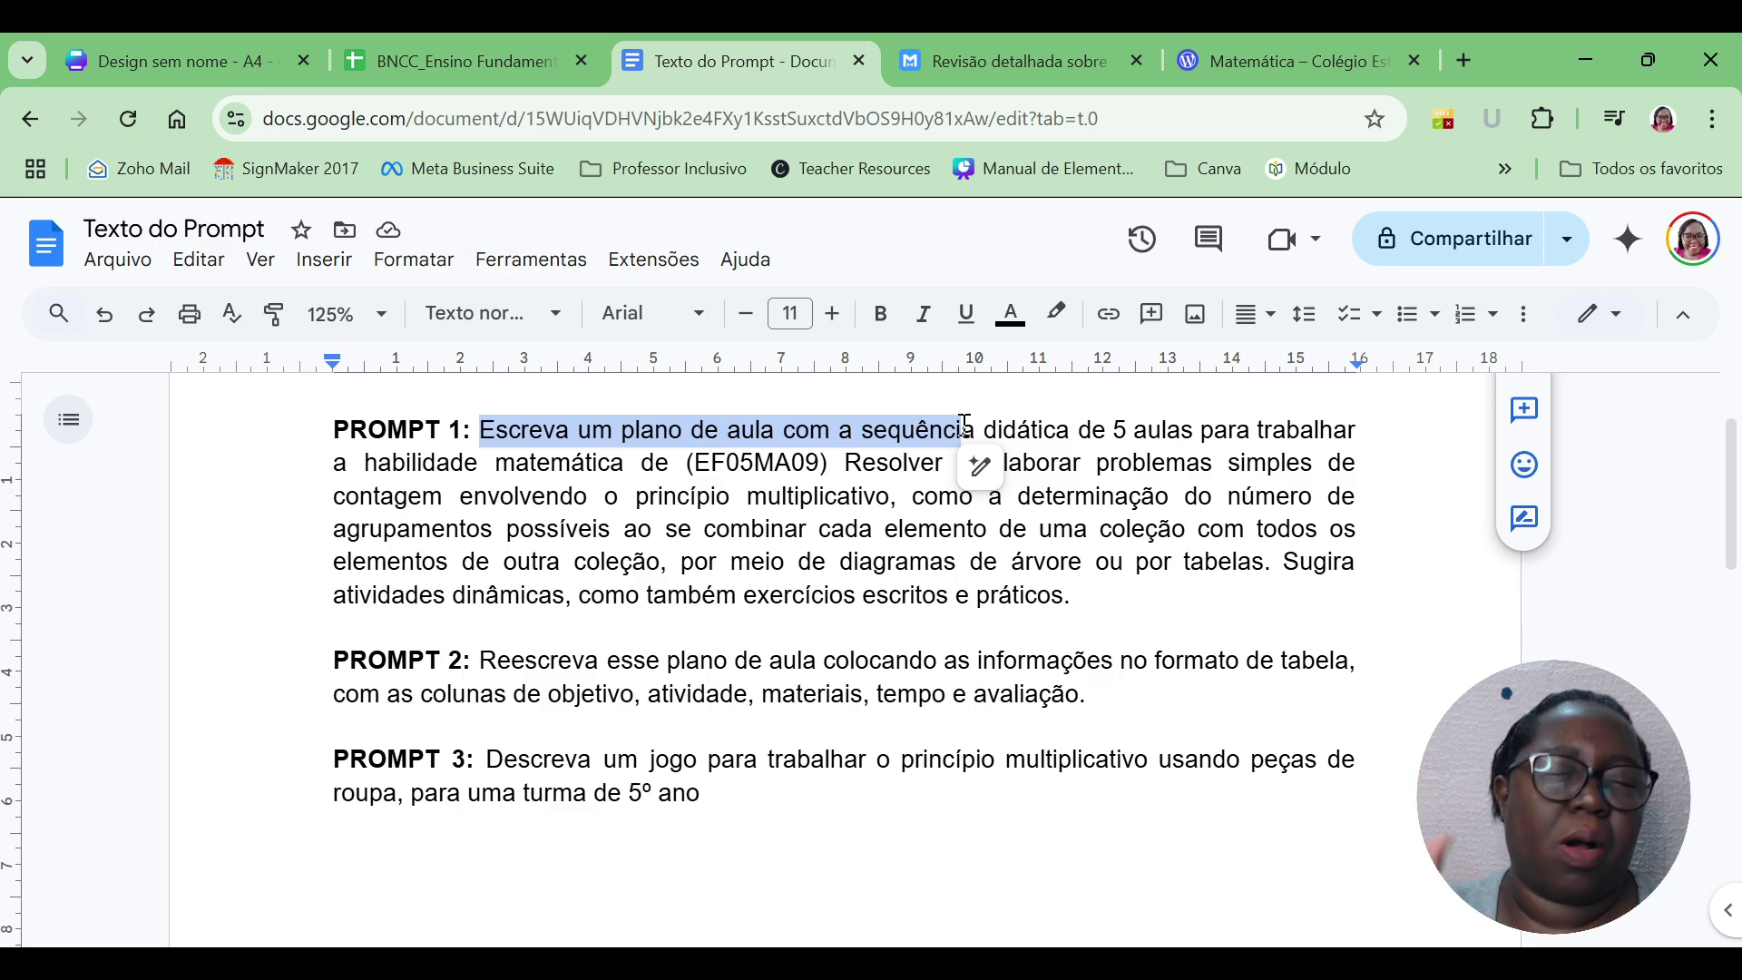
double_click(1120, 429)
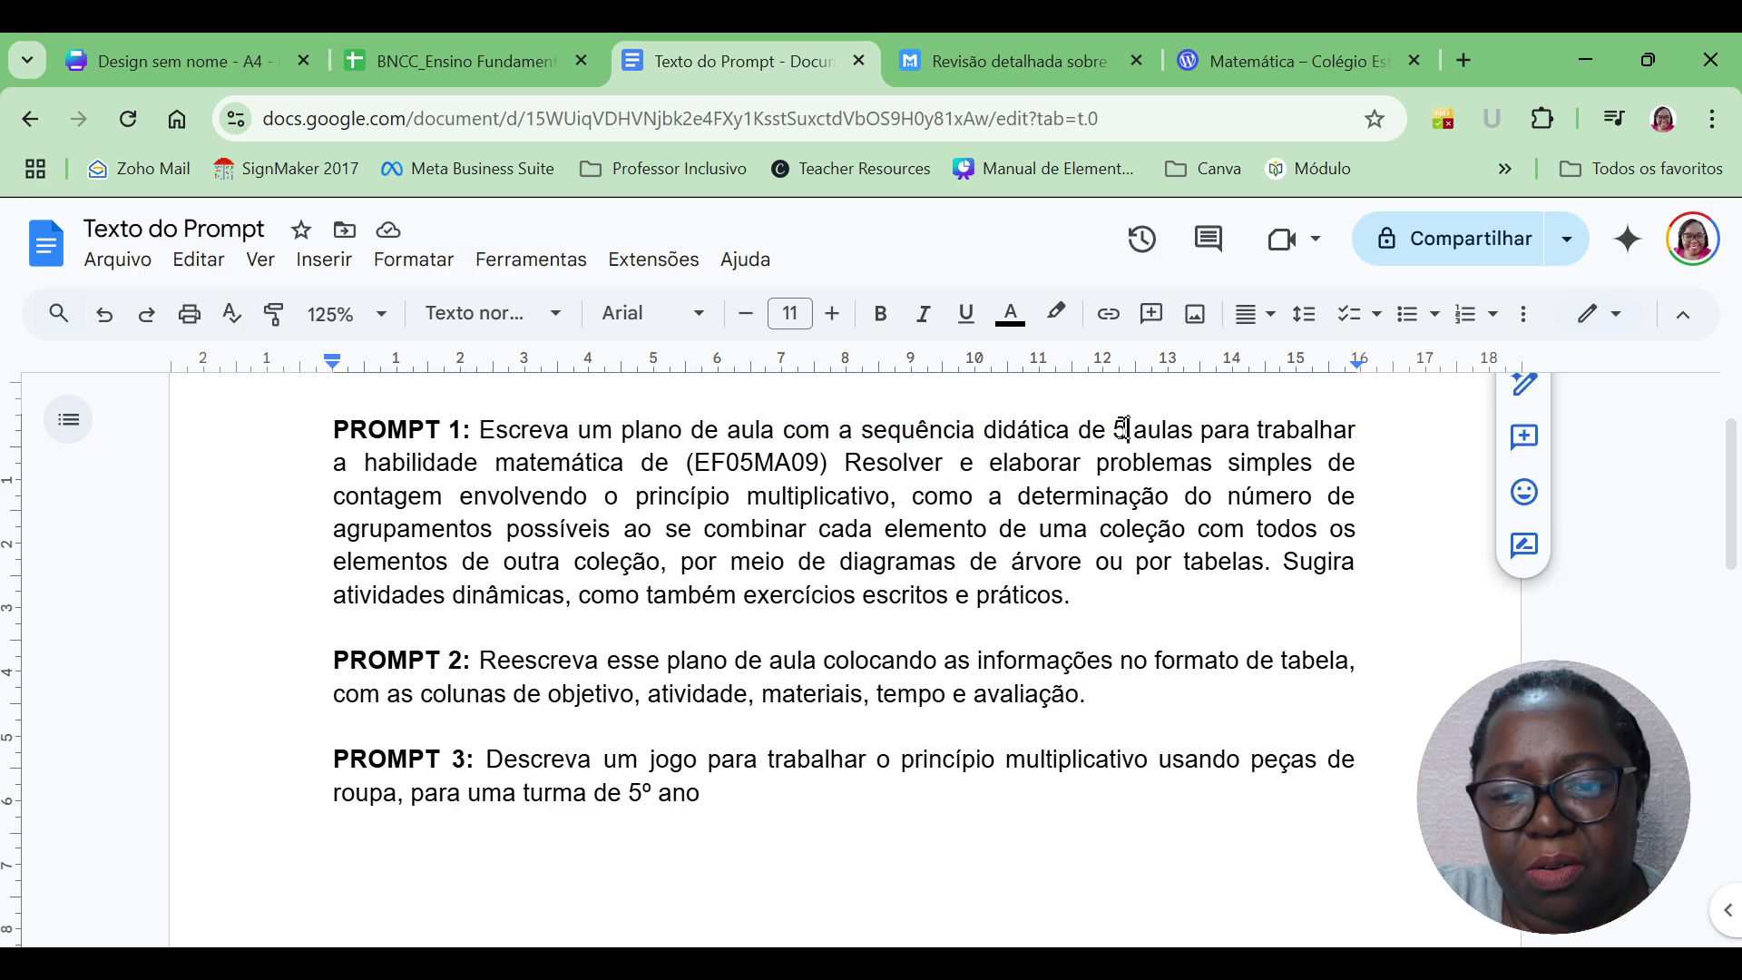
key(BackSpace)
text(3)
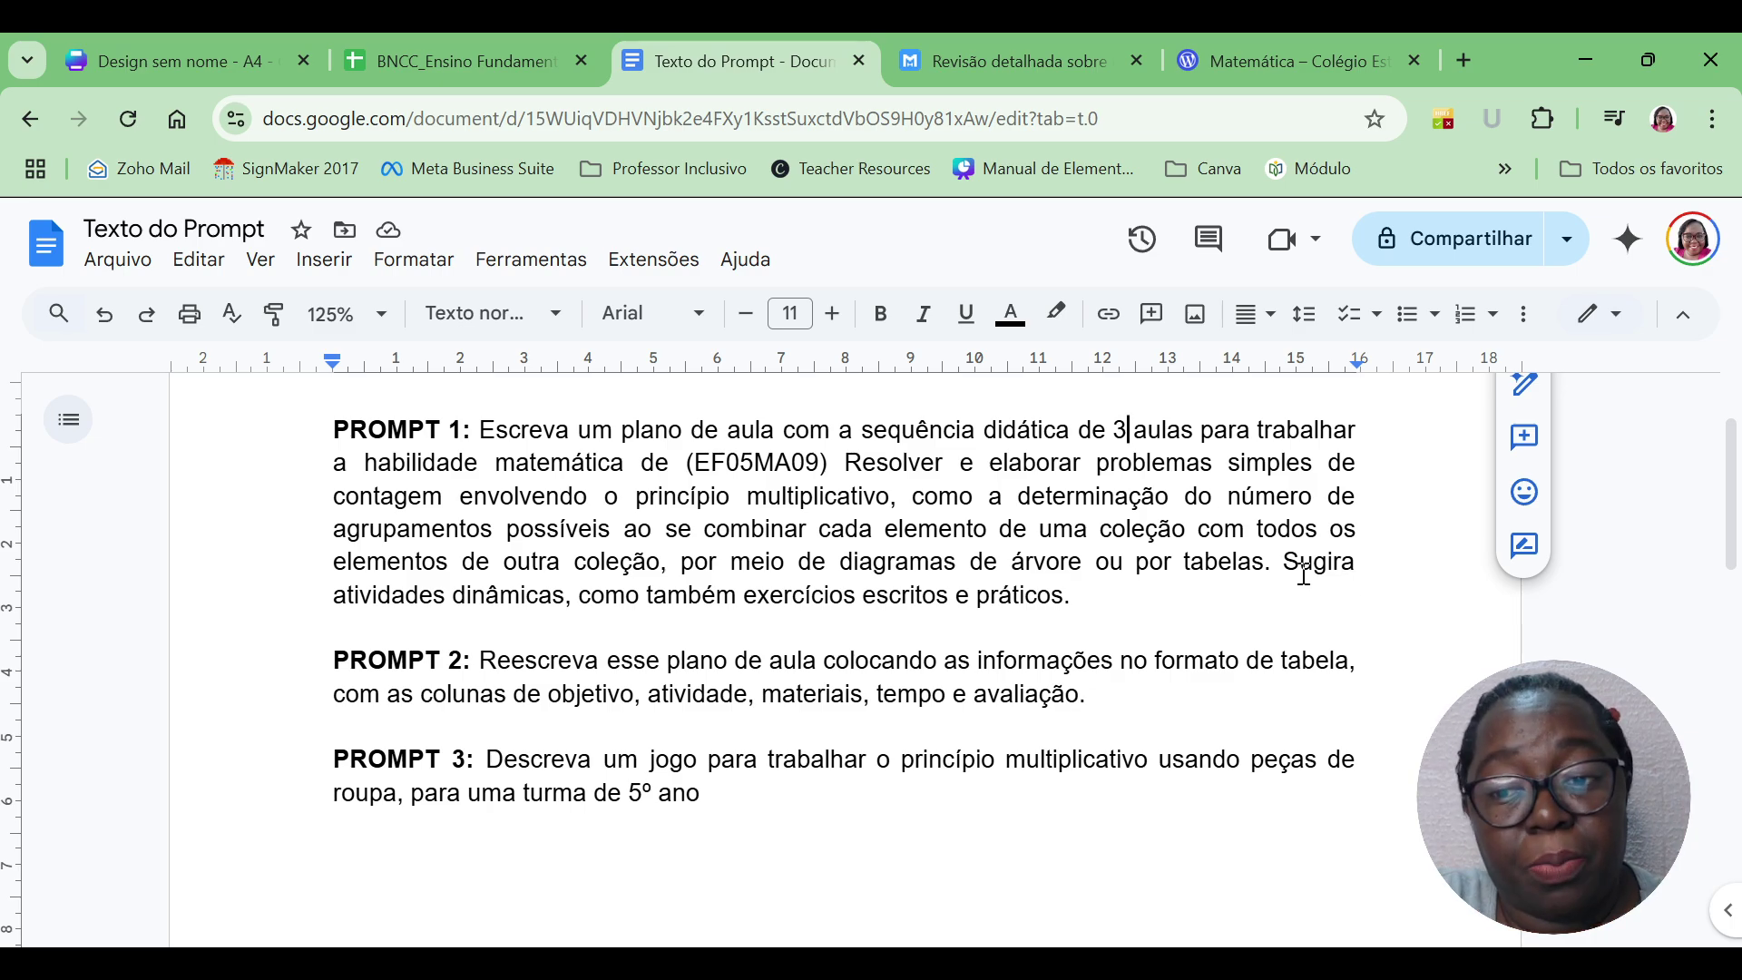
Copy the full Prompt 1 text without its label, through the closing sentence about dynamic activities and exercises.
drag(1285, 563, 1328, 595)
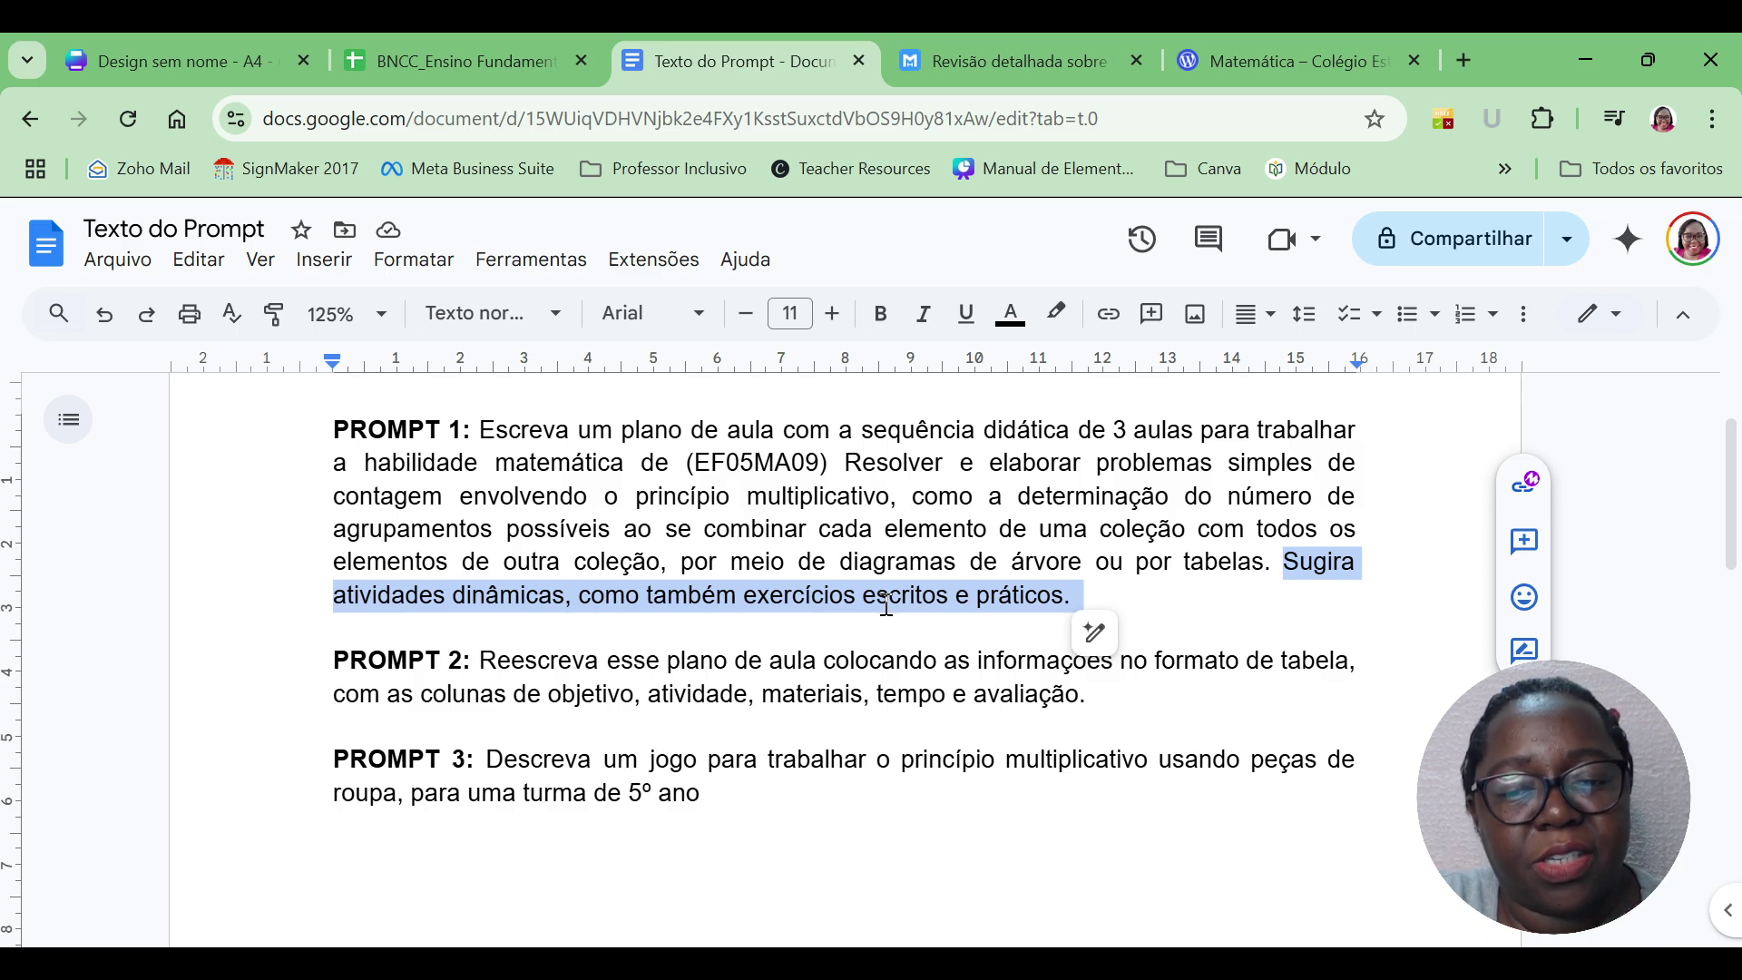
drag(1106, 588, 490, 415)
key(ctrl+c)
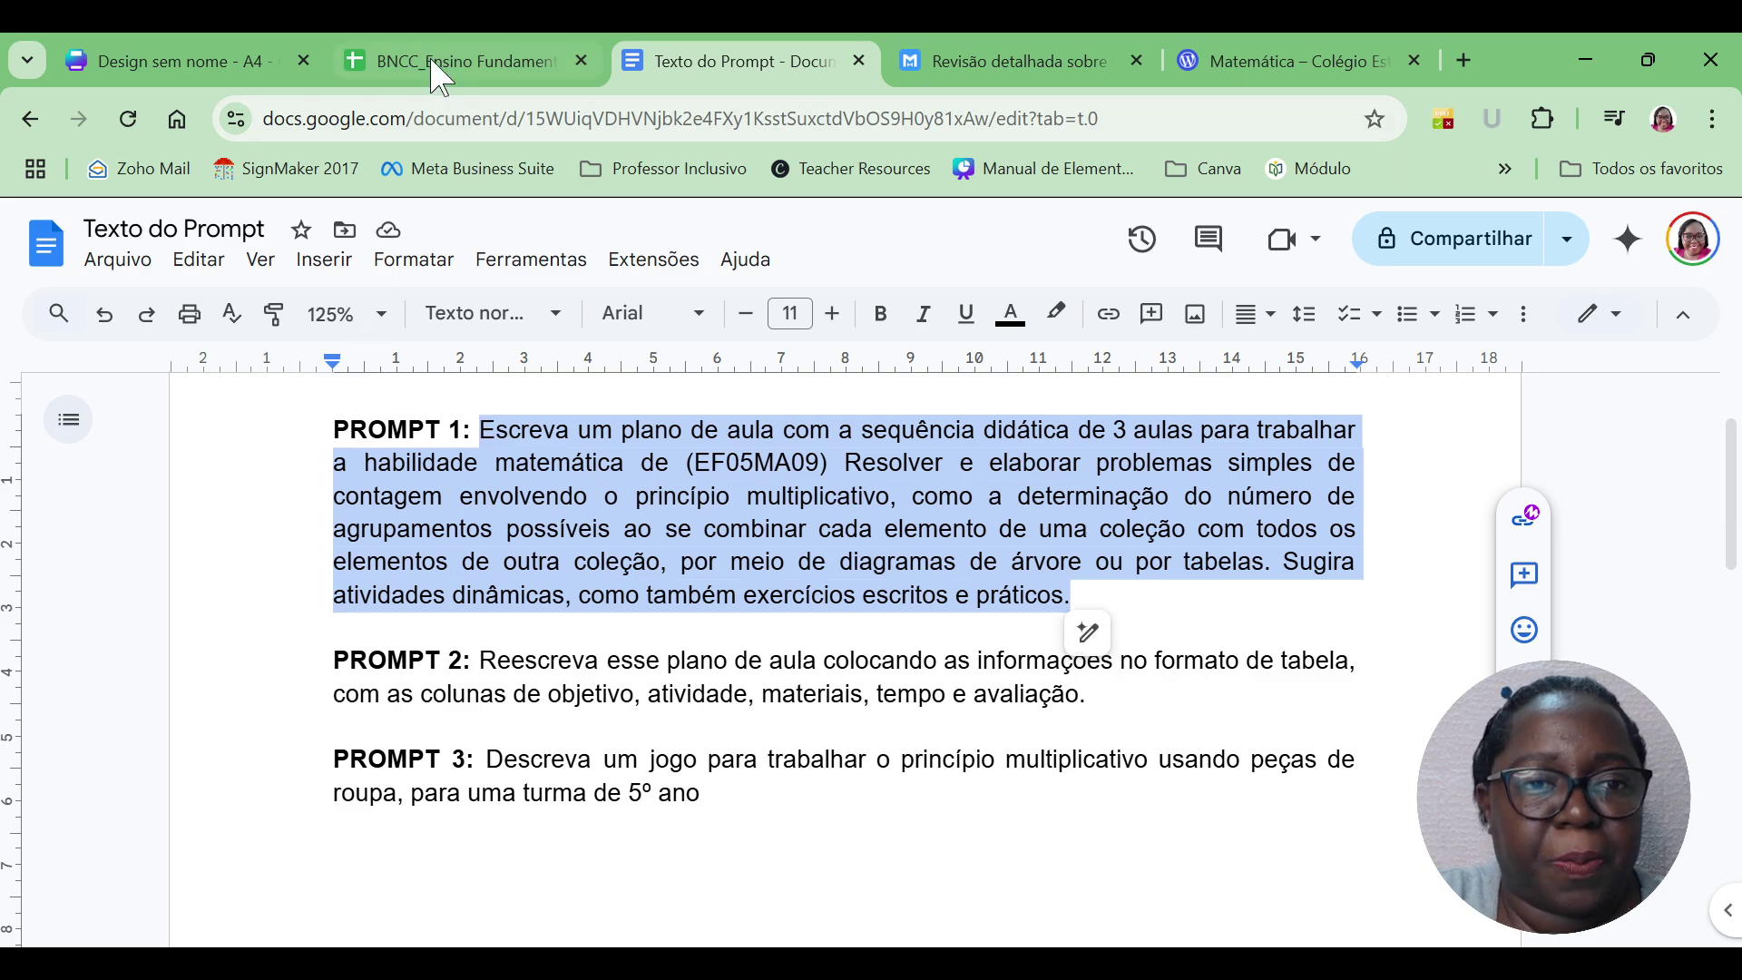
Switch back to Canva, paste Prompt 1 into the Texto Mágico box and generate the lesson plan.
click(173, 61)
click(579, 482)
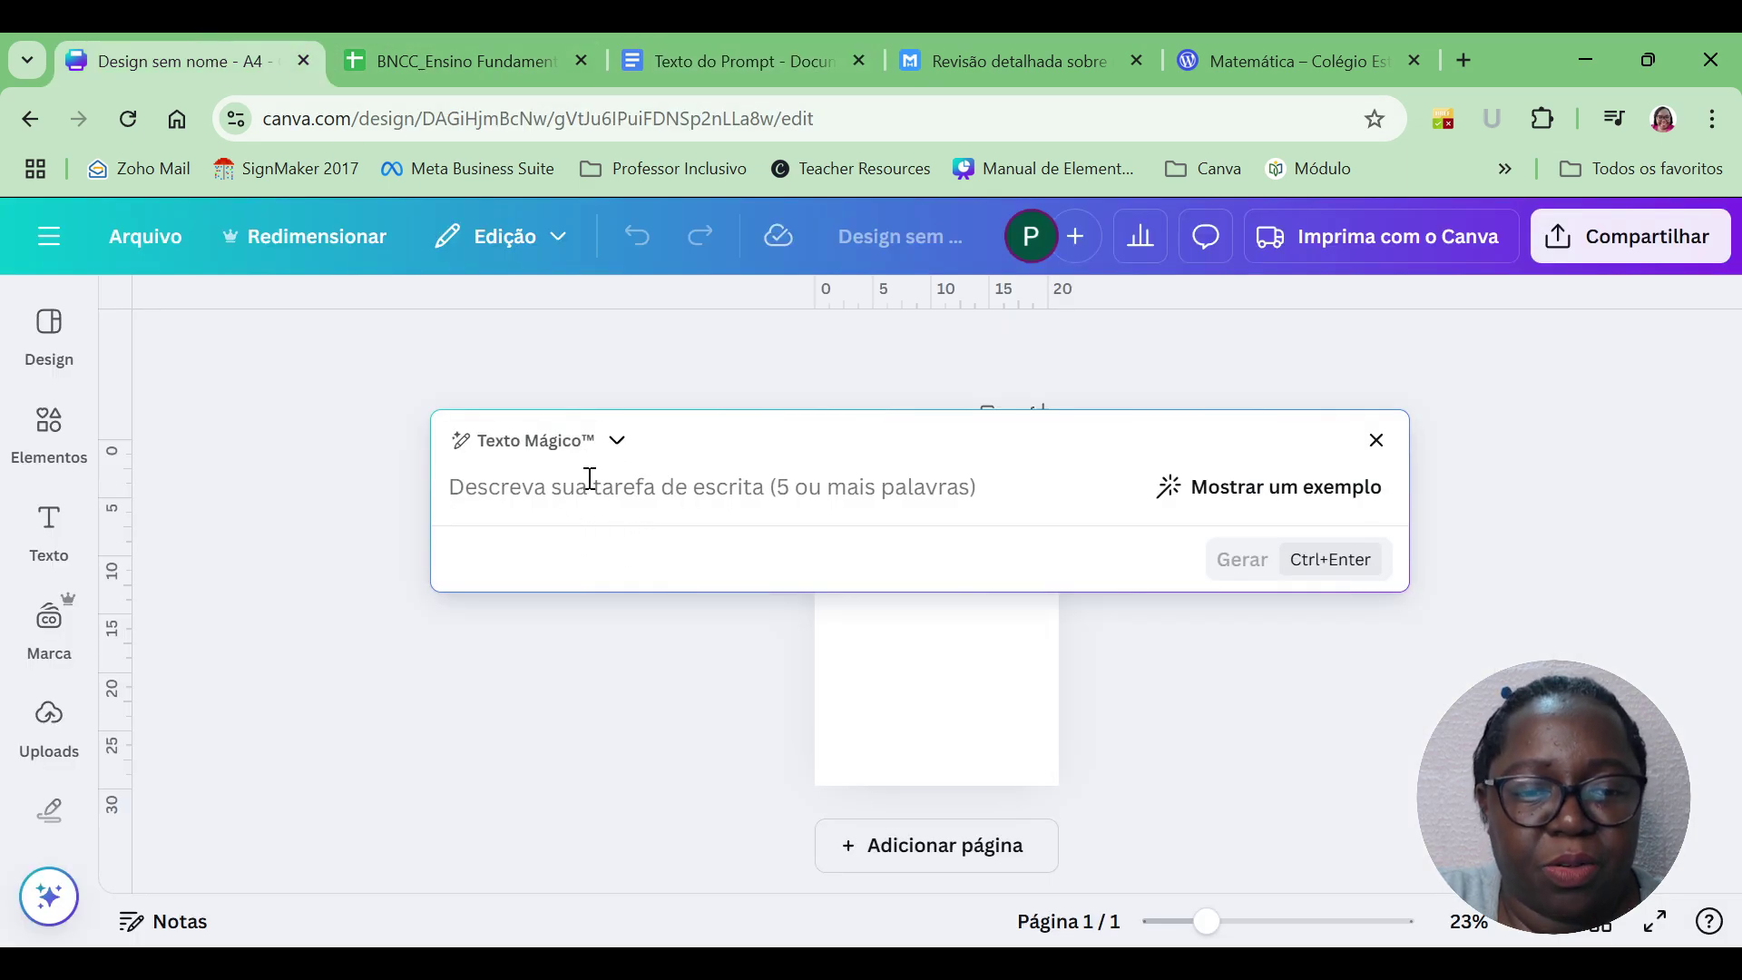
key(ctrl+v)
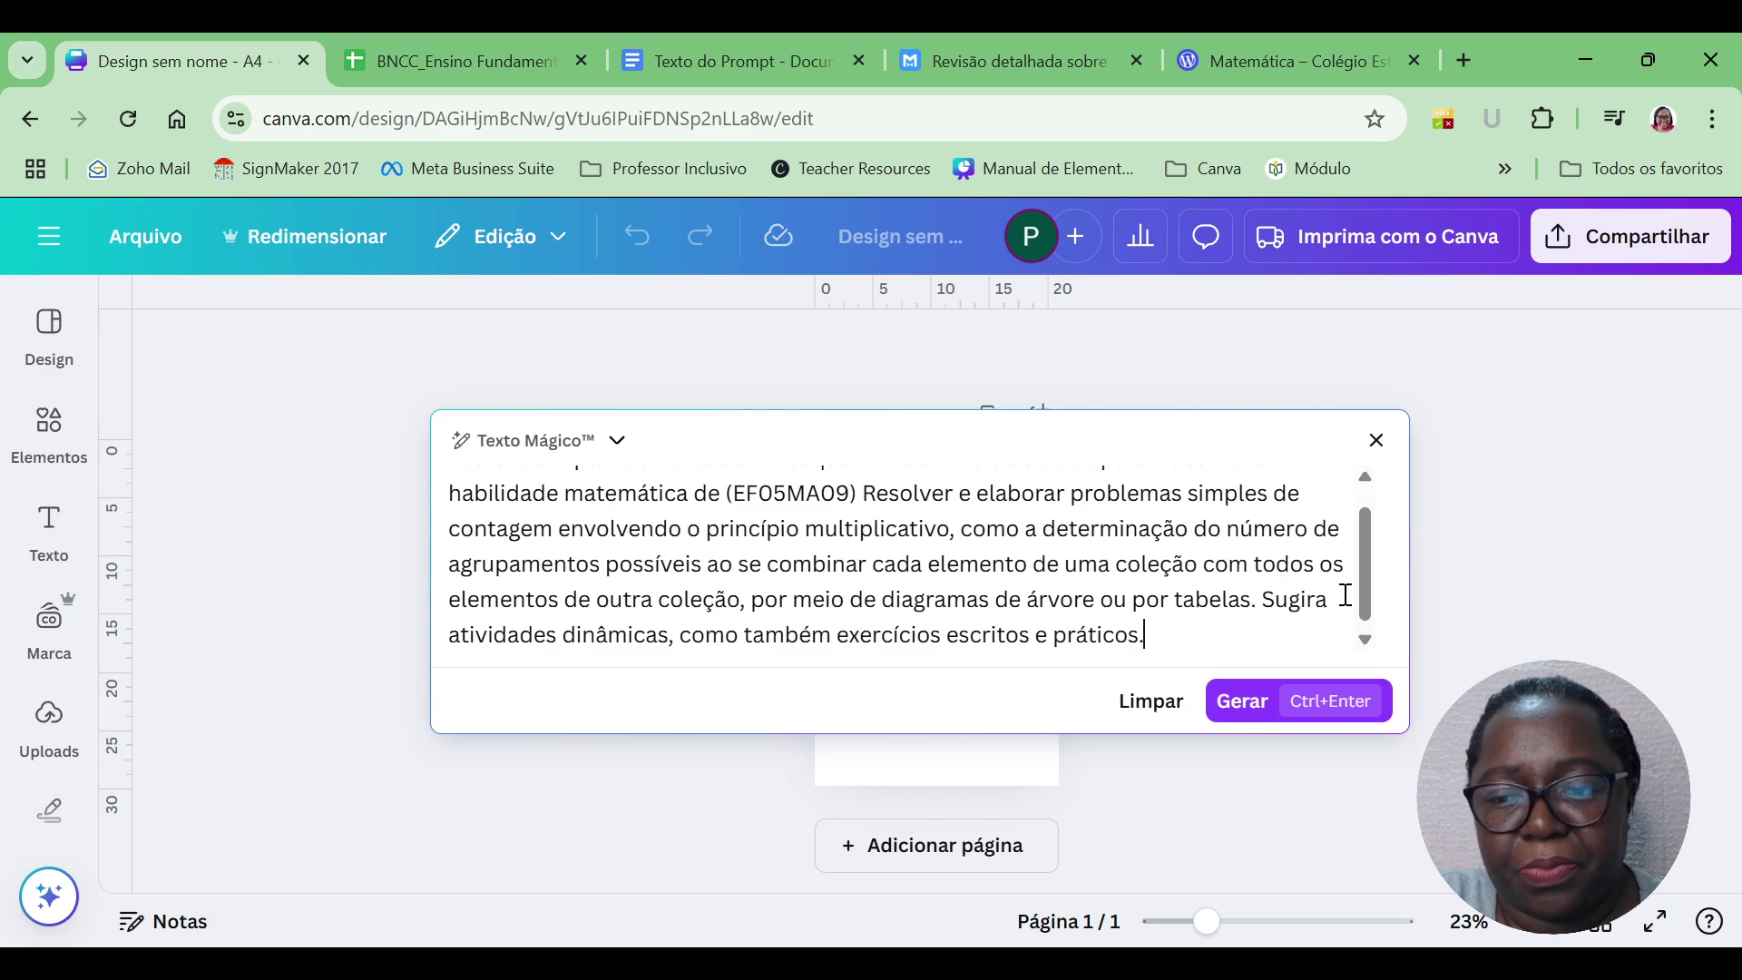
drag(1371, 598, 1372, 511)
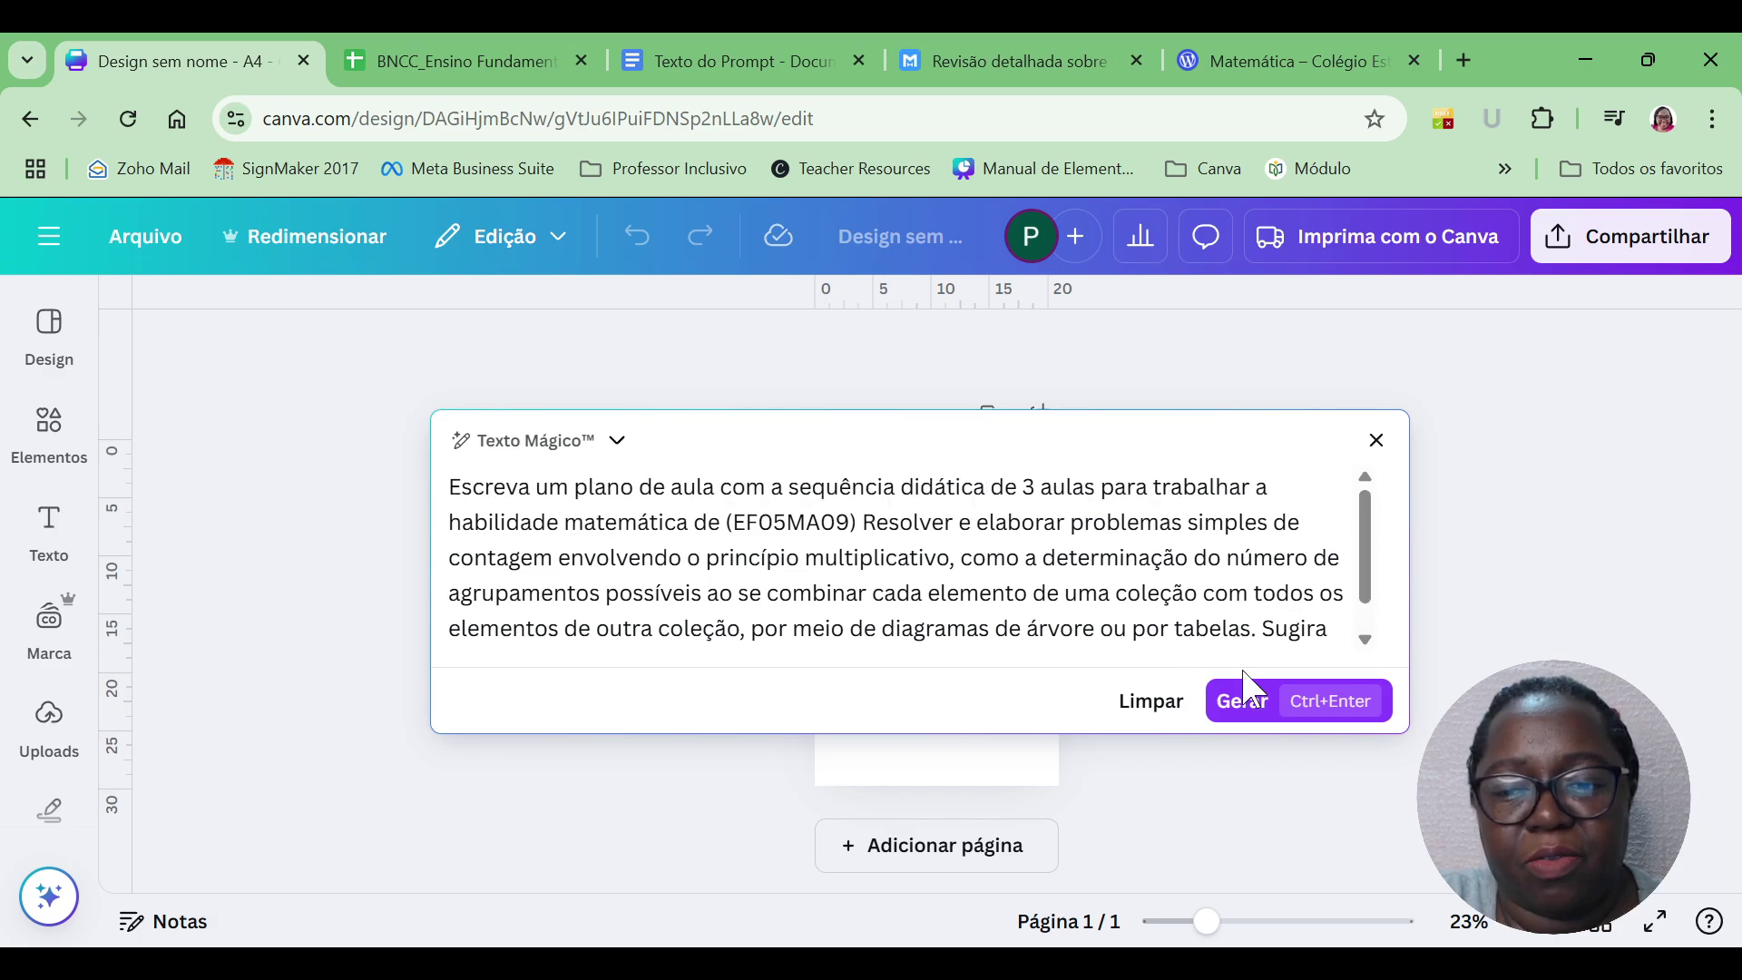
click(1227, 716)
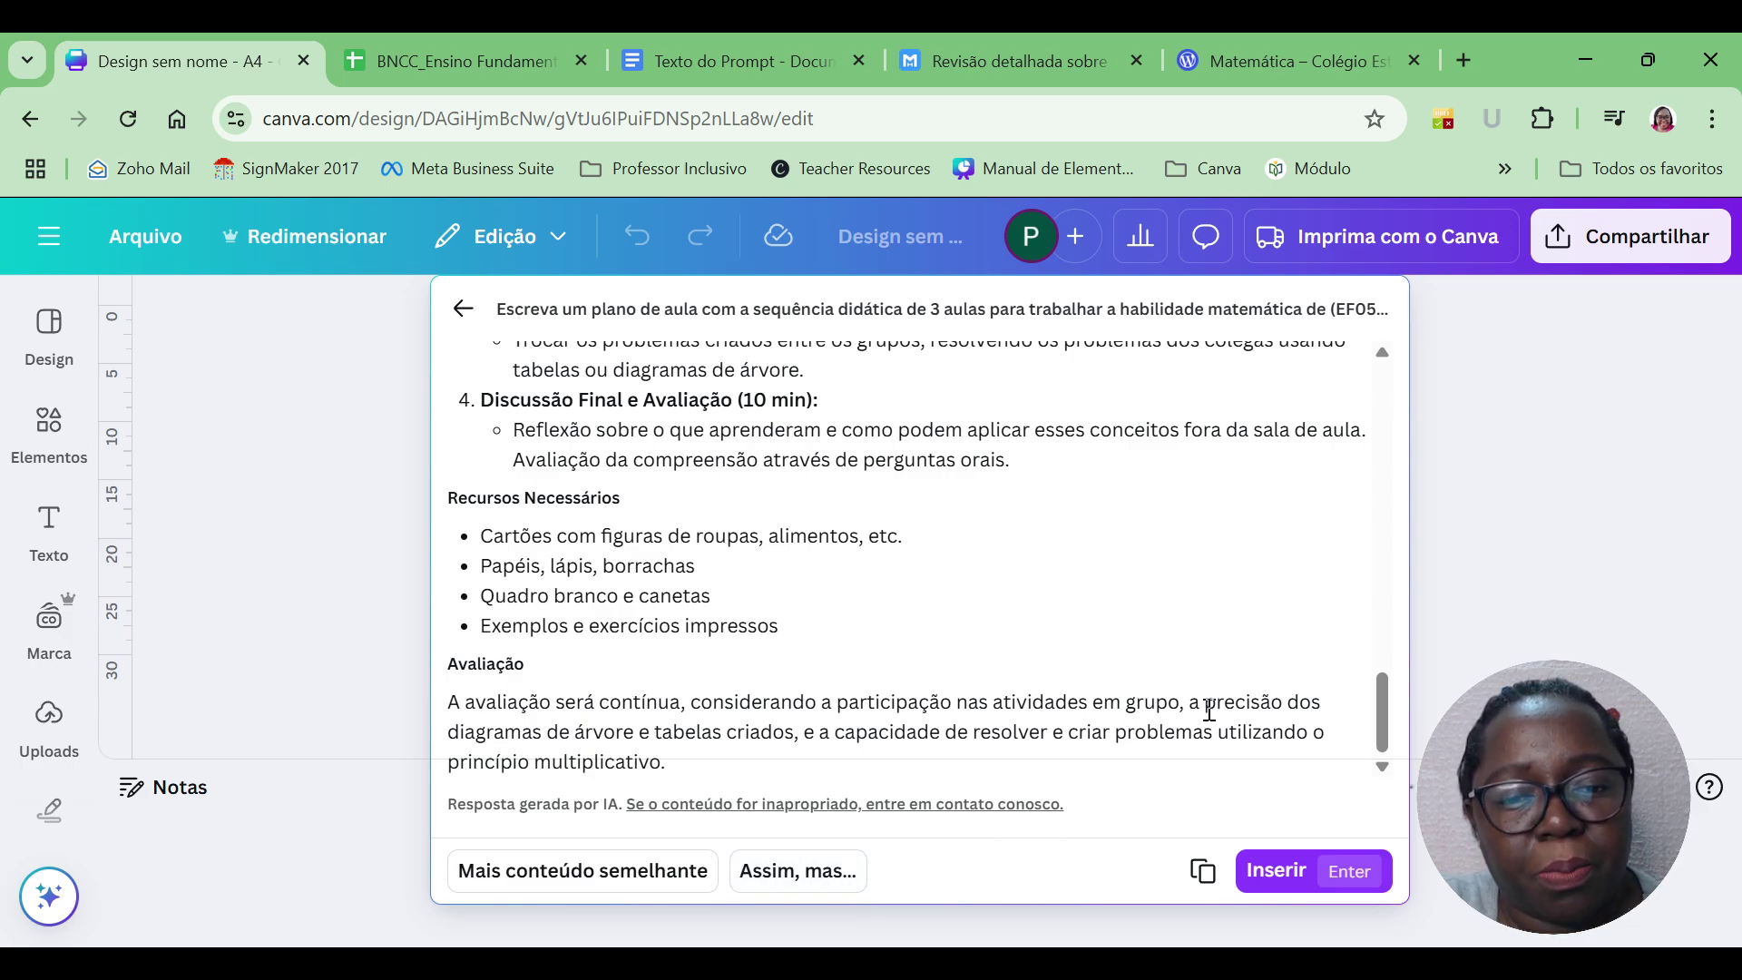
Review the generated lesson plan back to its beginning and insert it on the page.
scroll(1383, 751, up, 1)
drag(1383, 751, 1315, 460)
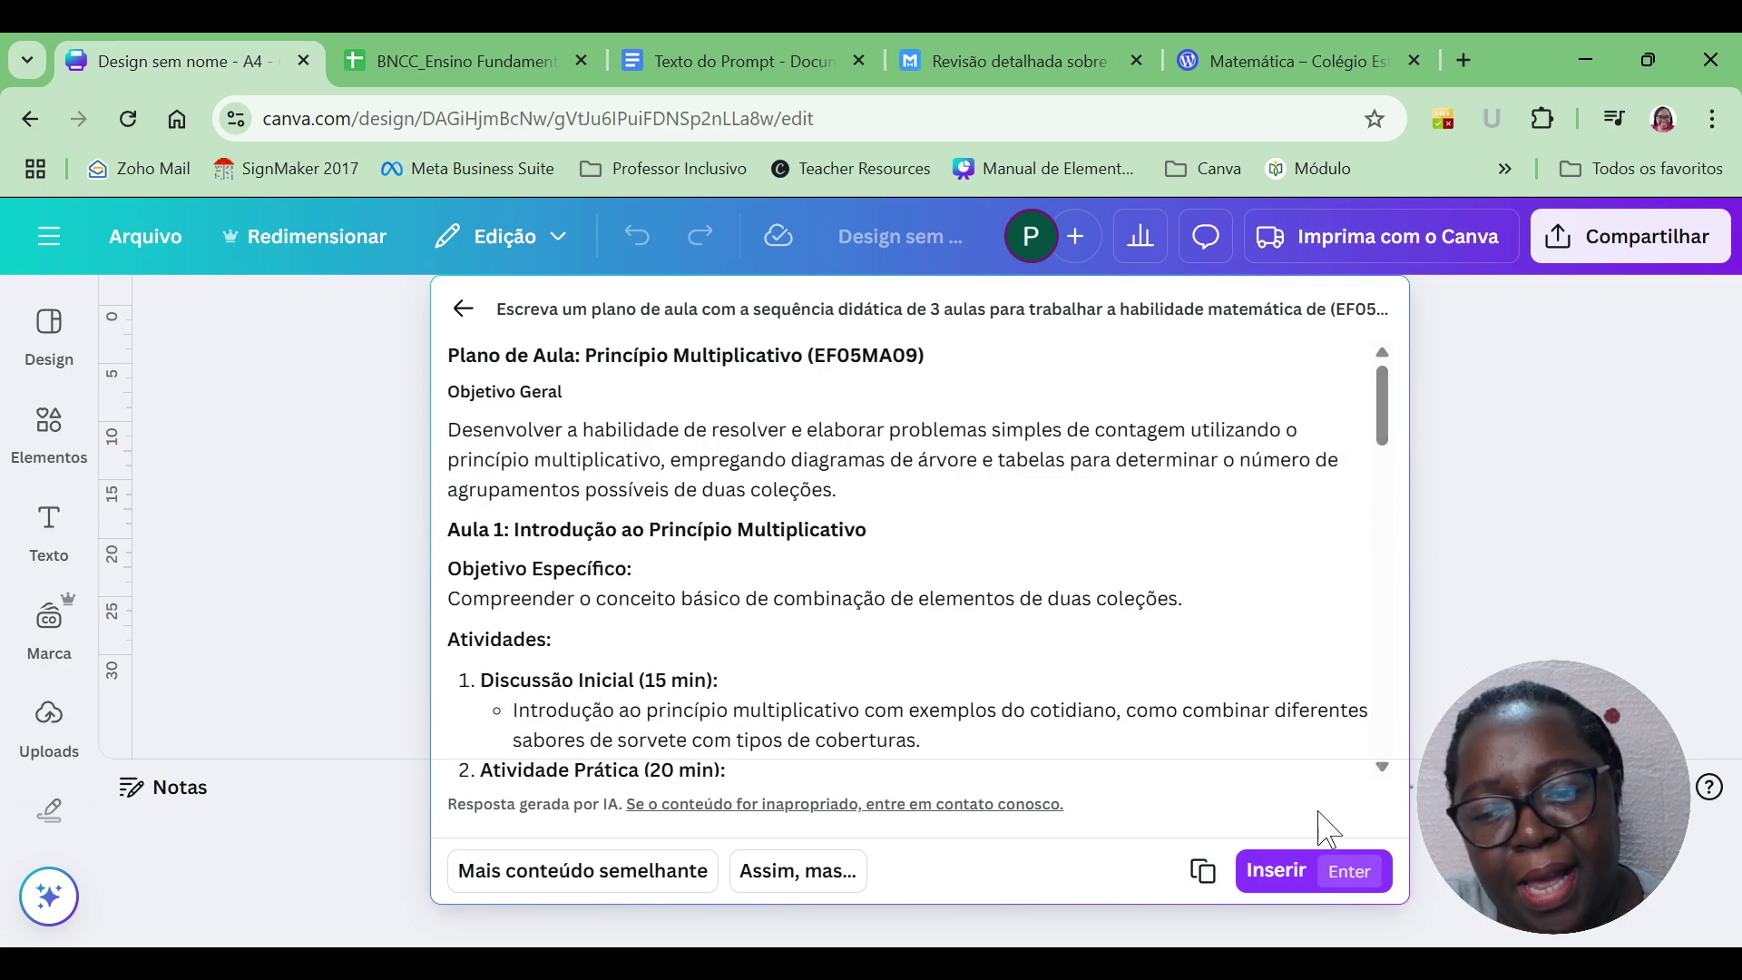
click(1280, 876)
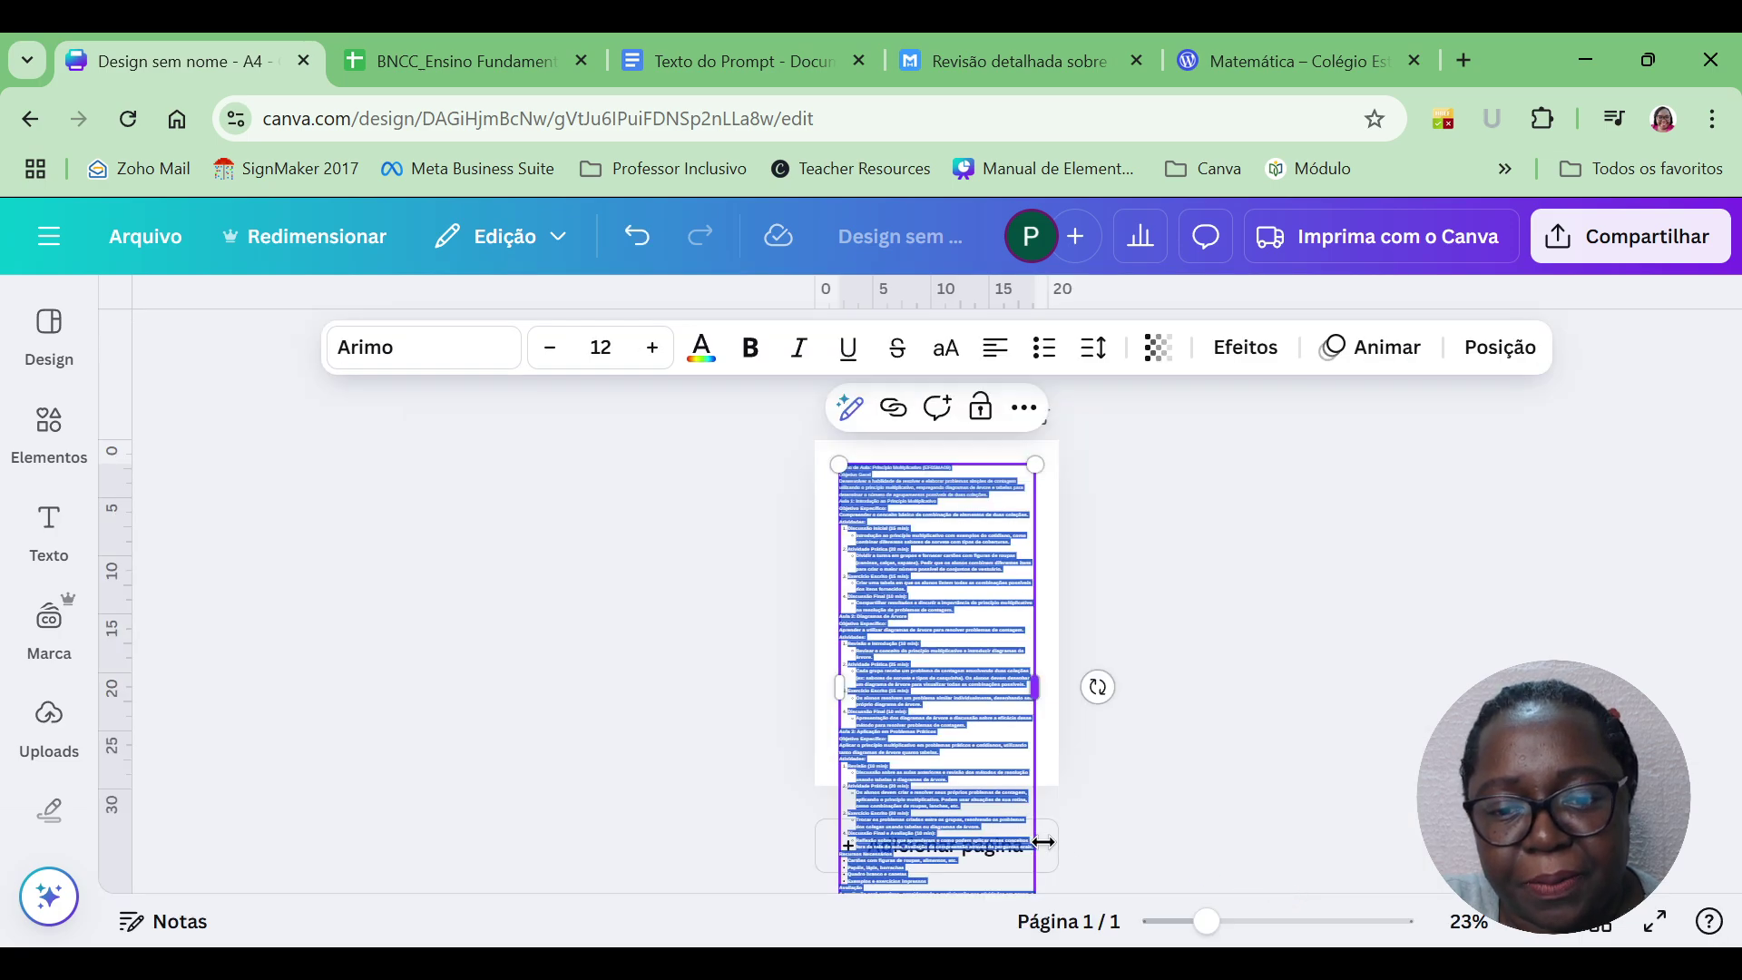
Remove the bold formatting from the whole lesson plan text box.
drag(1205, 922, 1295, 921)
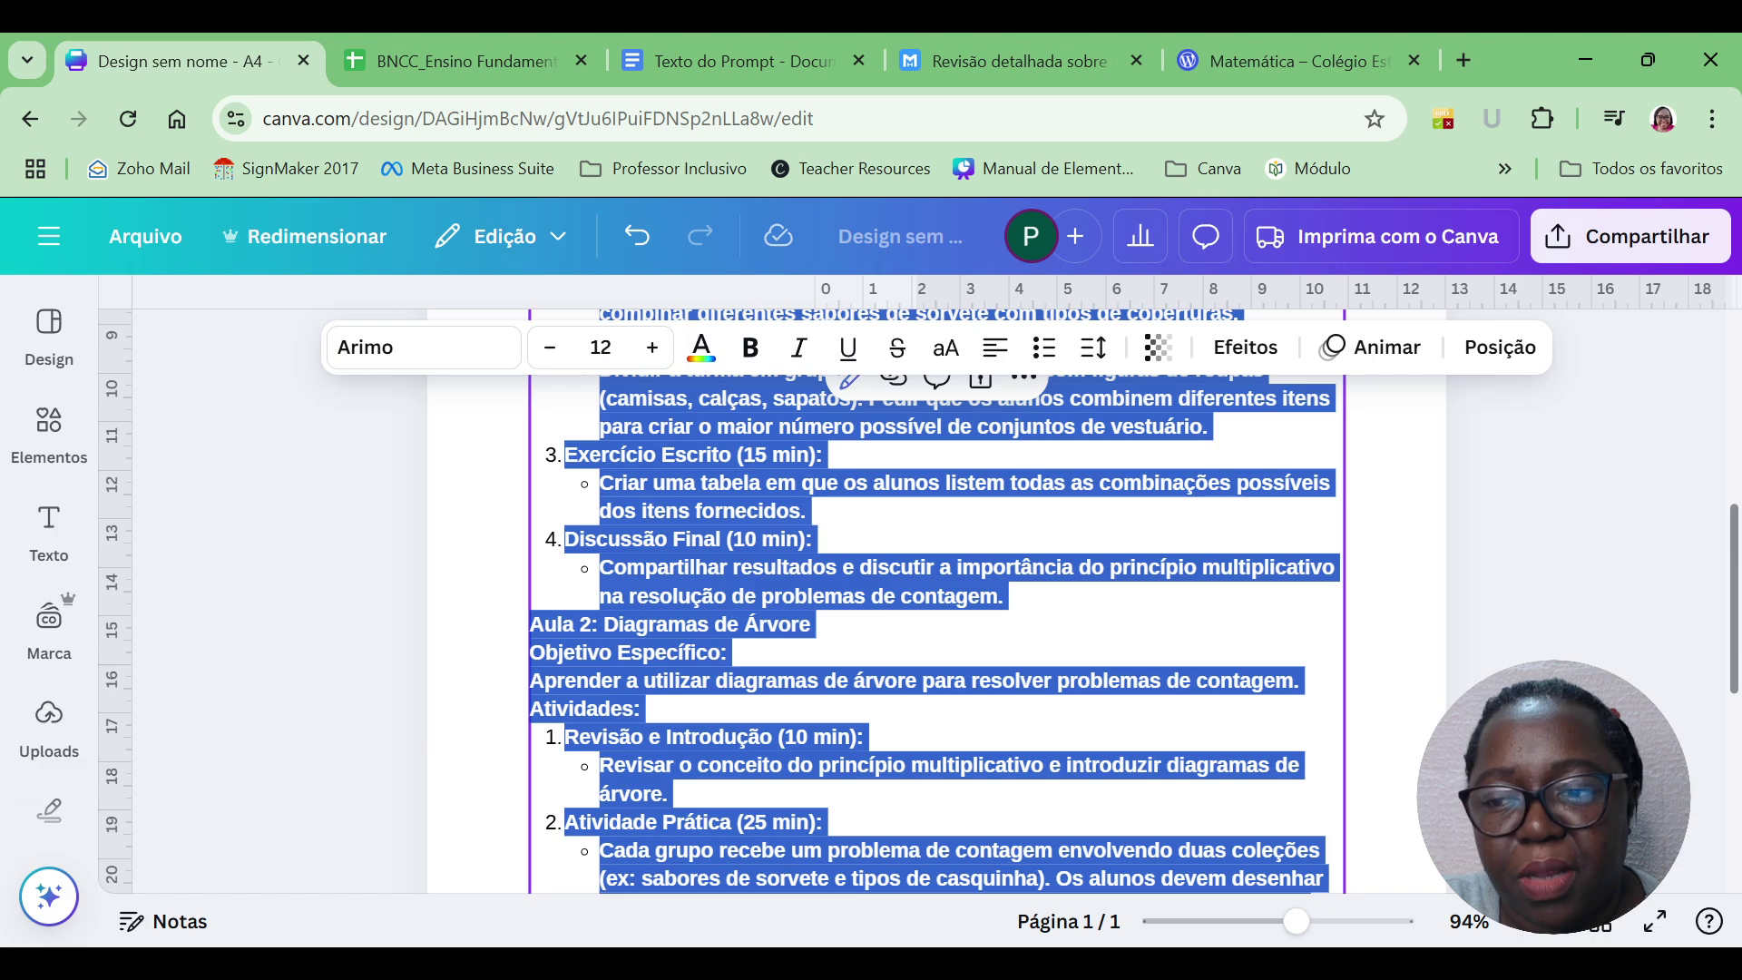
scroll(1723, 459, up, 5)
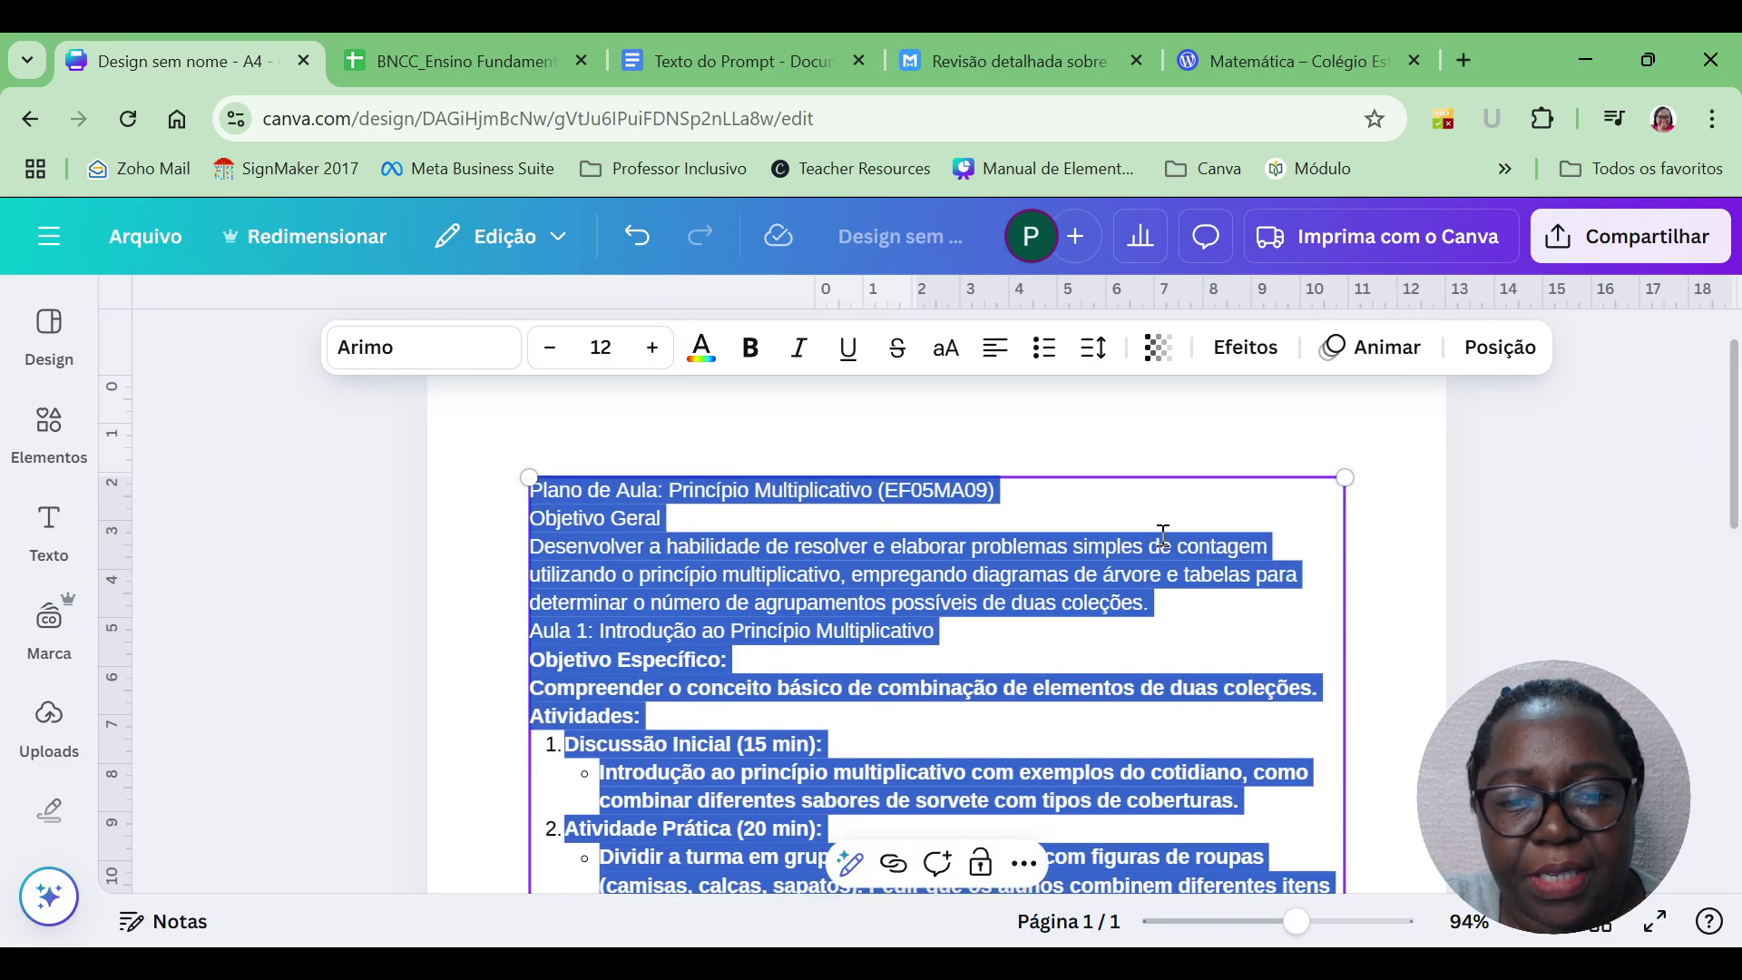
click(1150, 545)
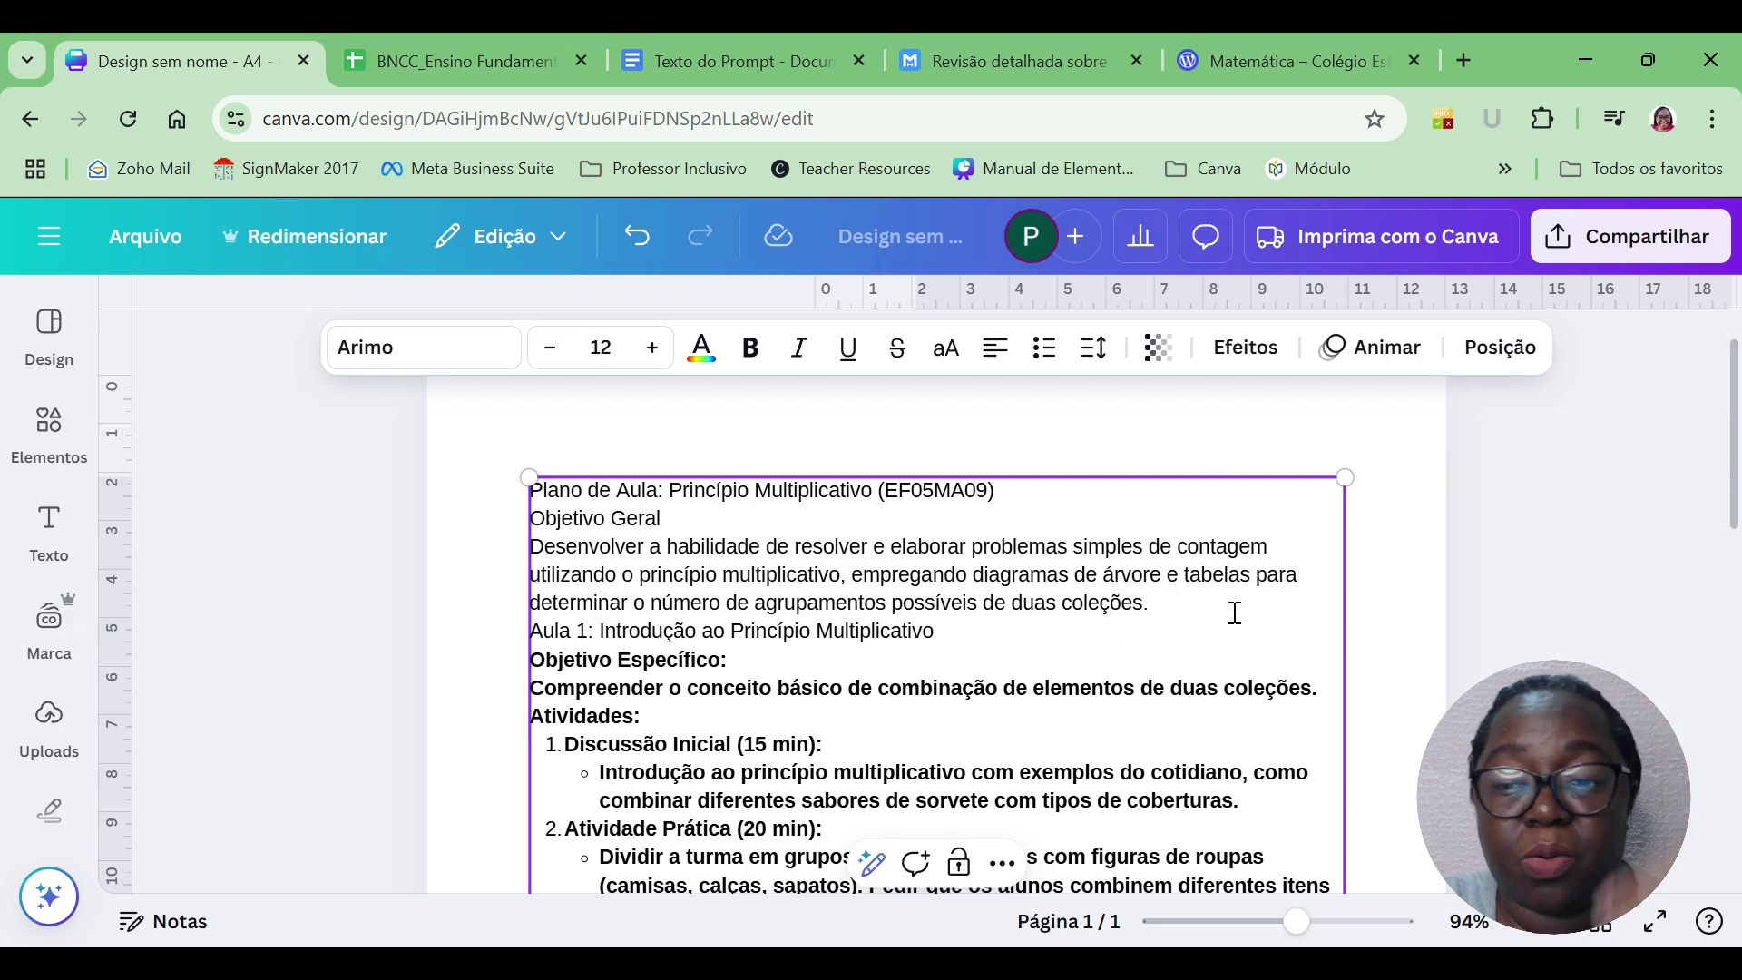
click(1402, 639)
click(1158, 604)
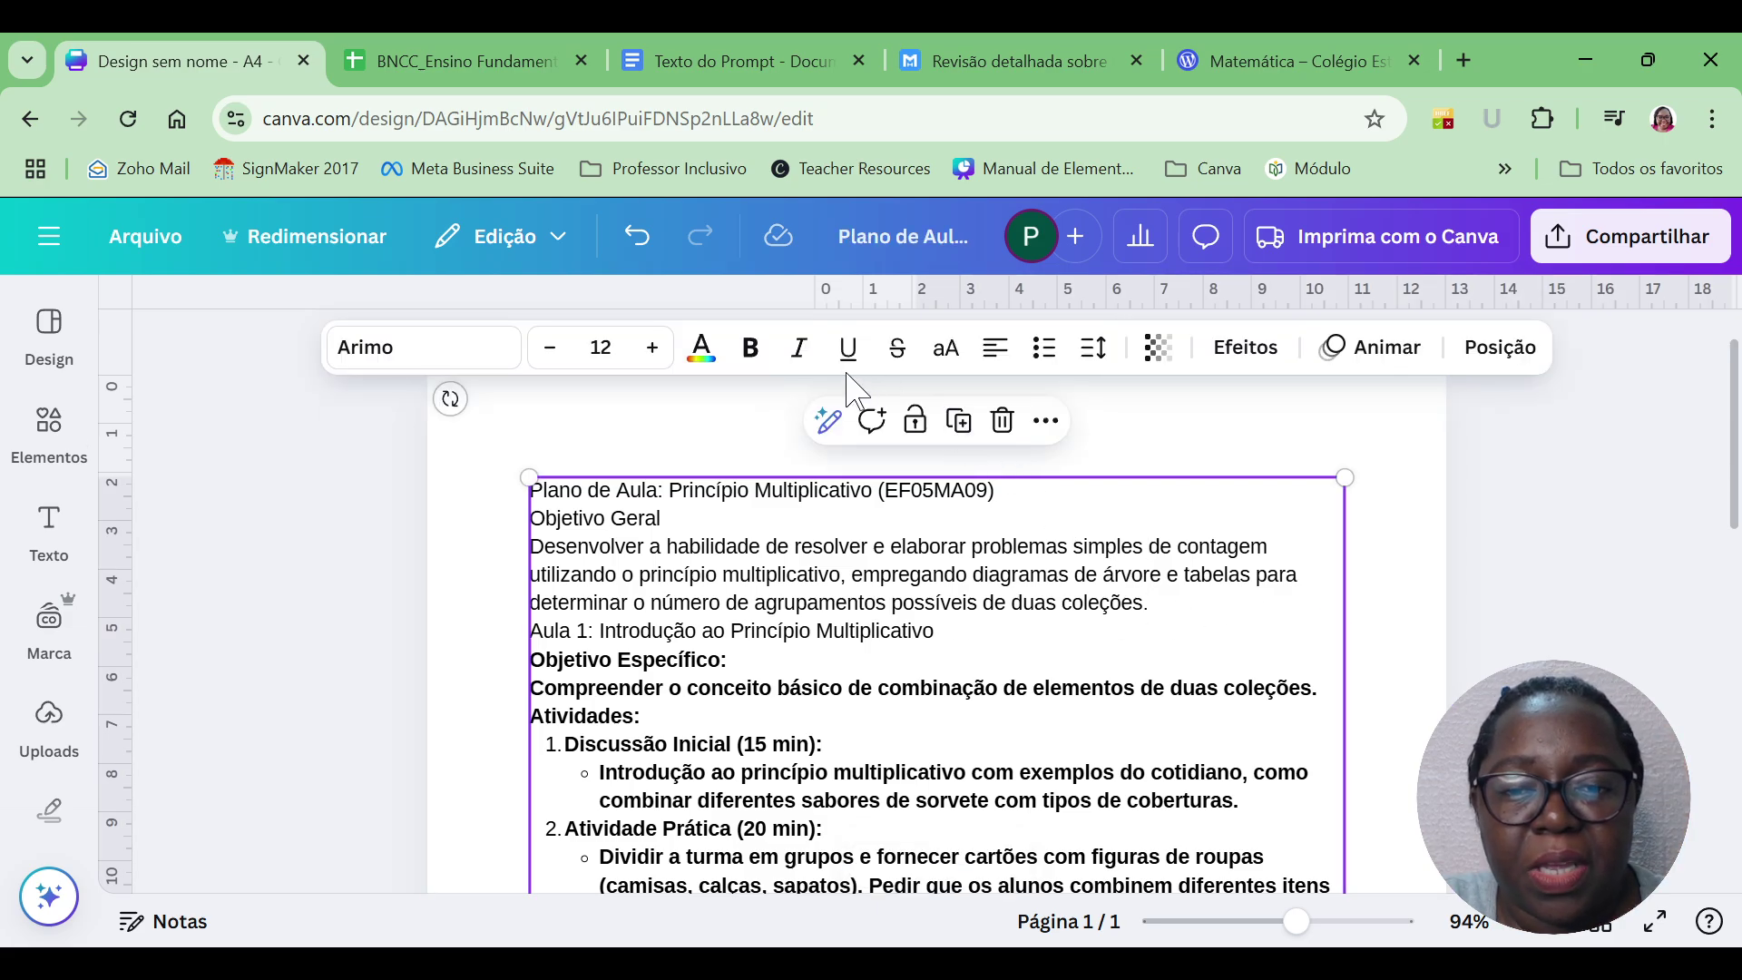
click(751, 348)
click(750, 347)
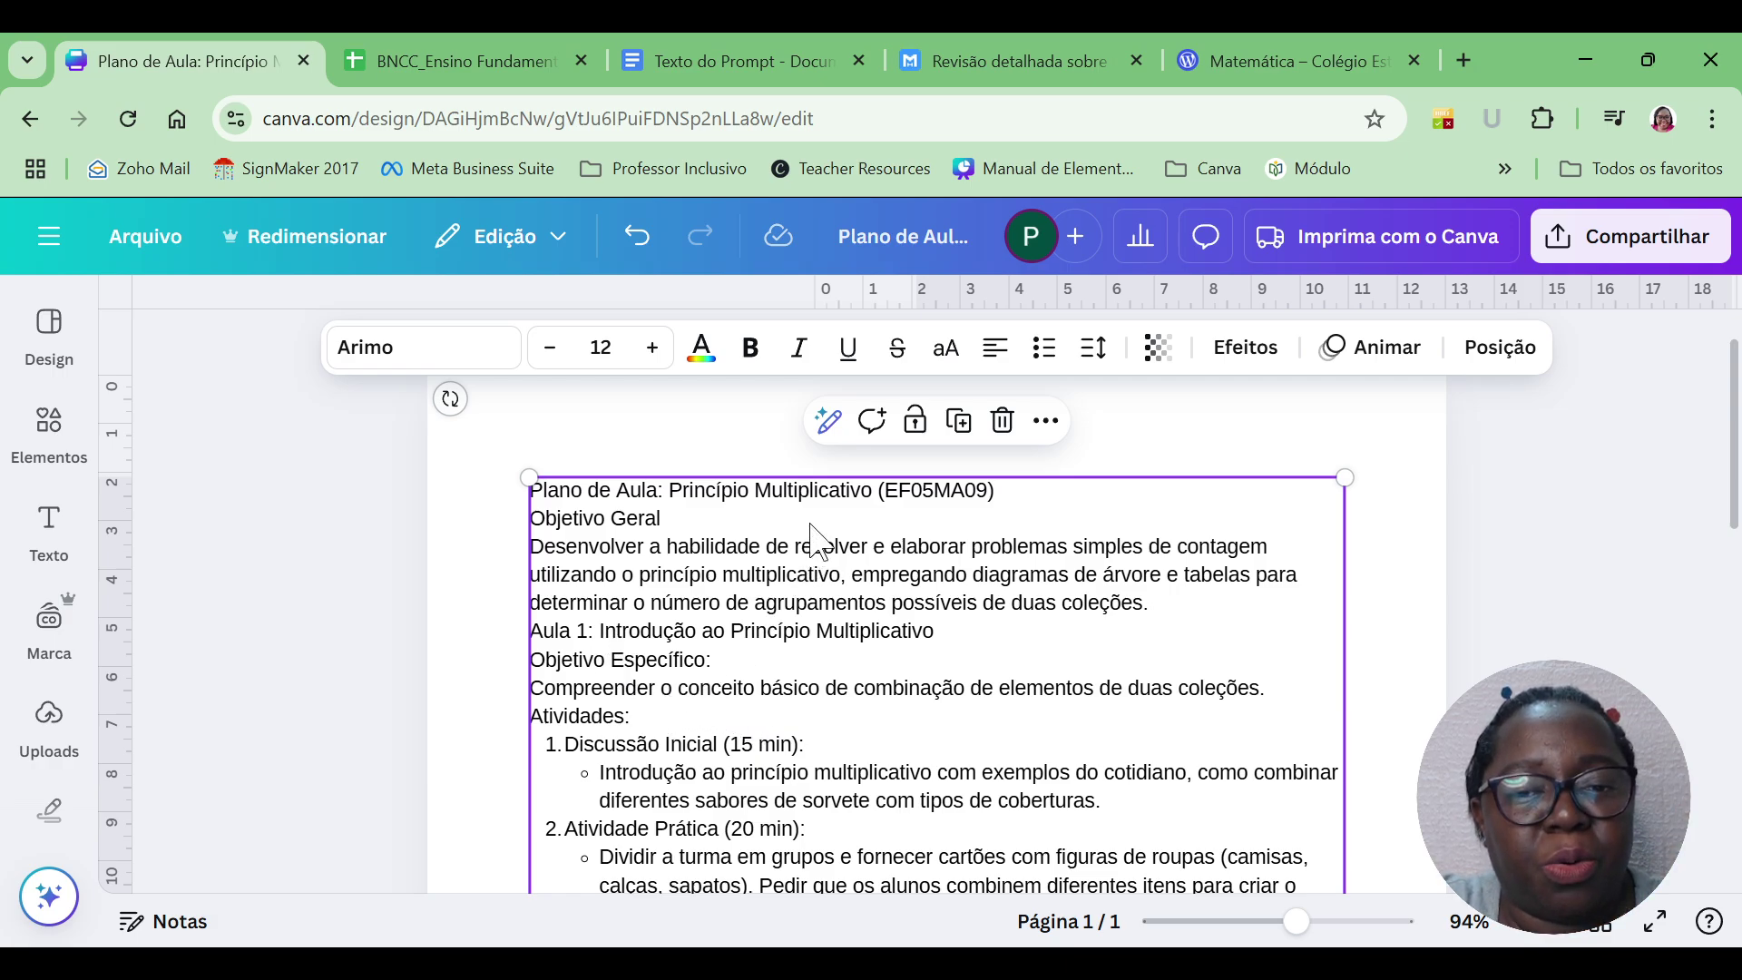
Look over the AI writing options offered for the lesson plan text, leaving the text as it is.
click(827, 422)
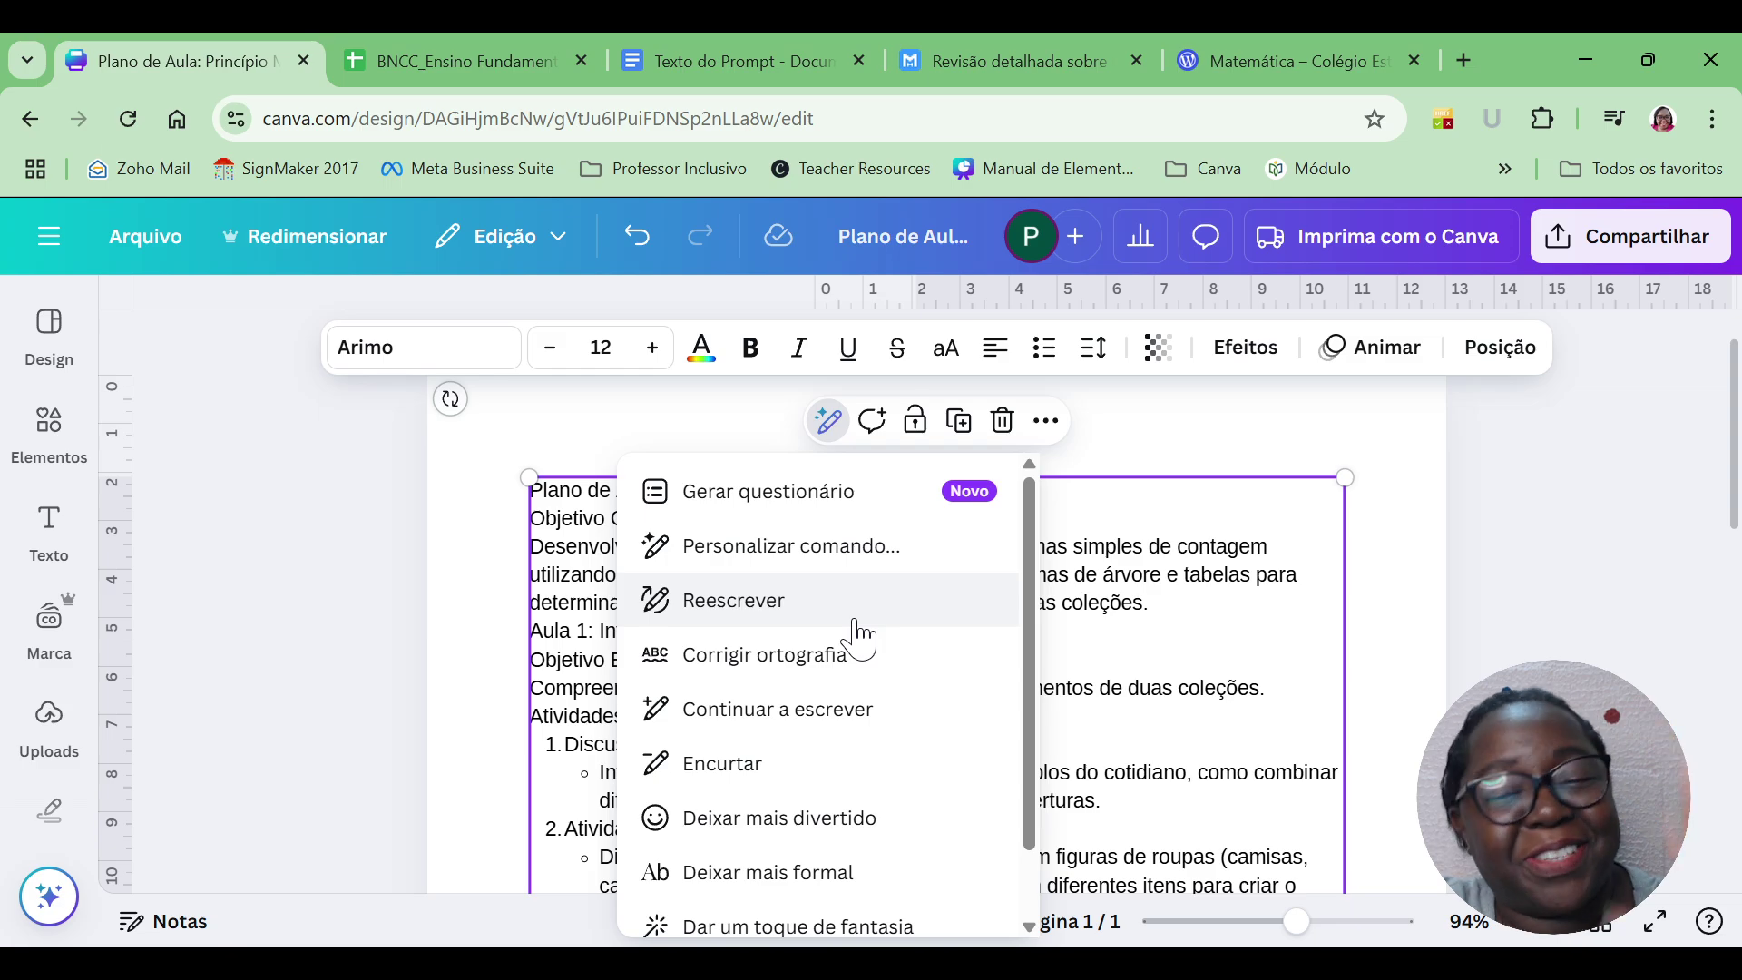
click(1388, 585)
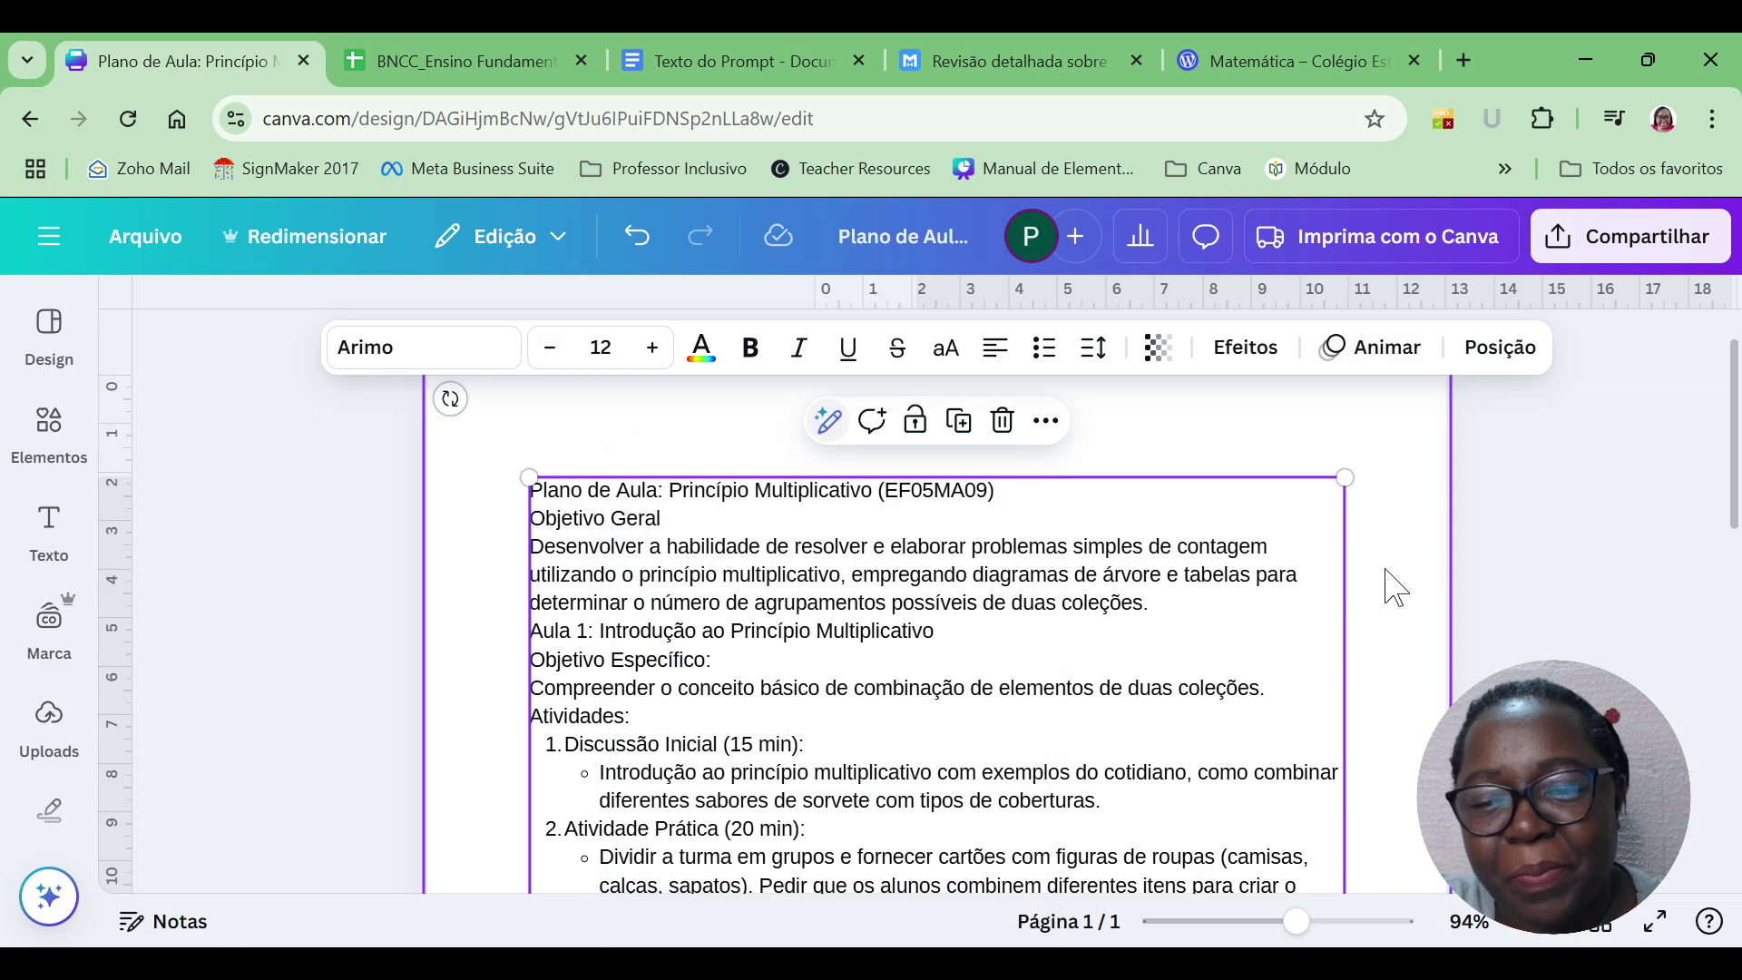
click(1394, 588)
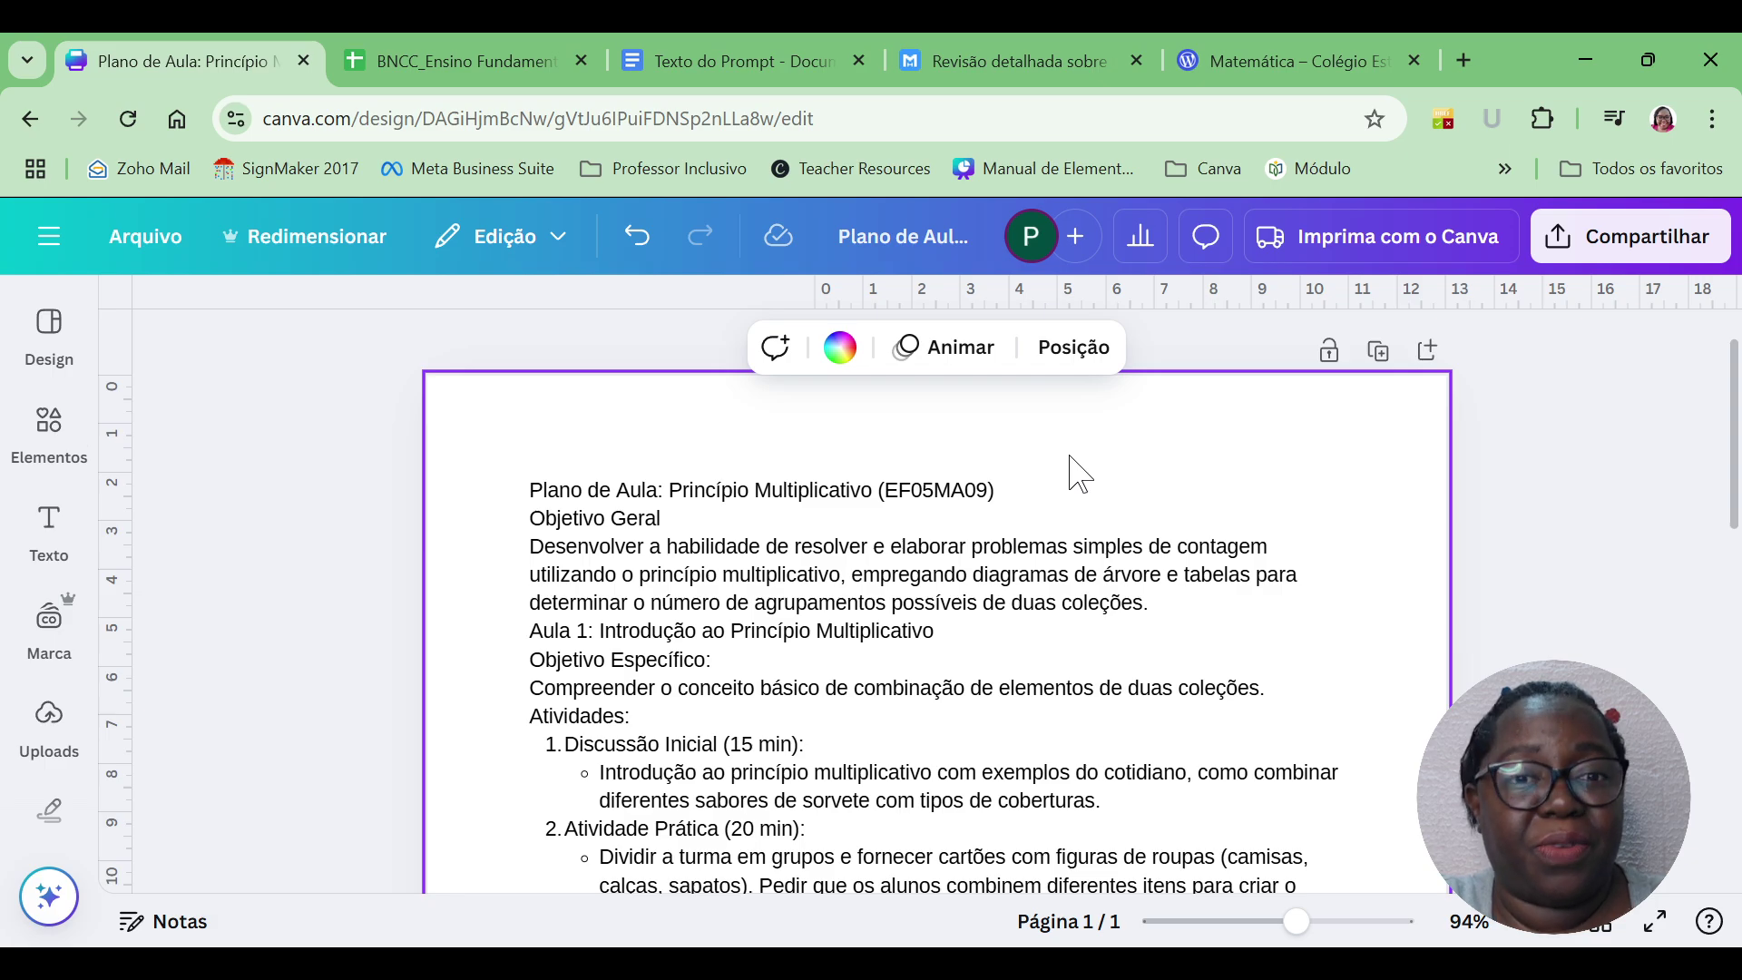
Open Canva in a new browser tab placed beside the lesson plan and create a blank landscape A4 document.
click(1463, 60)
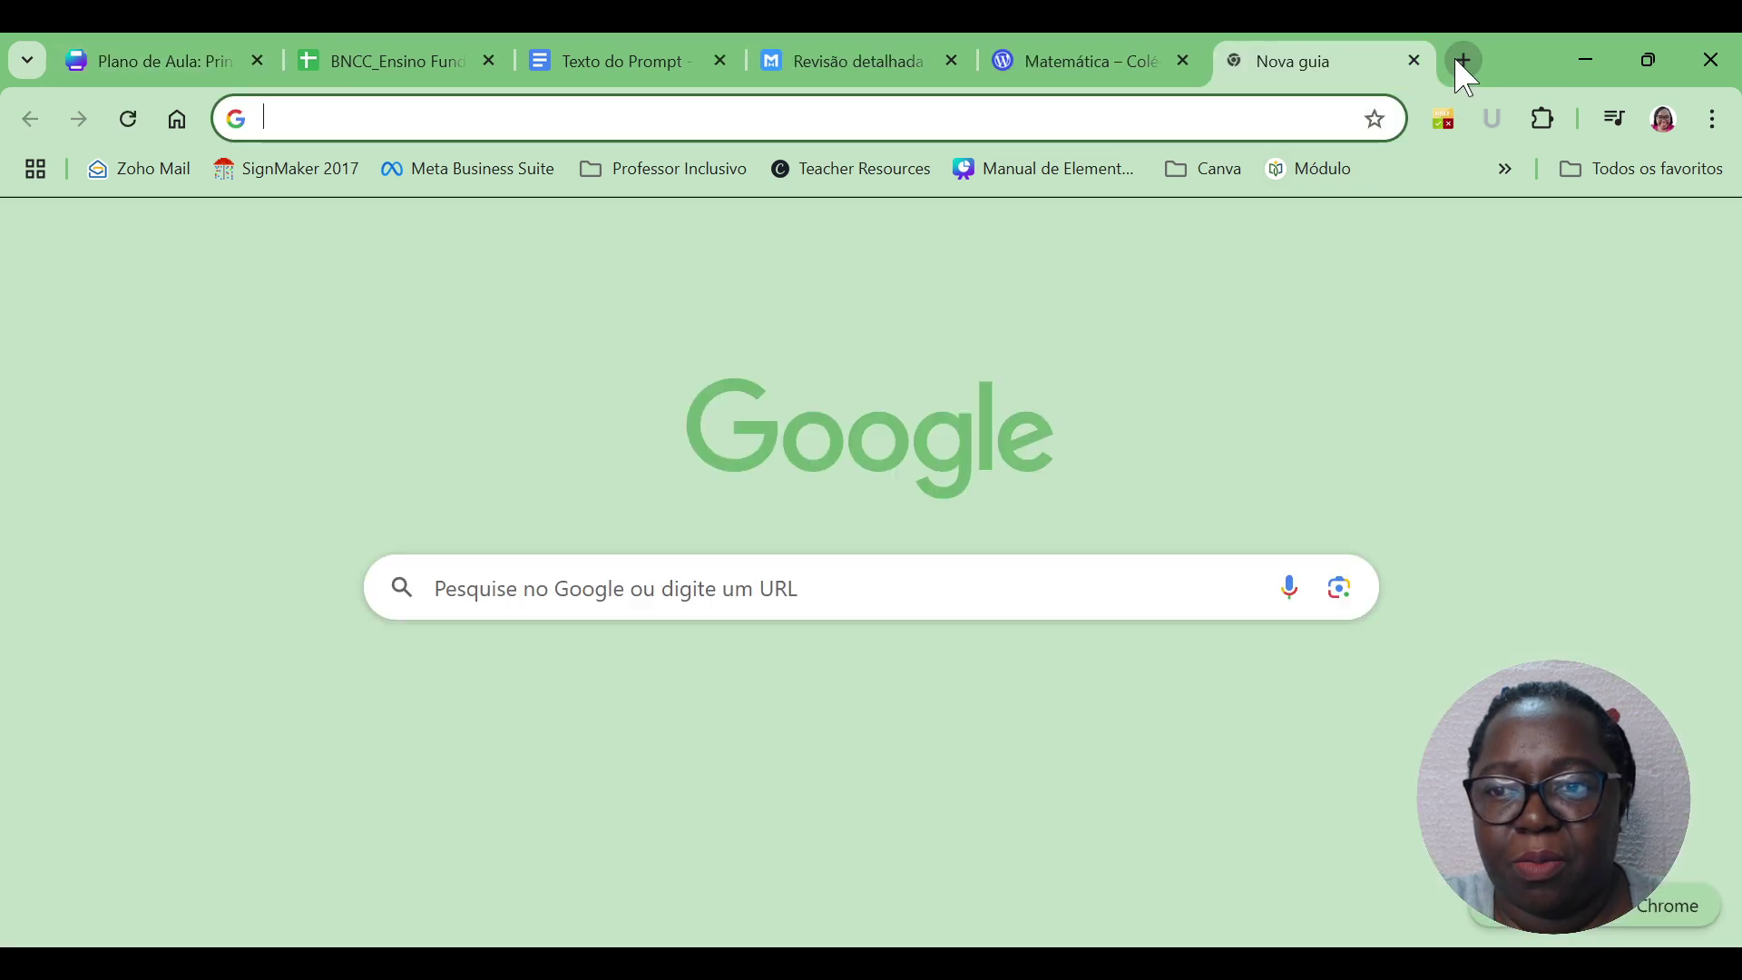
drag(1312, 65, 399, 50)
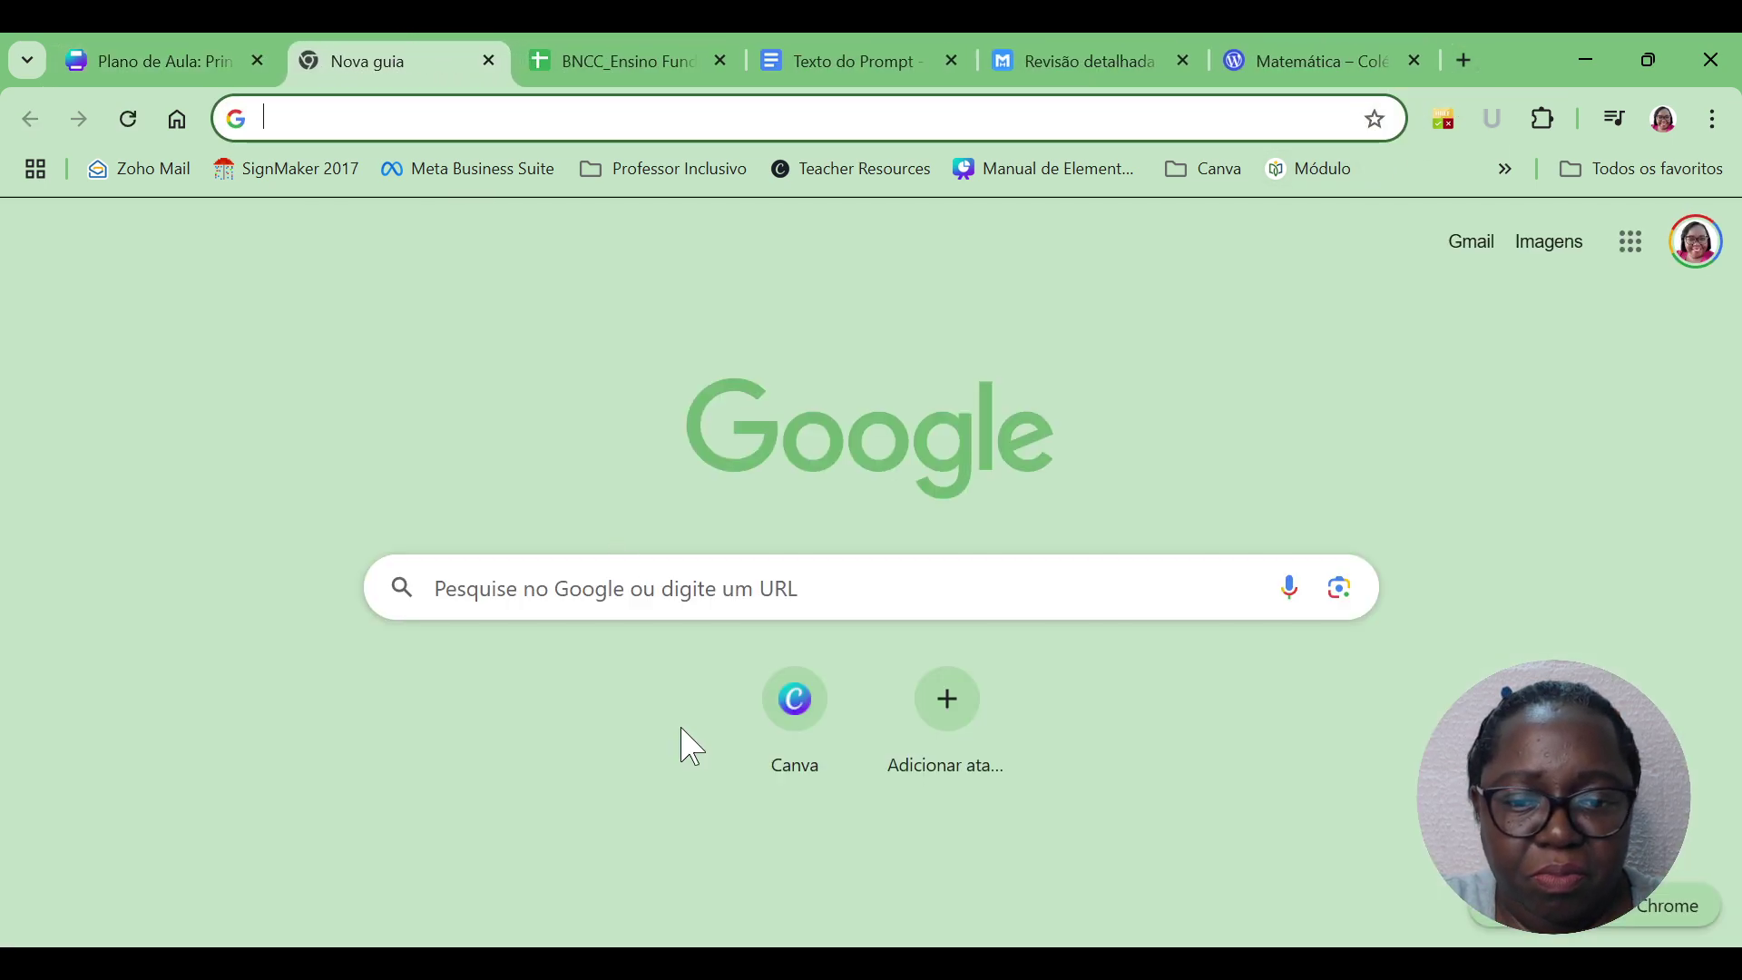
click(802, 717)
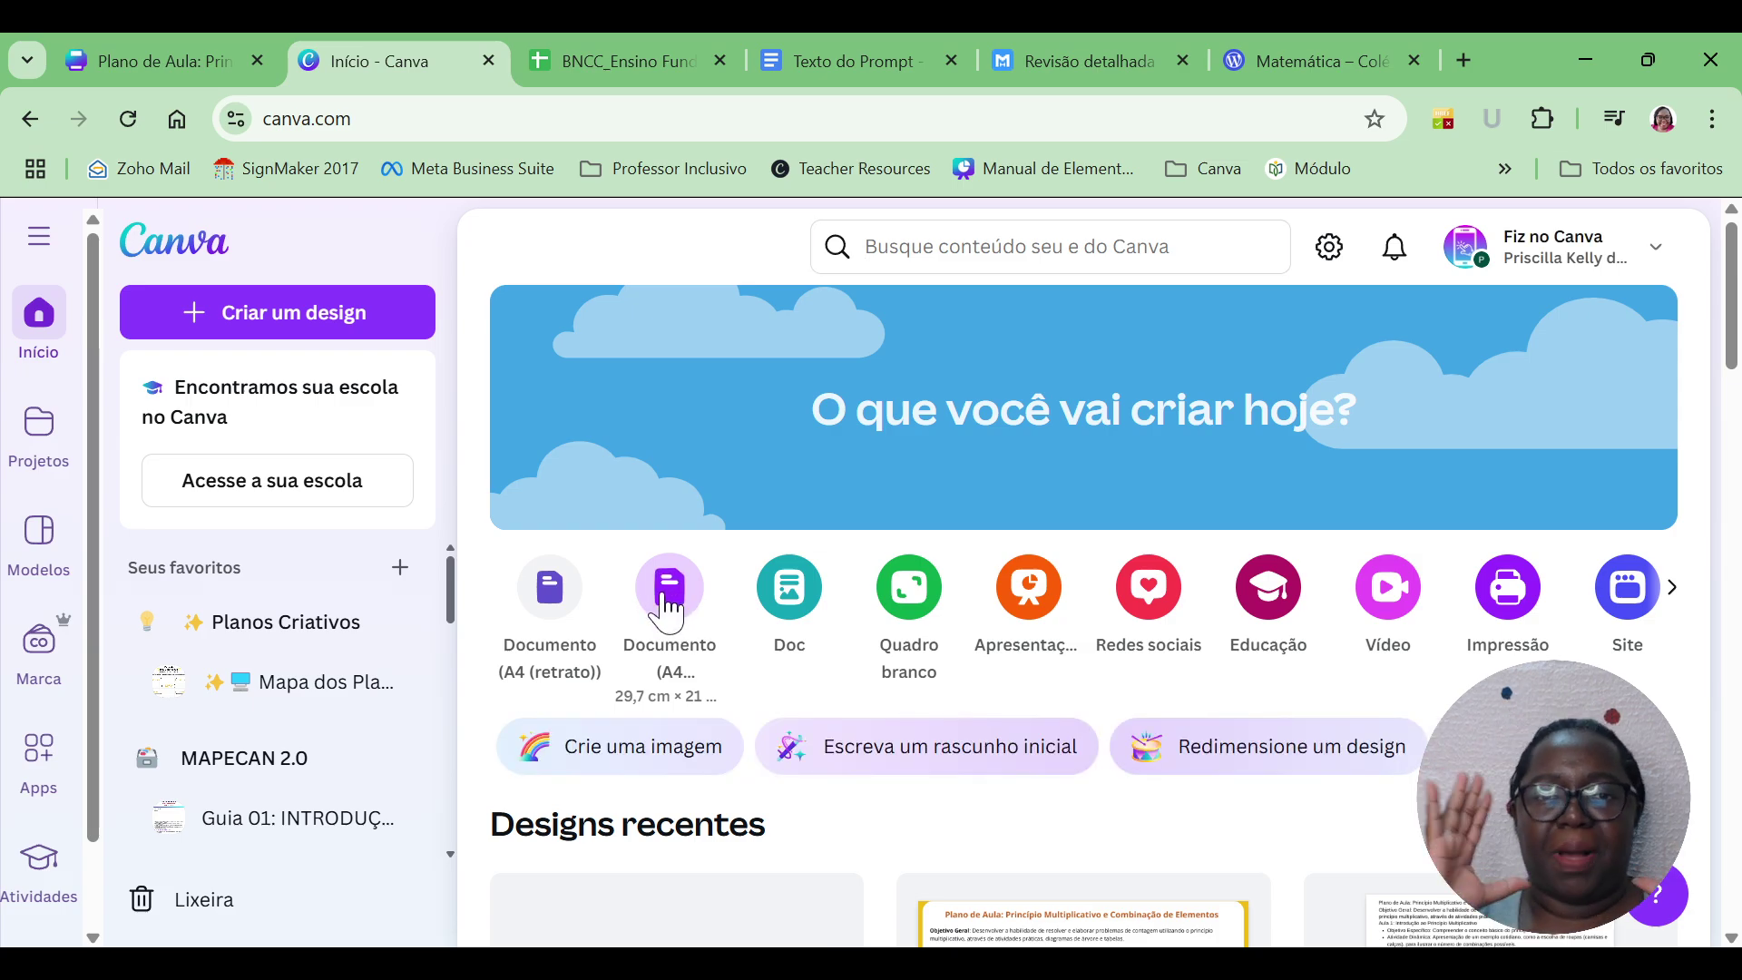
click(669, 606)
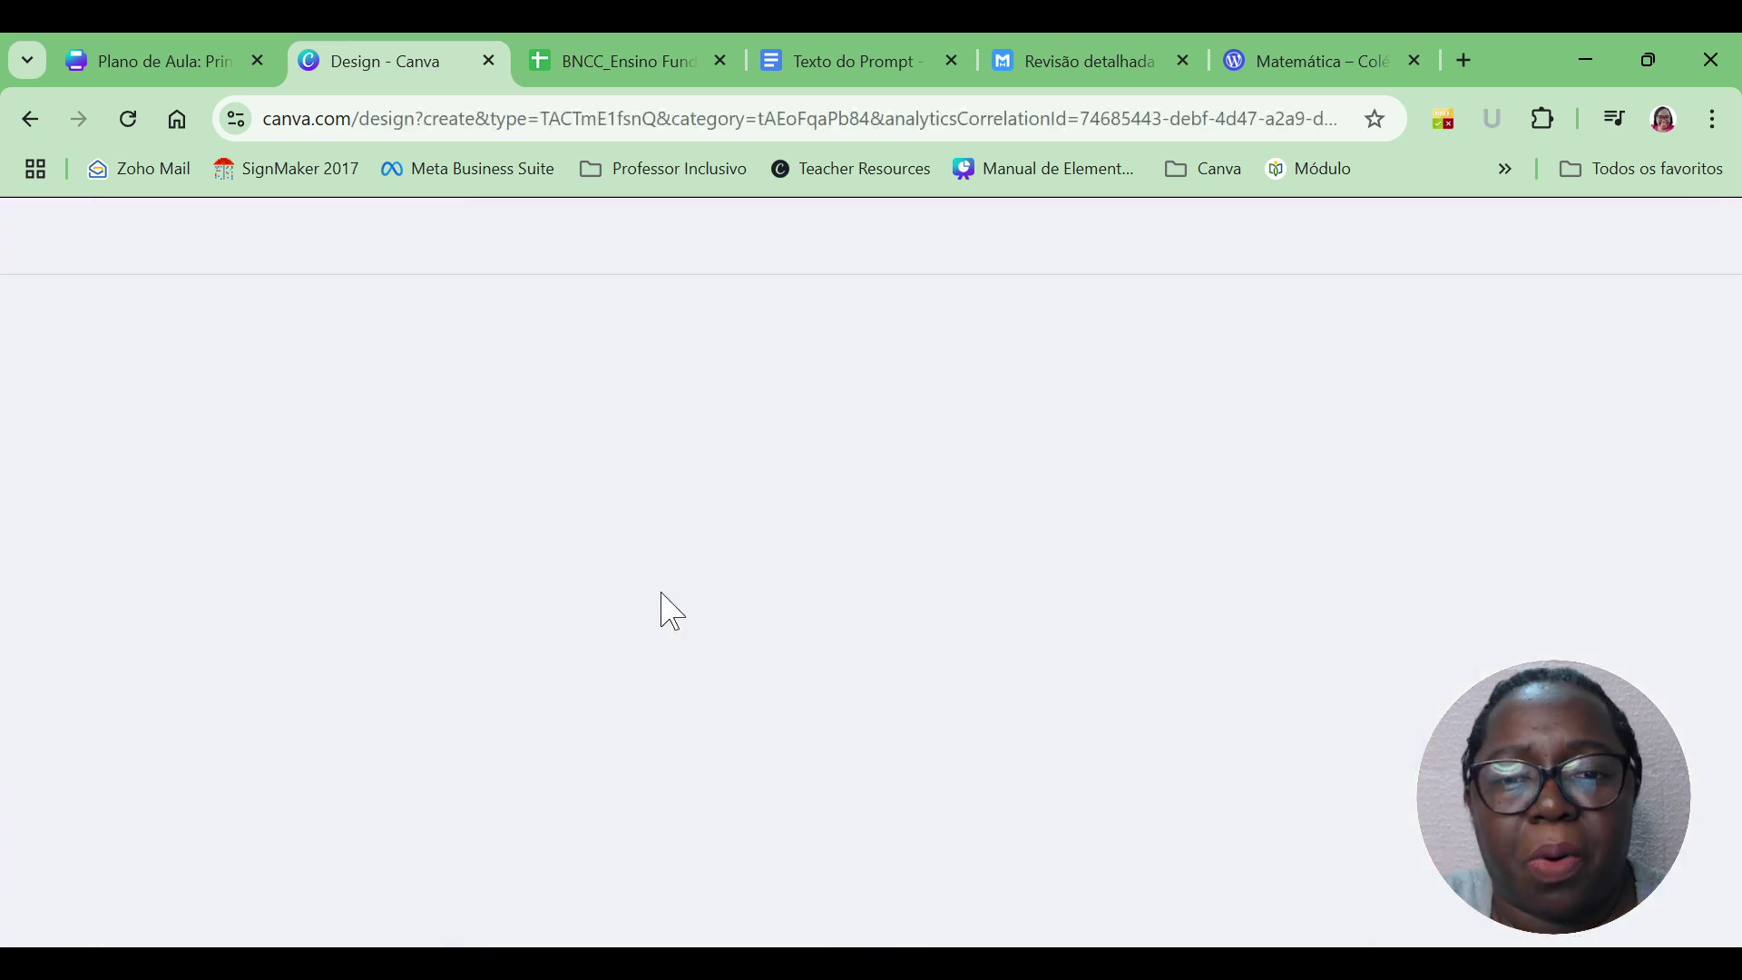
Return to the lesson plan design and read through the objectives and timed activities of Aula 1 and Aula 2.
click(156, 52)
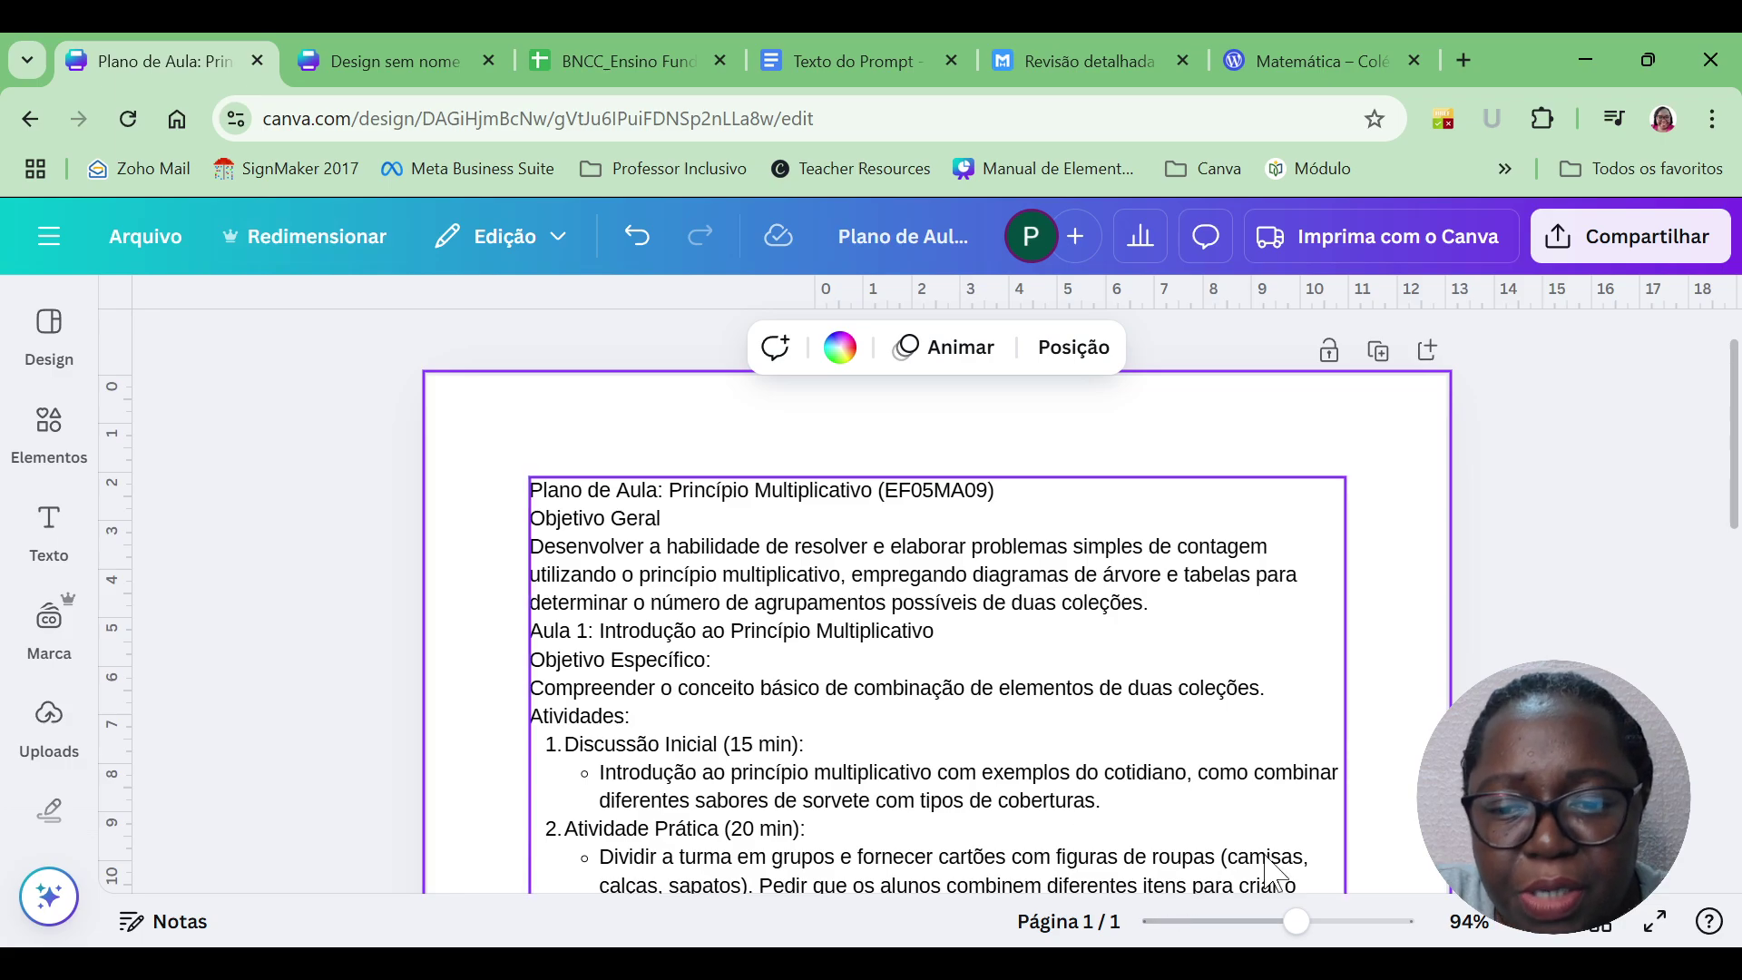
scroll(691, 490, down, 2)
scroll(1594, 602, down, 1)
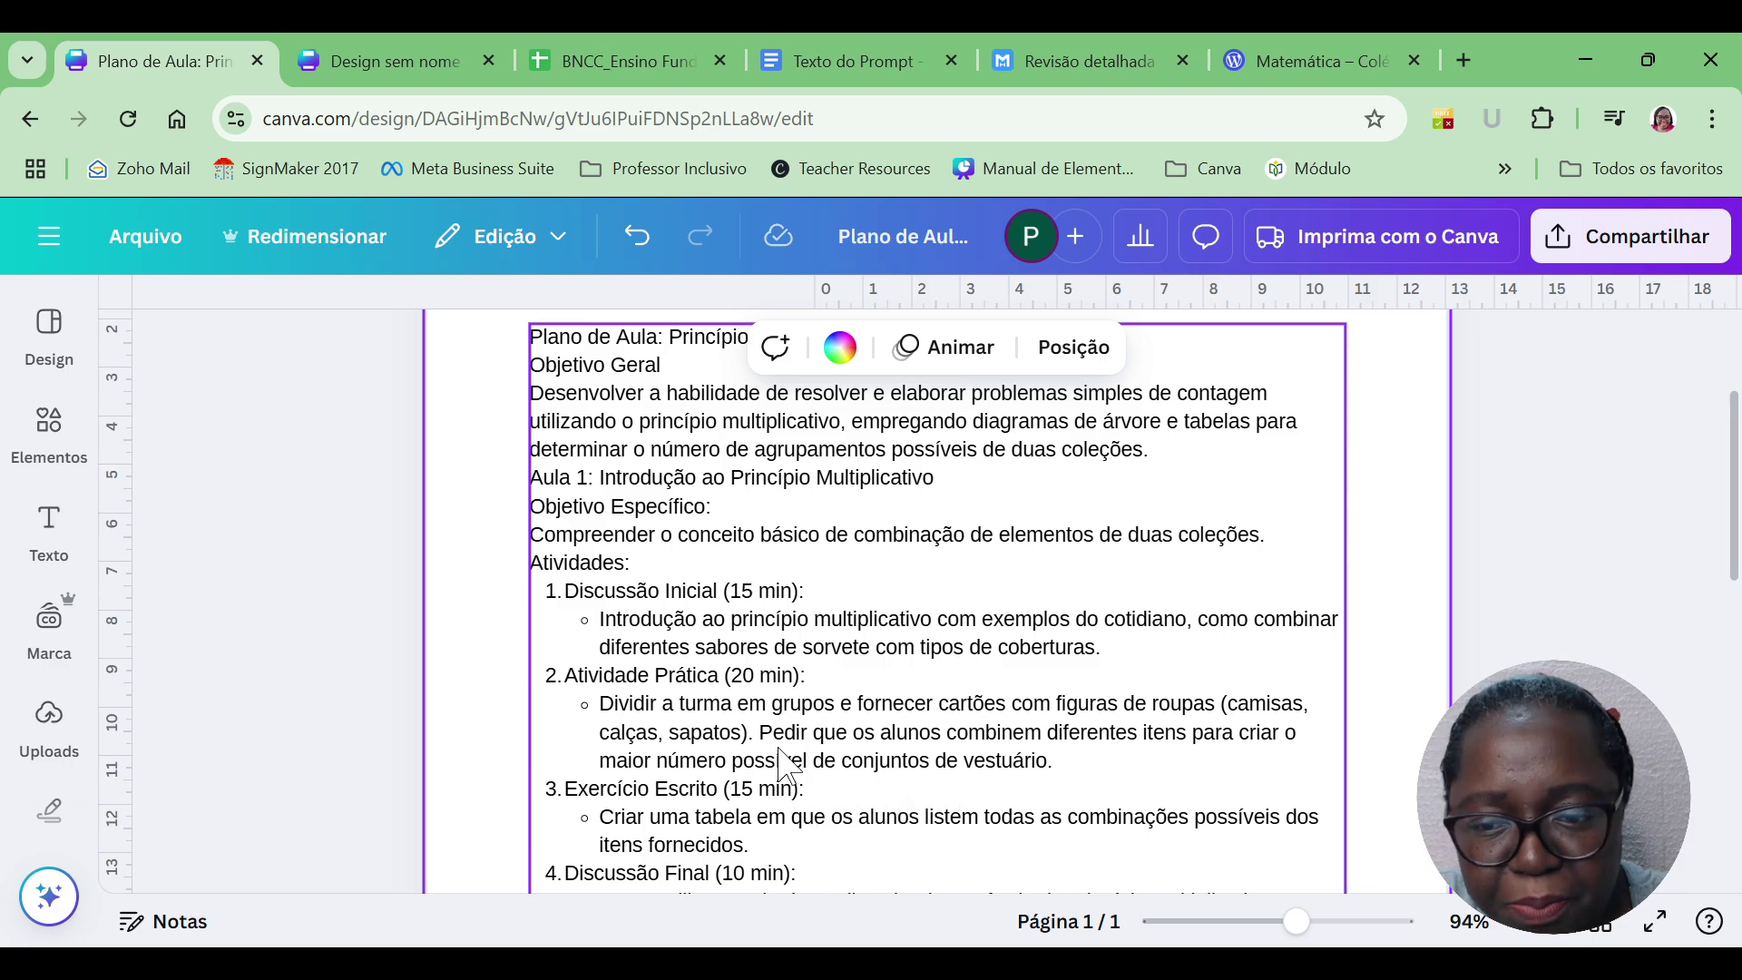
click(1642, 564)
scroll(1649, 585, down, 2)
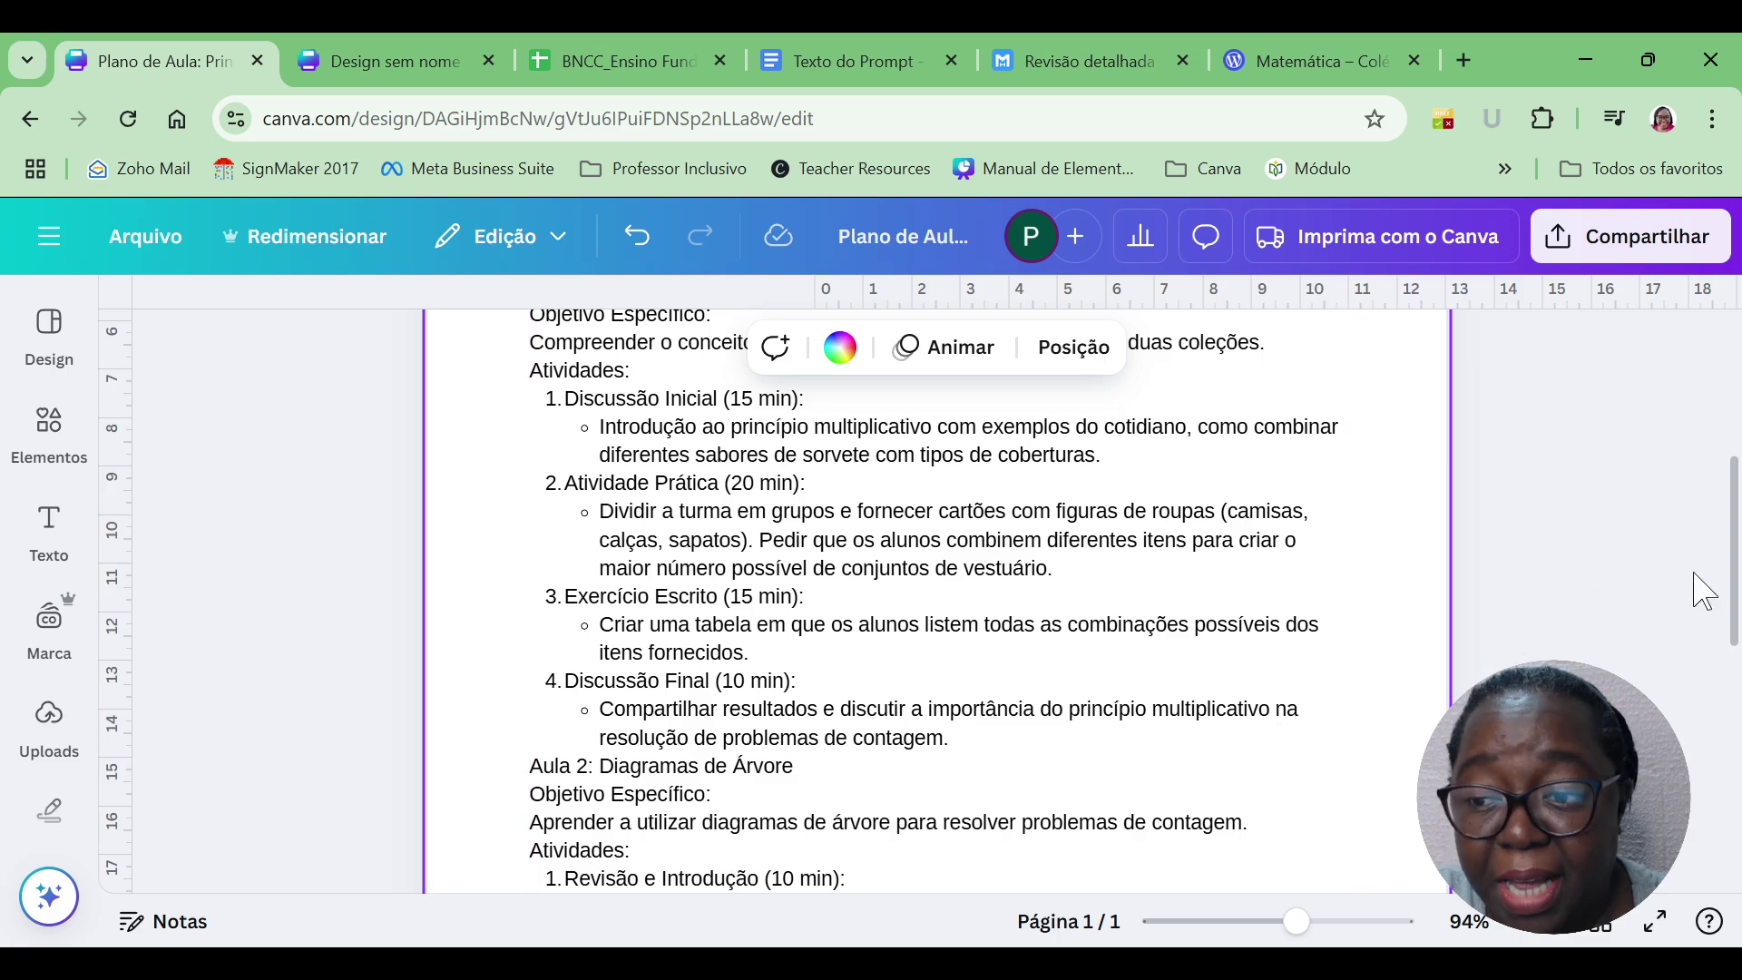
drag(1735, 581, 1735, 720)
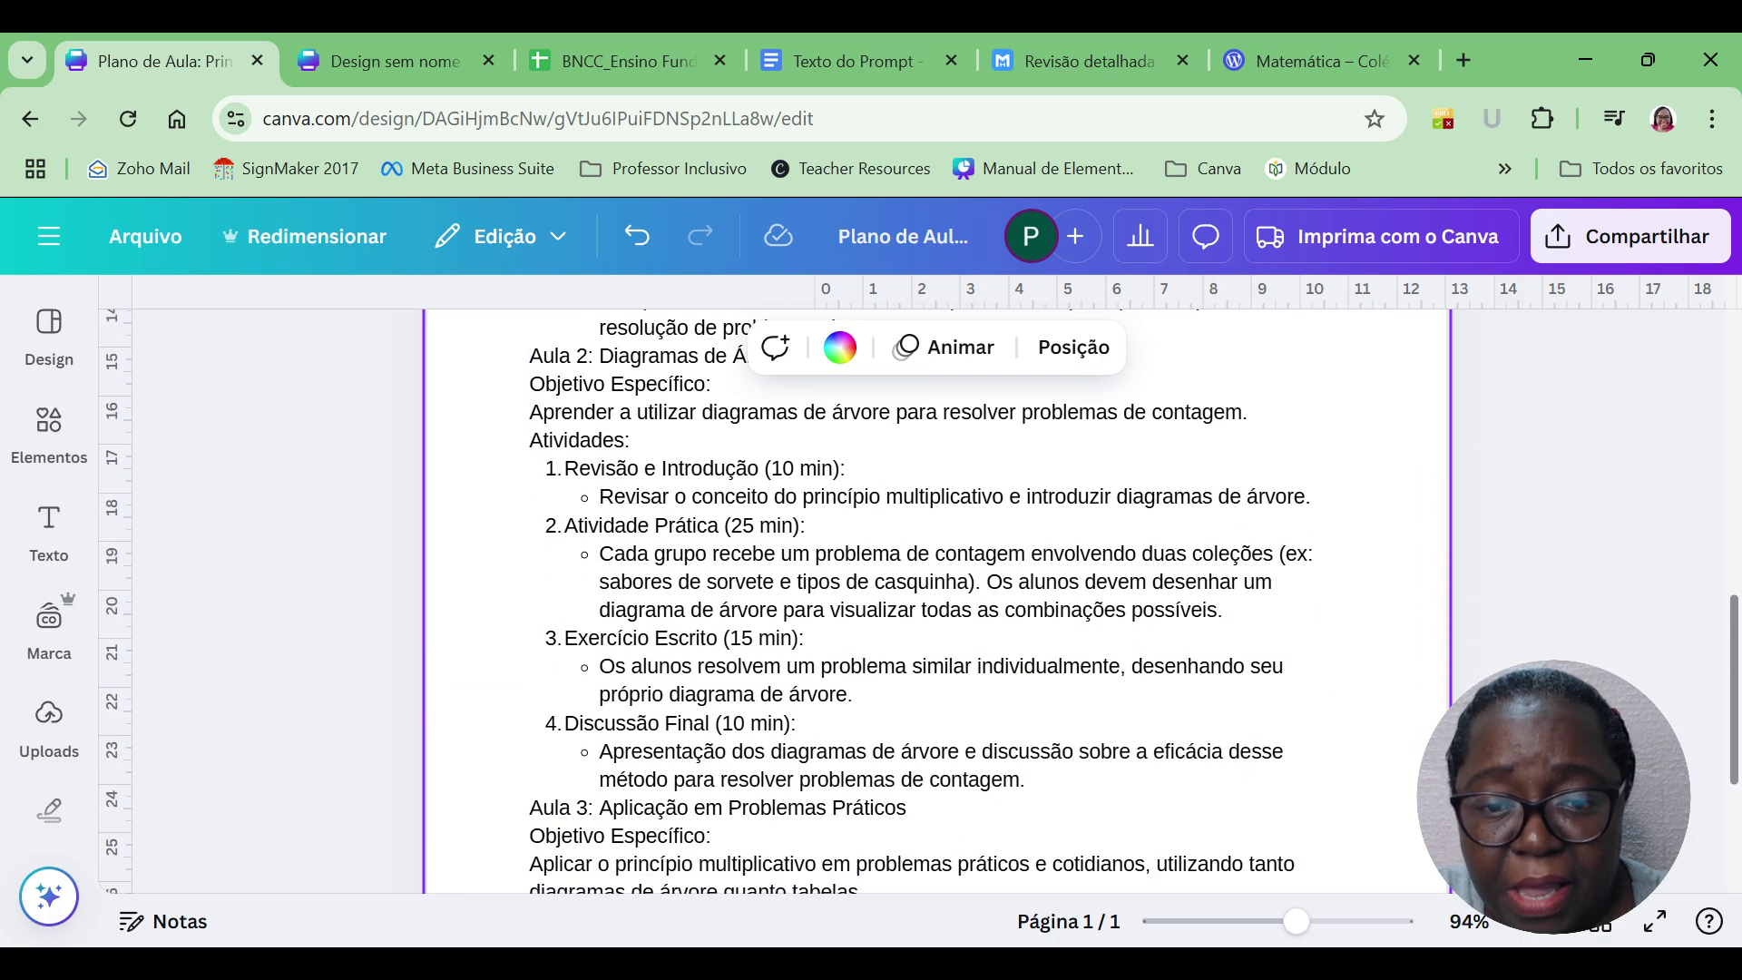
scroll(1673, 568, up, 9)
click(1023, 563)
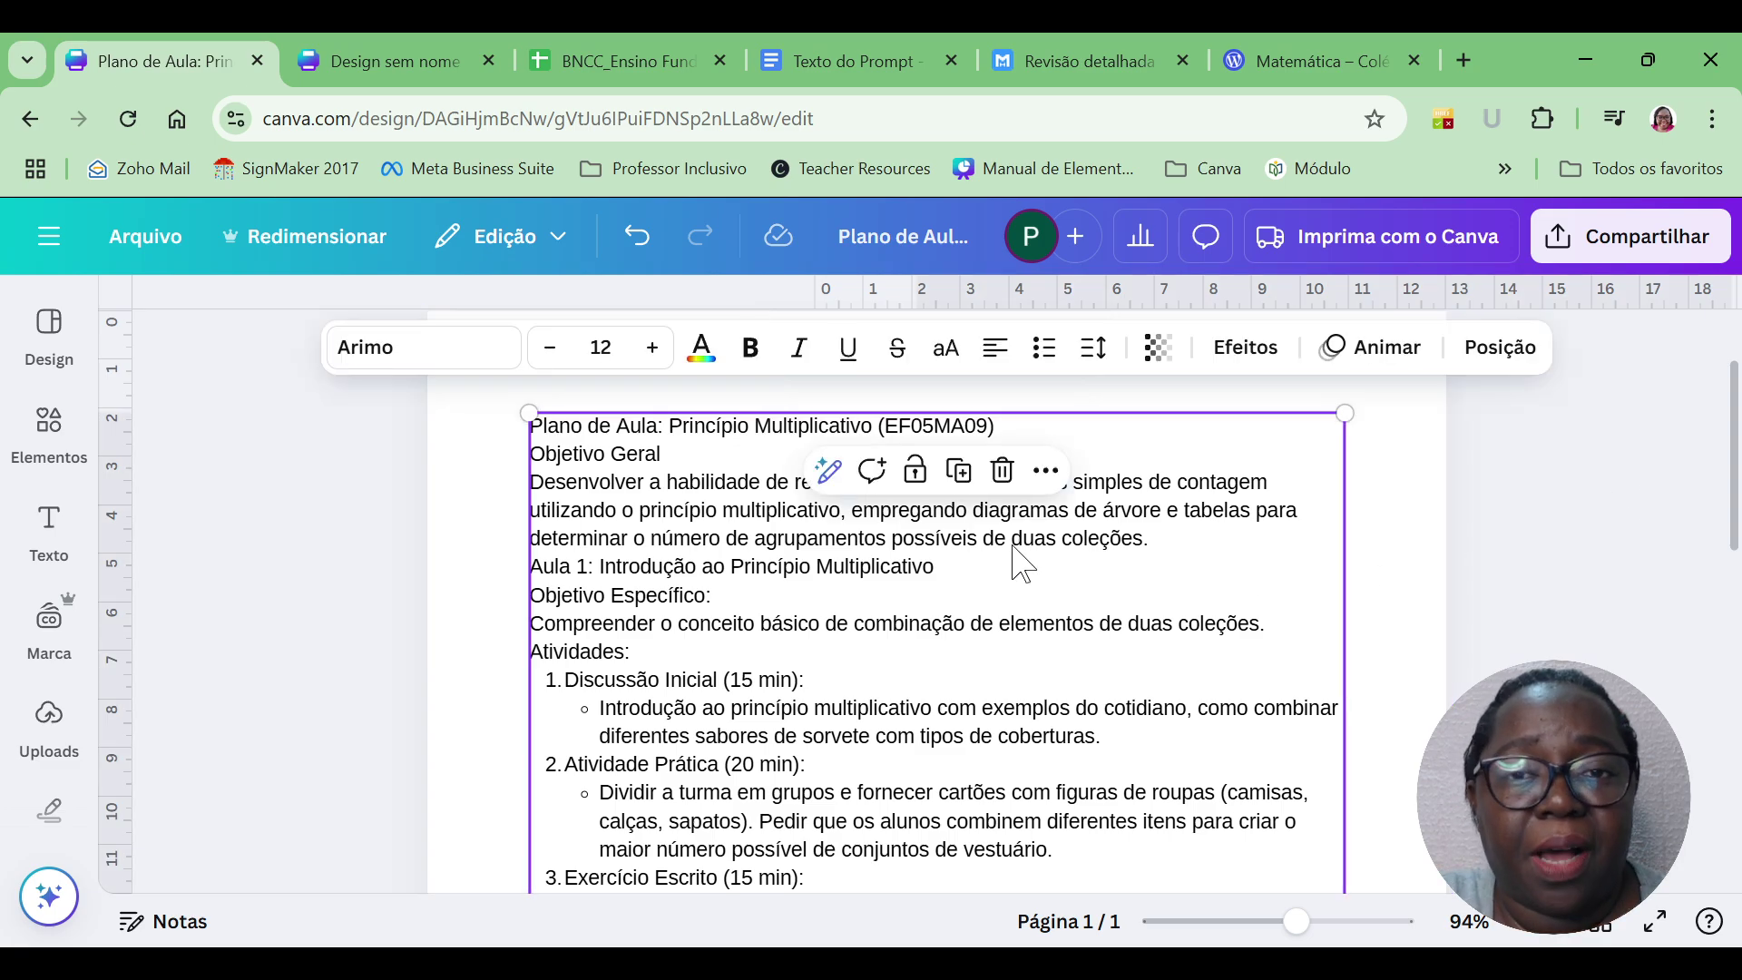
drag(1733, 408, 1733, 481)
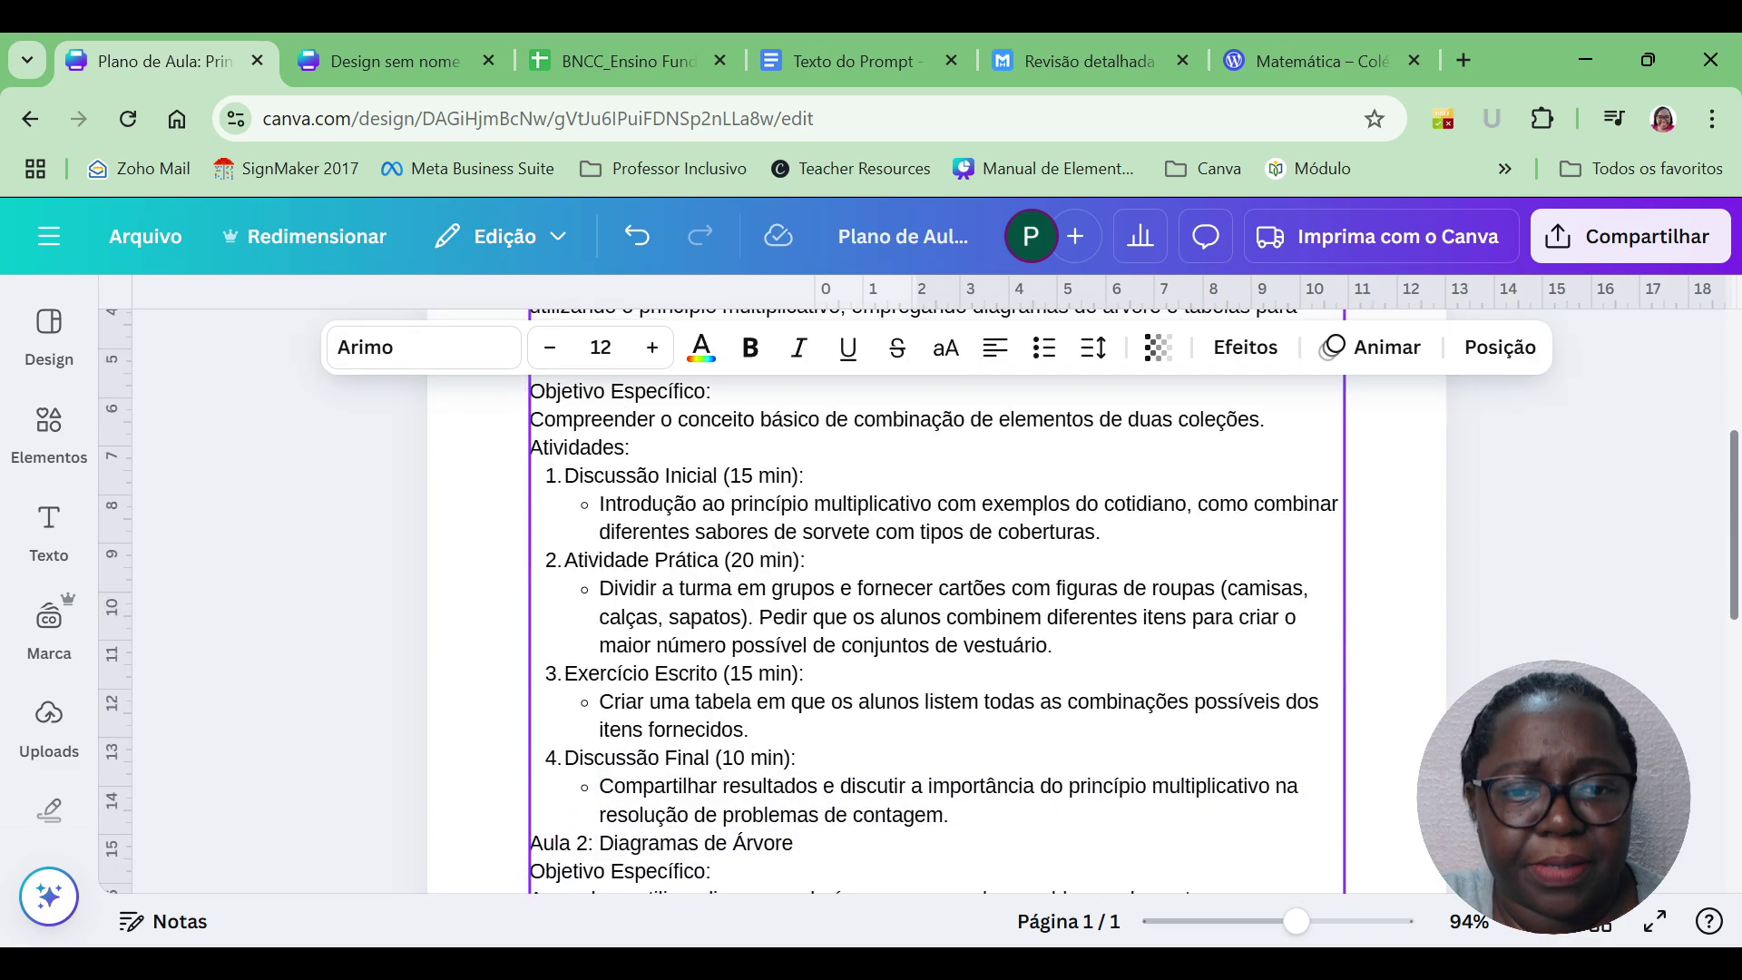
scroll(1026, 653, down, 1)
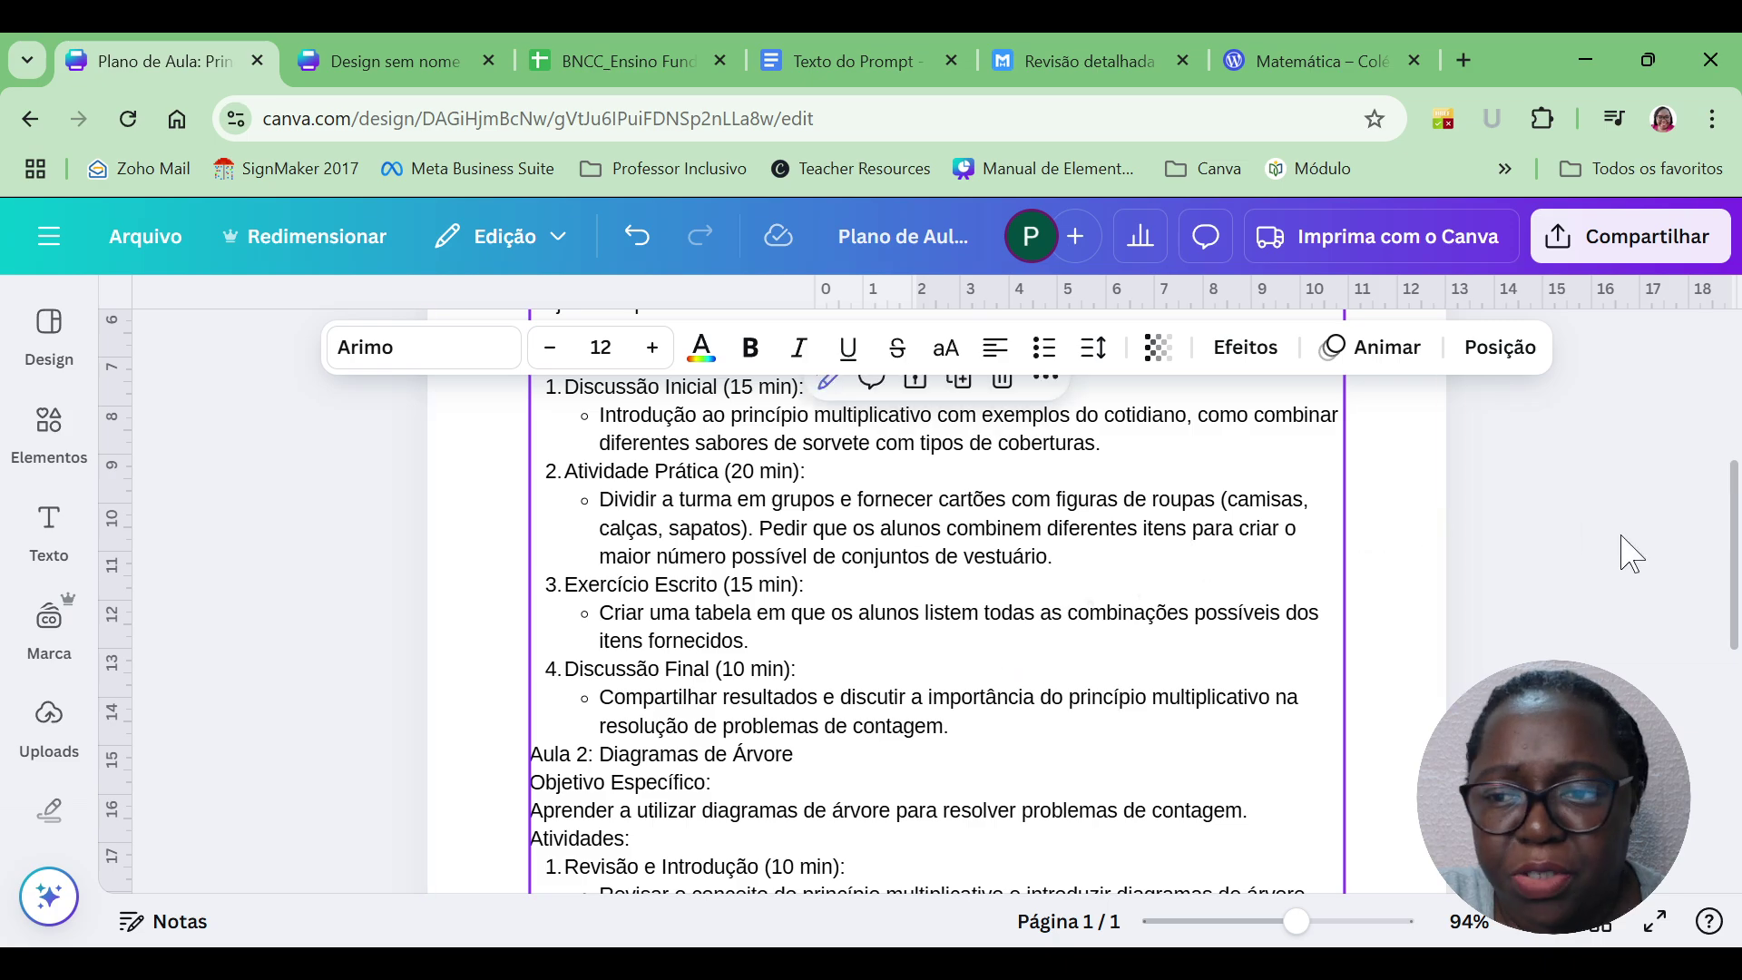
drag(1733, 554, 1733, 464)
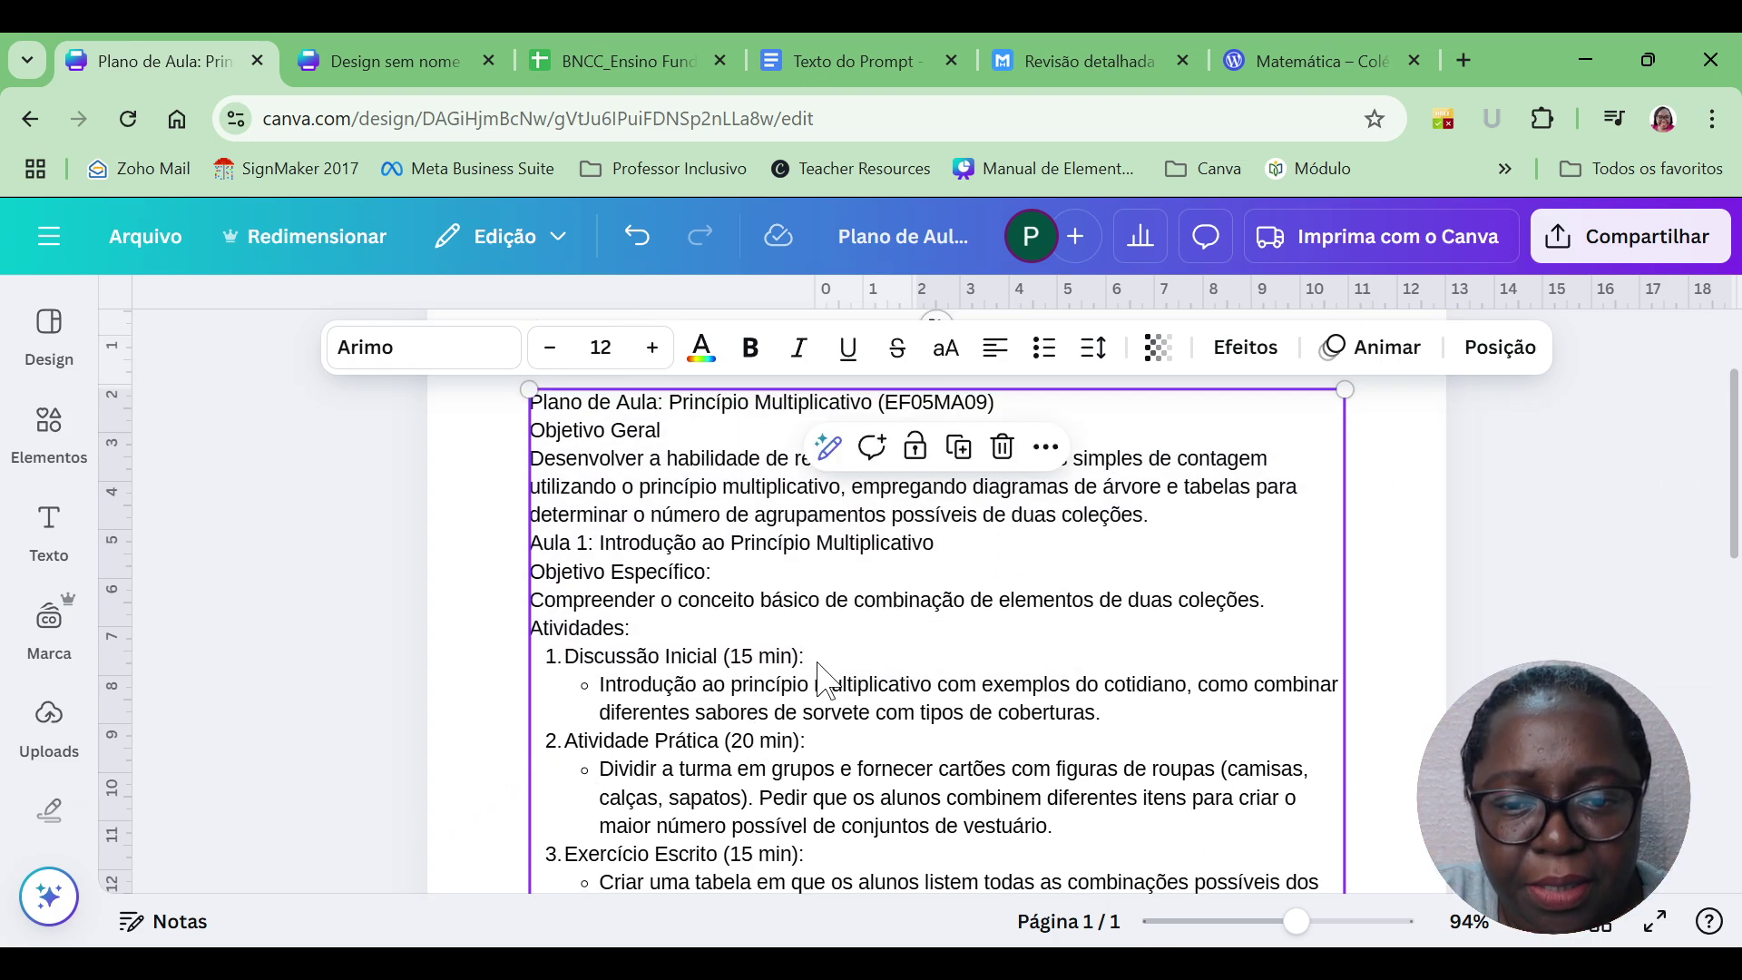
Open a custom AI command (Personalizar comando) for the lesson plan text box.
click(829, 449)
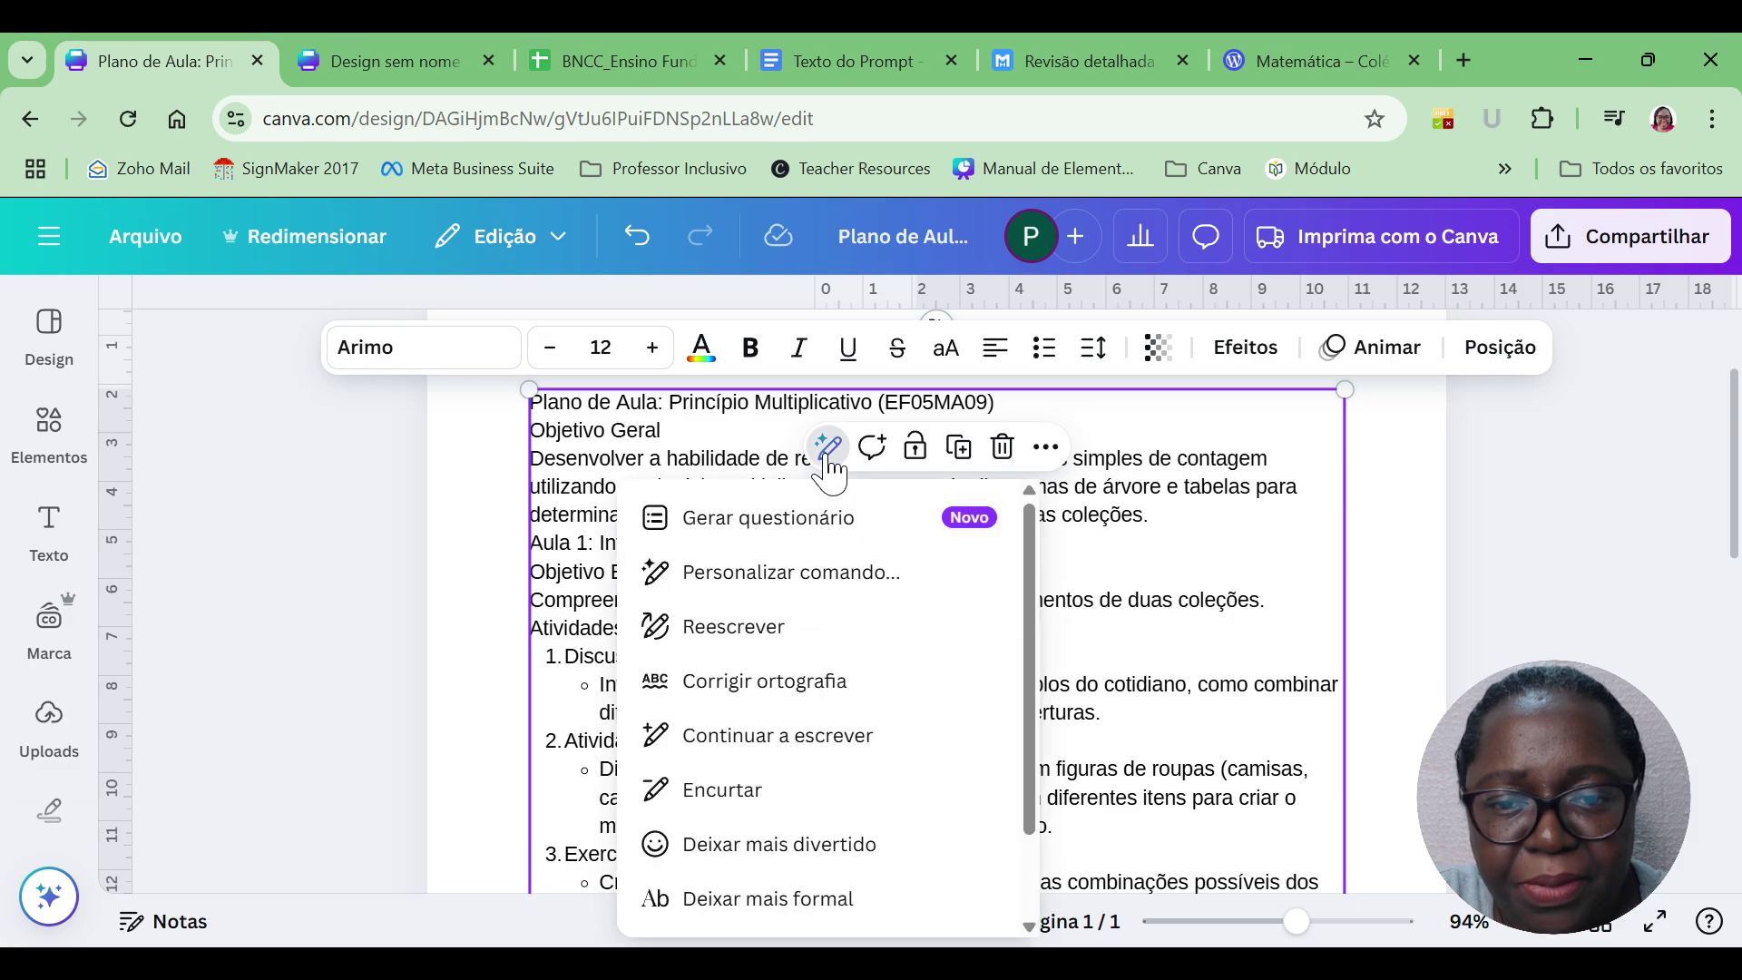
click(837, 572)
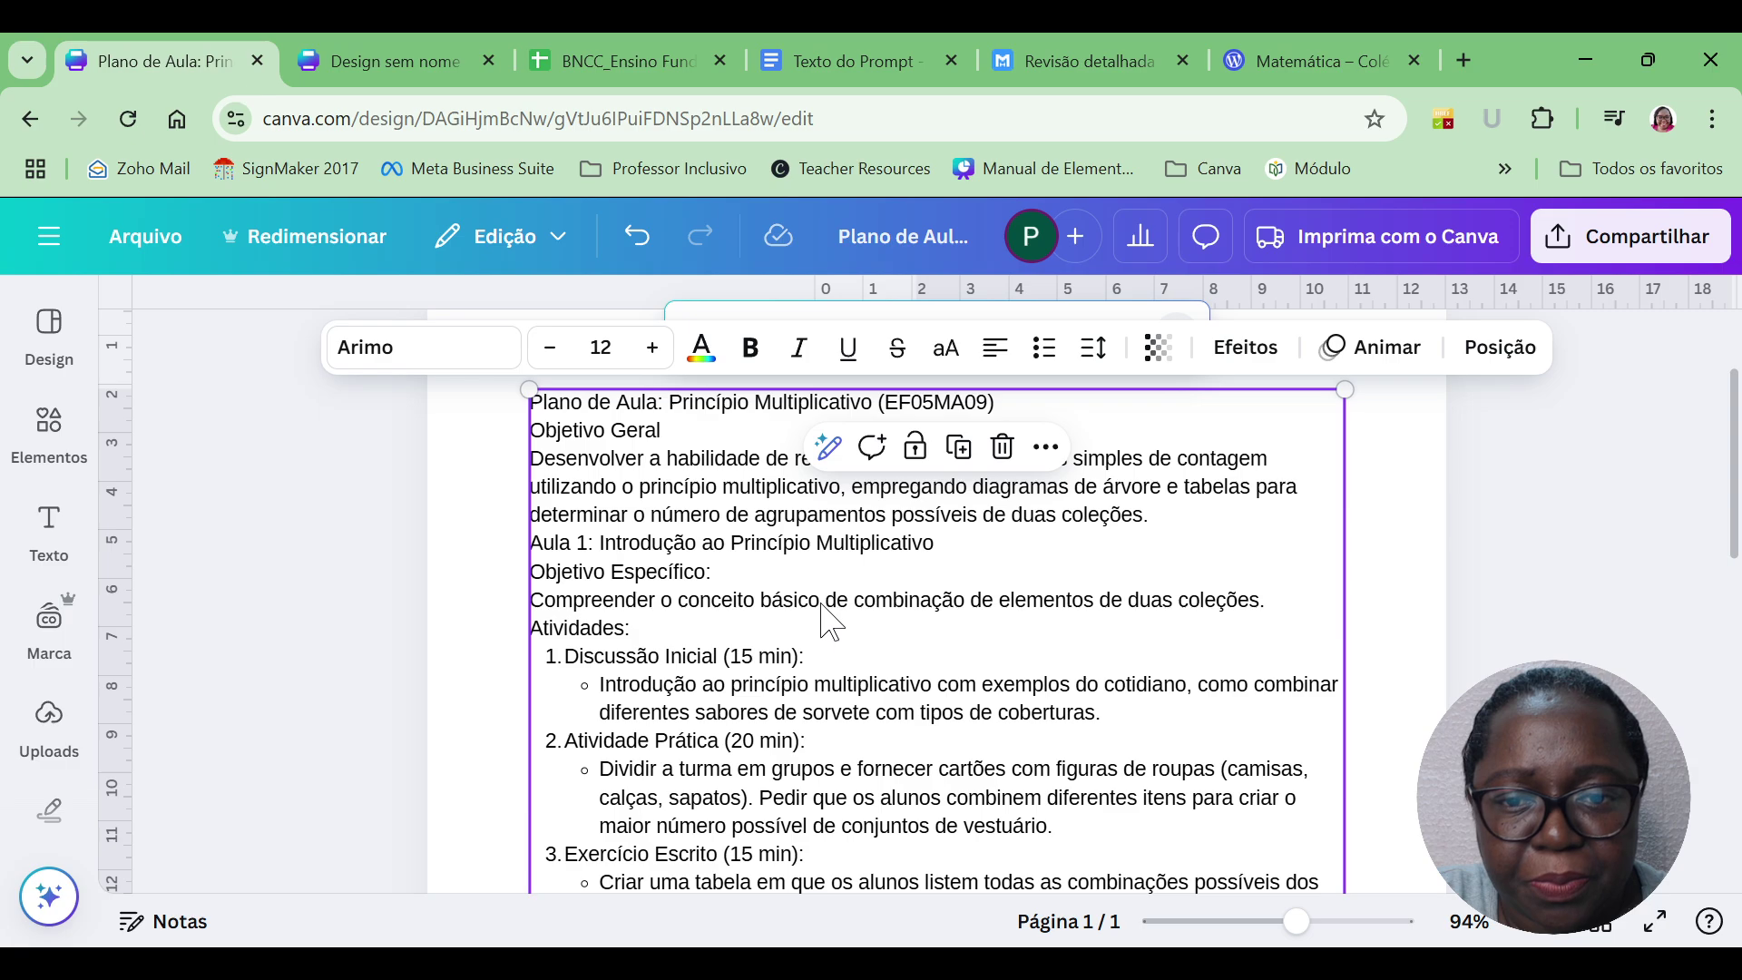
drag(1730, 485, 1730, 431)
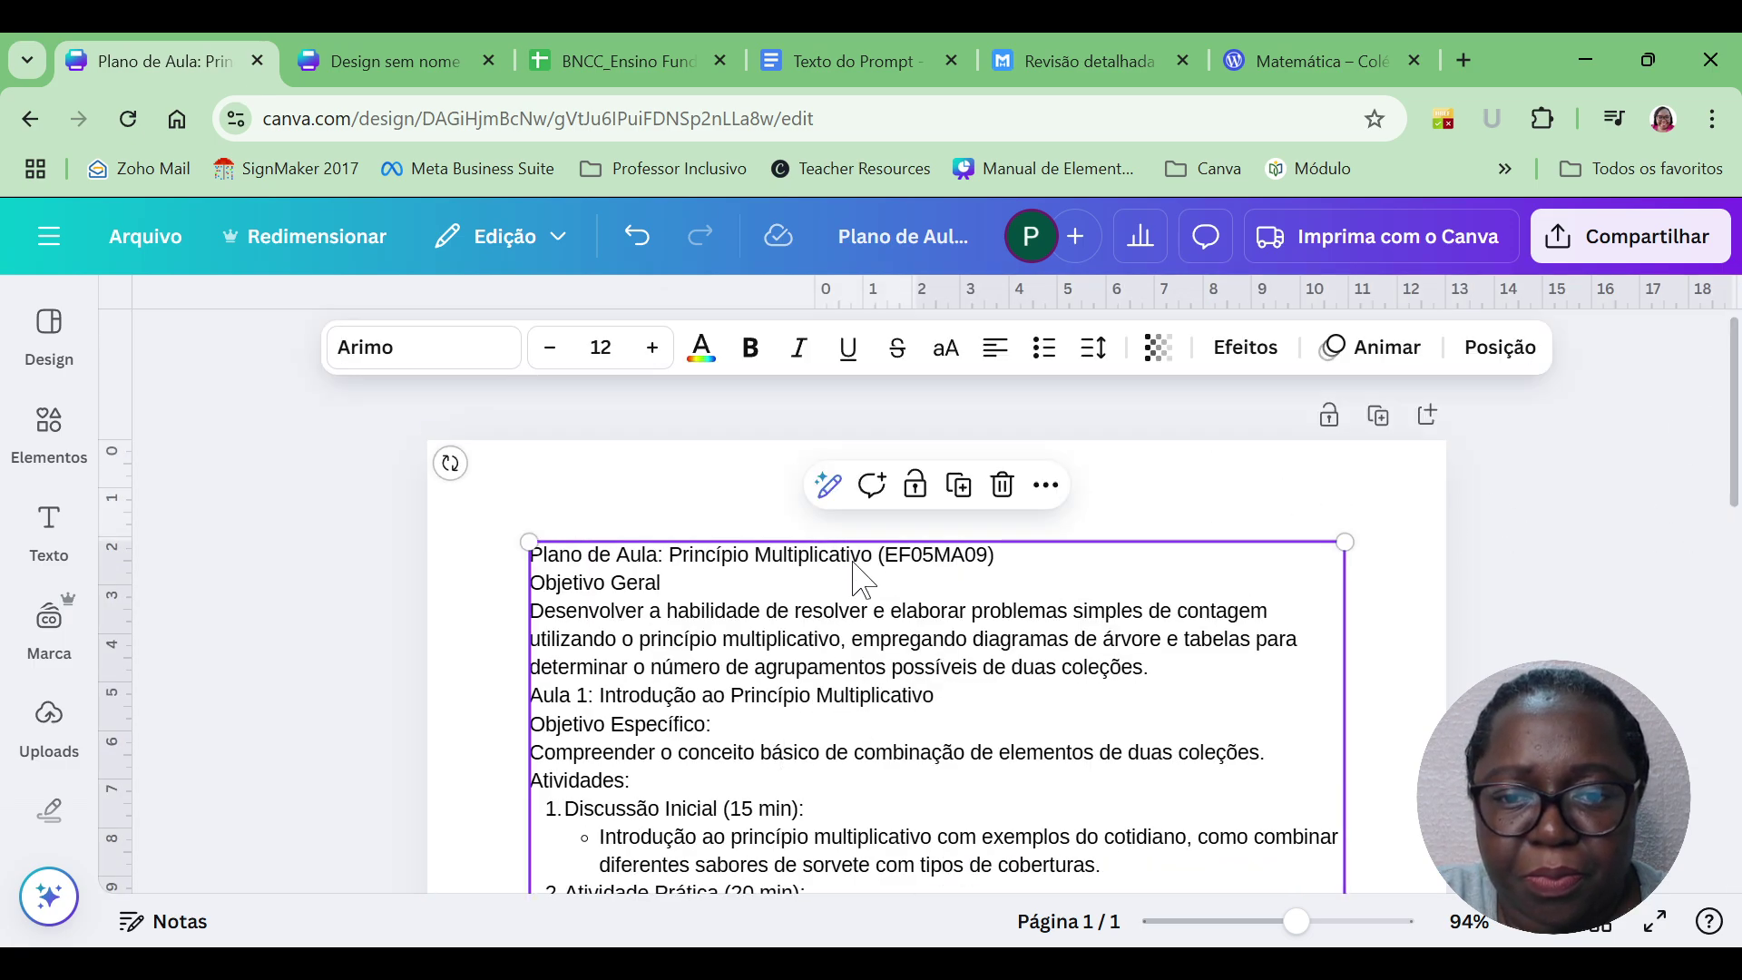
click(829, 487)
click(840, 641)
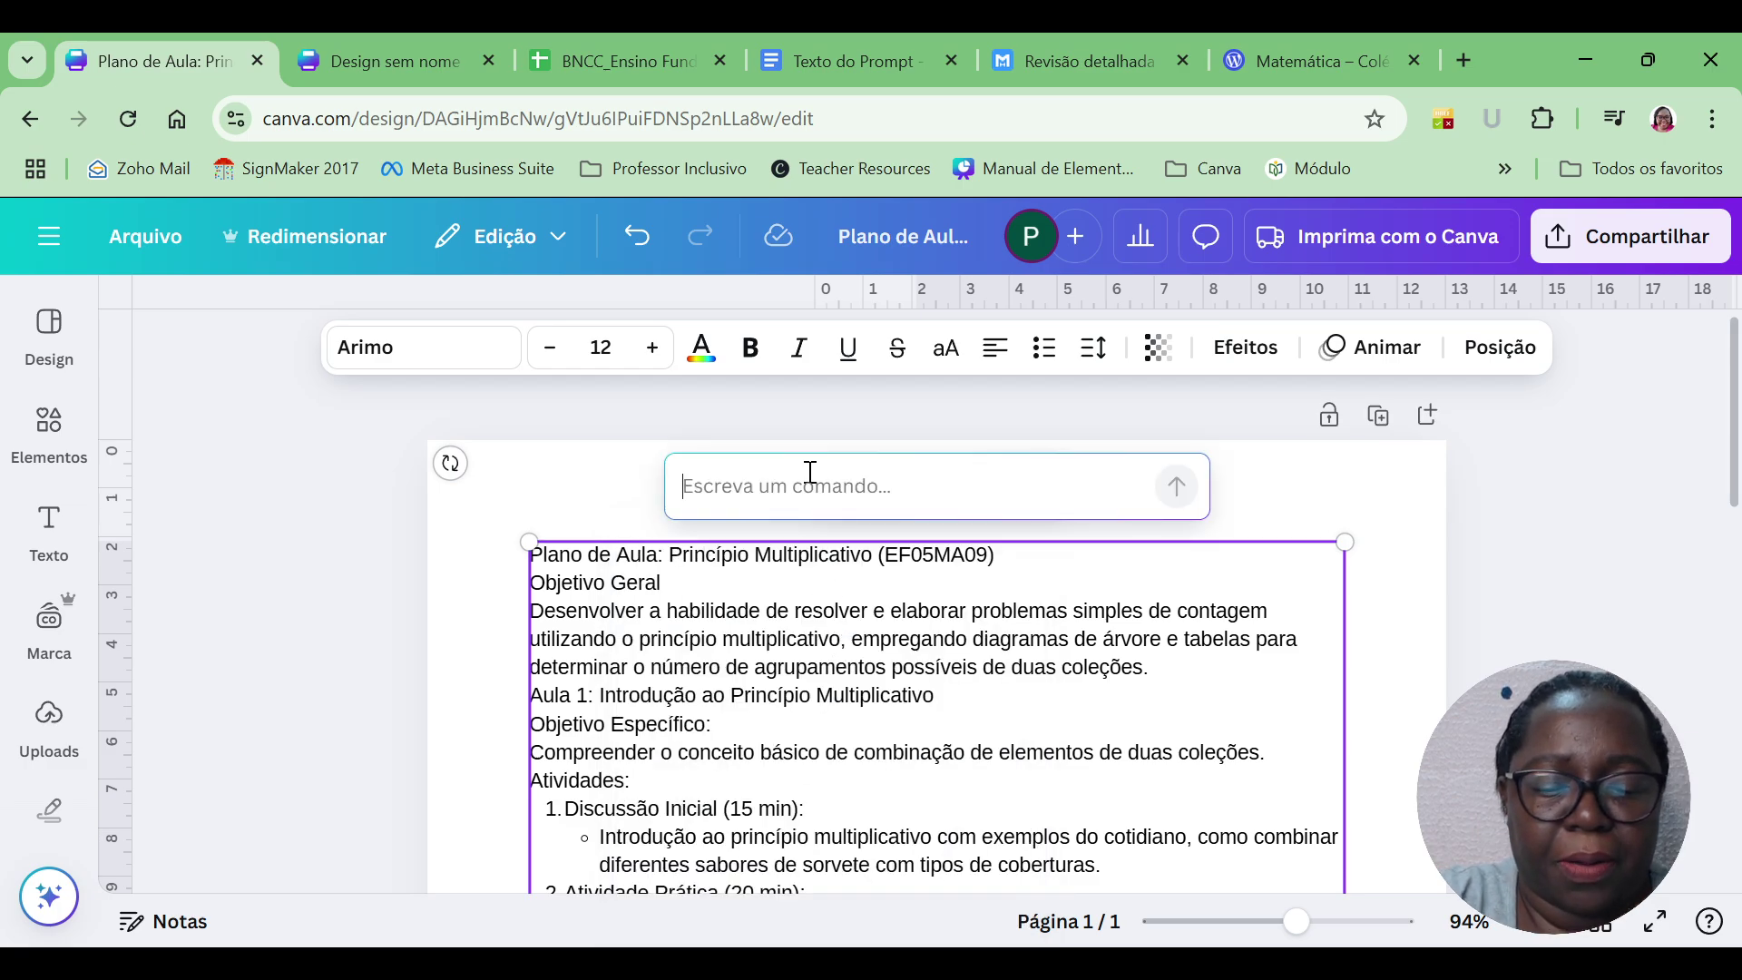
text(rEESCREVA)
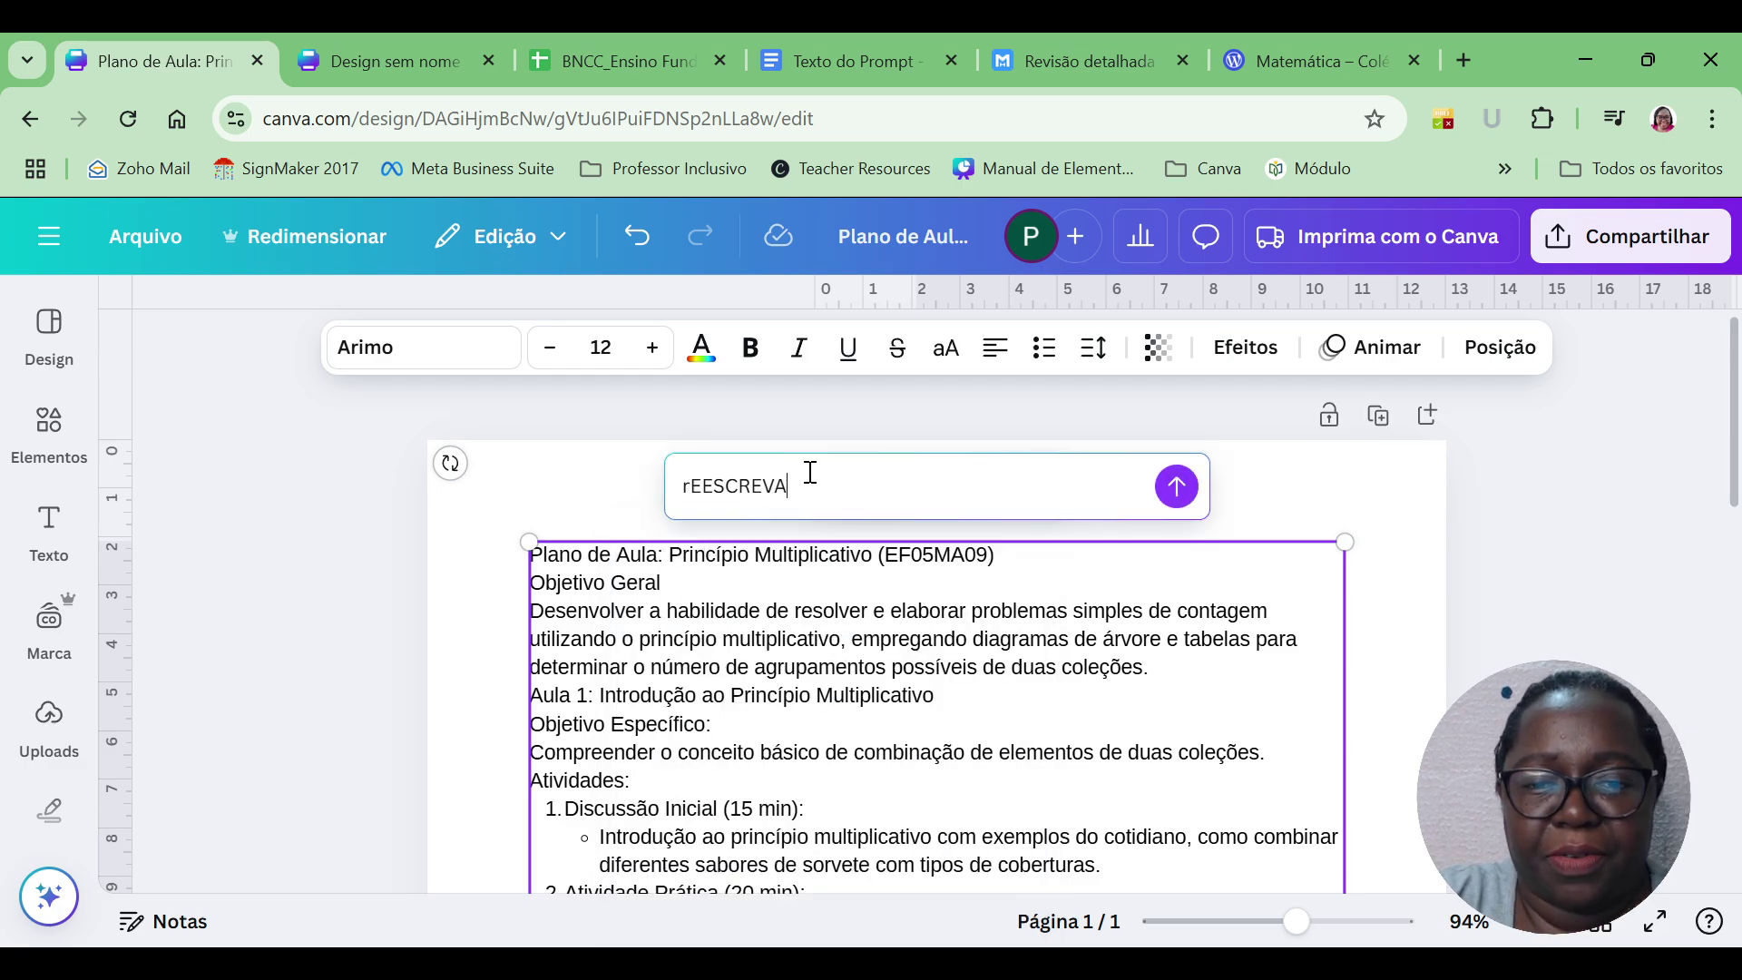
key(BackSpace)
key(BackSpace)
key(BackSpace)
key(BackSpace)
key(BackSpace)
key(BackSpace)
key(BackSpace)
key(BackSpace)
key(BackSpace)
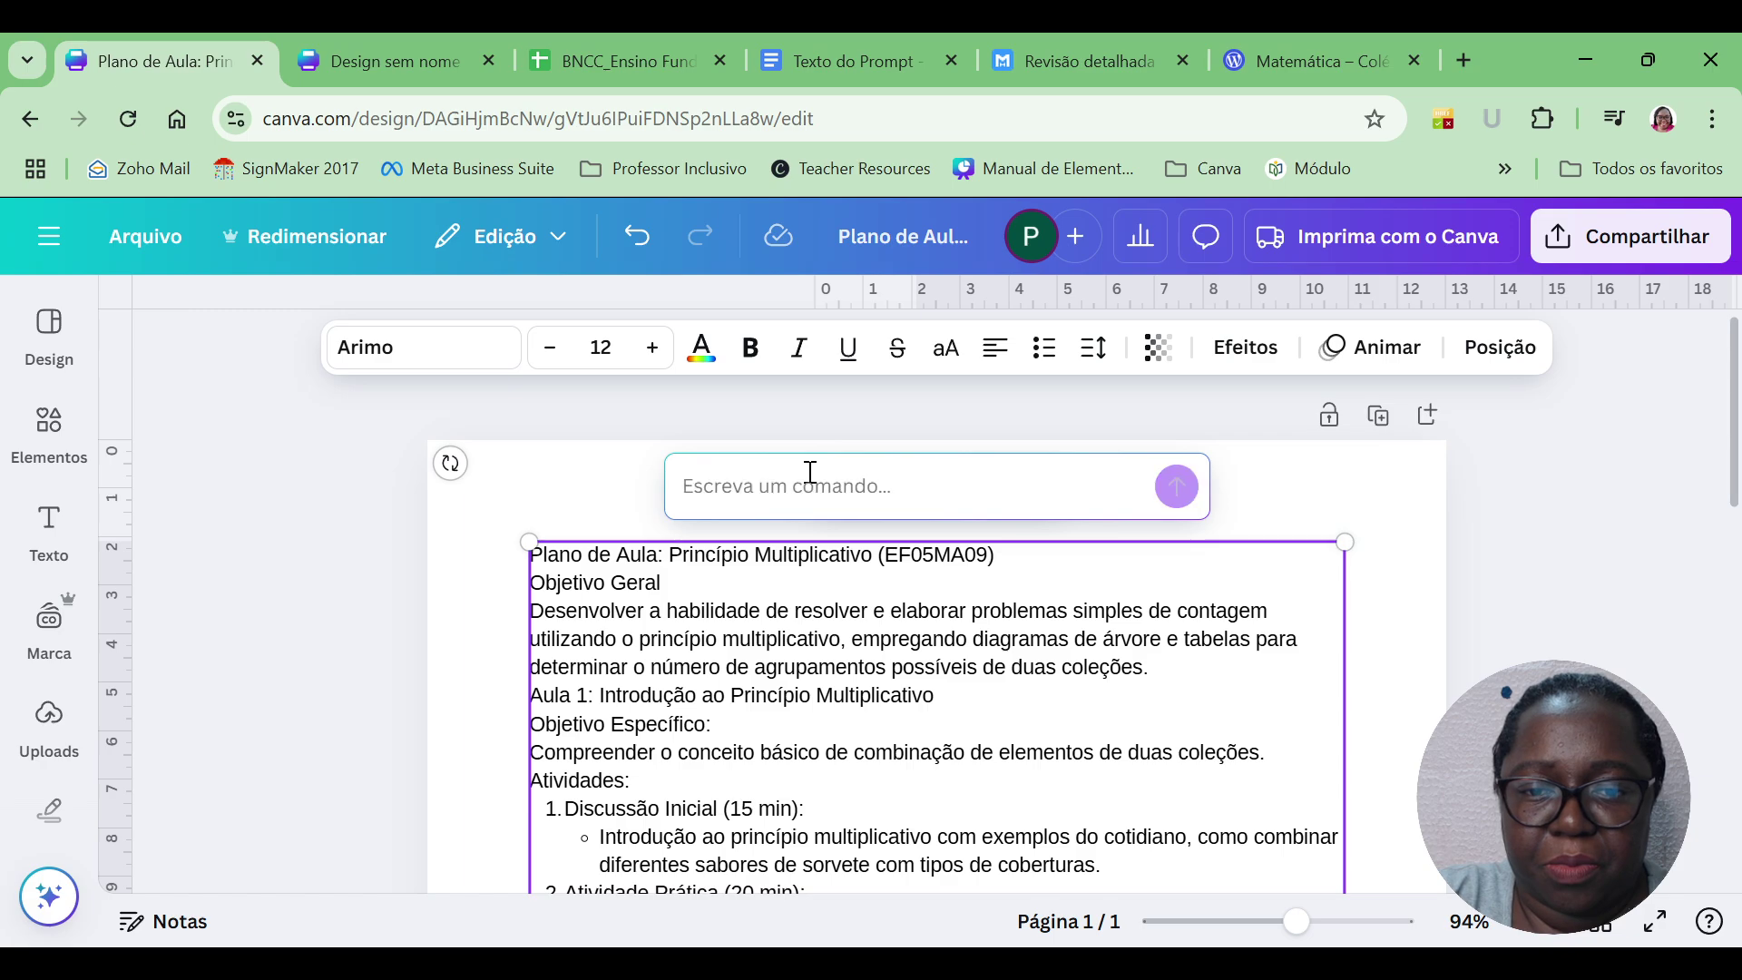
Ask the AI to rewrite the "Discussão Final" passage as a Tarefa de Casa, done at home practising what was learned that day.
text(reescre)
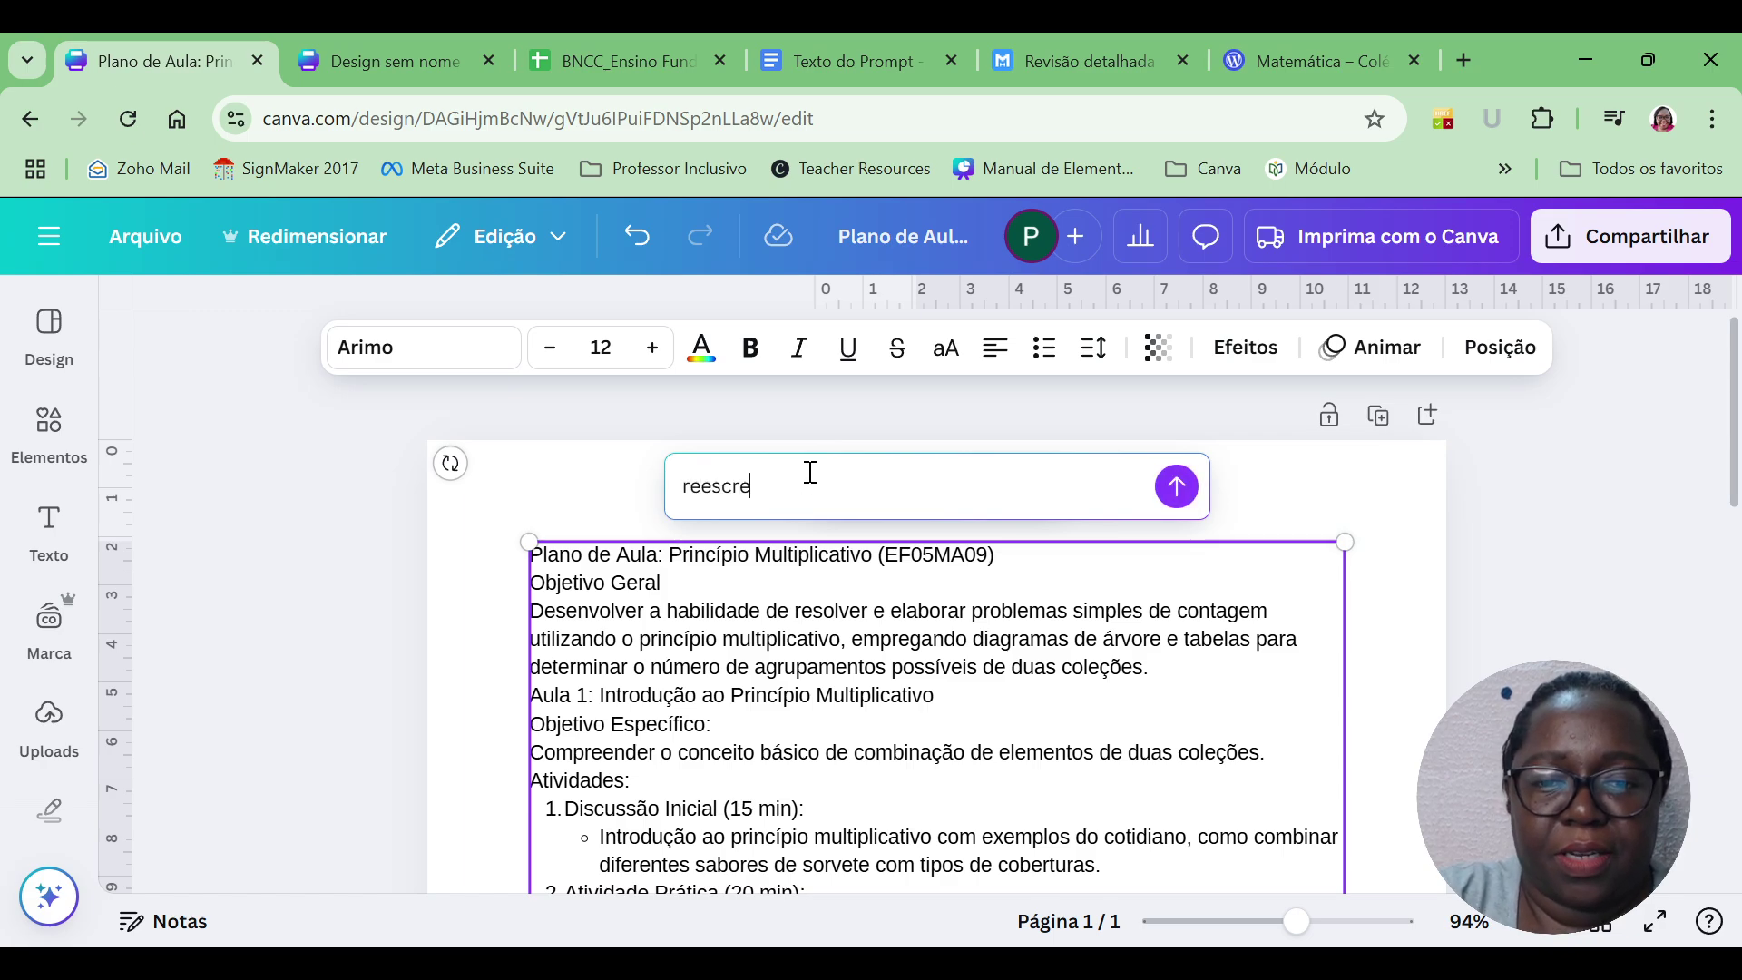
text(va o tr)
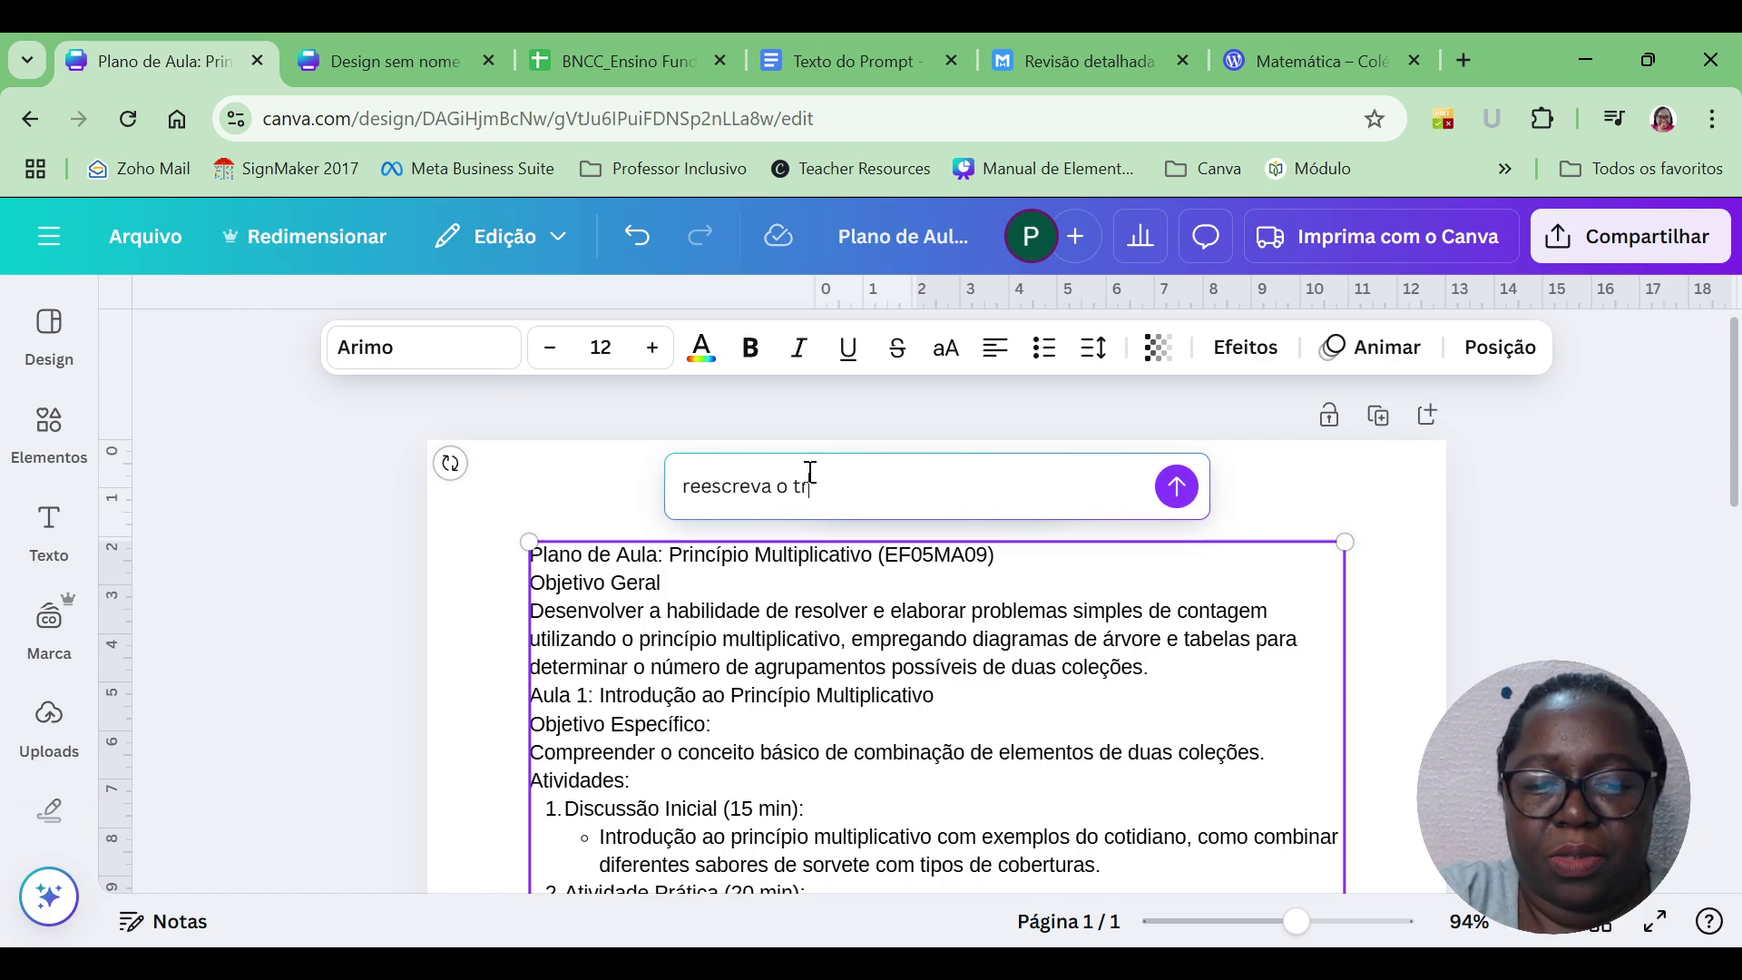
text(echo de D)
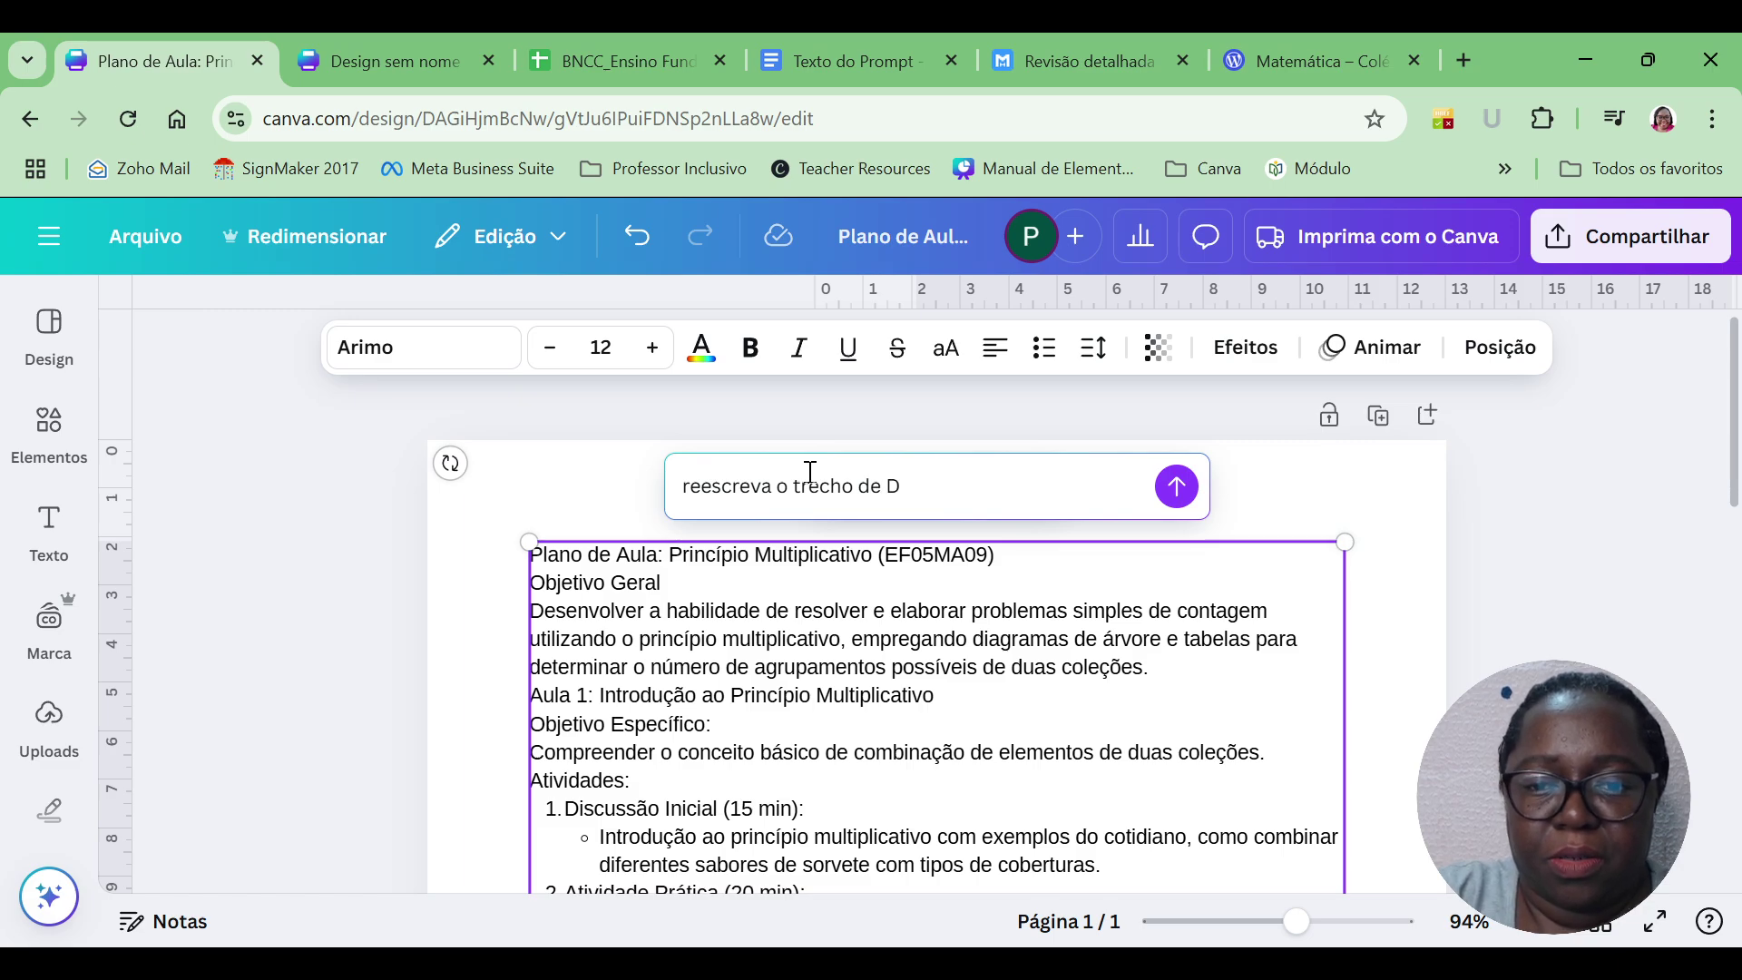
key(BackSpace)
text(")
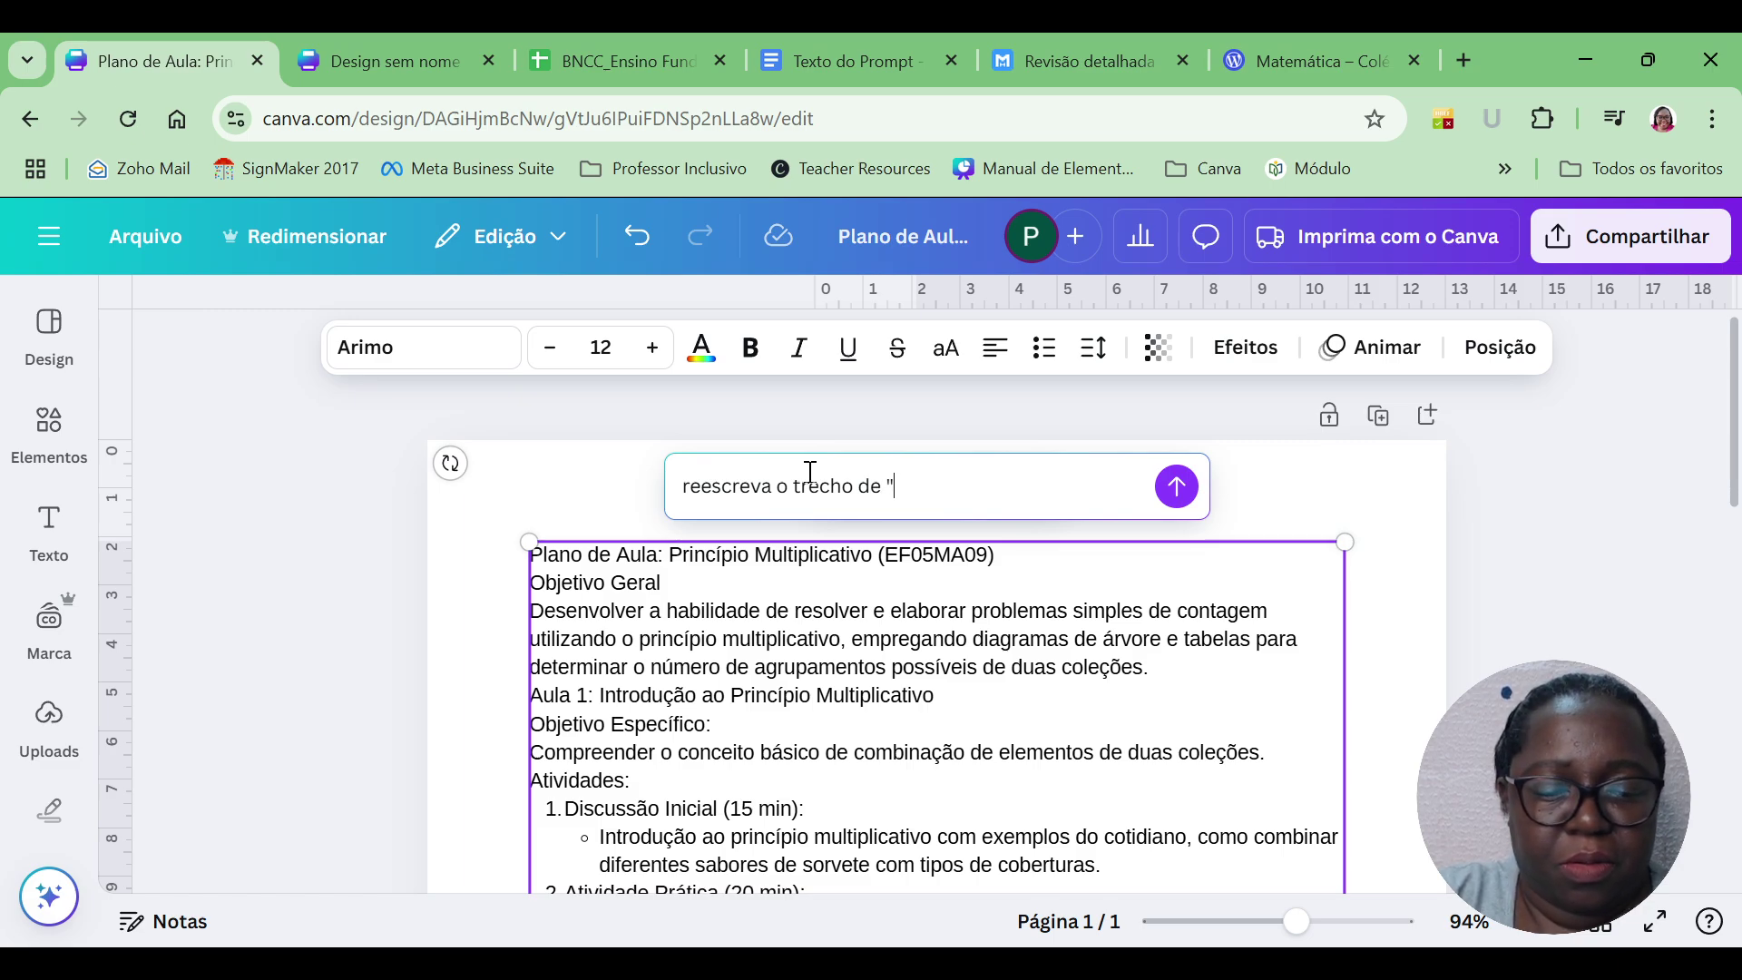
text(Discuss)
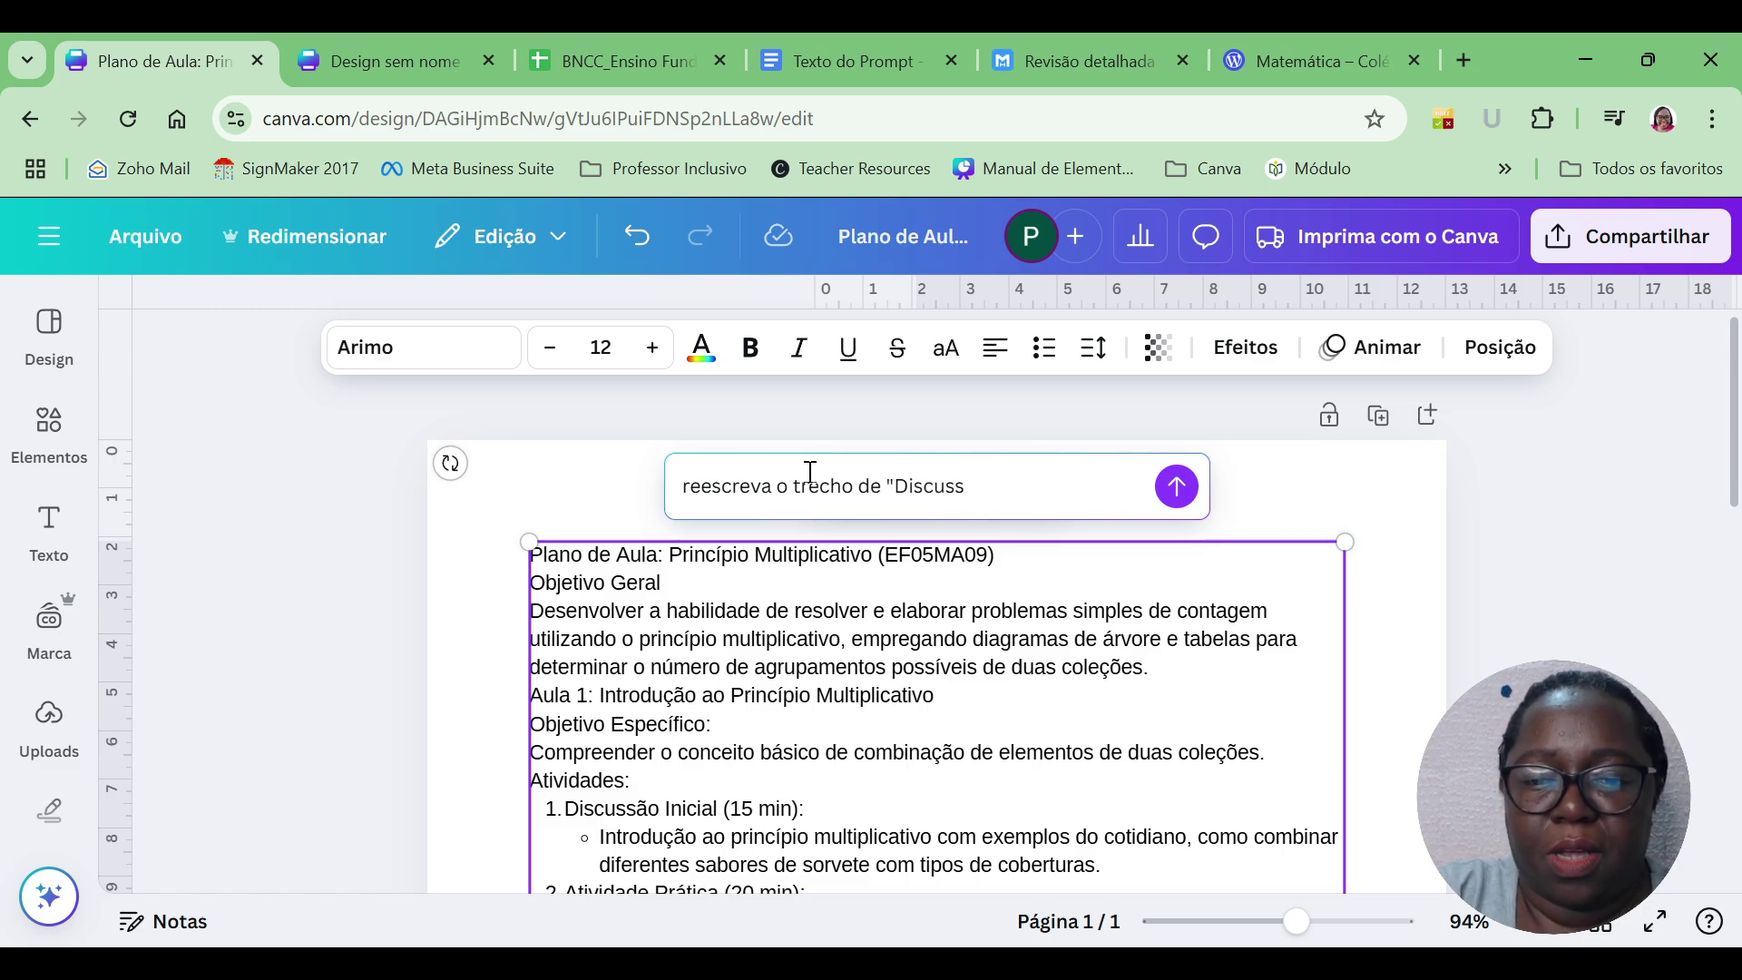
text(ao)
key(BackSpace)
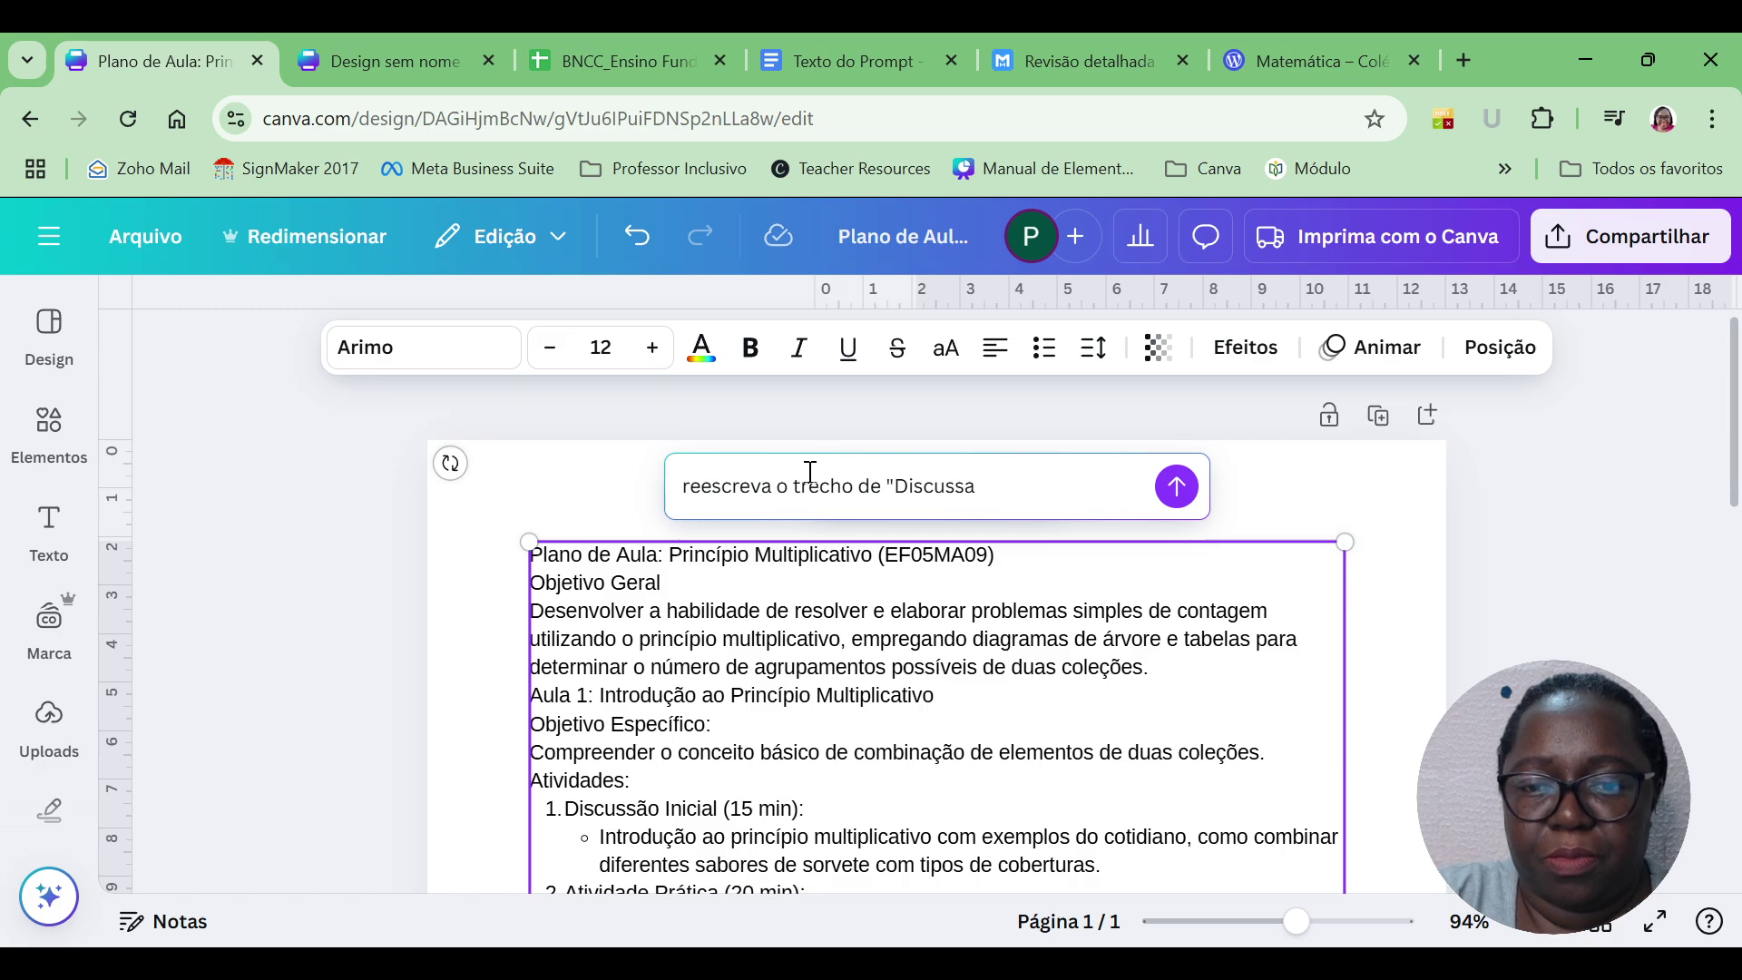
key(BackSpace)
text(ã)
key(BackSpace)
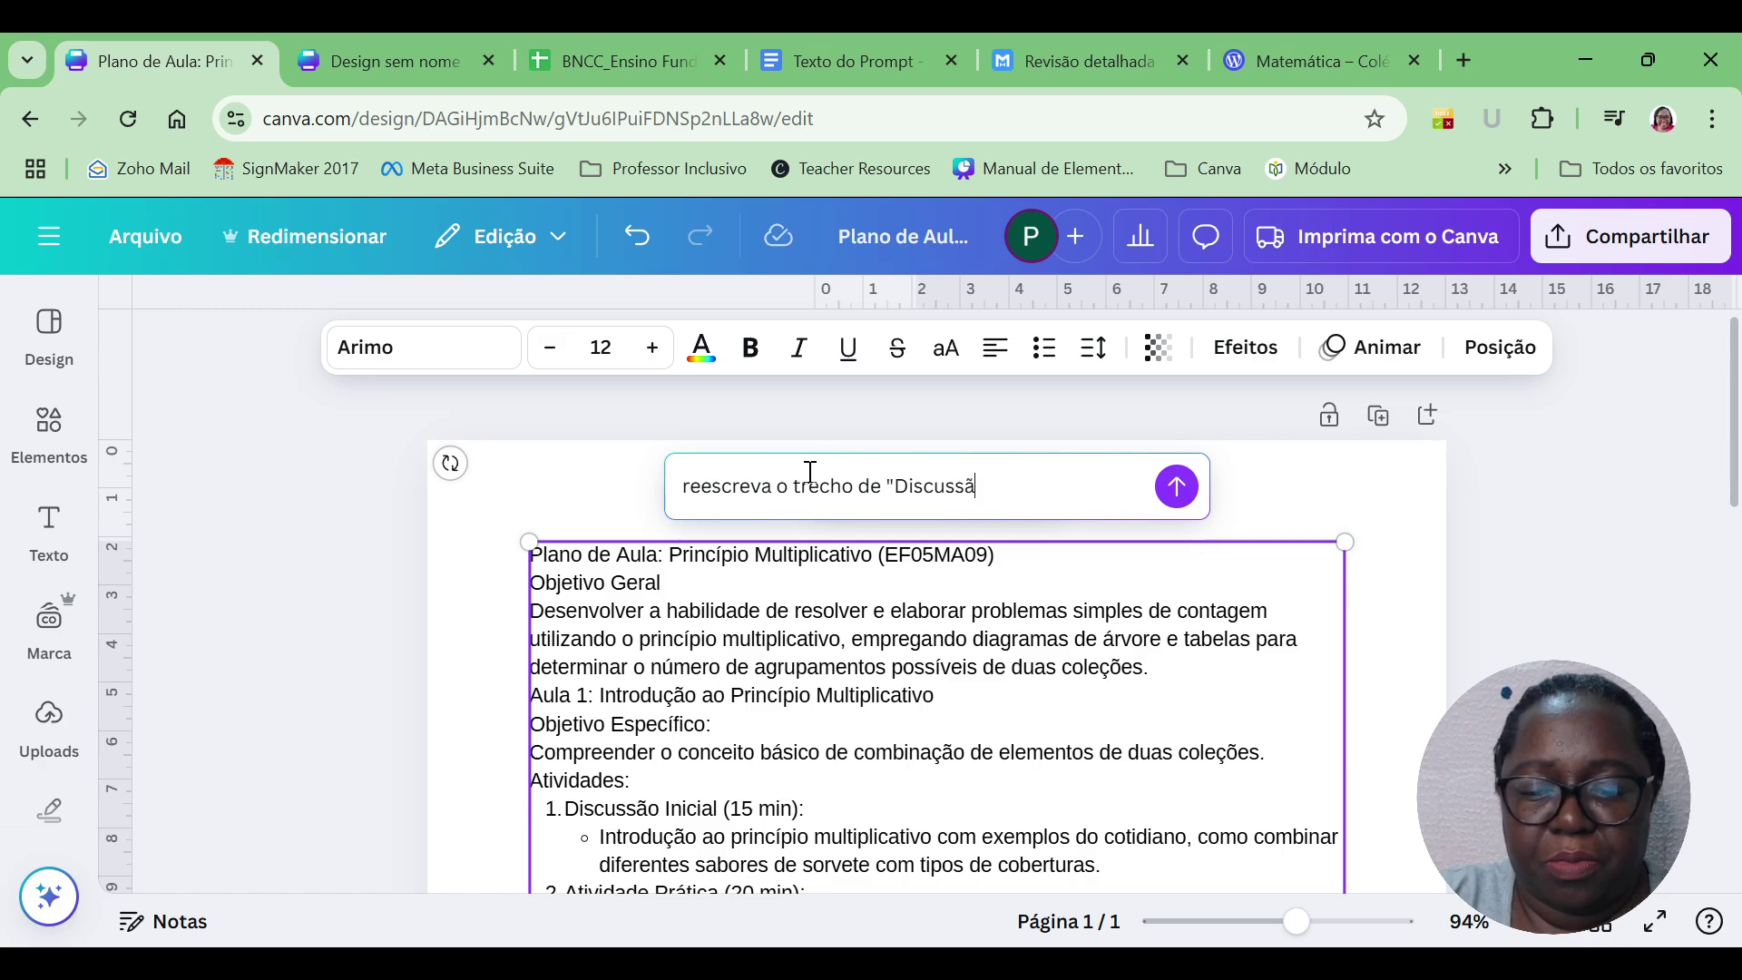
text(o Final)
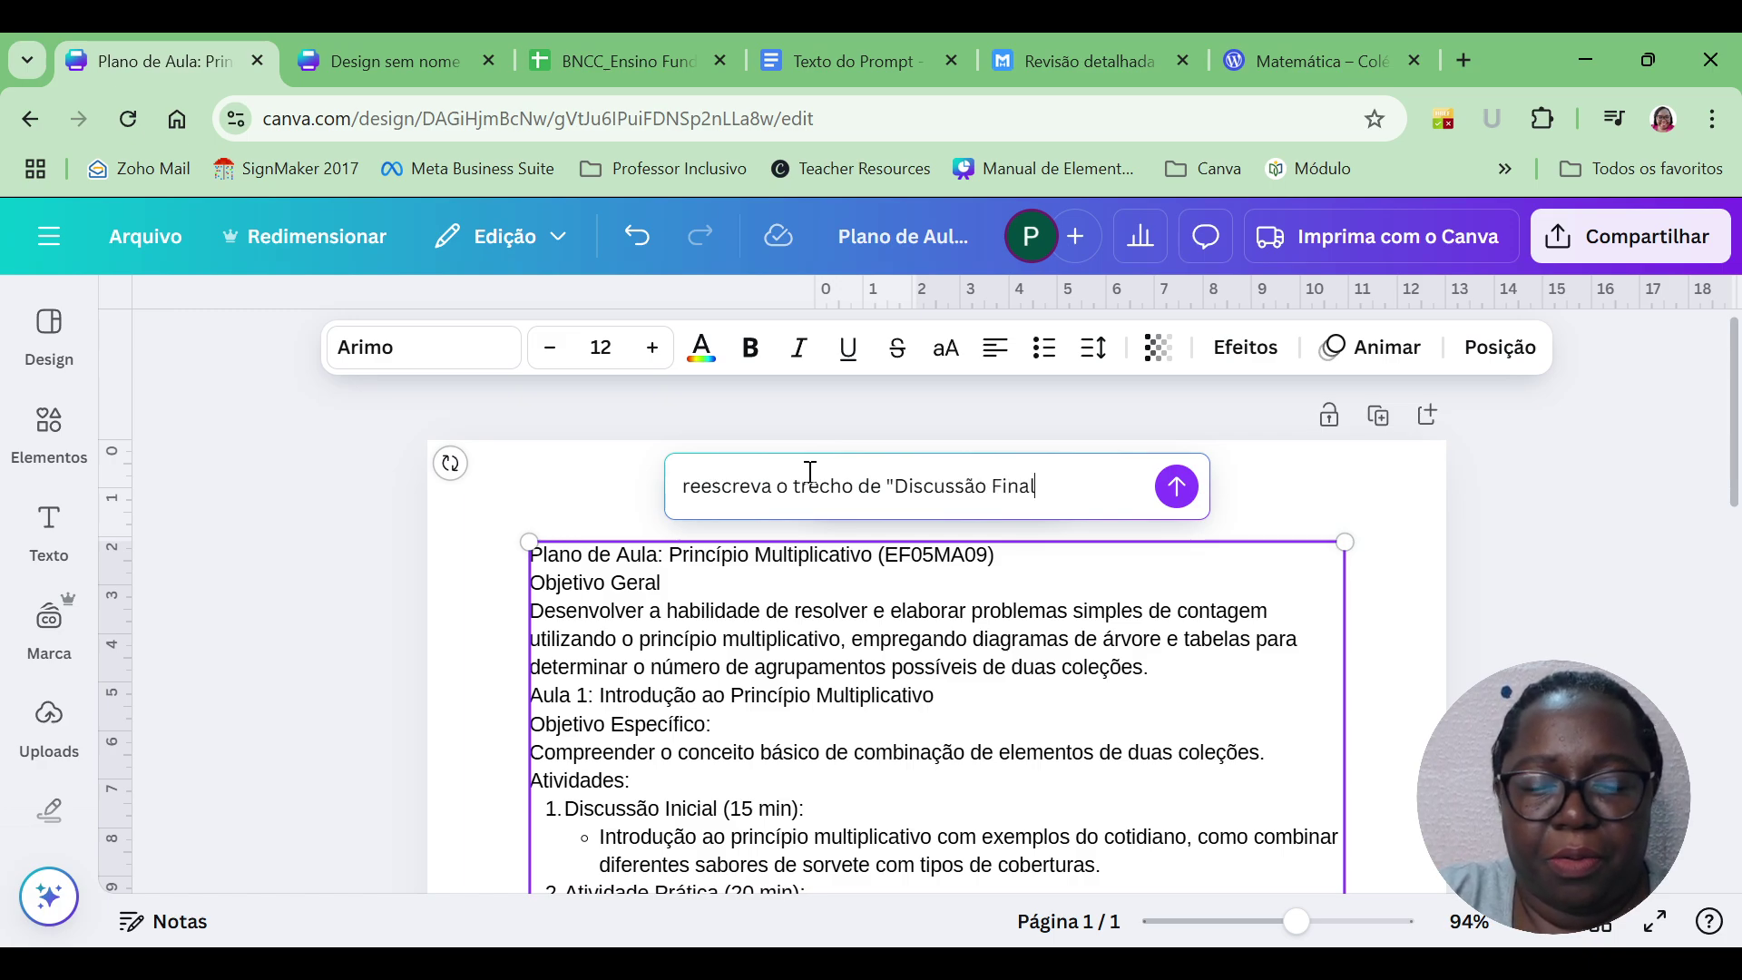
text(" substi)
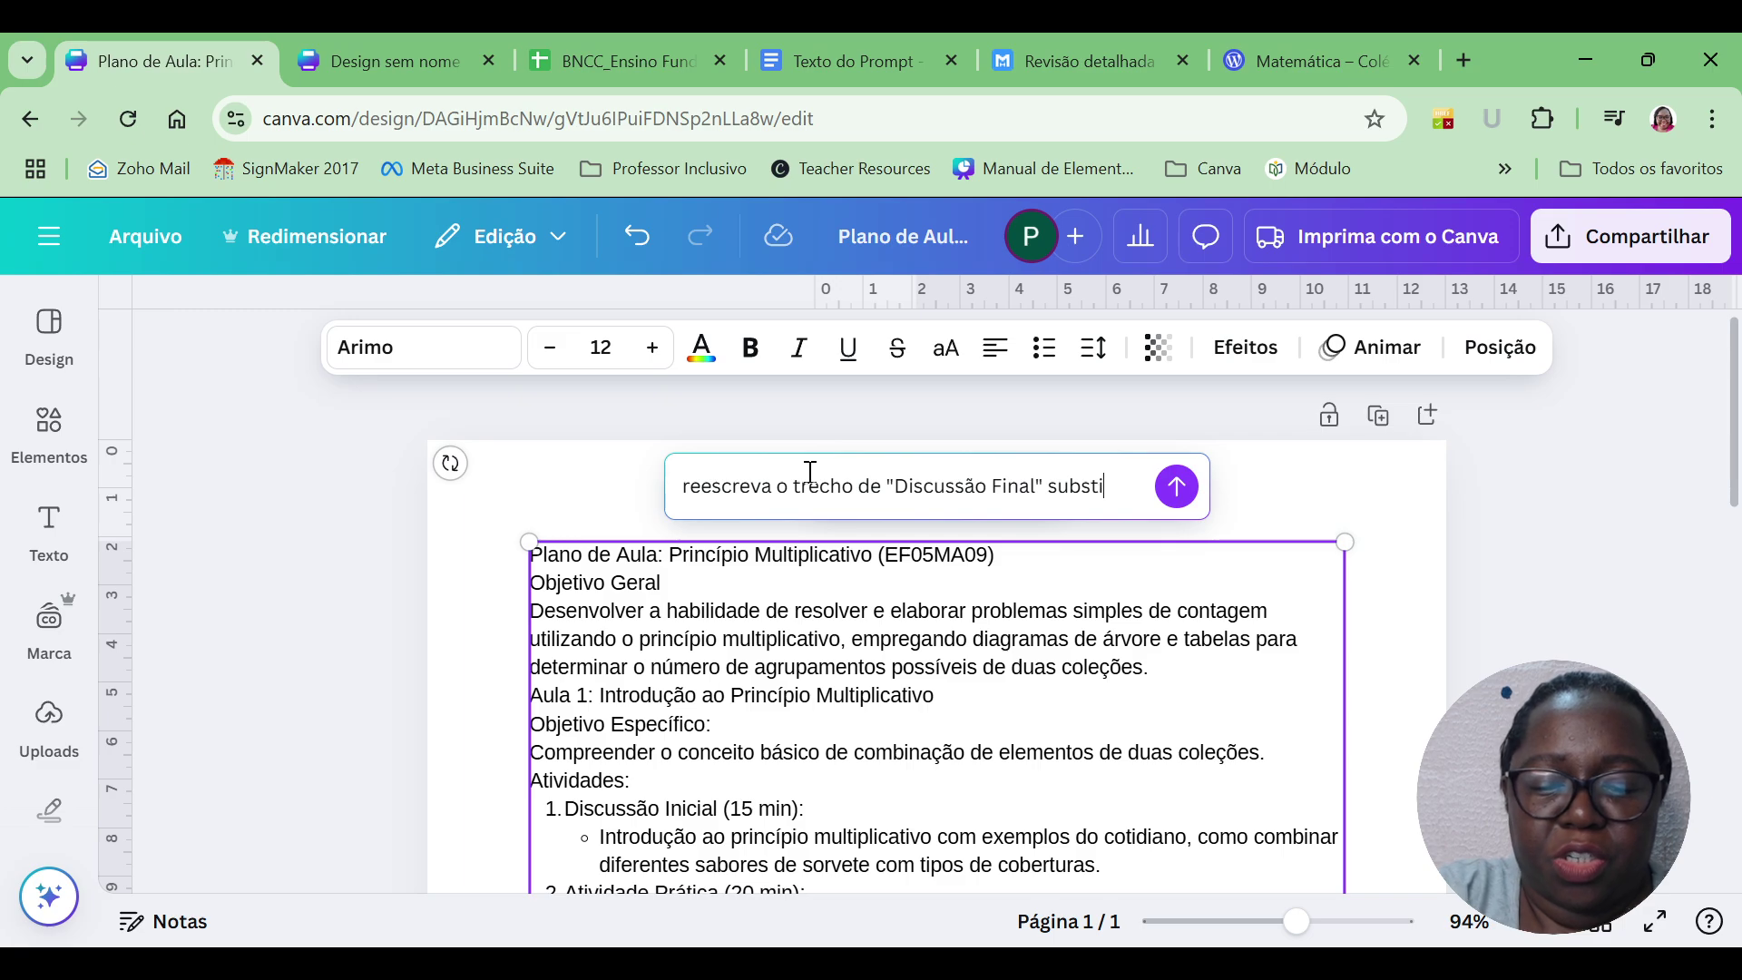
text(tuido por)
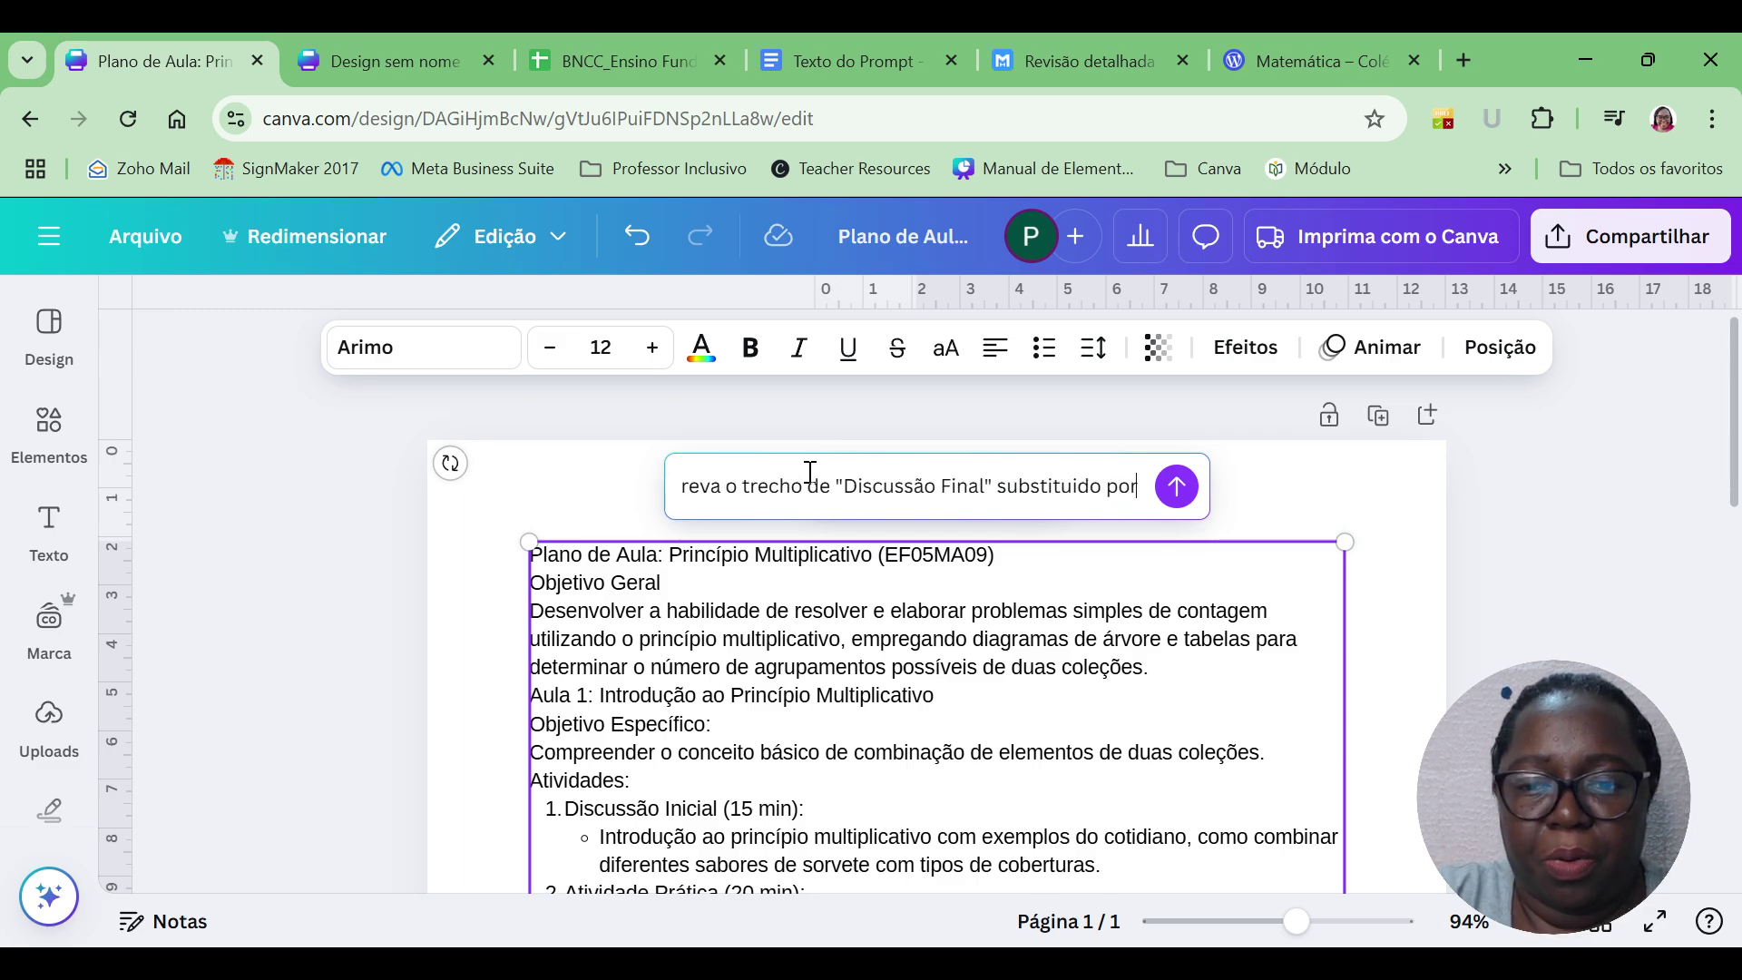
text( Tarefa d)
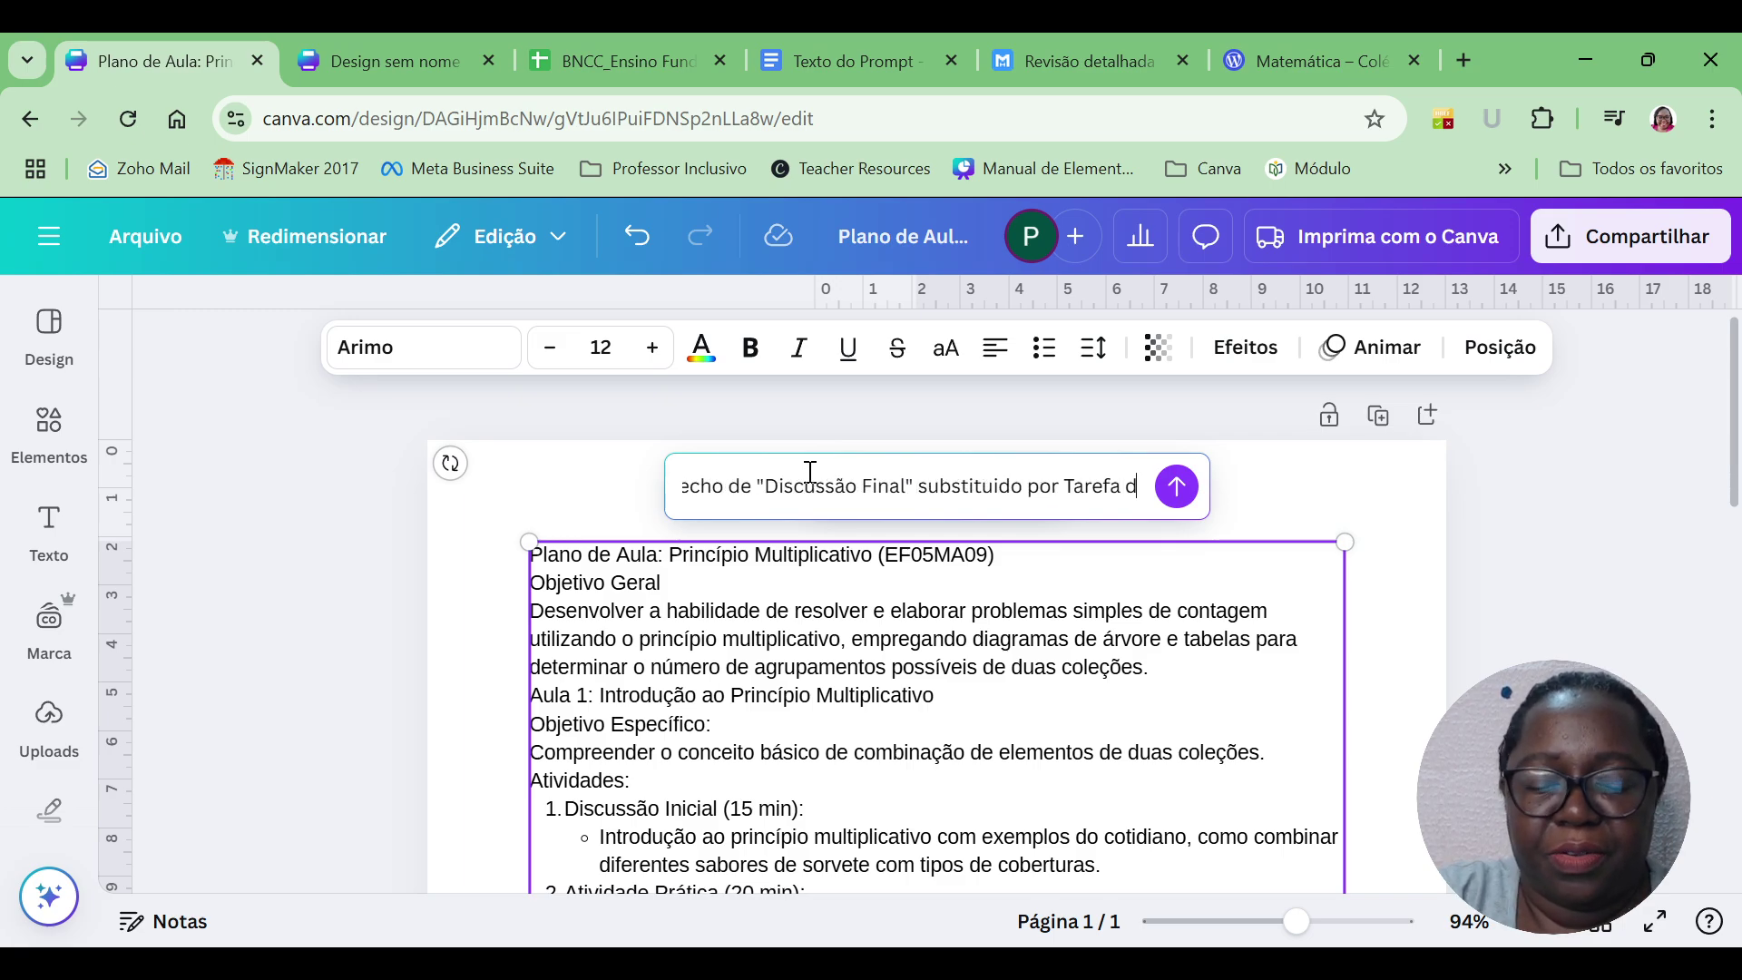
text(e C)
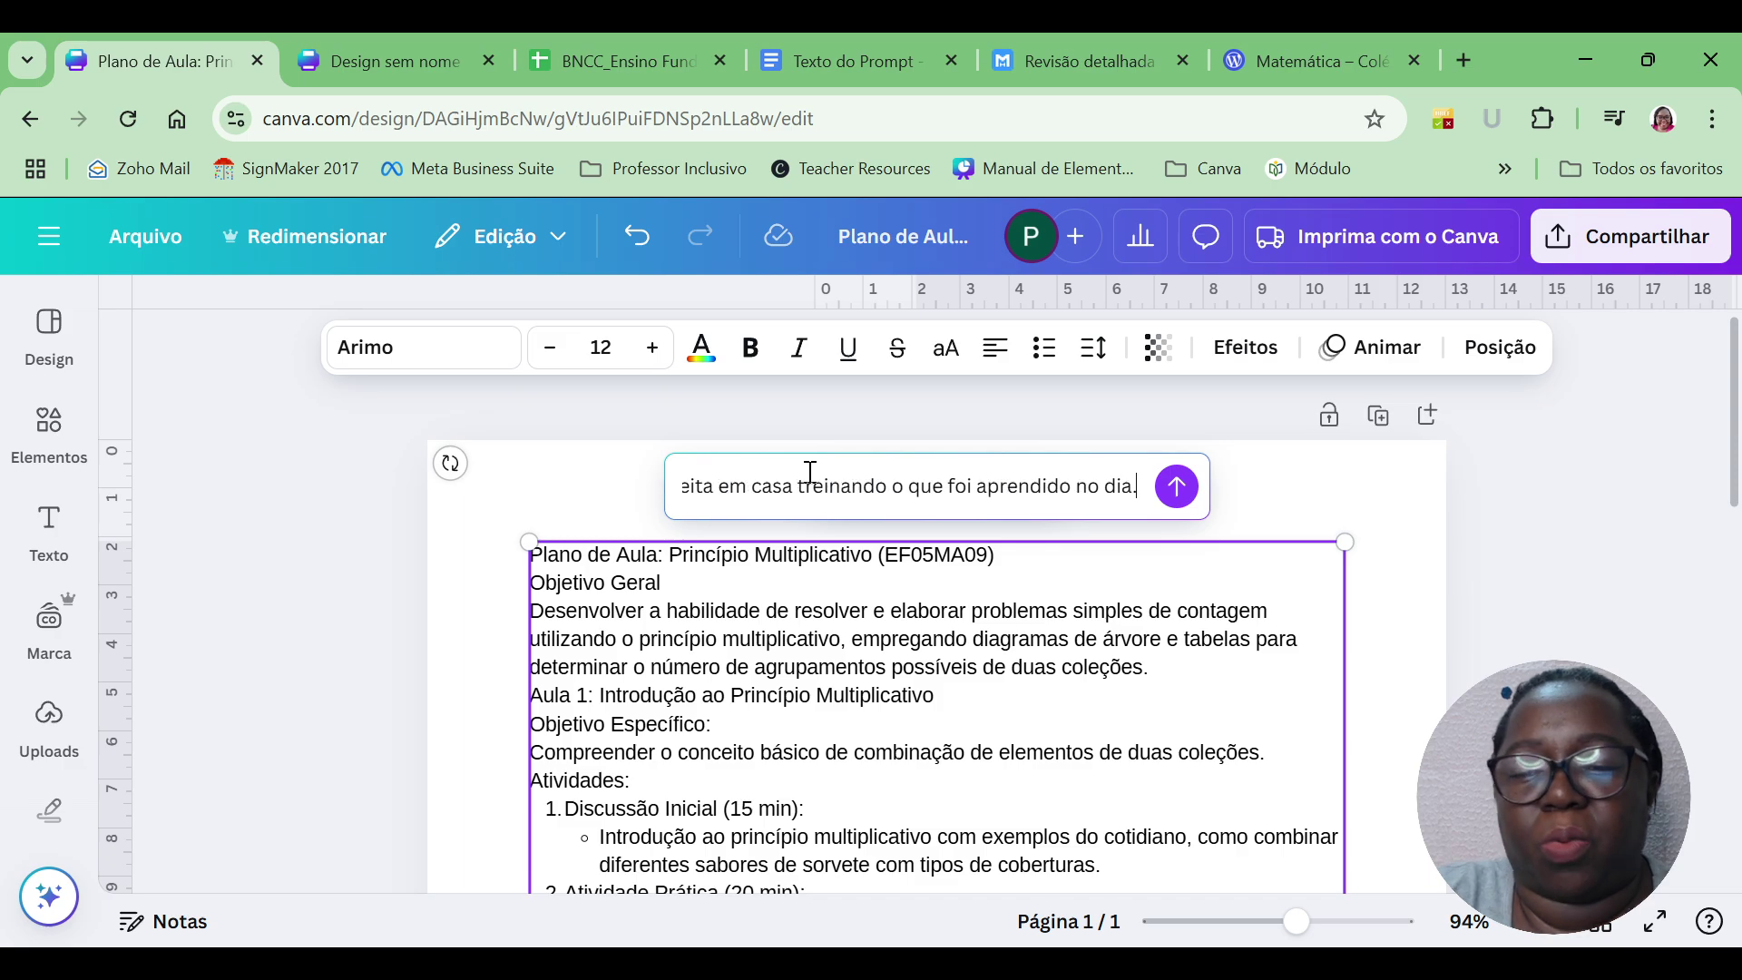
double_click(1036, 490)
key(ctrl+a)
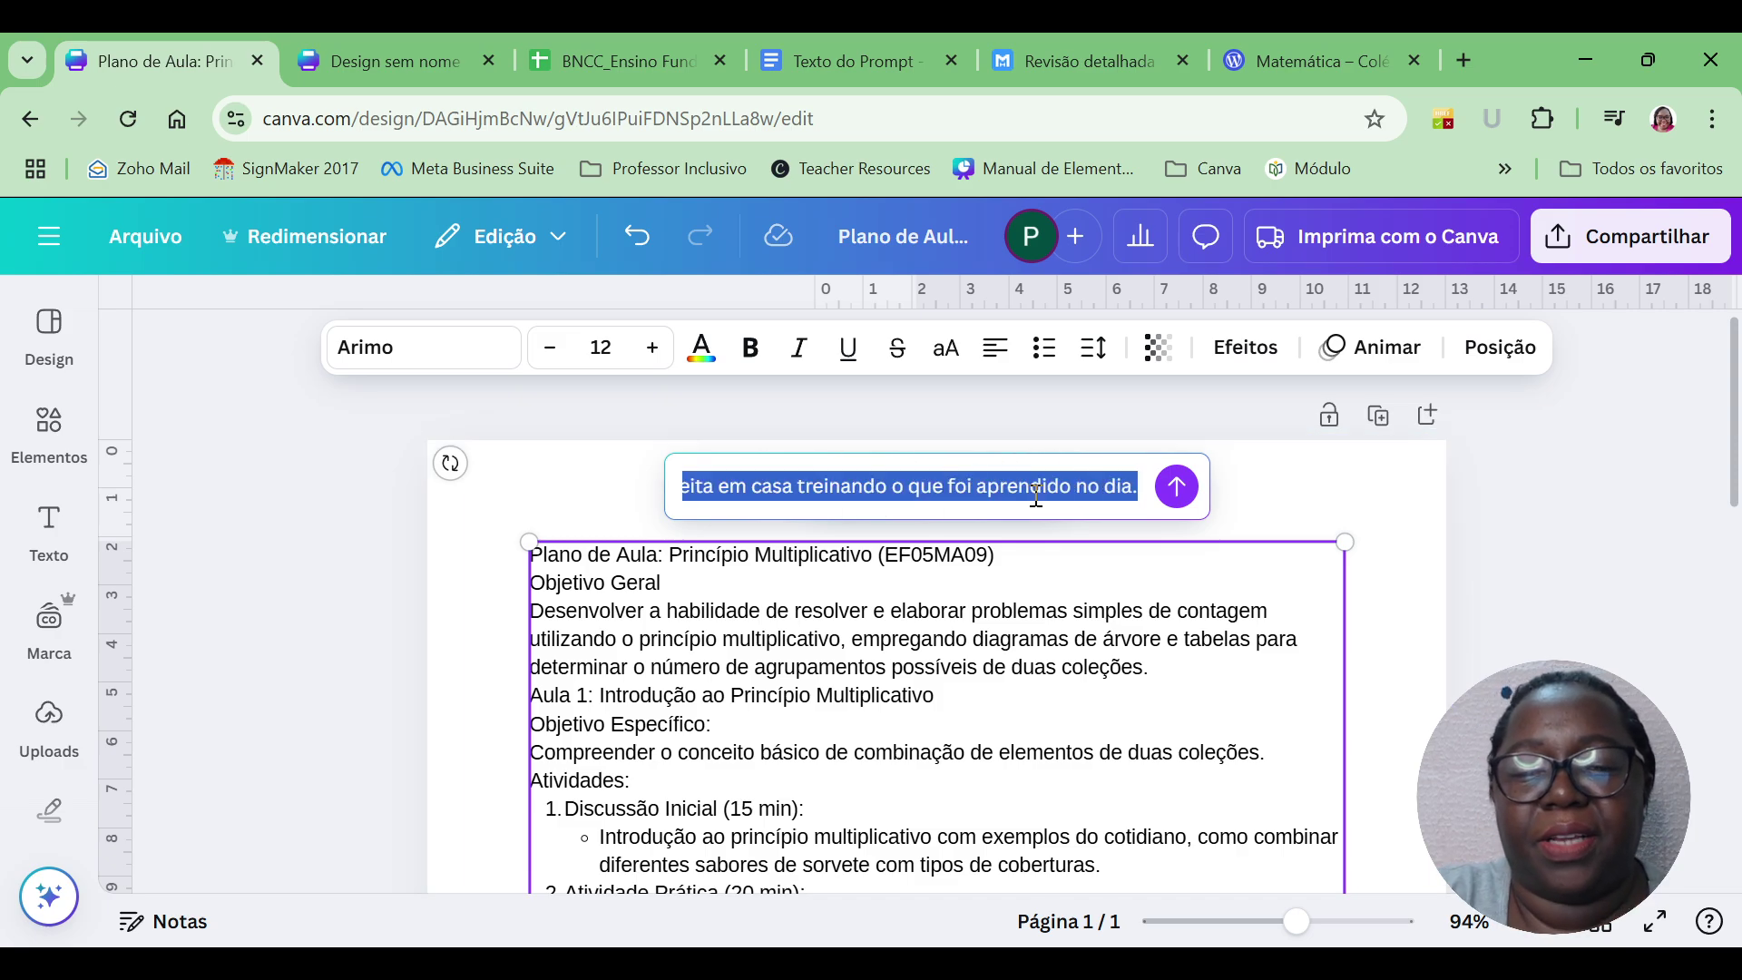
click(1180, 490)
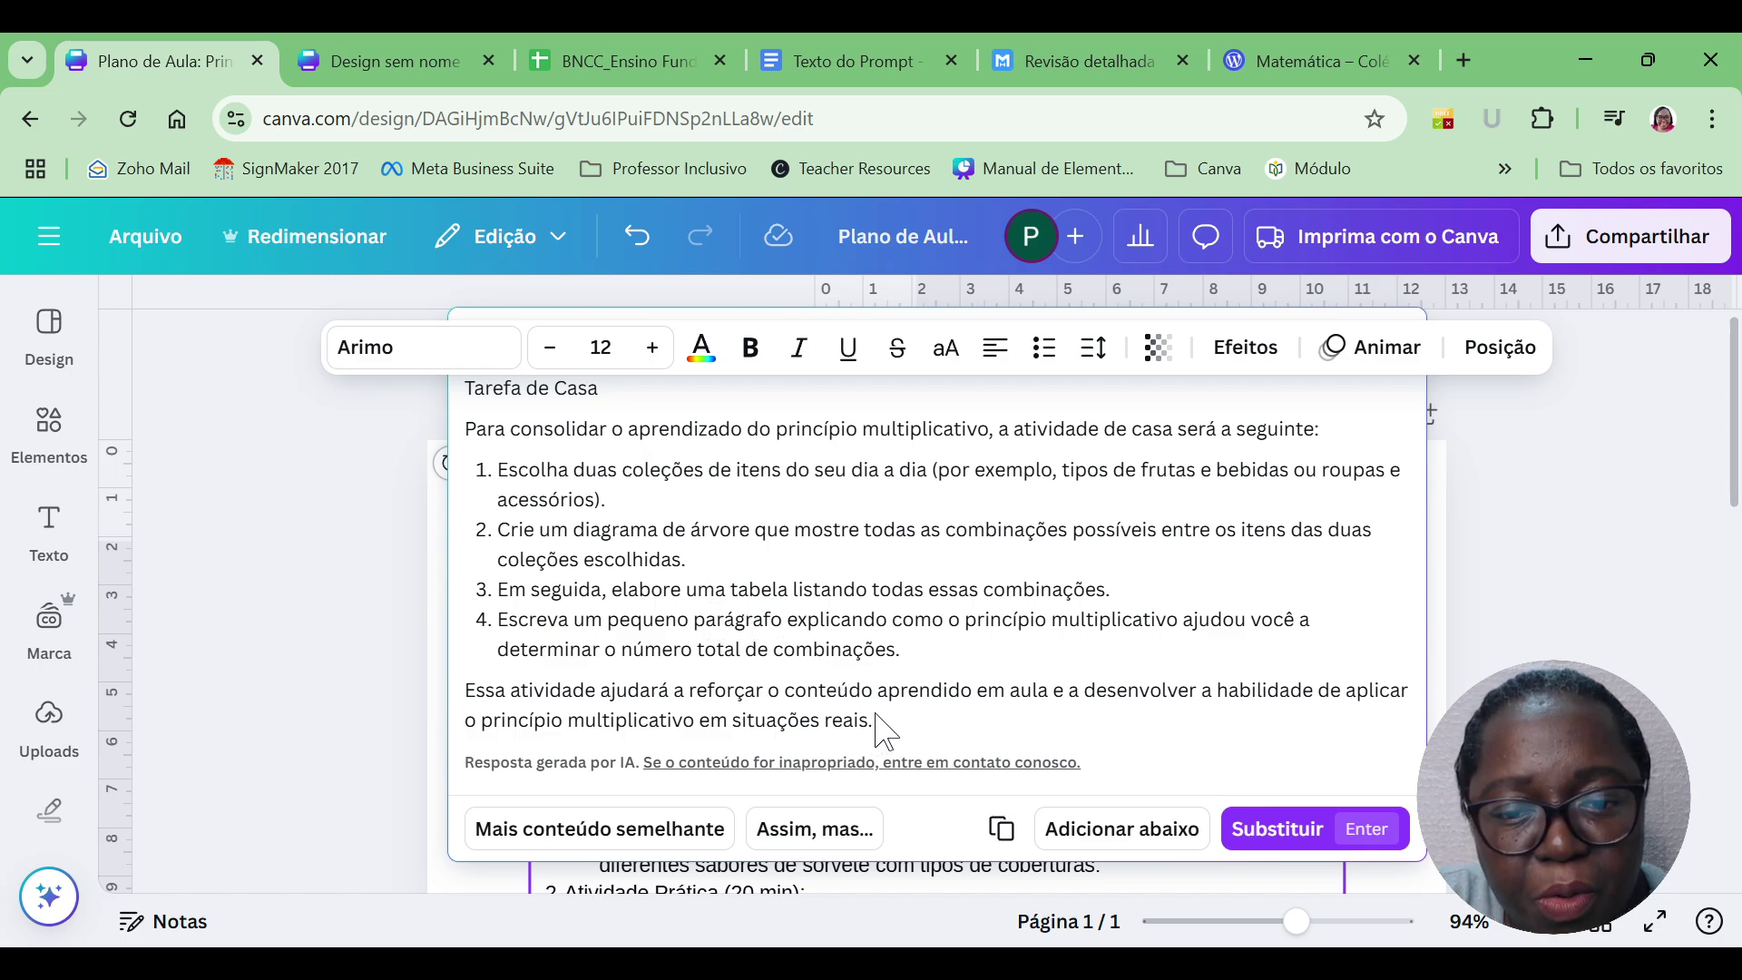
Copy the generated Tarefa de Casa heading, introduction and four numbered tasks, and dismiss the AI response without replacing the lesson plan.
drag(899, 650, 453, 451)
key(ctrl+c)
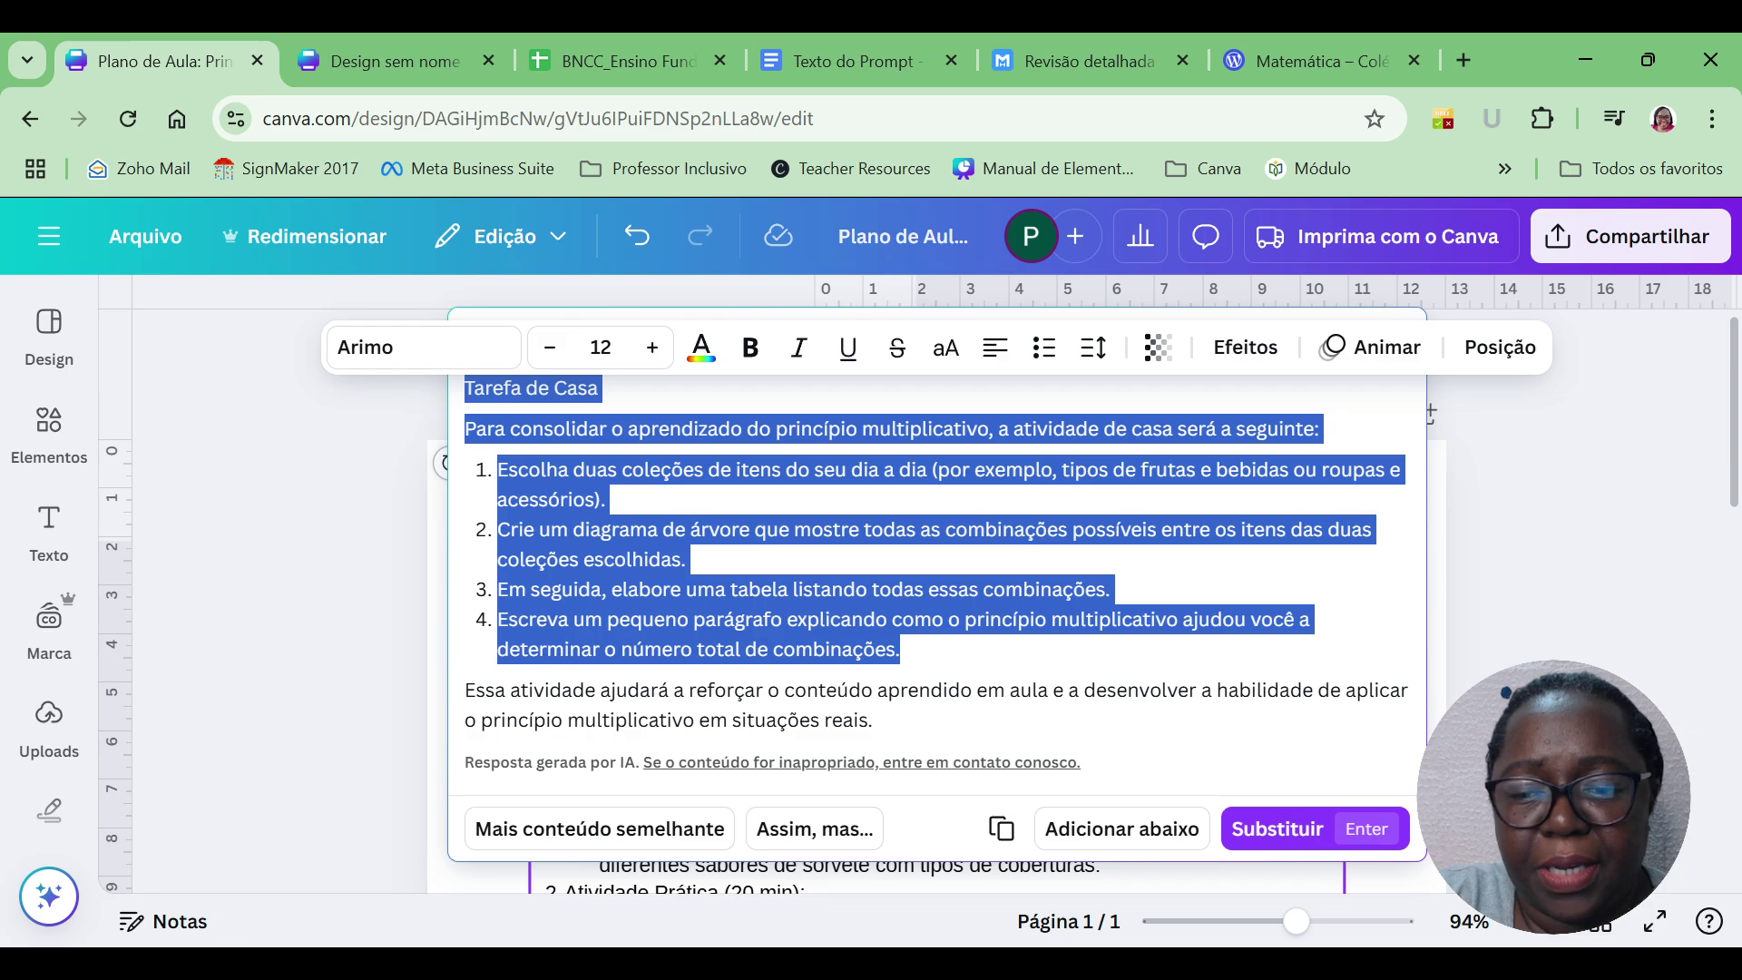
click(1279, 828)
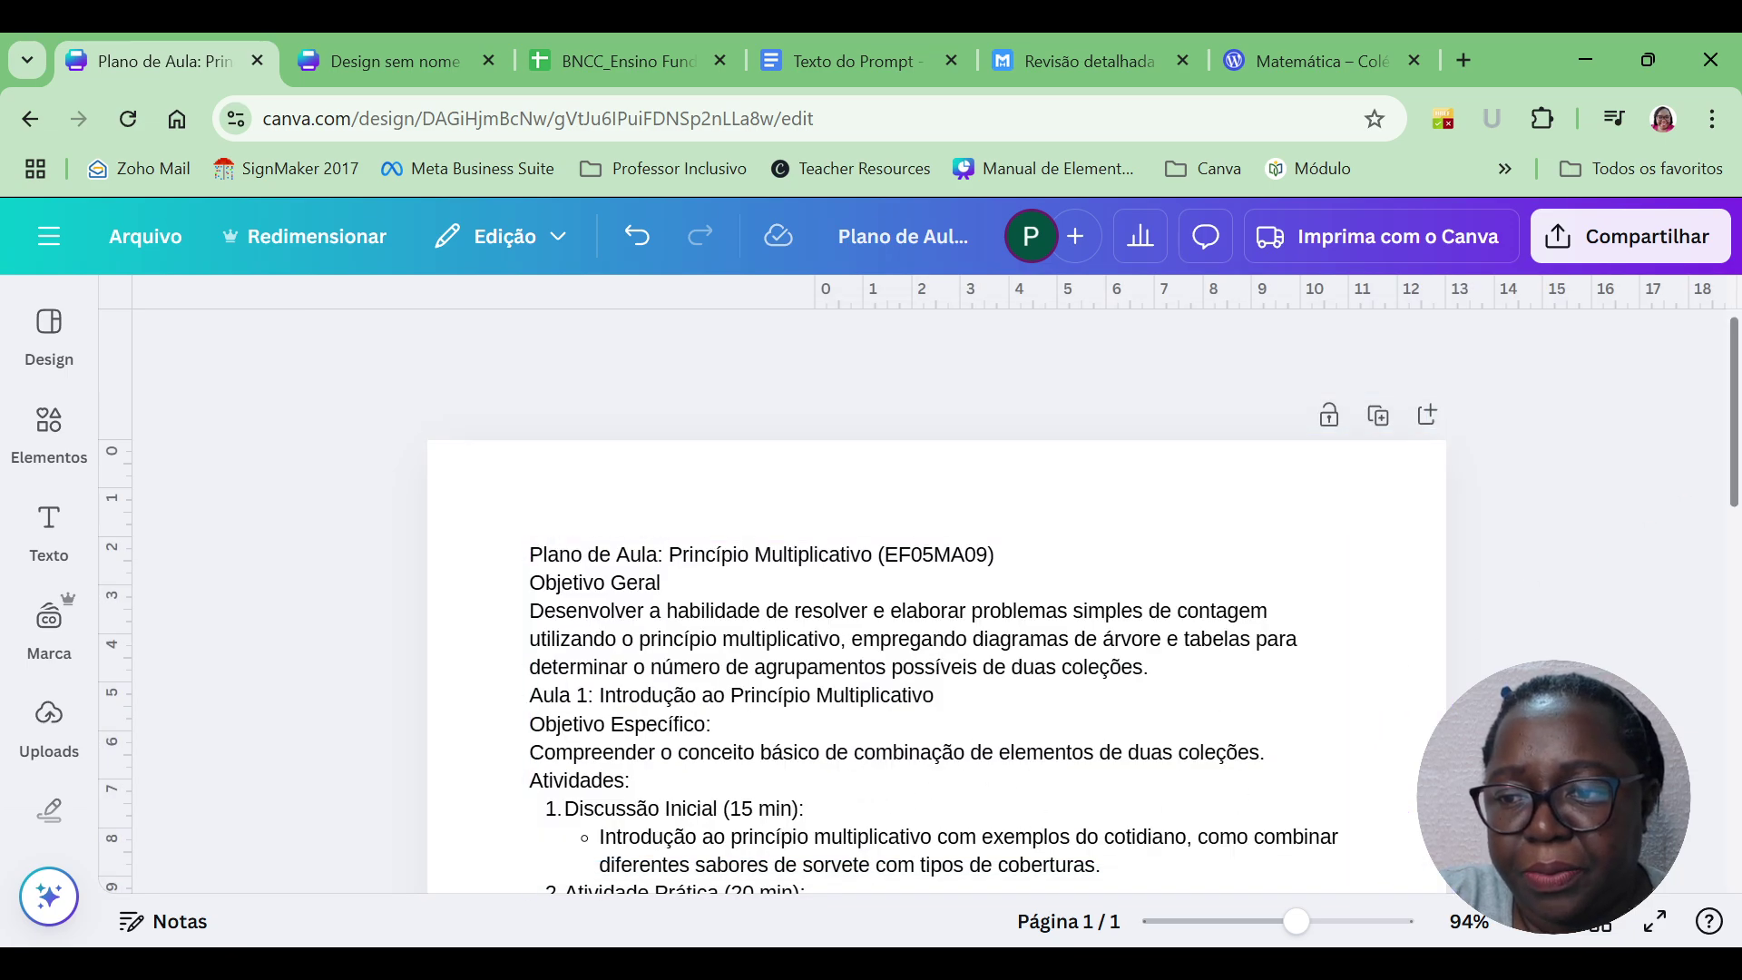
Replace the Discussão Final item of Aula 1 with the copied Tarefa de Casa text and remove the numbering from its introductory sentence.
scroll(1625, 506, down, 5)
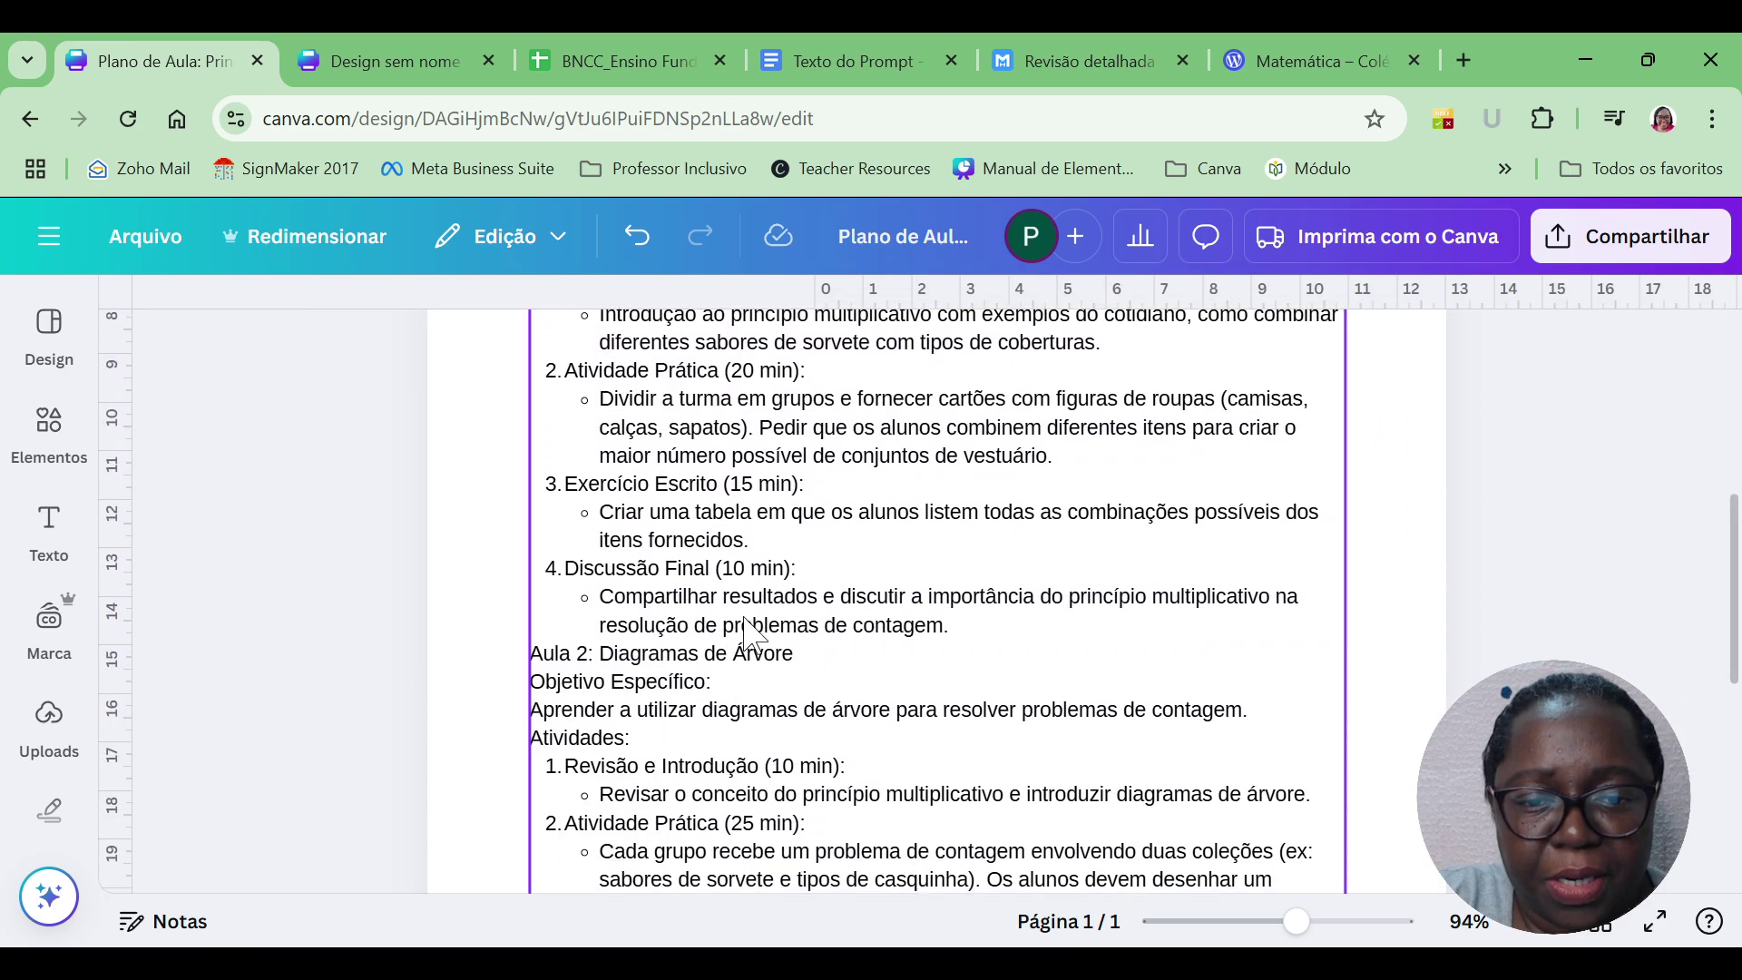
click(757, 635)
click(757, 635)
key(Right)
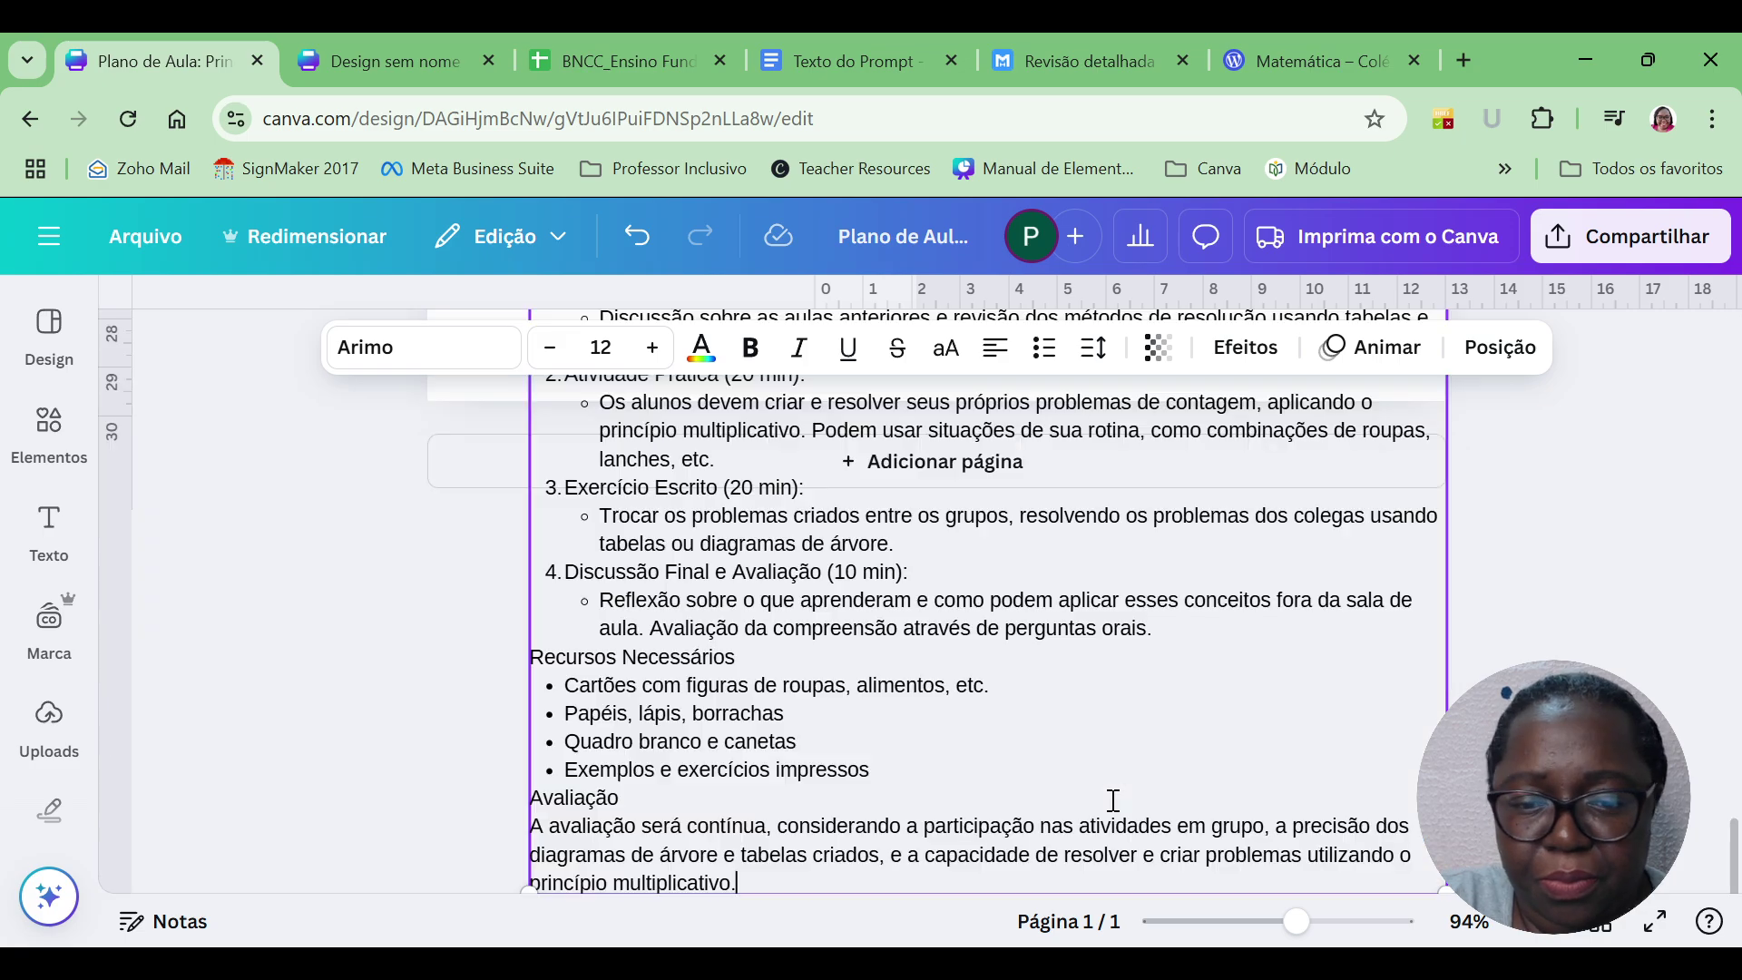
key(Up)
key(Up)
key(Up)
key(Up)
key(Up)
key(Up)
key(Up)
key(Up)
key(Up)
key(Up)
key(Up)
key(Up)
key(Up)
key(Up)
key(Up)
key(Up)
key(Up)
key(Up)
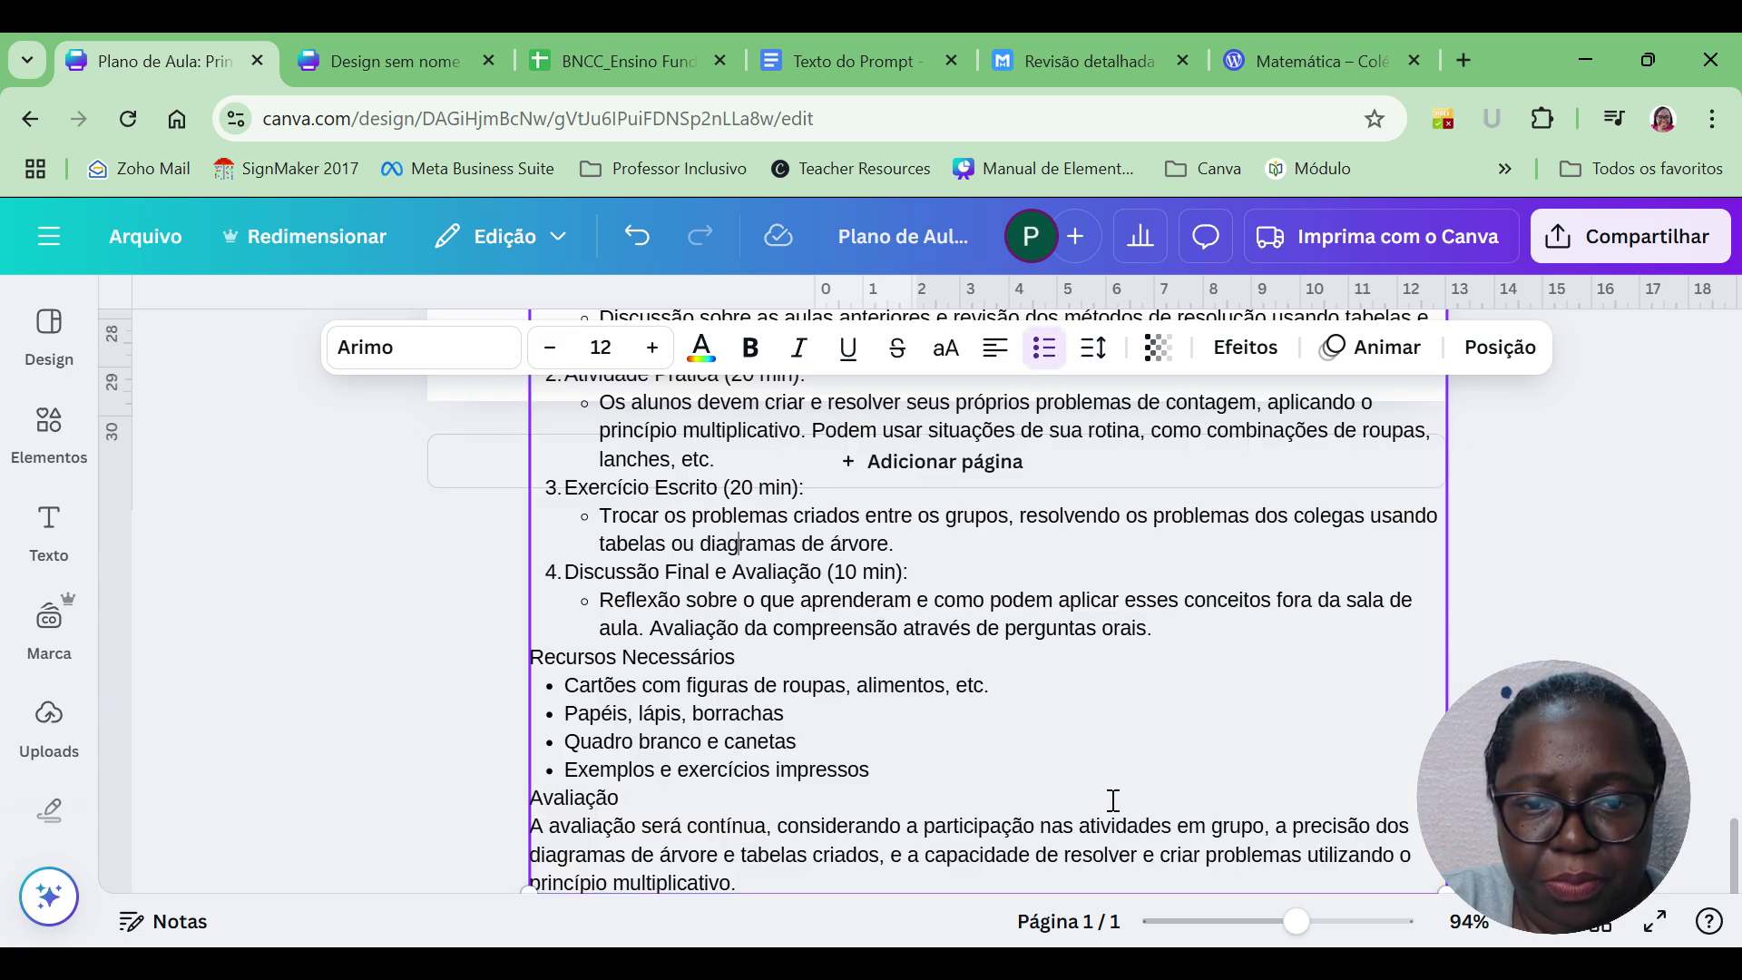
key(Up)
key(Up)
key(Up)
key(Up)
key(Up)
key(Up)
key(Up)
key(Up)
key(Up)
key(Up)
key(Up)
key(Up)
key(Up)
key(Up)
key(Up)
key(Up)
key(Up)
key(Up)
key(Up)
key(Up)
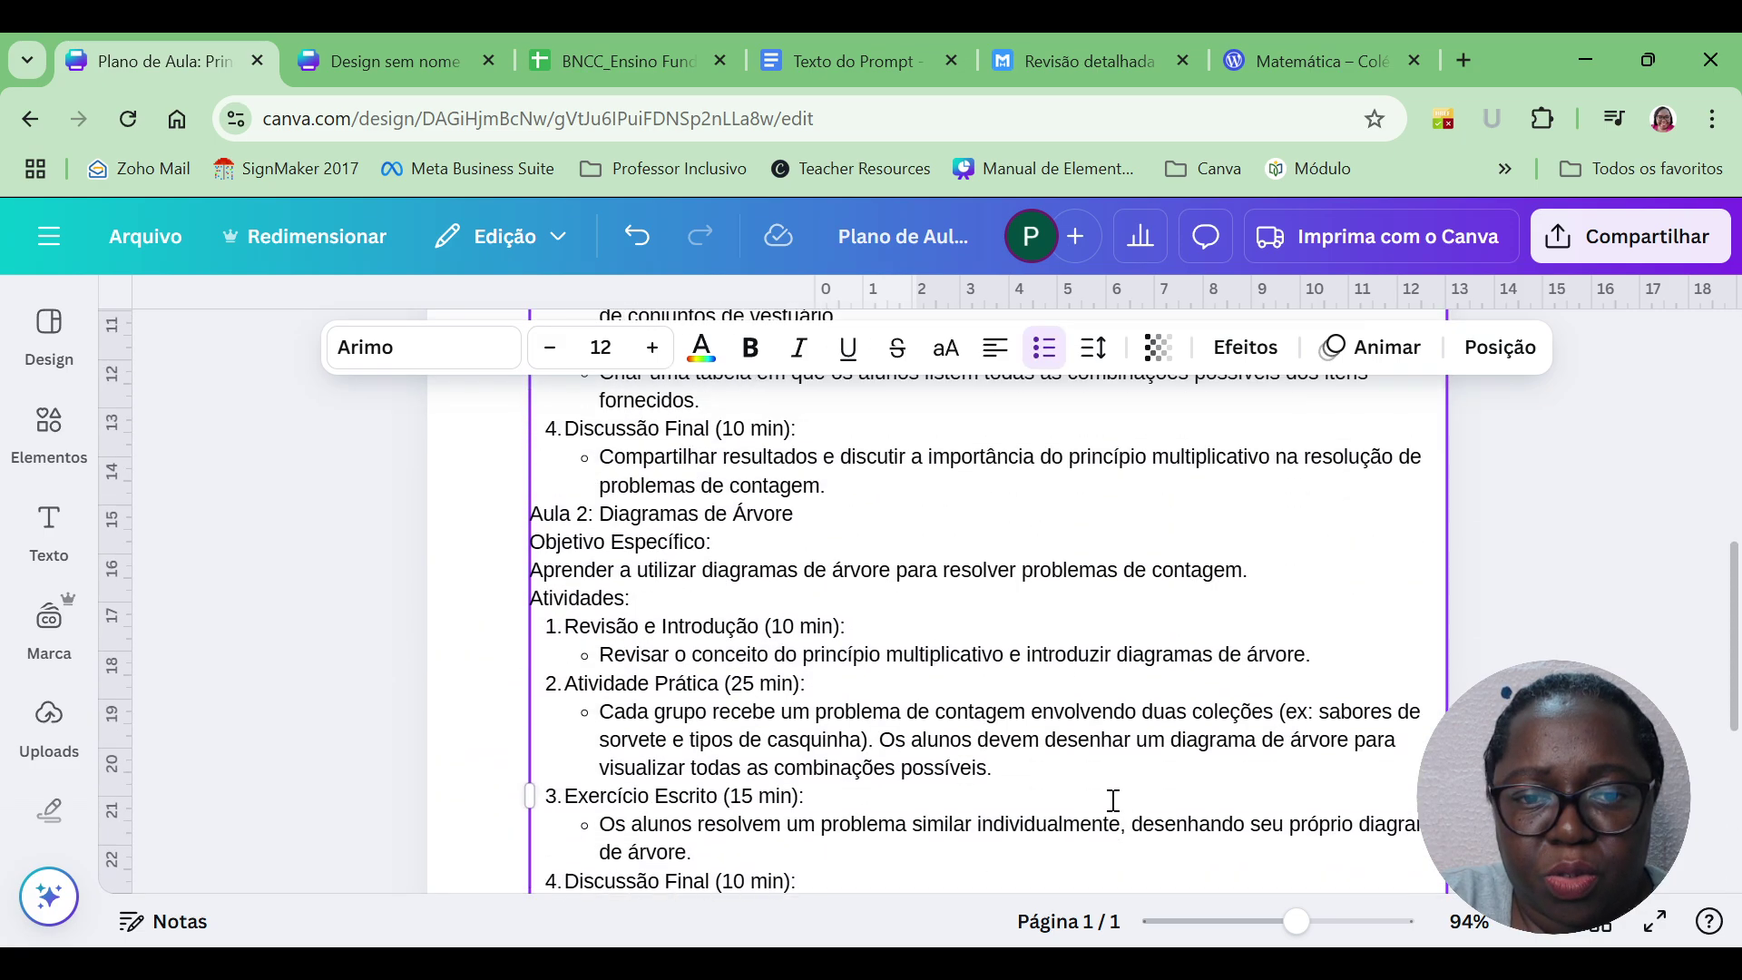
key(Up)
key(Up)
key(Up)
key(Up)
key(Up)
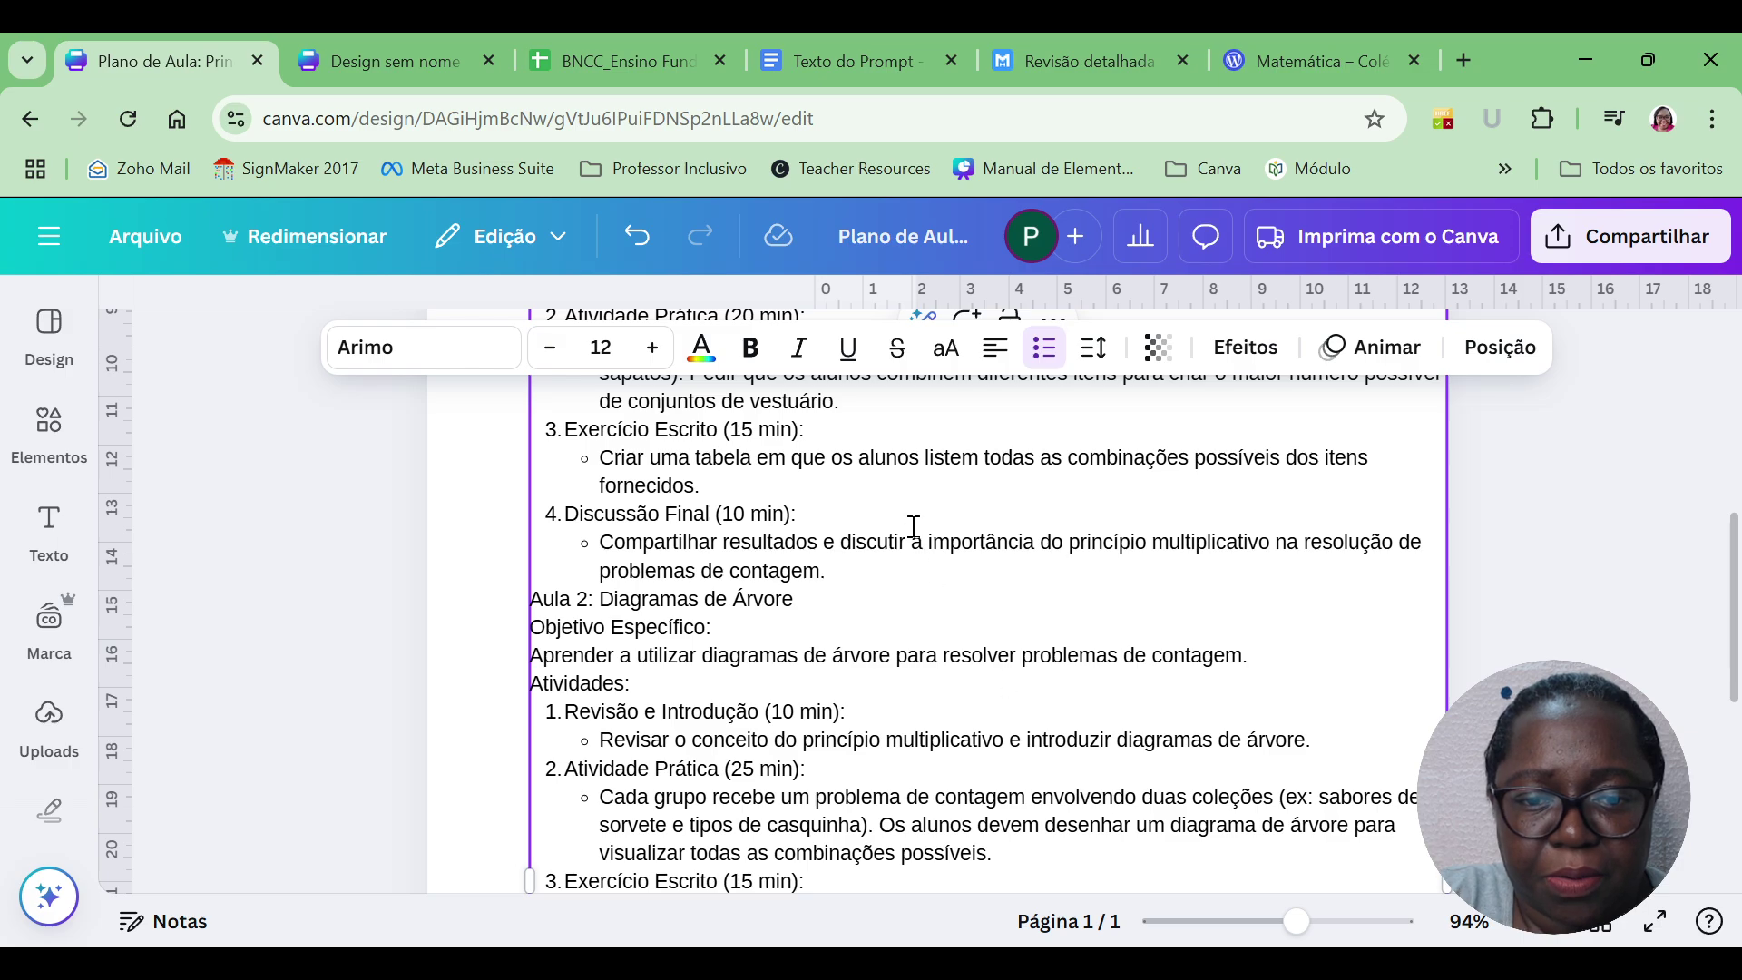
drag(824, 573, 567, 508)
key(ctrl+v)
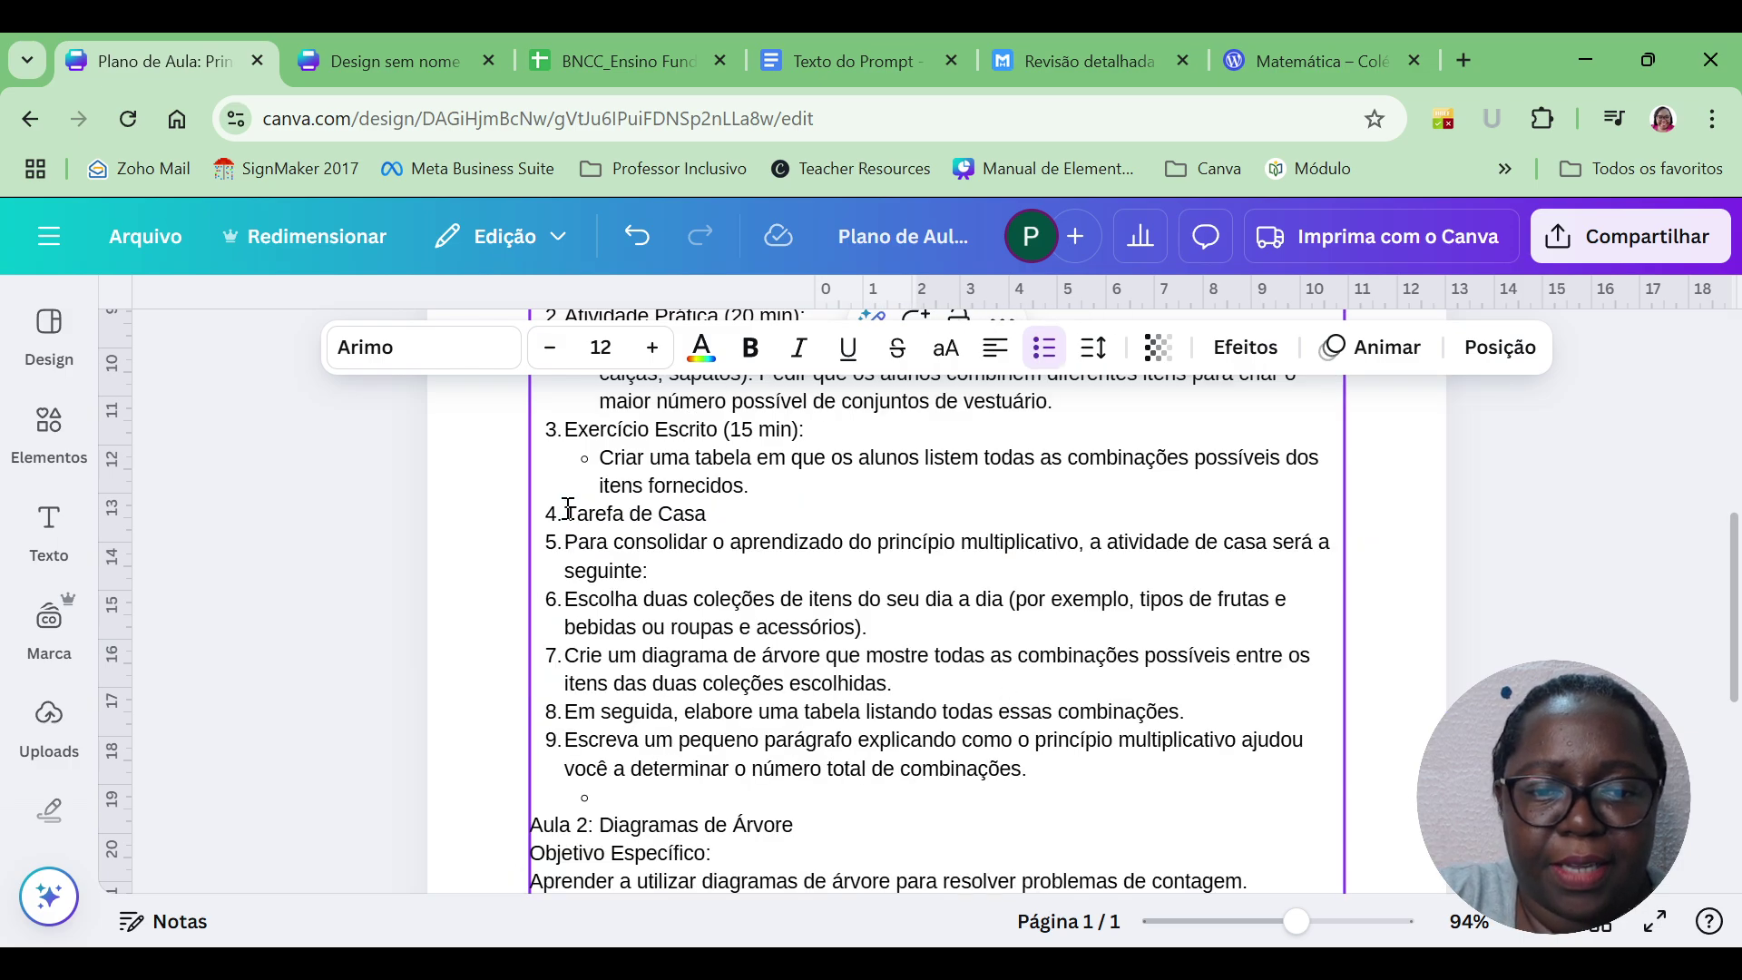
click(566, 543)
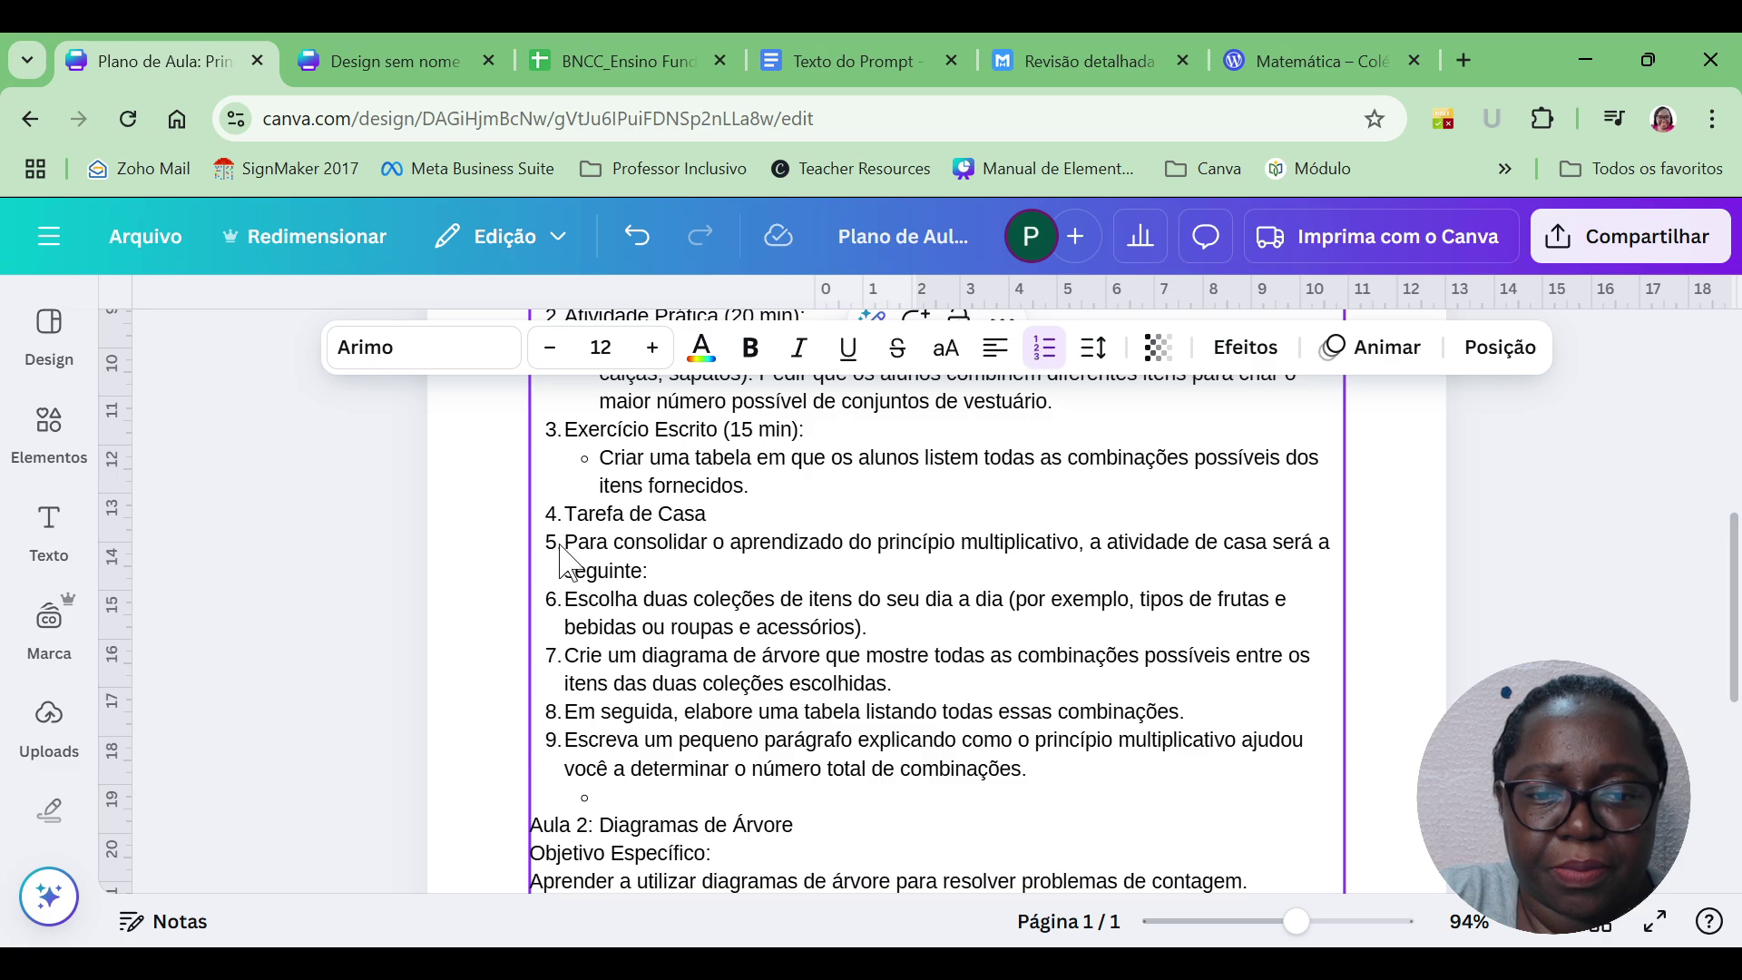
key(BackSpace)
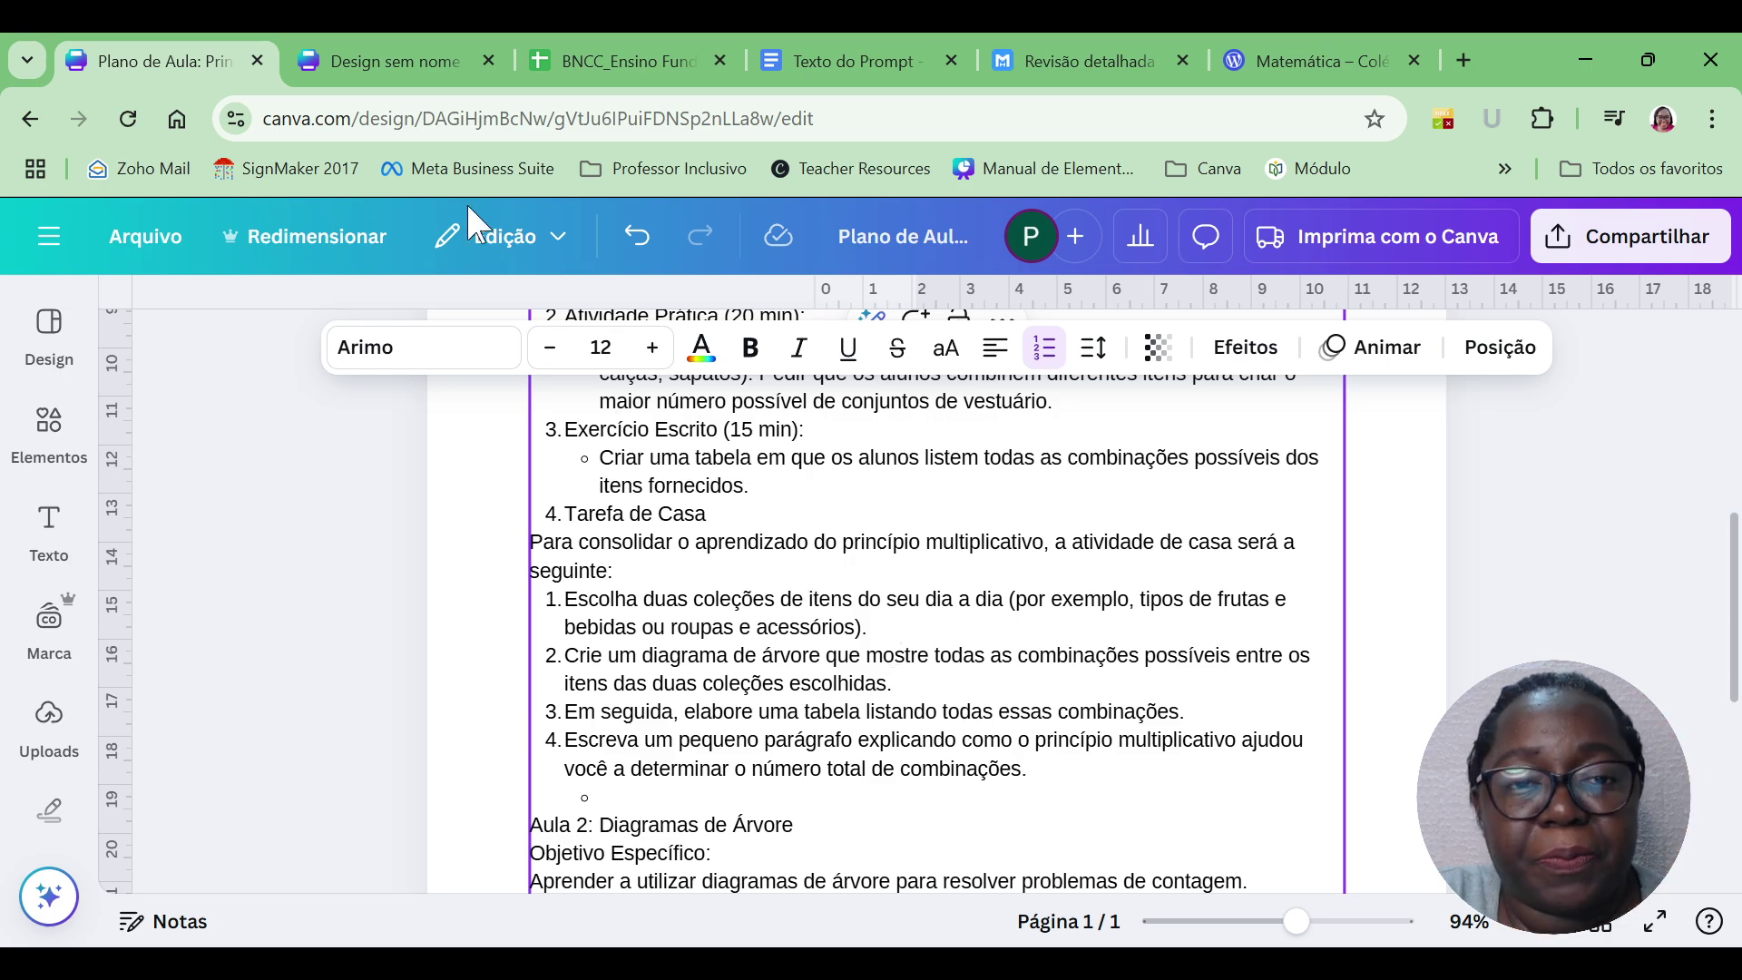
Copy the entire lesson plan text and switch to the blank landscape A4 design.
drag(1042, 776, 526, 549)
key(ctrl+c)
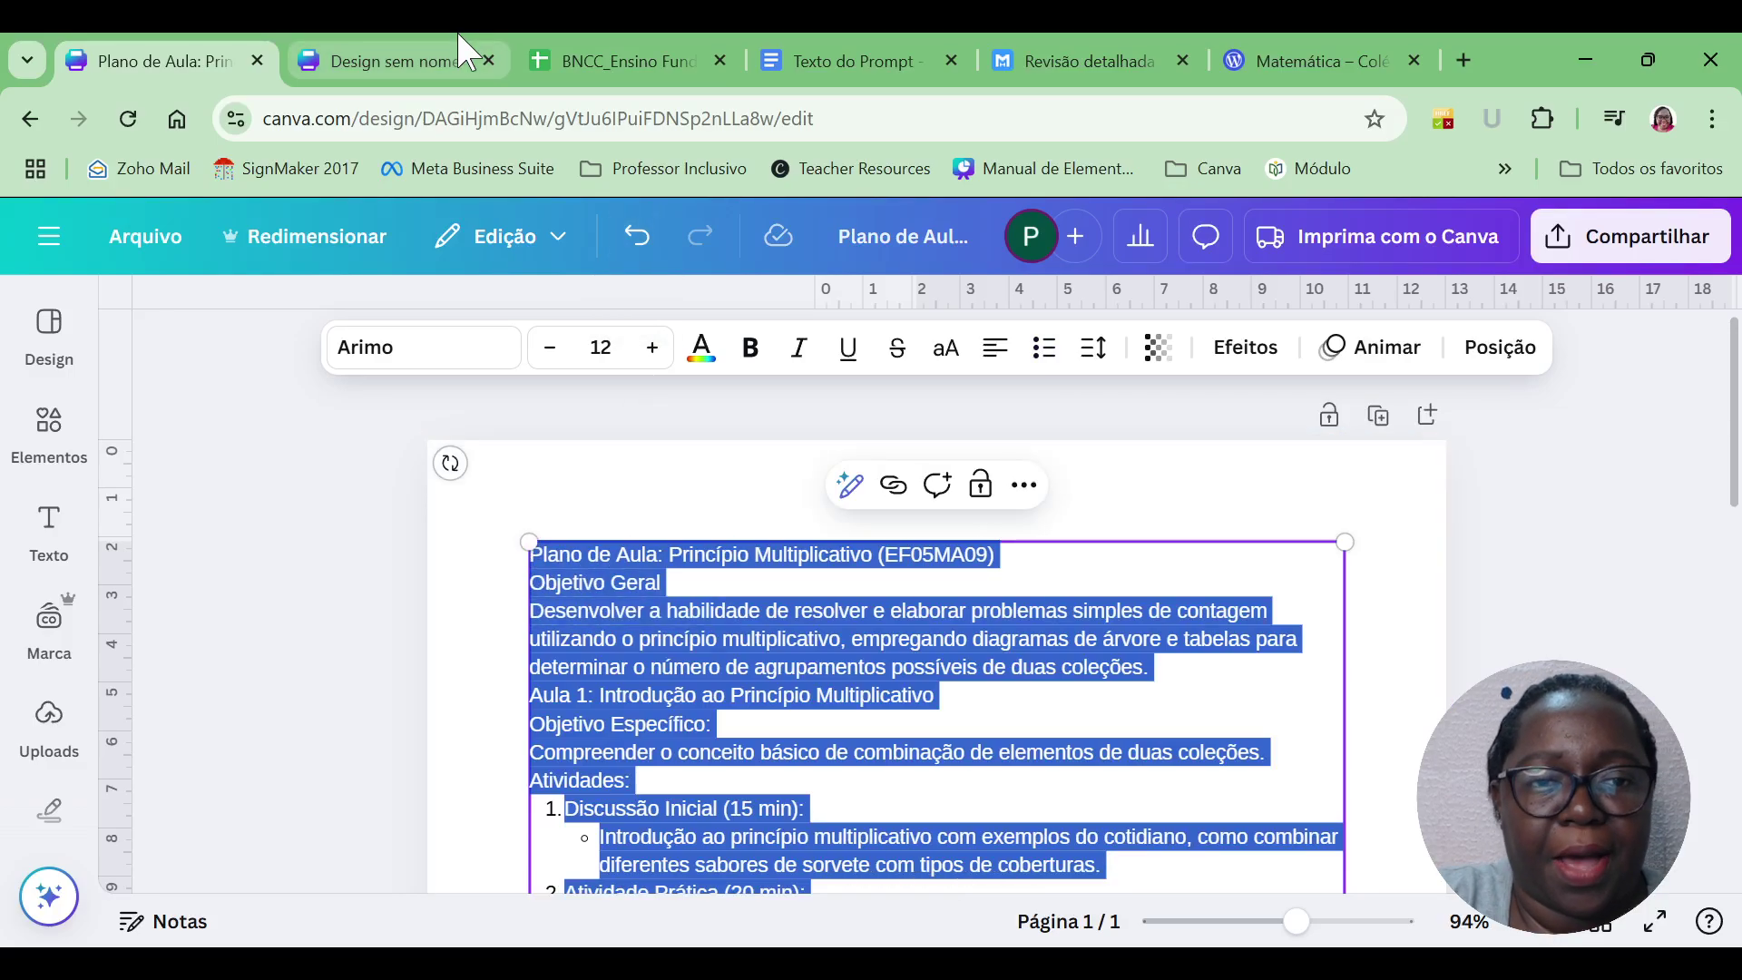
click(454, 56)
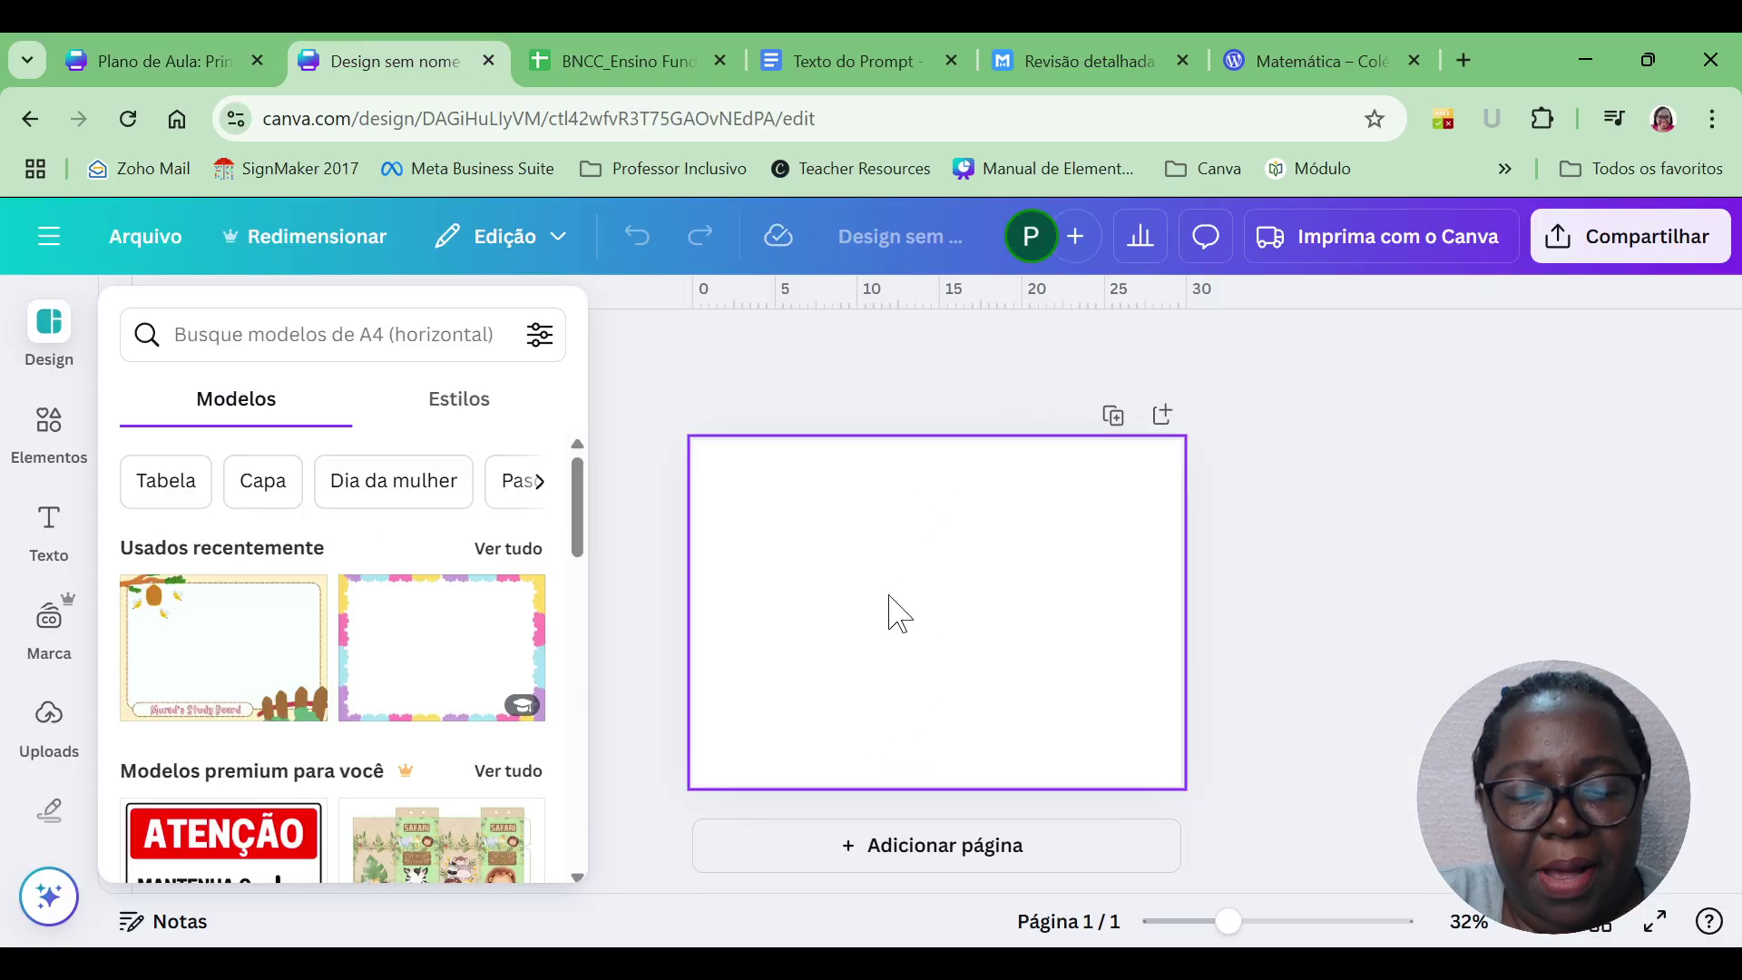
Set the blank page's background to the yellow from the Atitude palette's main colours.
click(871, 609)
click(911, 348)
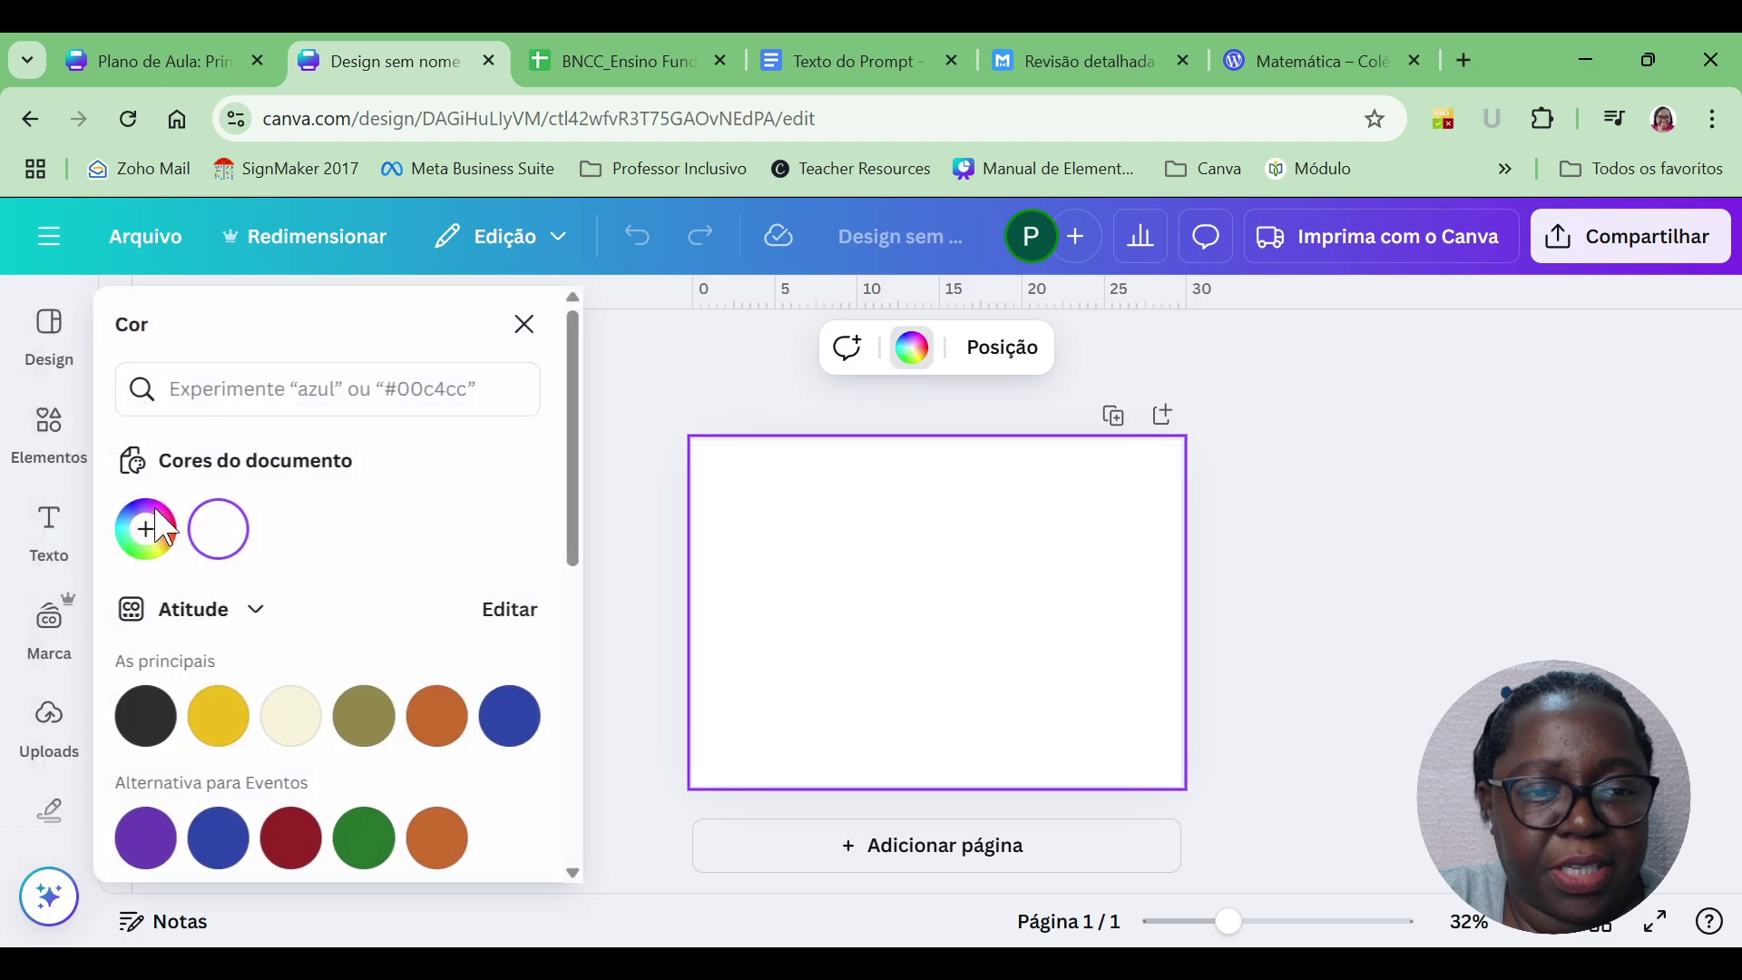
click(223, 716)
Find Quadrado among the elements, add the rounded square to the yellow page and fill it with white.
click(46, 419)
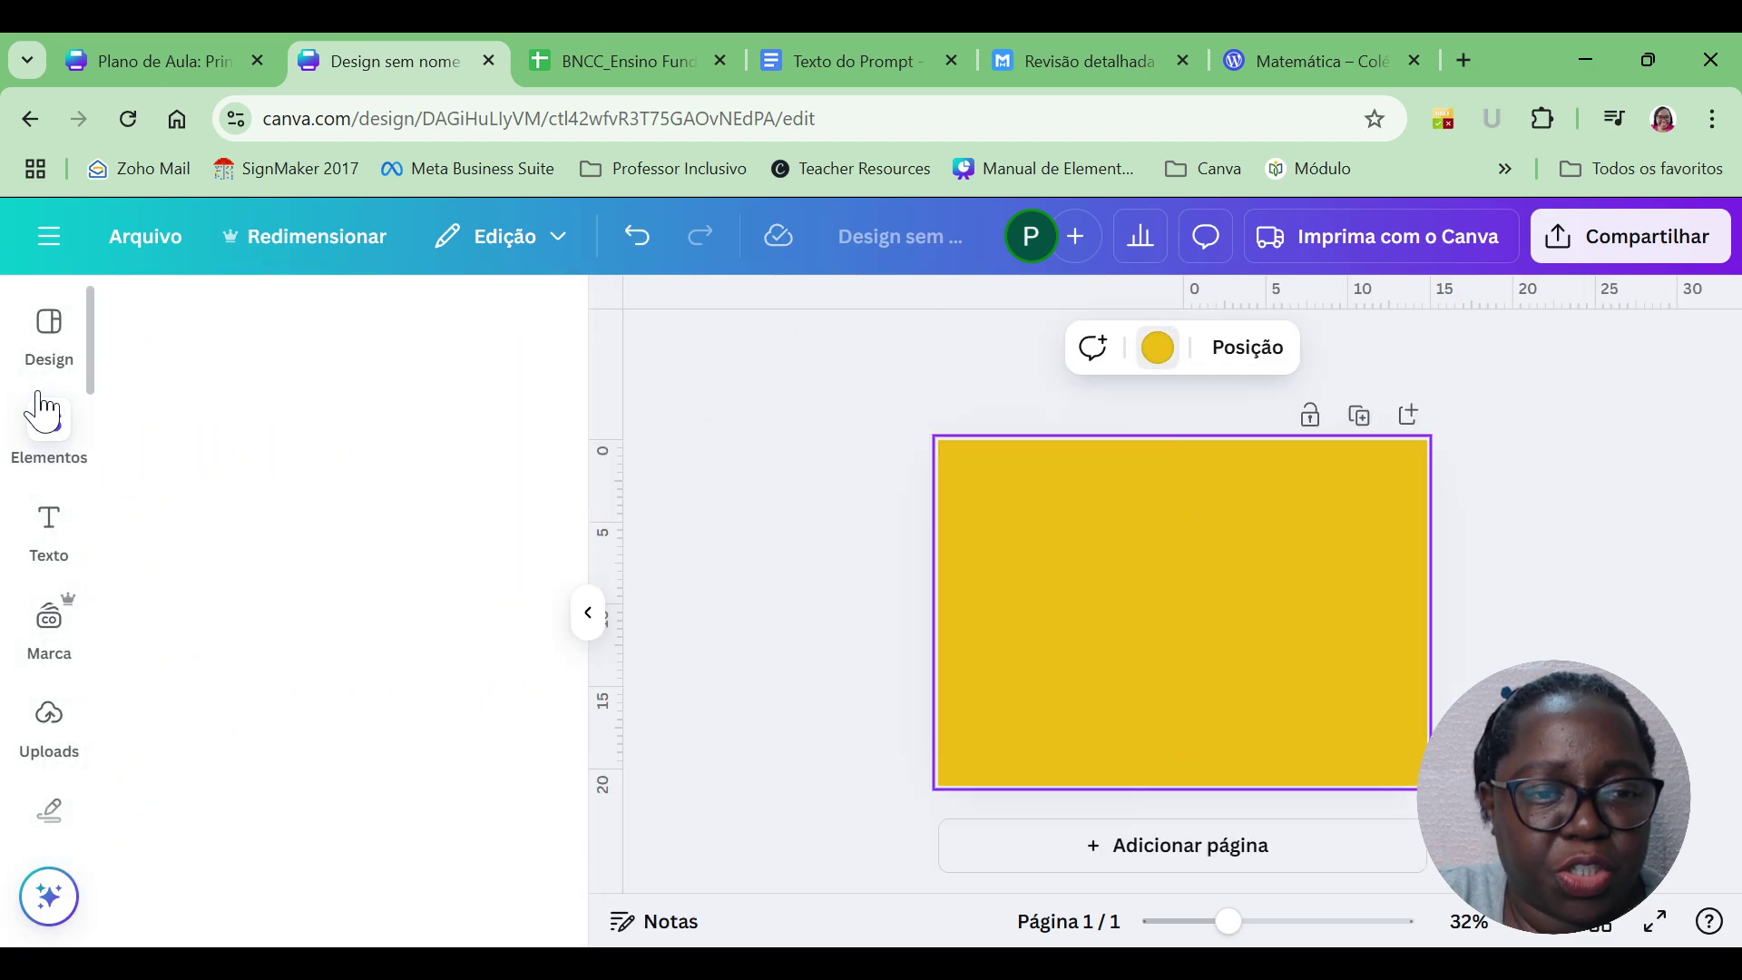
click(285, 400)
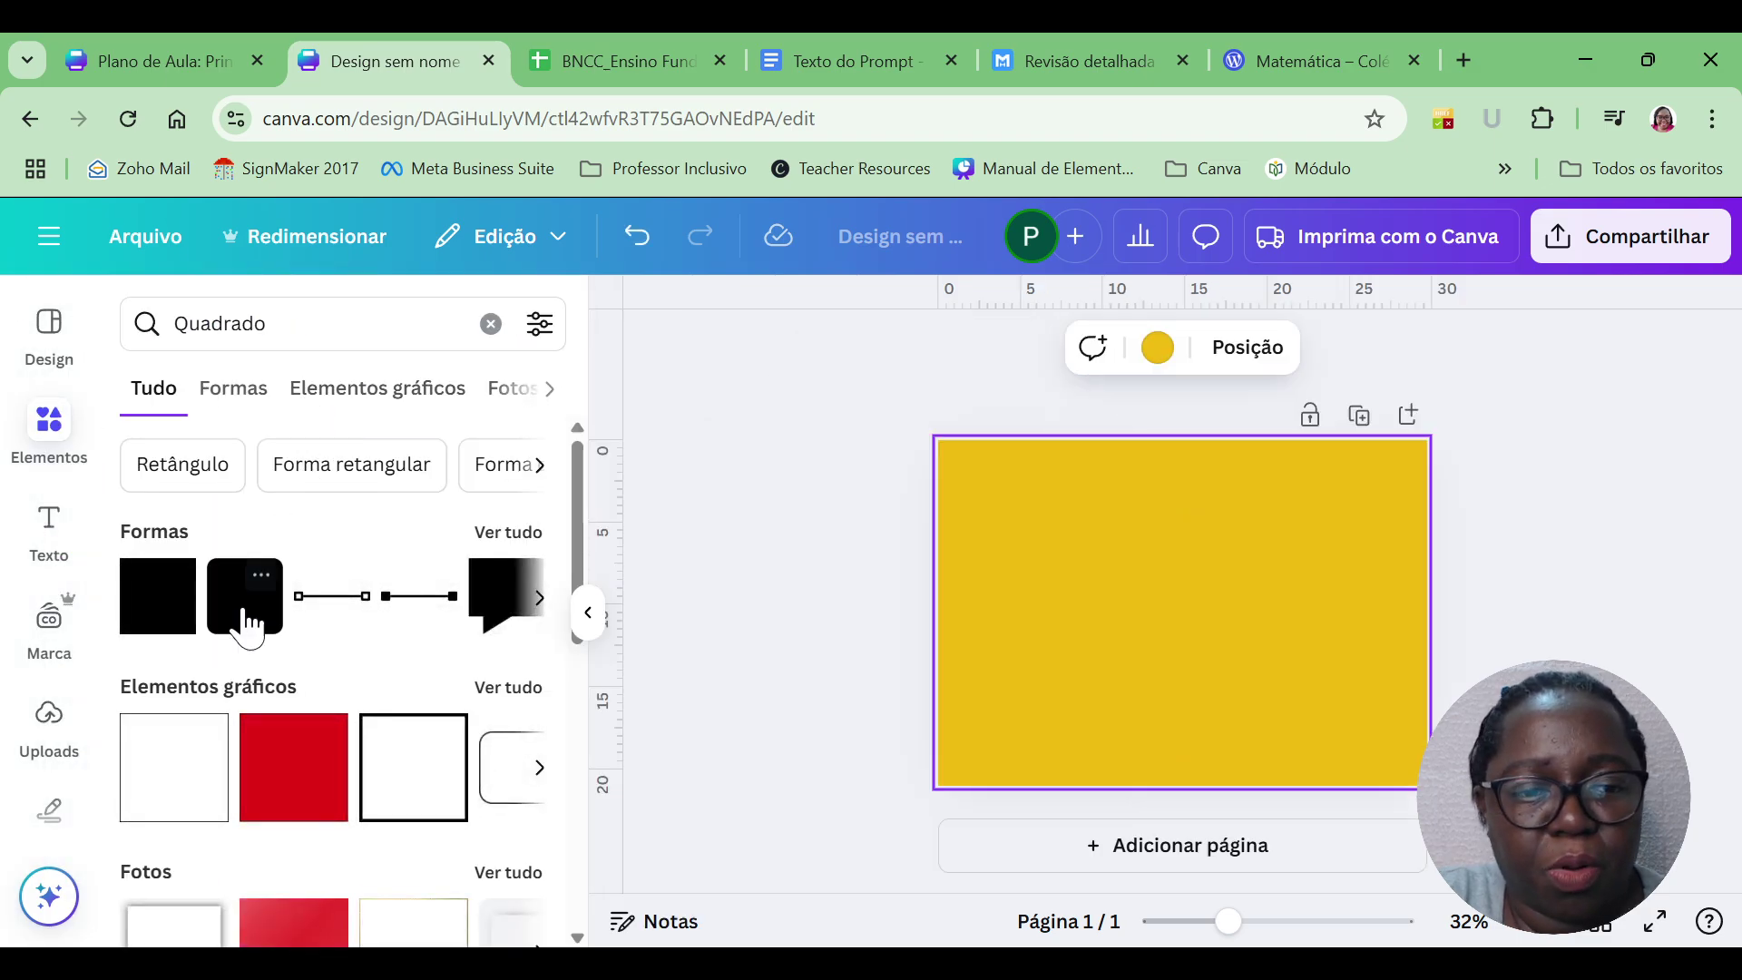
click(249, 590)
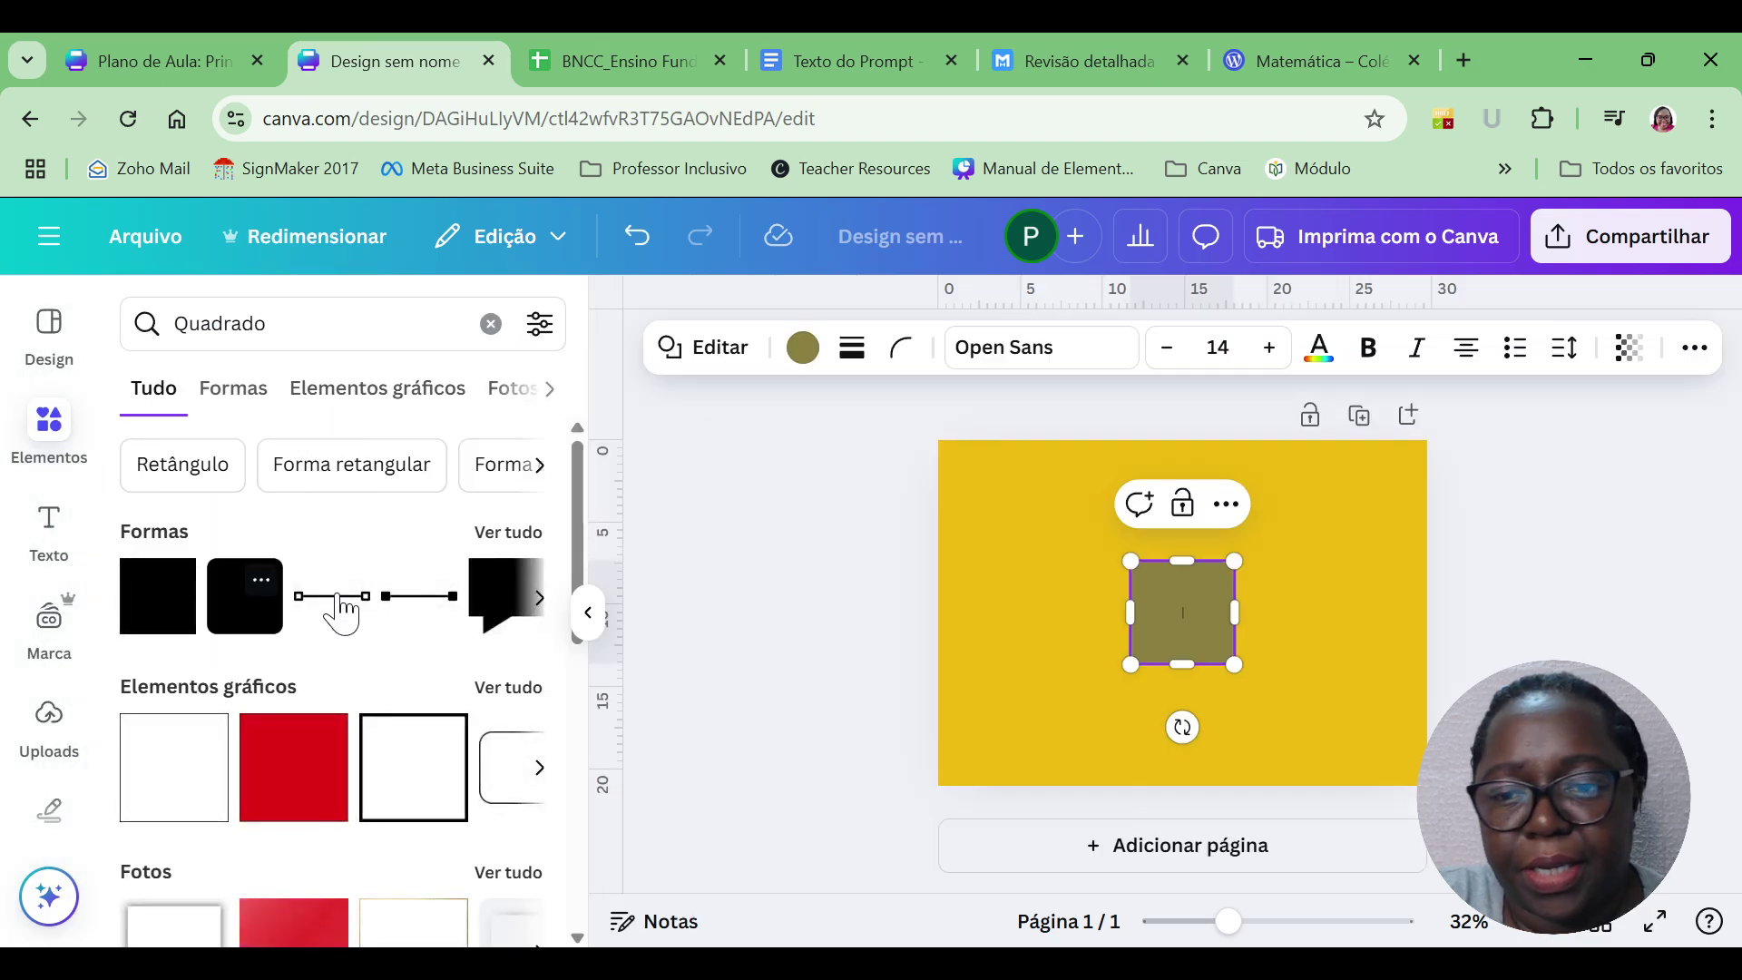
click(803, 348)
drag(579, 558, 567, 752)
click(514, 575)
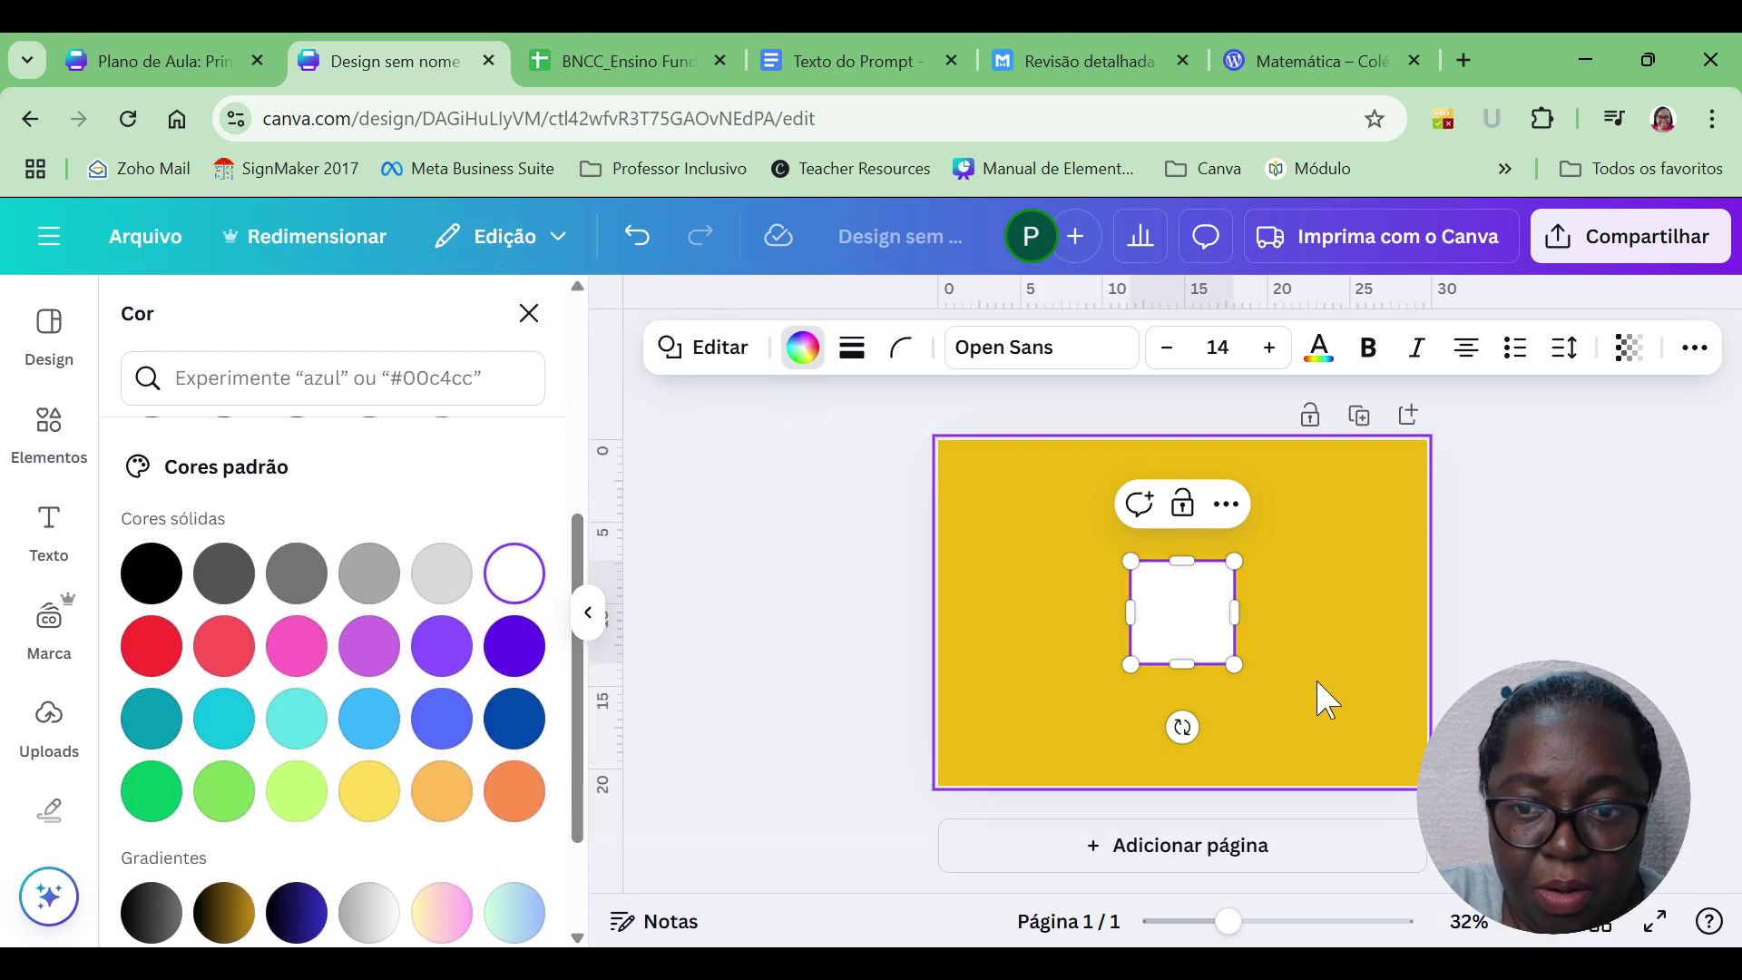
Enlarge the white square to cover almost the whole page and centre it, leaving an even, thin yellow border.
drag(1213, 636, 1409, 772)
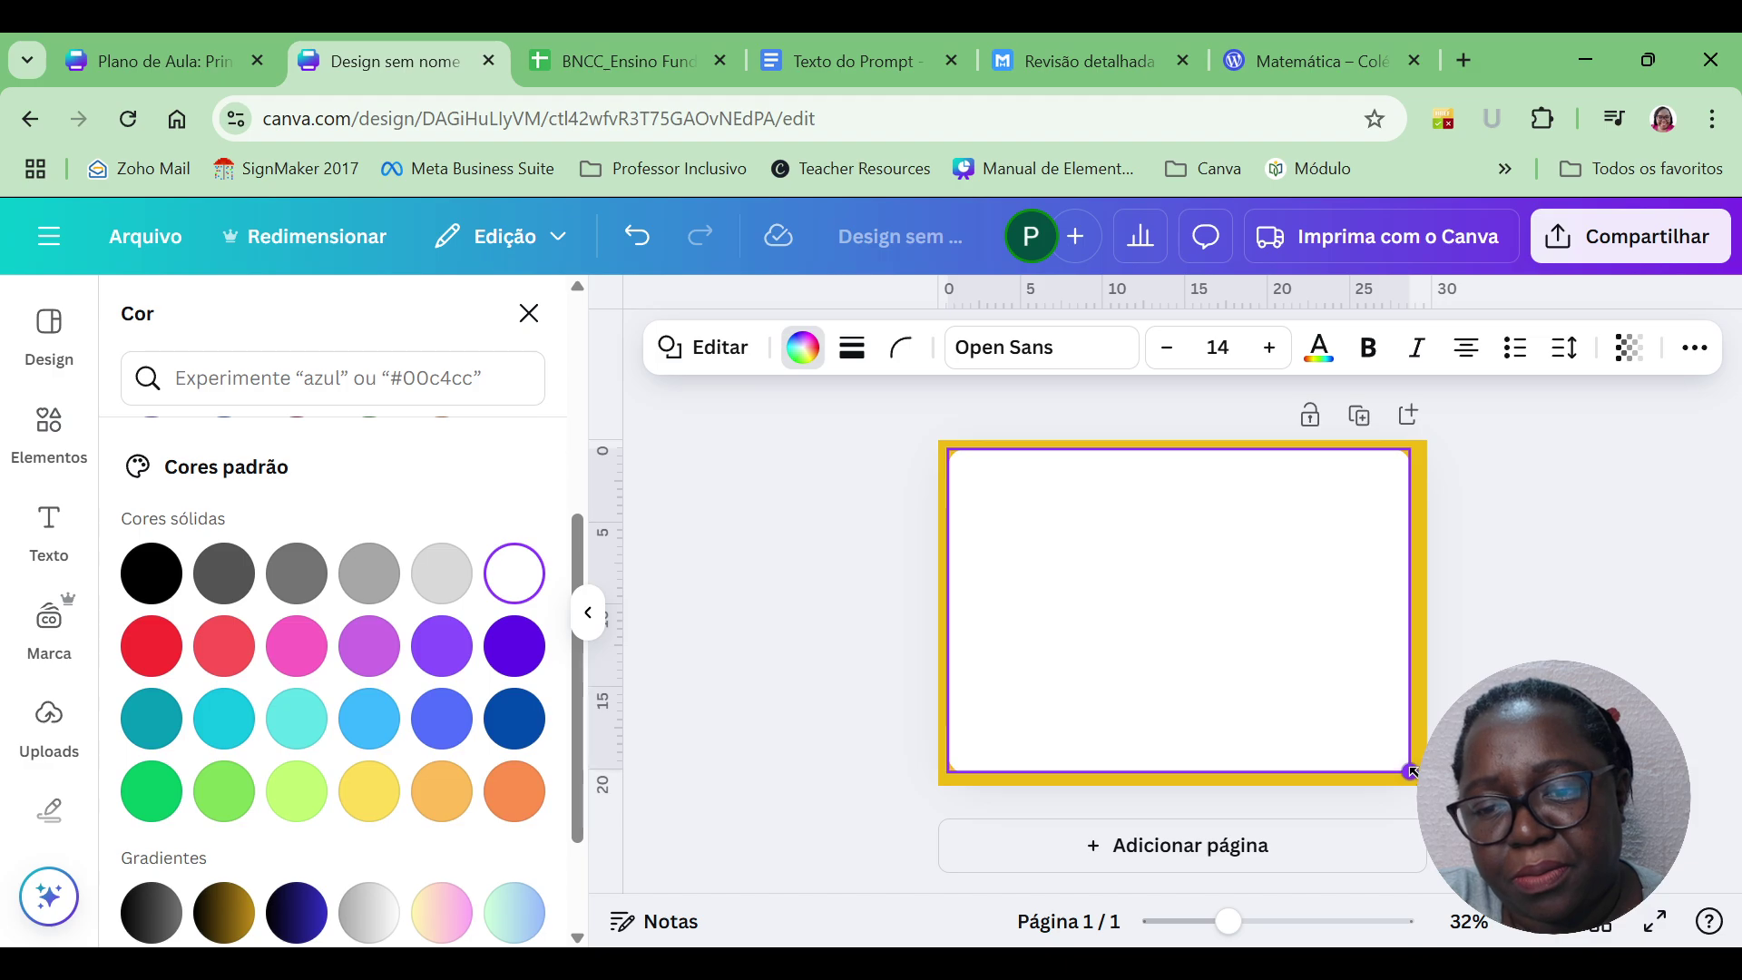
click(1213, 649)
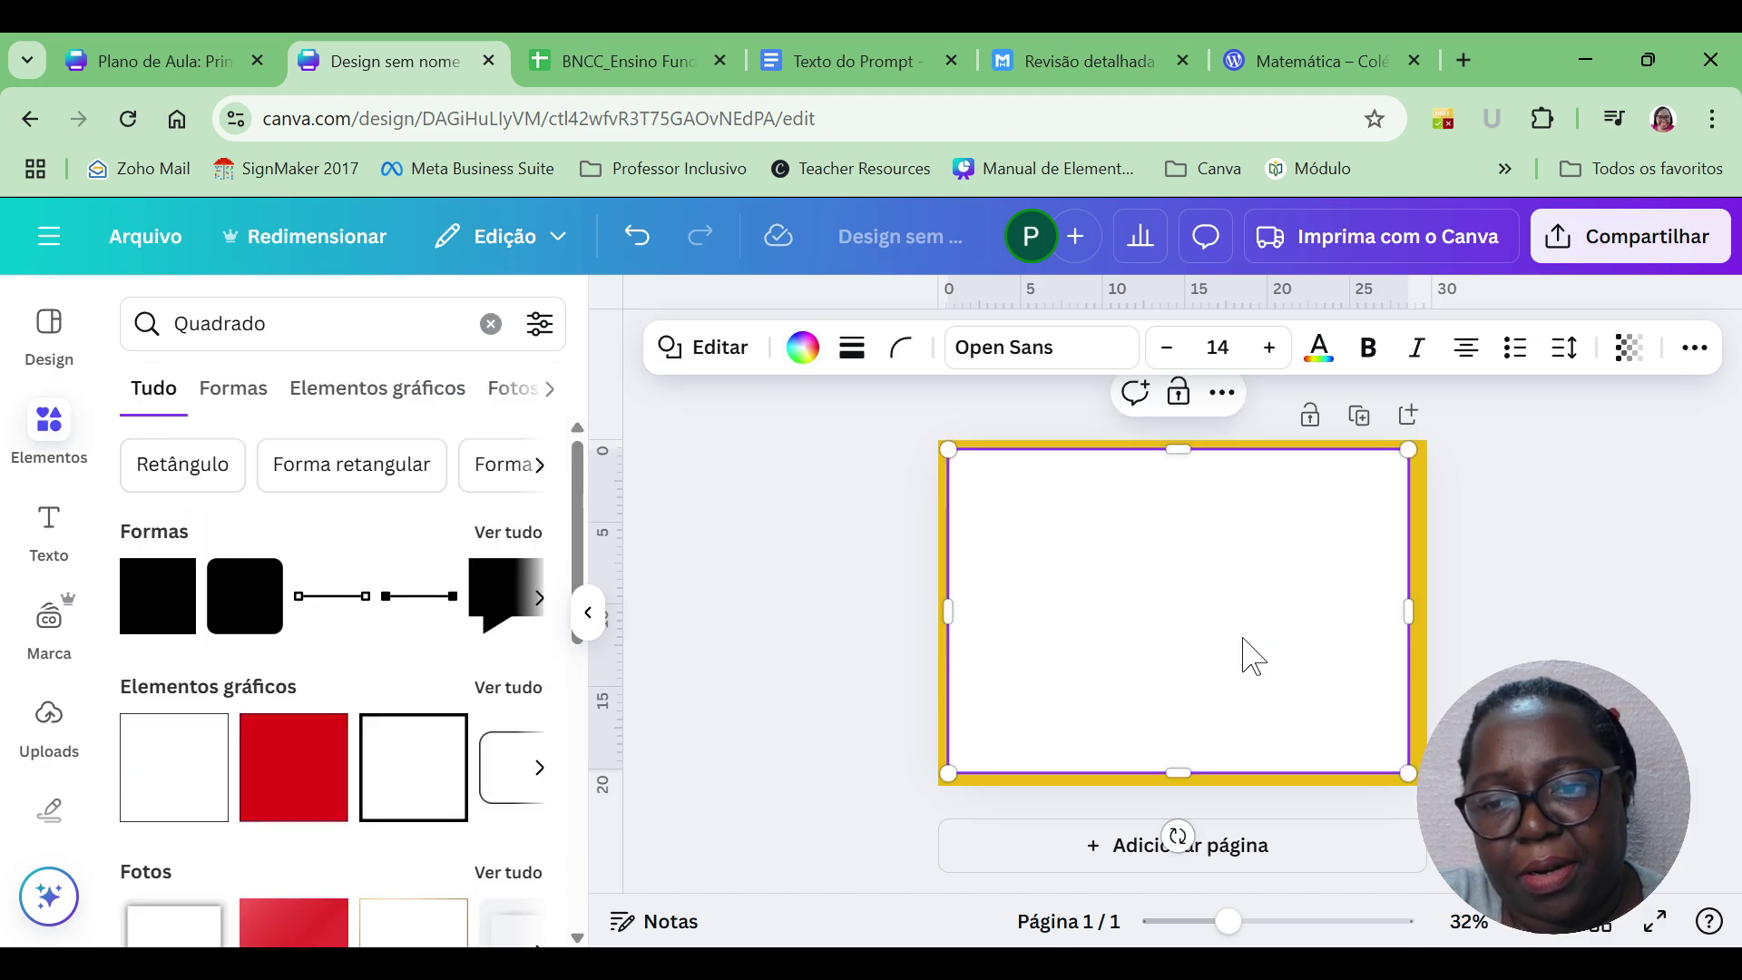
click(1236, 658)
drag(1235, 657, 1243, 661)
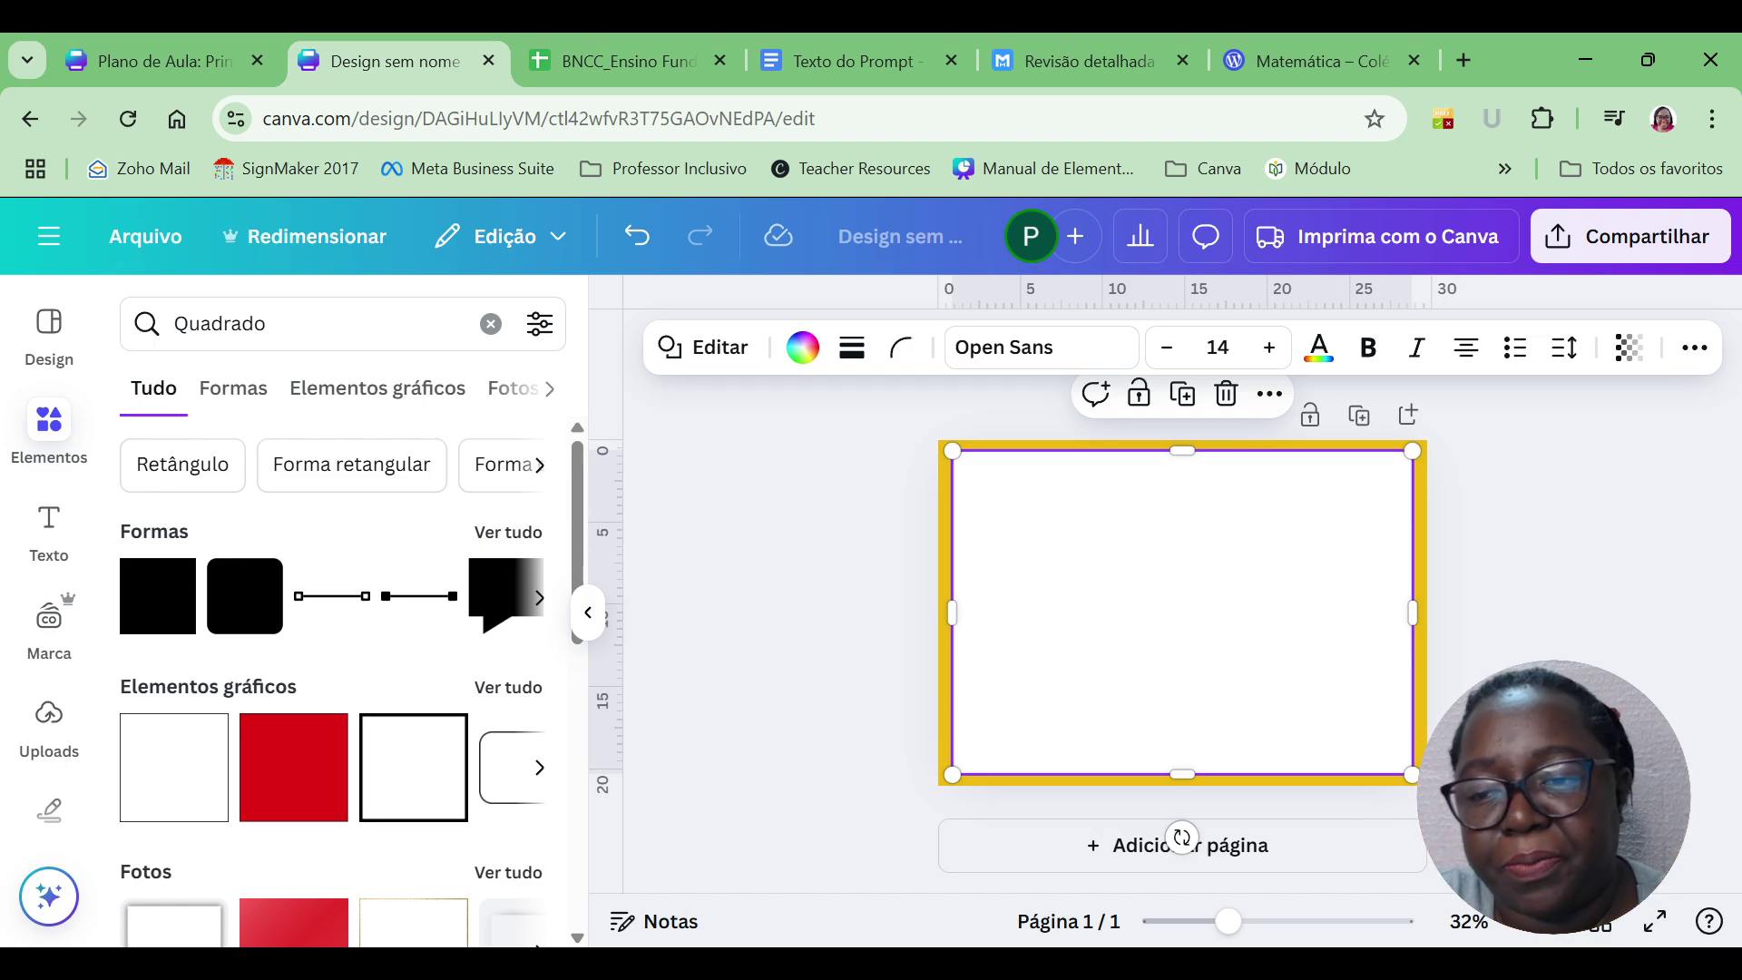
click(1454, 641)
click(1361, 636)
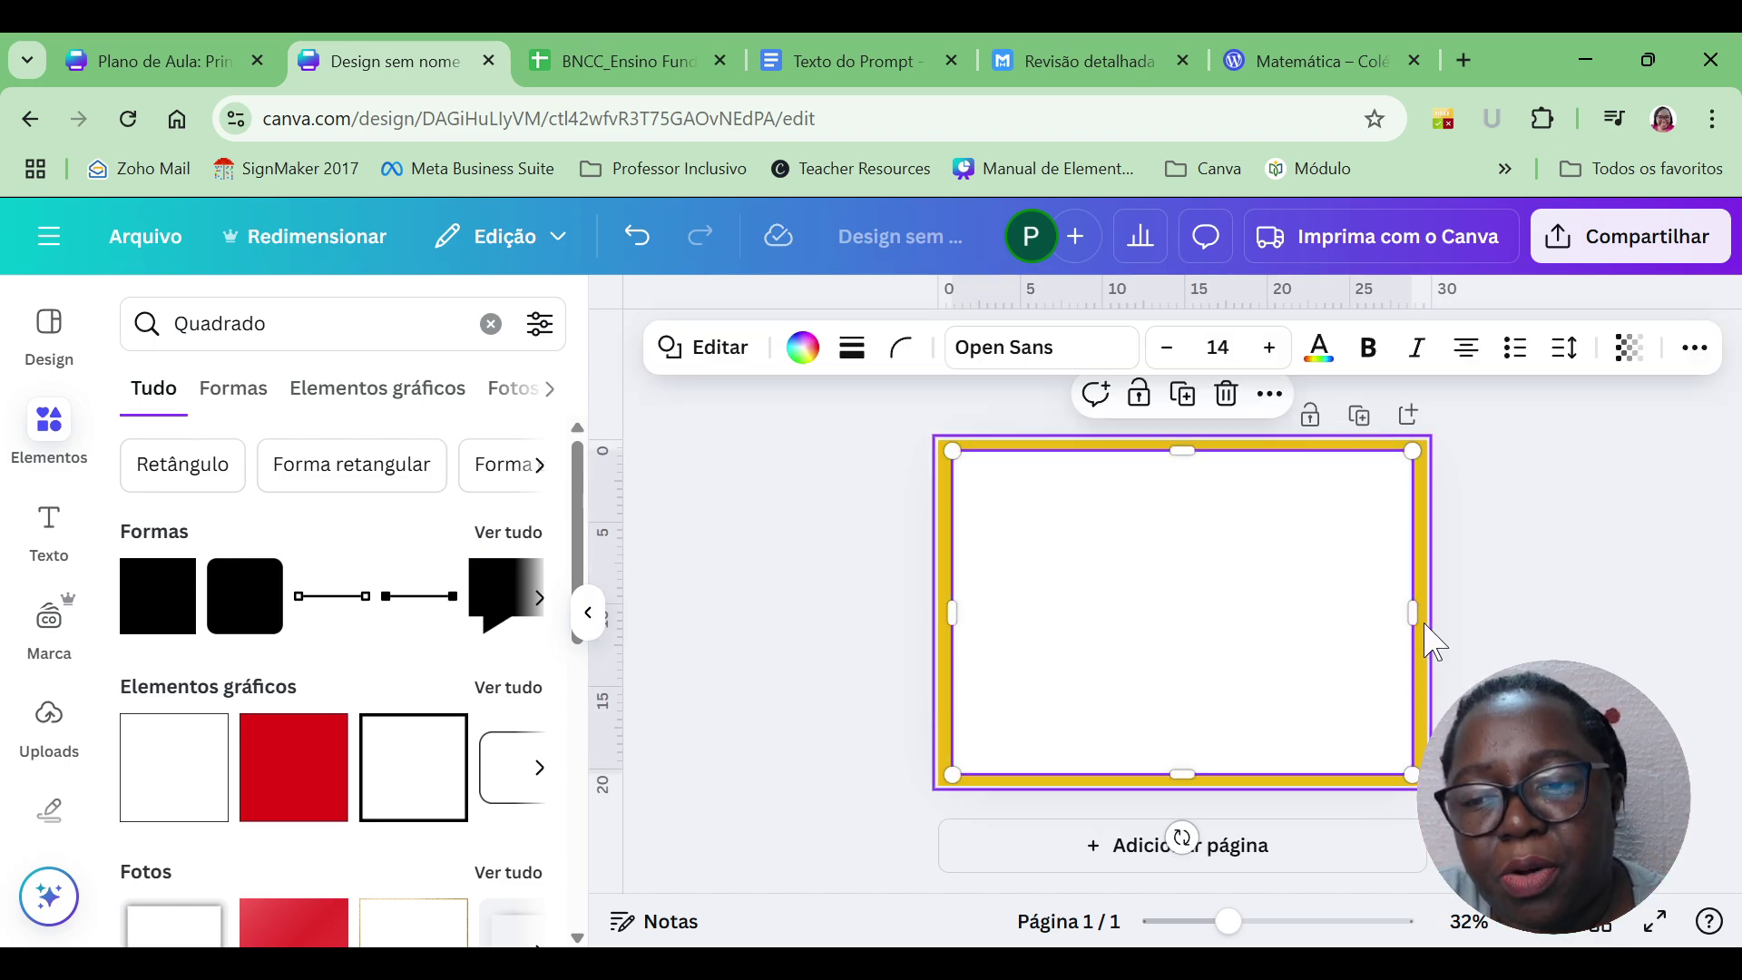
Widen the white rounded square slightly and recentre it on the page so the yellow border is even on all sides.
mouse_move(1419, 625)
mouse_down()
mouse_move(1408, 611)
mouse_move(1424, 612)
mouse_up()
click(1463, 661)
click(1249, 629)
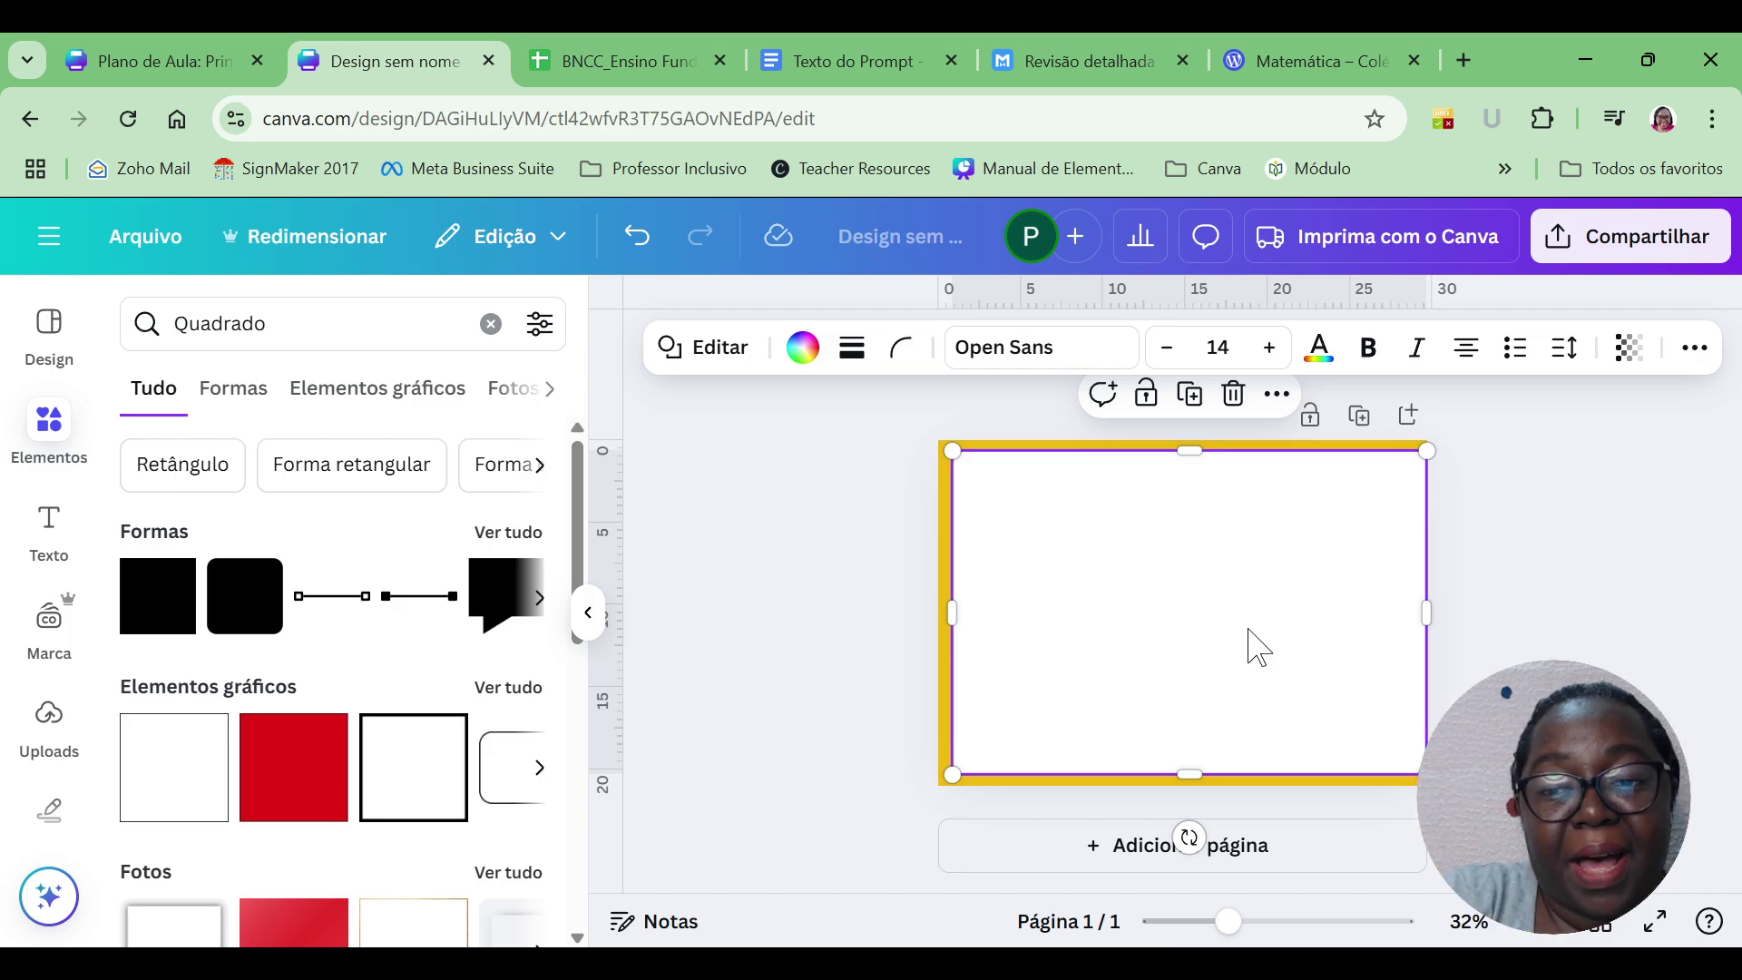
drag(1248, 630, 1239, 631)
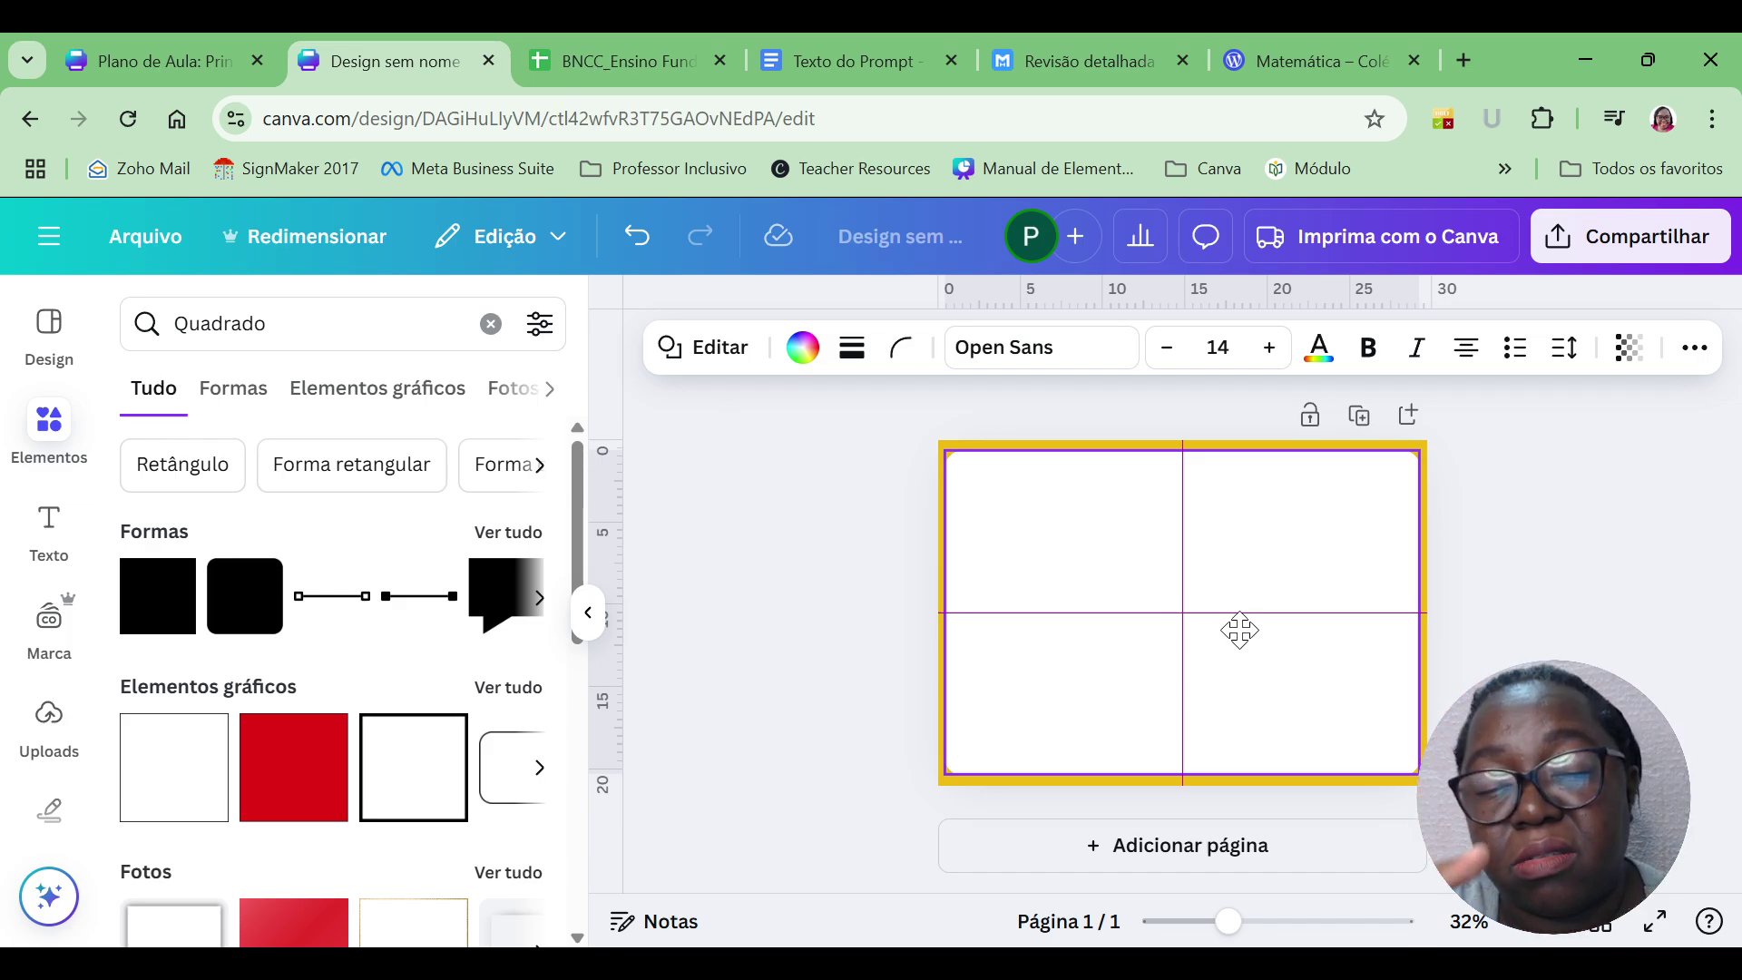
click(1522, 635)
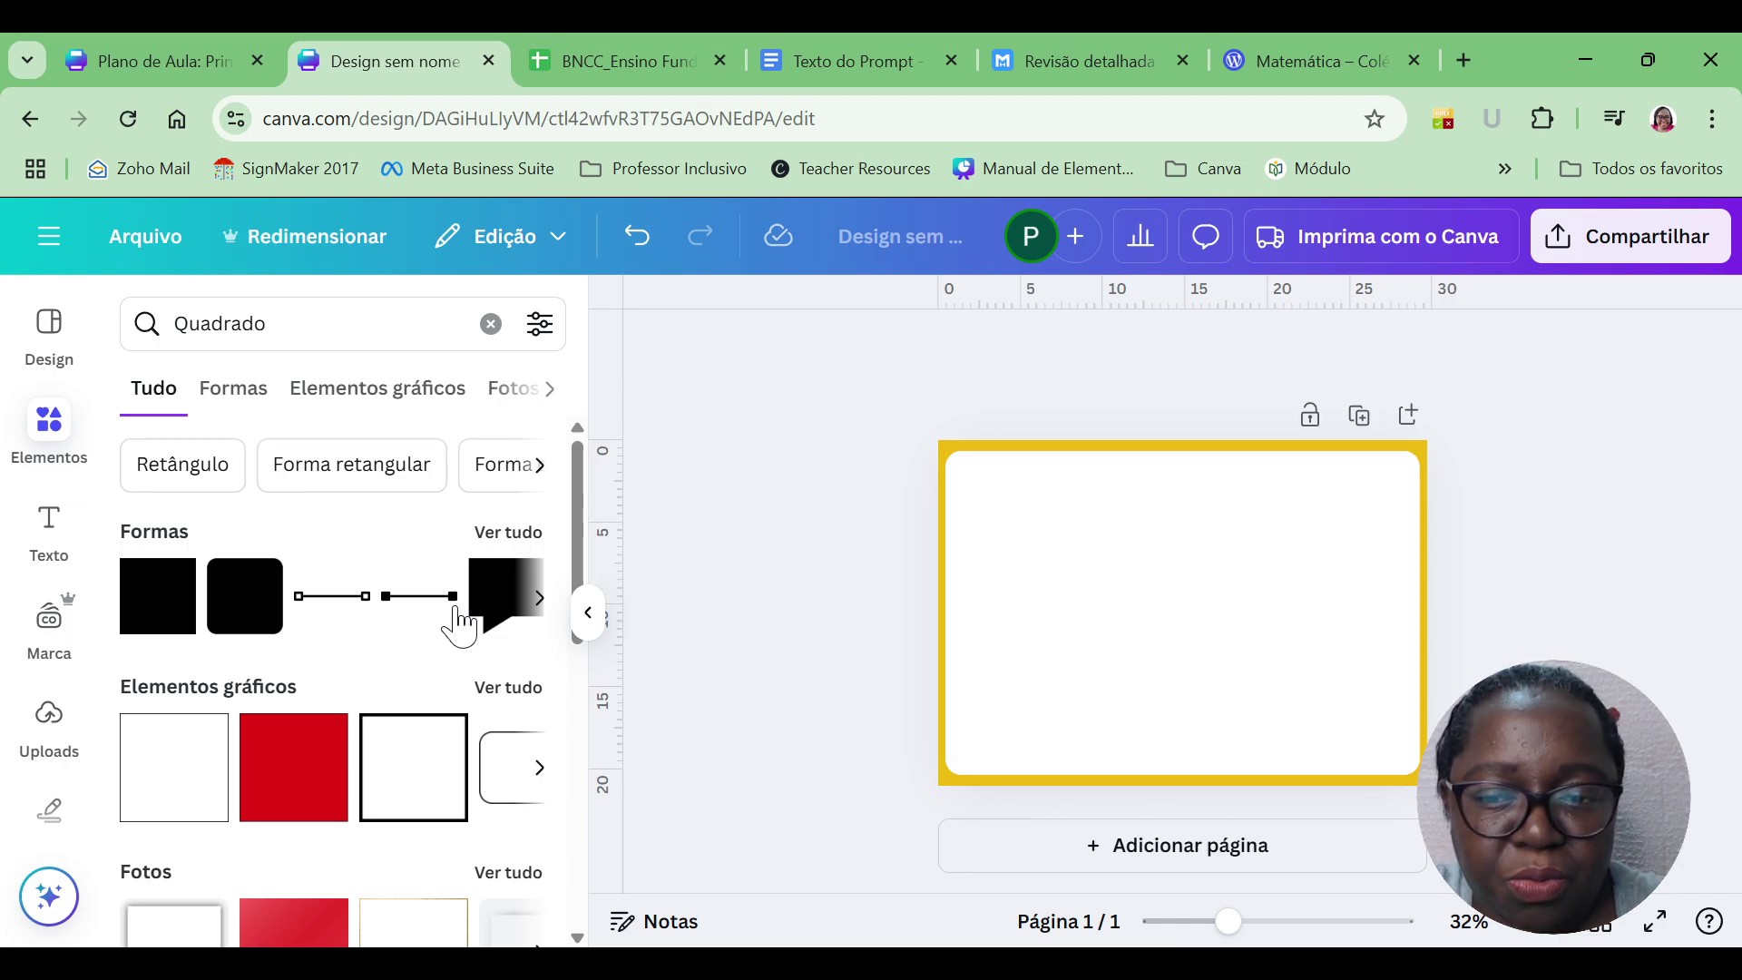
Paste the copied lesson plan text onto the page and align it left.
key(ctrl+v)
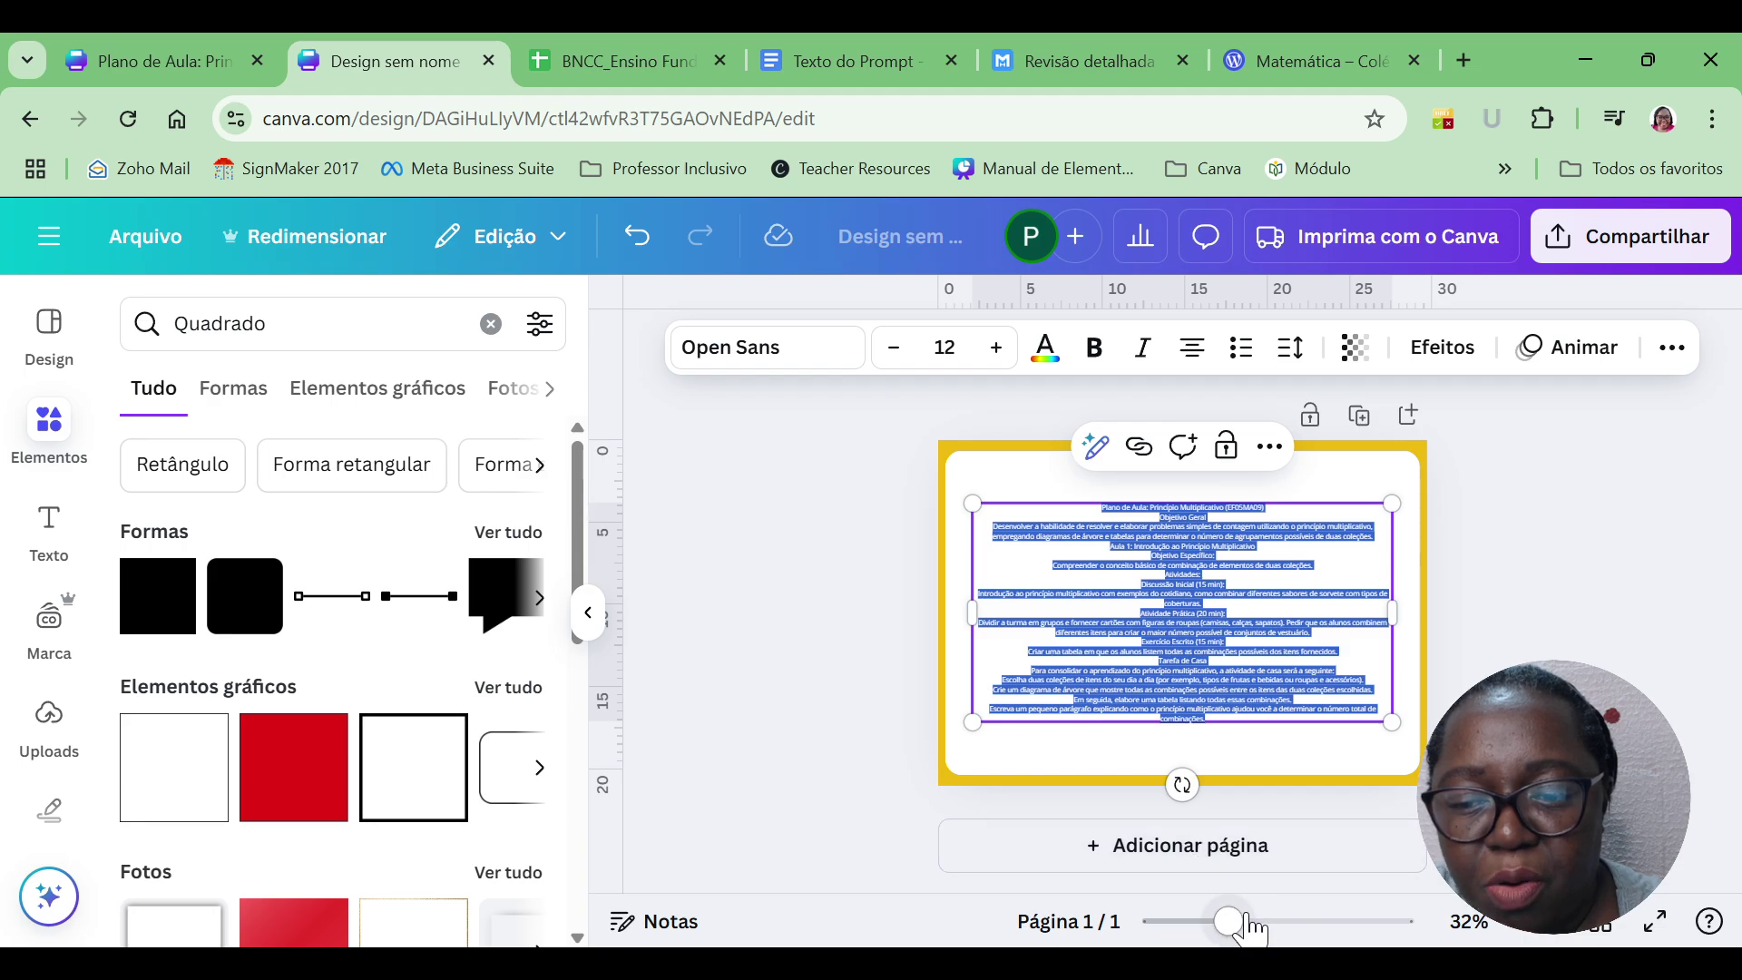
drag(1248, 924, 1267, 924)
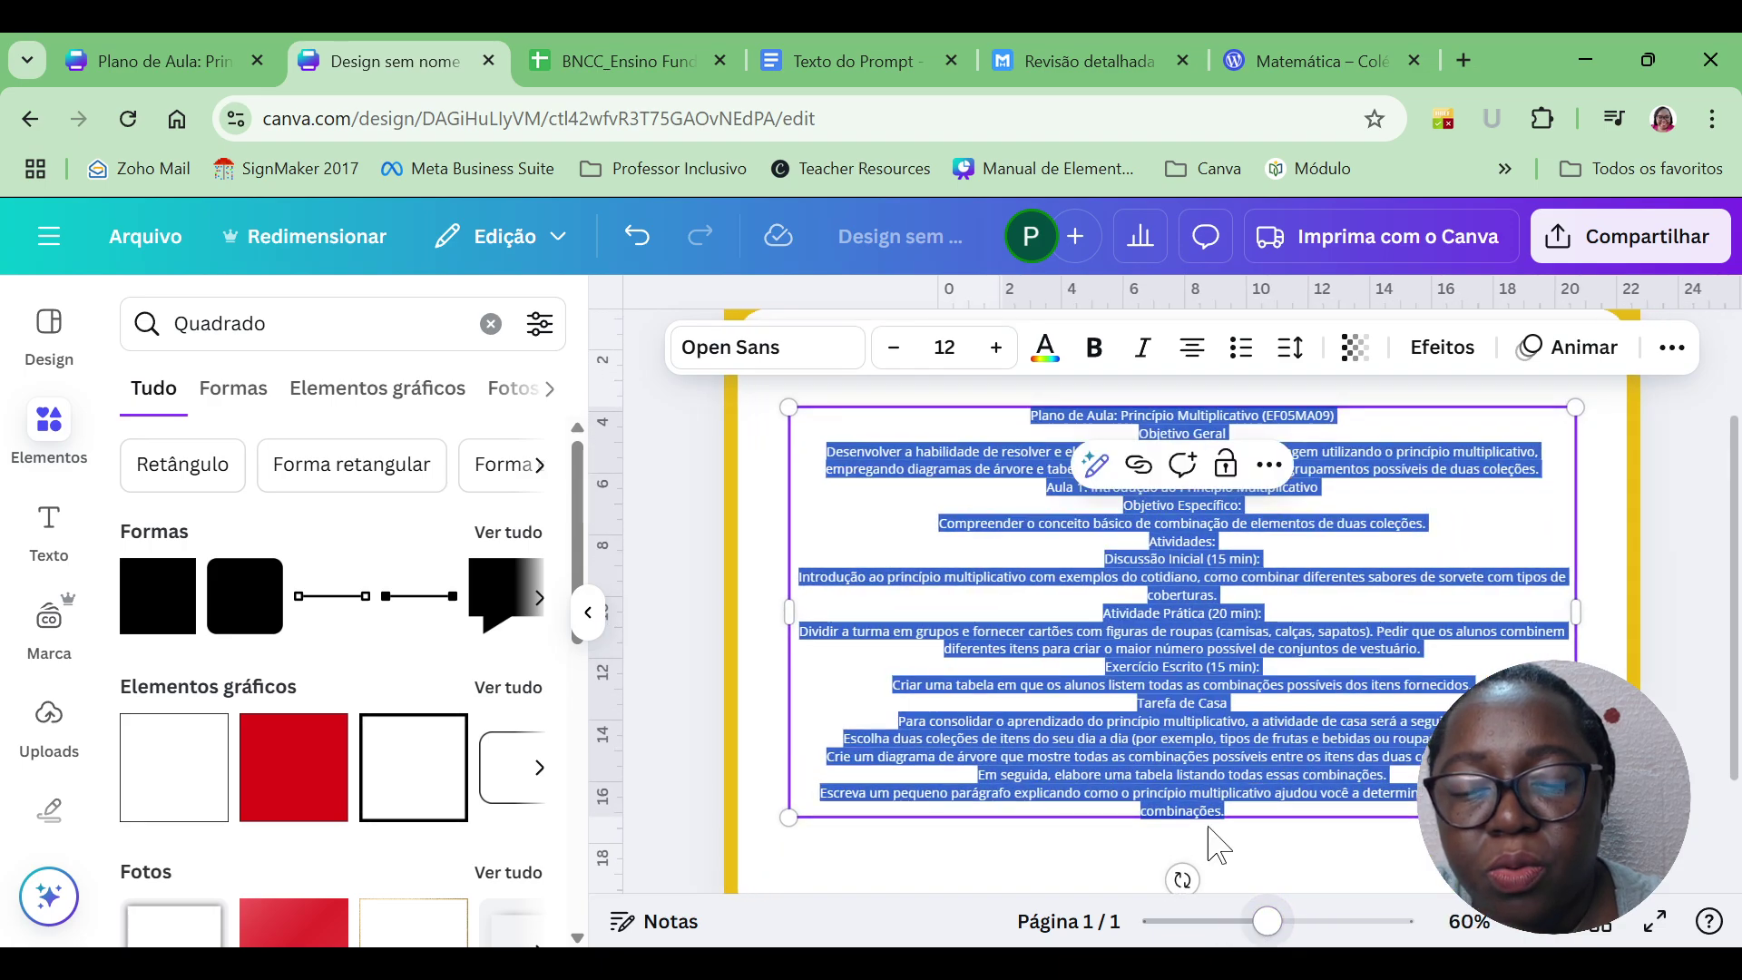
click(1194, 367)
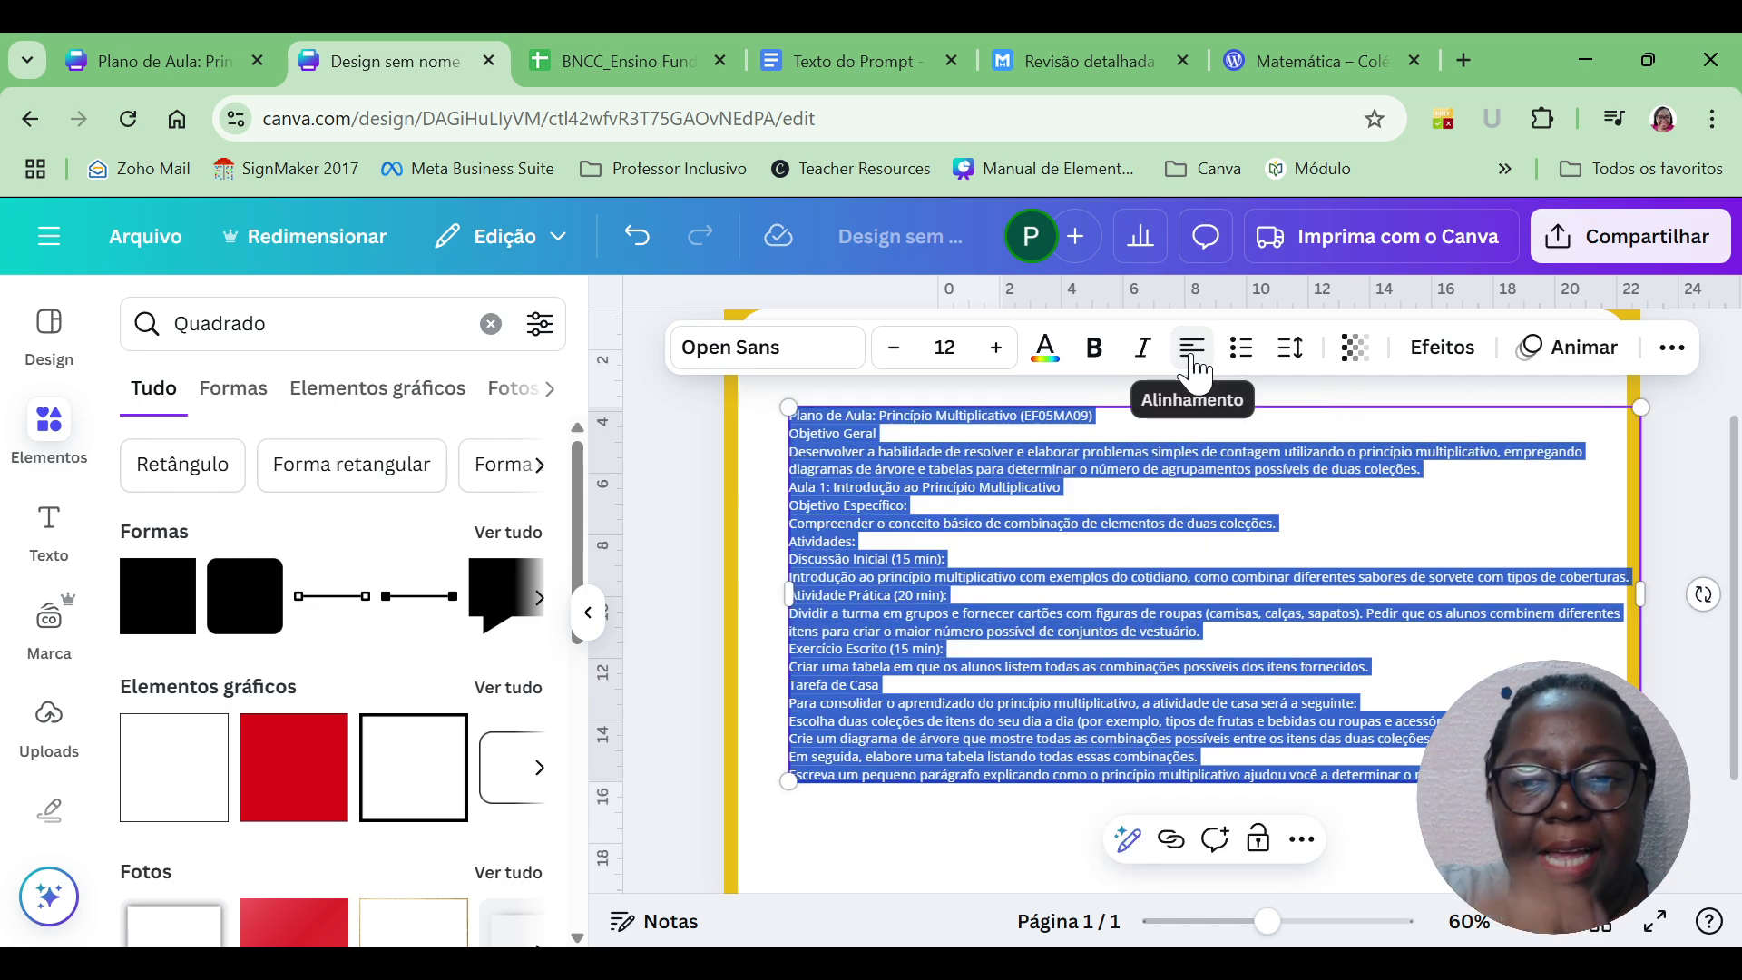
click(1679, 701)
scroll(1733, 687, up, 1)
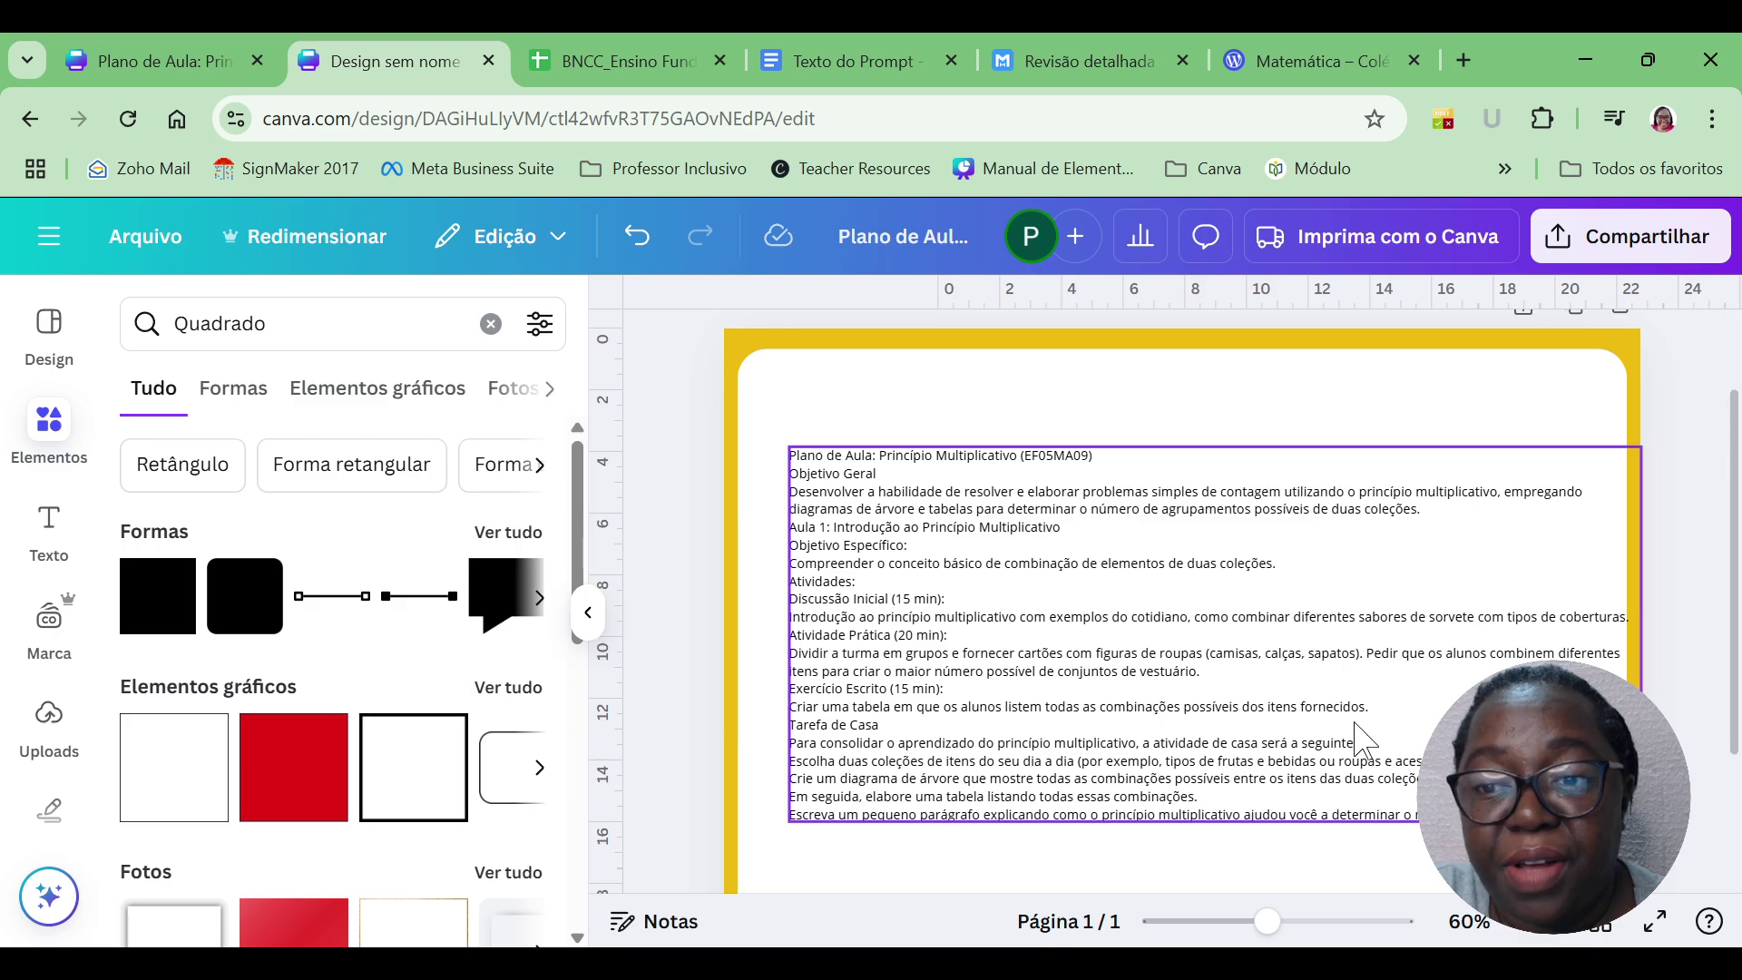
Move the lesson plan text block up to the top of the white area and centre it horizontally.
drag(1236, 726, 1202, 663)
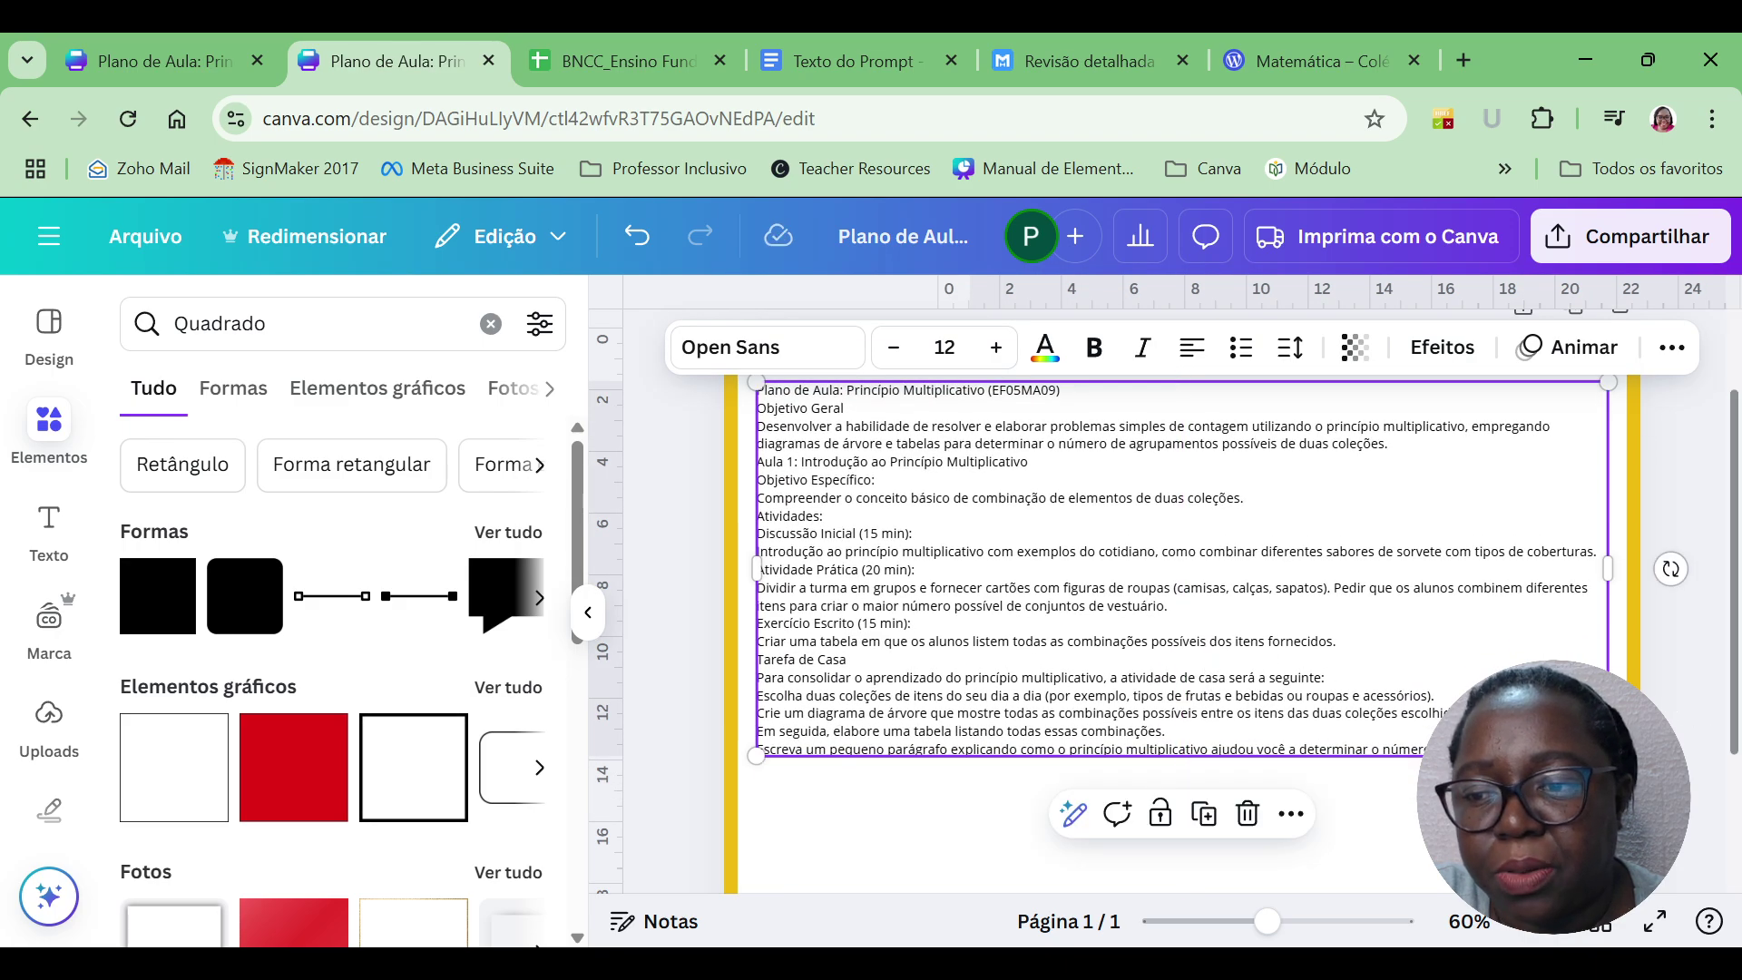
scroll(1422, 646, up, 2)
drag(1334, 642, 1329, 634)
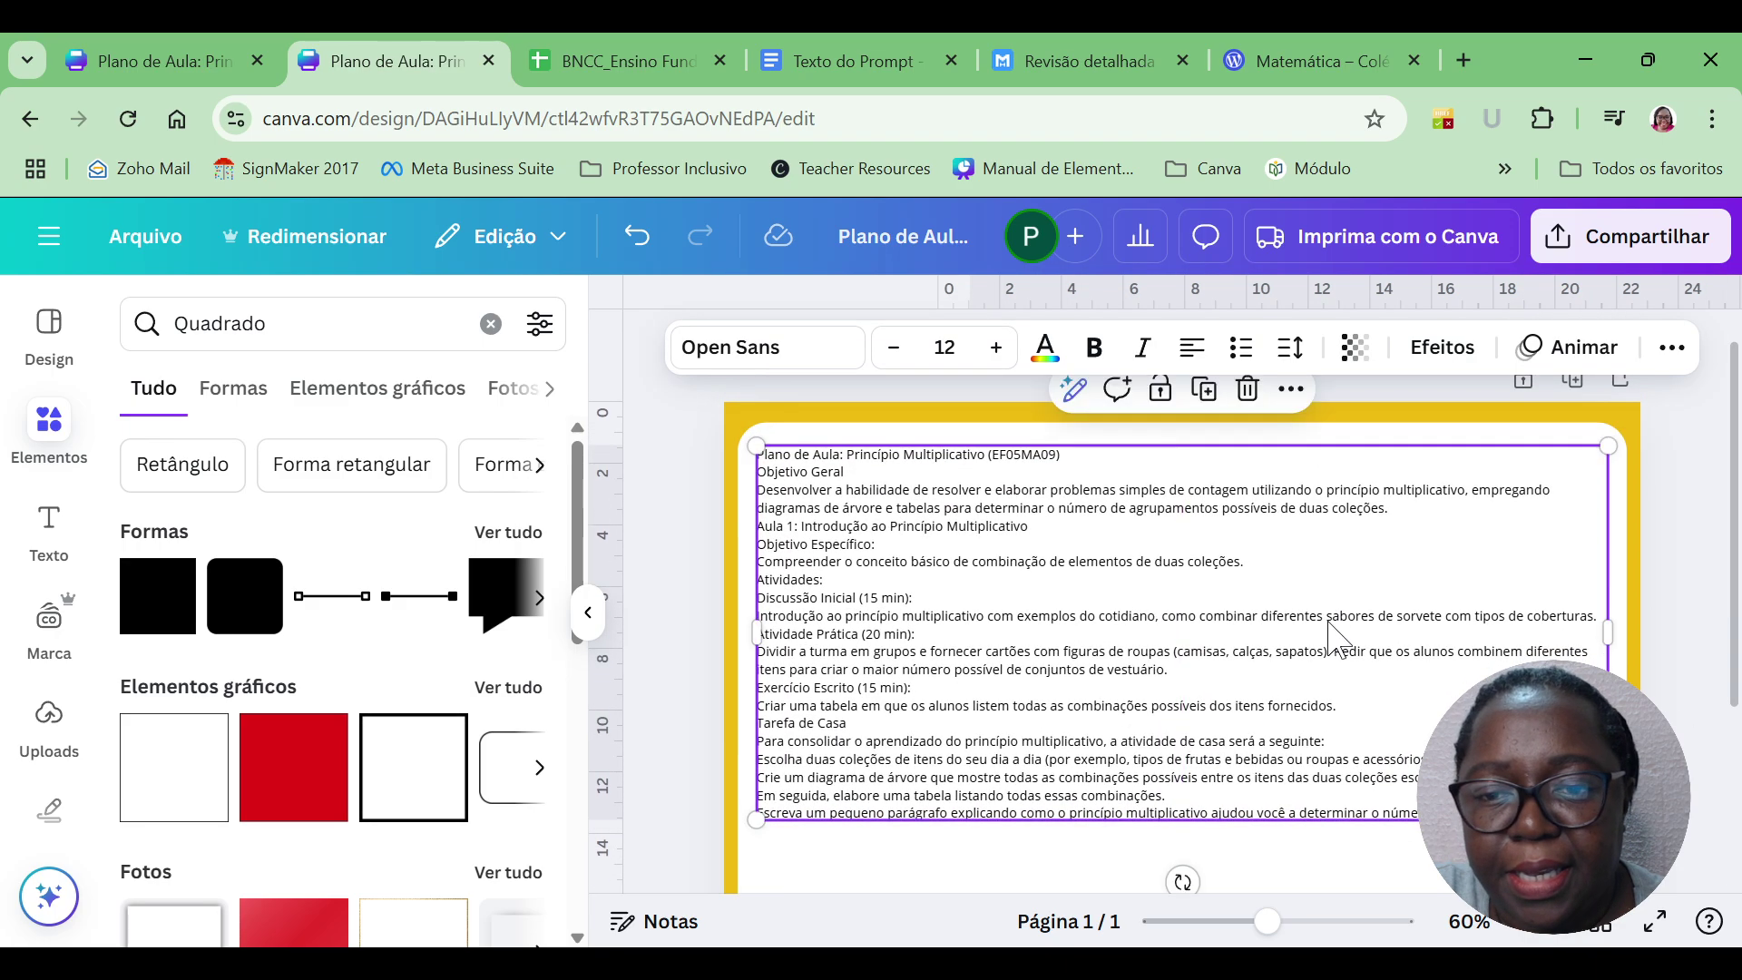
Insert a blank line before Objetivo Geral, Aula 1, Atividades, Atividade Prática, Exercício Escrito and Tarefa de Casa.
double_click(893, 723)
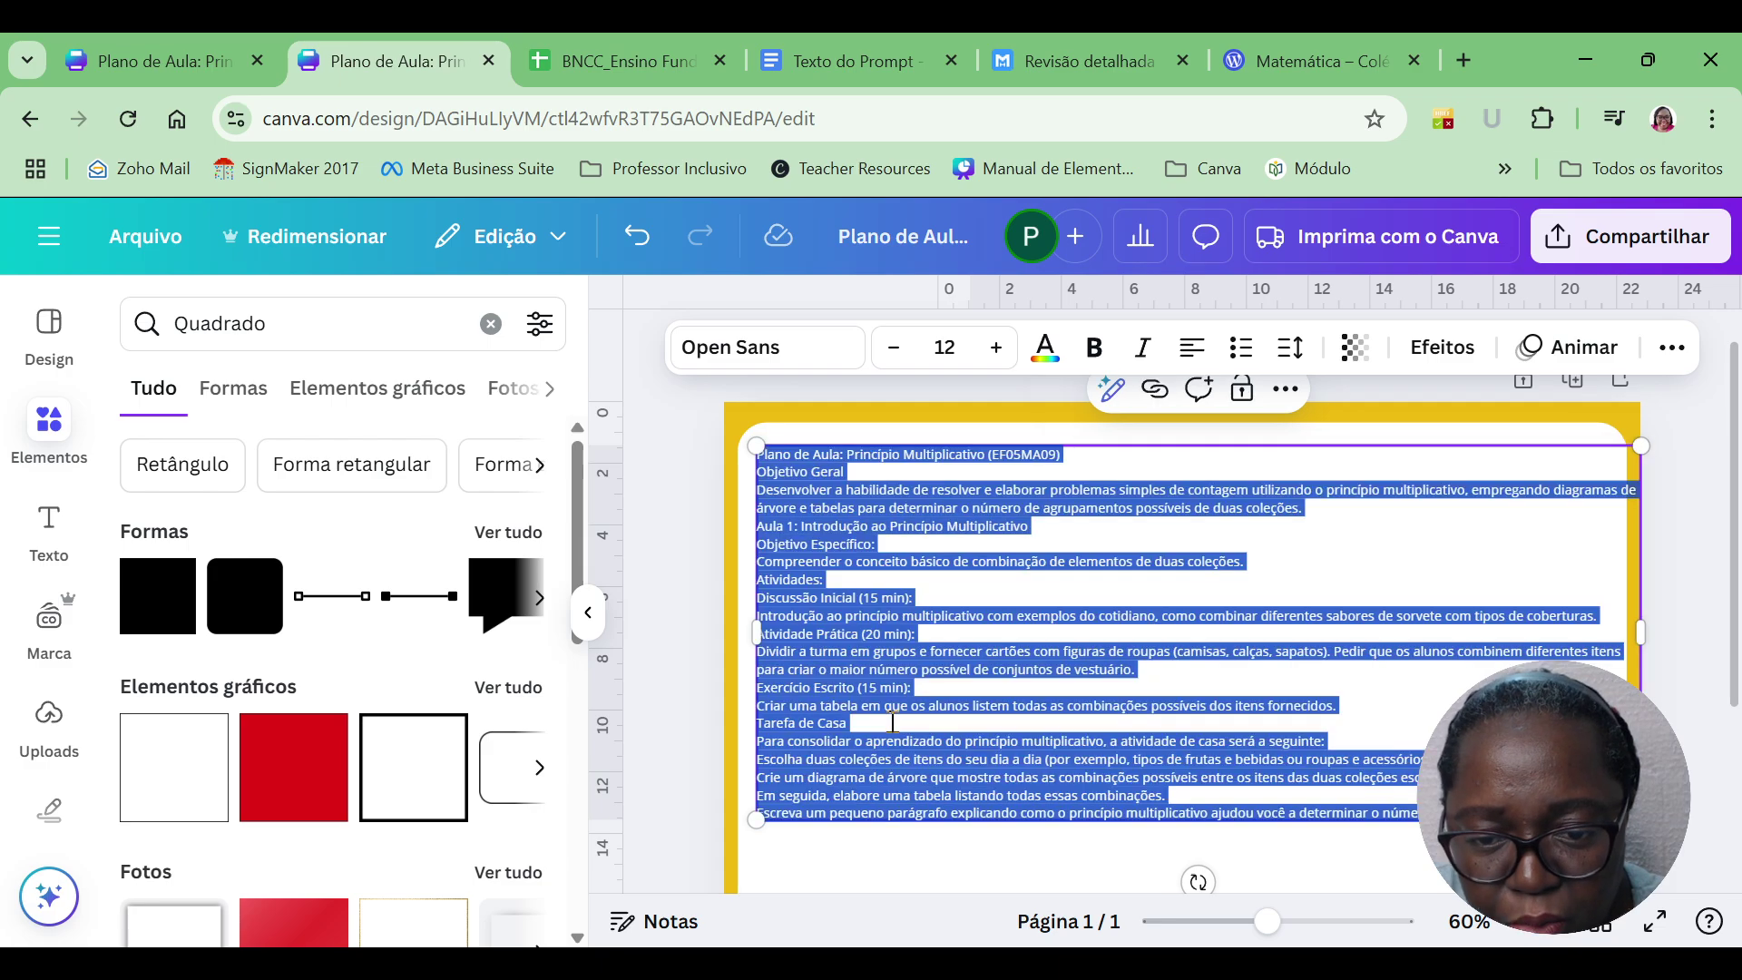
click(1361, 699)
key(Return)
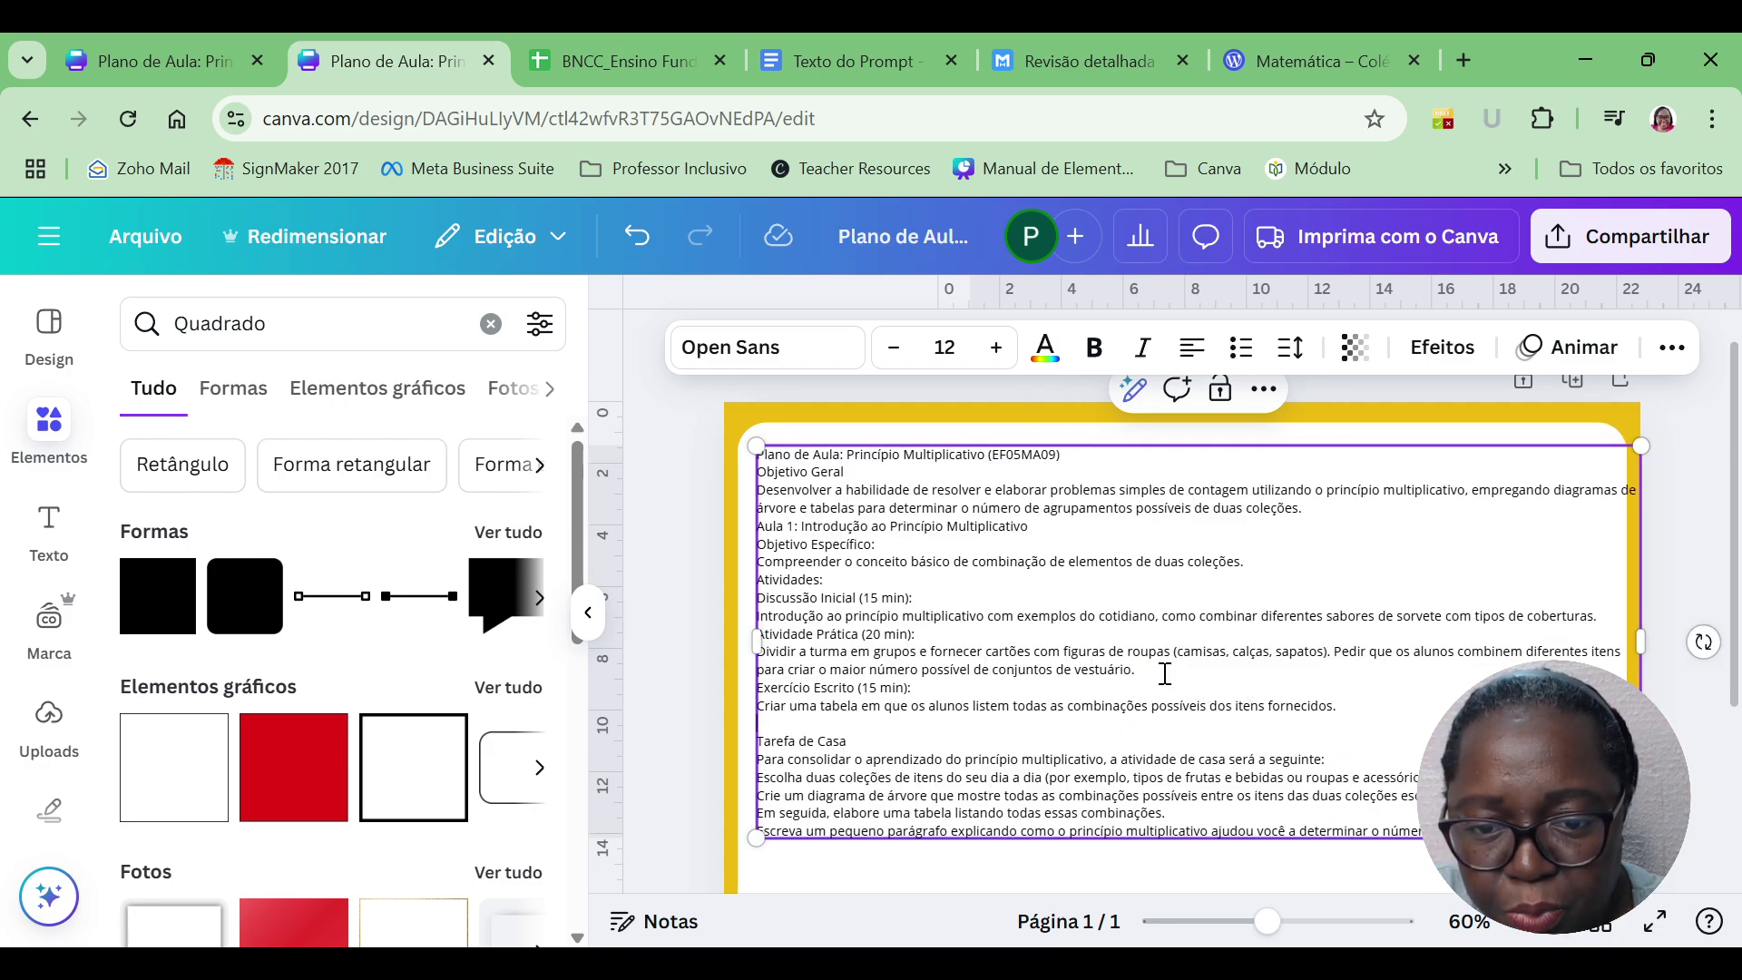
key(Return)
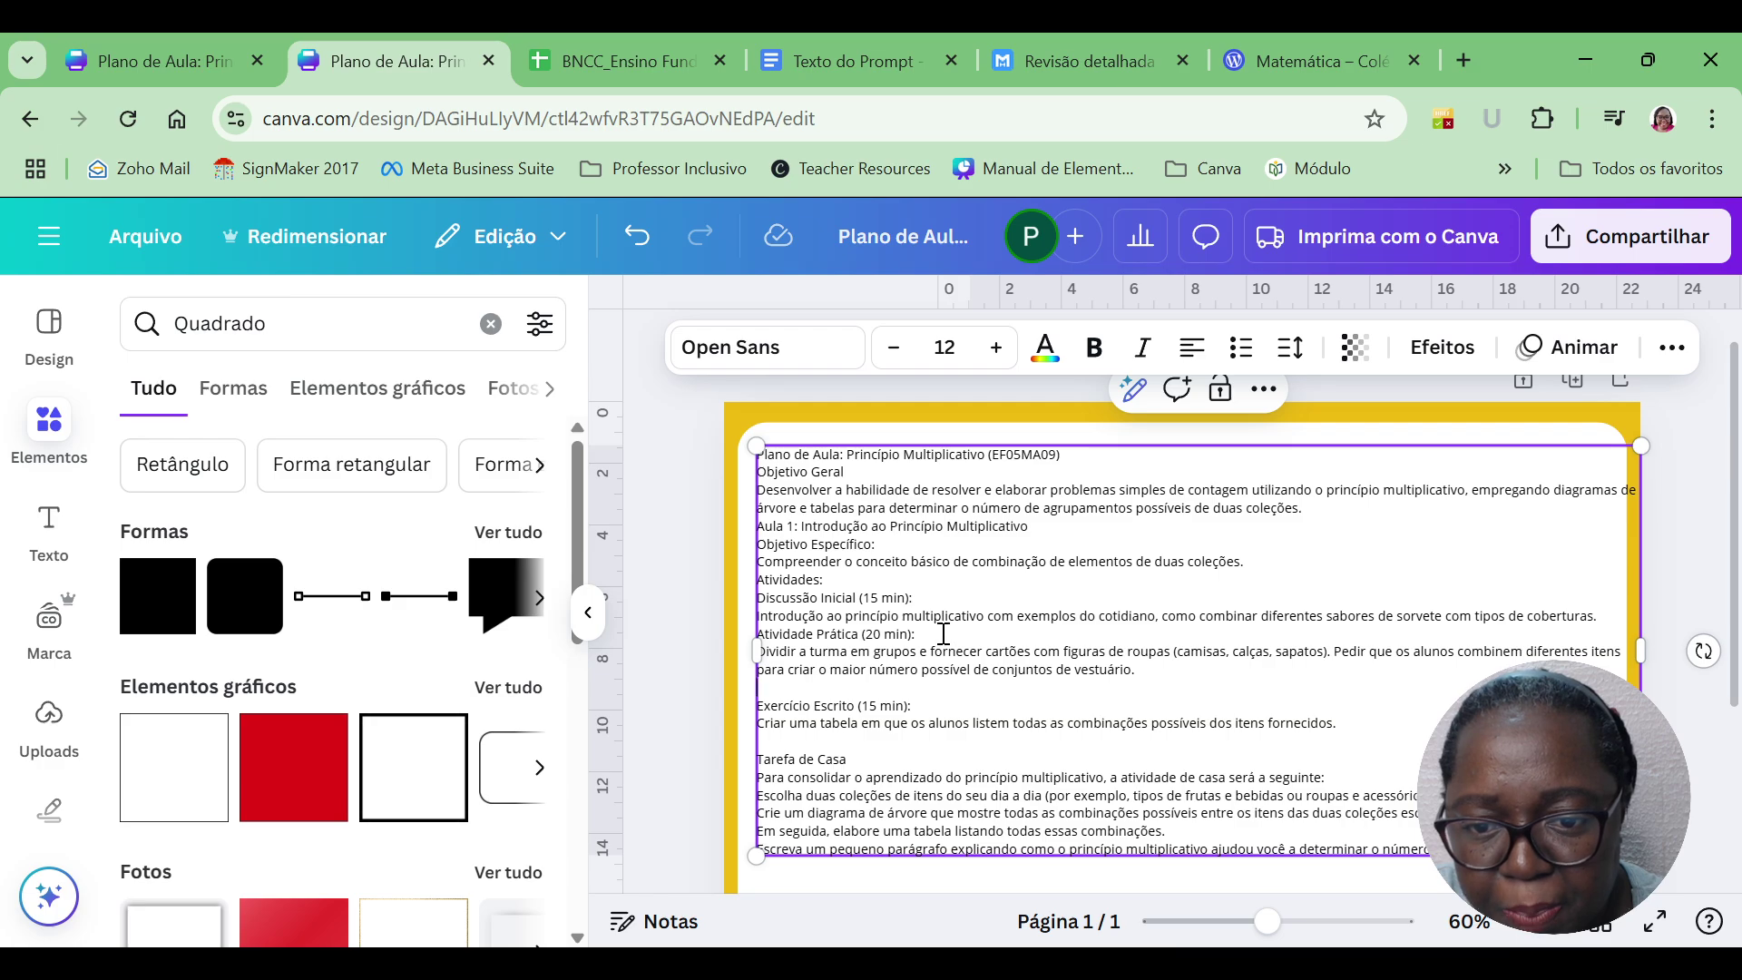
key(Return)
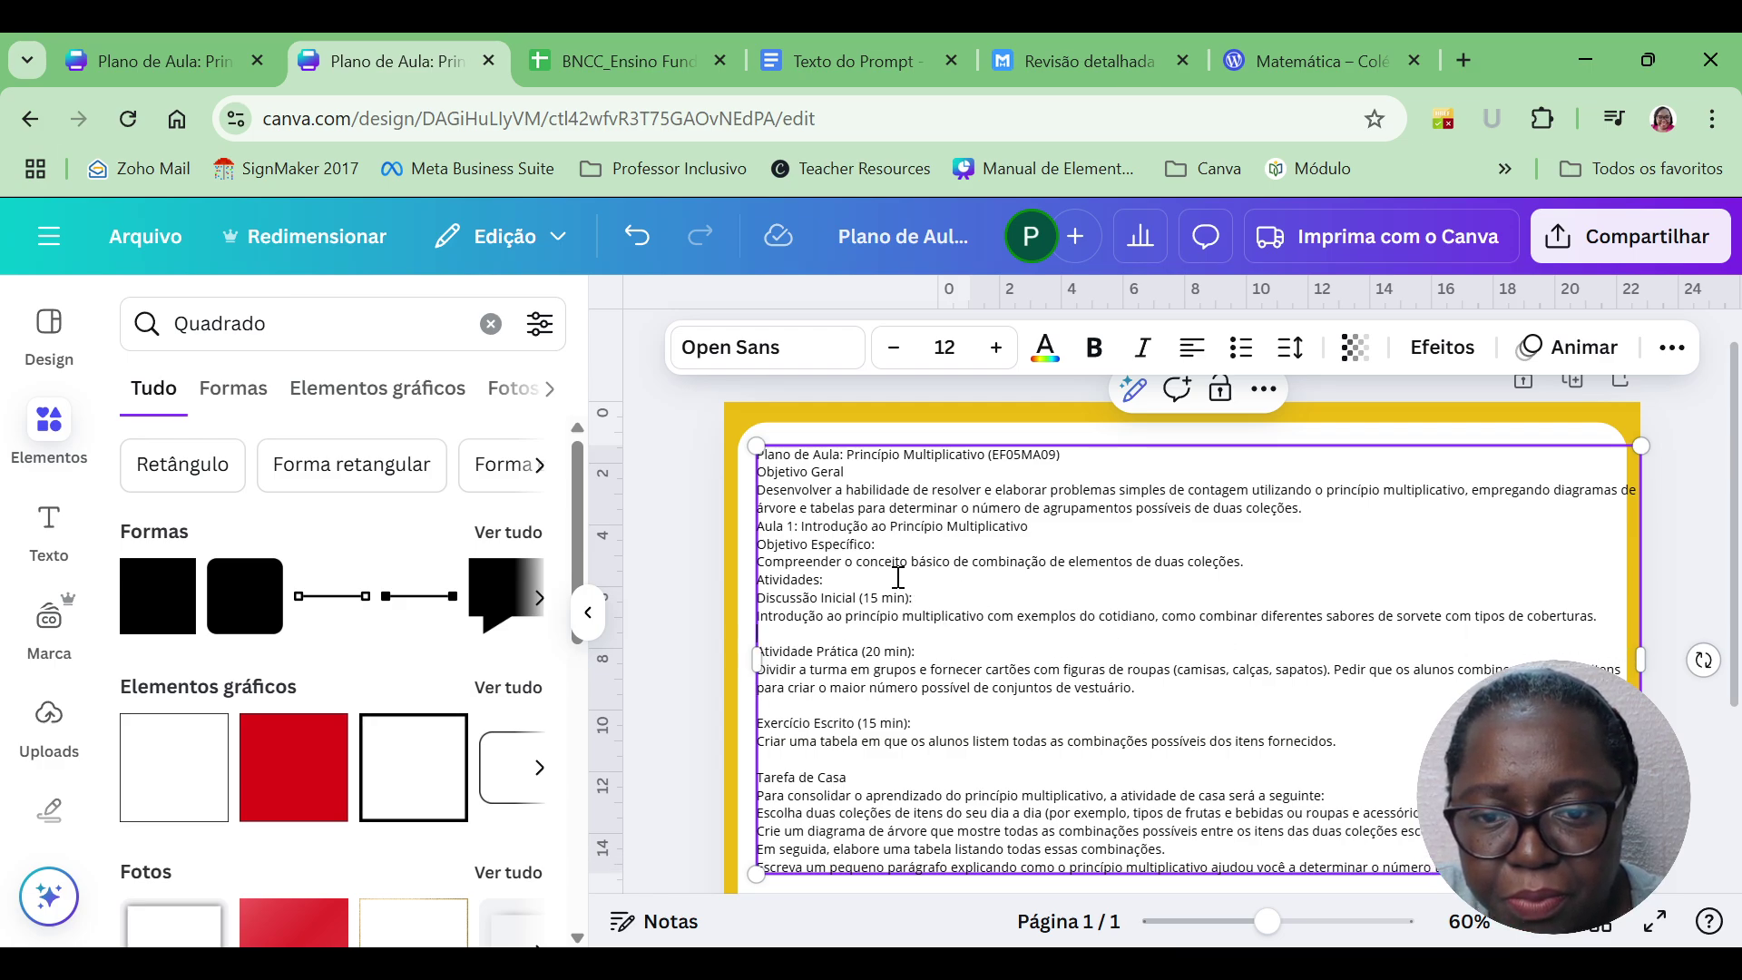
key(Return)
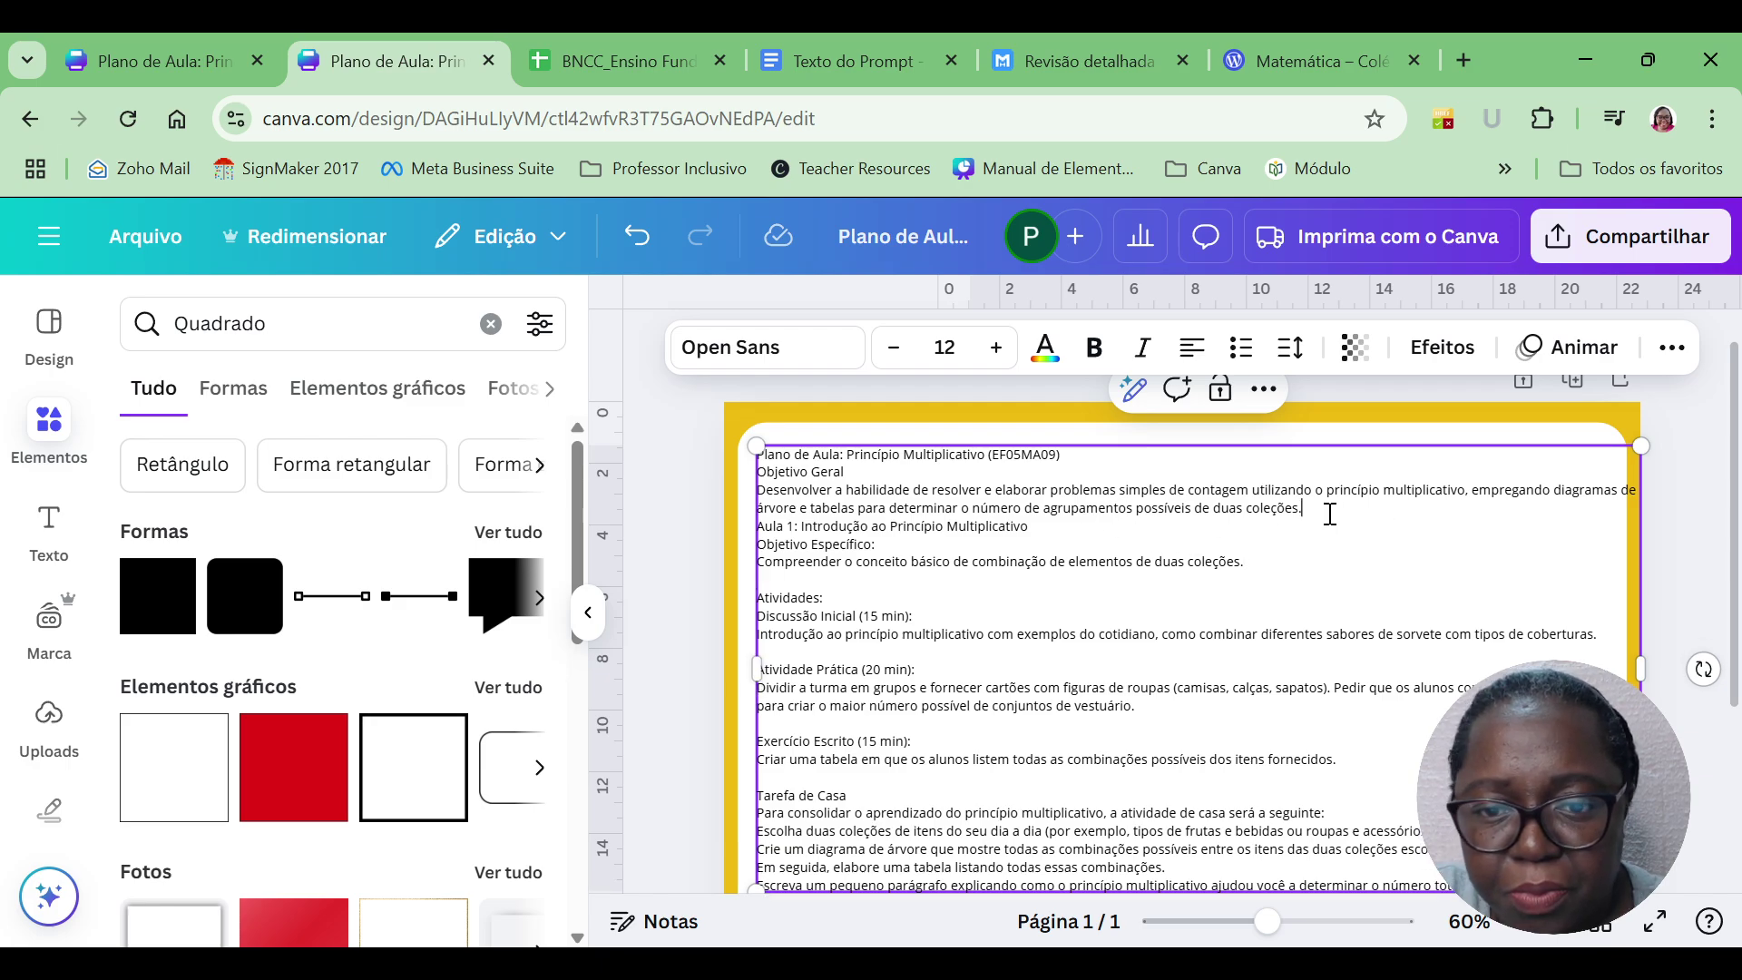
key(Return)
key(Return)
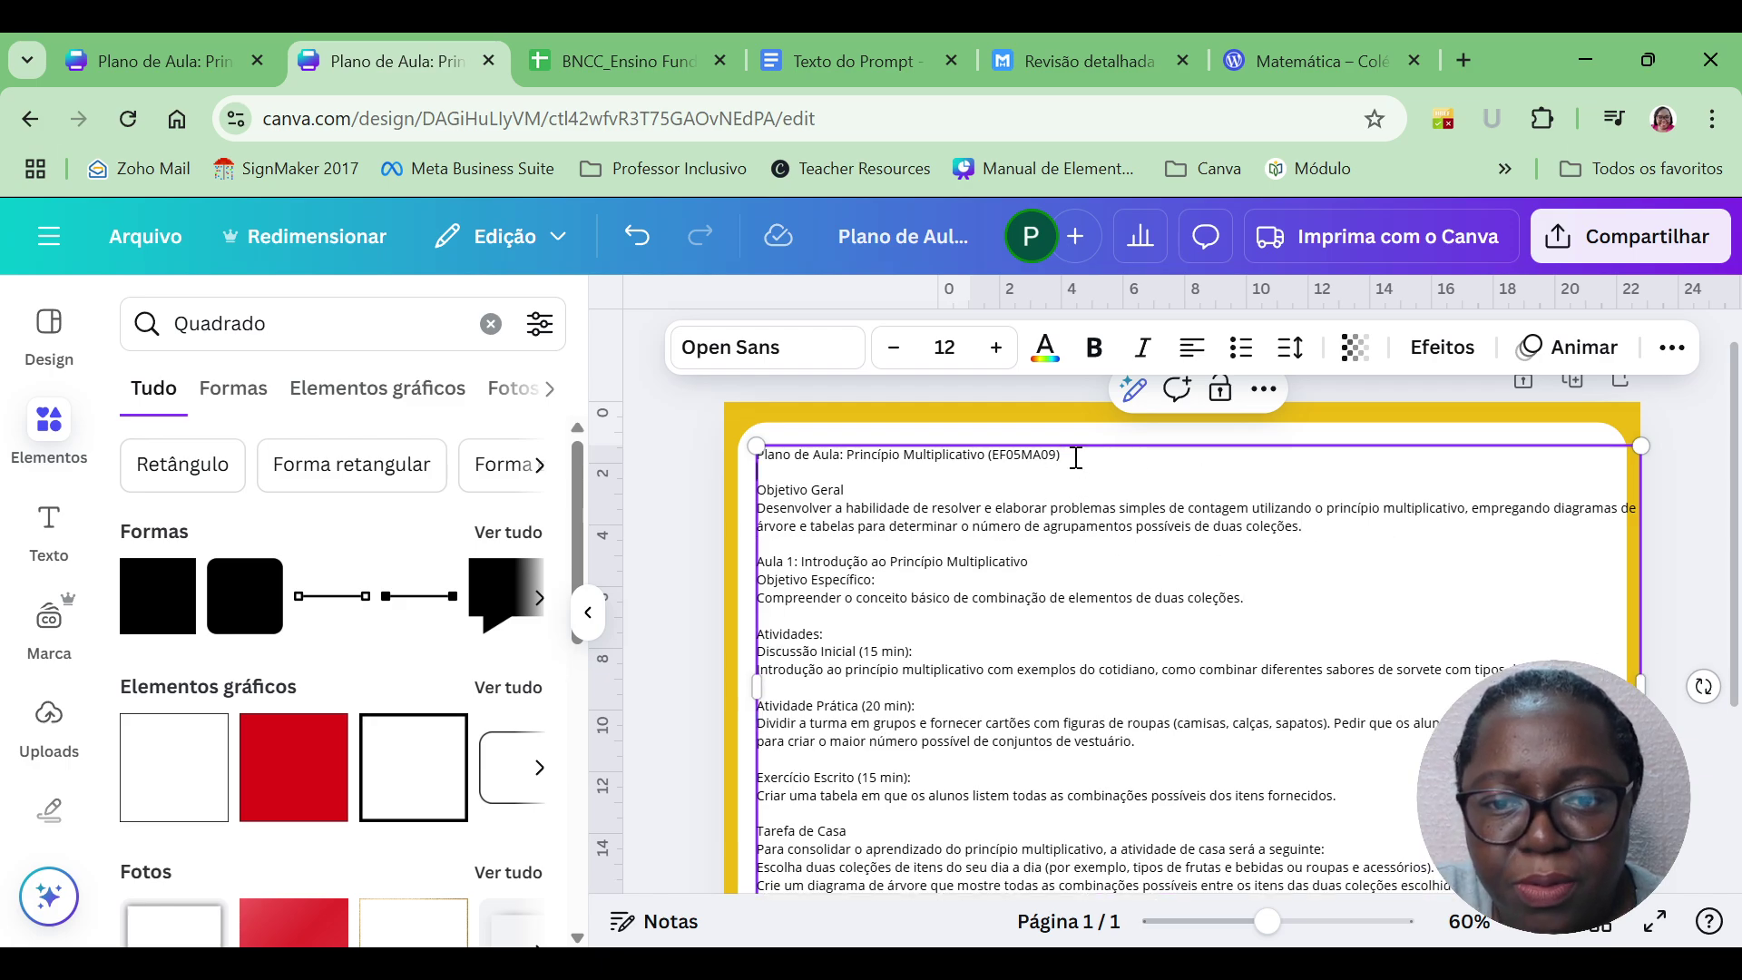
Make the title line bold at size 31 and colour it with the burnt orange from the Atitude palette's main colours.
triple_click(961, 446)
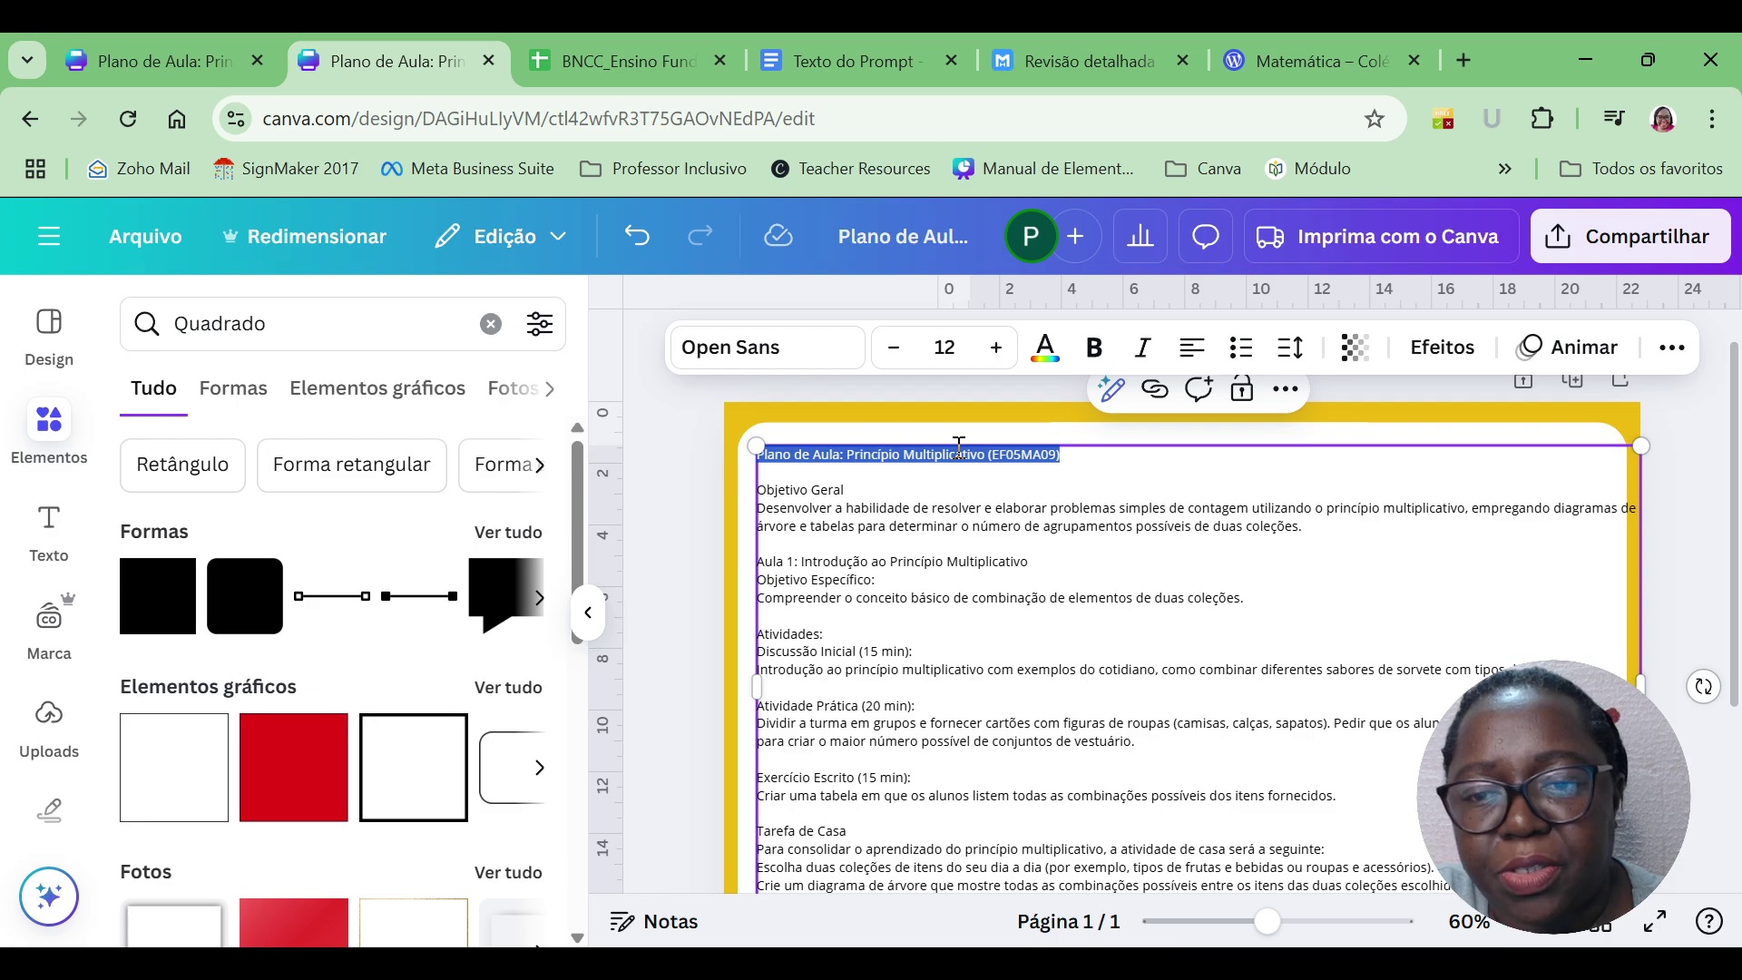
click(1094, 349)
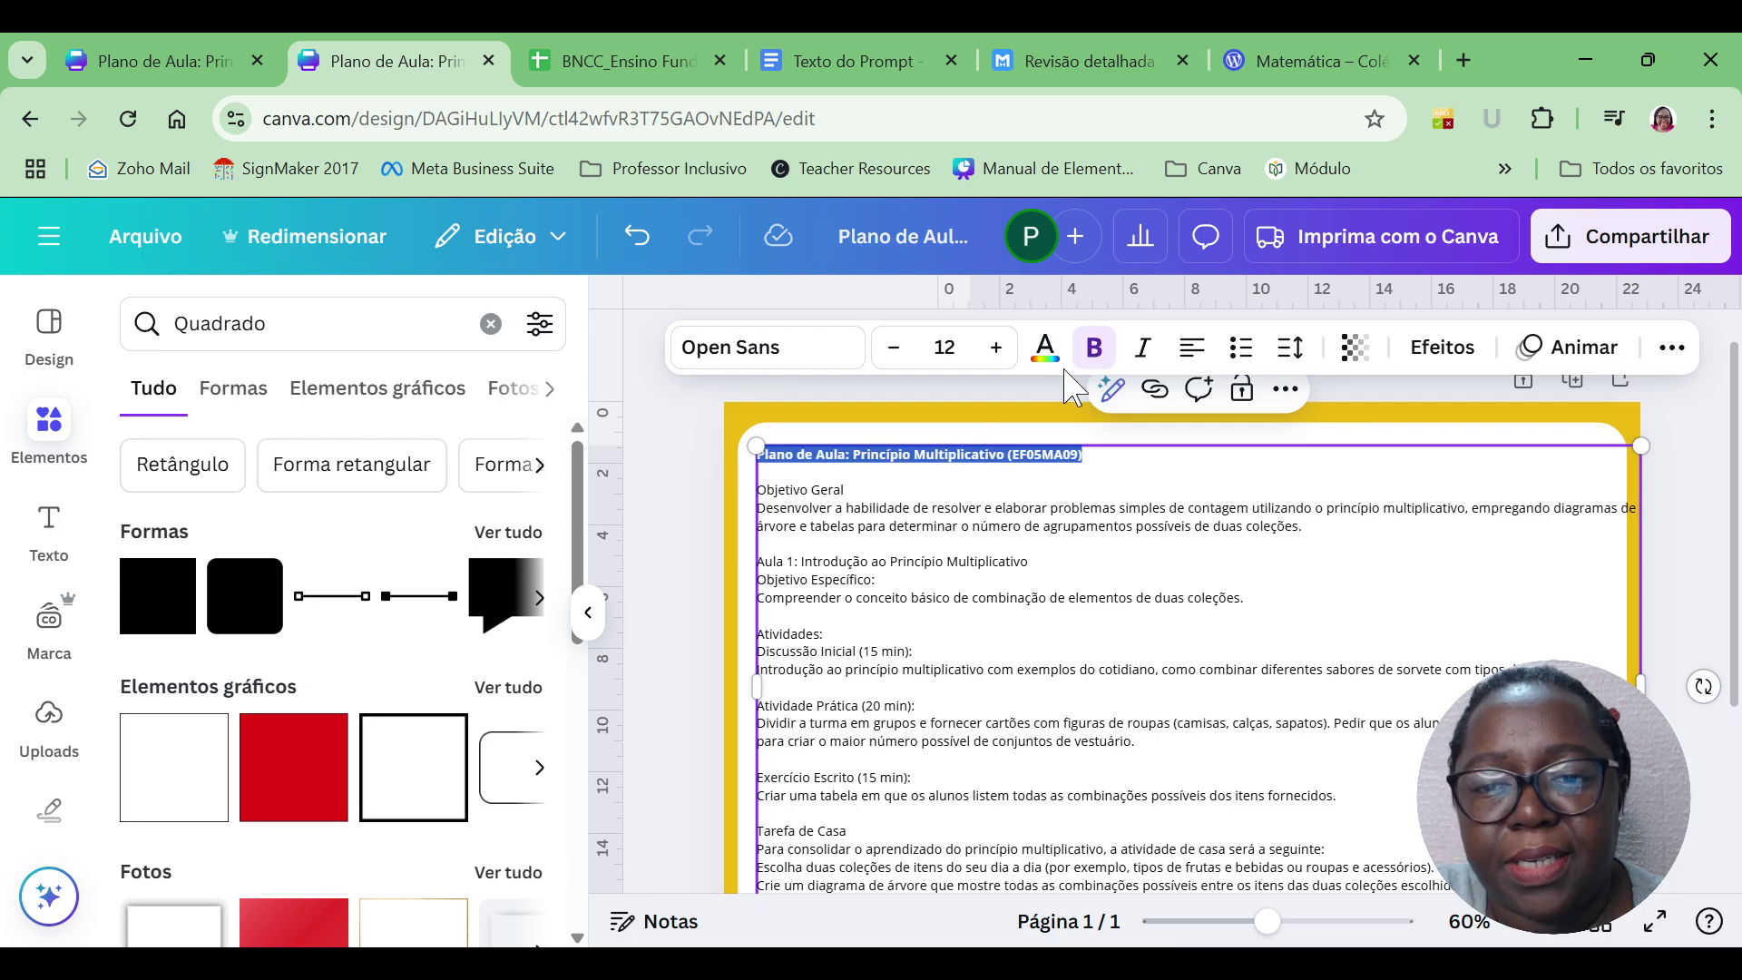
click(995, 348)
click(995, 348)
click(996, 349)
click(995, 348)
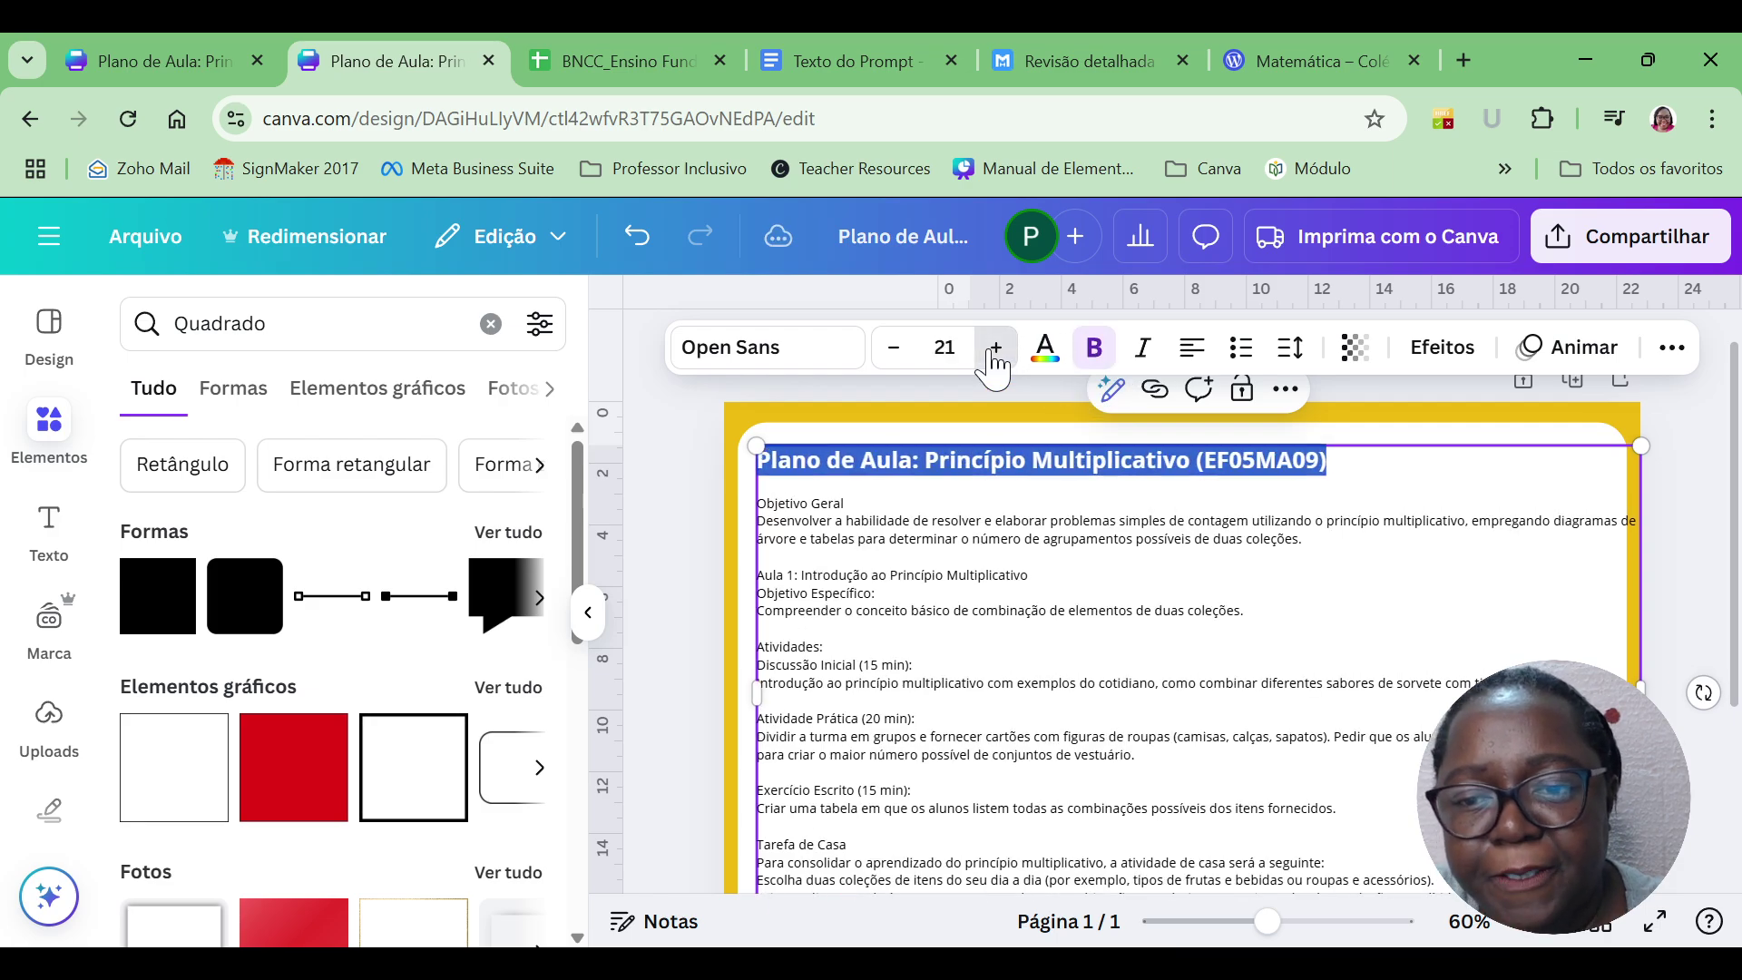
click(995, 349)
click(996, 348)
click(995, 348)
click(995, 348)
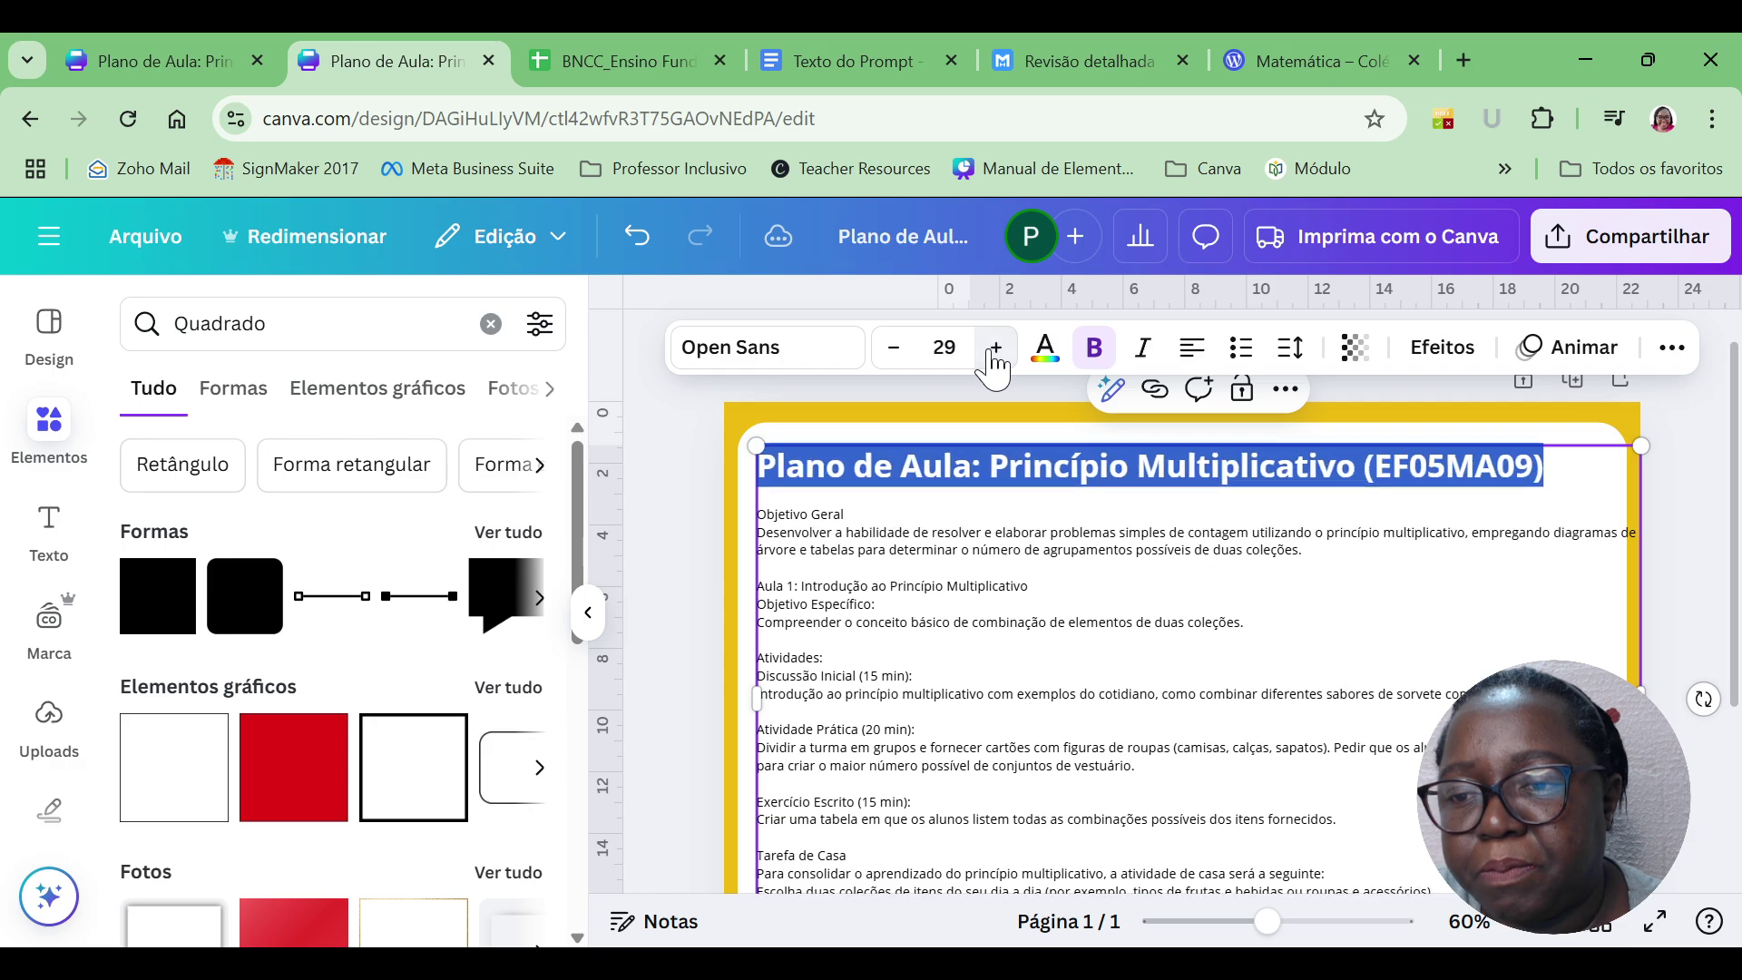
click(995, 349)
click(996, 348)
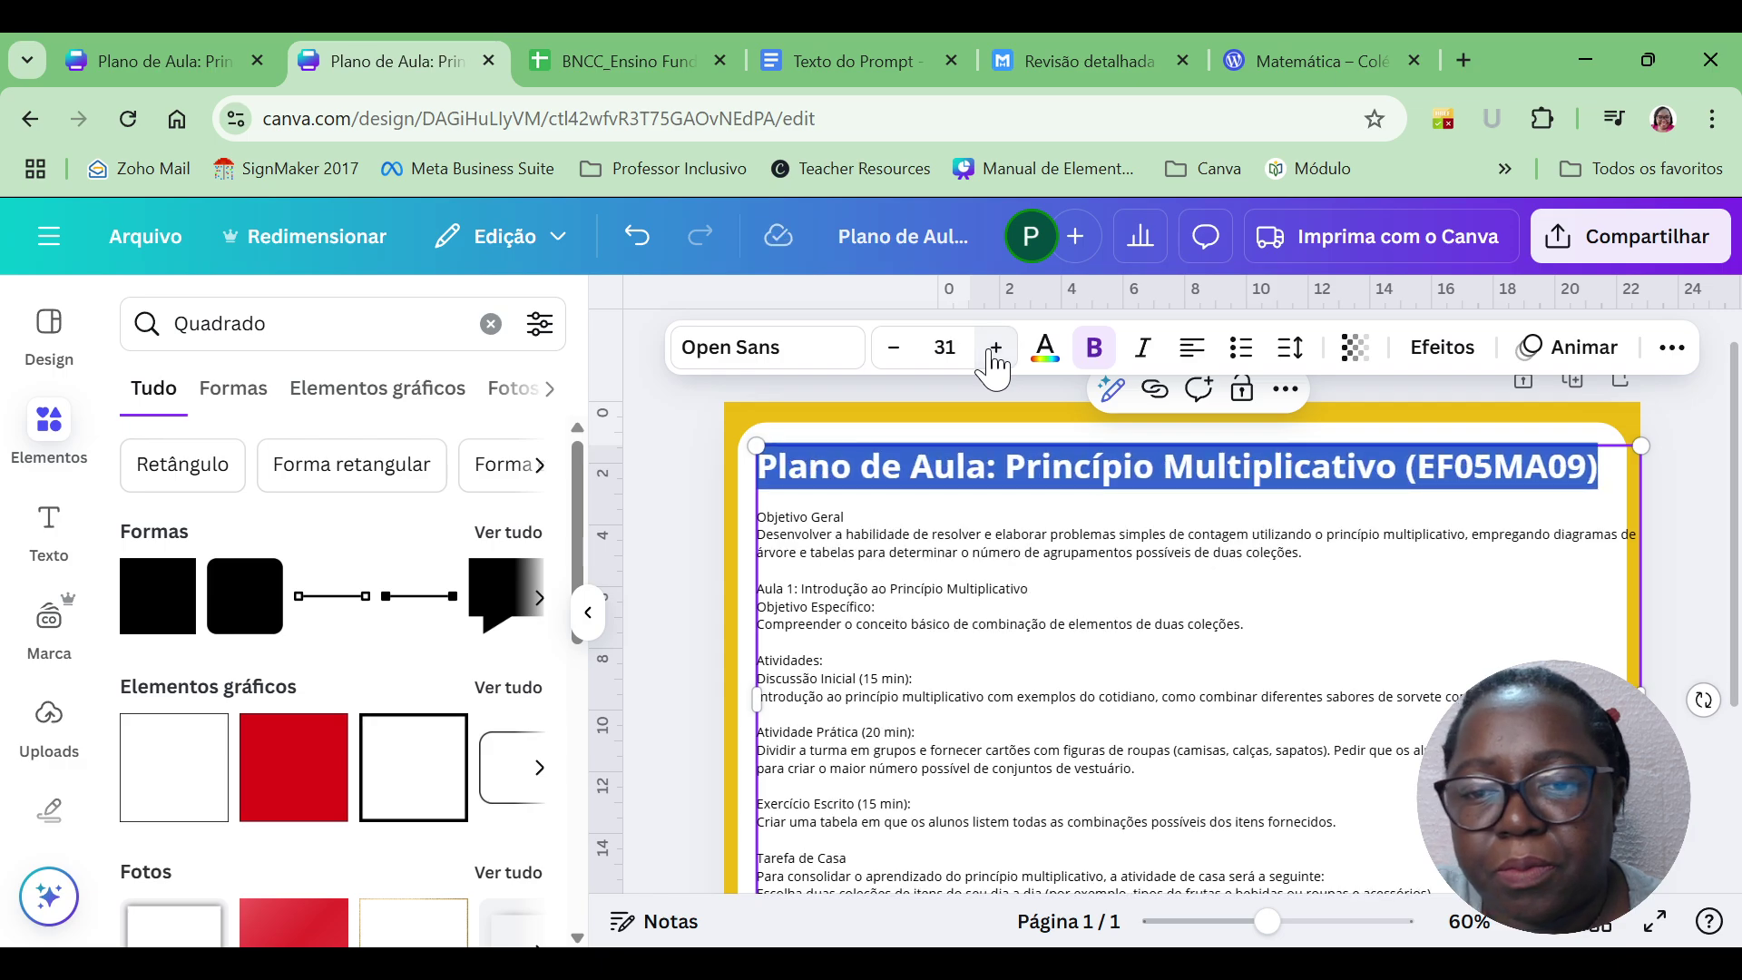
click(1043, 350)
click(441, 705)
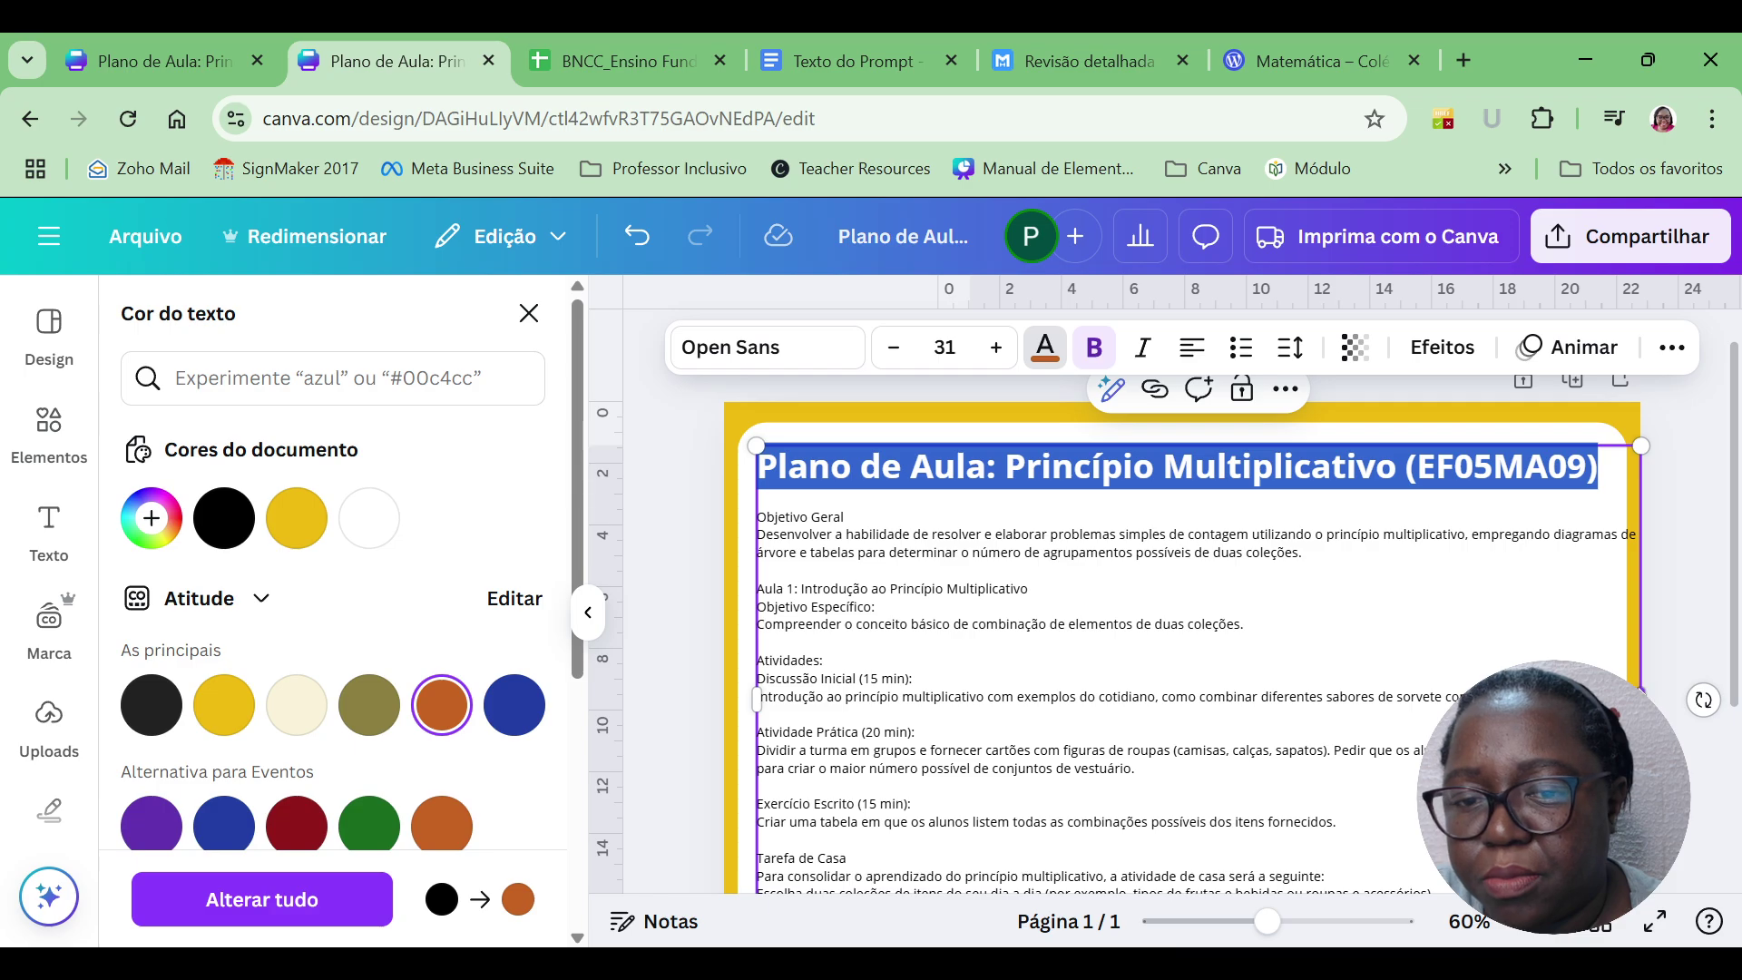
Narrow the text box to the title's width and centre it horizontally within the white area.
drag(1640, 699, 1602, 699)
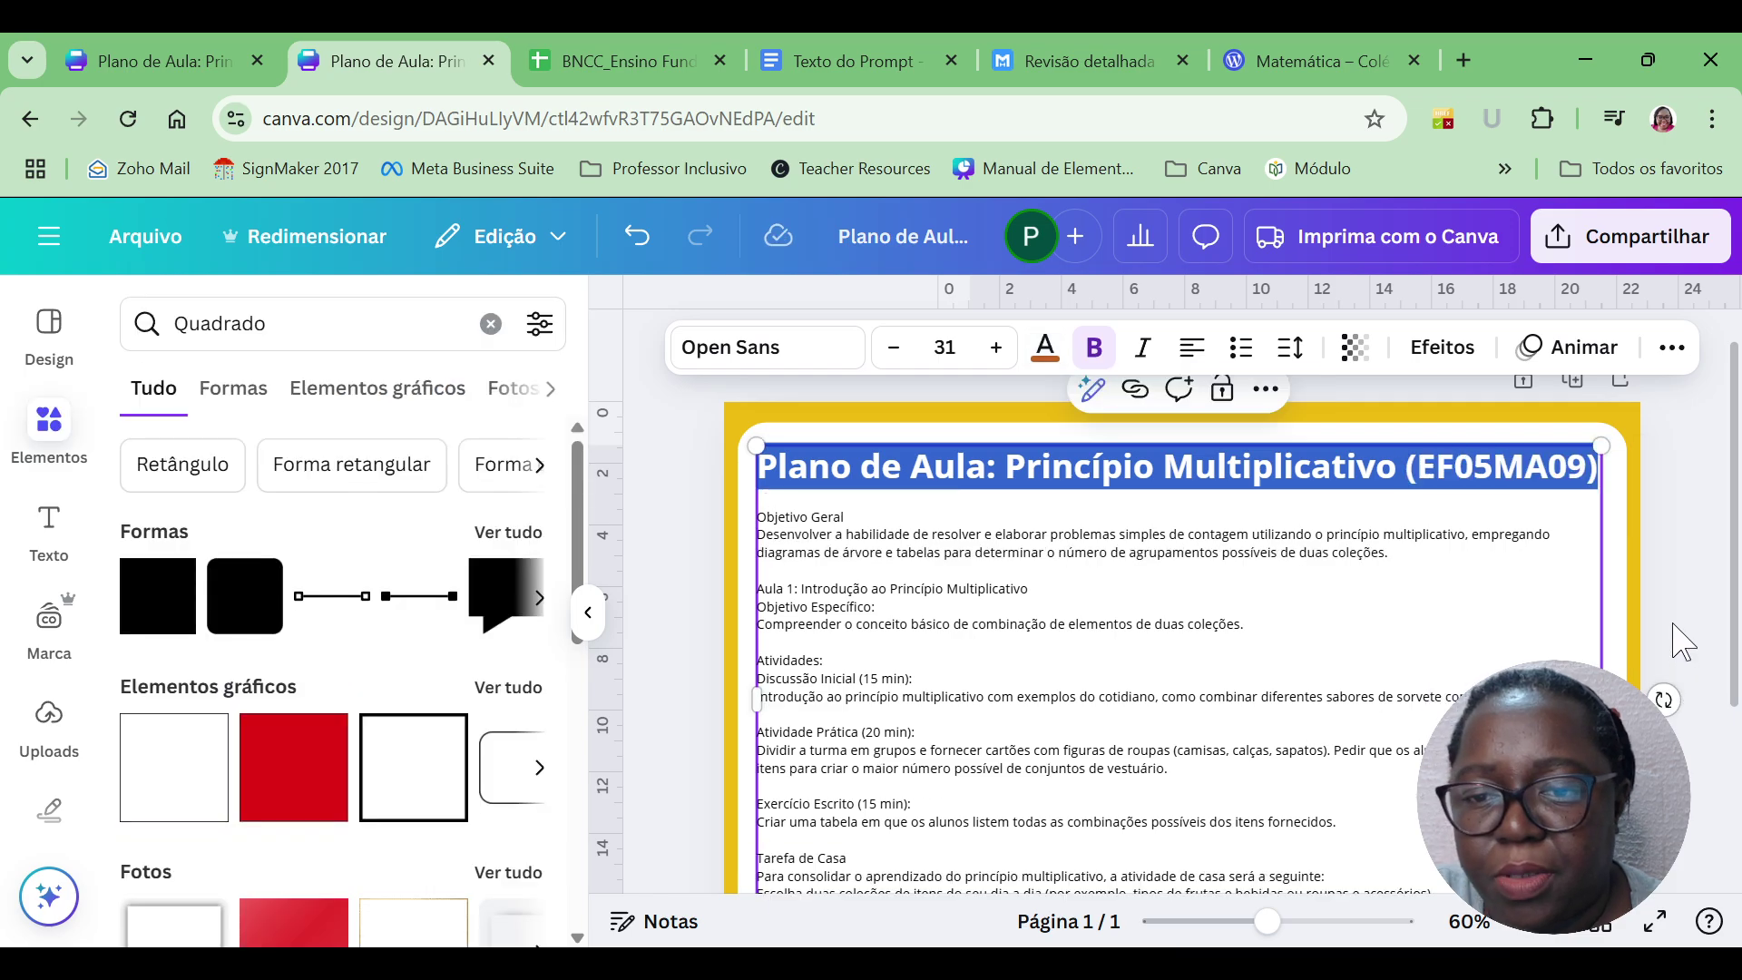
click(1683, 642)
drag(1363, 690, 1366, 679)
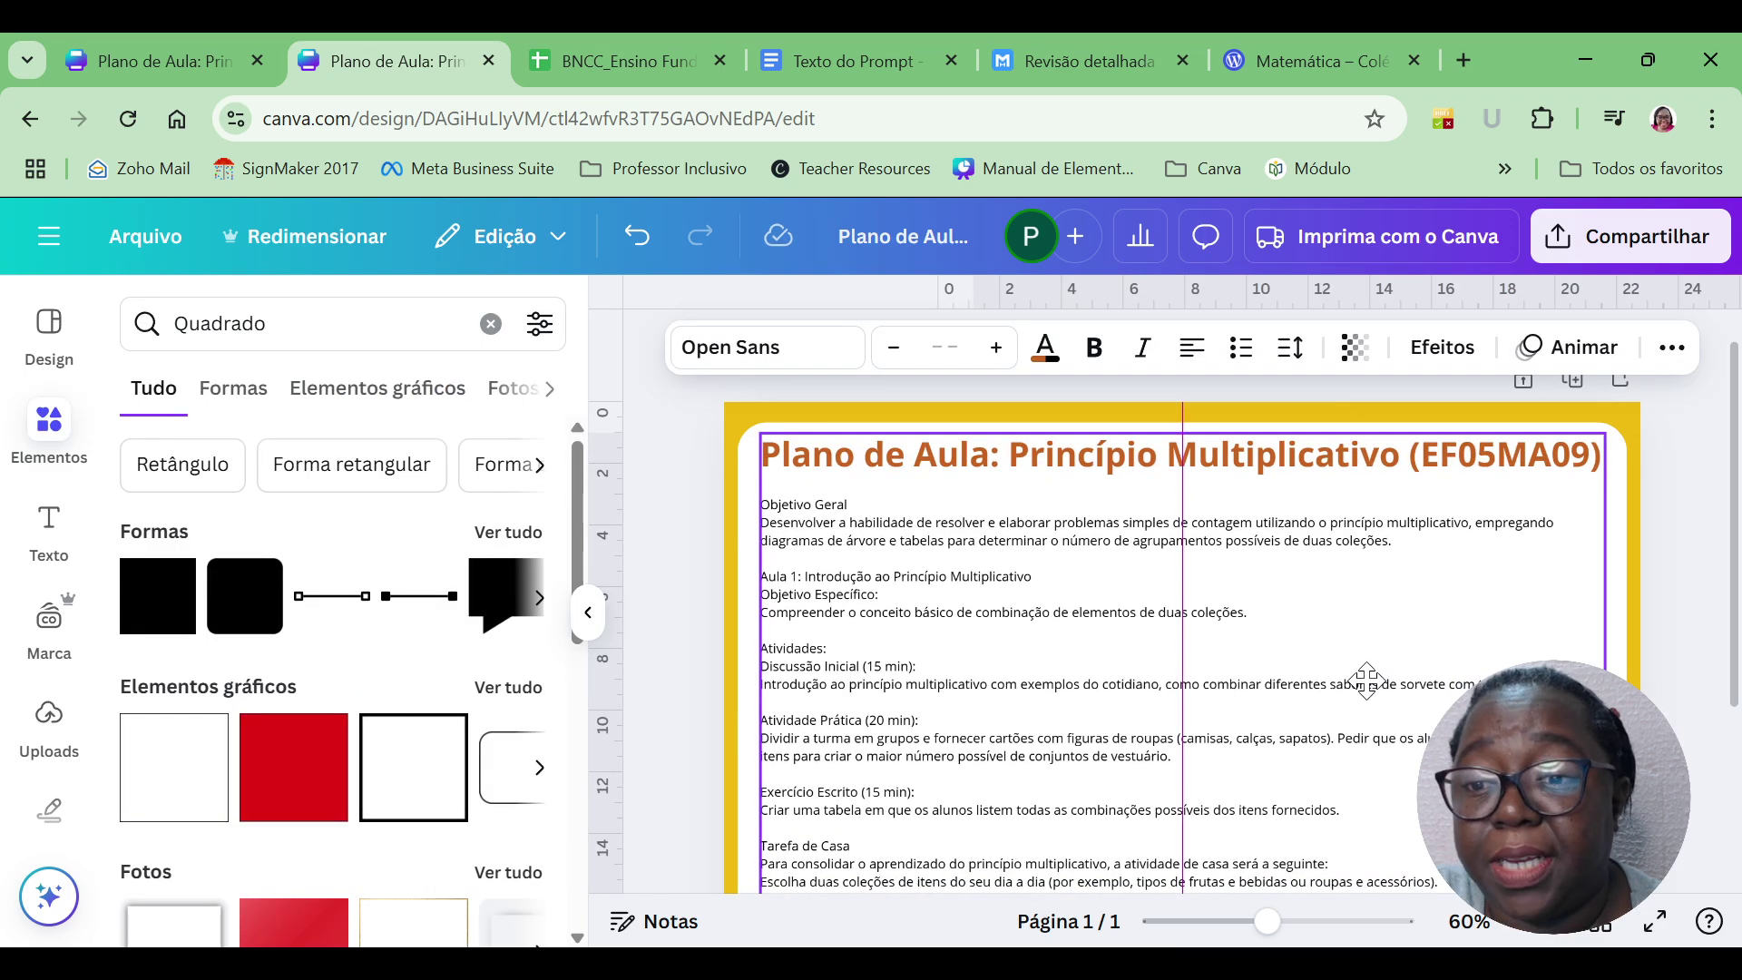
Set the title line's font to Bree Serif and centre the line.
double_click(1174, 447)
click(1174, 447)
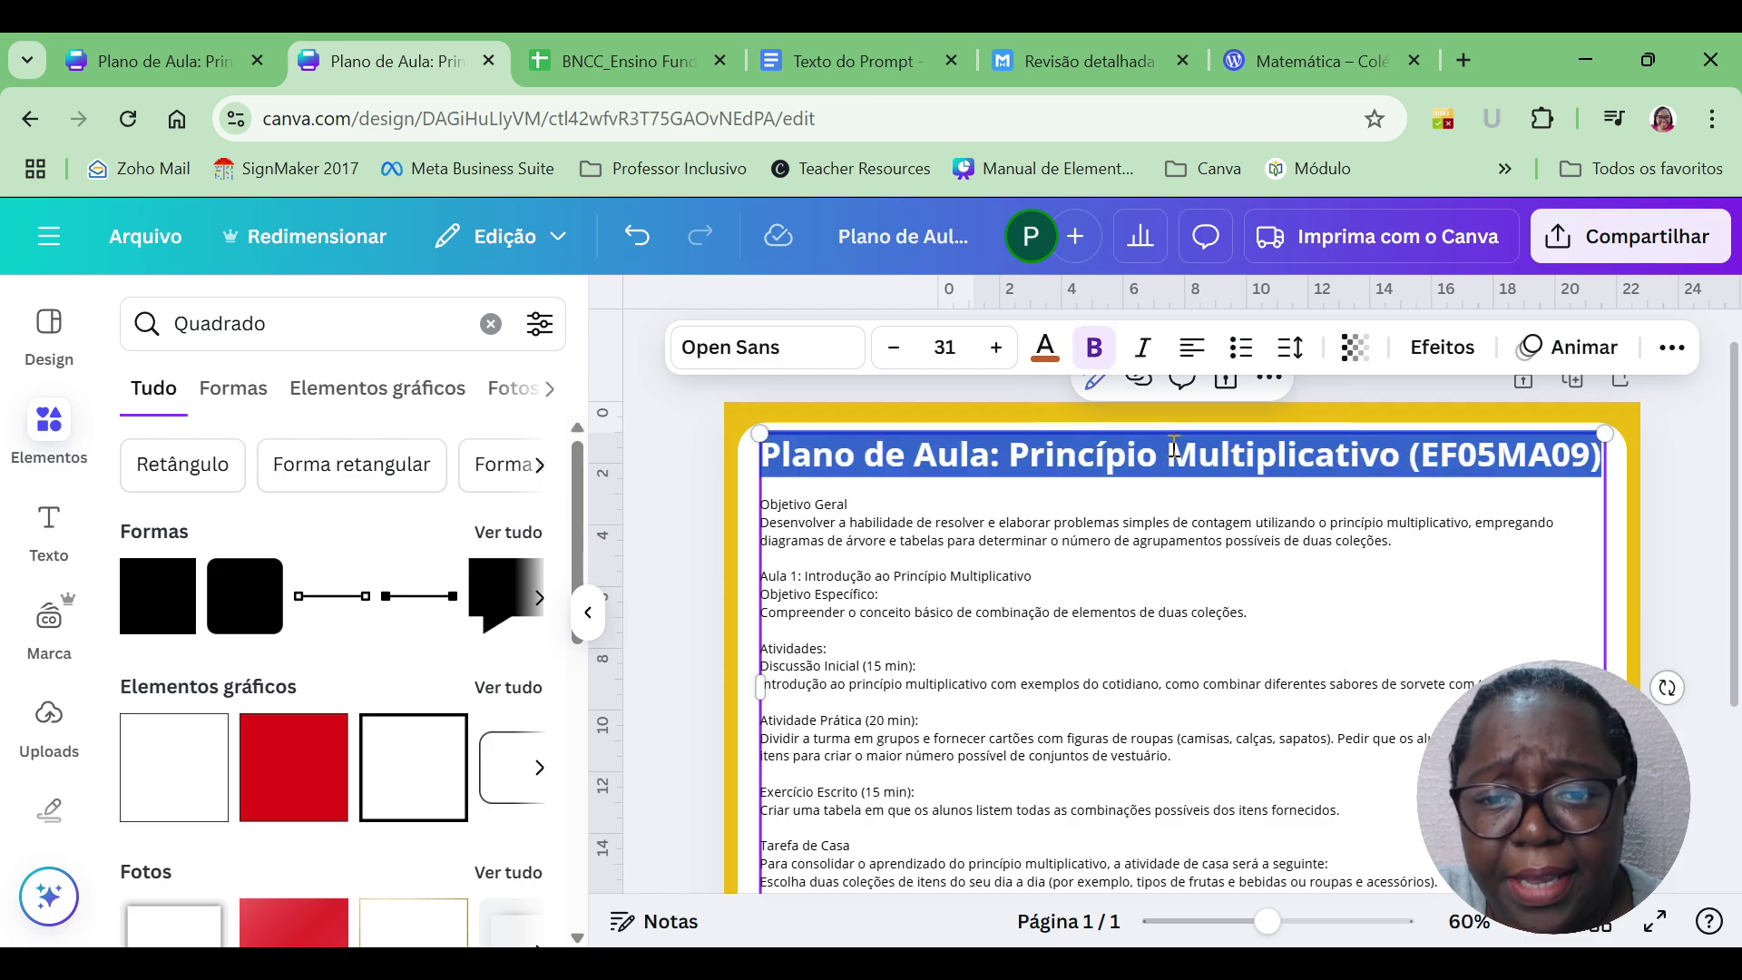
click(812, 359)
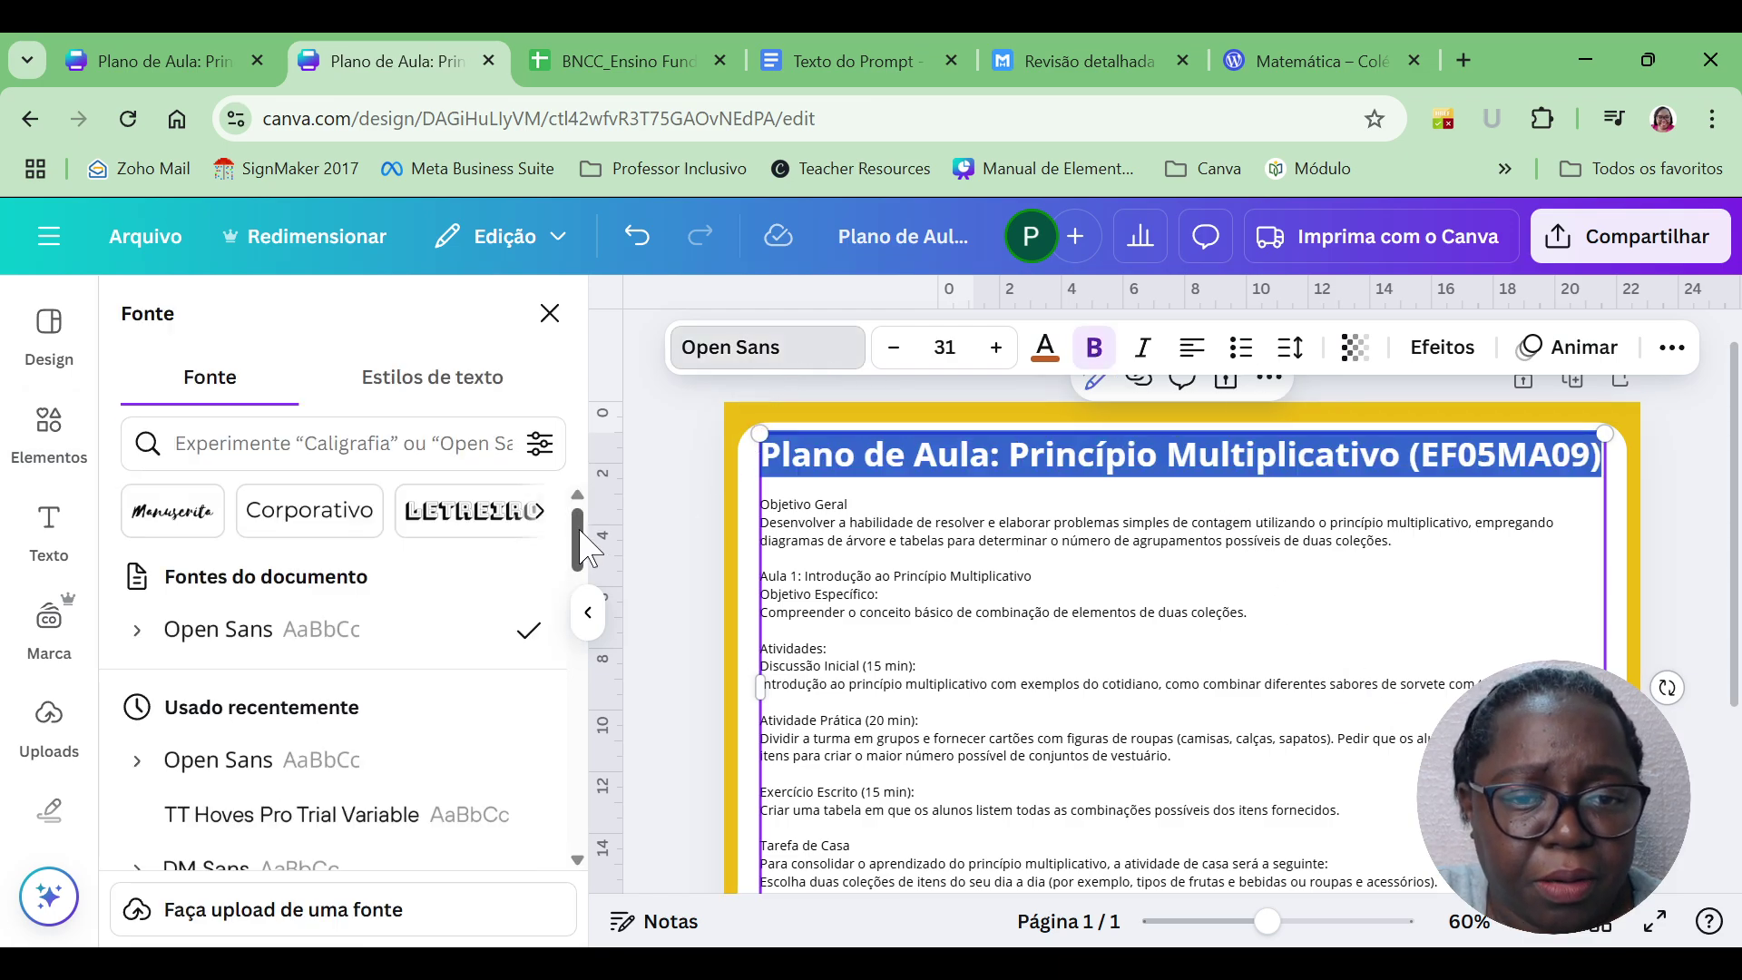
drag(577, 540, 603, 835)
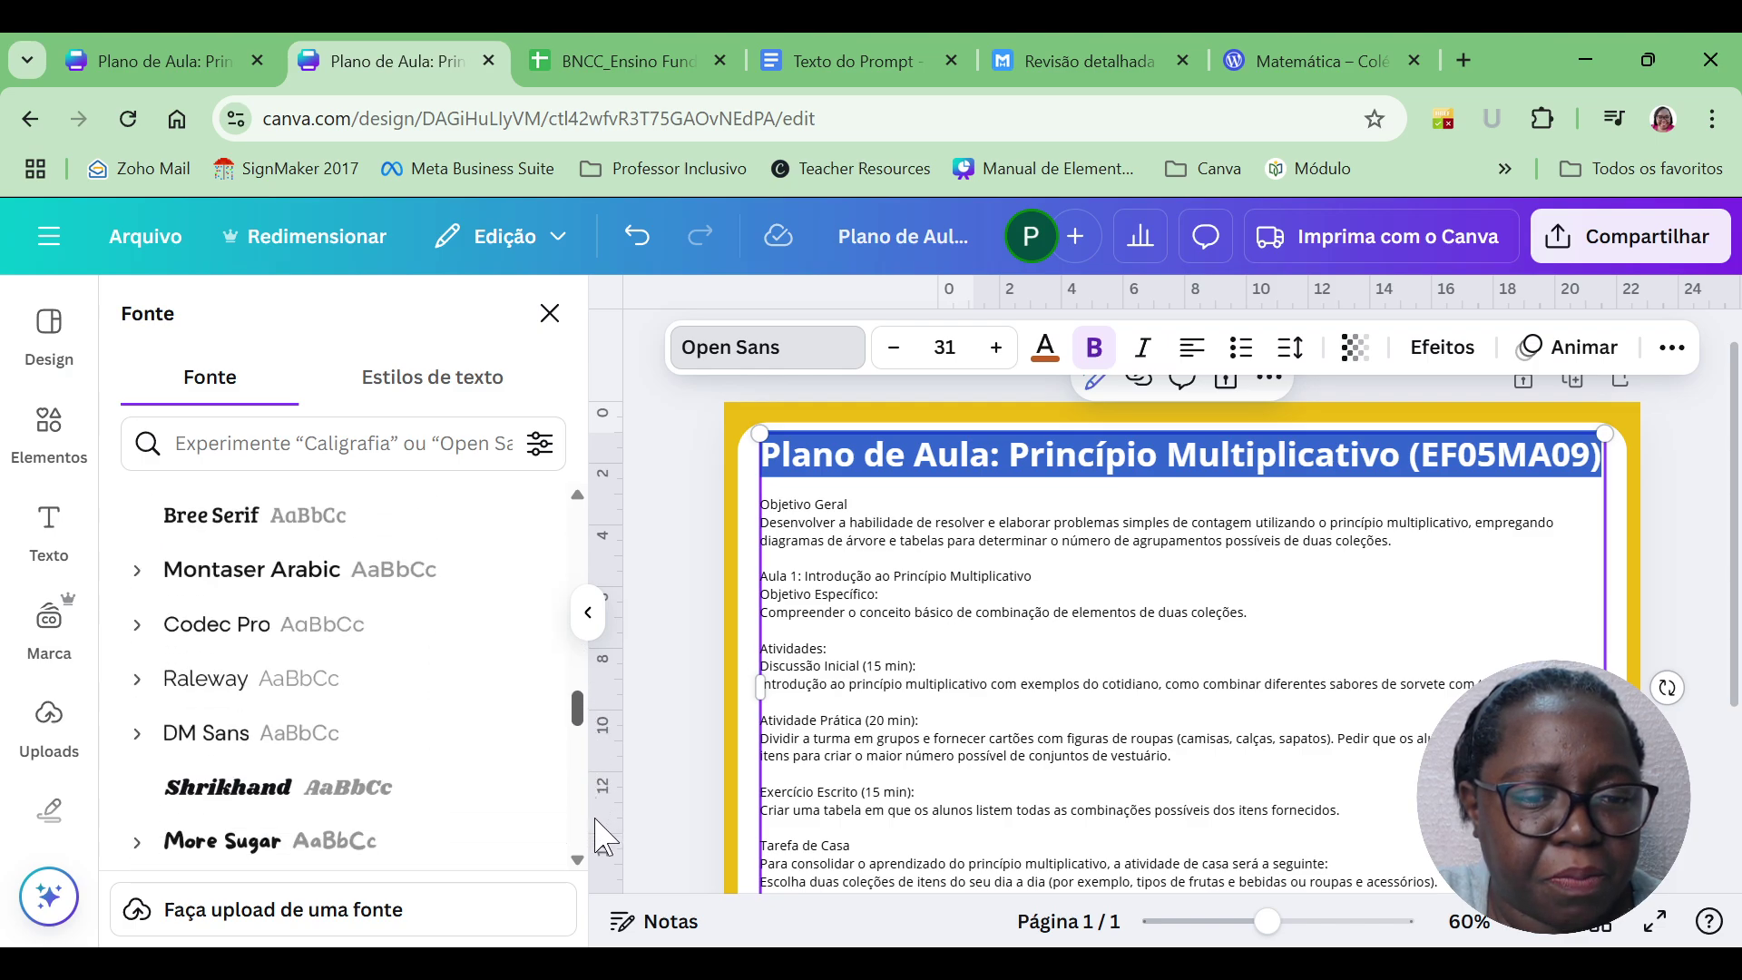
click(331, 531)
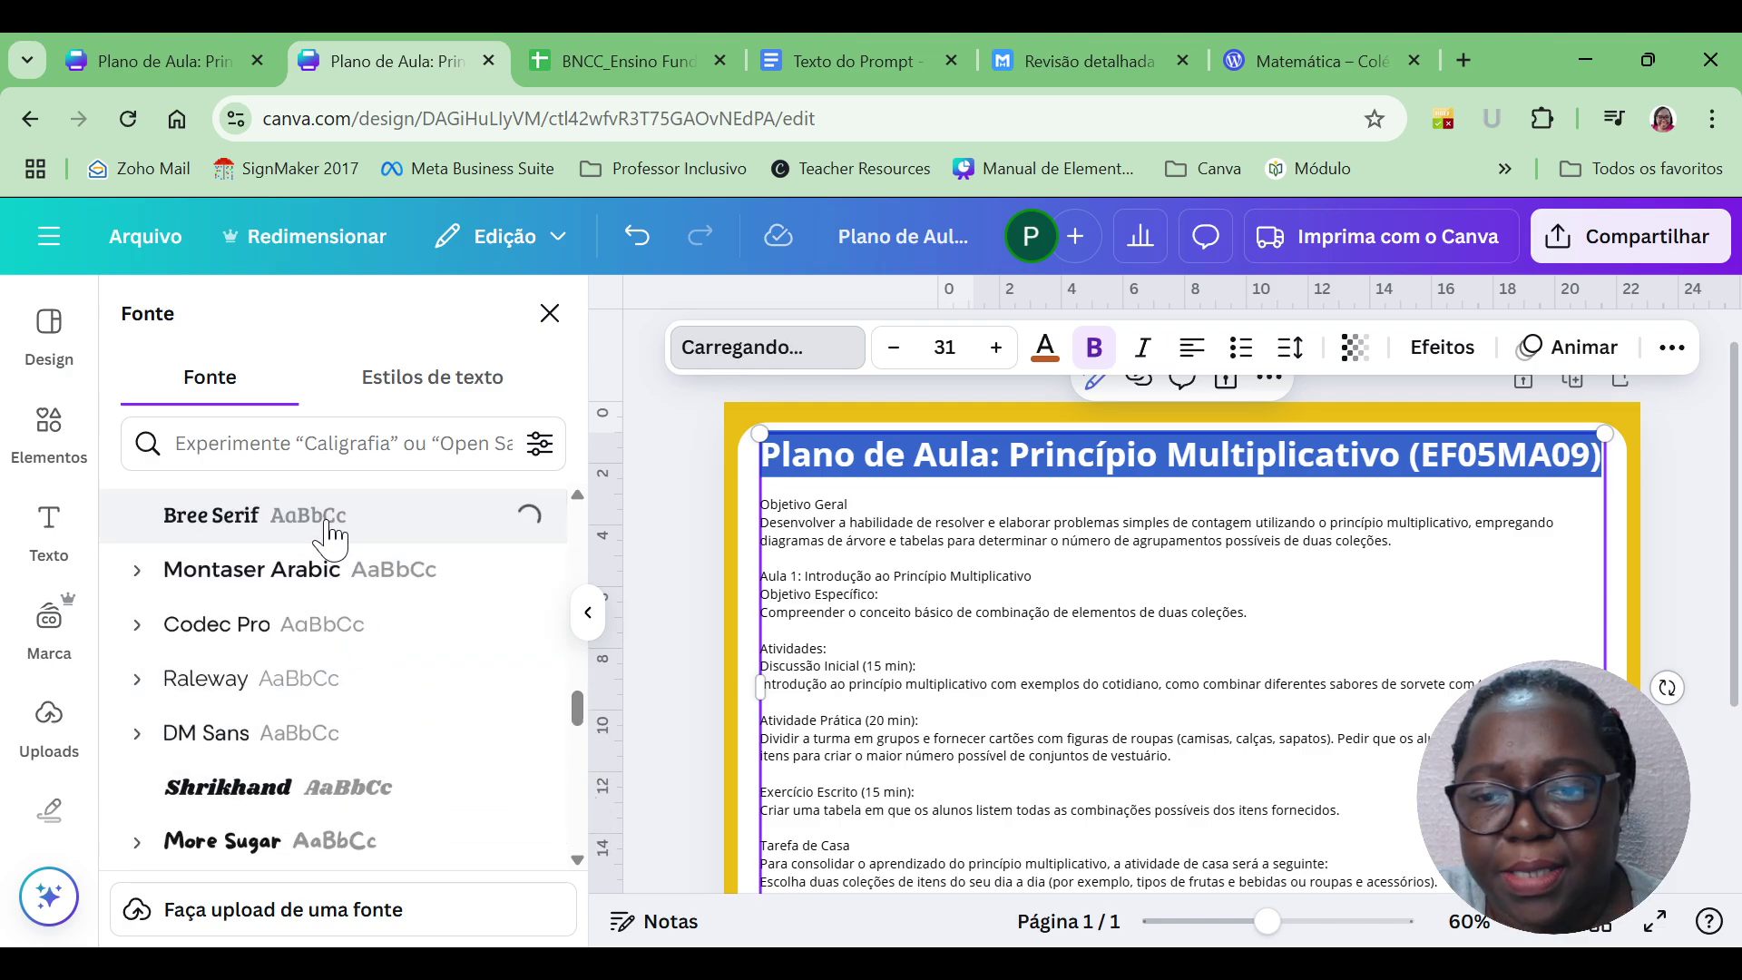
click(1193, 359)
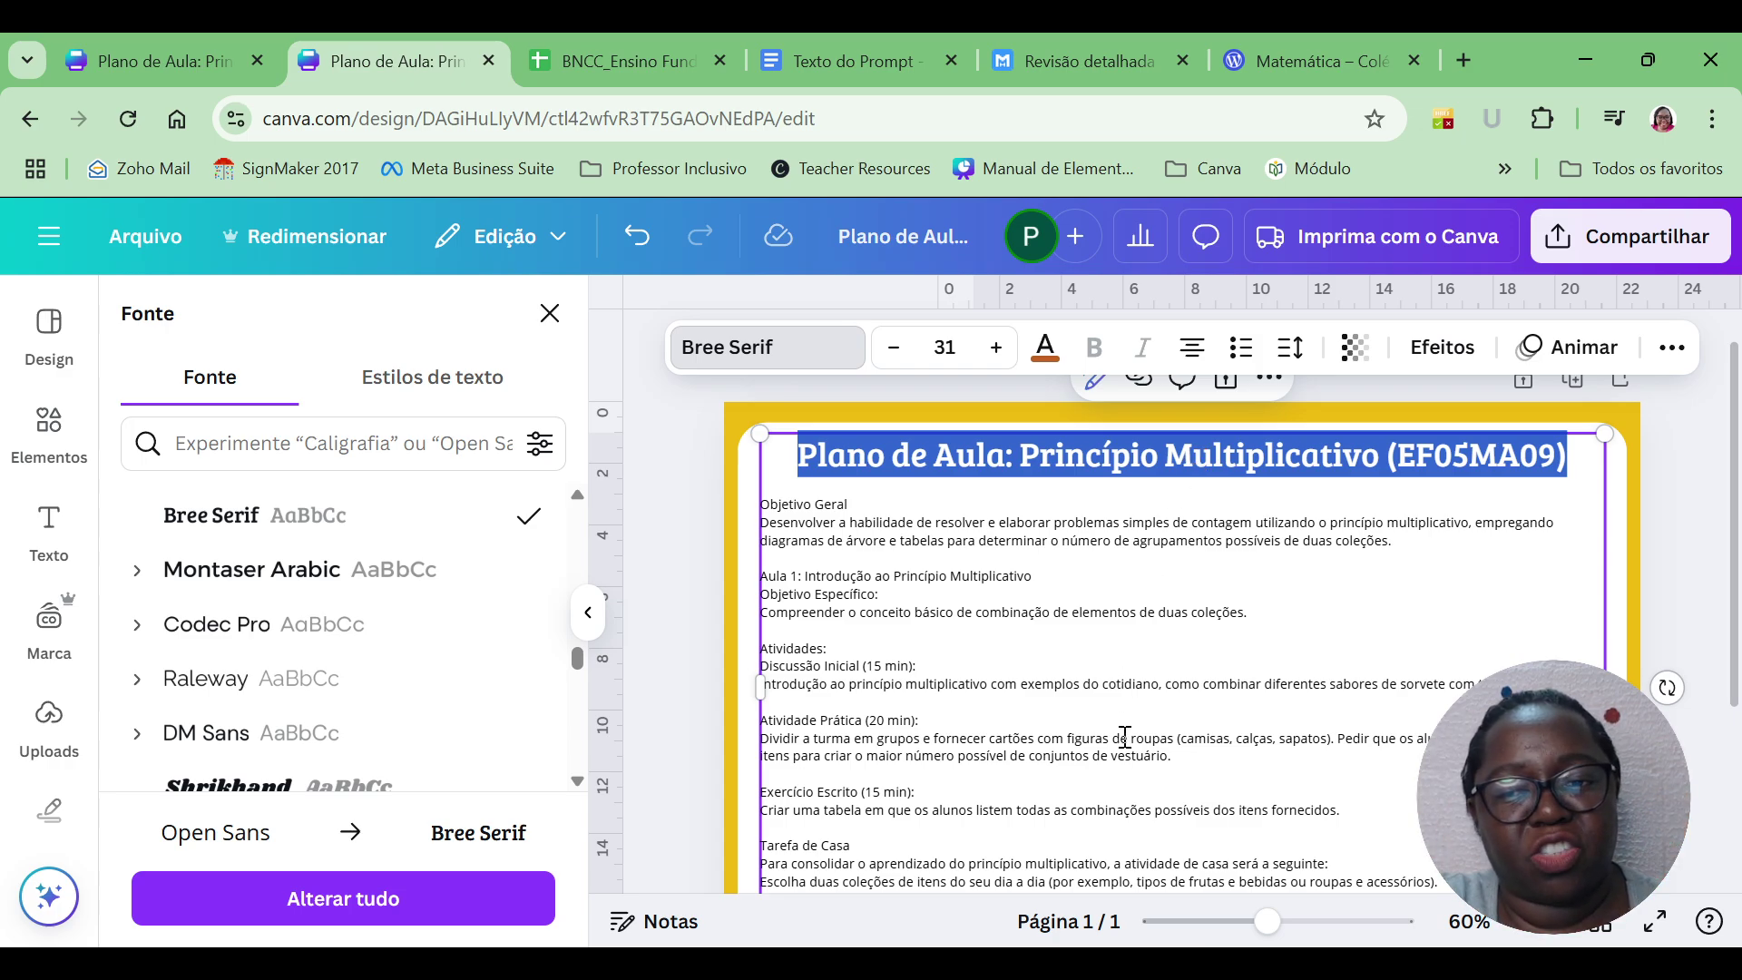
click(1434, 552)
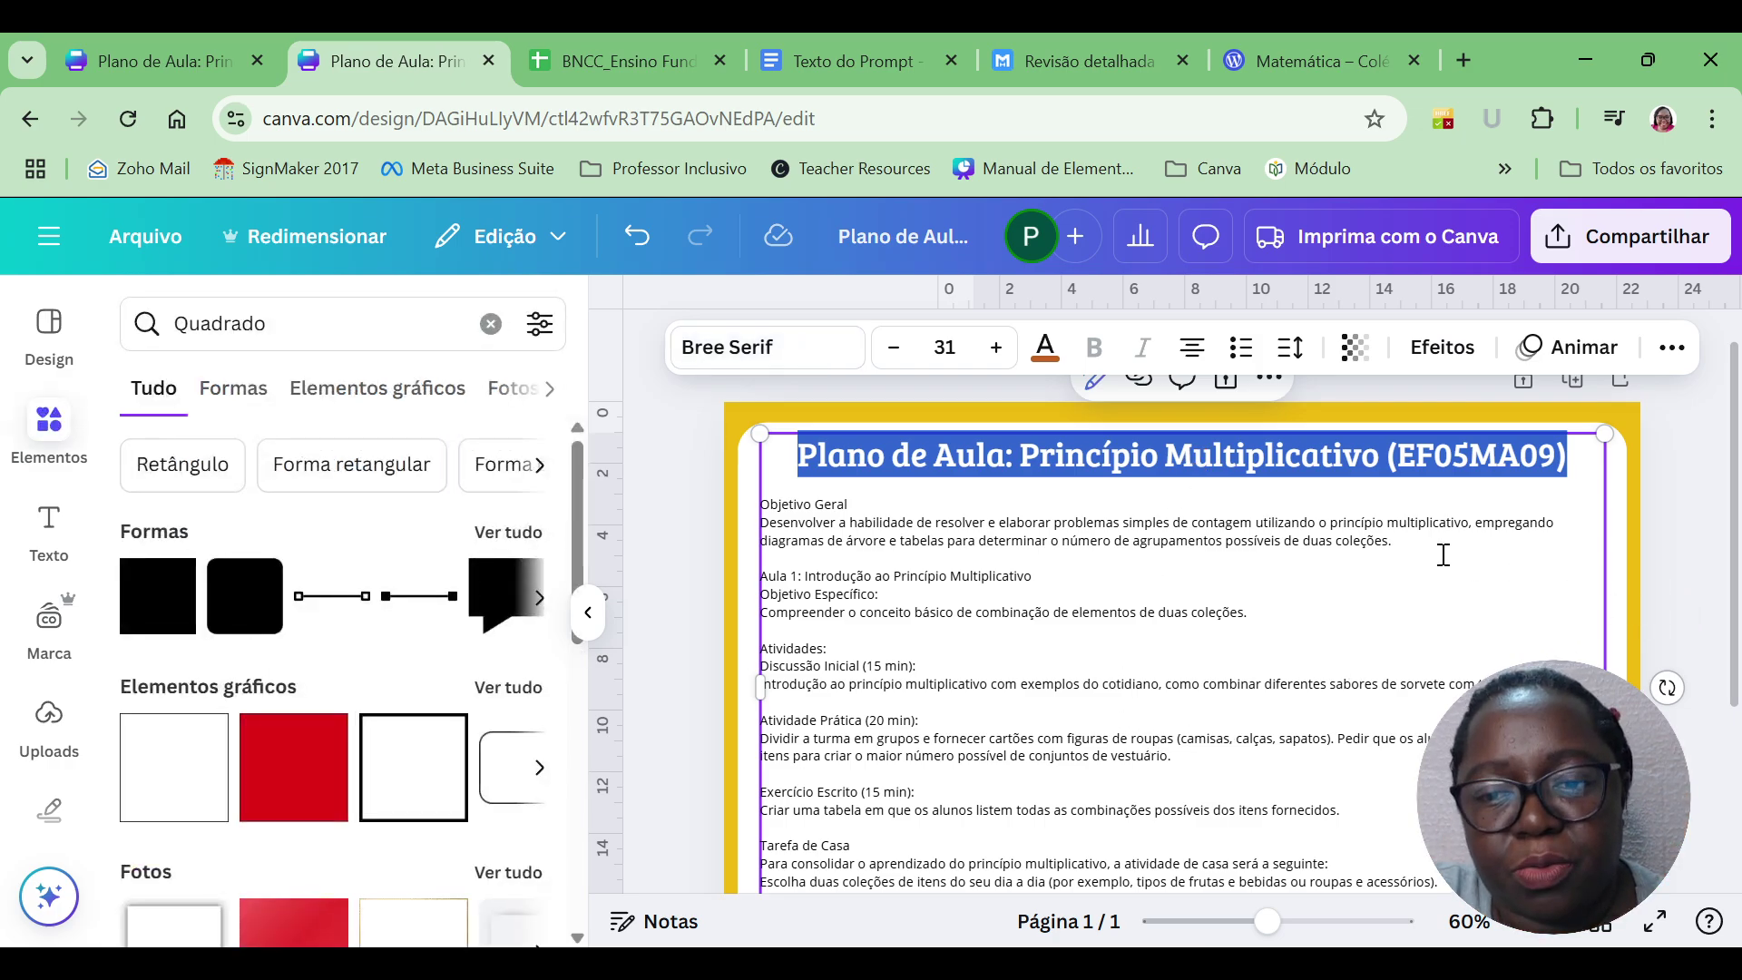
Make the "Objetivo Geral" heading bold.
click(1301, 450)
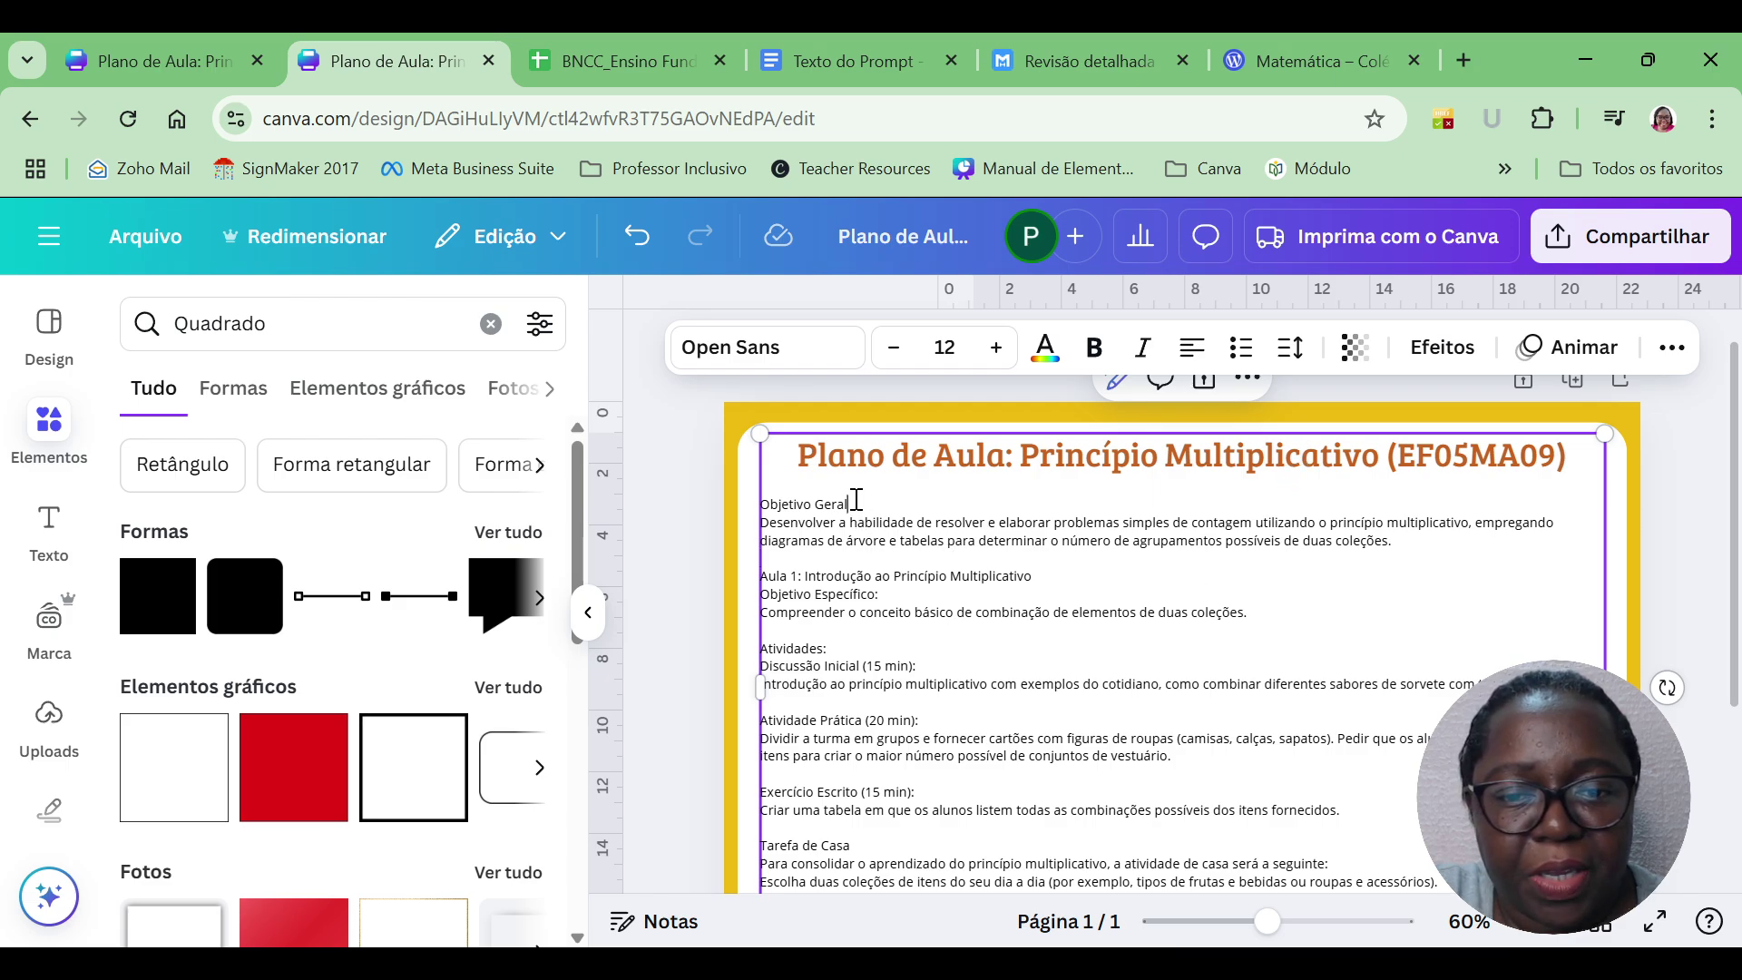
drag(856, 500, 767, 511)
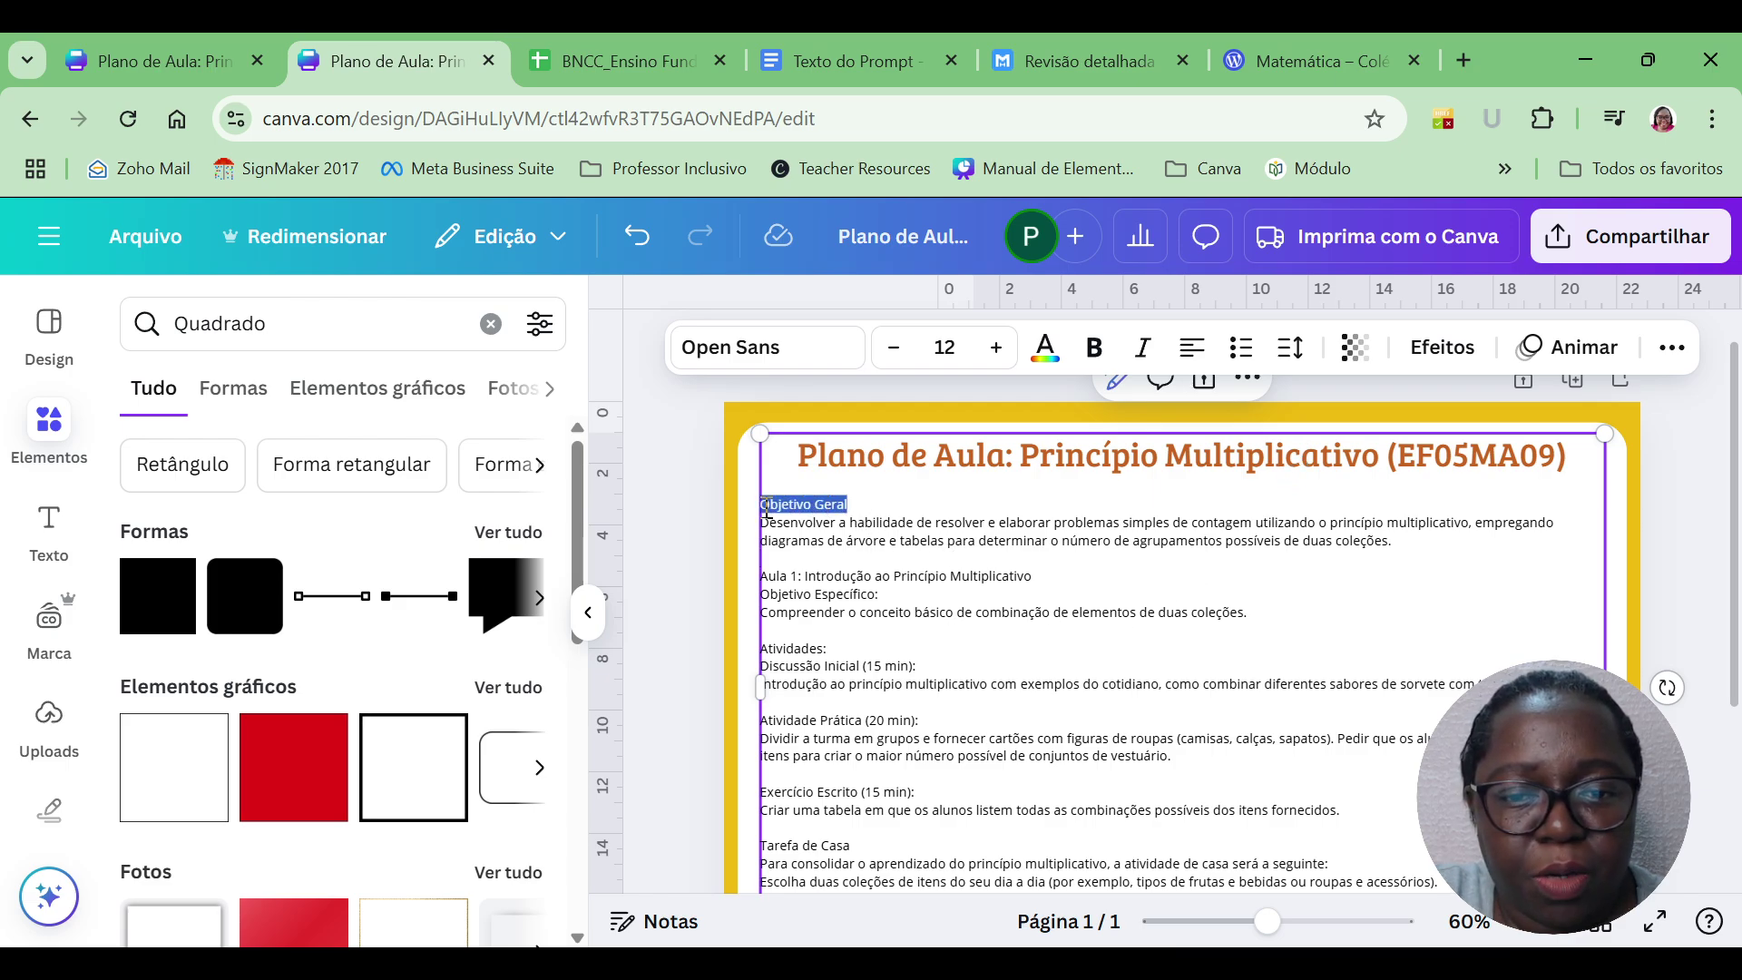
click(1094, 347)
Make the "Aula 1:" label bold in the lesson plan text.
drag(778, 577, 760, 514)
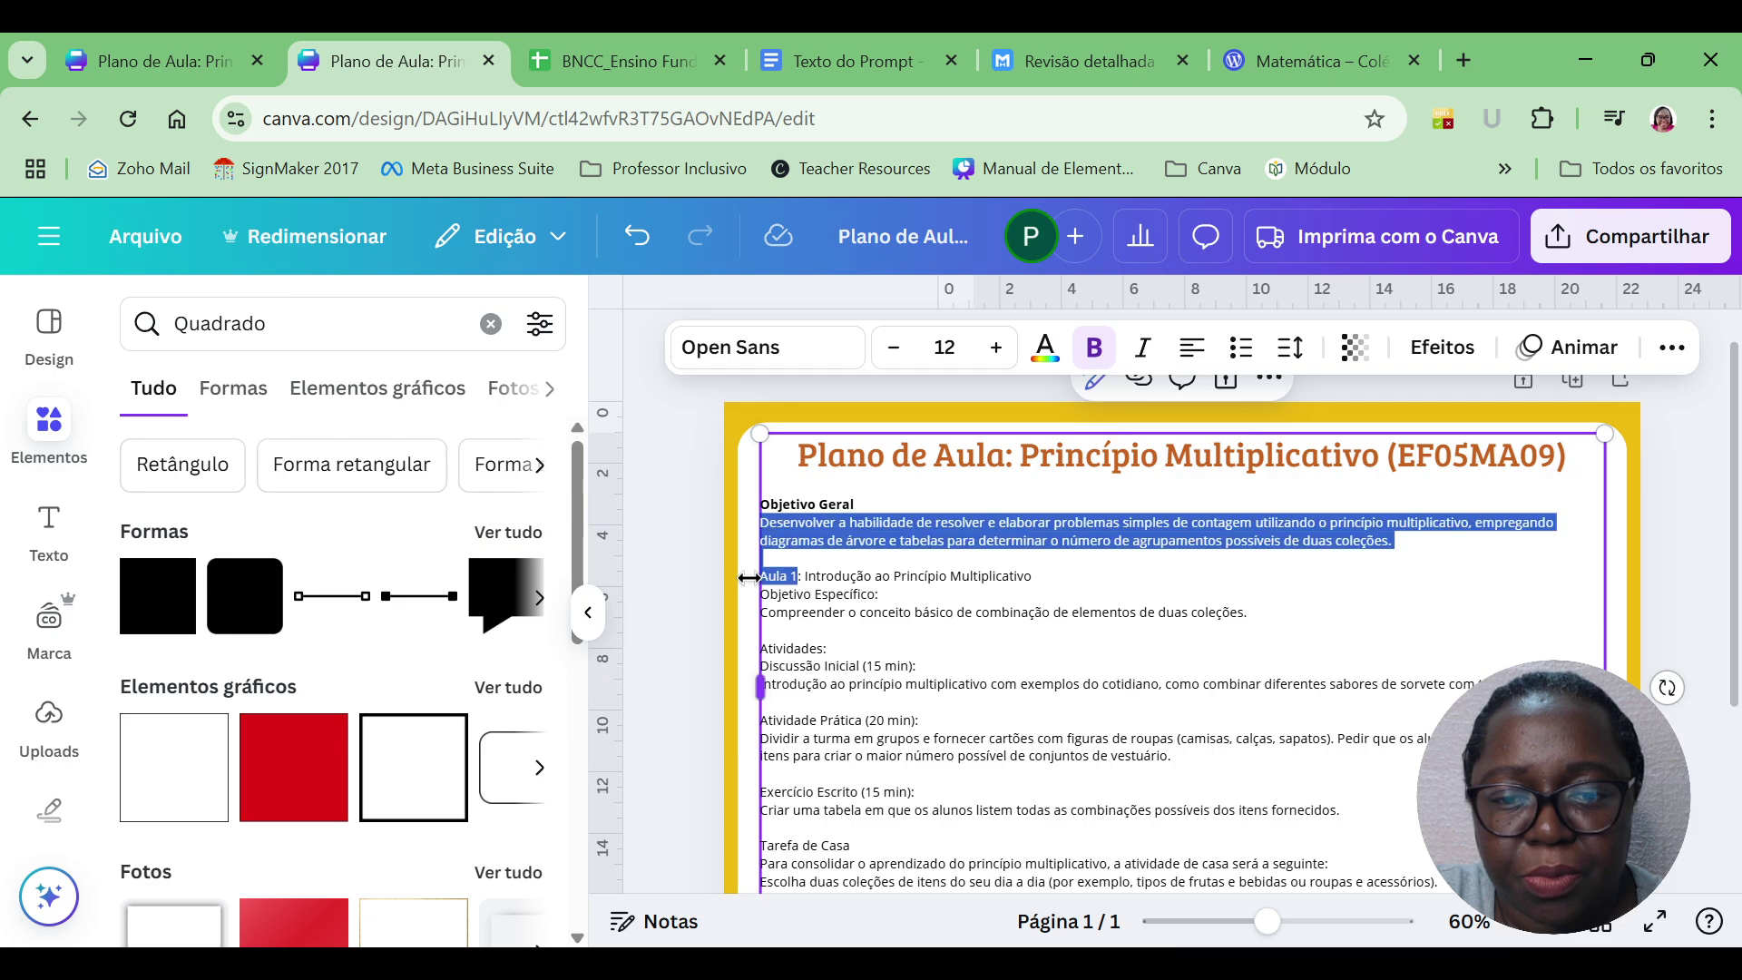
click(779, 577)
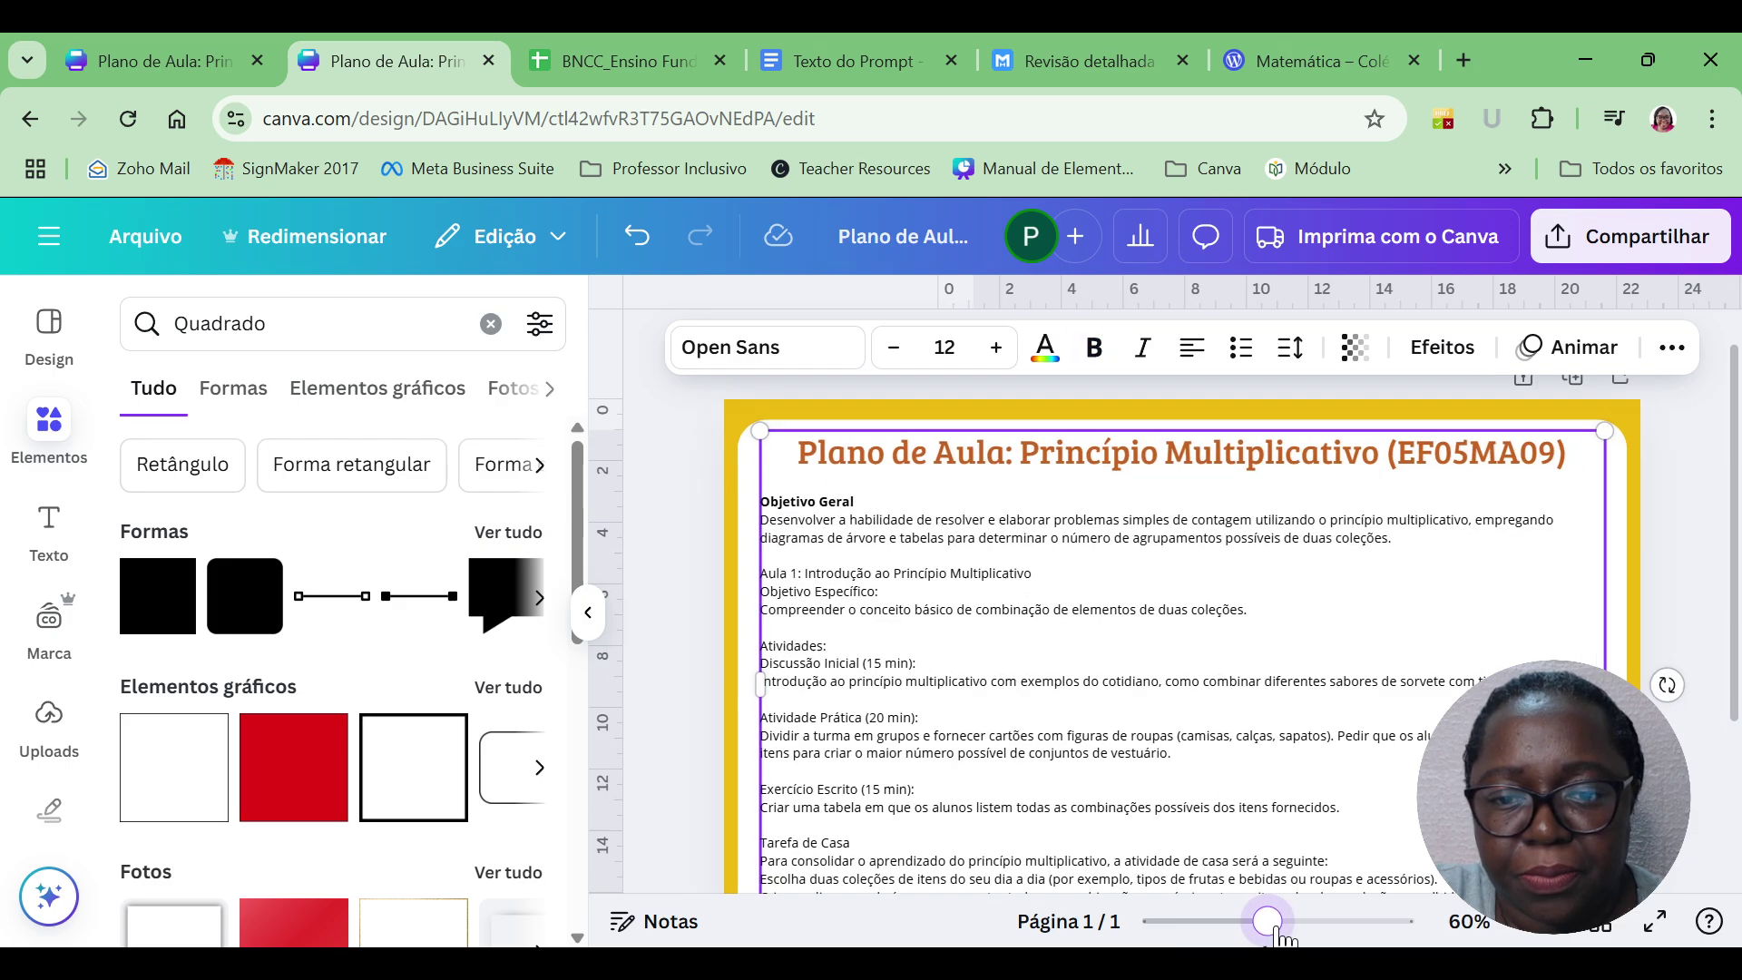
drag(1267, 922, 1295, 922)
click(588, 612)
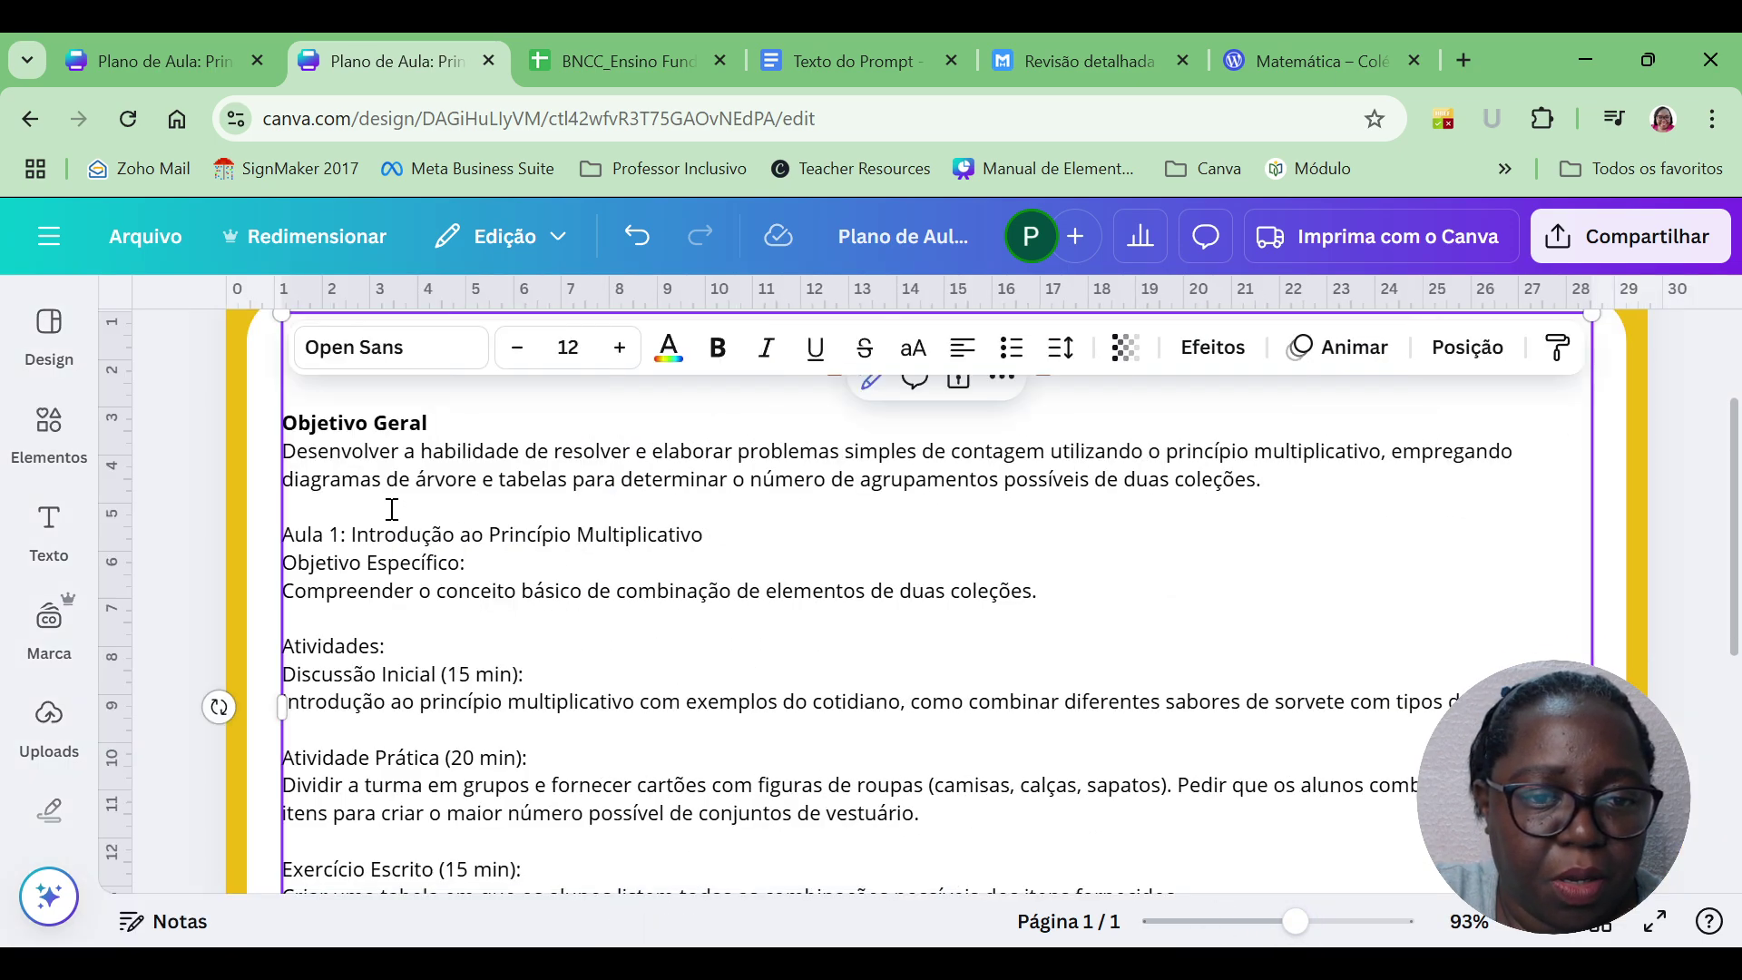
drag(352, 534, 281, 535)
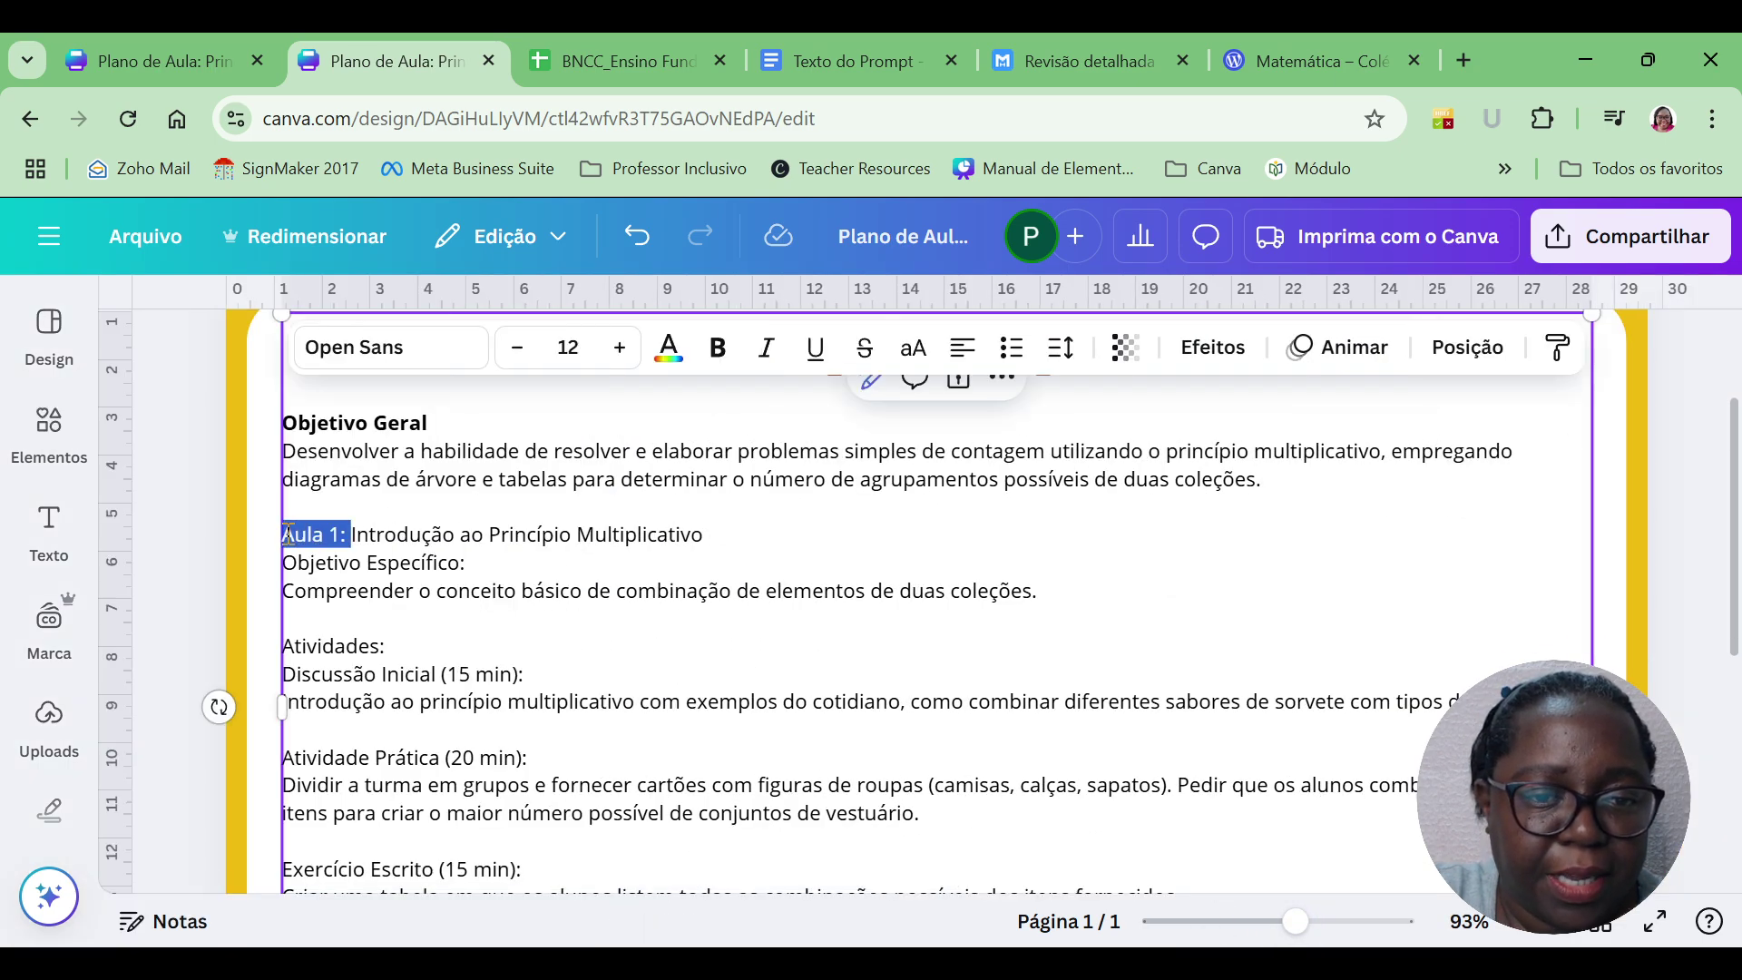
click(712, 350)
Make the "Atividades:" heading and the words "Atividade Prática" bold.
drag(411, 647, 281, 648)
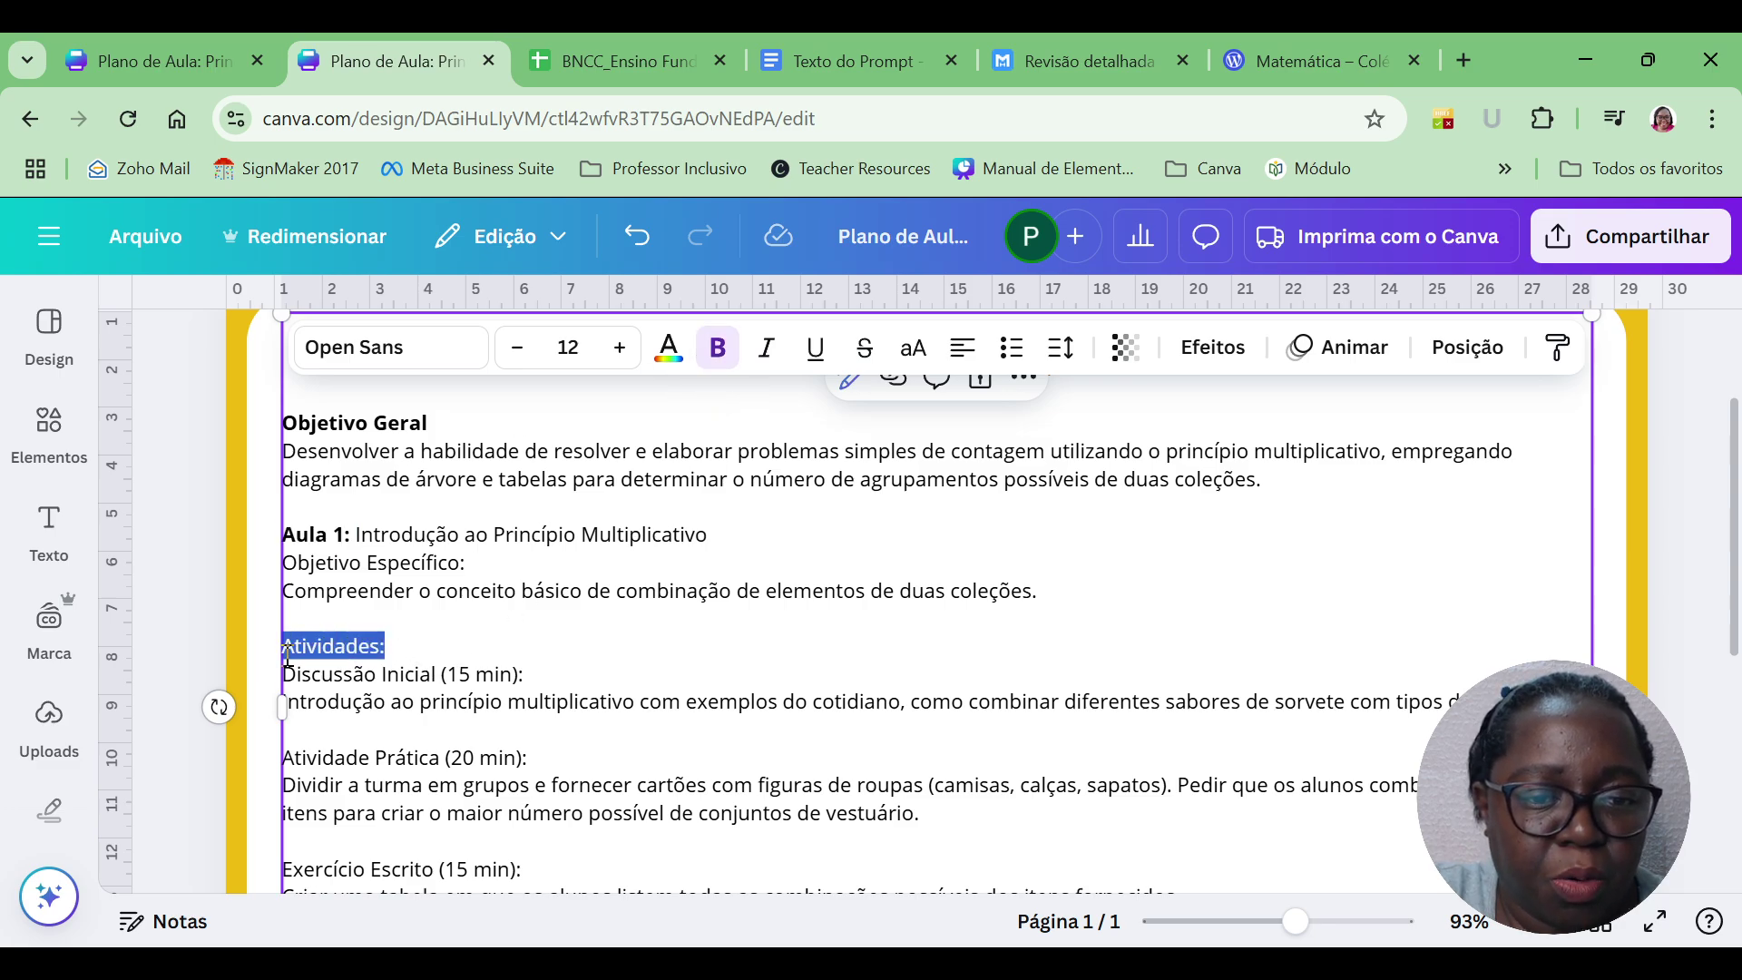
click(717, 349)
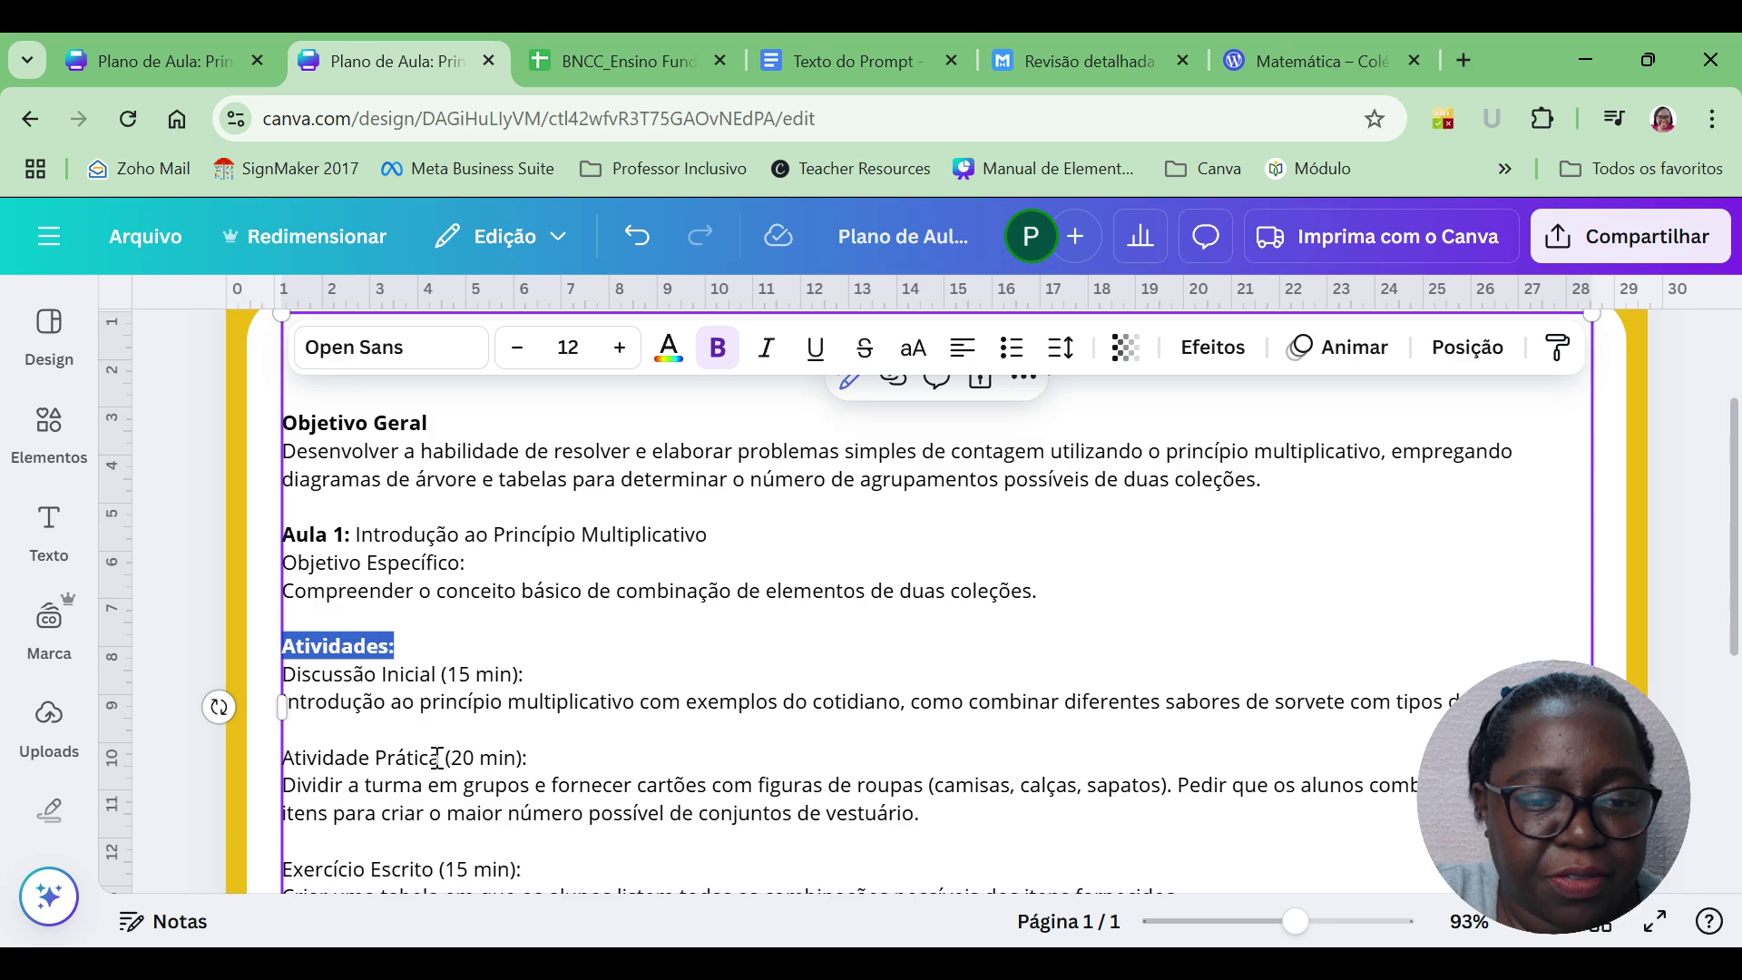
drag(439, 758, 281, 758)
click(717, 348)
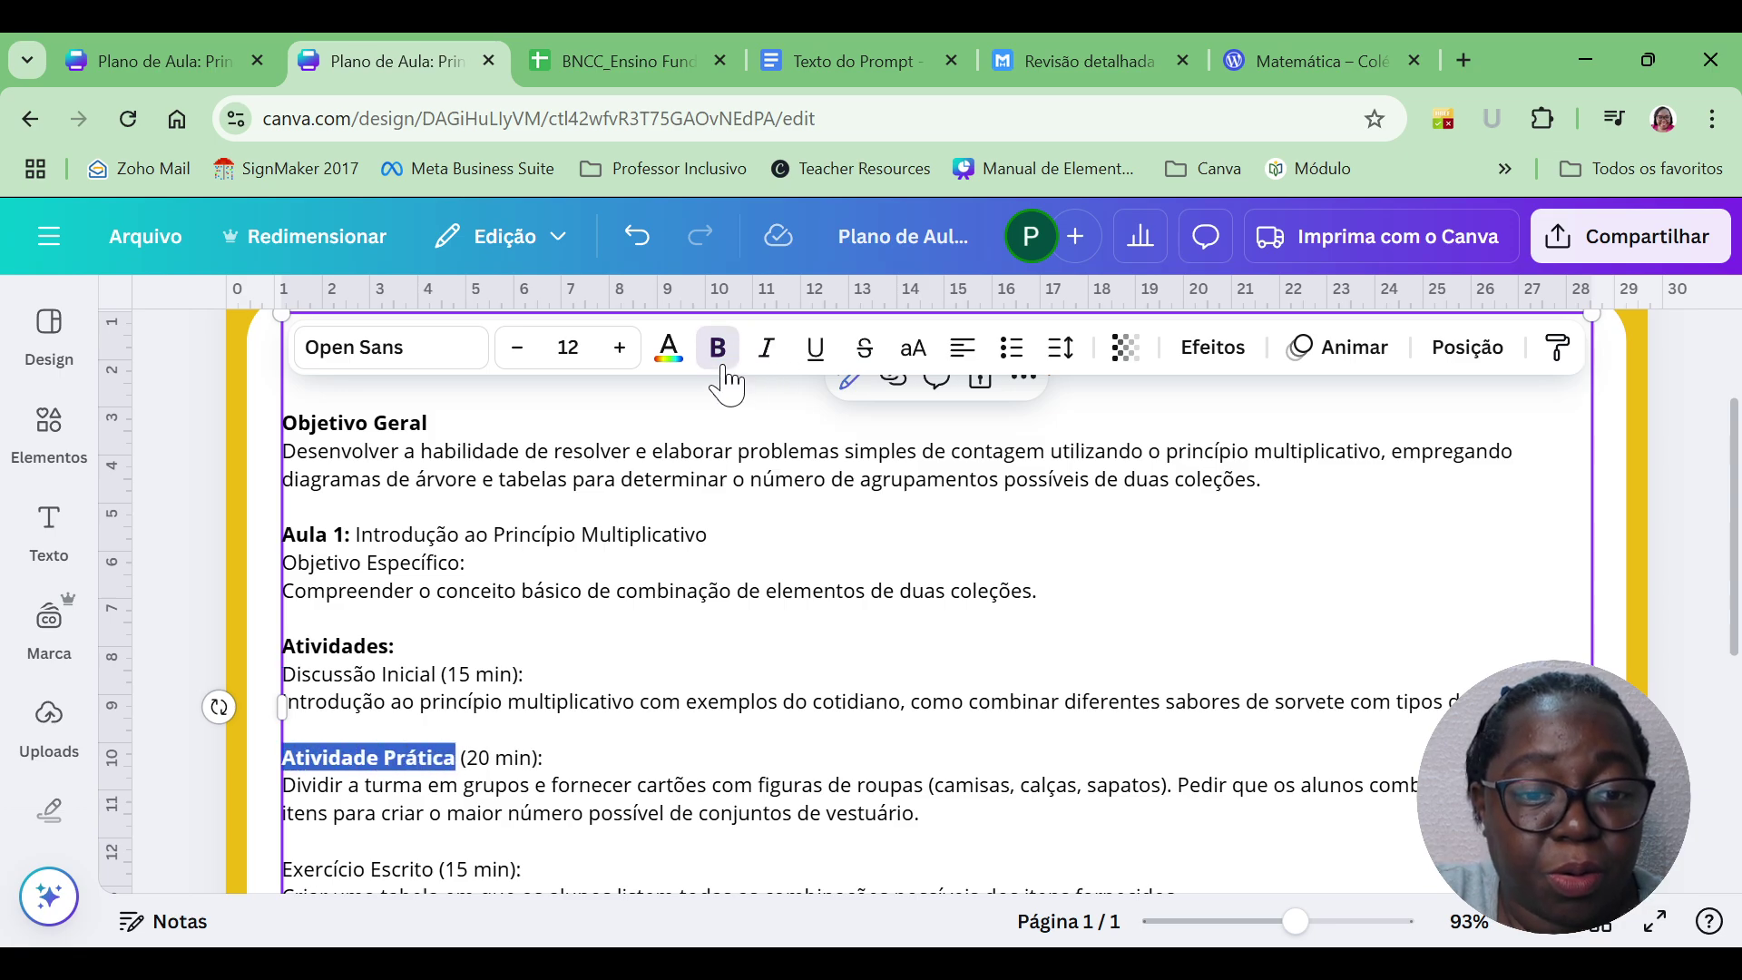
Make the words "Exercício Escrito" and the "Tarefa de Casa" heading bold.
scroll(777, 700, down, 3)
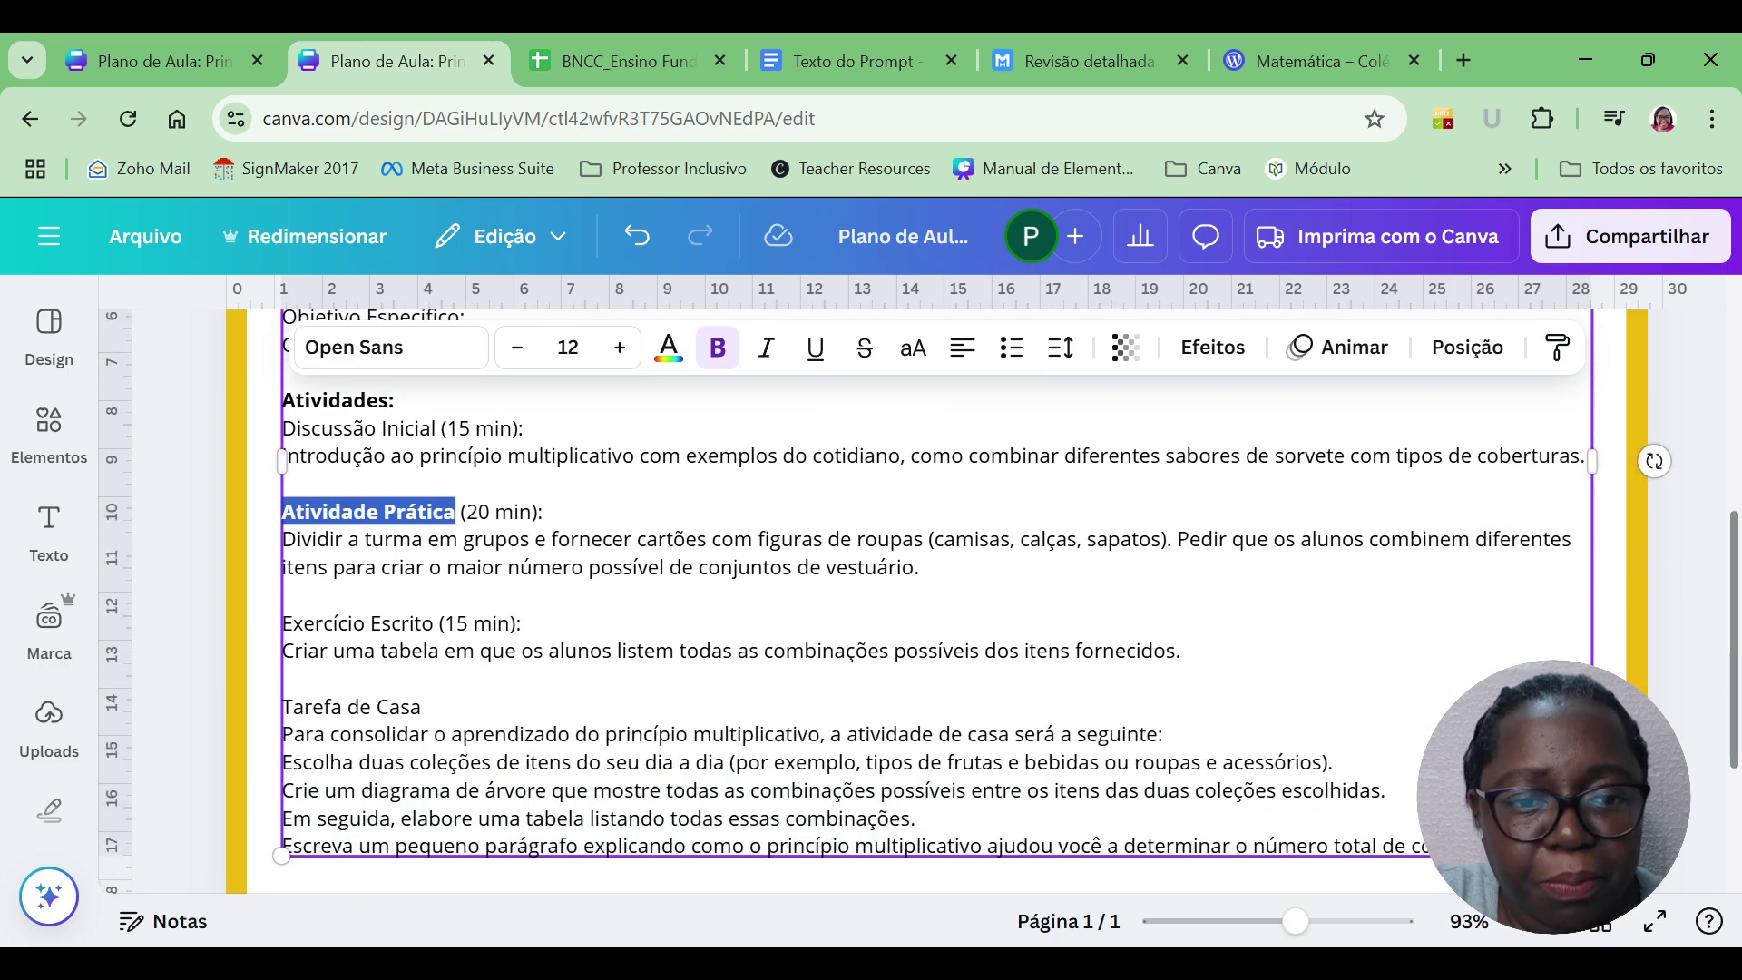
drag(434, 594, 278, 603)
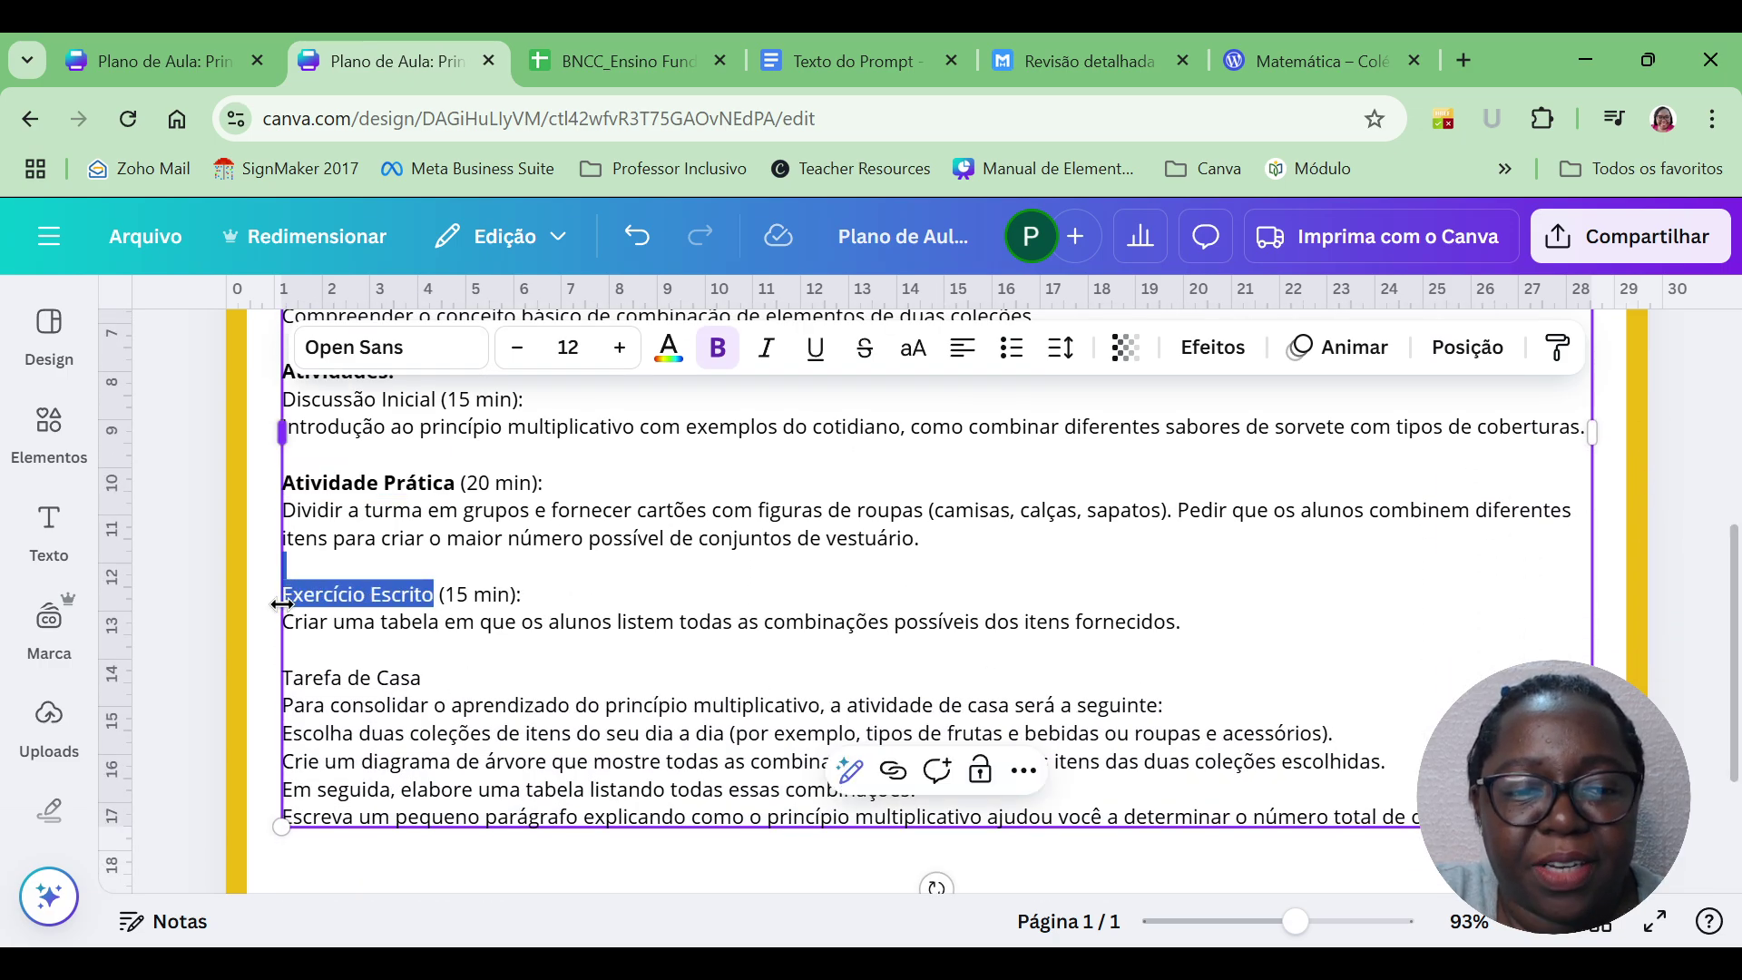
click(725, 363)
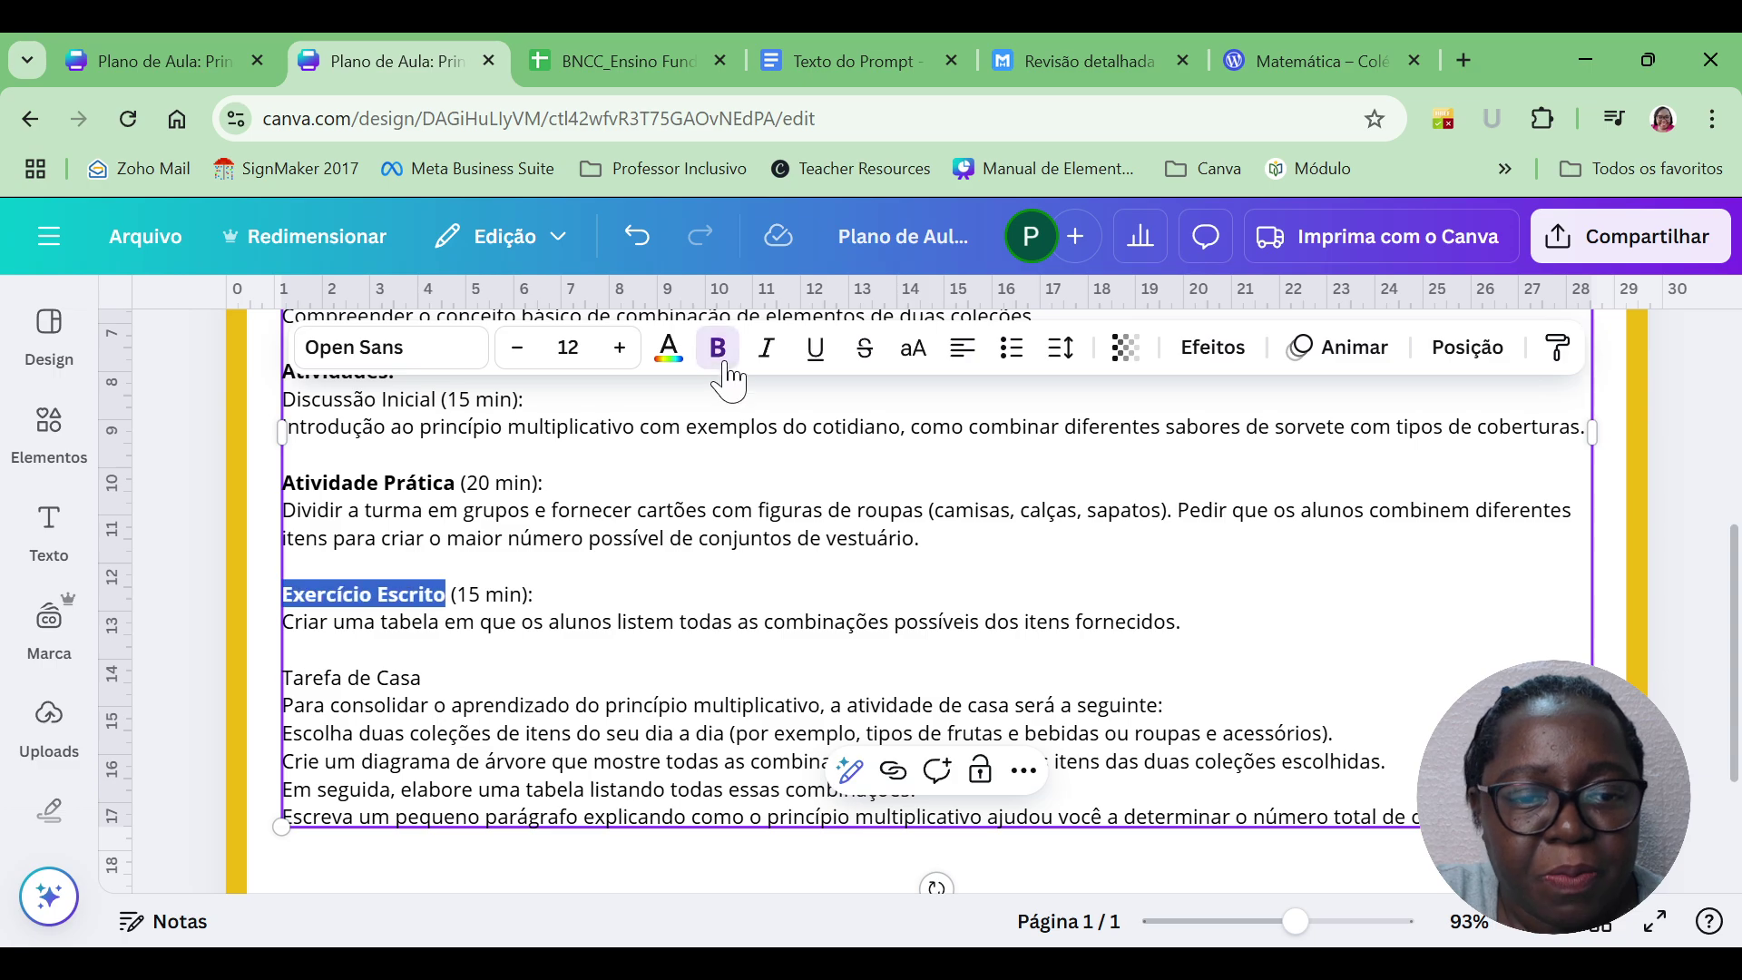
drag(493, 658, 442, 672)
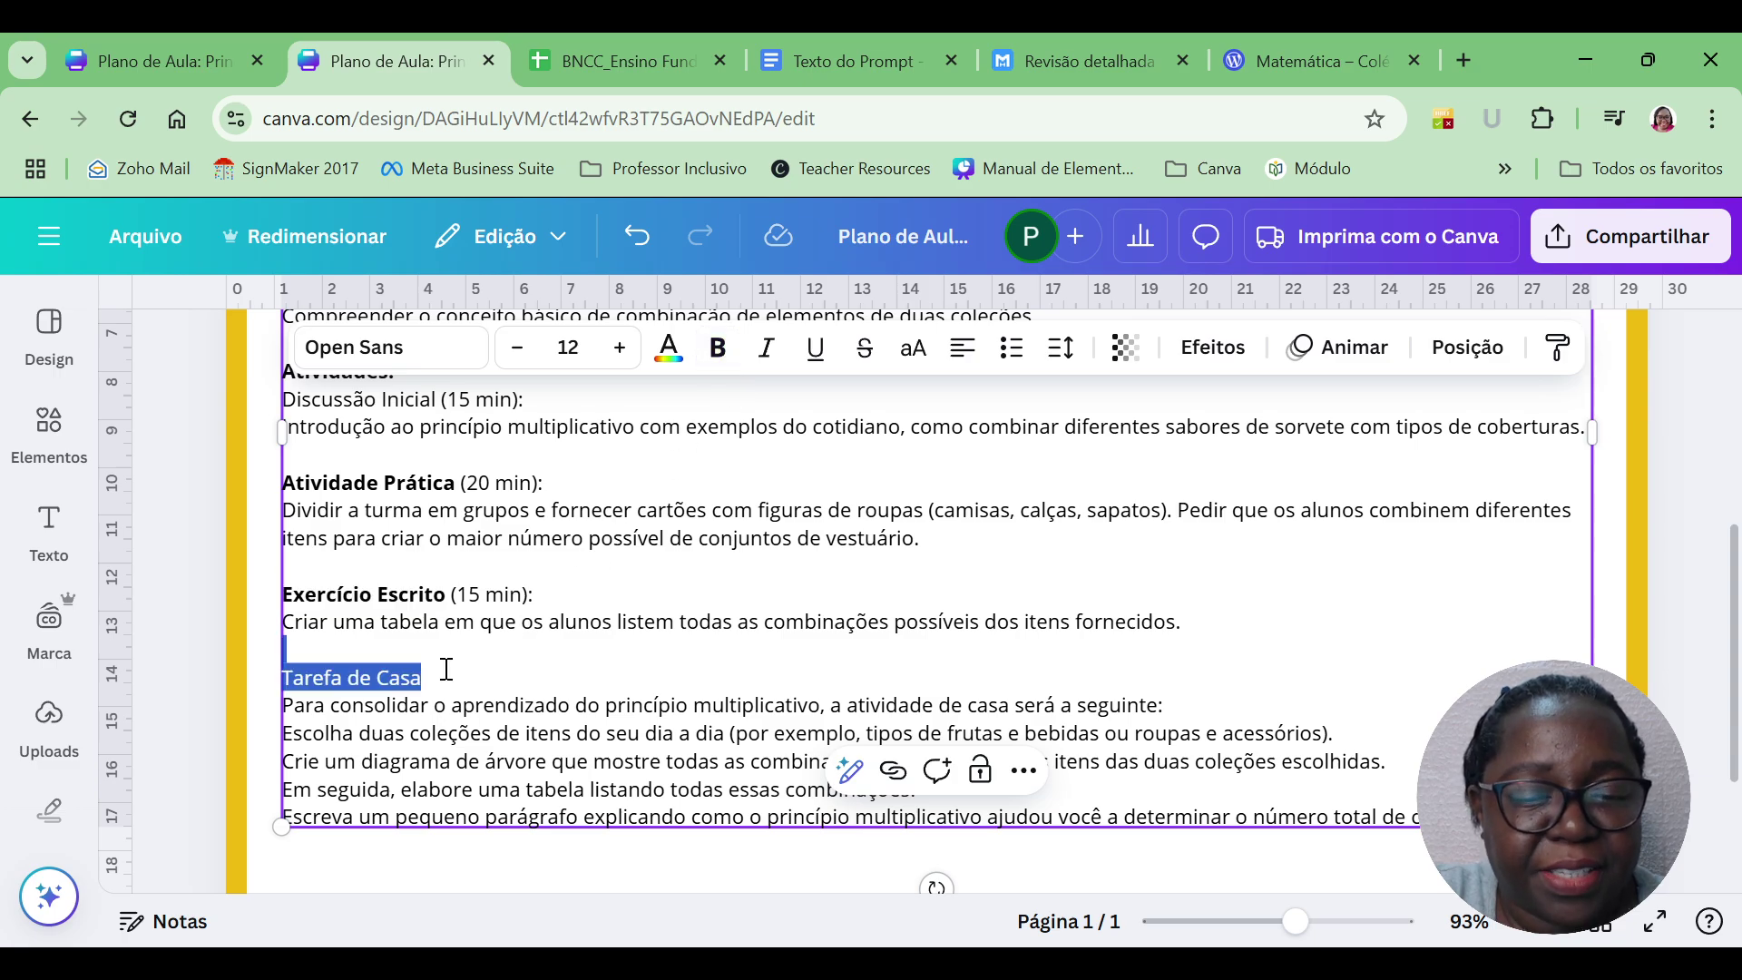
click(725, 365)
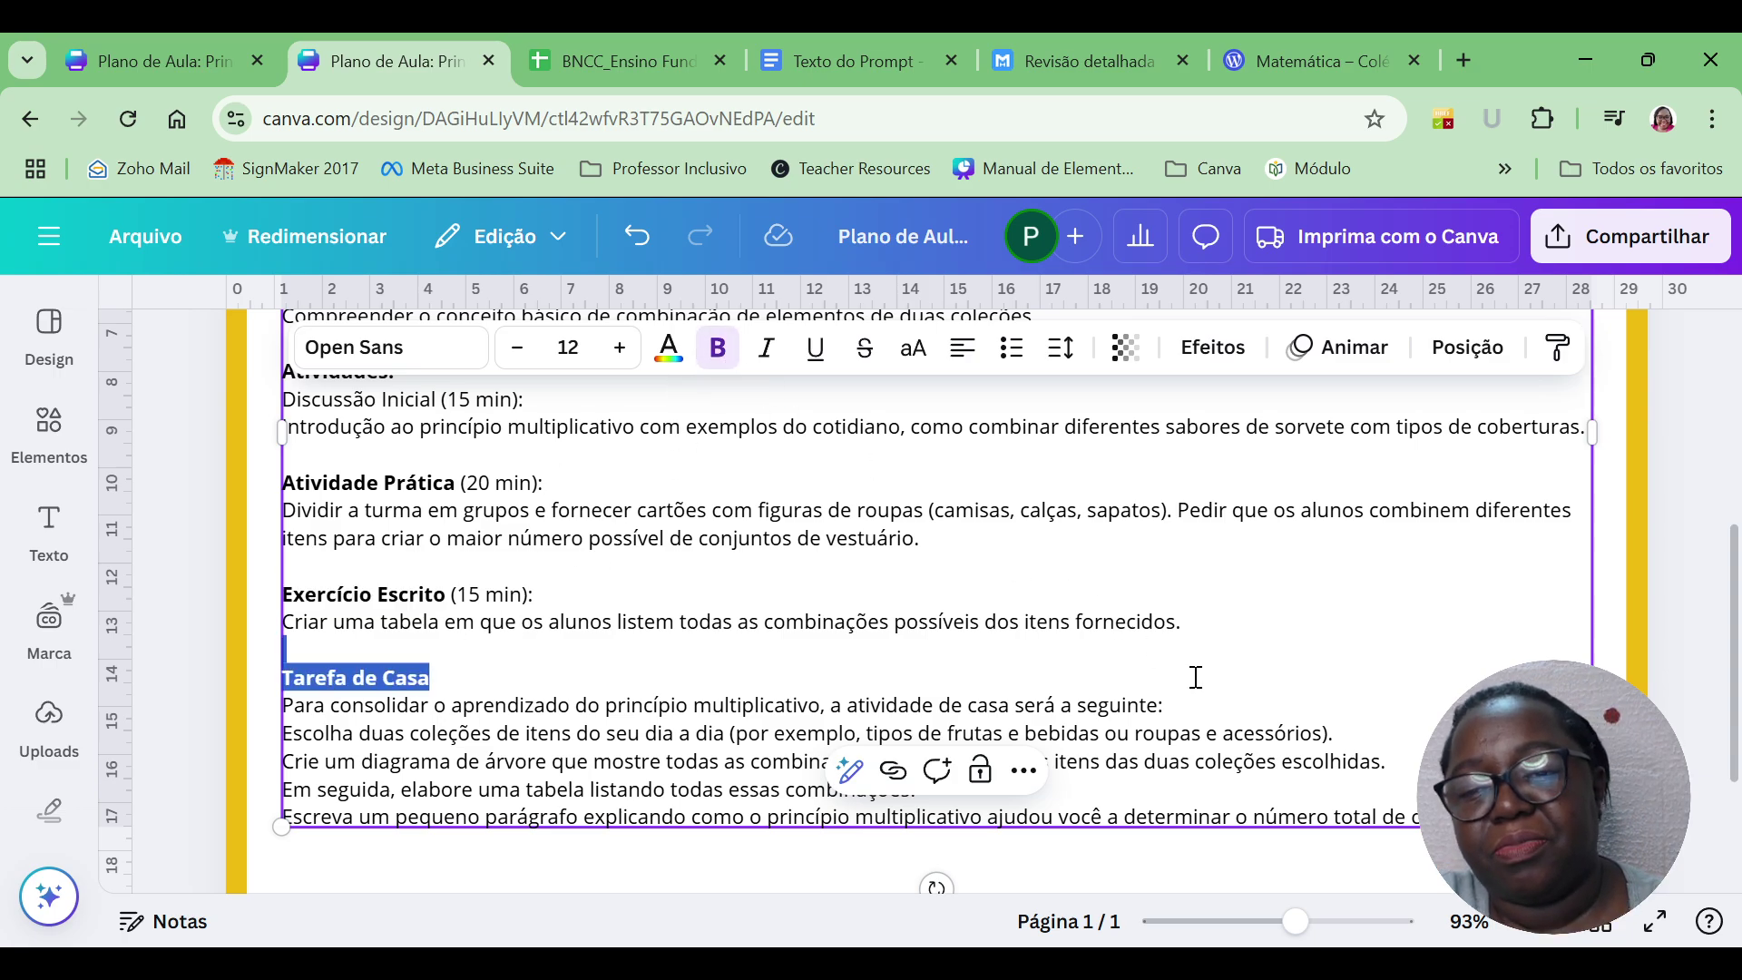
key(Right)
Review the formatted lesson plan page from the title down to the "Tarefa de Casa" section.
drag(1721, 649, 1721, 574)
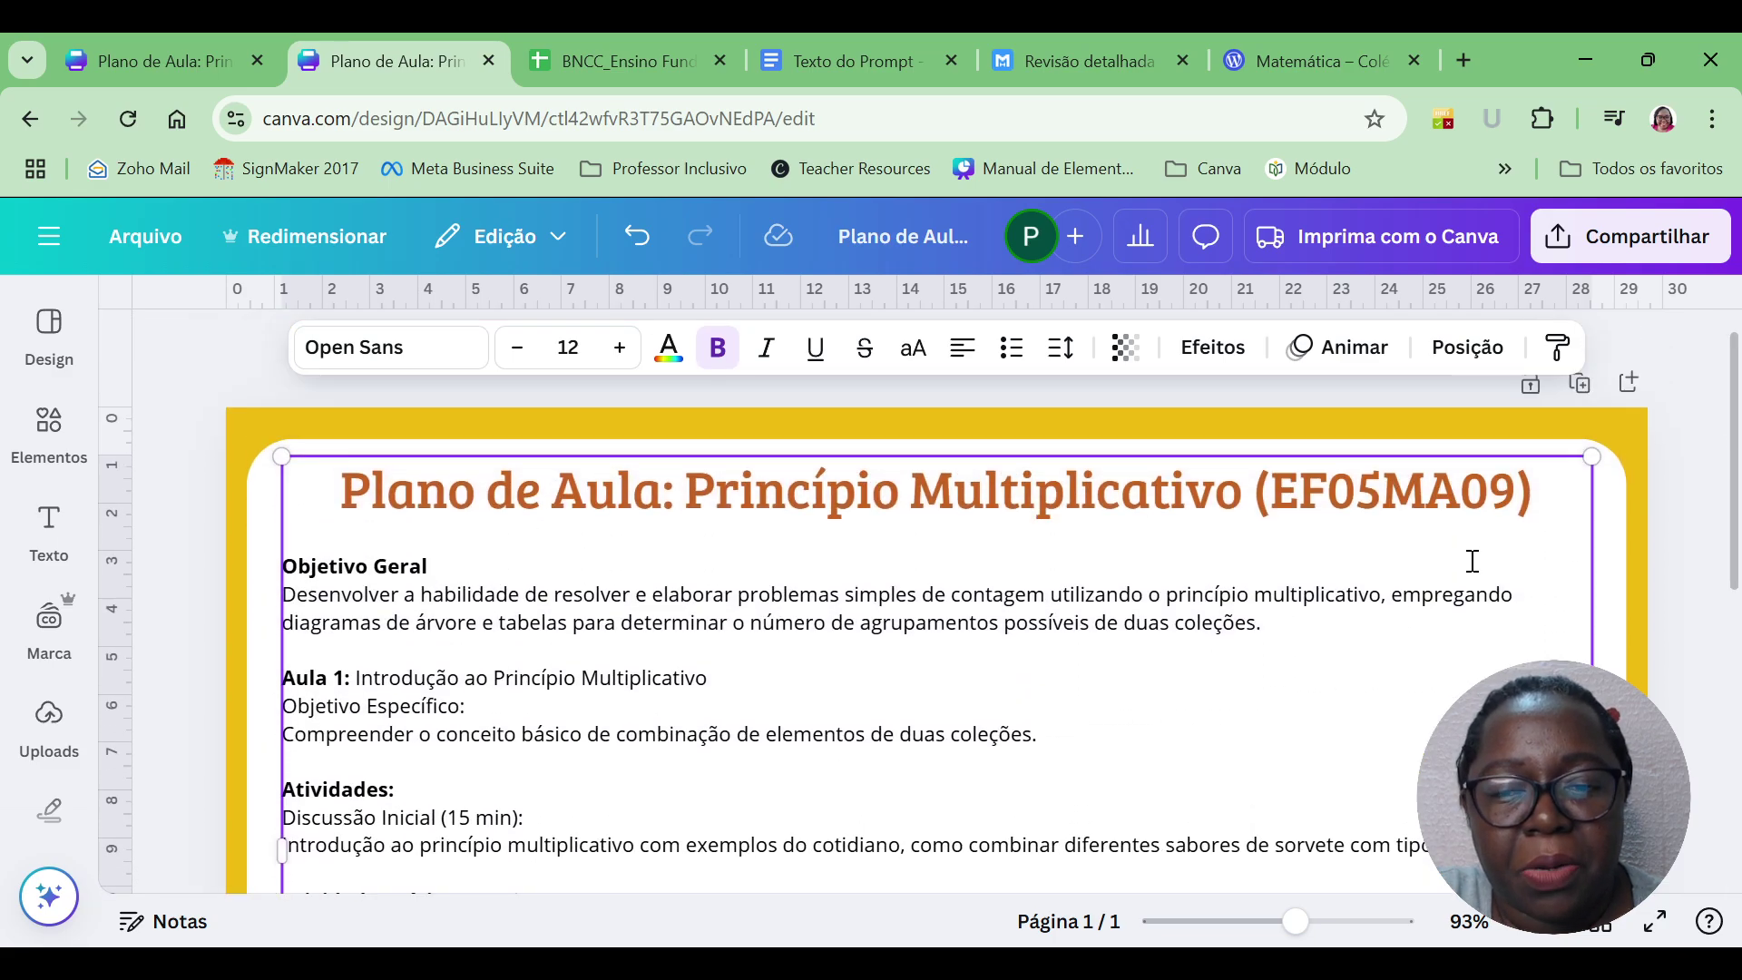
triple_click(1175, 676)
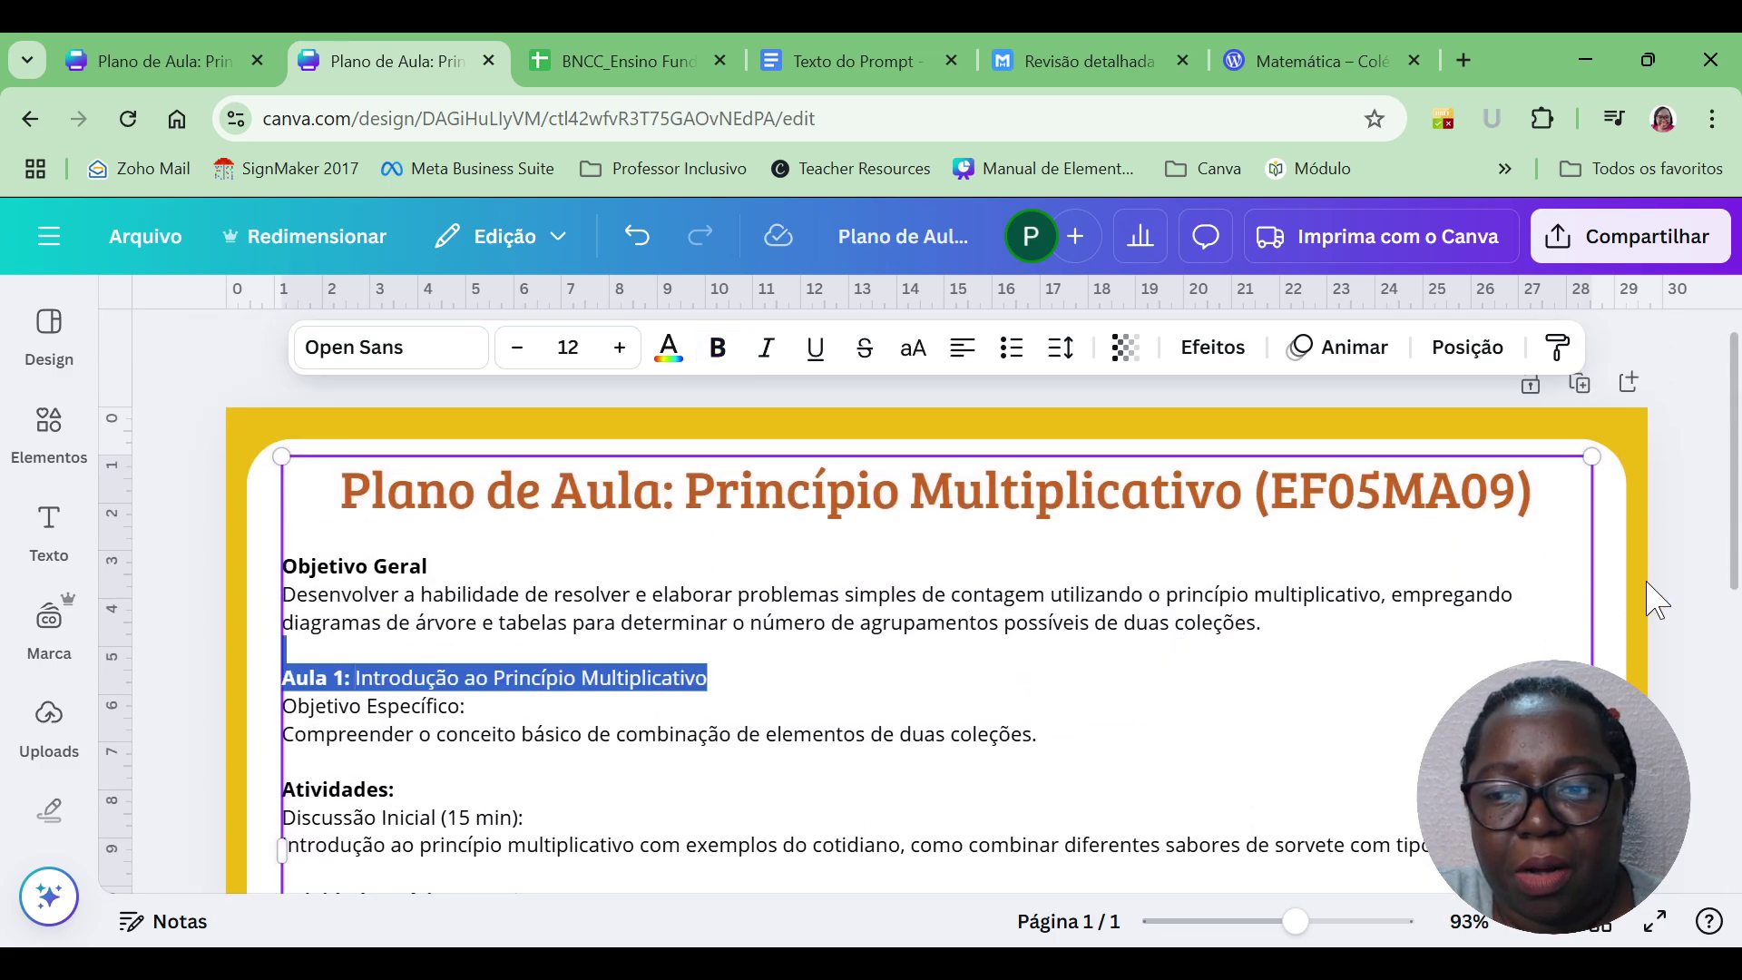
click(1684, 602)
scroll(907, 598, down, 5)
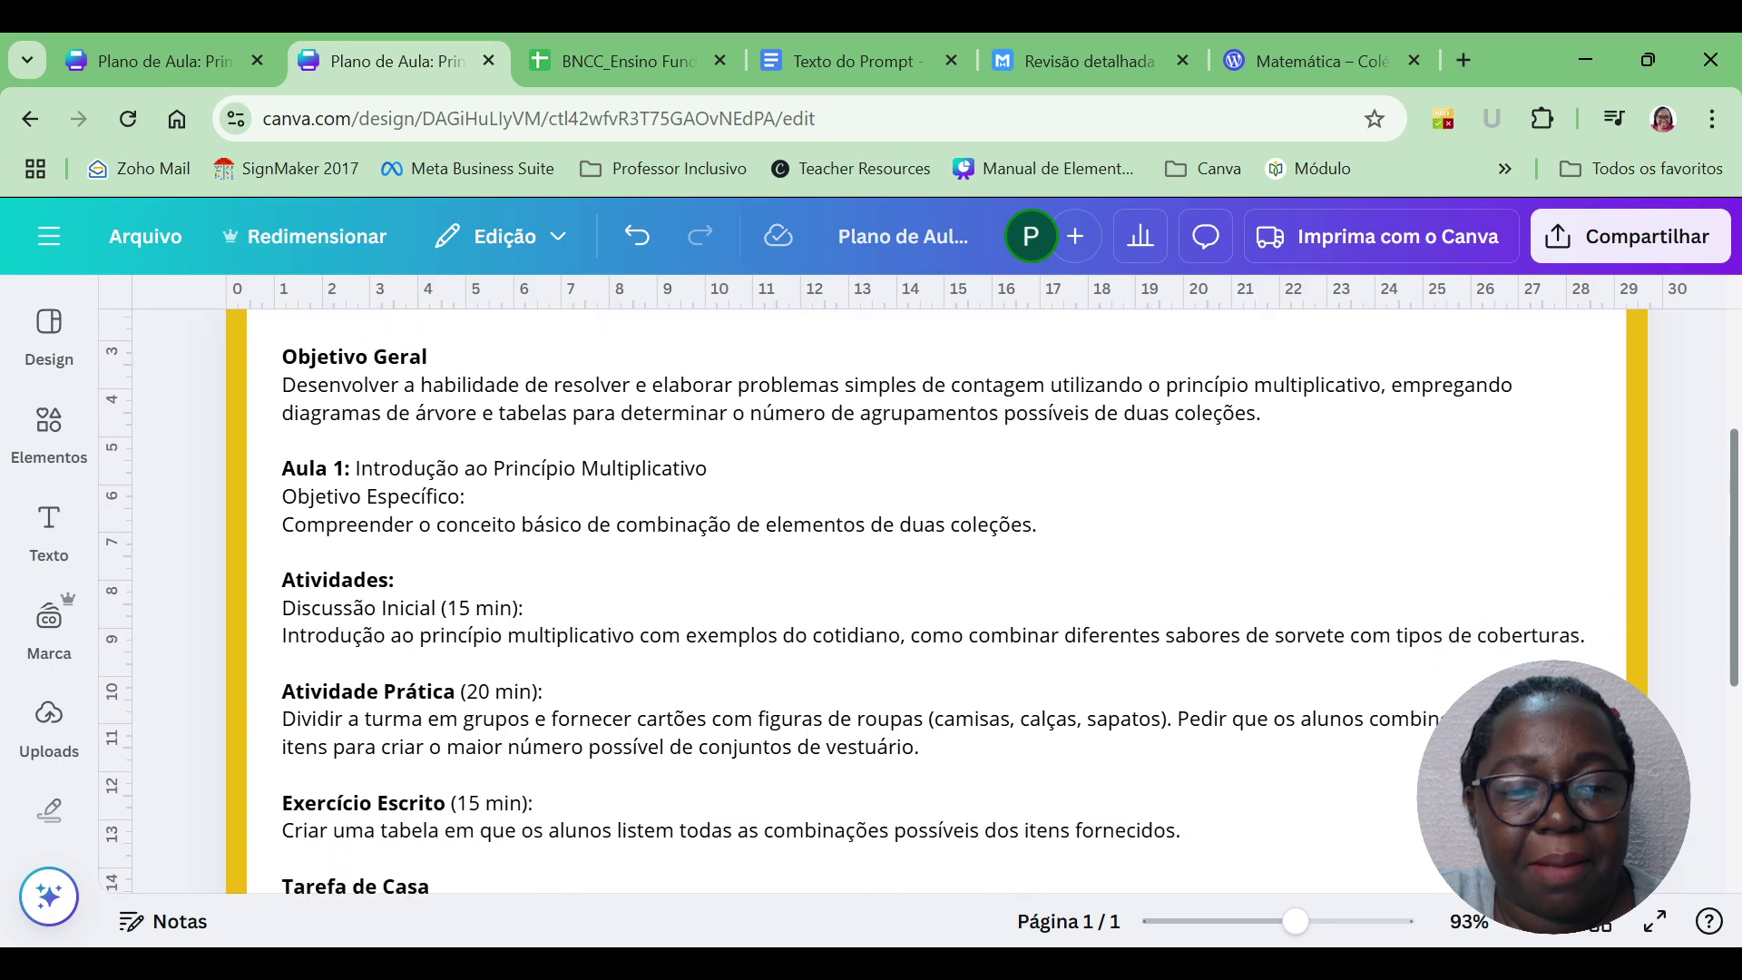
scroll(907, 599, down, 1)
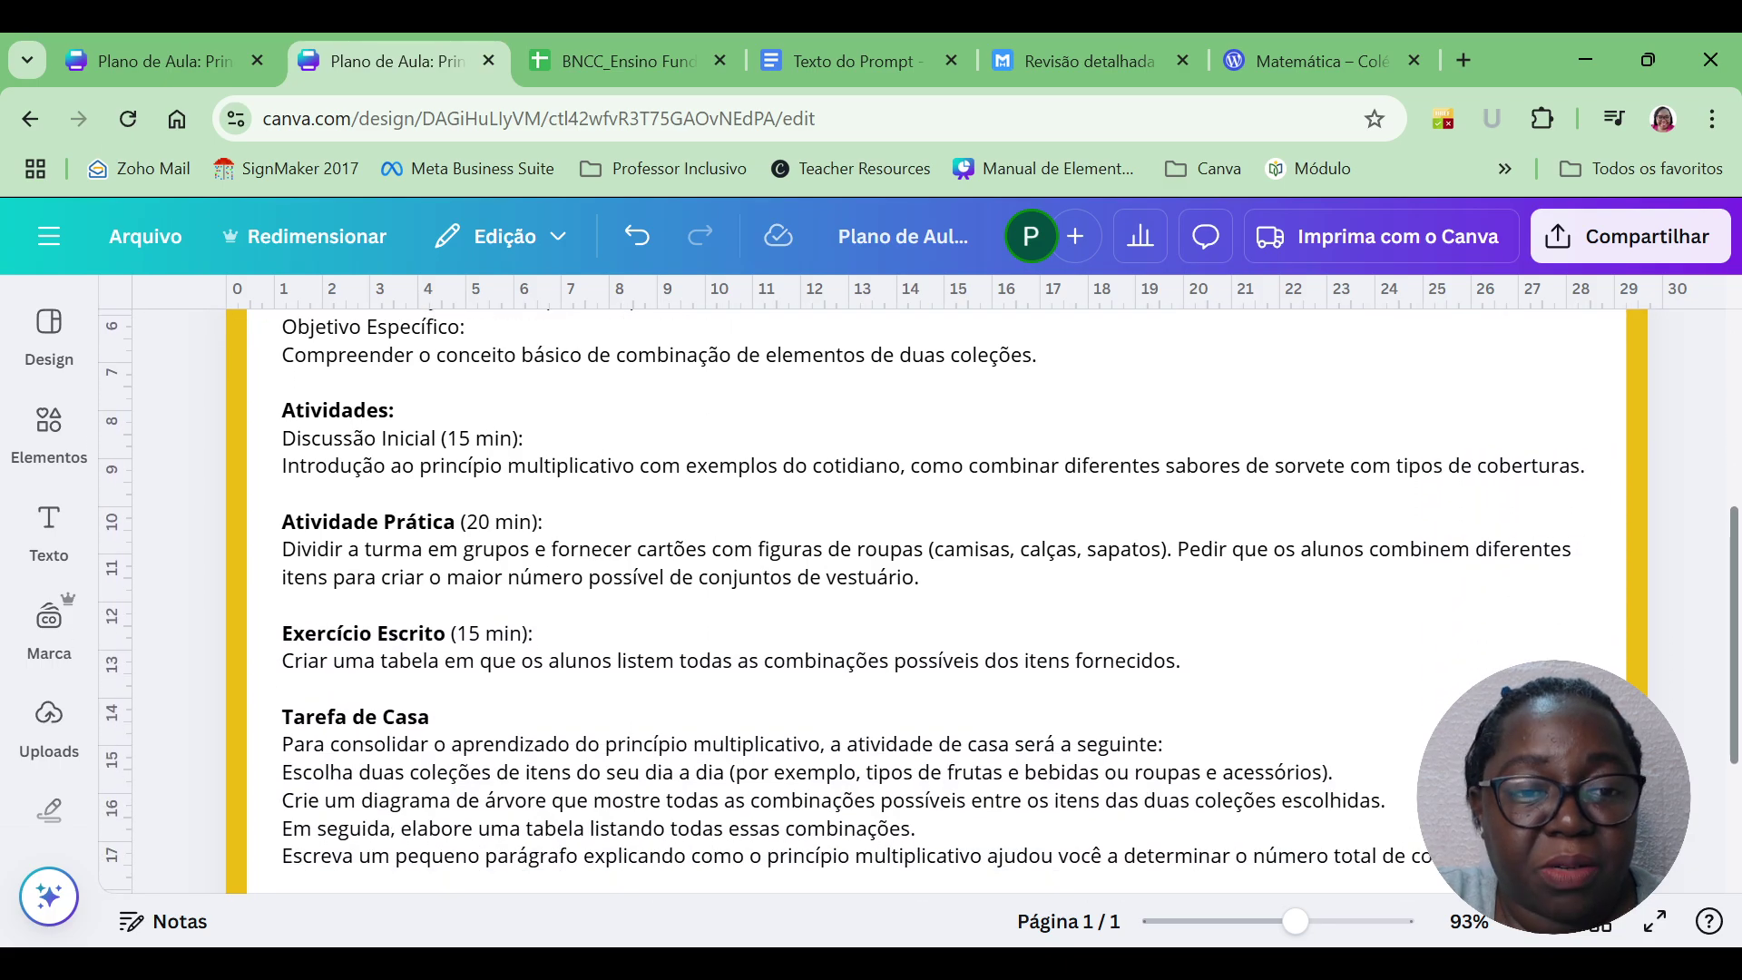
click(312, 418)
click(312, 417)
scroll(544, 671, up, 6)
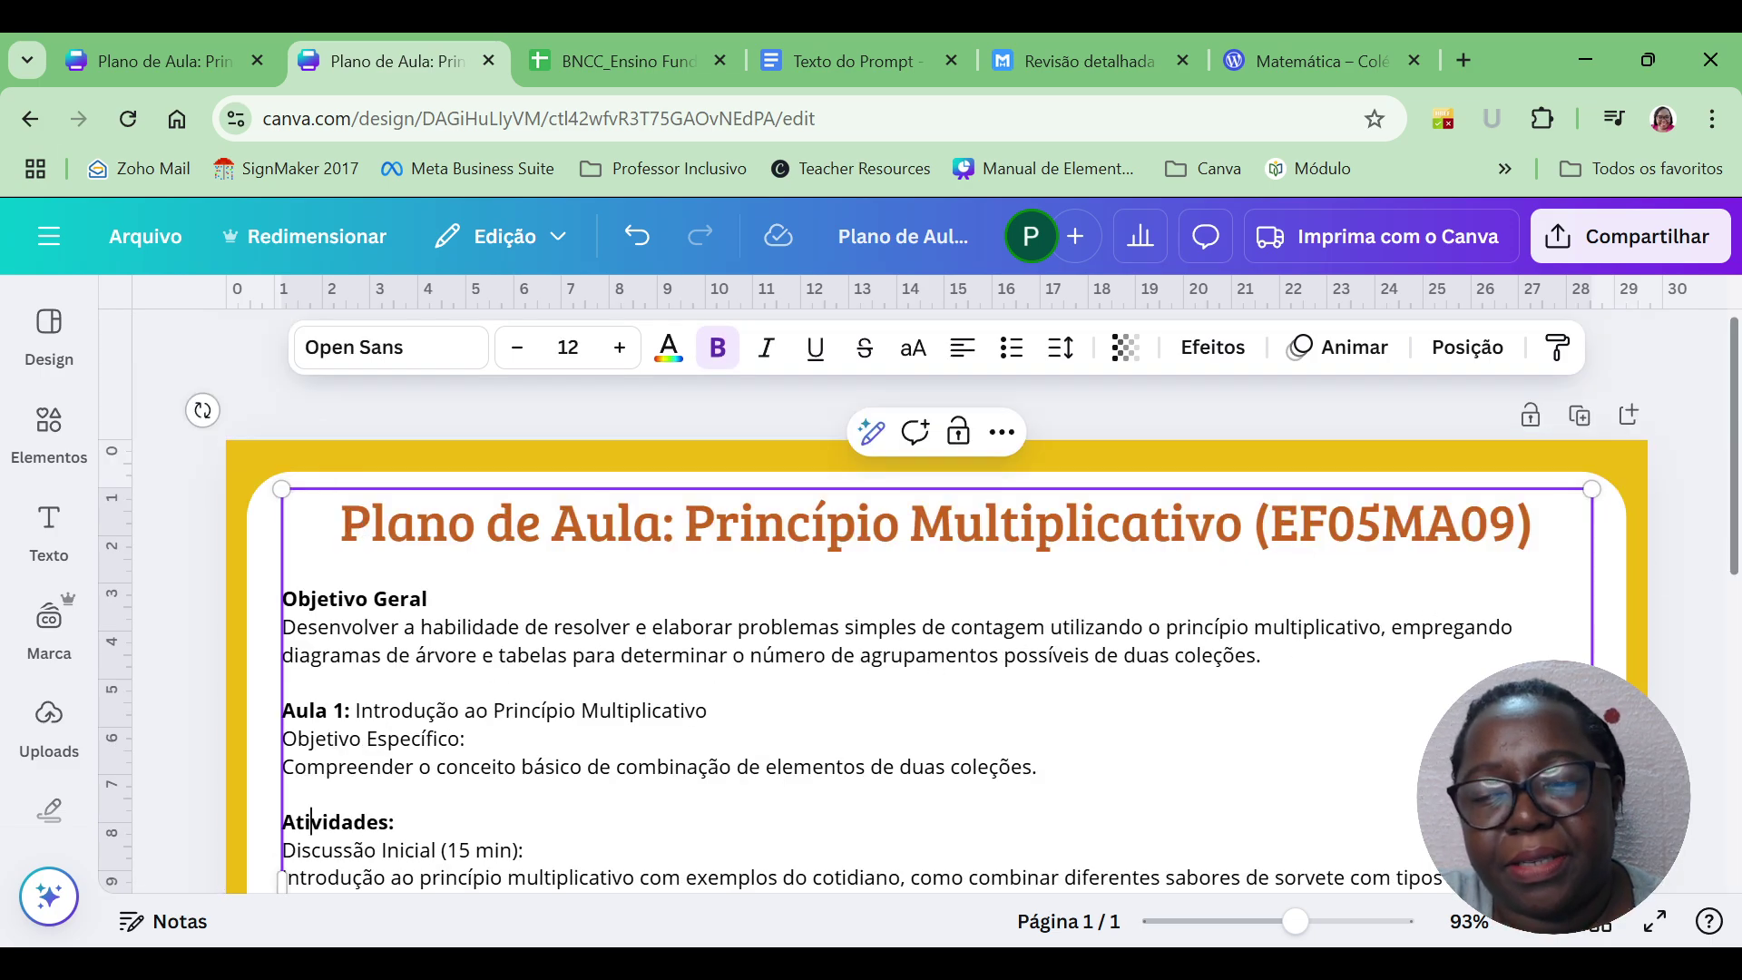
scroll(1294, 630, down, 4)
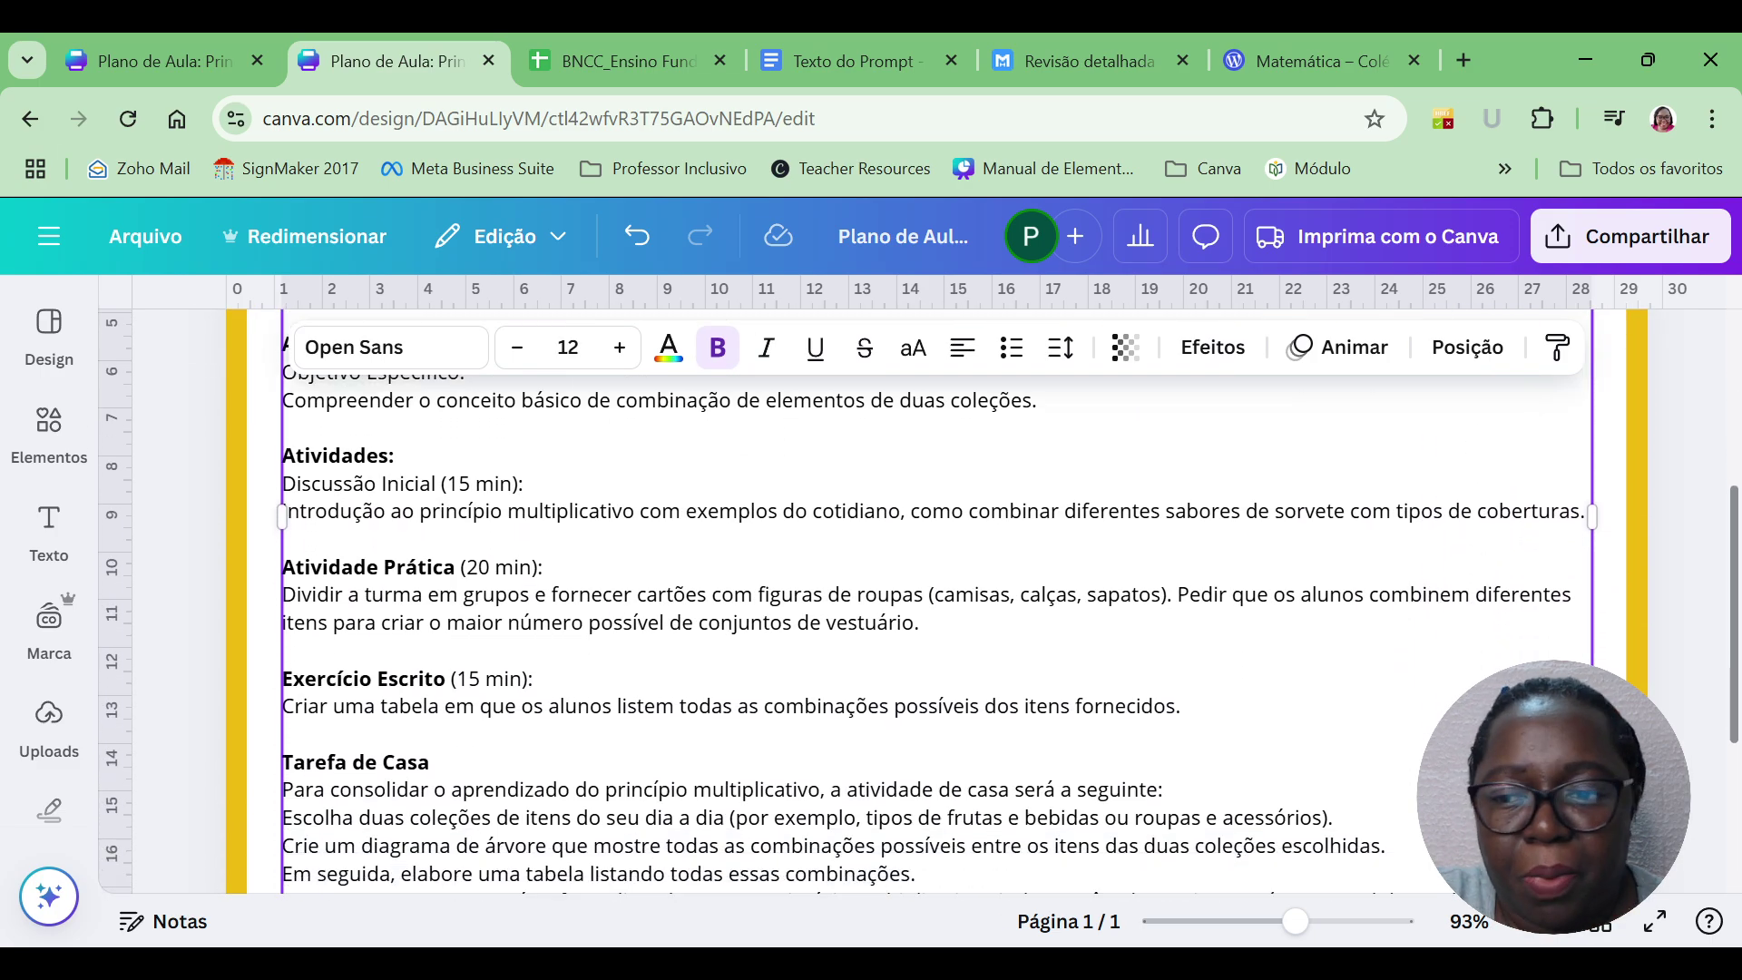
scroll(1690, 581, down, 2)
scroll(1689, 563, up, 6)
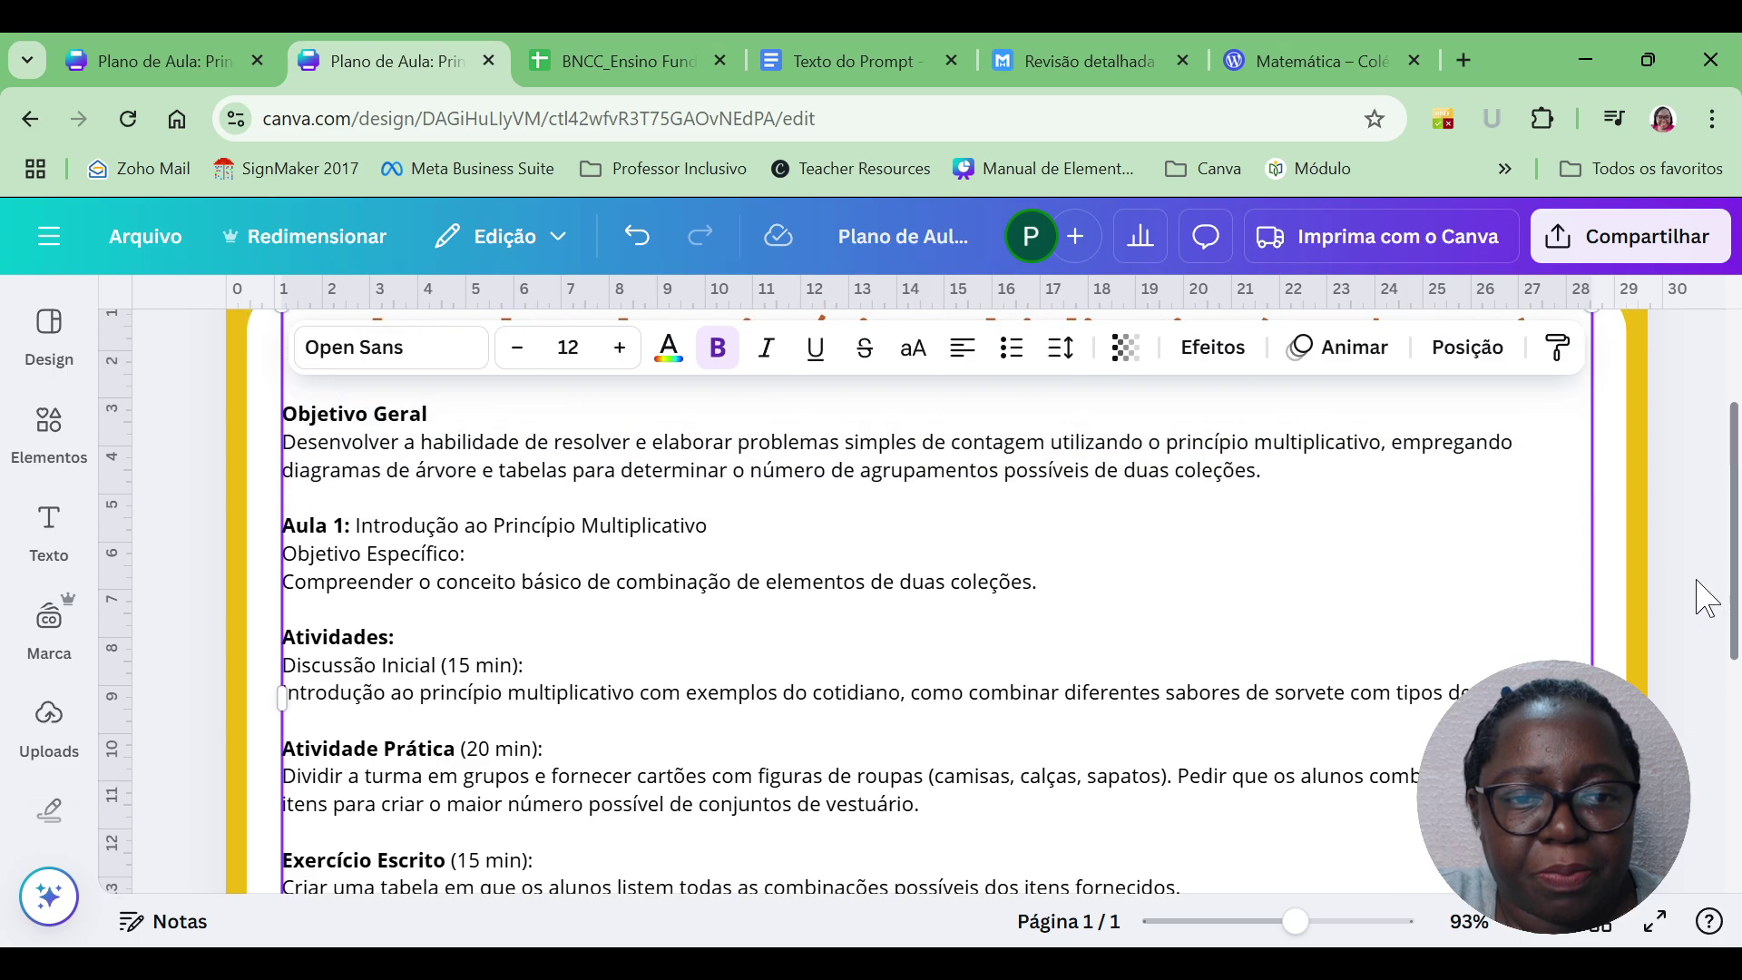
scroll(1686, 535, up, 1)
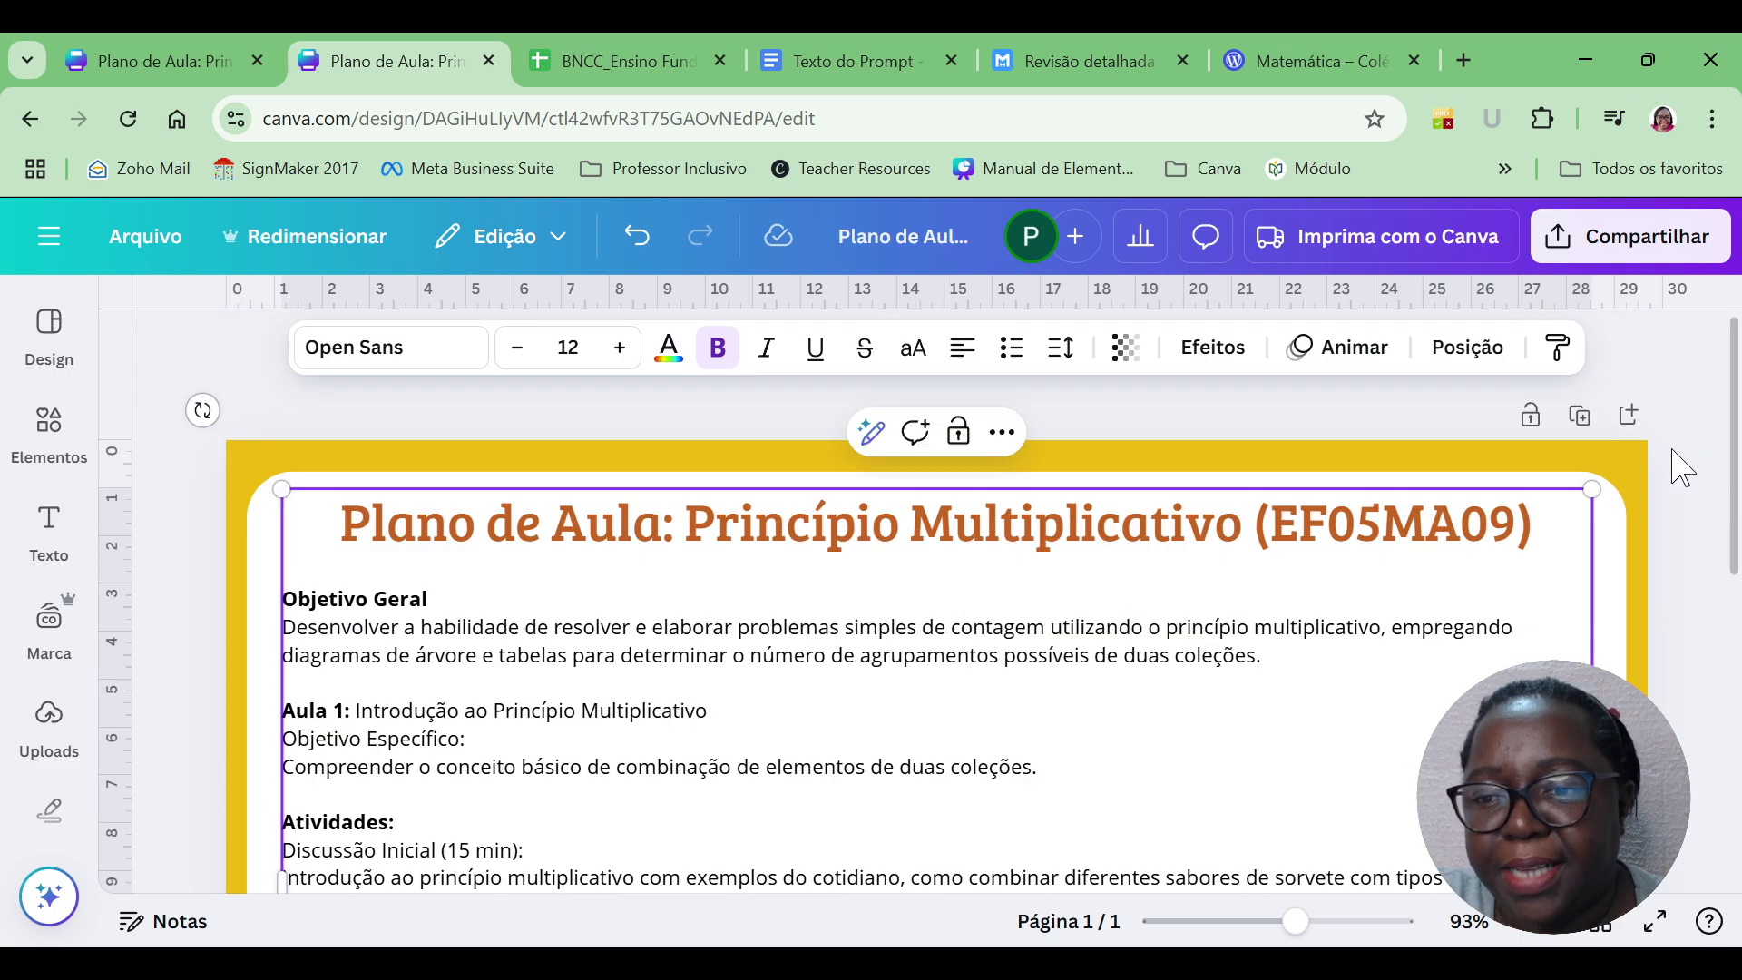
Duplicate the lesson plan page.
click(1578, 419)
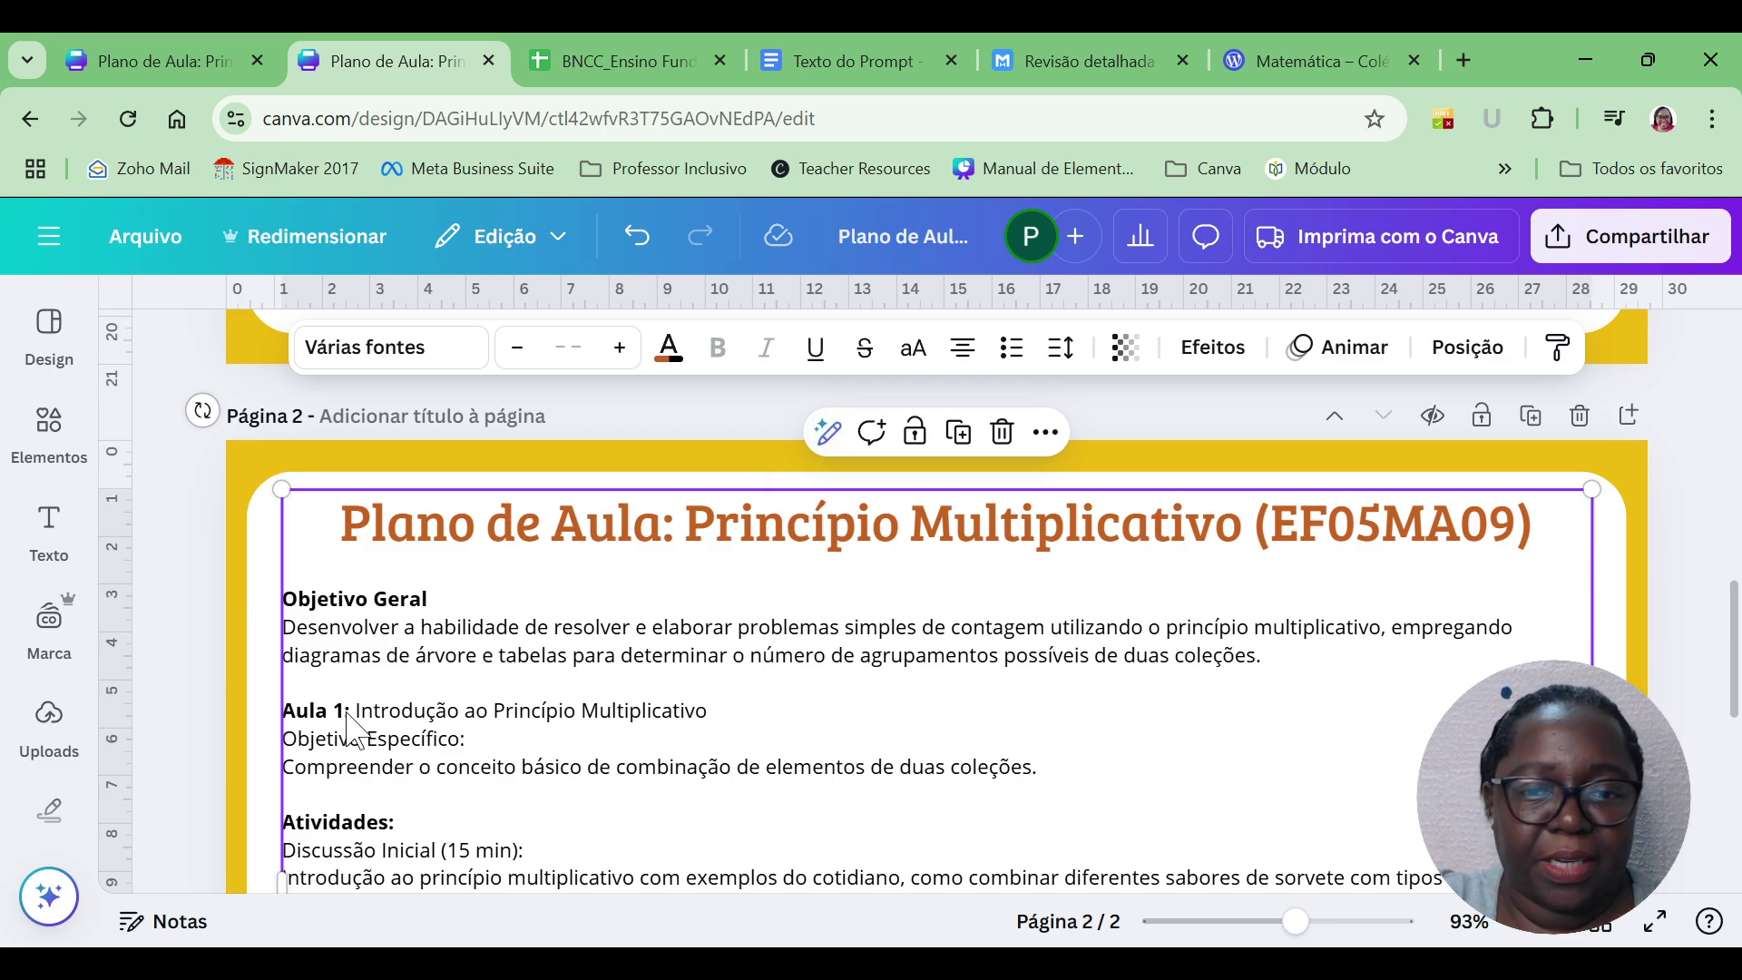
Try to start a custom AI writing command on only page 2's text from "Aula 1" to the end.
shift+click(440, 721)
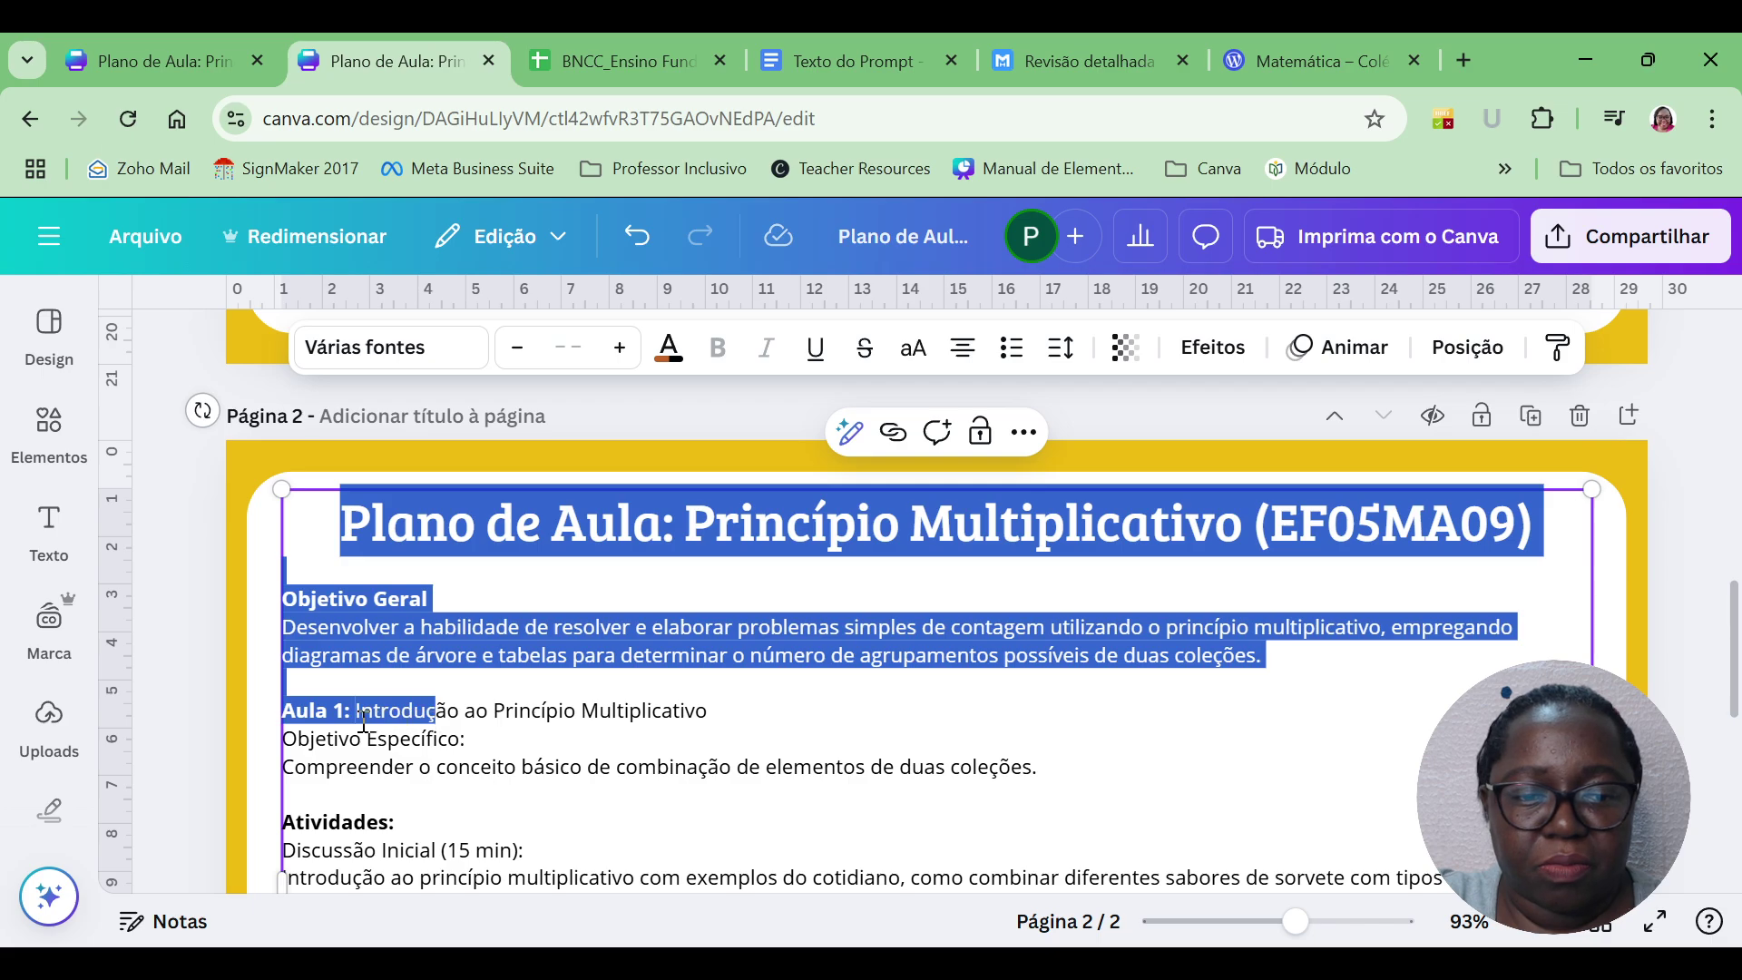
click(335, 717)
double_click(308, 717)
key(shift+Down)
key(shift+Down)
key(shift+Down)
key(shift+Down)
key(shift+Down)
key(shift+Down)
key(shift+Down)
key(shift+Down)
key(shift+Down)
key(shift+Down)
key(shift+Down)
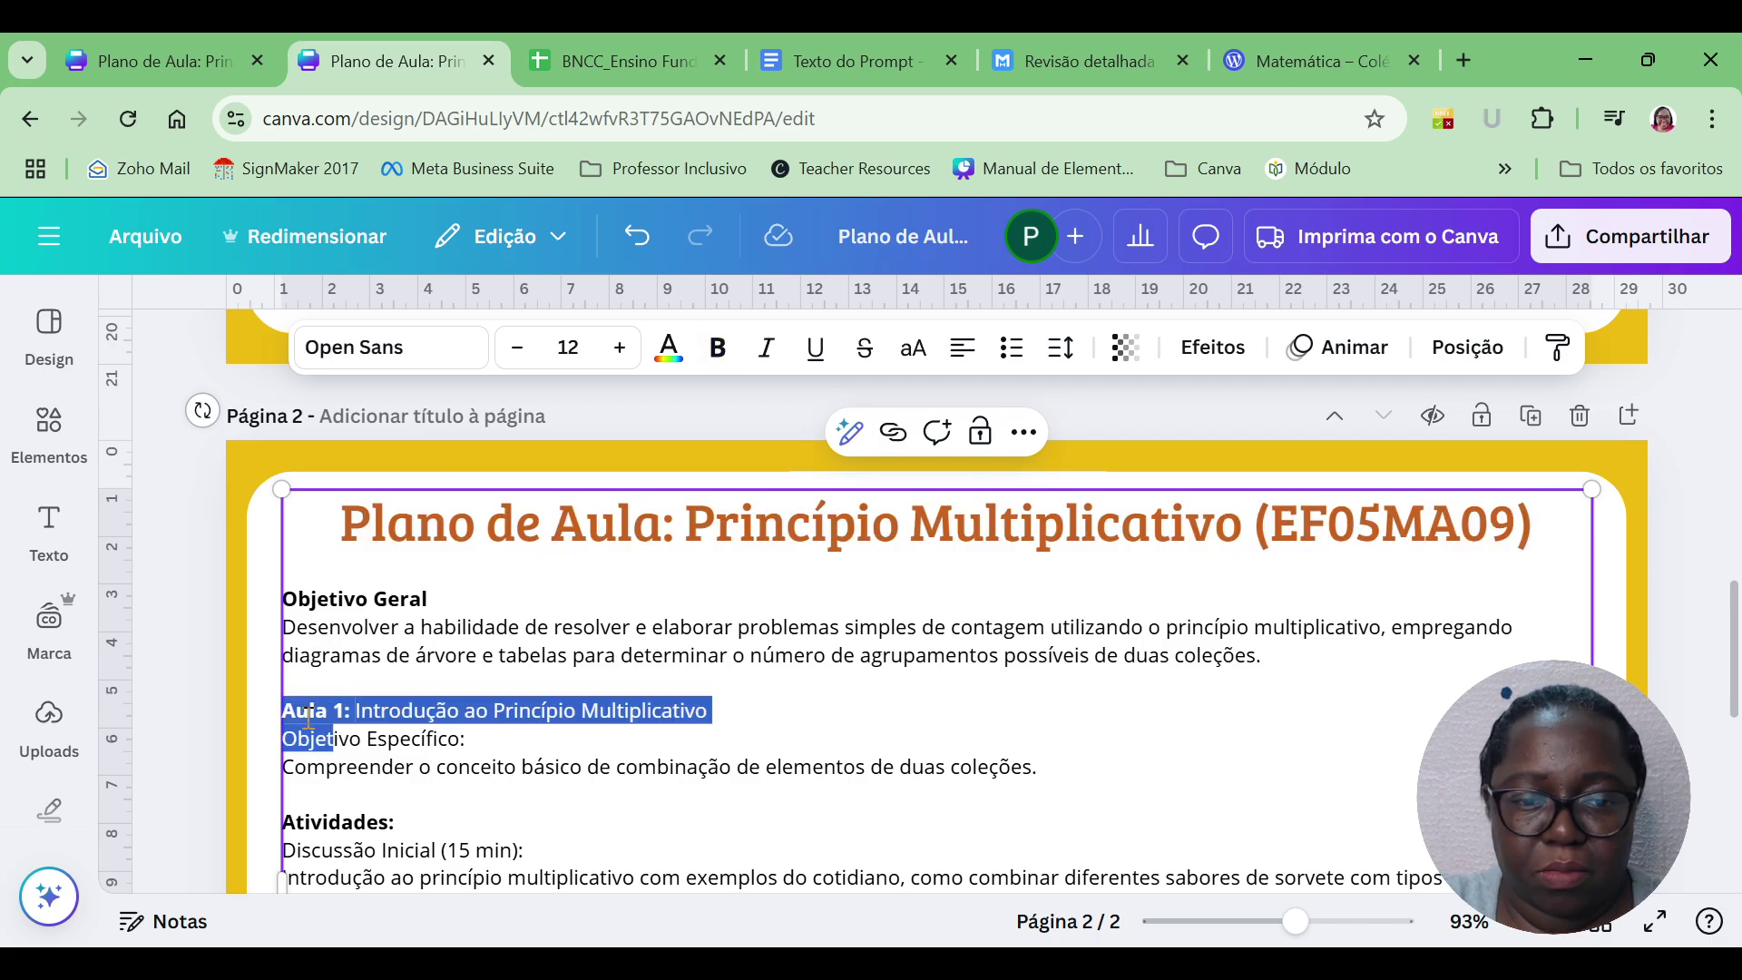
key(shift+Down)
key(shift+Down)
key(shift+Down)
key(shift+Down)
key(shift+Down)
key(shift+Down)
key(shift+Down)
key(shift+Down)
key(shift+Down)
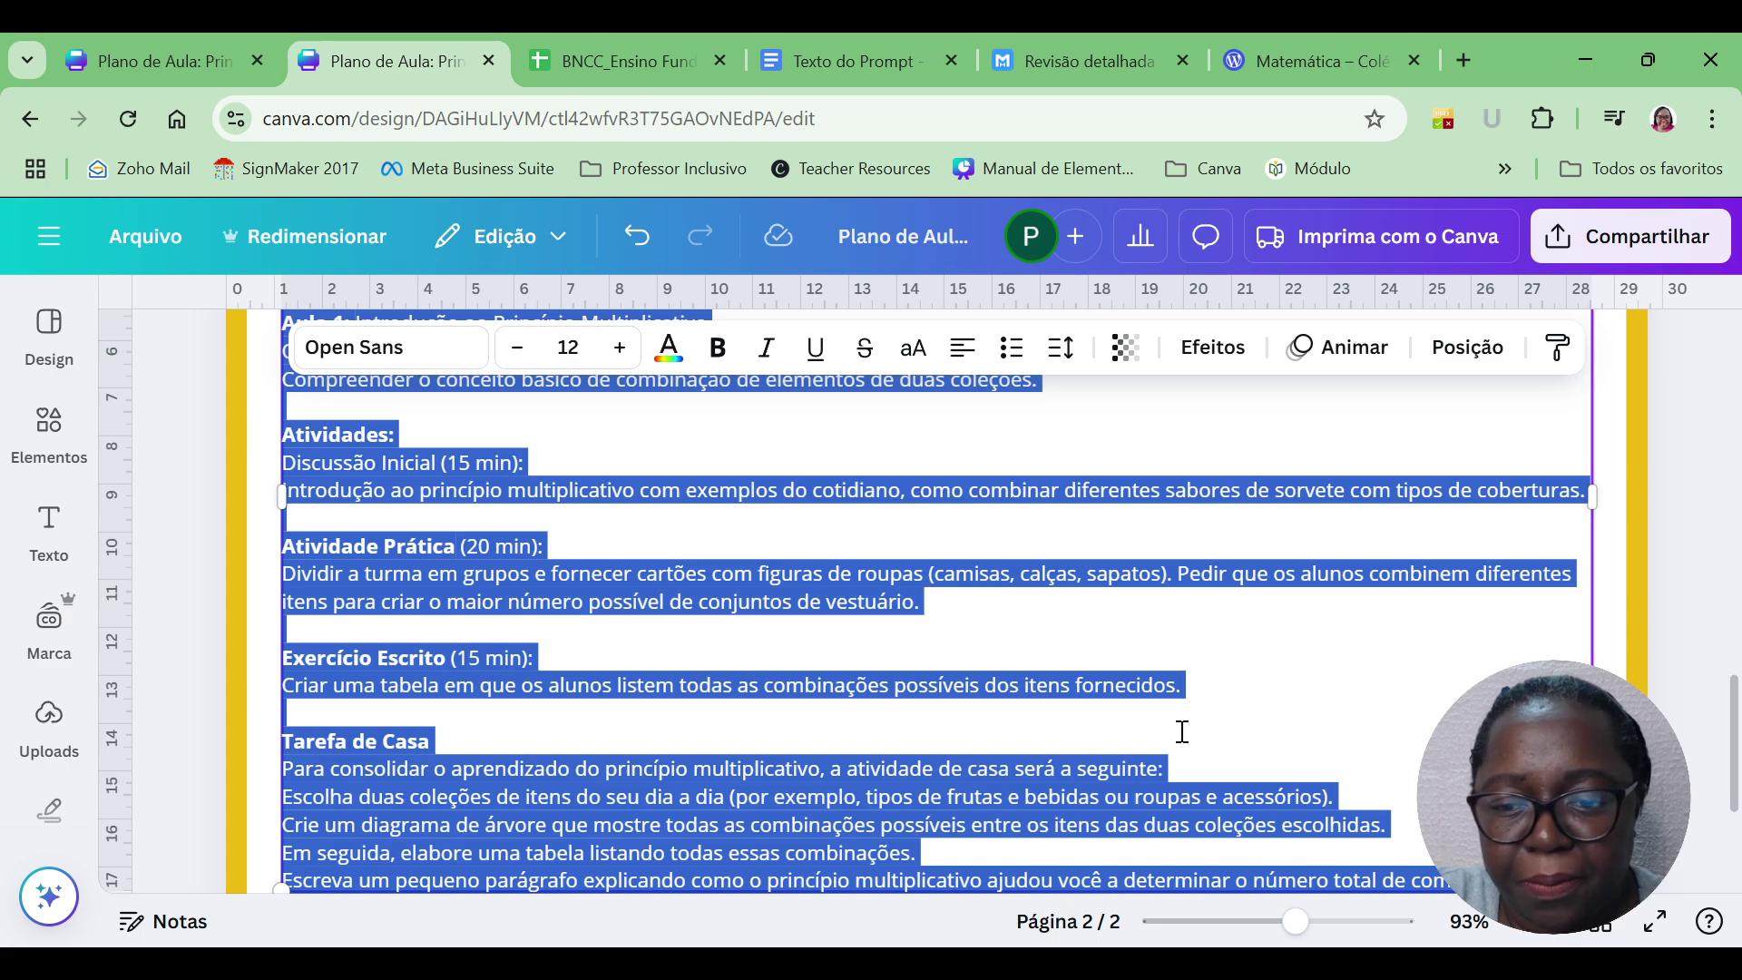
scroll(1676, 699, up, 3)
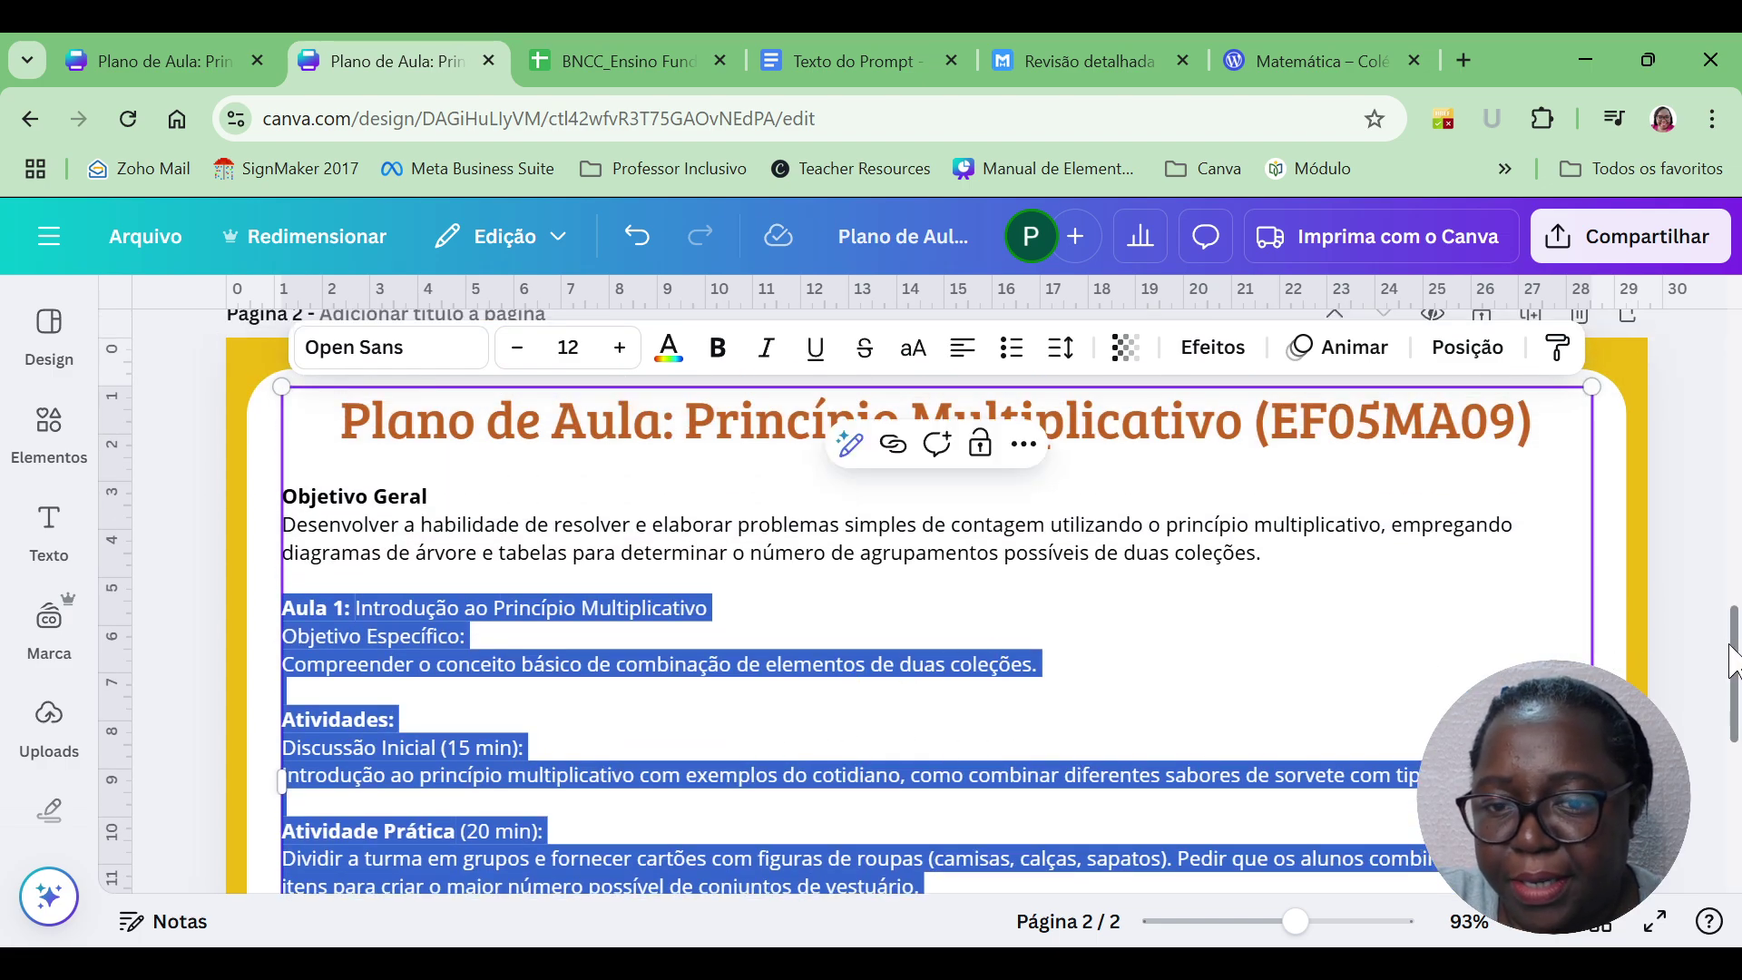
scroll(1525, 633, up, 1)
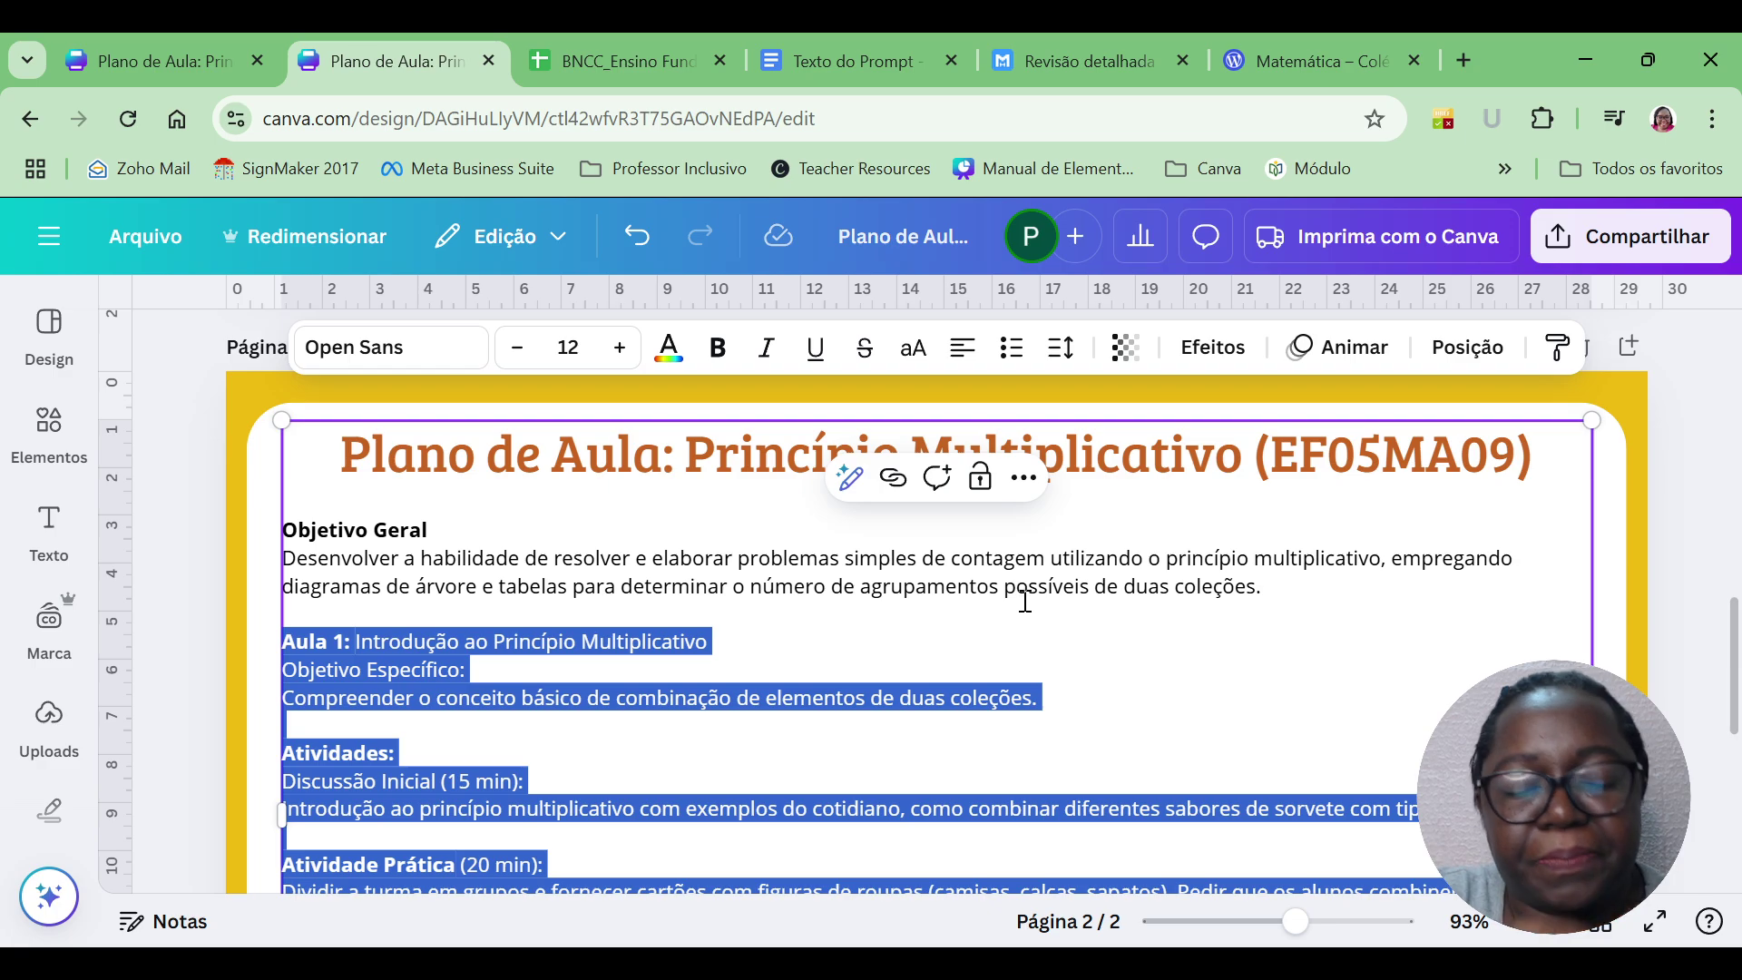
click(850, 478)
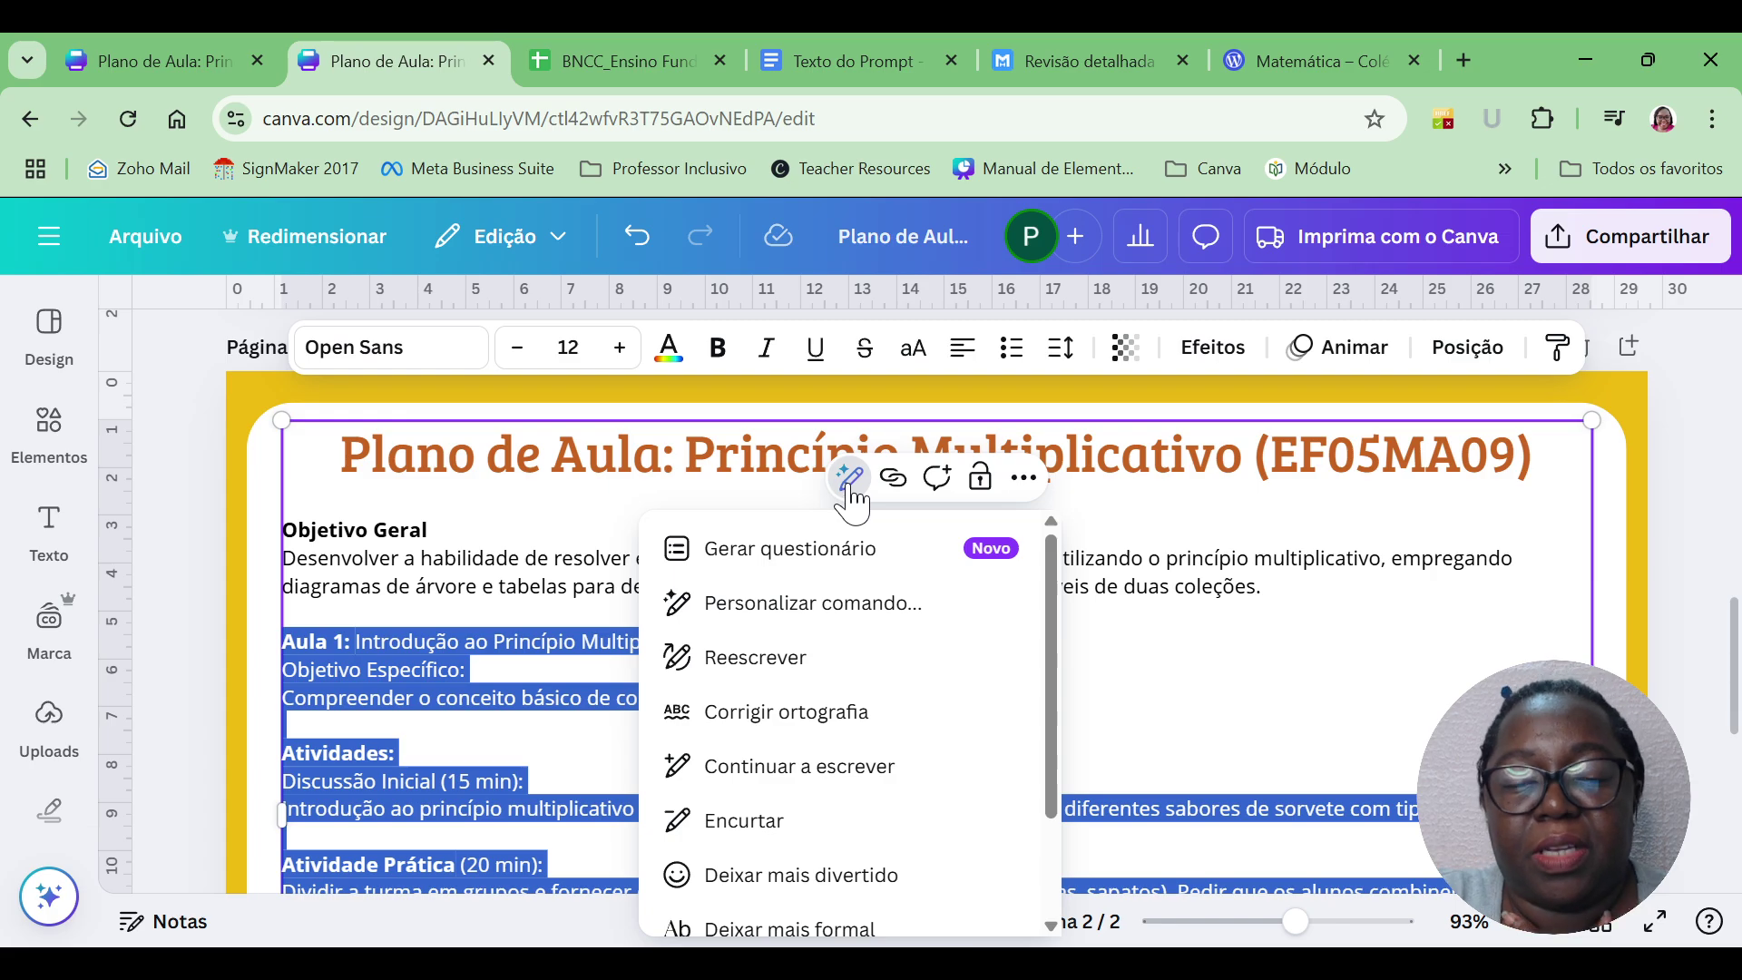
click(869, 600)
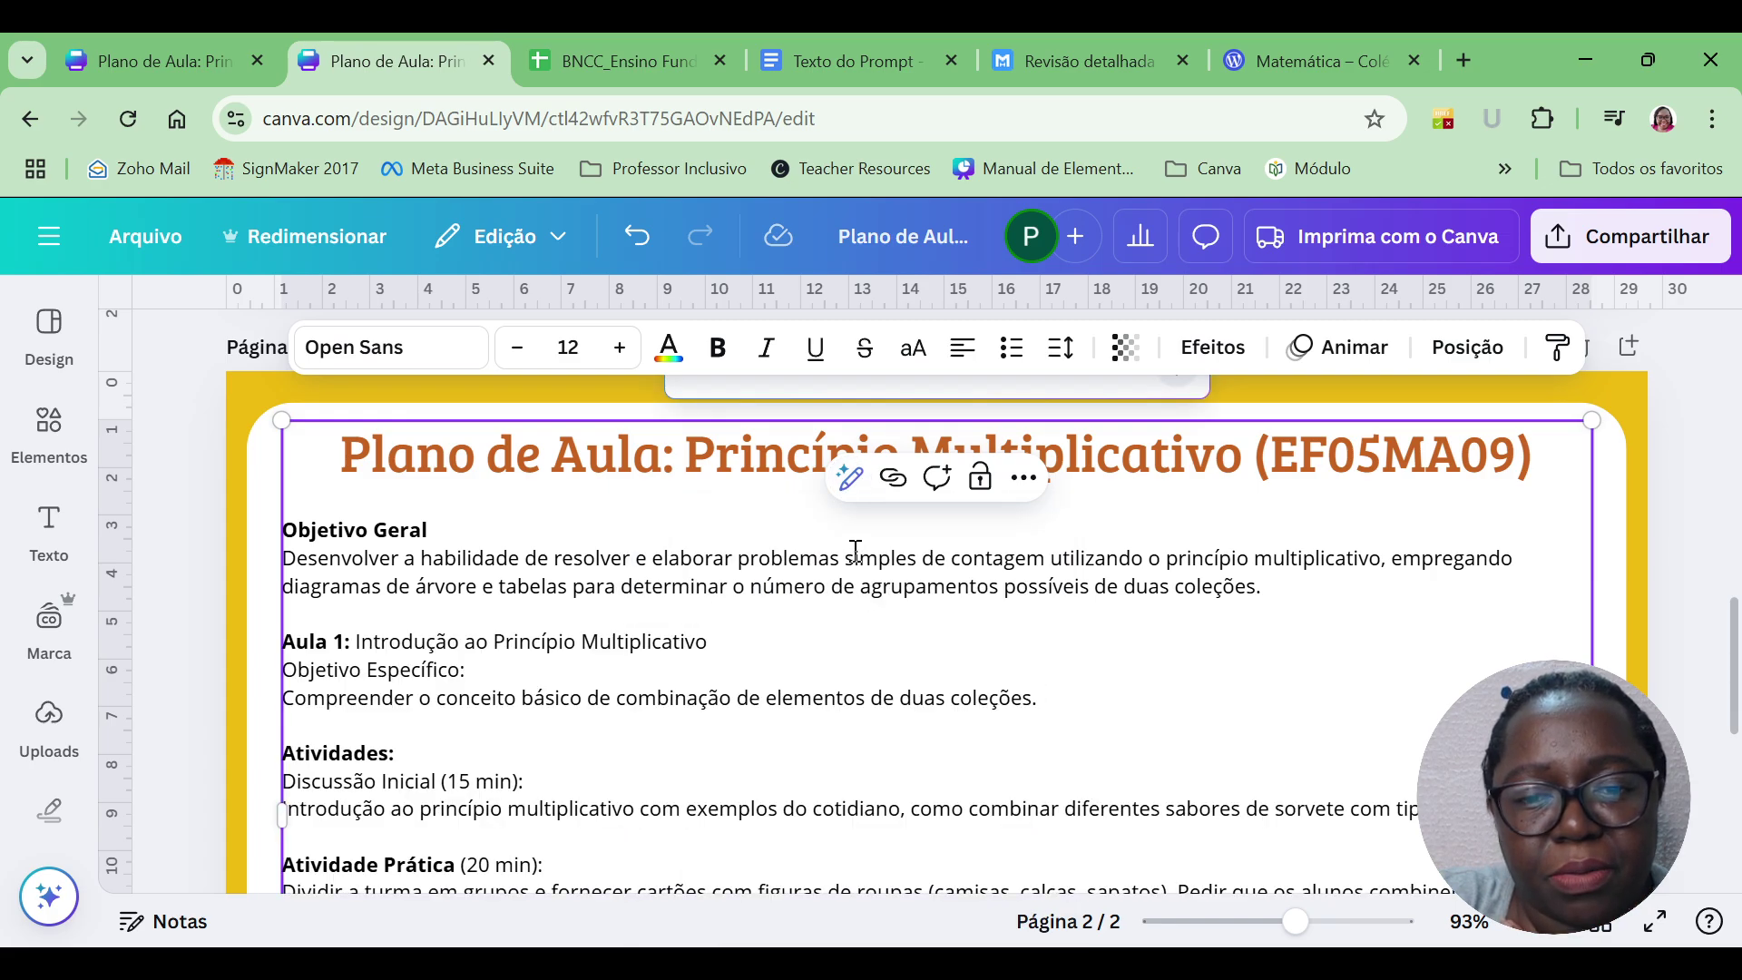
scroll(822, 667, up, 2)
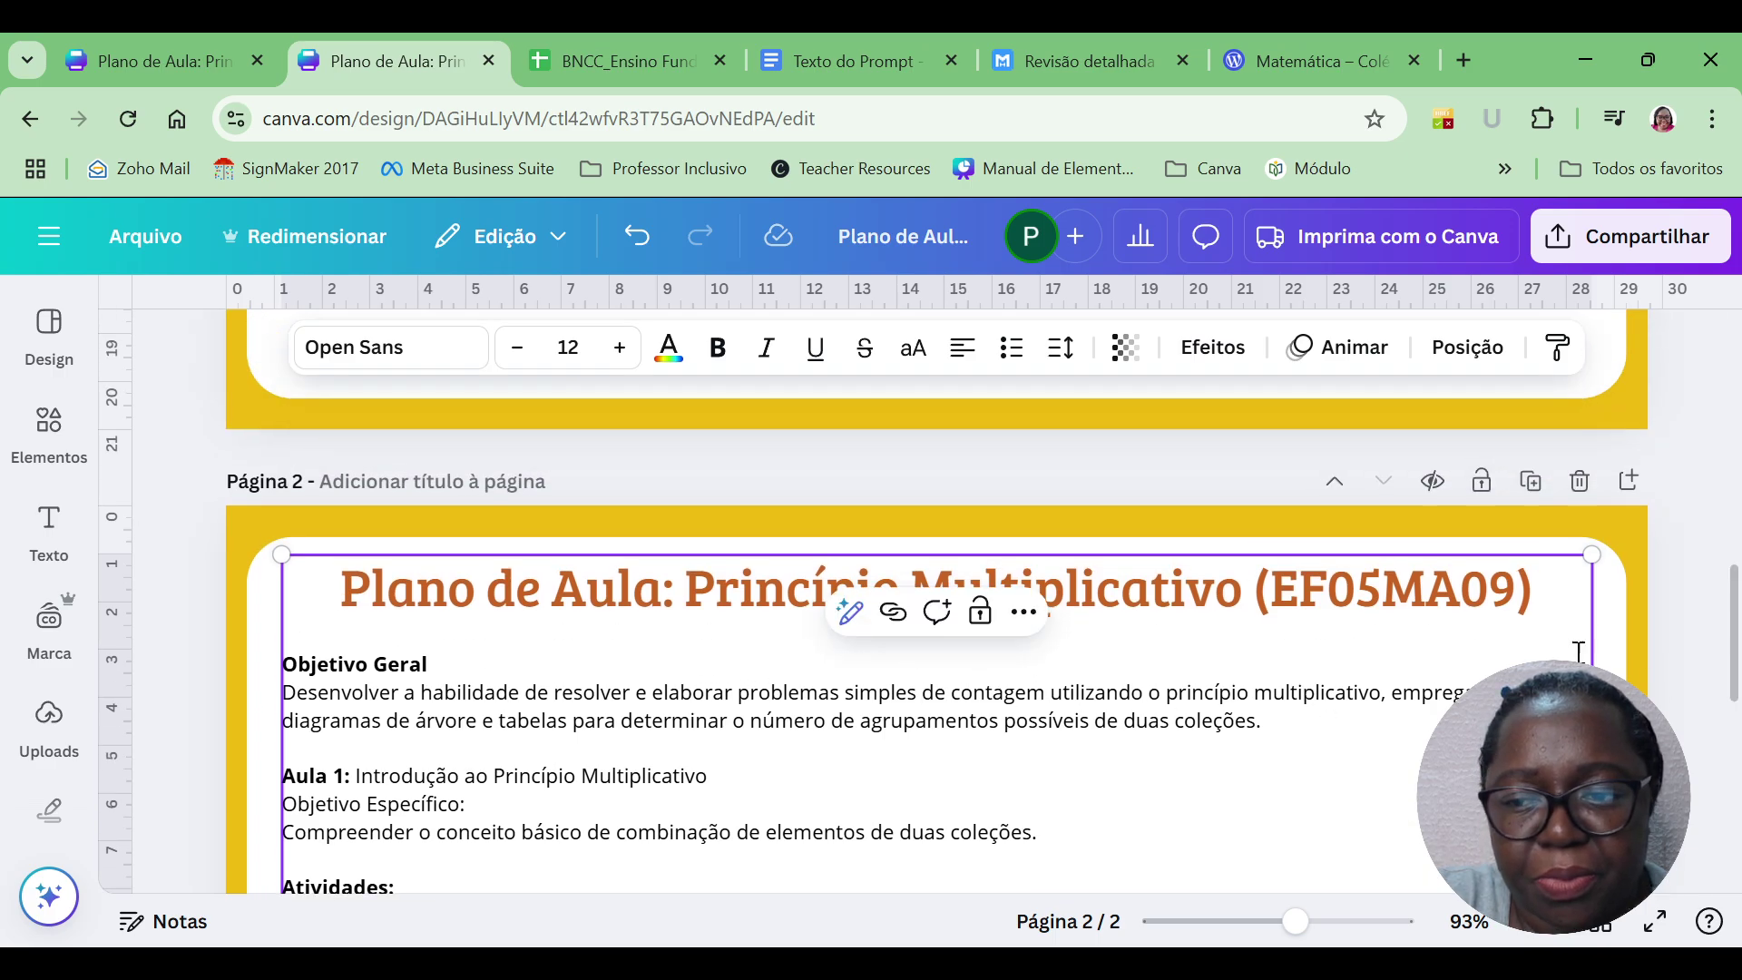
key(Escape)
key(Escape)
Open a custom AI writing command for the whole lesson plan text box on page 2.
click(922, 690)
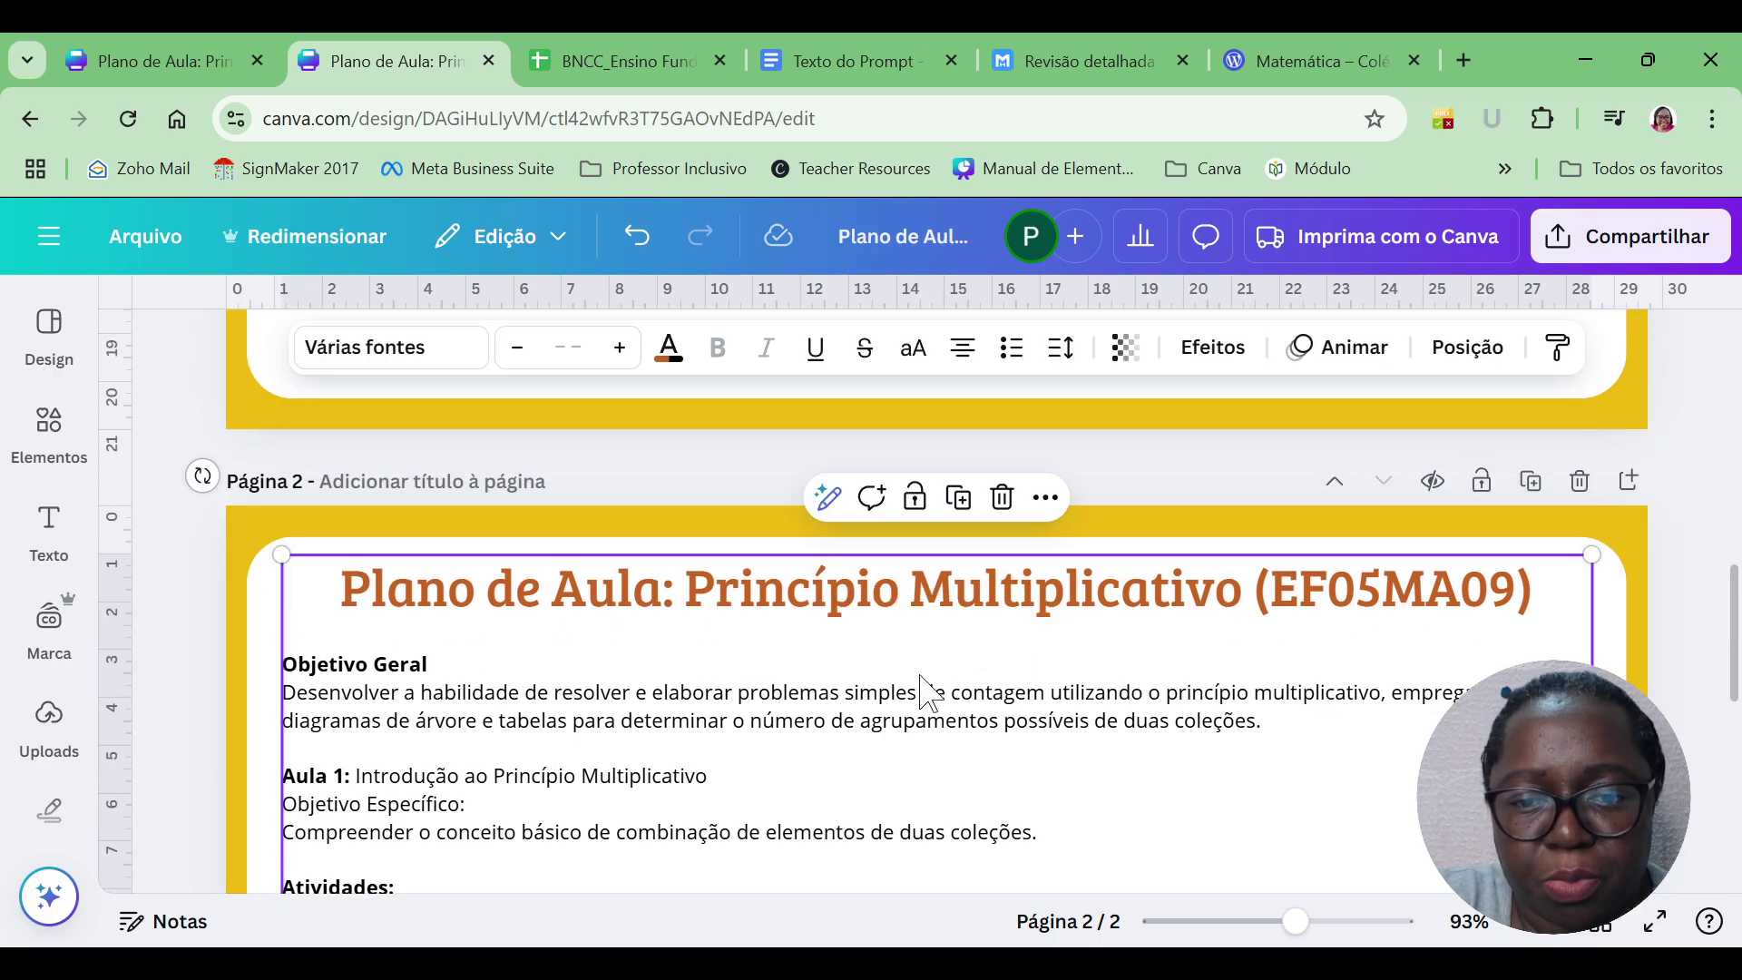
click(827, 497)
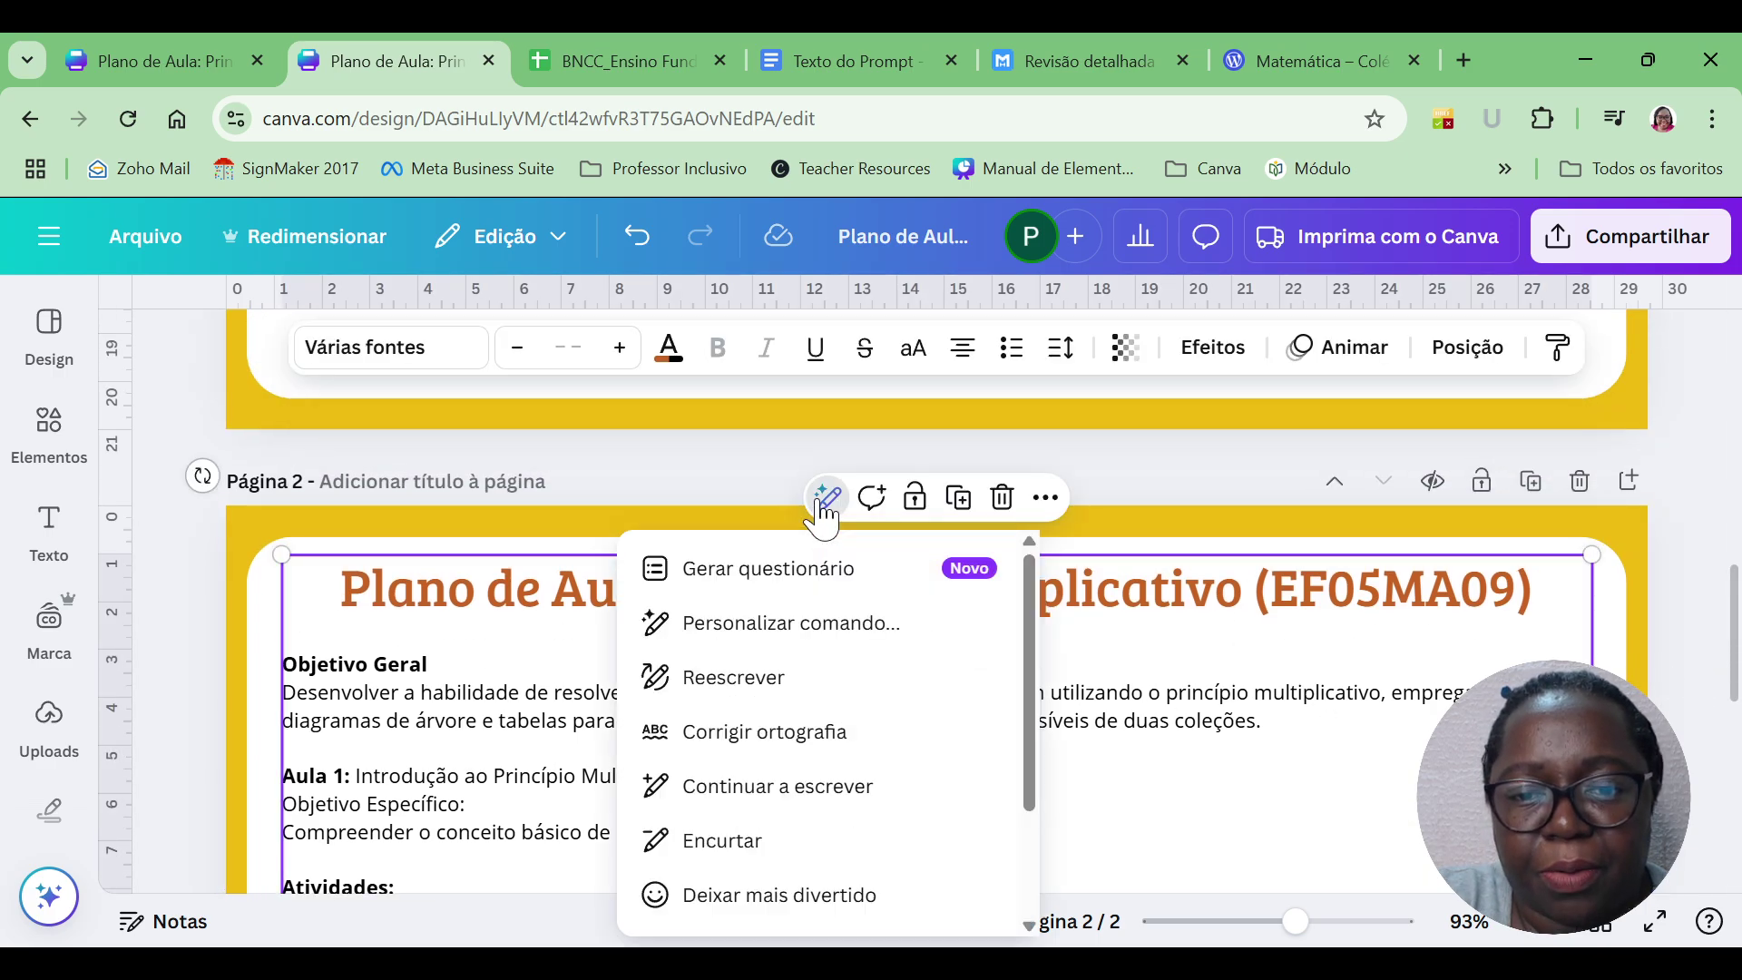
click(817, 635)
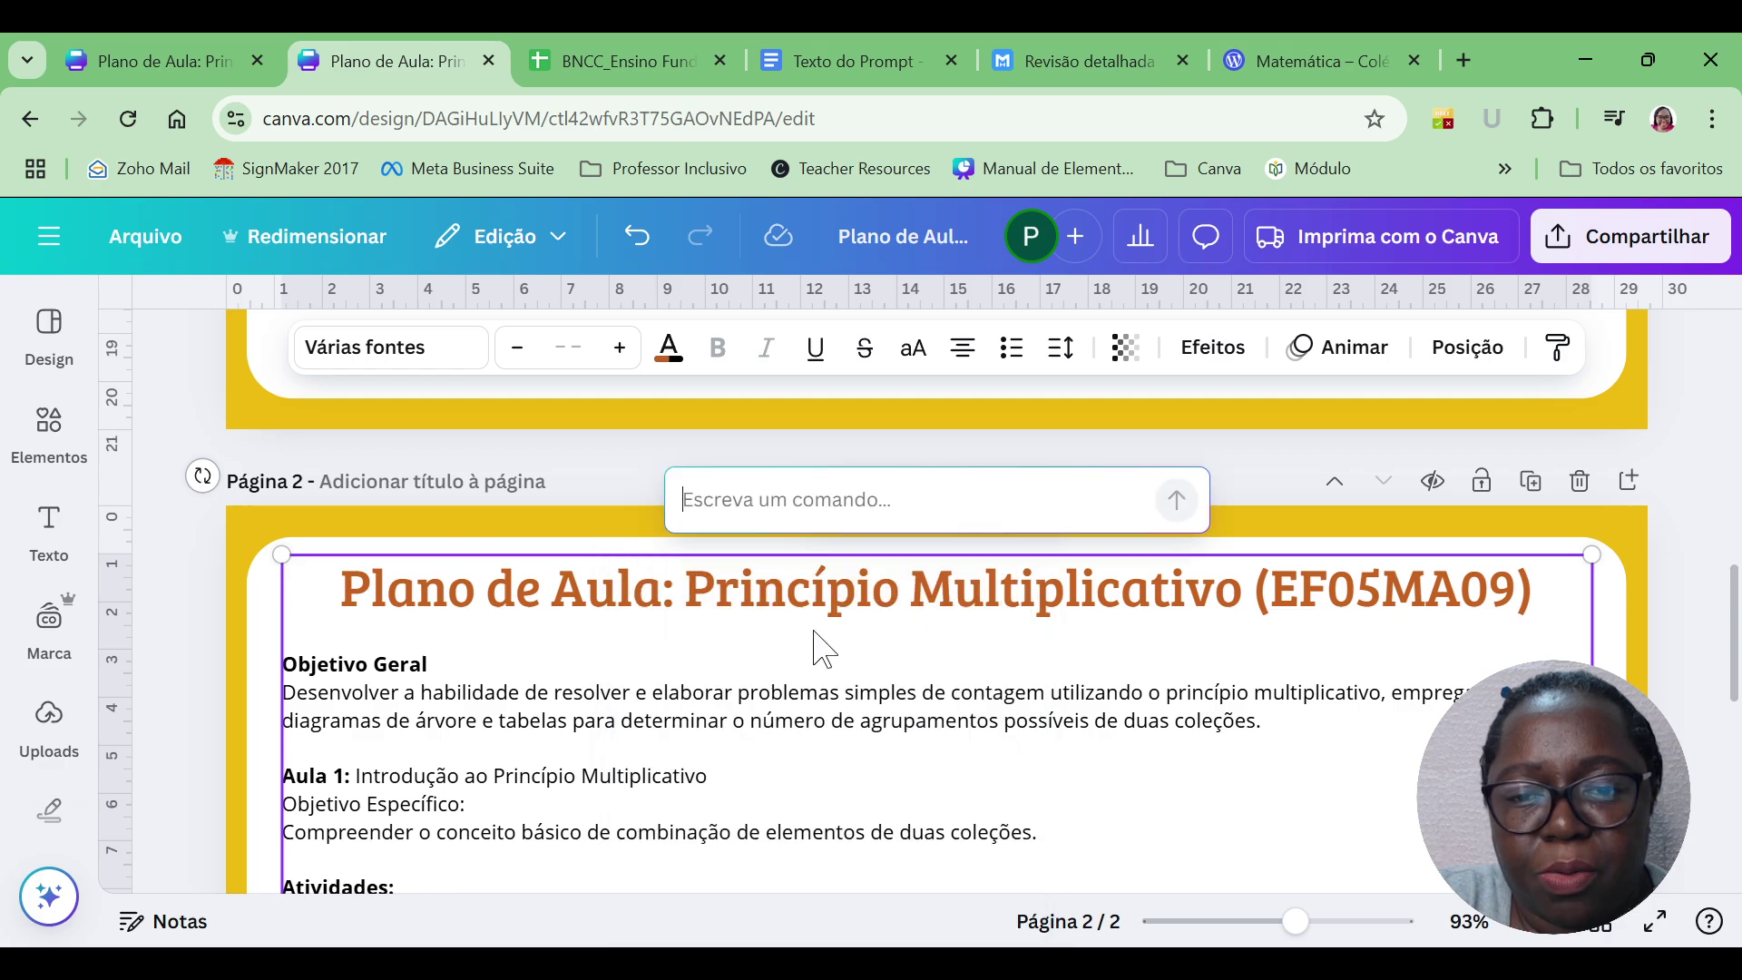
Switch to the "Texto do Prompt" document in Google Docs and change "objetivo" to "objetivos" in PROMPT 2.
click(802, 60)
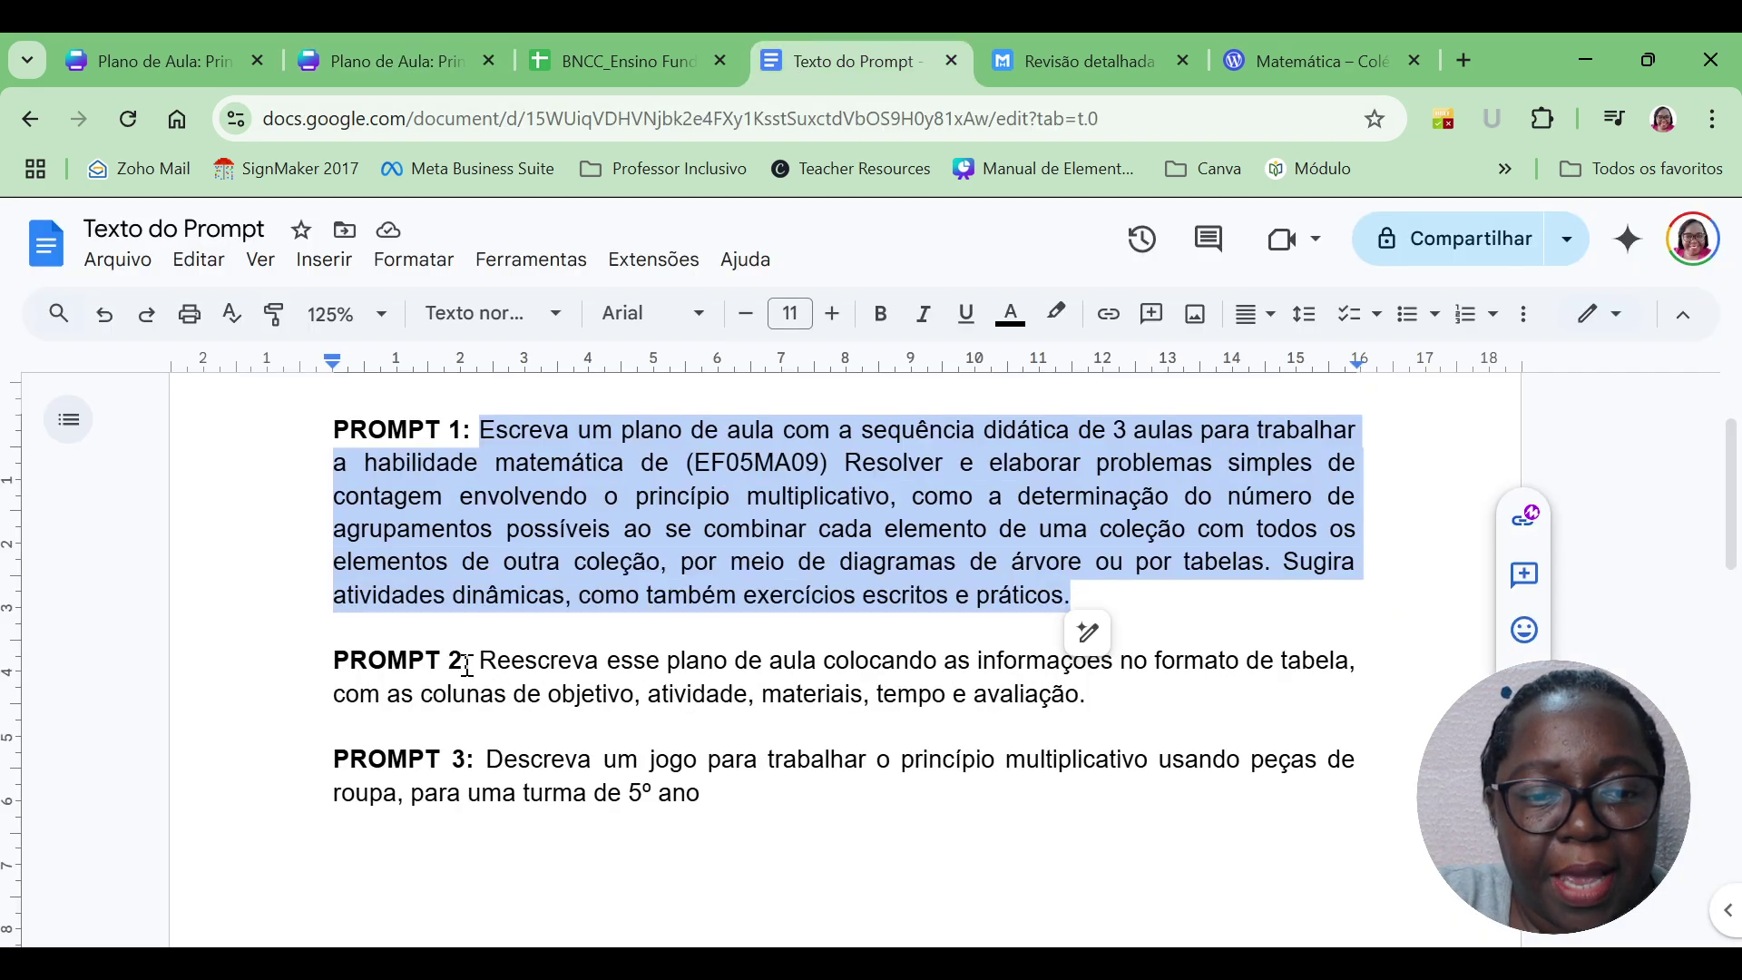
drag(476, 663, 1088, 682)
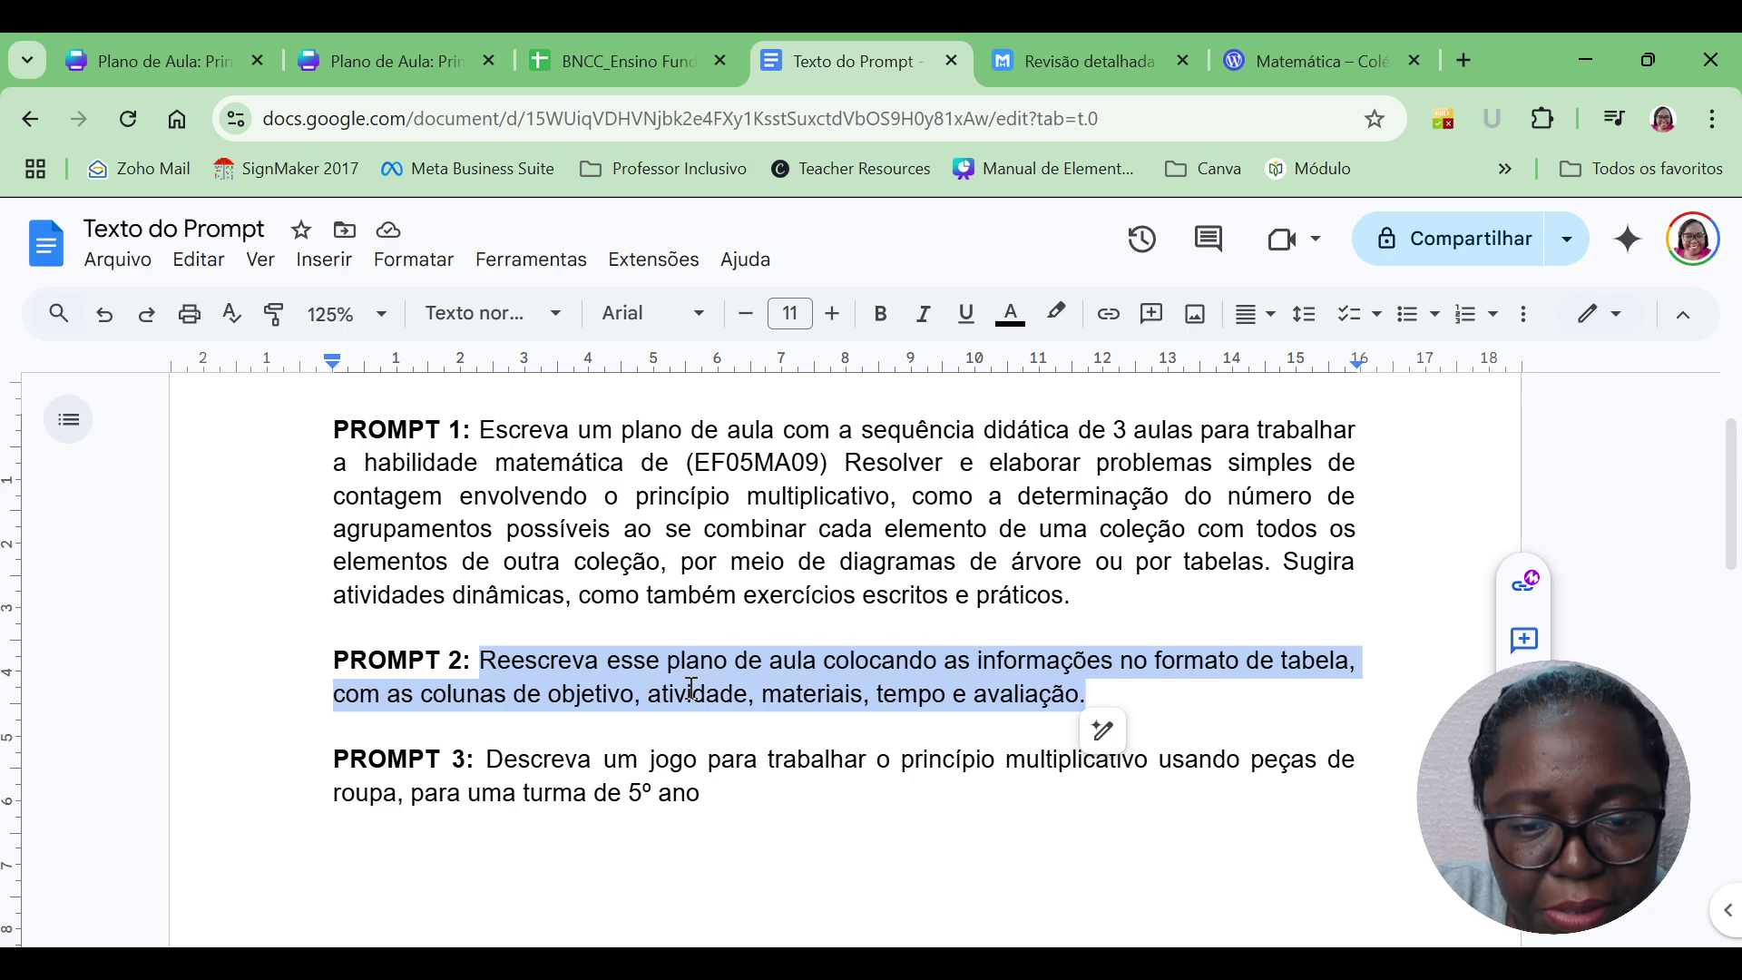
click(638, 695)
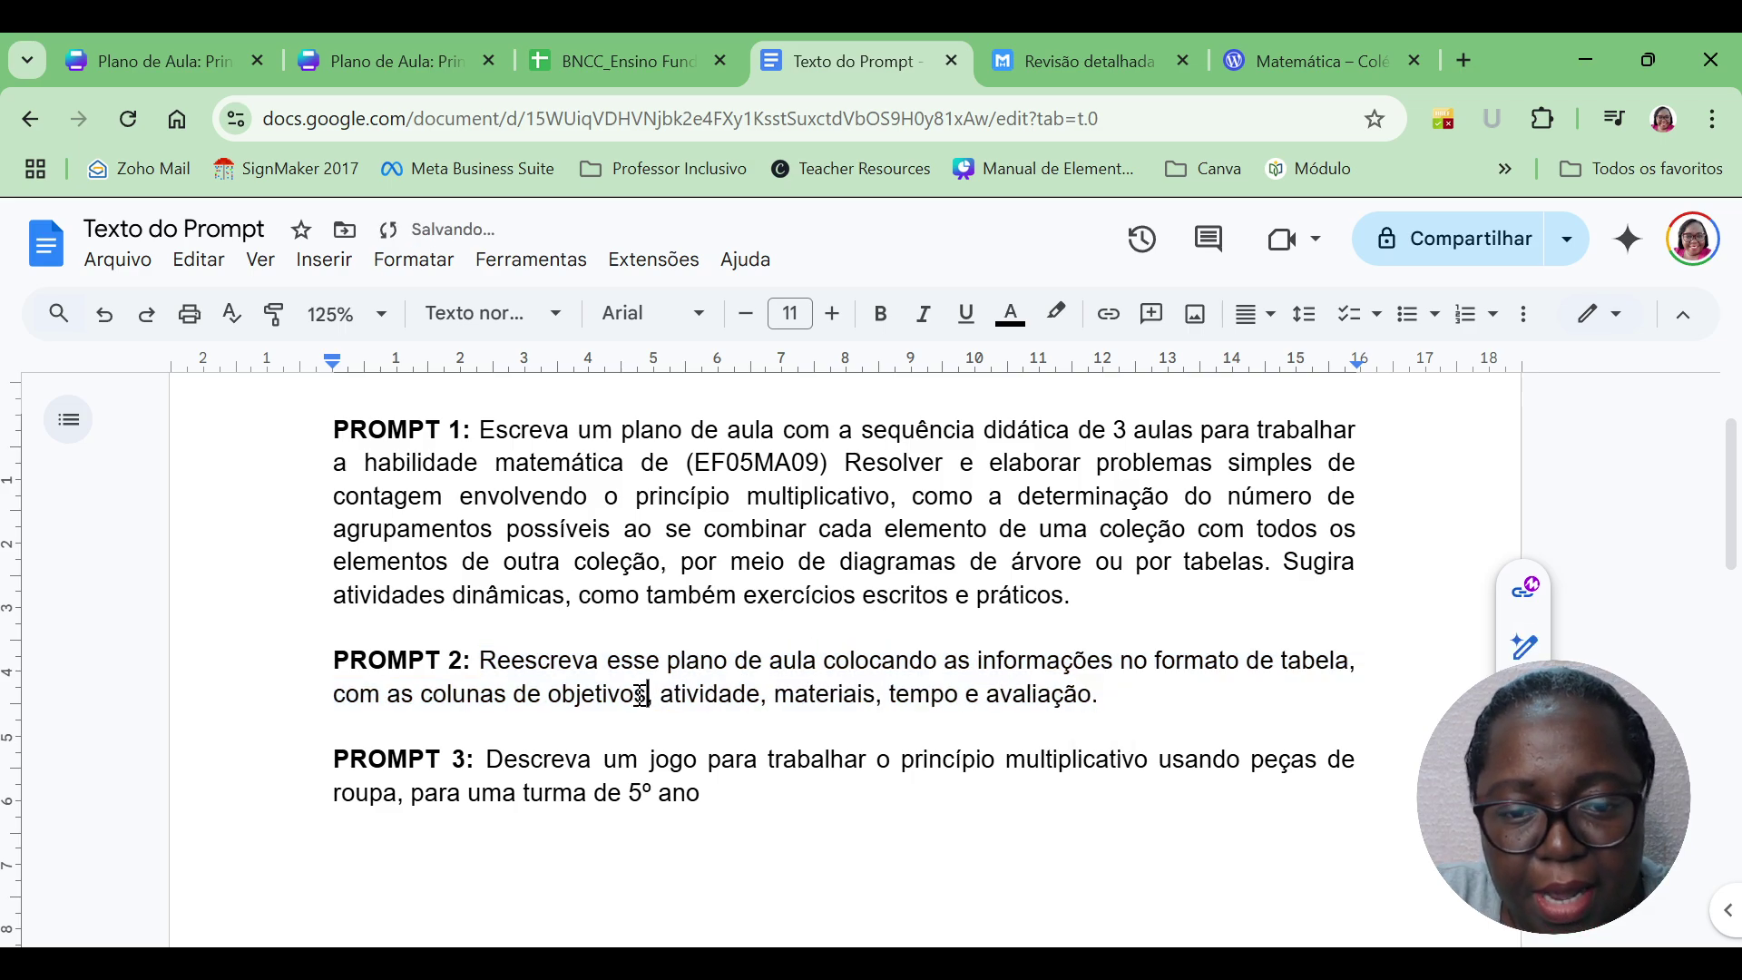
Make "objetivo" and "atividade" plural in PROMPT 2 and copy the prompt's full text.
text(s)
click(765, 697)
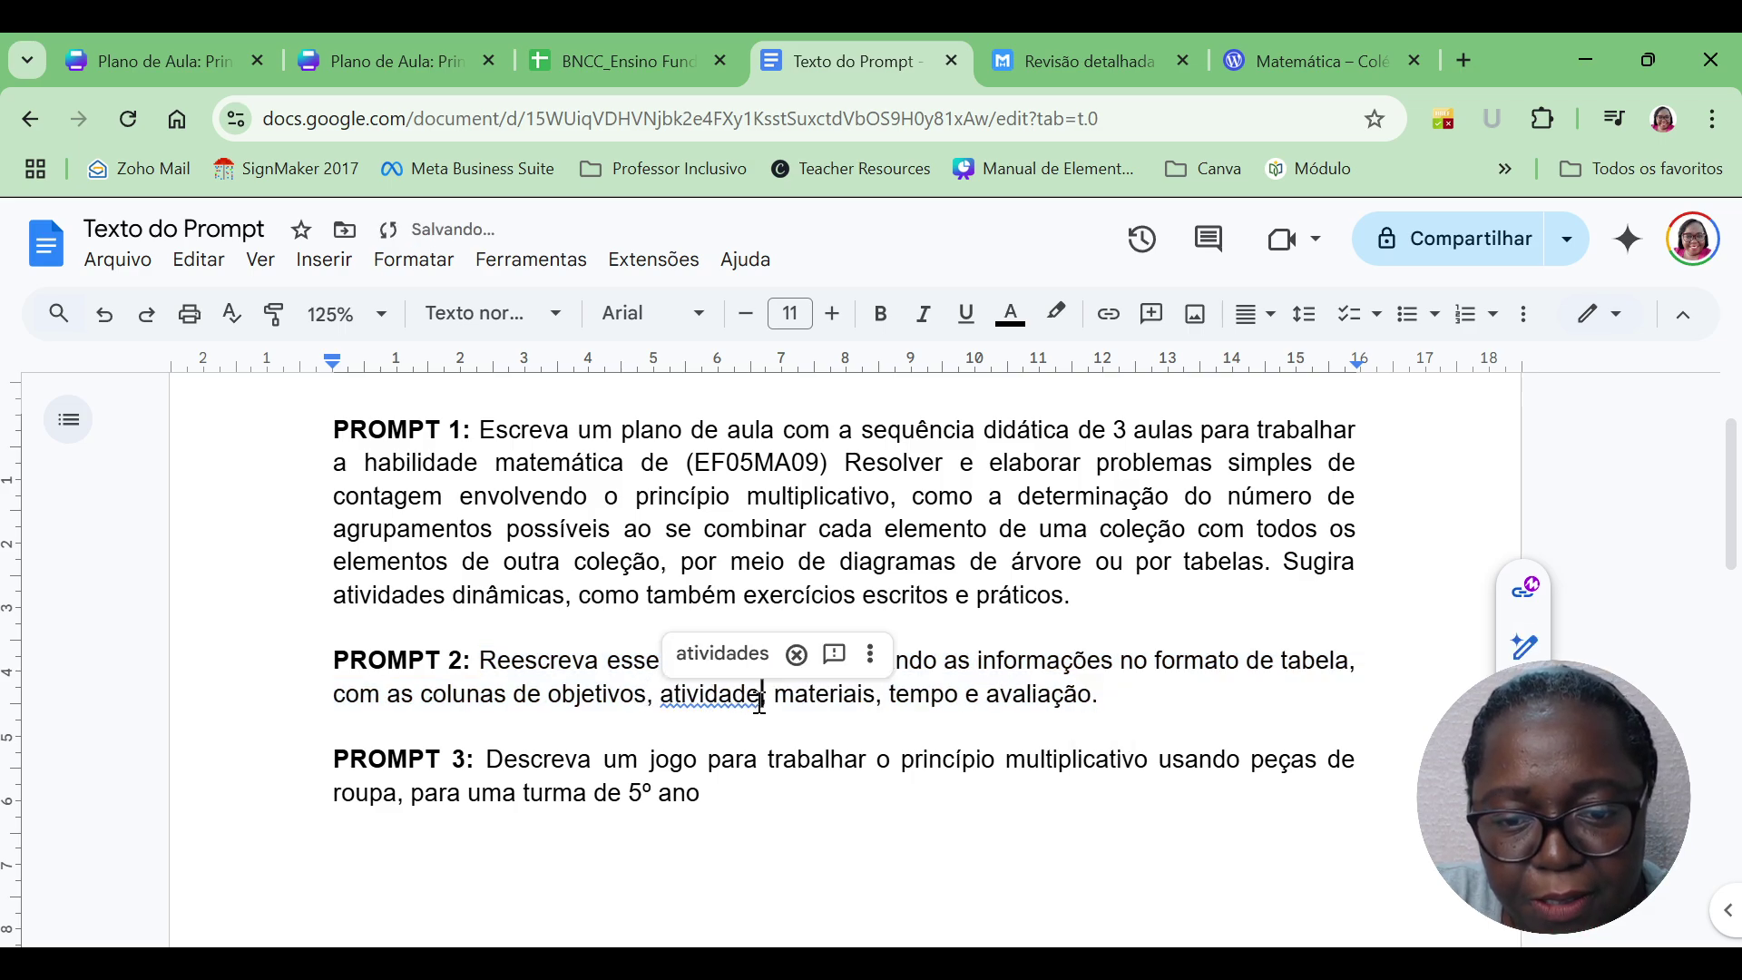
text(s)
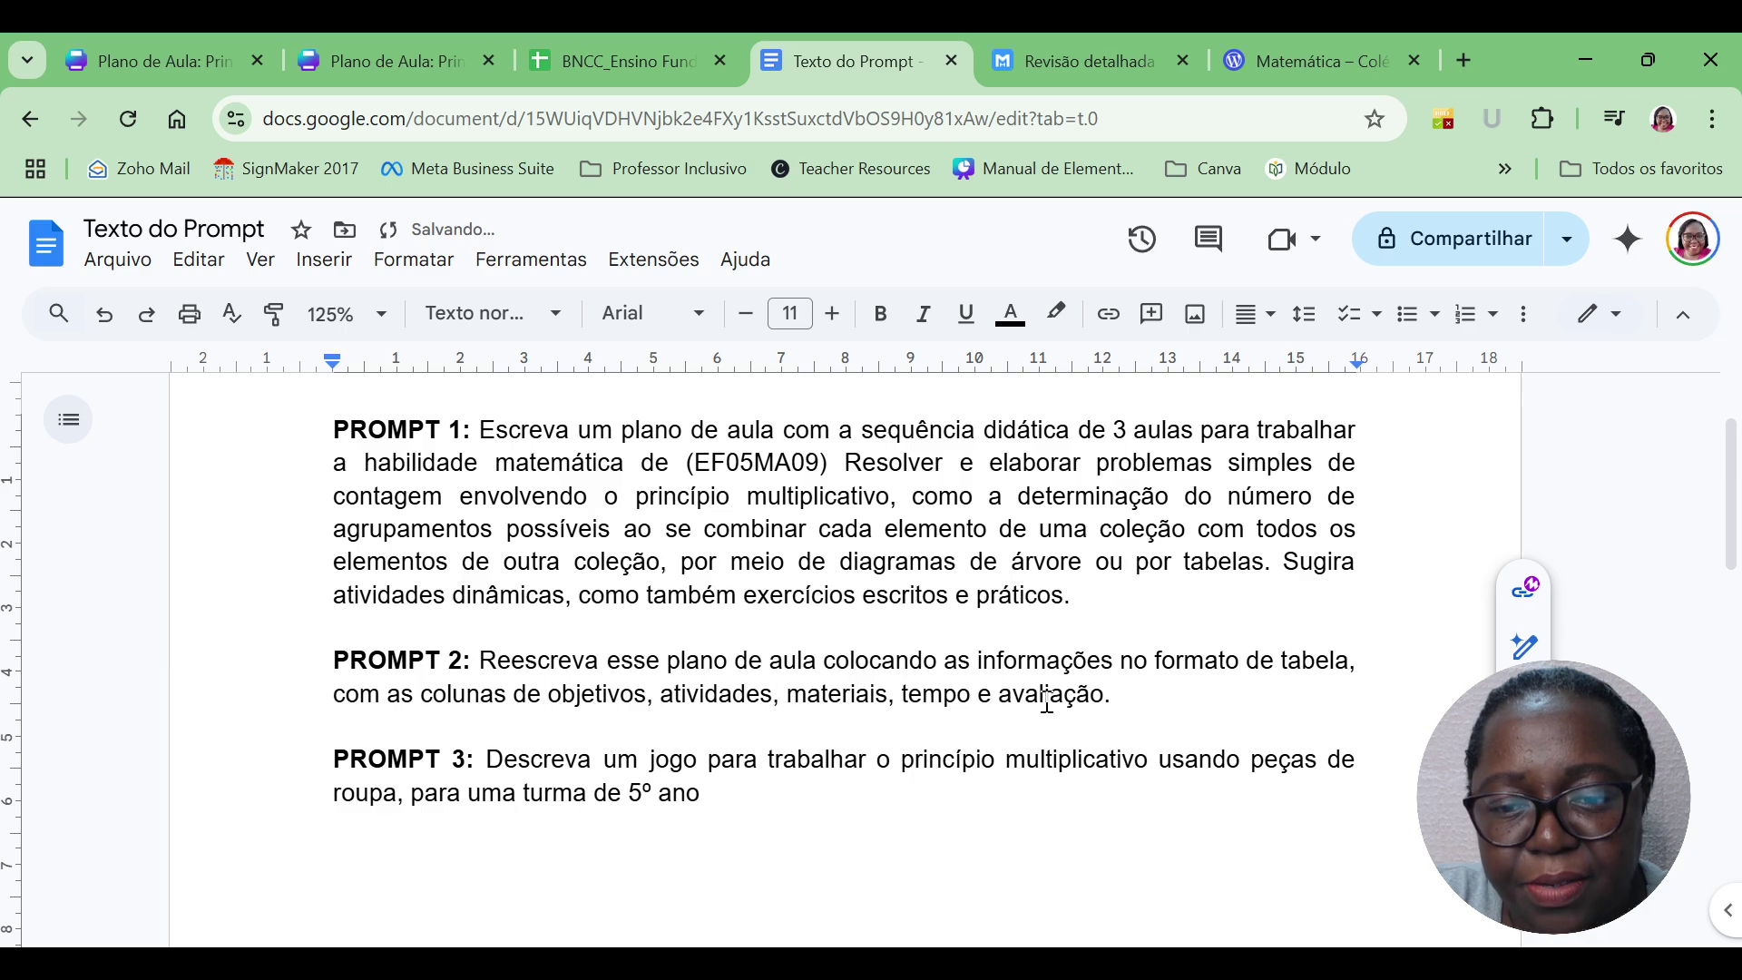
drag(1112, 695, 487, 676)
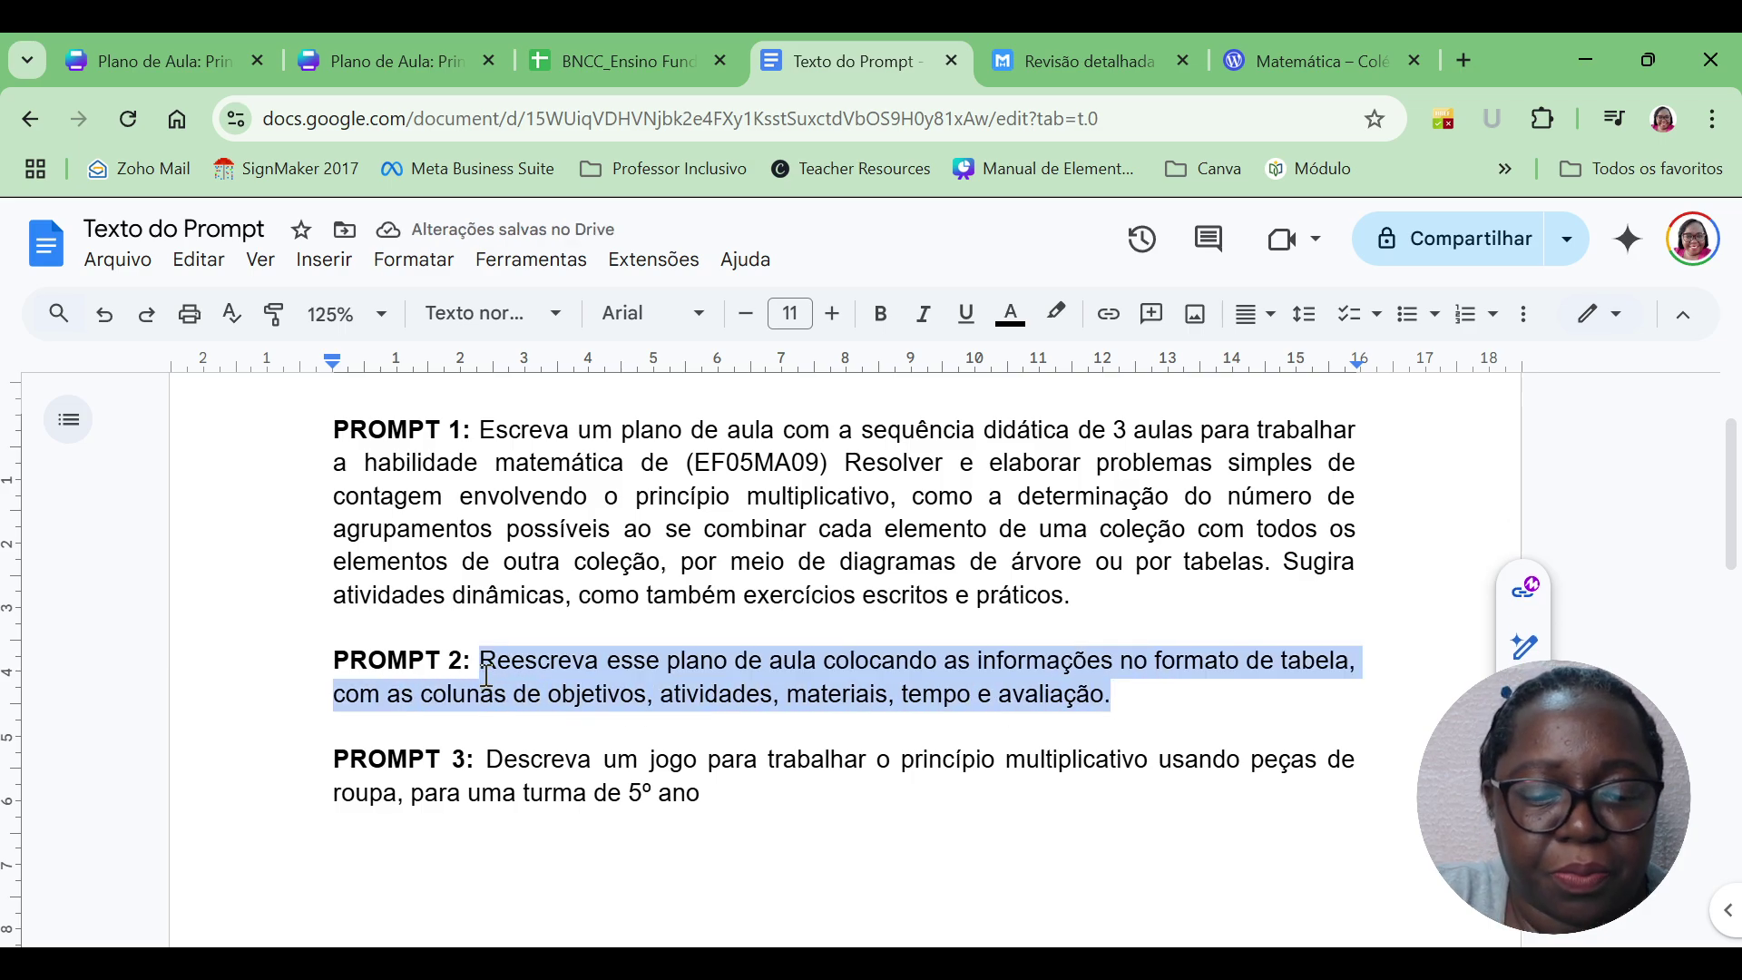
Switch back to the Canva lesson plan, run the copied PROMPT 2 as the custom command, and add the generated table below the existing text.
click(409, 60)
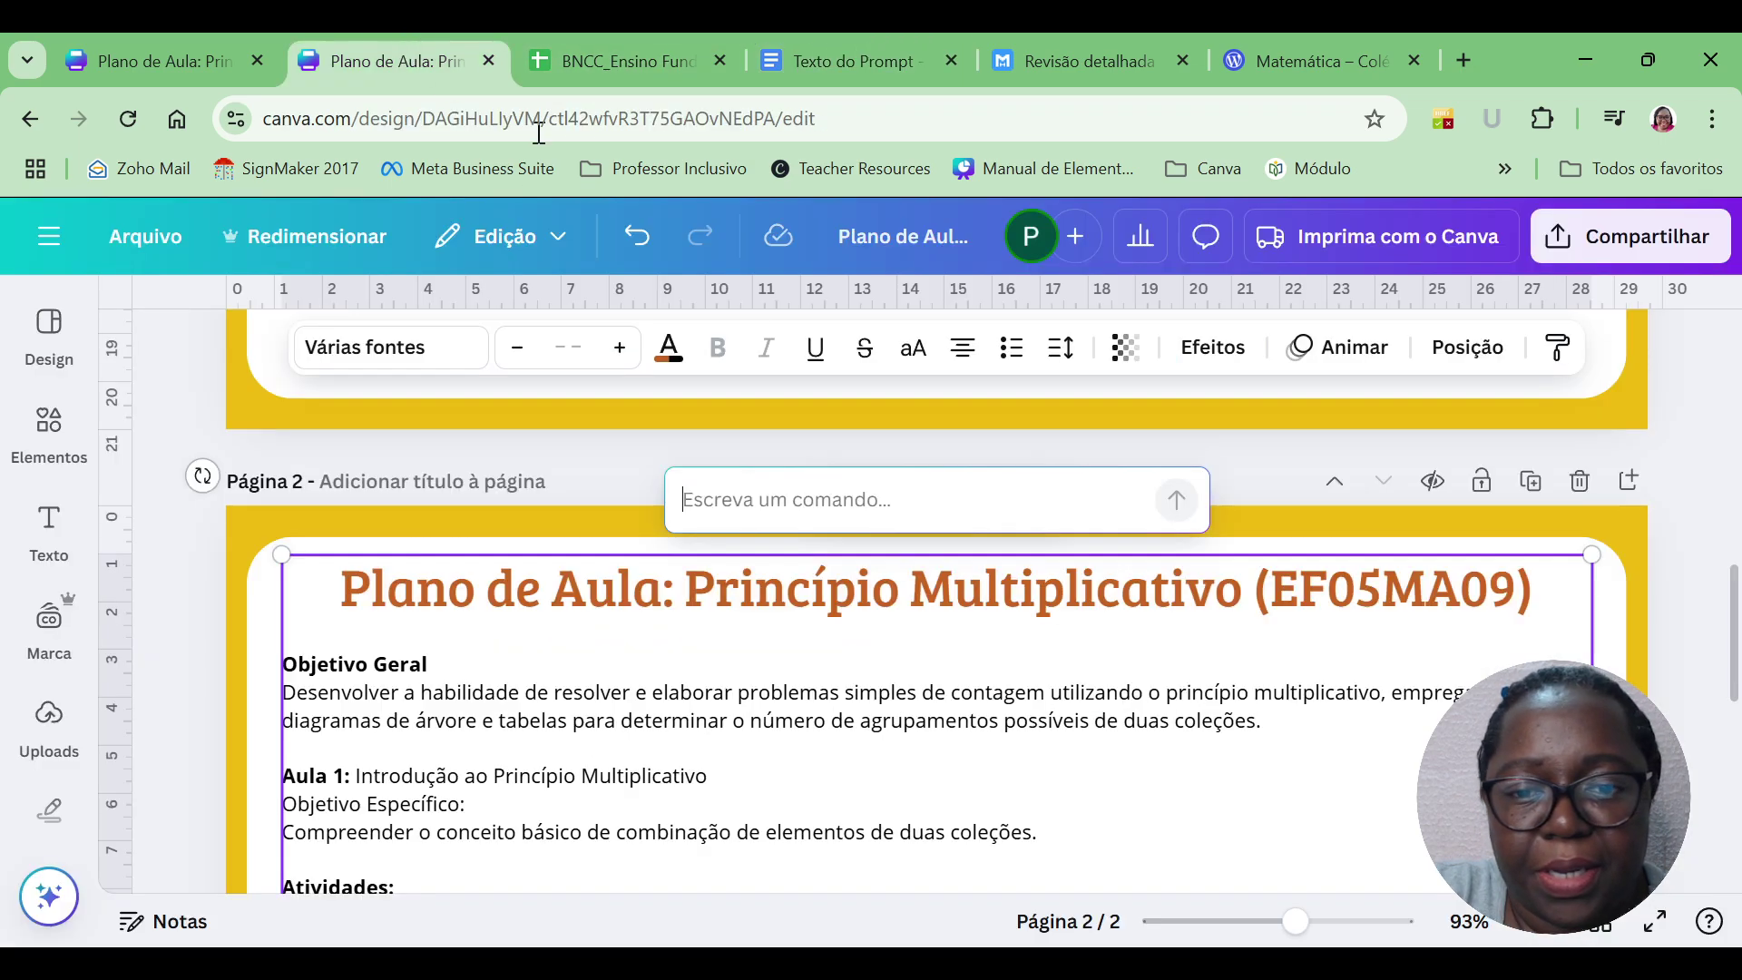
click(842, 499)
key(ctrl+v)
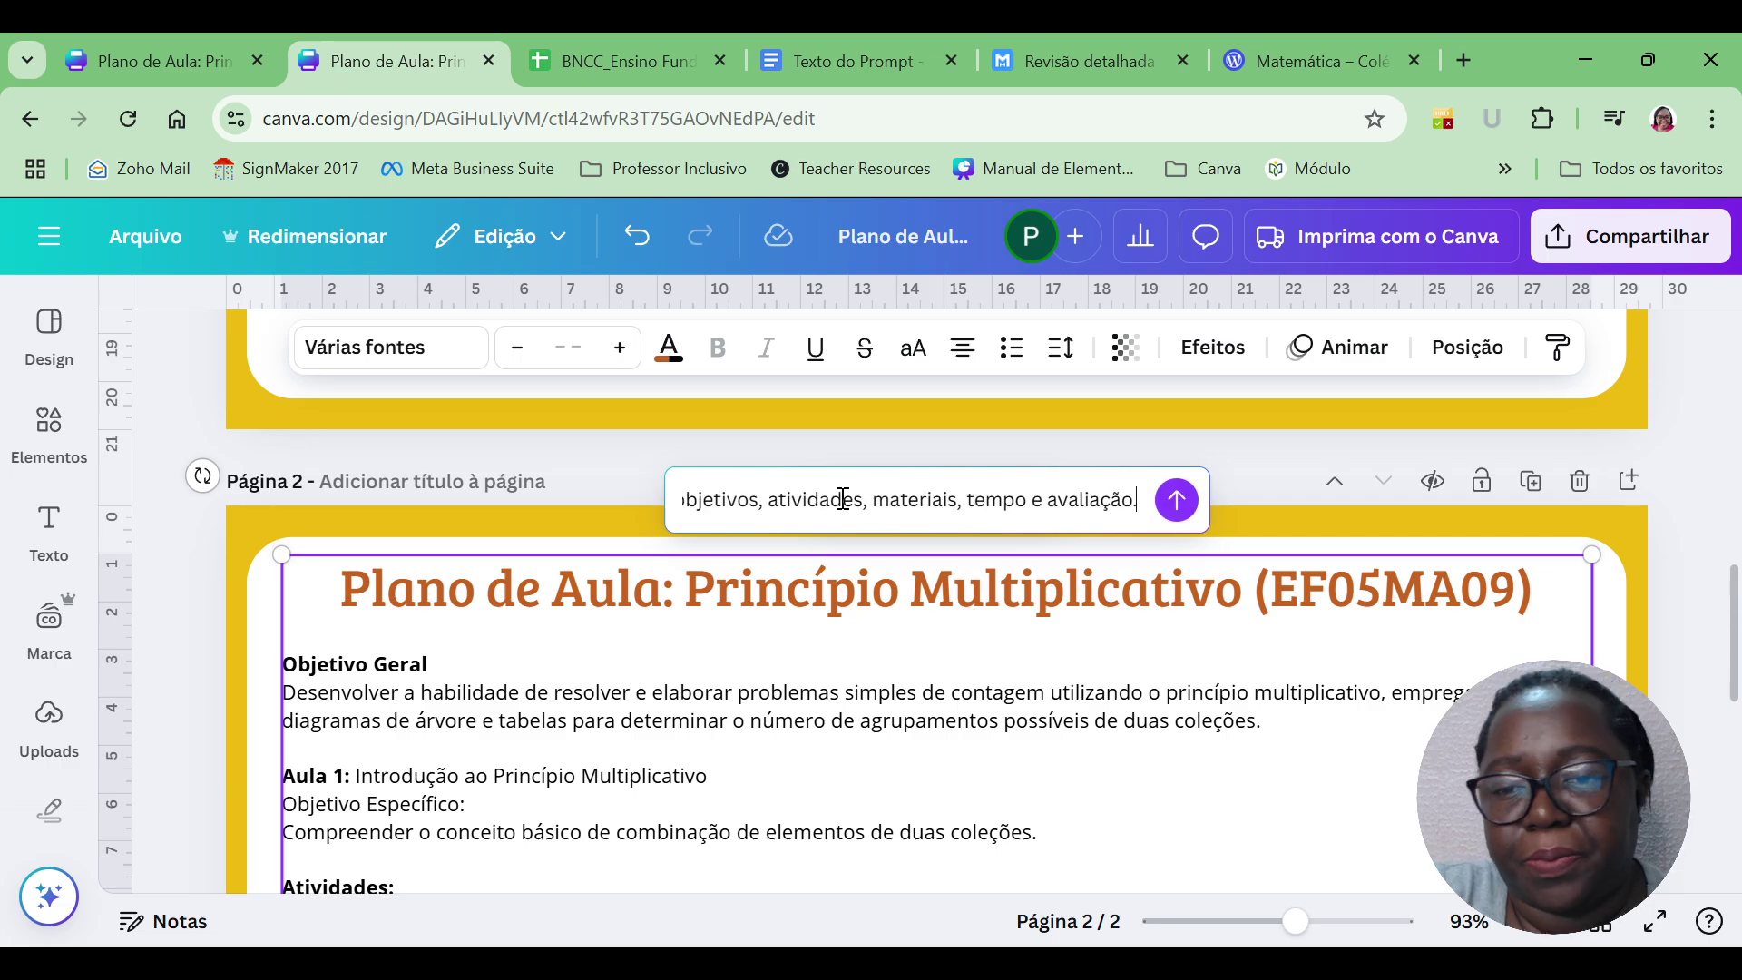
click(1177, 501)
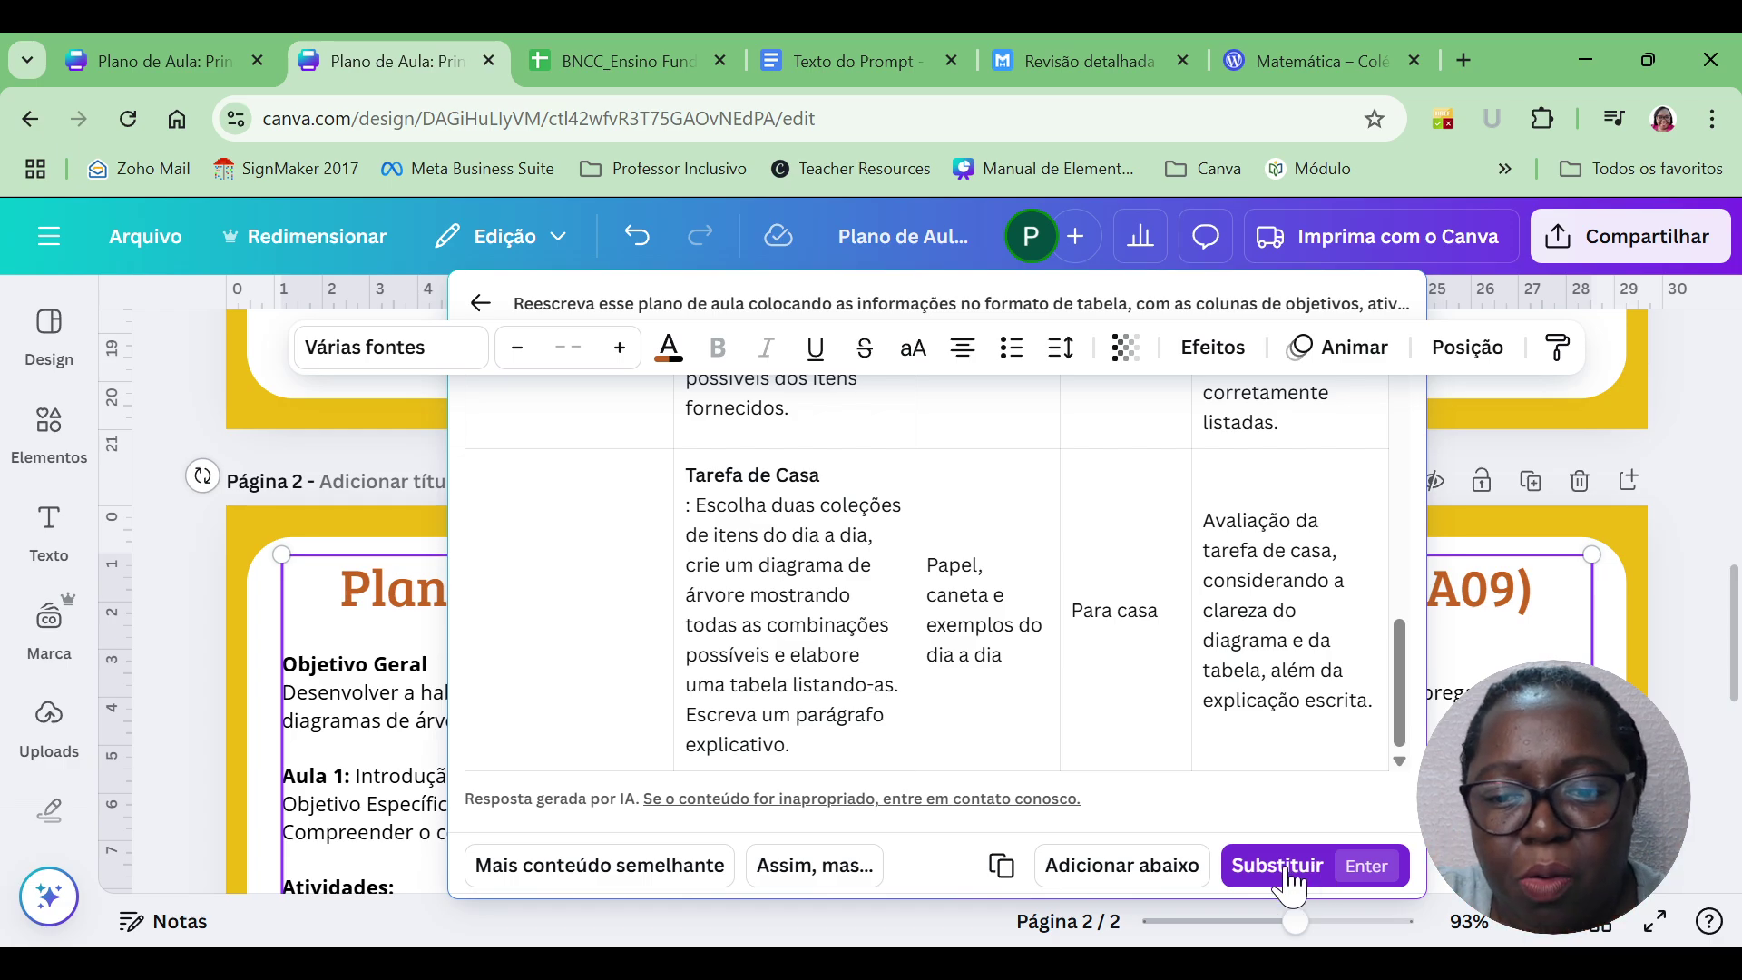
click(1101, 869)
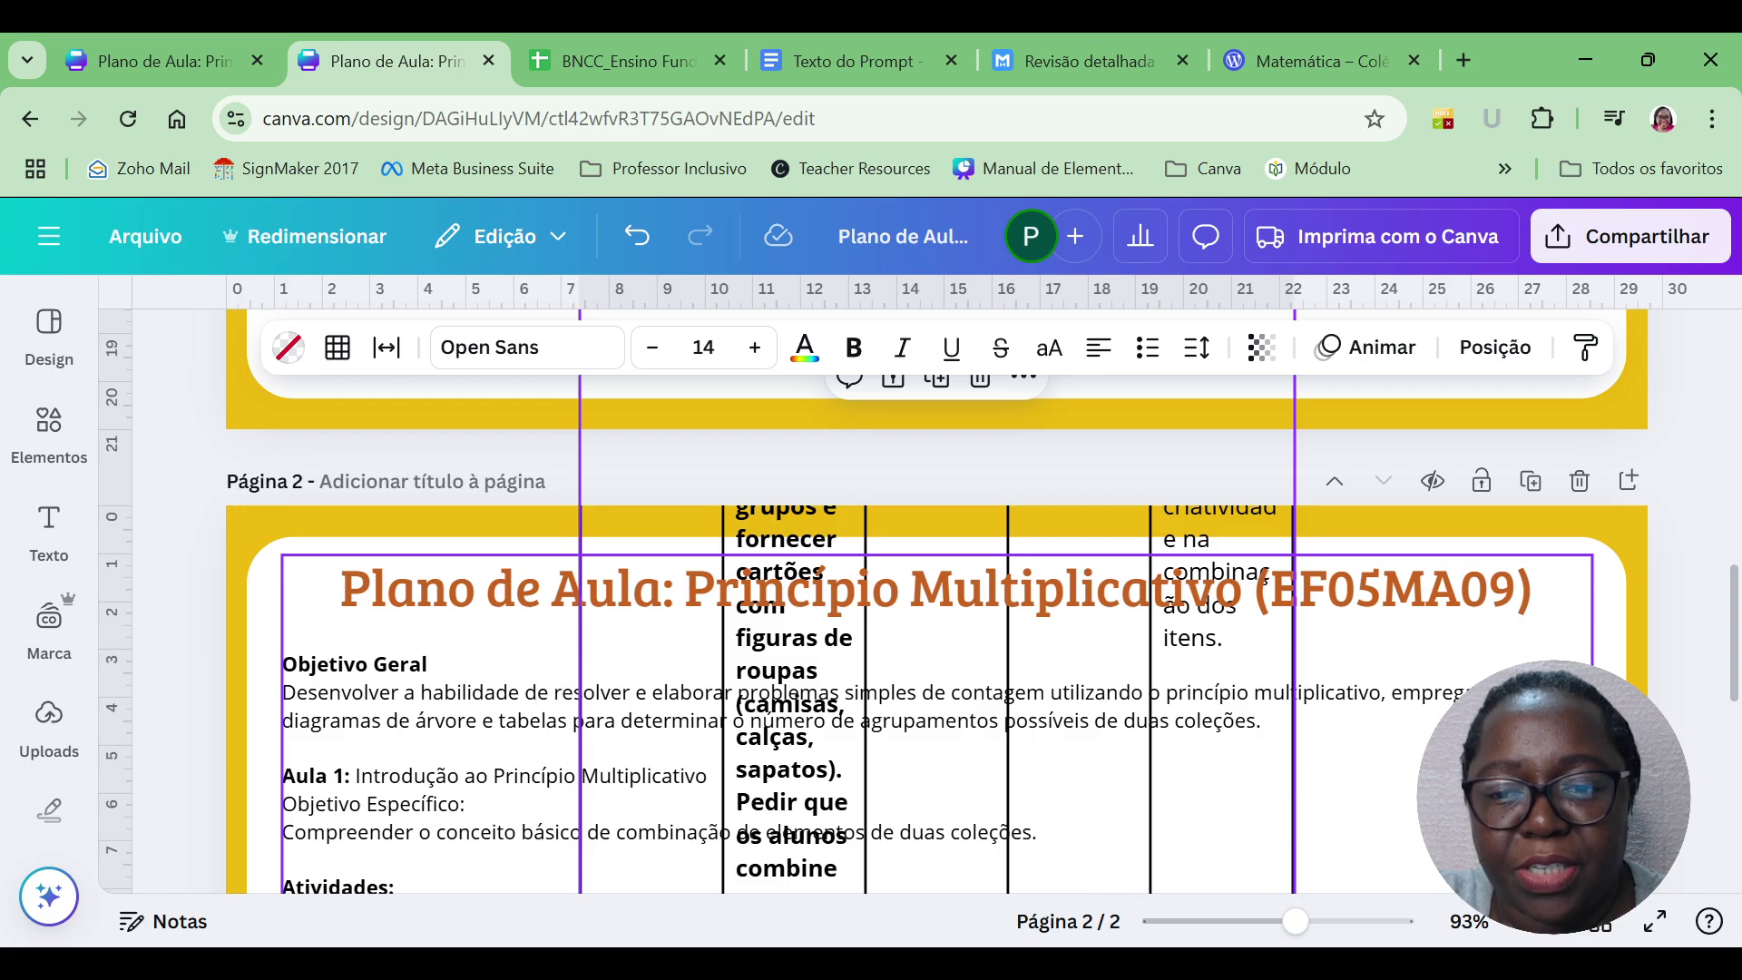
Try to move the generated table down clear of the lesson plan text on page 2, and undo the text box move.
drag(1261, 556, 1171, 930)
click(1447, 671)
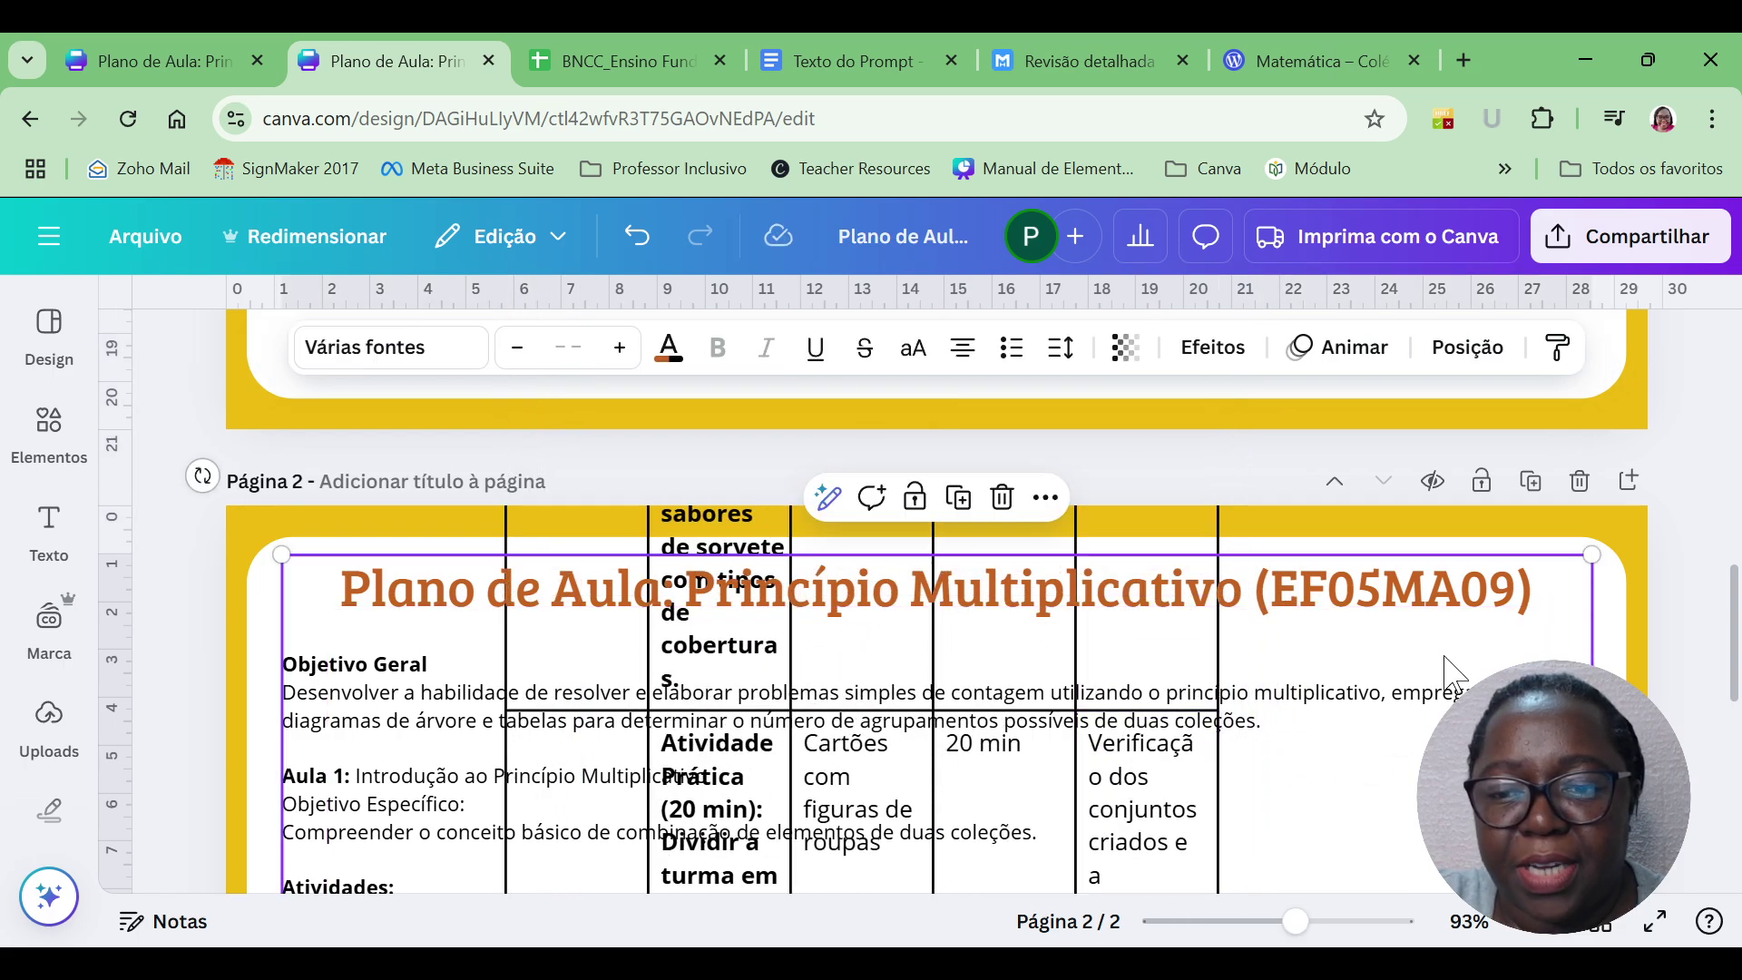
drag(1180, 595, 1270, 802)
key(ctrl+z)
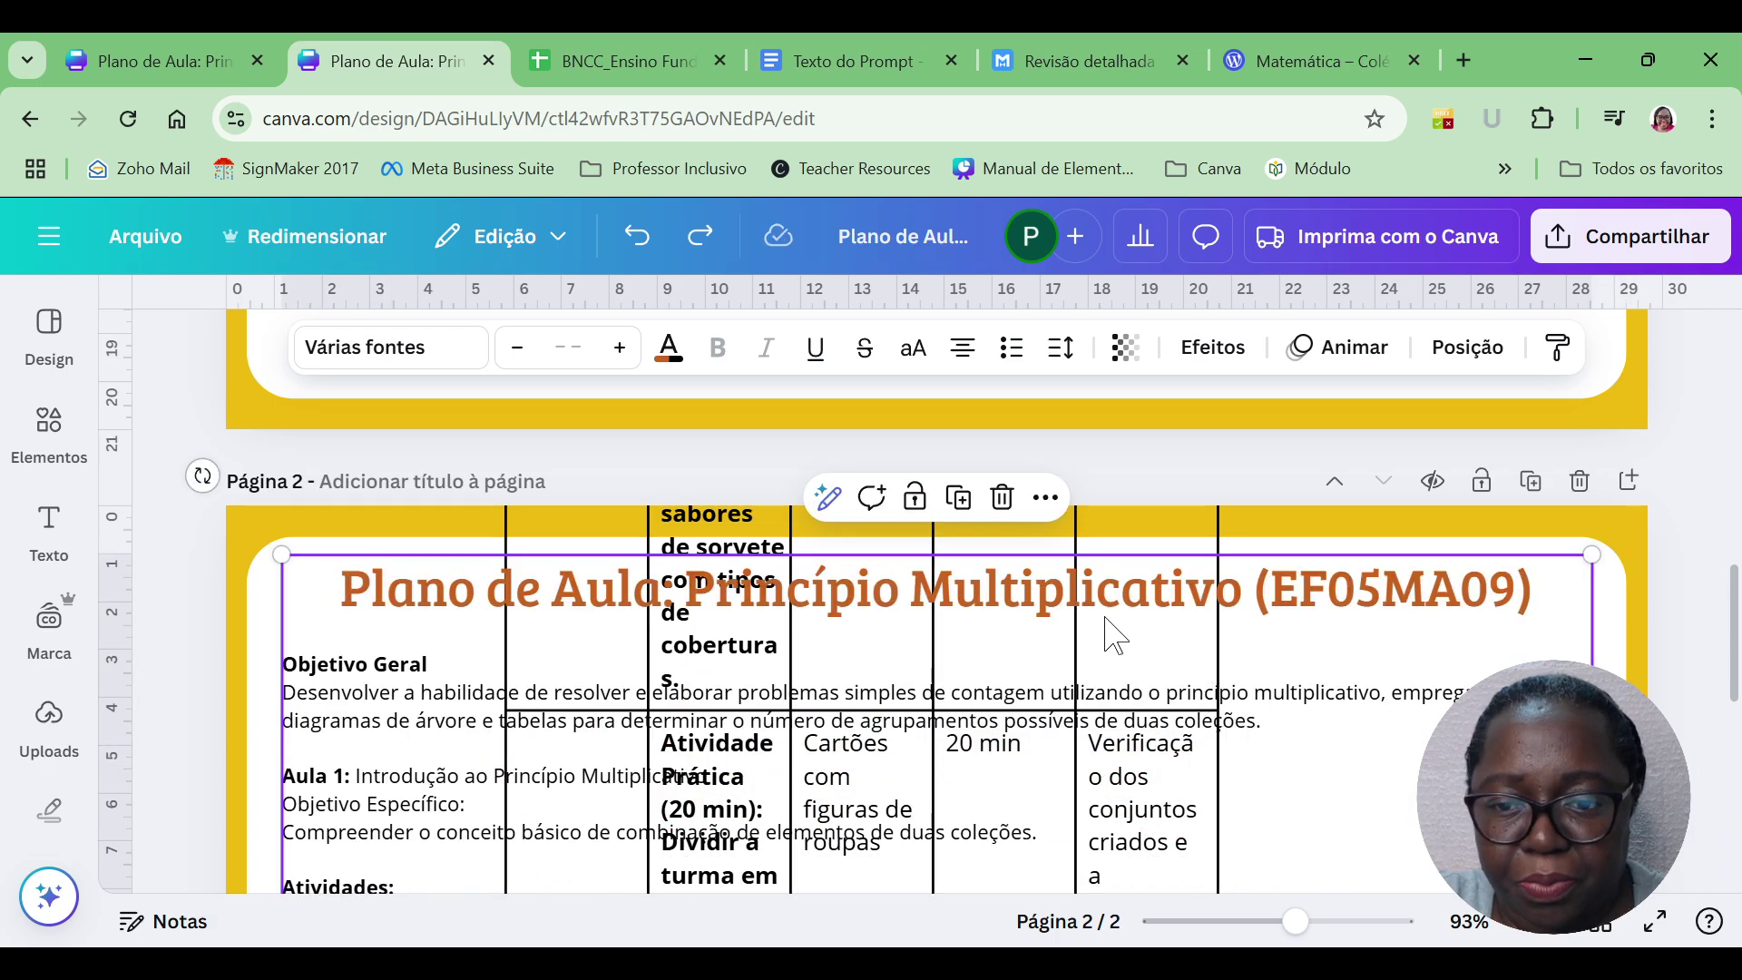
Delete the lesson plan text on page 2 from "Aula 1" to the end, including the blank lines left under the Objetivo Geral paragraph.
double_click(1125, 672)
click(1232, 798)
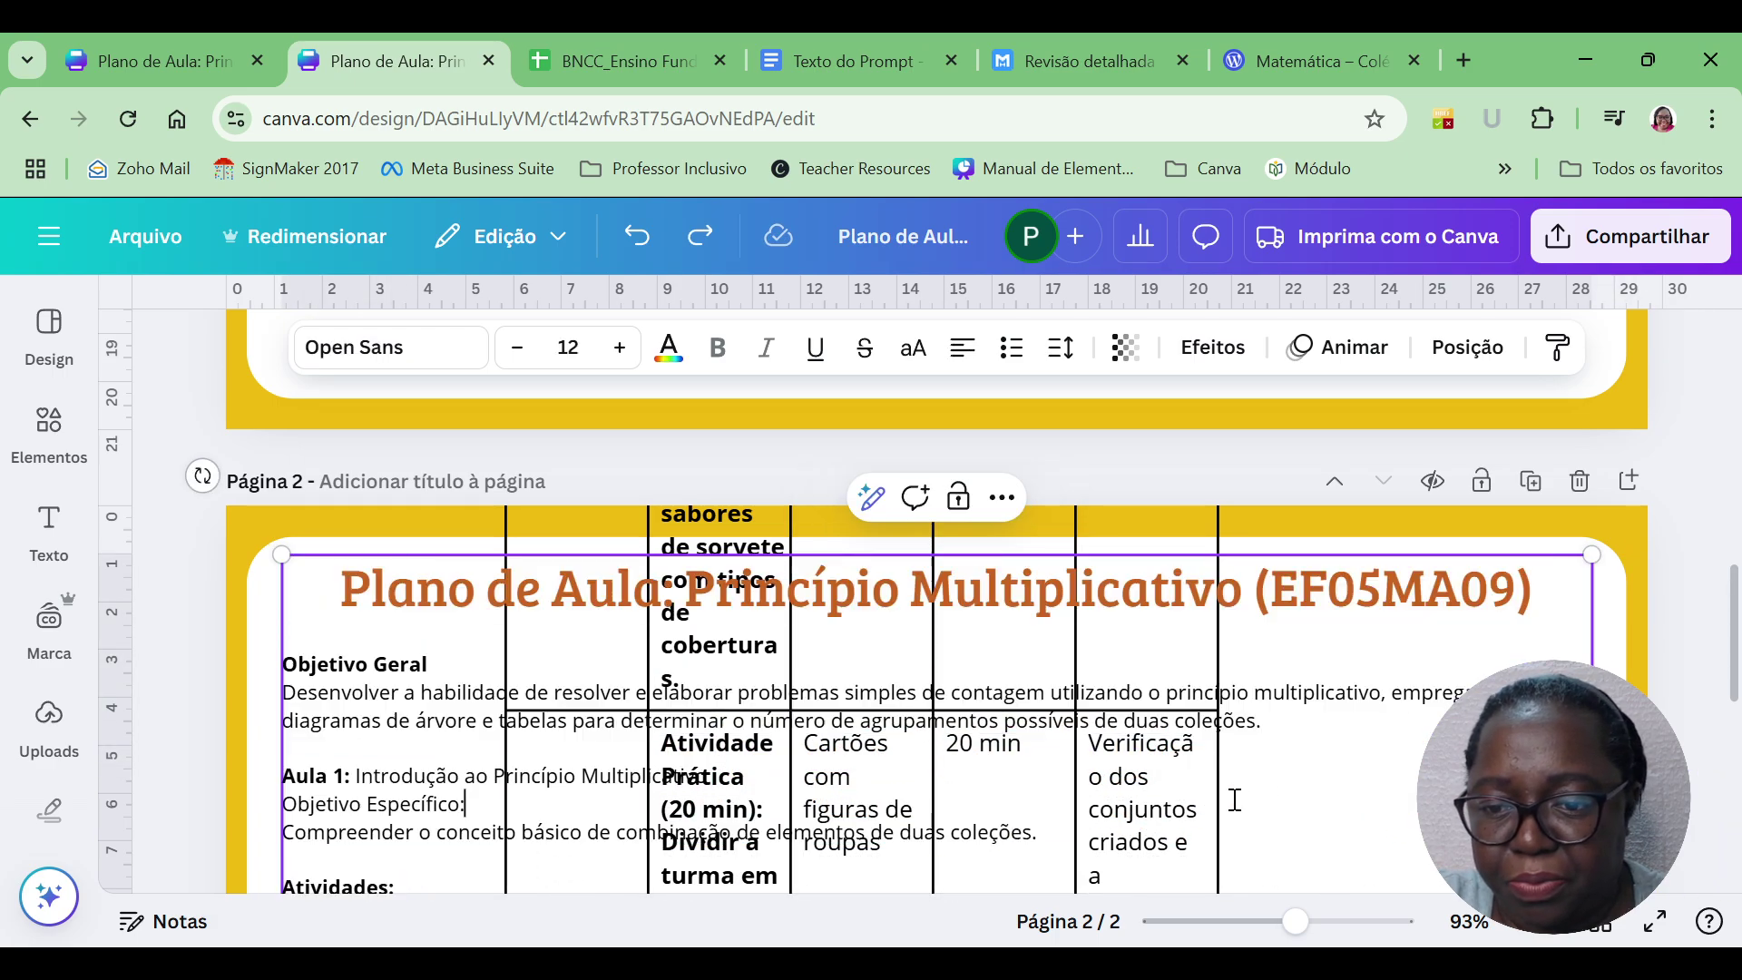
click(293, 777)
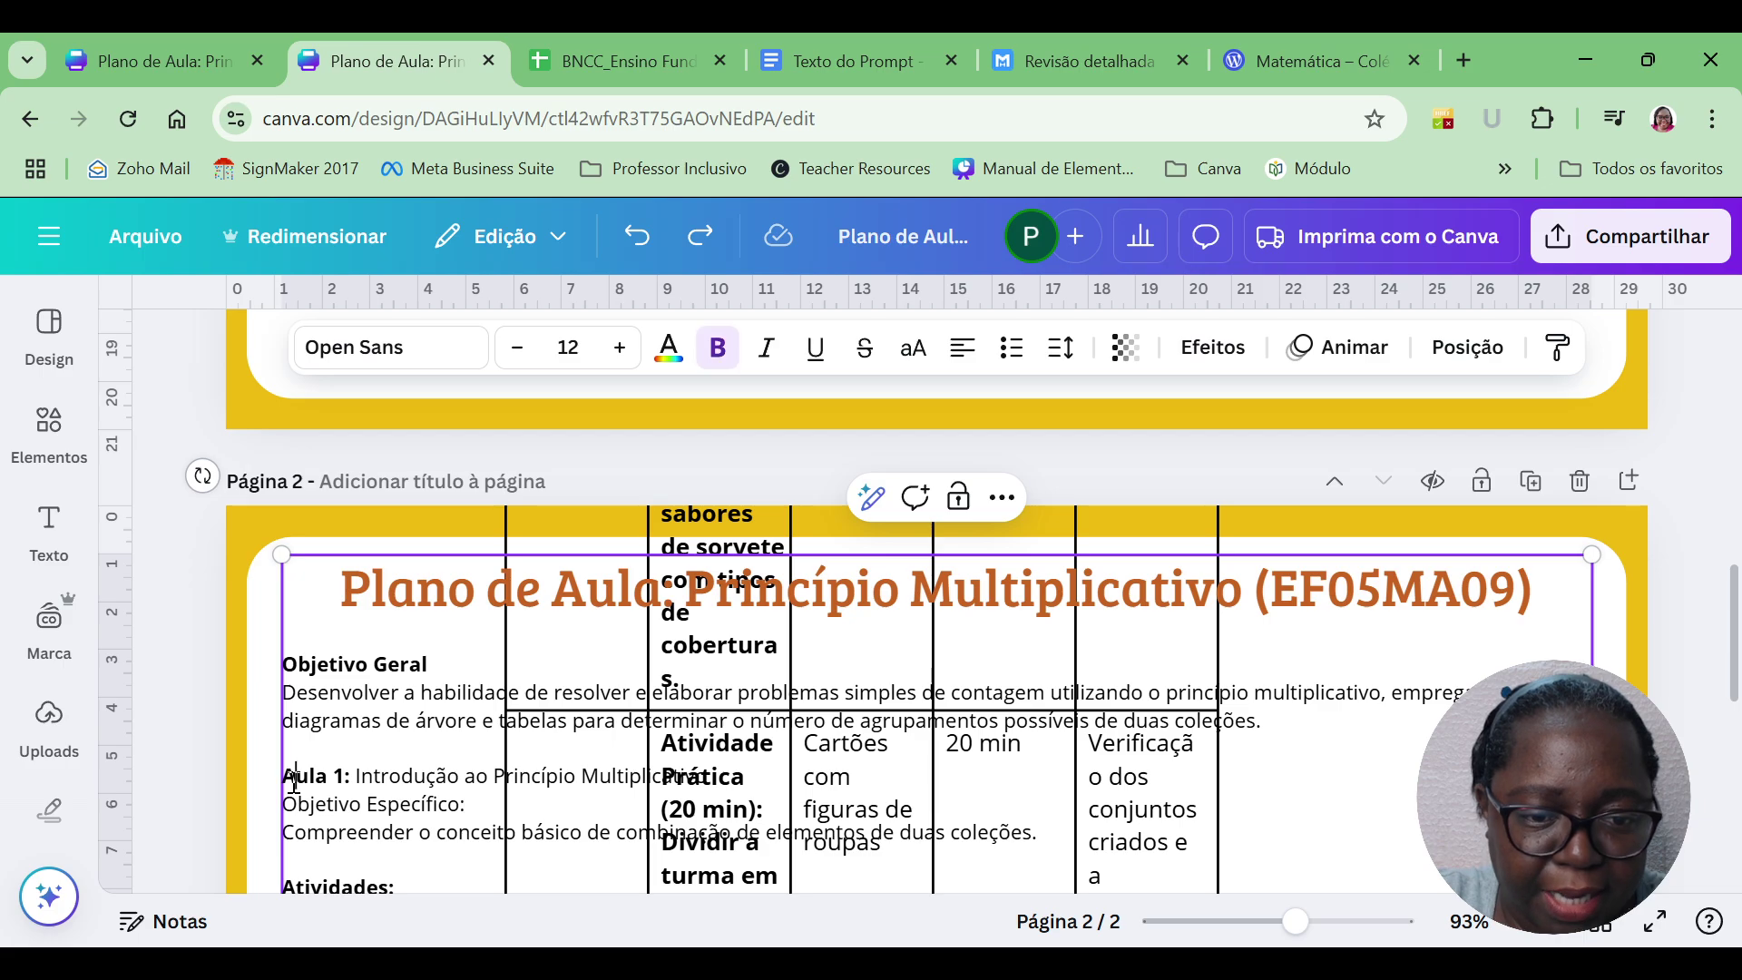
key(shift+Down)
key(shift+Down)
key(shift+Down)
key(shift+Down)
key(shift+Down)
key(shift+Down)
key(shift+Down)
key(shift+Down)
key(shift+Down)
key(shift+Down)
key(shift+Down)
key(shift+Down)
key(shift+Down)
key(shift+Down)
key(shift+Down)
key(shift+Down)
key(shift+Down)
key(shift+Down)
key(shift+Down)
key(shift+Down)
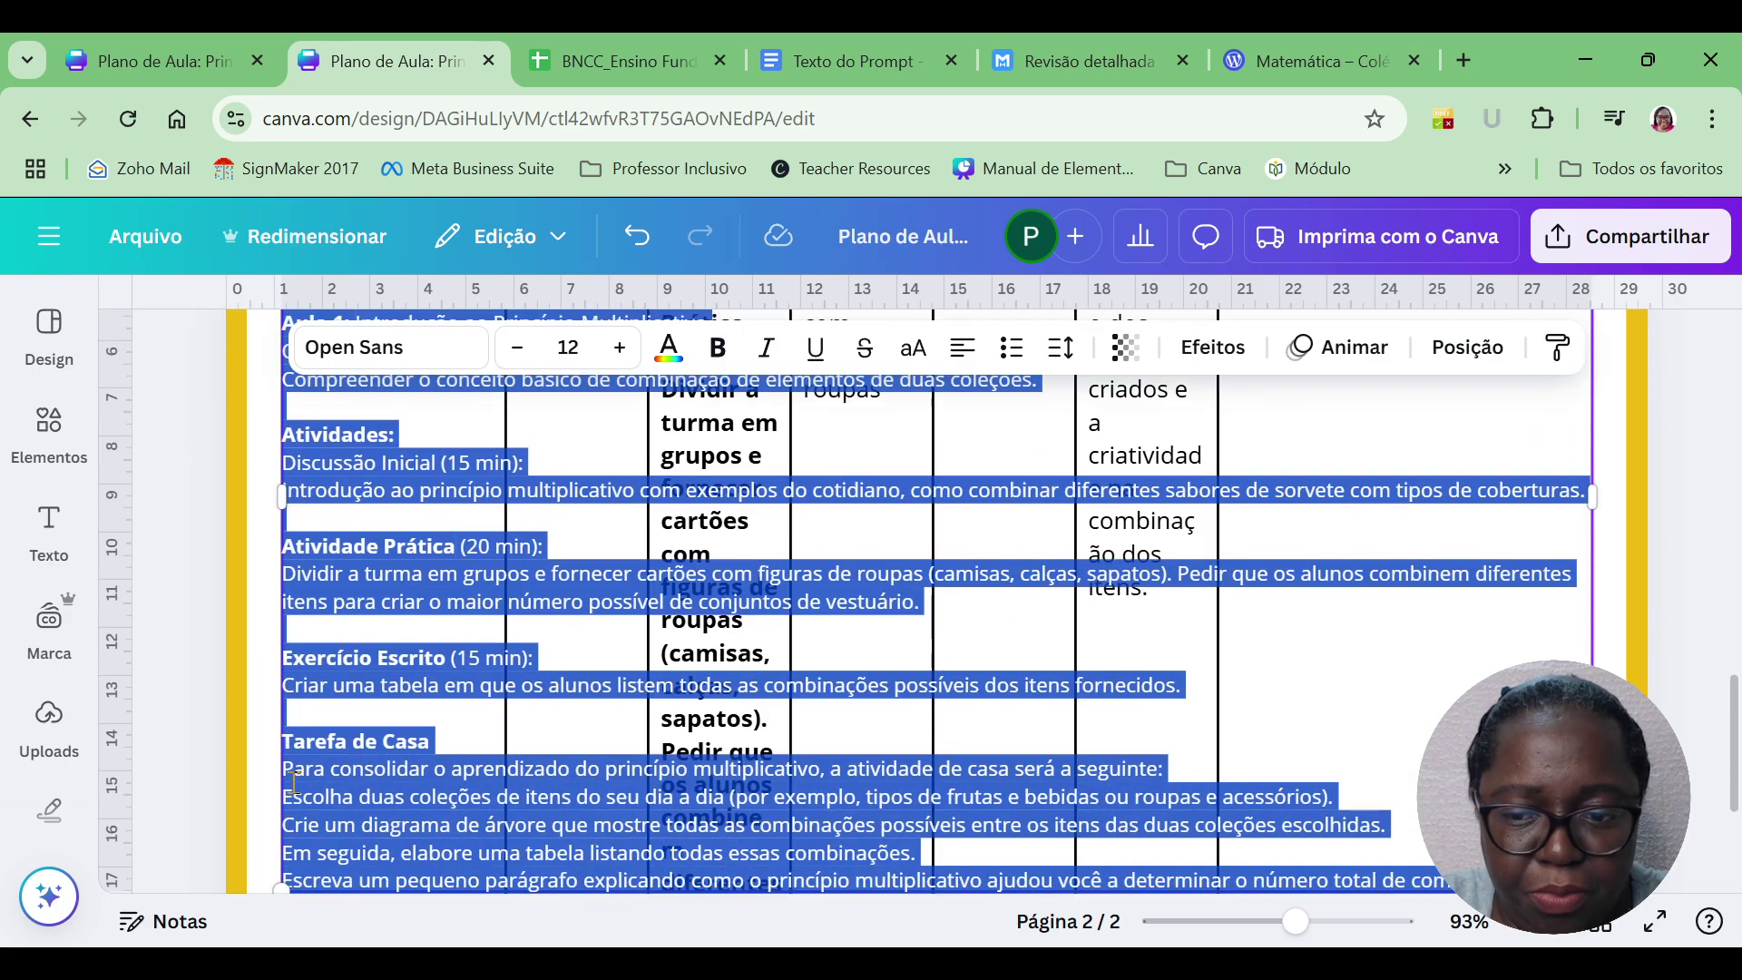
key(BackSpace)
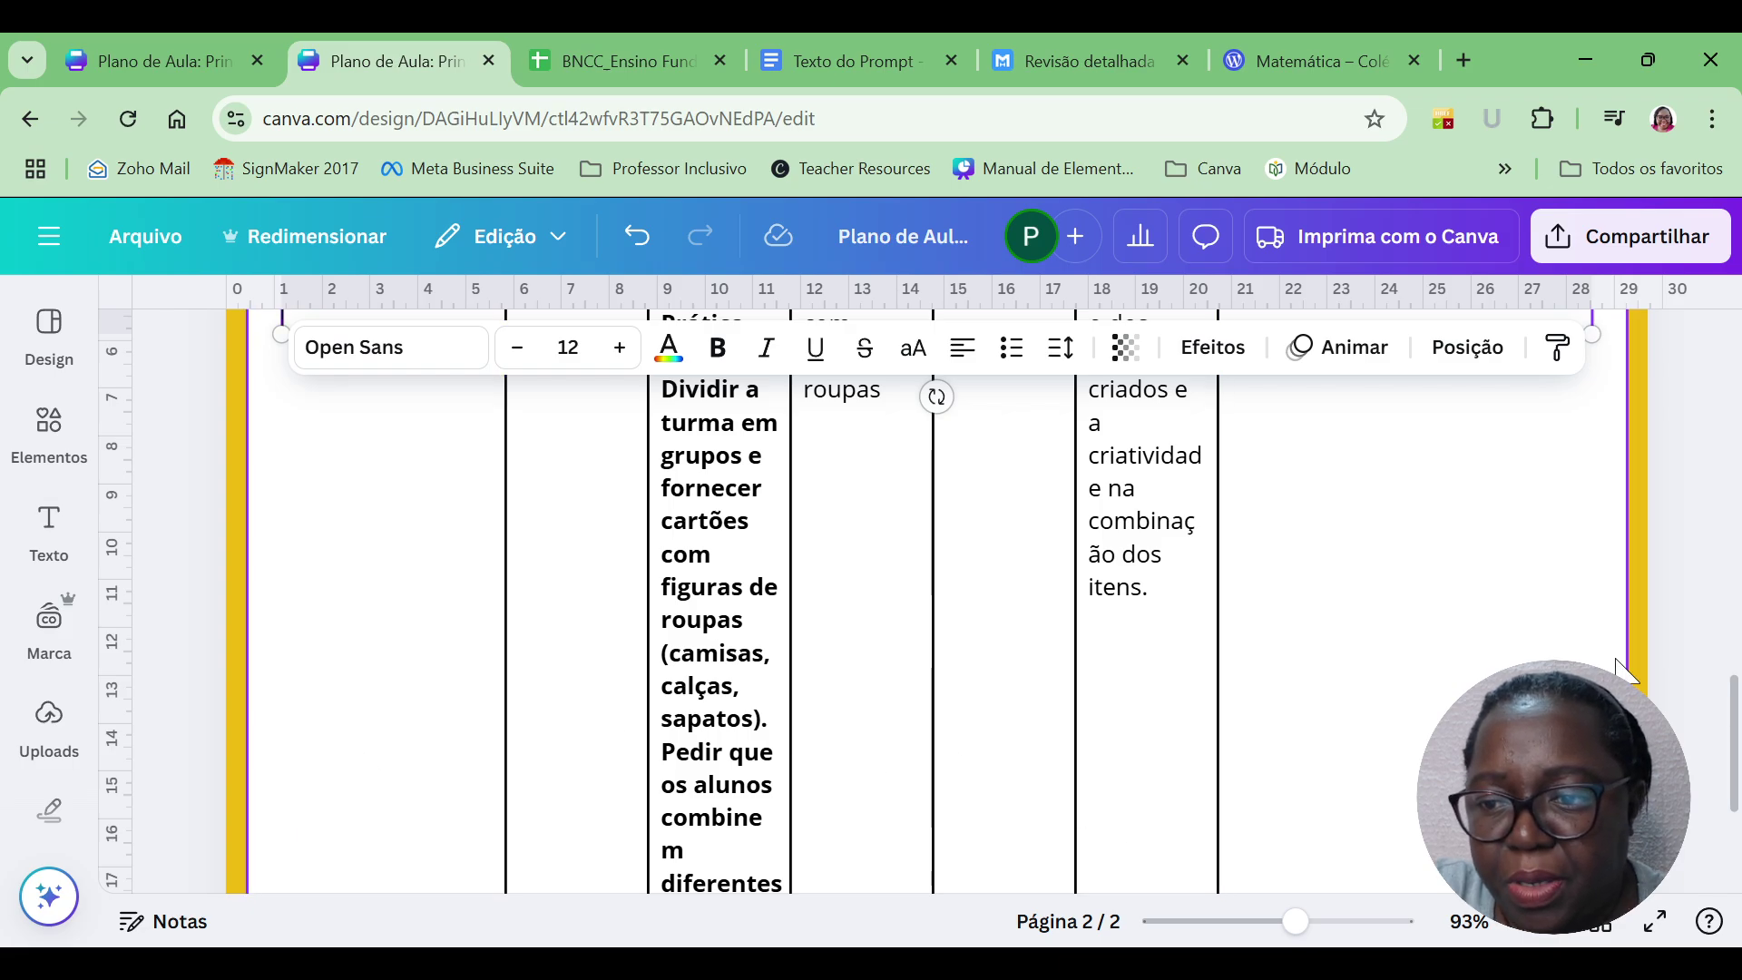
drag(1731, 699, 1733, 611)
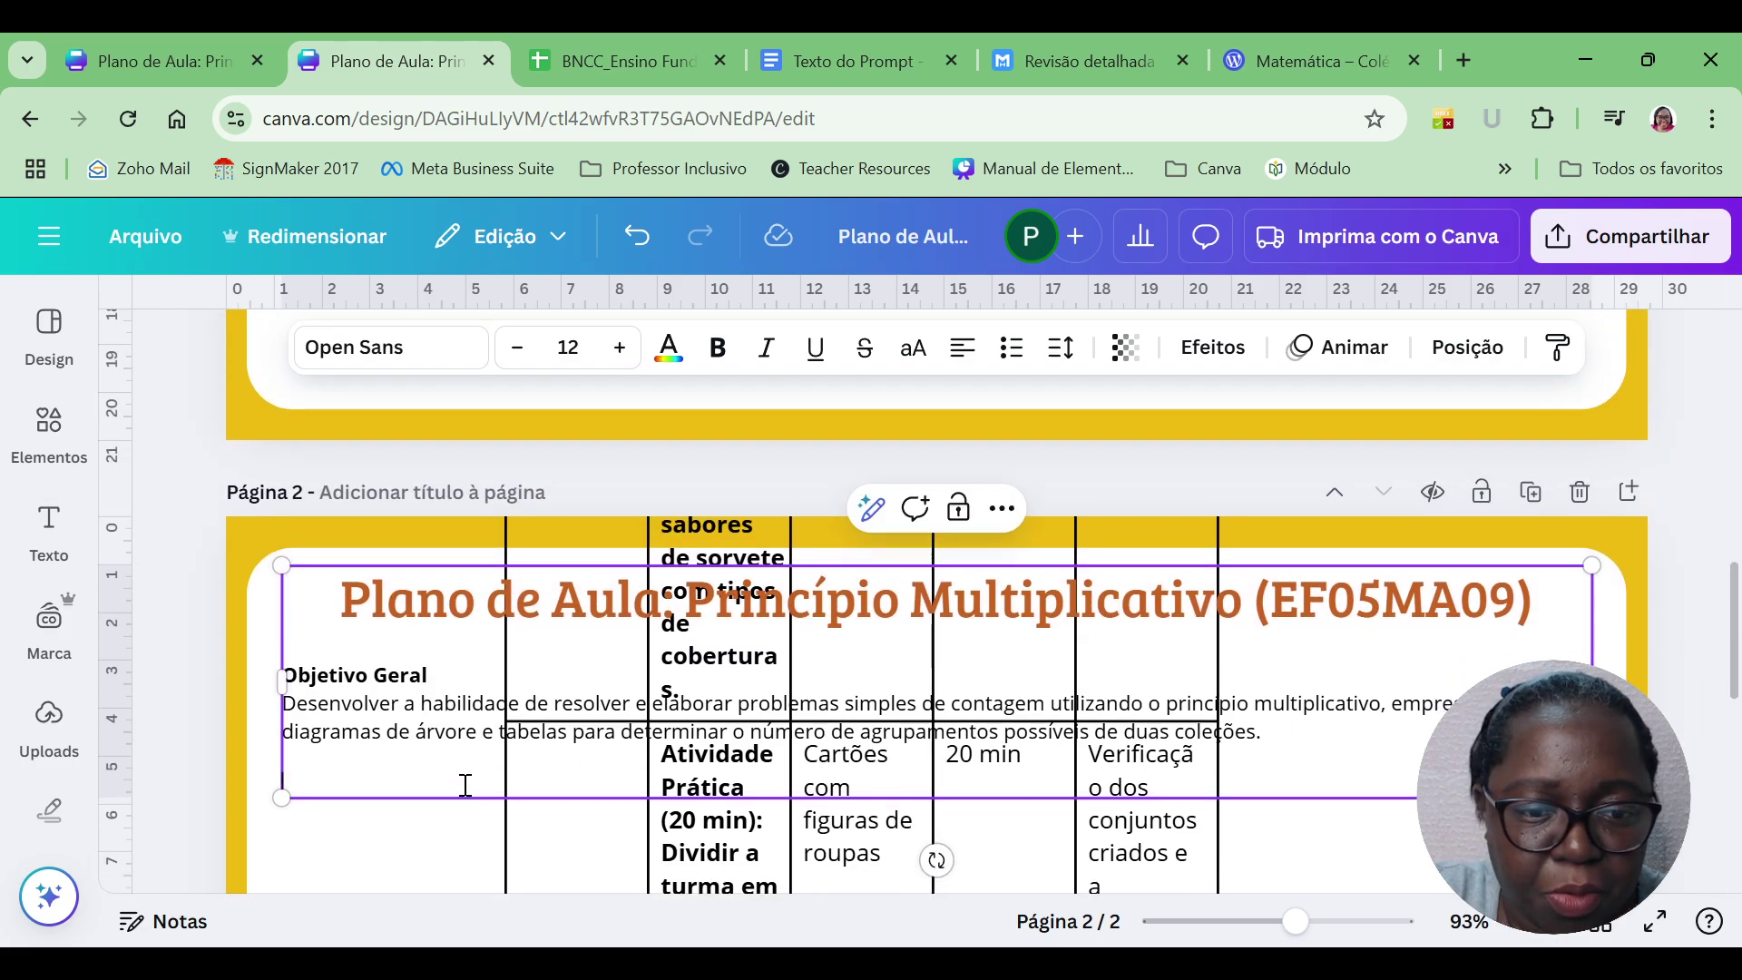
key(BackSpace)
key(BackSpace)
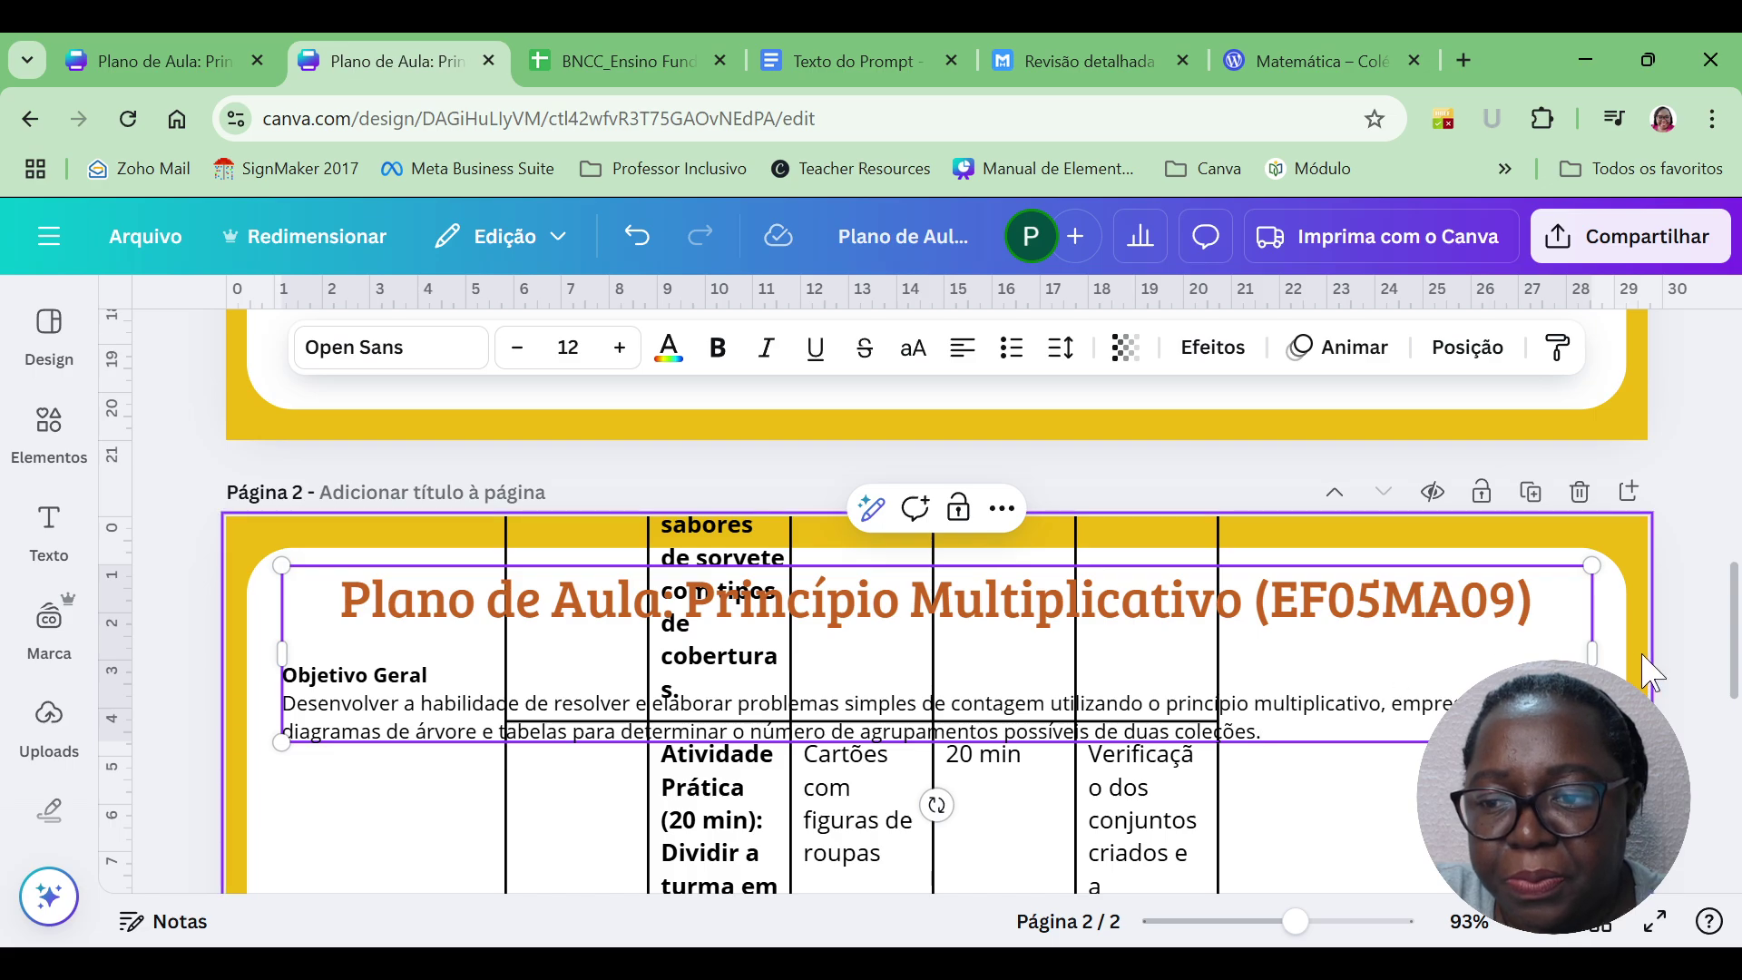
Move the generated table directly below the Objetivo Geral paragraph, aligned with the text's left edge.
click(1155, 580)
drag(1155, 575, 1154, 858)
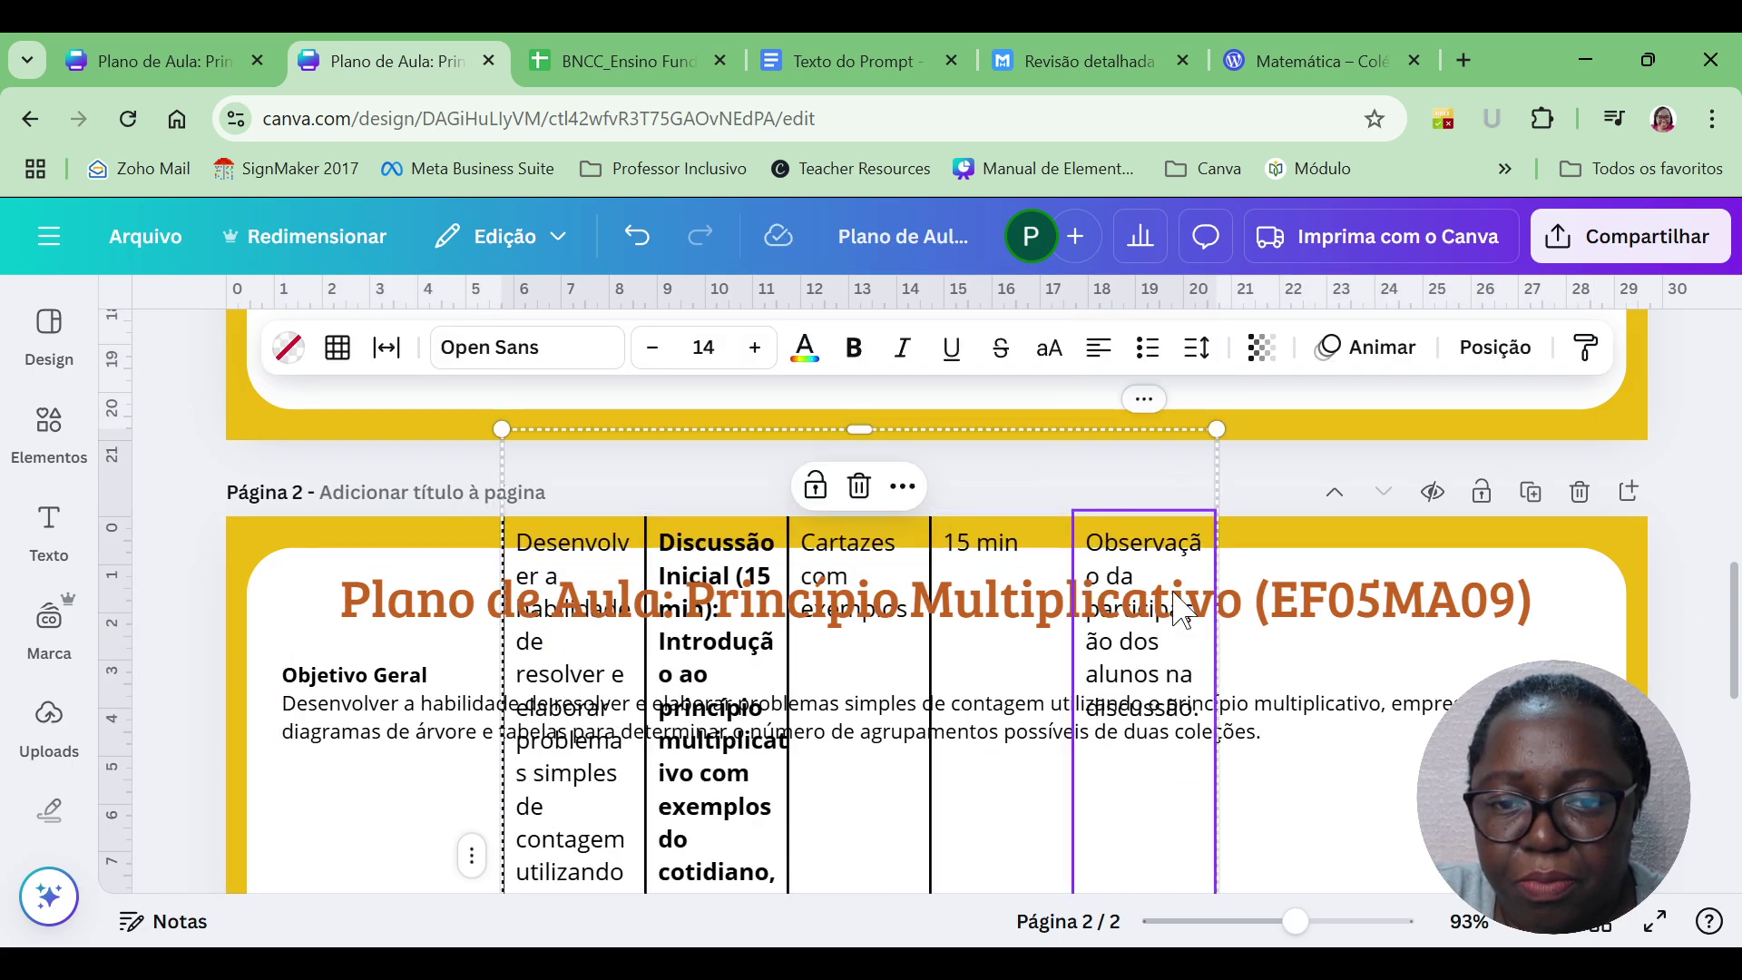
drag(1209, 478, 966, 811)
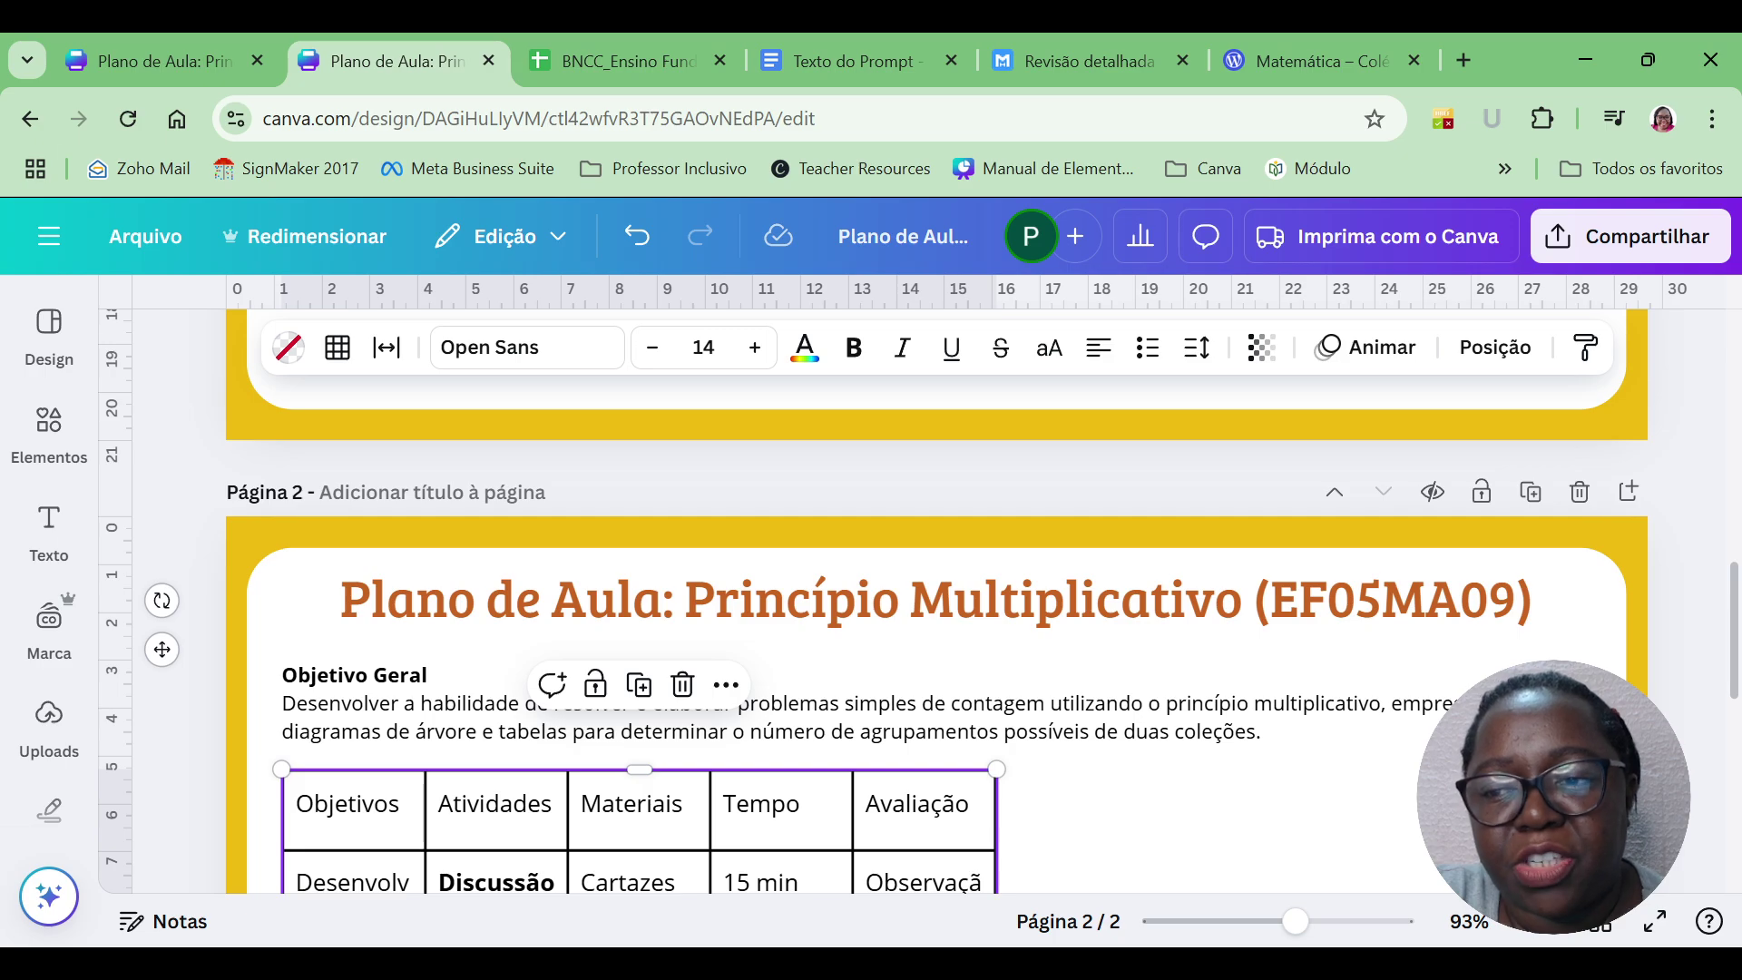
Widen the table to about 27.4 to match the text box, and shift the dividers before Avaliação and Tempo to the right.
scroll(998, 599, down, 3)
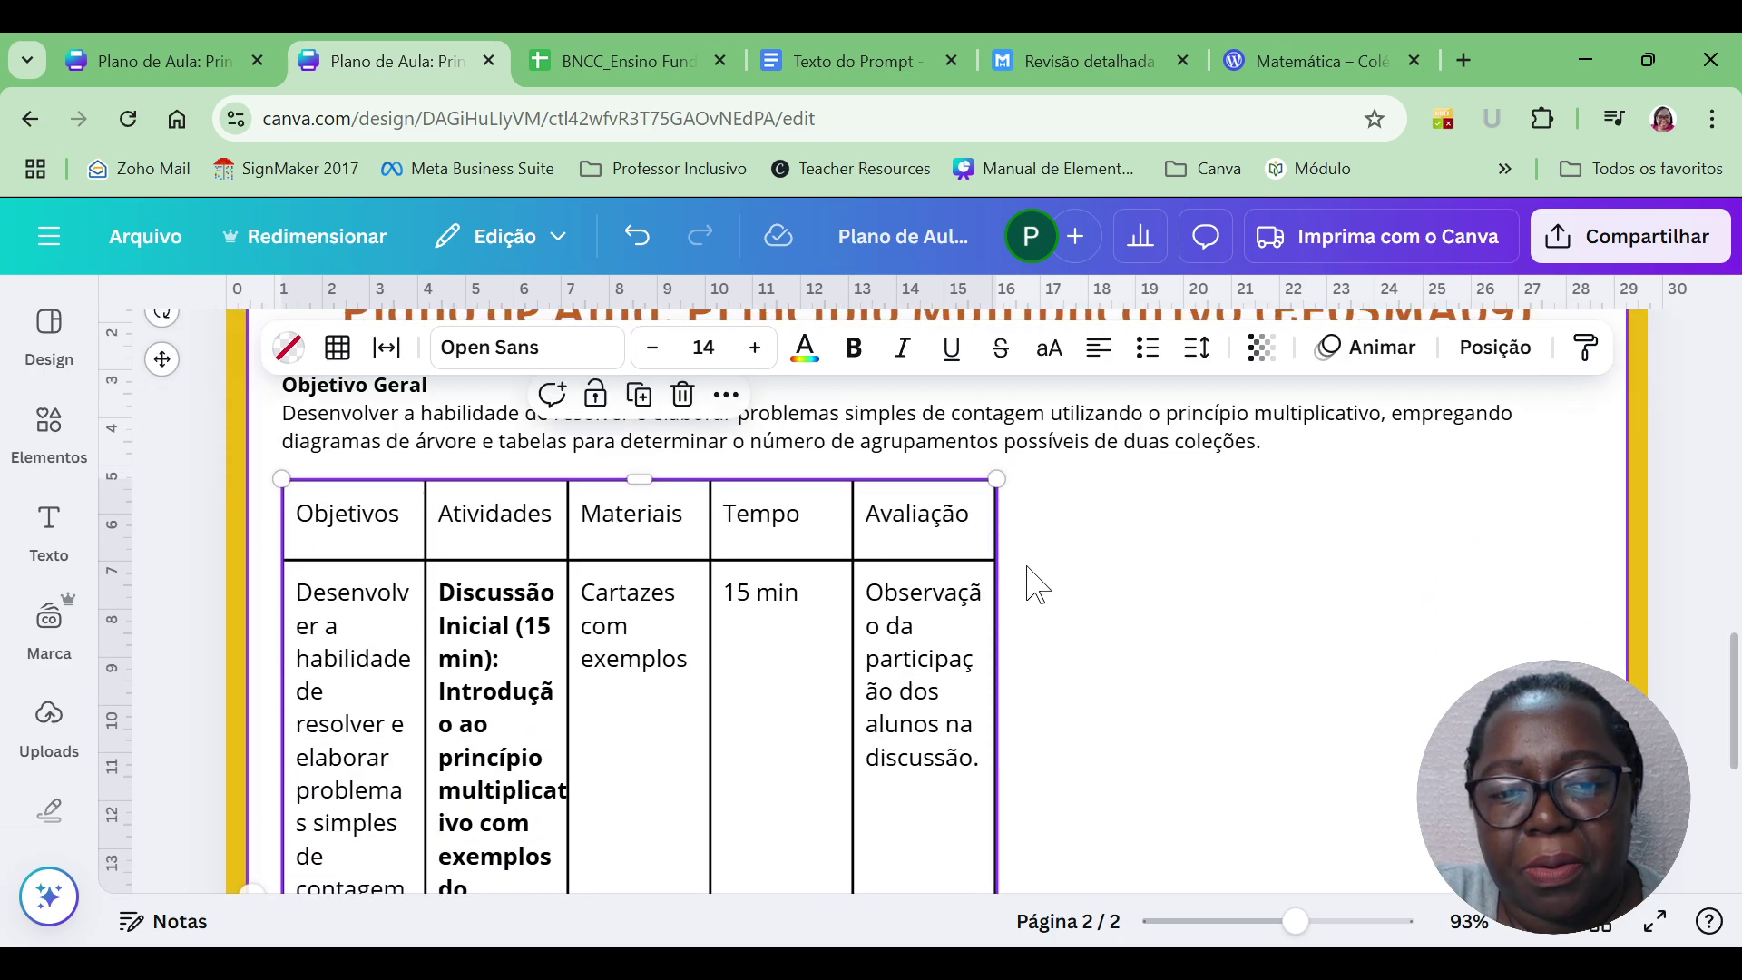
drag(998, 533, 1584, 514)
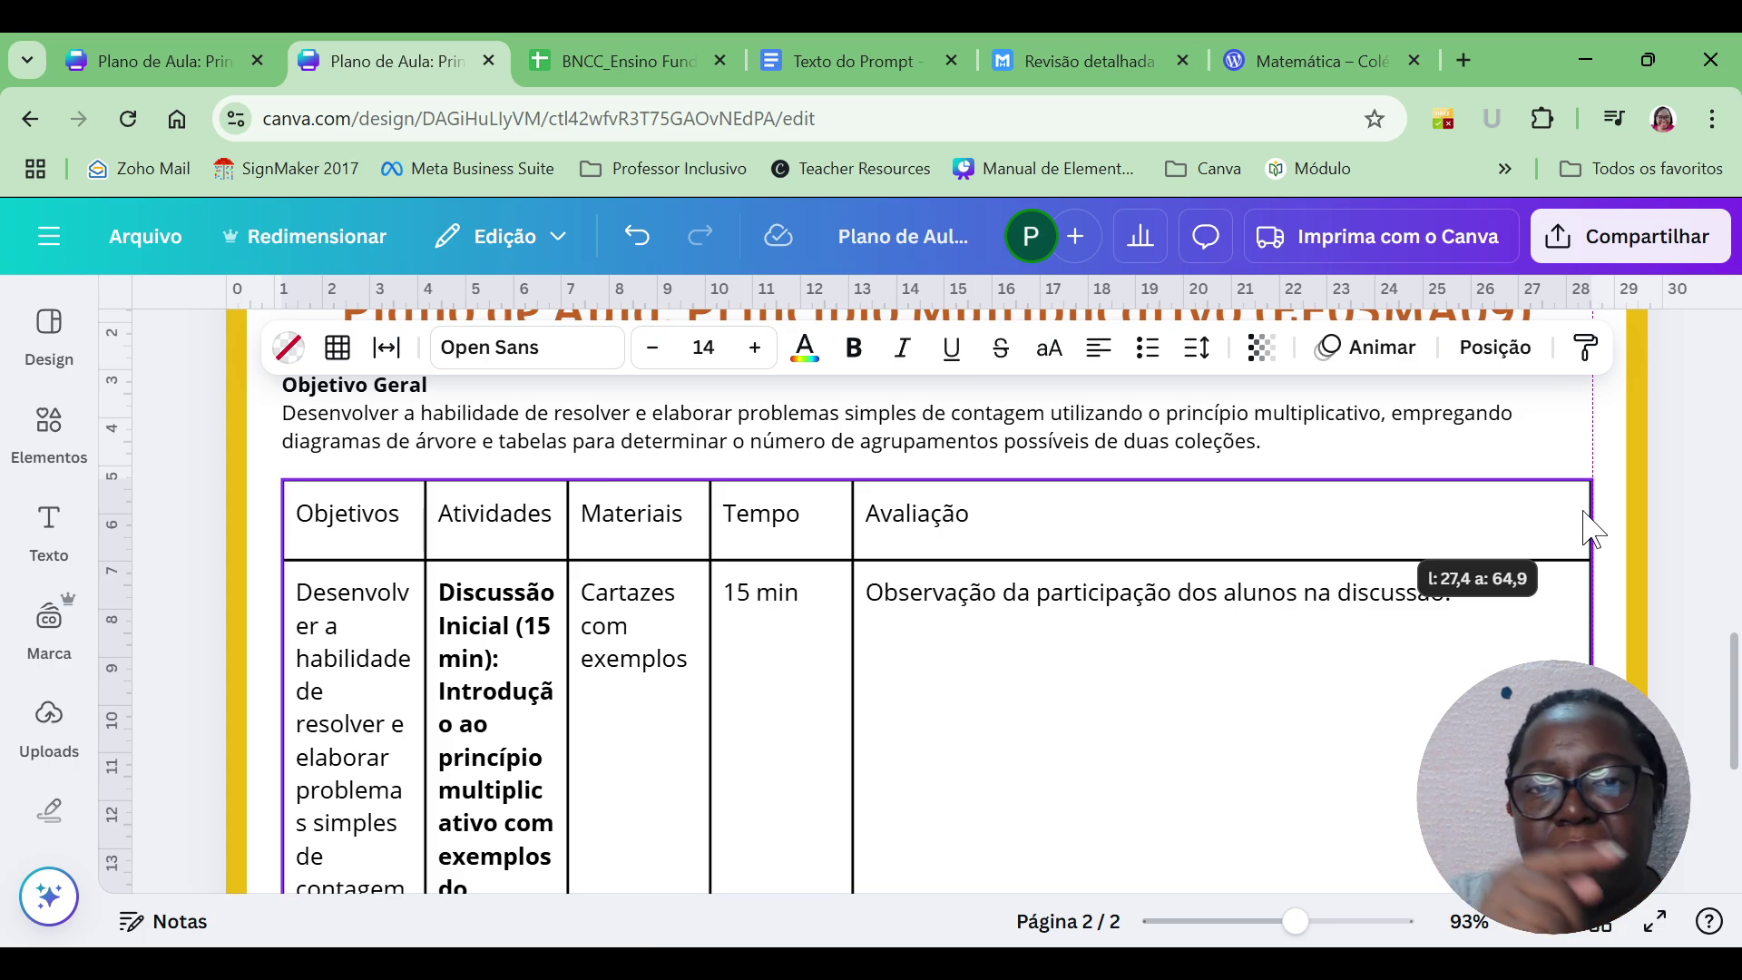
drag(1586, 516, 1586, 515)
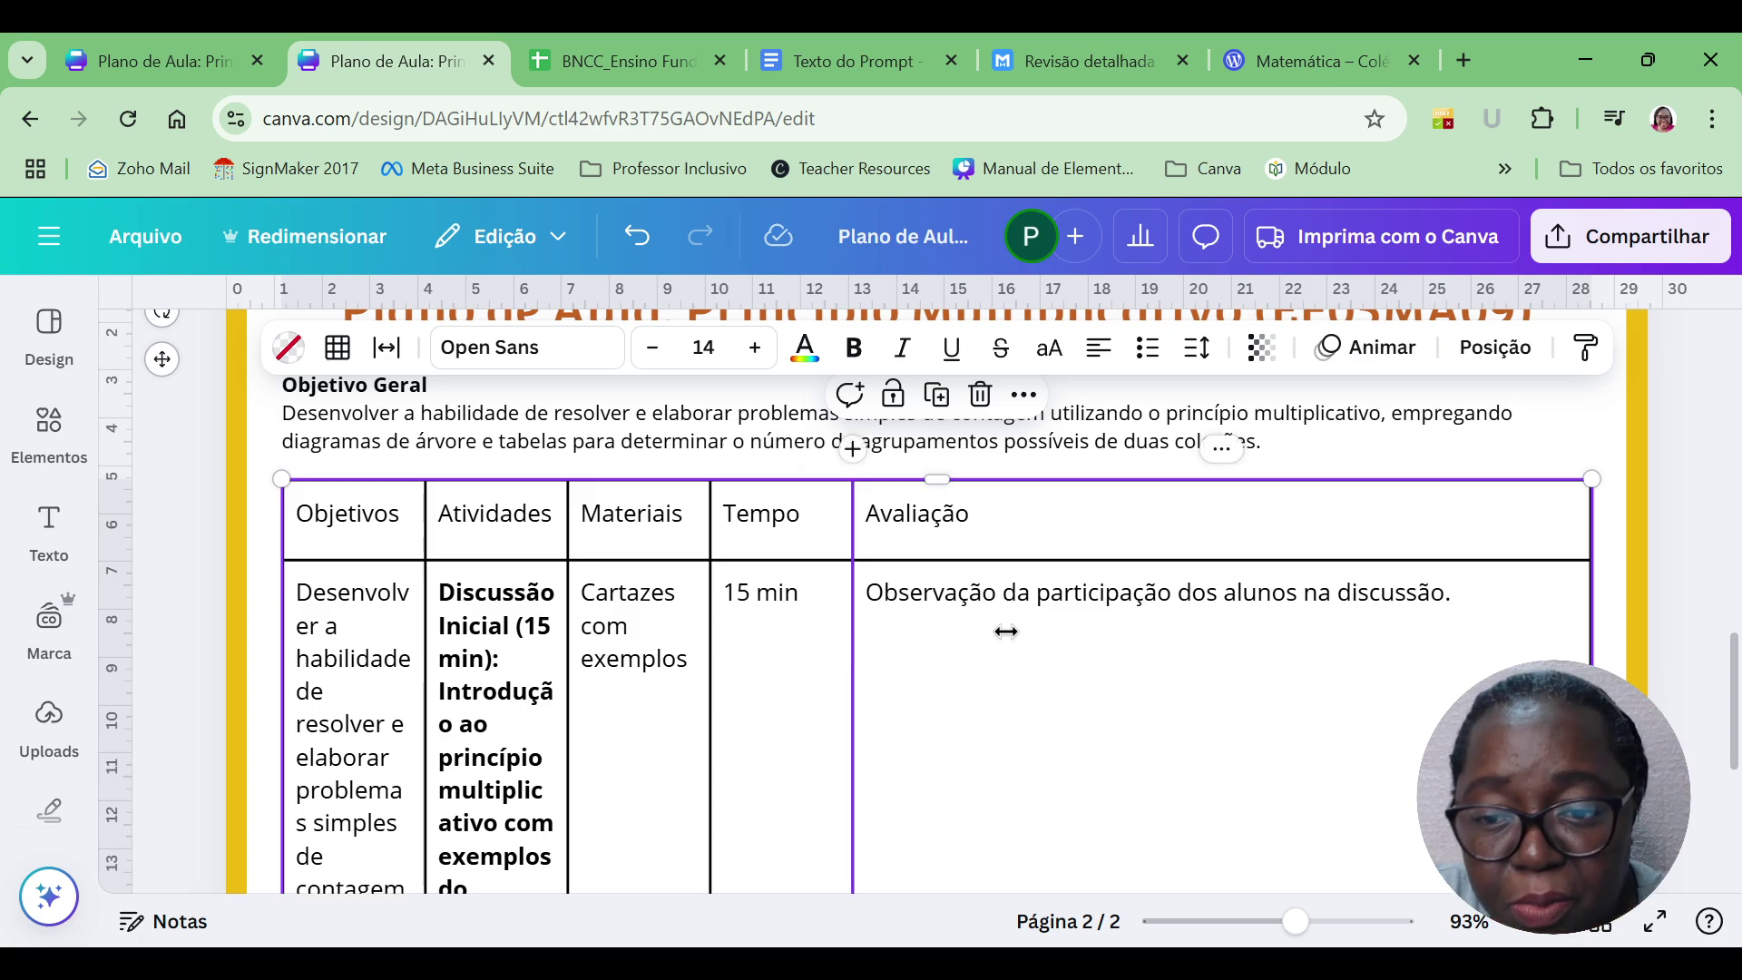
drag(1006, 631, 1254, 735)
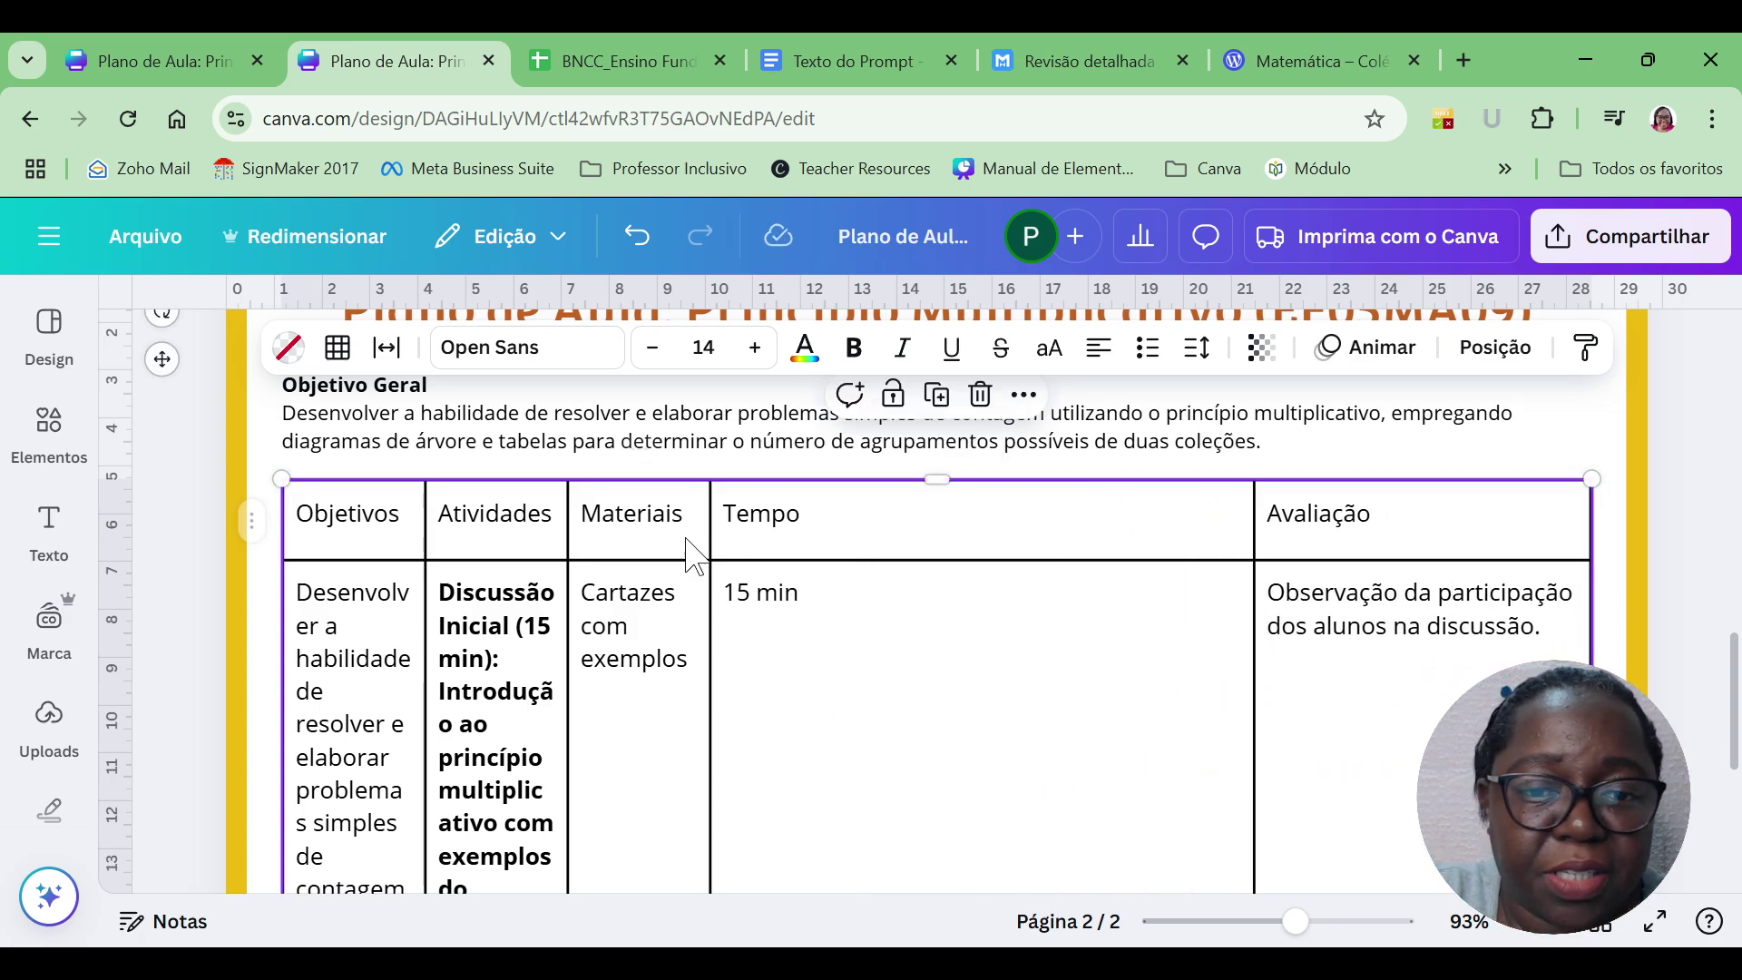
drag(710, 555, 1101, 562)
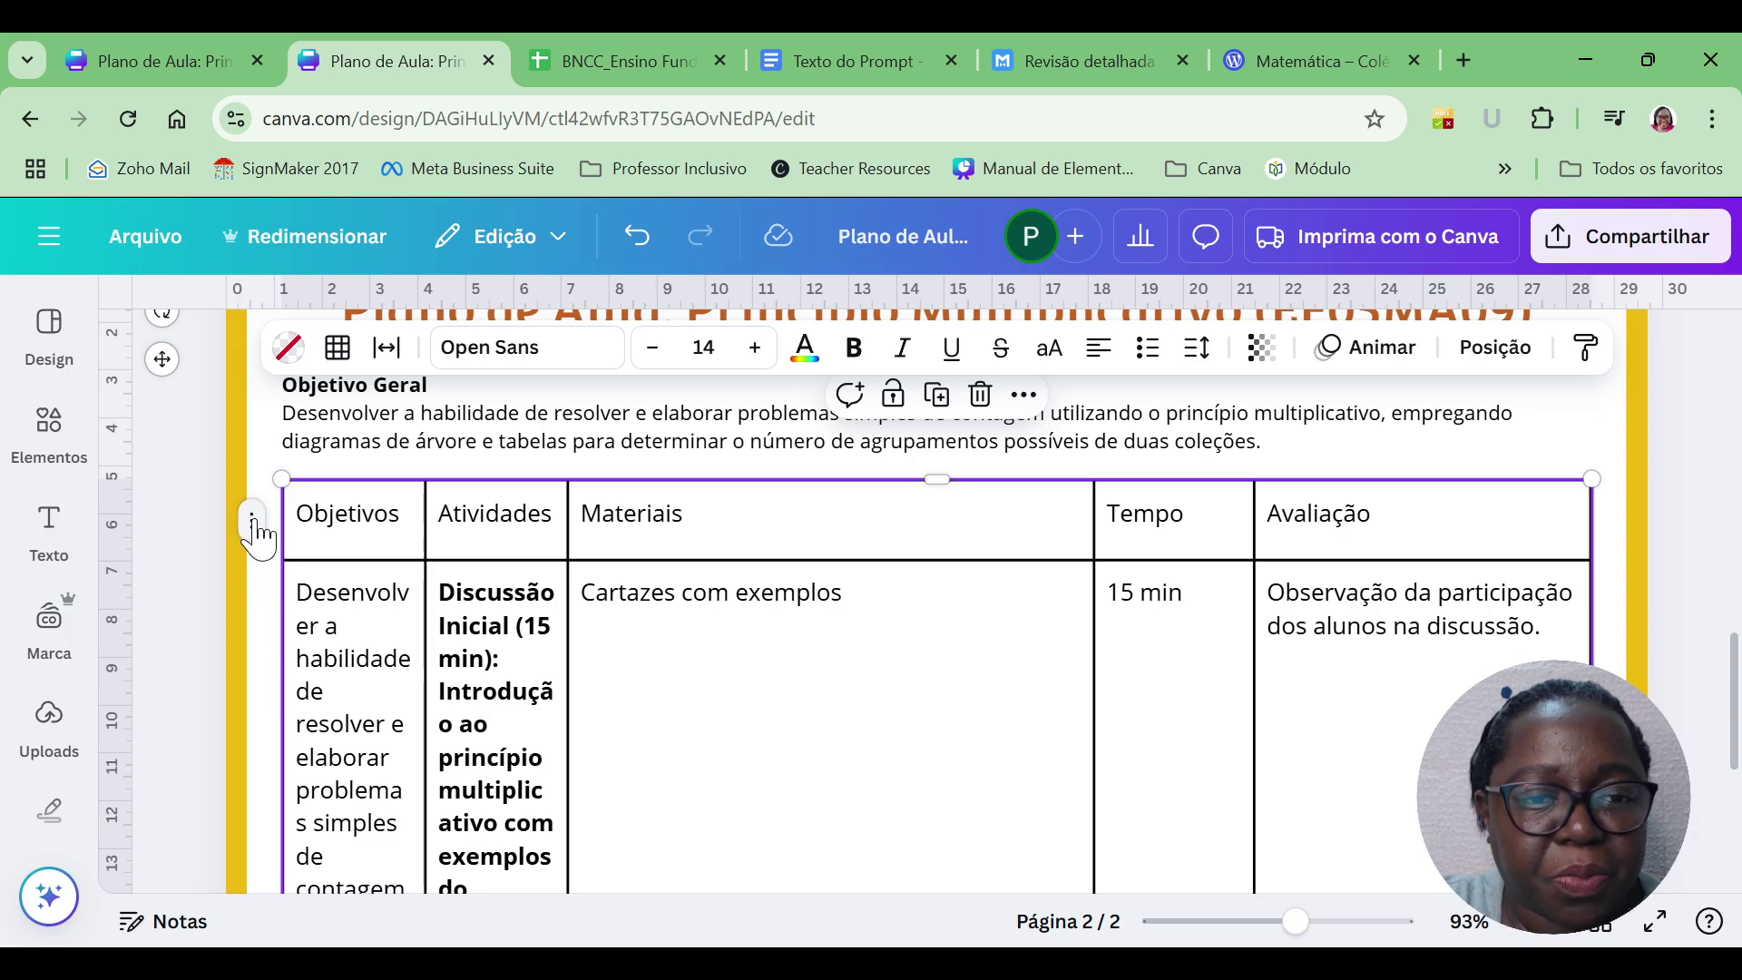
Make all the table's columns equal in width.
click(254, 525)
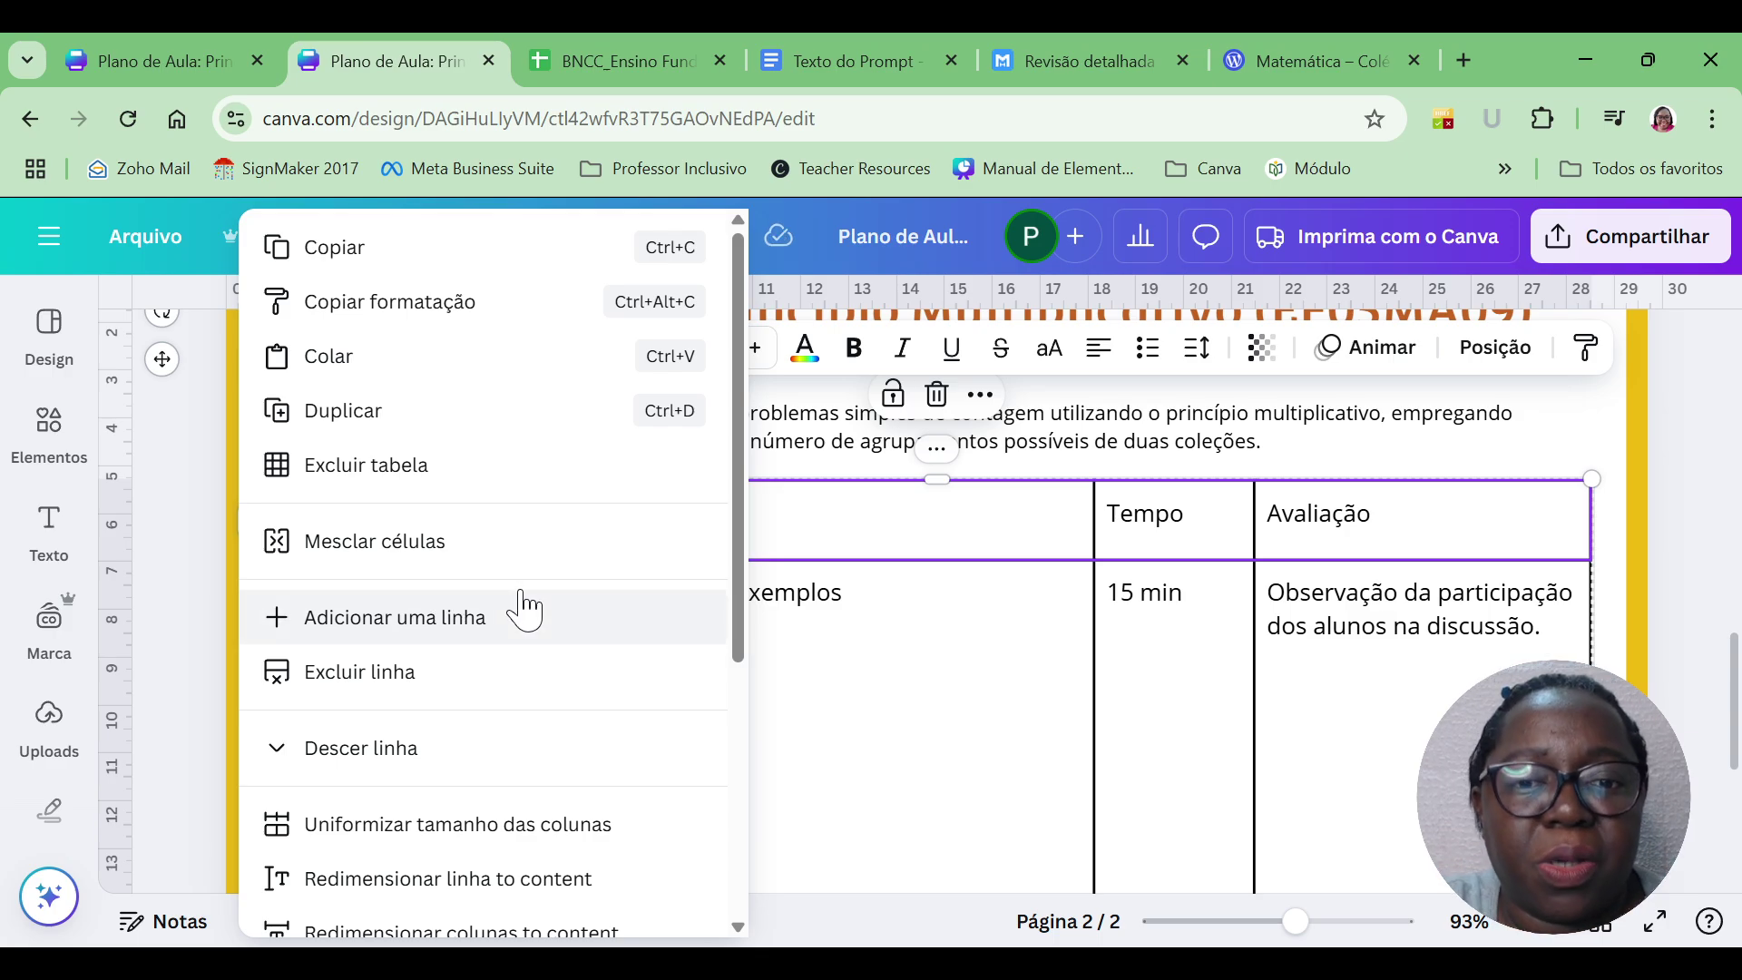
drag(743, 586, 730, 735)
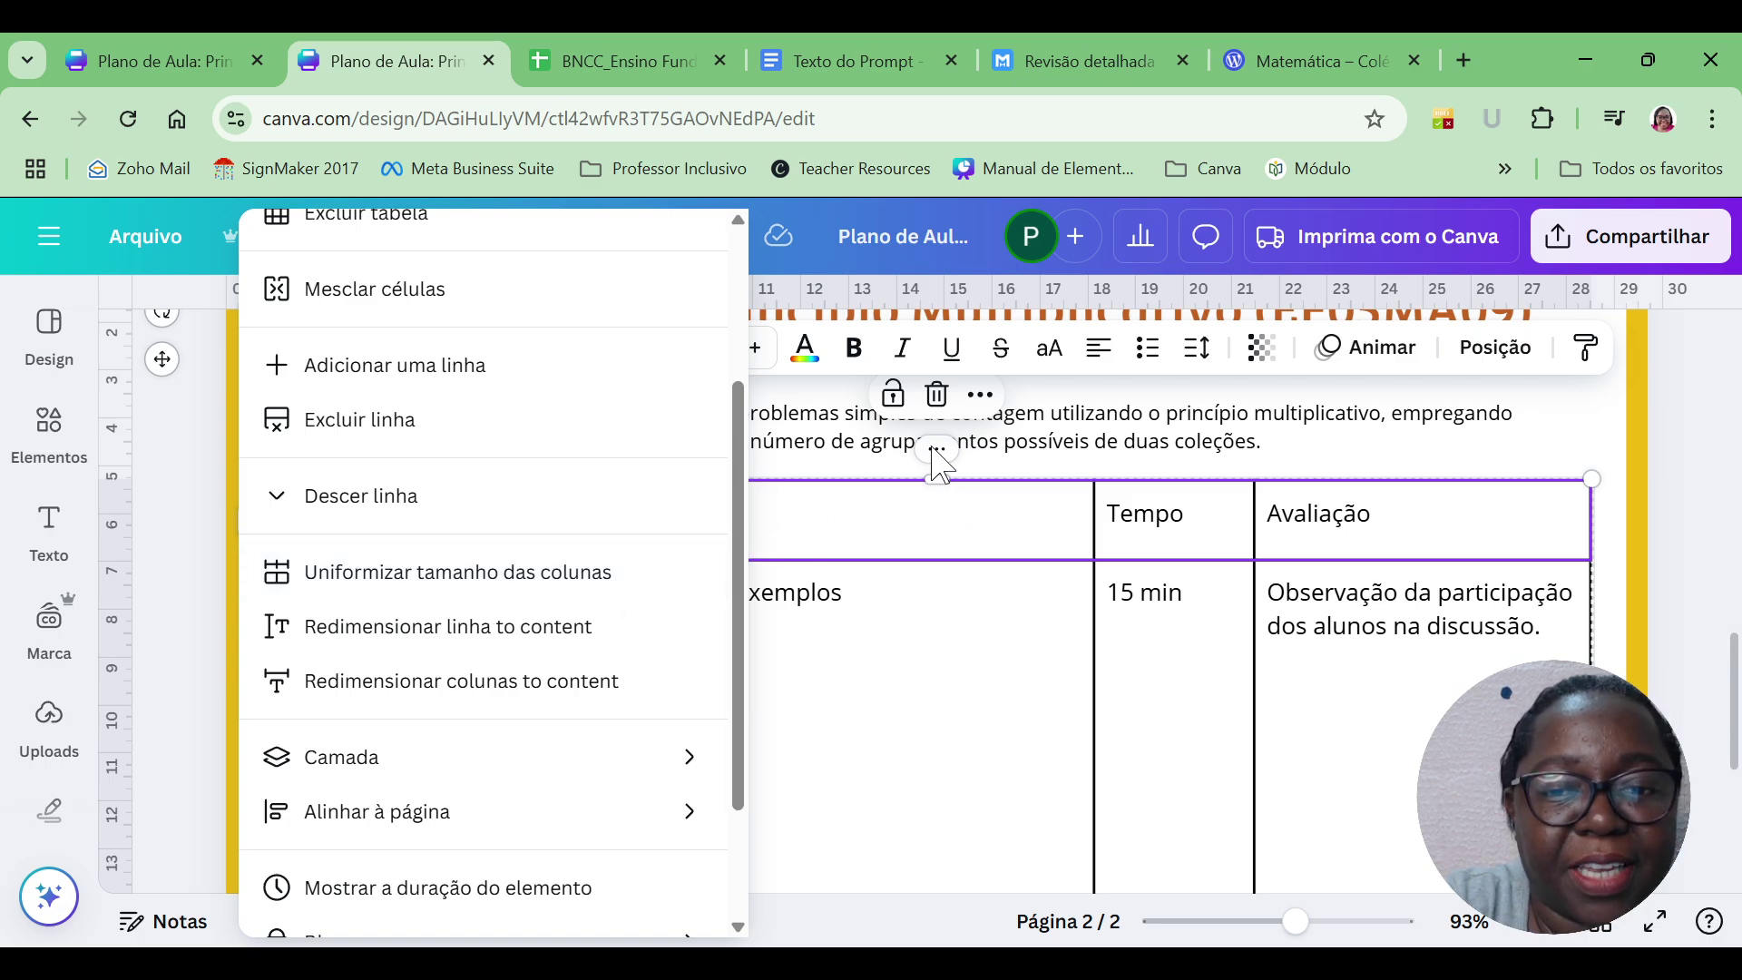
click(497, 596)
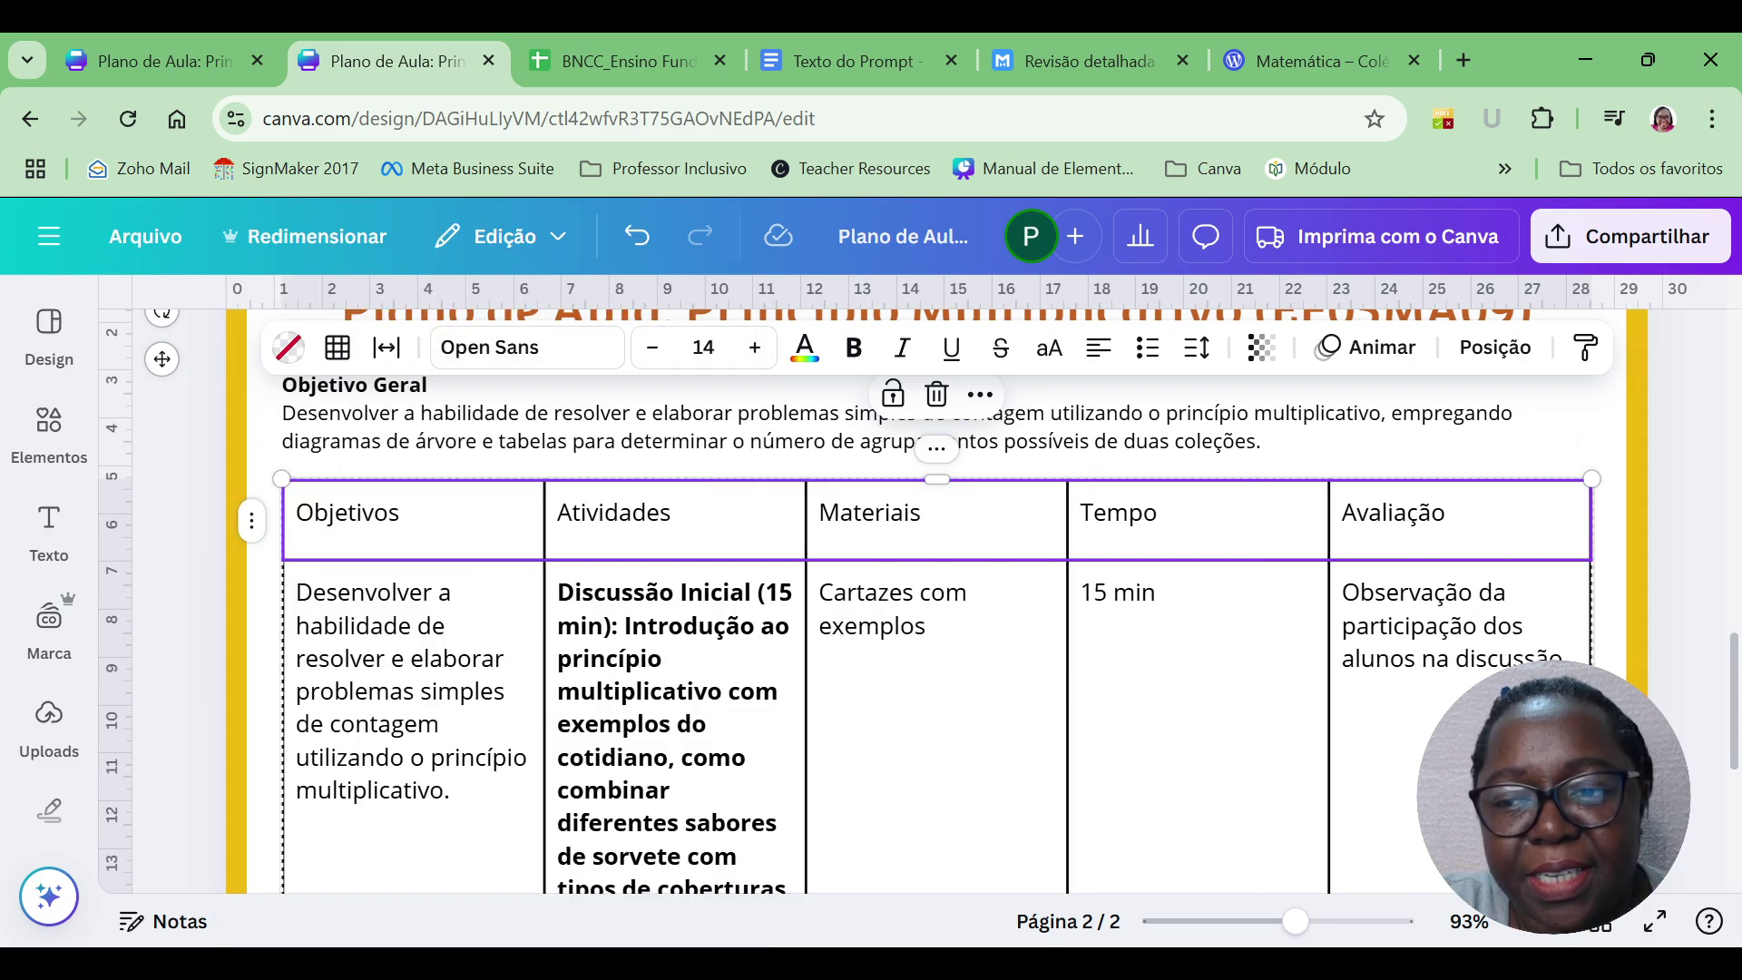
Look over the table from its header row to the page's bottom edge to check how it fits on page 2.
scroll(1733, 689, down, 5)
scroll(1733, 707, up, 4)
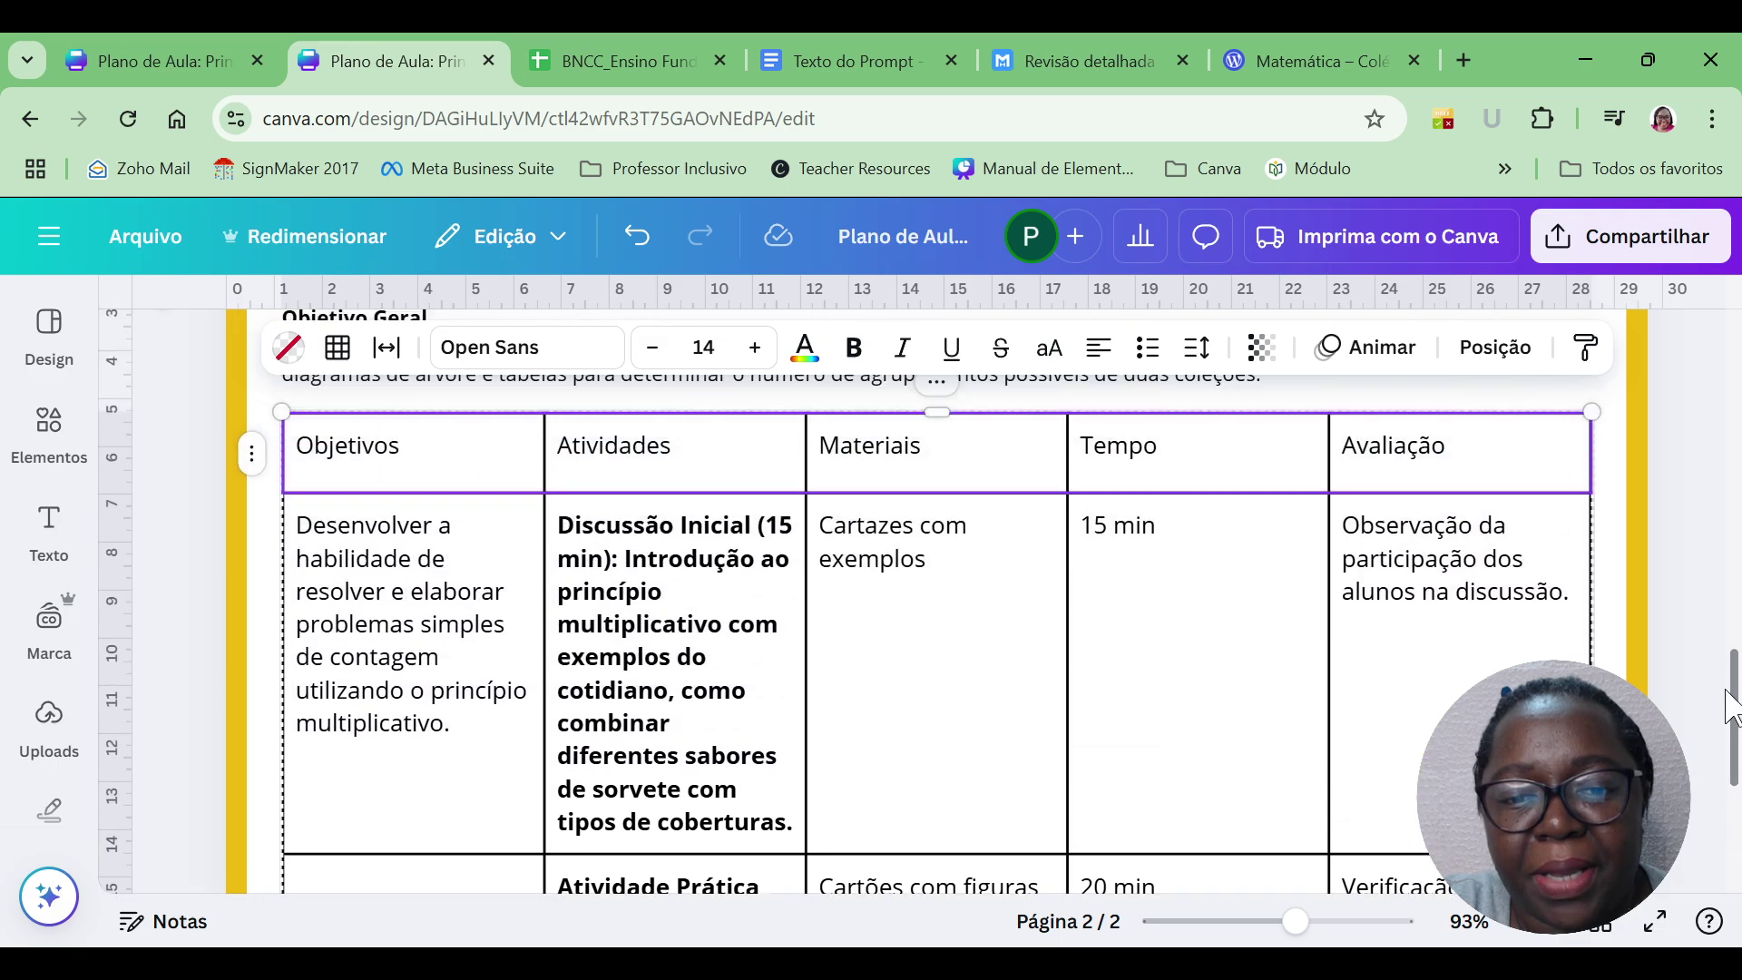
drag(1733, 707, 1728, 690)
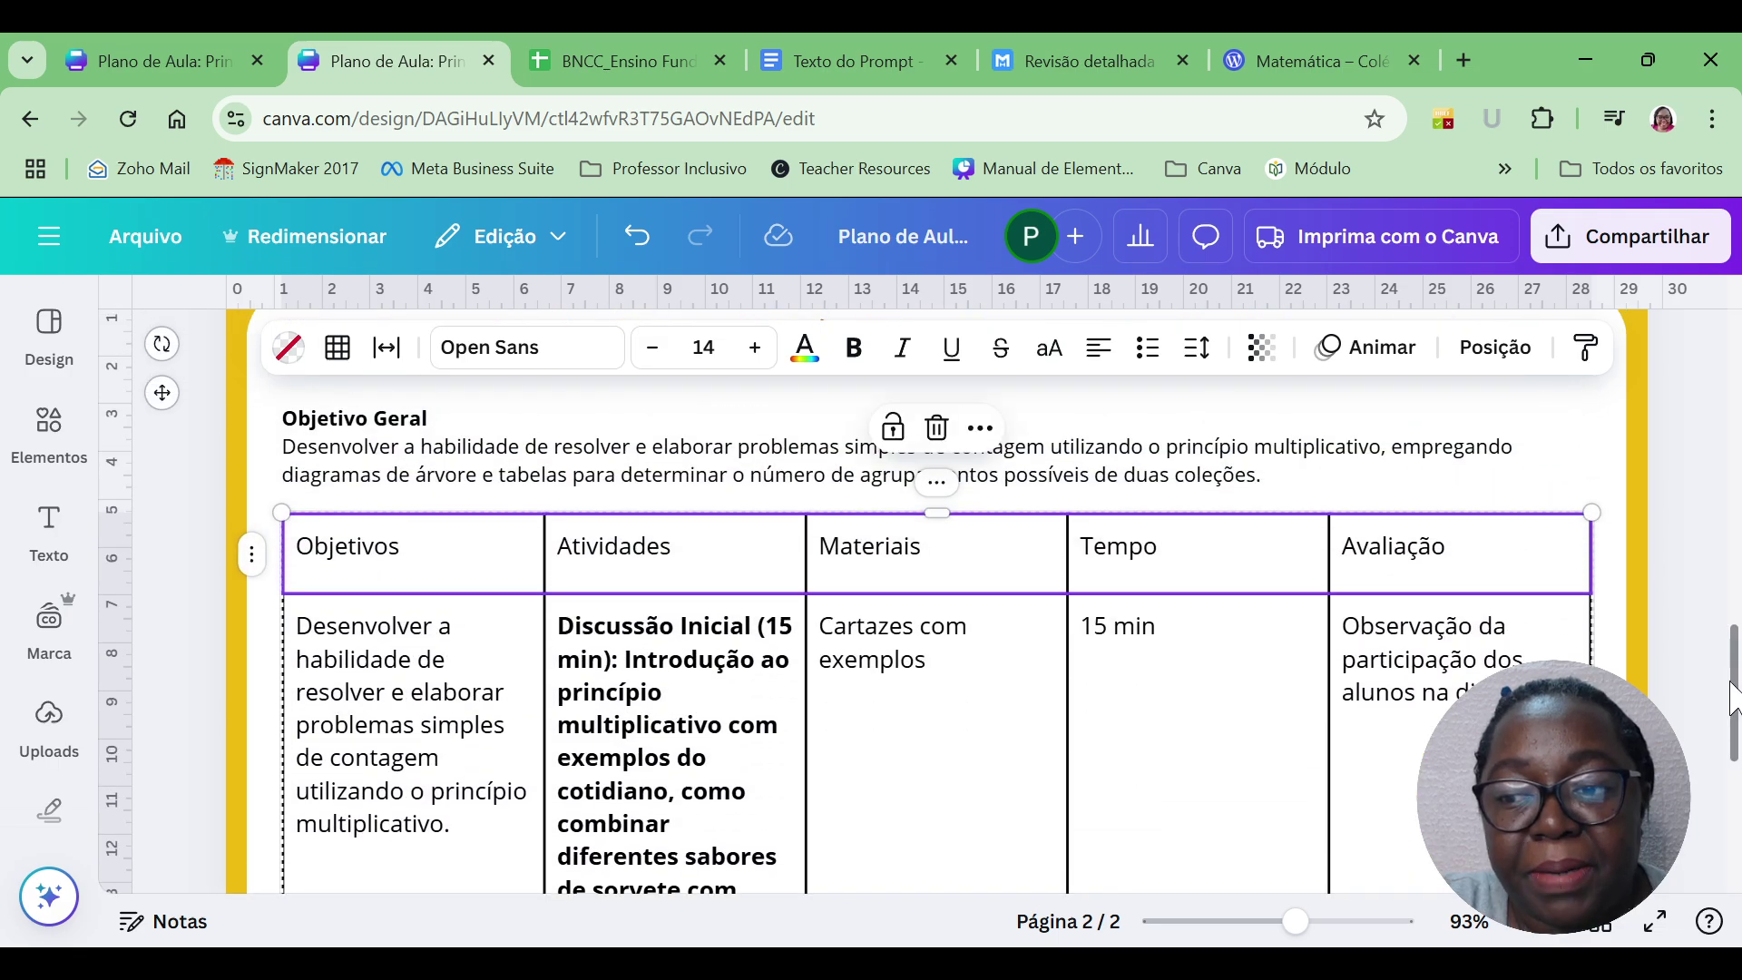
scroll(1728, 690, down, 5)
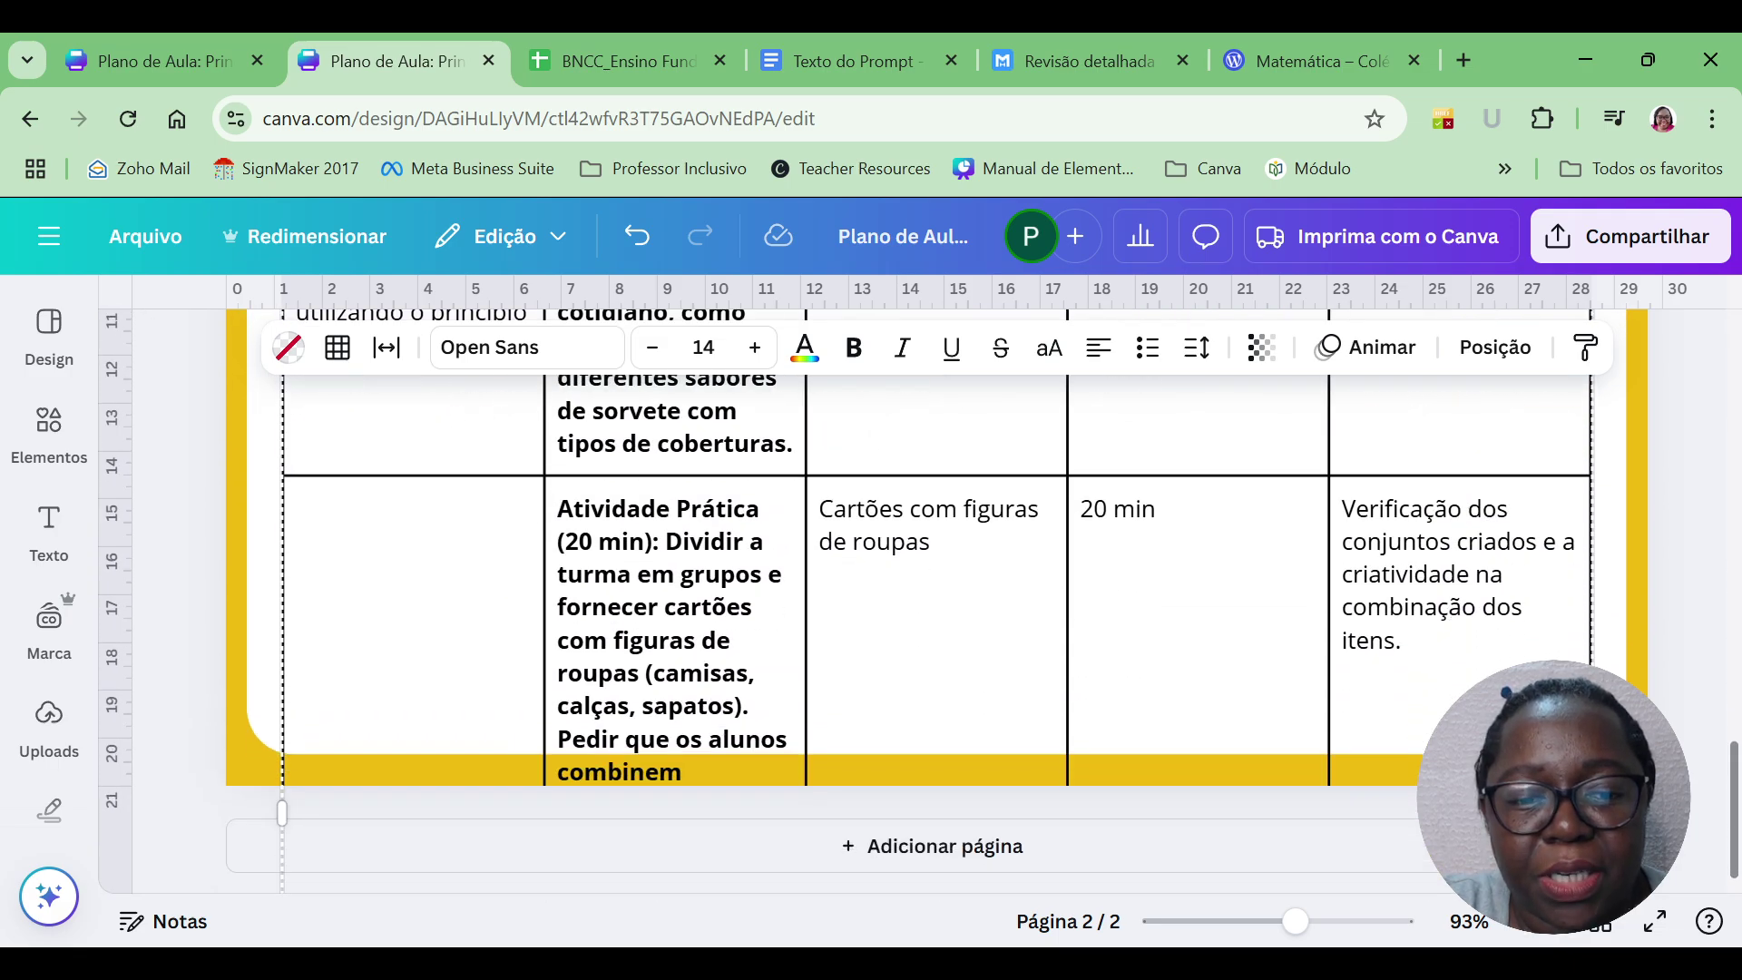
scroll(1715, 689, up, 5)
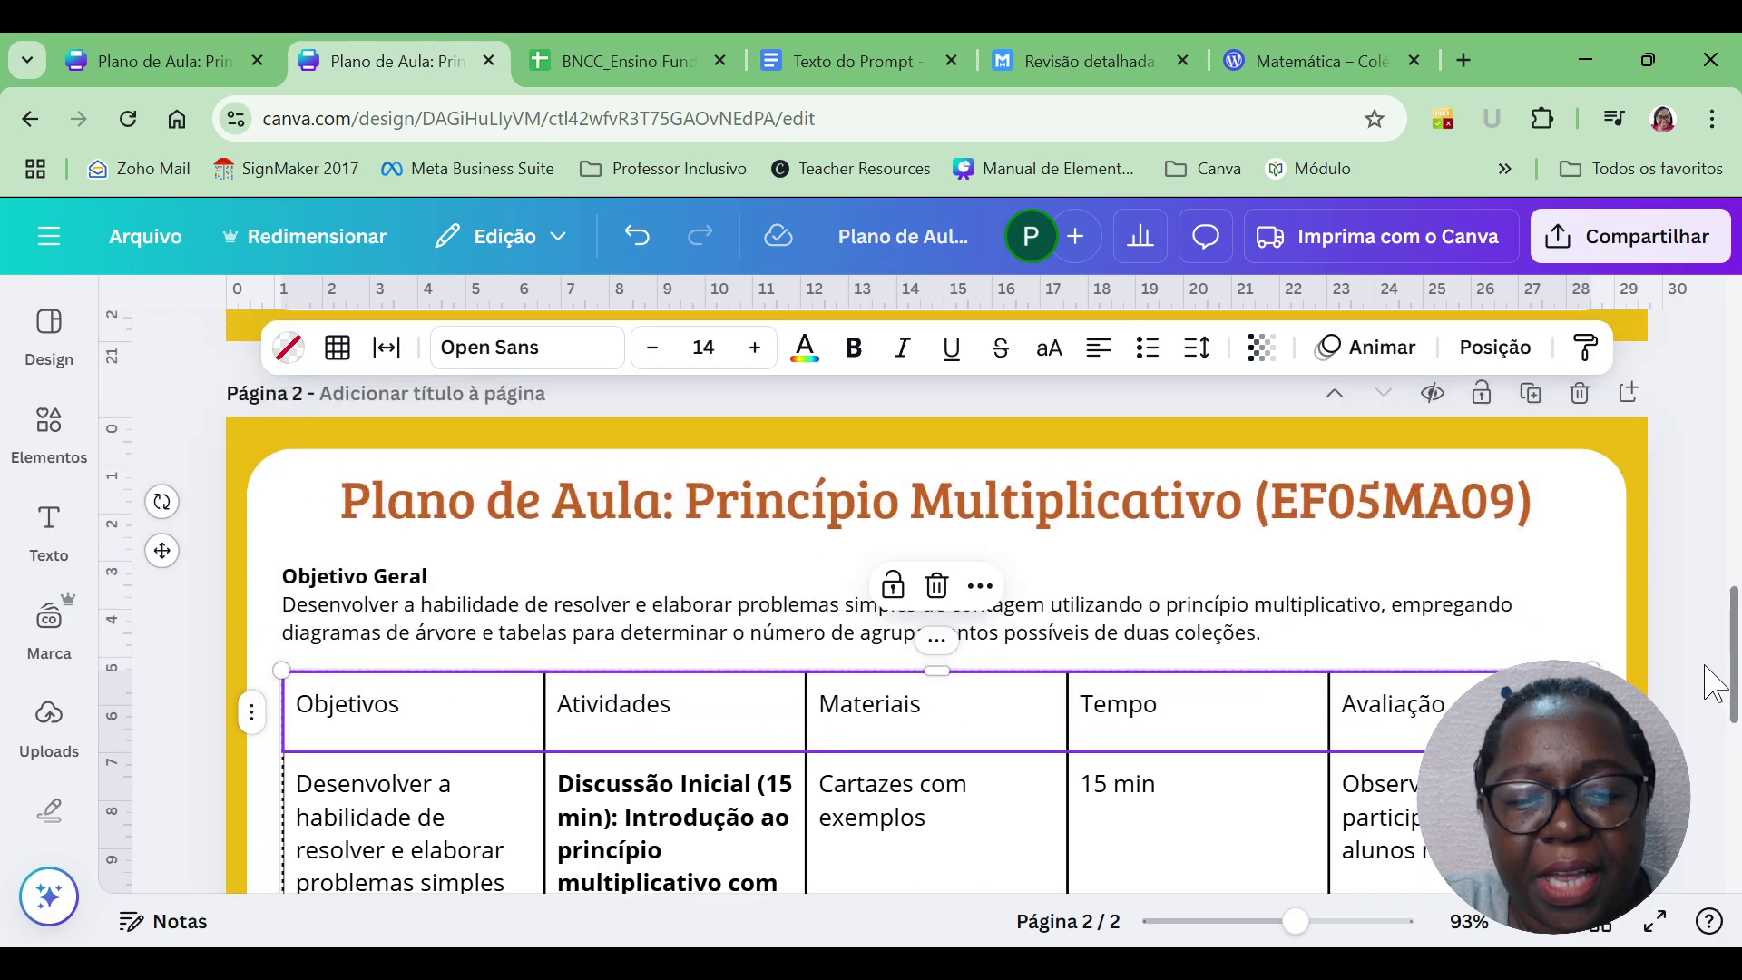
scroll(1707, 673, down, 1)
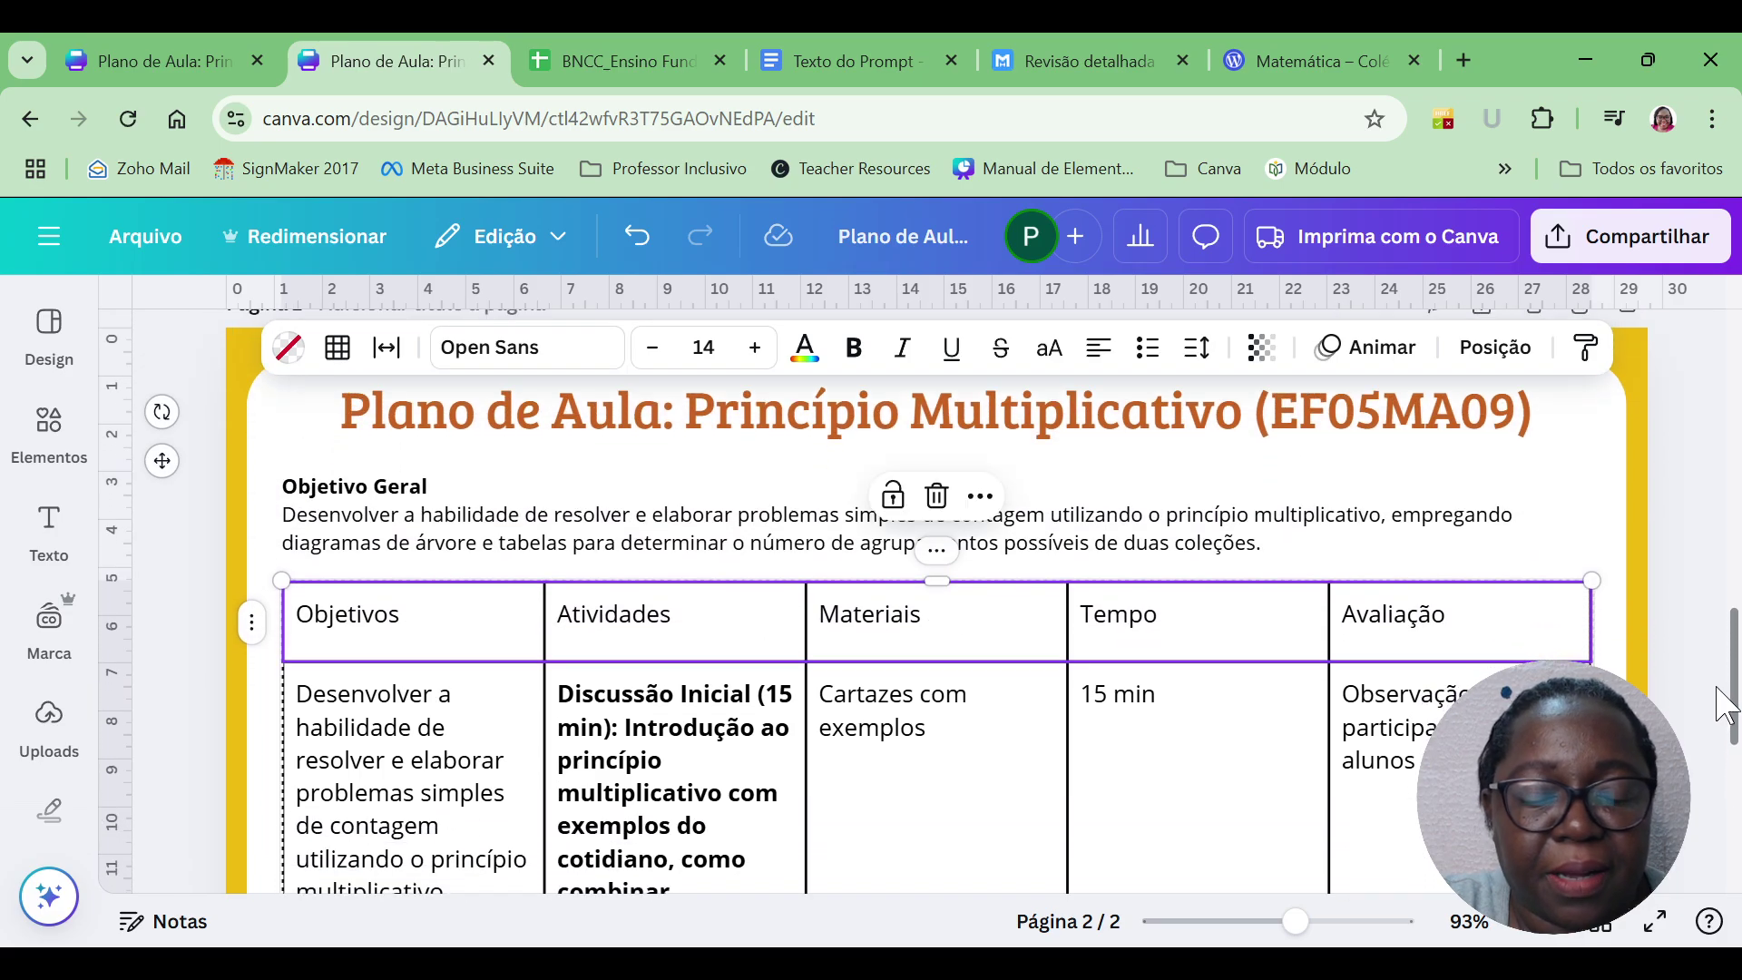
scroll(1724, 703, down, 1)
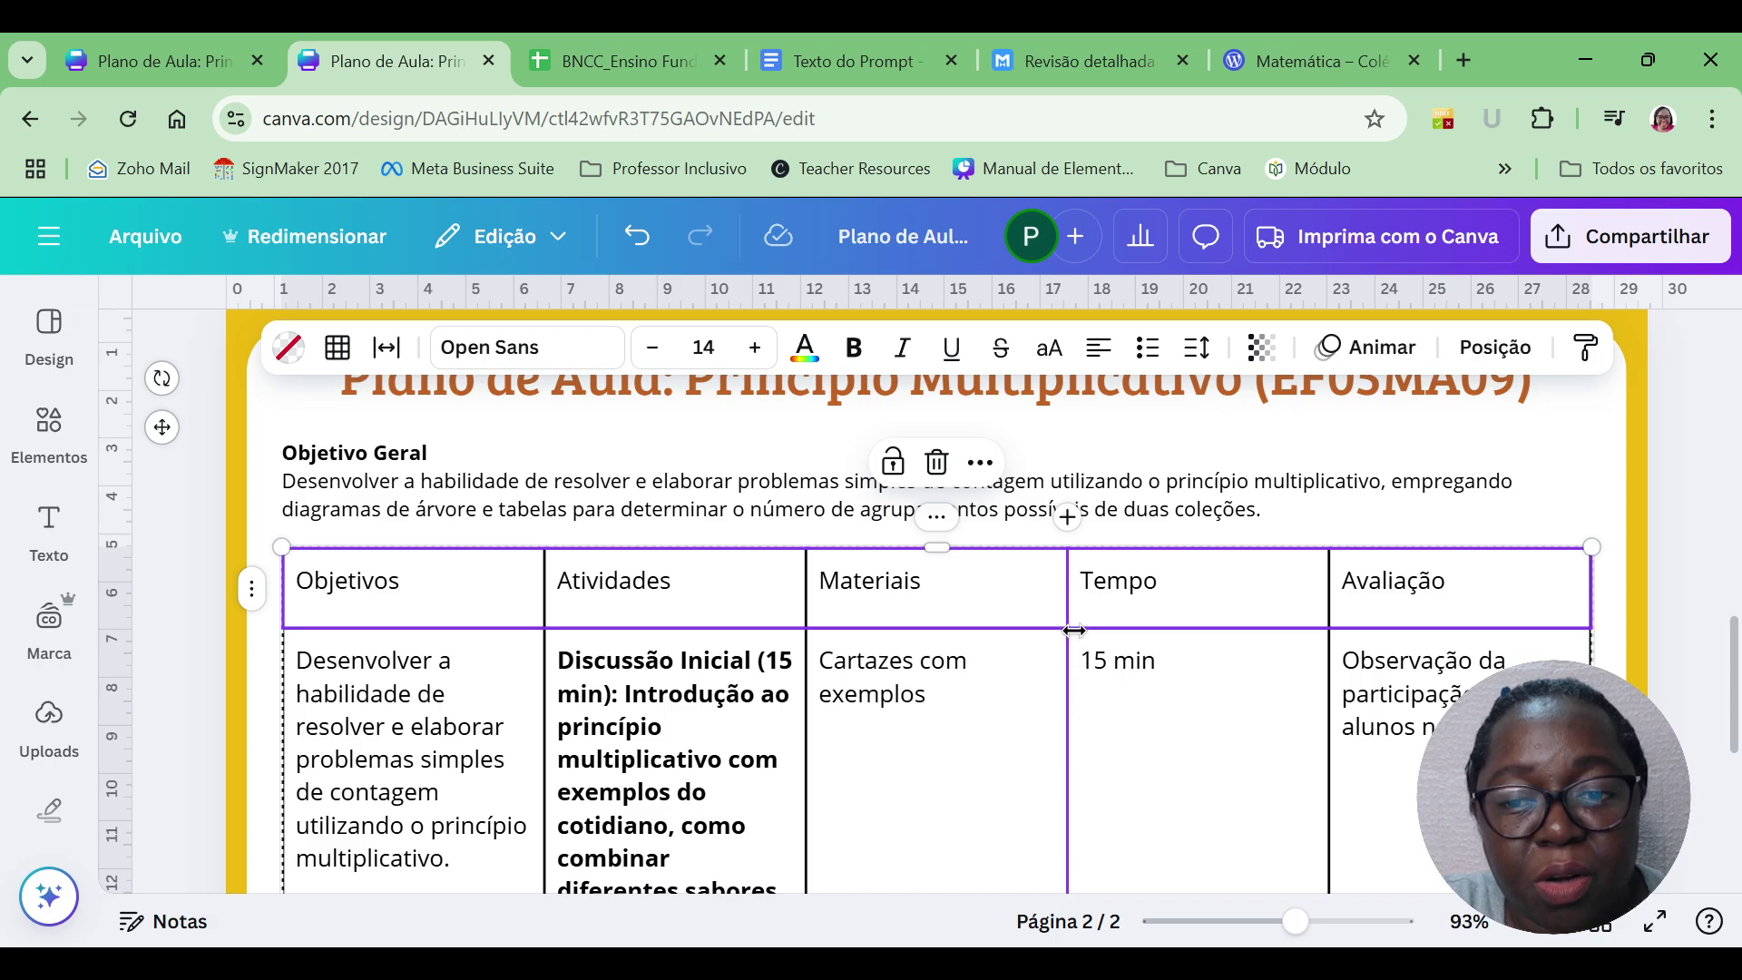
Try to widen the Materiais column by moving its divider with Tempo, and undo the change.
drag(1068, 611, 1158, 619)
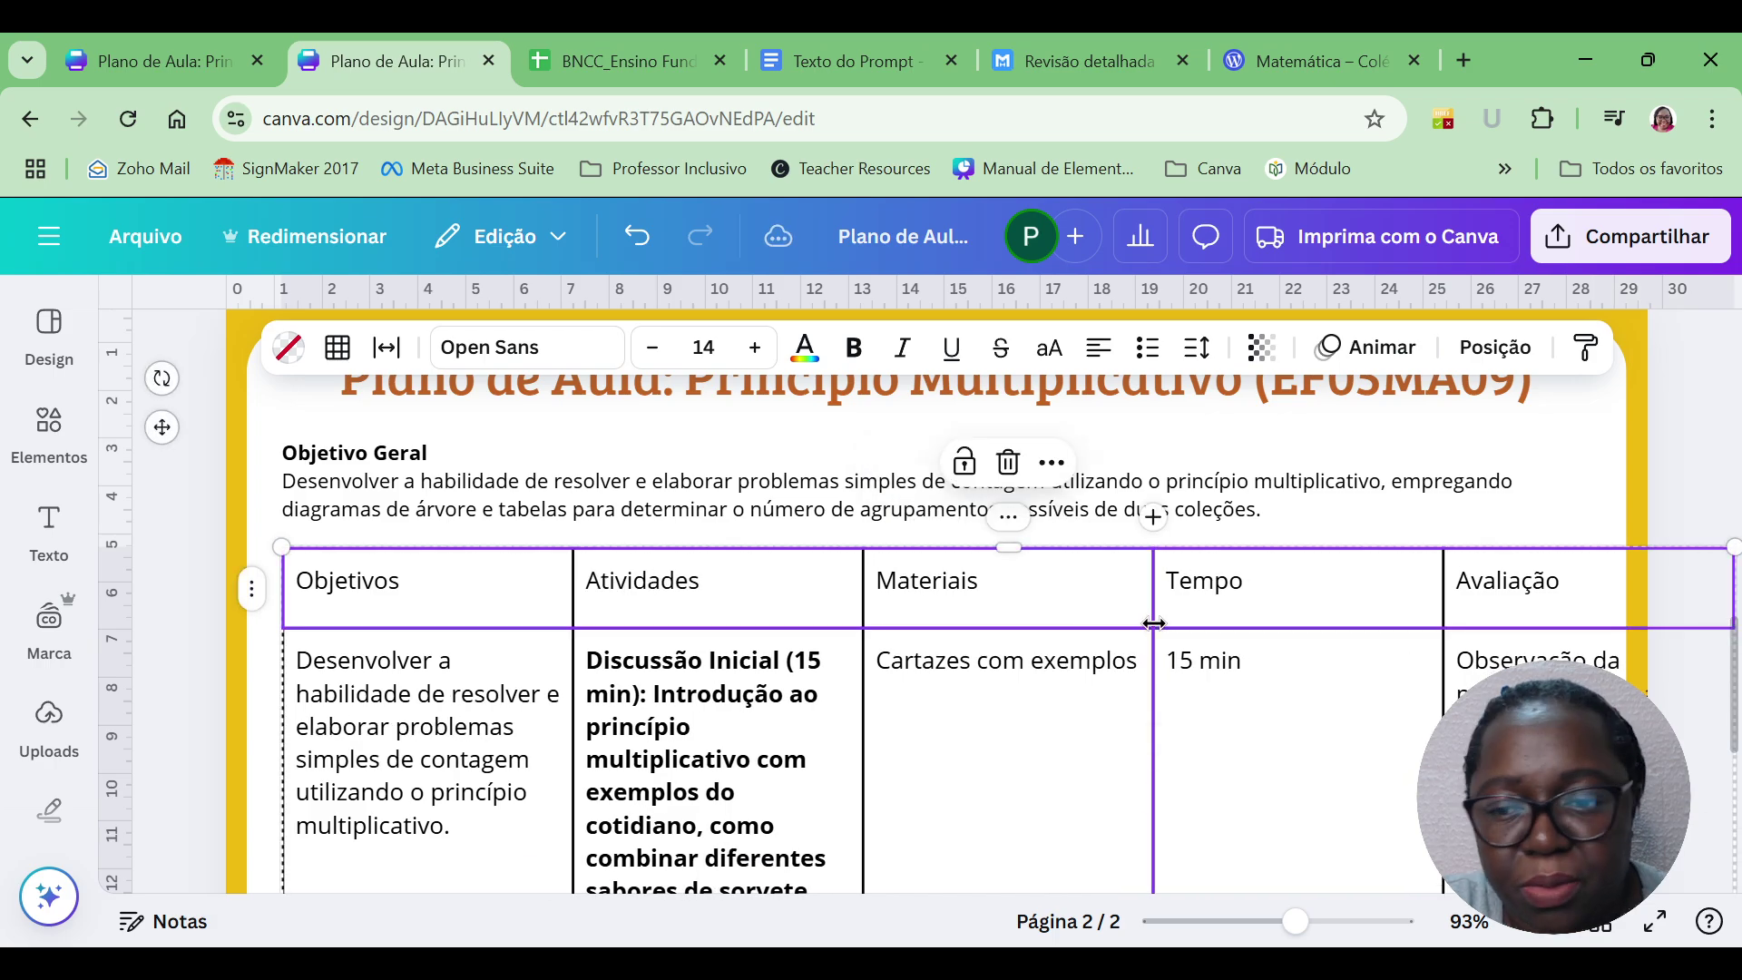
click(1713, 506)
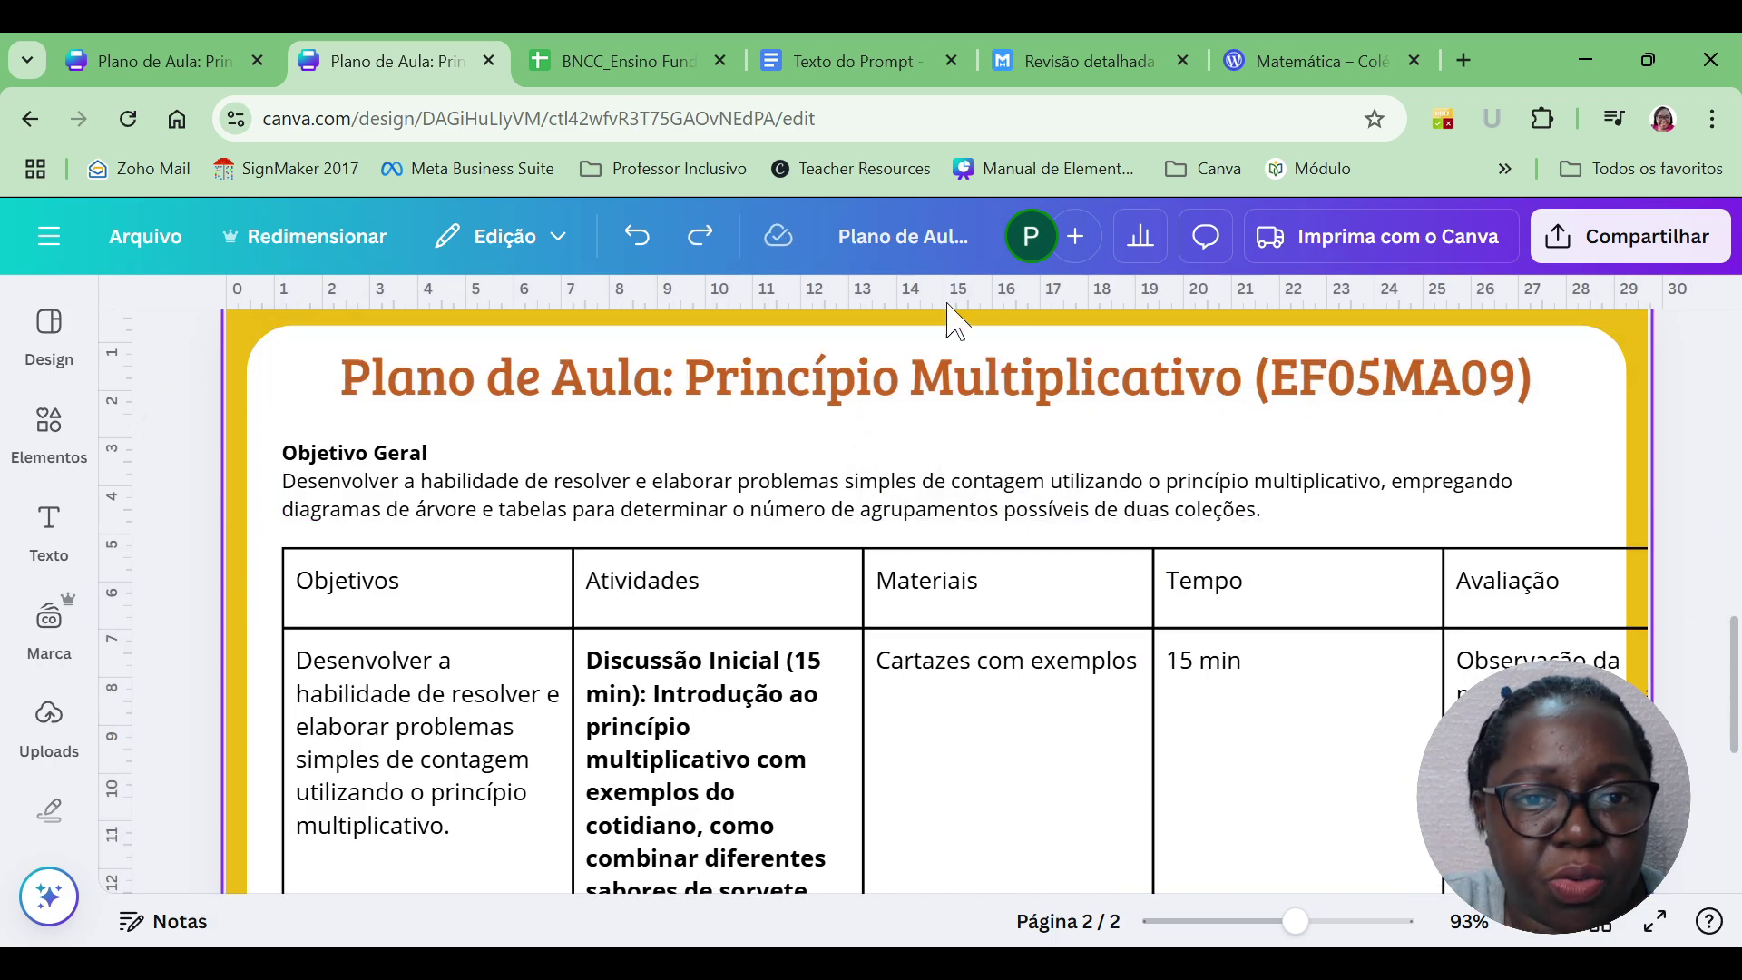
click(637, 254)
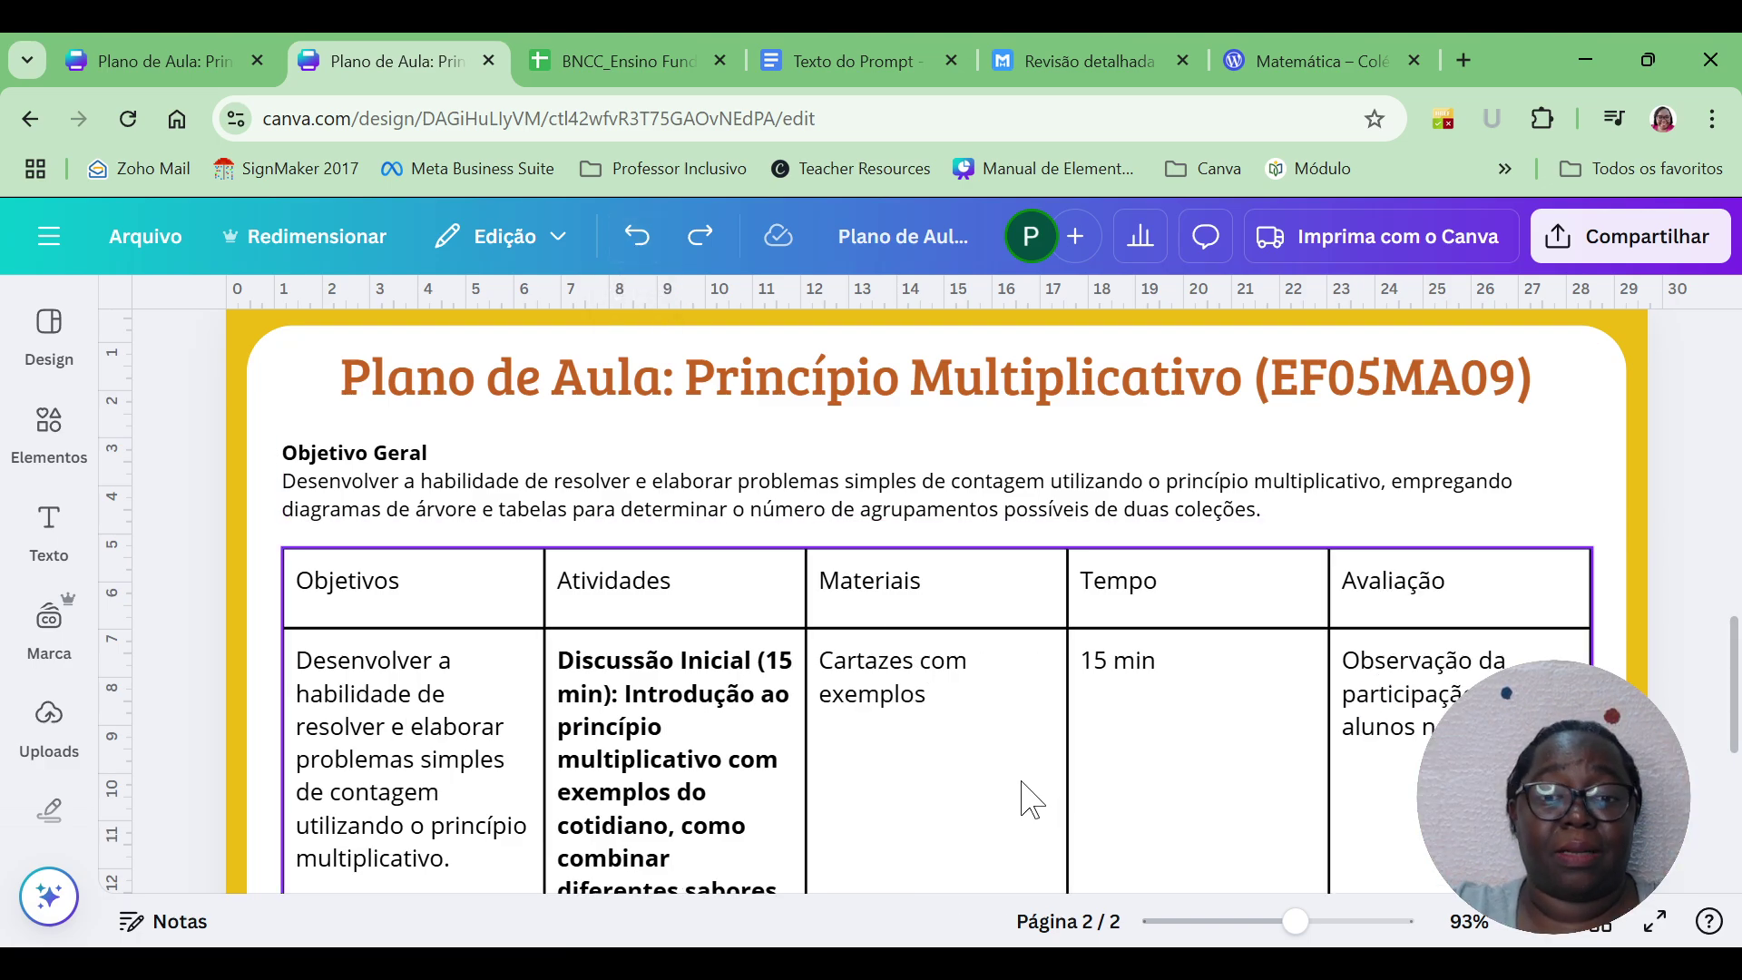
Shift the table's four inner column dividers to the right, narrowing Tempo, Materiais and Avaliação and widening Atividades and Objetivos.
click(1220, 615)
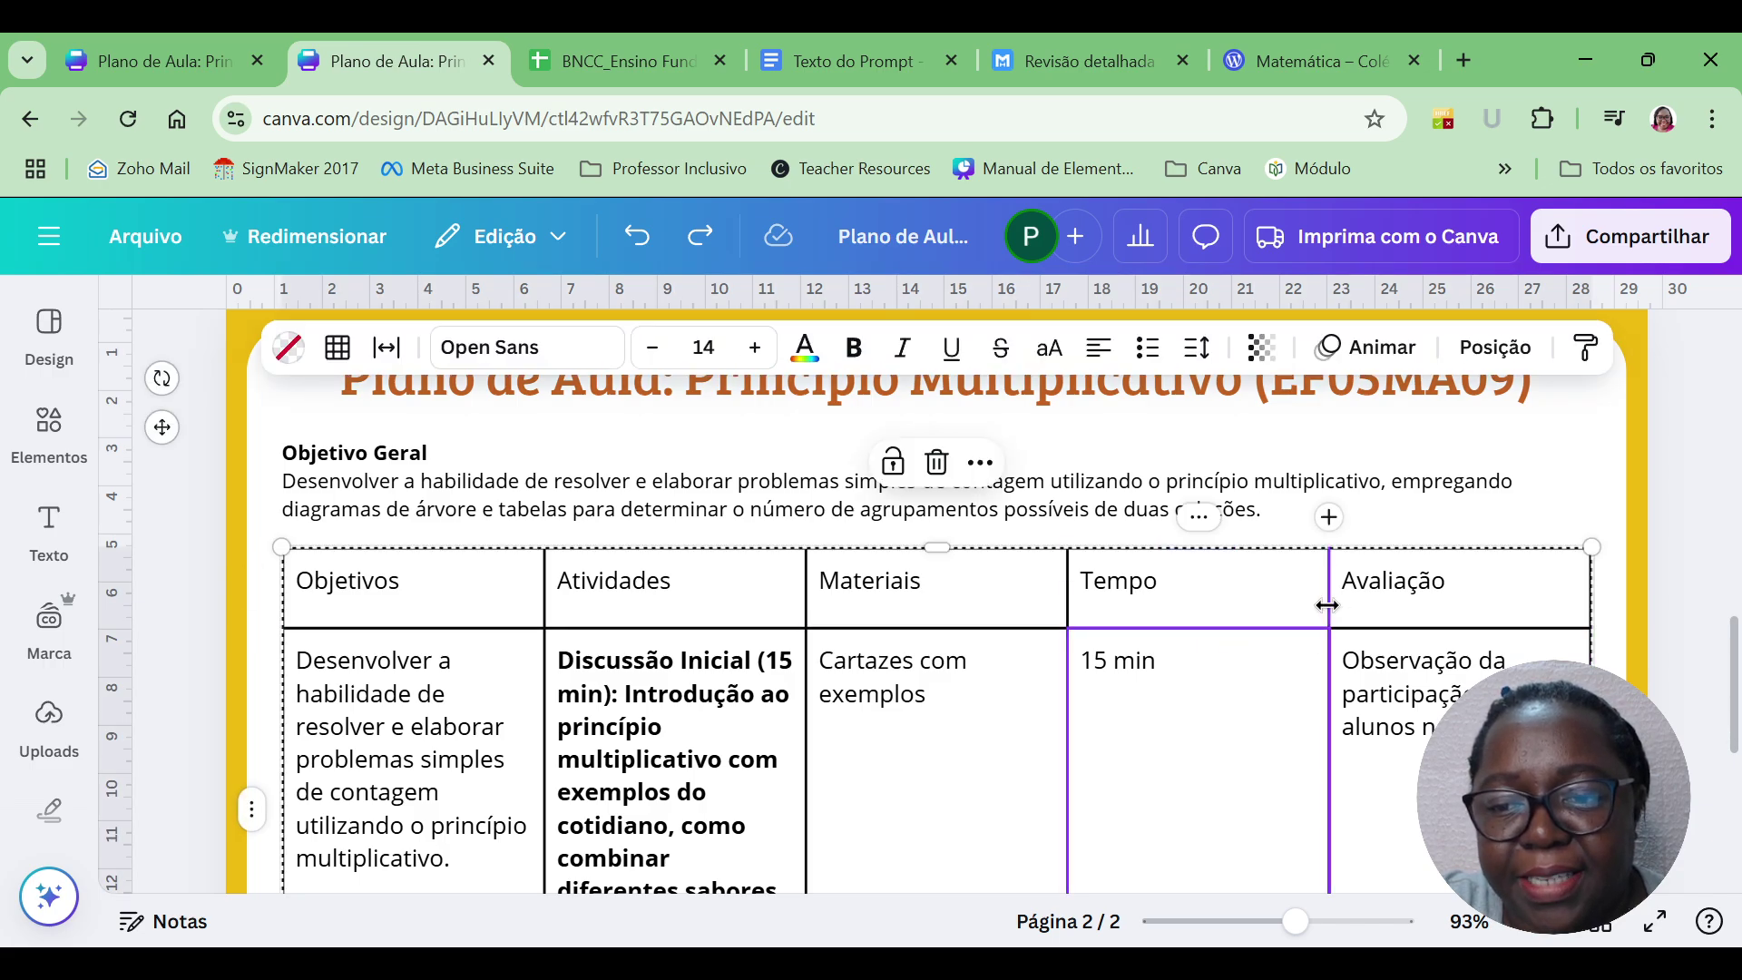
mouse_move(1328, 602)
mouse_down()
mouse_move(1267, 625)
mouse_move(1343, 603)
mouse_up()
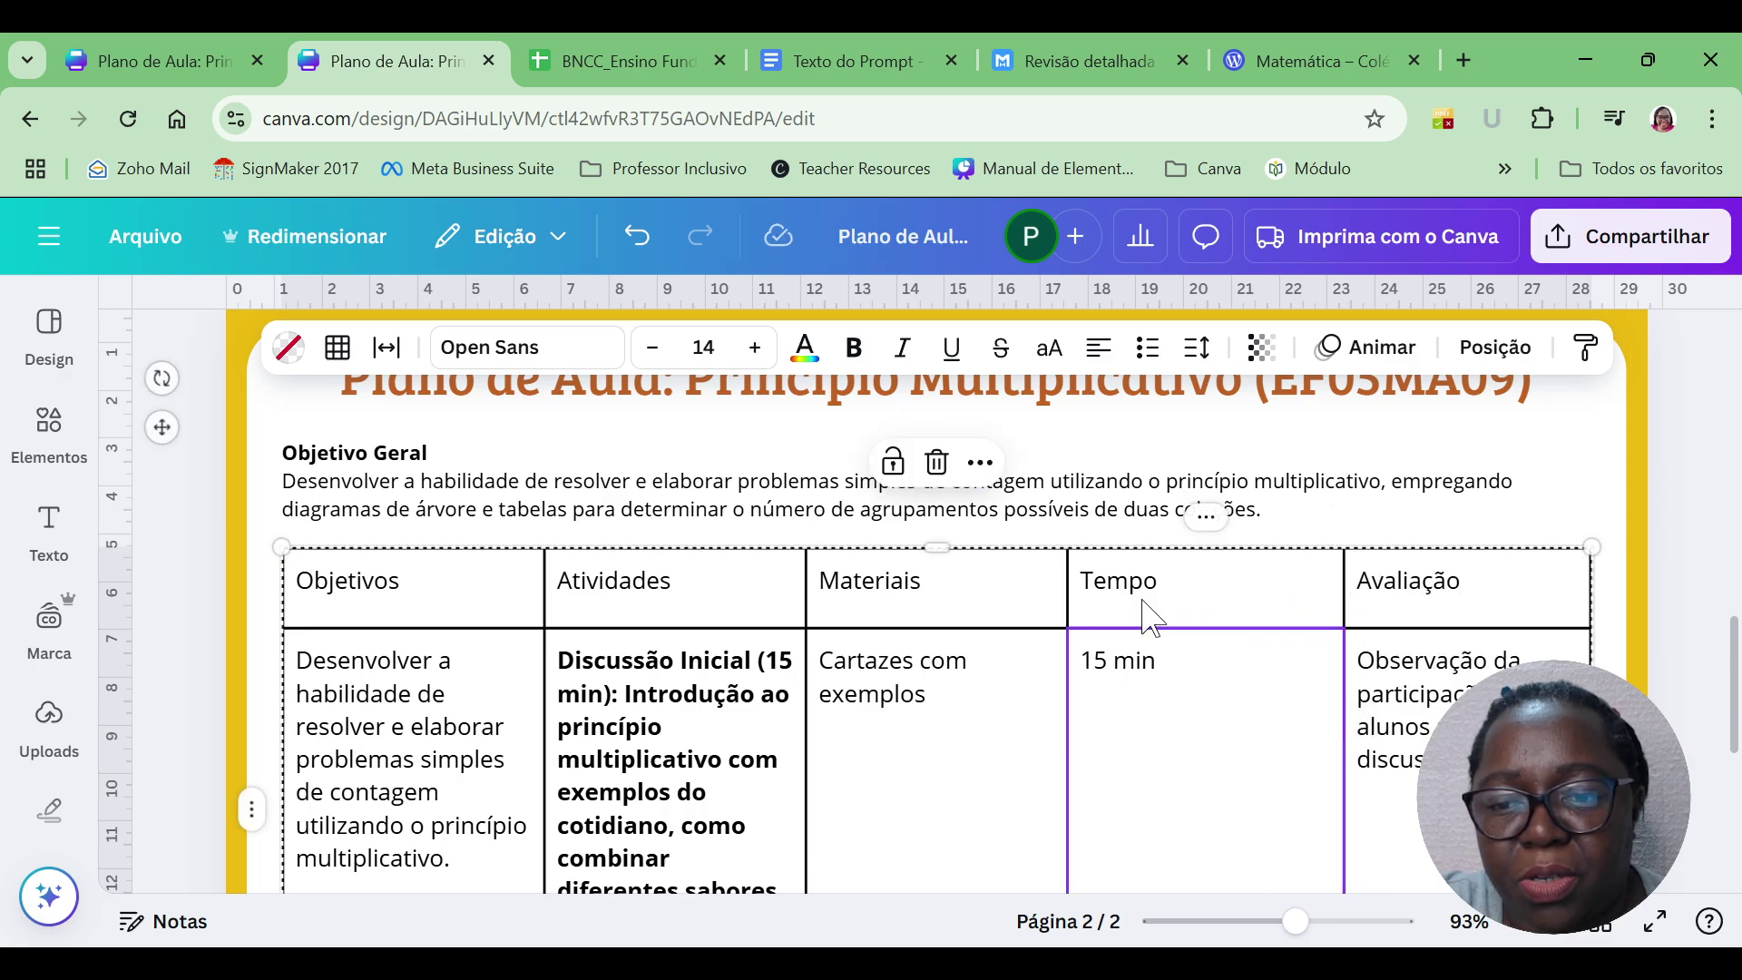
drag(1068, 601, 1233, 603)
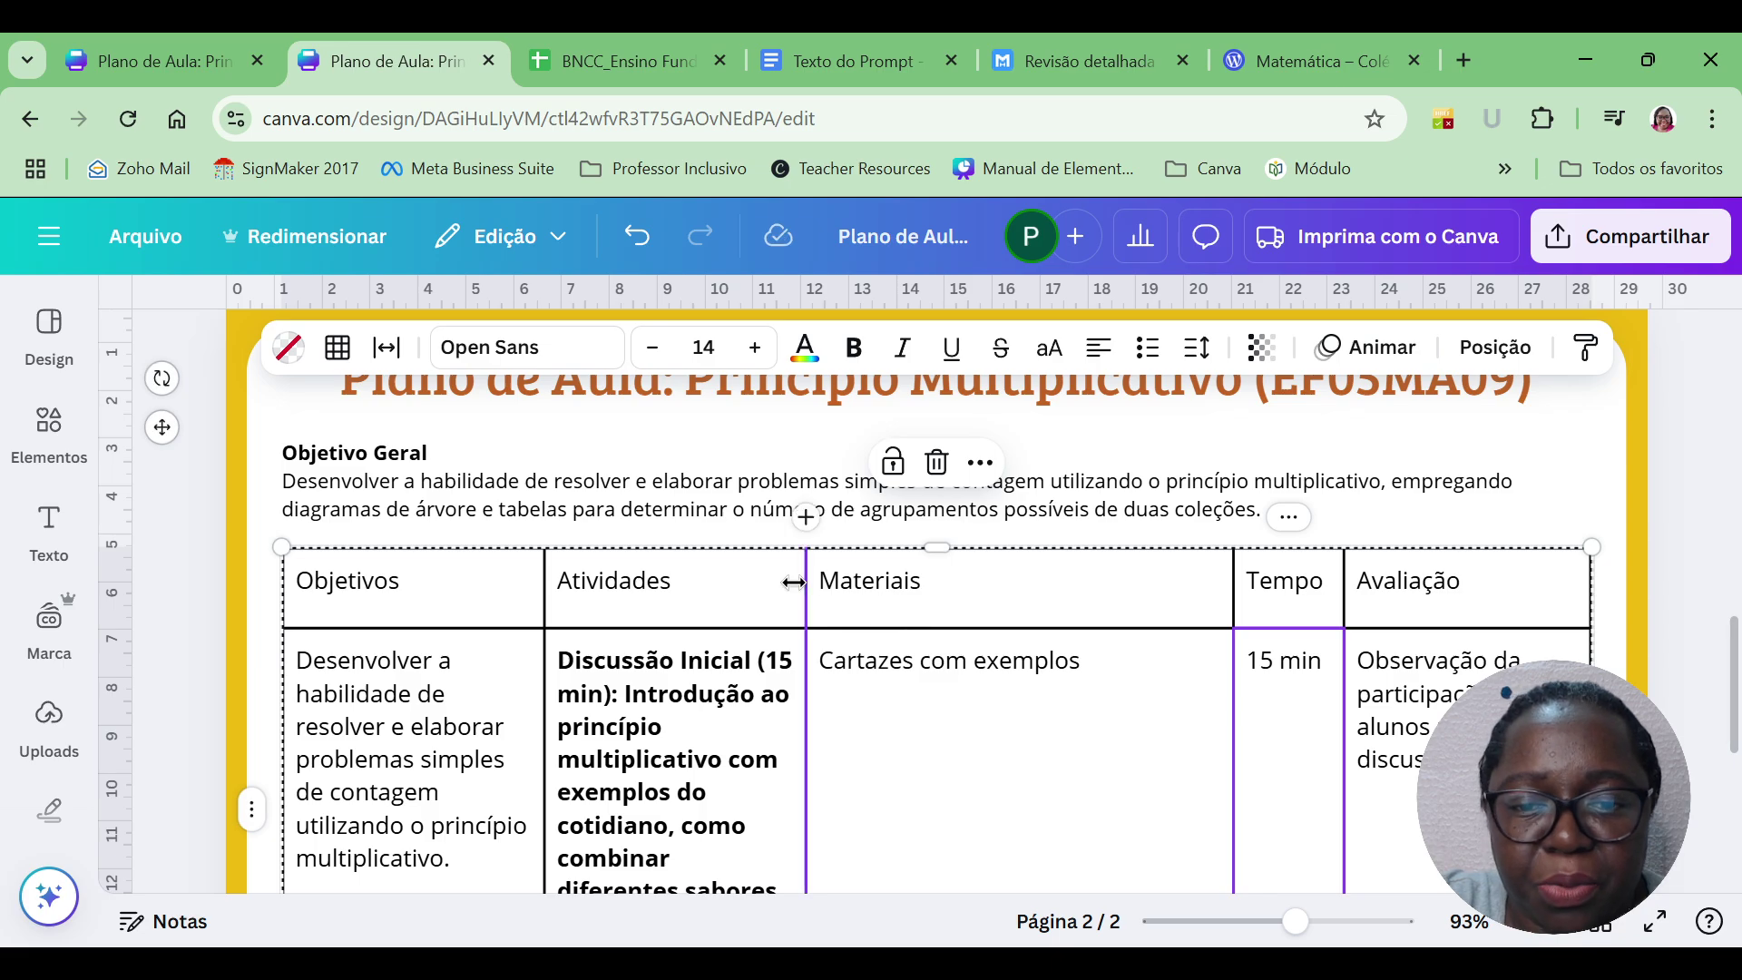
drag(807, 581, 1048, 602)
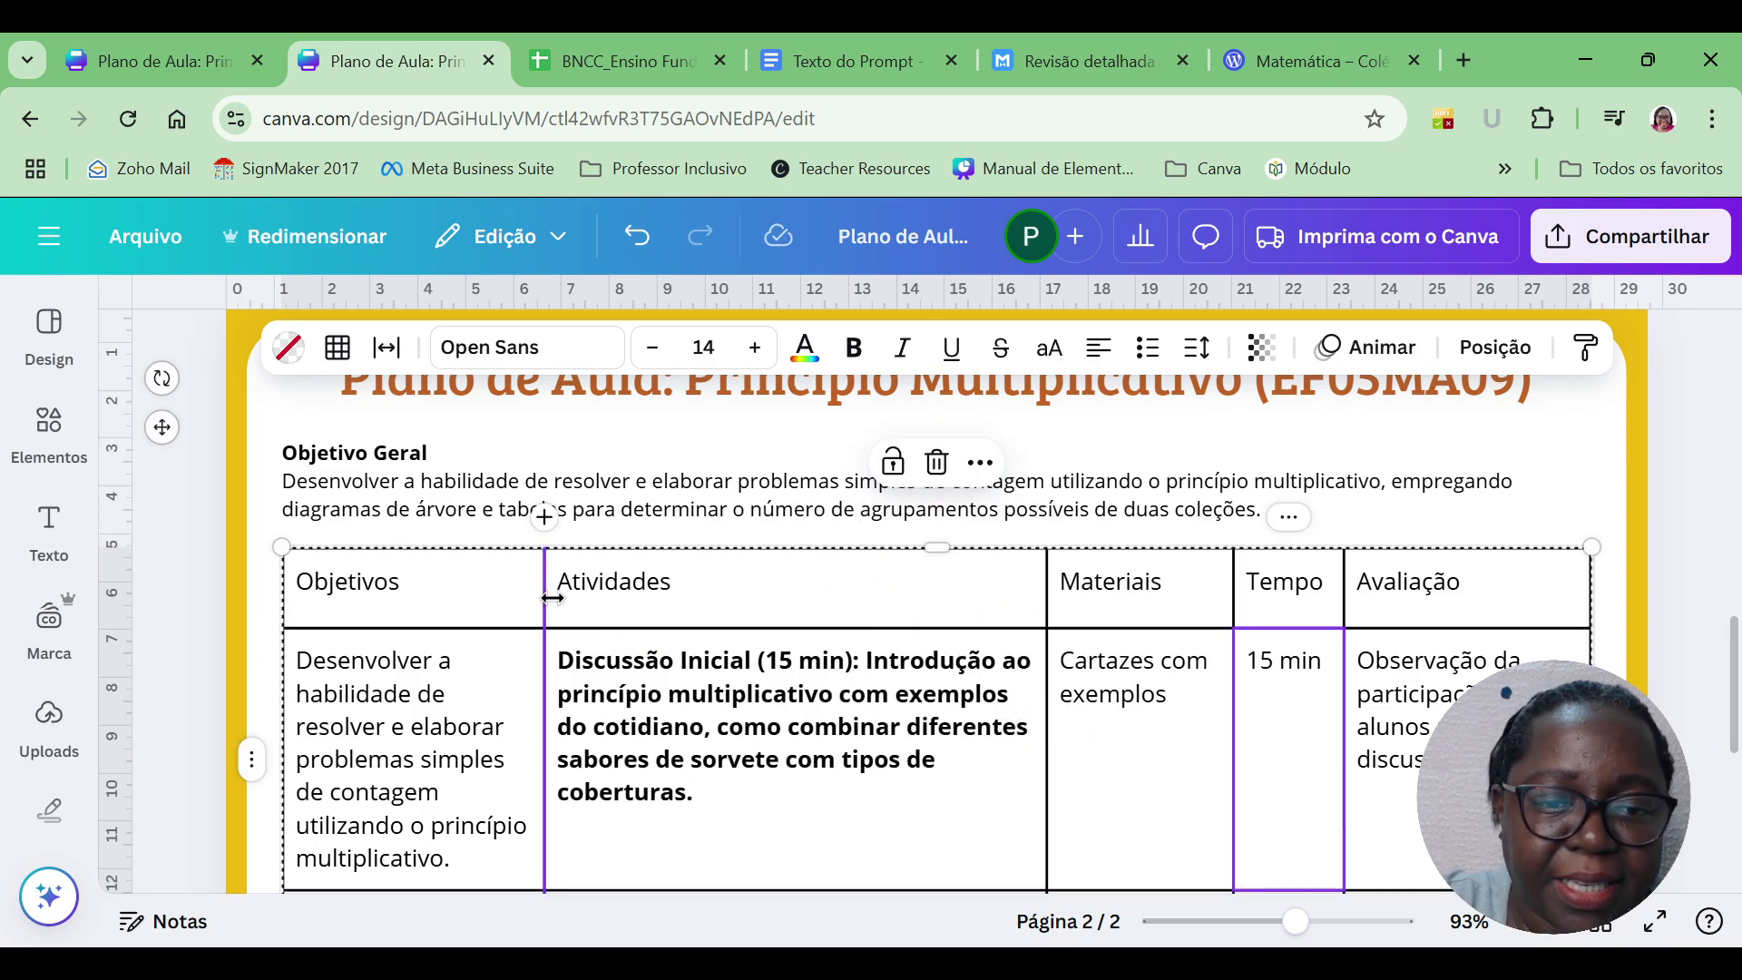
drag(548, 603, 654, 603)
Remove the bold formatting from the activity descriptions in the Atividades column.
click(782, 755)
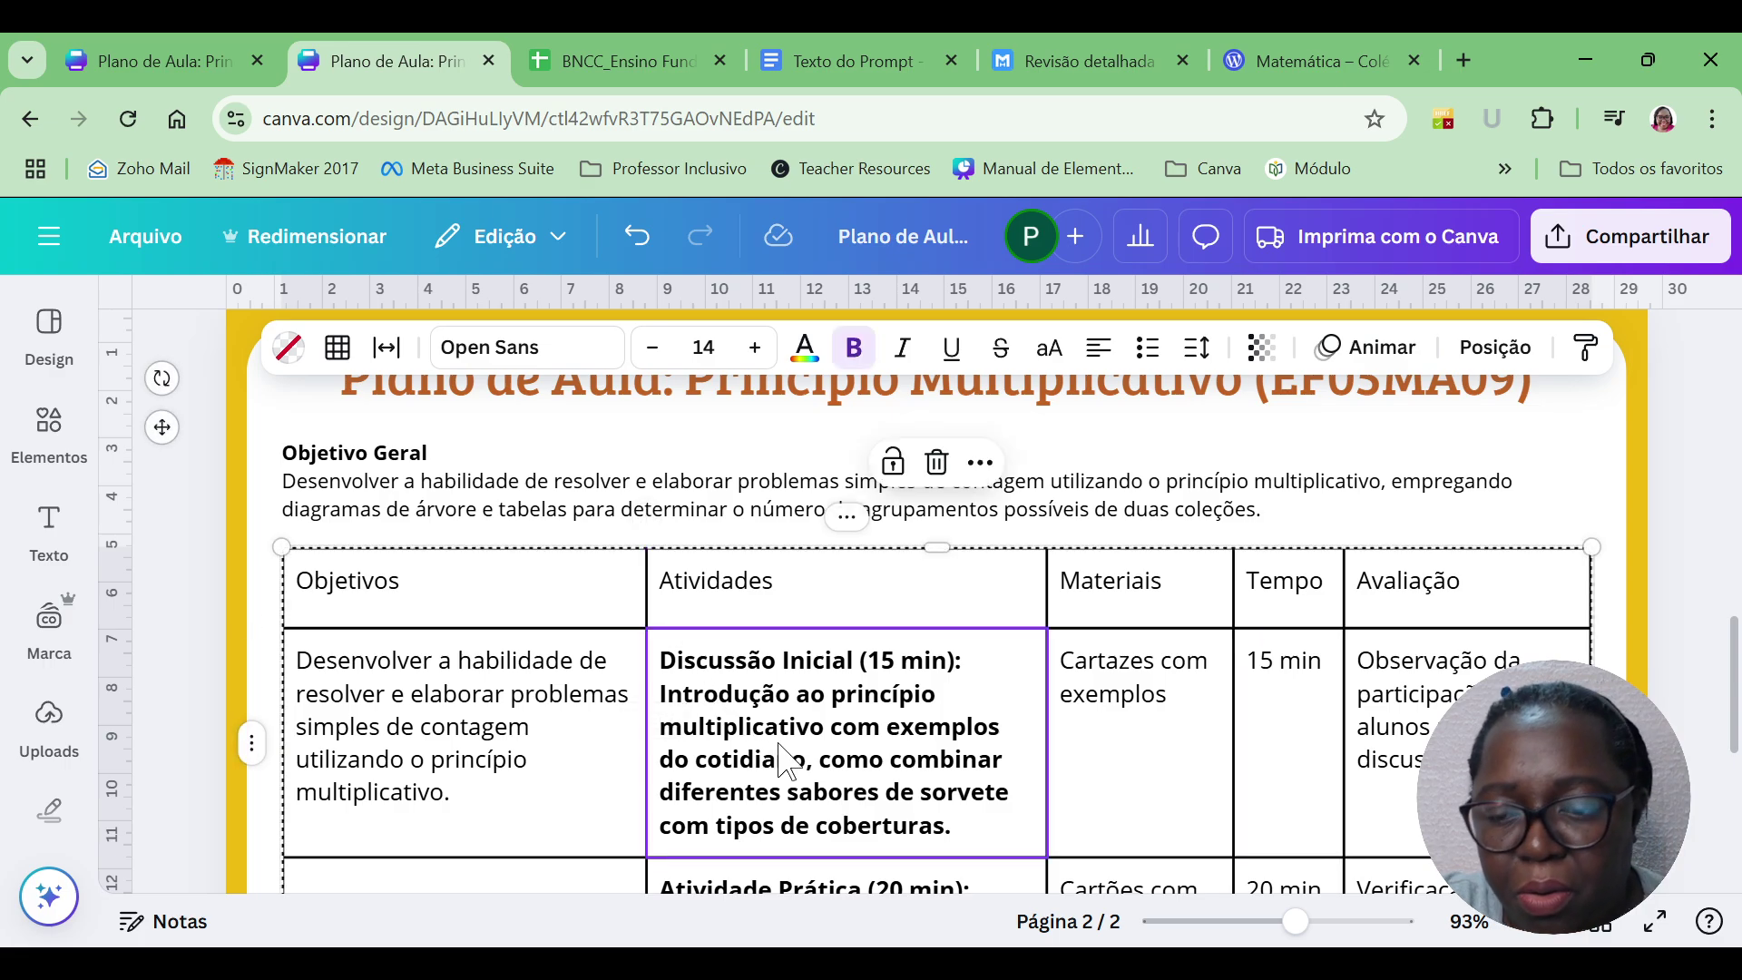
scroll(782, 755, down, 3)
scroll(782, 755, down, 2)
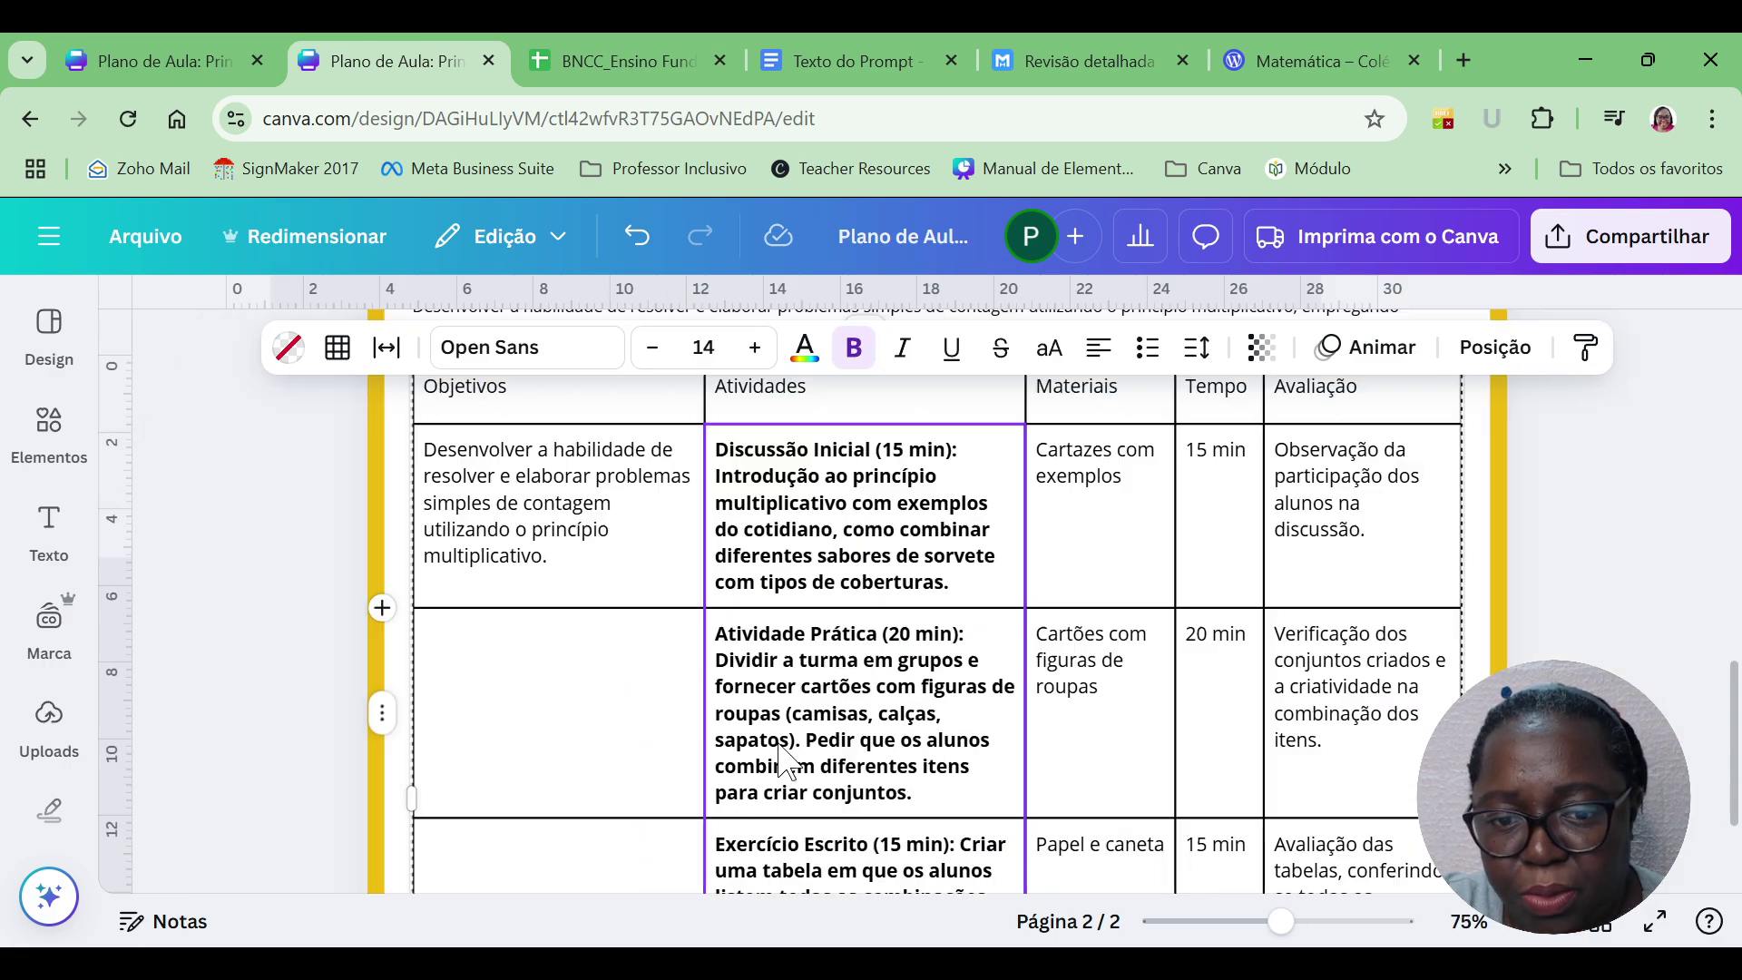
scroll(778, 738, down, 2)
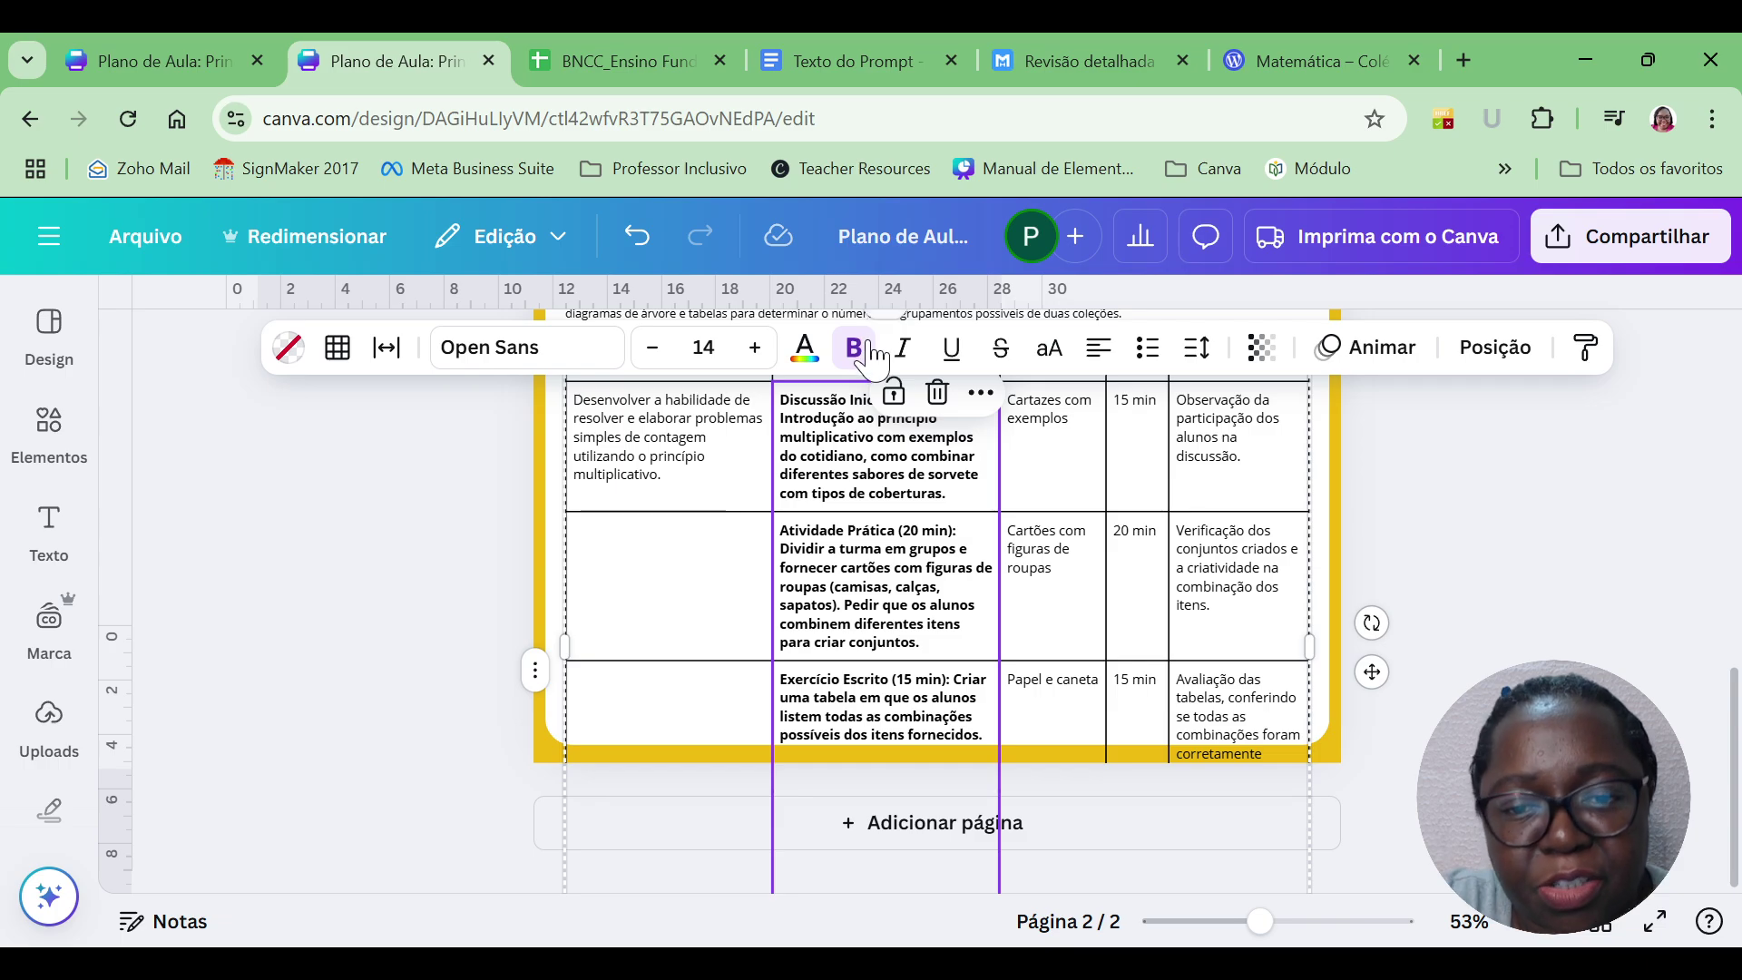
click(854, 349)
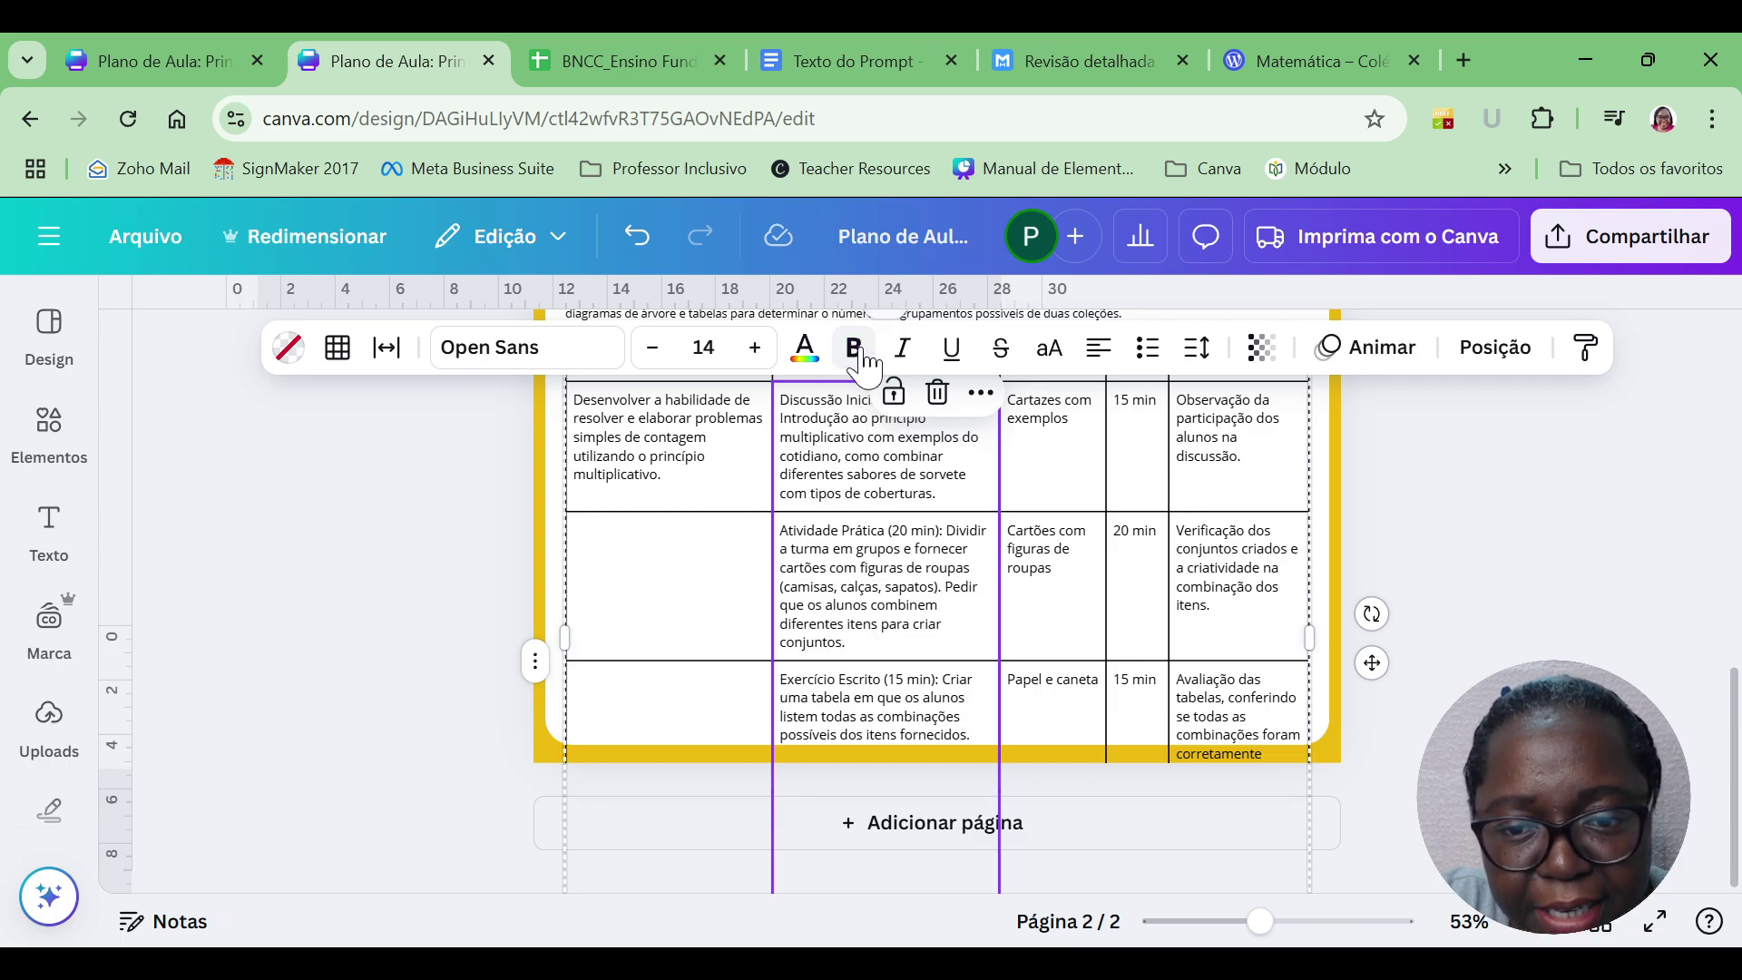
click(1481, 548)
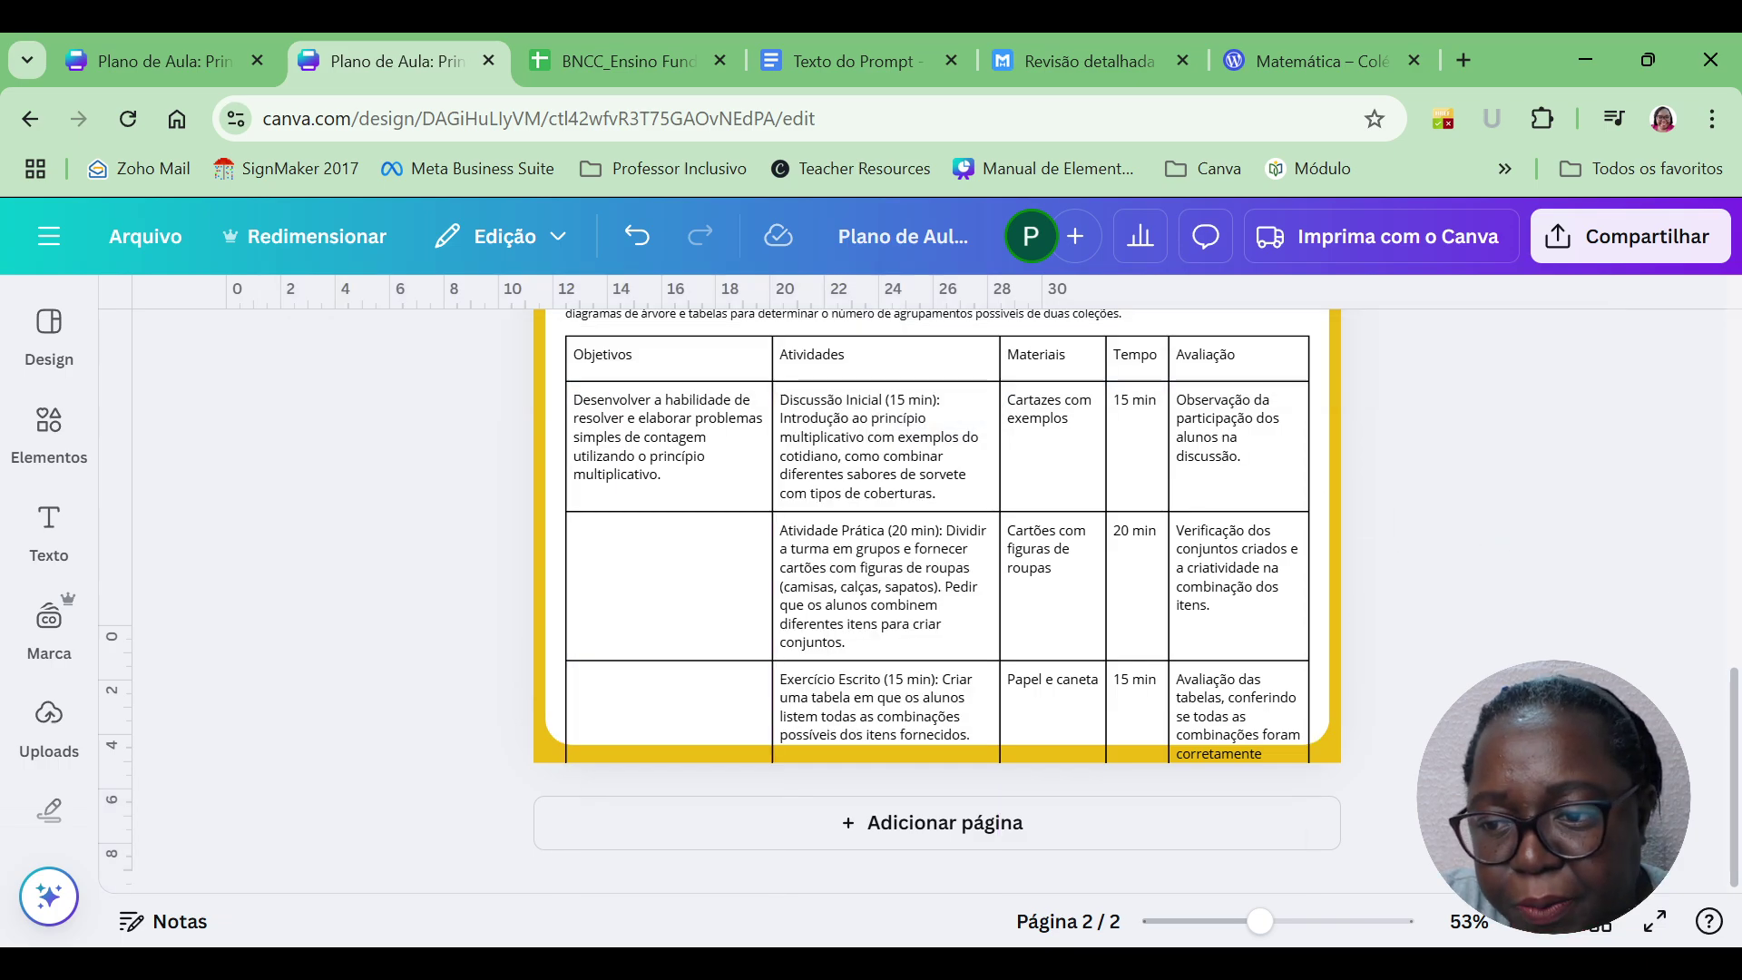
Reduce the font size of the whole table to 12.
drag(1729, 744, 1728, 649)
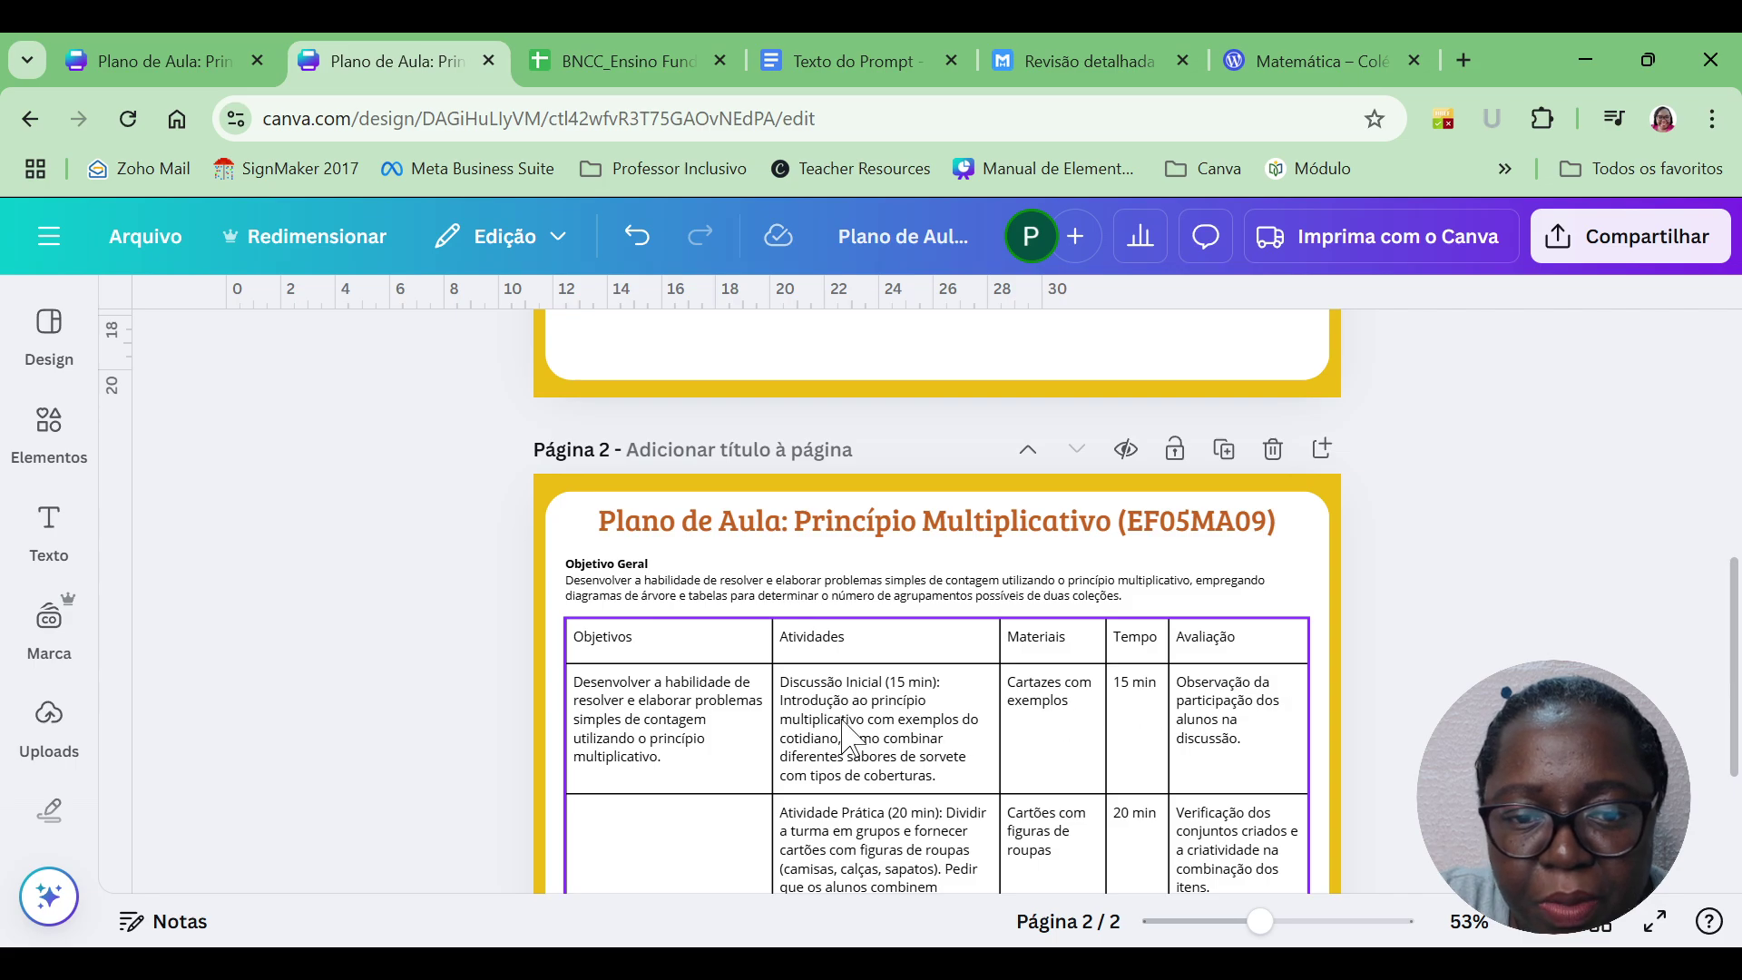
click(720, 648)
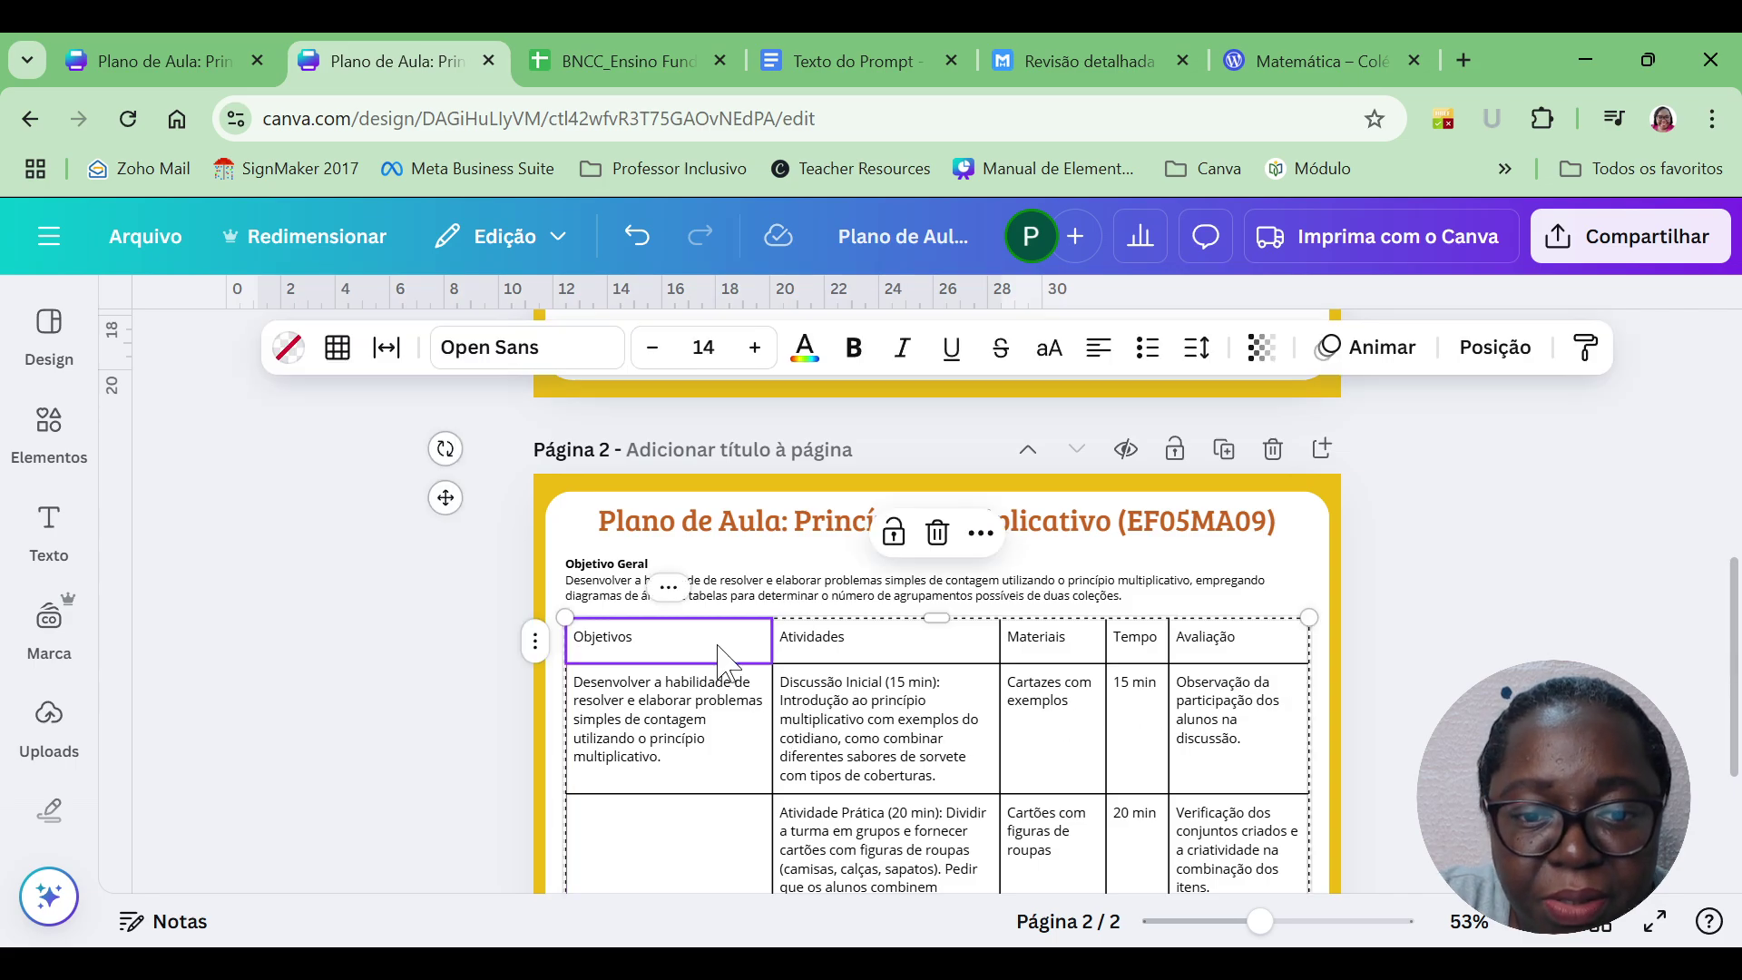
click(565, 617)
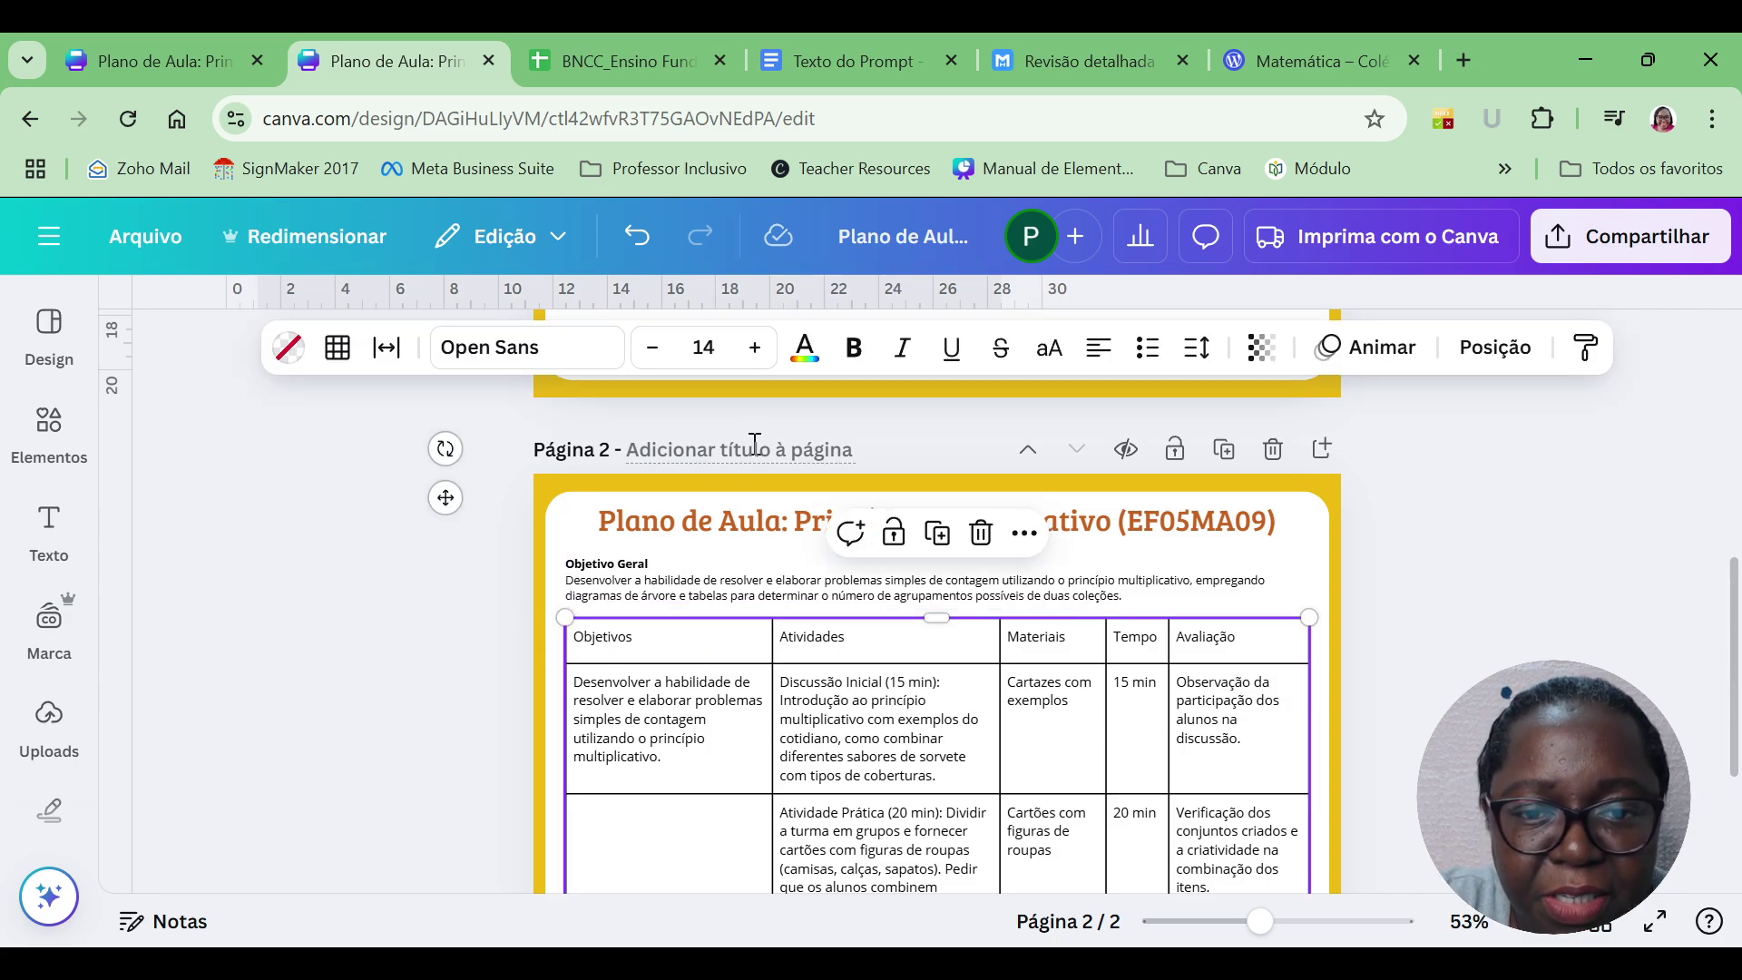
click(652, 349)
click(652, 349)
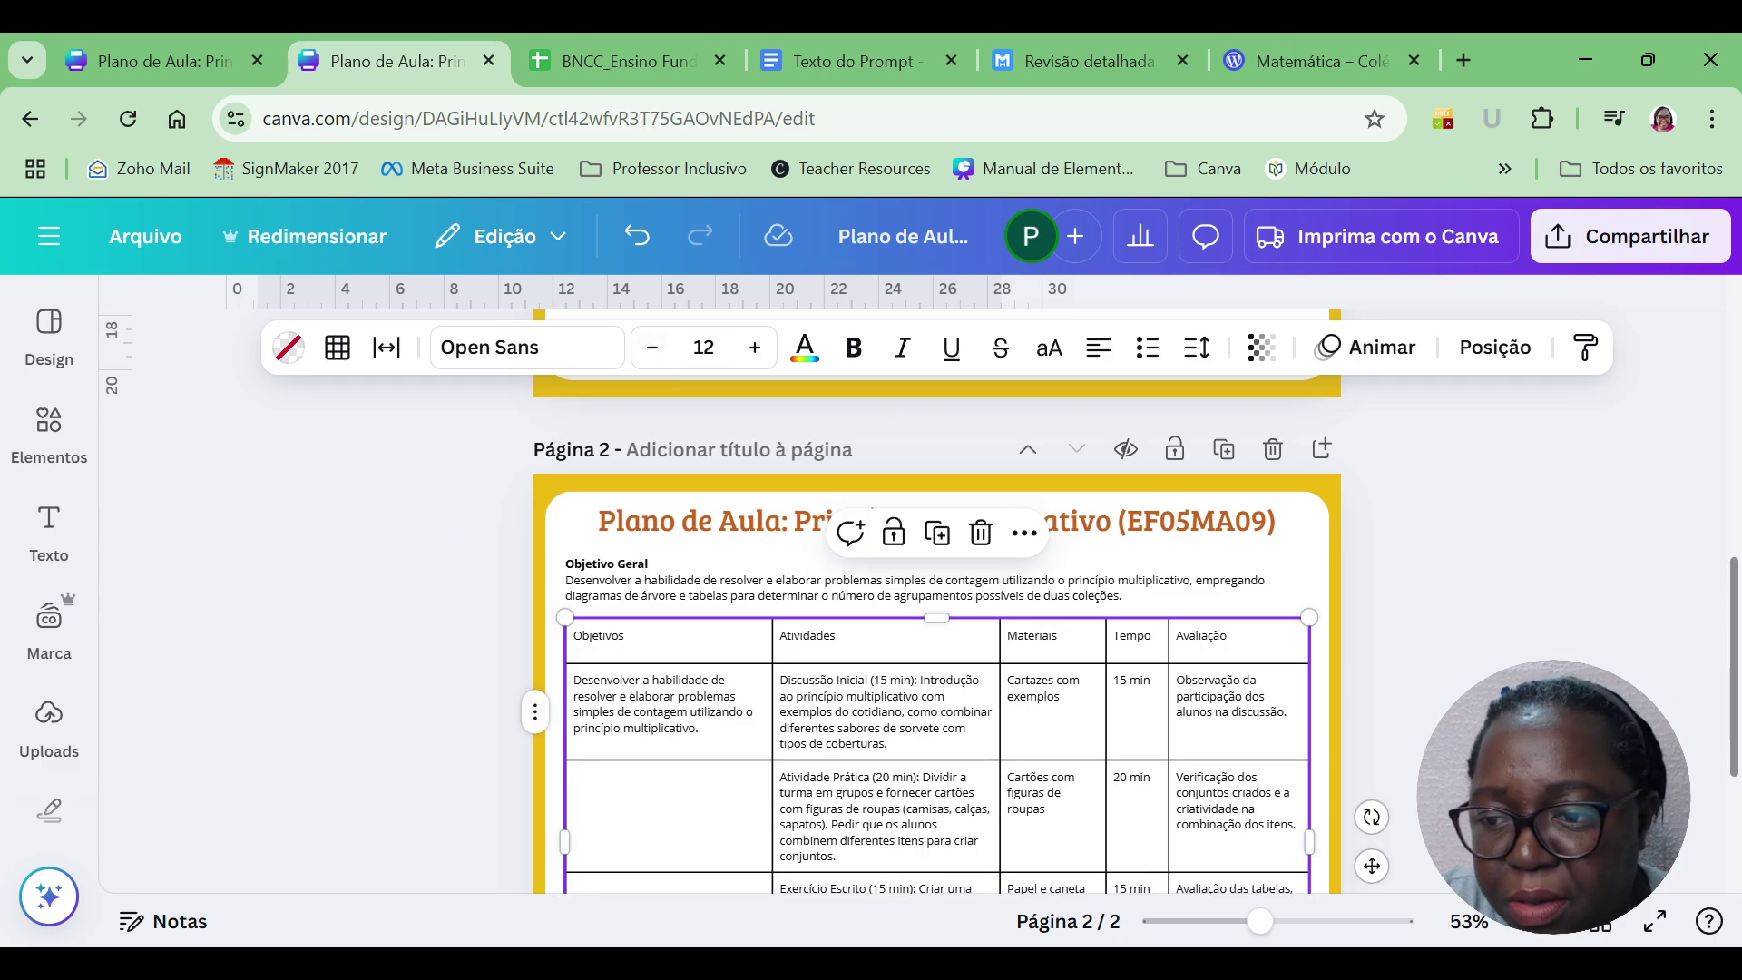
Narrow the Objetivos and Materiais columns to widen Atividades so the table fits within the page.
scroll(918, 598, down, 3)
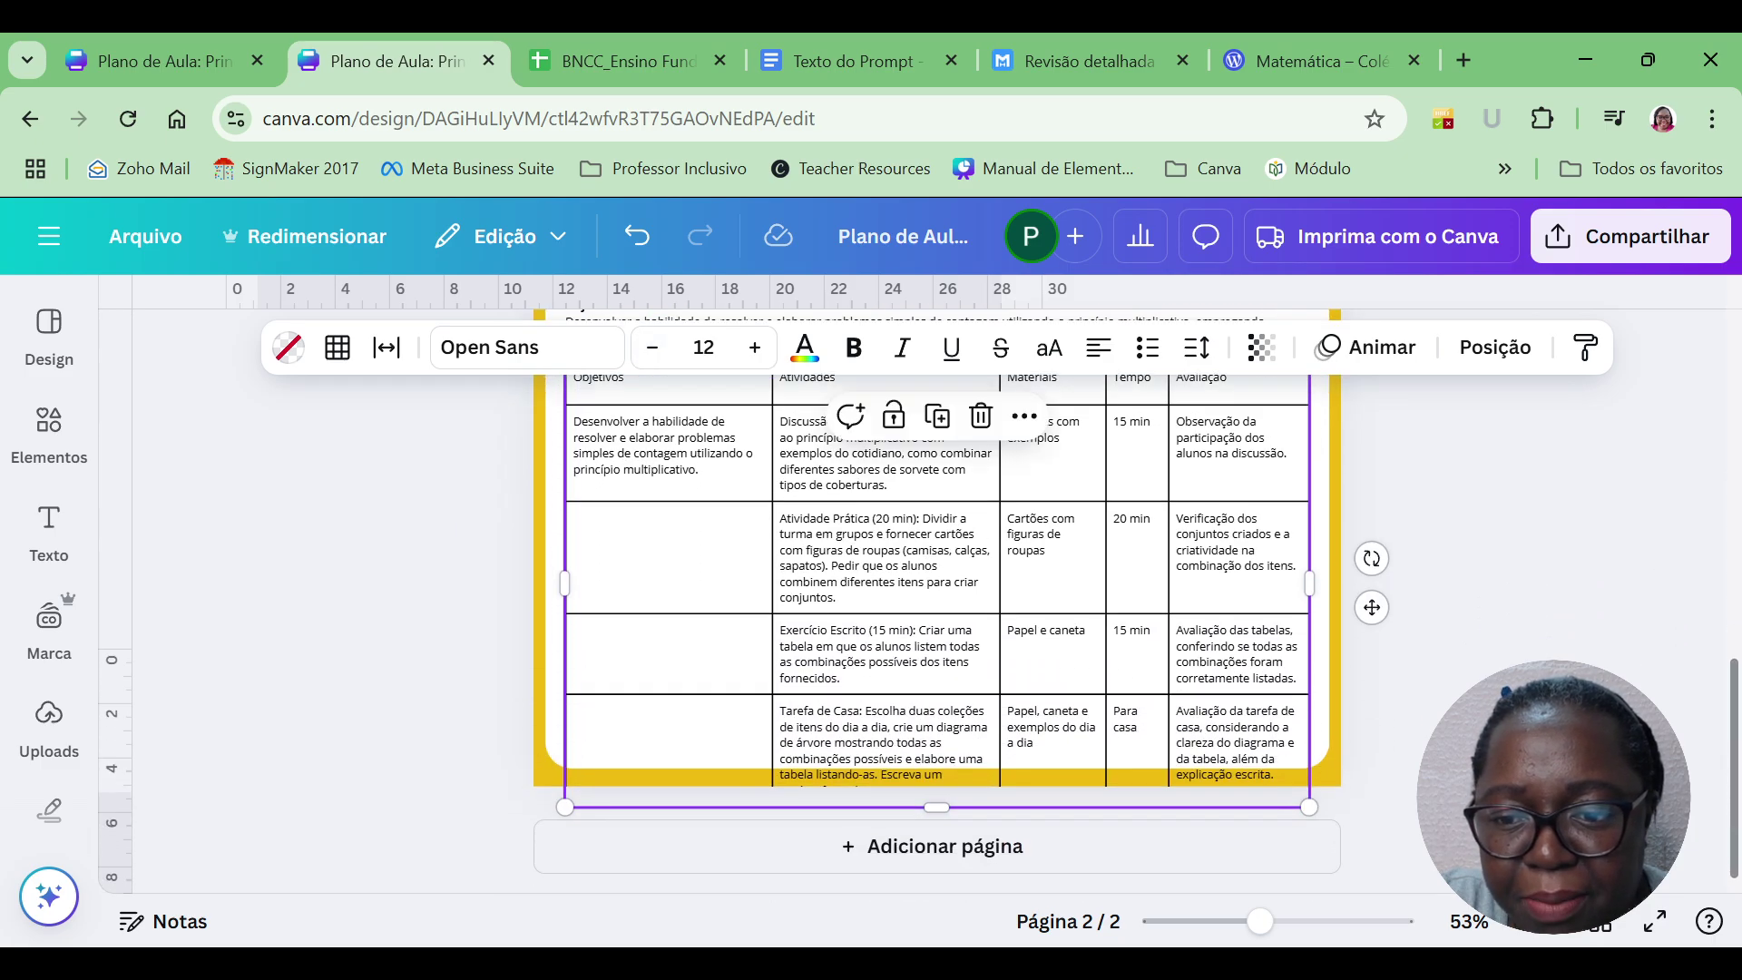
scroll(1732, 771, up, 2)
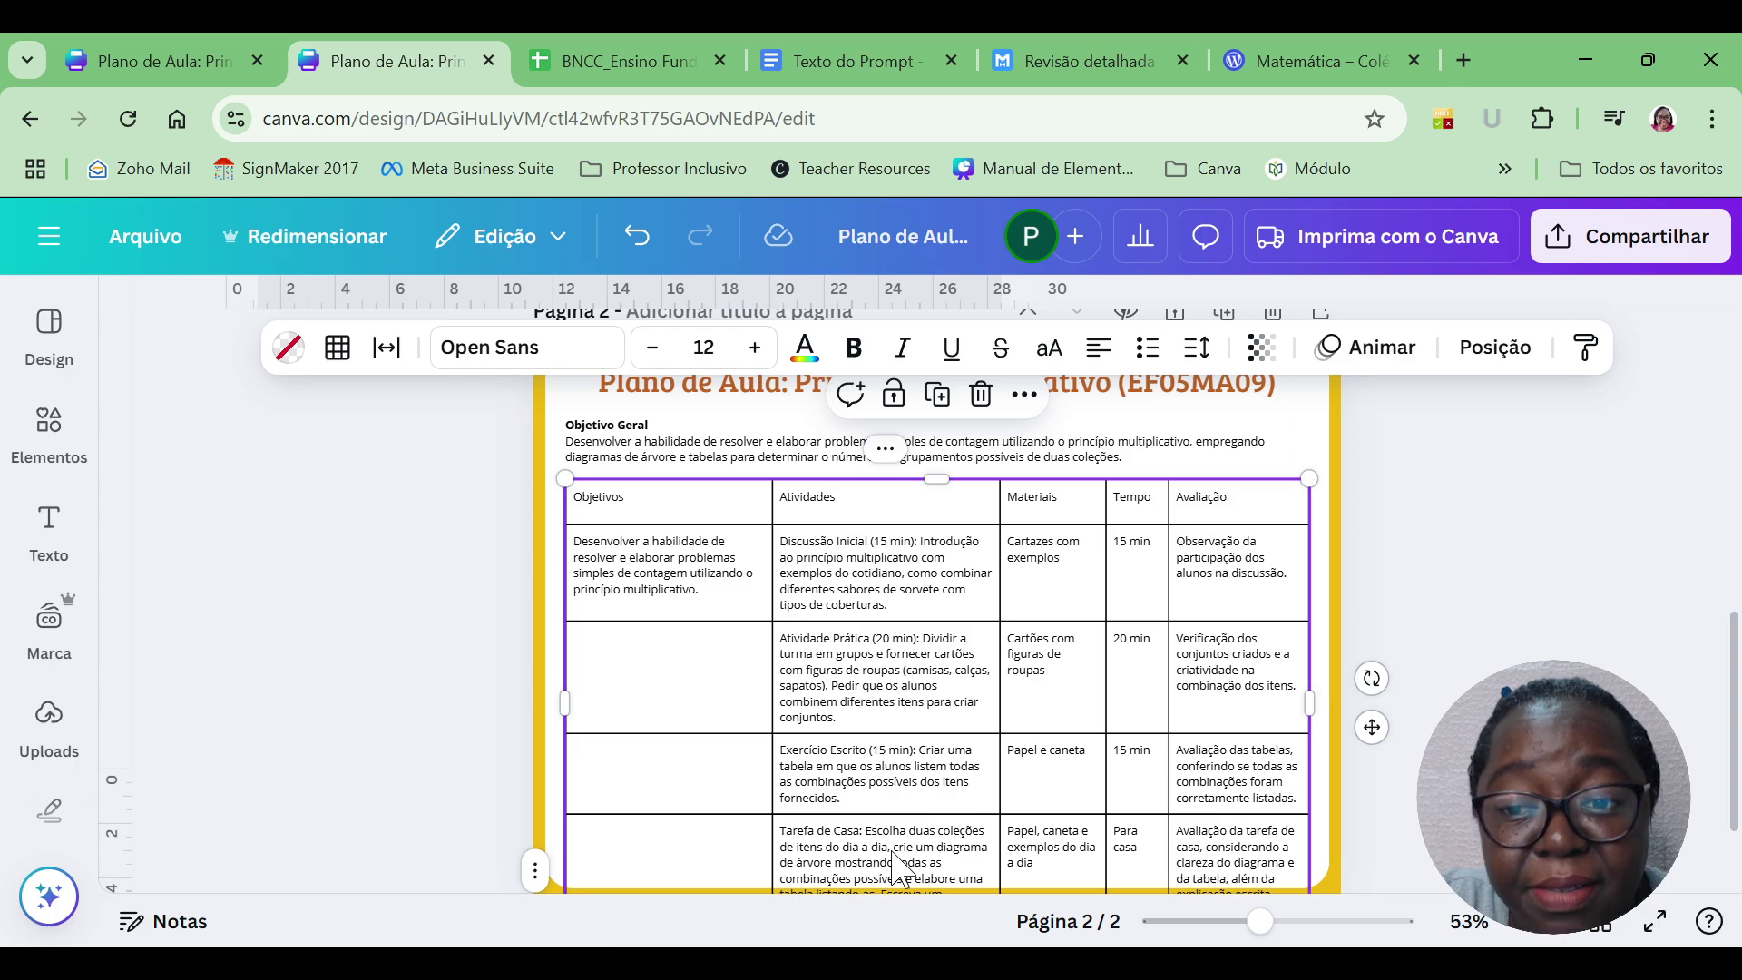
drag(772, 621, 715, 624)
drag(993, 552, 1024, 567)
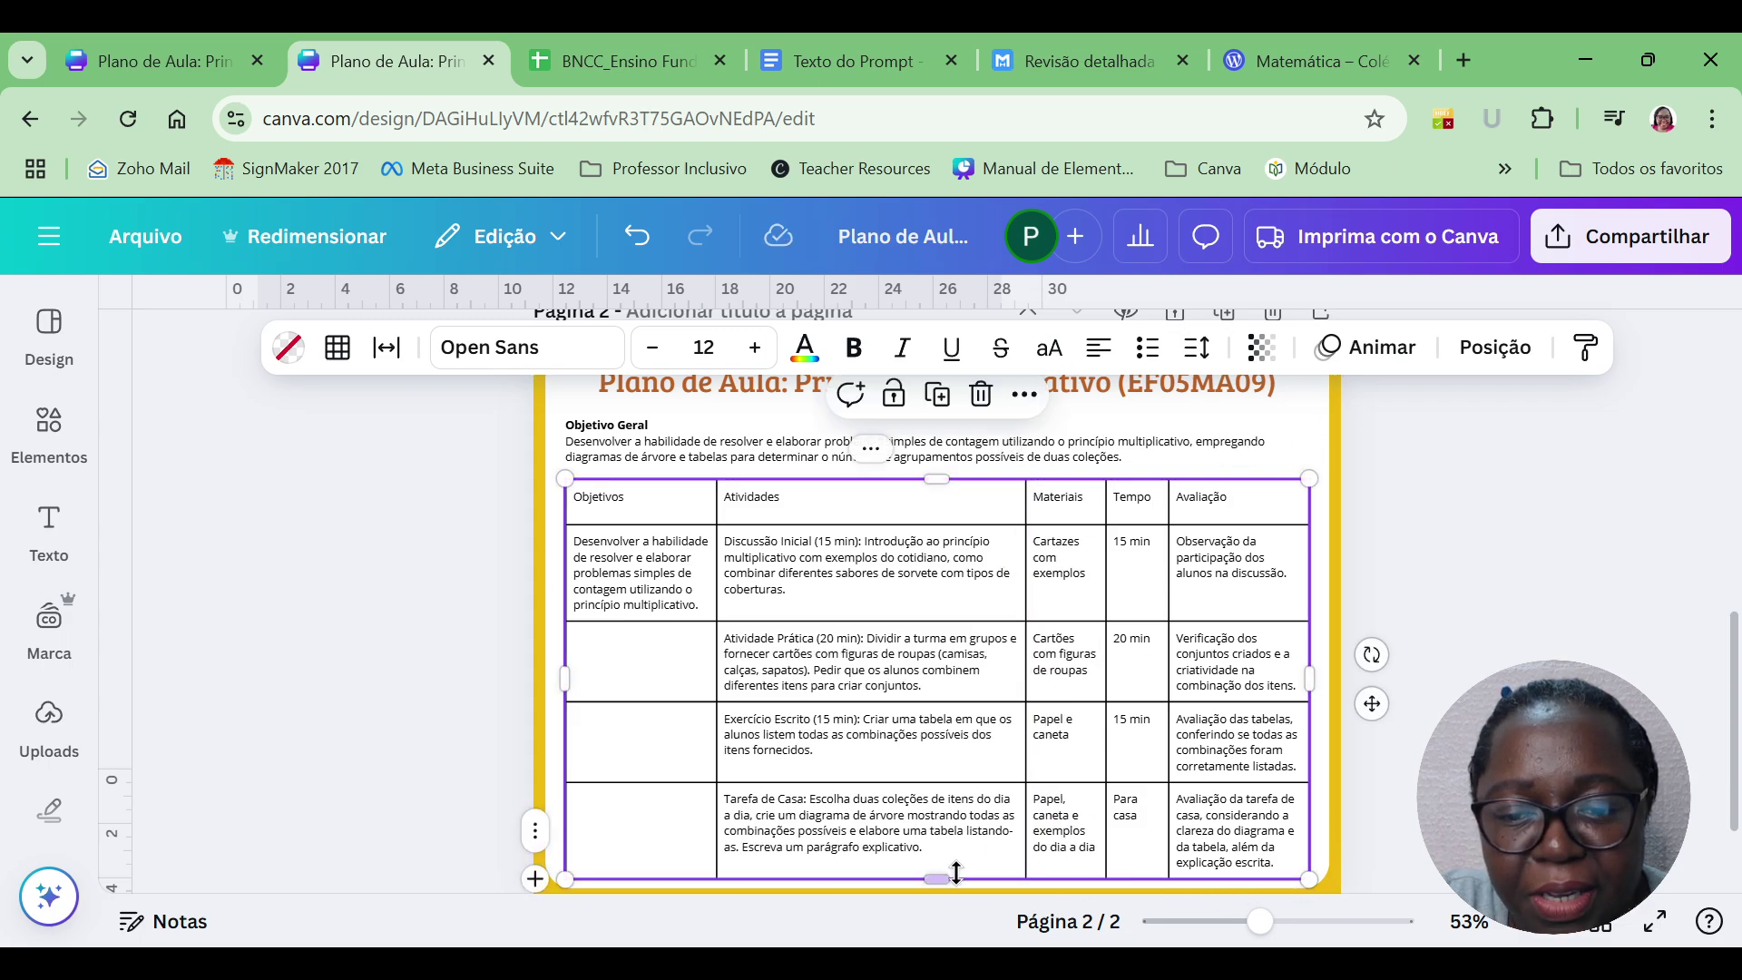
click(1438, 622)
Select the table's entire header row and reduce its height.
click(955, 522)
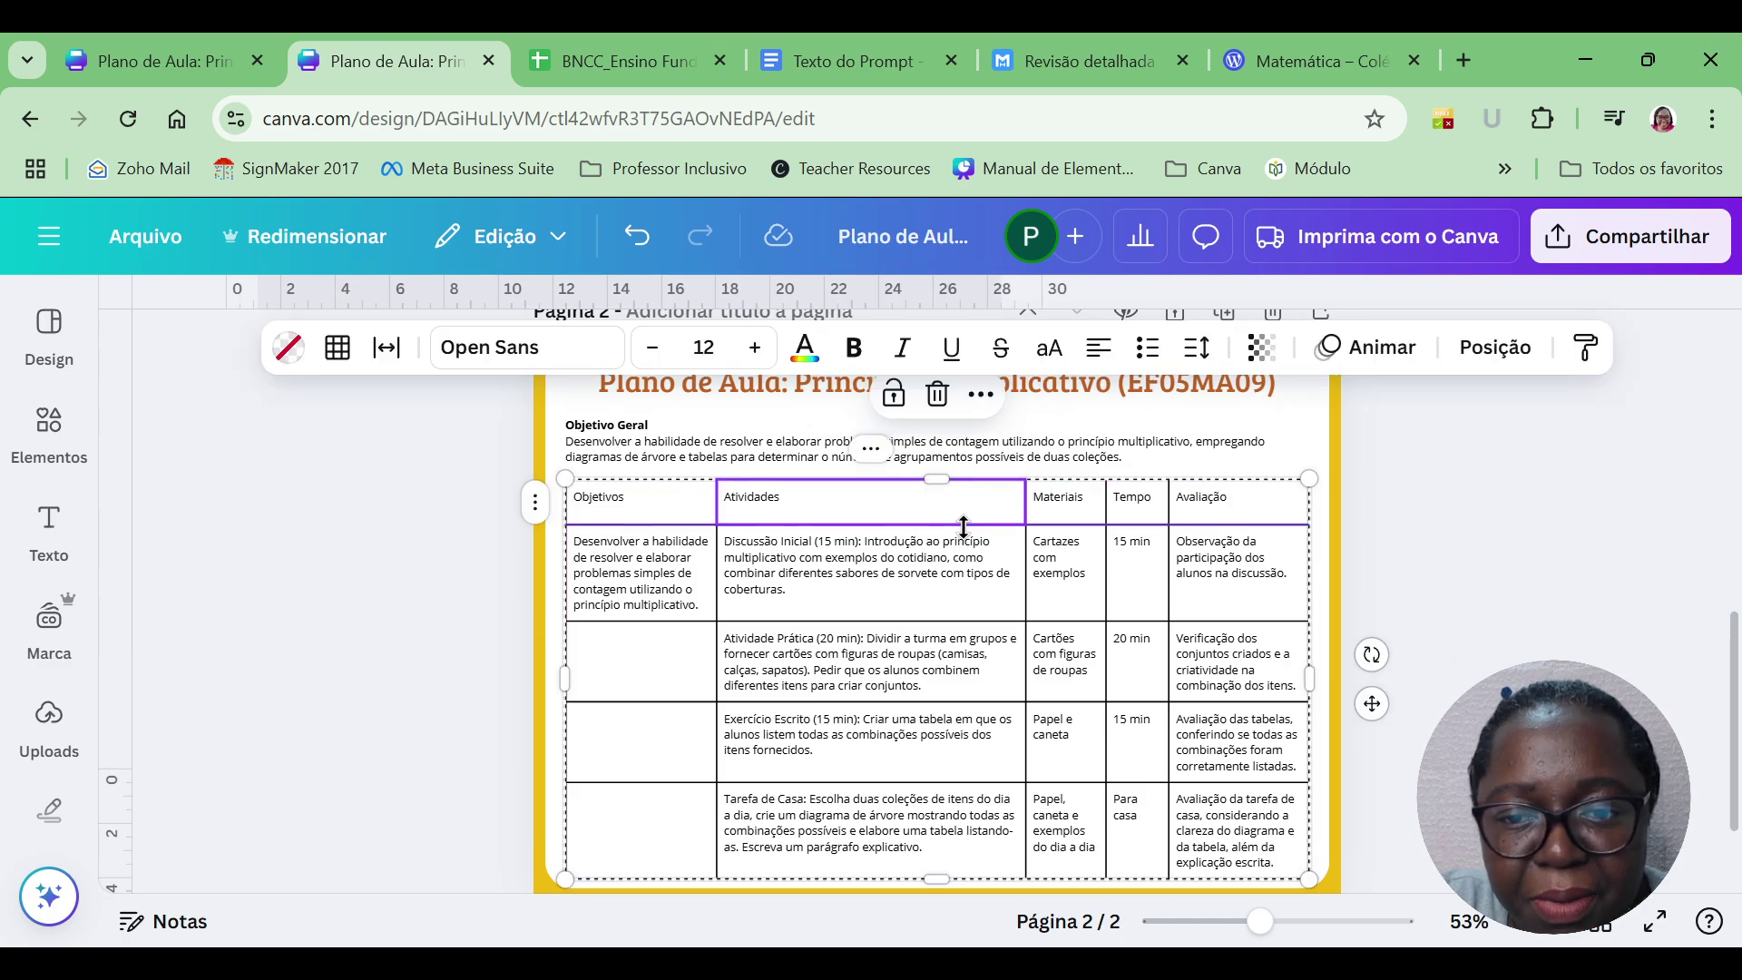
mouse_move(1260, 922)
mouse_down()
mouse_move(1314, 934)
mouse_move(1285, 928)
mouse_up()
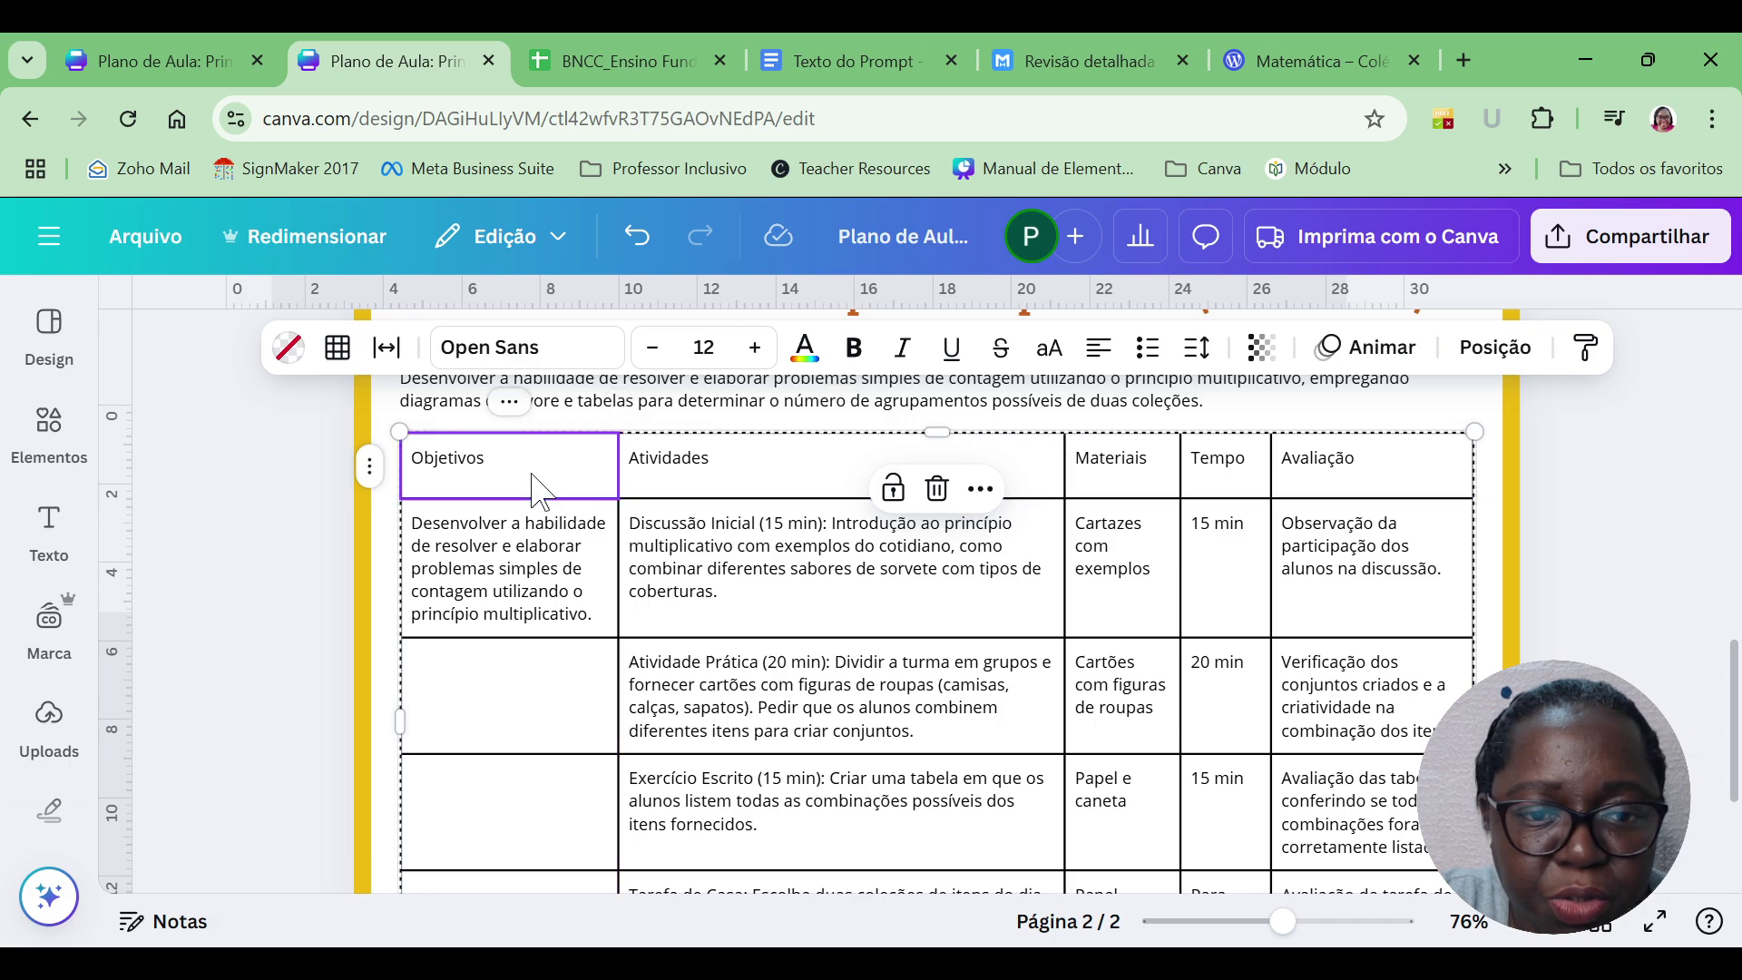
click(369, 466)
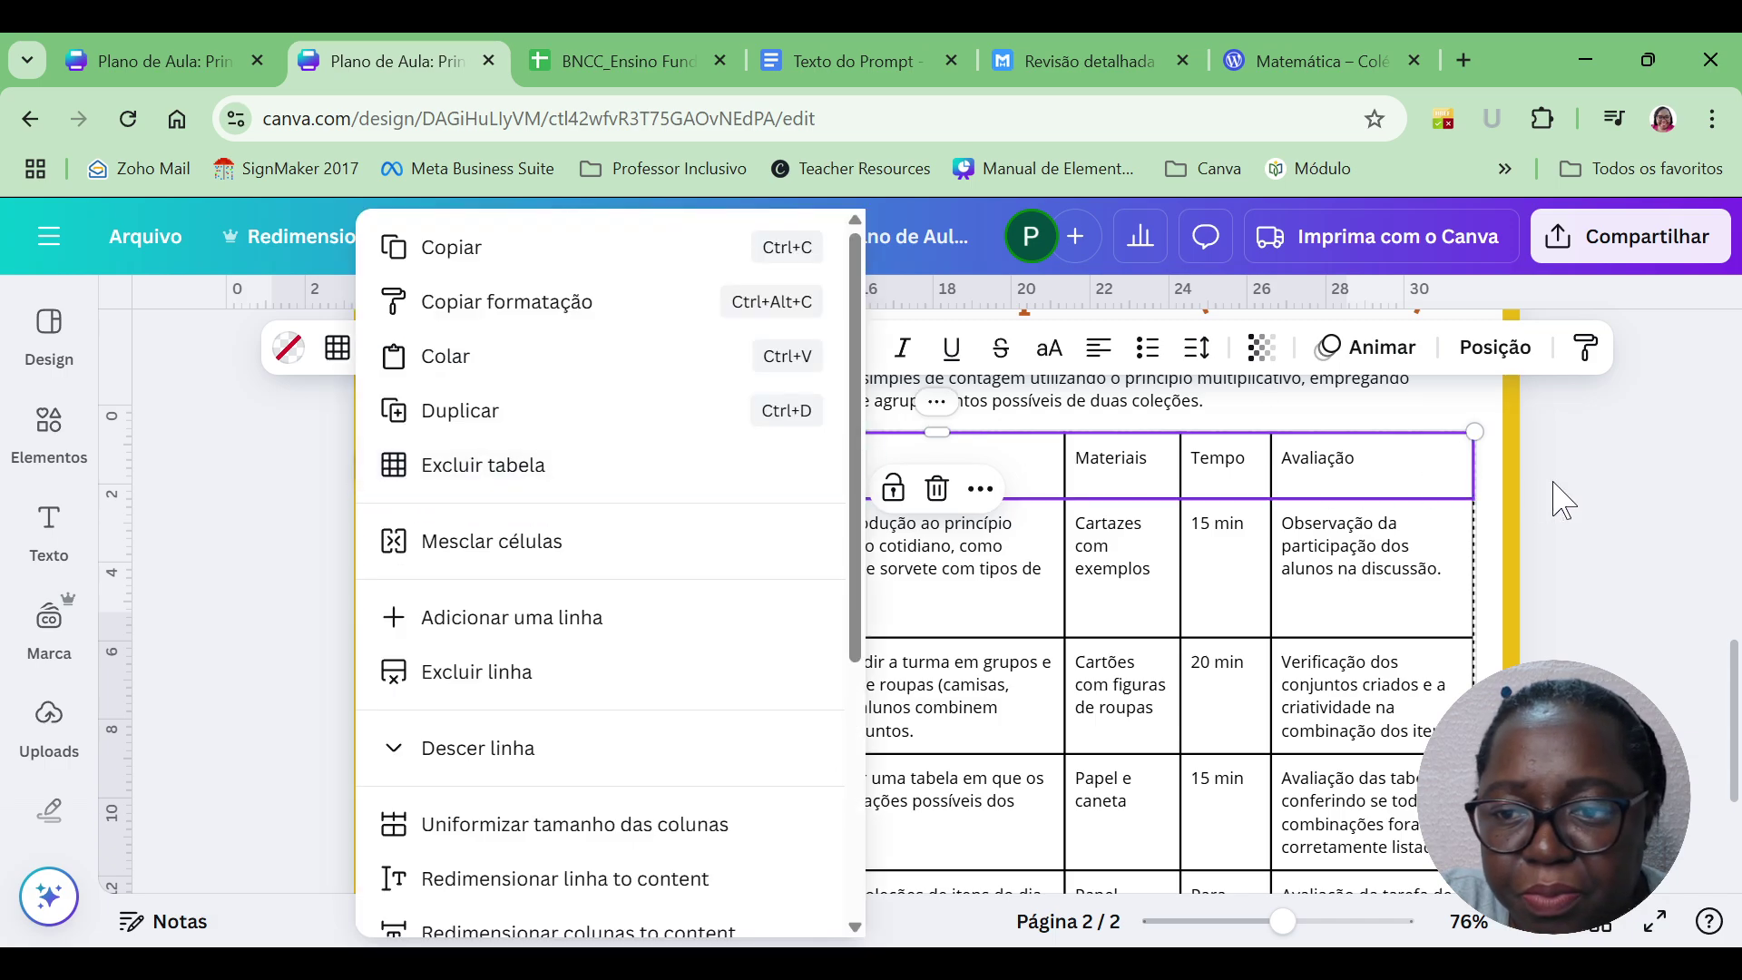
click(1428, 496)
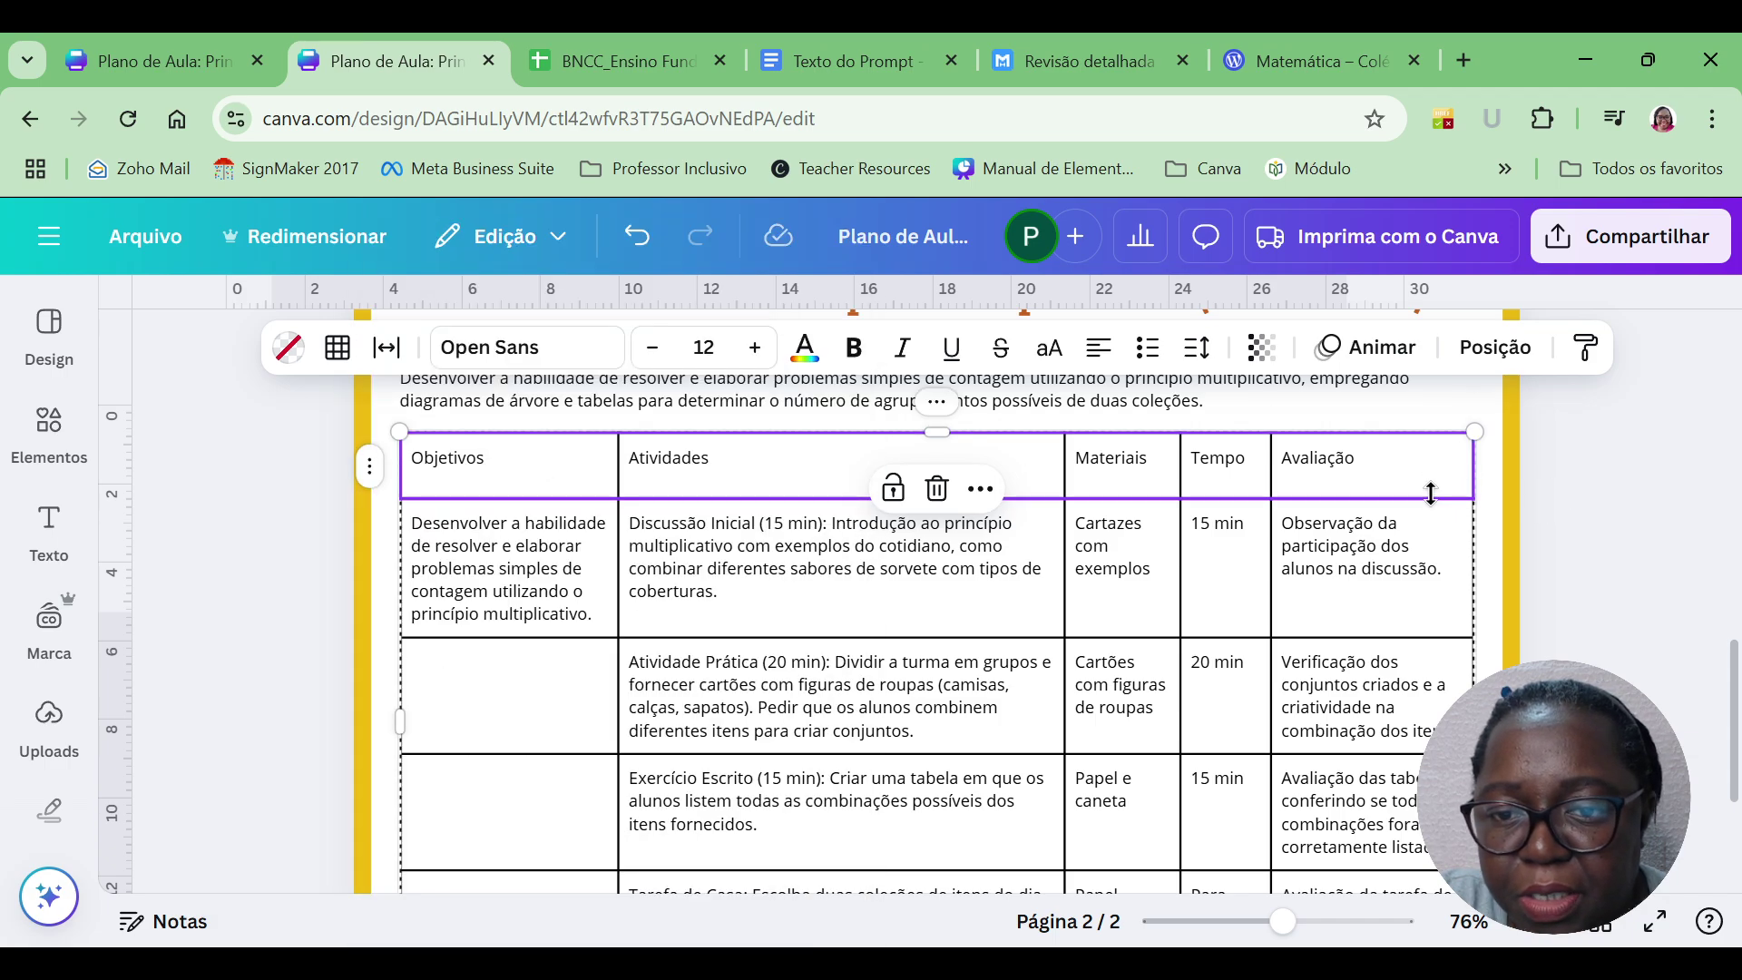
mouse_move(1430, 493)
mouse_down()
mouse_move(1408, 478)
mouse_move(1420, 505)
mouse_up()
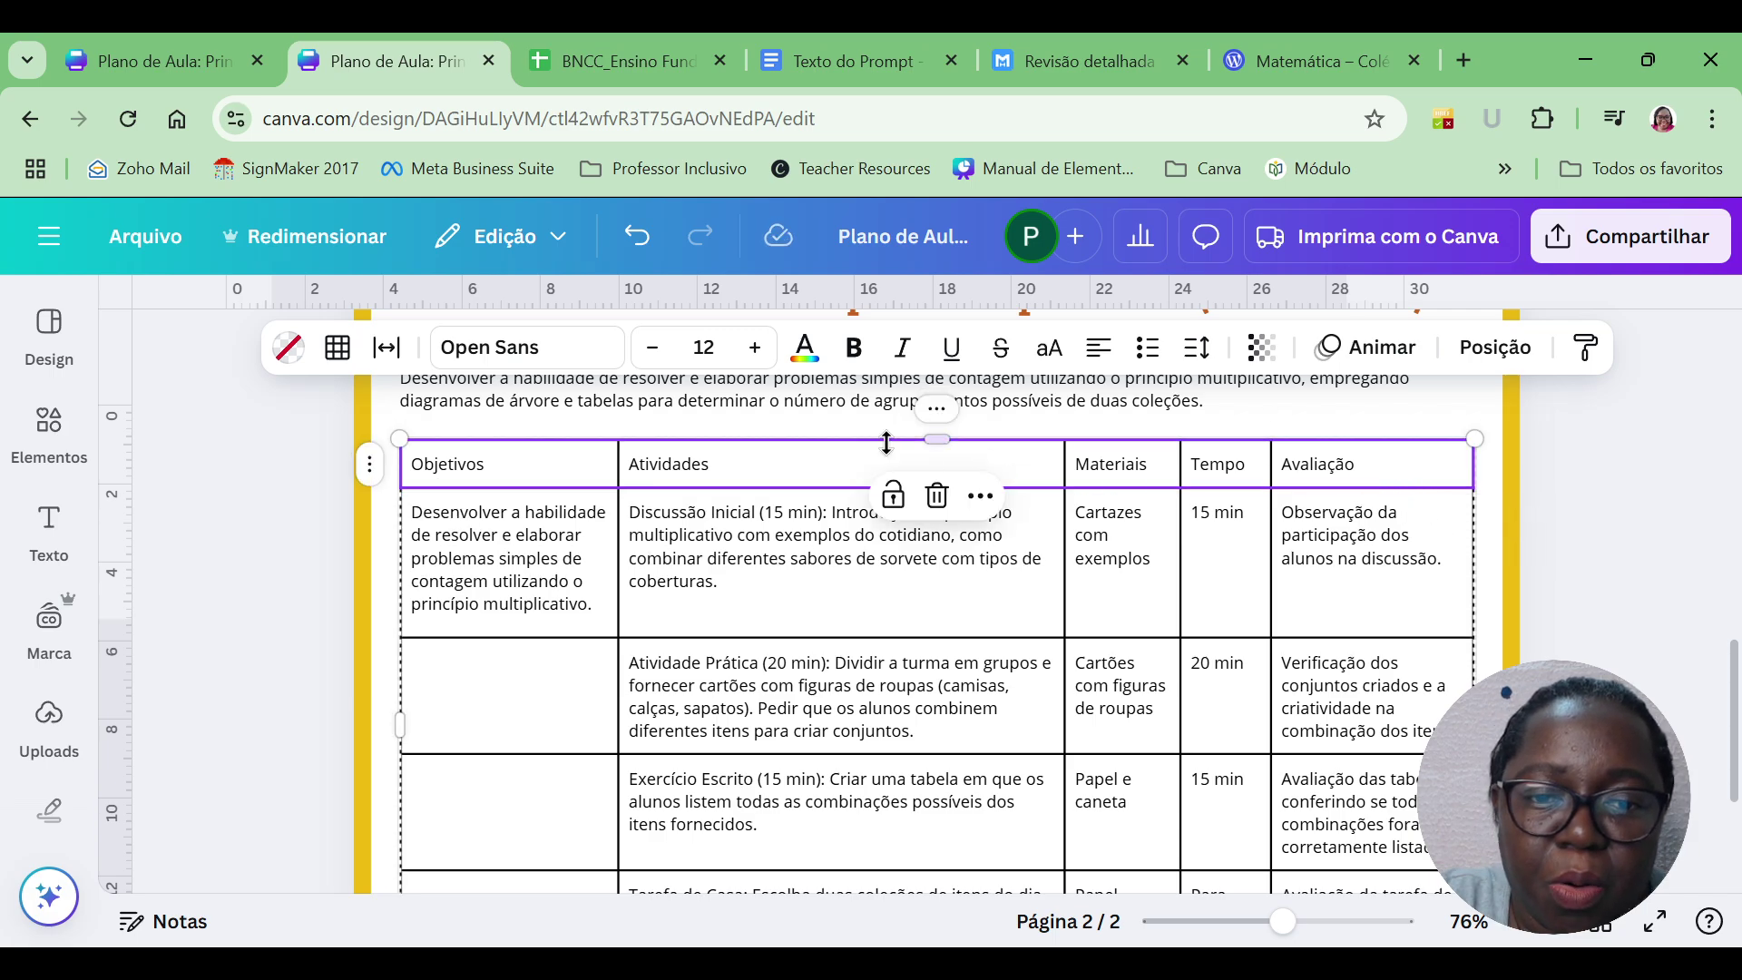
Fill the header row with the document's yellow (#efba0f) and make its text bold, uppercase and centred.
click(288, 348)
click(443, 630)
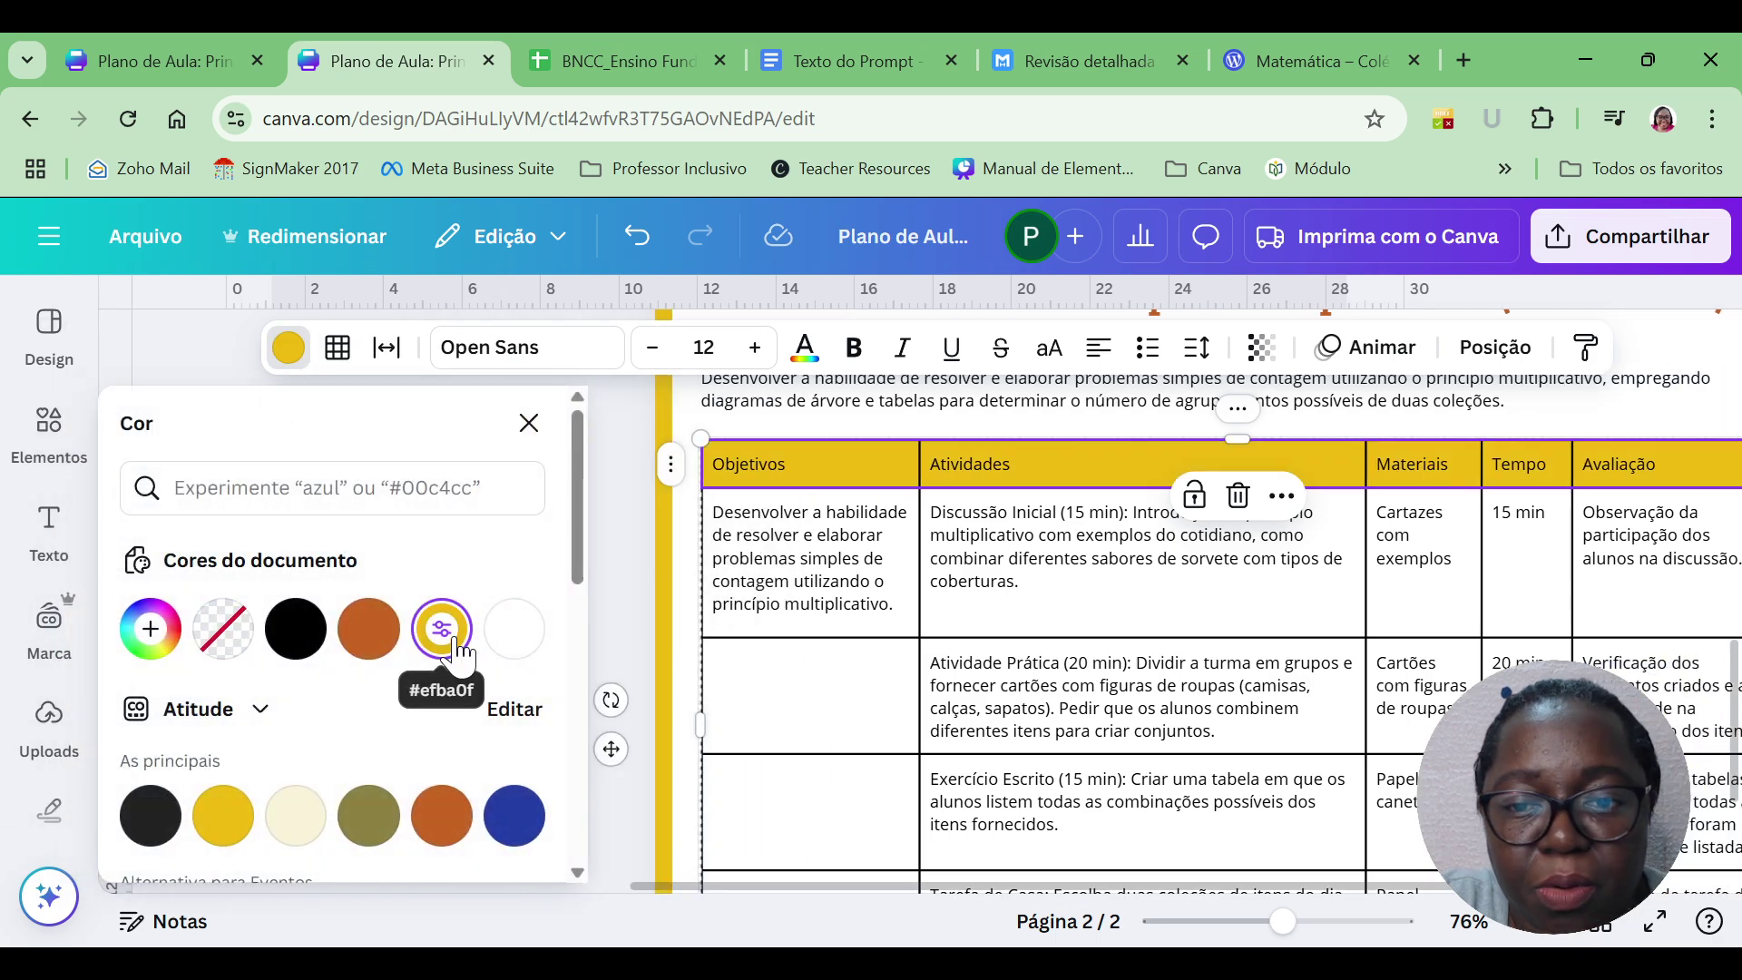
click(863, 360)
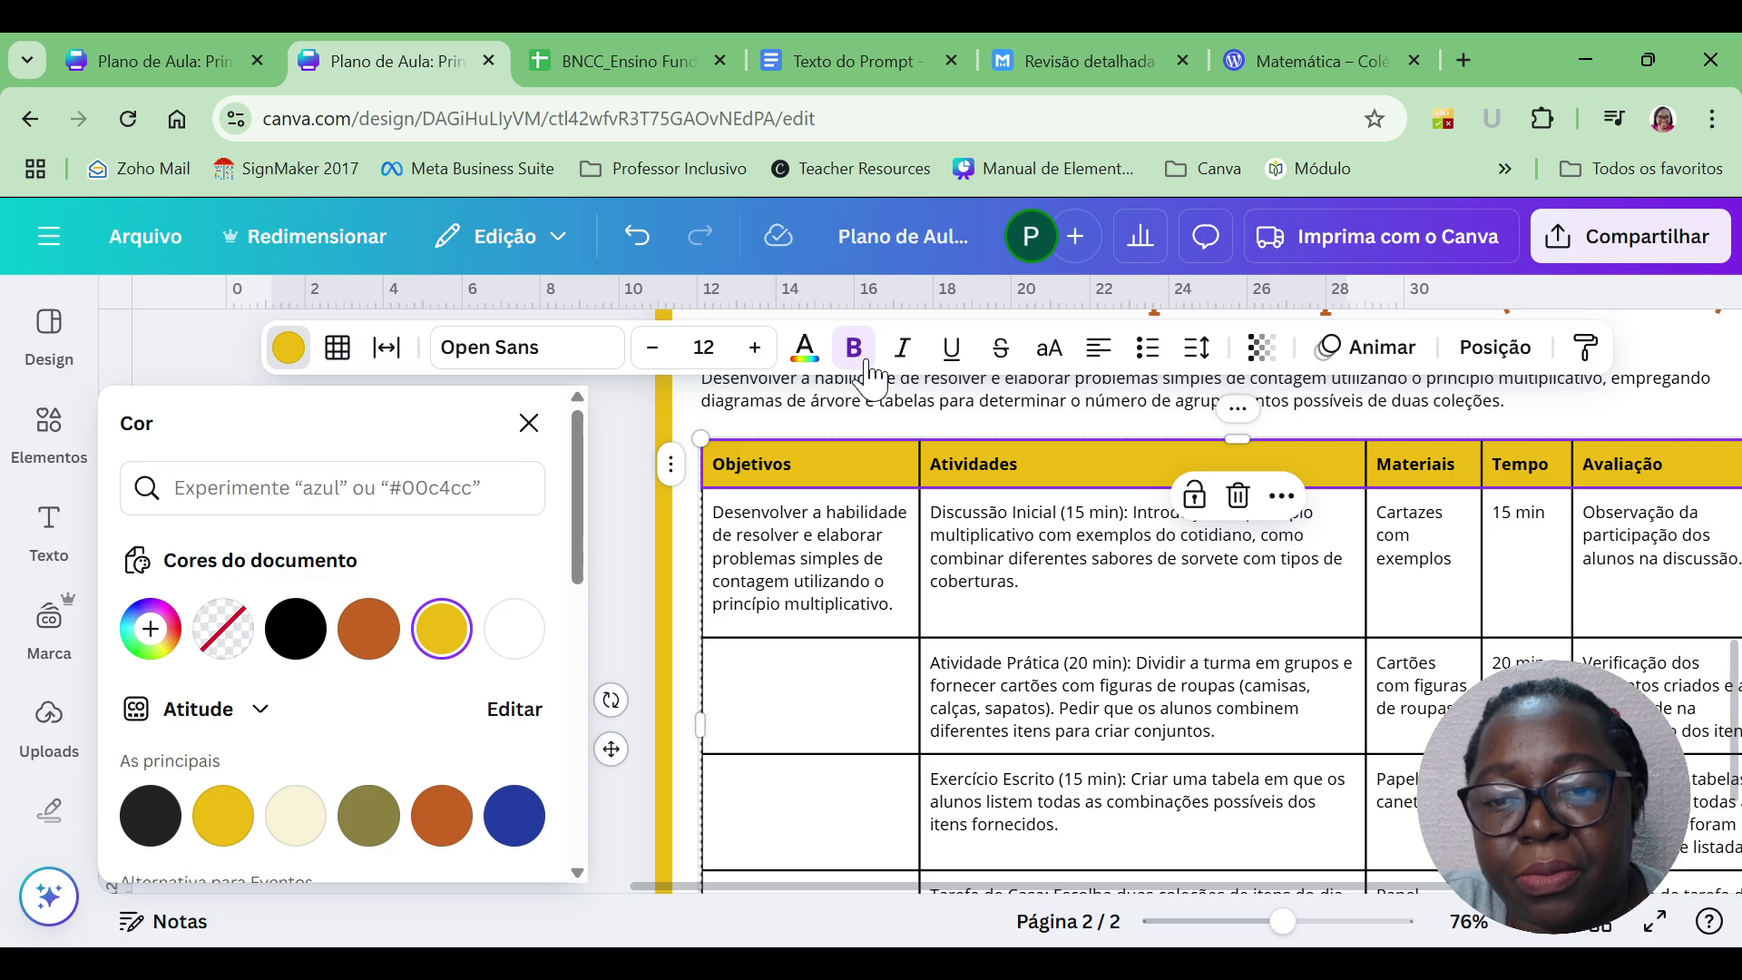
click(1048, 363)
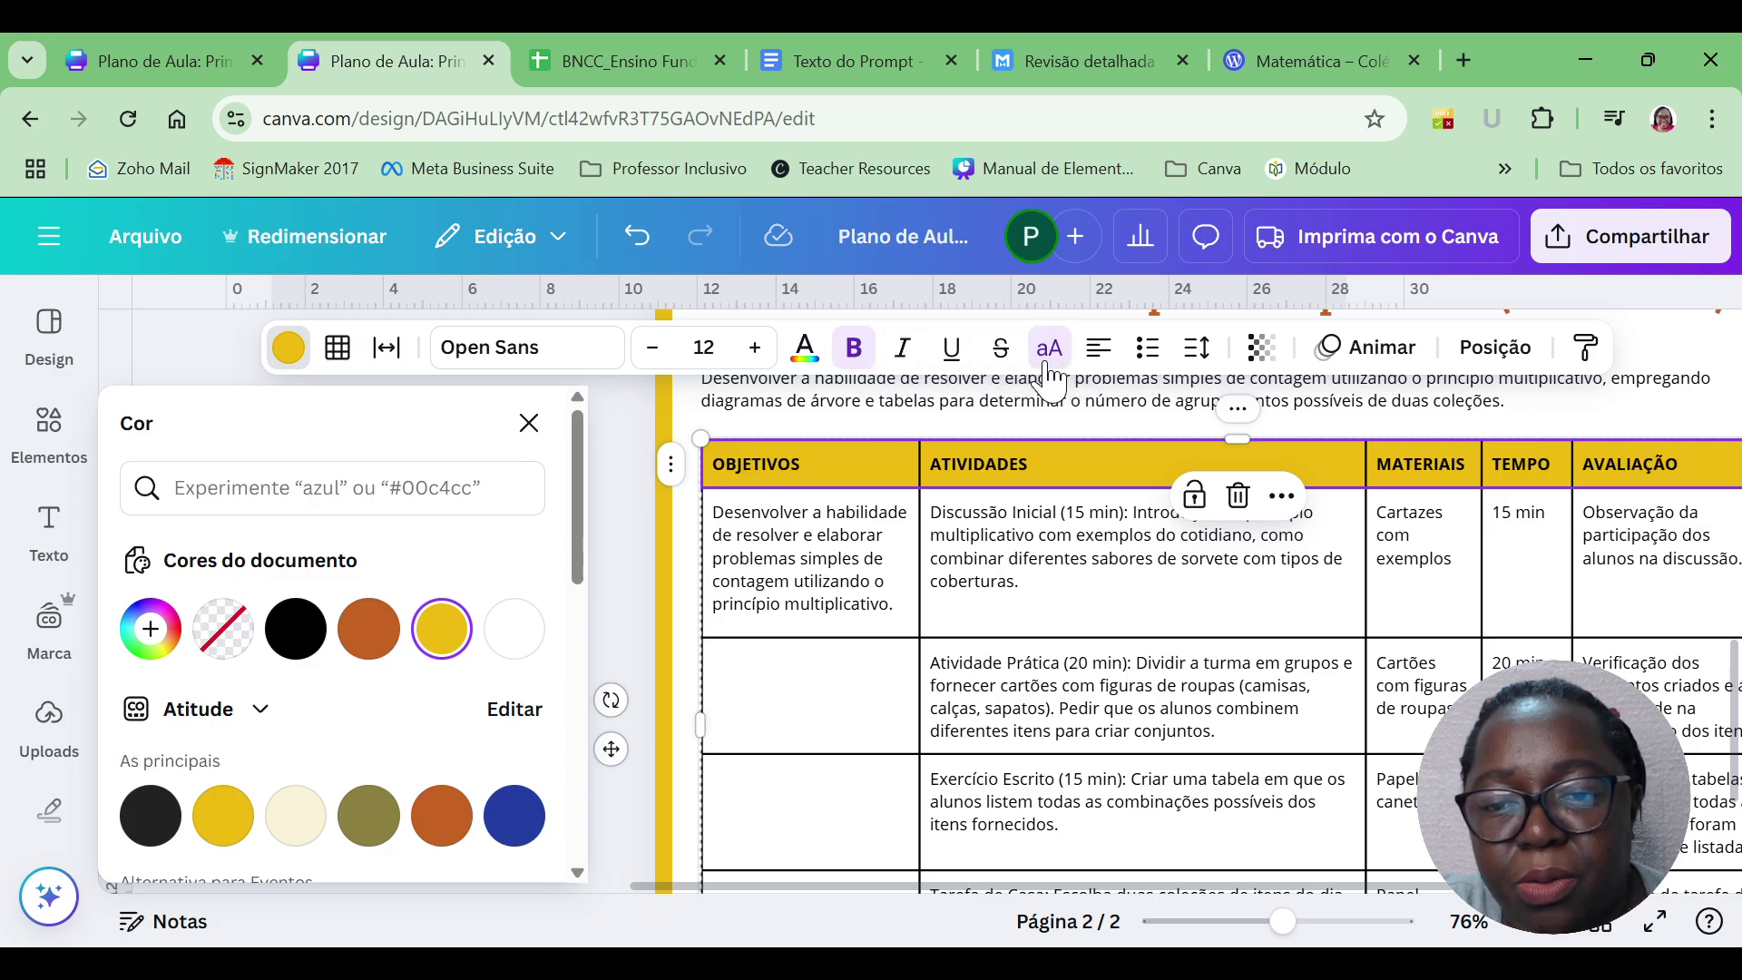
click(1098, 367)
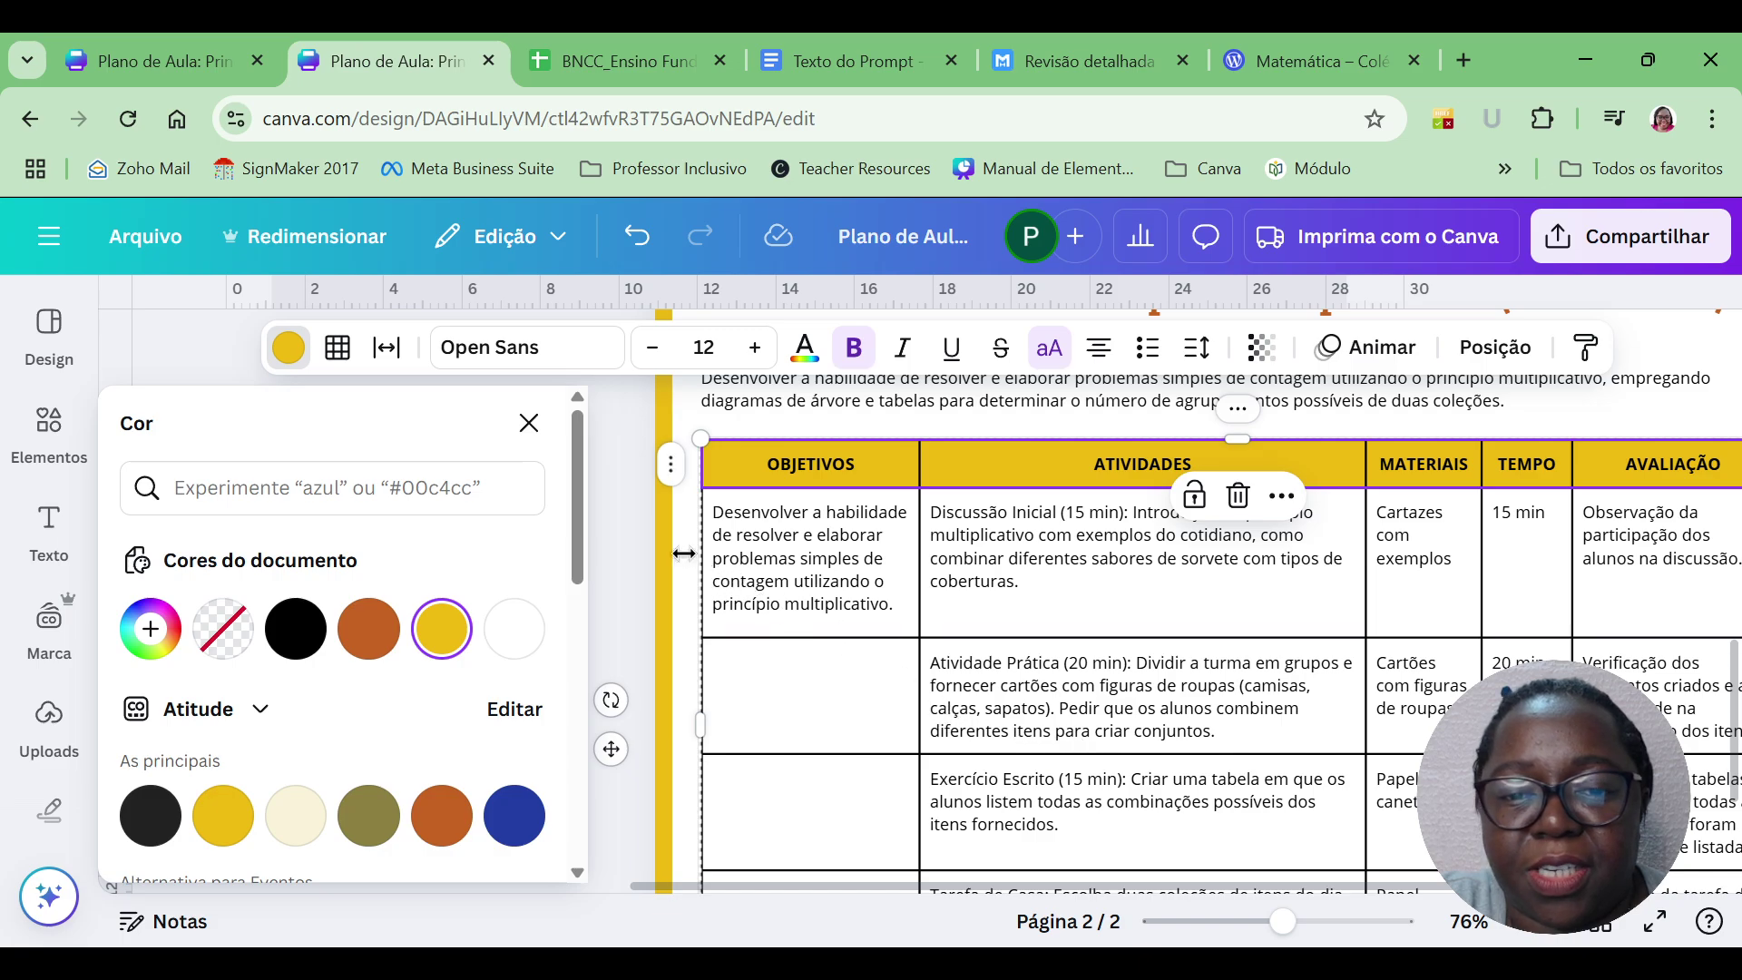
click(640, 552)
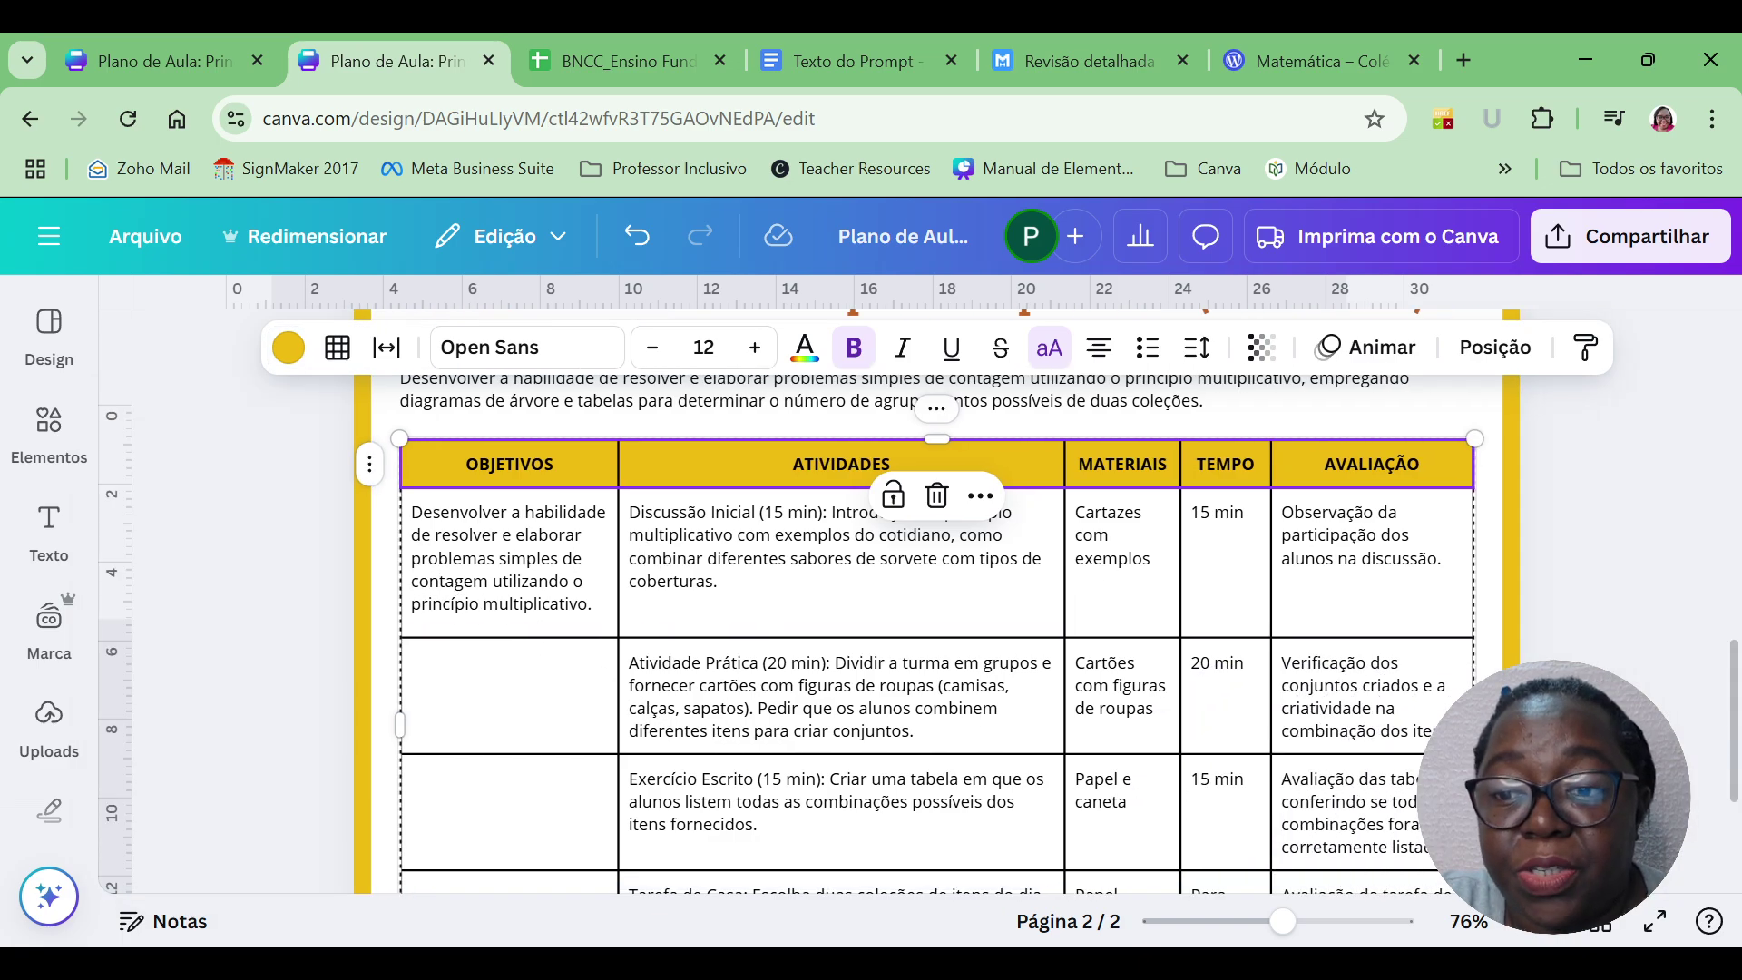
Justify the text of all four activity descriptions in the Atividades column, and check the table against the page edges.
scroll(1728, 662, up, 3)
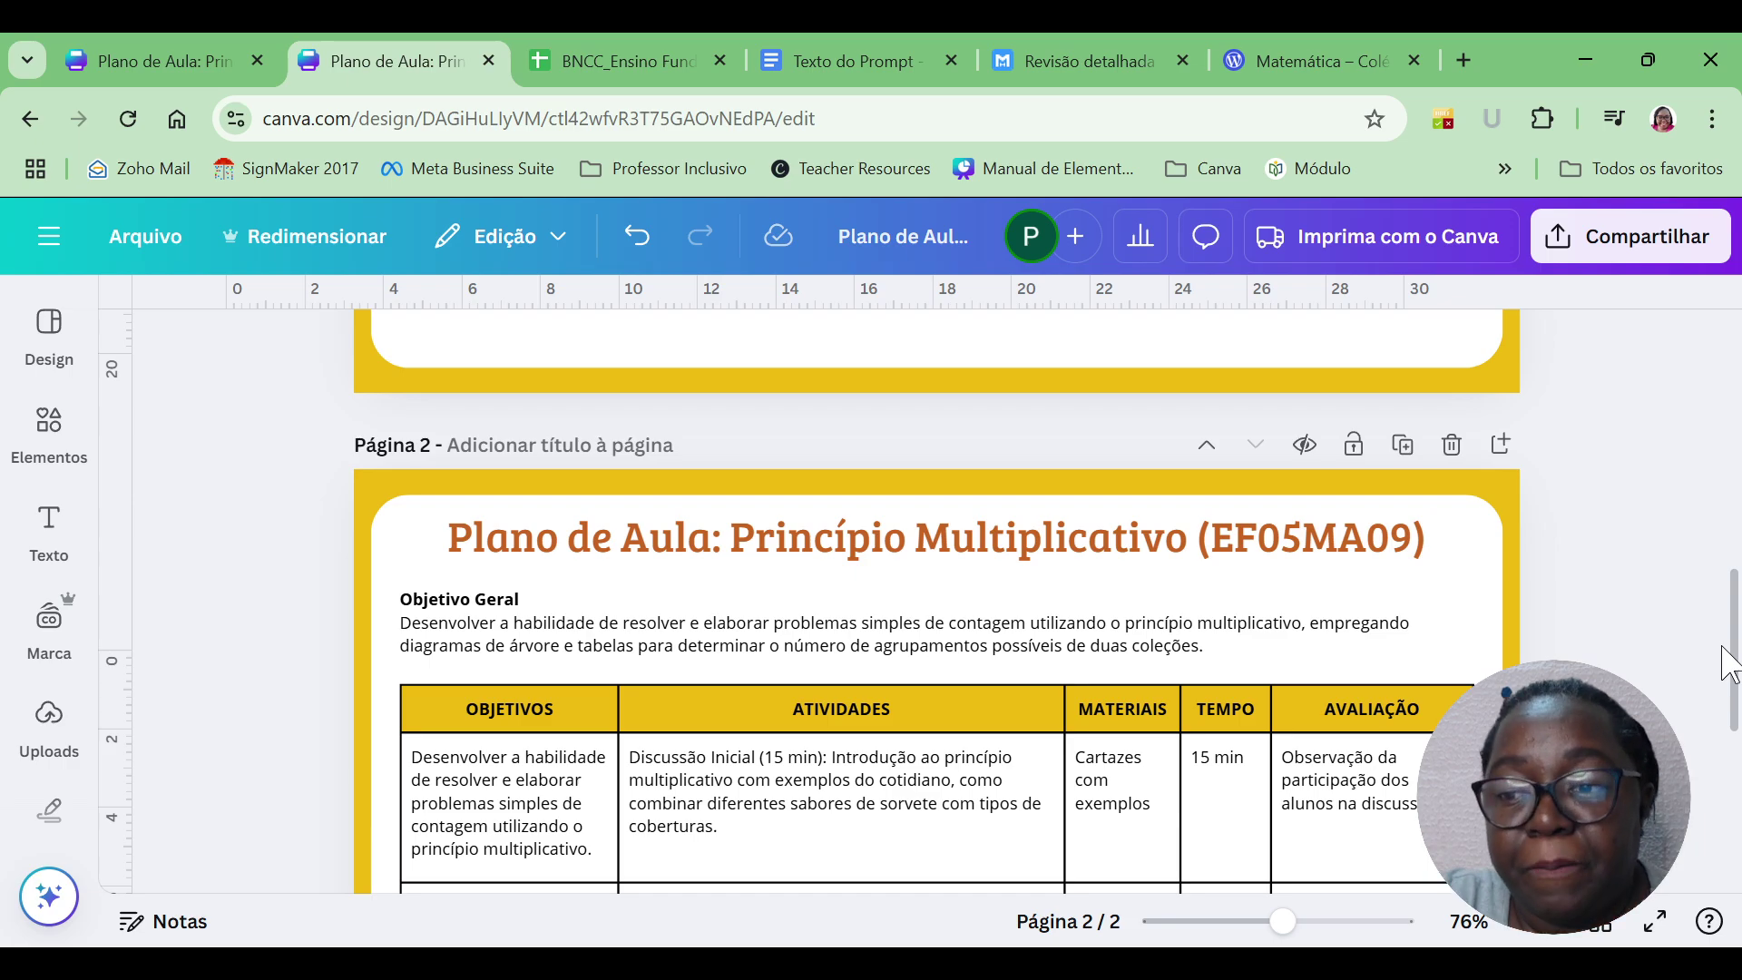
scroll(1728, 662, down, 5)
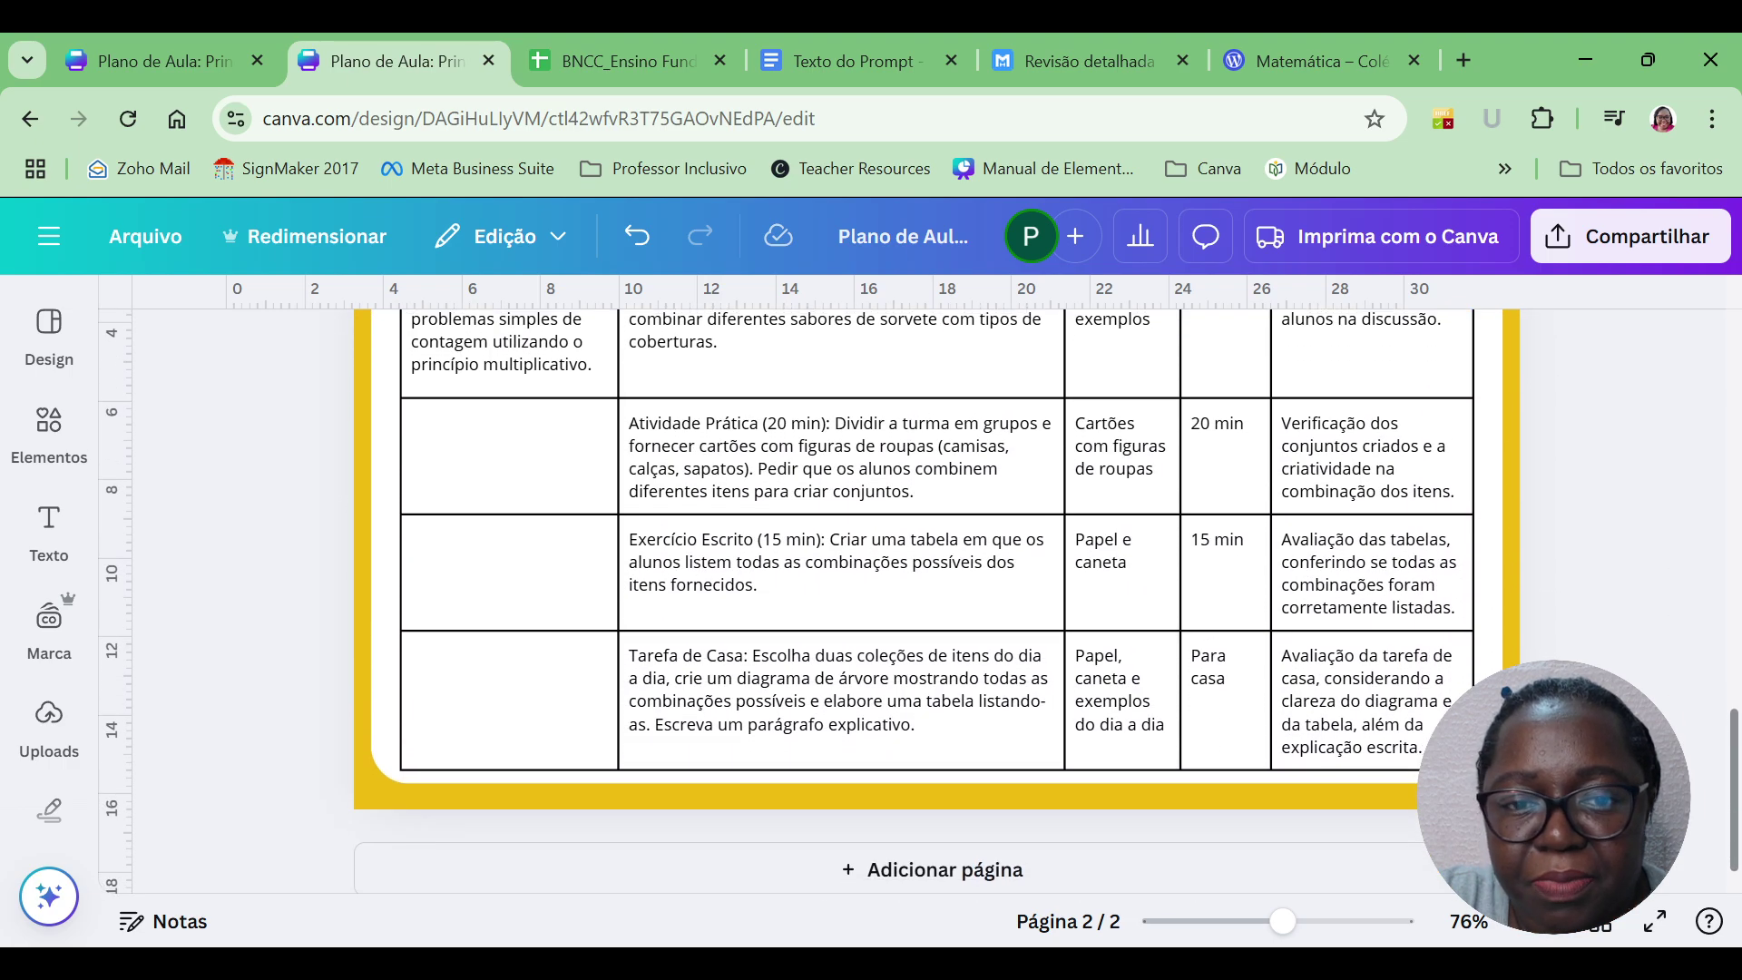
scroll(531, 567, up, 2)
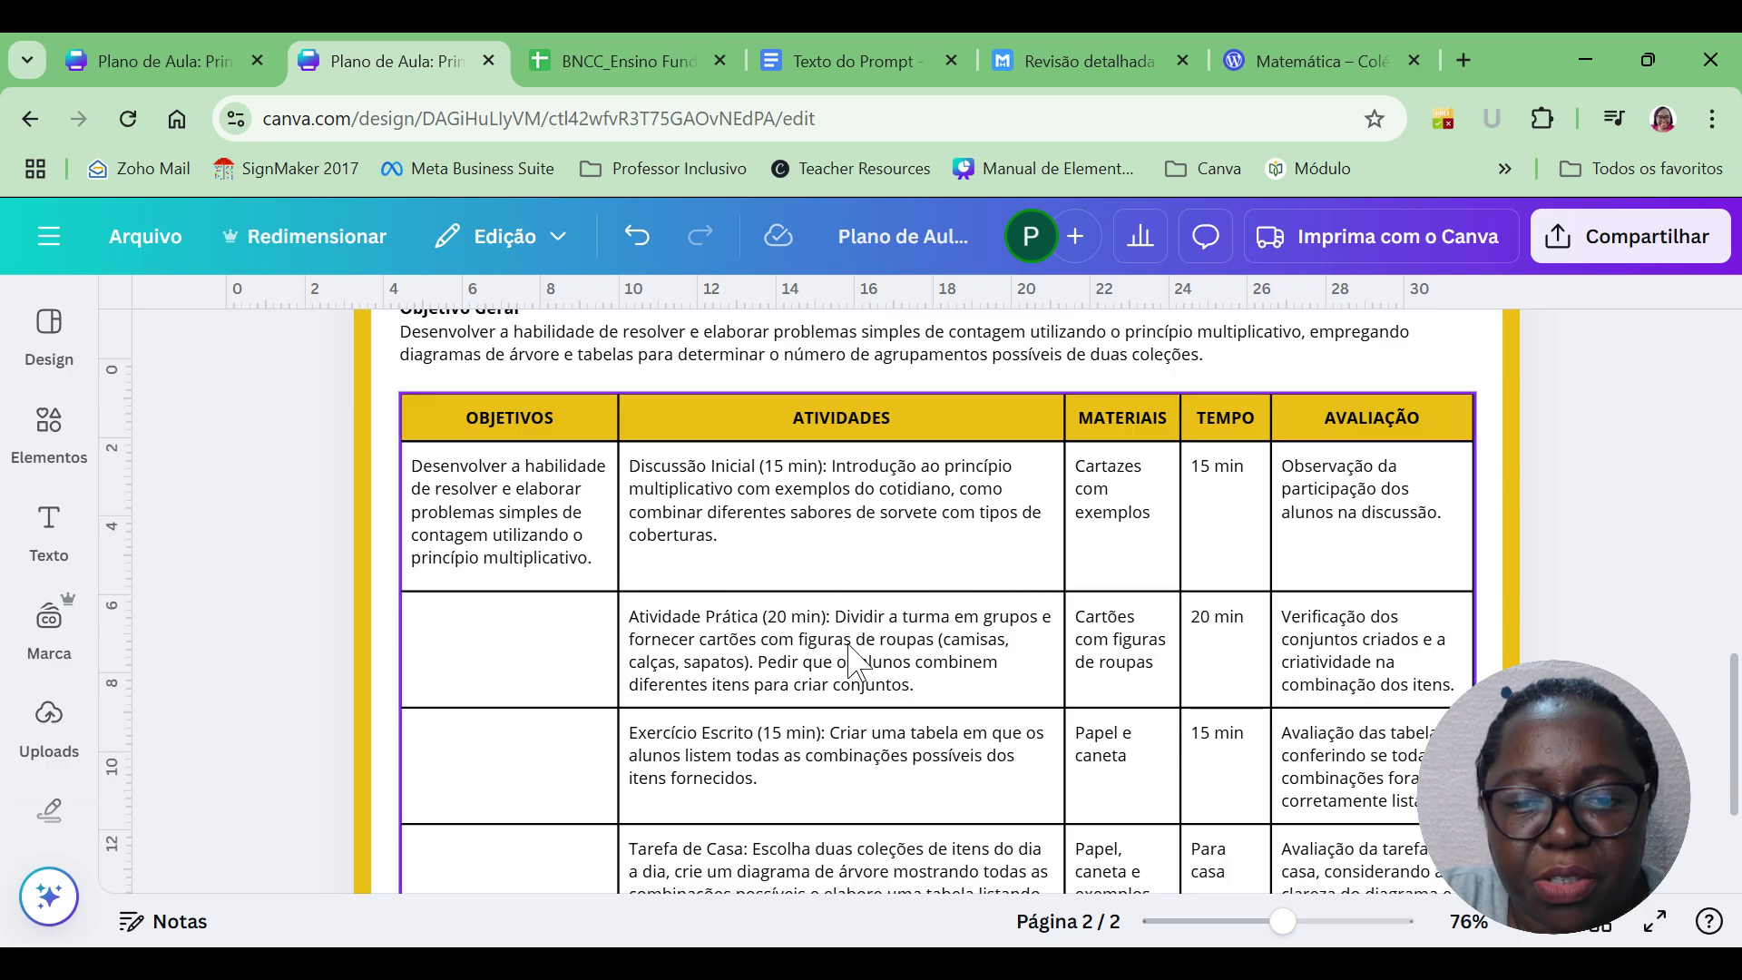
click(853, 517)
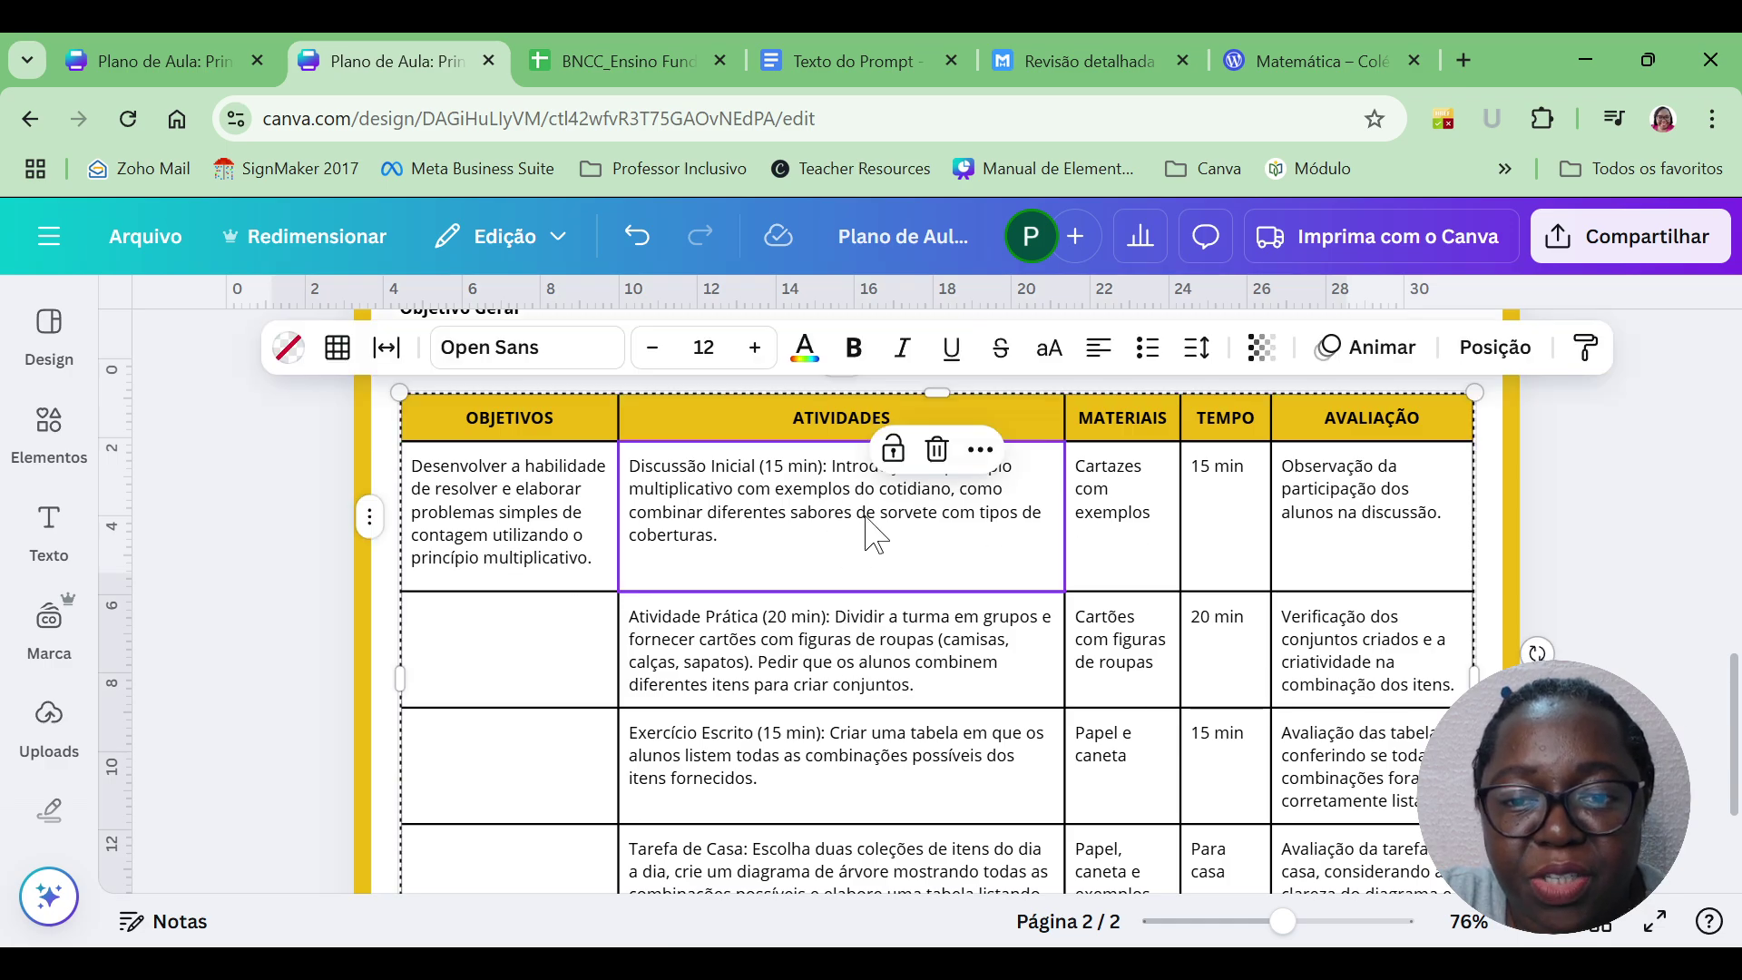
drag(868, 533, 939, 871)
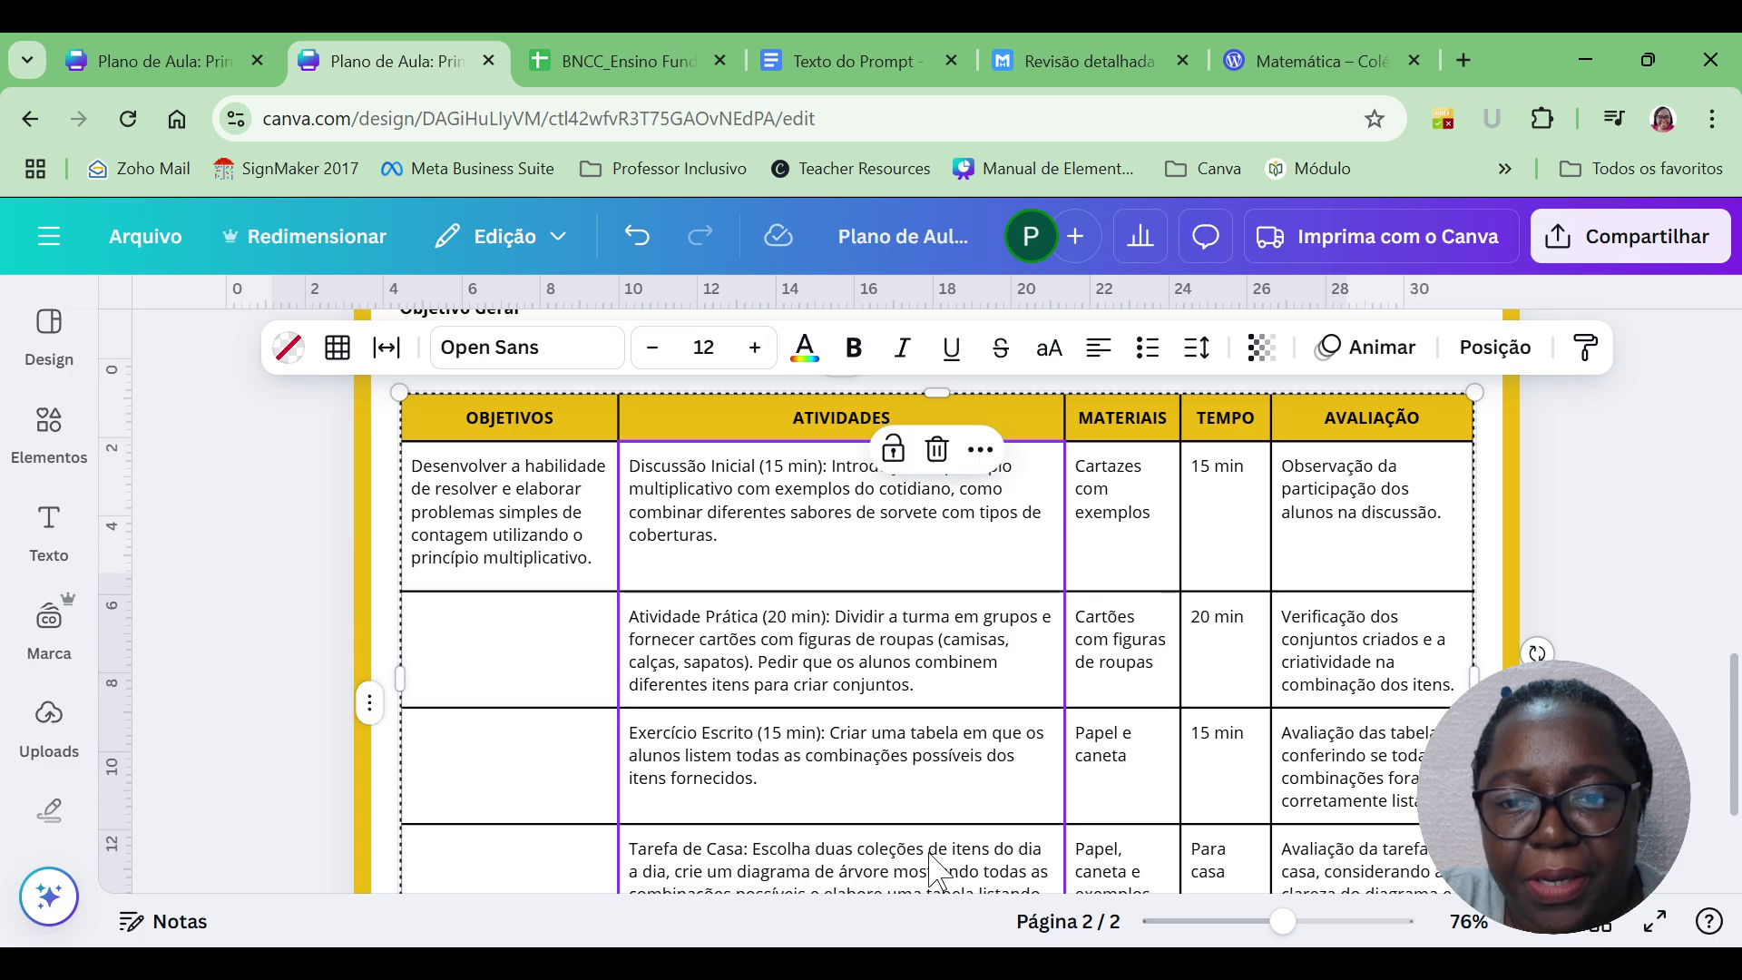
click(1098, 366)
click(1098, 365)
click(1098, 366)
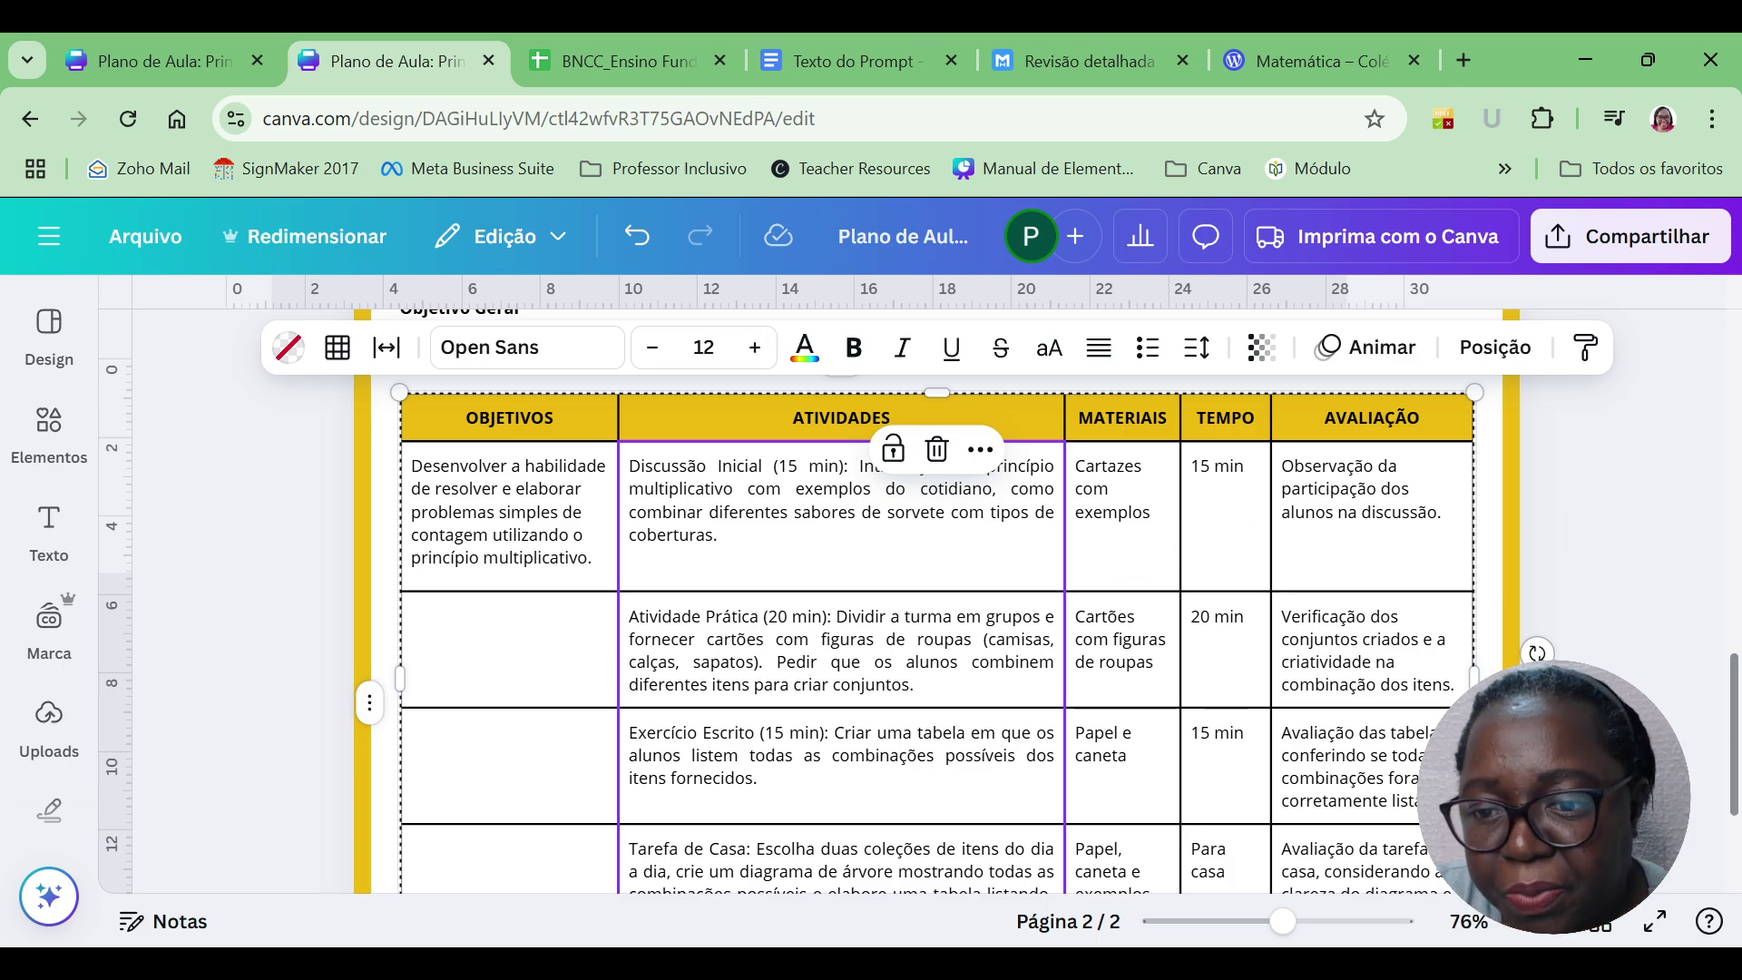
scroll(1540, 521, down, 1)
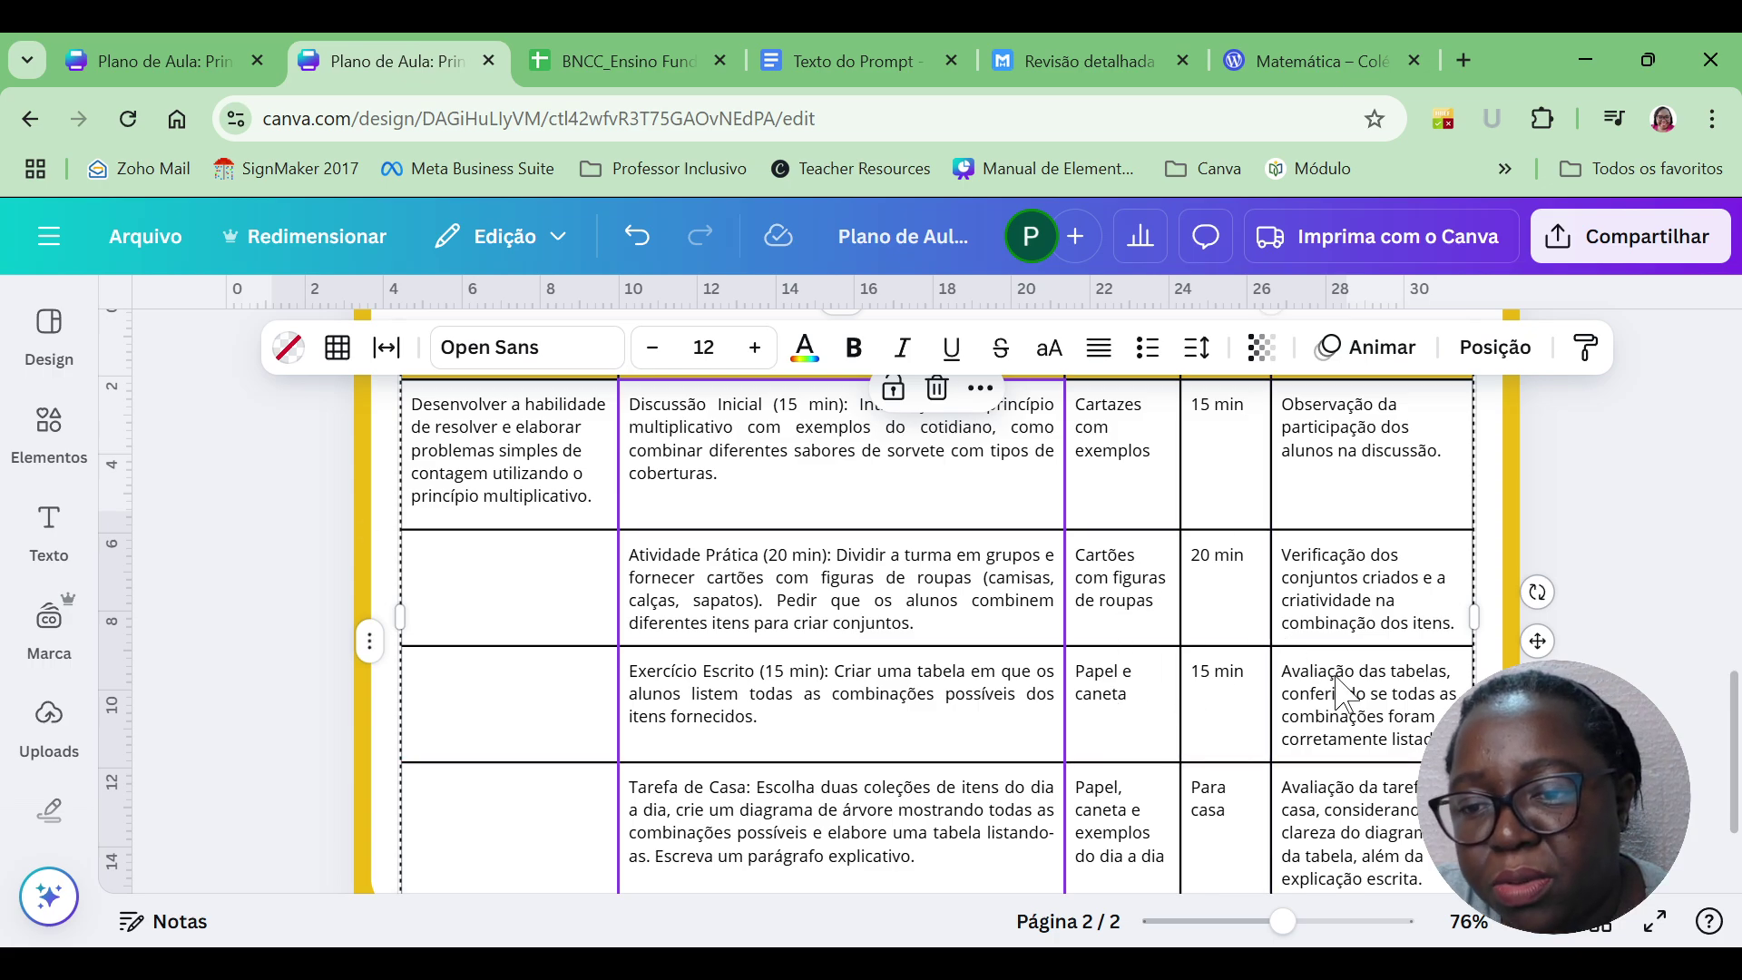
scroll(1733, 736, down, 3)
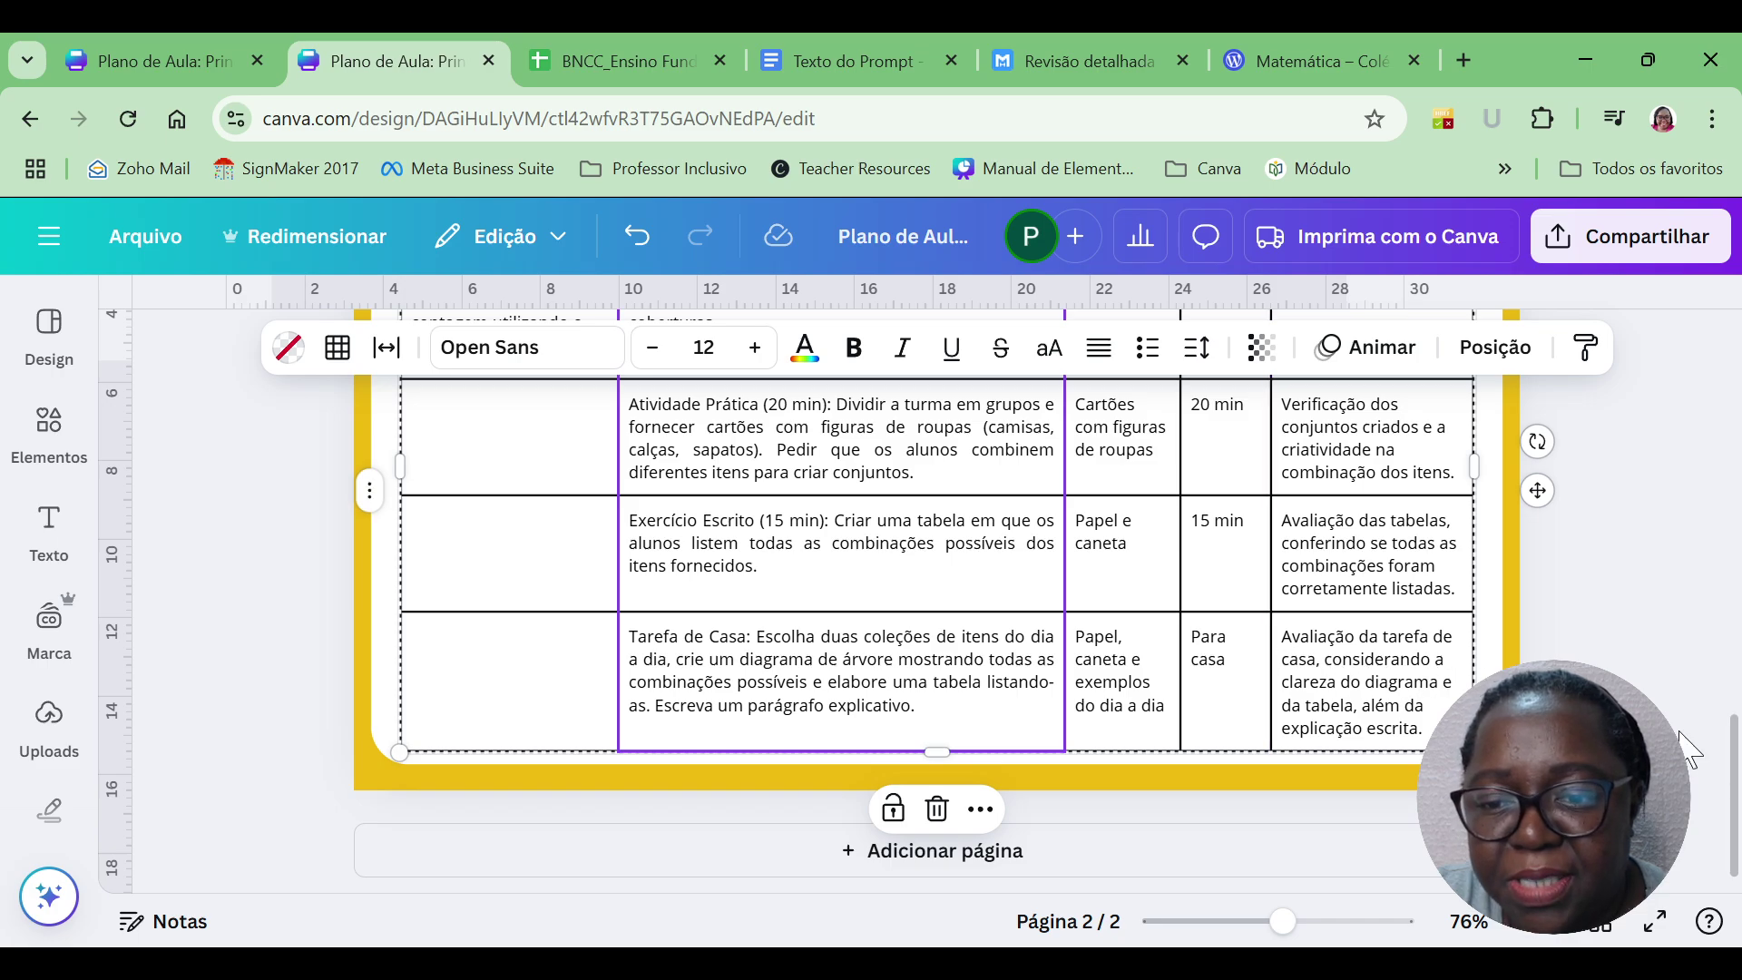
scroll(1718, 717, up, 8)
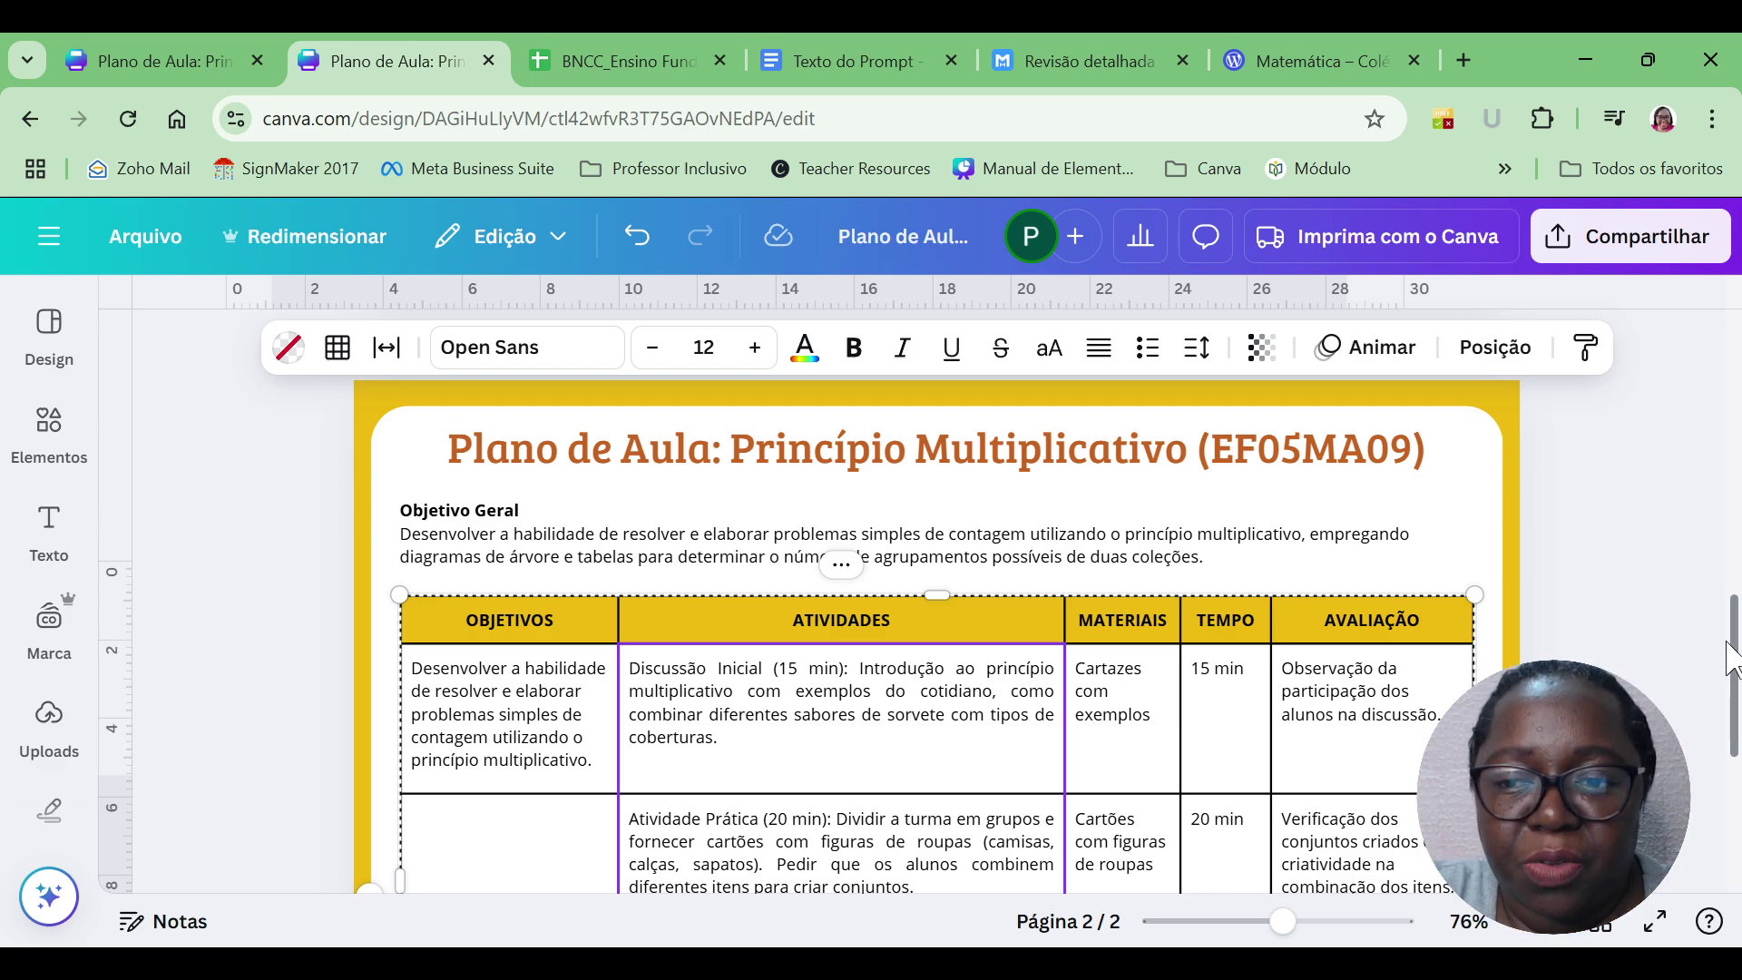
Review both finished pages, comparing the text lesson plan on page 1 with the table version on page 2.
drag(1731, 667, 1706, 431)
scroll(1706, 436, down, 3)
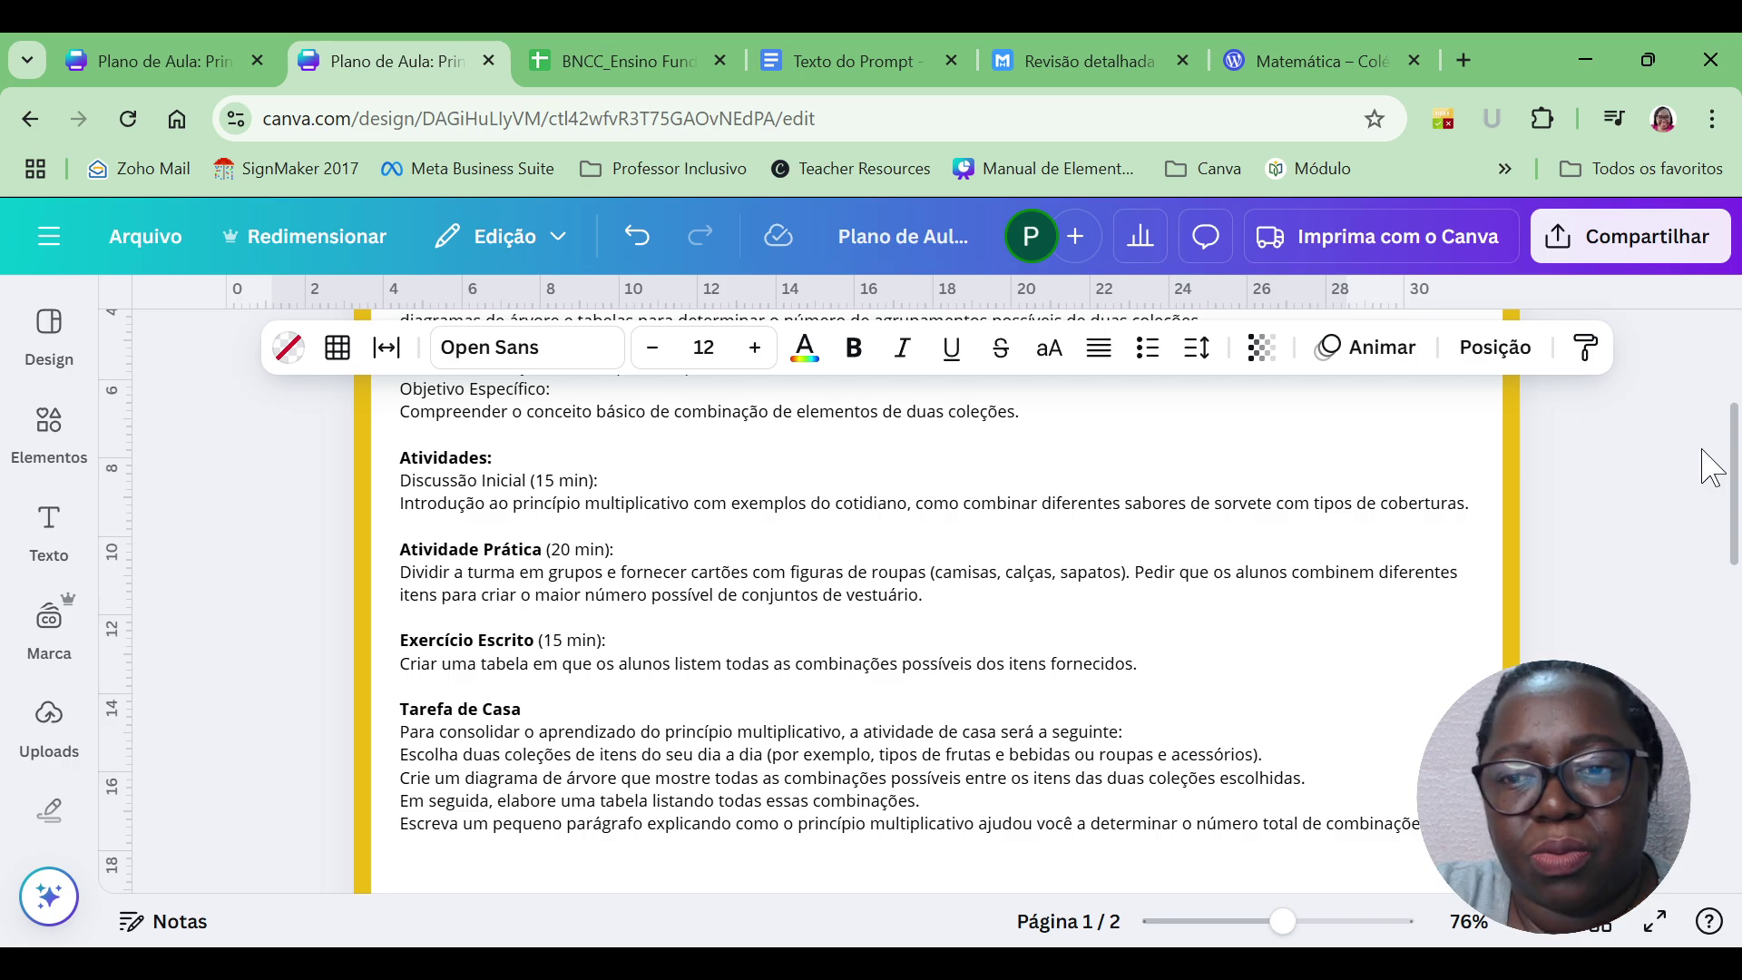
key(ctrl+z)
key(ctrl+z)
key(ctrl+z)
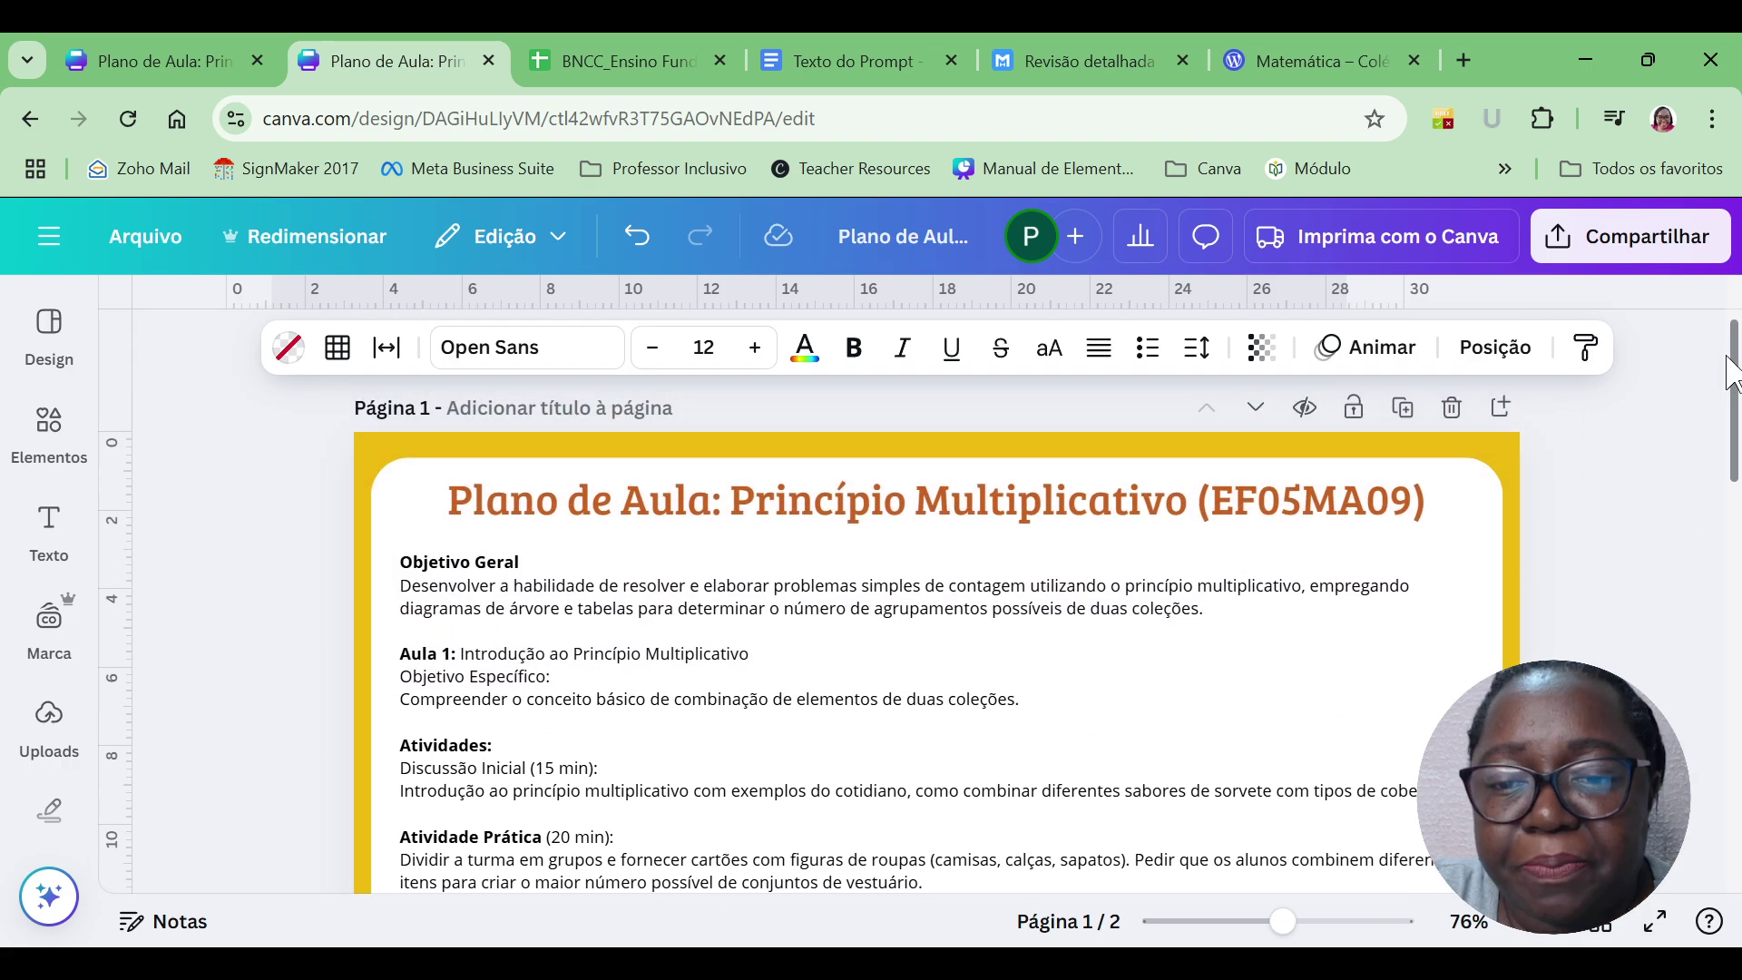
key(ctrl+z)
key(ctrl+z)
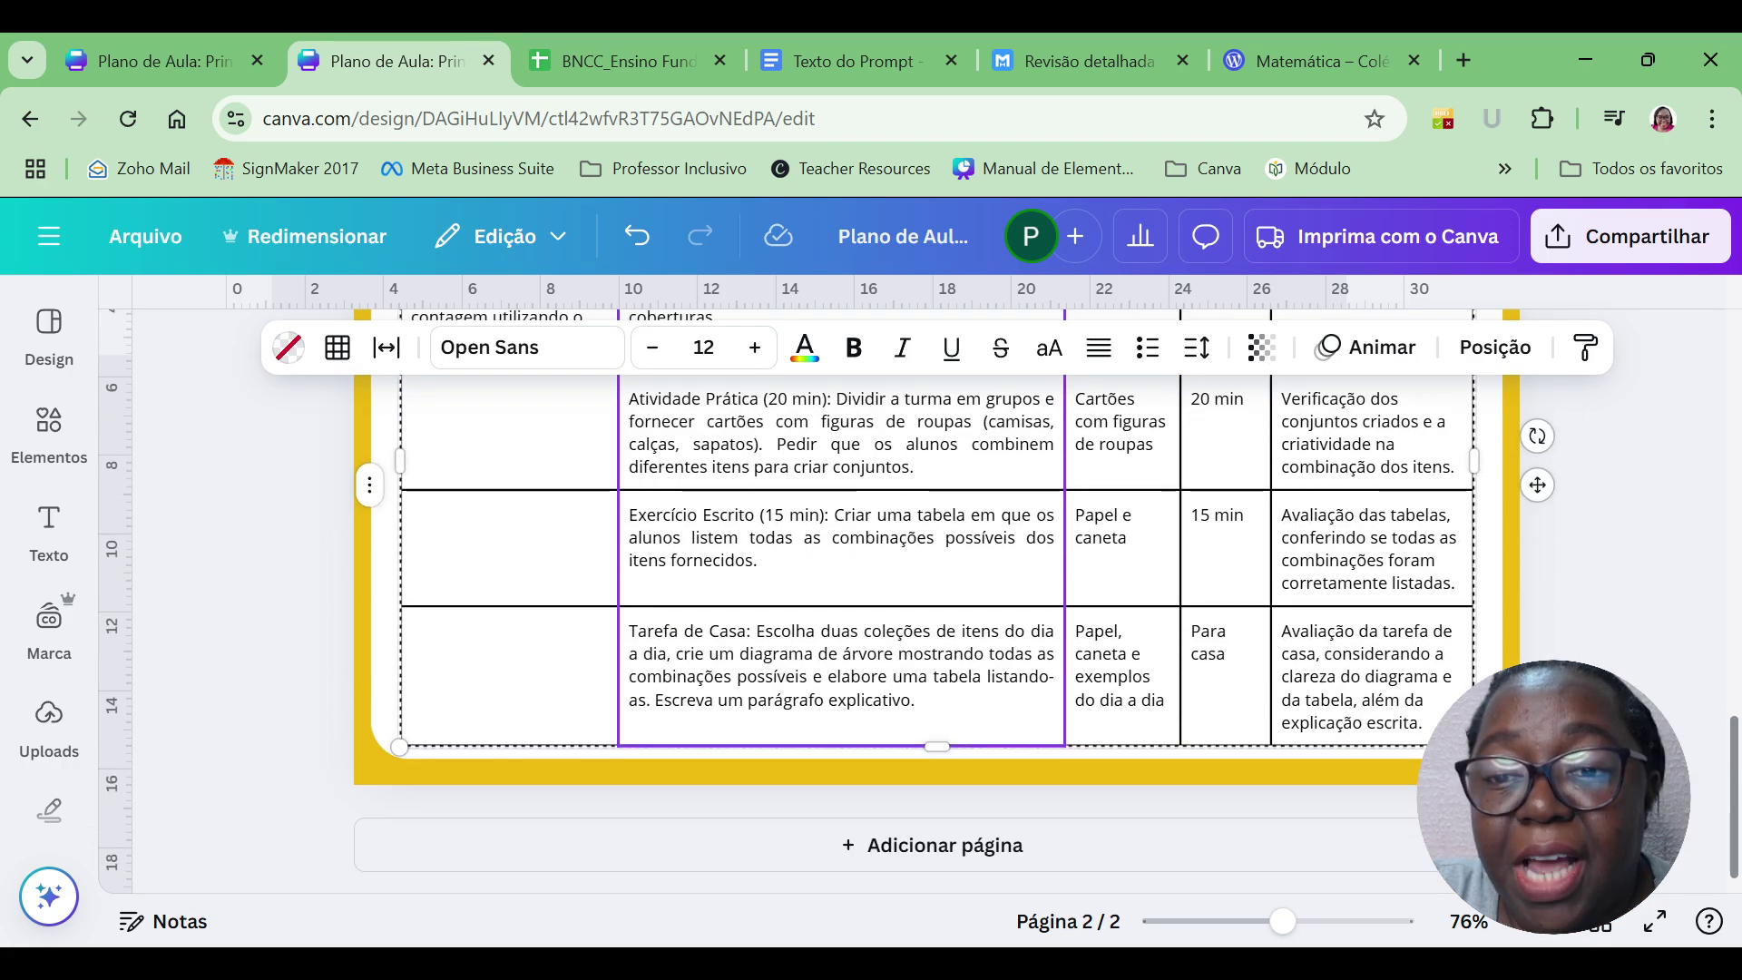
drag(1733, 458, 1733, 399)
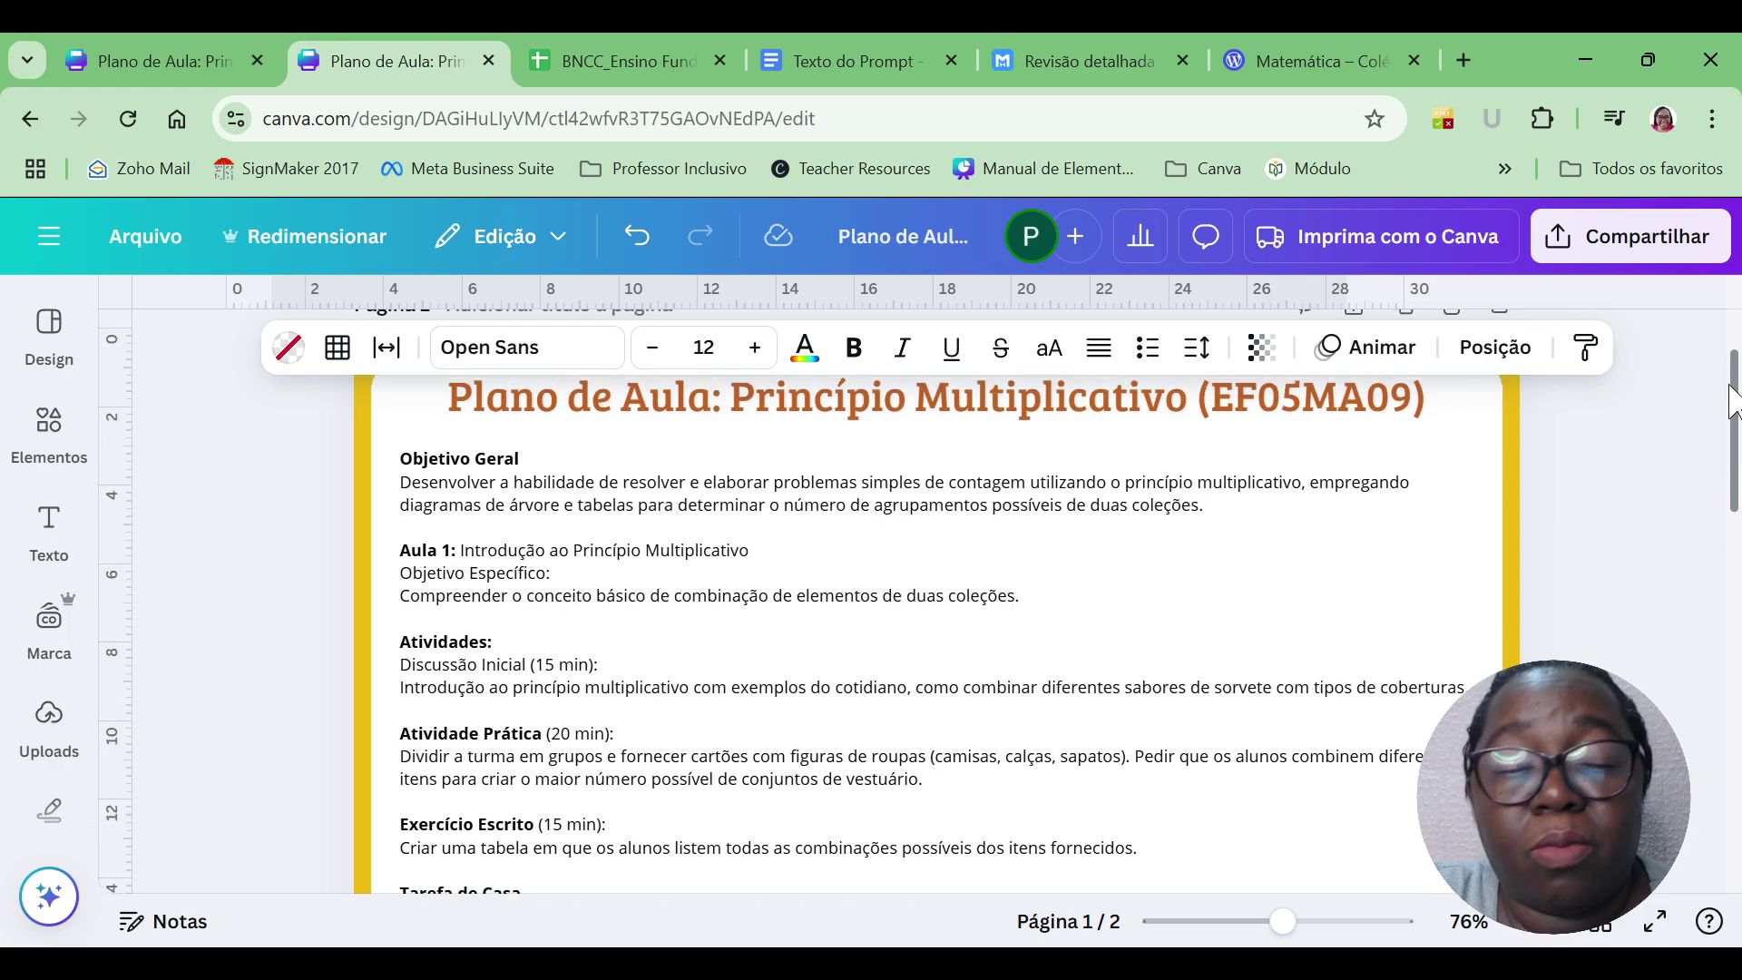
Open the design's download settings and choose PDF para impressão as the file format.
click(1668, 260)
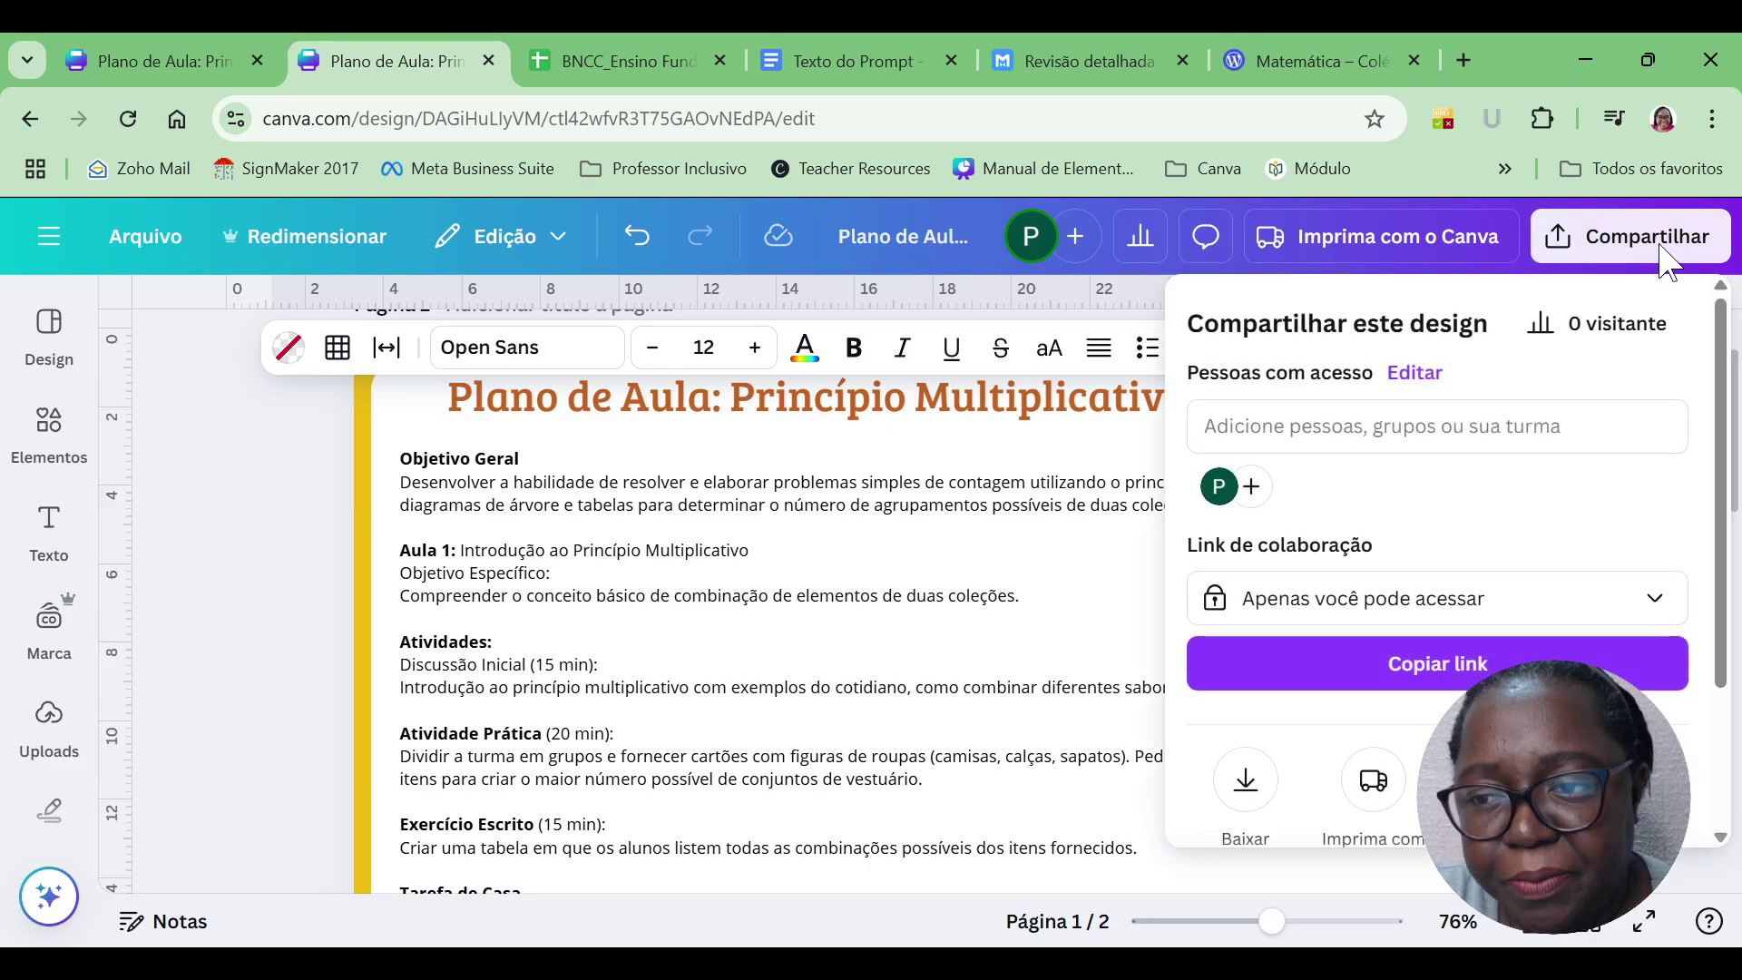
scroll(1728, 468, down, 2)
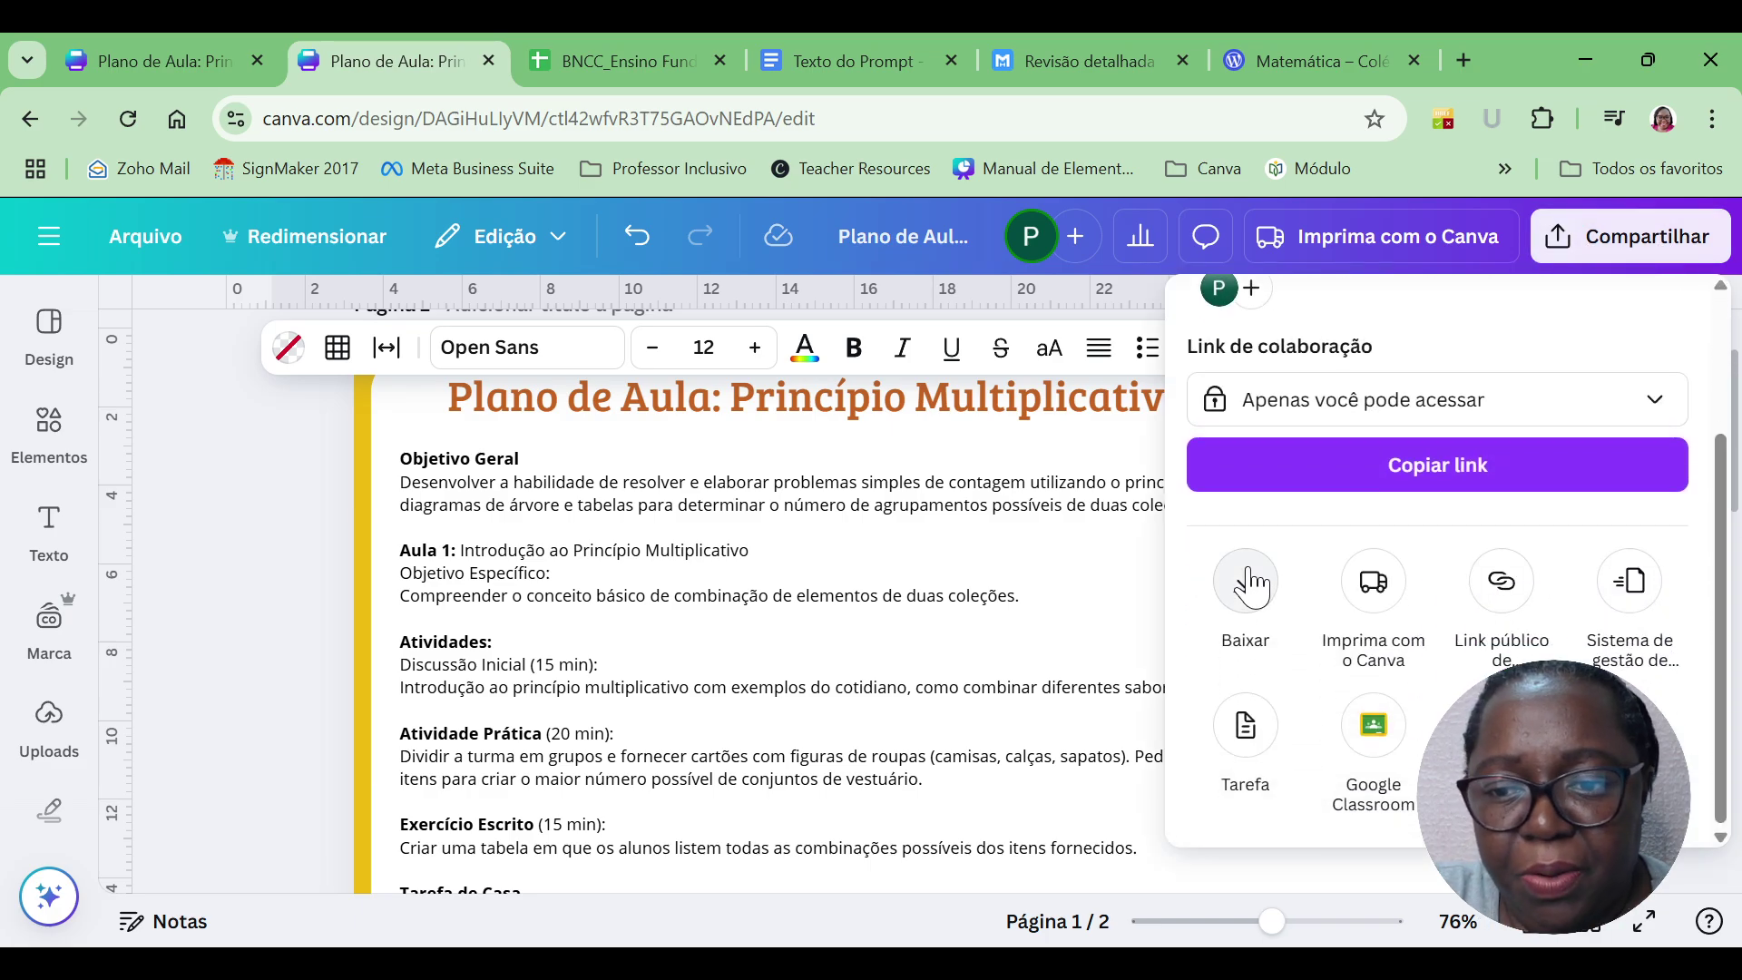
click(1249, 581)
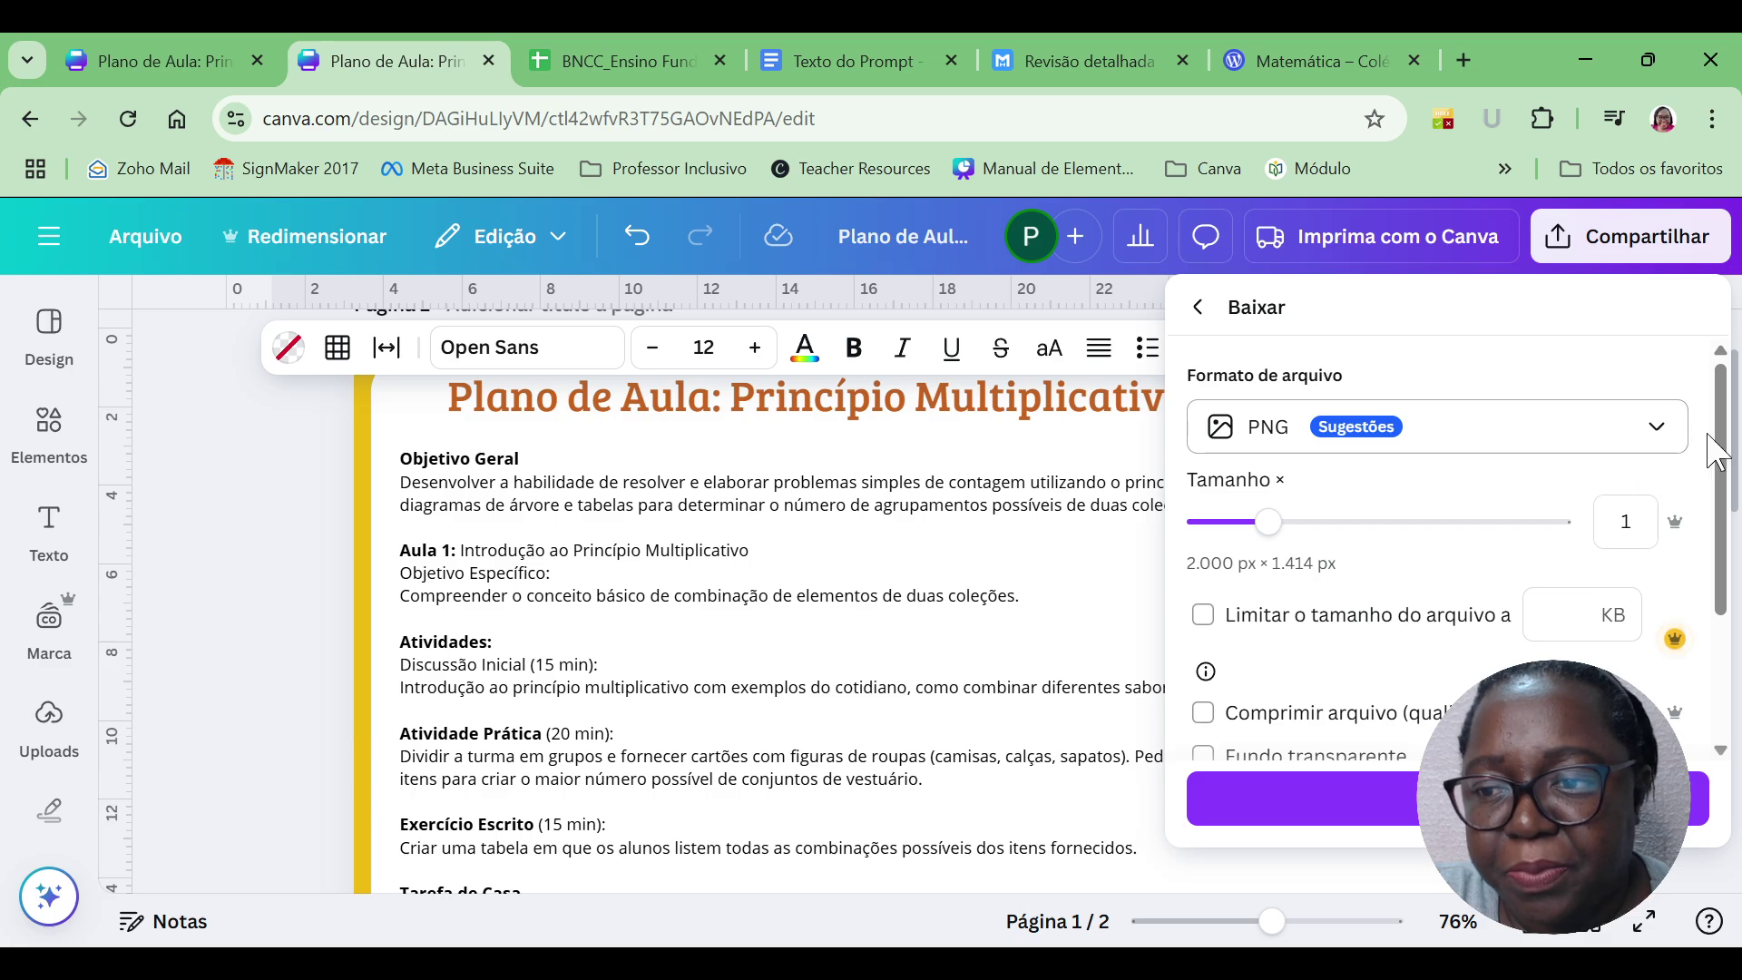
drag(1722, 454, 1470, 427)
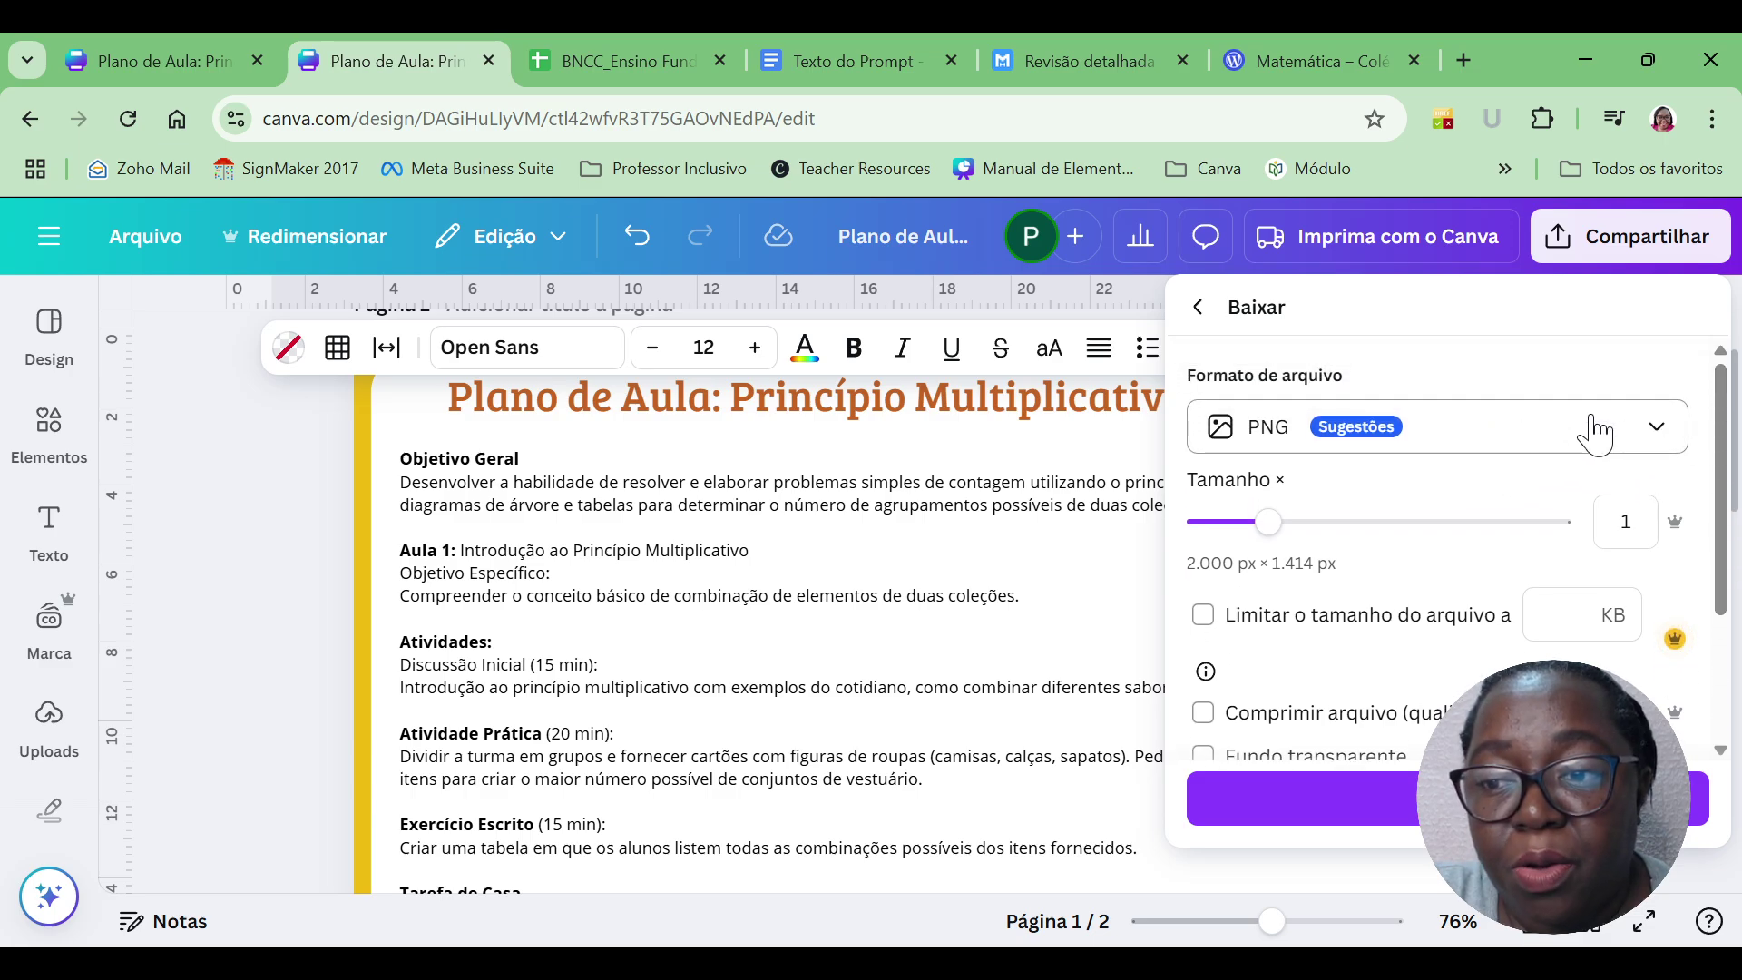
click(1641, 434)
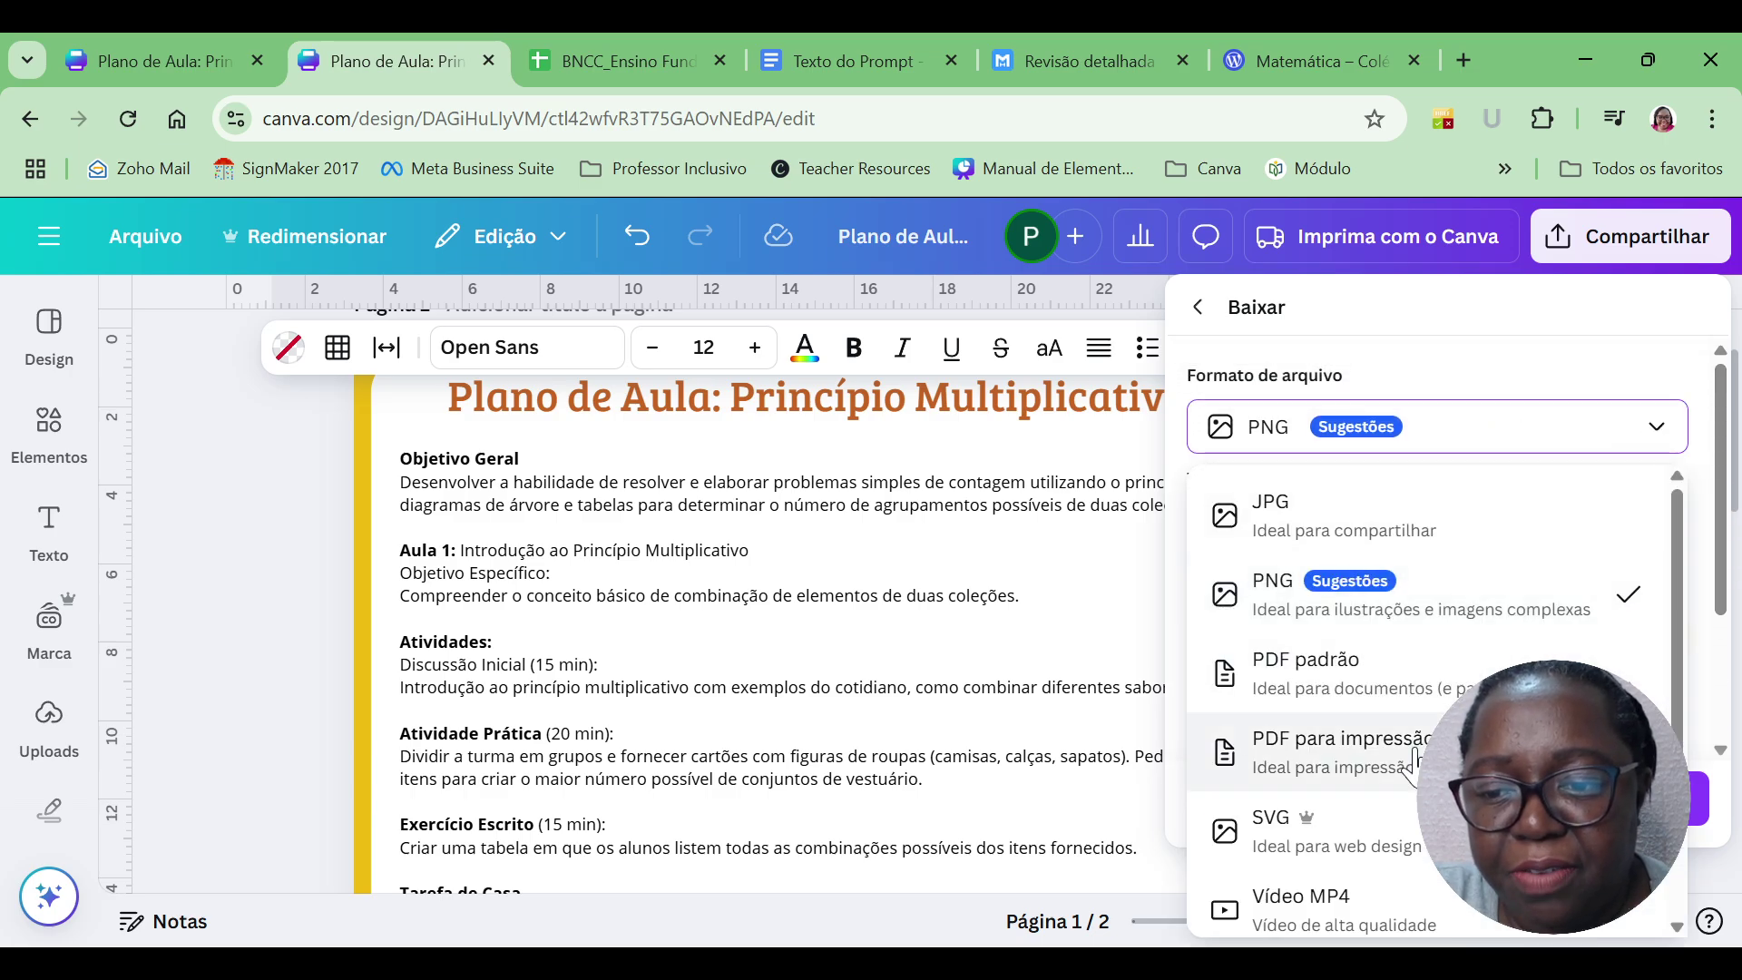
click(1389, 760)
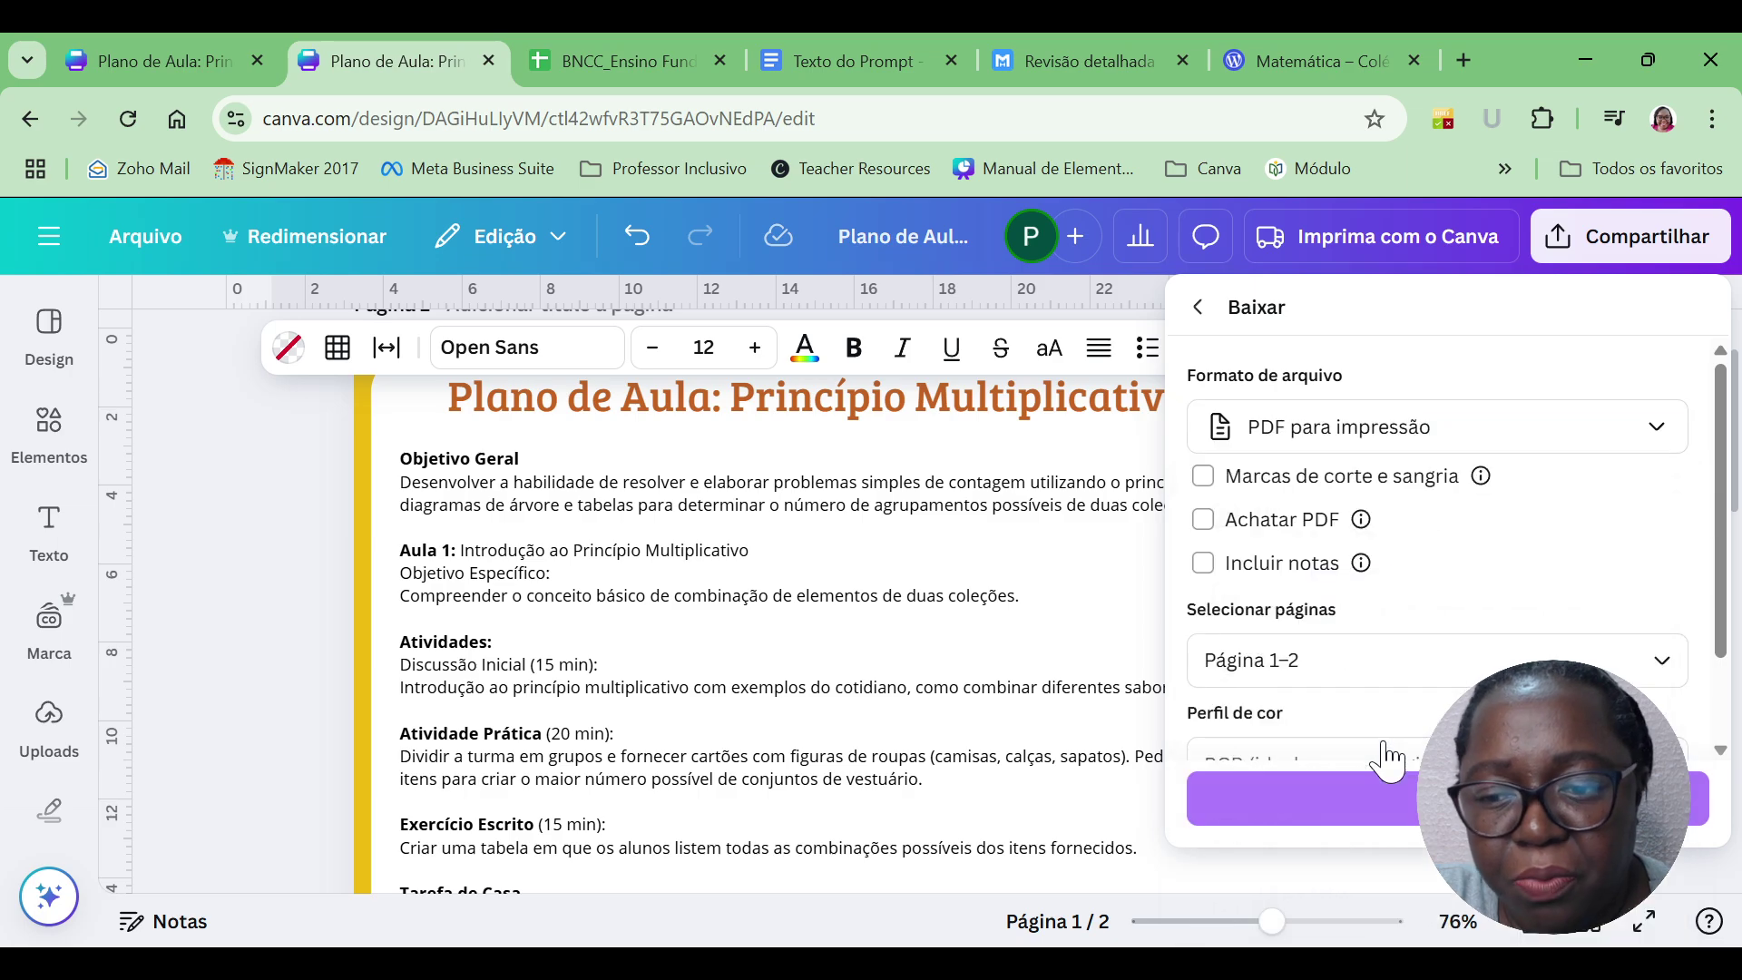
Set the PDF's colour profile to CMYK (ideal para impressões profissionais), download it, and return to the table on page 2.
scroll(1723, 553, down, 2)
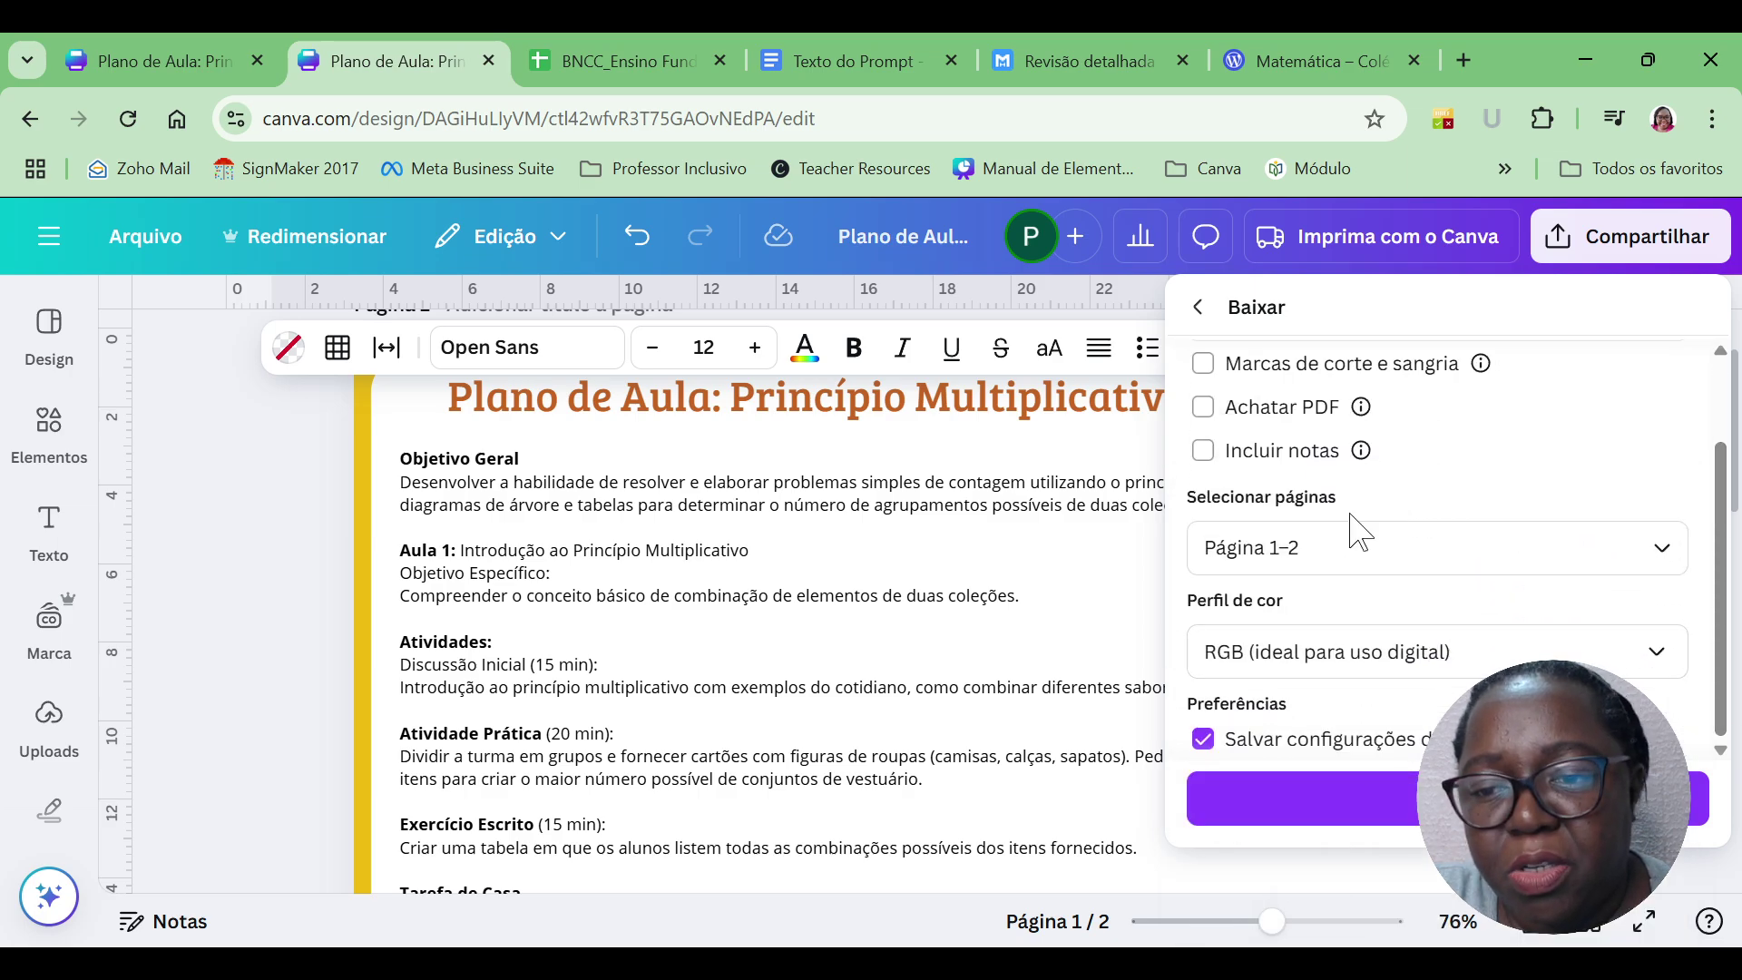
click(1660, 658)
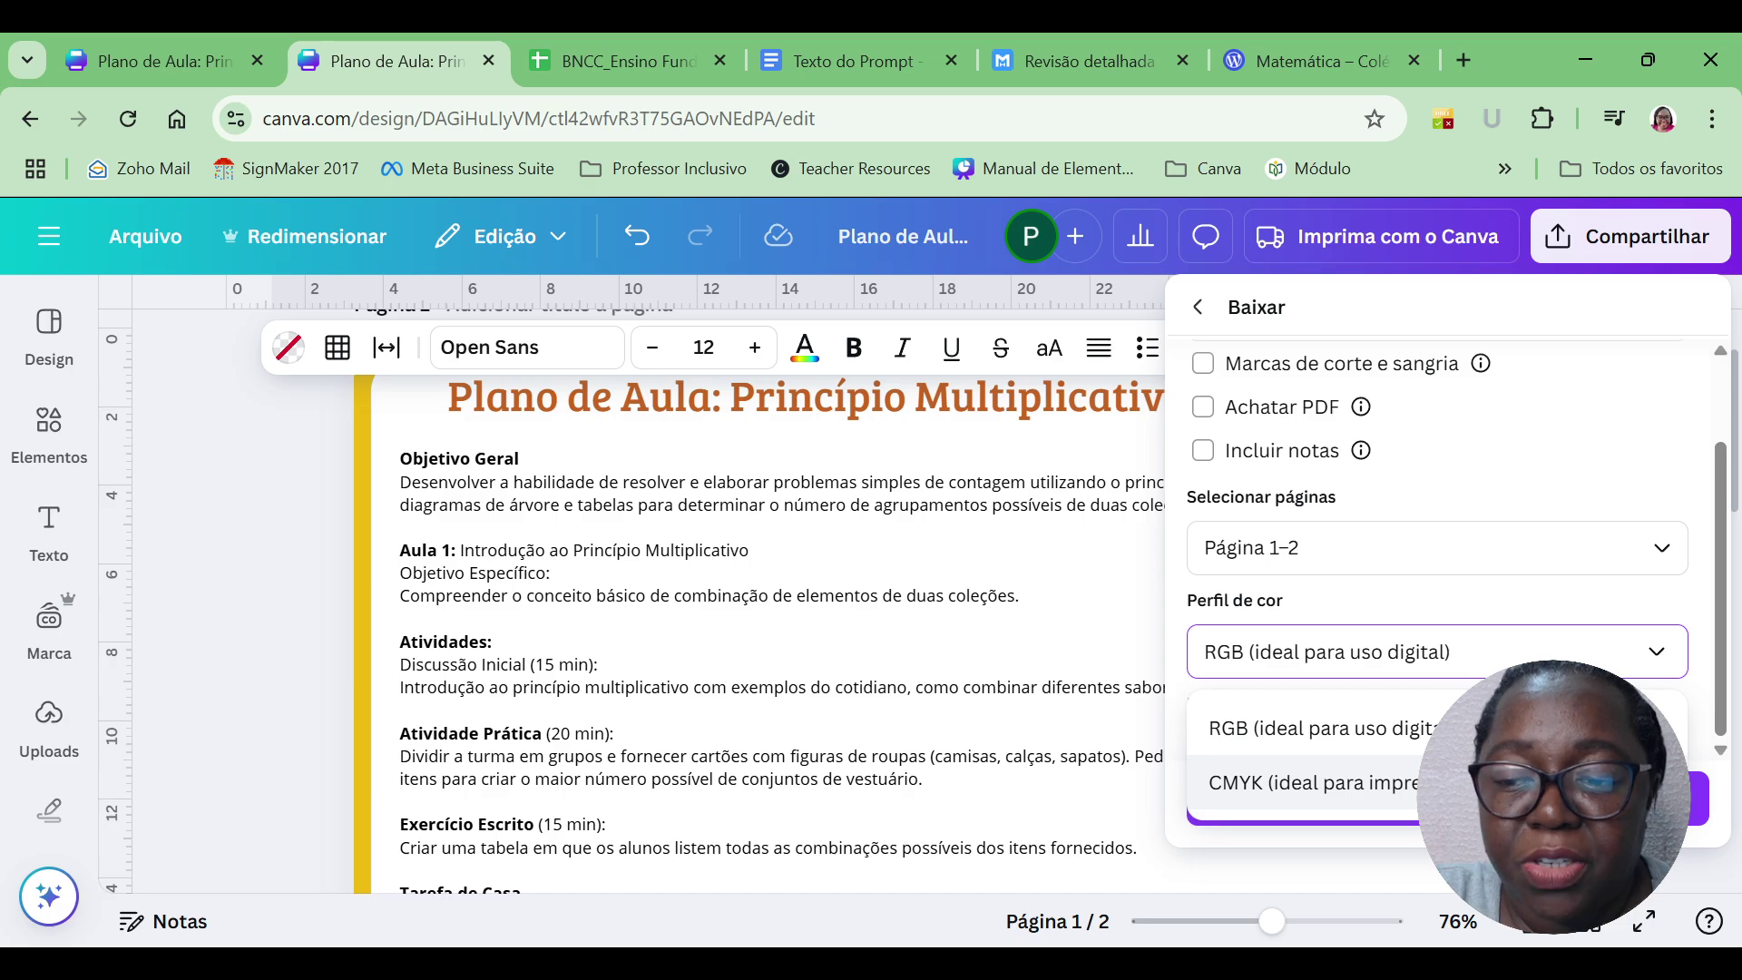
click(1452, 782)
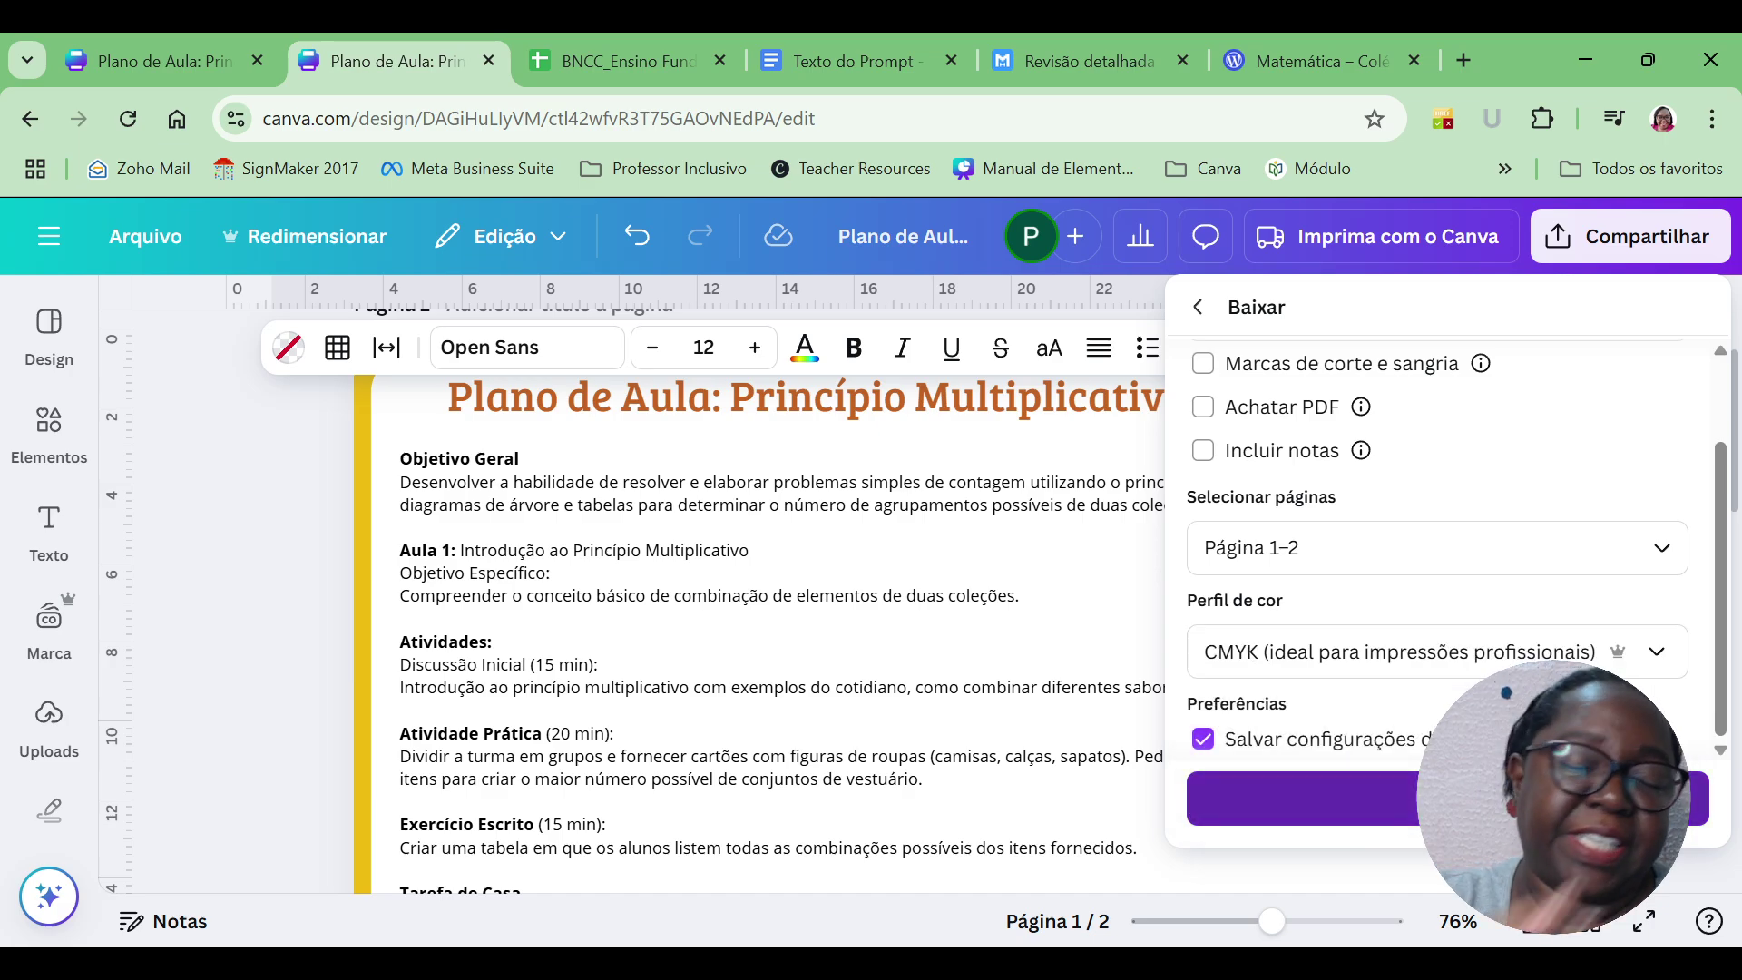
click(1451, 799)
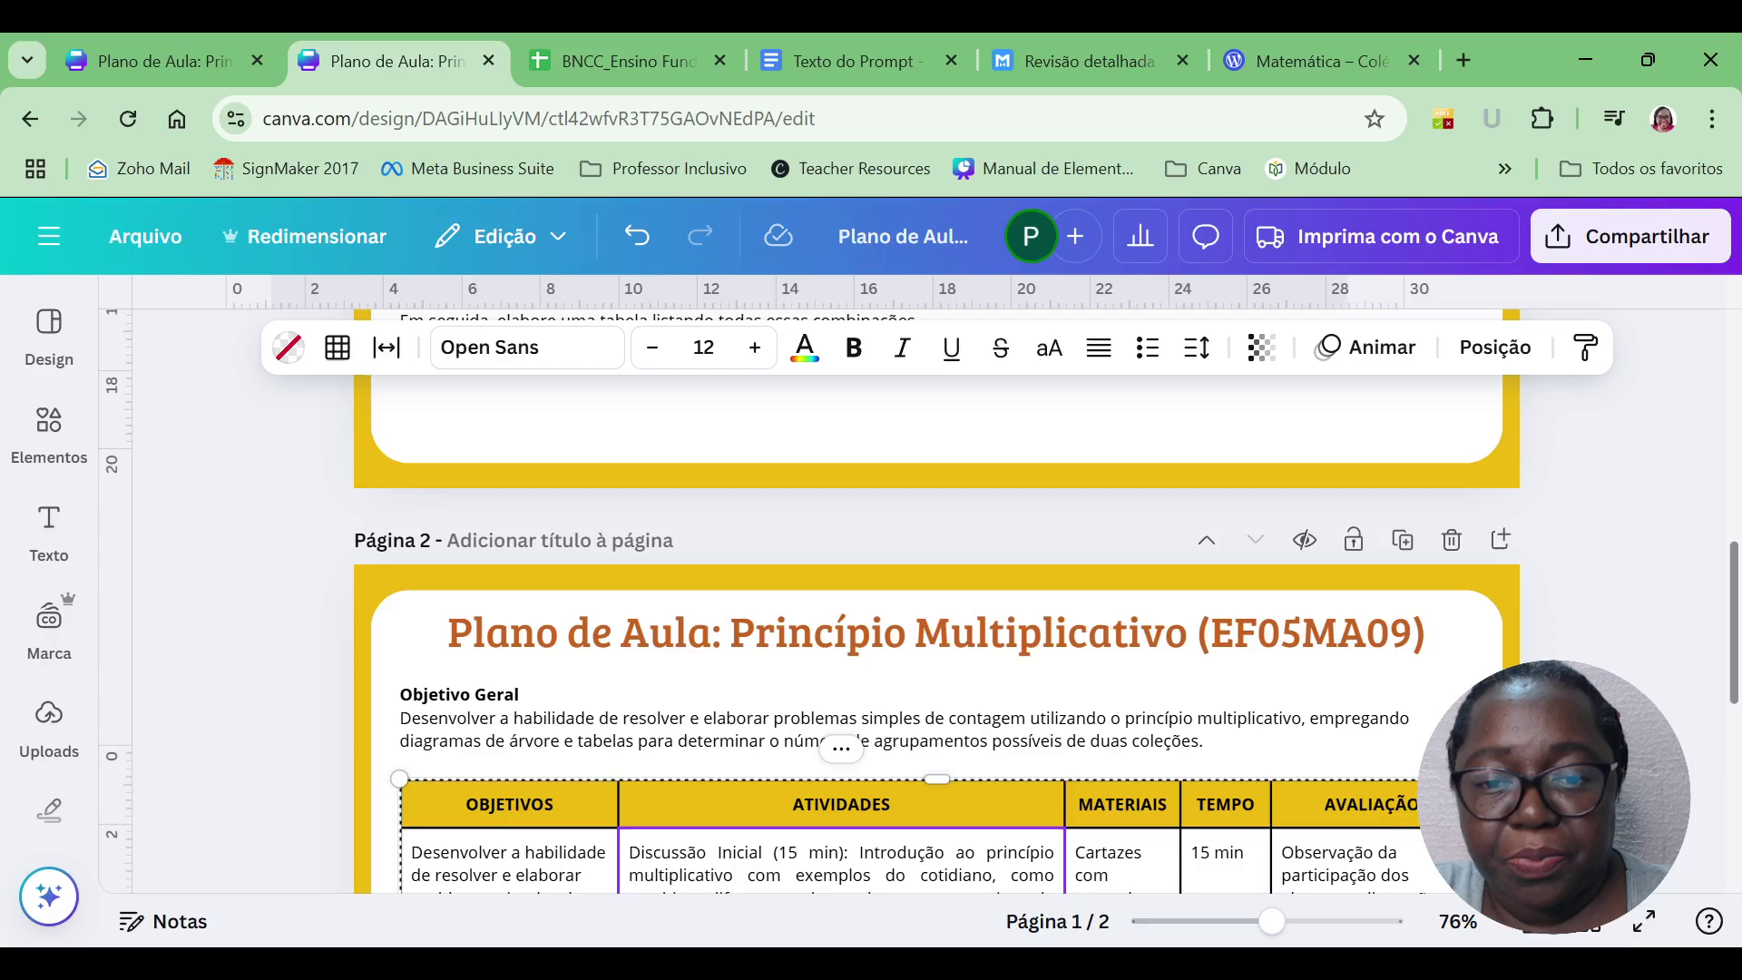
scroll(918, 599, down, 3)
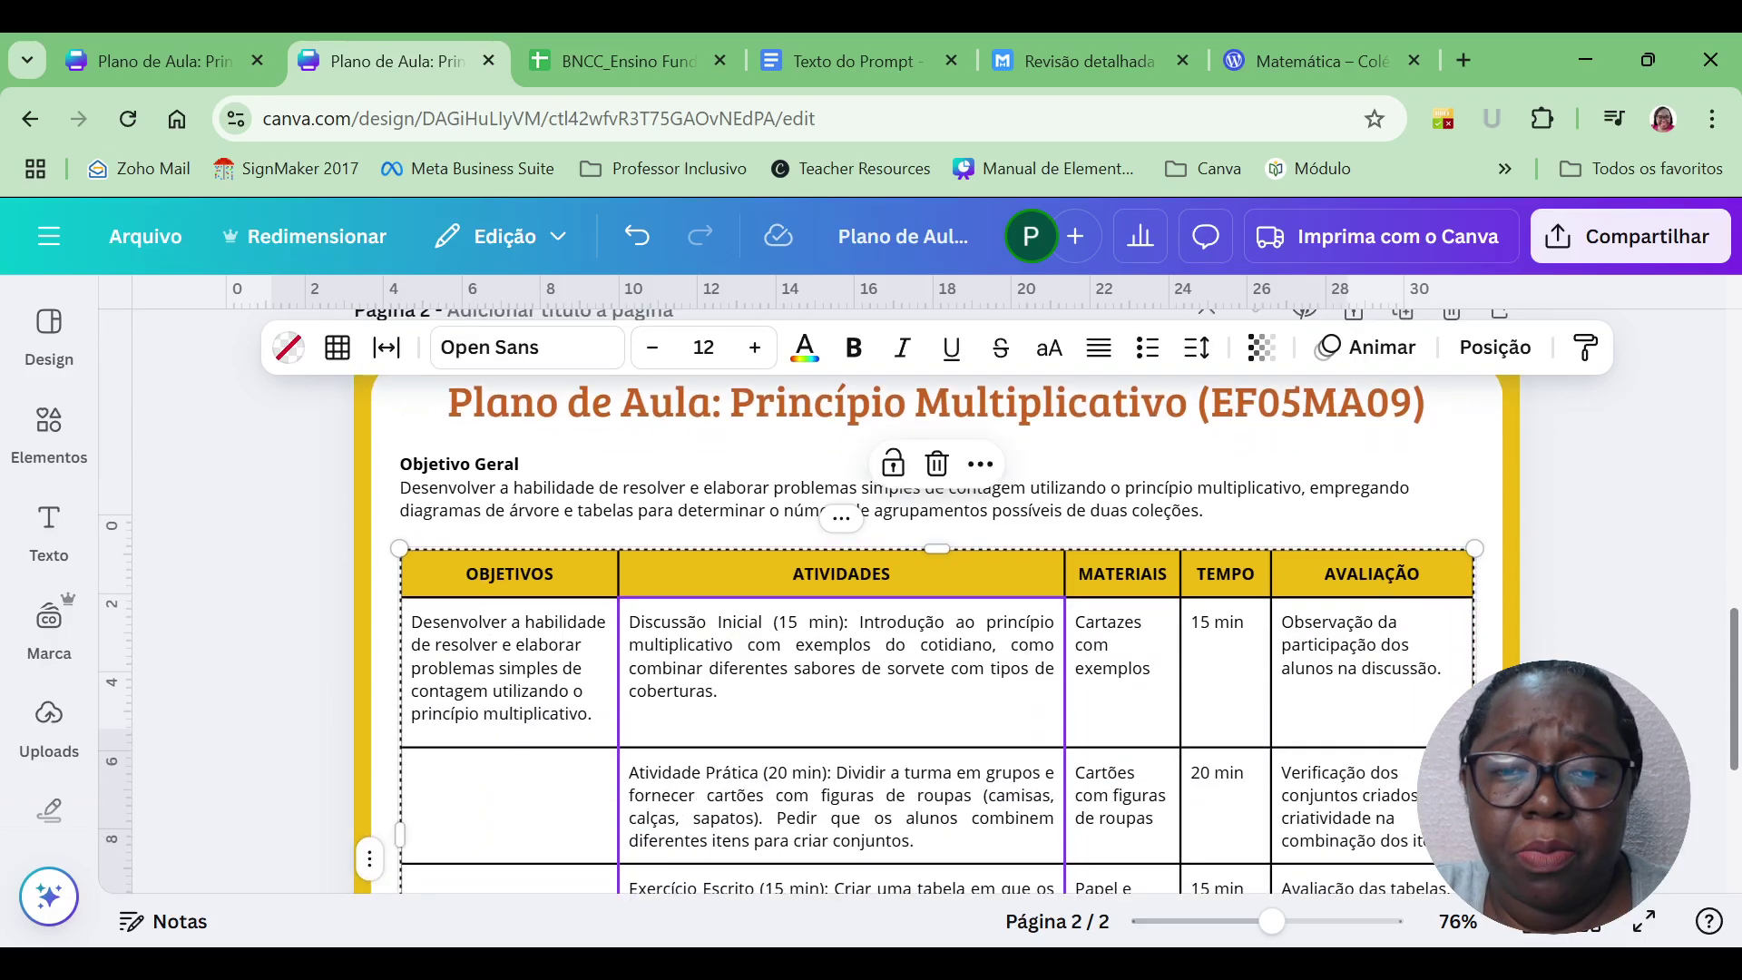
Add two new pages at the end of the lesson plan design, after the activities table page.
drag(1733, 740, 1683, 427)
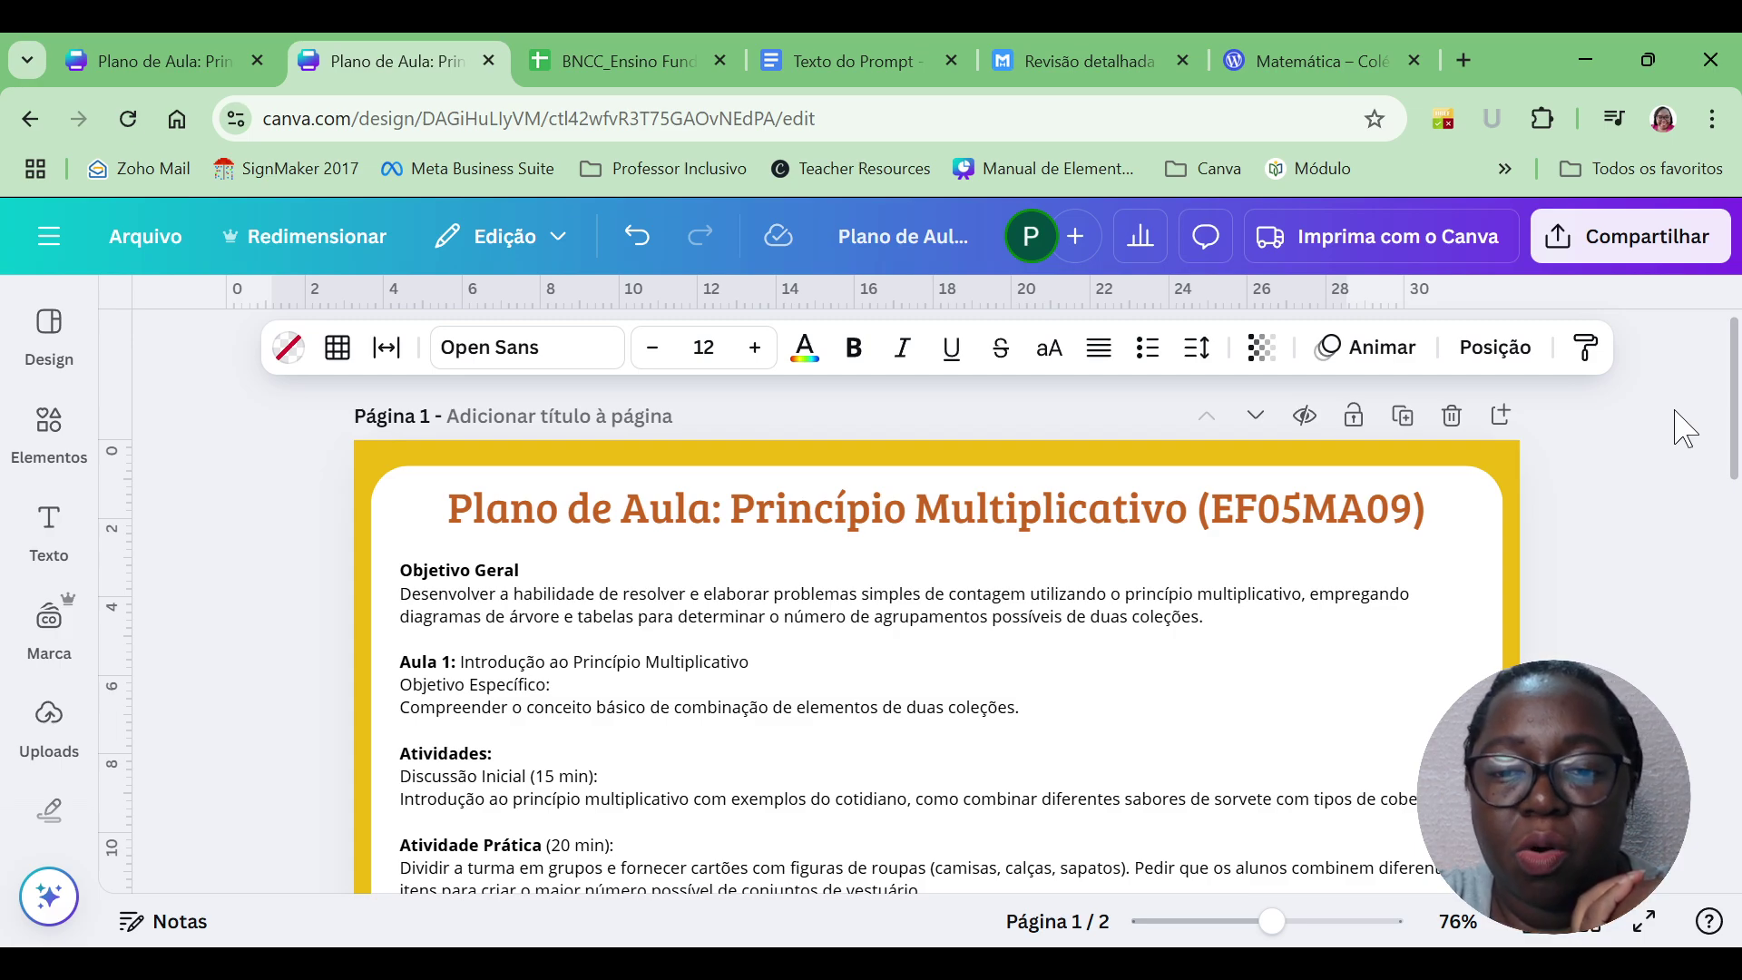
drag(1733, 399, 1733, 796)
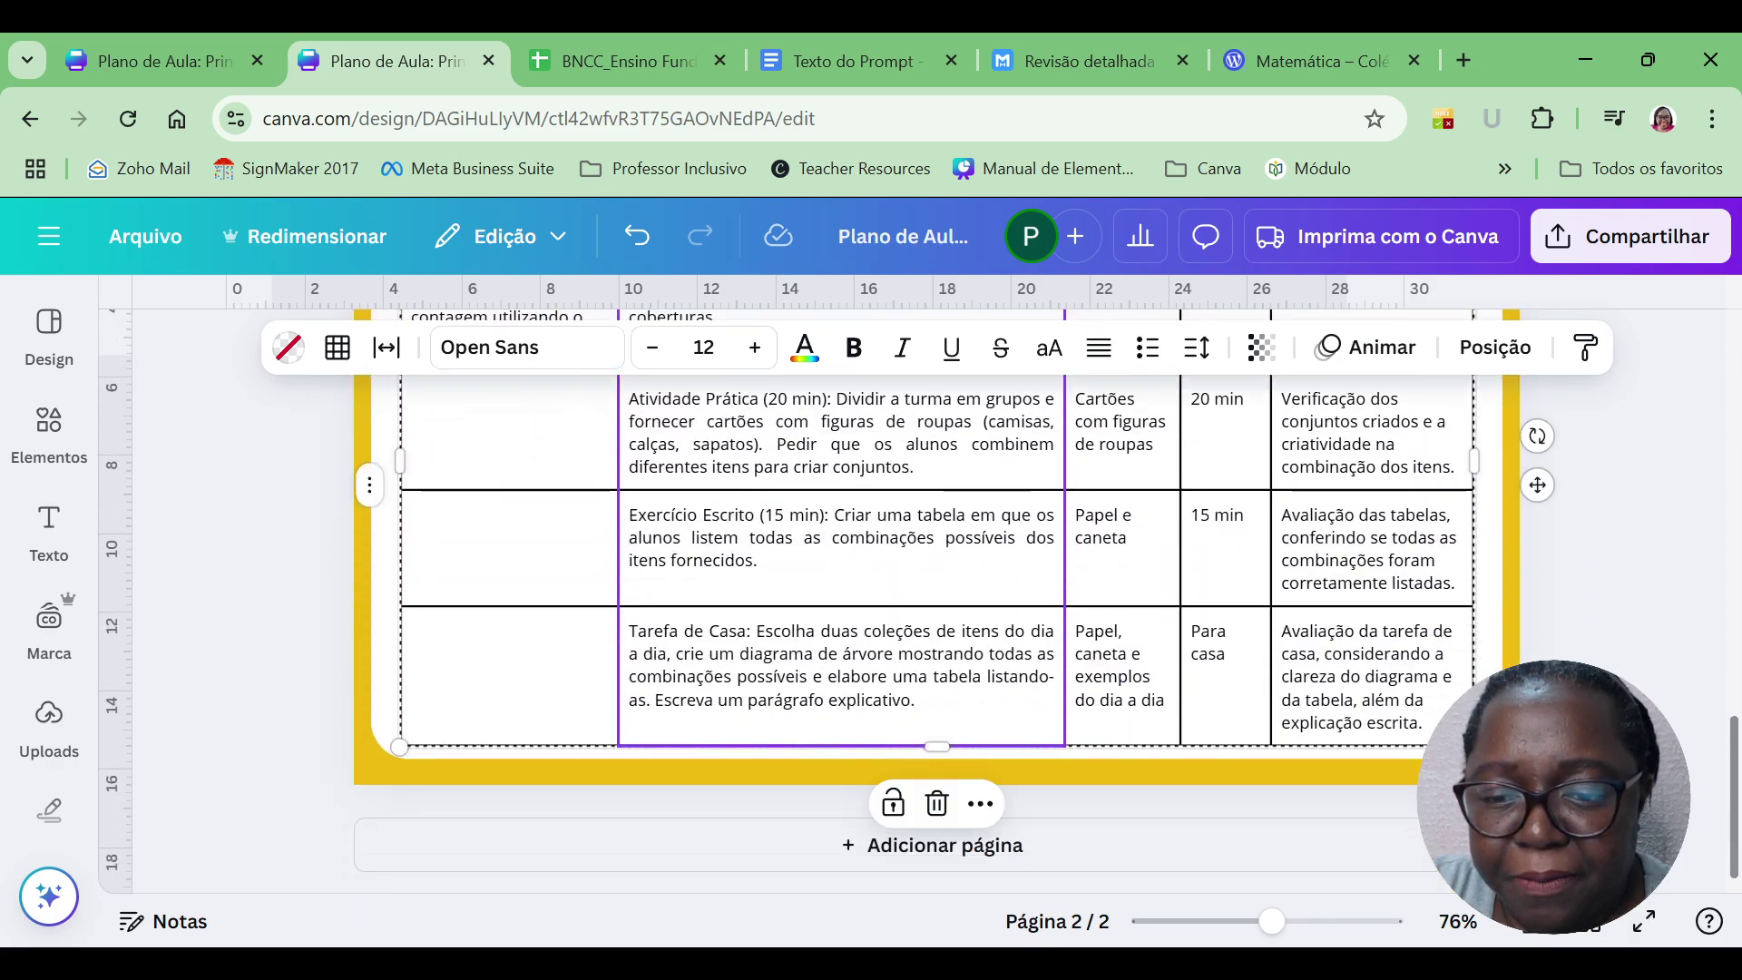
click(1162, 848)
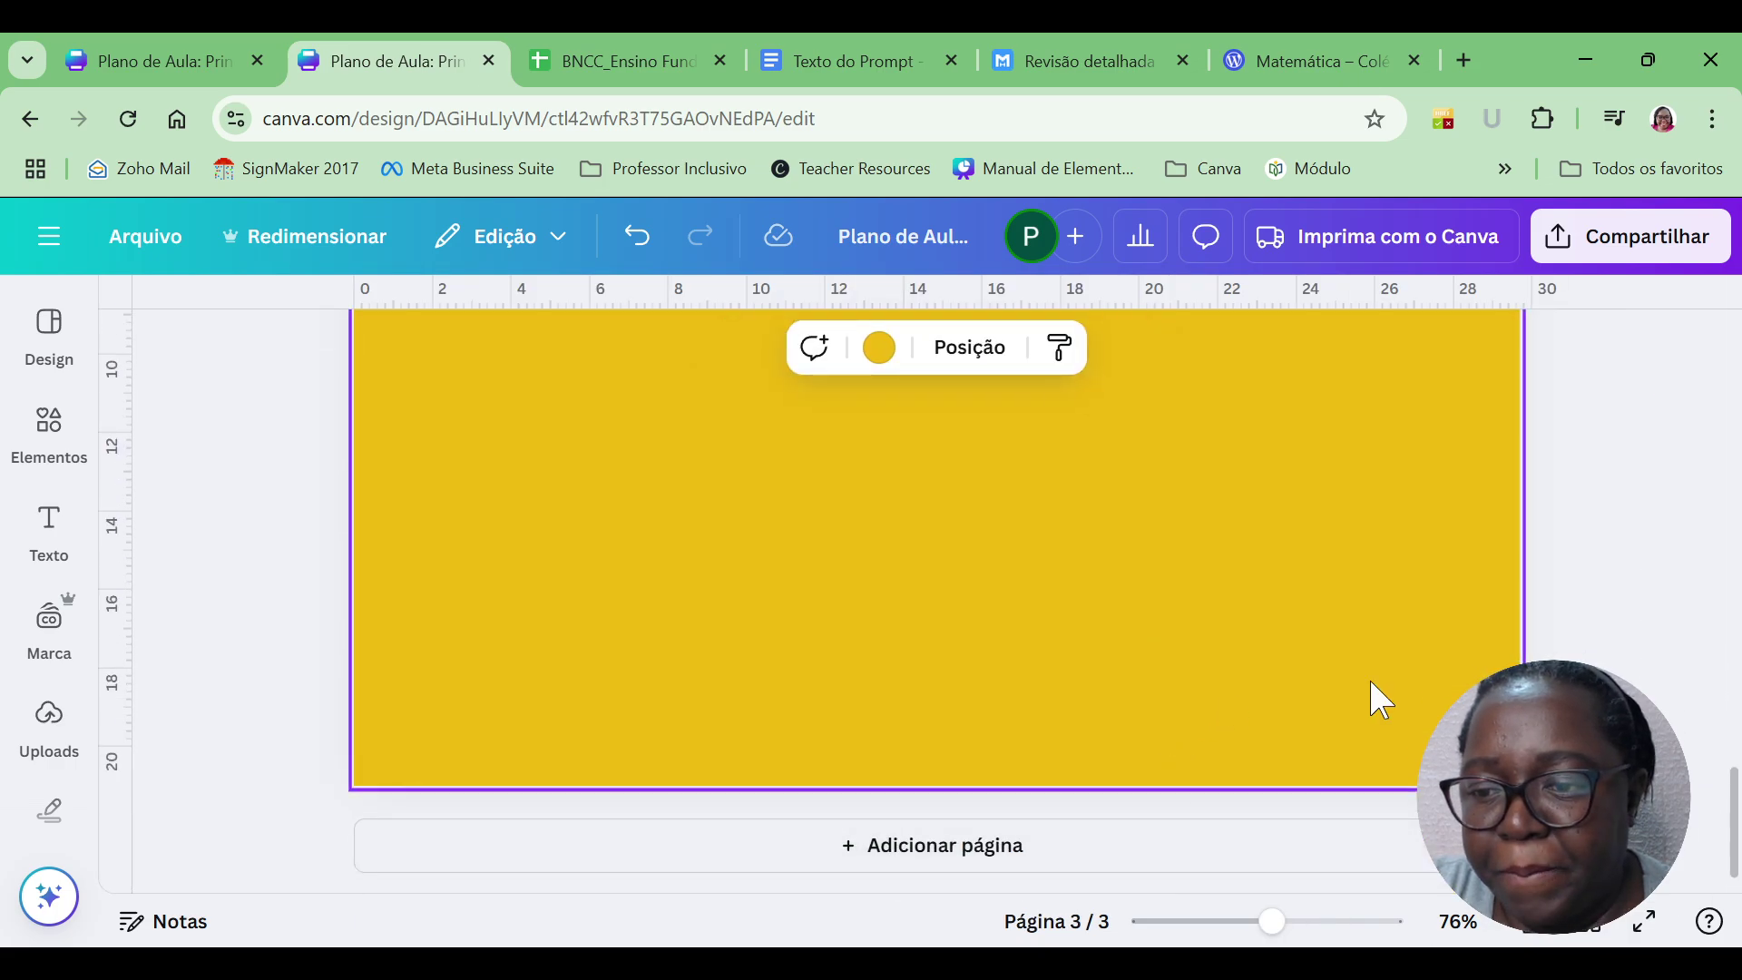
click(1202, 839)
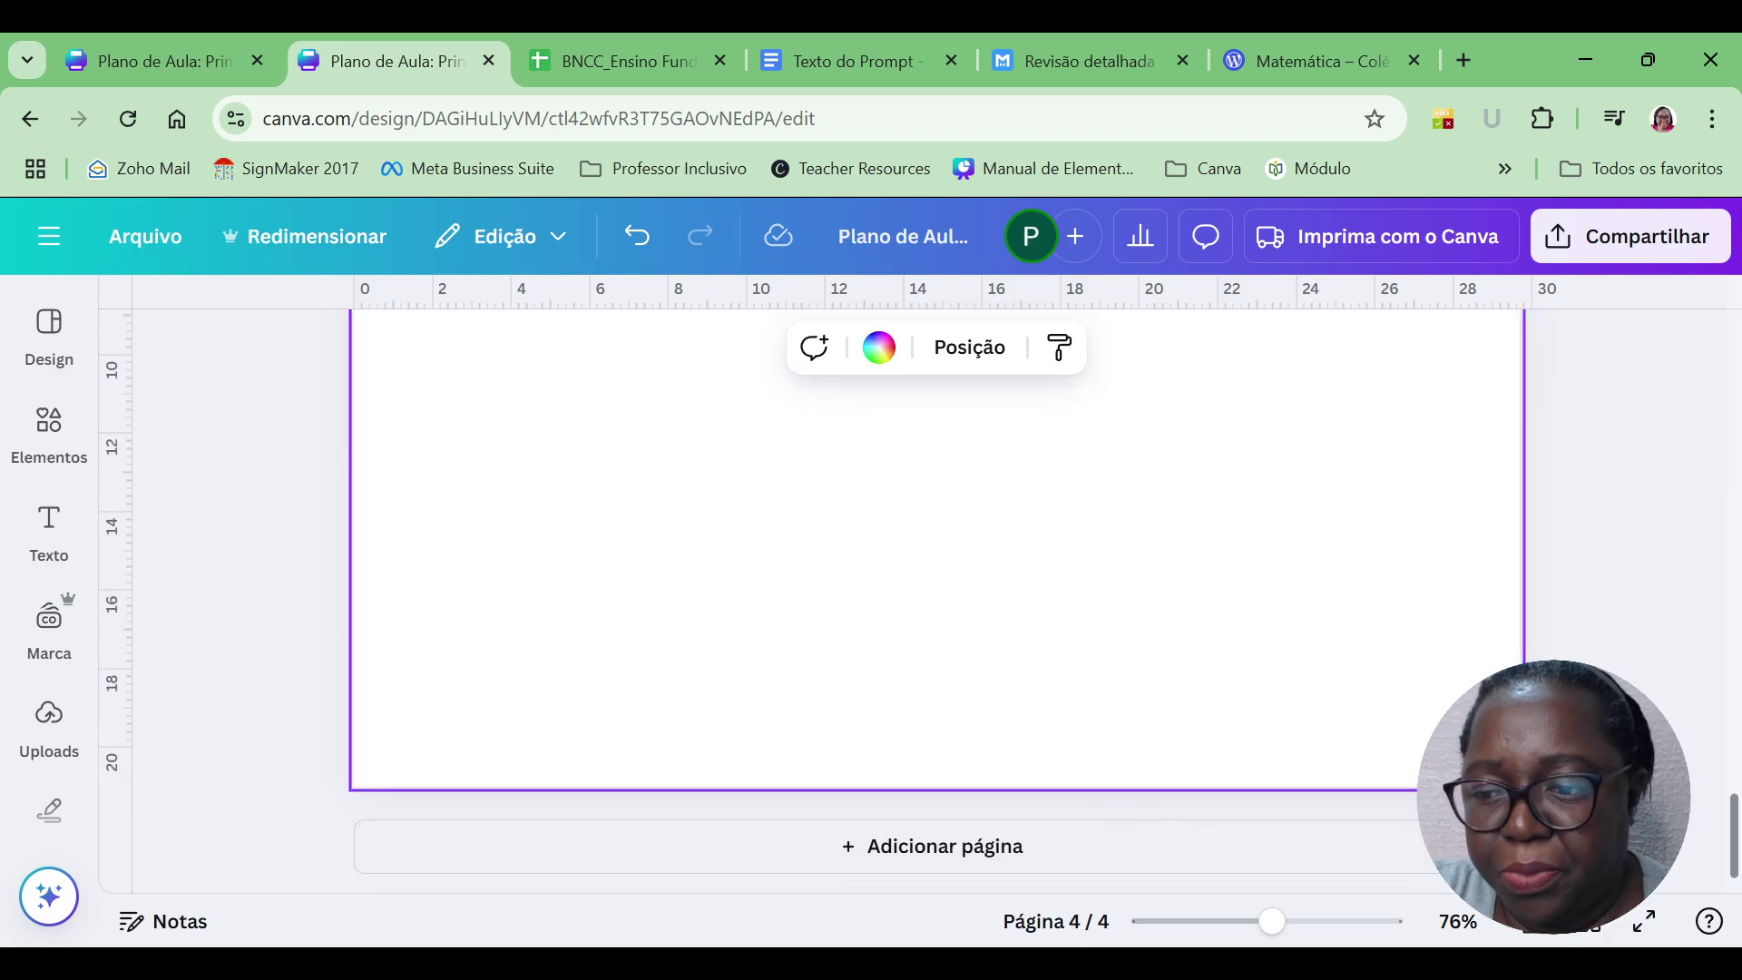
scroll(1733, 821, up, 1)
scroll(1733, 821, up, 3)
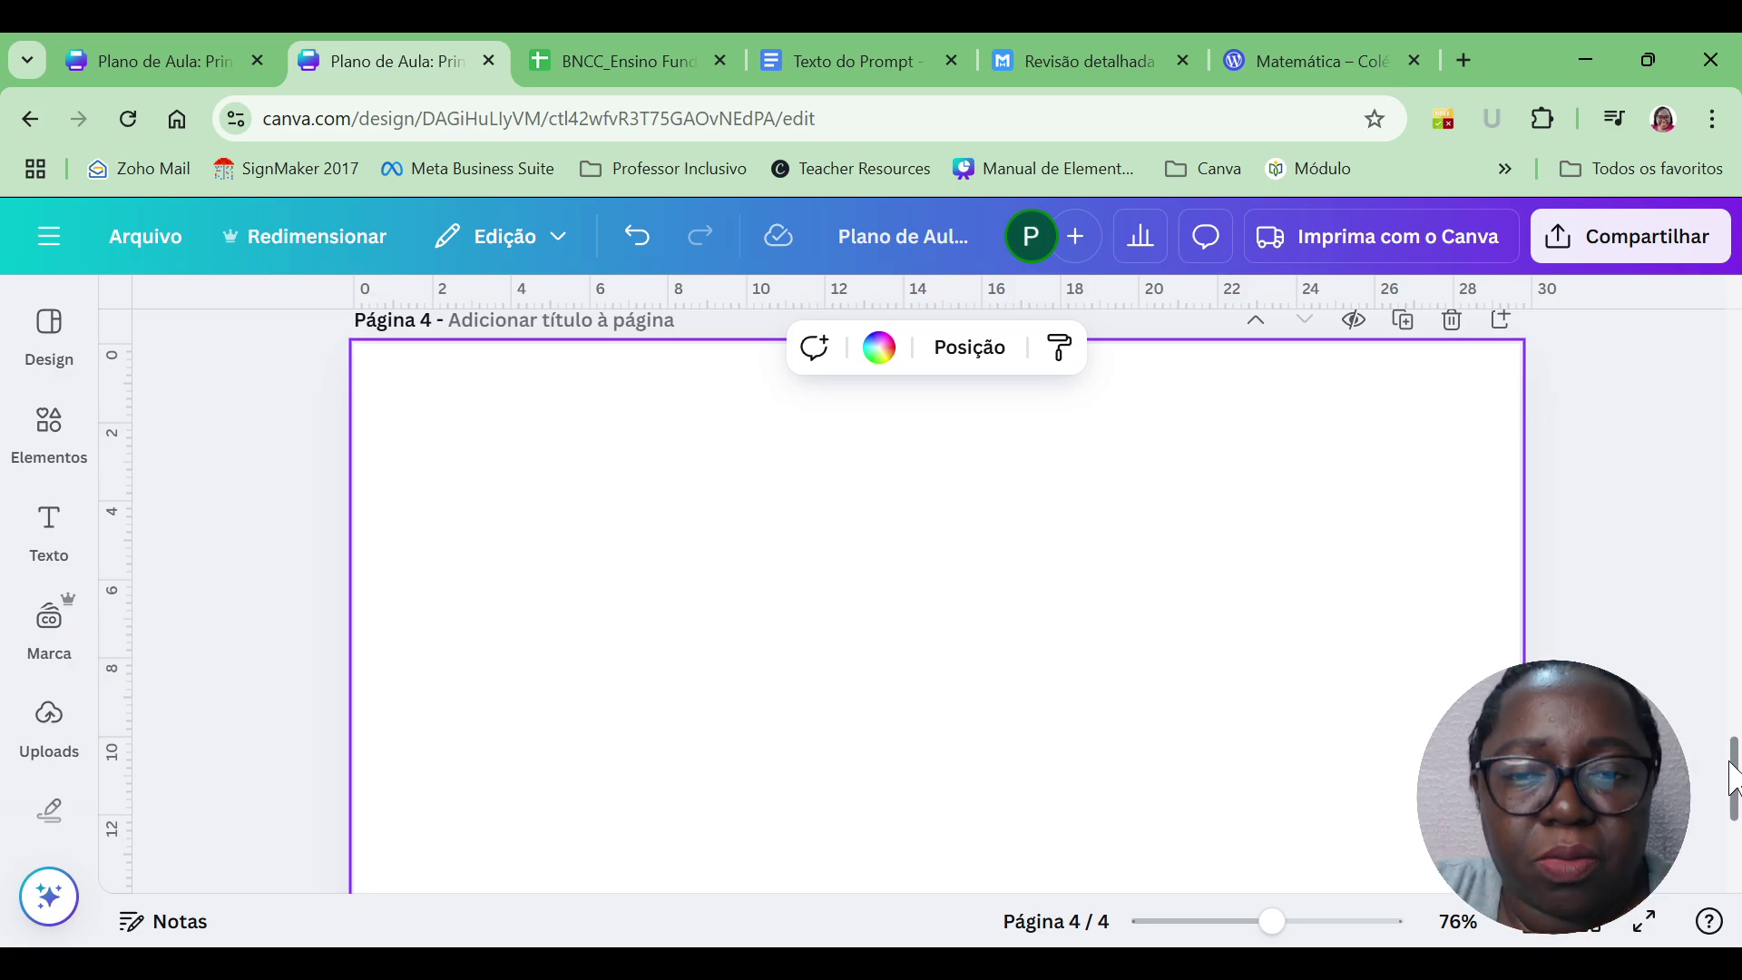
Copy the PROMPT 3 text about a clothing game for 5º ano from the Texto do Prompt document, without its label.
click(821, 58)
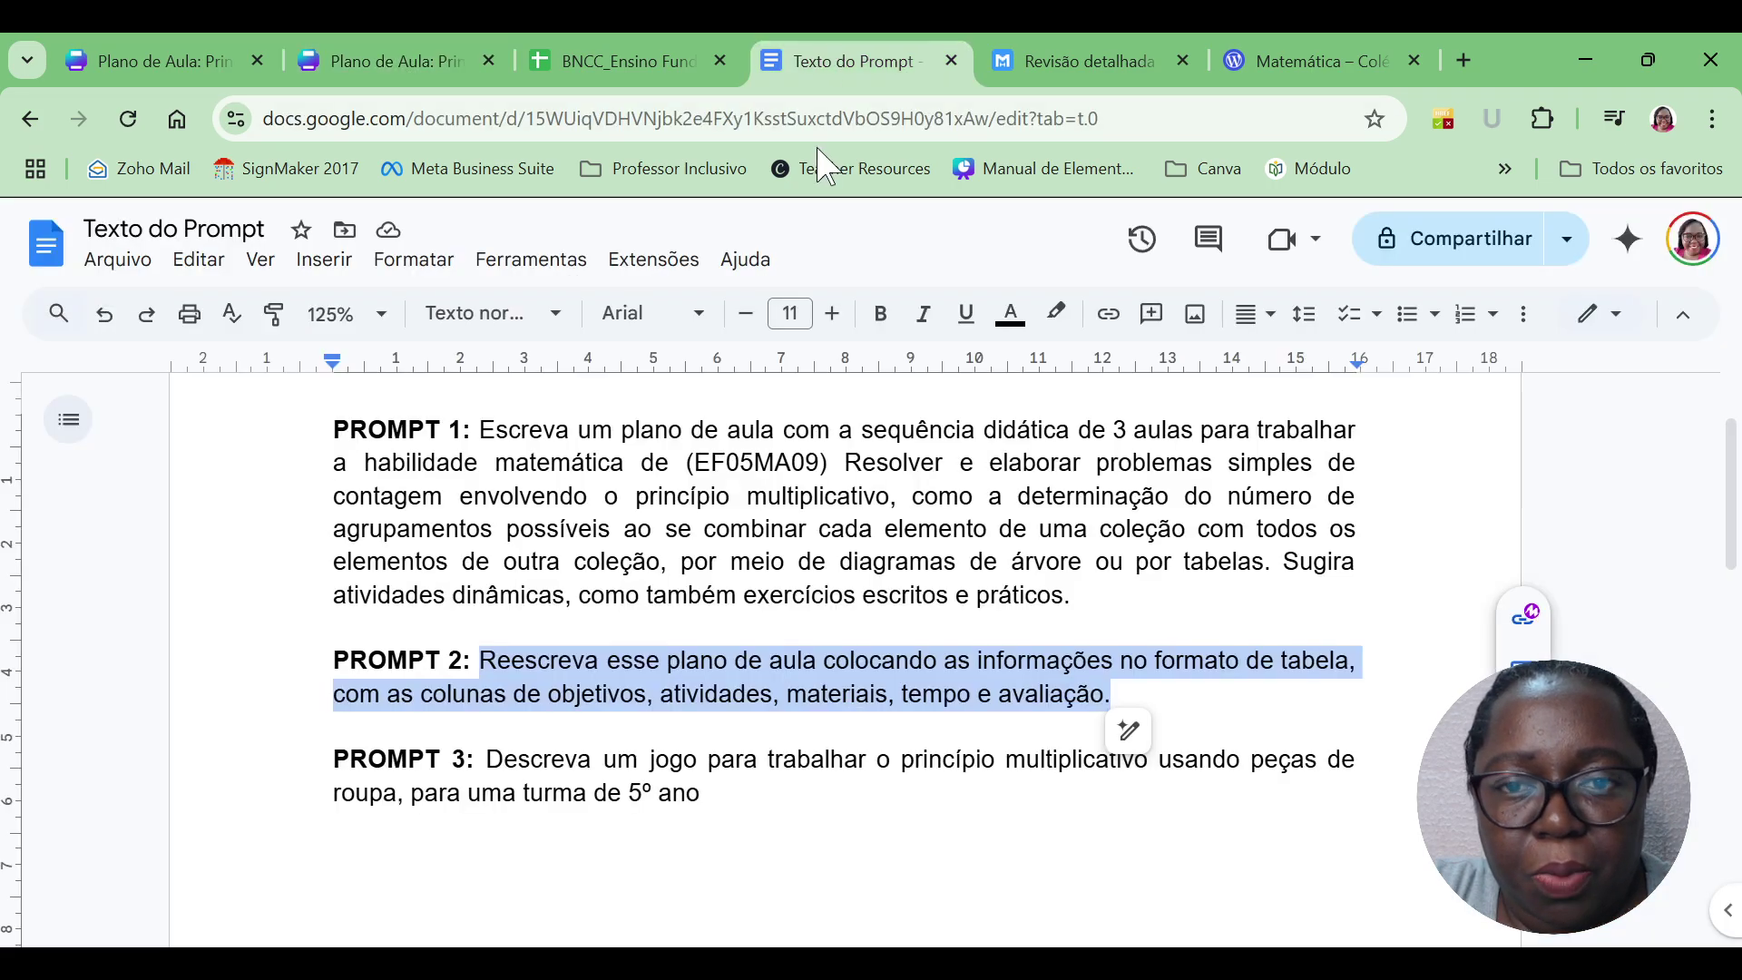
drag(484, 756, 714, 792)
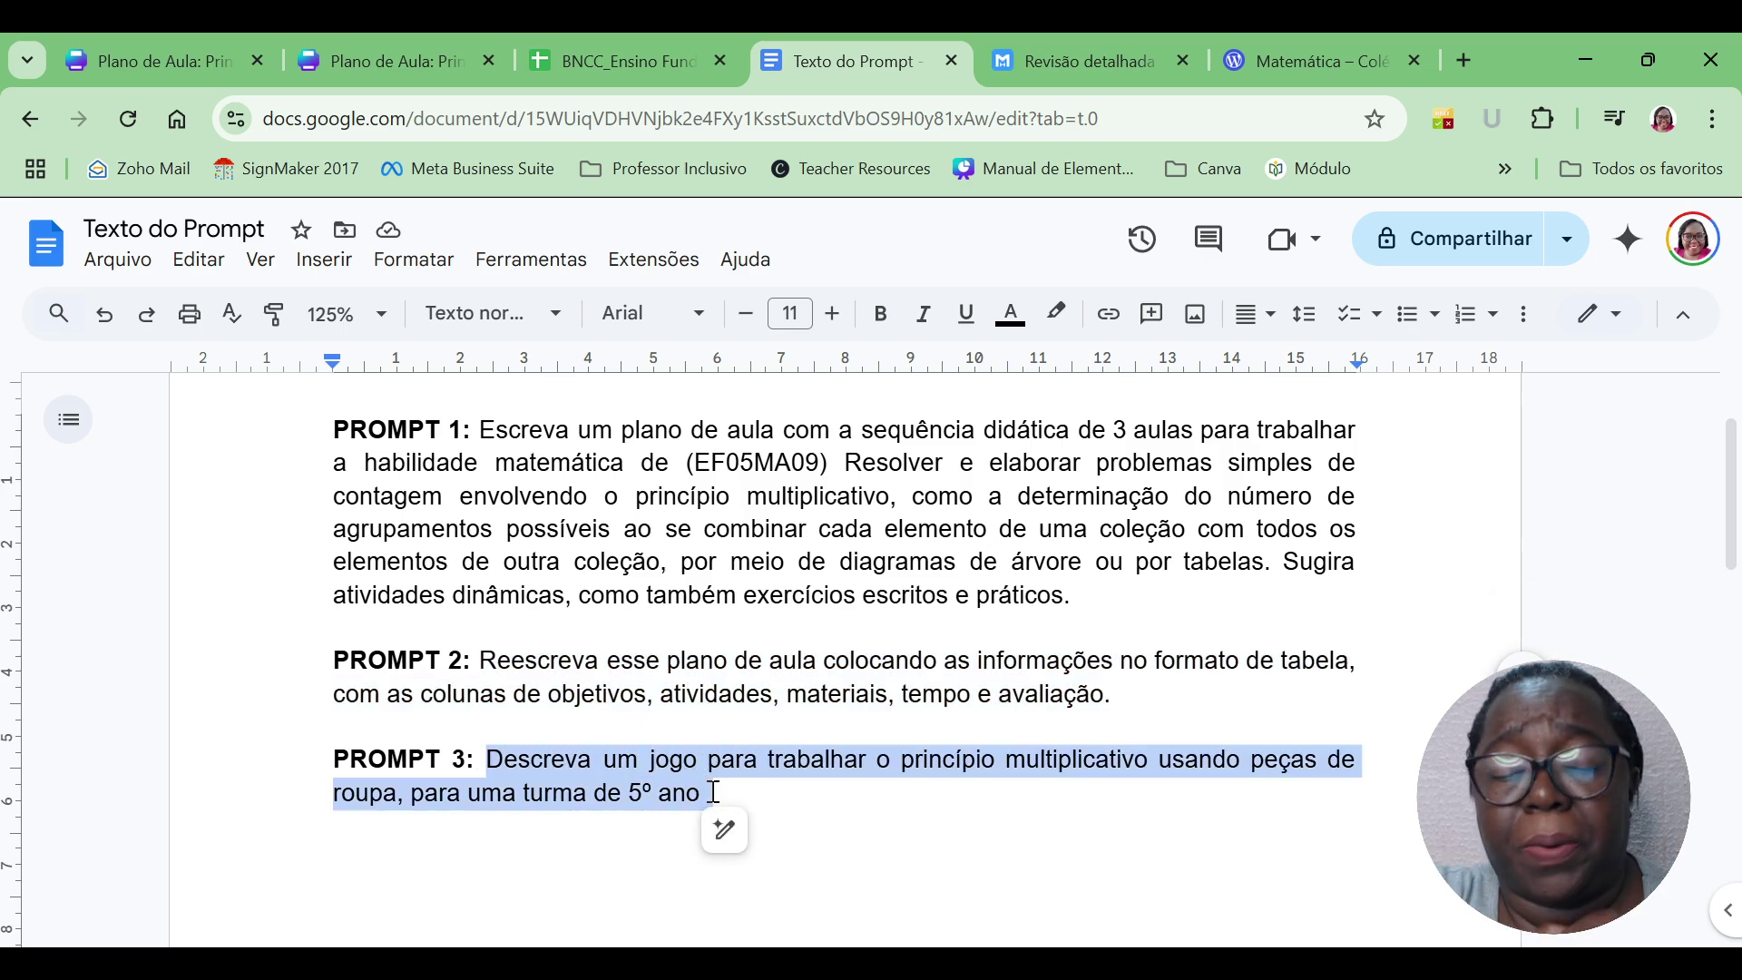
click(714, 792)
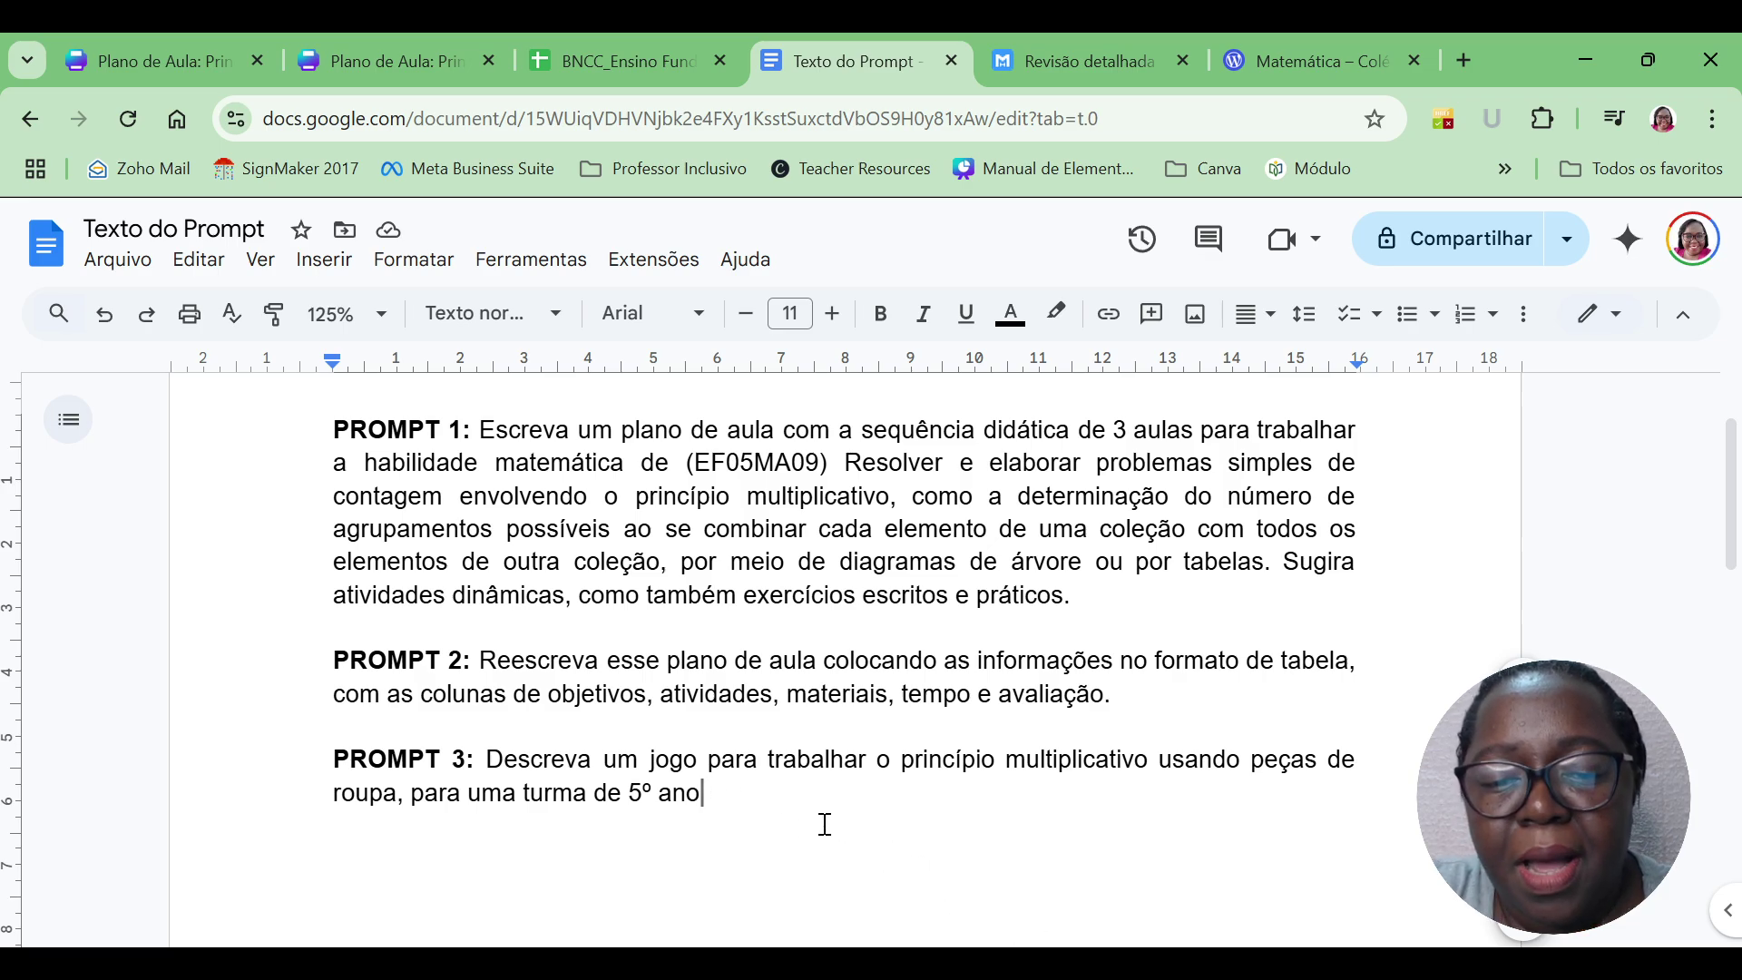
drag(723, 794, 494, 758)
key(ctrl+c)
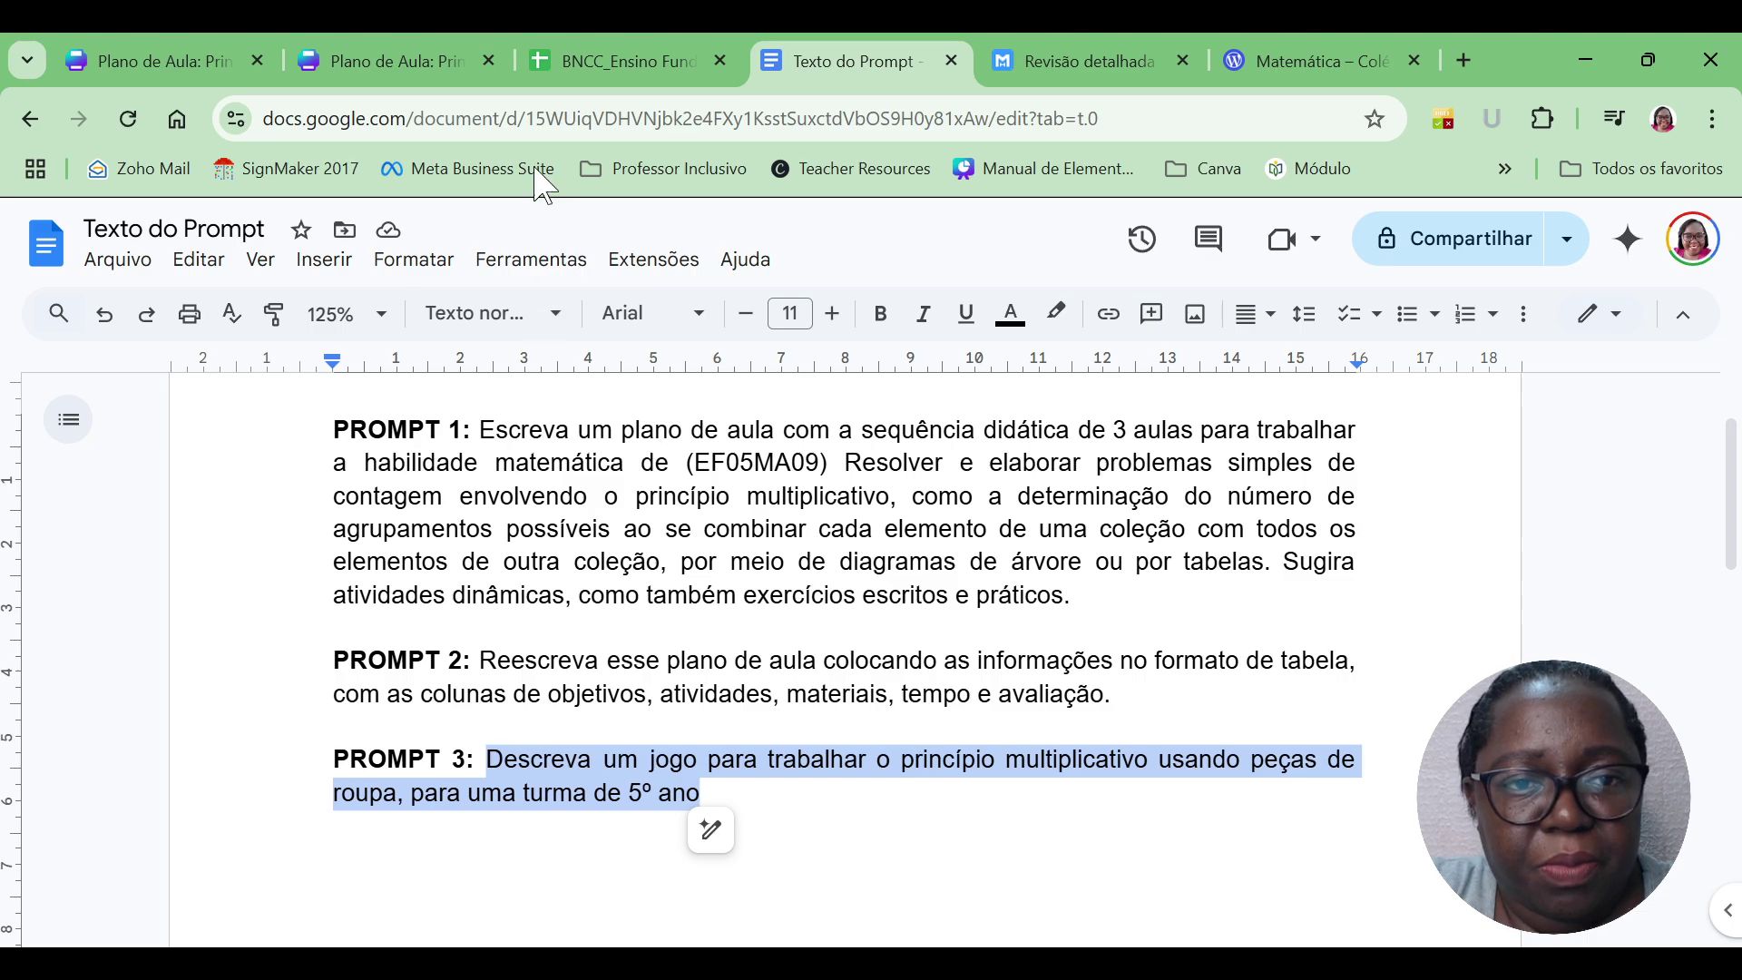
Back in the Canva design, generate the game description on page 4 with Texto Mágico from the copied prompt and insert it.
click(431, 57)
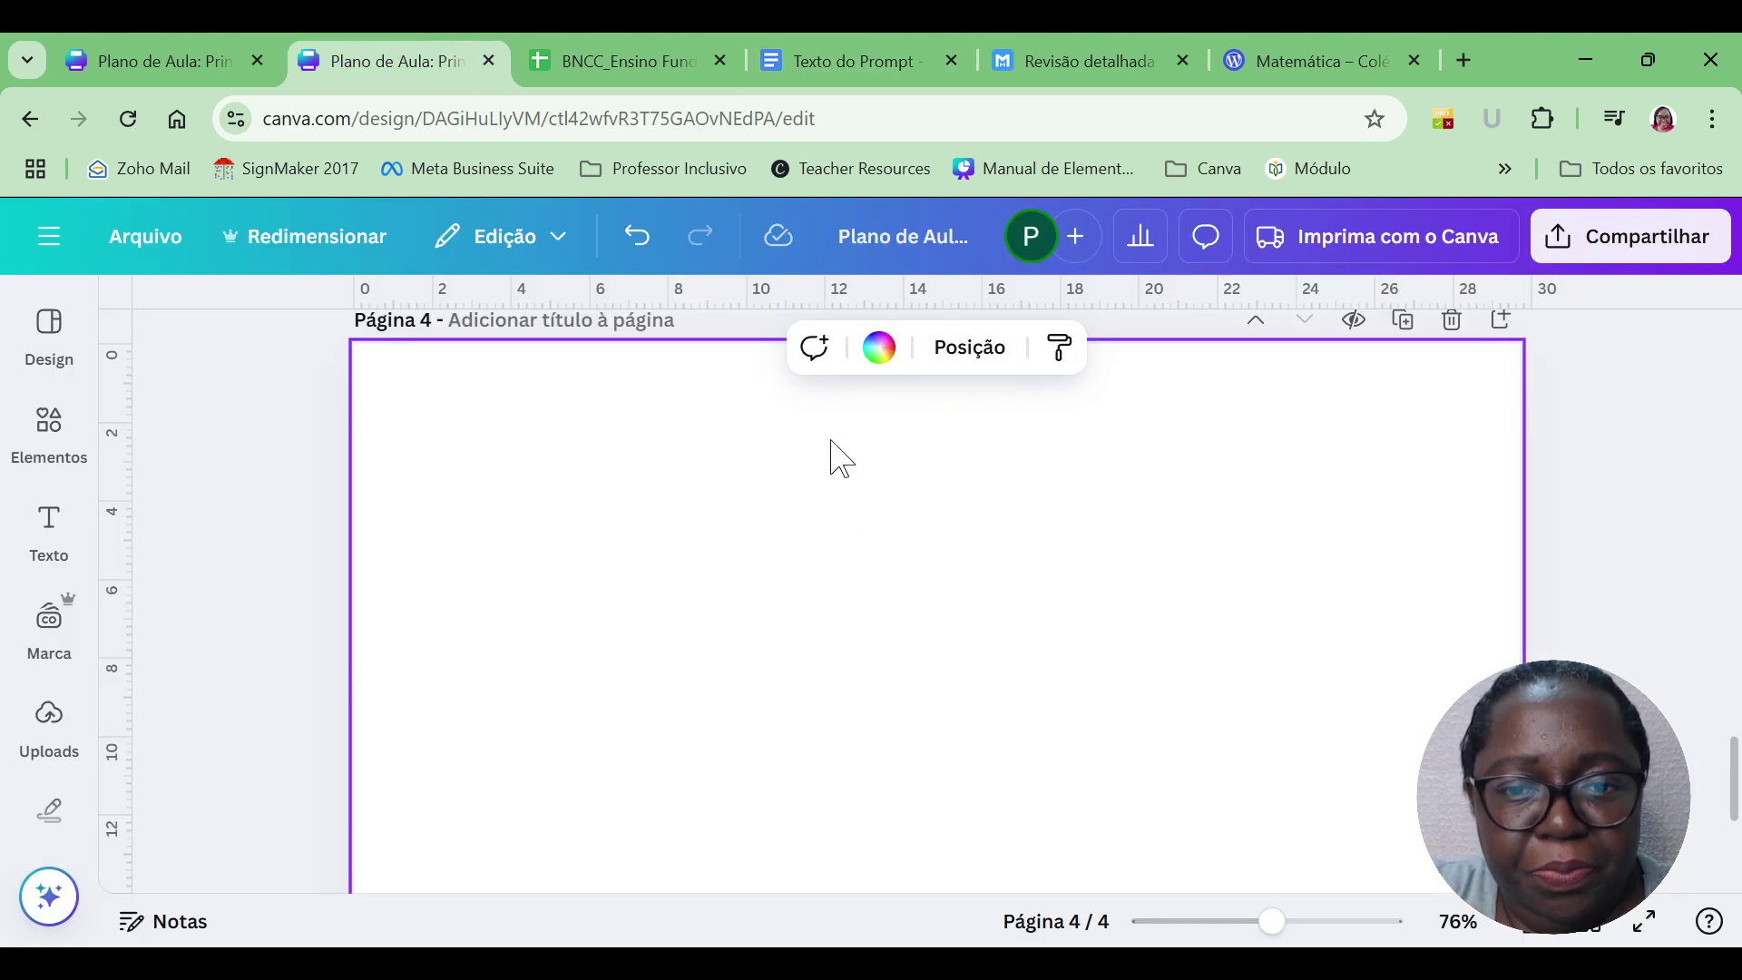
click(49, 622)
click(48, 532)
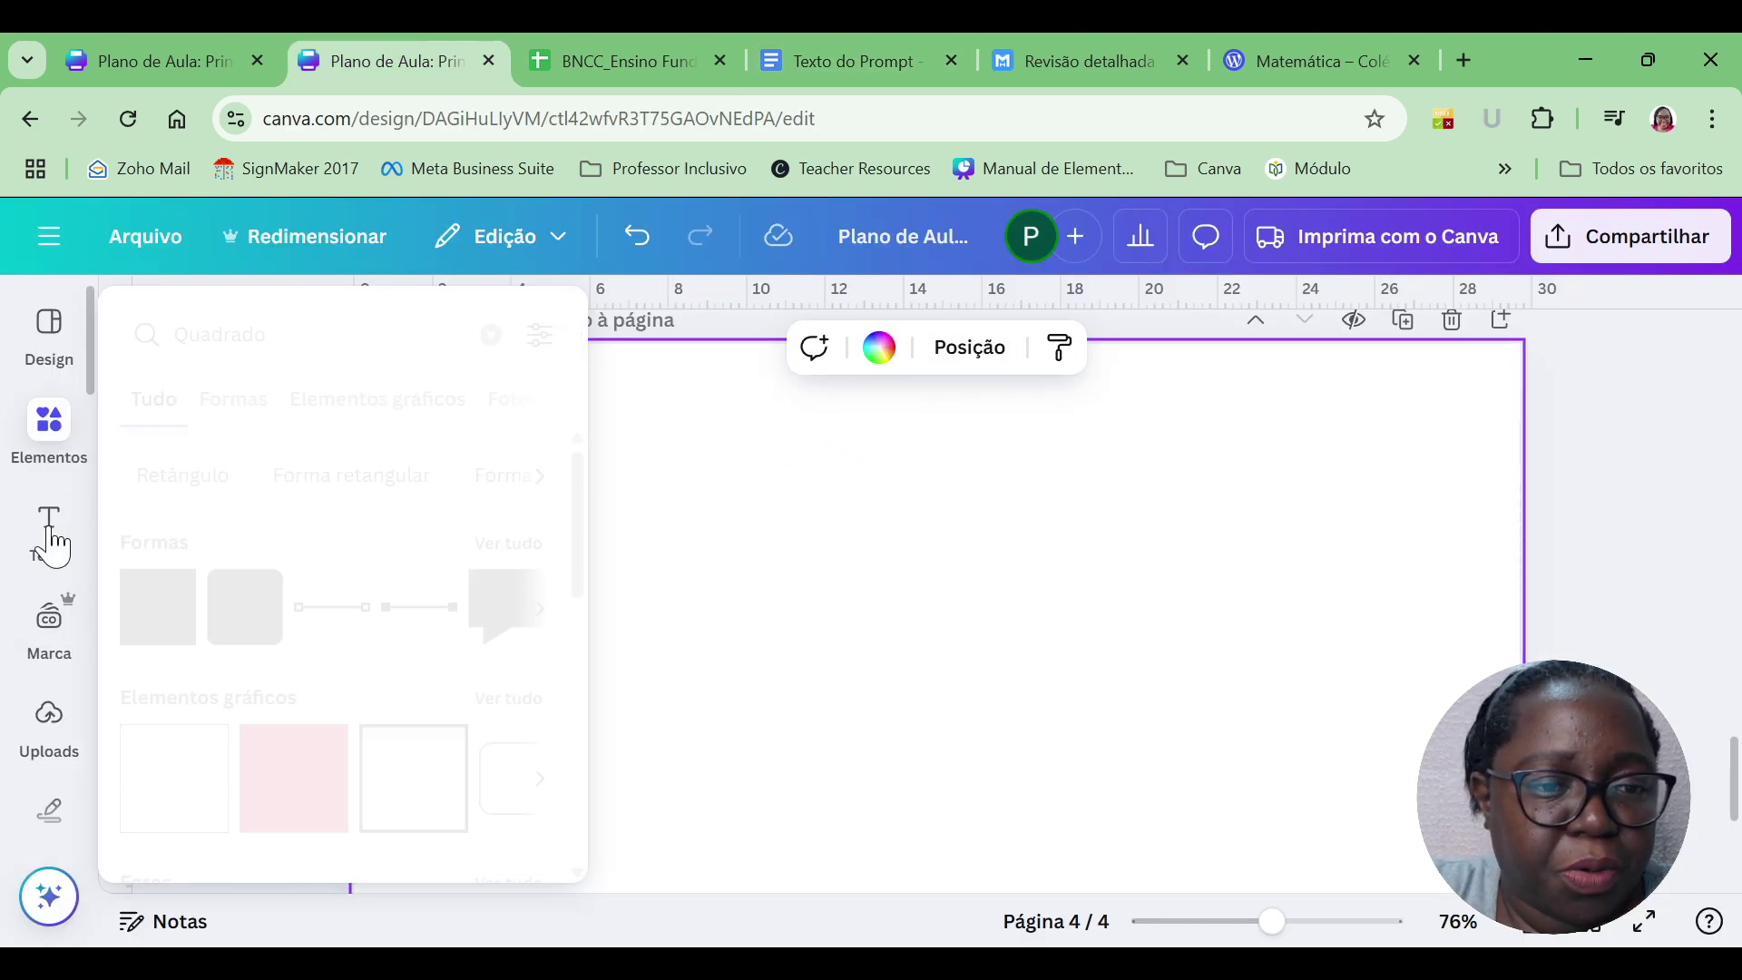
click(379, 469)
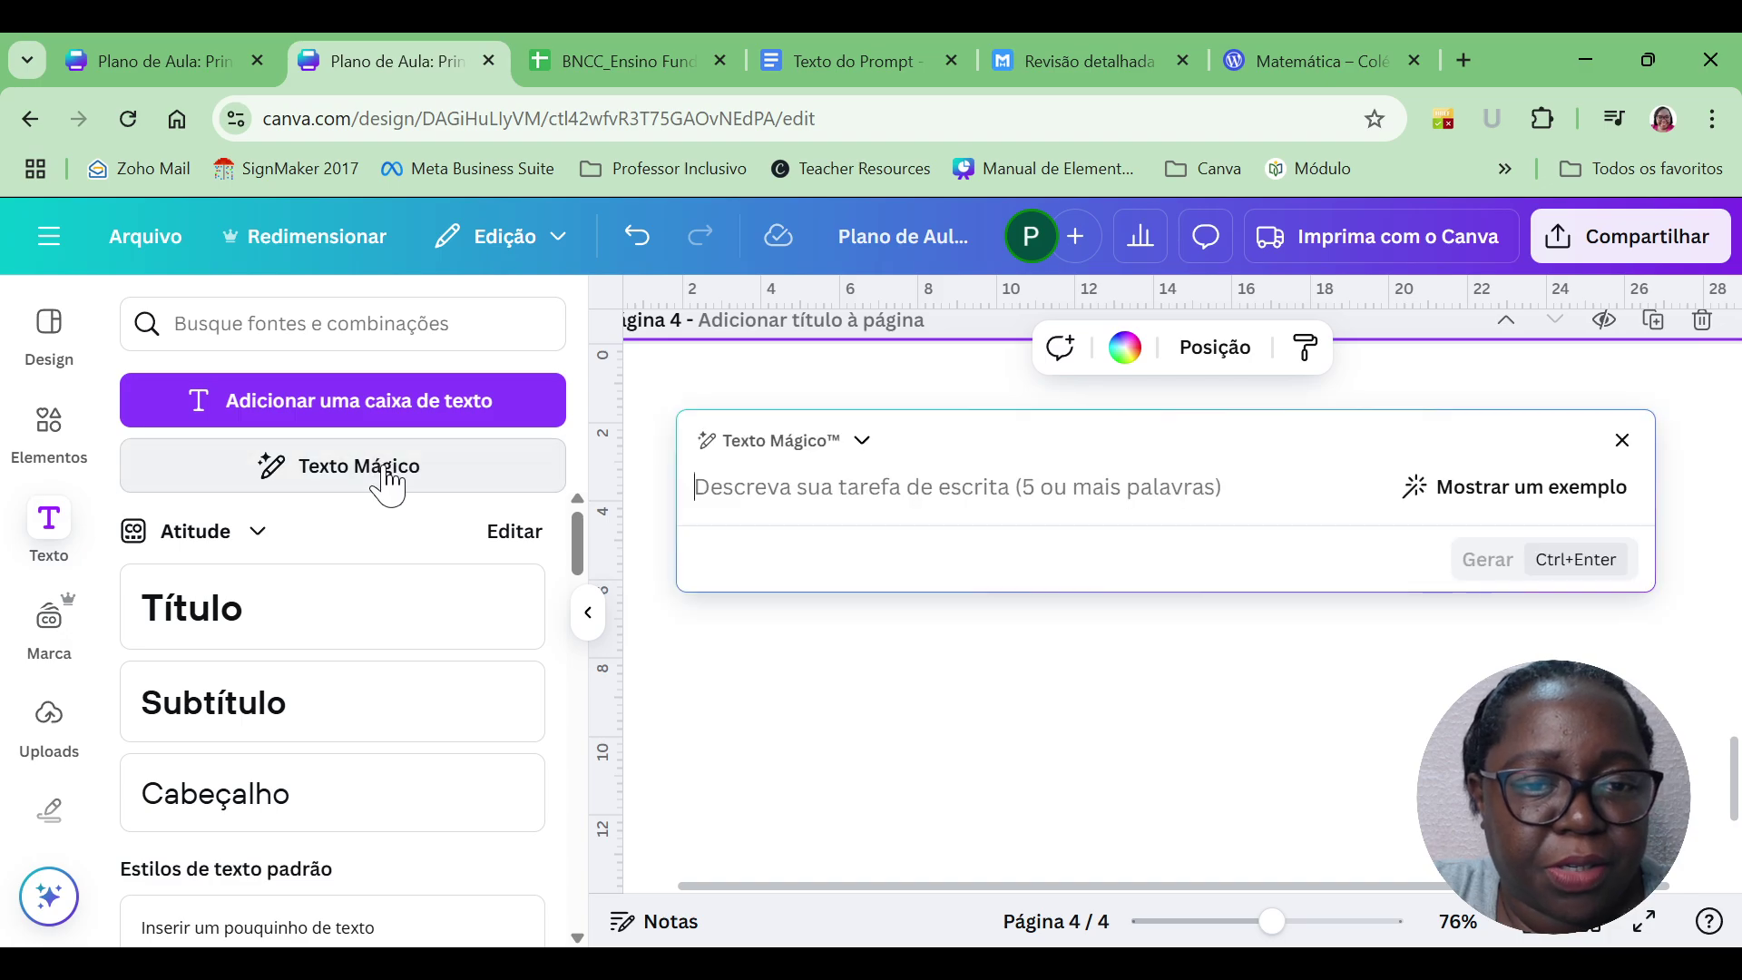
key(ctrl+v)
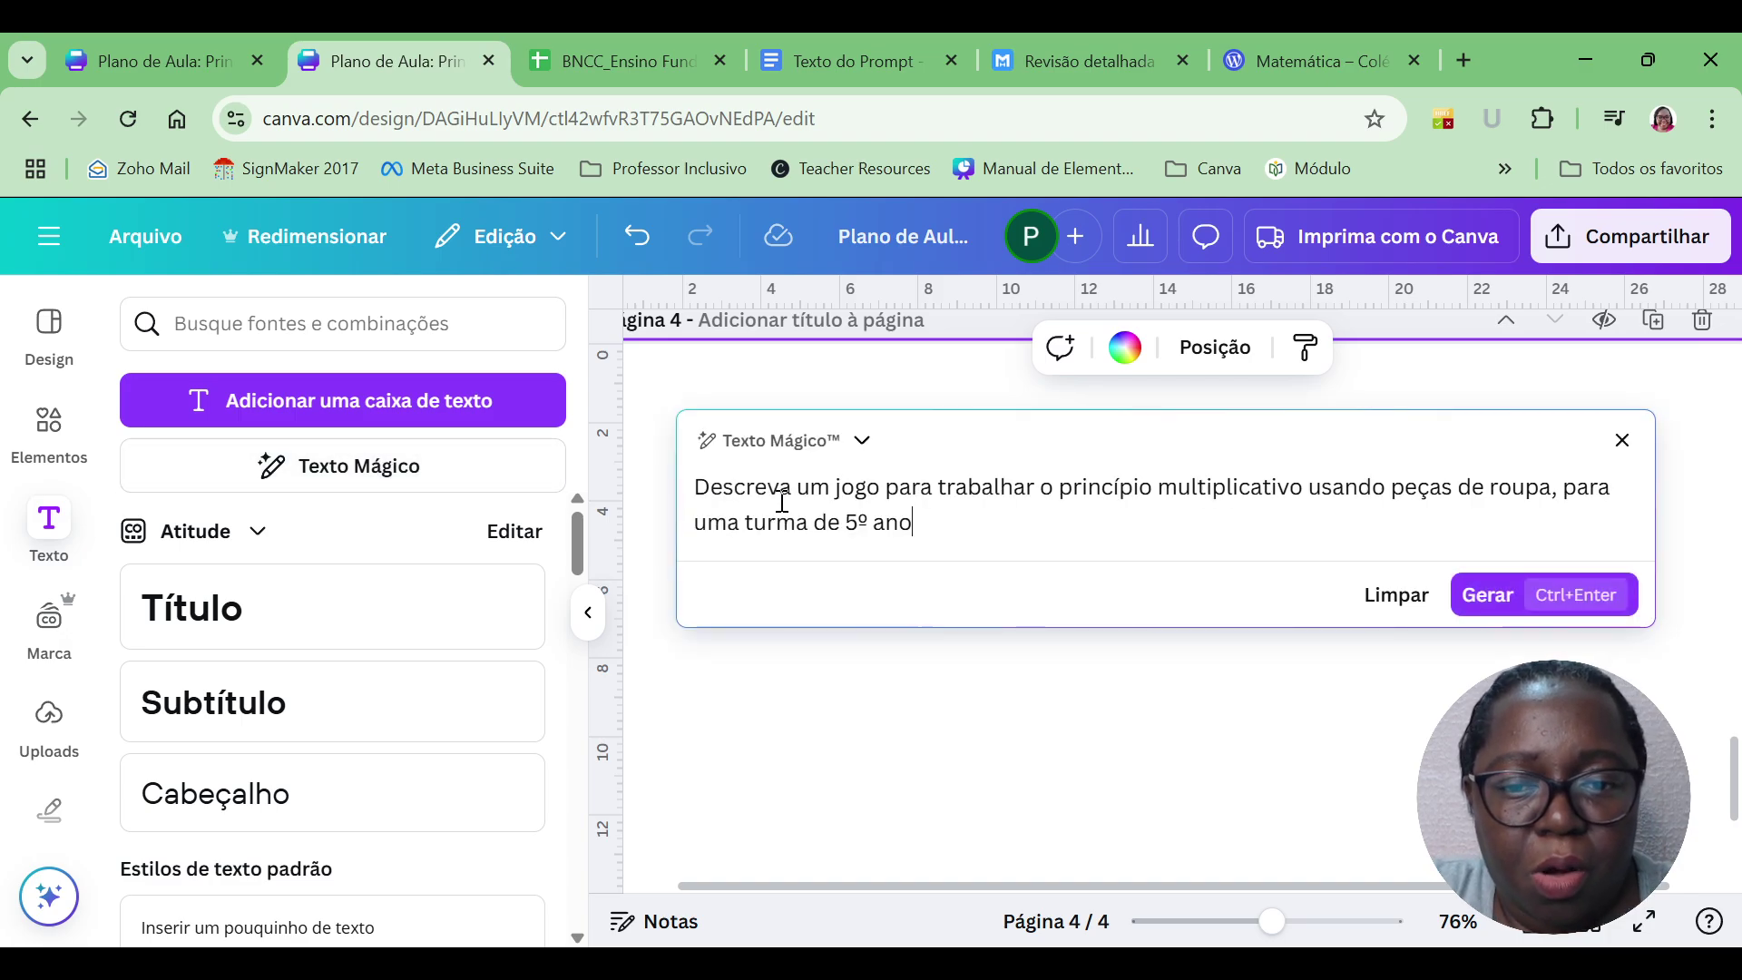
click(1489, 596)
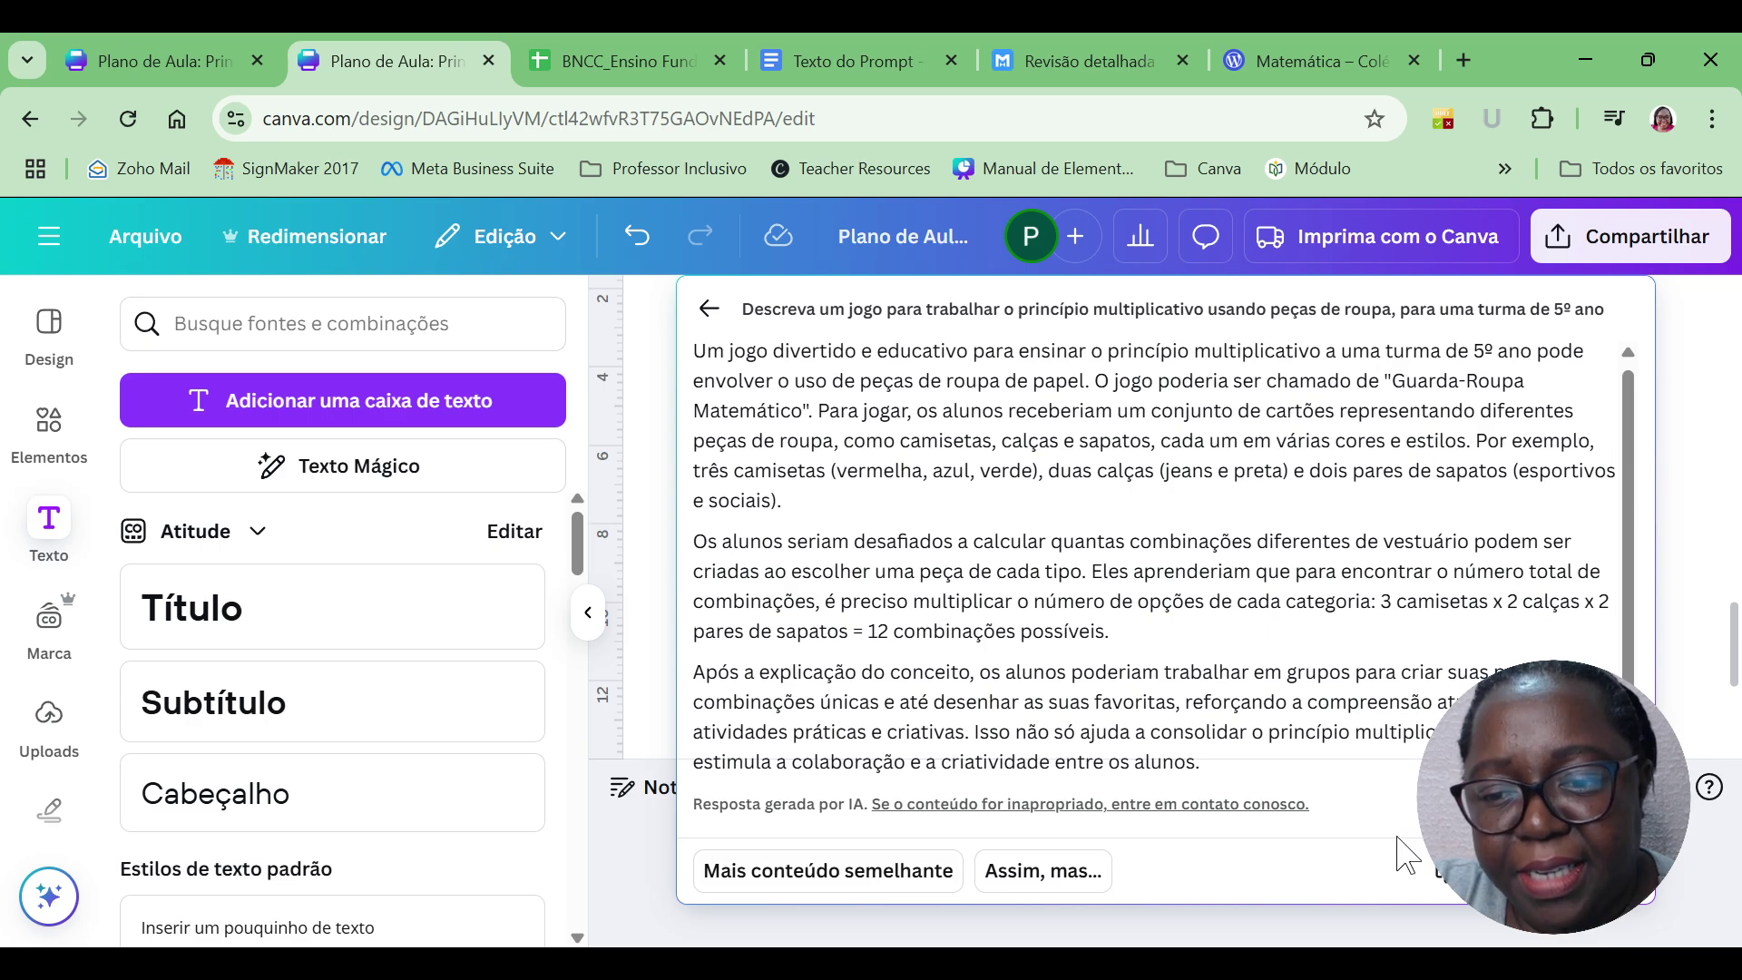
click(1497, 871)
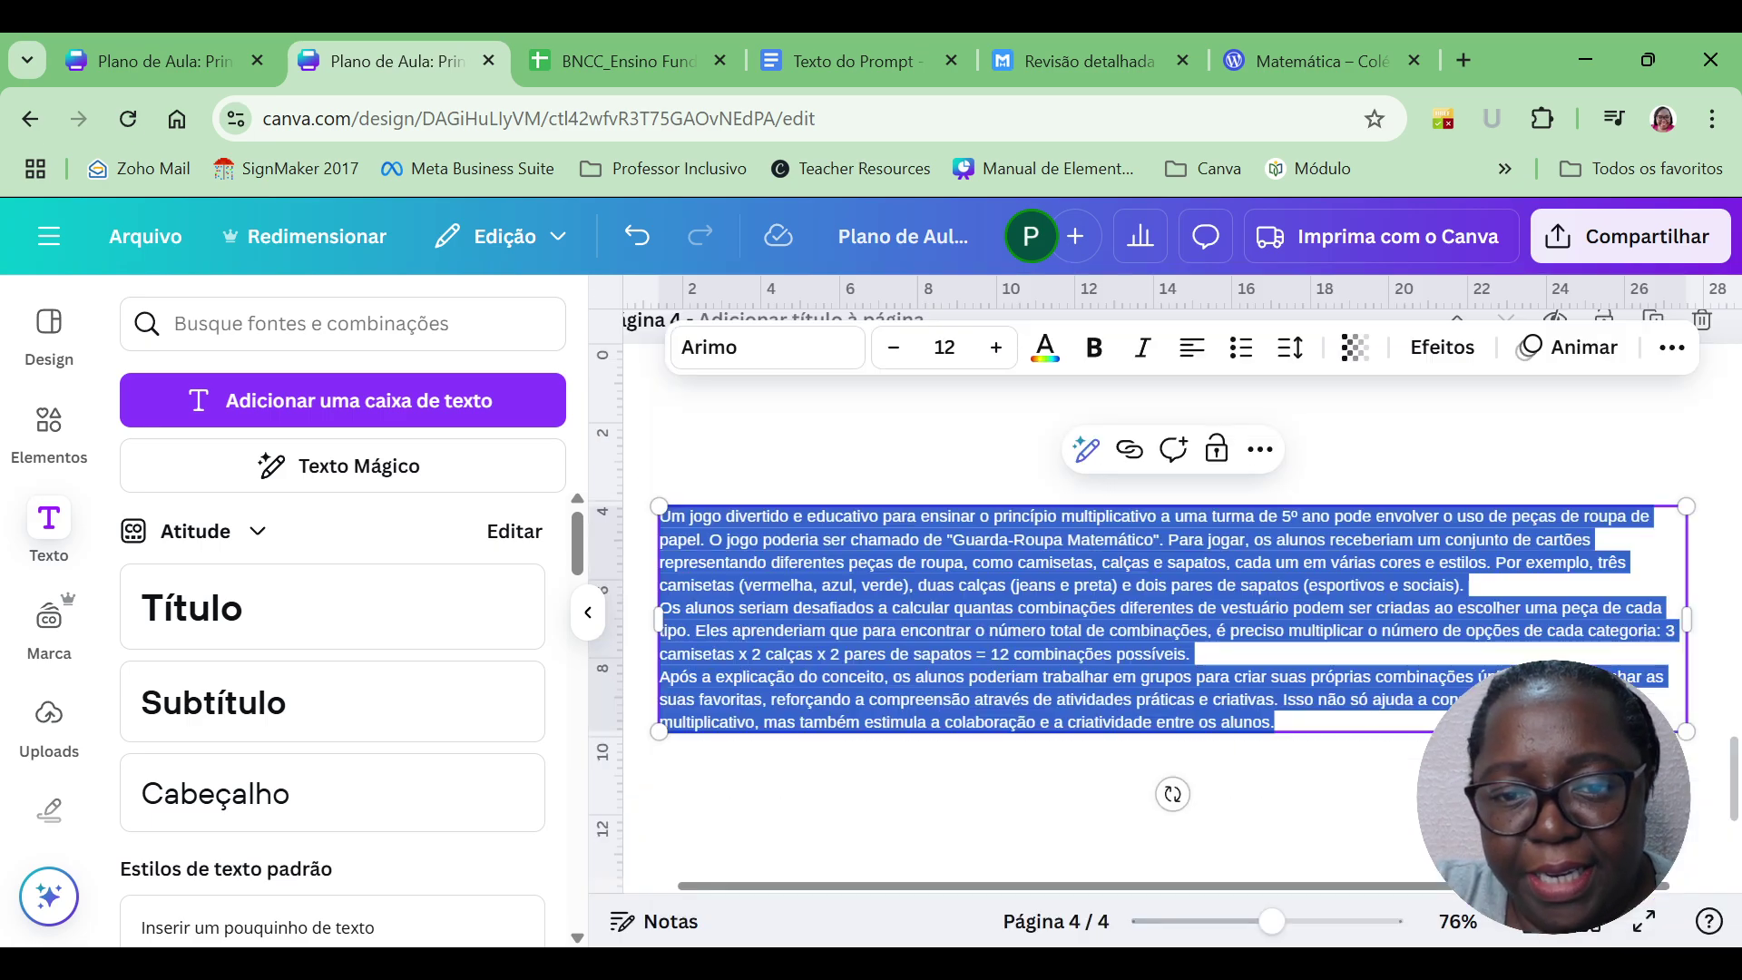
Set the inserted game description's font size to 17.
click(1000, 353)
click(1000, 354)
click(1000, 354)
click(1000, 354)
click(1000, 354)
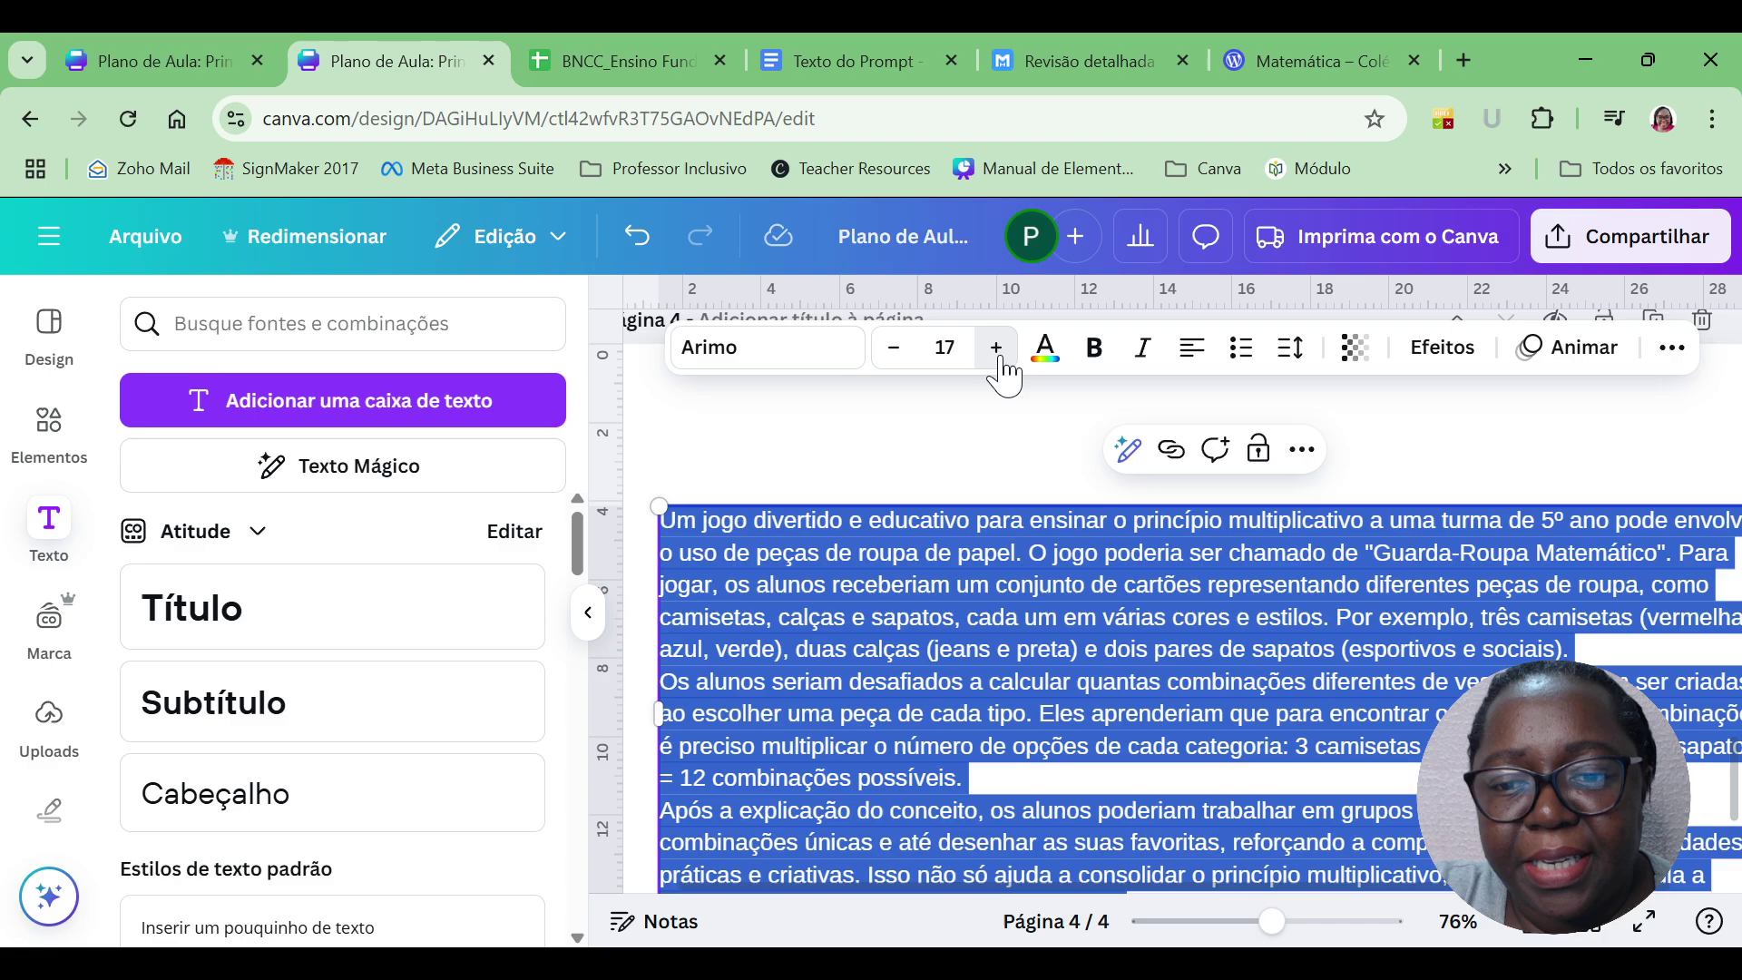
click(770, 452)
click(589, 617)
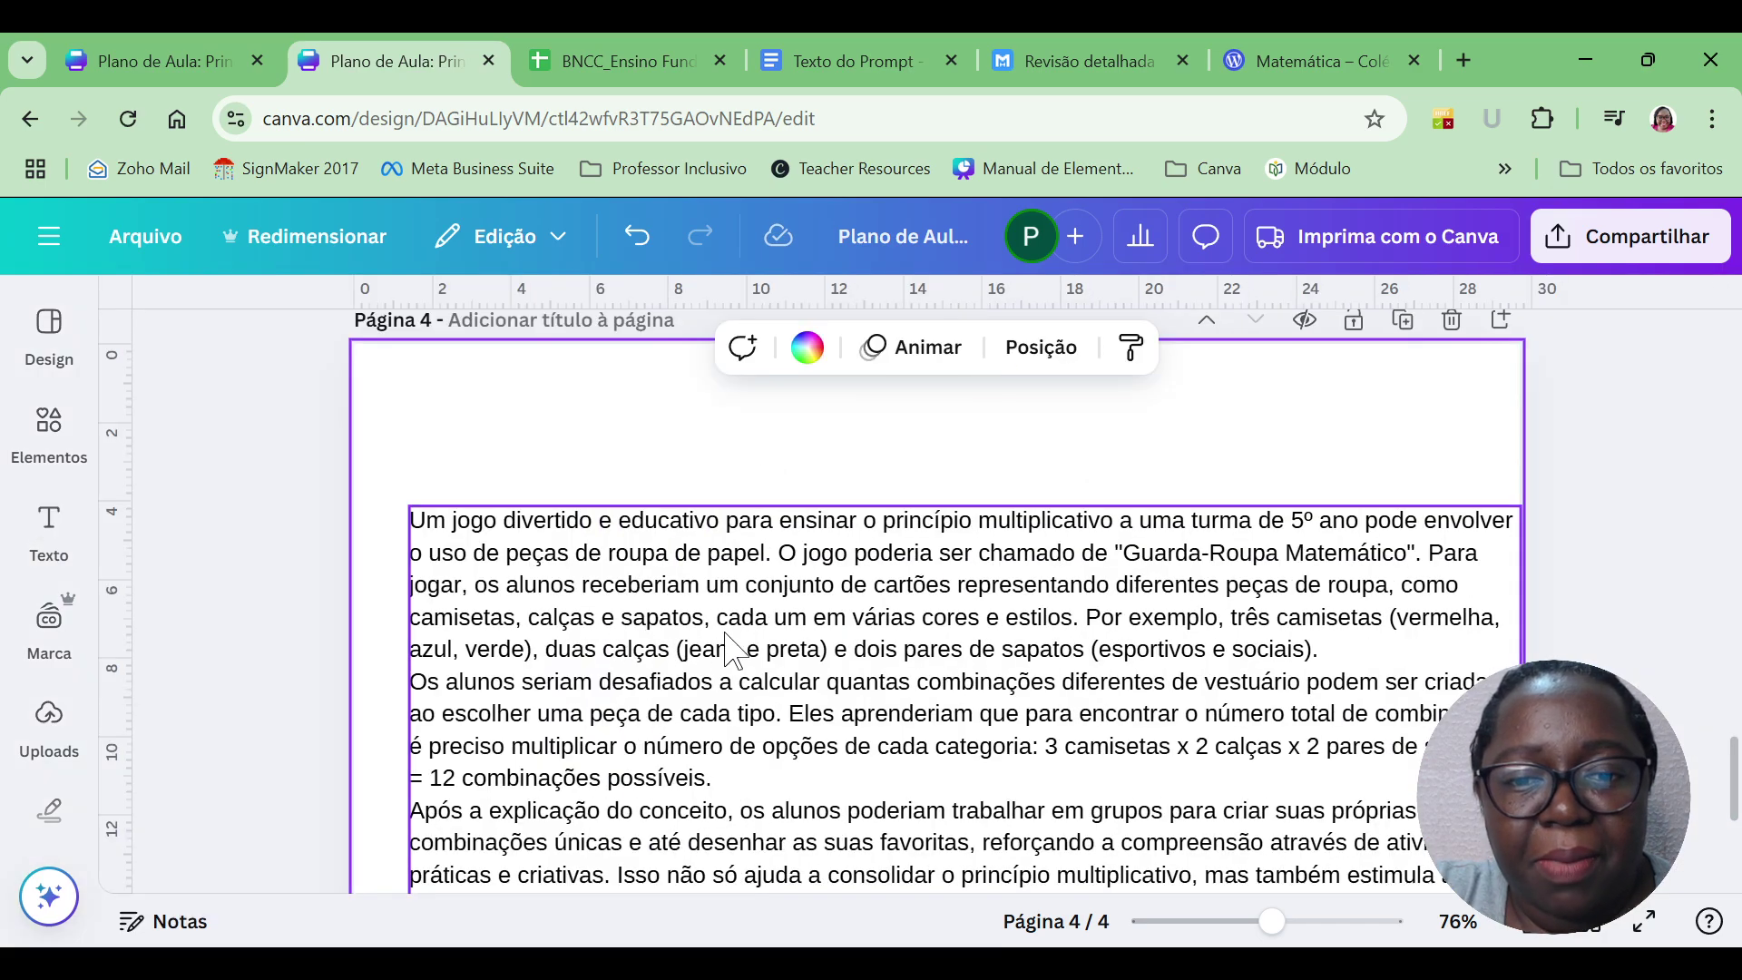
Move the game description higher on page 4, widen its text box to the page's right edge, and view the page full screen.
drag(731, 639, 714, 533)
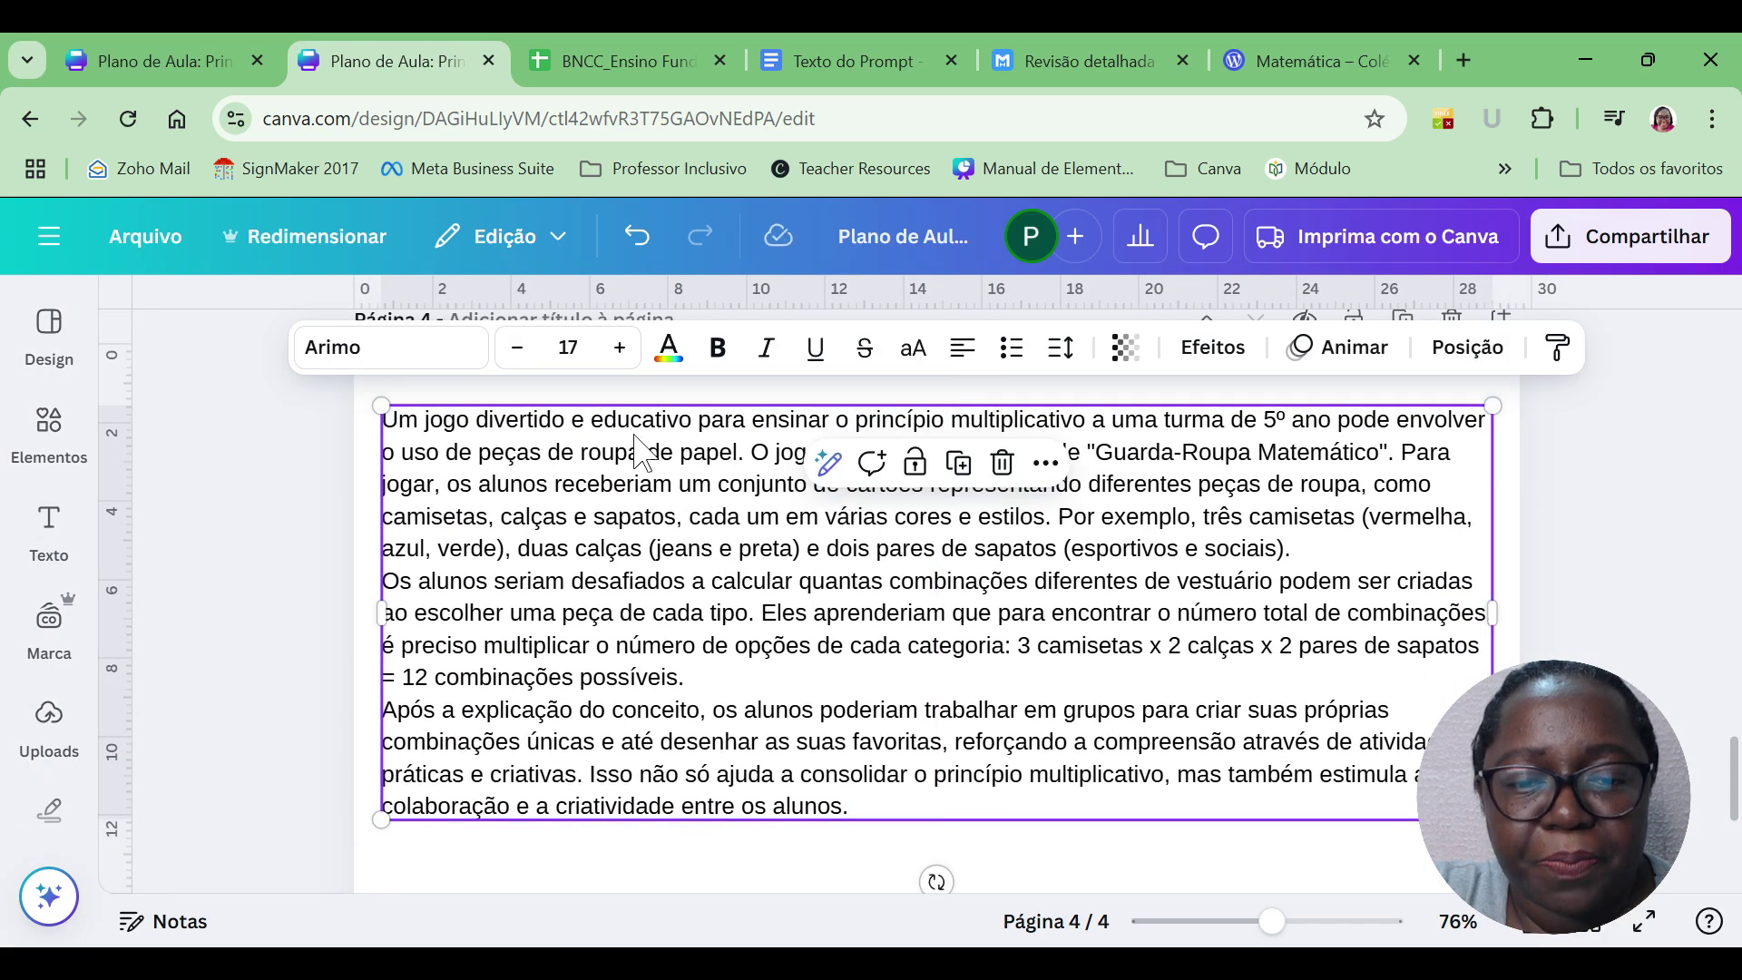
double_click(825, 807)
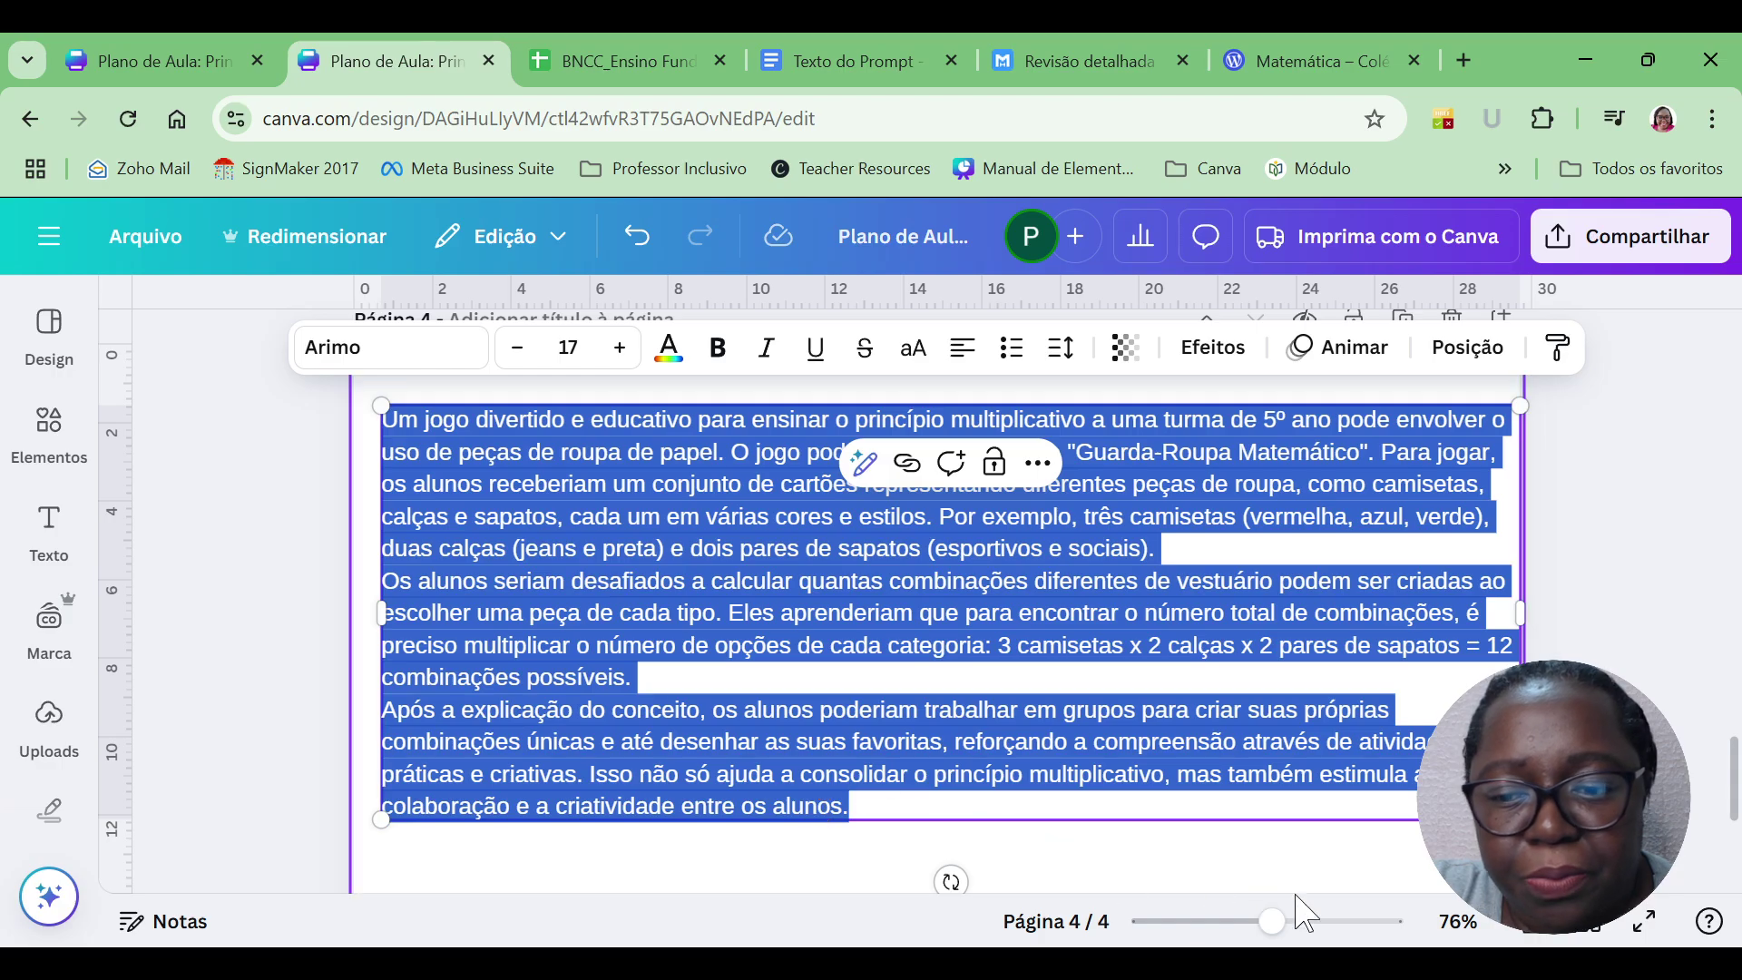
click(1645, 919)
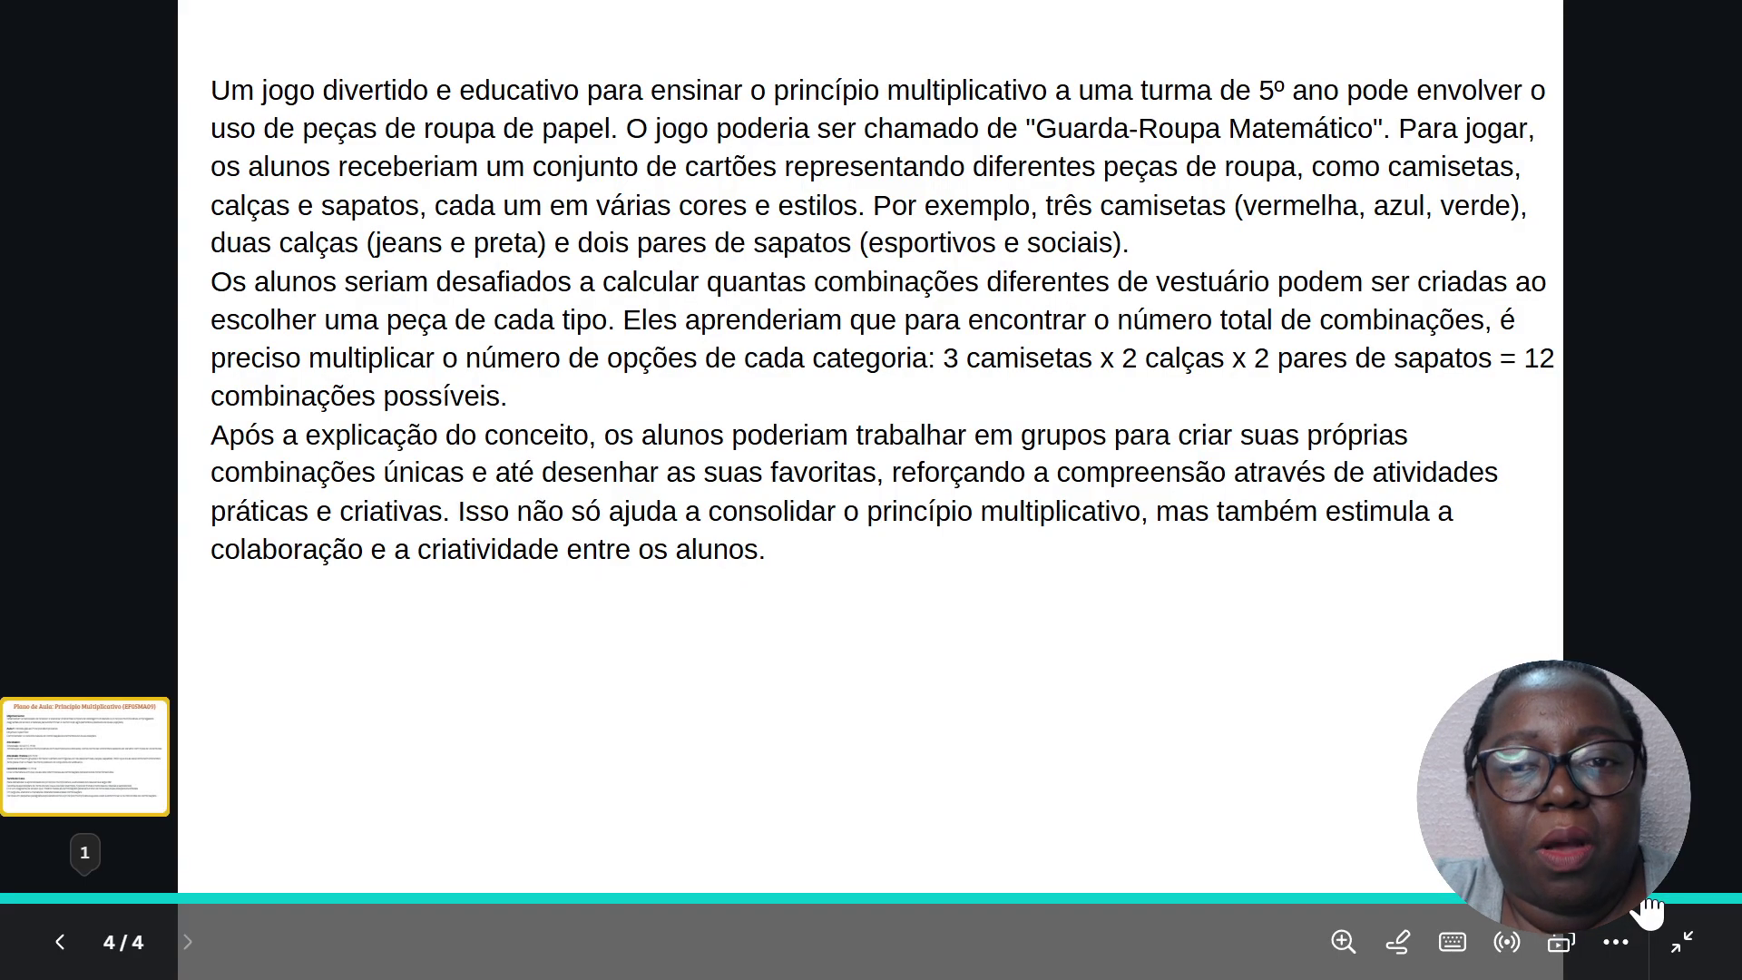
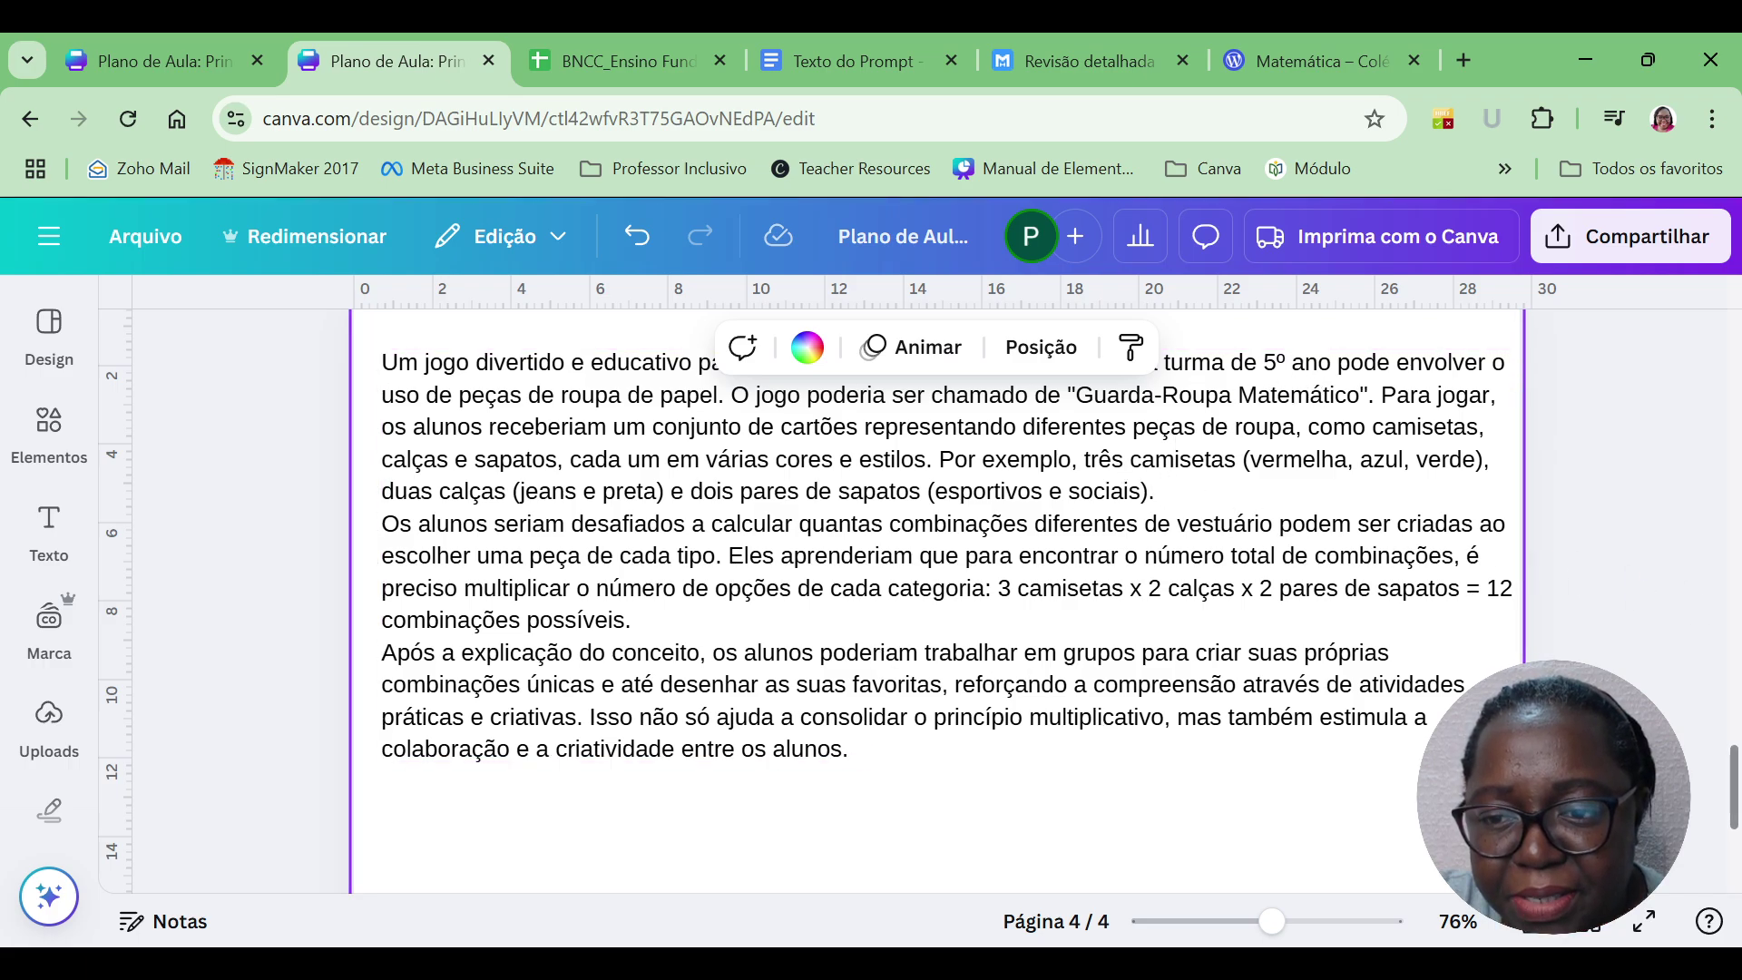
Add a fifth page after the game description and set the view zoom to 57%.
scroll(934, 599, down, 3)
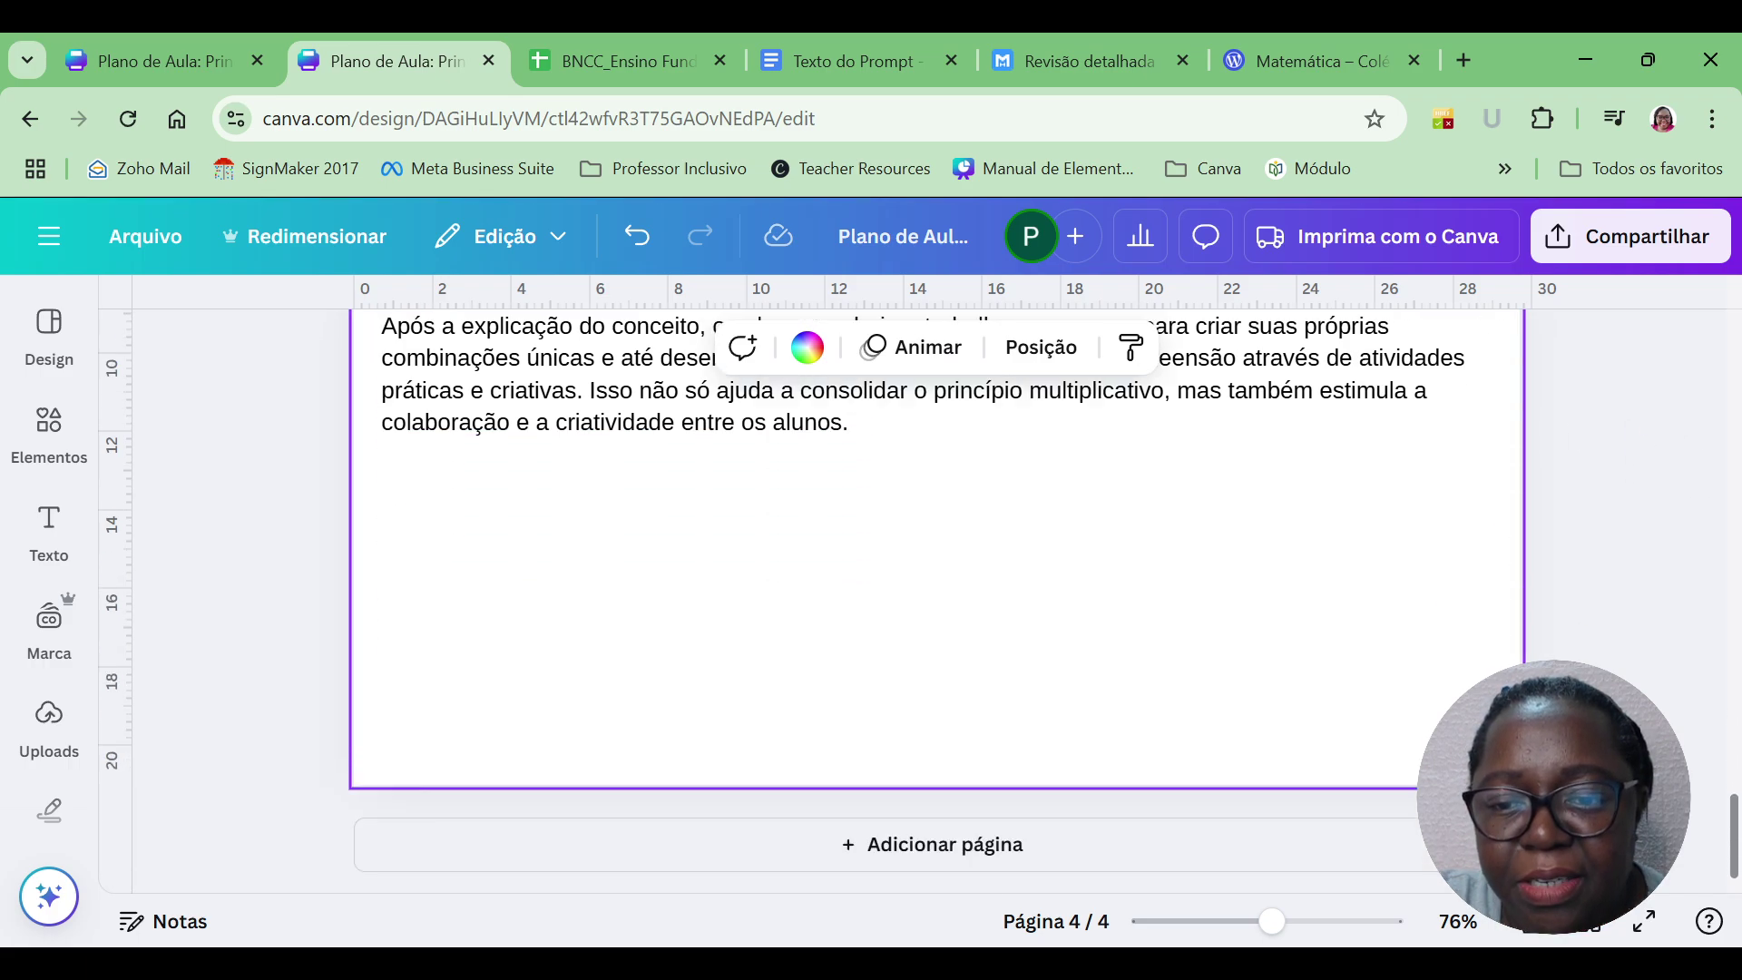
click(1220, 845)
scroll(1337, 842, down, 5)
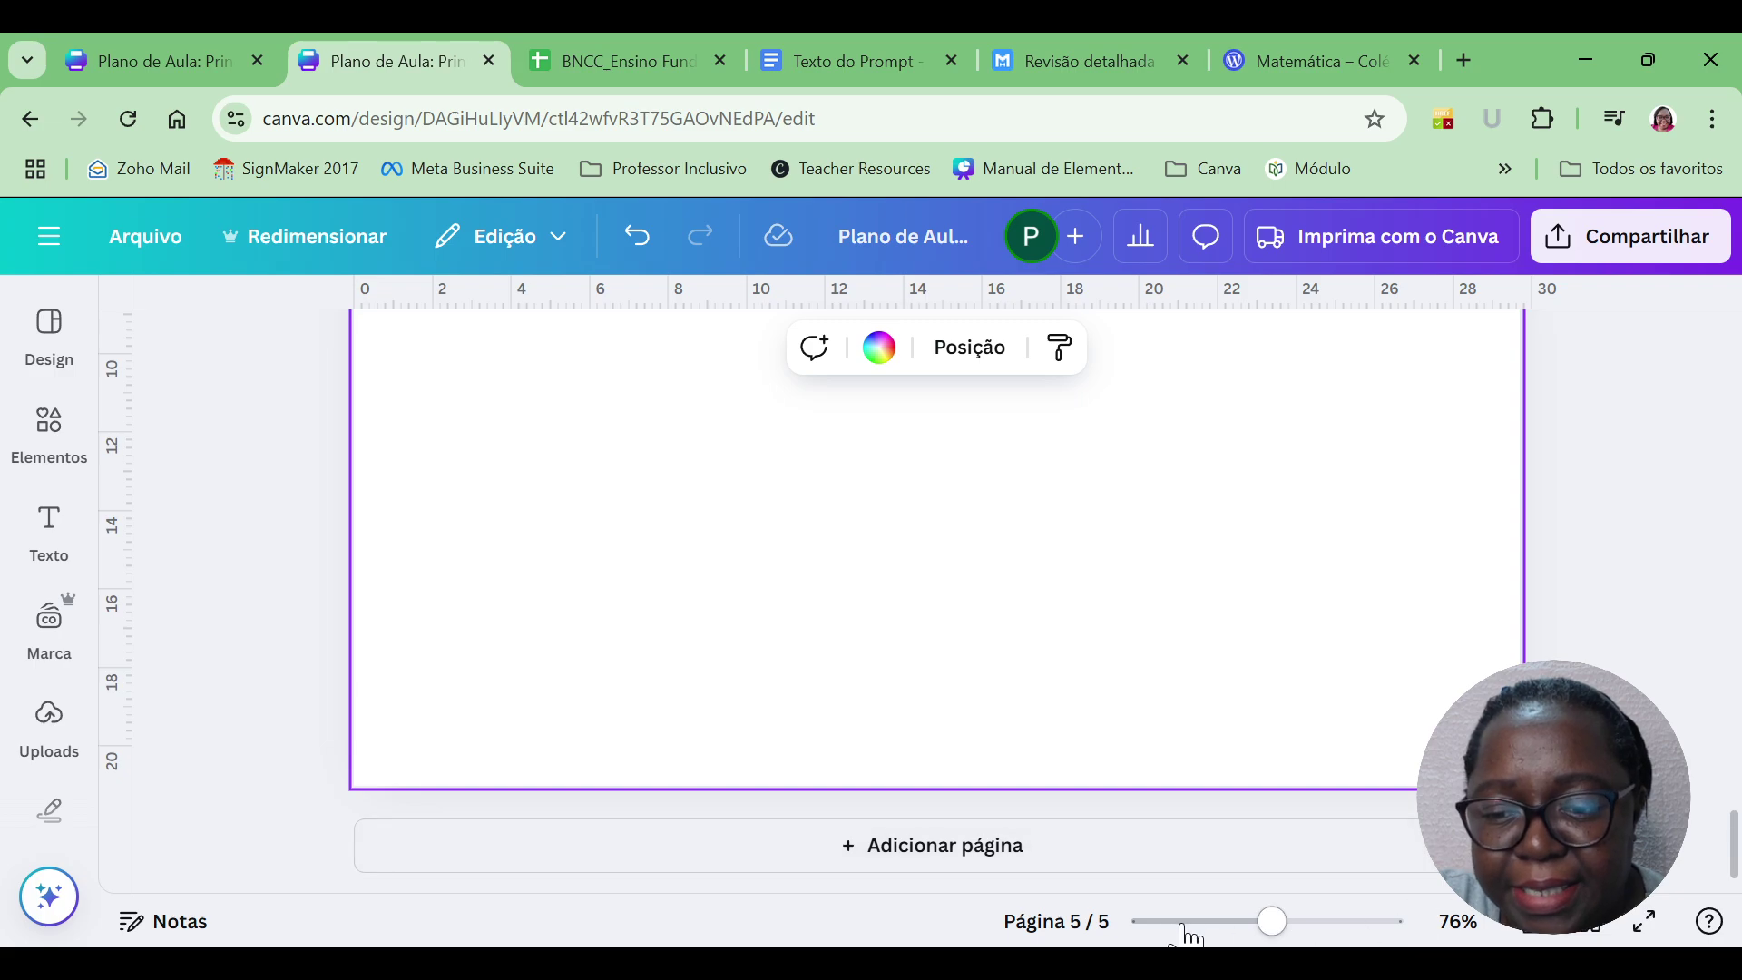
click(1221, 923)
scroll(935, 599, up, 2)
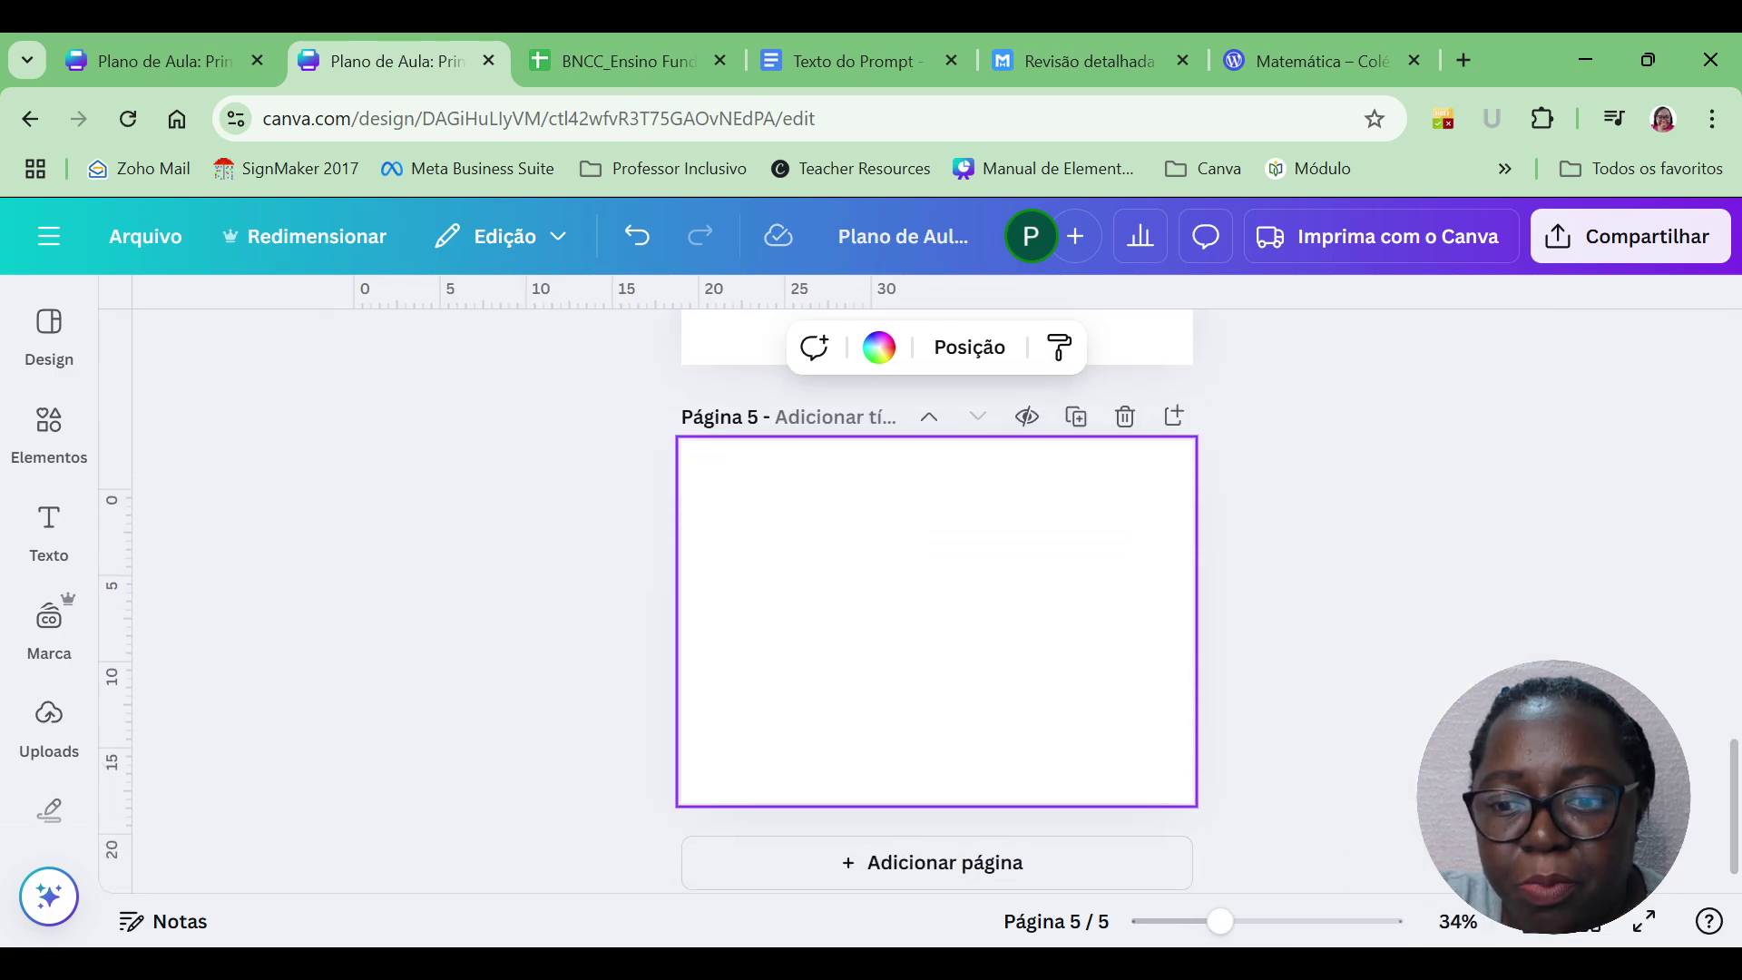
drag(1221, 923, 1253, 923)
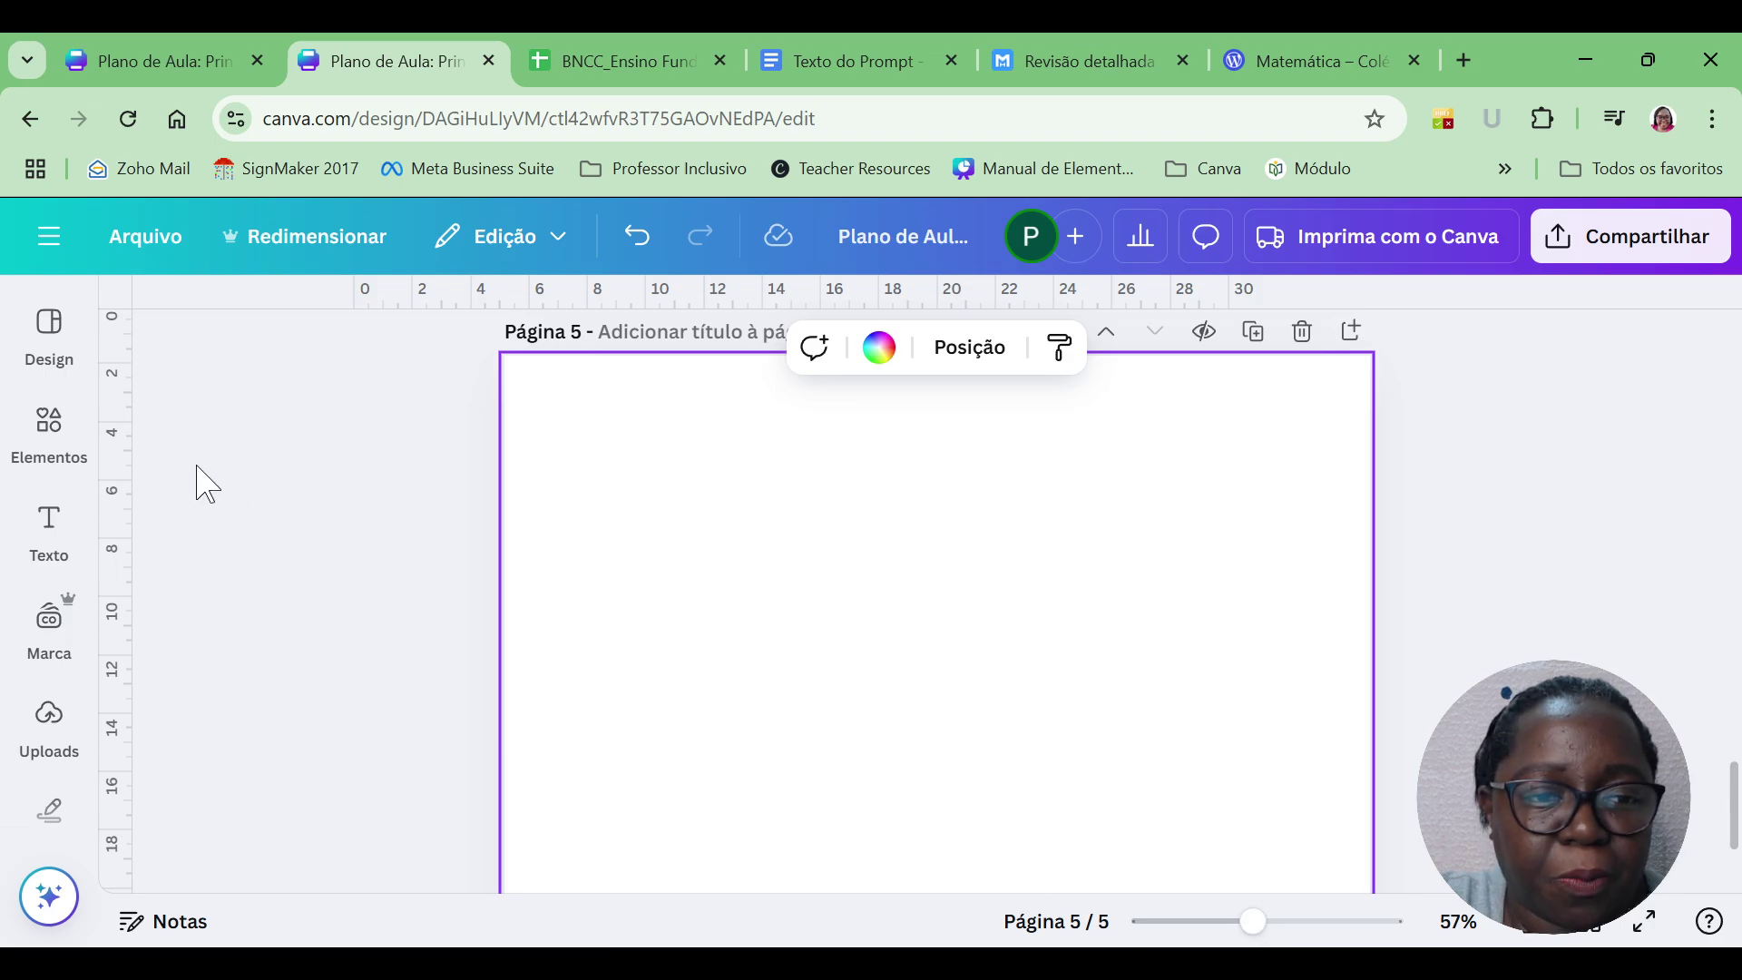
Search the elements library for "rapaz" and show all matching graphics.
click(61, 447)
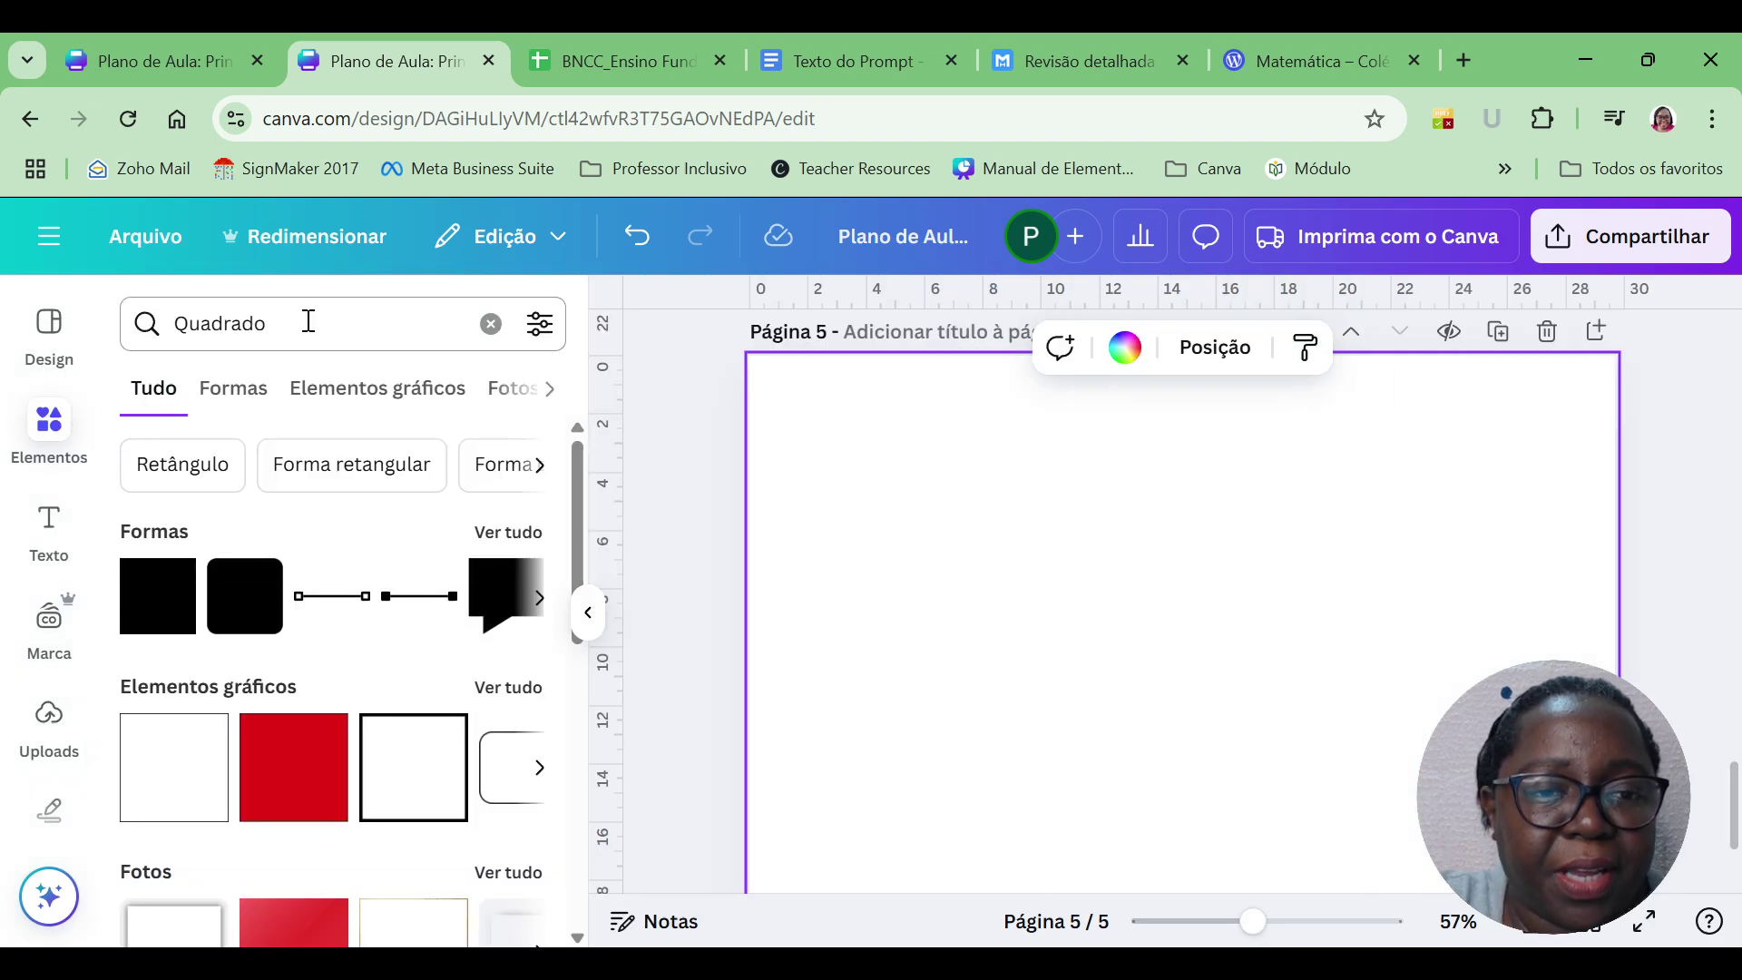
click(308, 323)
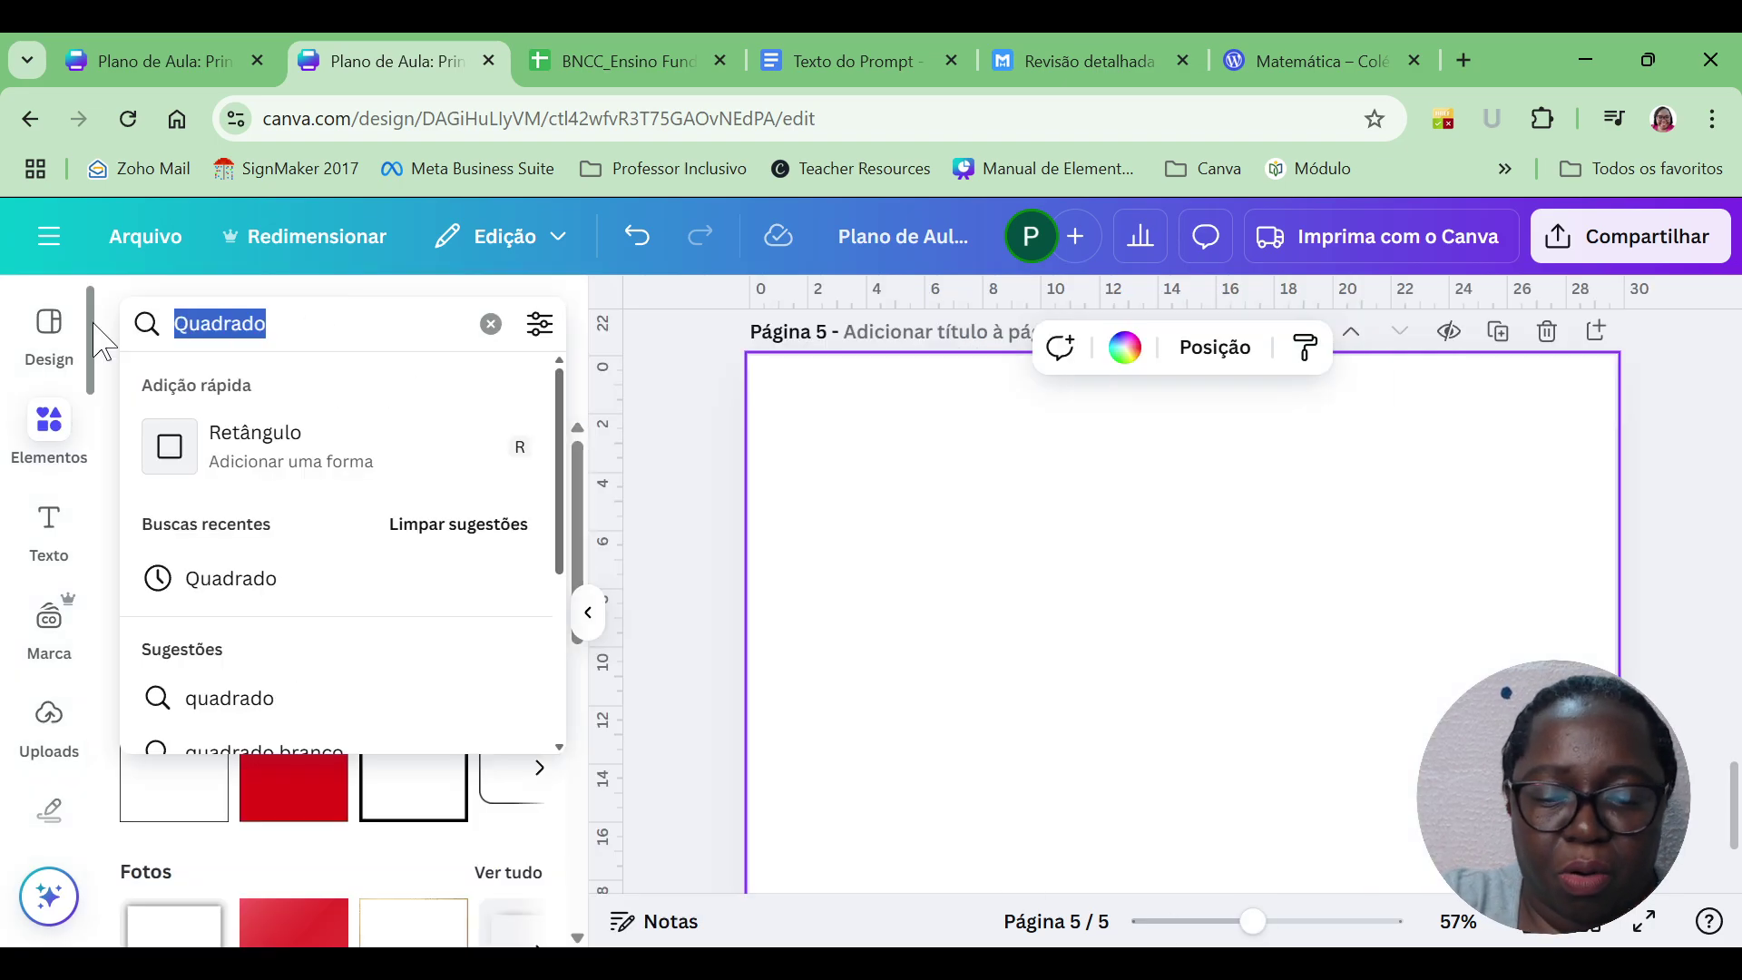
text(rapaz)
key(Return)
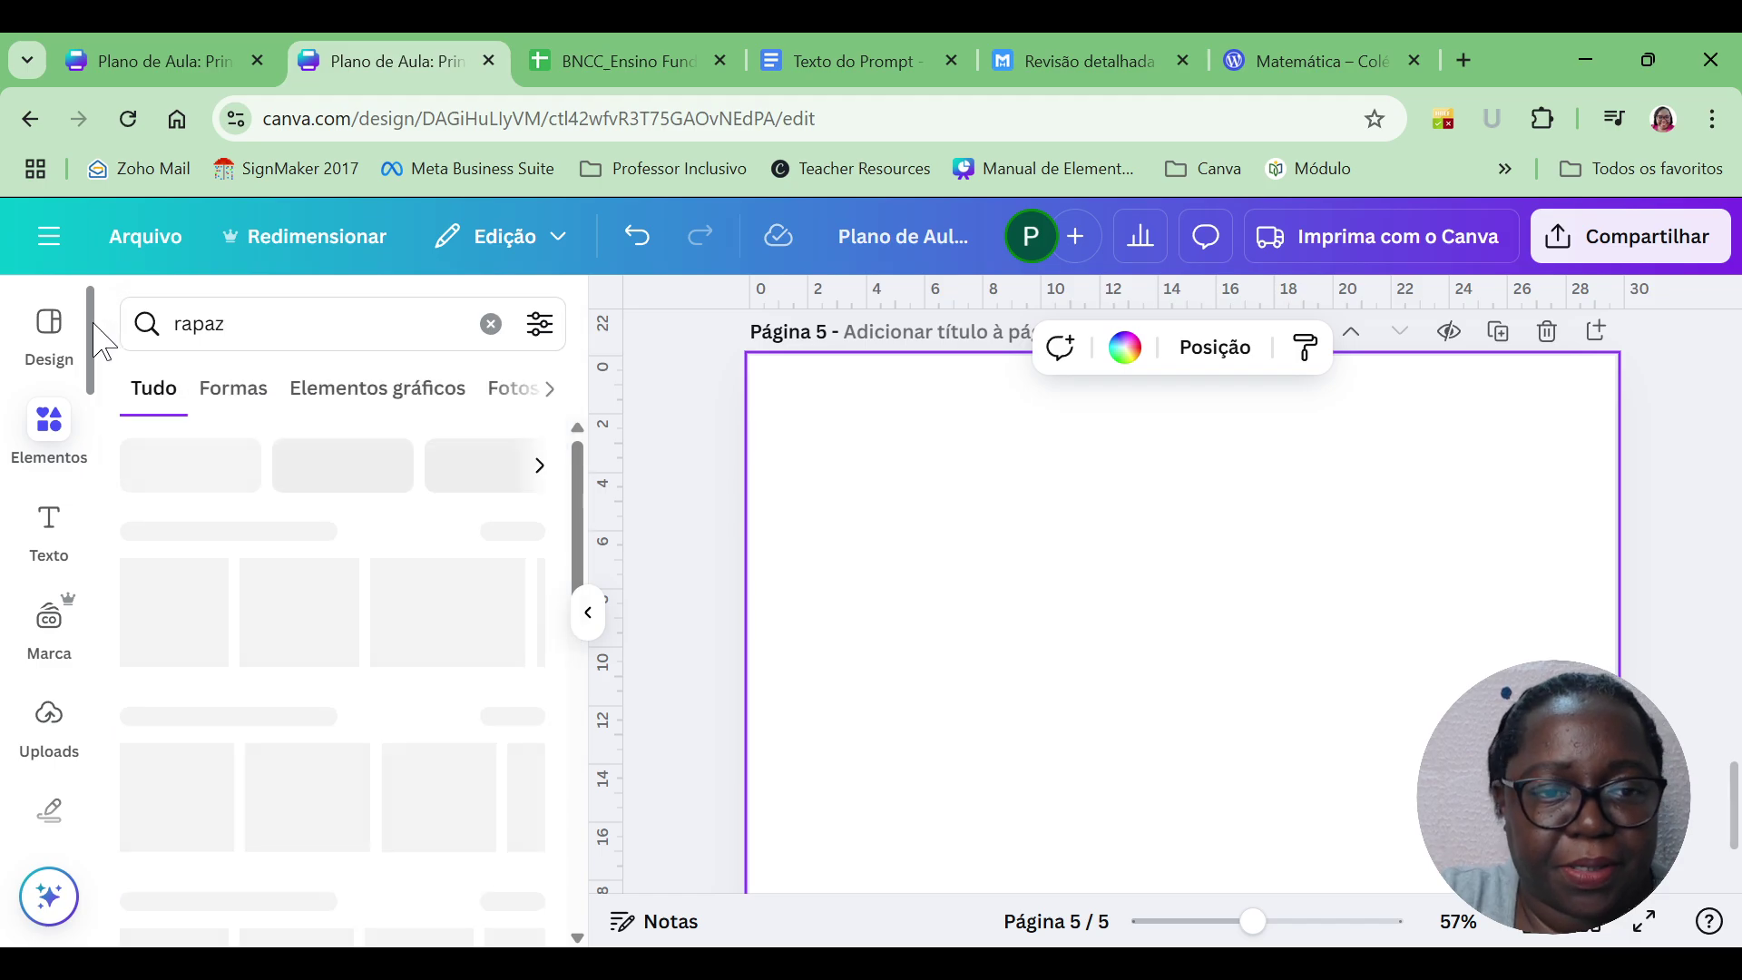
click(508, 534)
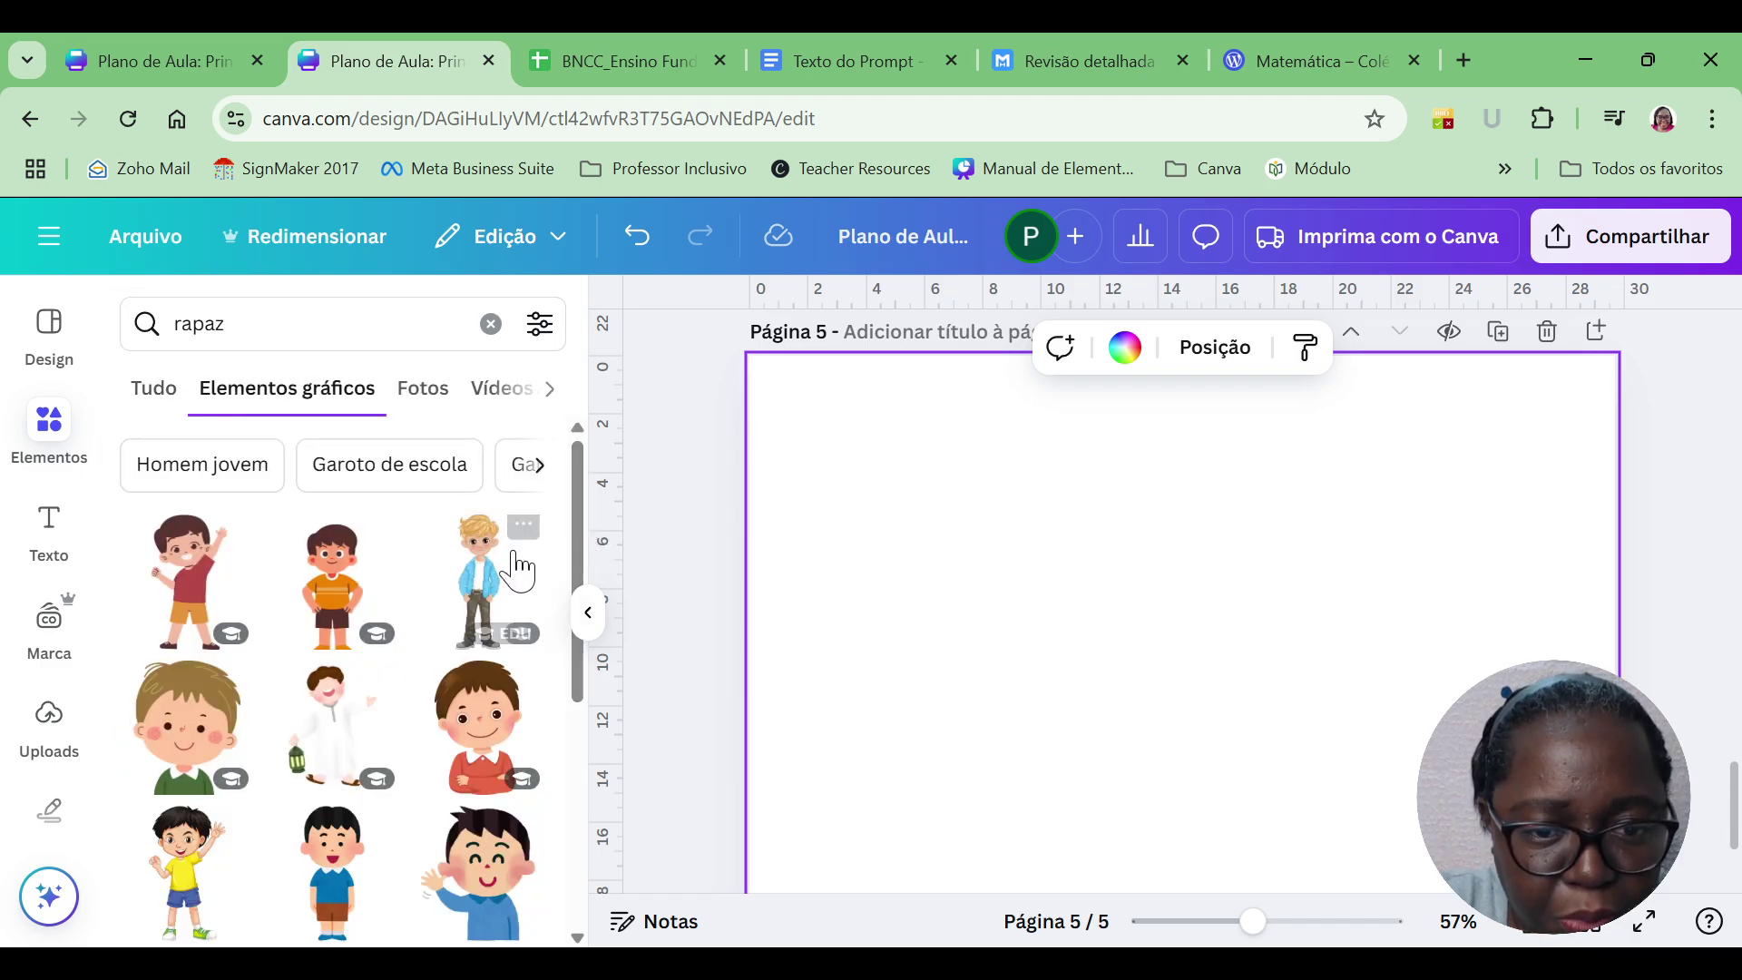
Insert the blond boy in the blue shirt on page 5, shrink him to about half the page height, and place him at the lower left.
click(481, 595)
drag(1244, 712, 917, 689)
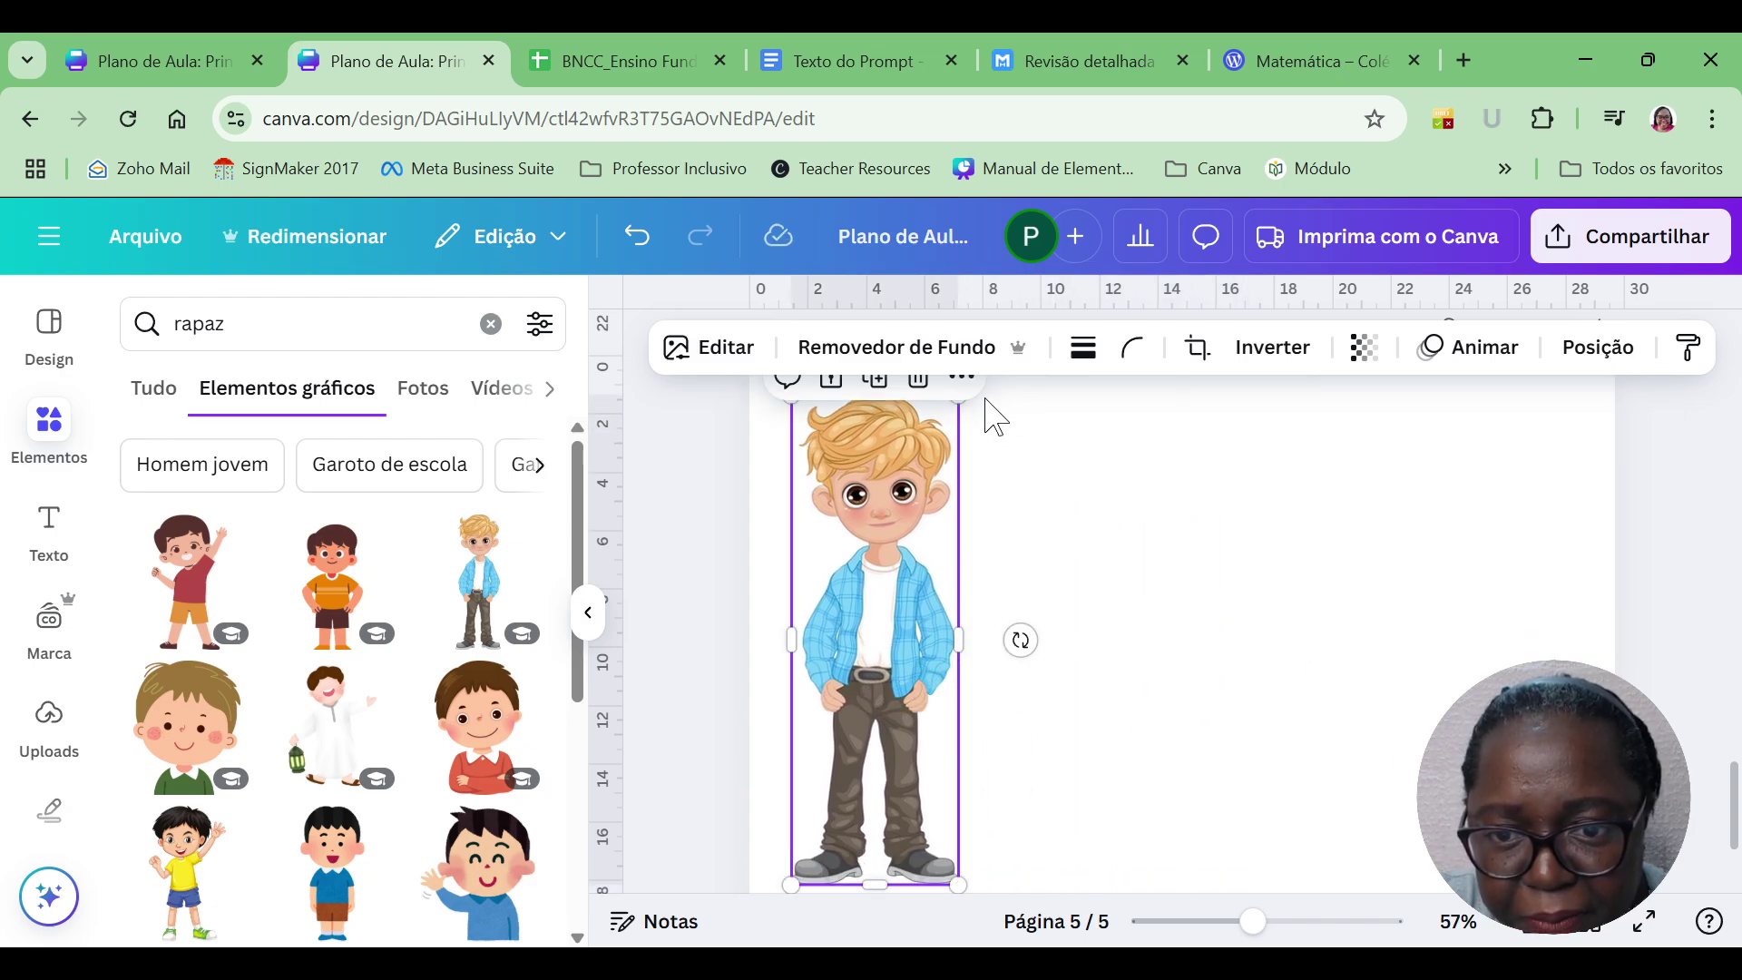
drag(964, 402, 885, 606)
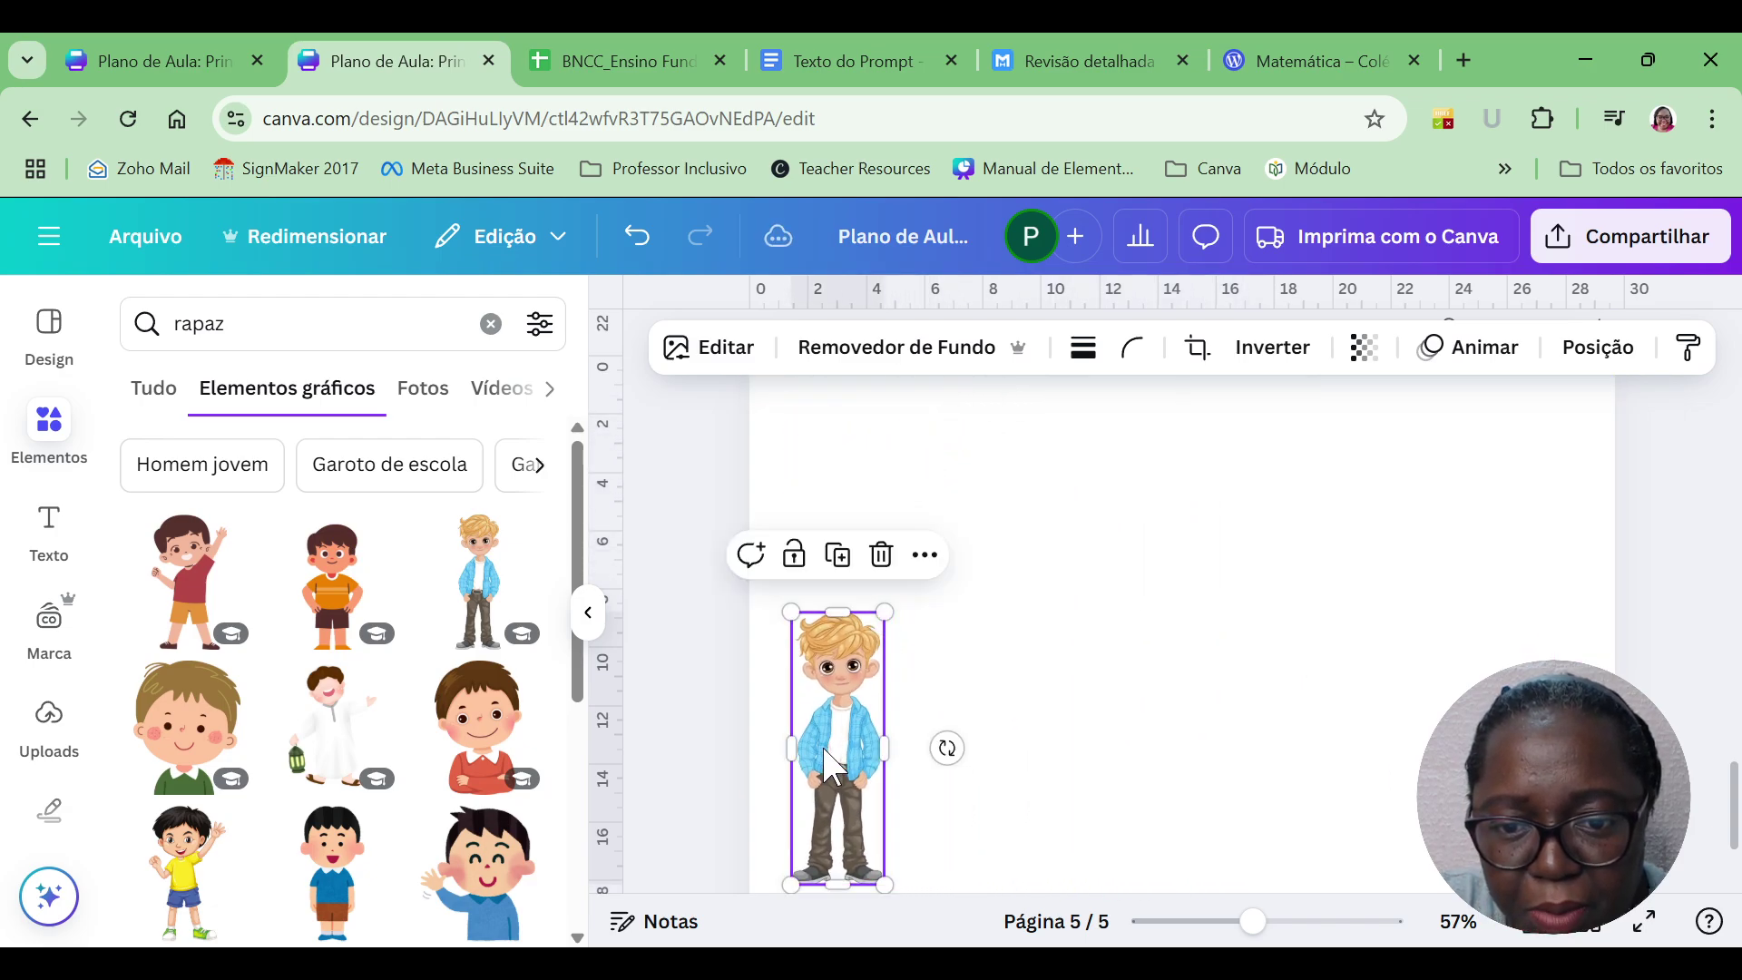
drag(823, 742, 823, 661)
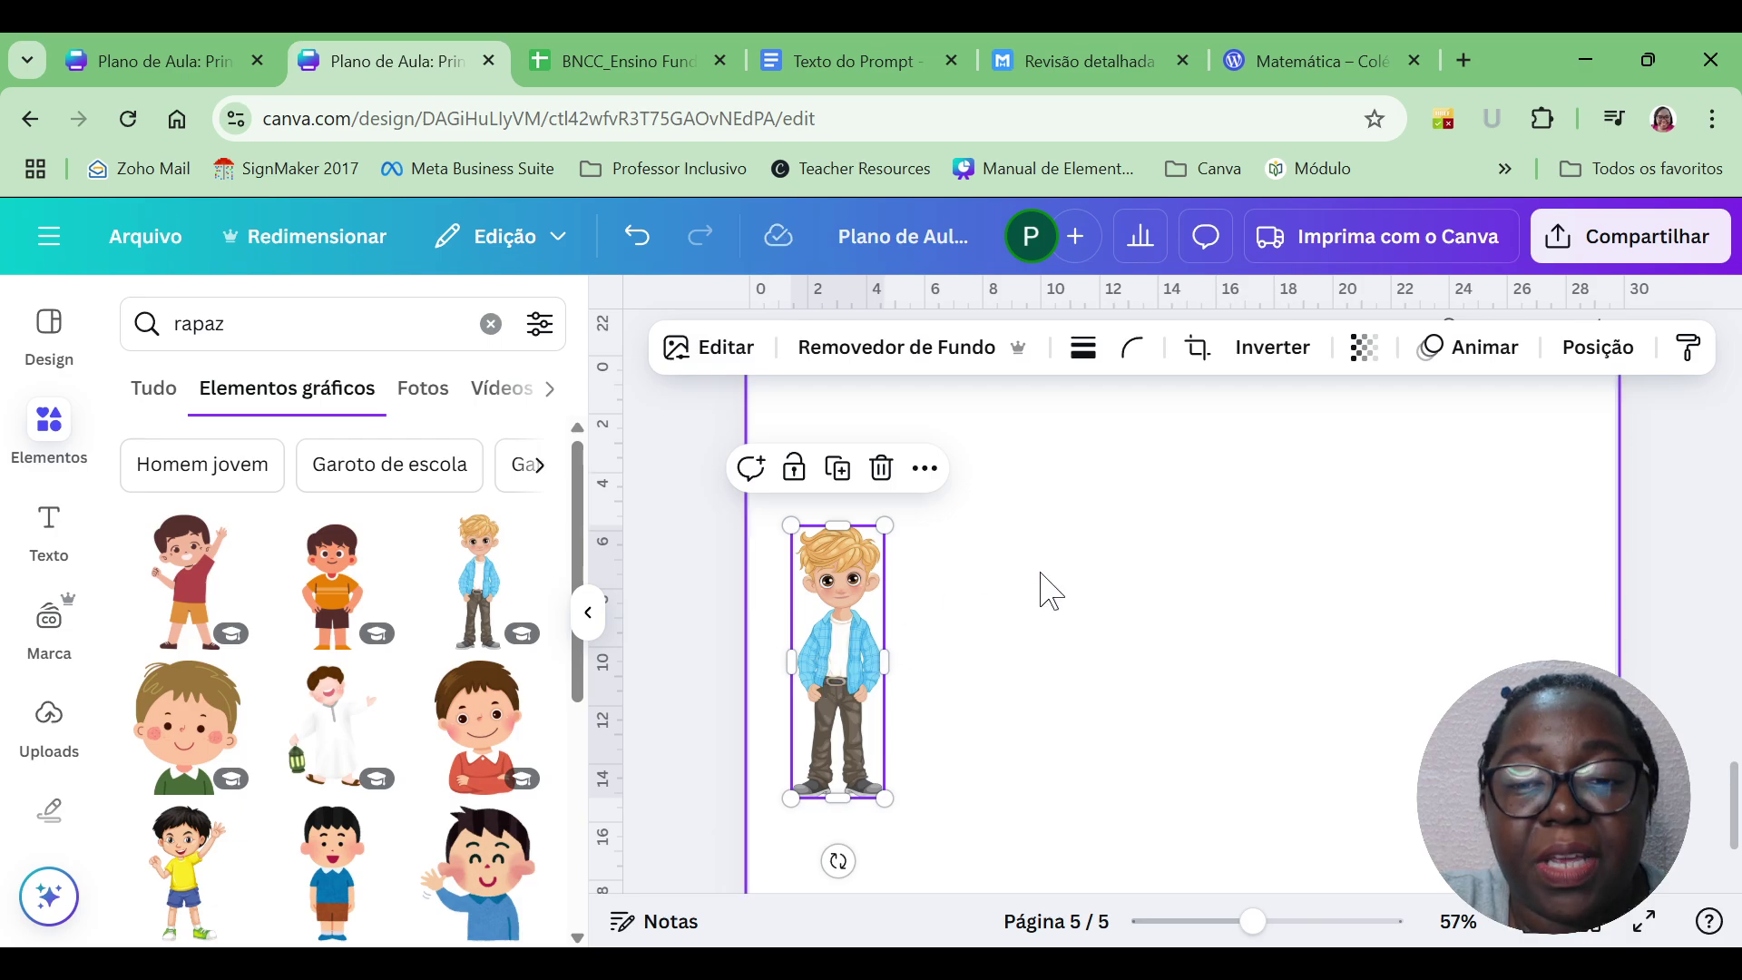
drag(886, 613, 881, 705)
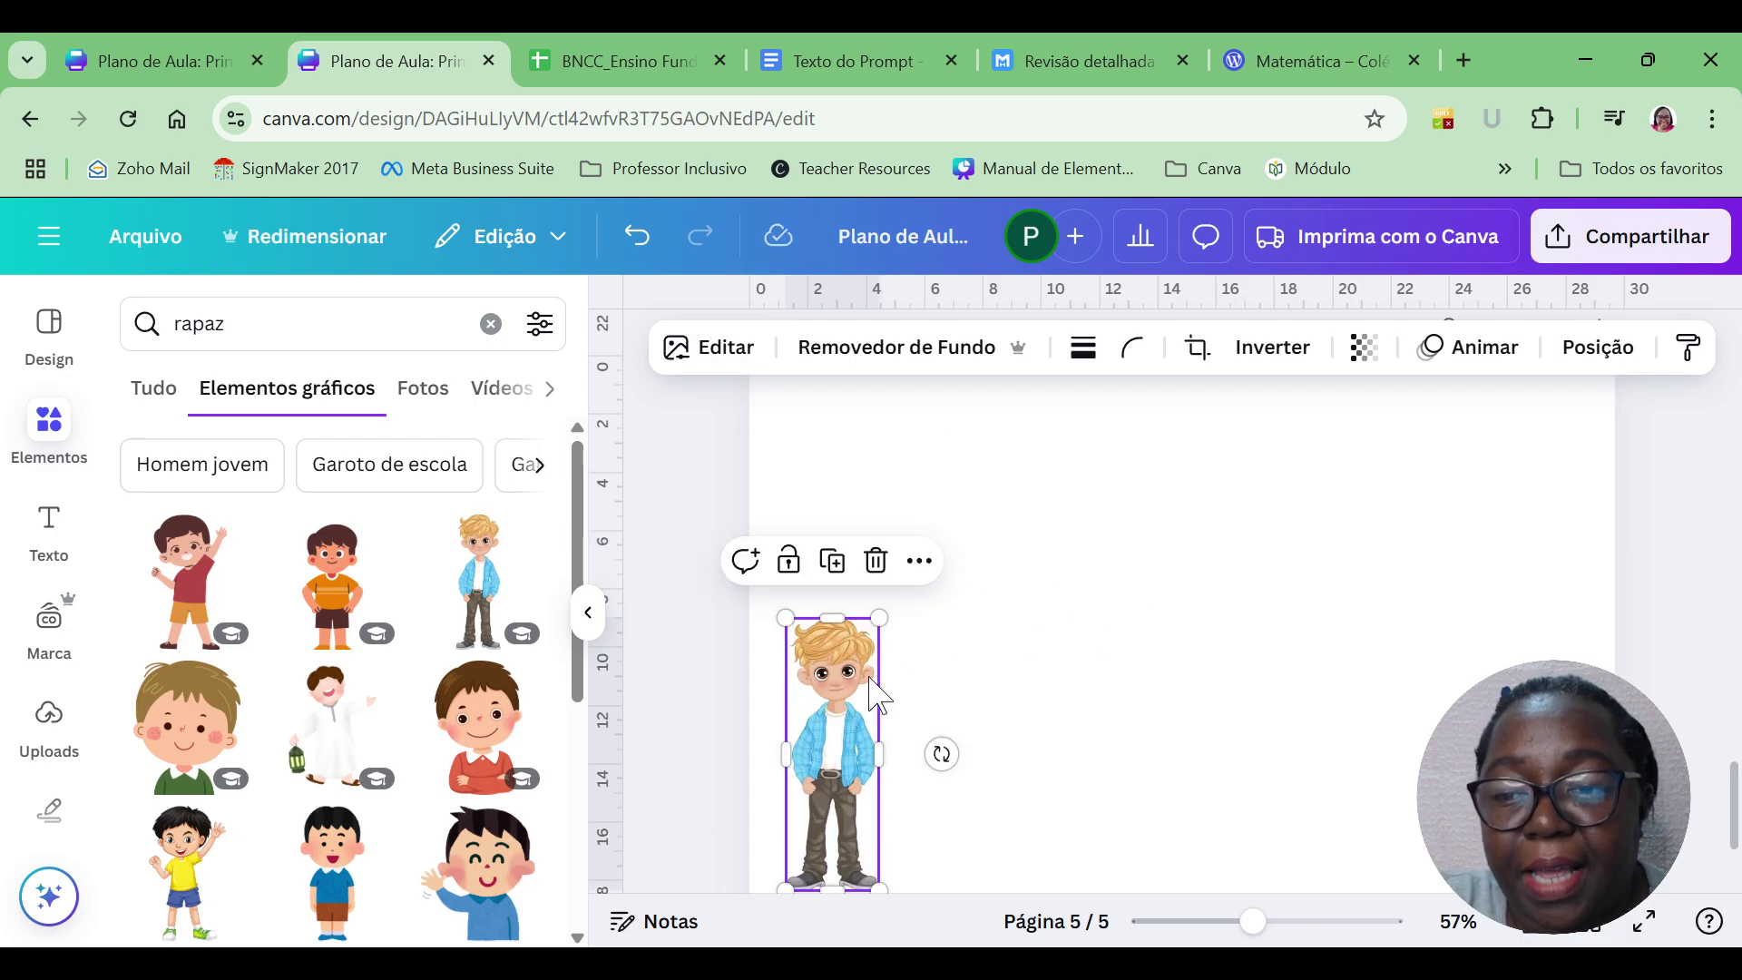
Review the clothing game description on page 4, and return to the boy illustration on page 5.
drag(1733, 803, 1730, 743)
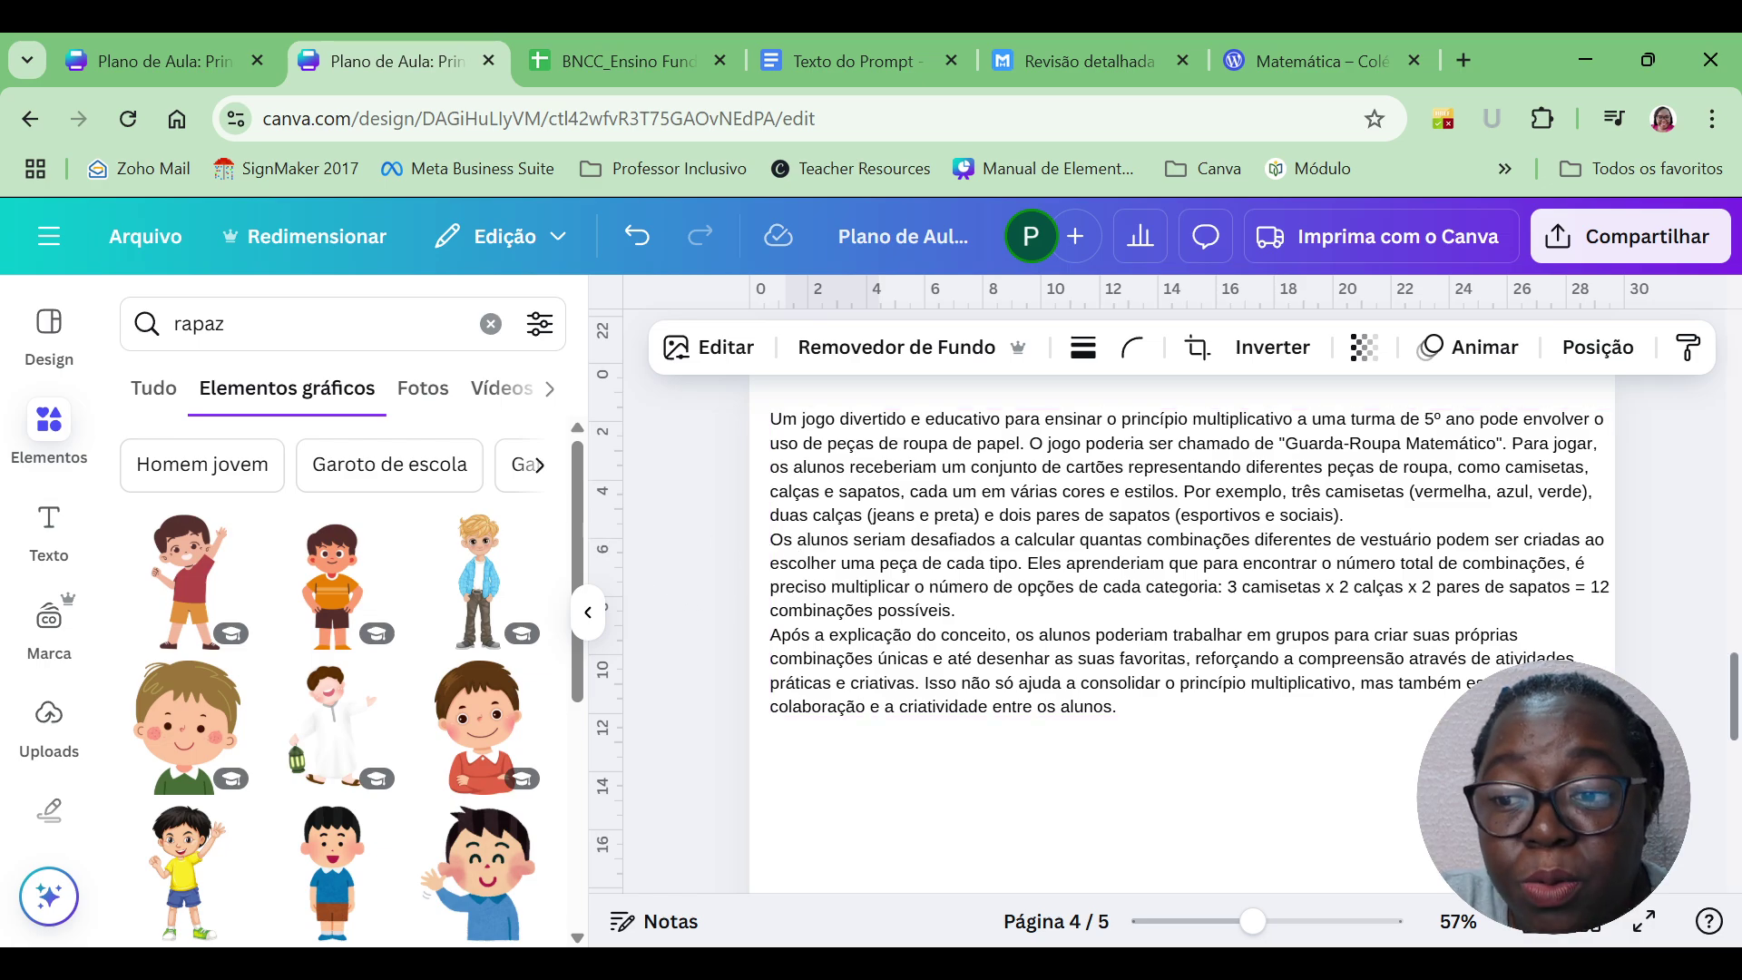
scroll(1180, 590, down, 5)
drag(478, 581, 832, 617)
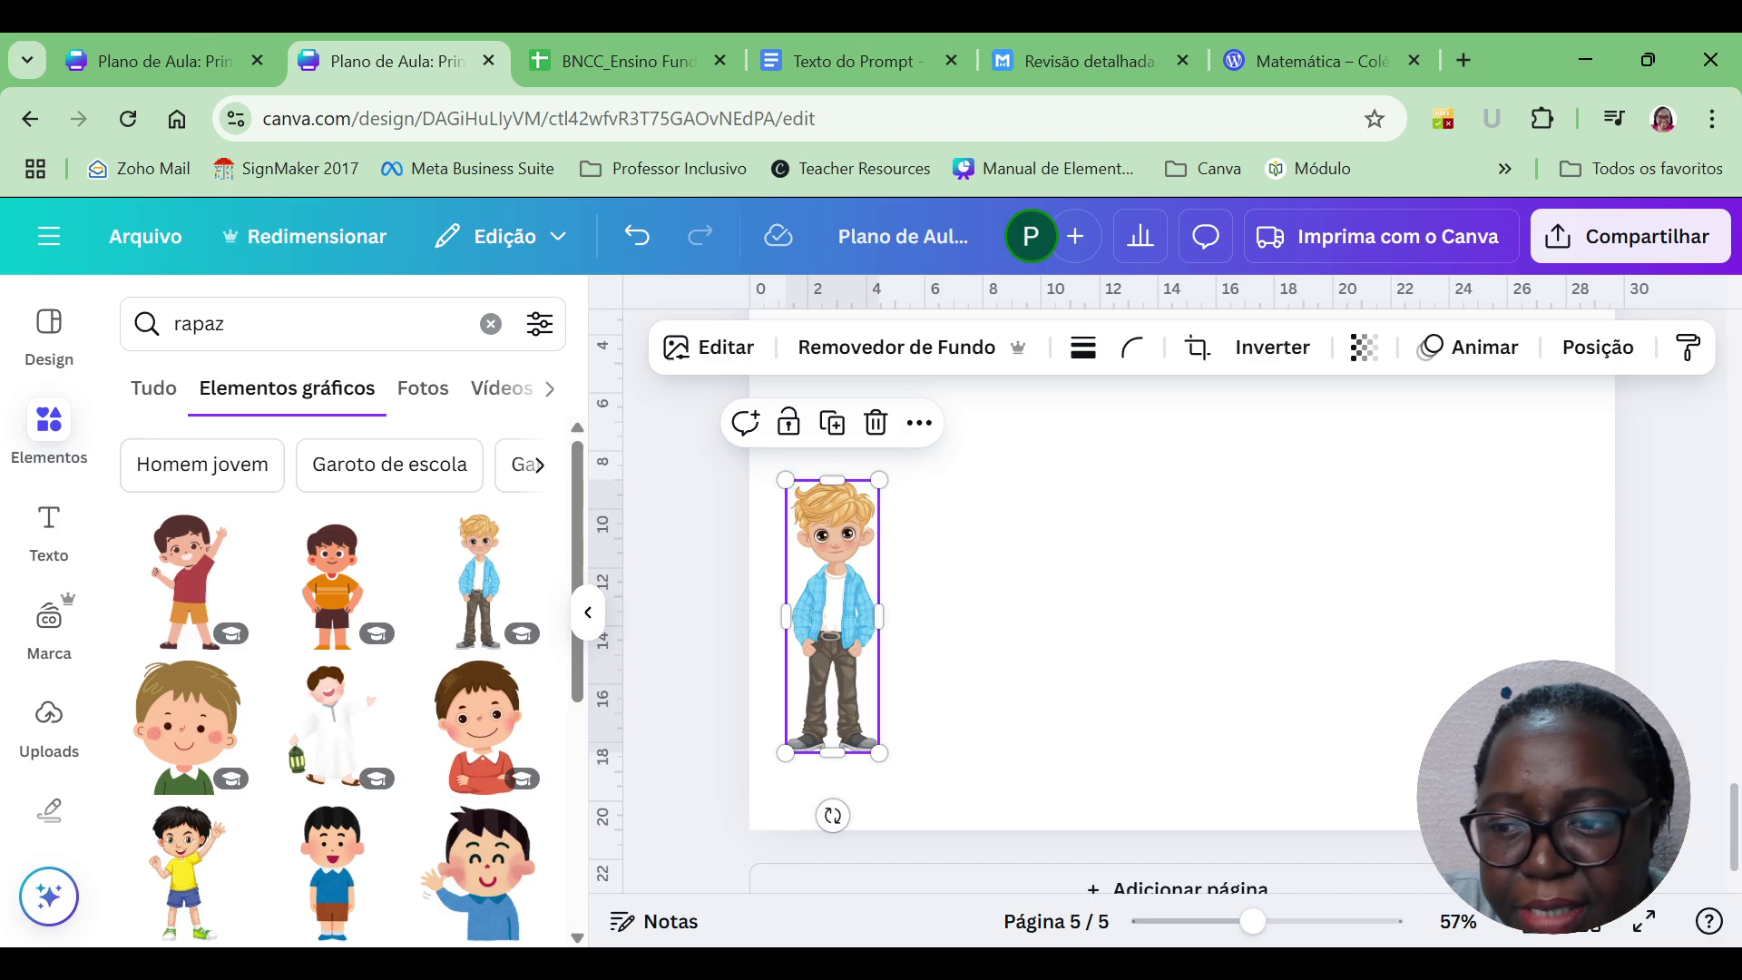
Search the elements library's graphics for "camisa".
scroll(1179, 589, up, 3)
scroll(1180, 590, down, 1)
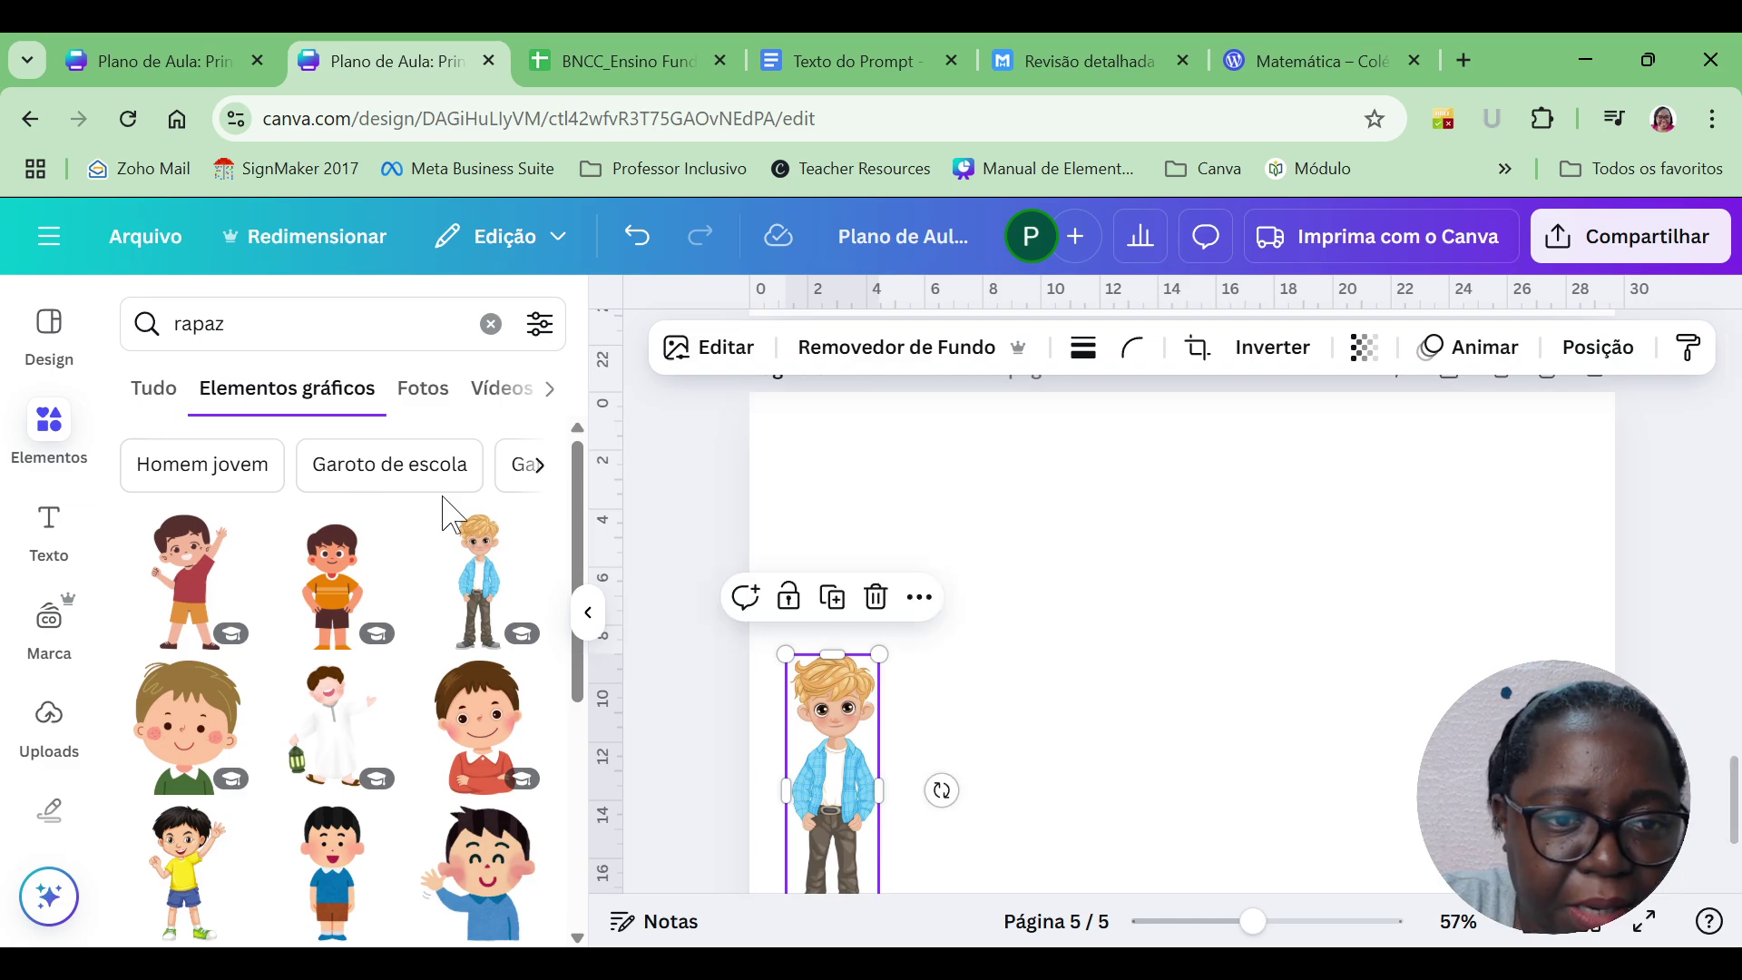
click(323, 324)
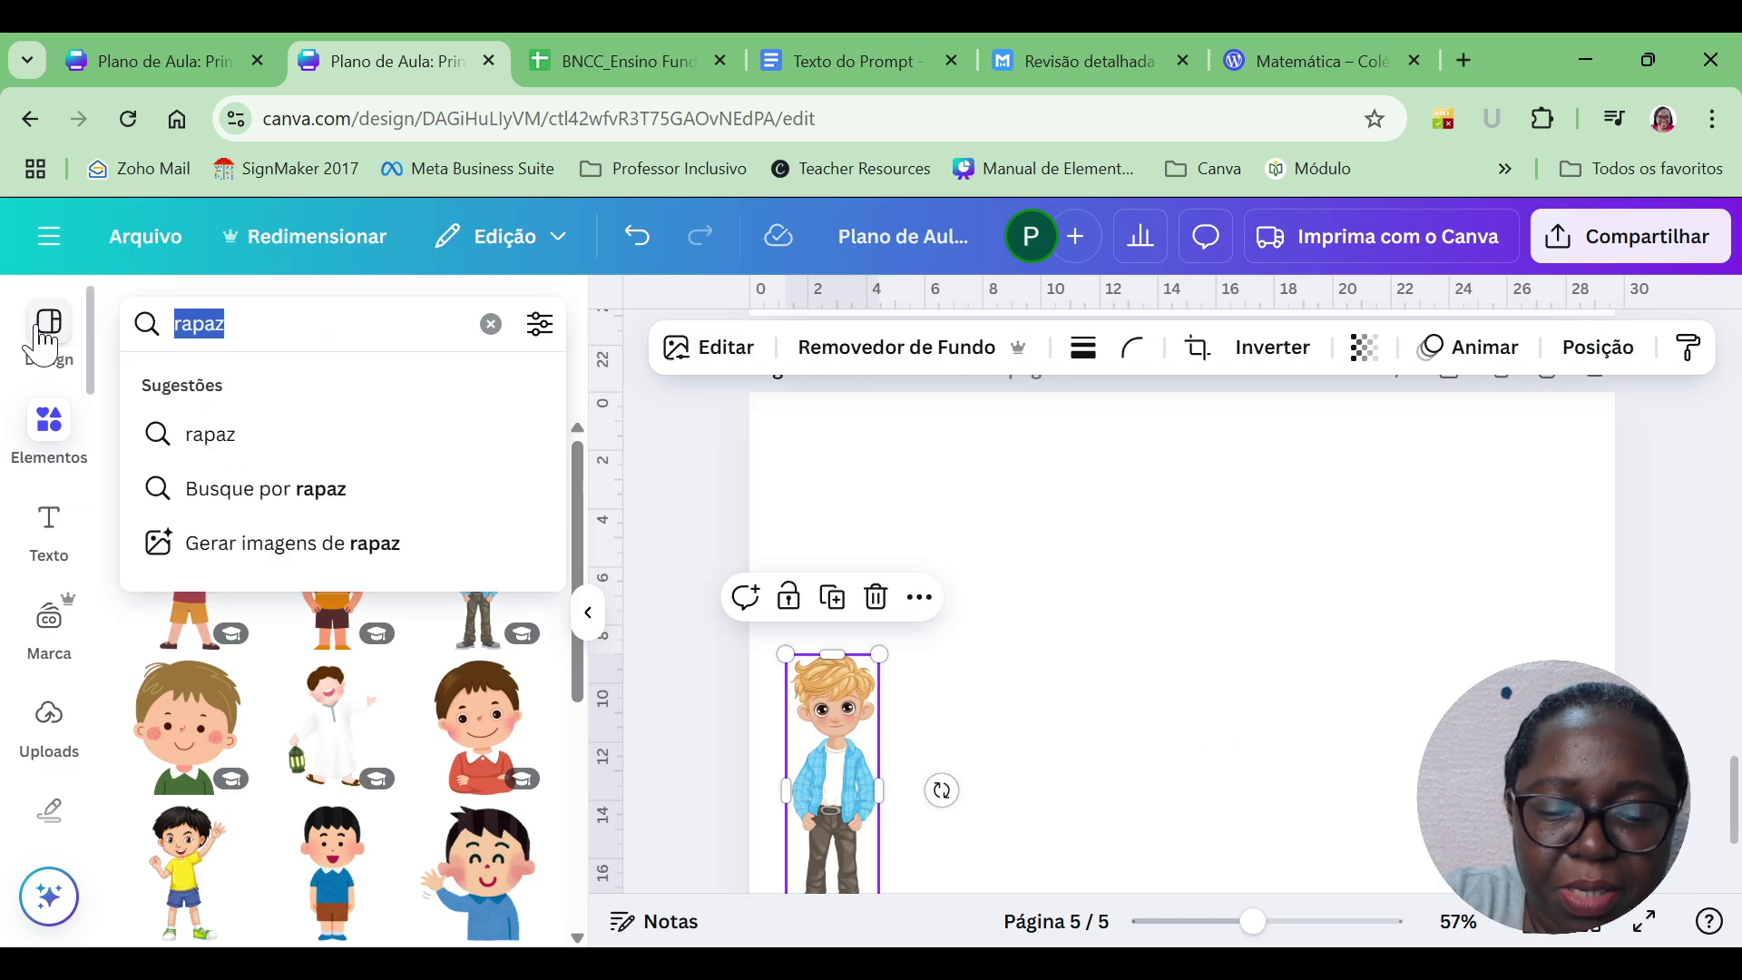
text(camisa)
key(Return)
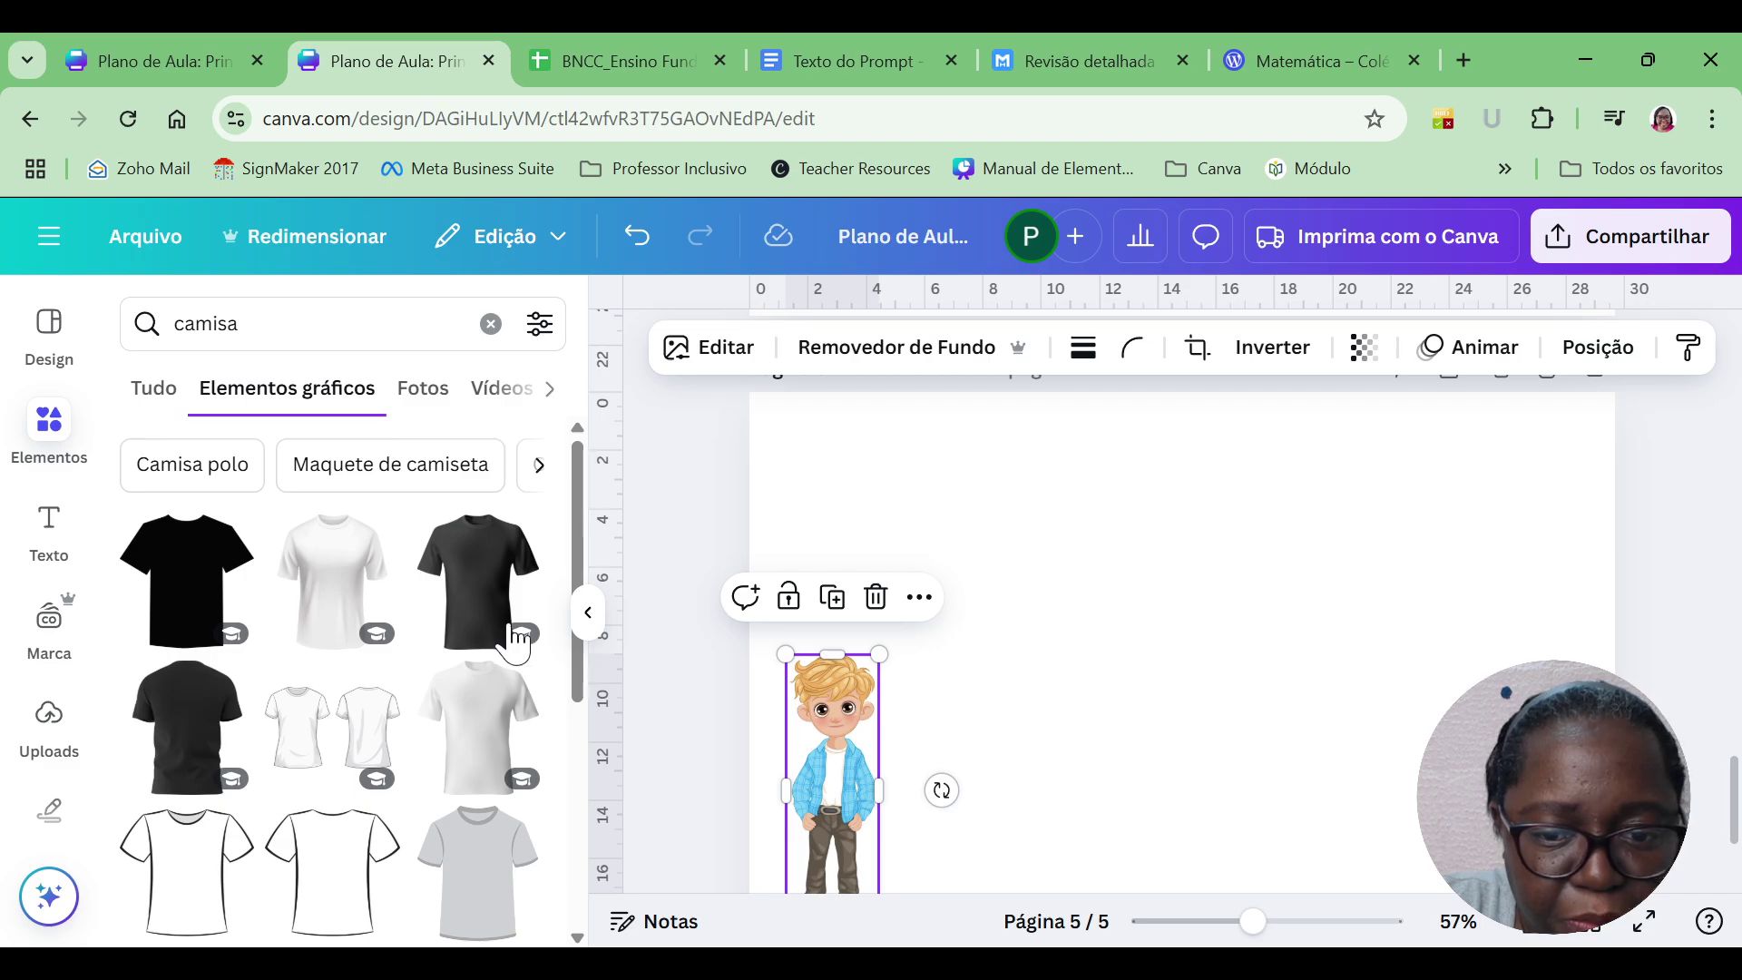
Insert the white outlined T-shirt on page 5, shrink it into the upper-left corner, and duplicate it directly beside the original.
click(173, 862)
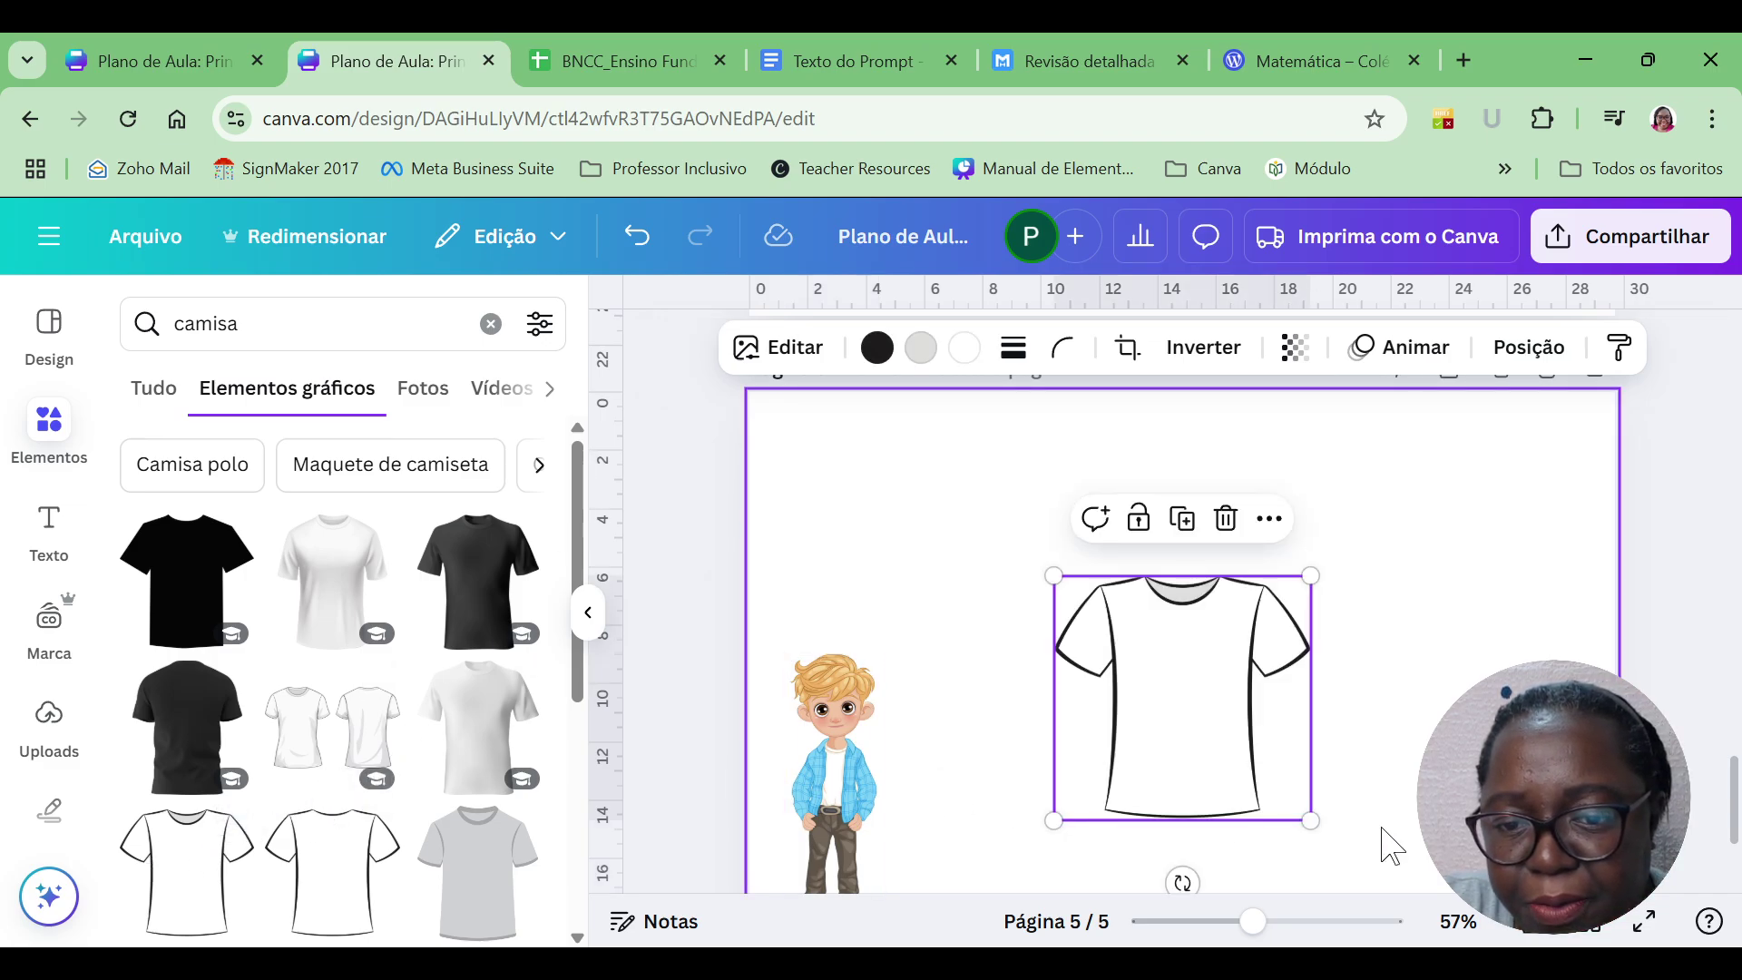
drag(1310, 822, 931, 448)
key(ctrl+d)
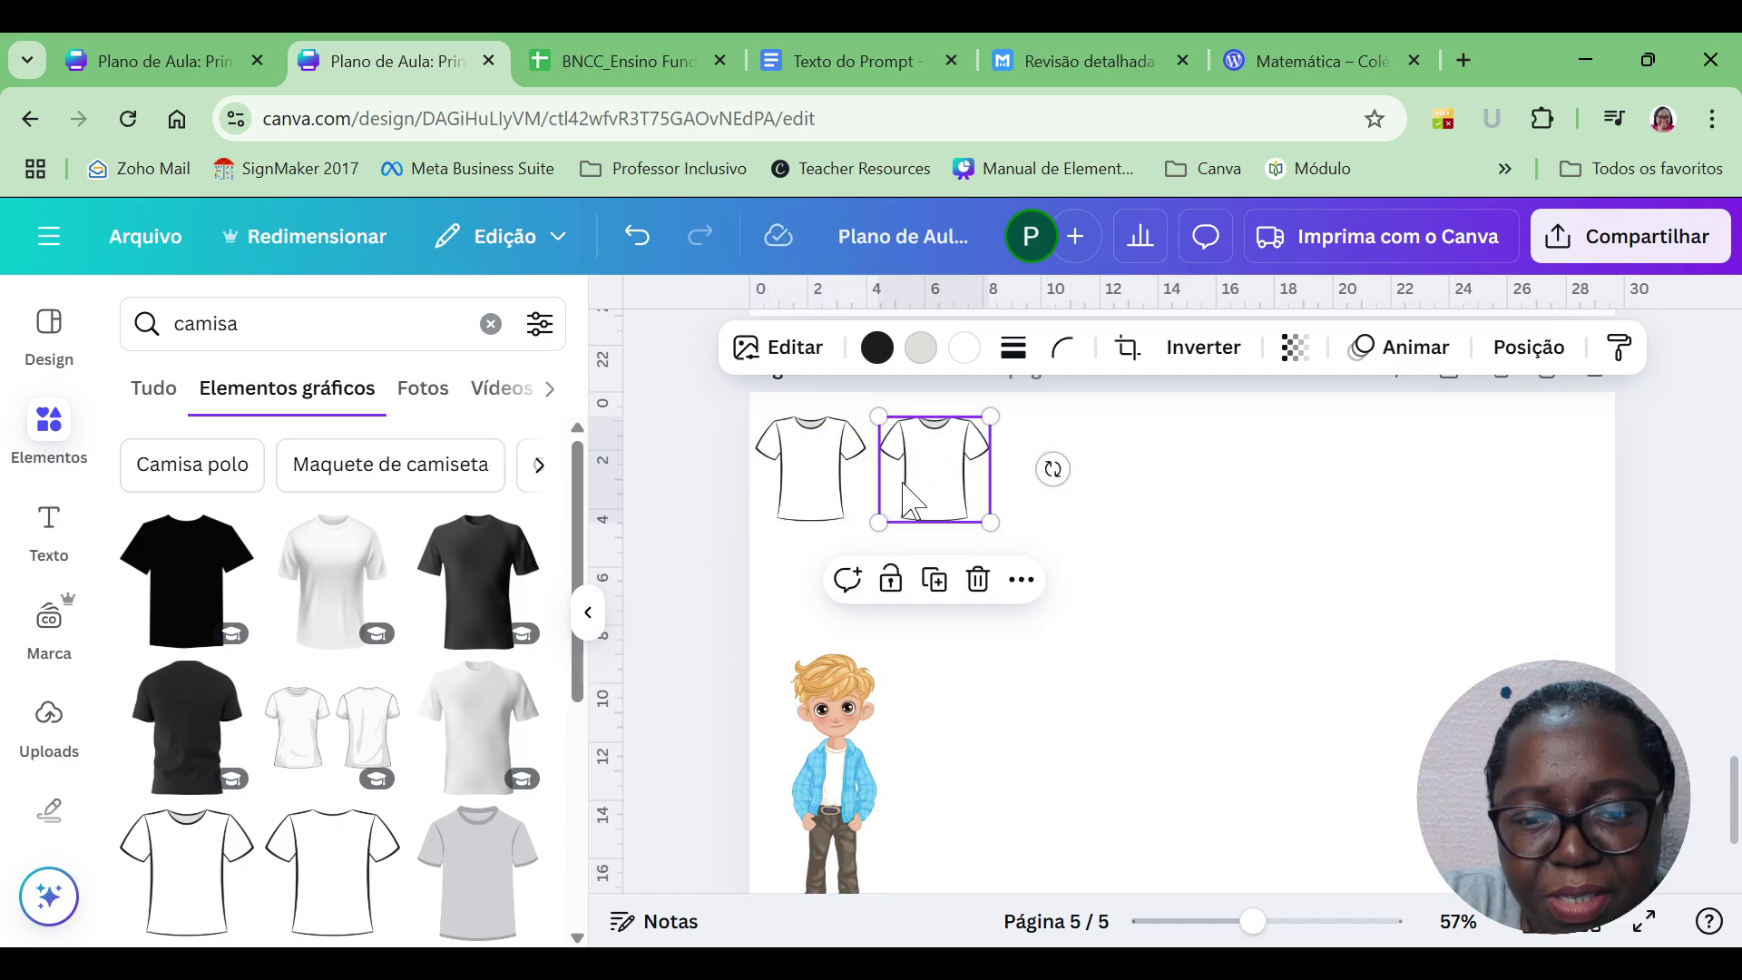
Search the graphics for "calça" and insert the grey-blue jeans on page 5.
click(296, 328)
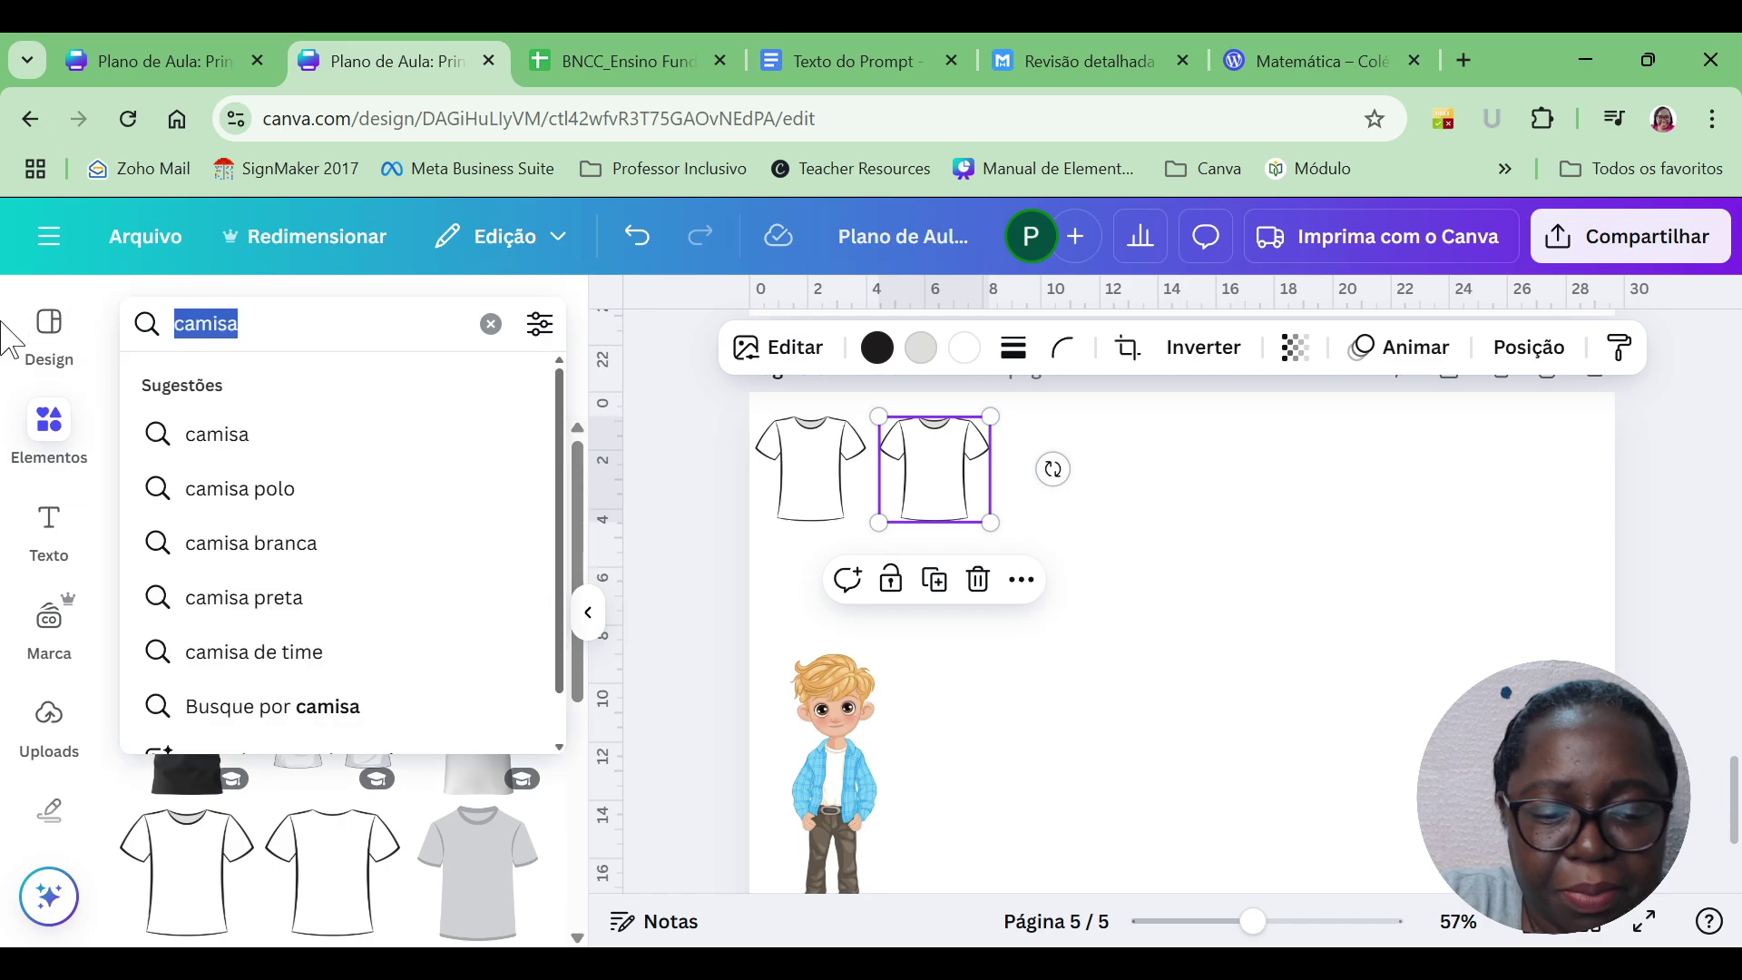
text(calça)
key(Return)
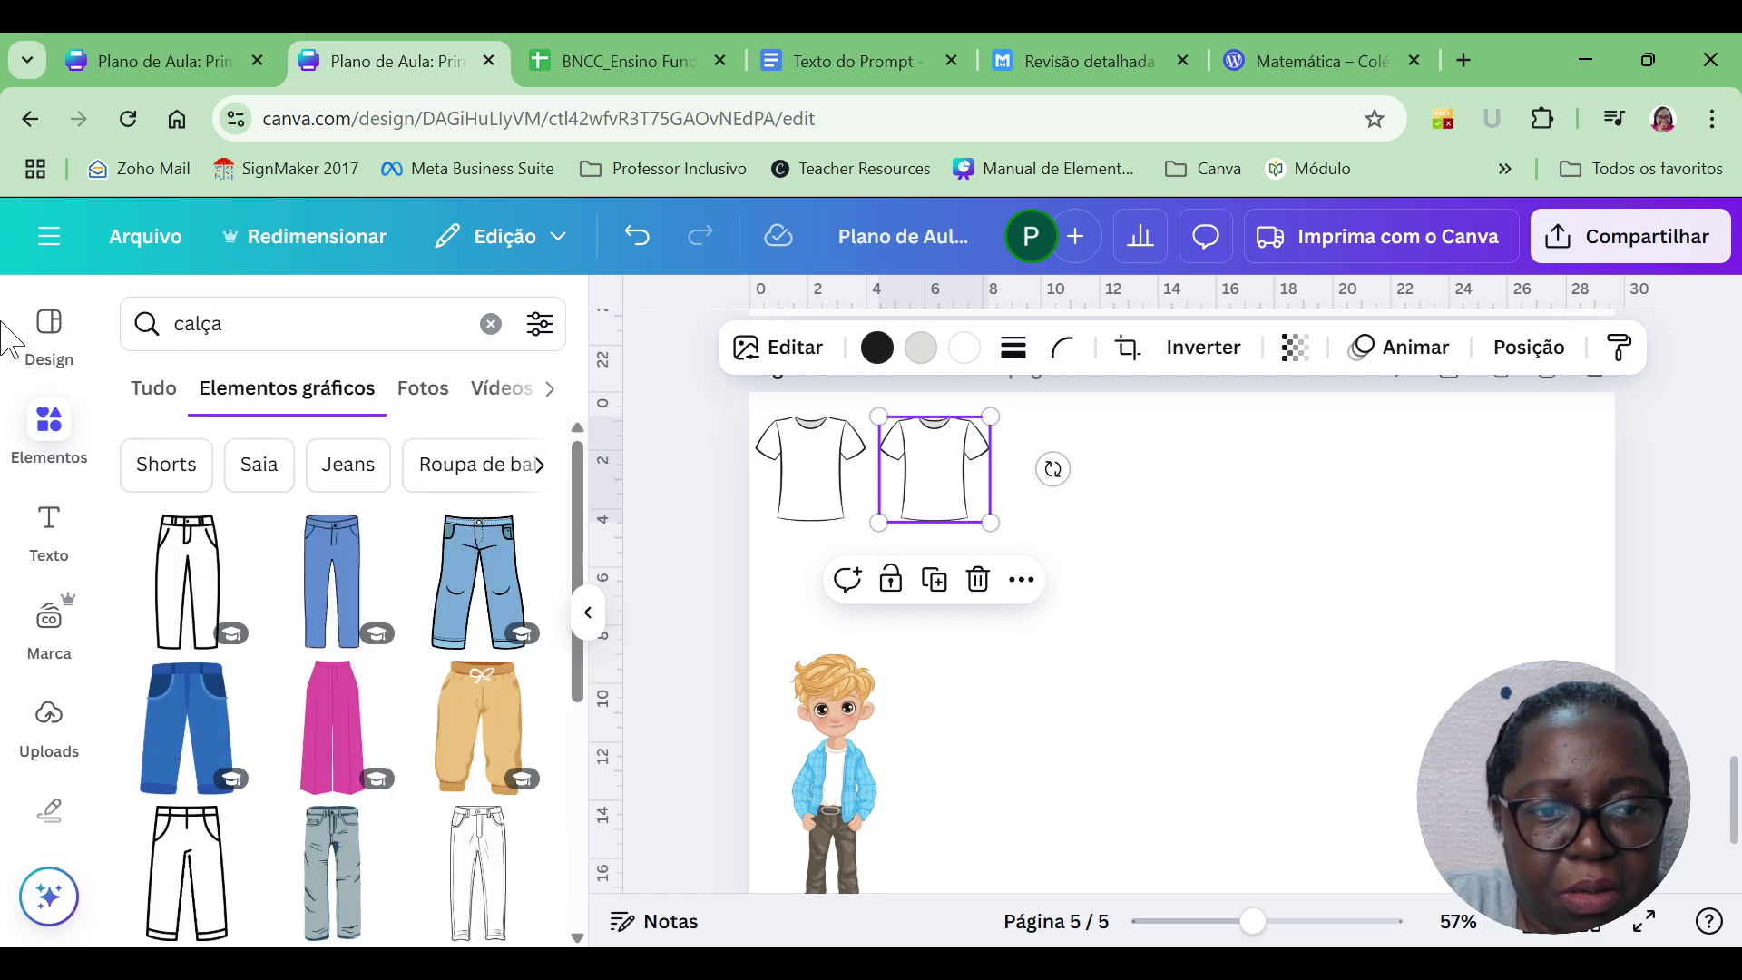
scroll(581, 530, down, 2)
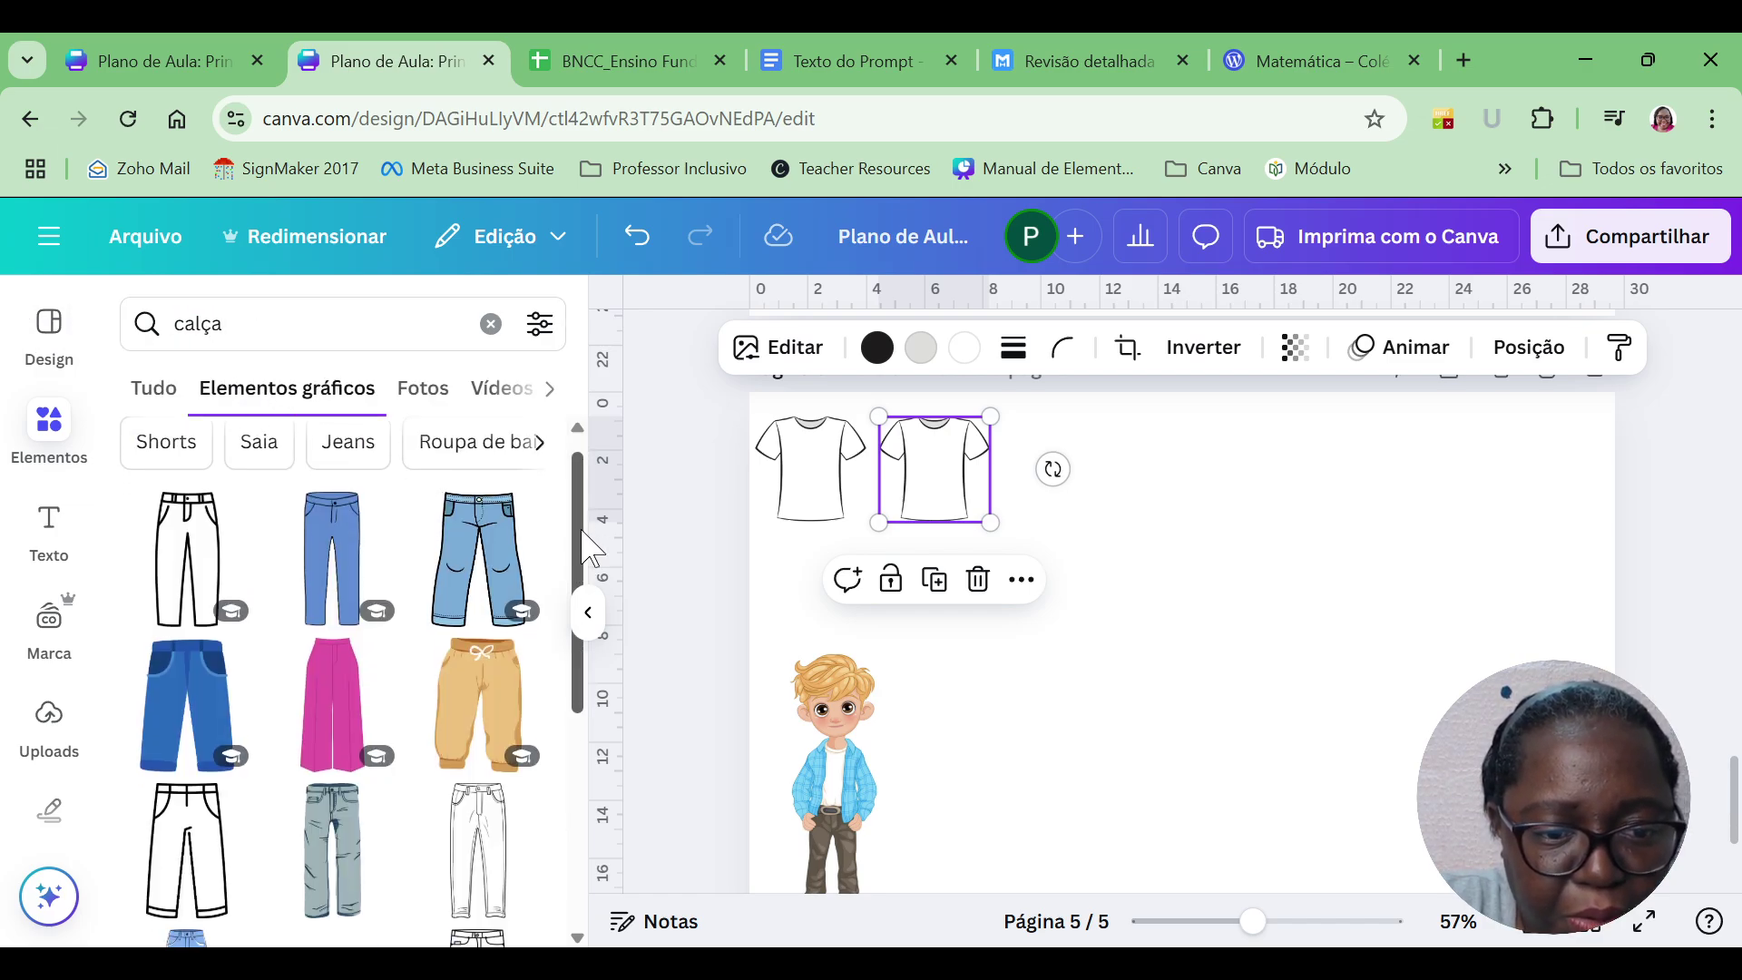
scroll(584, 536, down, 3)
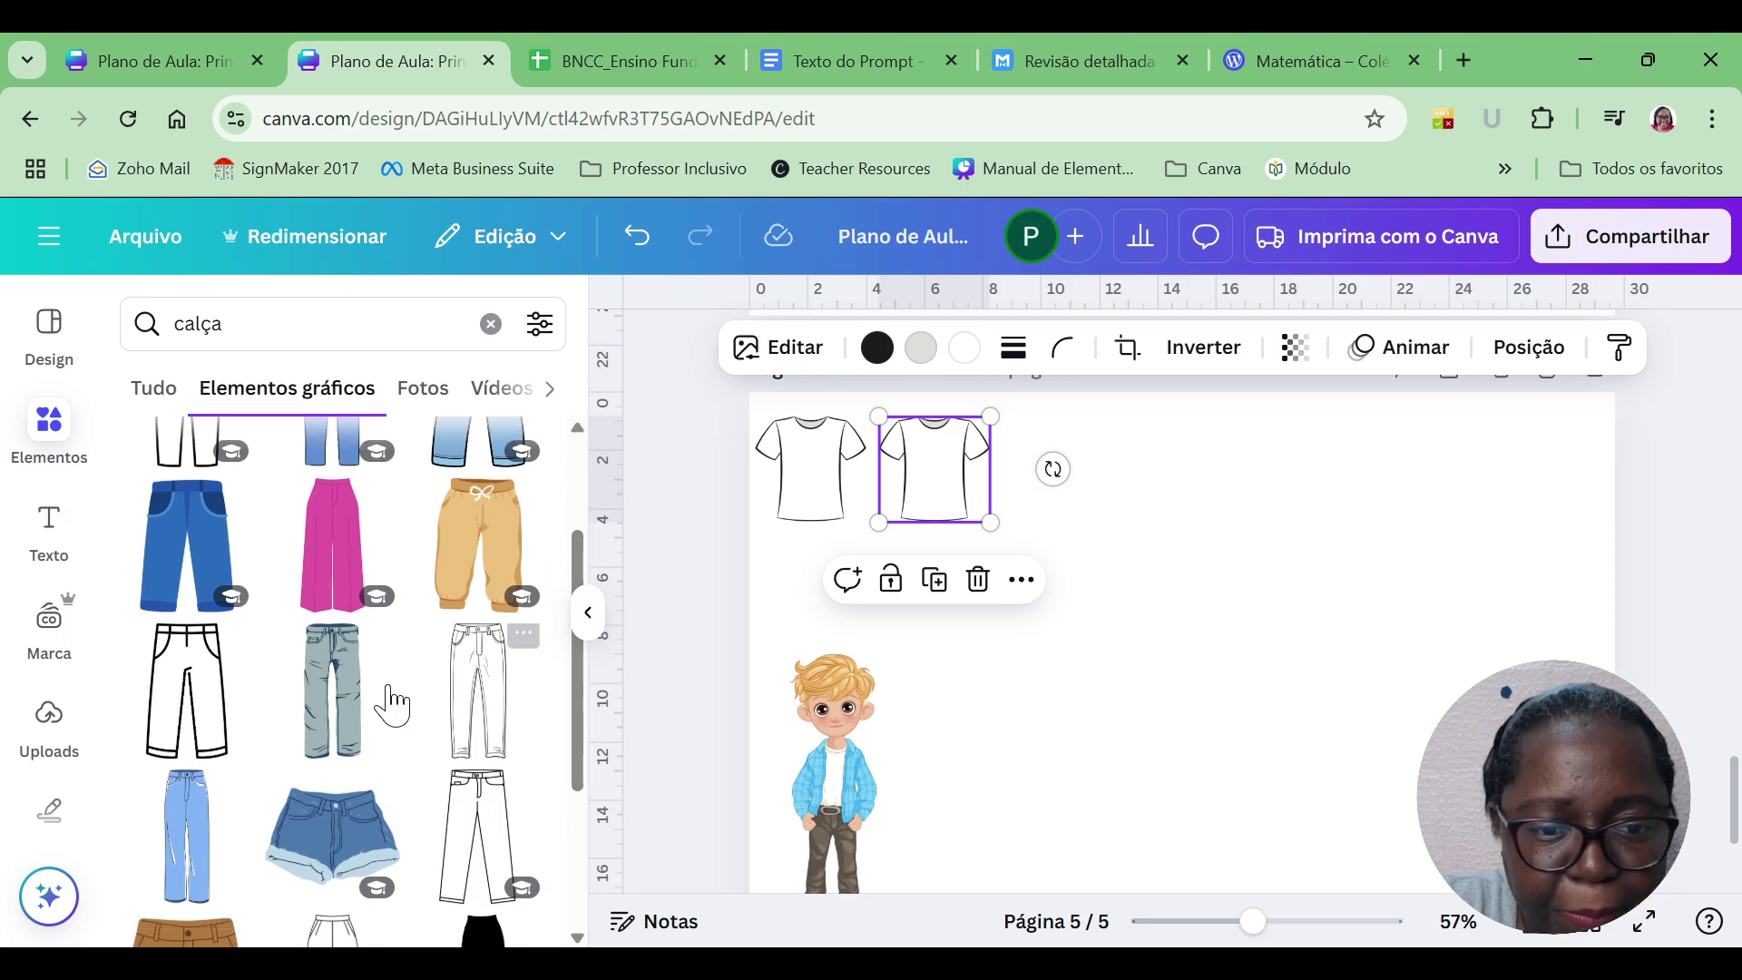
click(336, 692)
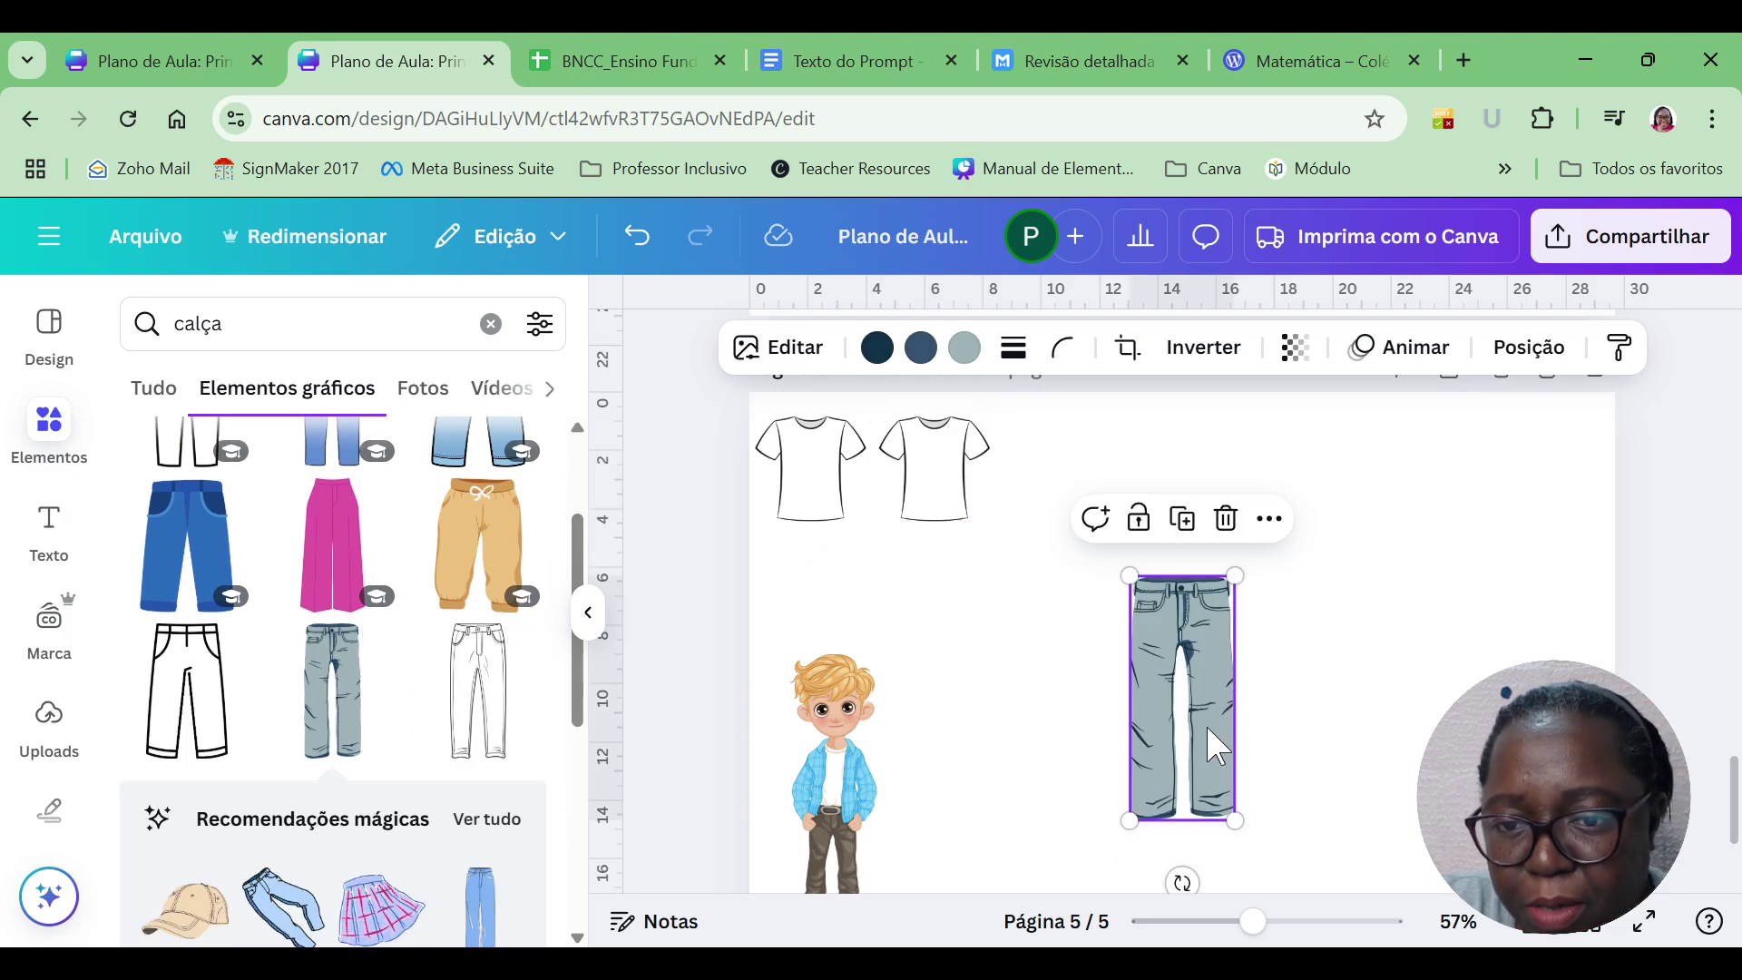
Shrink the jeans to about 2.5 cm wide and place them in the upper-right part of page 5.
drag(1216, 750, 979, 674)
drag(1004, 767, 917, 711)
drag(934, 617, 940, 593)
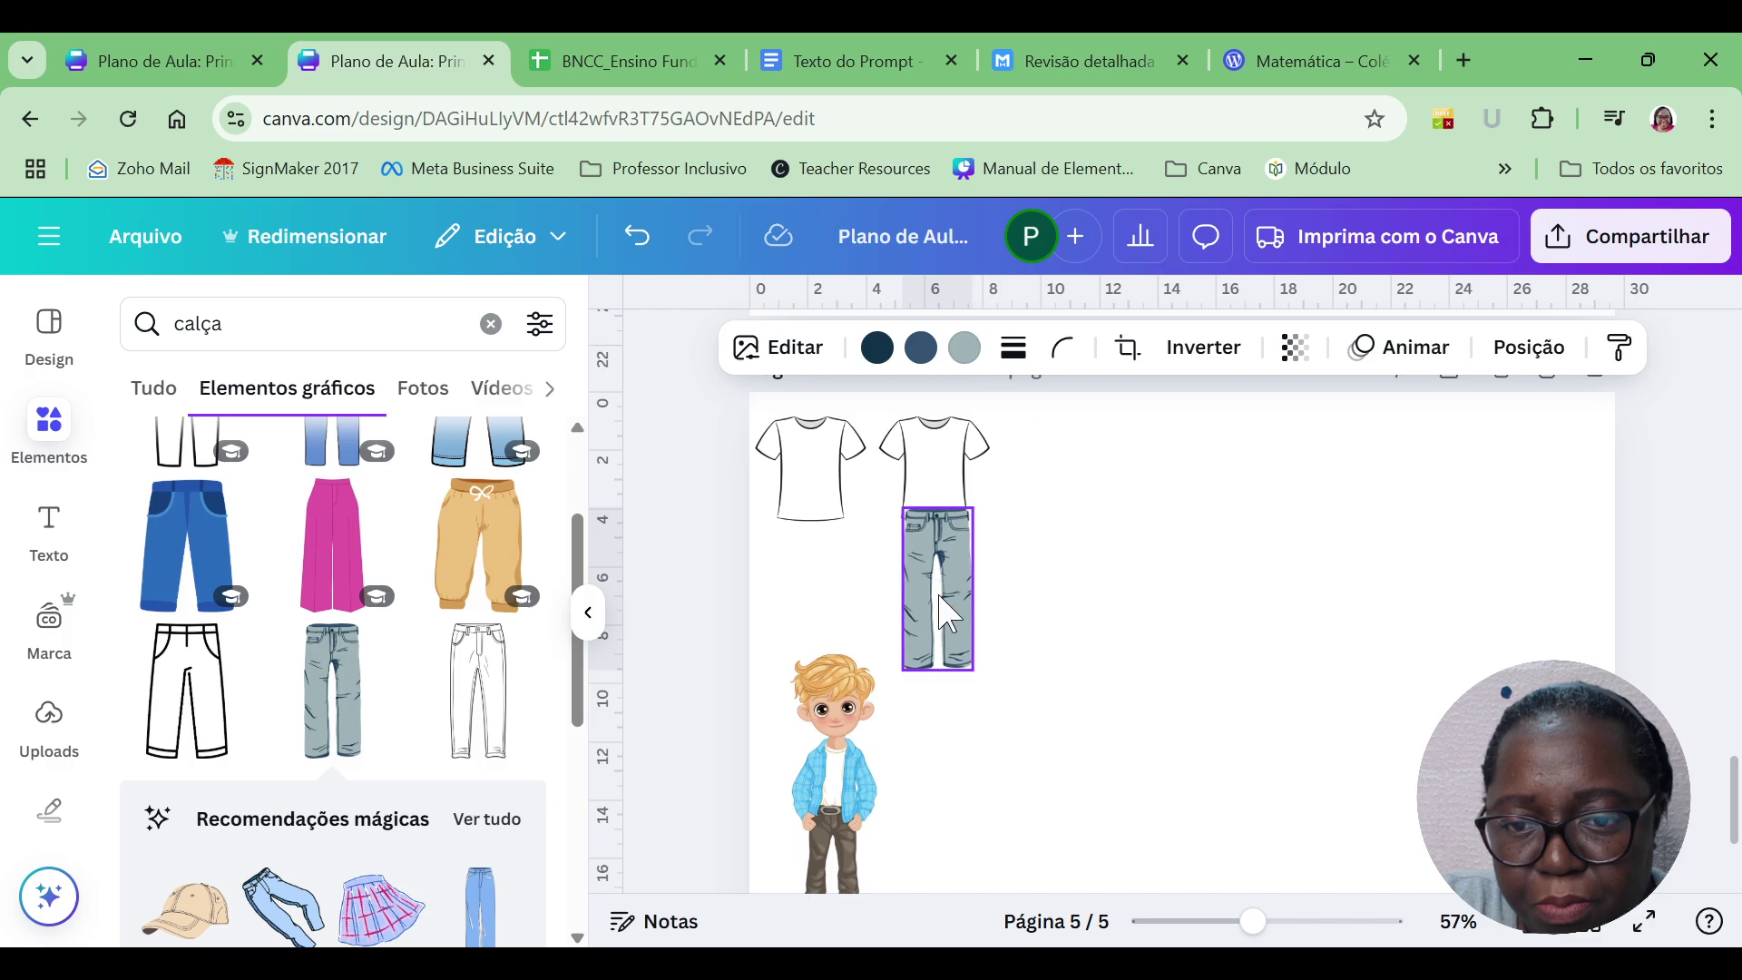
drag(979, 675, 982, 681)
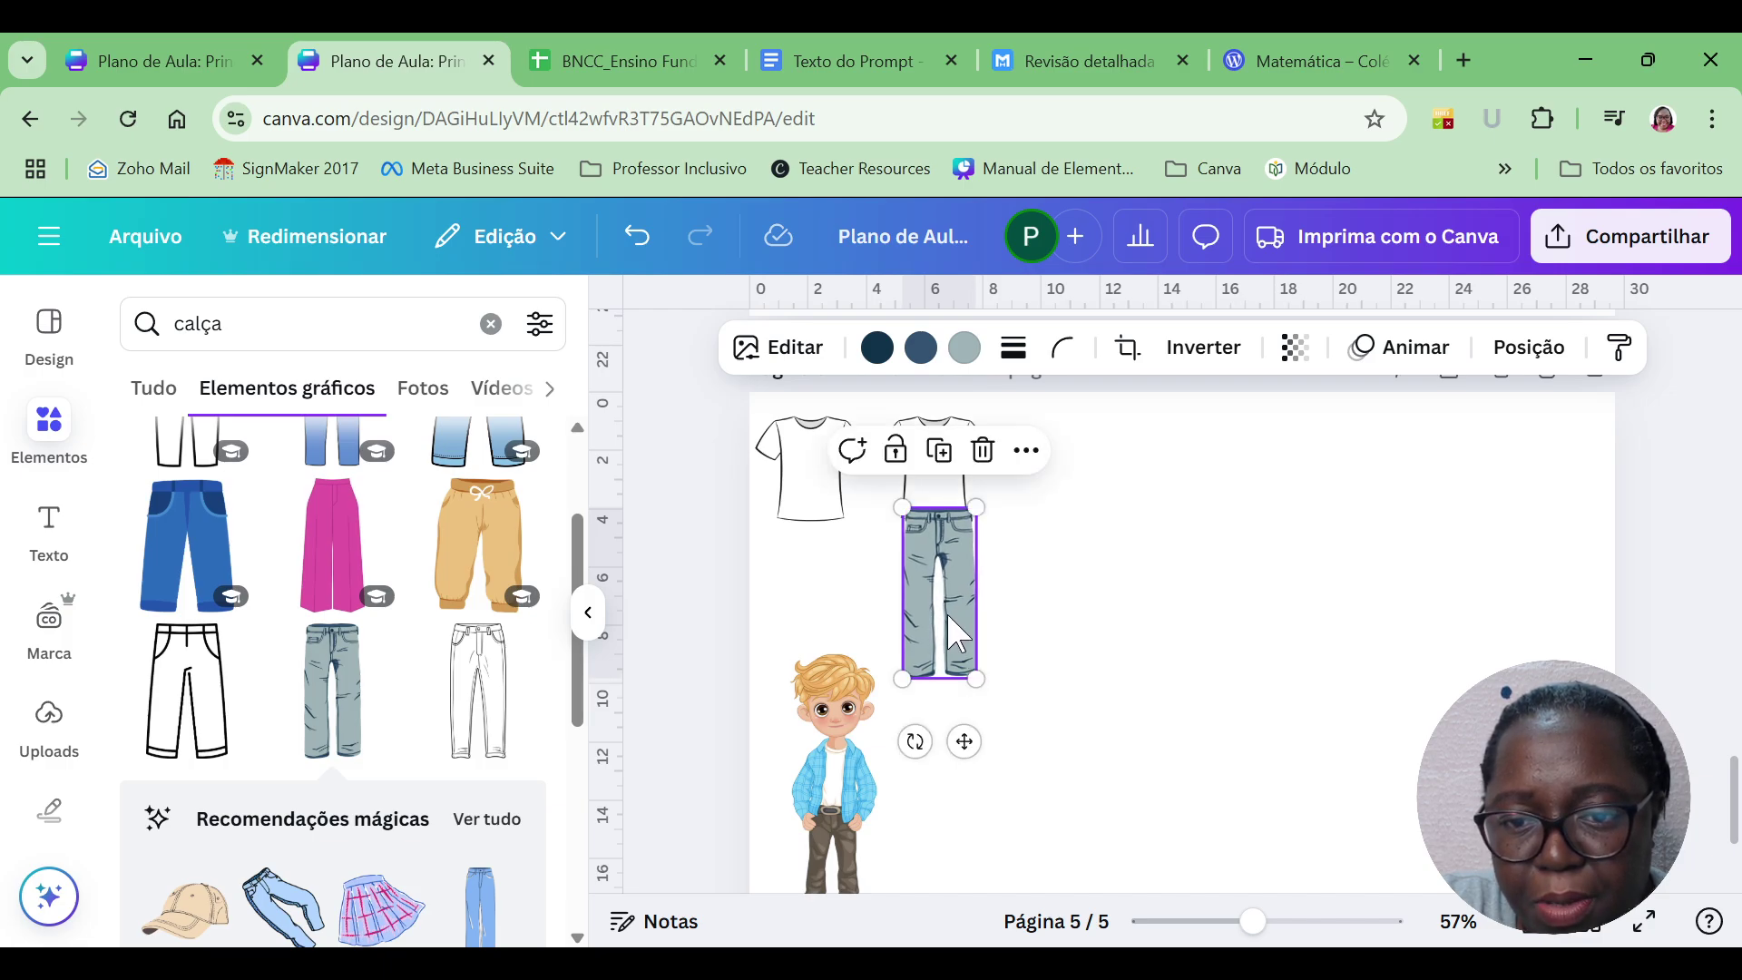
drag(942, 613, 1288, 524)
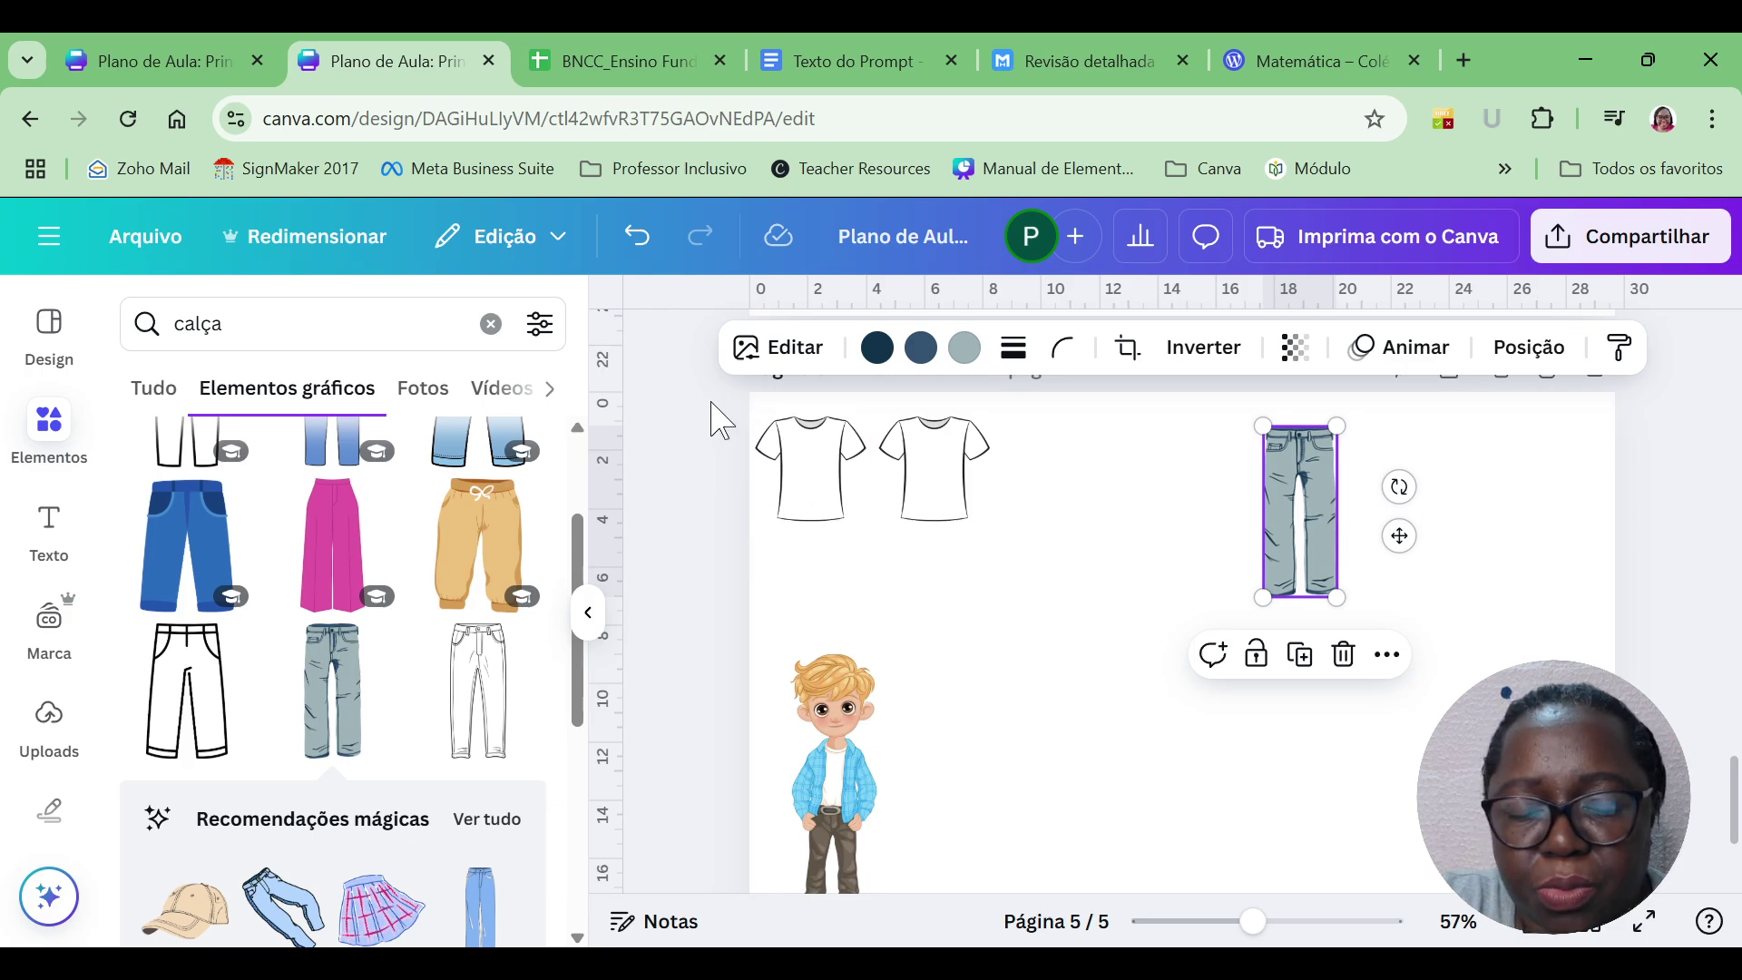
Move both T-shirts together slightly right and down, away from the page corner.
drag(712, 410, 1117, 652)
drag(927, 478, 1008, 515)
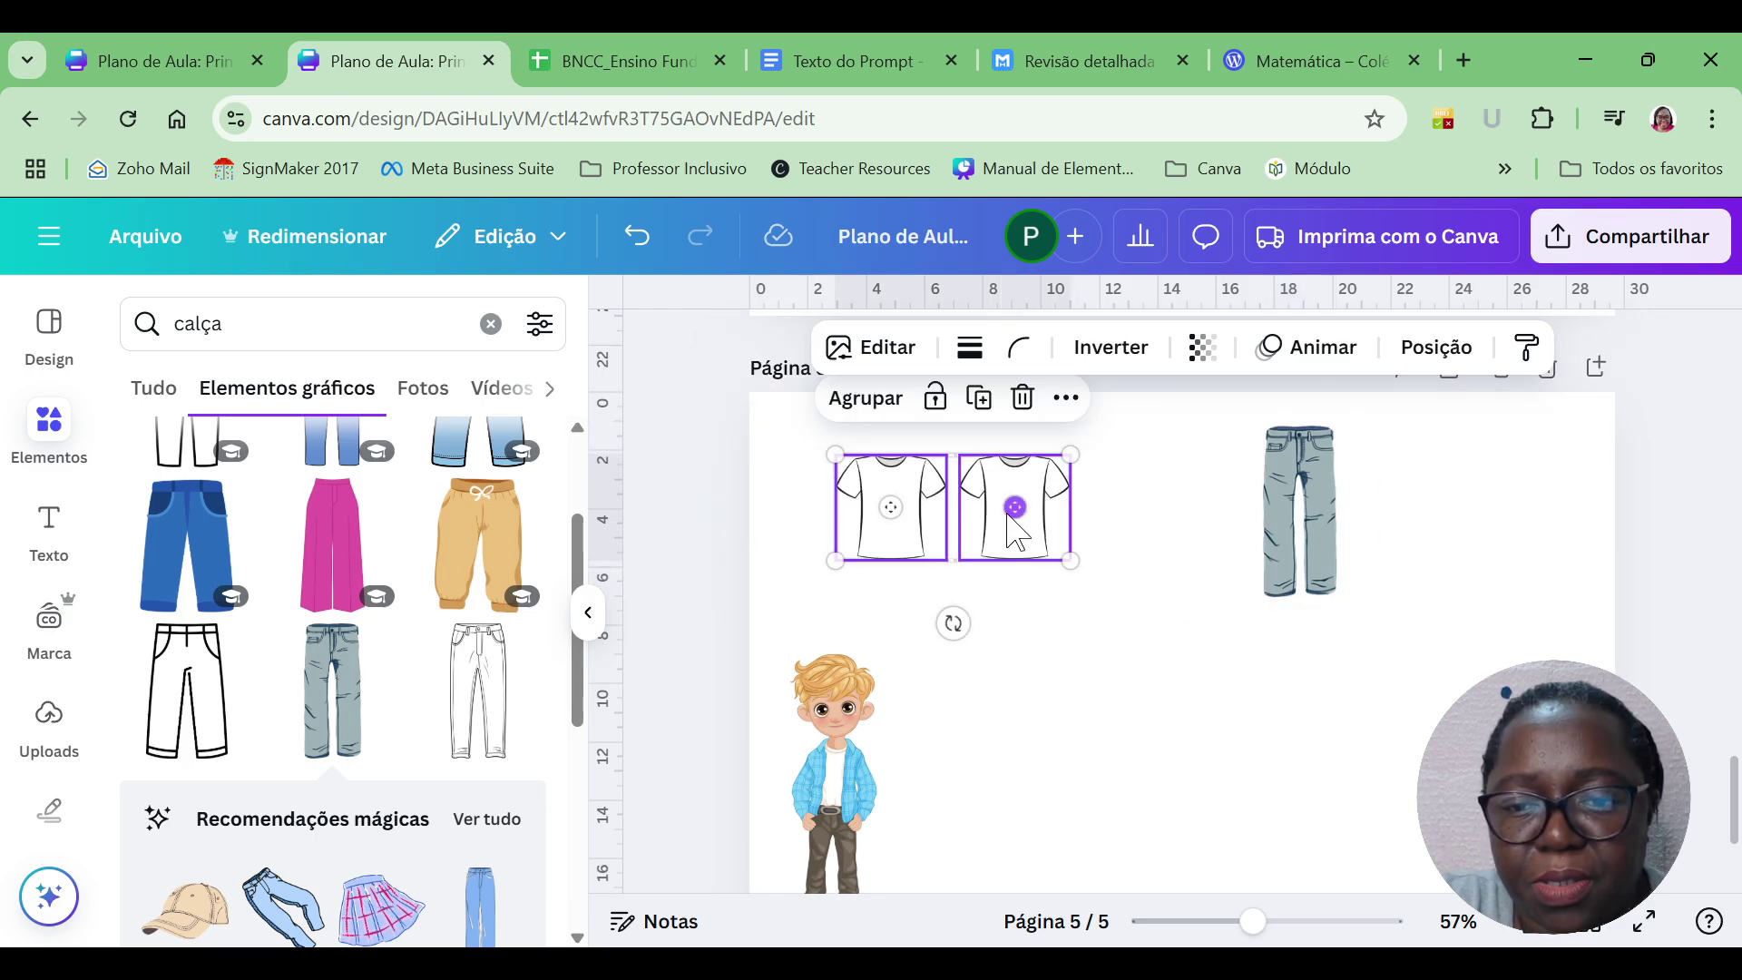
click(1093, 670)
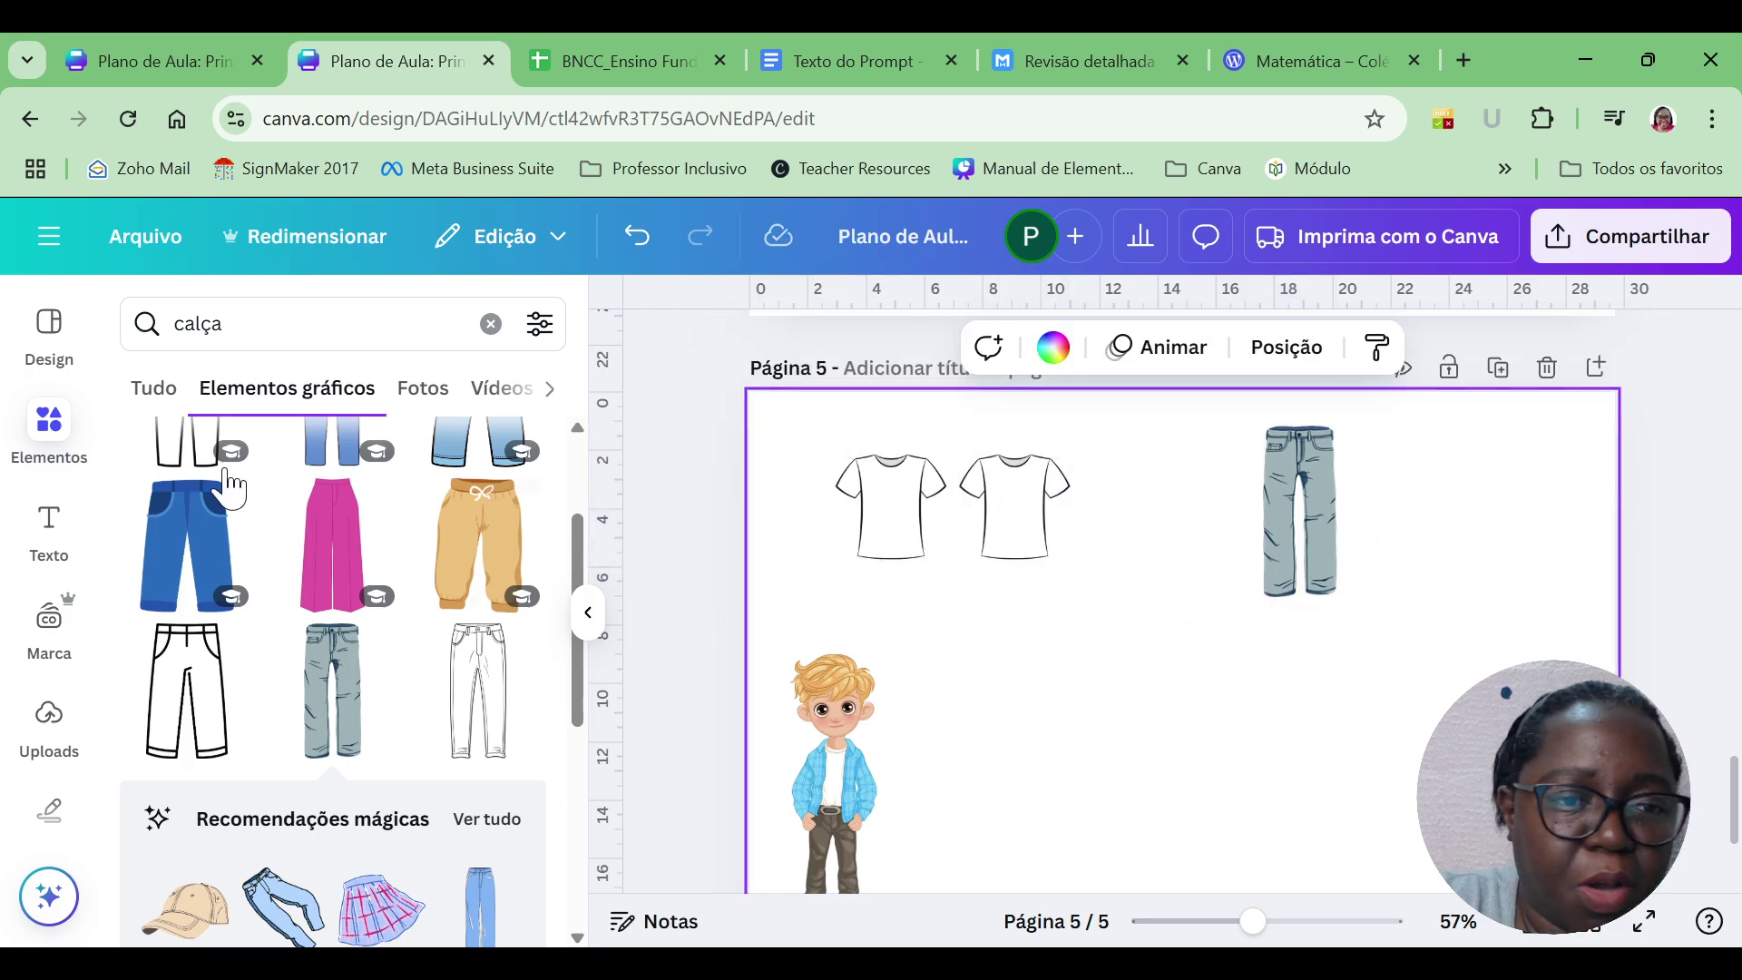
Search the graphics for "oval" and insert the solid filled oval on page 5.
click(50, 431)
click(292, 344)
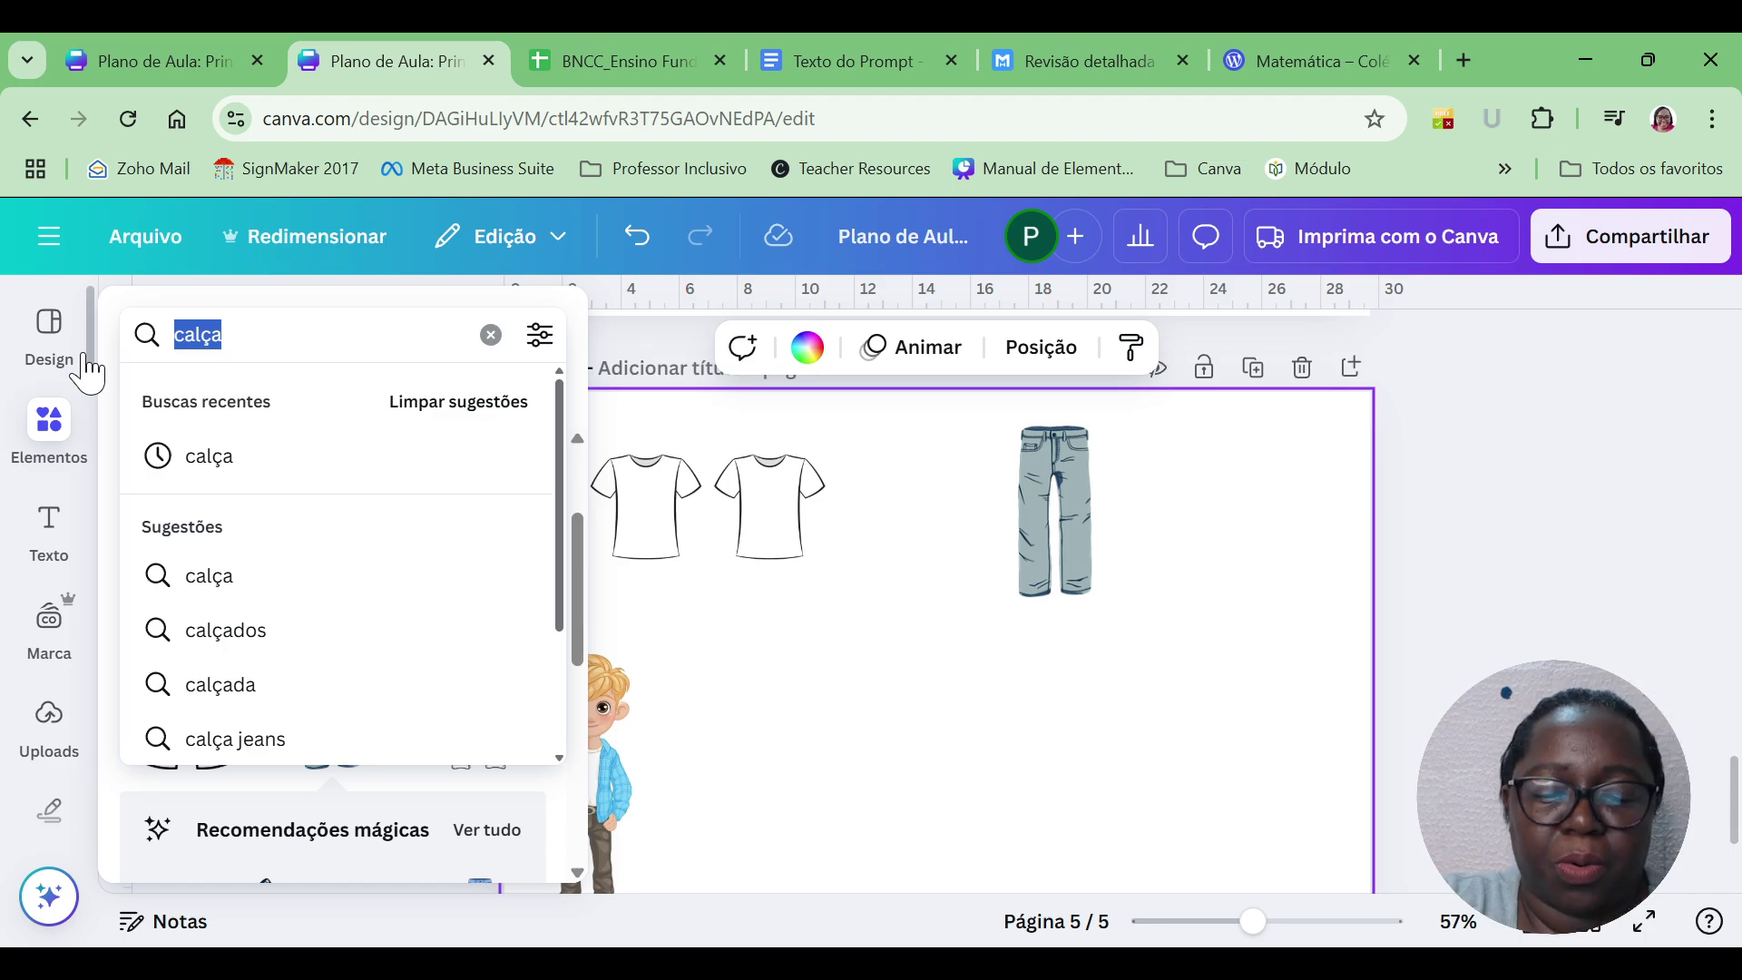
text(oval)
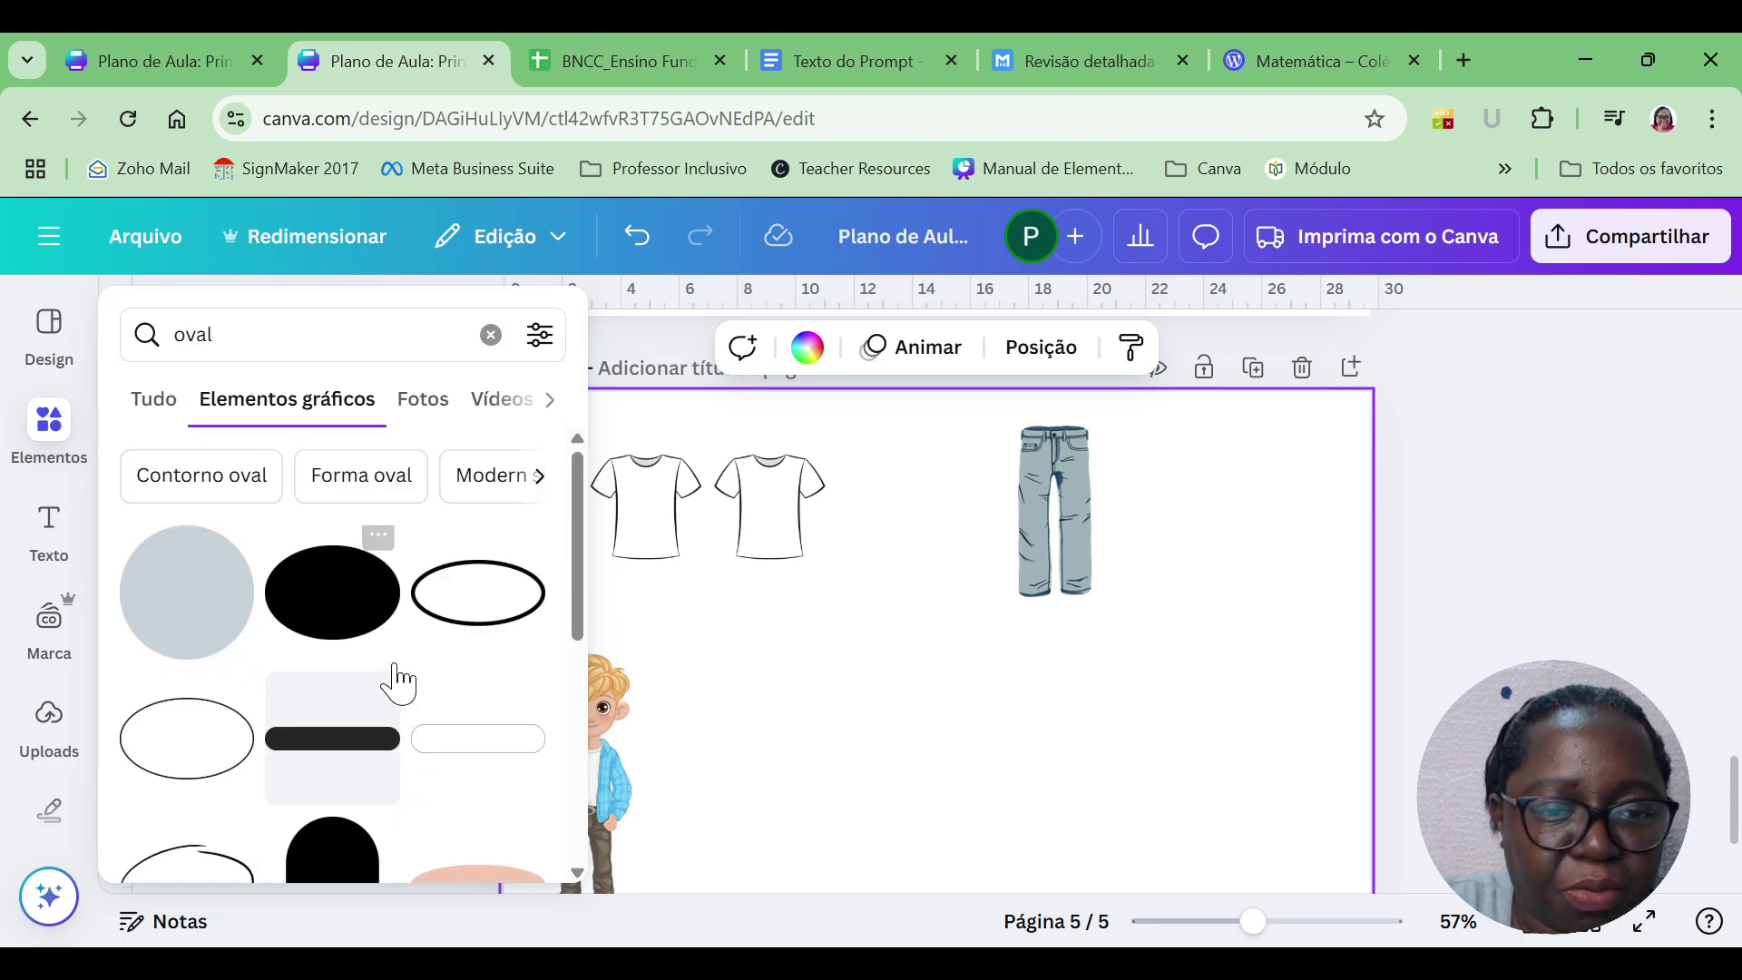
click(309, 617)
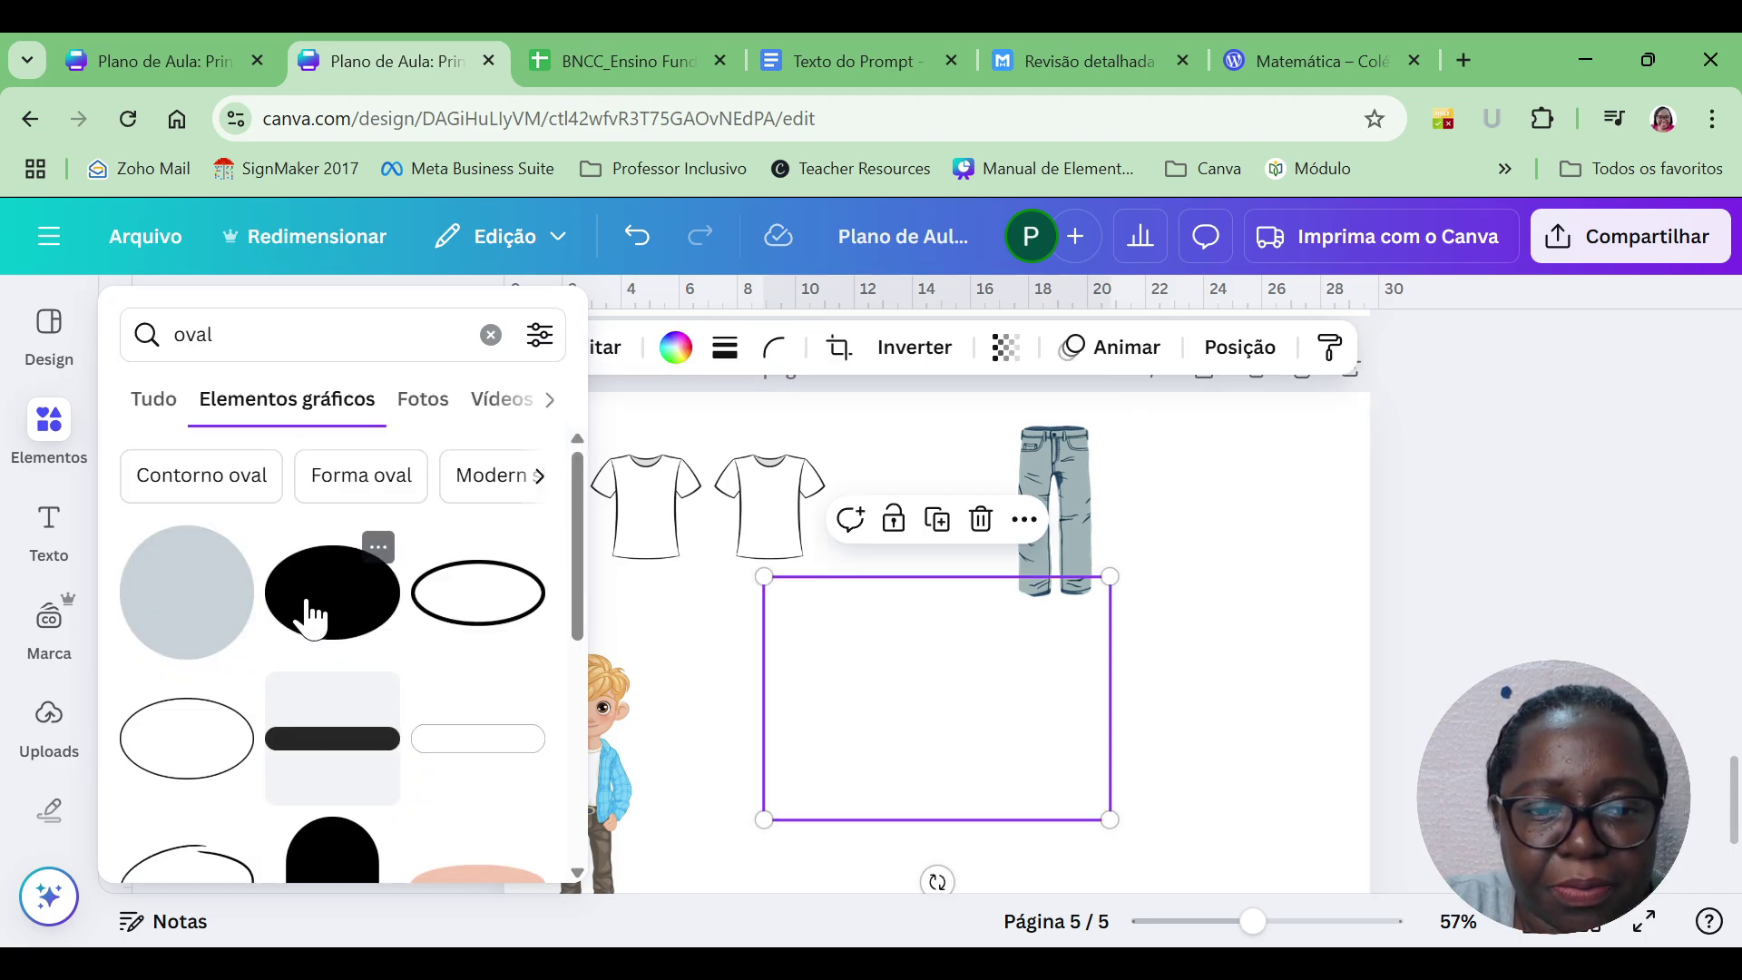
click(911, 708)
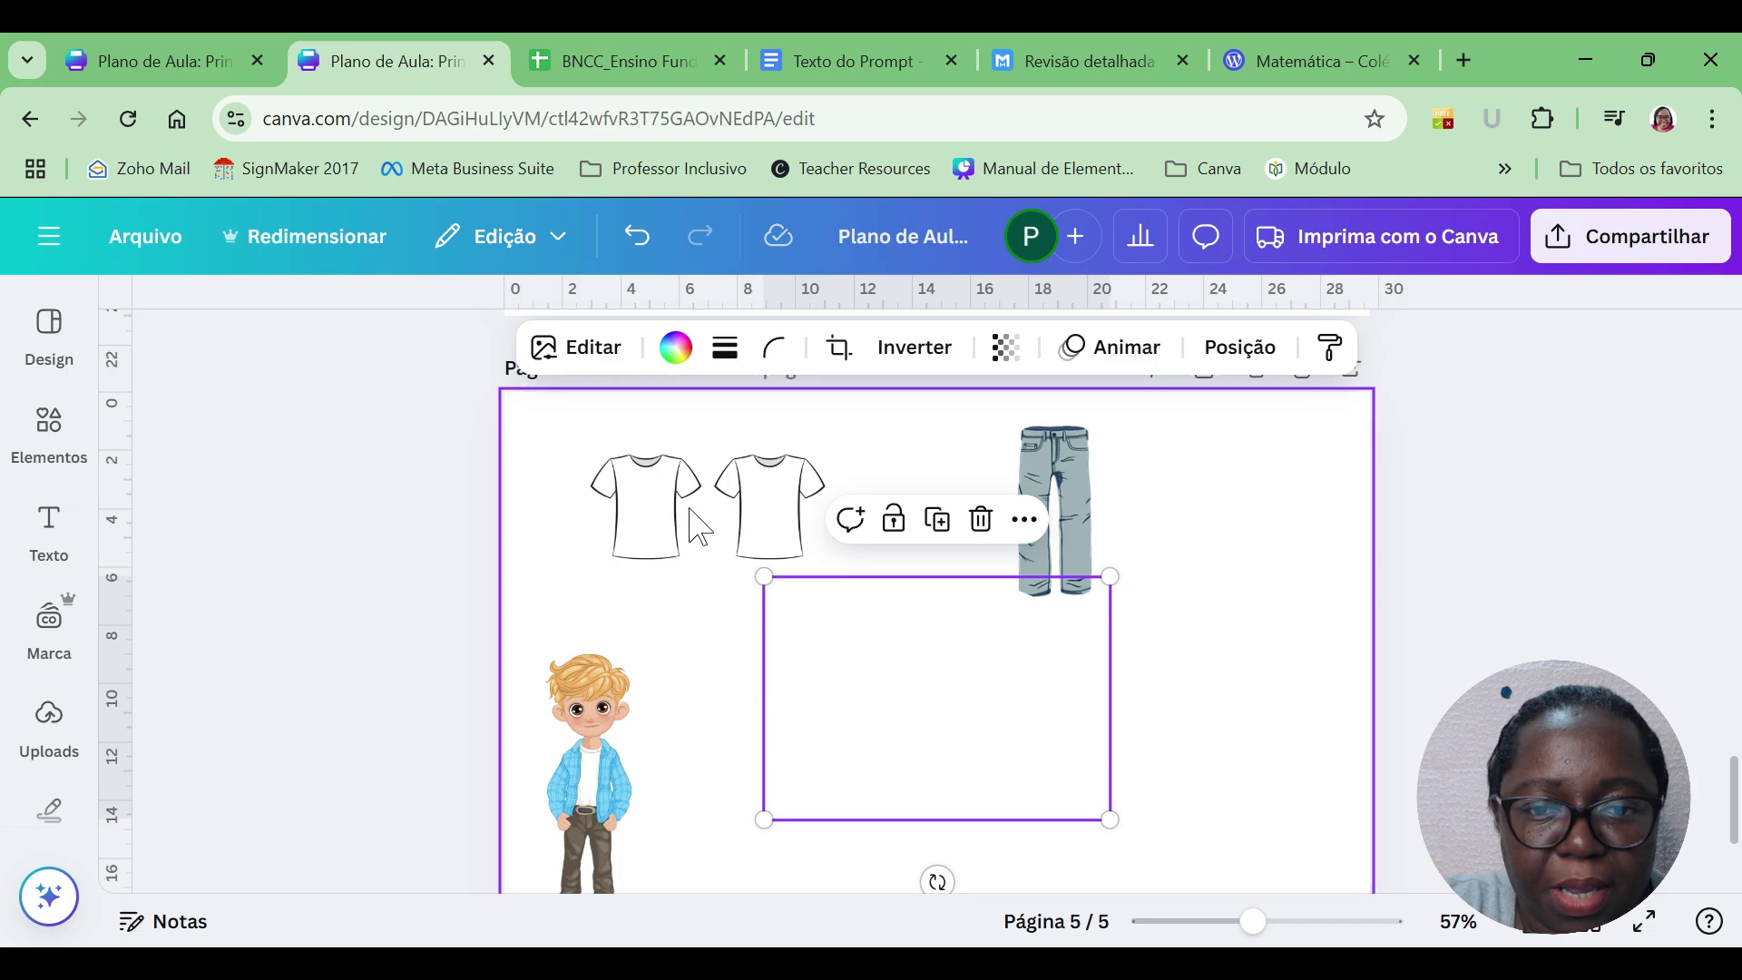
Recolor the oval light grey from the default solid colors.
click(677, 356)
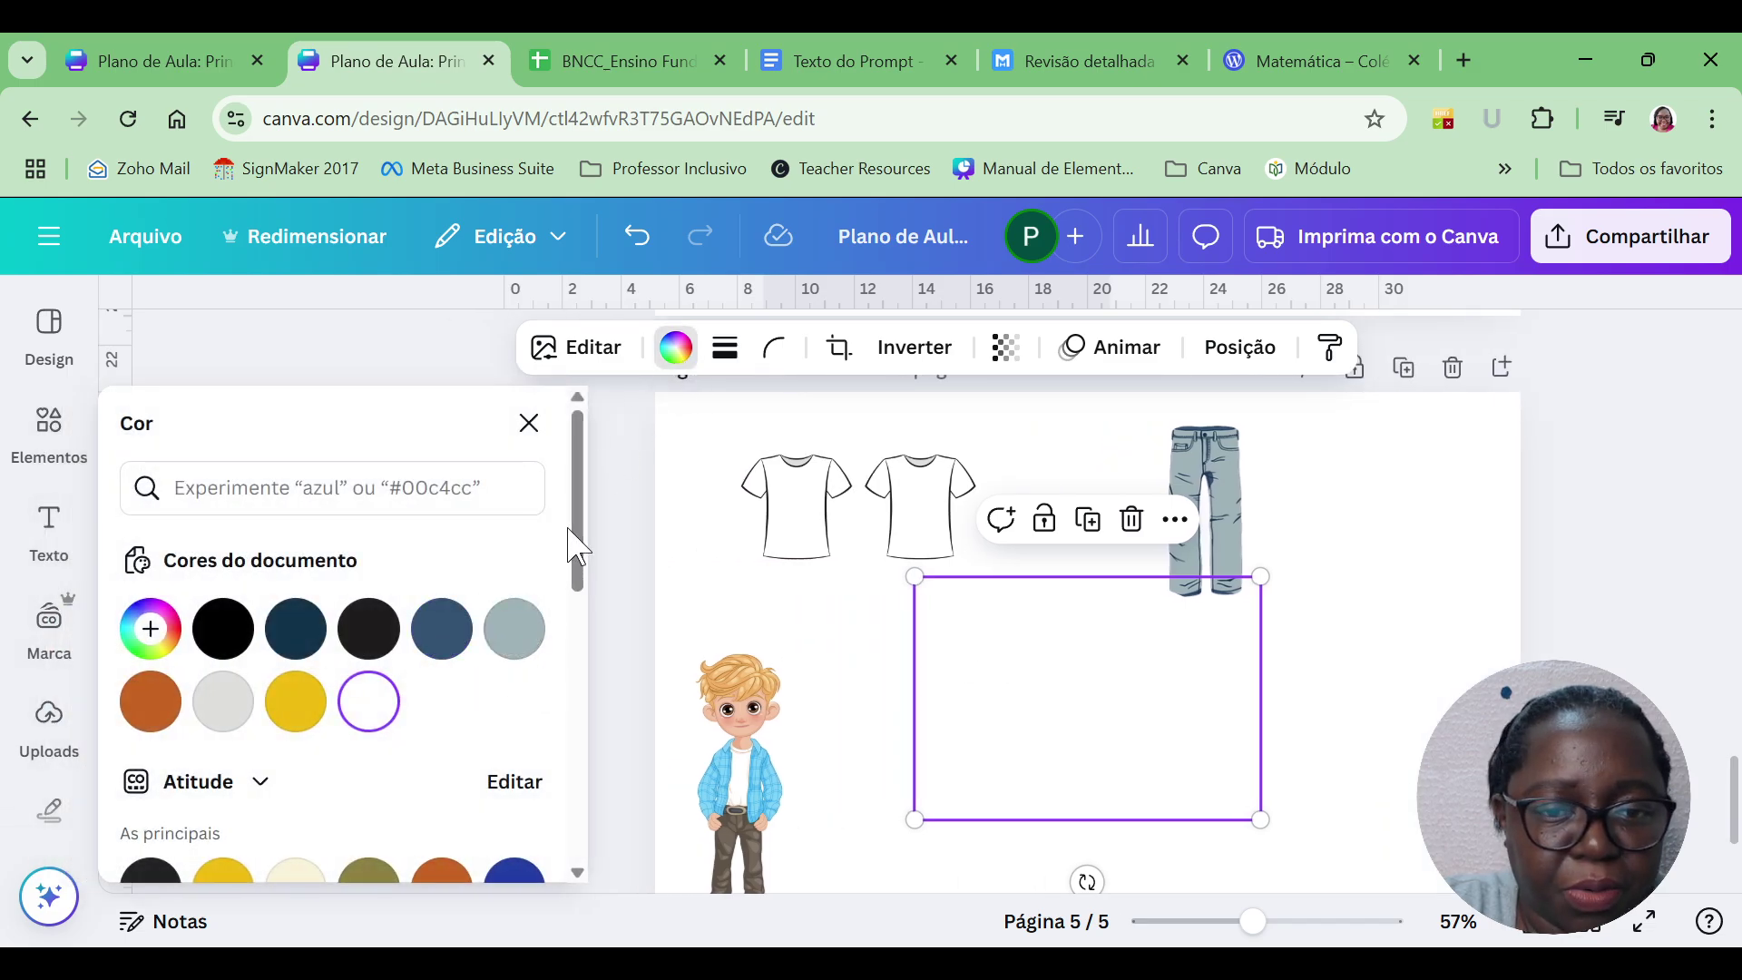
drag(579, 544, 574, 765)
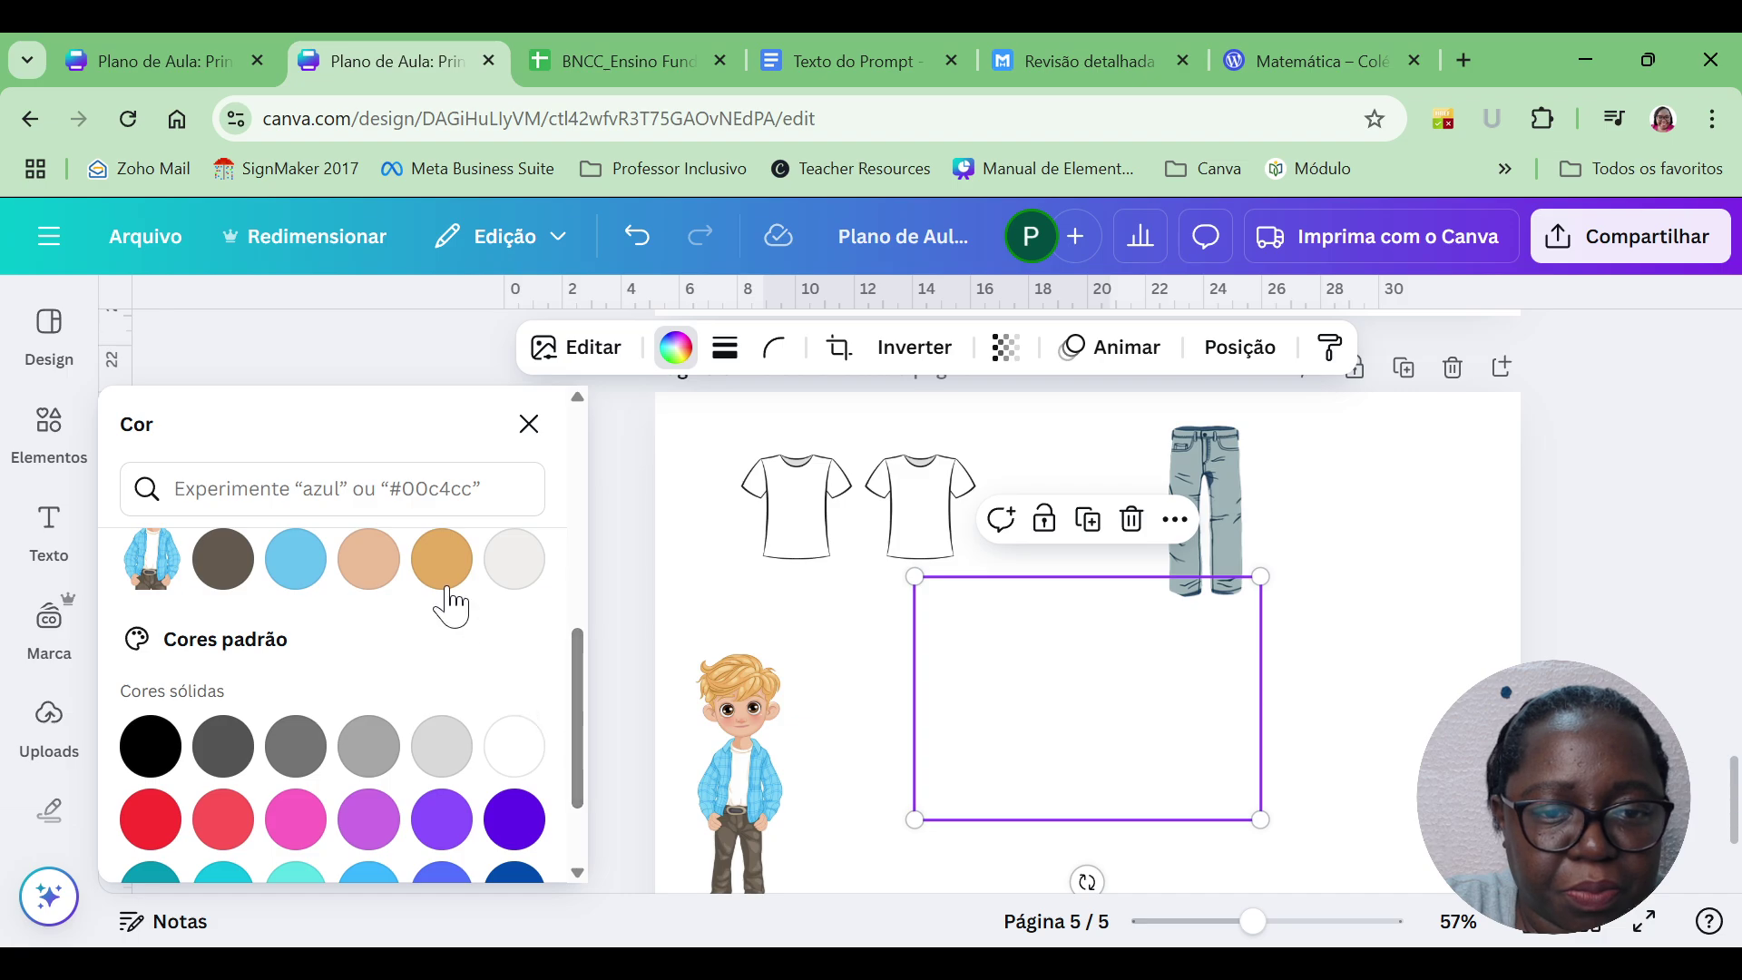
click(444, 764)
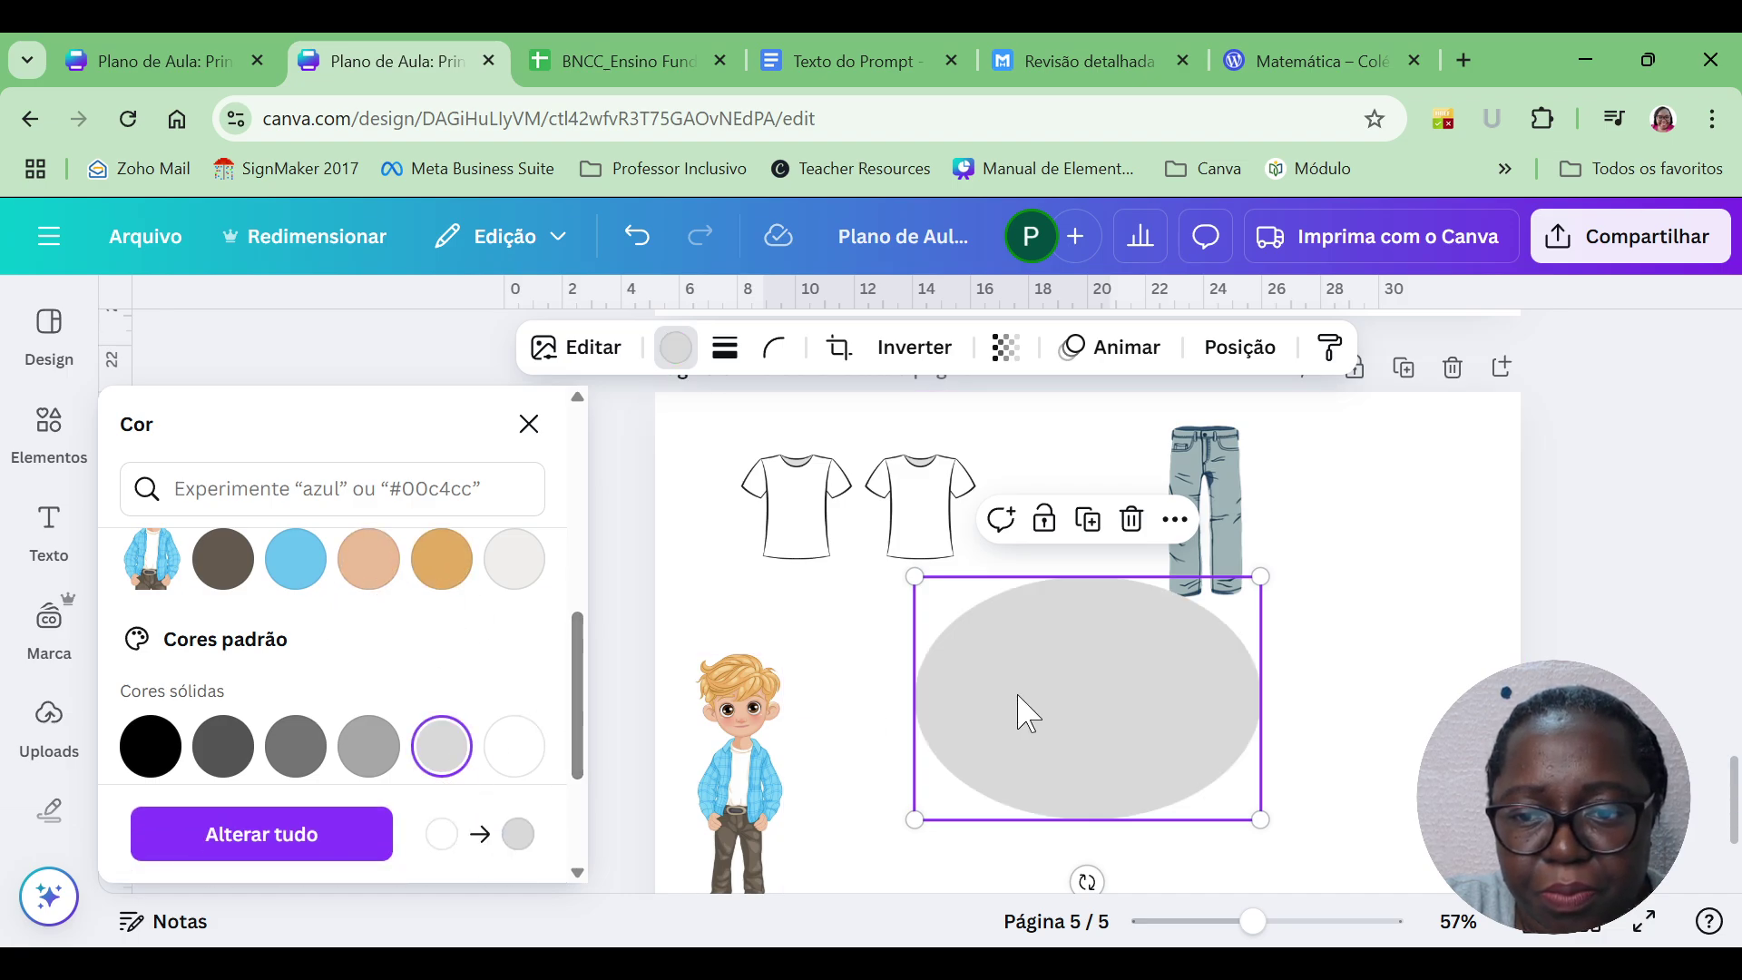
Place the grey oval over the two T-shirts, send it to the back, and space the shirts evenly inside it.
drag(1077, 696, 869, 543)
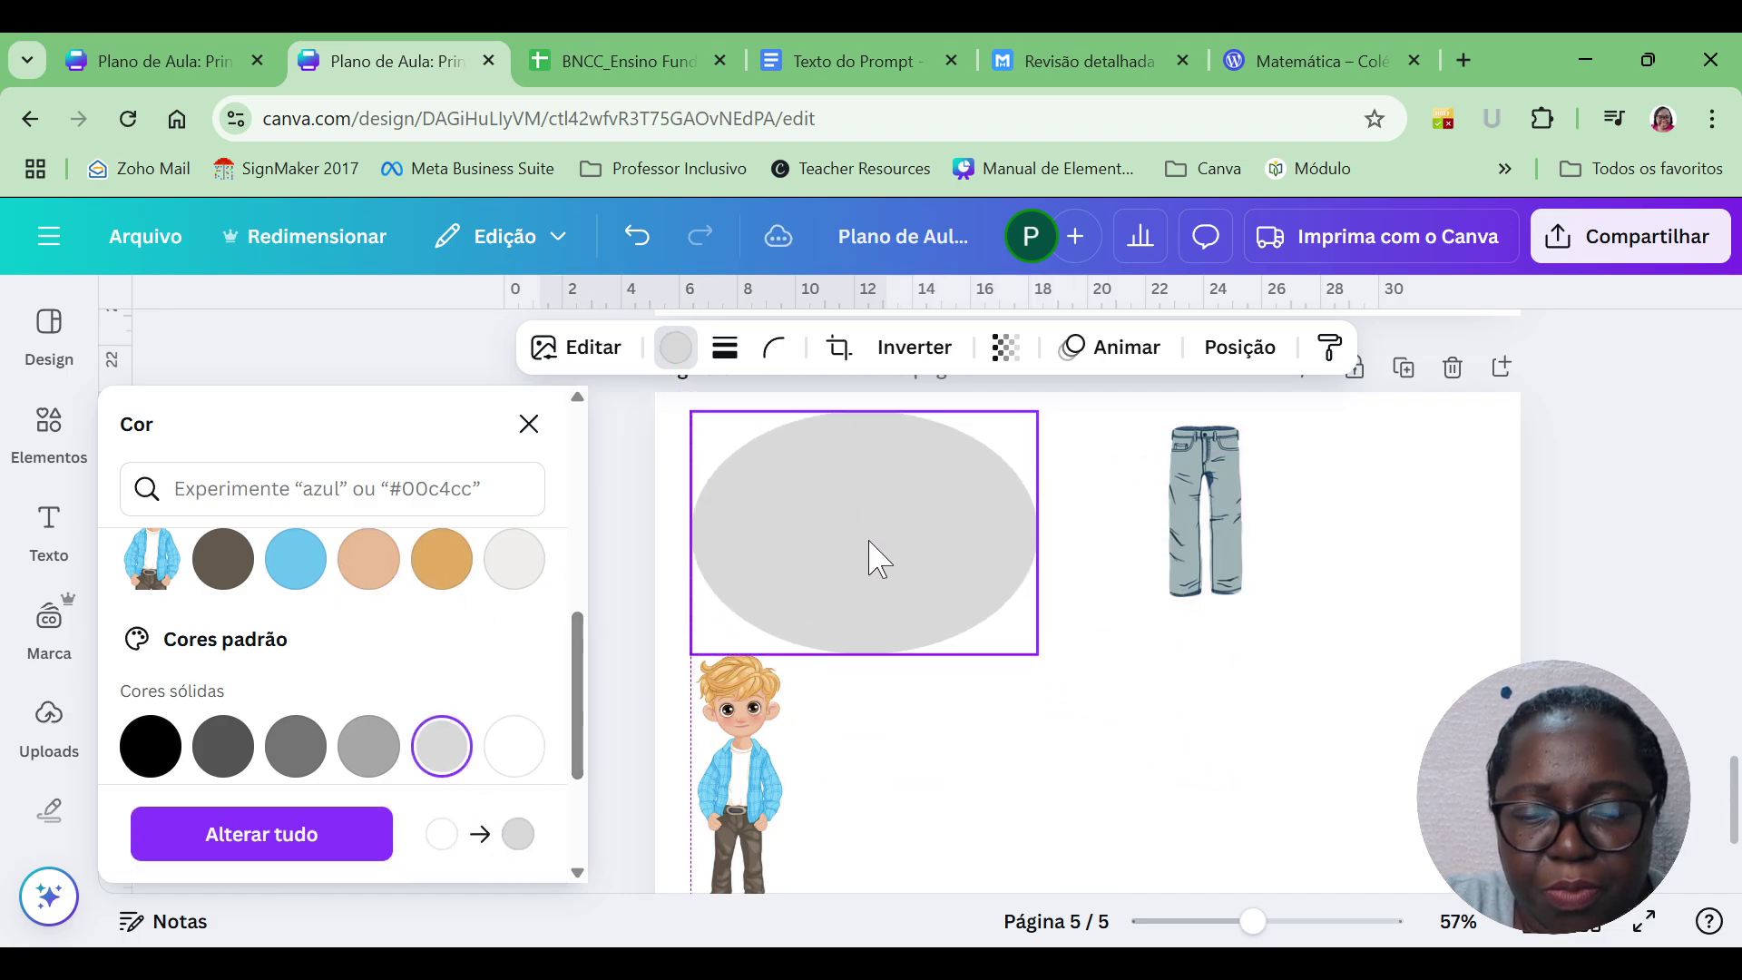
click(1239, 348)
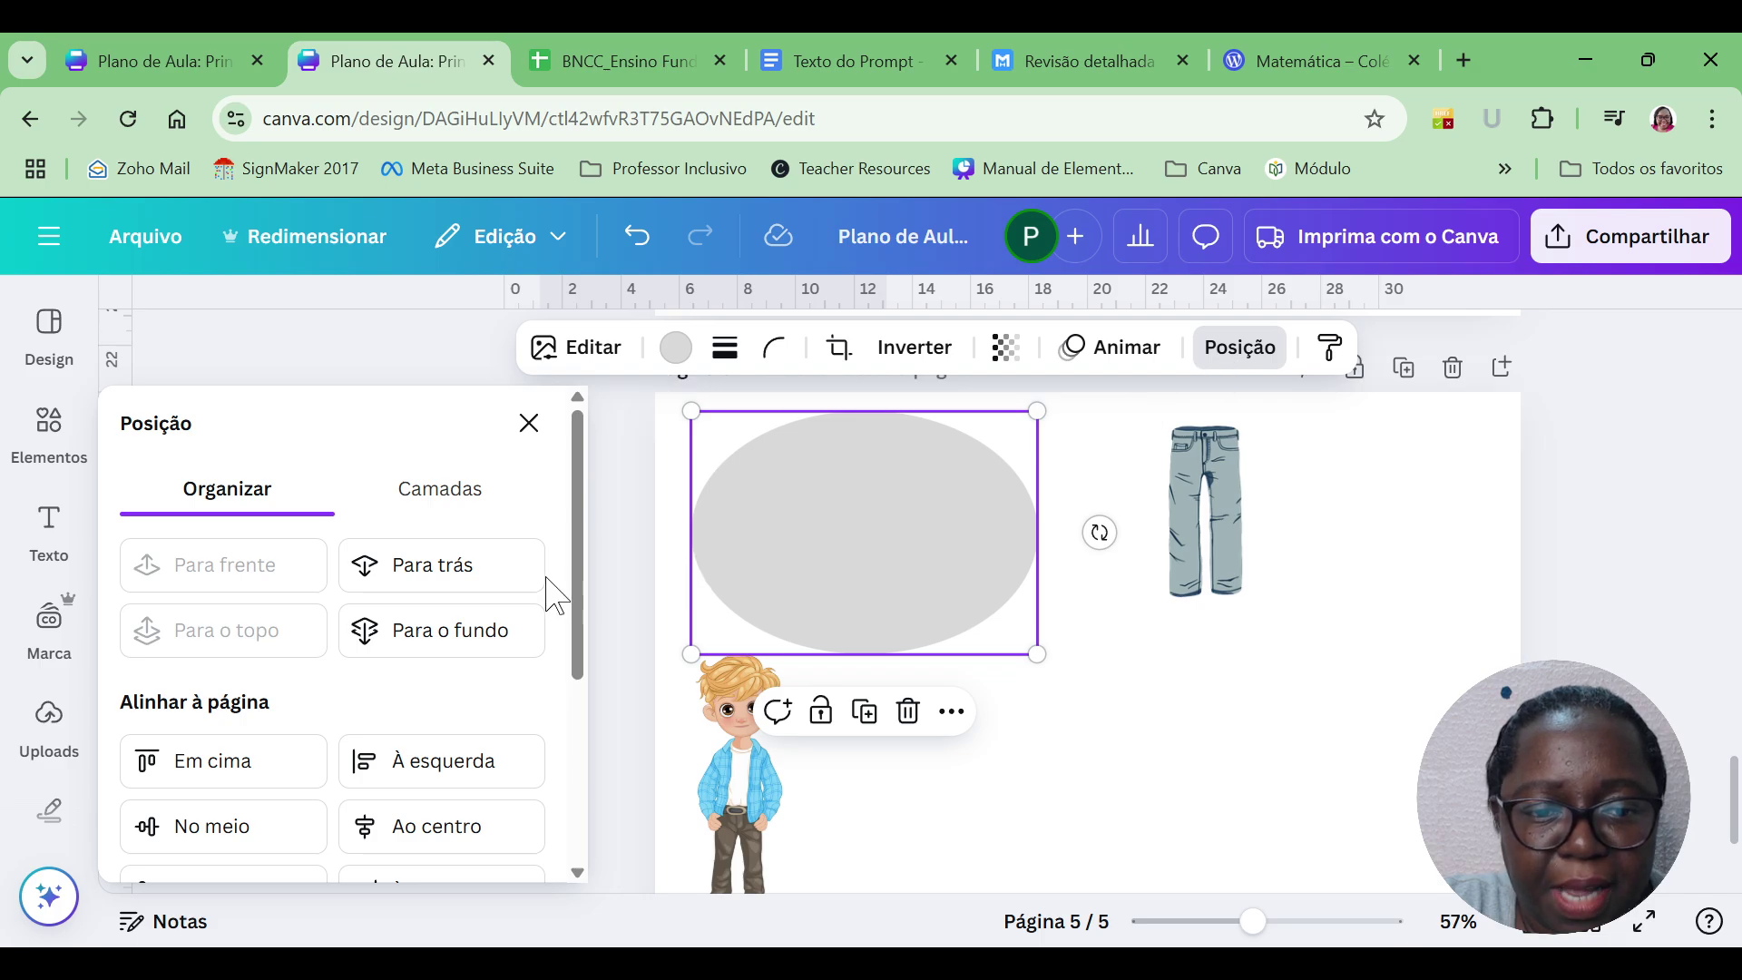
click(493, 641)
drag(911, 526, 963, 572)
mouse_move(789, 513)
mouse_down()
mouse_move(801, 552)
mouse_move(794, 539)
mouse_up()
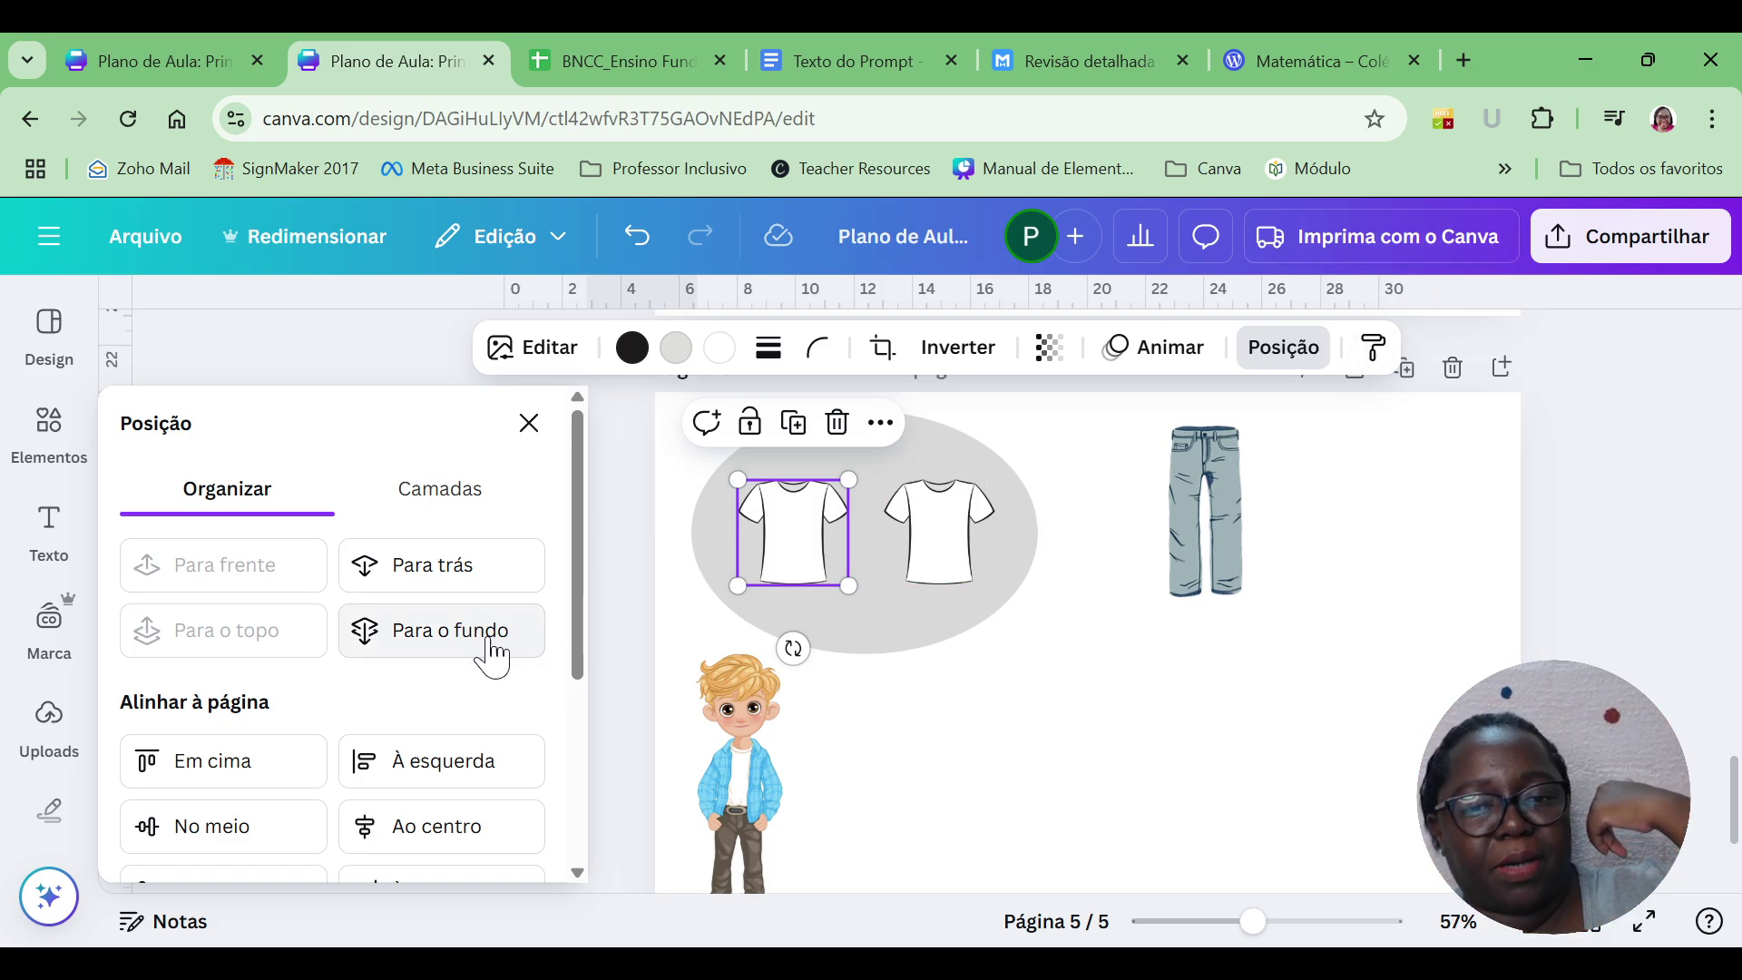
Duplicate the grey oval onto the jeans, send the copy to the back, and center the jeans inside it.
click(894, 467)
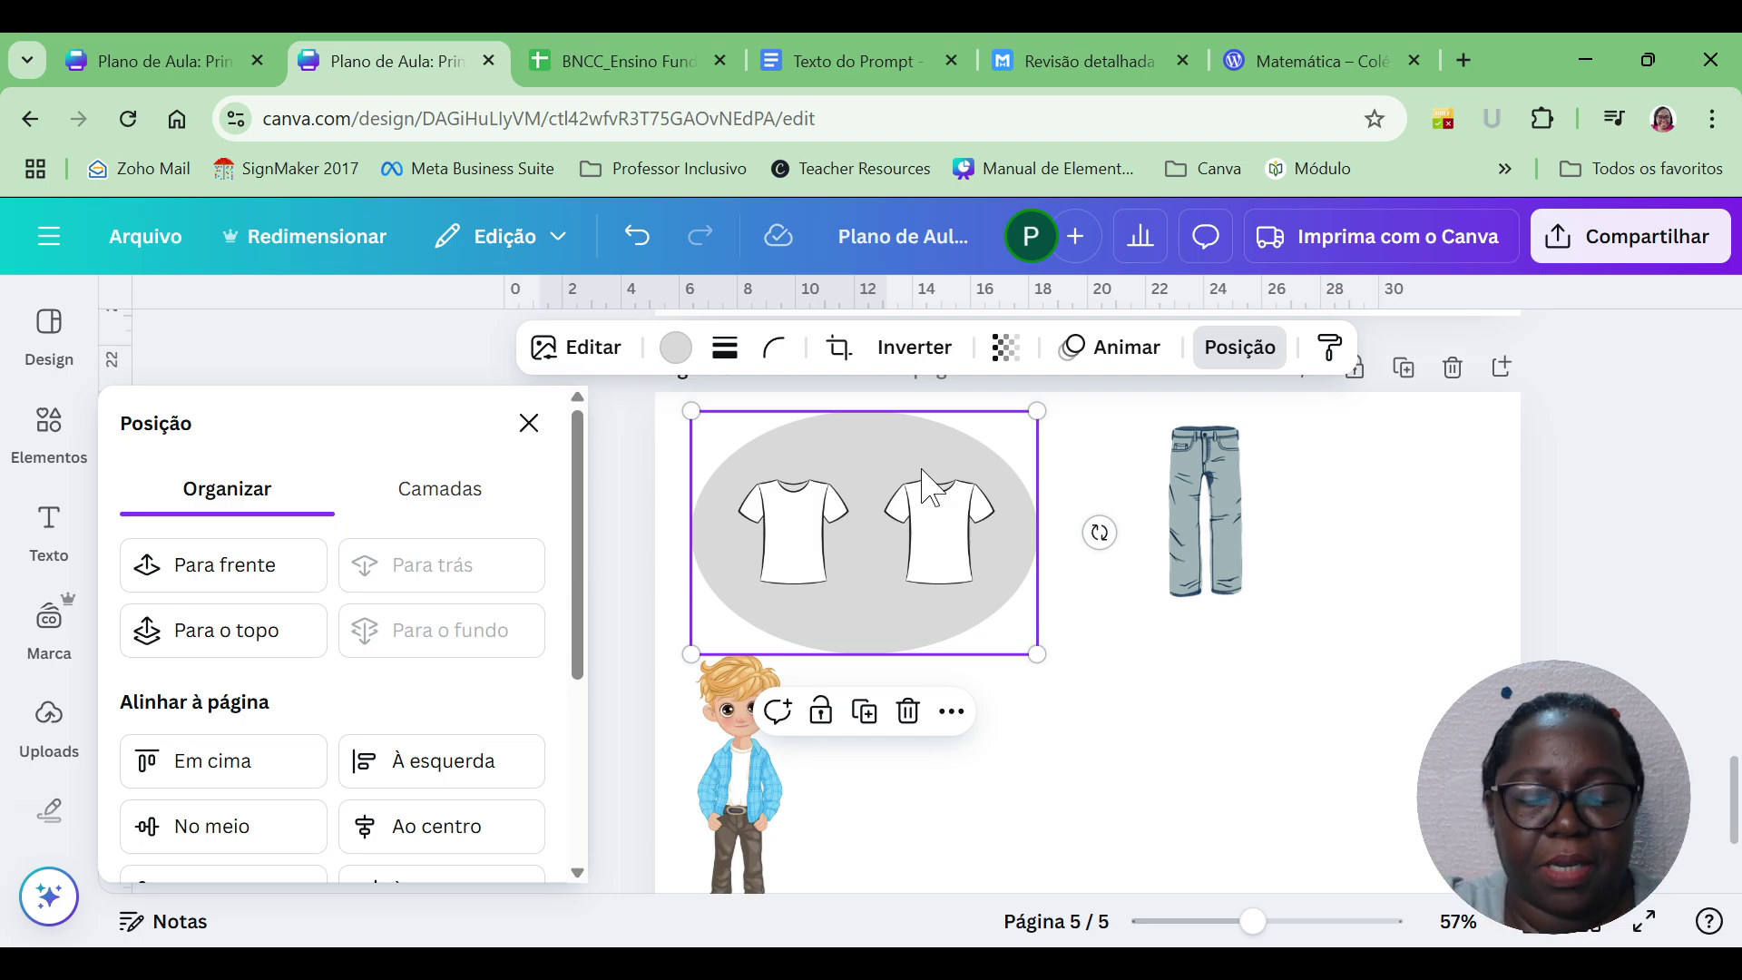
key(ctrl+d)
drag(910, 521, 1334, 499)
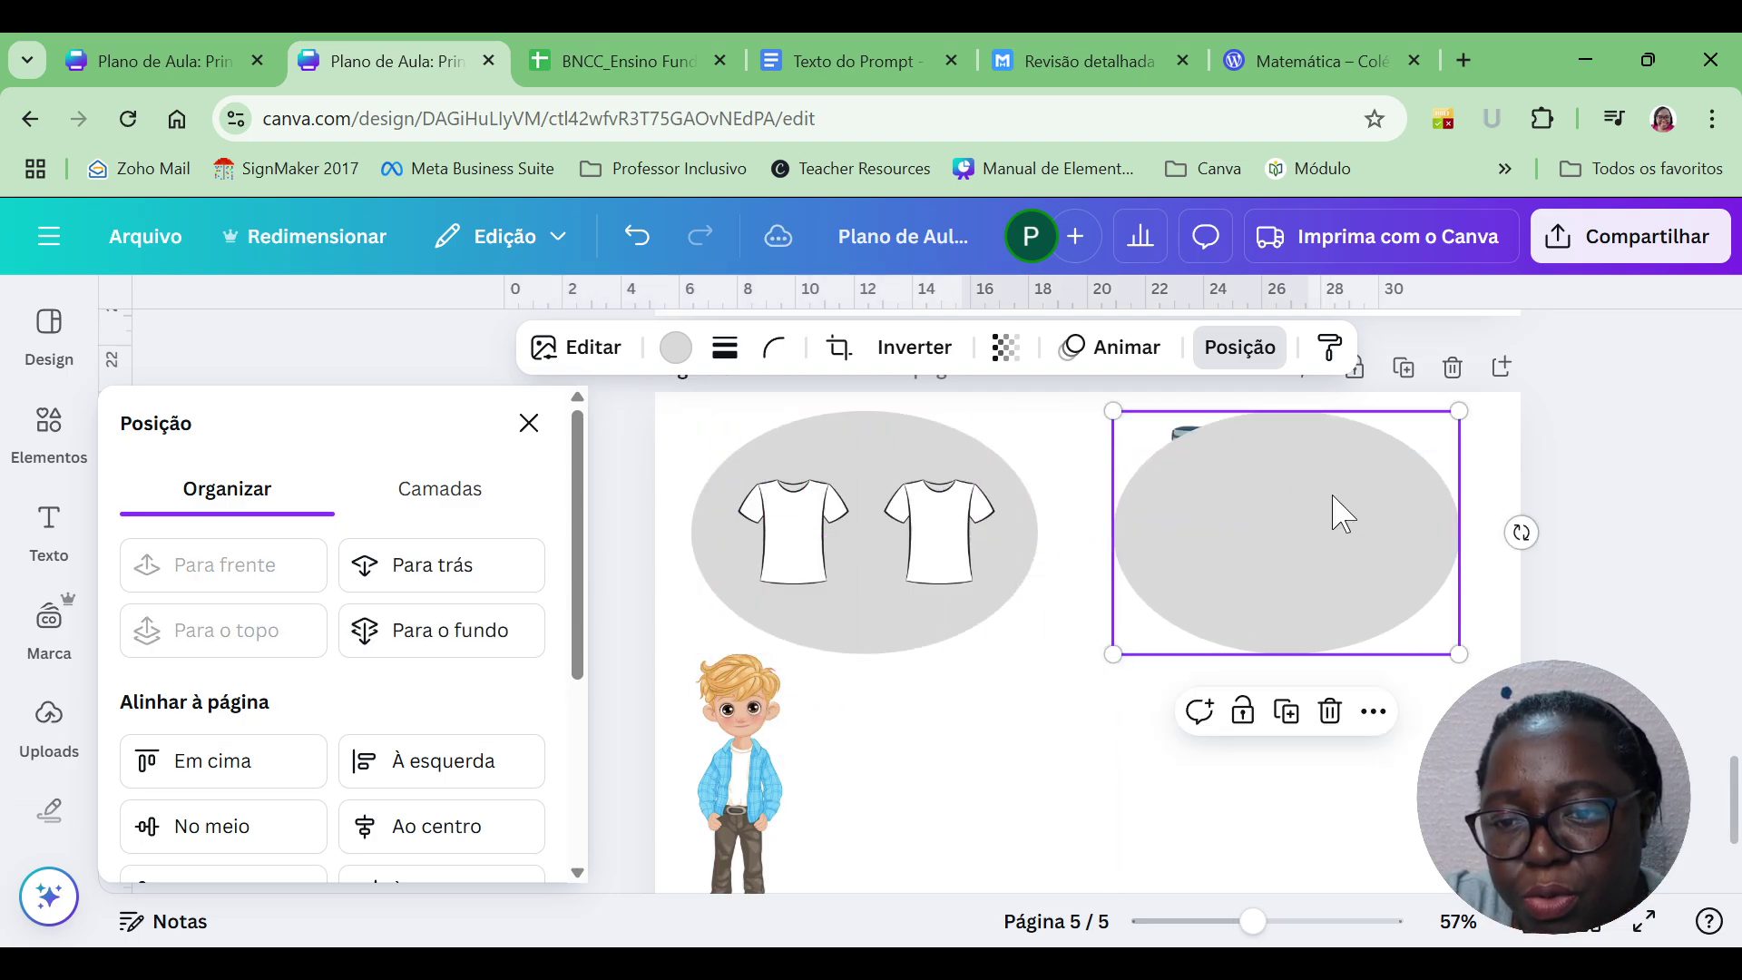
click(451, 633)
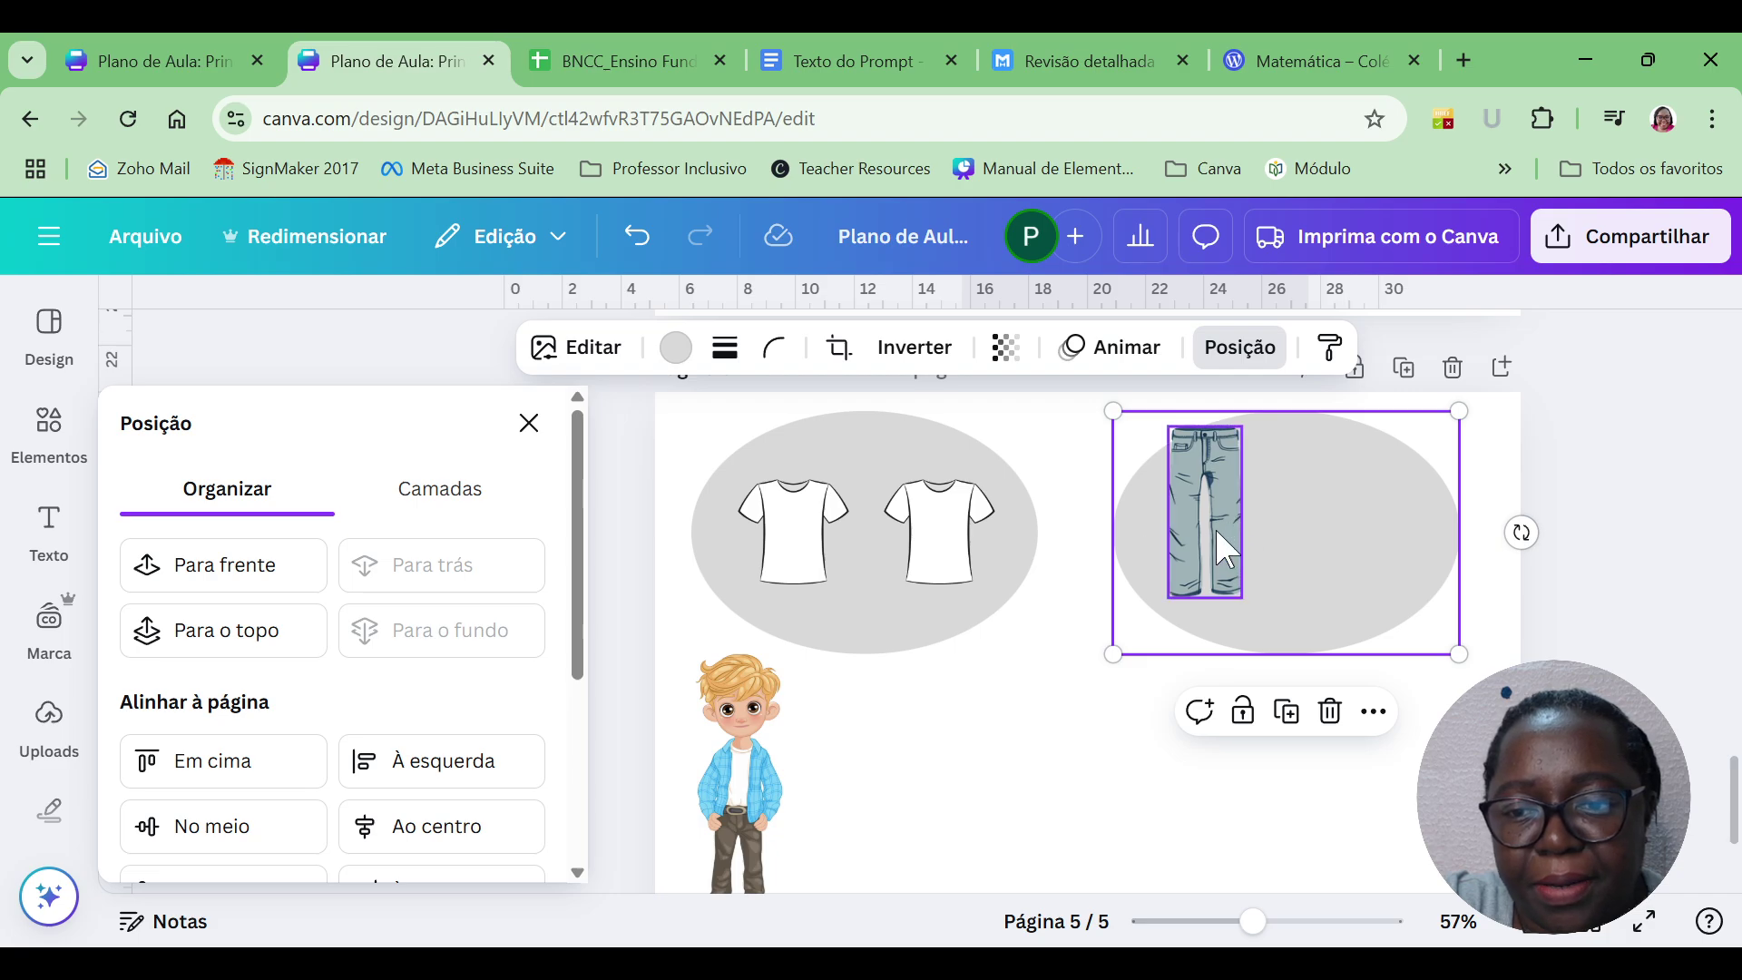
drag(1216, 534, 1297, 553)
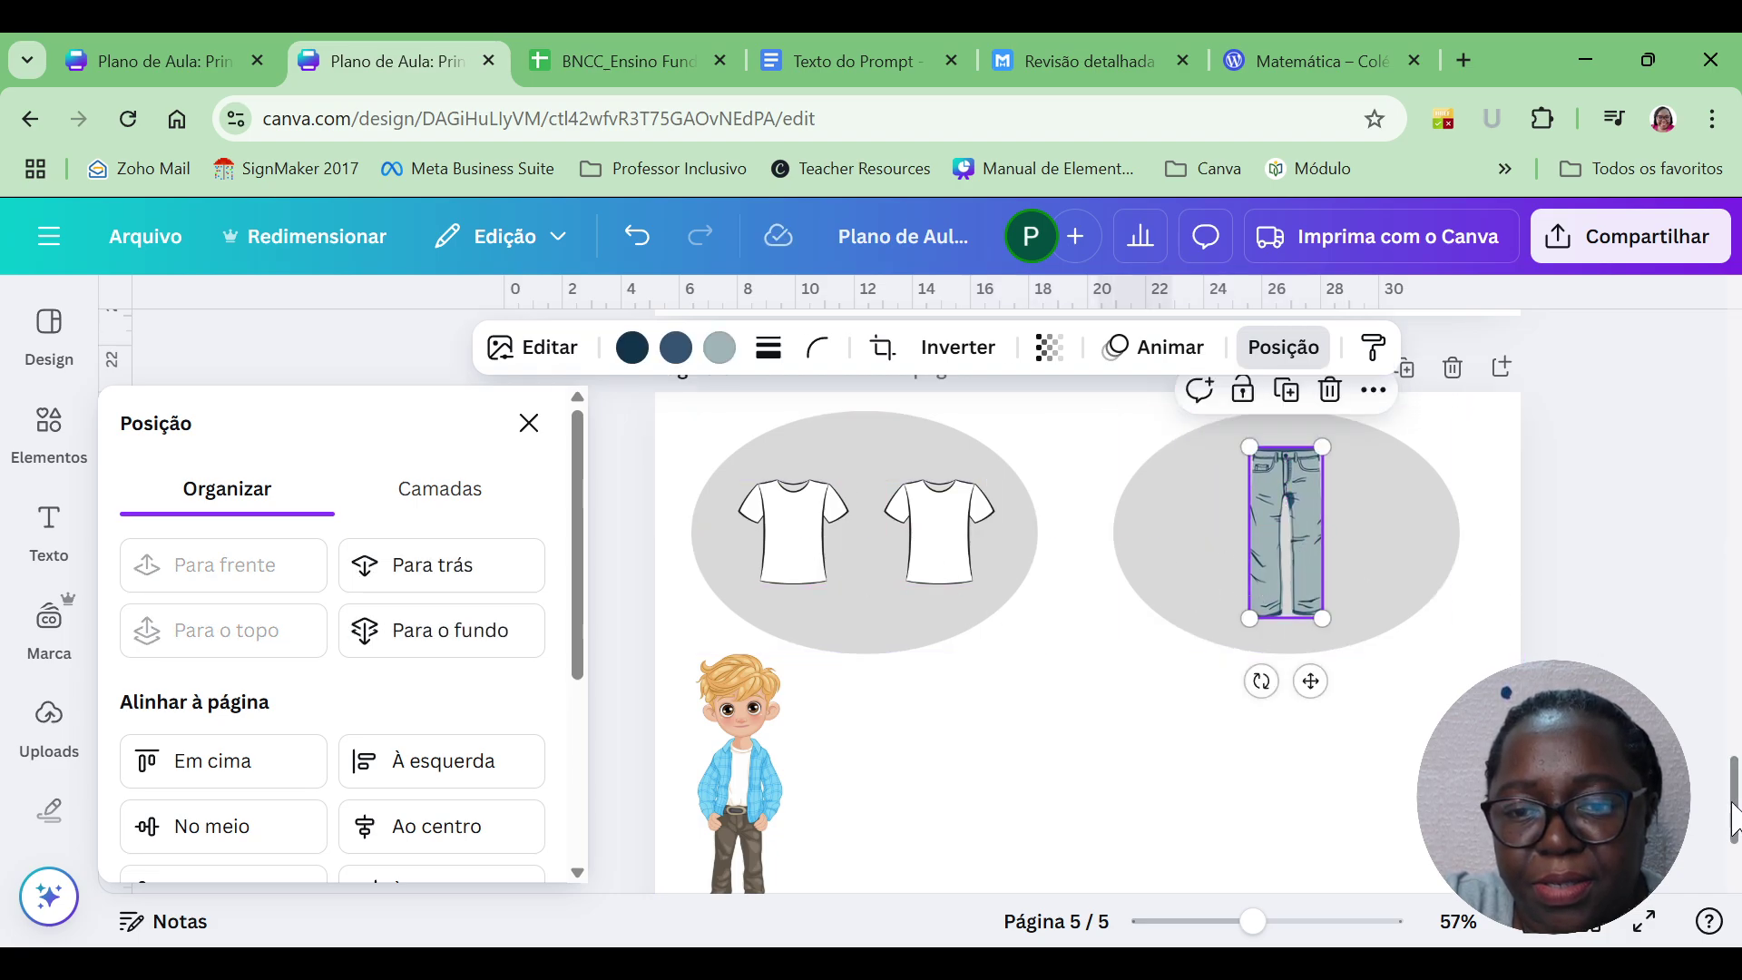
Shrink the boy illustration slightly and reposition it below the T-shirt oval, near the page's lower-left corner.
scroll(1733, 817, down, 3)
drag(774, 667, 773, 703)
drag(785, 498, 791, 523)
drag(742, 657, 759, 631)
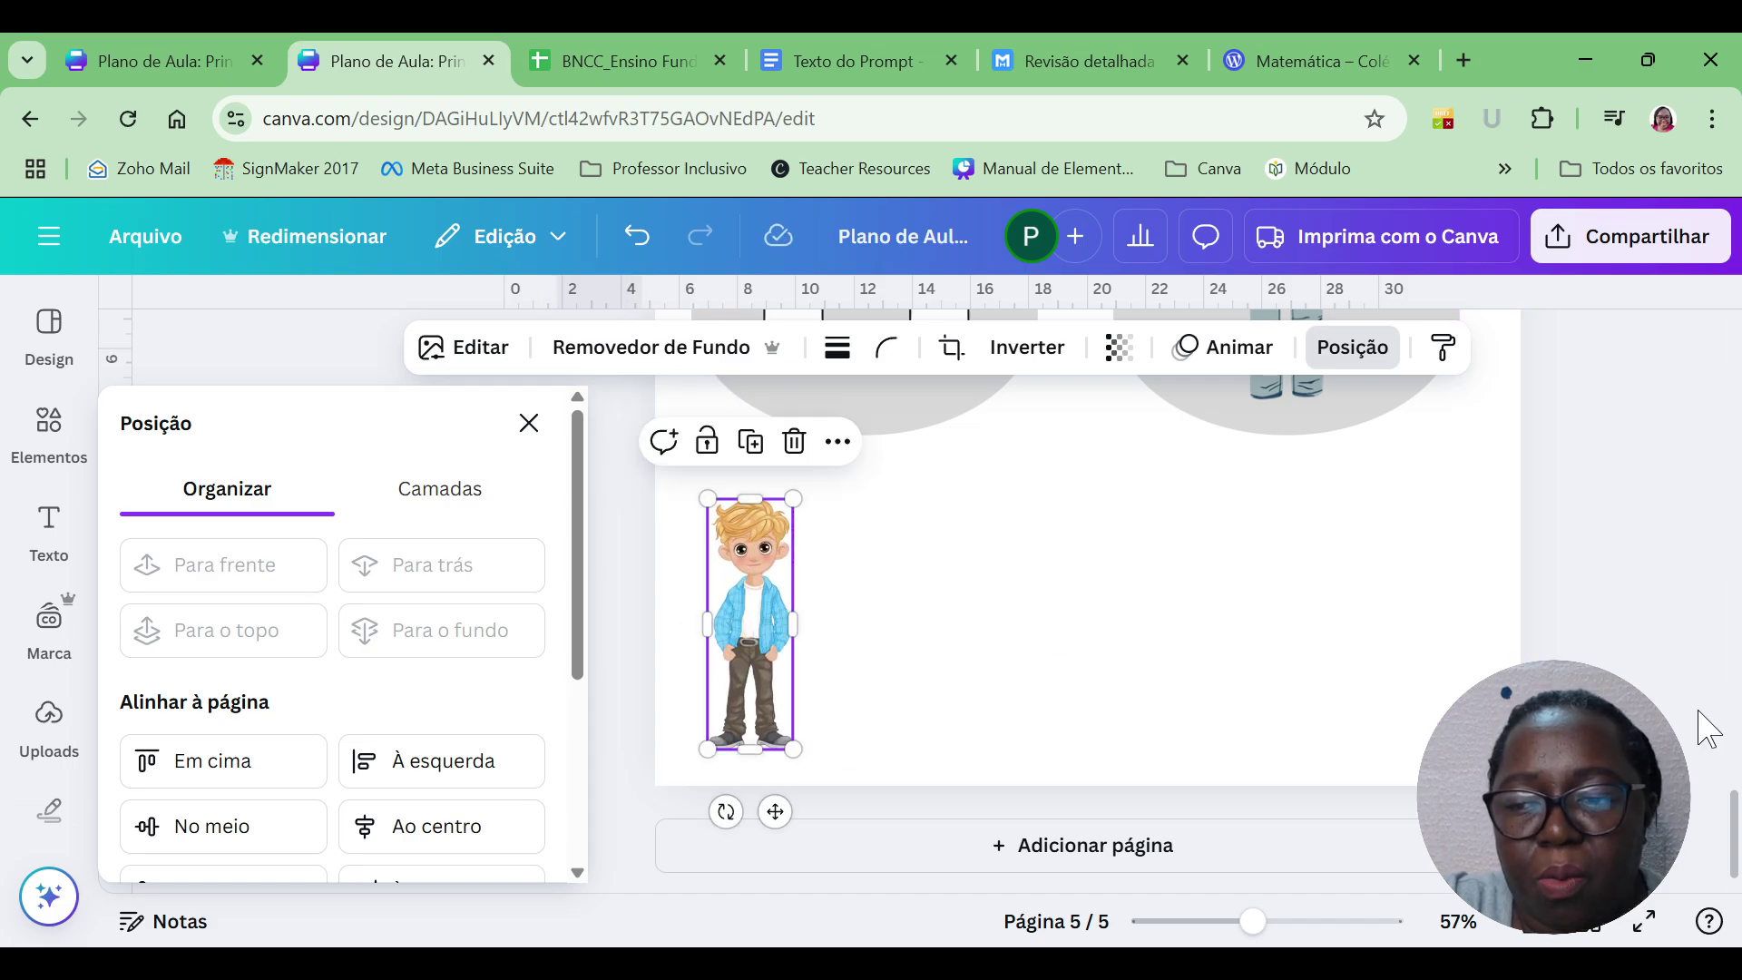
scroll(853, 574, up, 5)
scroll(853, 573, down, 3)
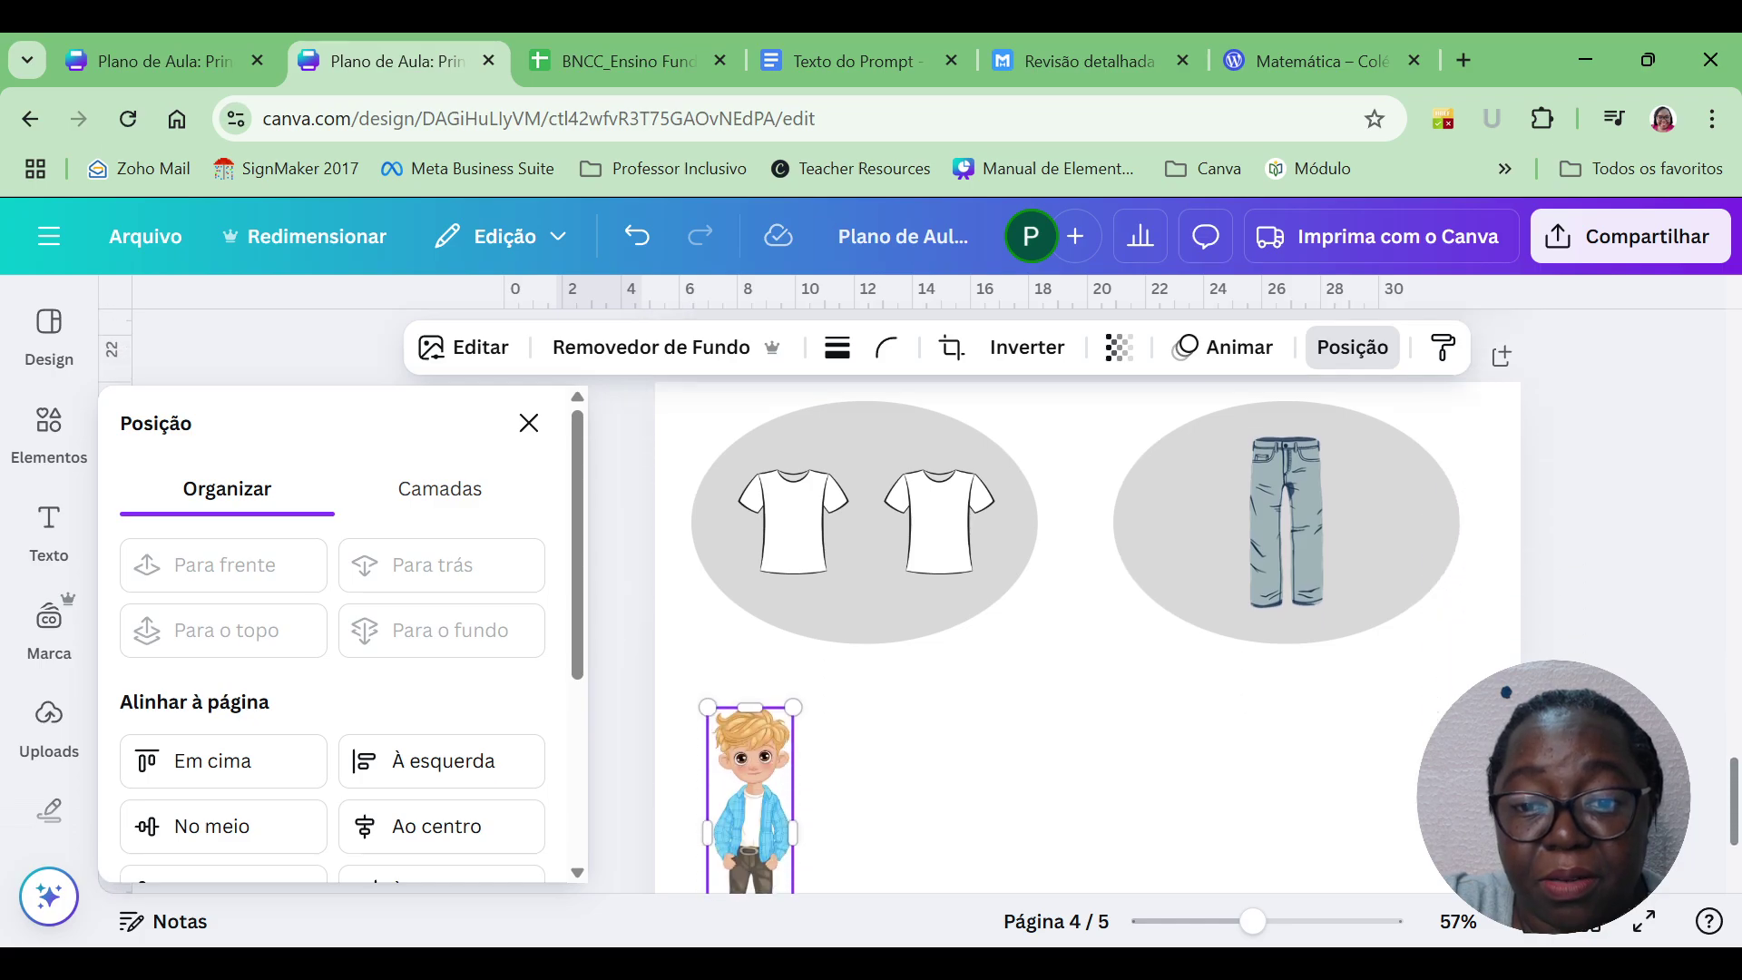
Recolor the white fabric of the second T-shirt to the document's dark blue, #335272.
click(935, 544)
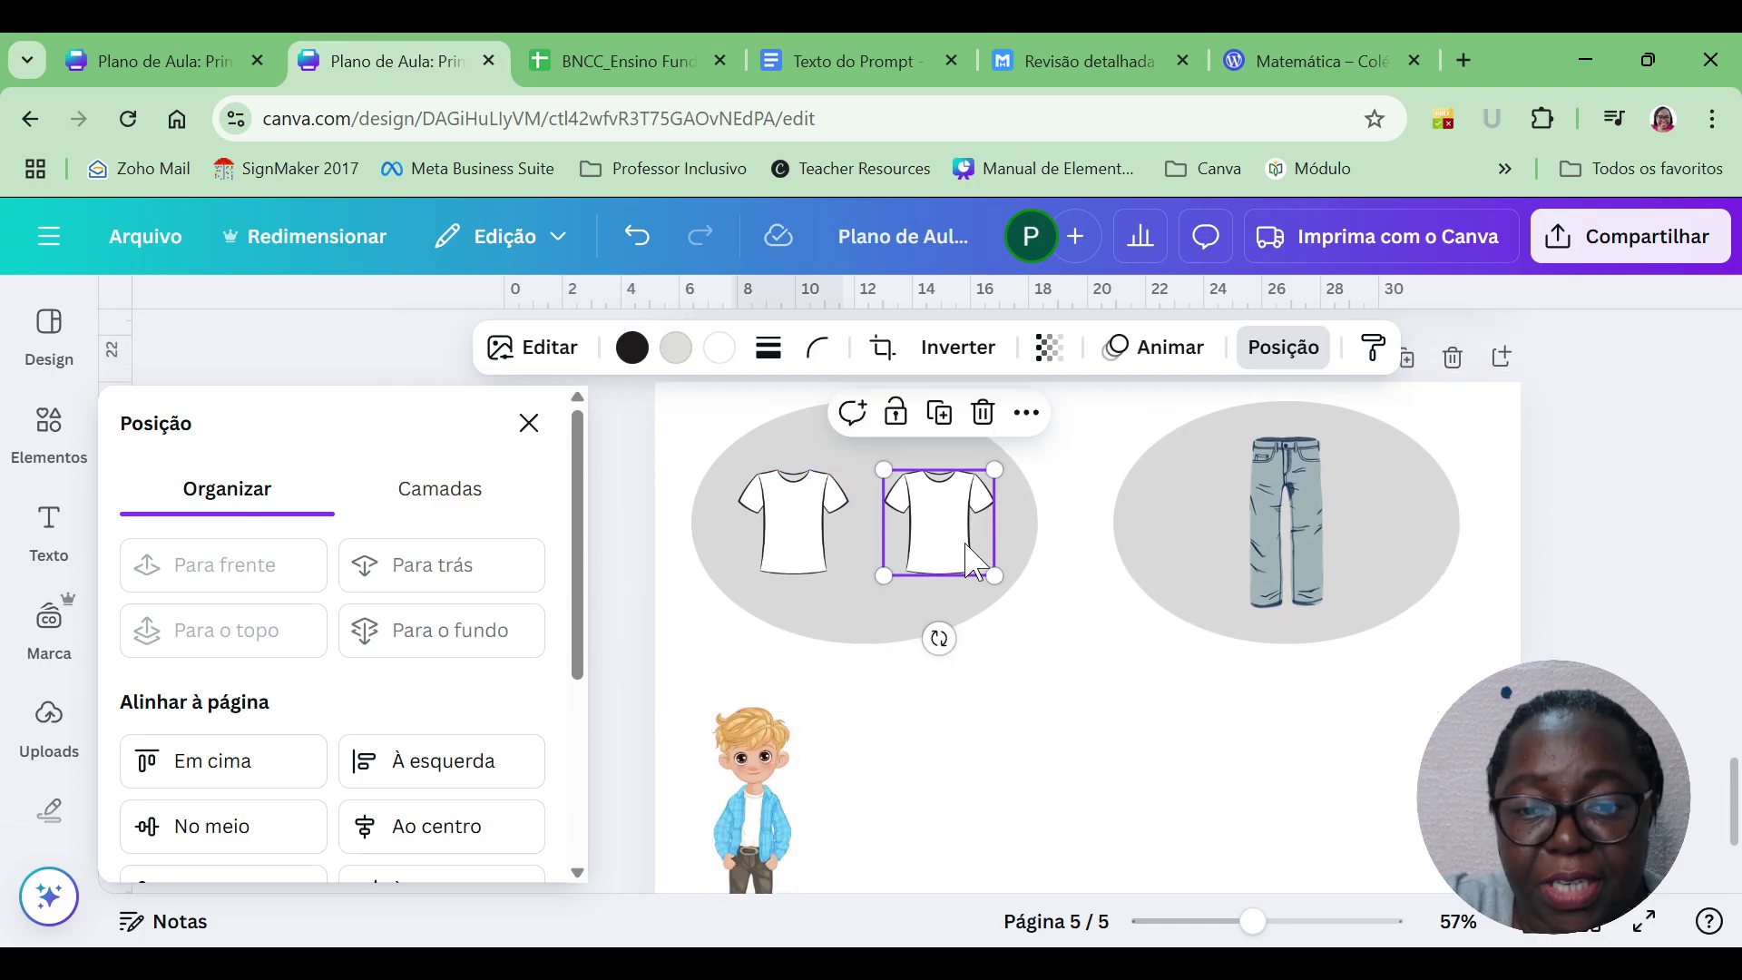
click(720, 349)
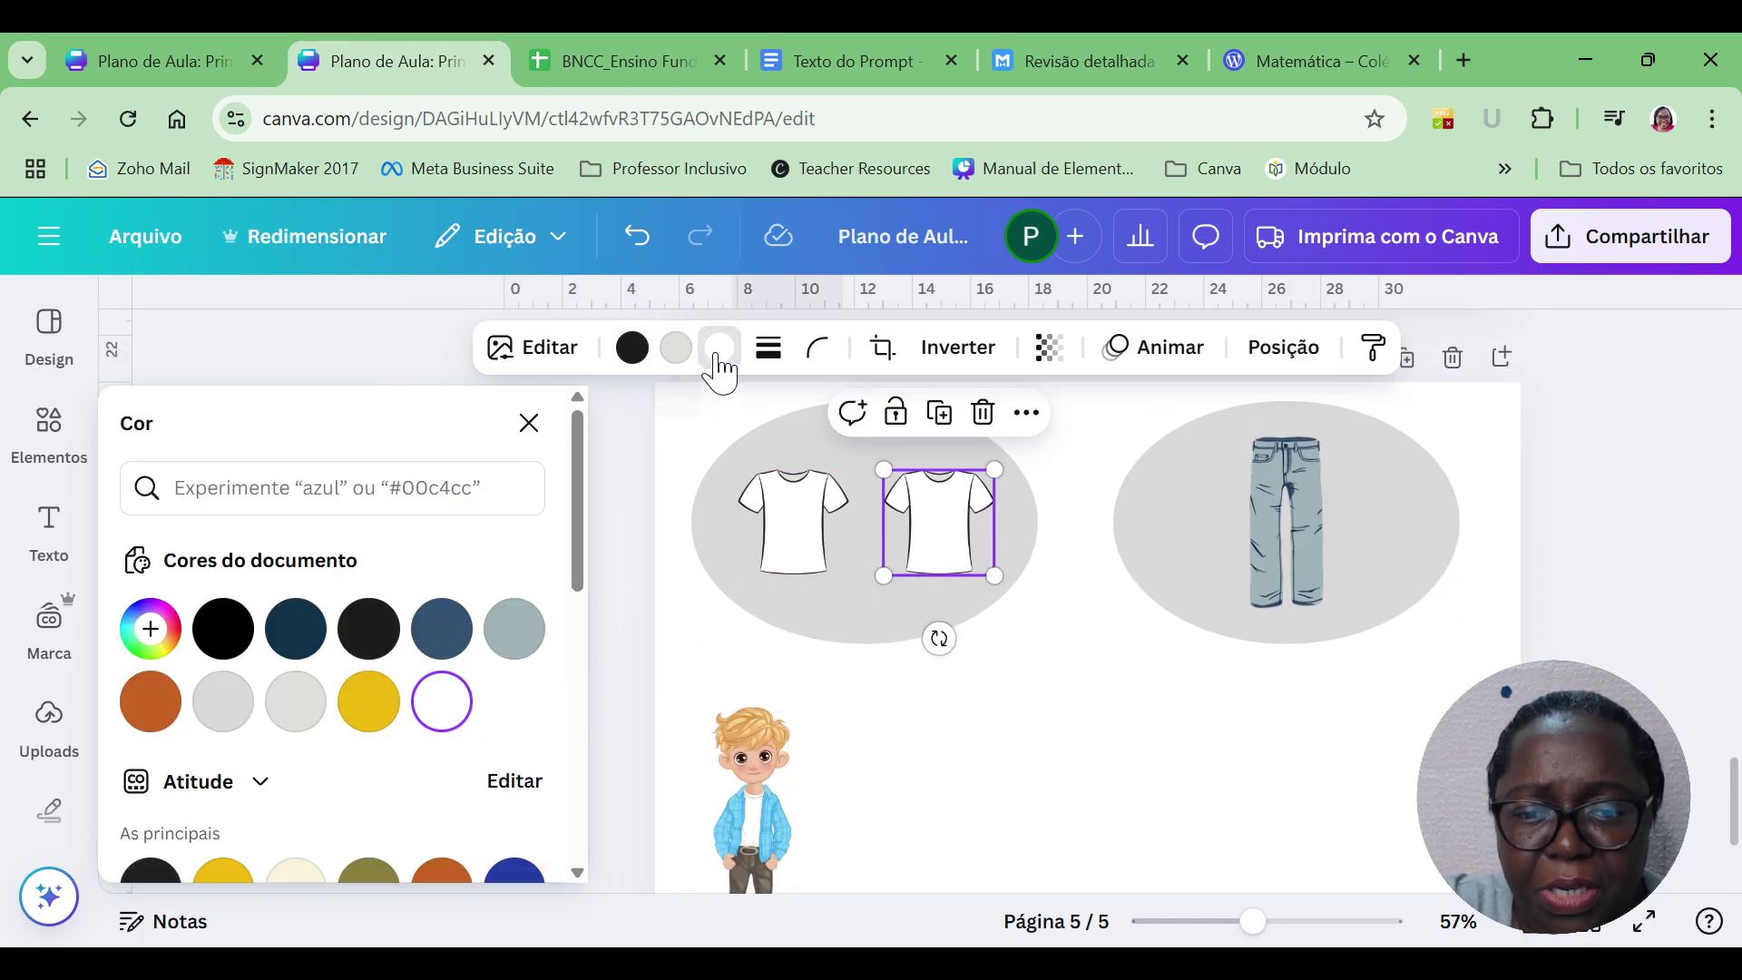
click(442, 633)
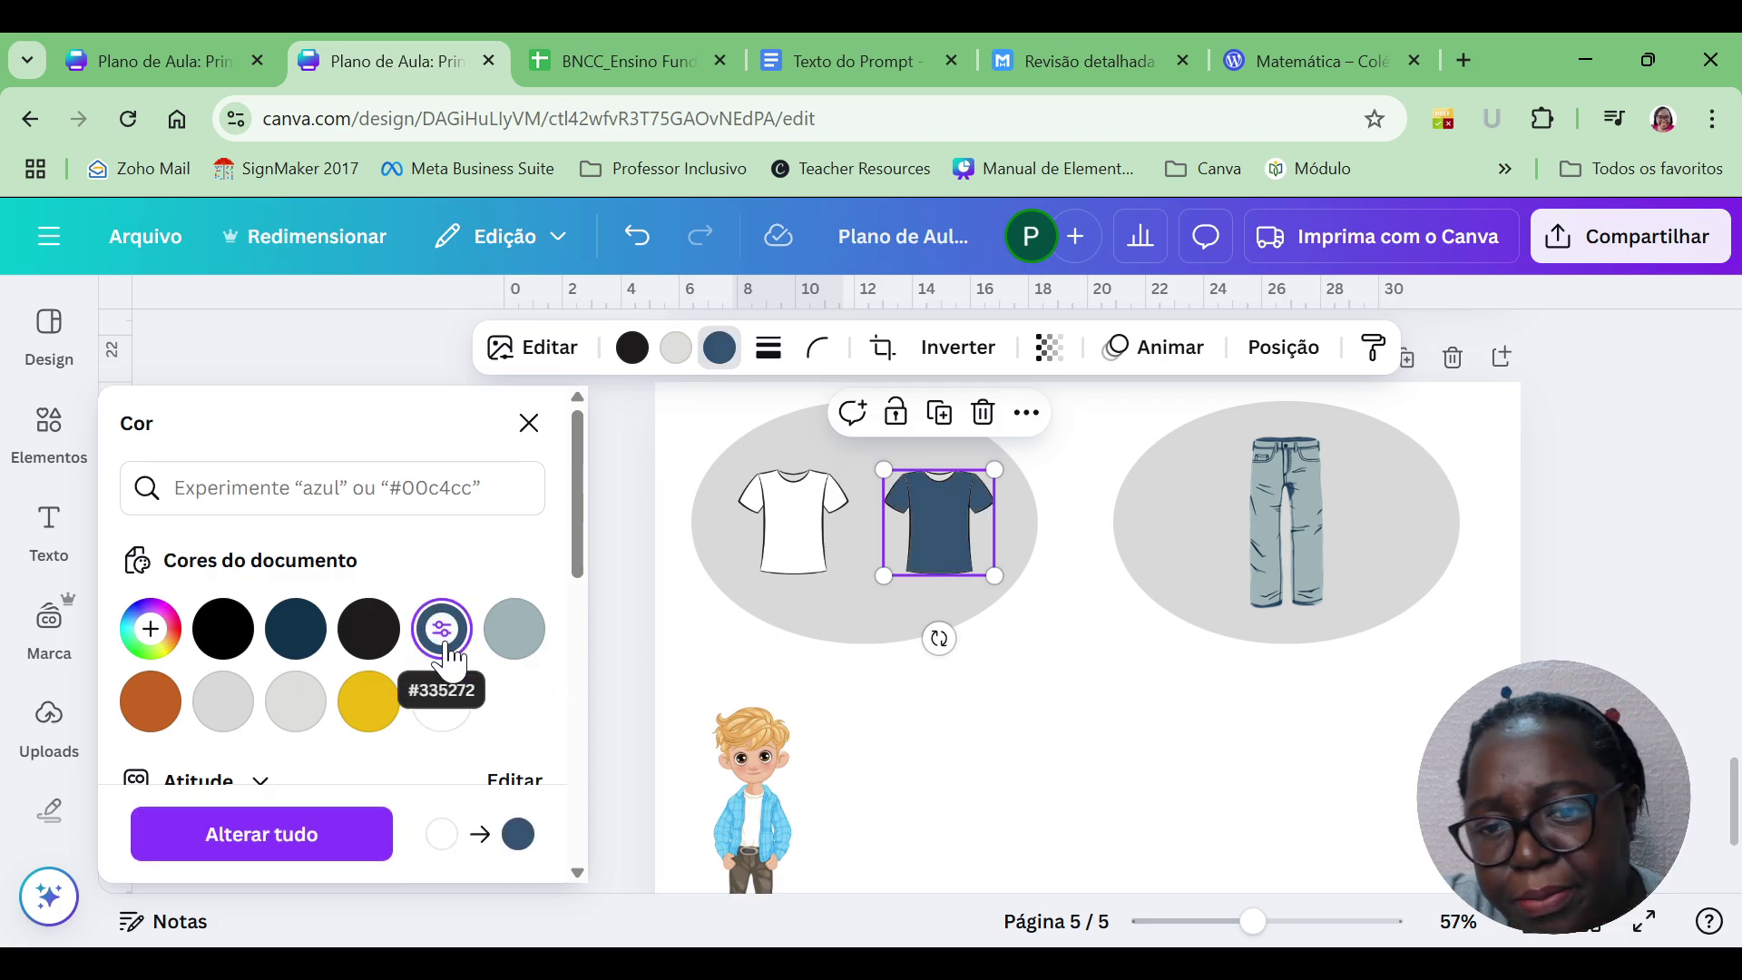
click(1369, 669)
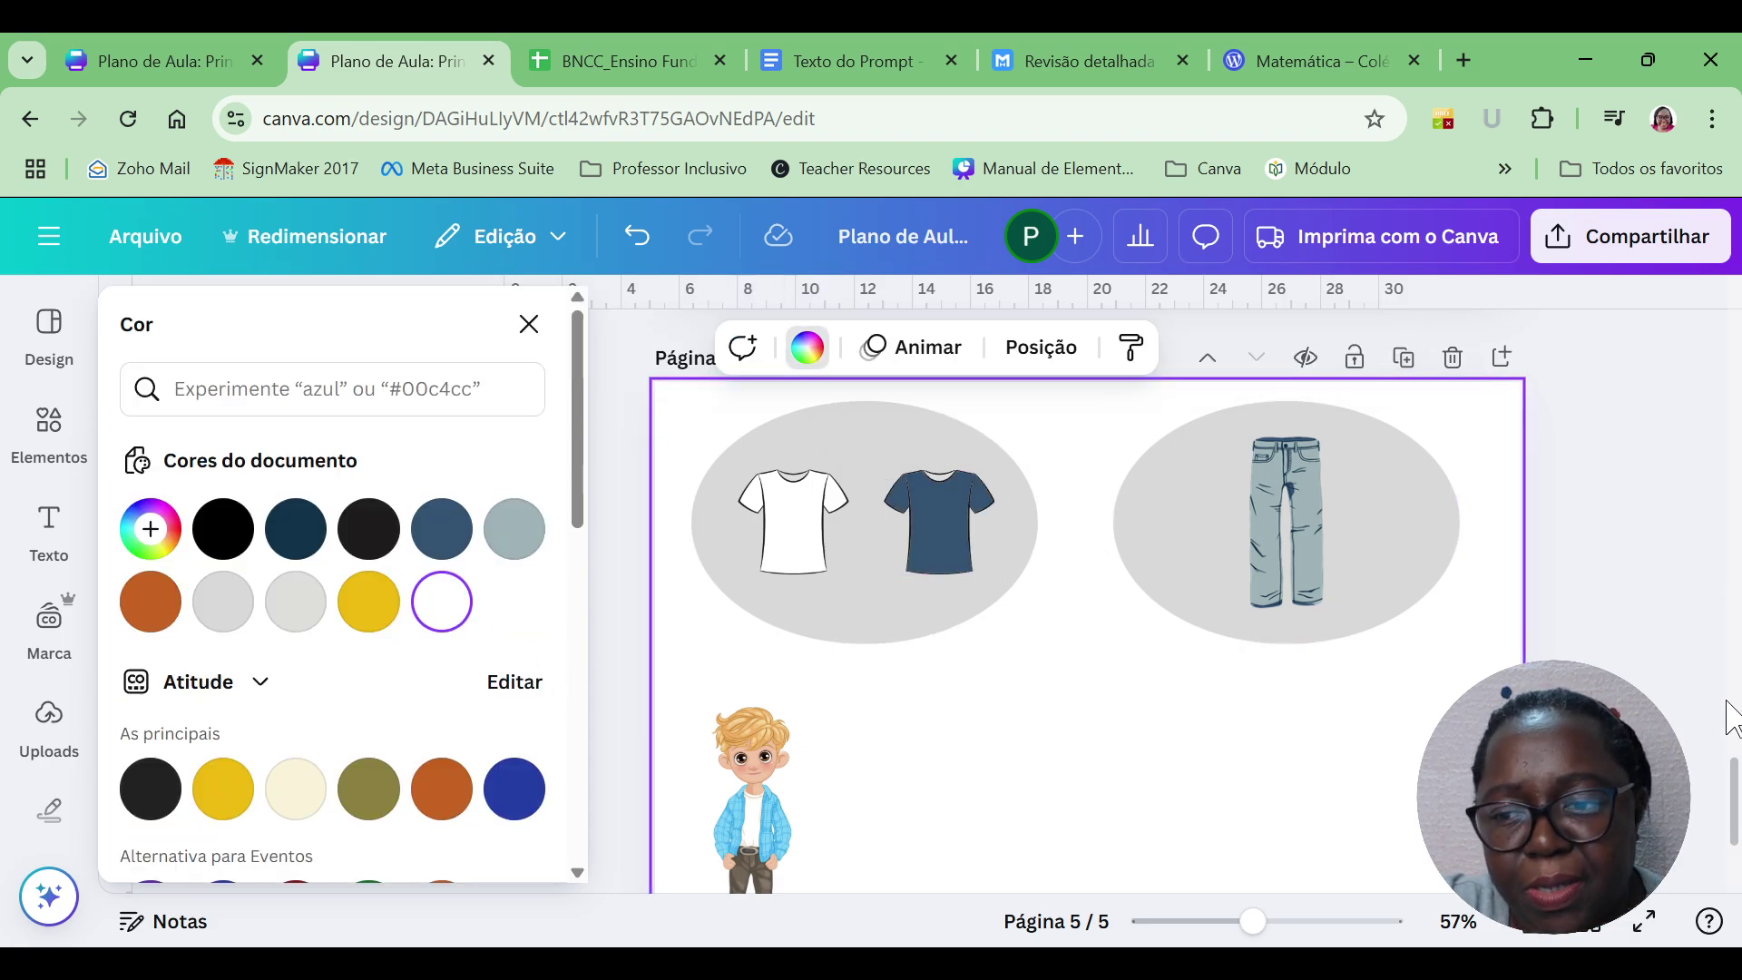
Duplicate the white and the dark blue T-shirts and stack the copies beside the boy, white above blue.
scroll(853, 558, down, 3)
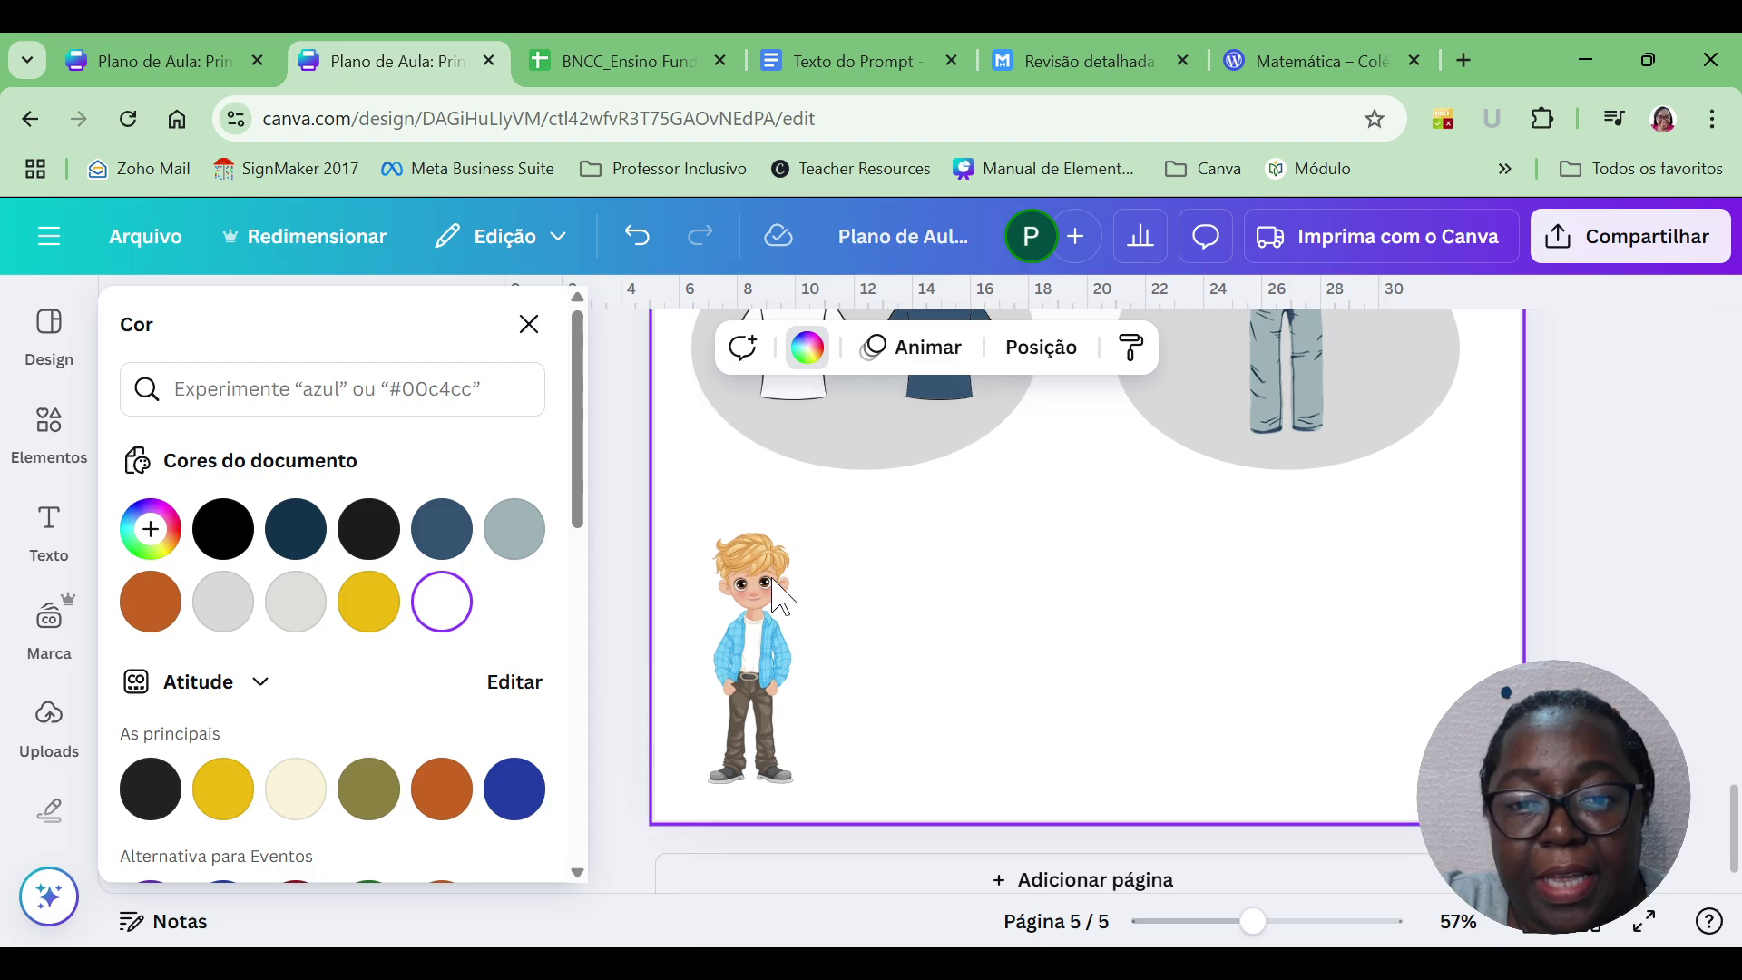
click(793, 392)
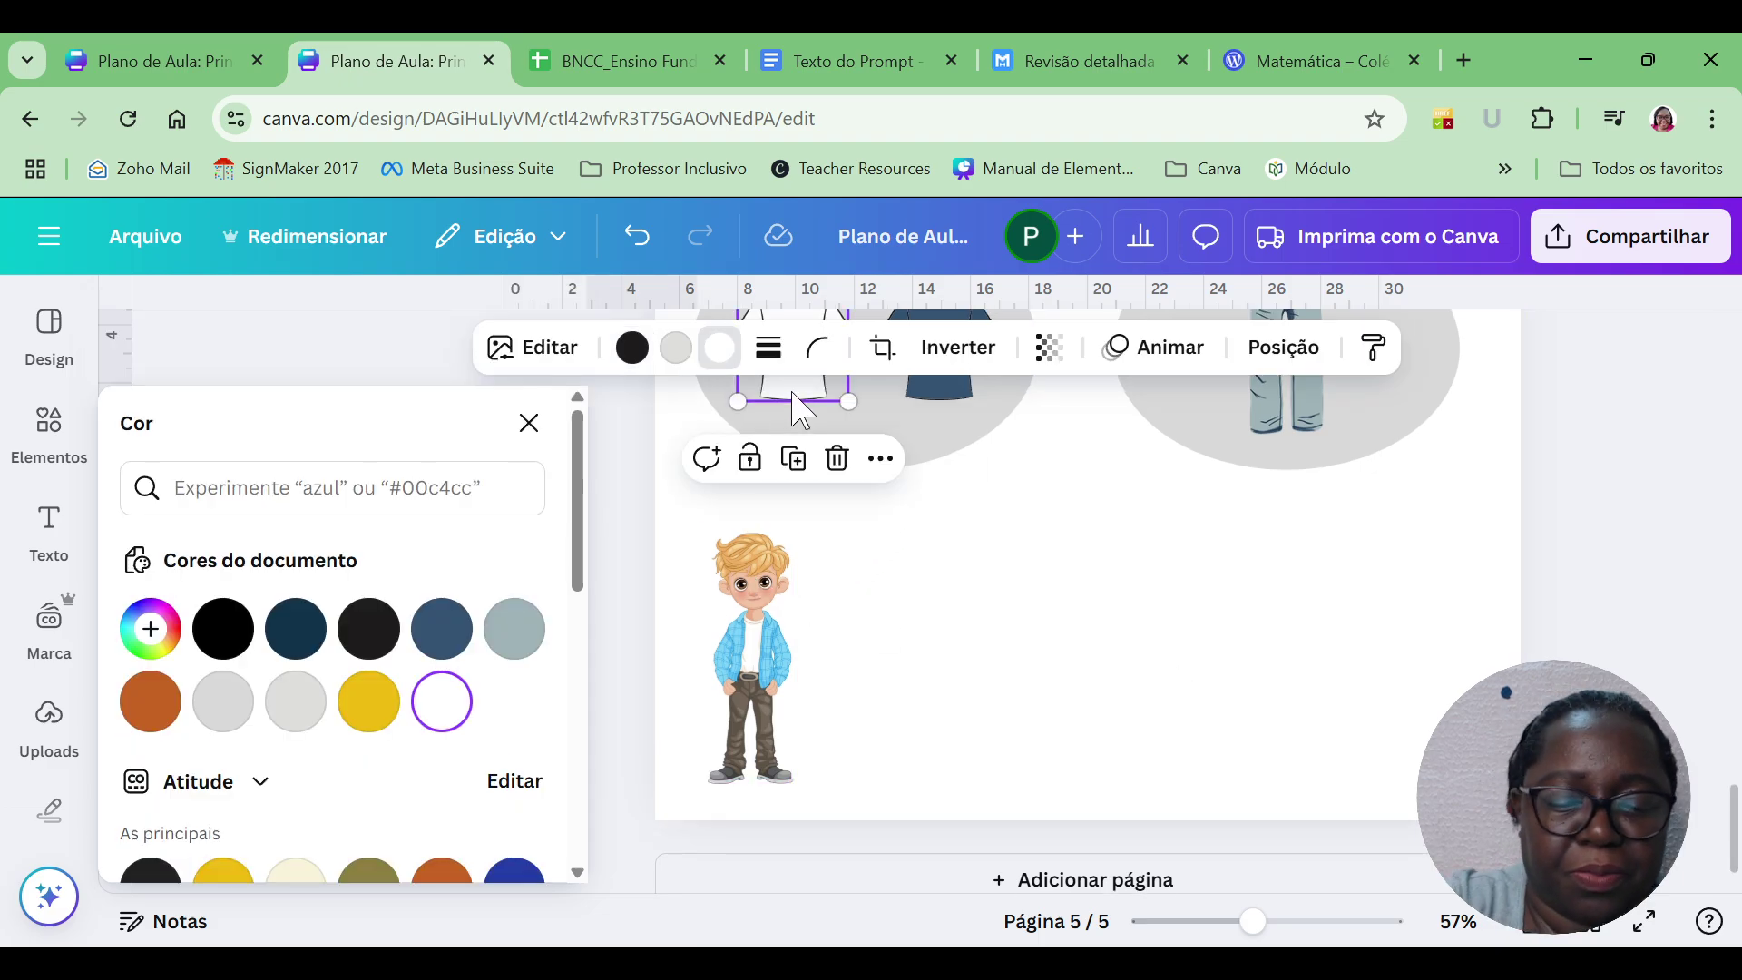
key(ctrl+d)
drag(802, 407, 912, 594)
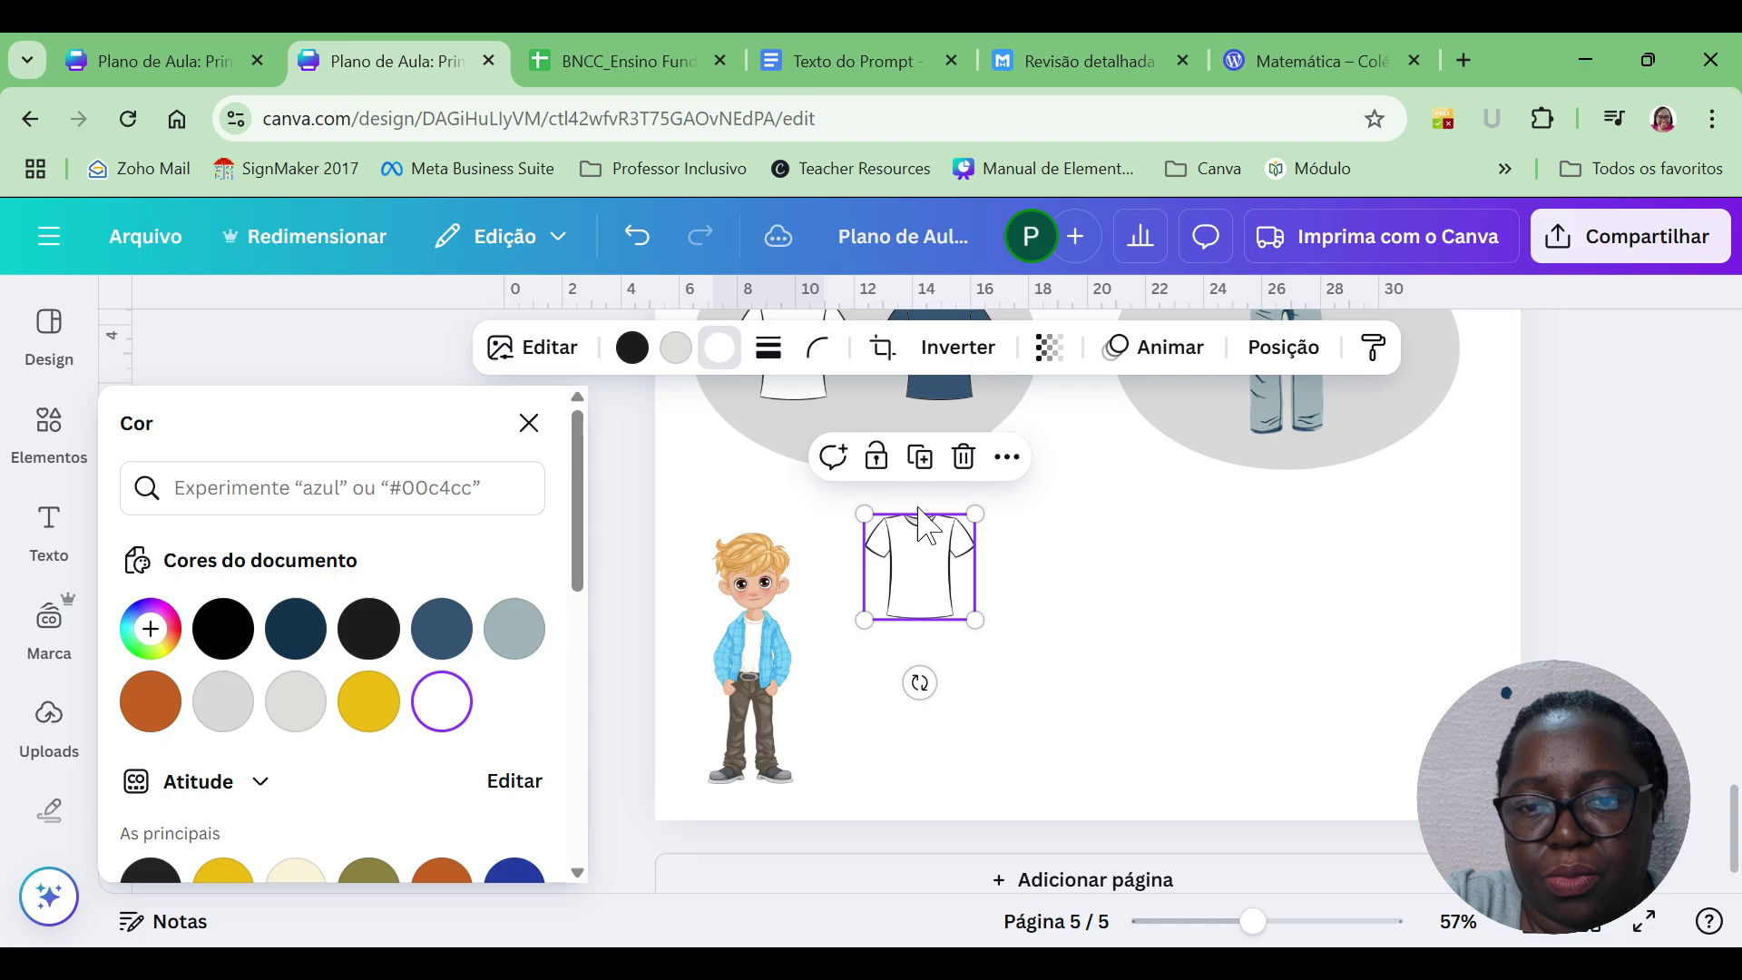
click(943, 404)
drag(953, 408, 917, 767)
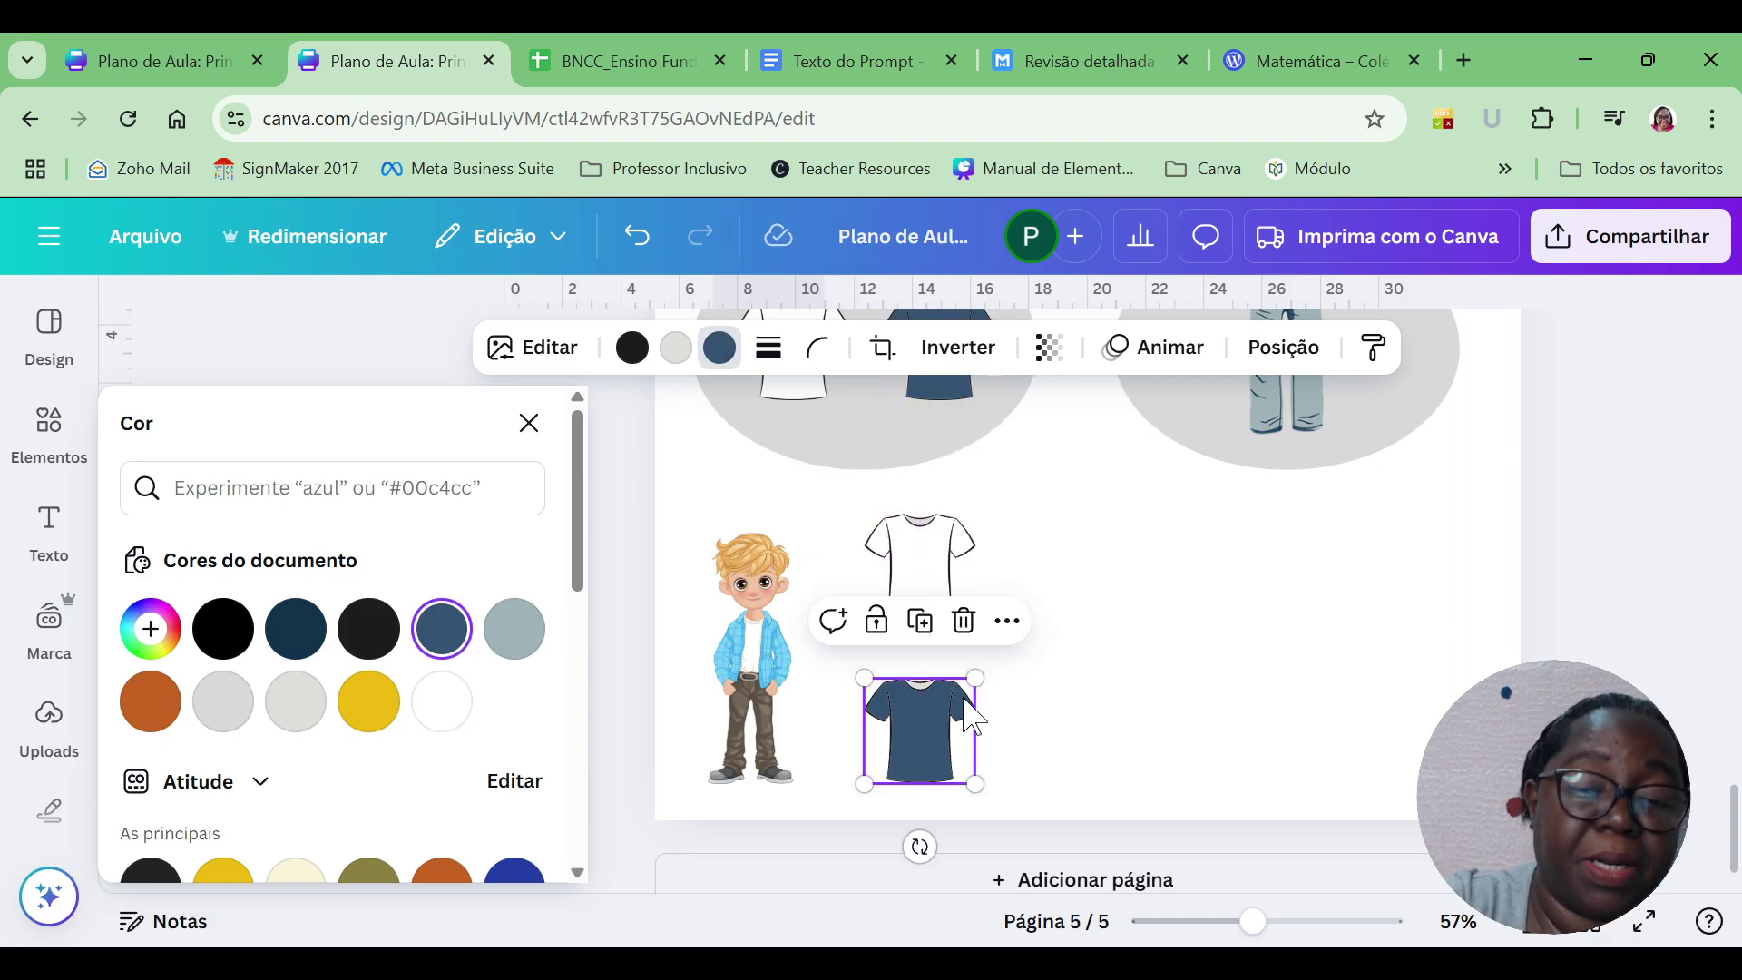
Shrink the two T-shirt copies together and keep them spaced one above the other beside the boy.
click(1306, 402)
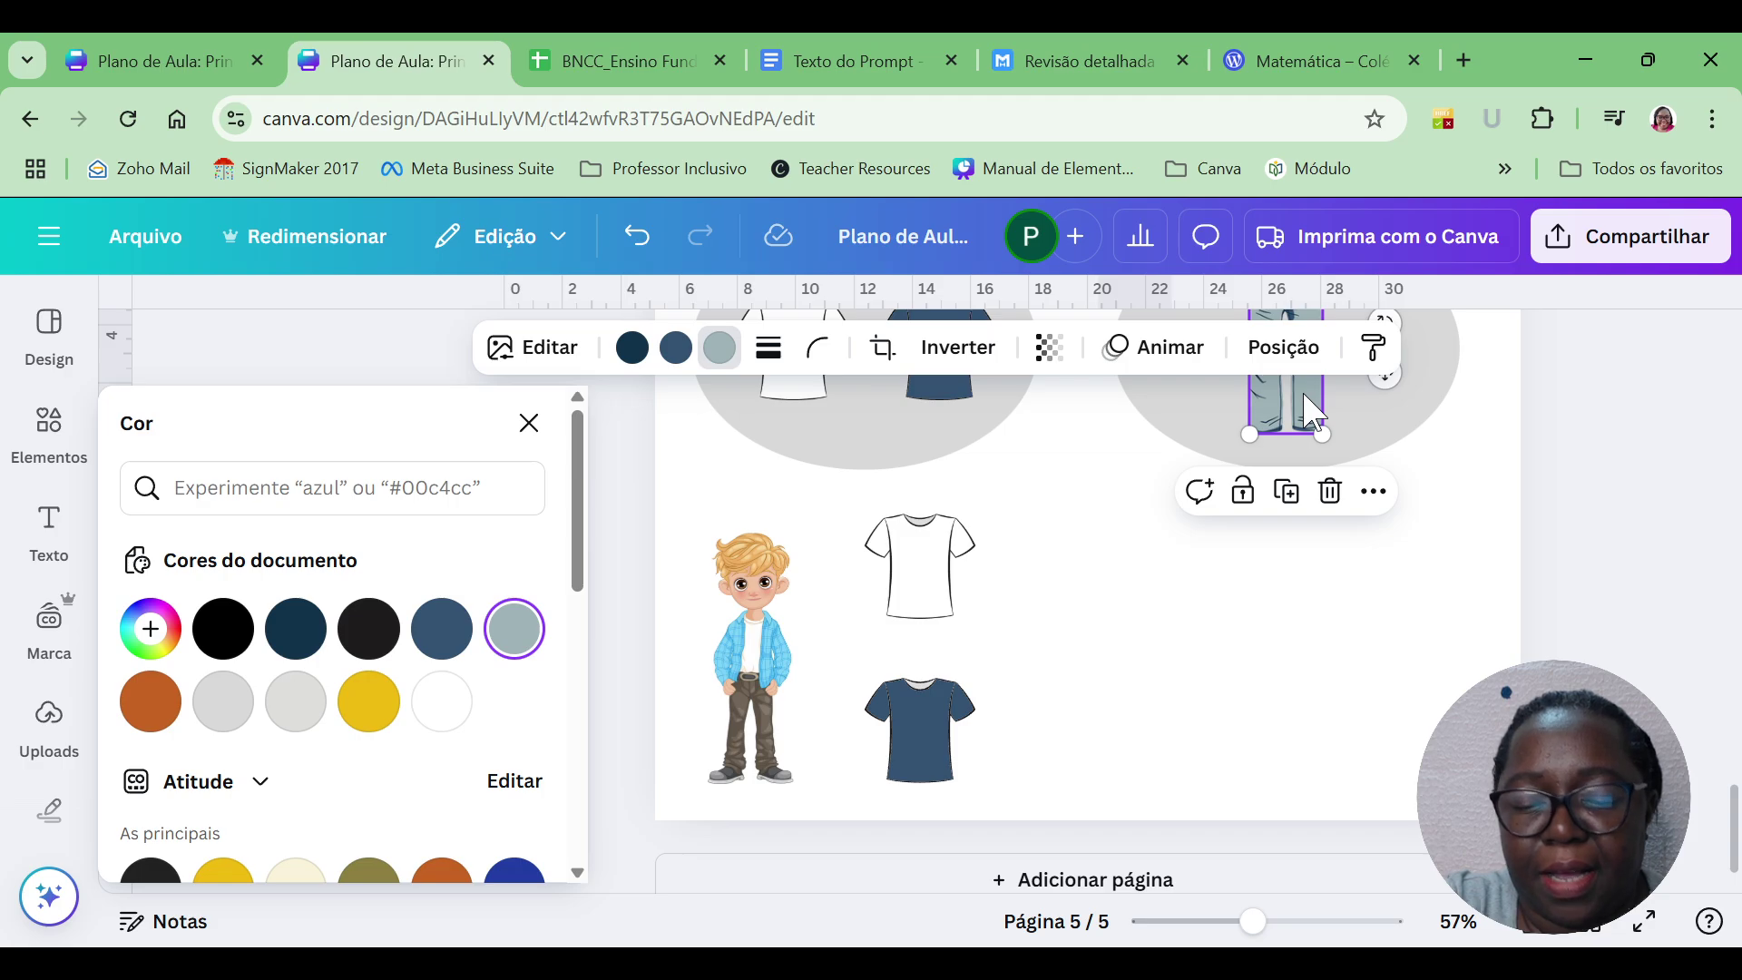
drag(1030, 809, 778, 564)
click(937, 603)
drag(744, 753, 757, 714)
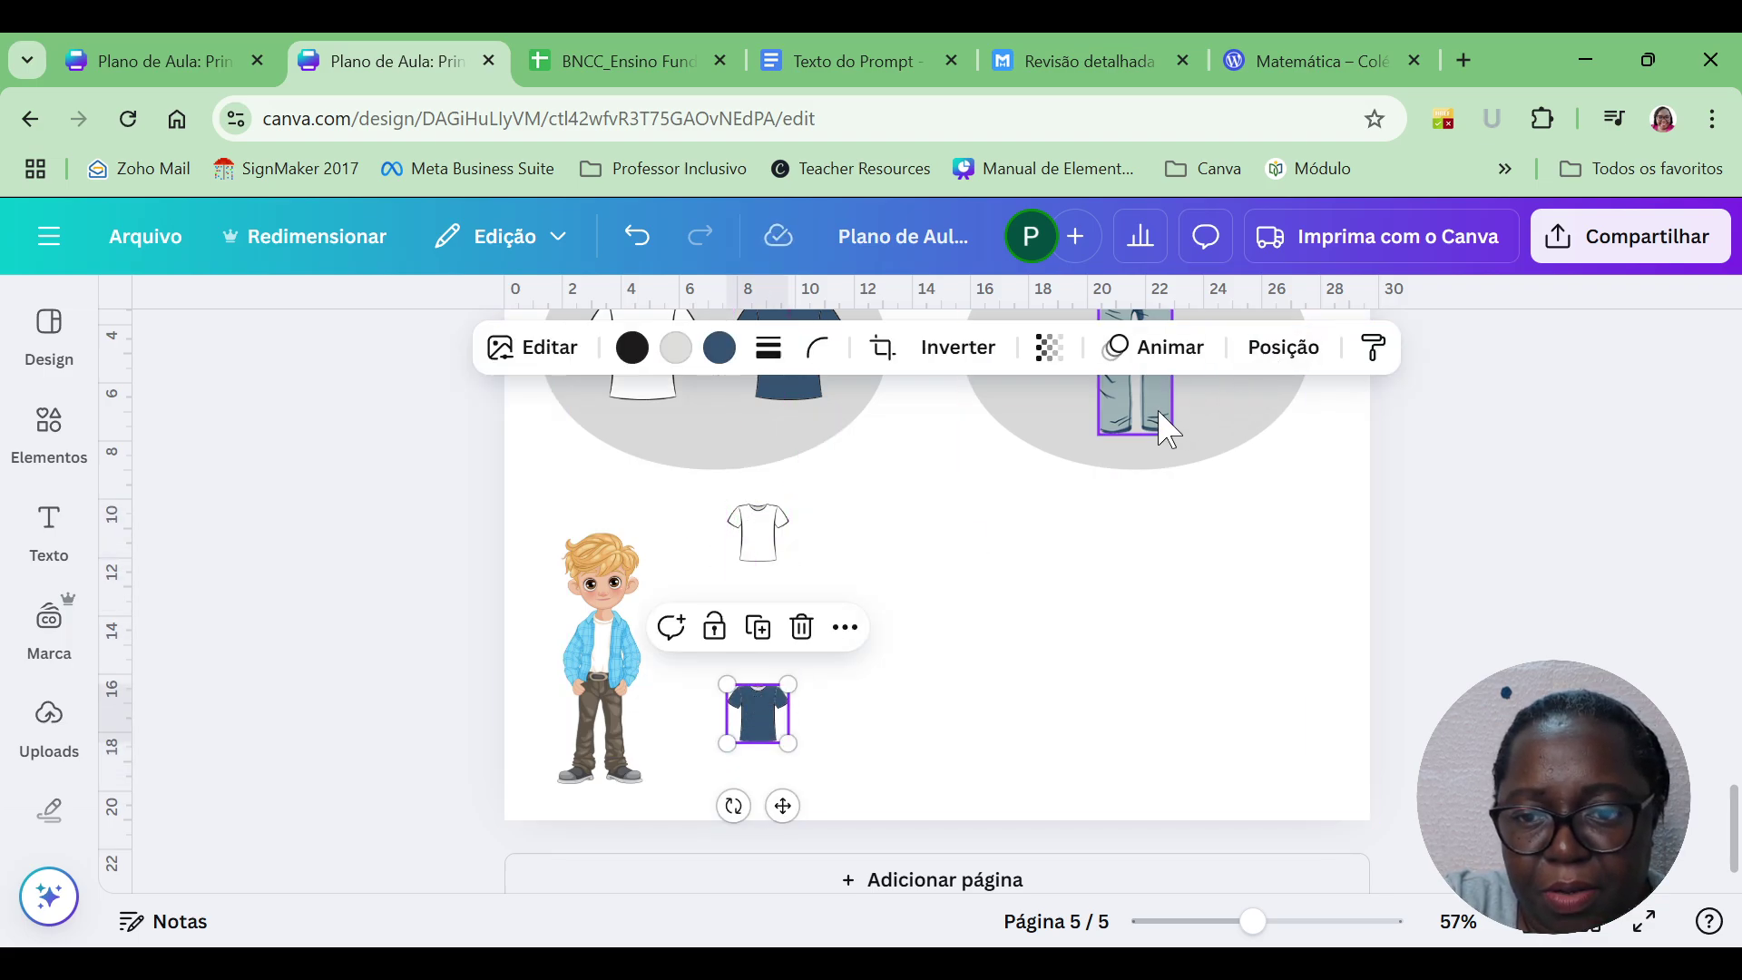
Place a reduced copy of the jeans beside each small T-shirt, one pair per row.
drag(1125, 424, 948, 784)
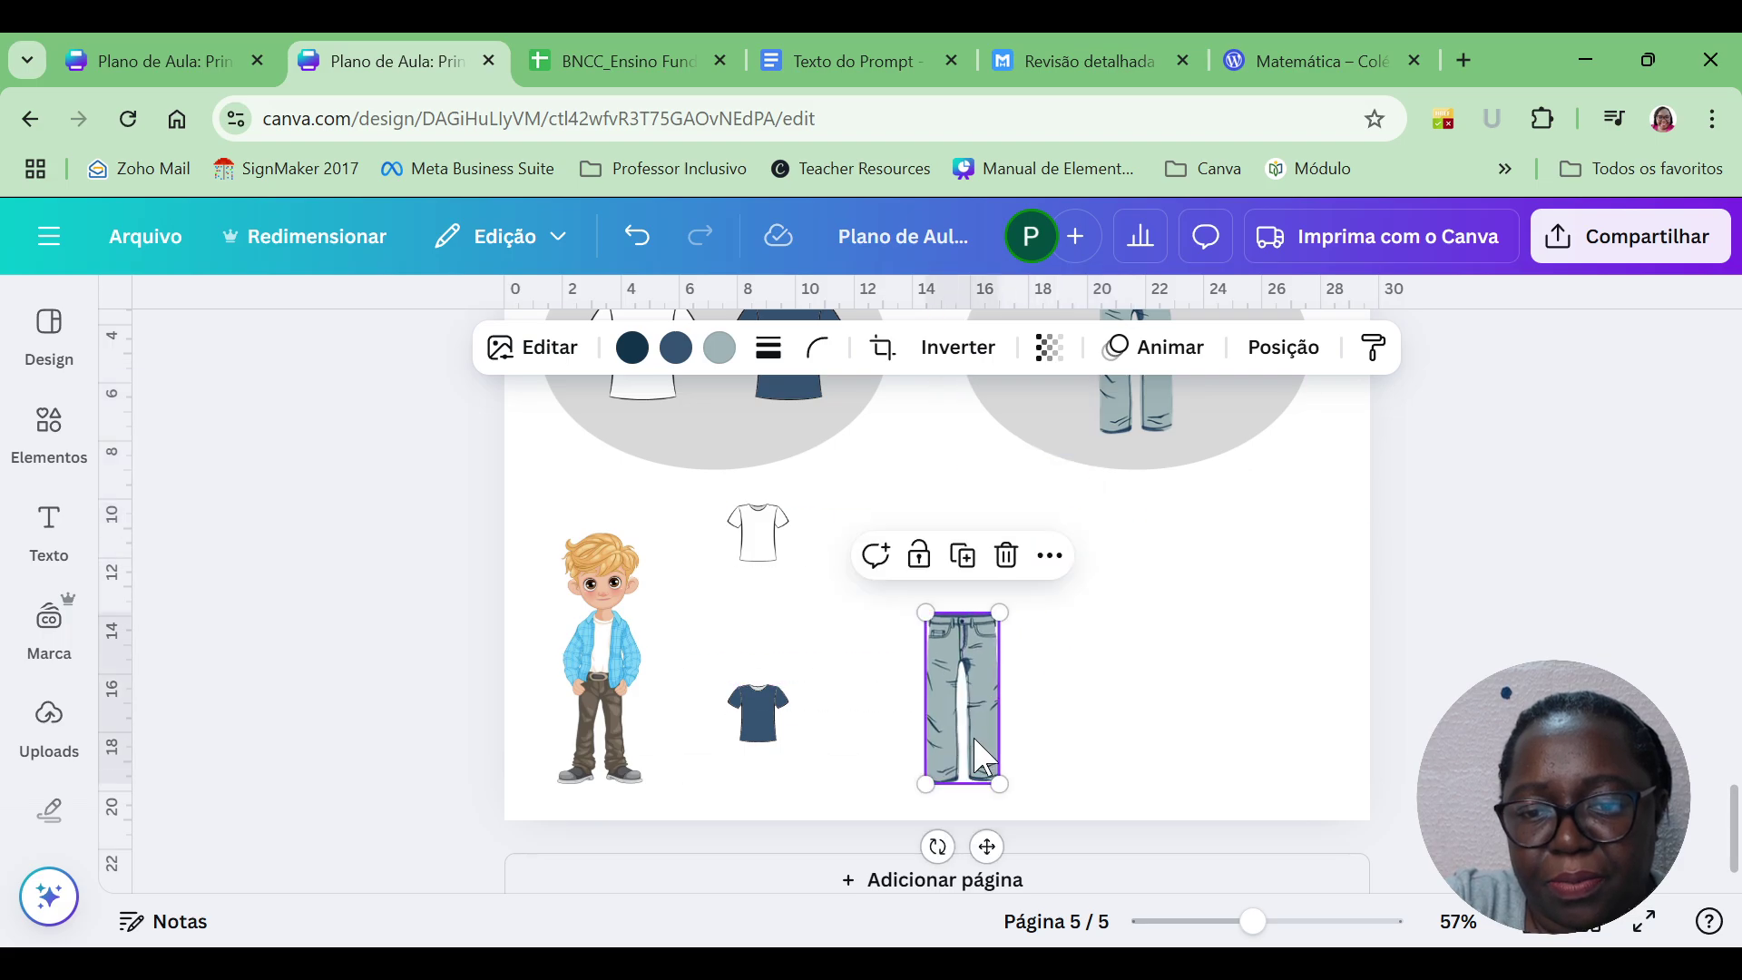
drag(1002, 610, 858, 724)
key(ctrl+d)
Enlarge the four small clothing copies together, then lower the white T-shirt and its jeans below the grey oval.
drag(953, 771, 722, 490)
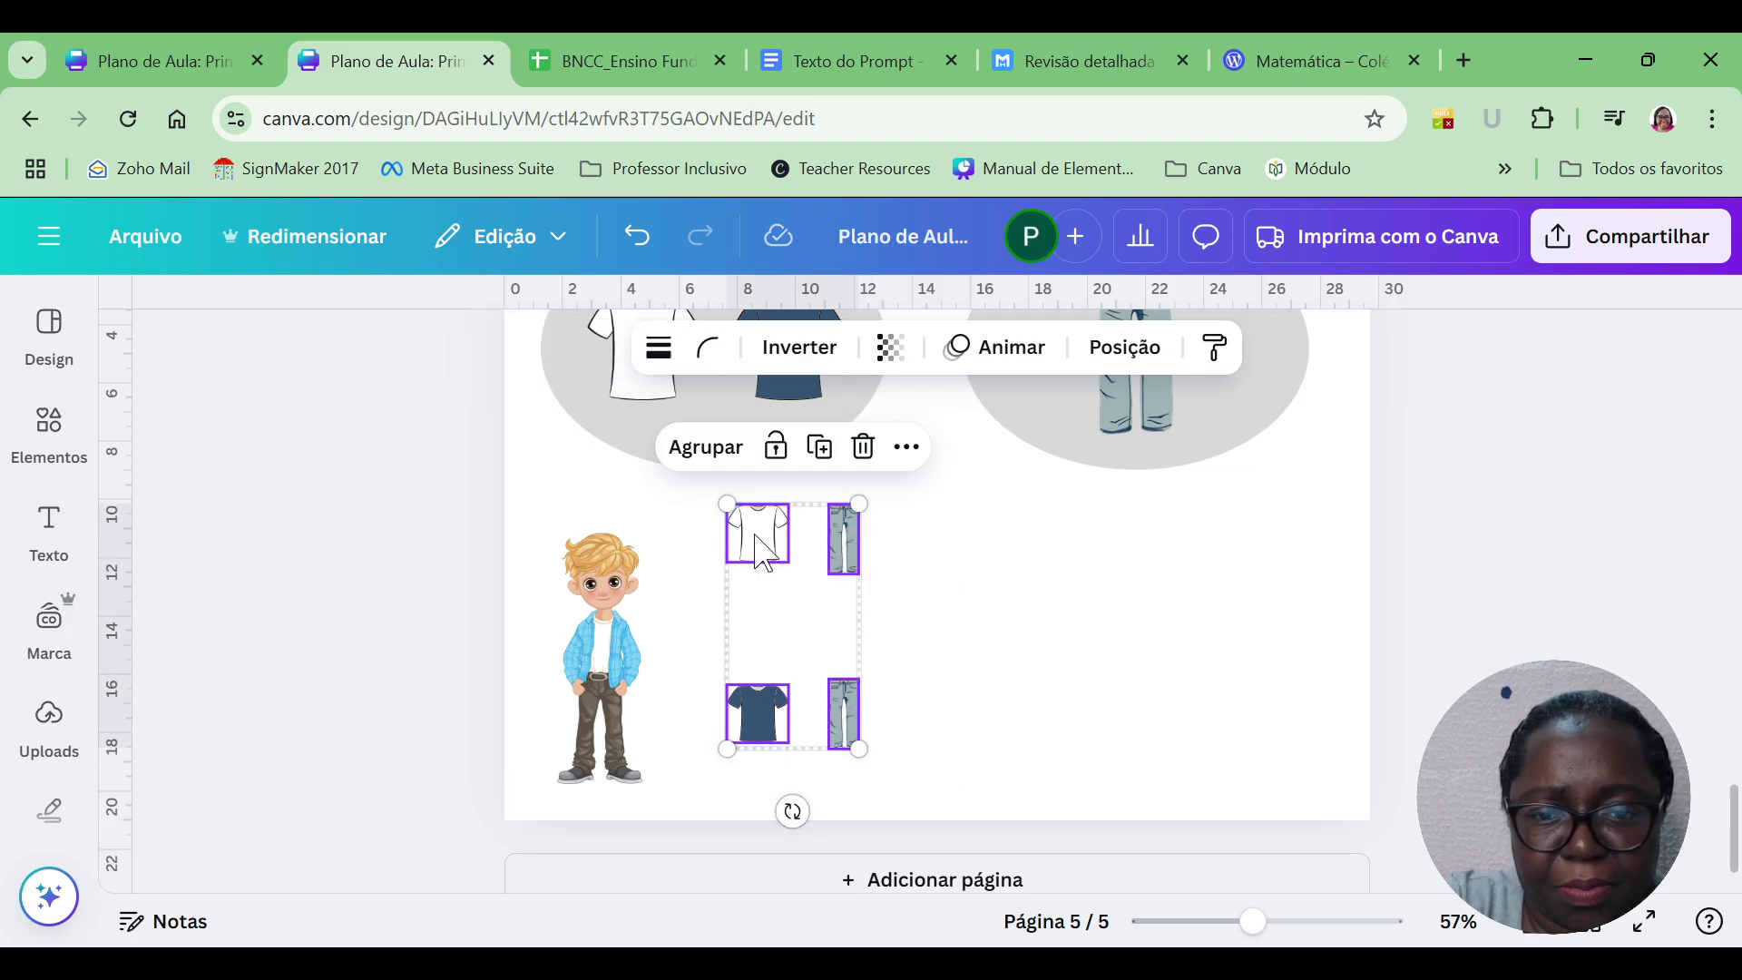
drag(876, 500, 972, 482)
drag(876, 662, 868, 698)
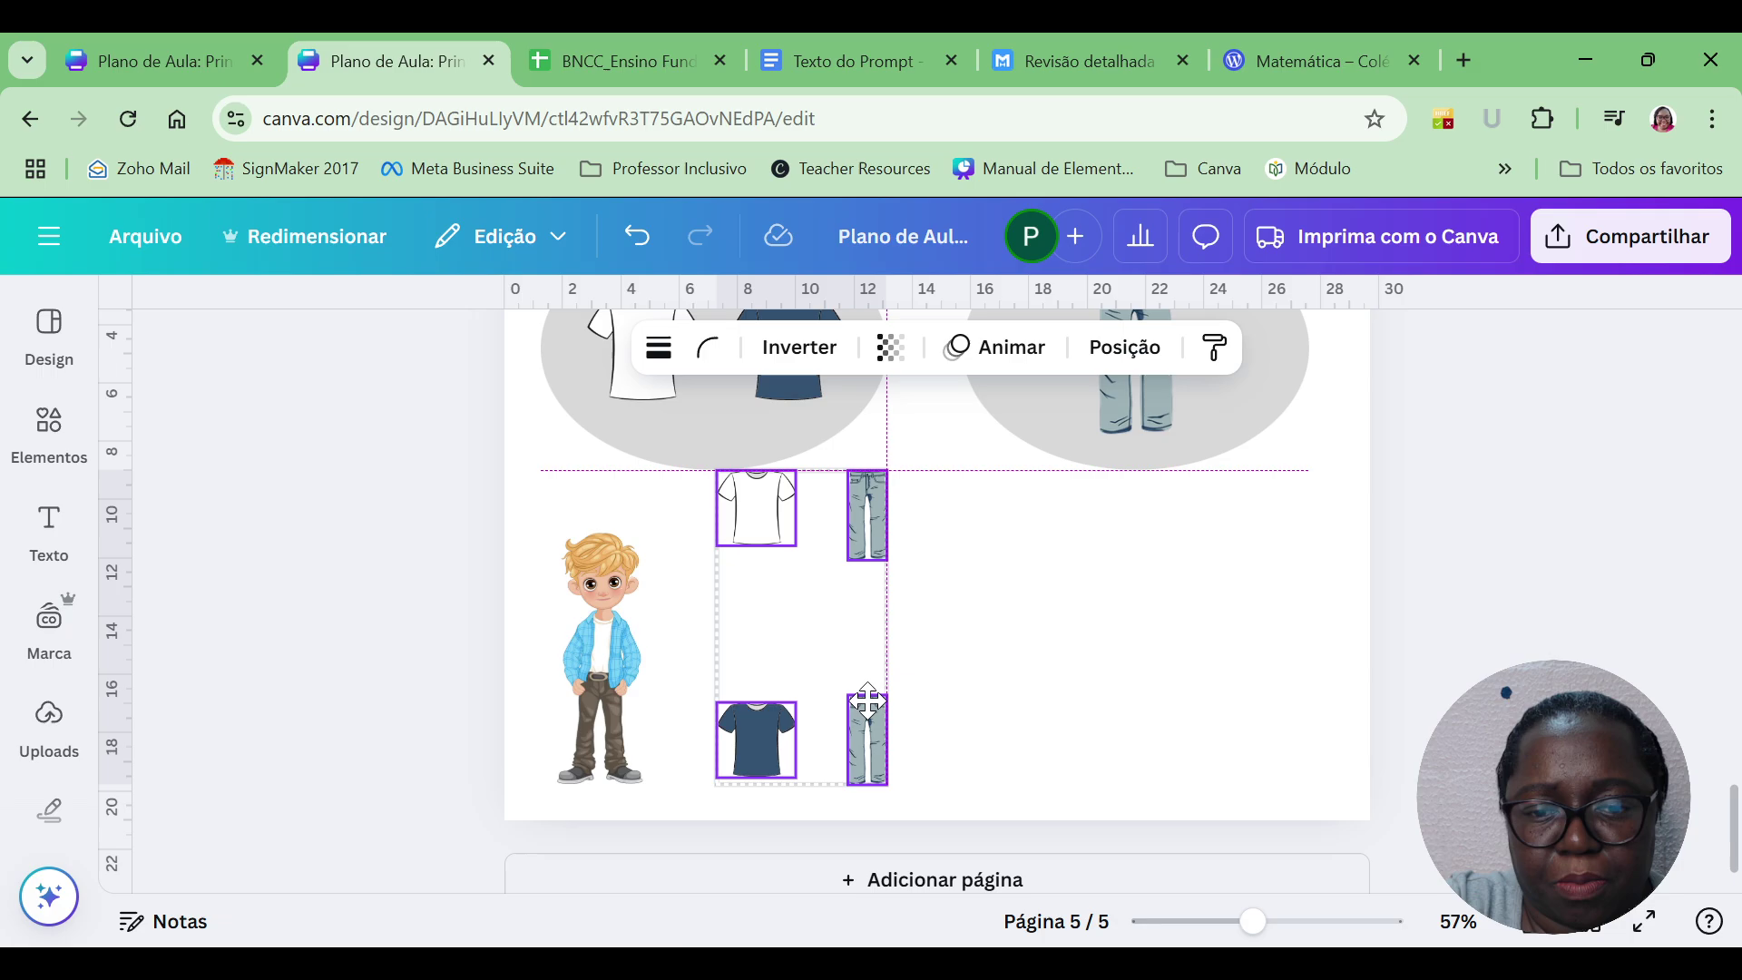
click(1043, 685)
drag(971, 565, 784, 563)
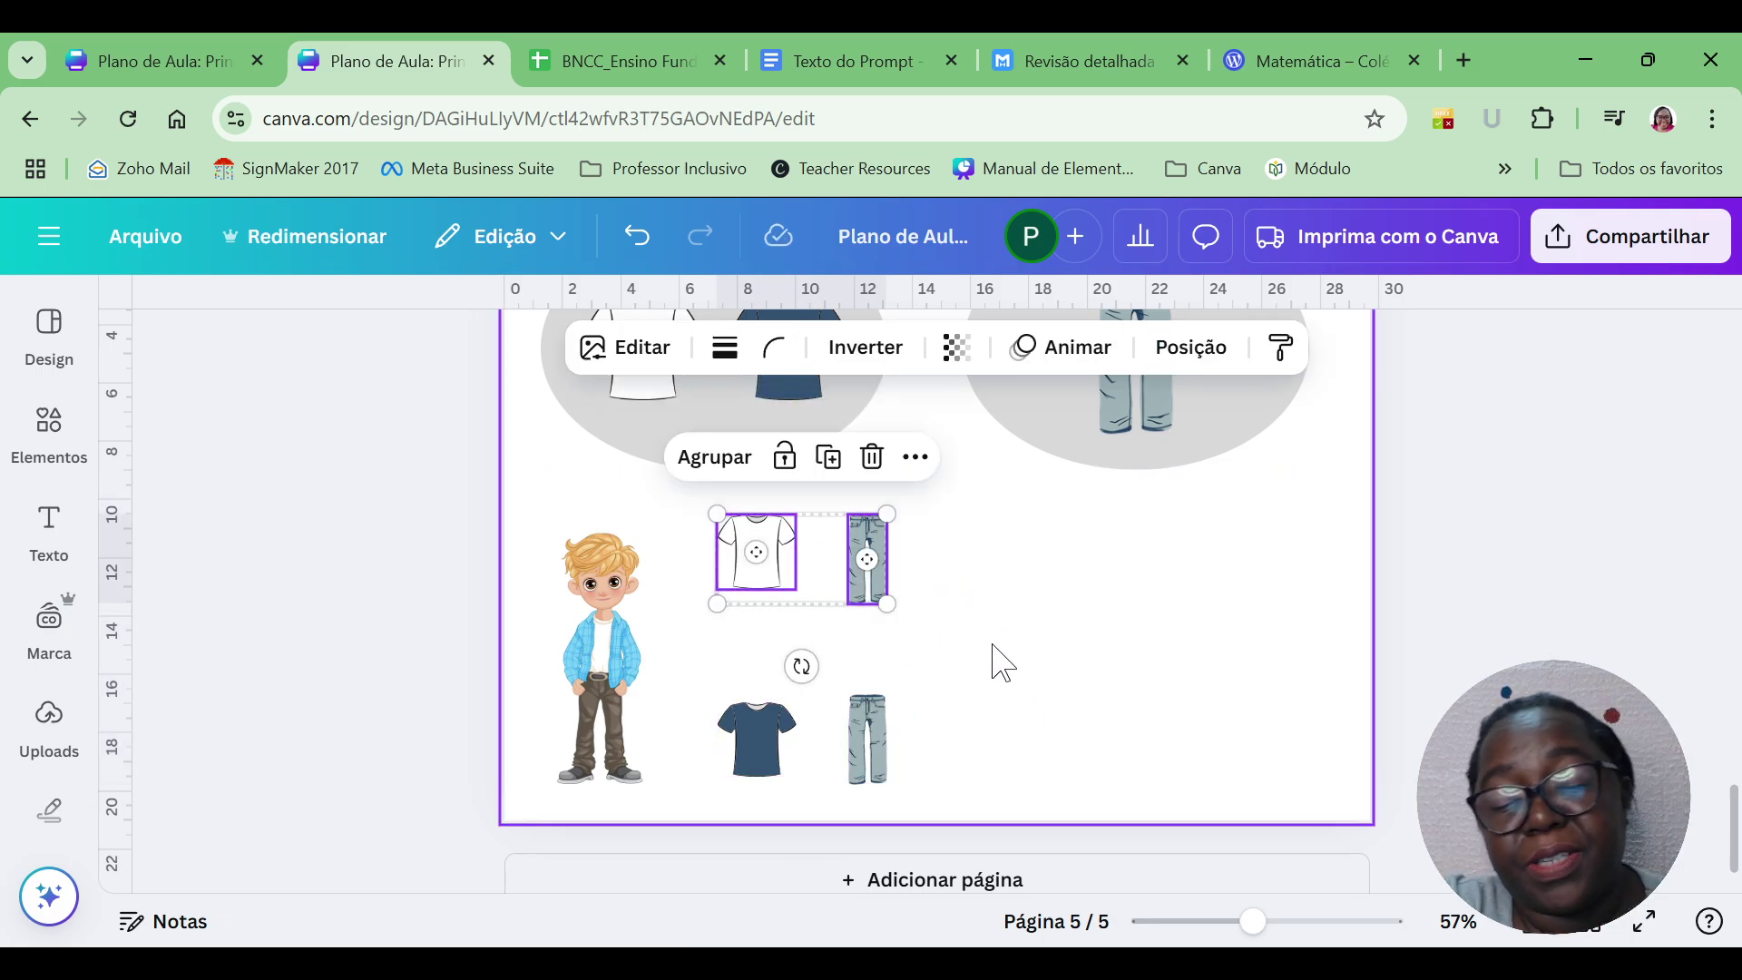
click(1000, 661)
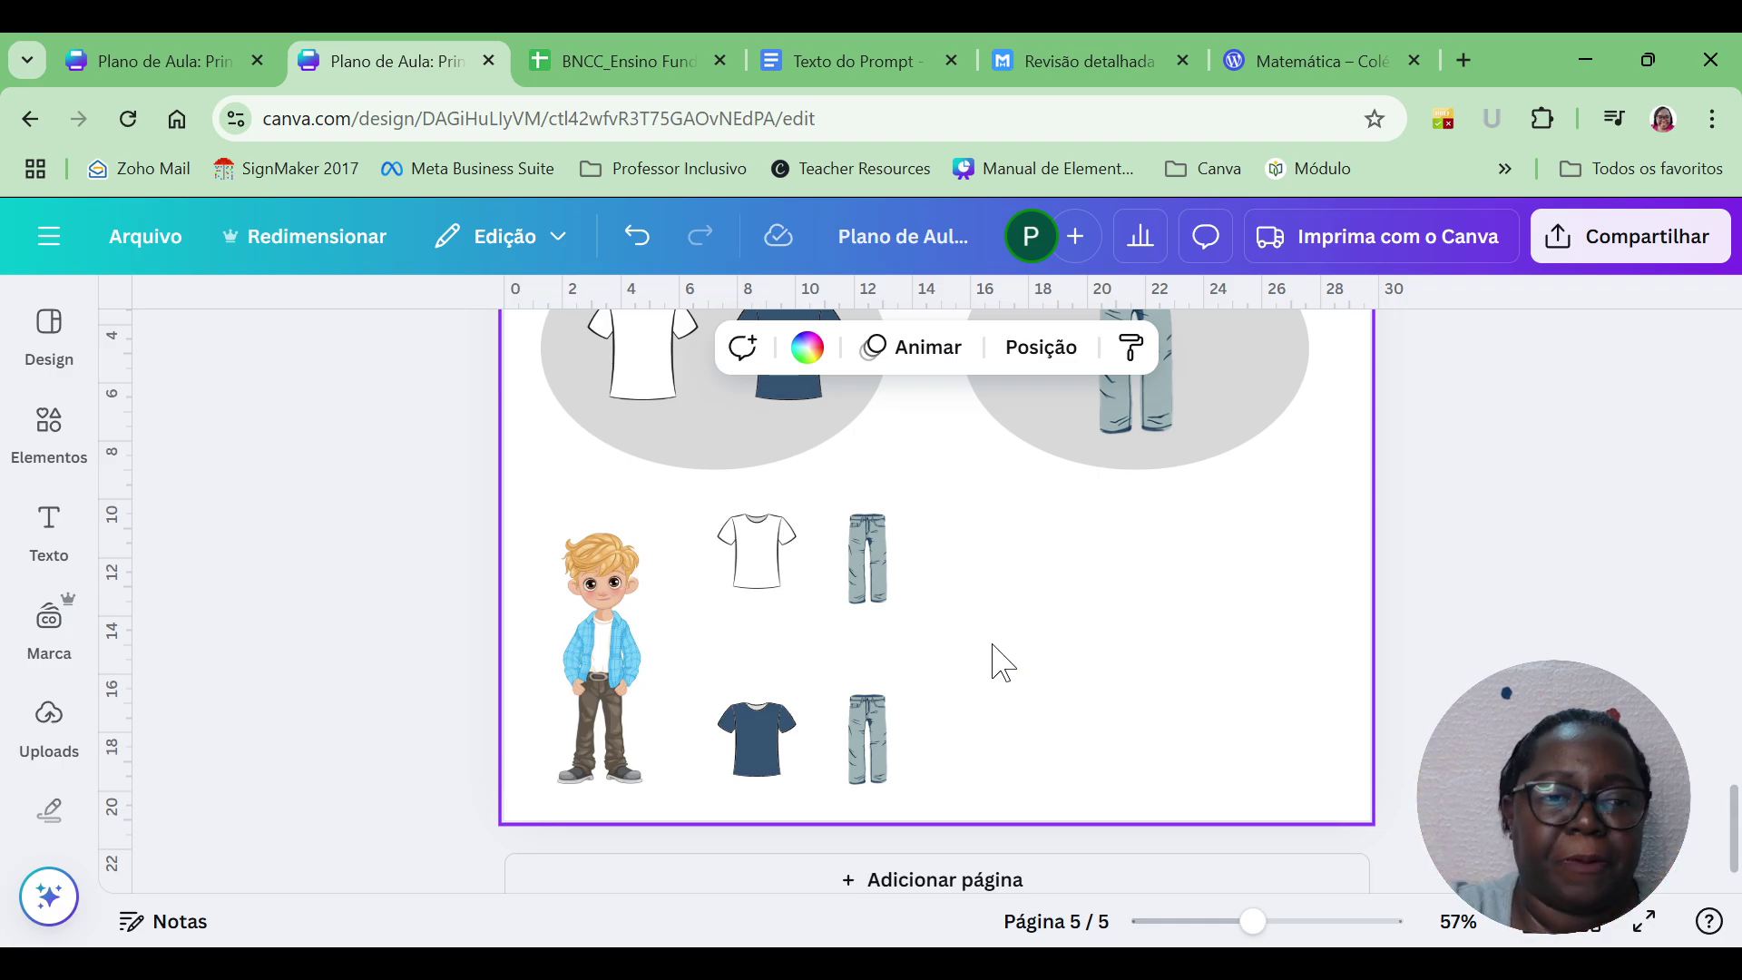
Insert a line with bar ends from the Linha shapes and run it from the boy to the white T-shirt.
click(46, 436)
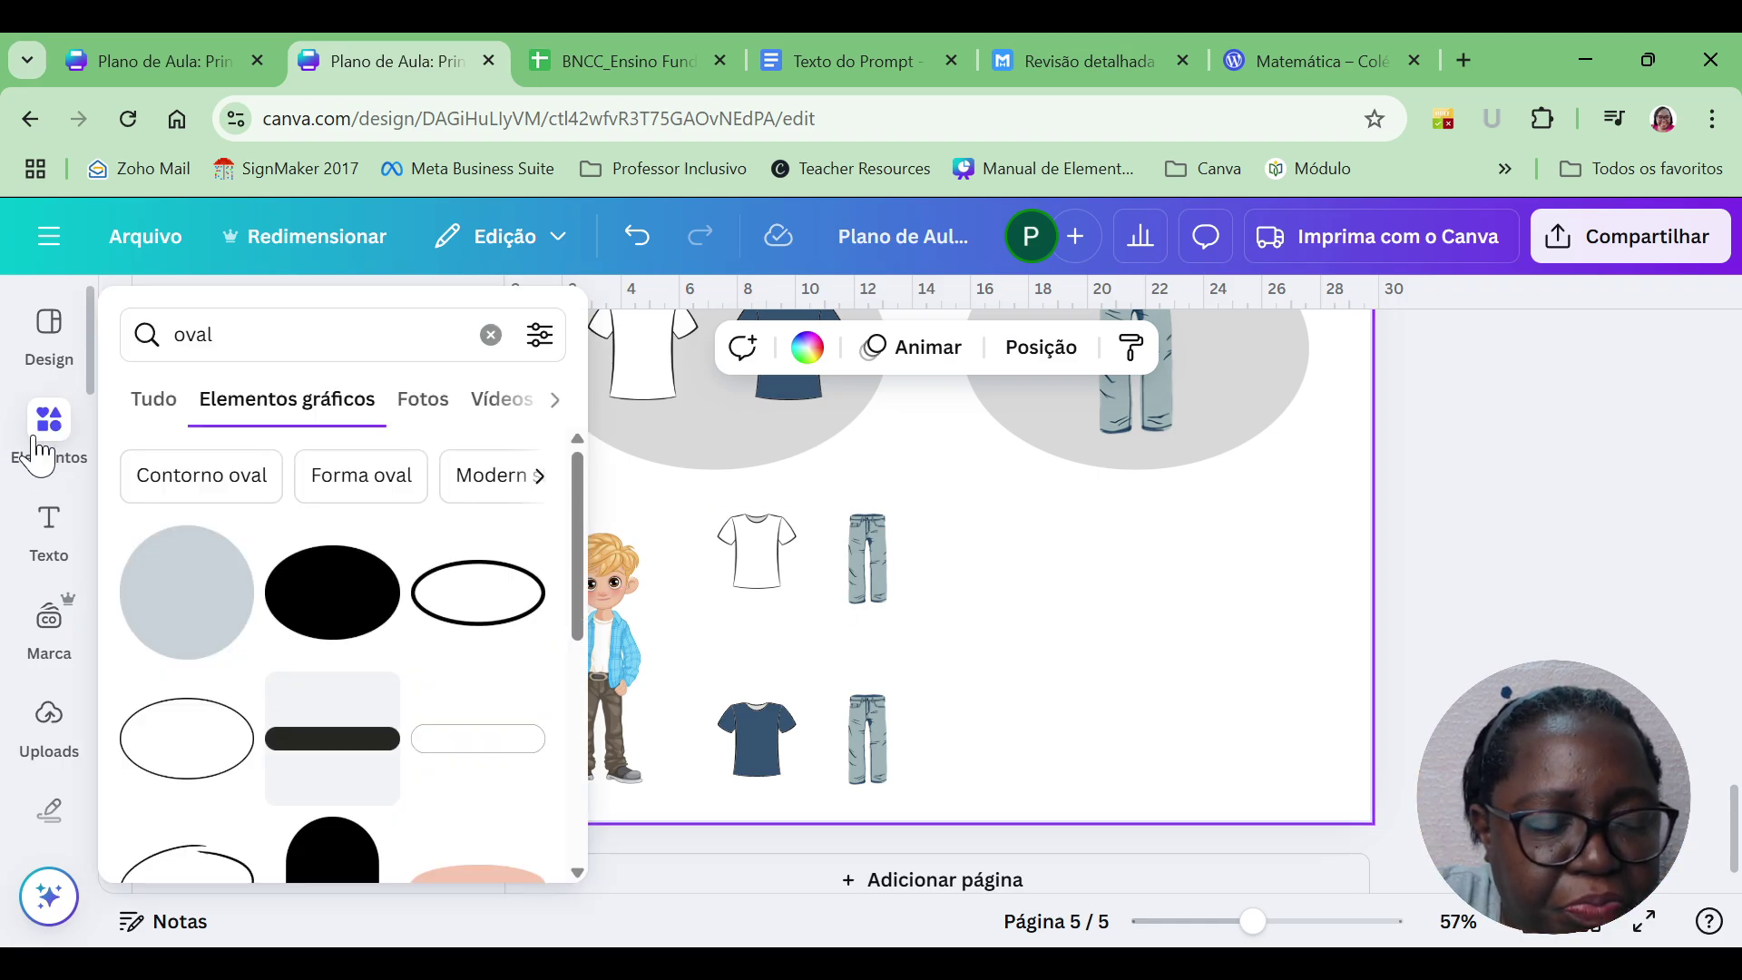
click(490, 325)
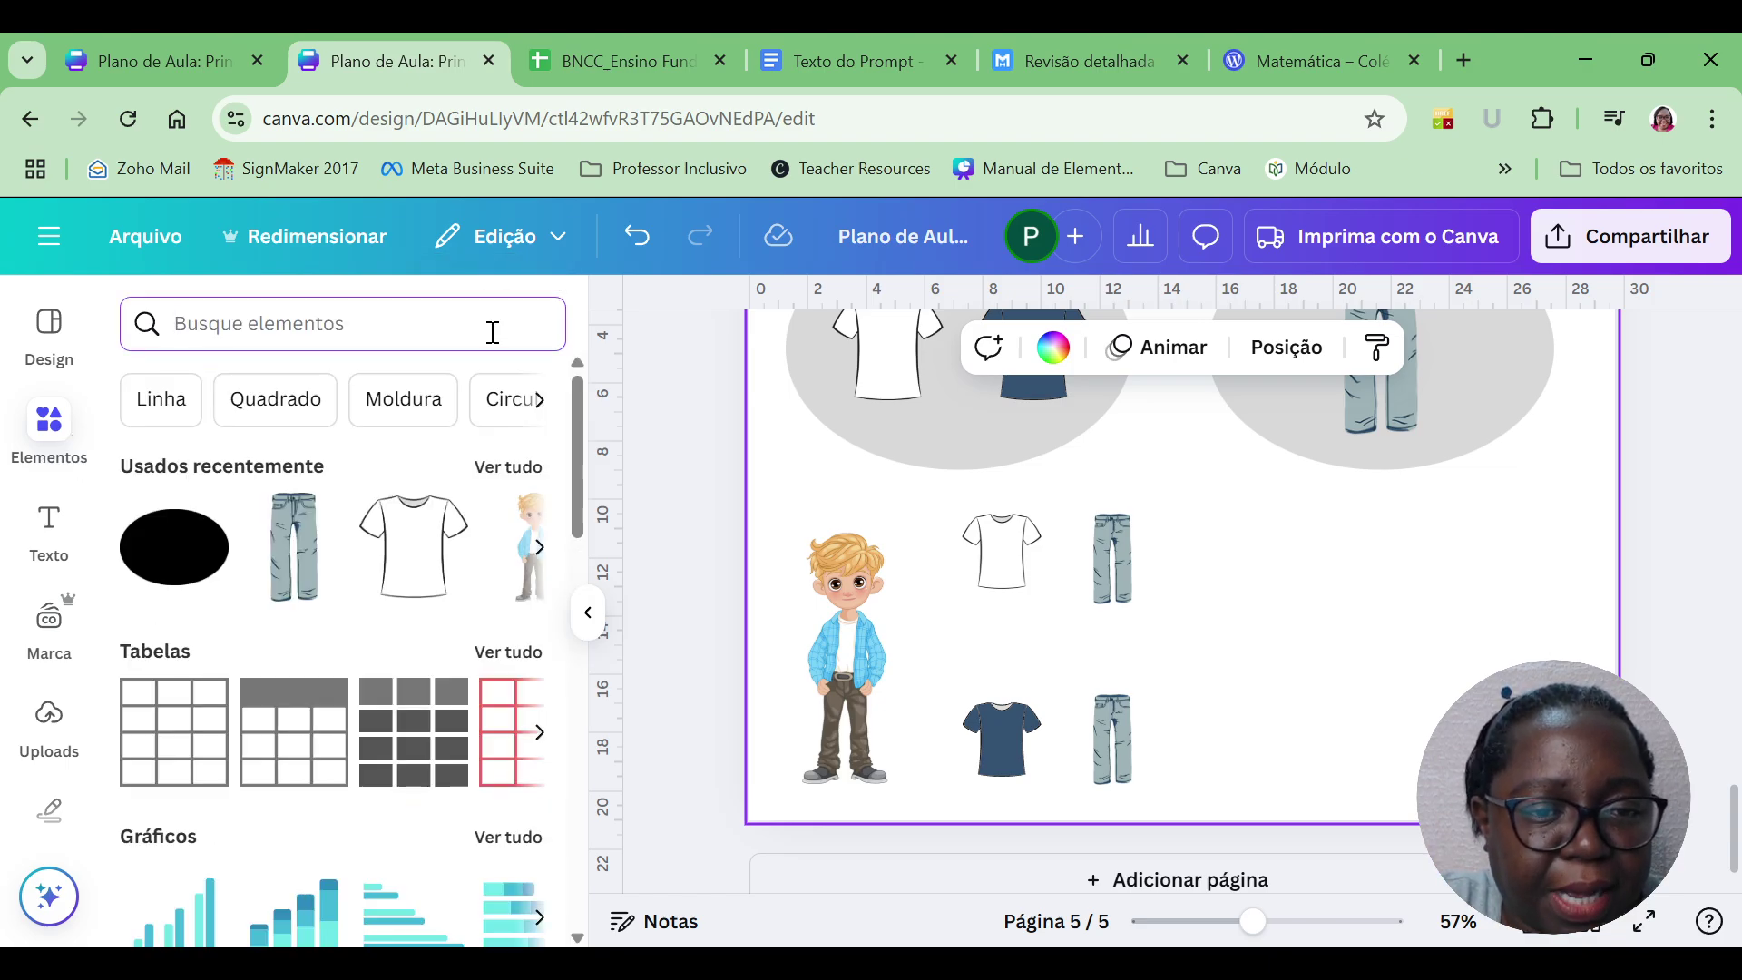
click(162, 399)
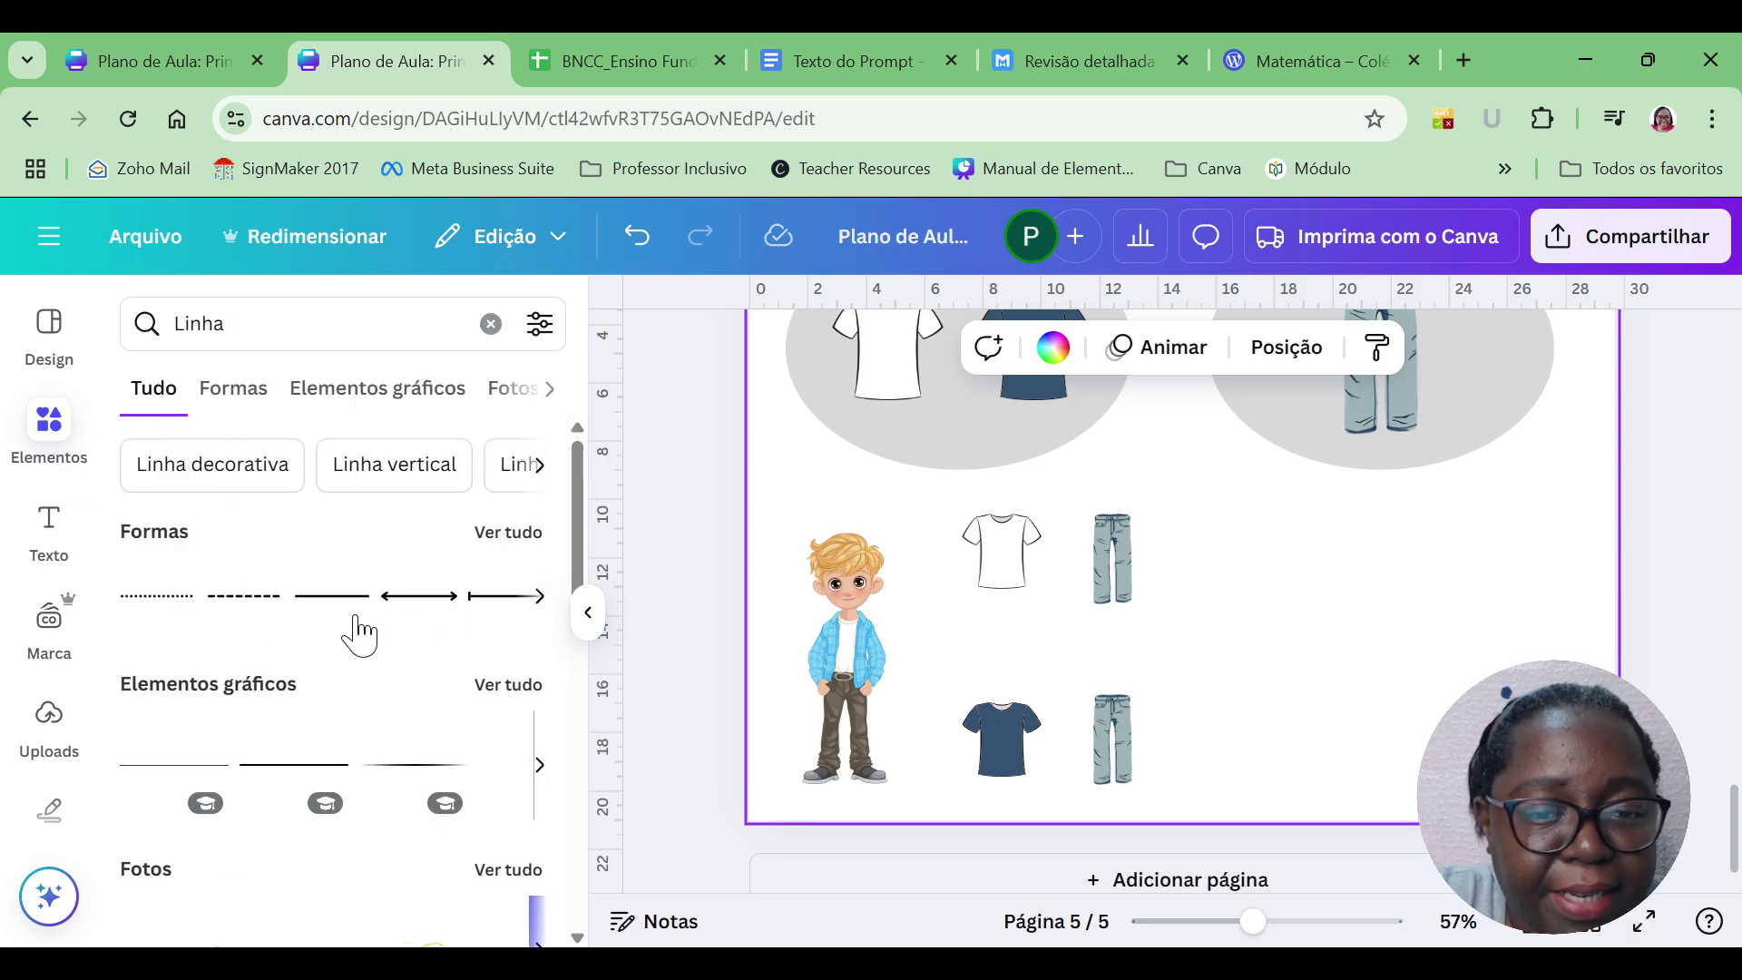
click(481, 535)
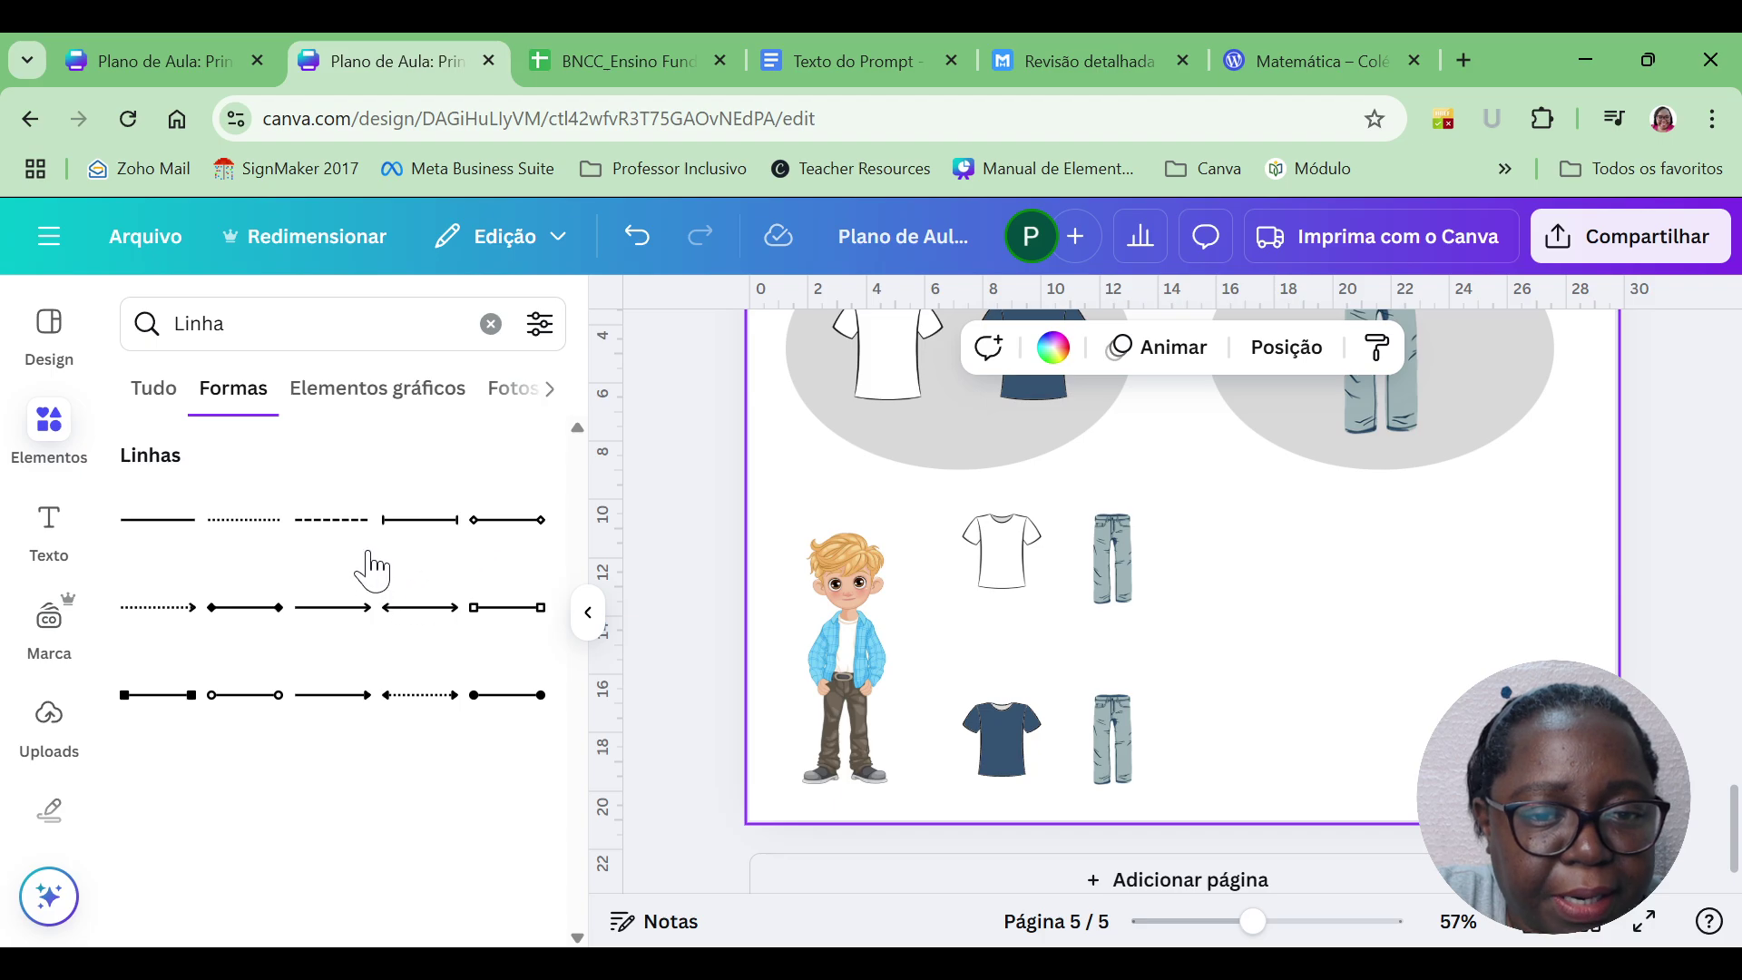
click(434, 552)
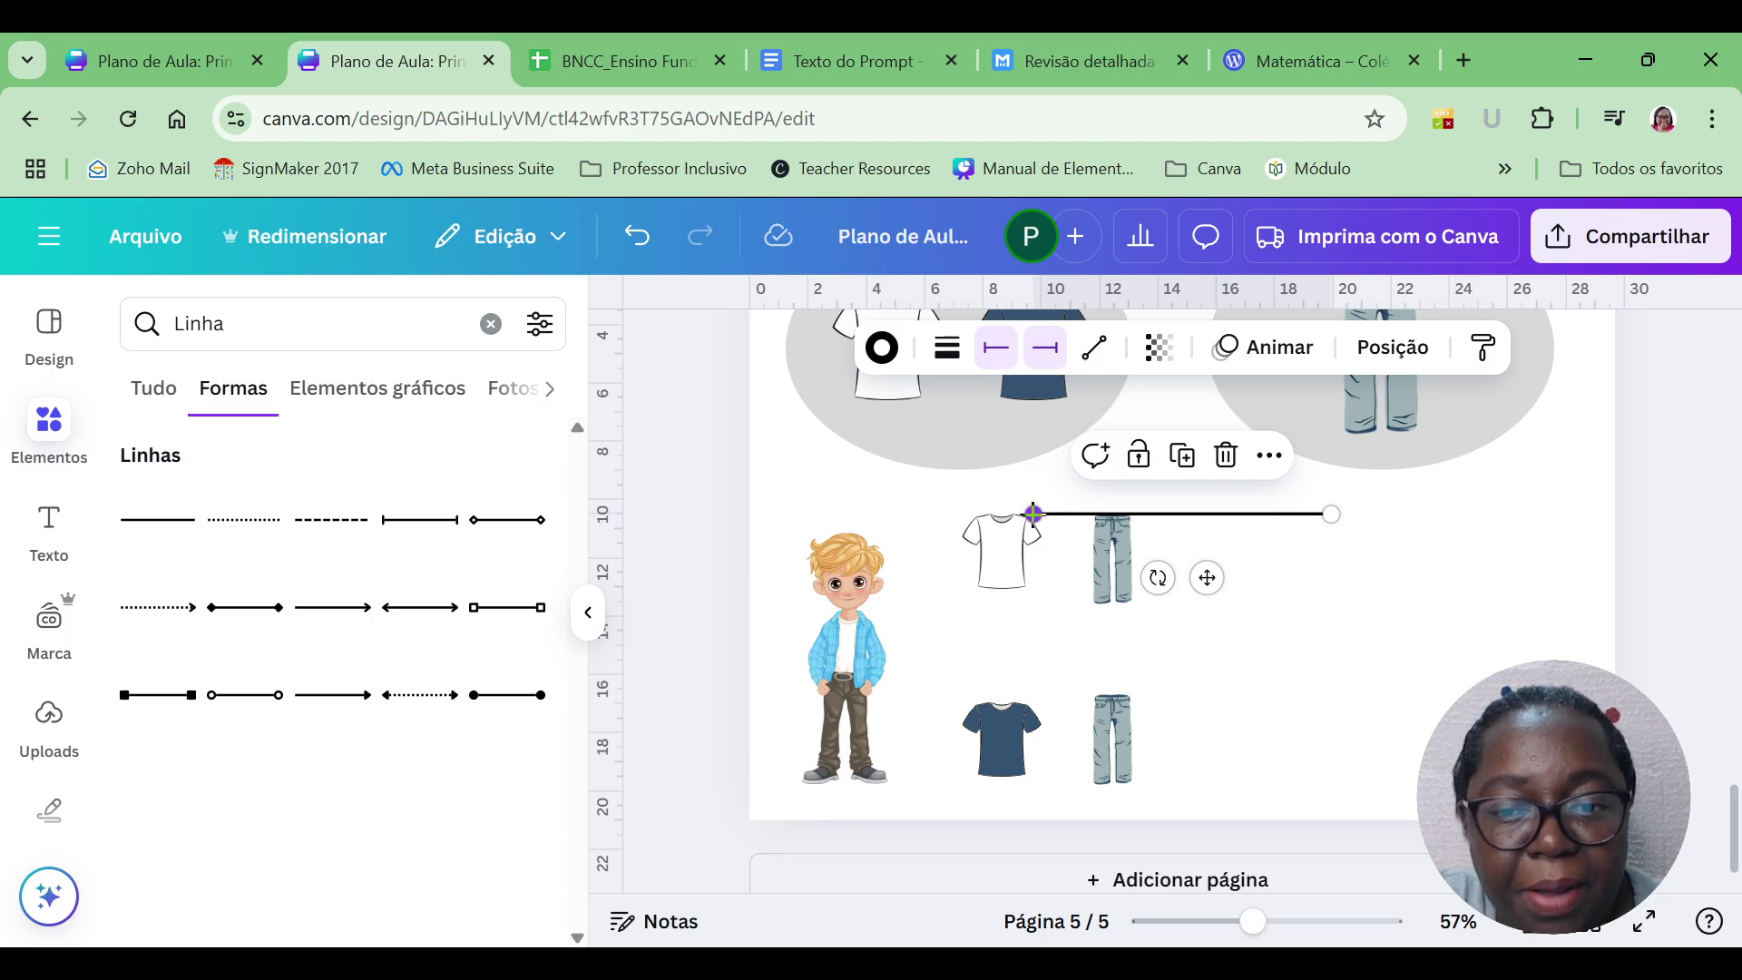
drag(1014, 524, 892, 657)
drag(1331, 514, 969, 562)
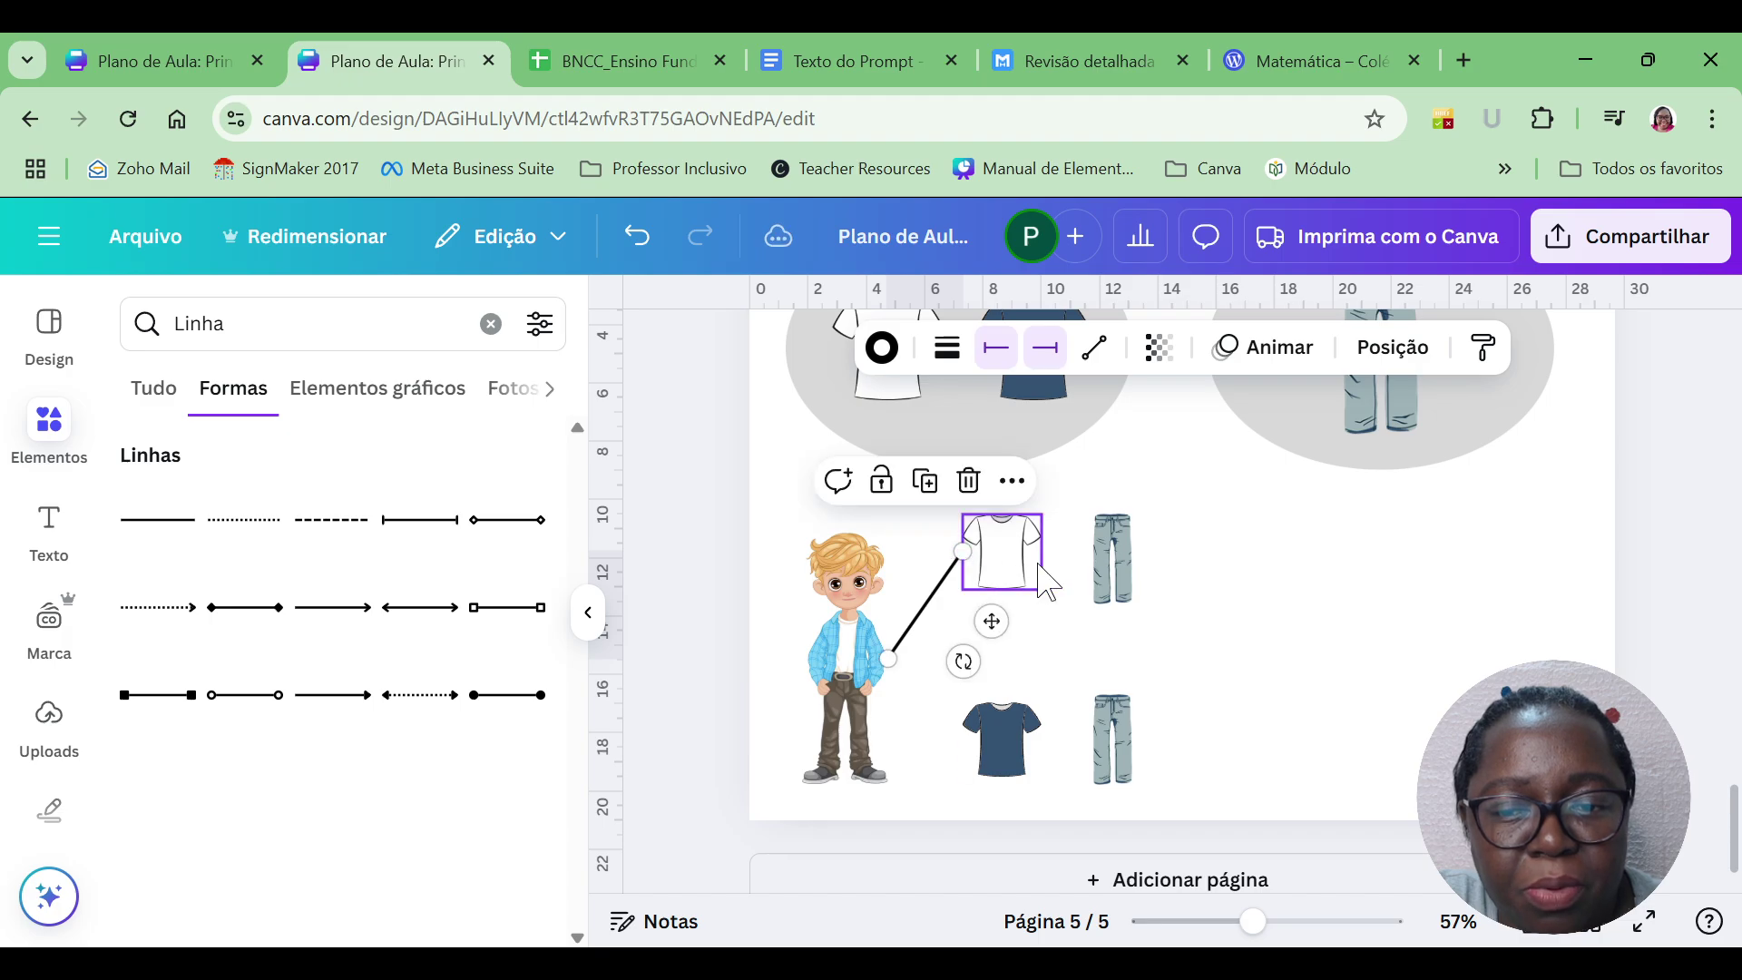
Duplicate the bar-ended line and fit the copy horizontally between the white T-shirt and its jeans.
click(1295, 922)
drag(1250, 887, 1100, 887)
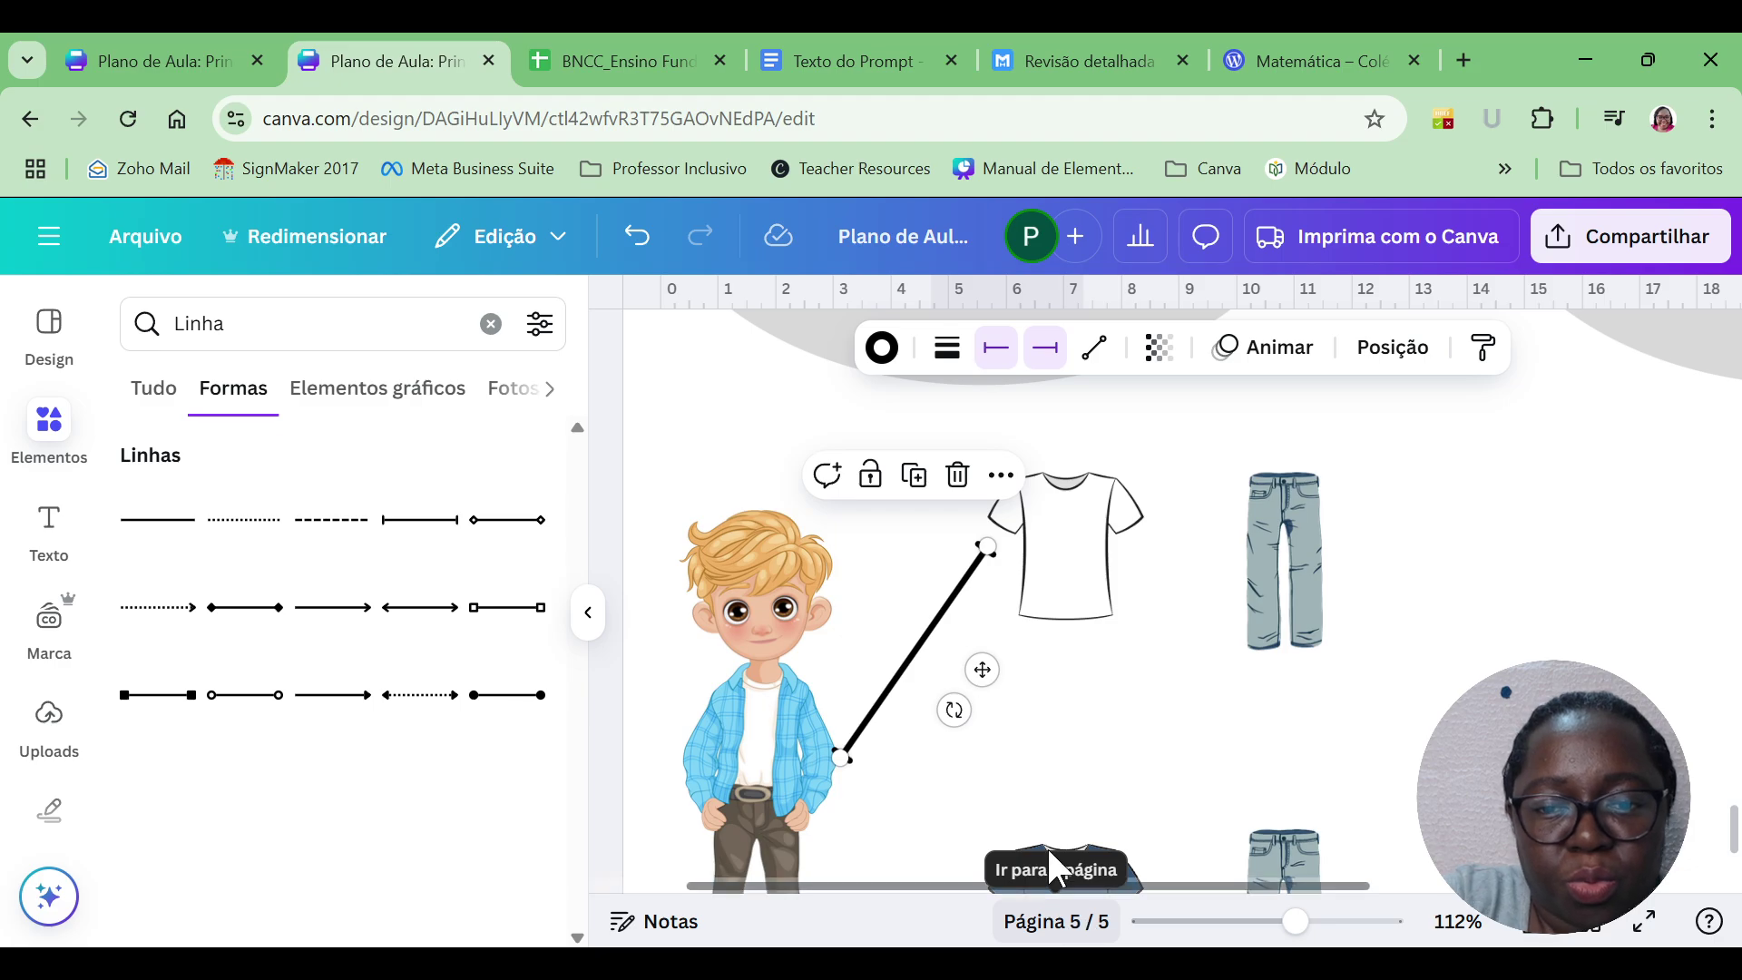
click(916, 490)
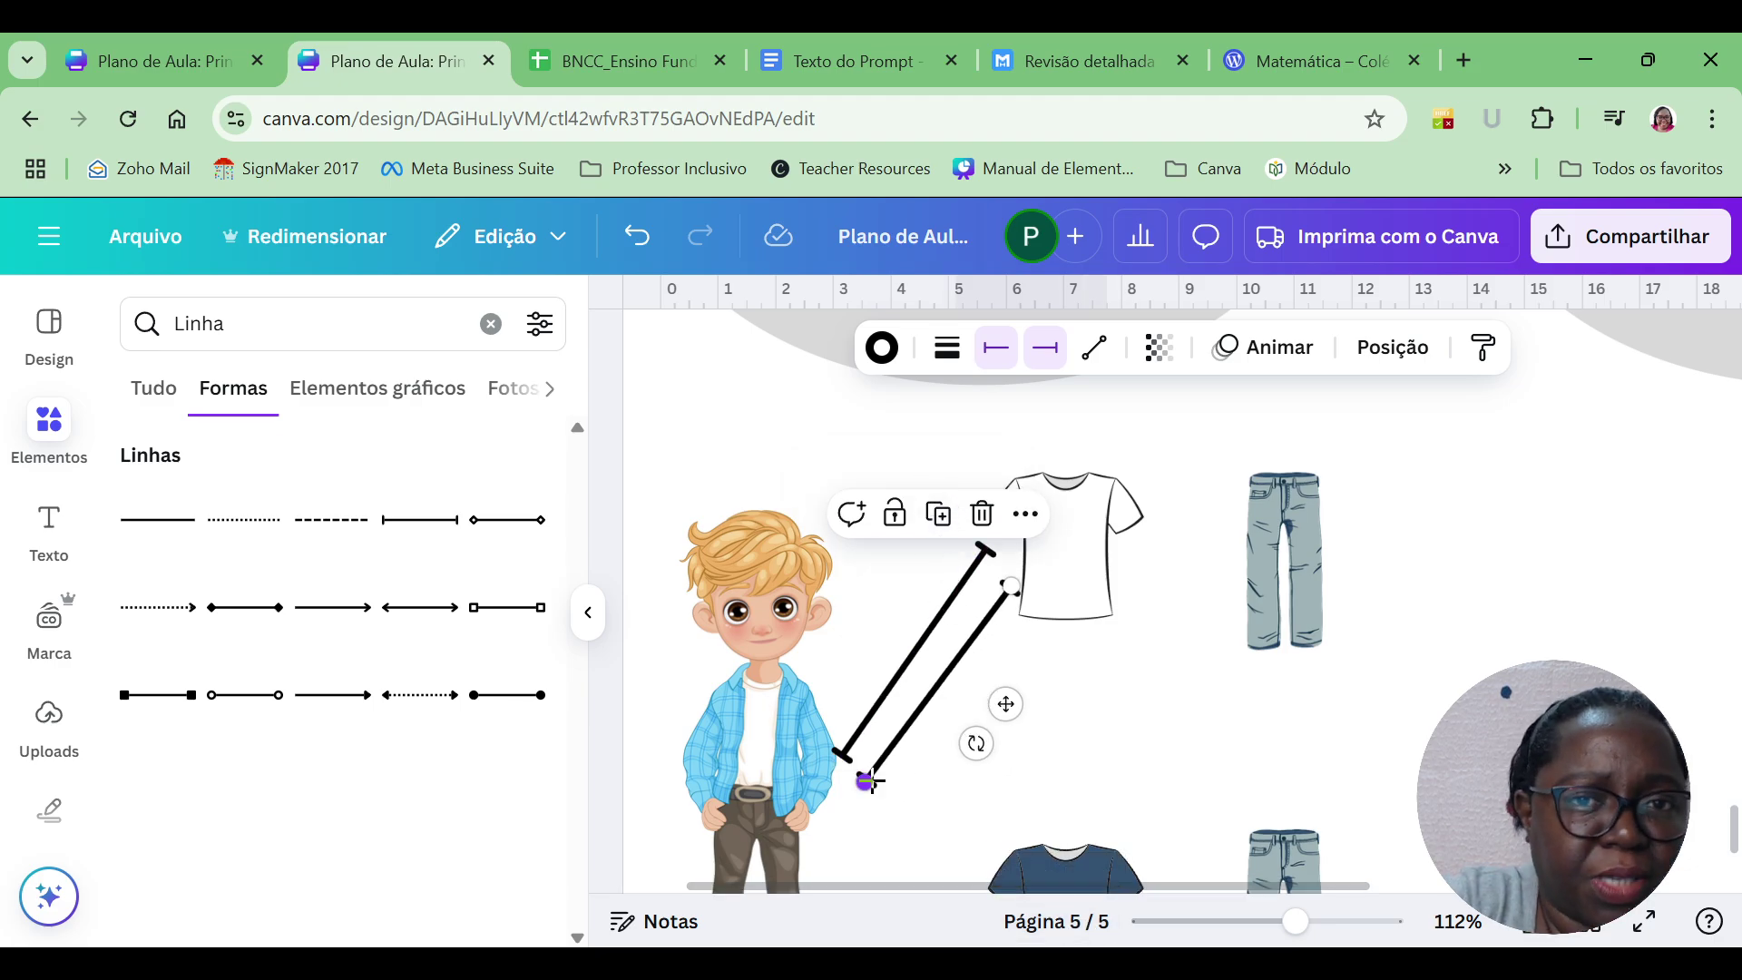
drag(1012, 585, 1140, 564)
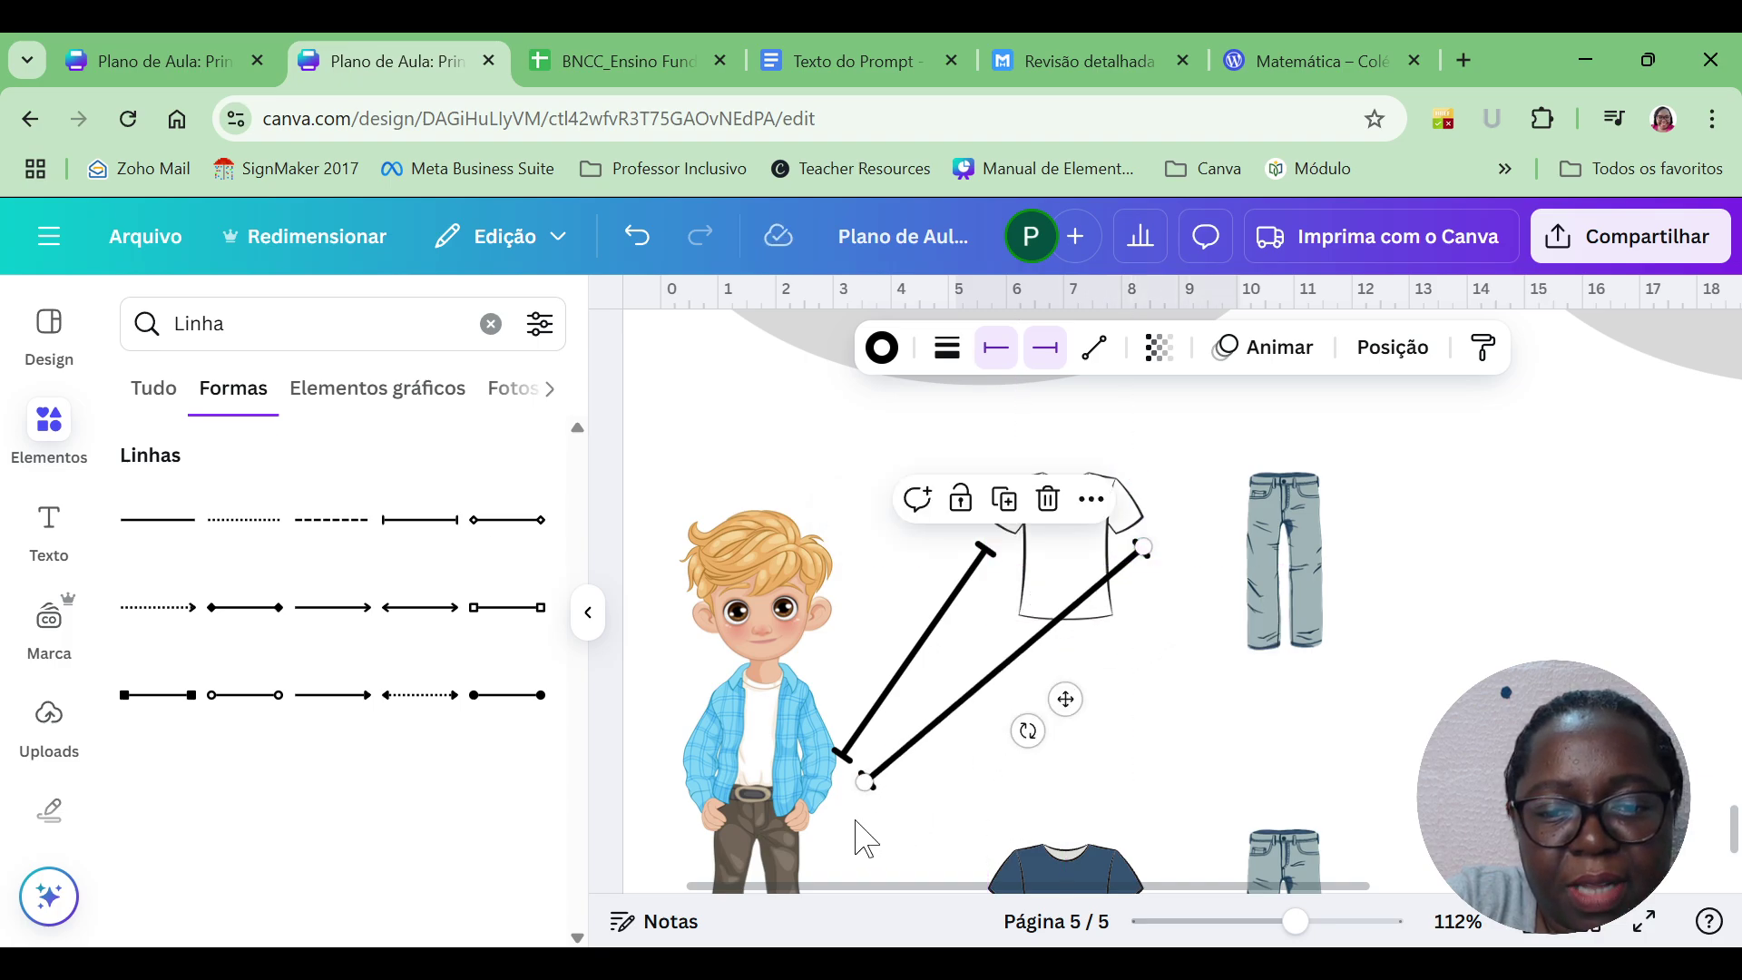
drag(864, 778, 1292, 545)
click(1577, 648)
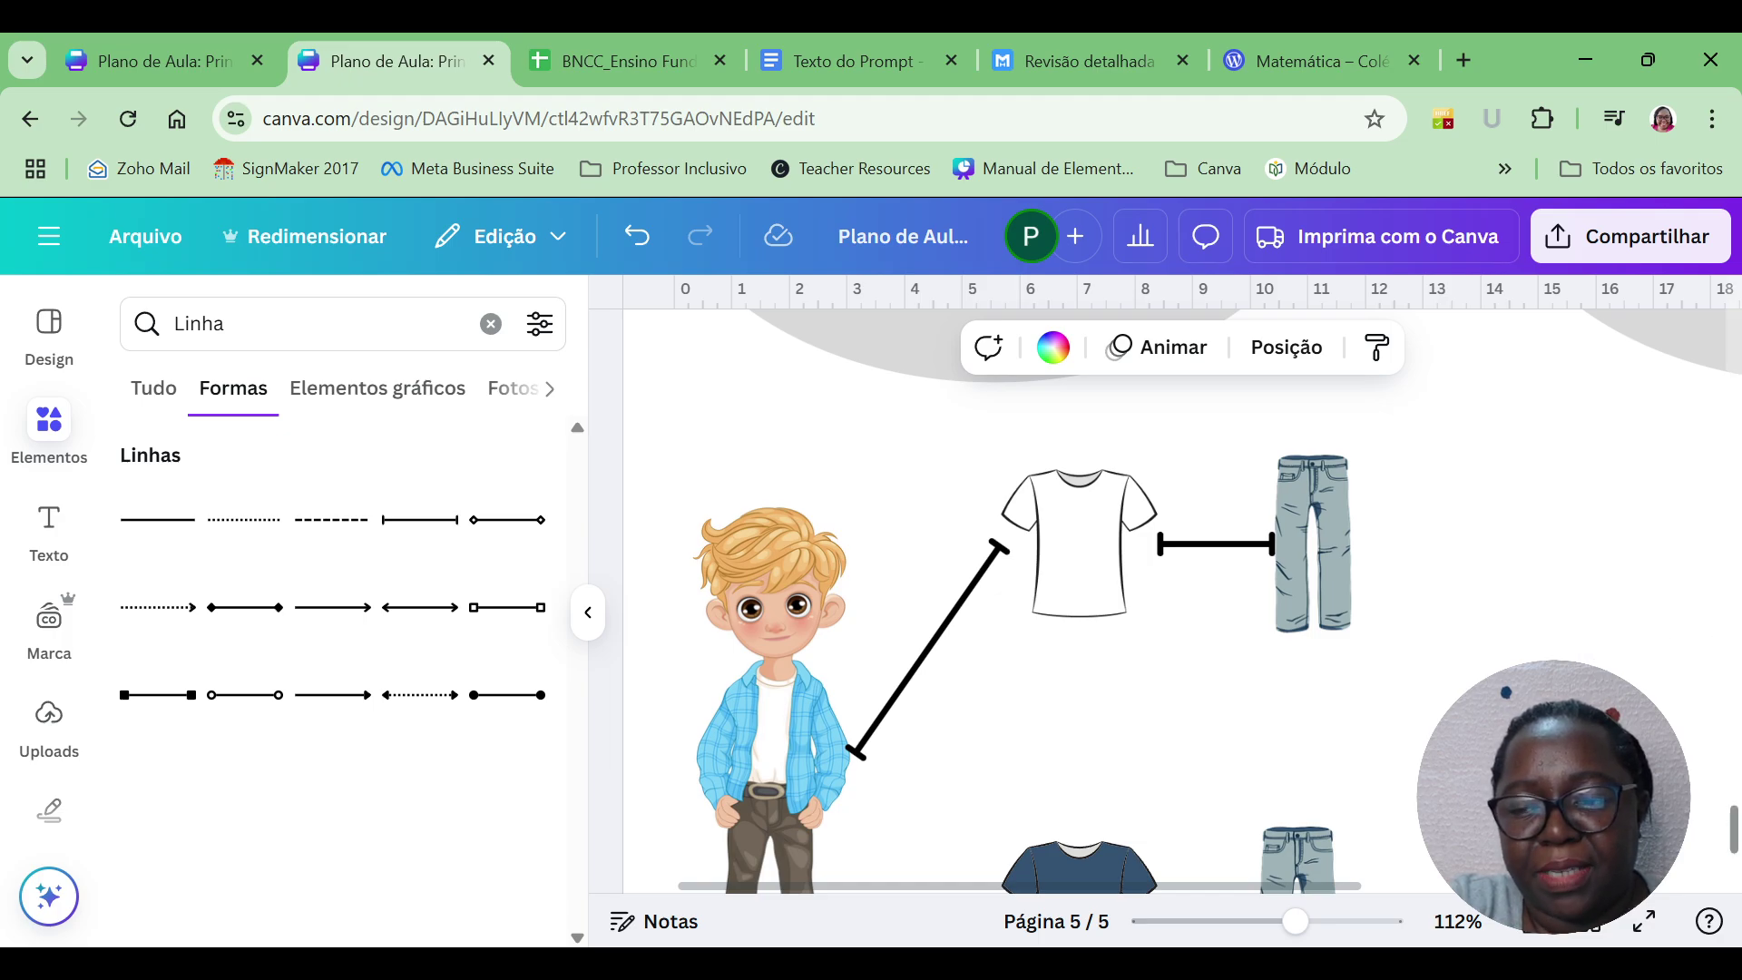
Duplicate the white T-shirt and its jeans as an outfit beyond the row, with a slightly smaller T-shirt above the jeans.
click(1098, 561)
shift+click(1341, 545)
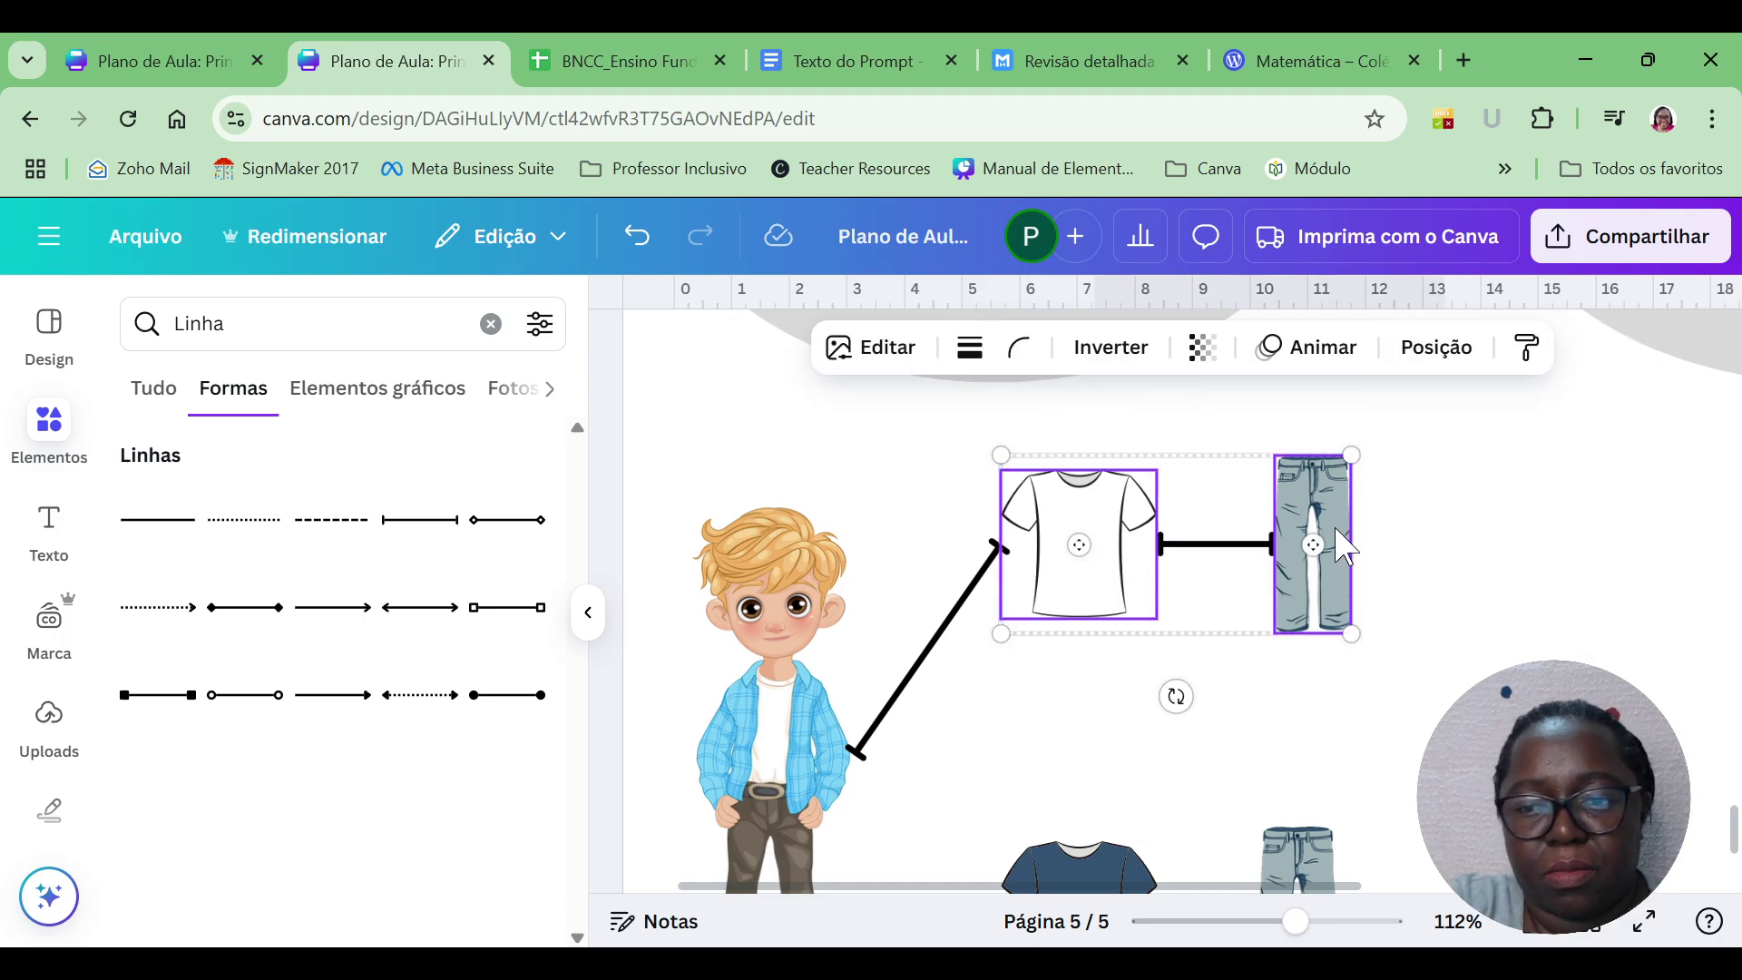
key(ctrl+d)
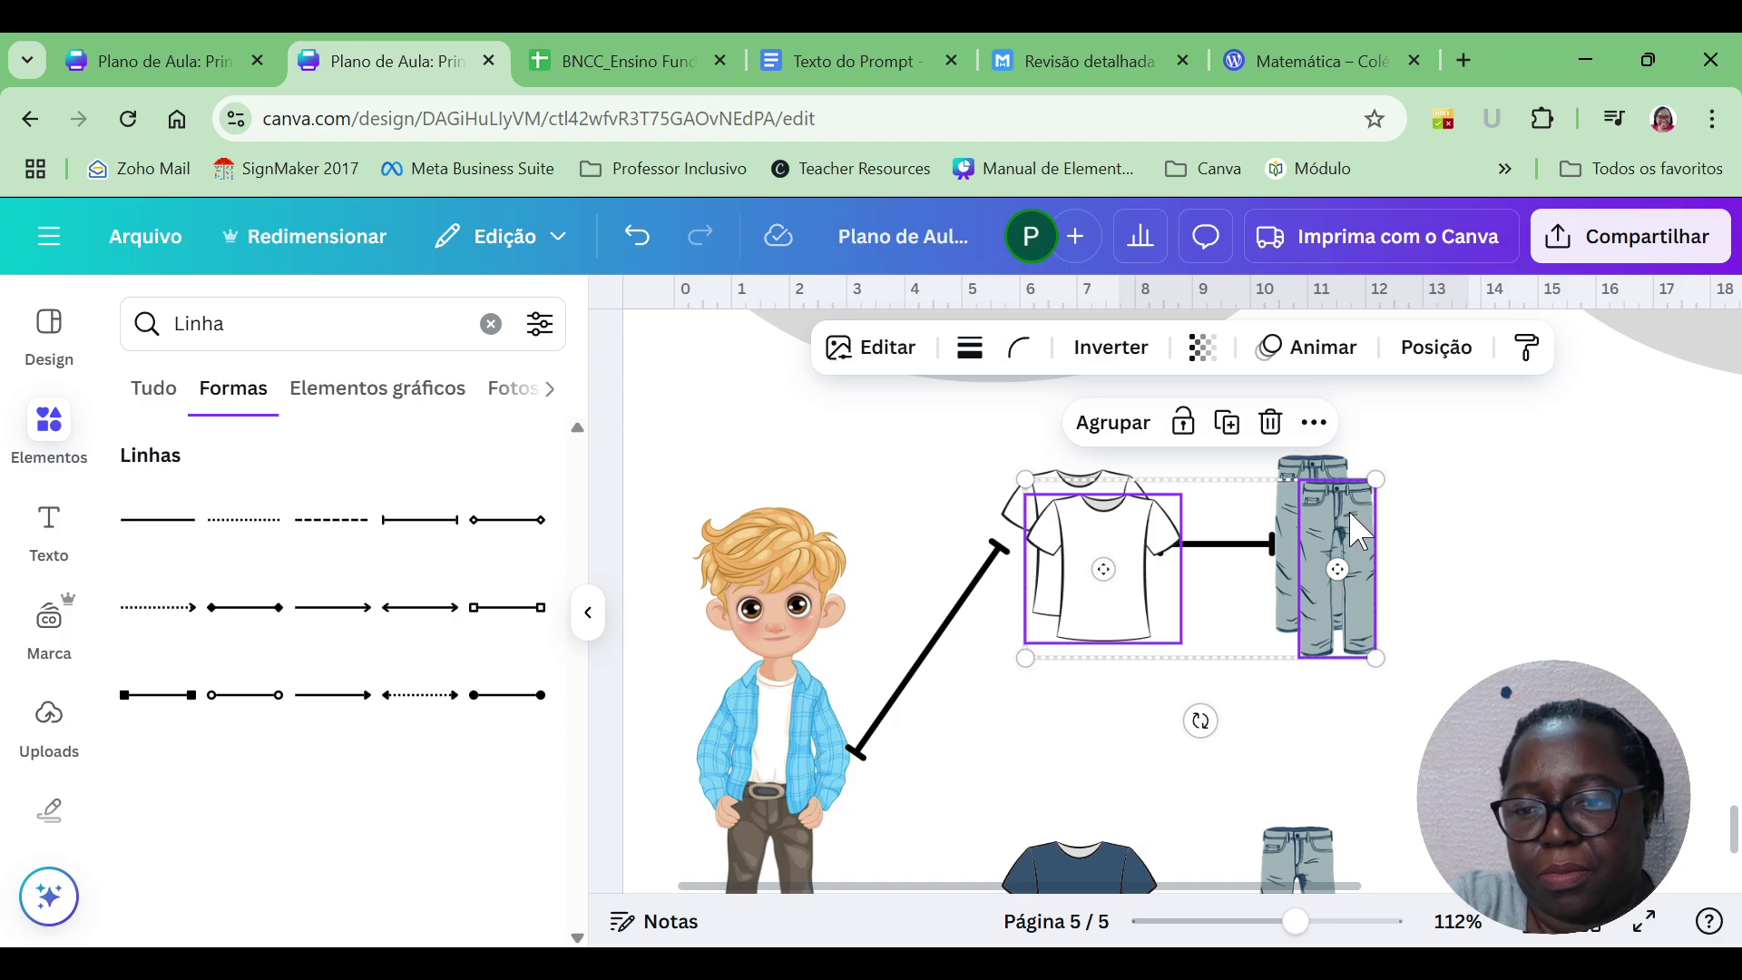
drag(1341, 544, 1567, 550)
click(1407, 608)
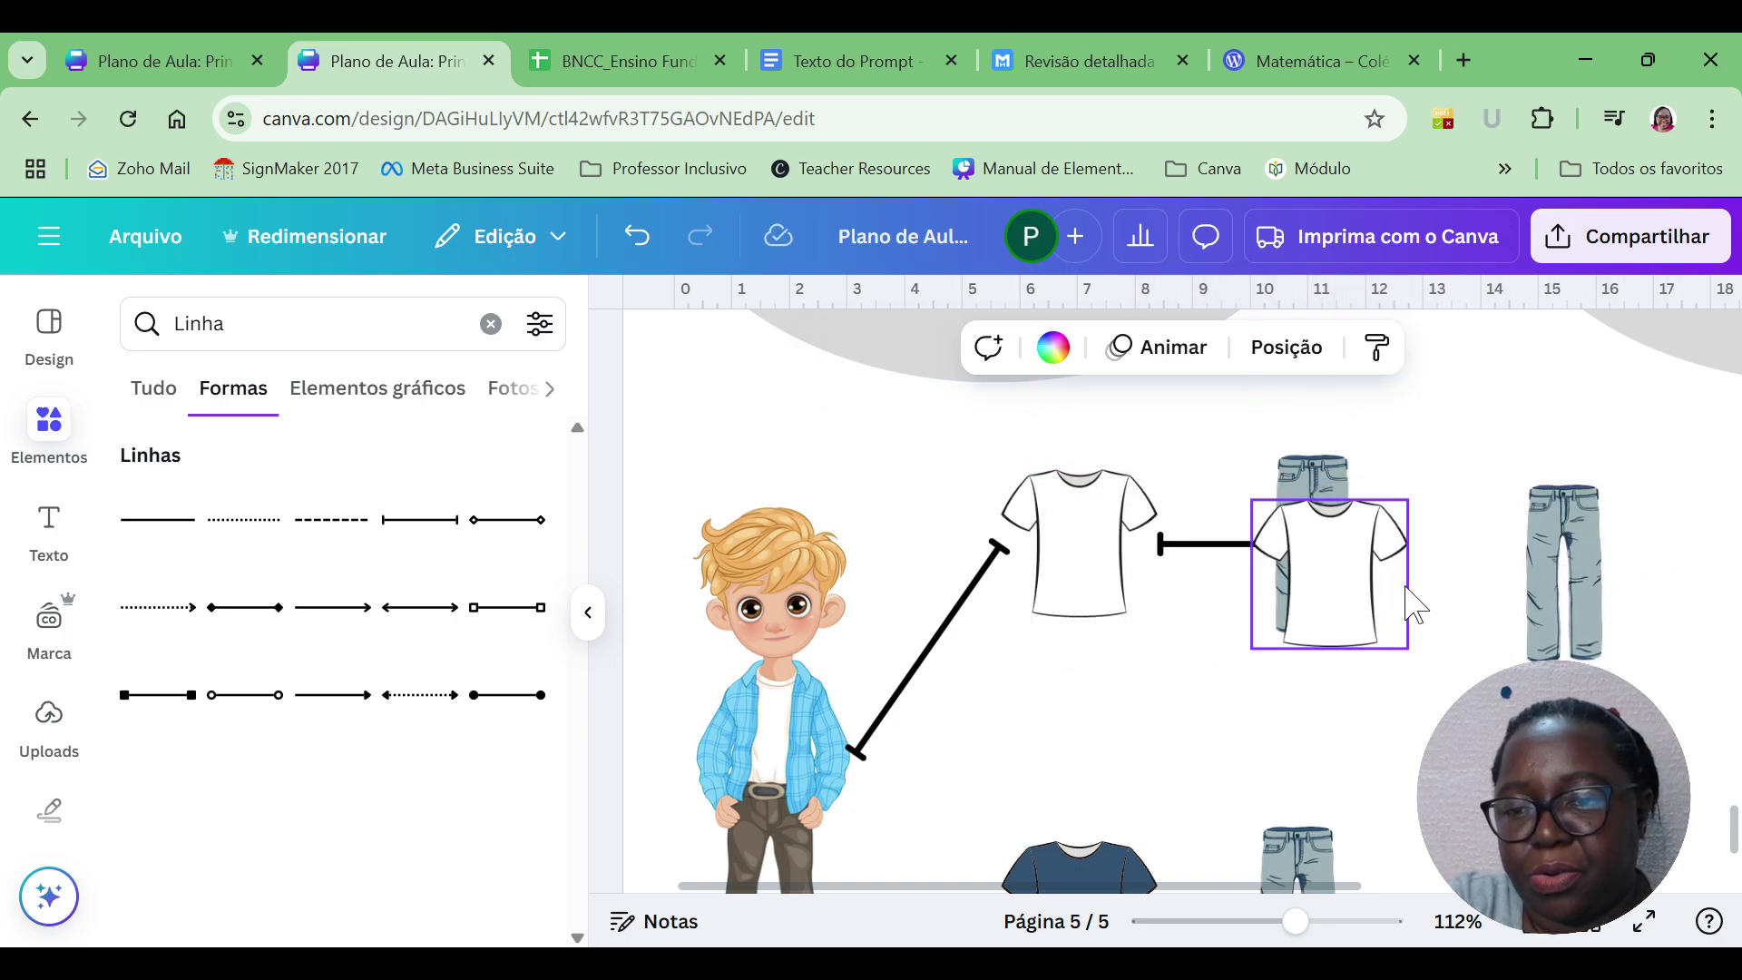
drag(1347, 595, 1577, 460)
drag(1650, 372, 1619, 392)
Enlarge the outfit's jeans slightly to match the width of the white T-shirt above them.
click(1550, 590)
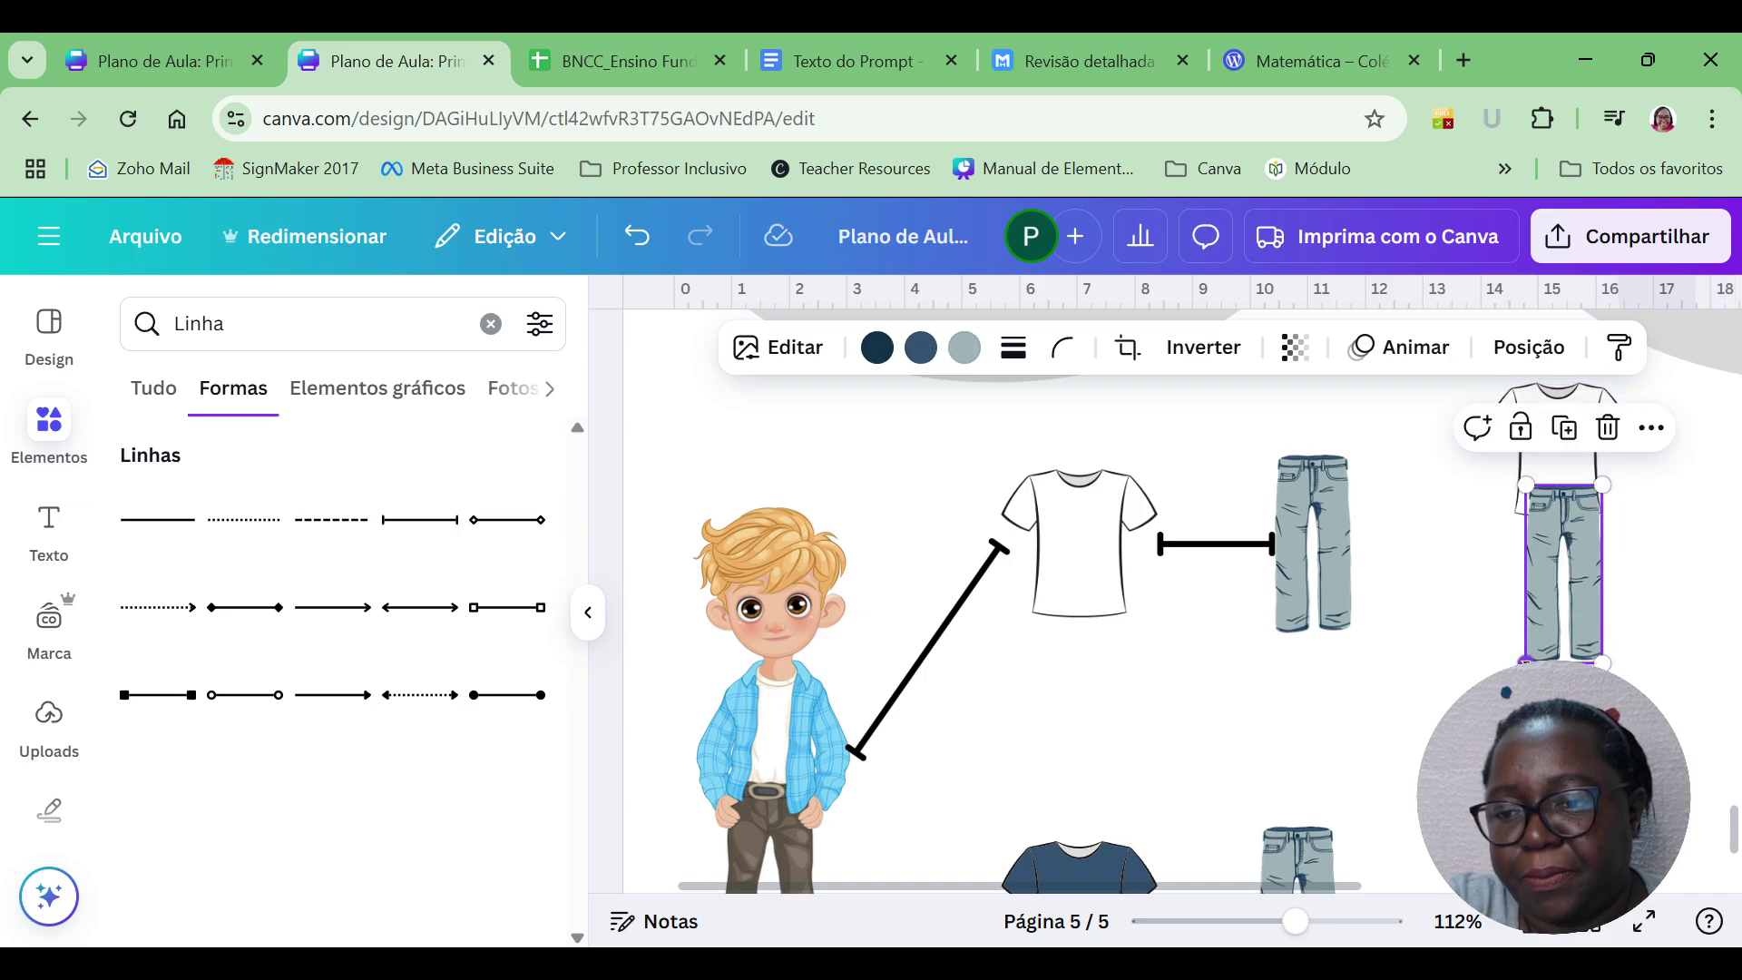
drag(1526, 662, 1512, 680)
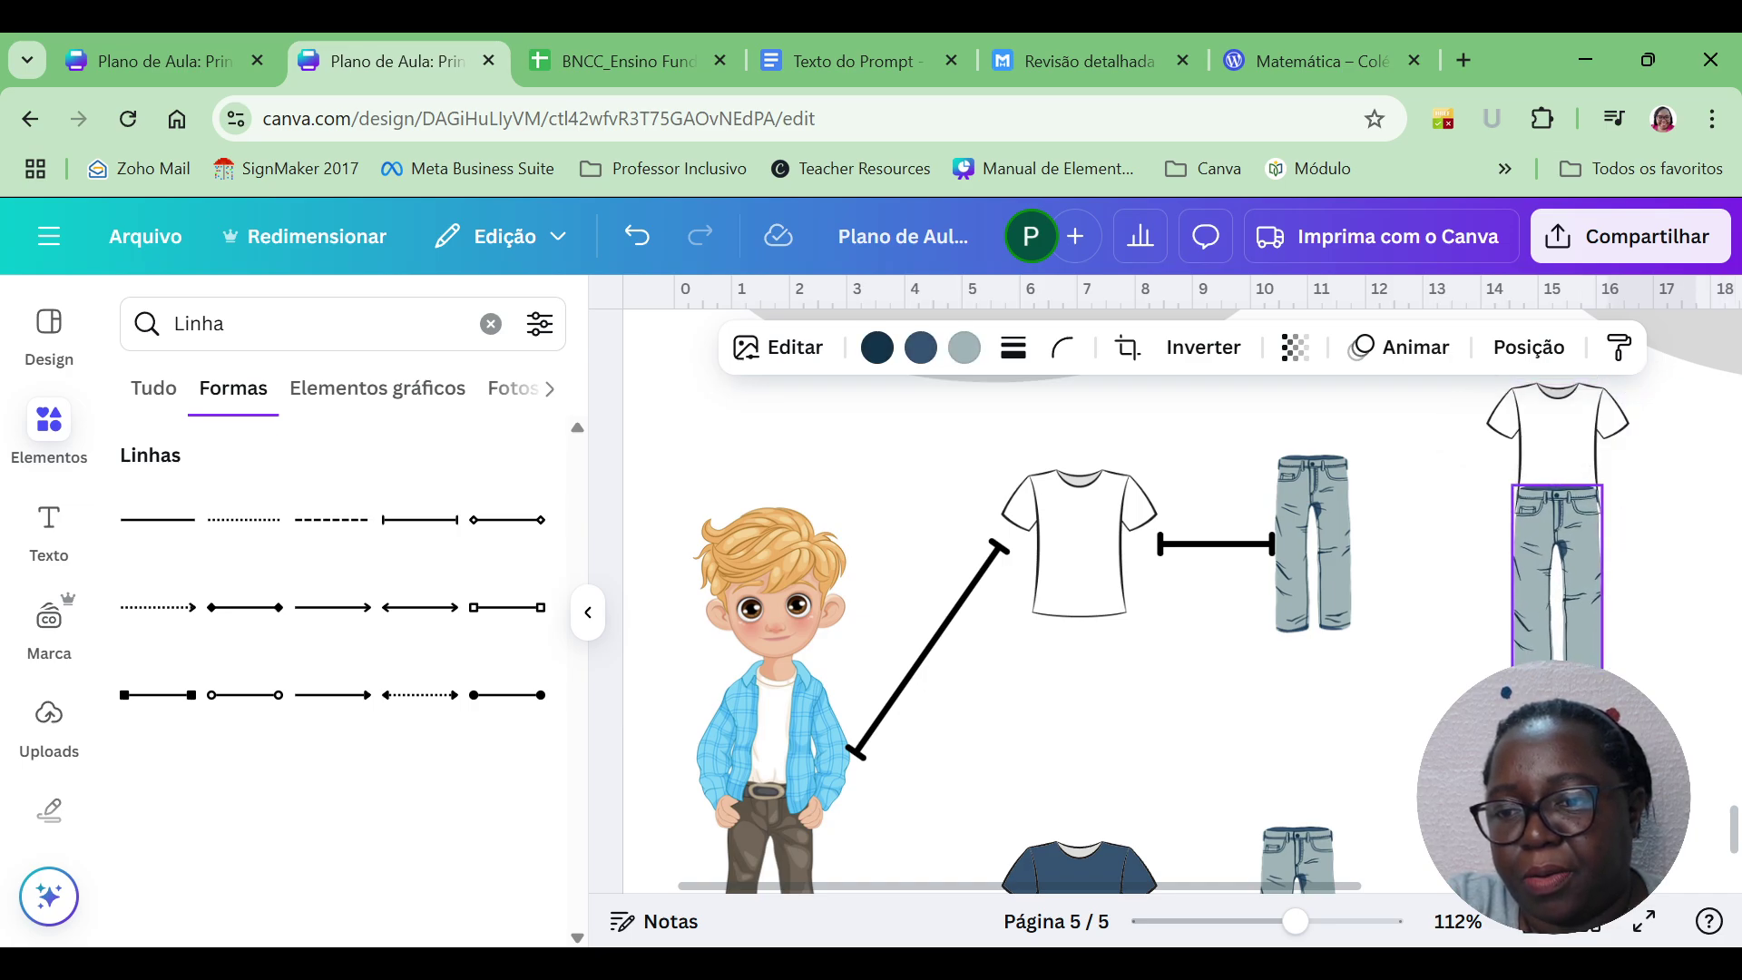
click(1713, 599)
click(1583, 517)
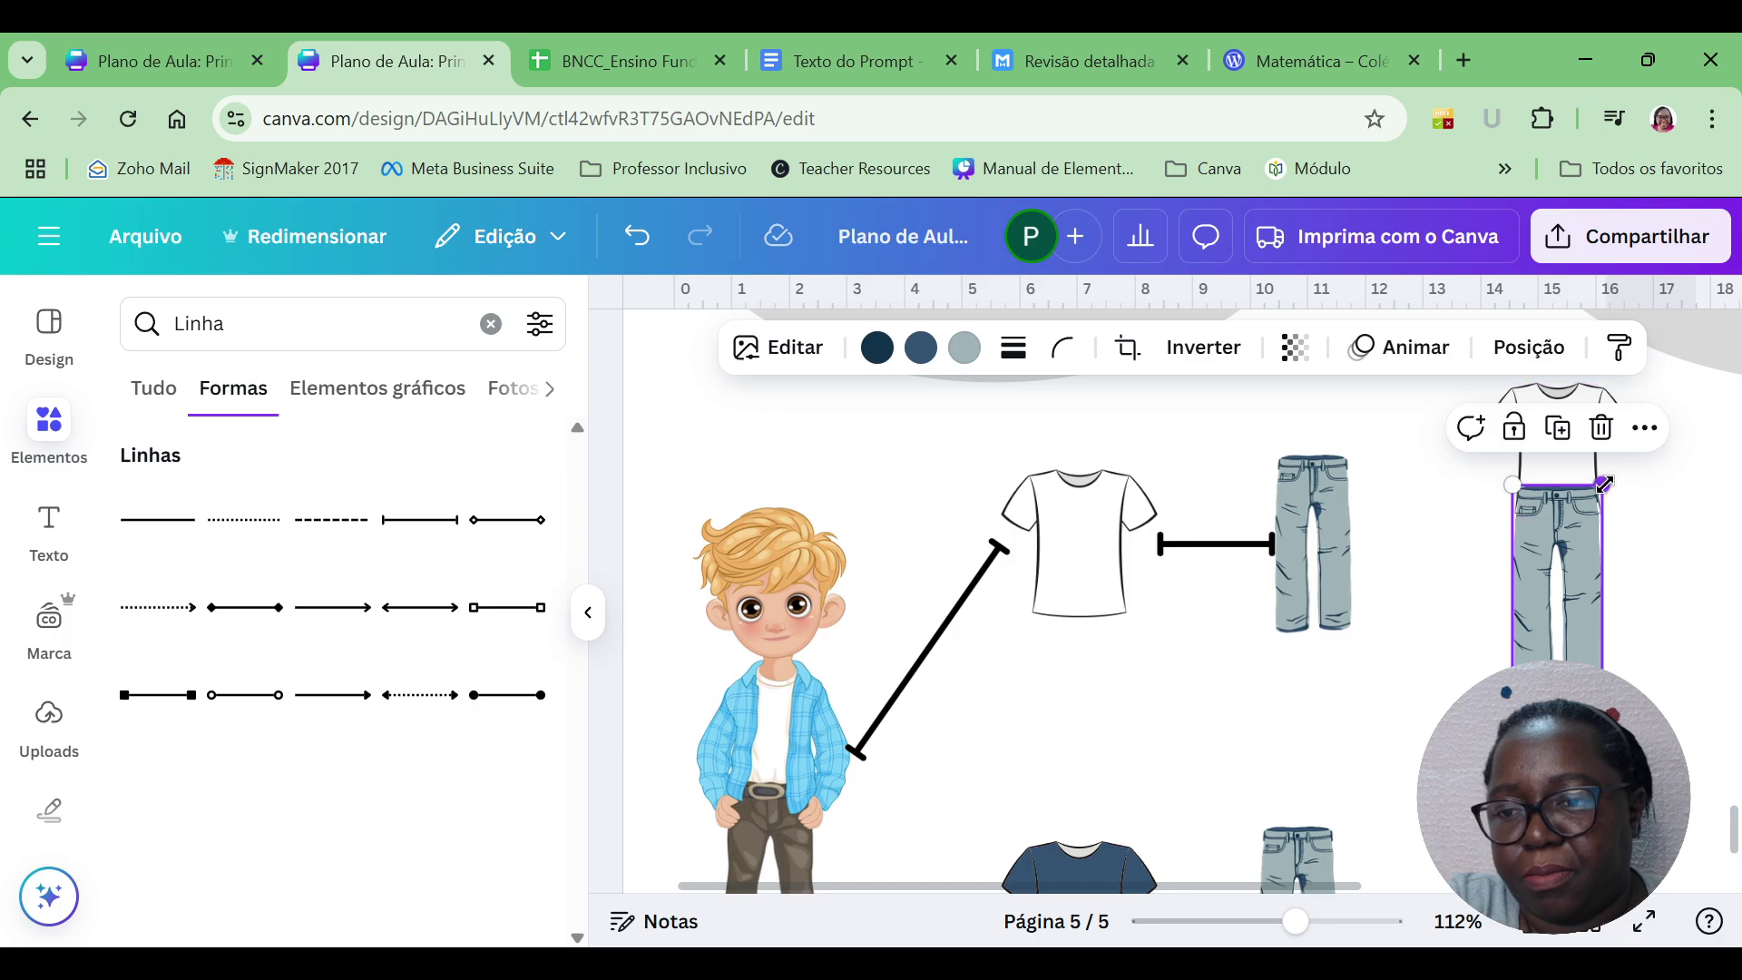
drag(1604, 484, 1608, 488)
click(1674, 554)
Fine-tune the horizontal position of the outfit's jeans so they sit centered under the white T-shirt.
click(1586, 588)
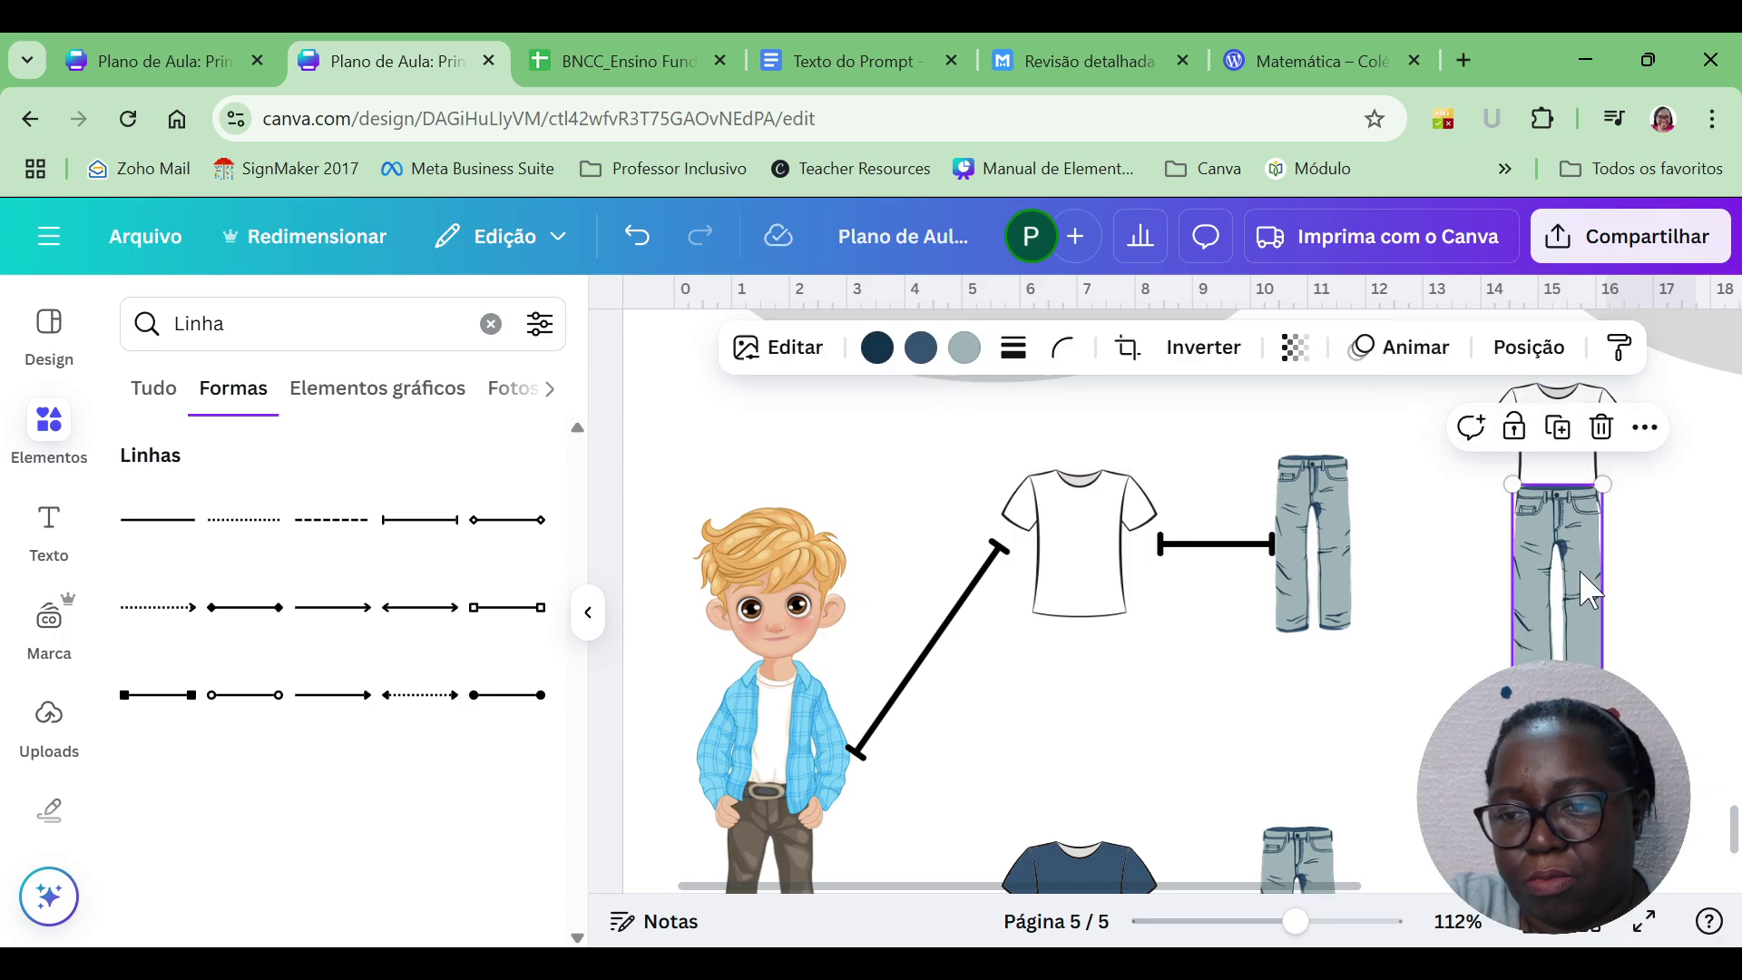
key(Right)
key(Right)
key(Right)
key(Right)
key(Right)
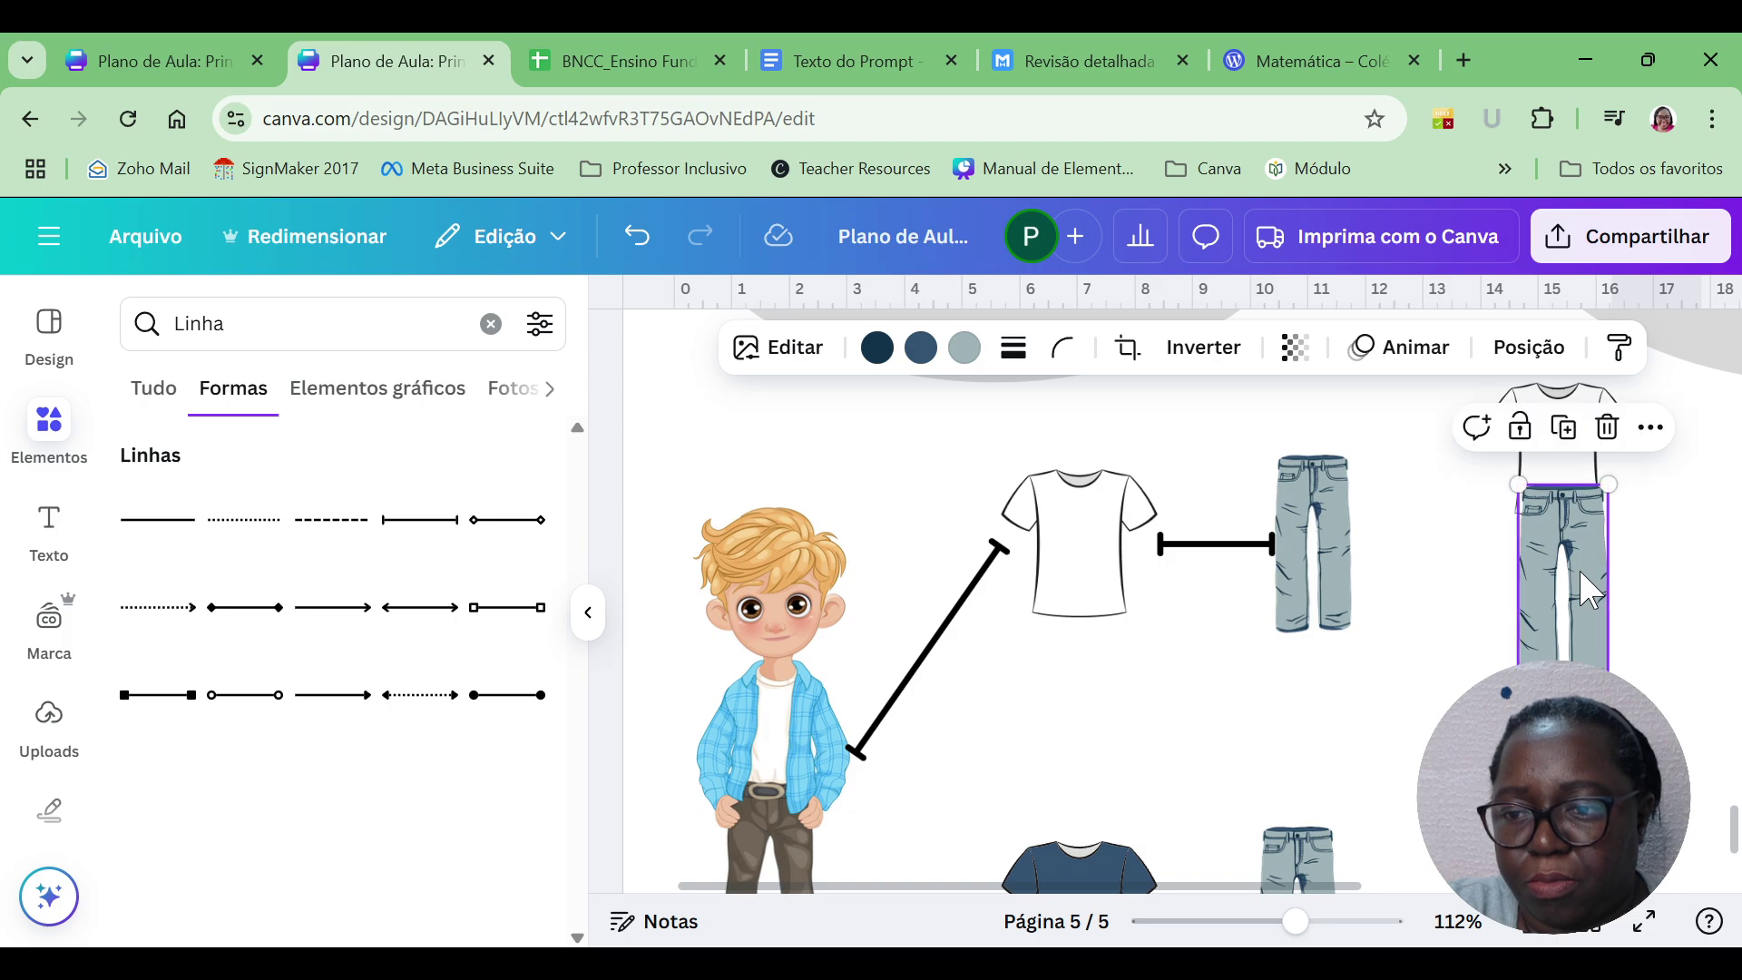
key(Right)
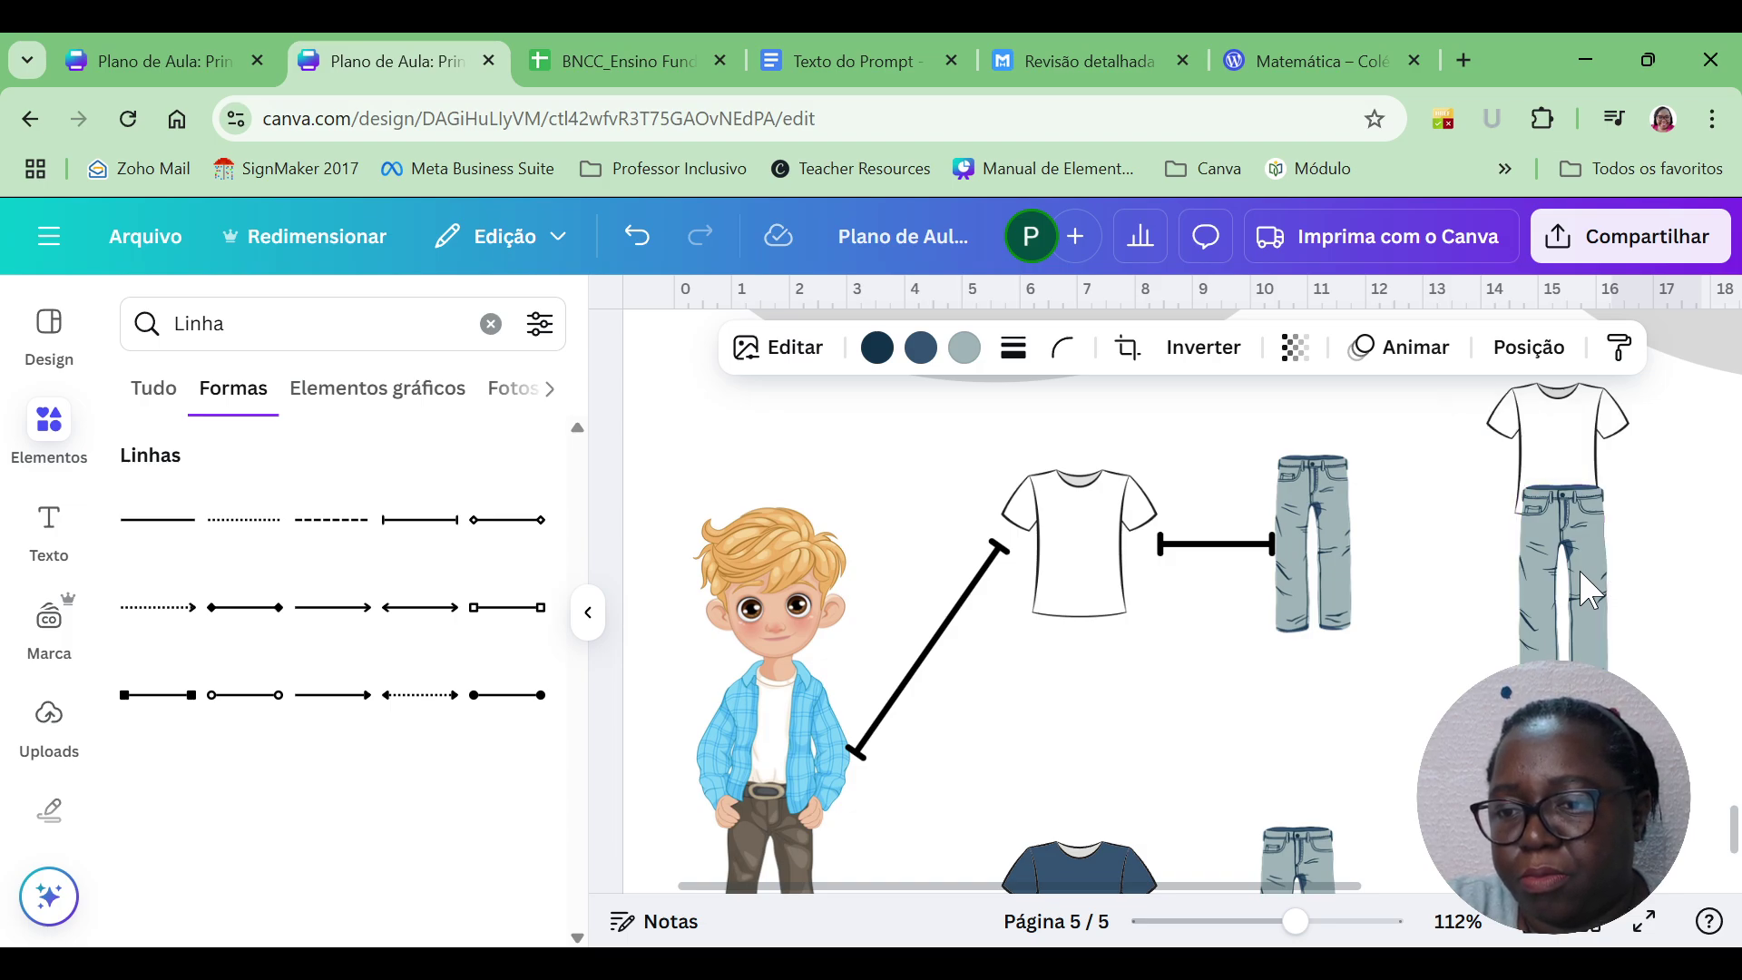
click(1577, 566)
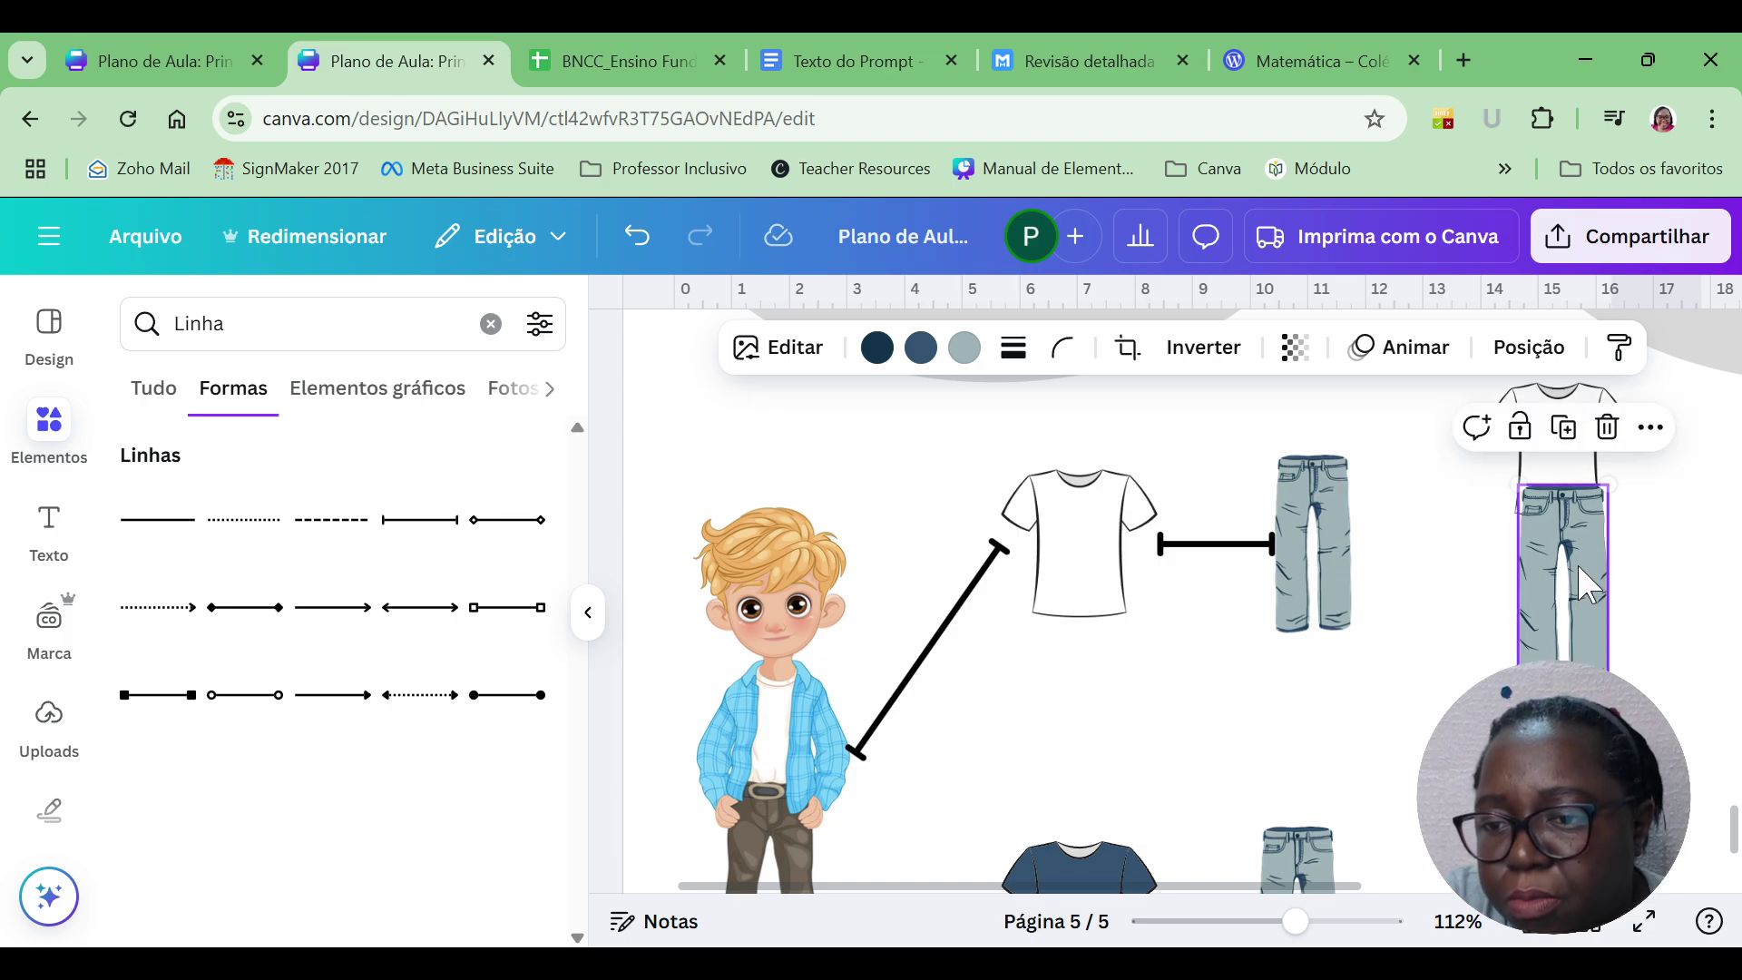
drag(1576, 560, 1568, 563)
click(1681, 600)
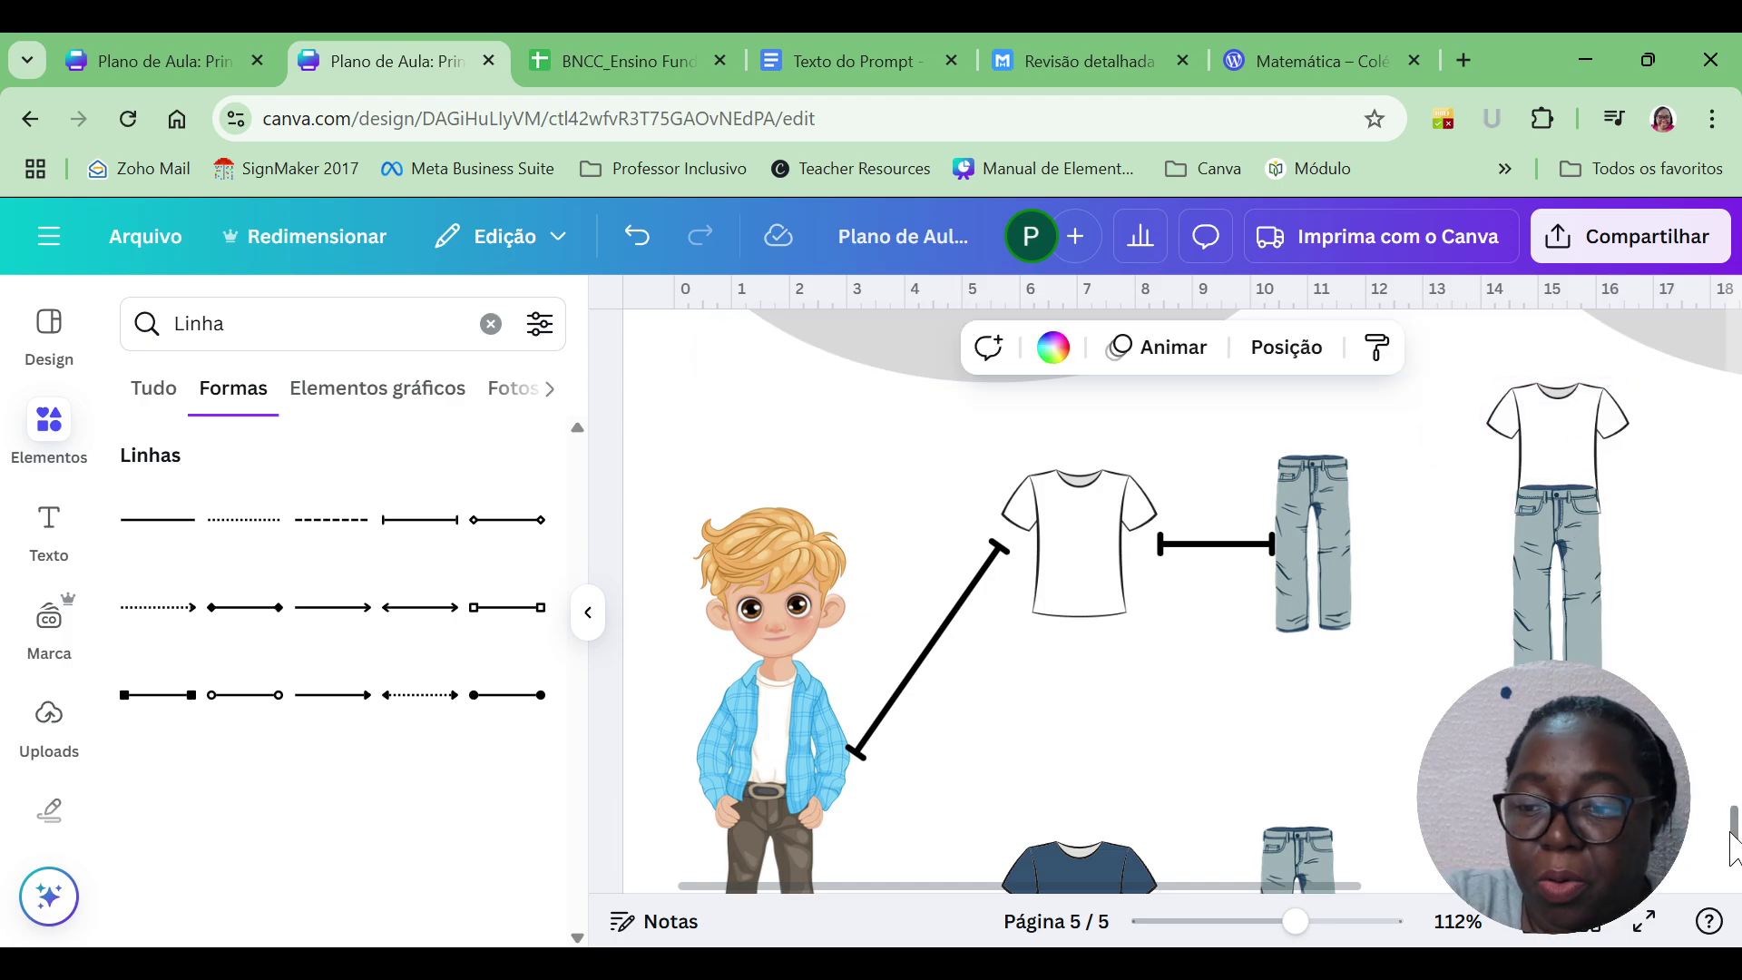
Duplicate the diagonal bar-ended line and fit the copy between the boy and the navy T-shirt.
scroll(1733, 848, down, 3)
scroll(1733, 848, up, 4)
scroll(1025, 589, down, 3)
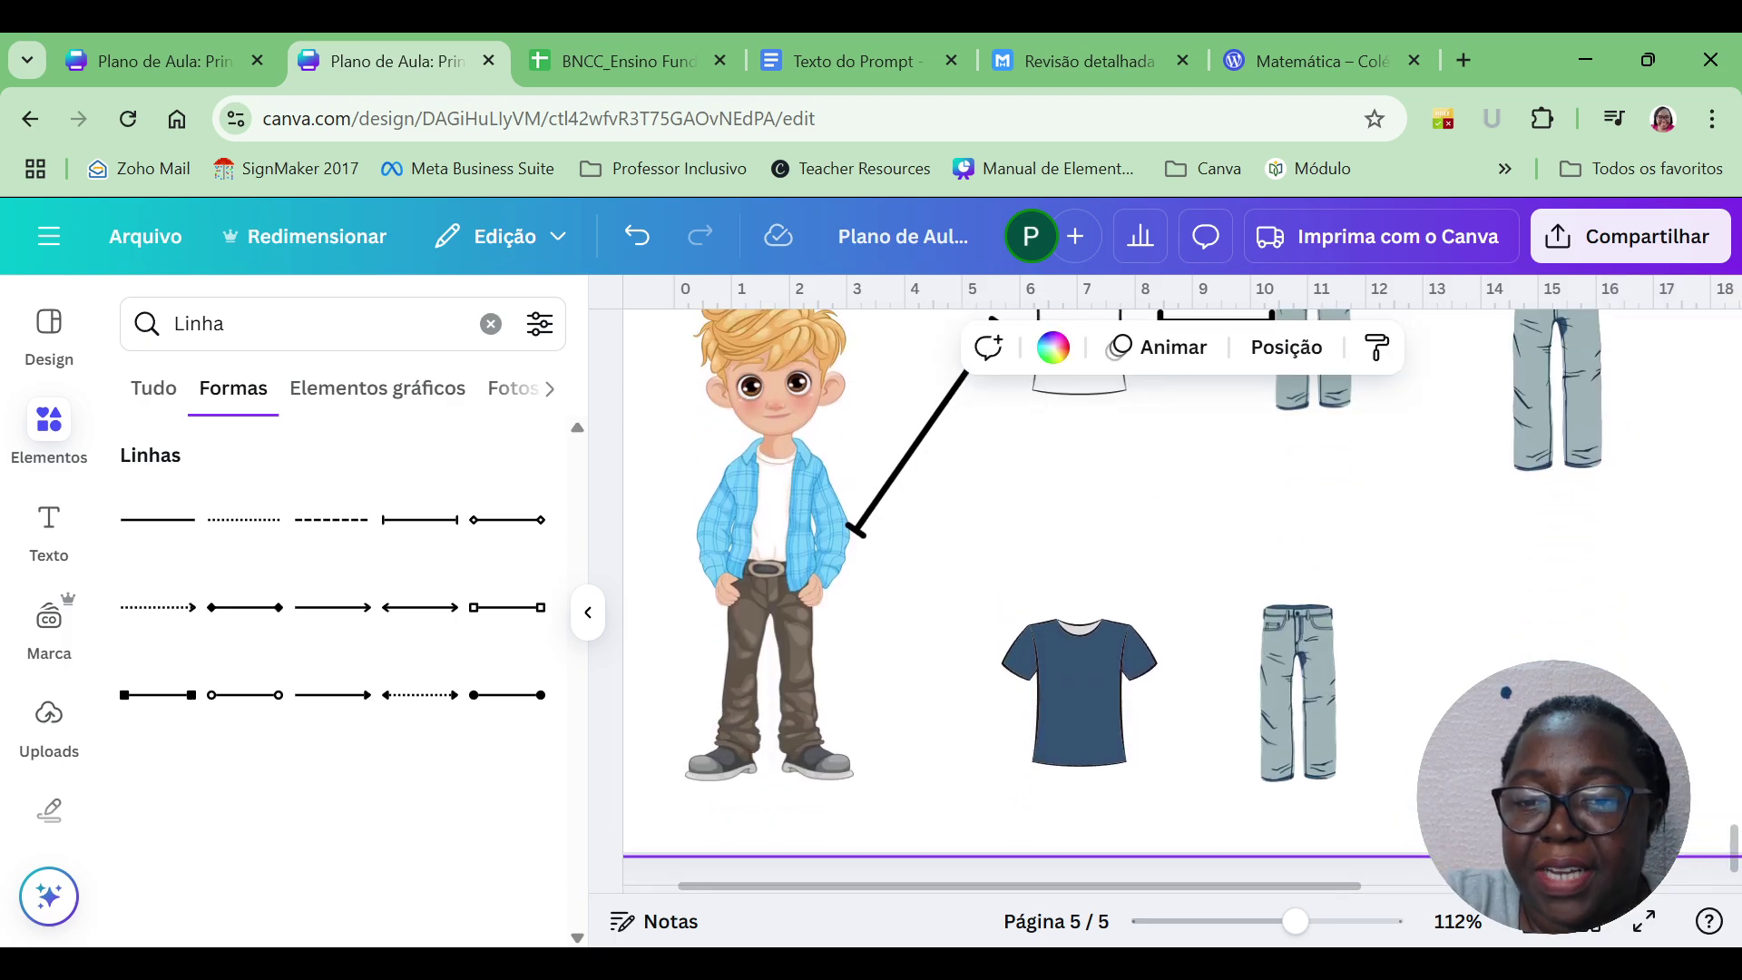
click(885, 505)
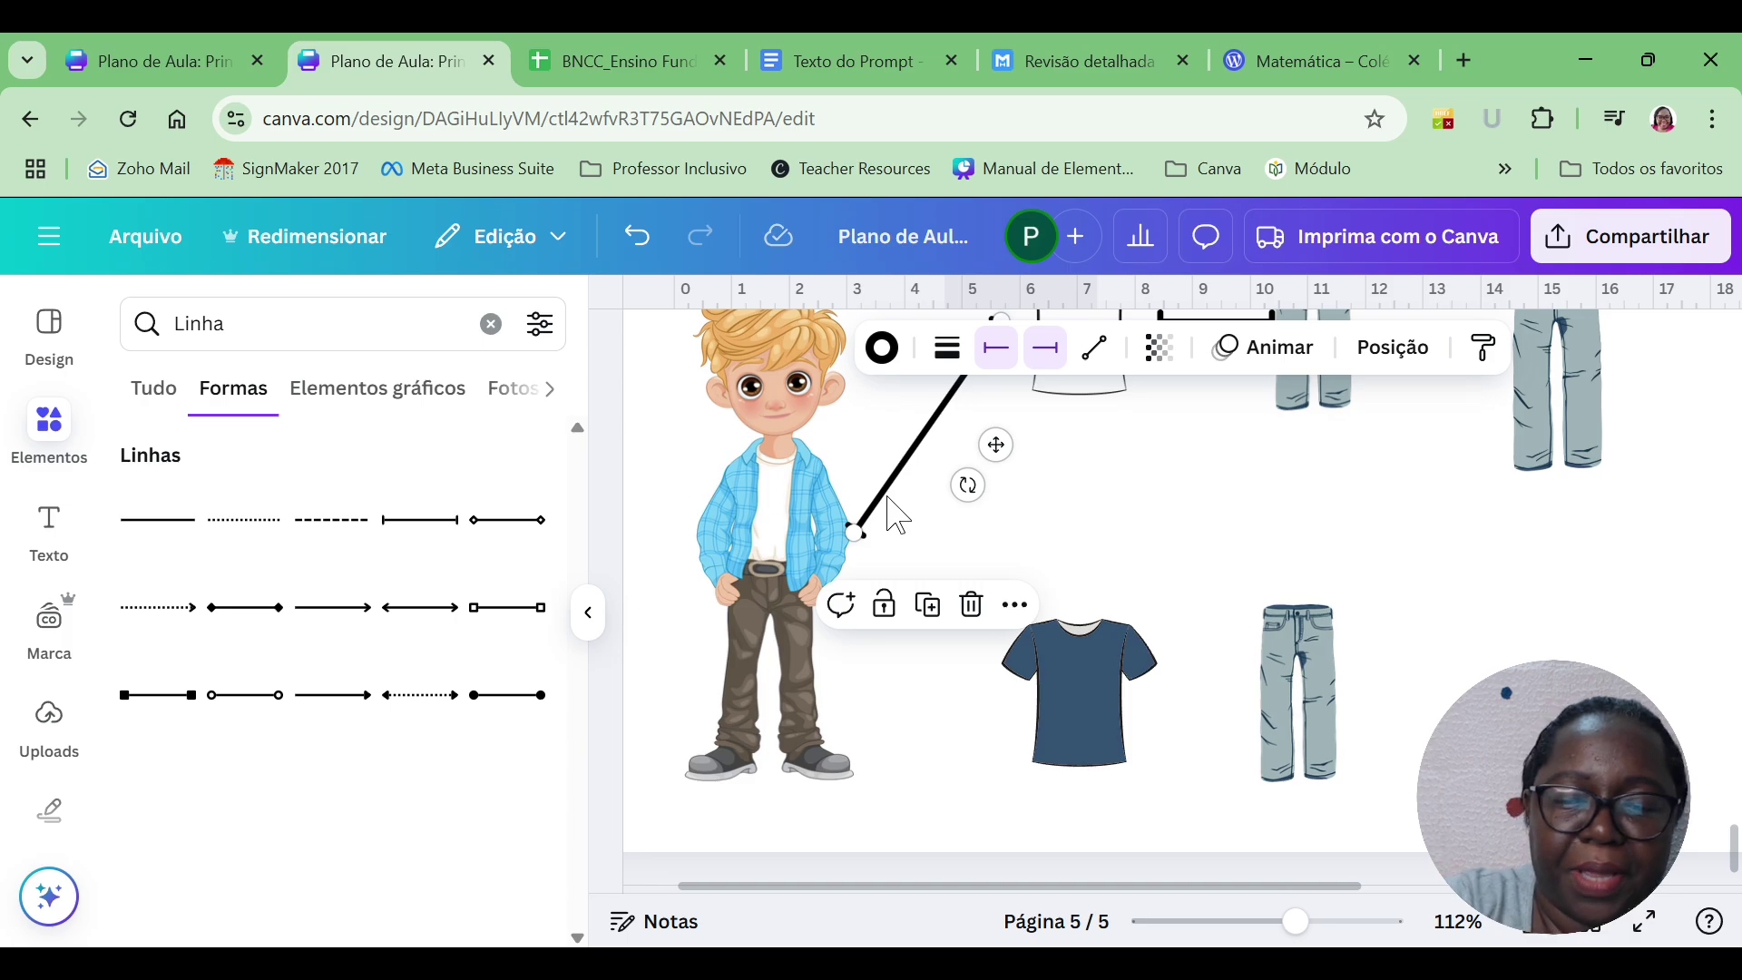
key(ctrl+d)
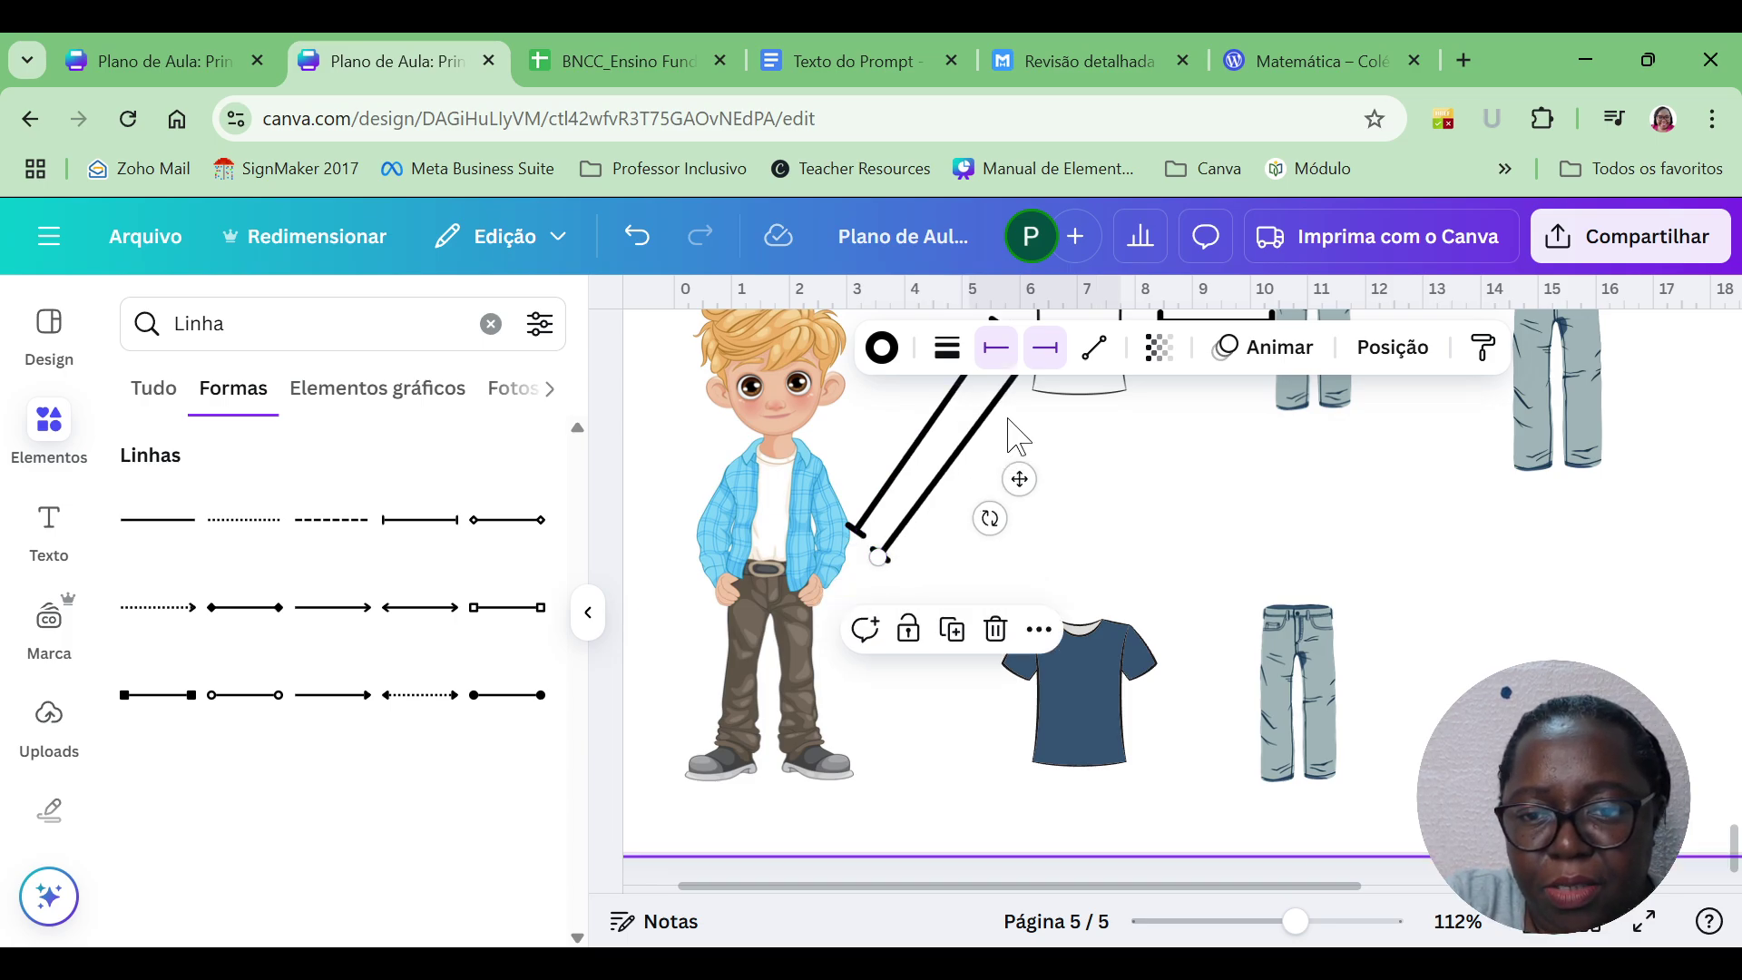
click(898, 579)
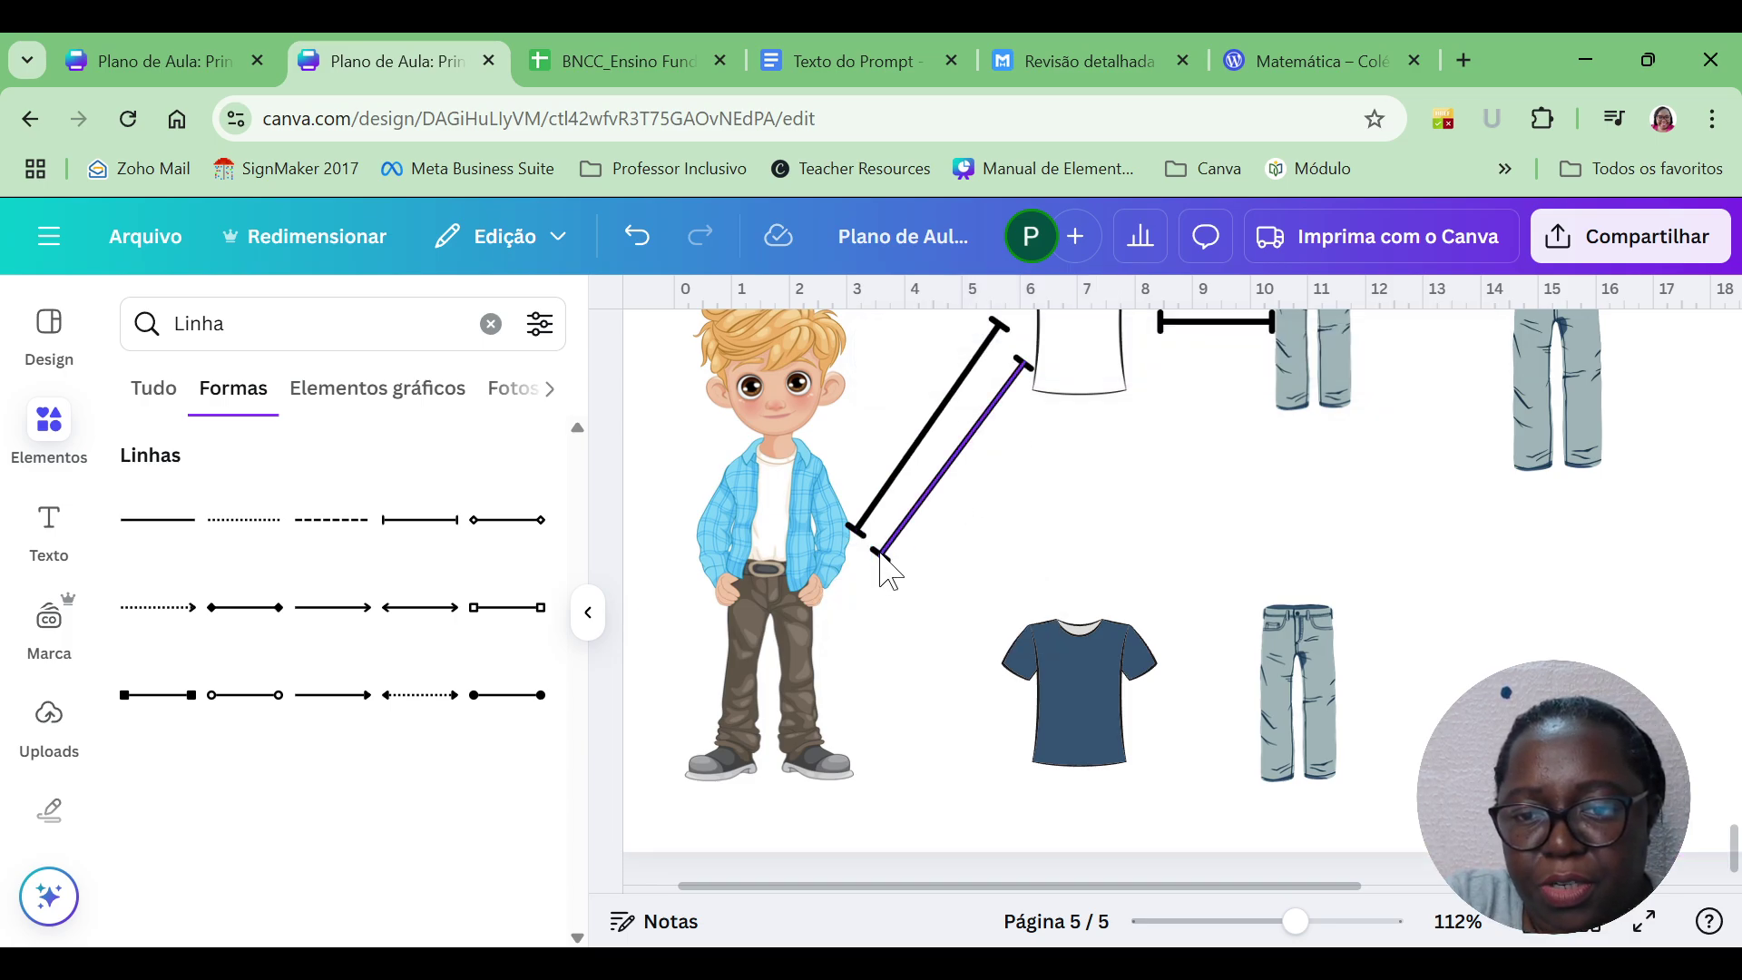
click(1027, 368)
drag(1026, 368, 1005, 459)
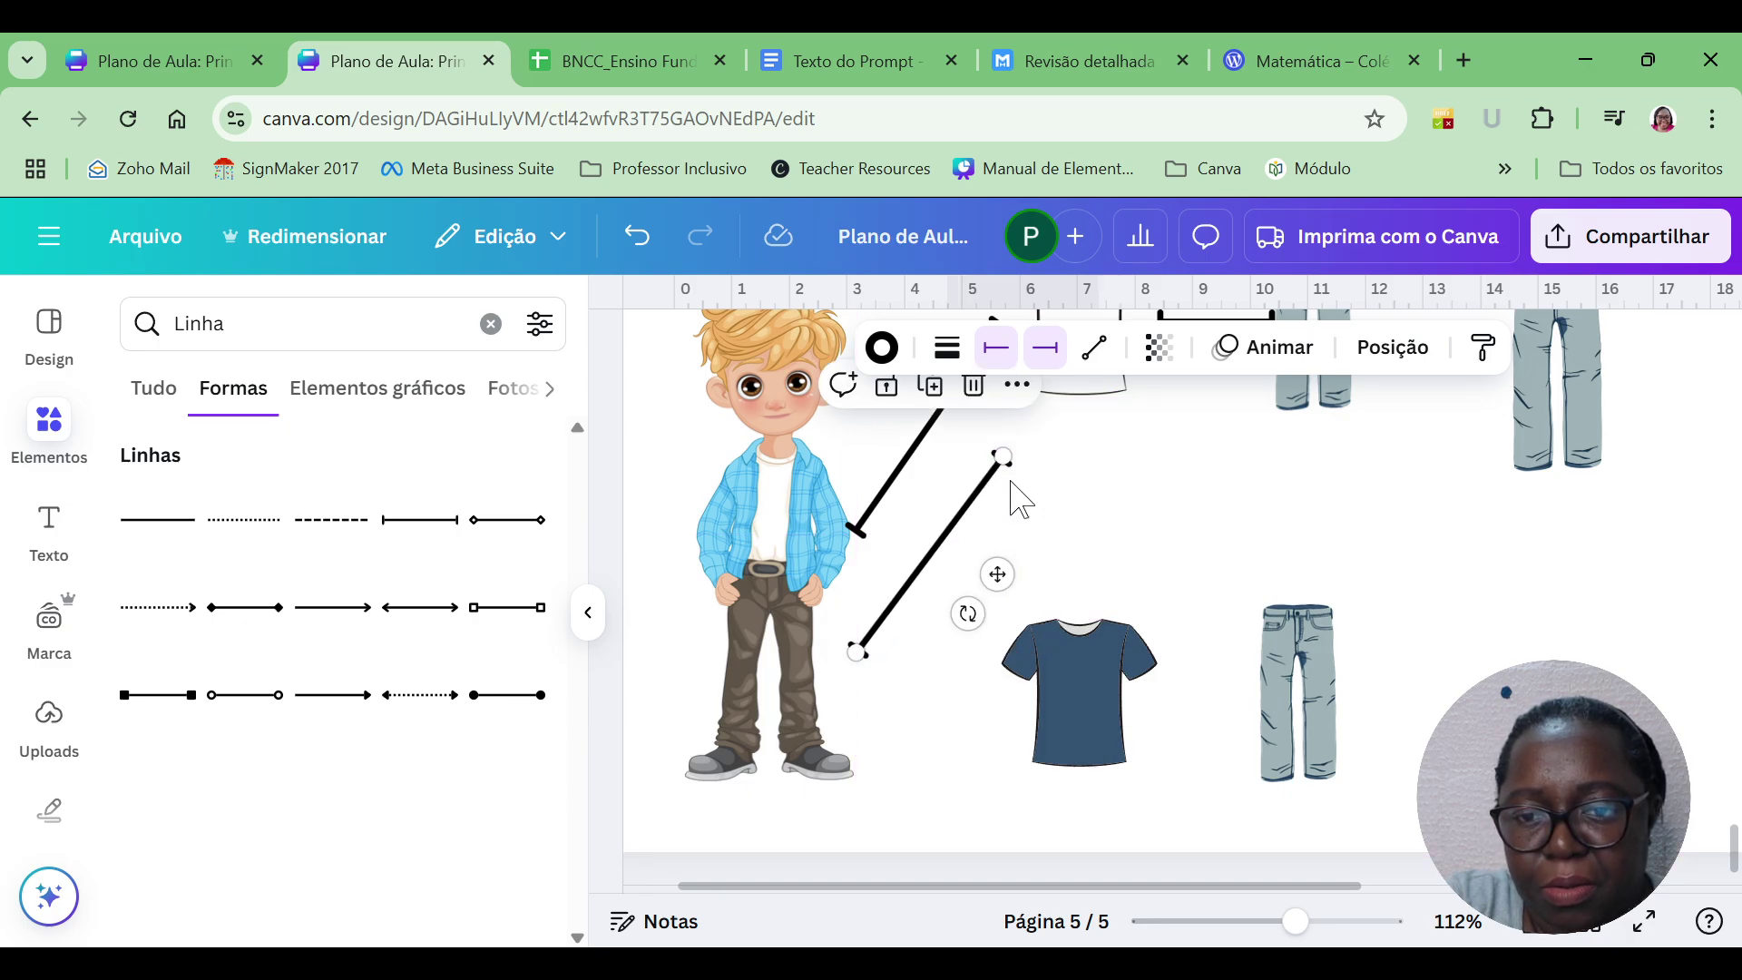
drag(1004, 456, 1001, 693)
drag(853, 651, 858, 549)
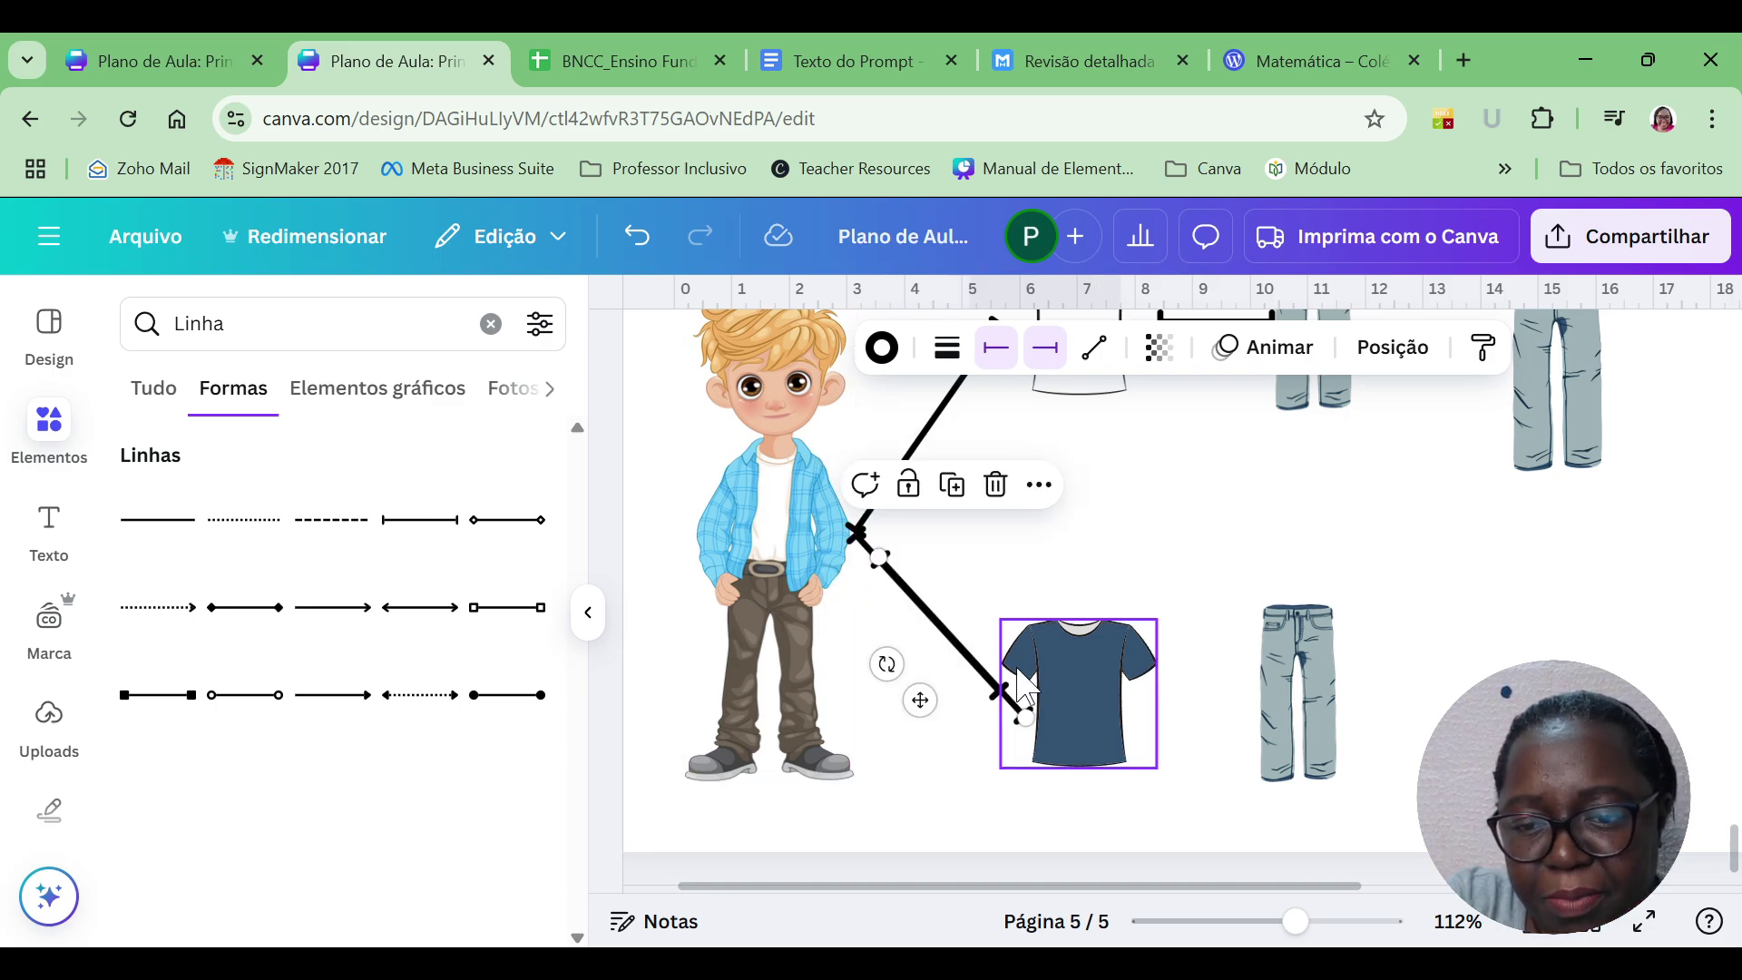
Fit another copy of the bar-ended line horizontally between the navy T-shirt and its jeans, lining those jeans up under the upper pair.
drag(1026, 717, 1154, 692)
drag(880, 559, 1322, 685)
click(1485, 665)
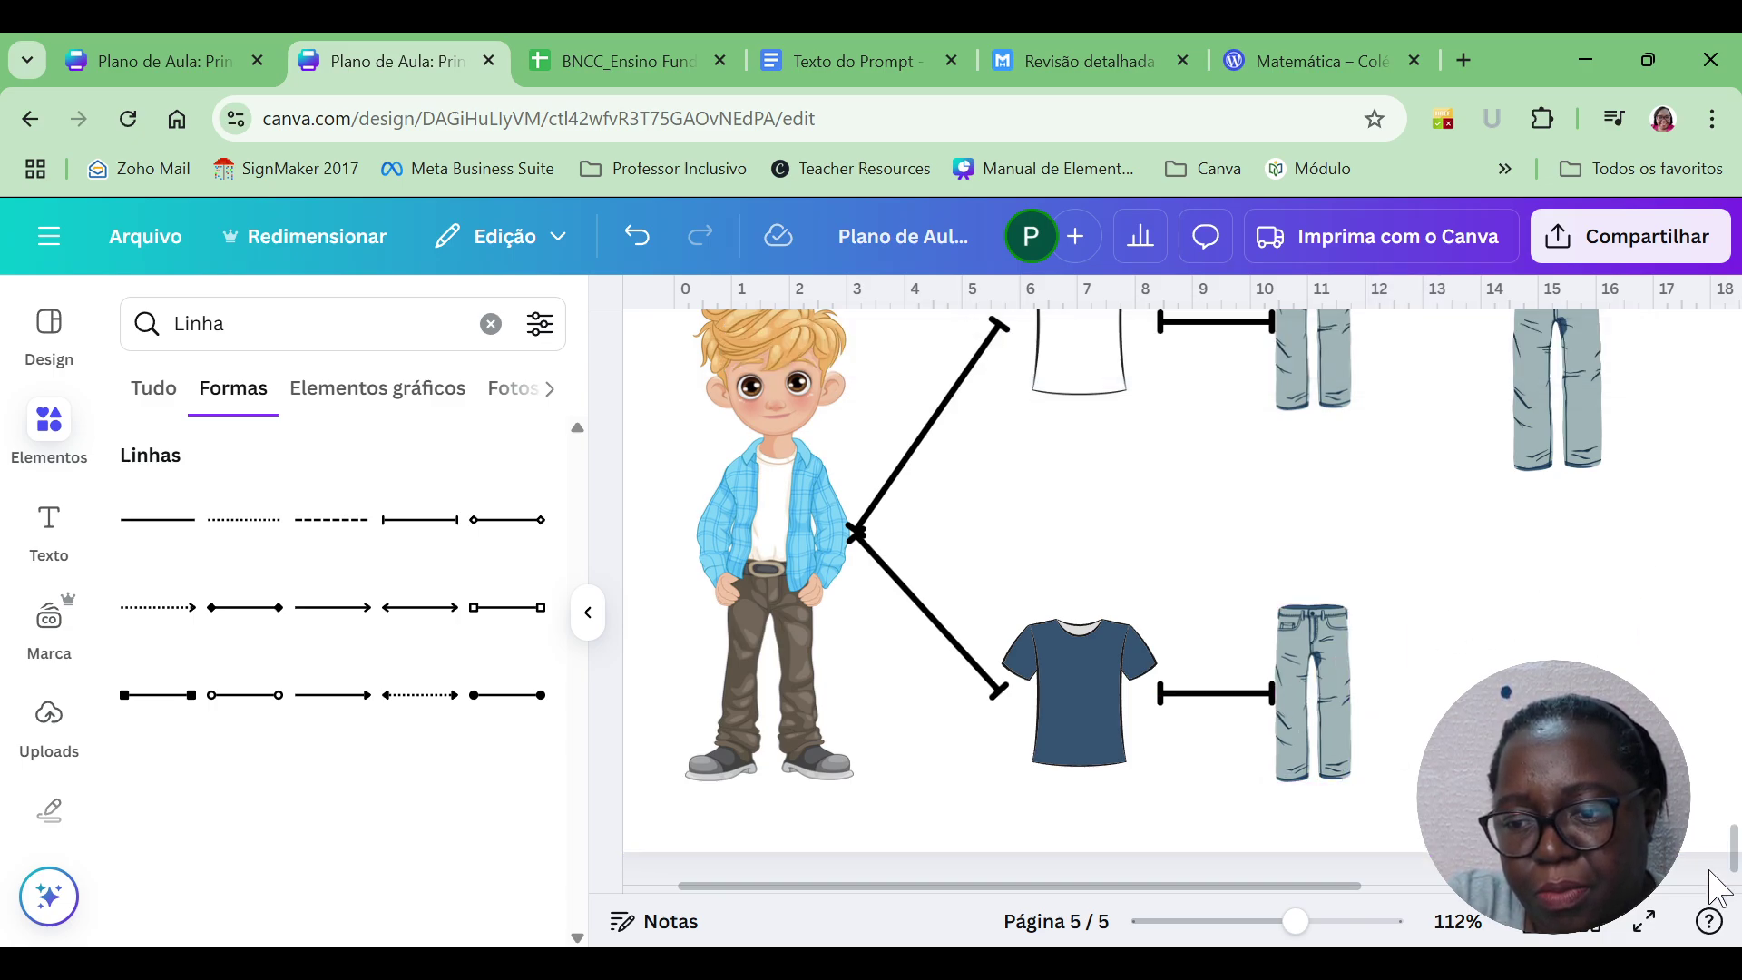
Duplicate the white T-shirt and jeans outfit directly below the original, level with the navy T-shirt row.
drag(1296, 922, 1278, 922)
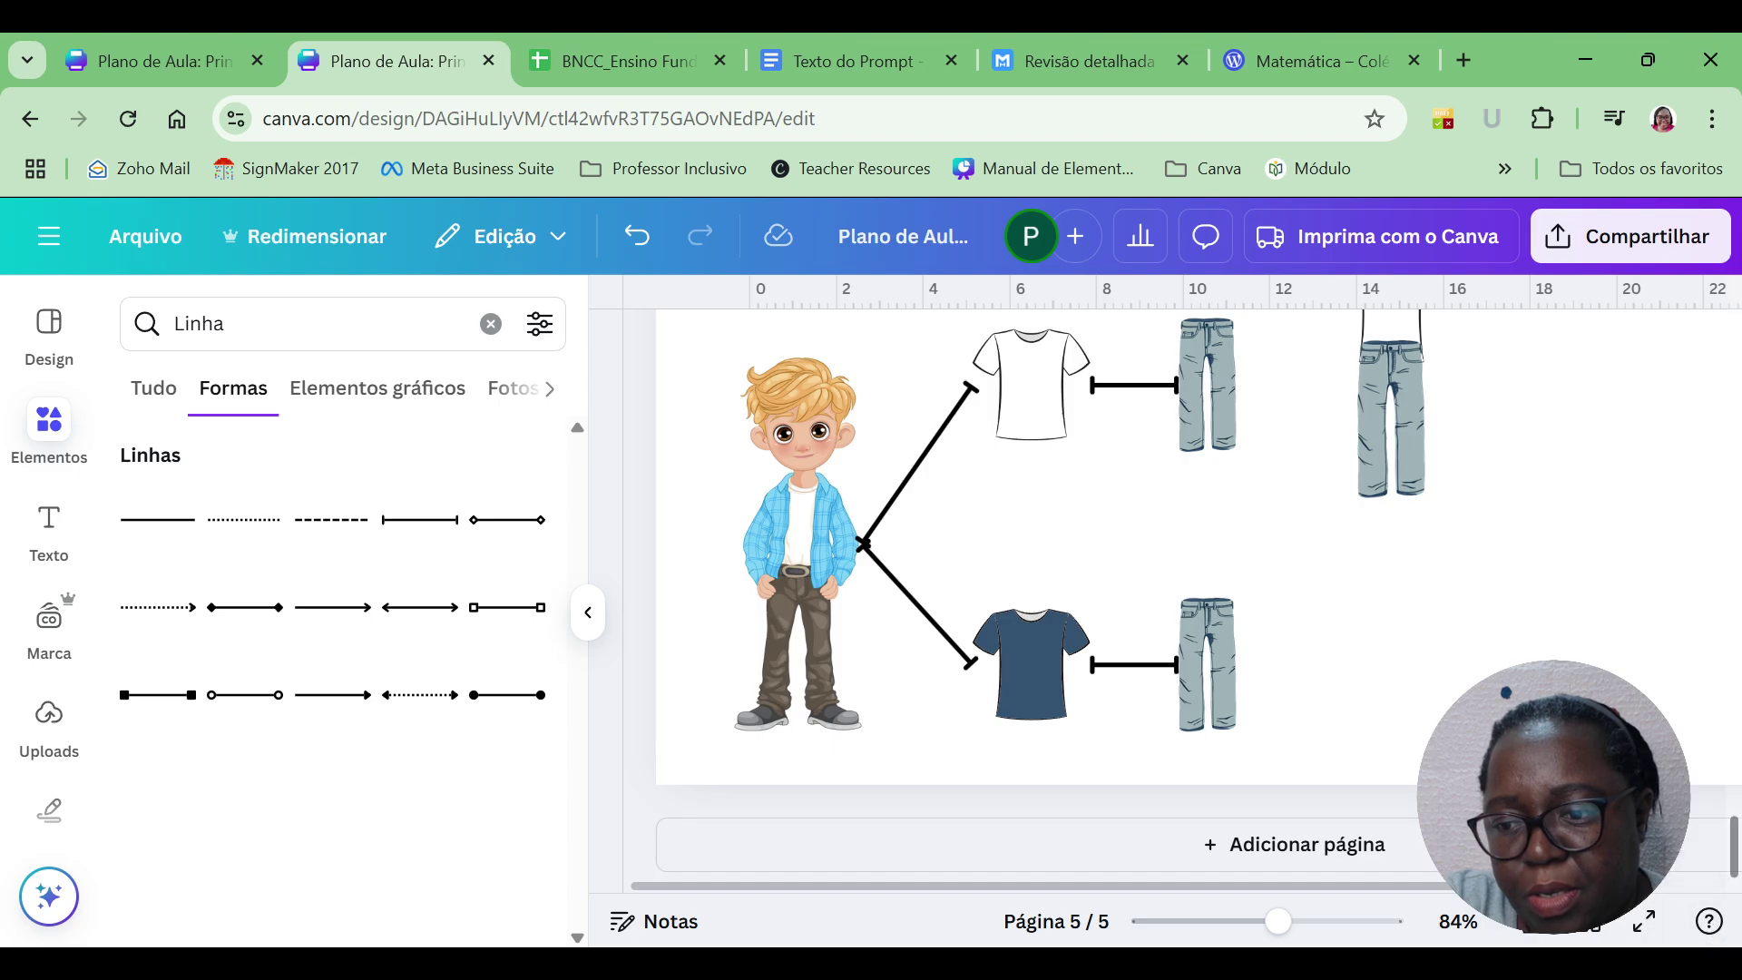
scroll(1733, 844, up, 2)
scroll(1733, 853, down, 1)
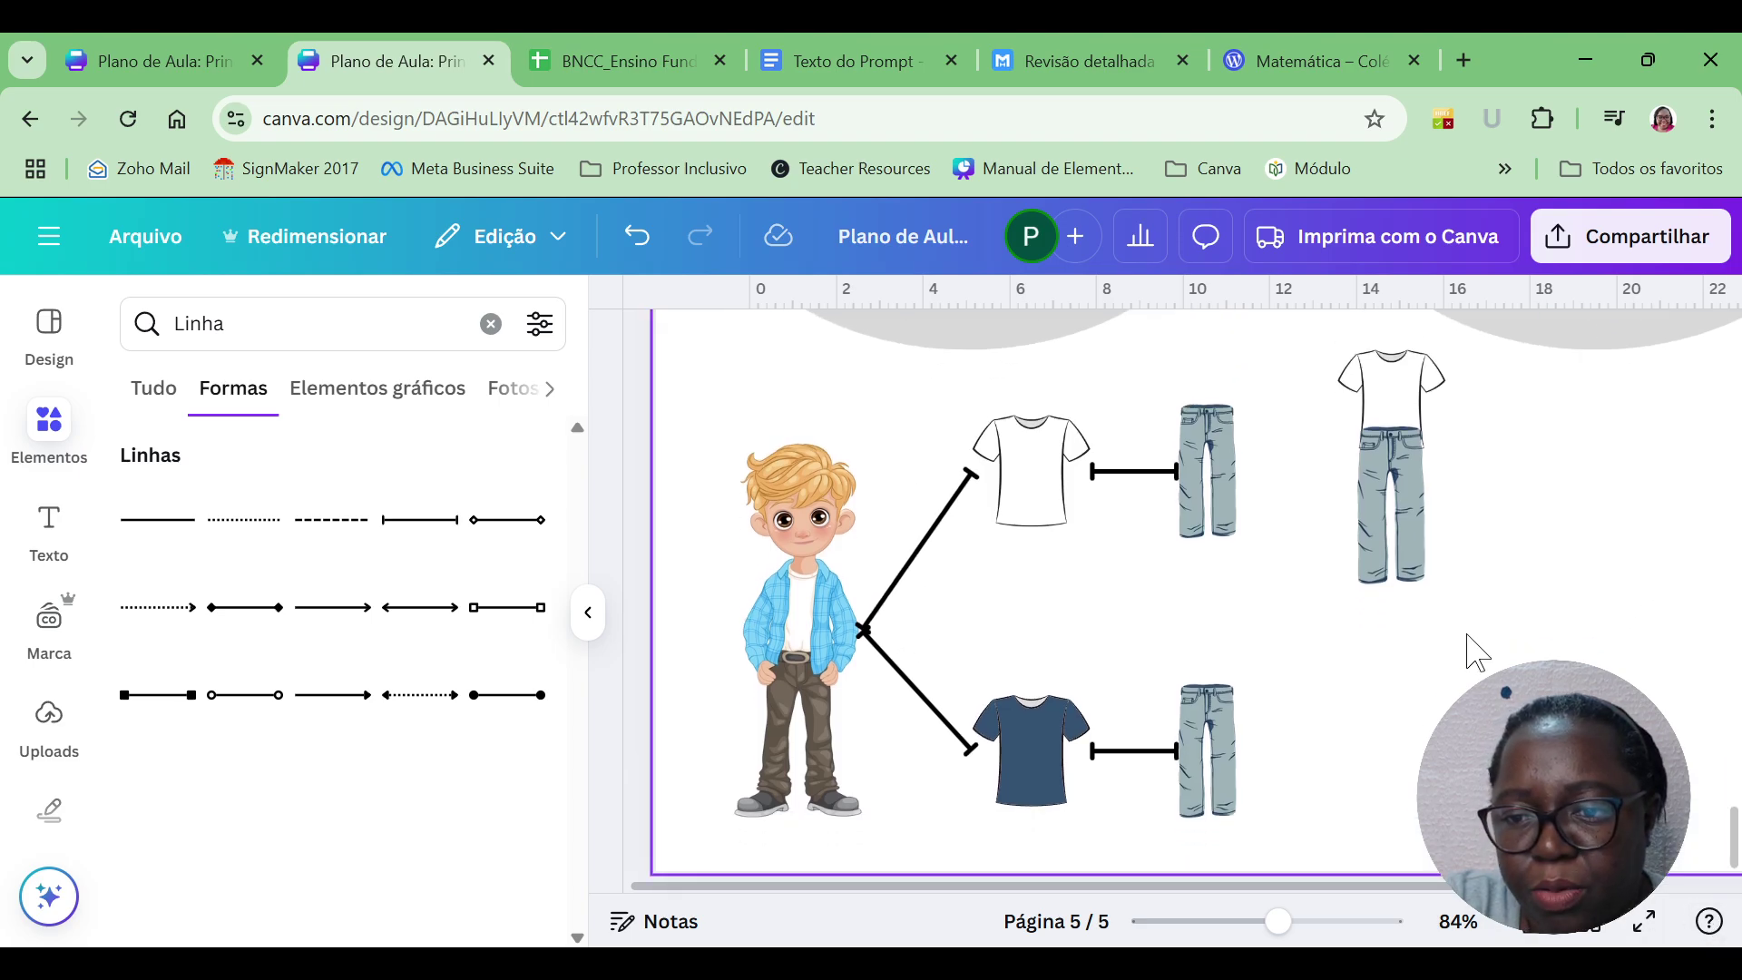
mouse_move(1462, 635)
mouse_down()
mouse_move(1342, 349)
mouse_move(1380, 391)
mouse_move(1413, 640)
mouse_up()
key(ctrl+d)
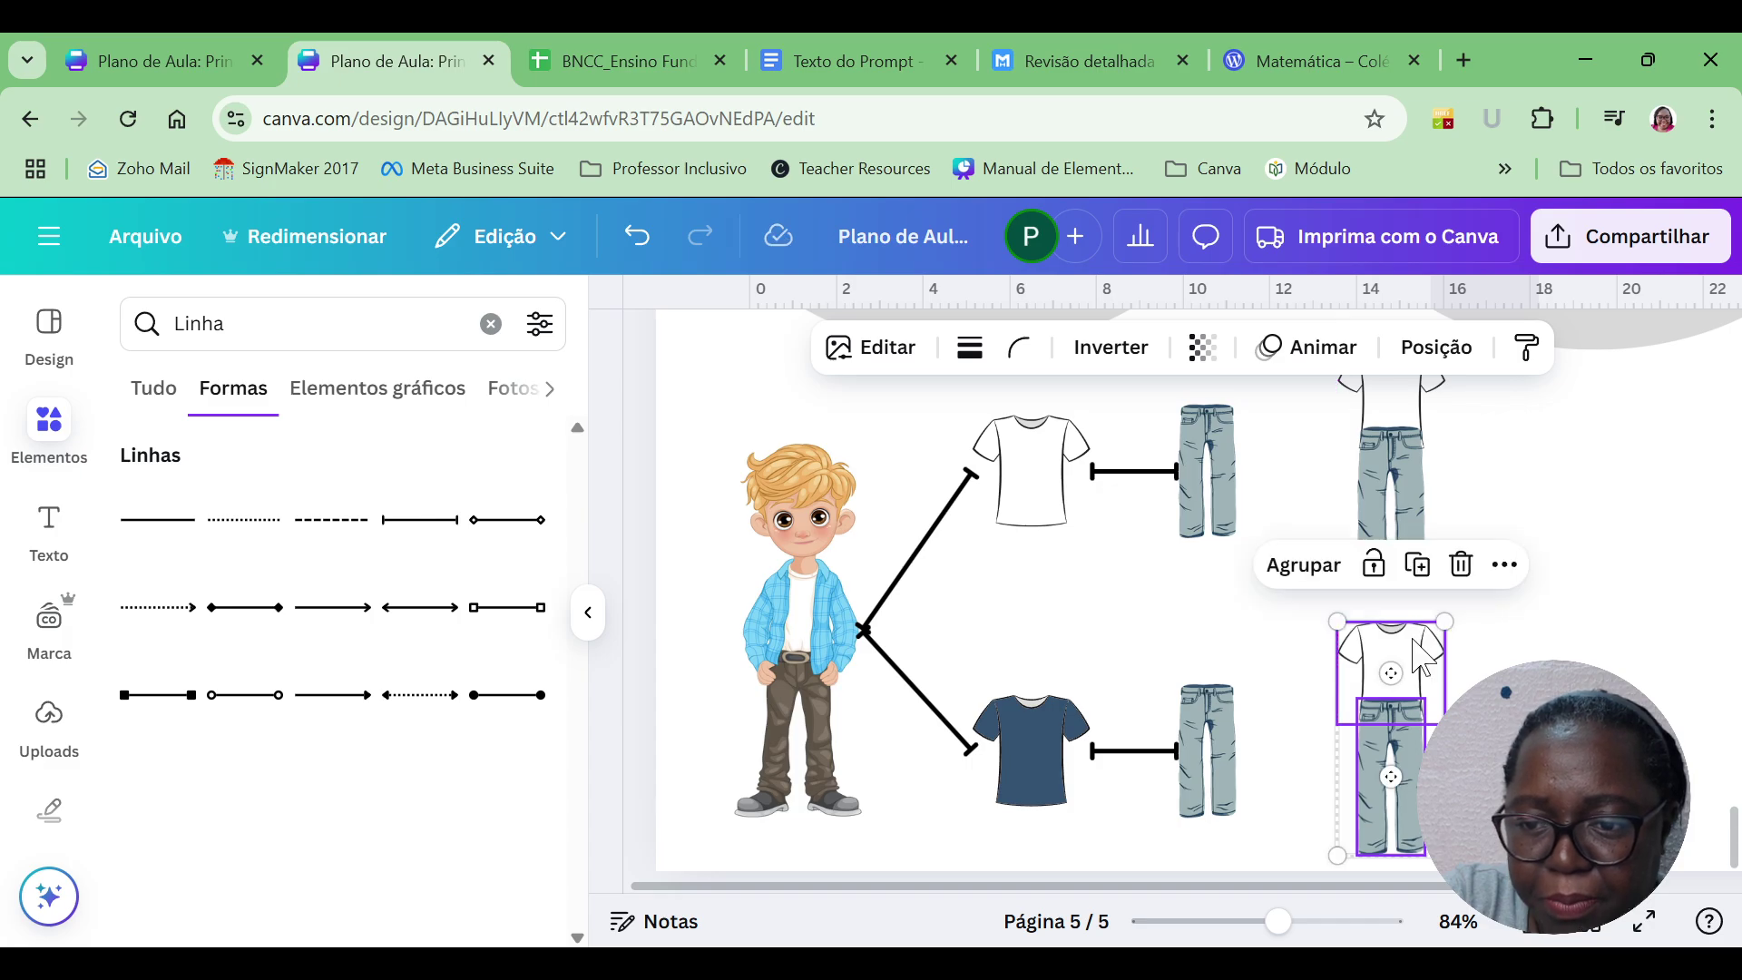
Copy the navy T-shirt's style onto the T-shirt of the lower outfit.
click(1060, 751)
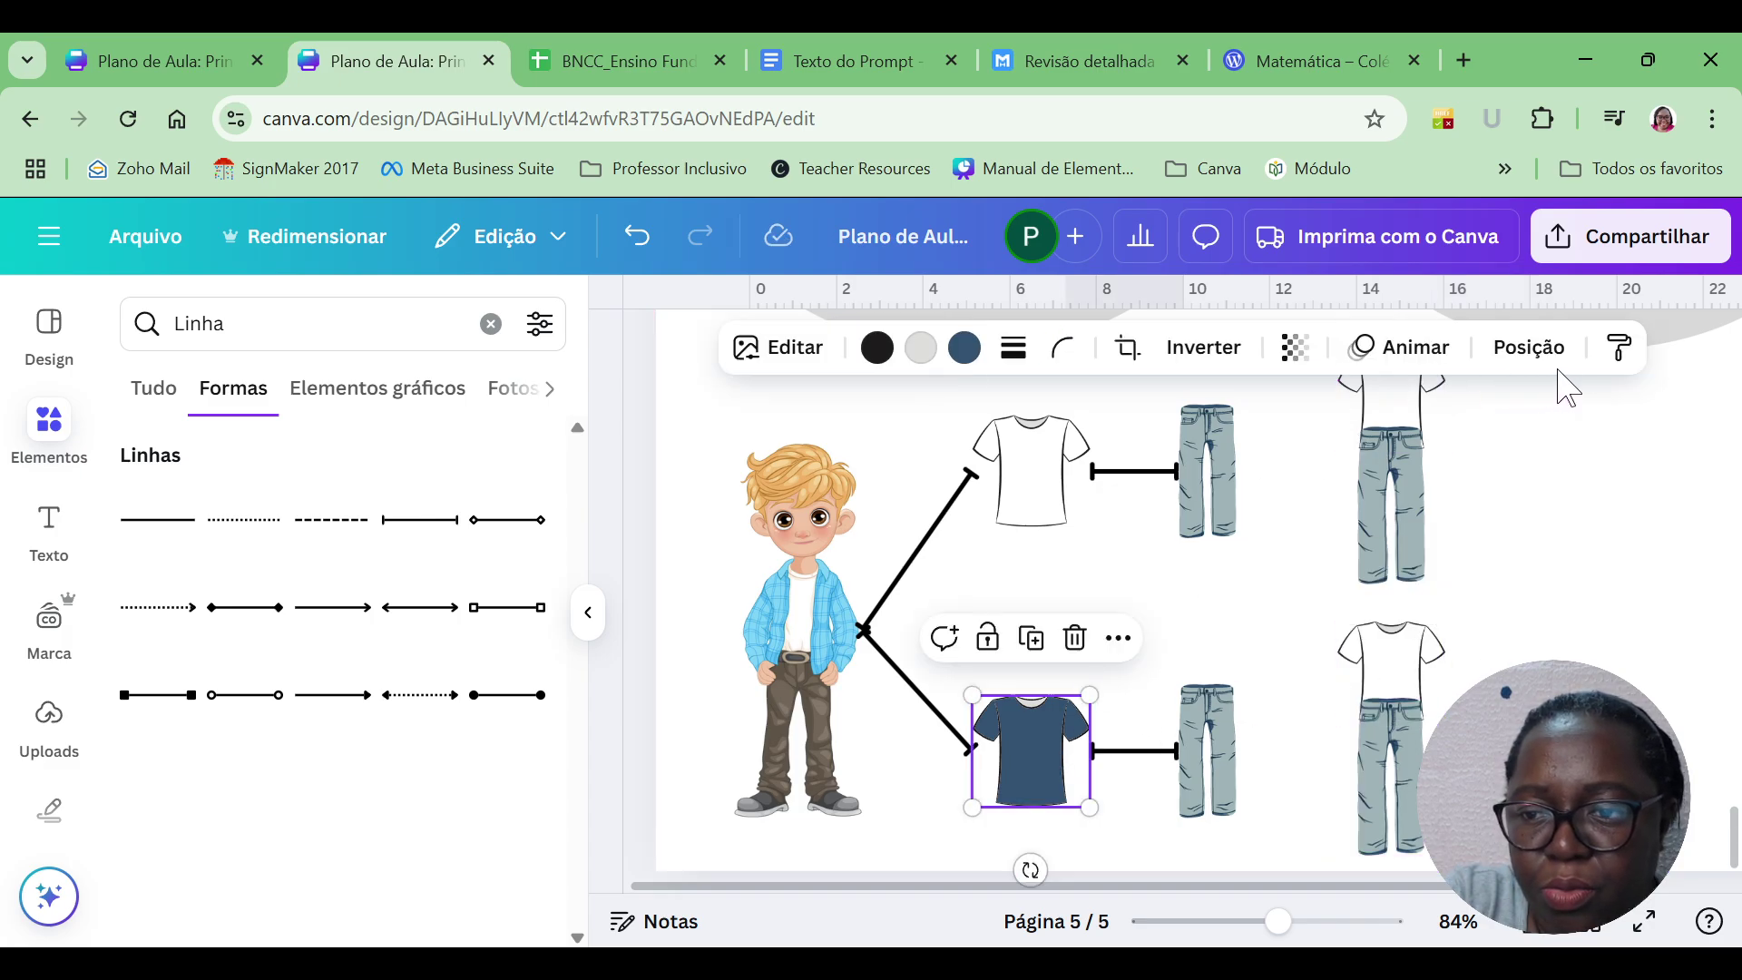
click(1619, 348)
click(1392, 655)
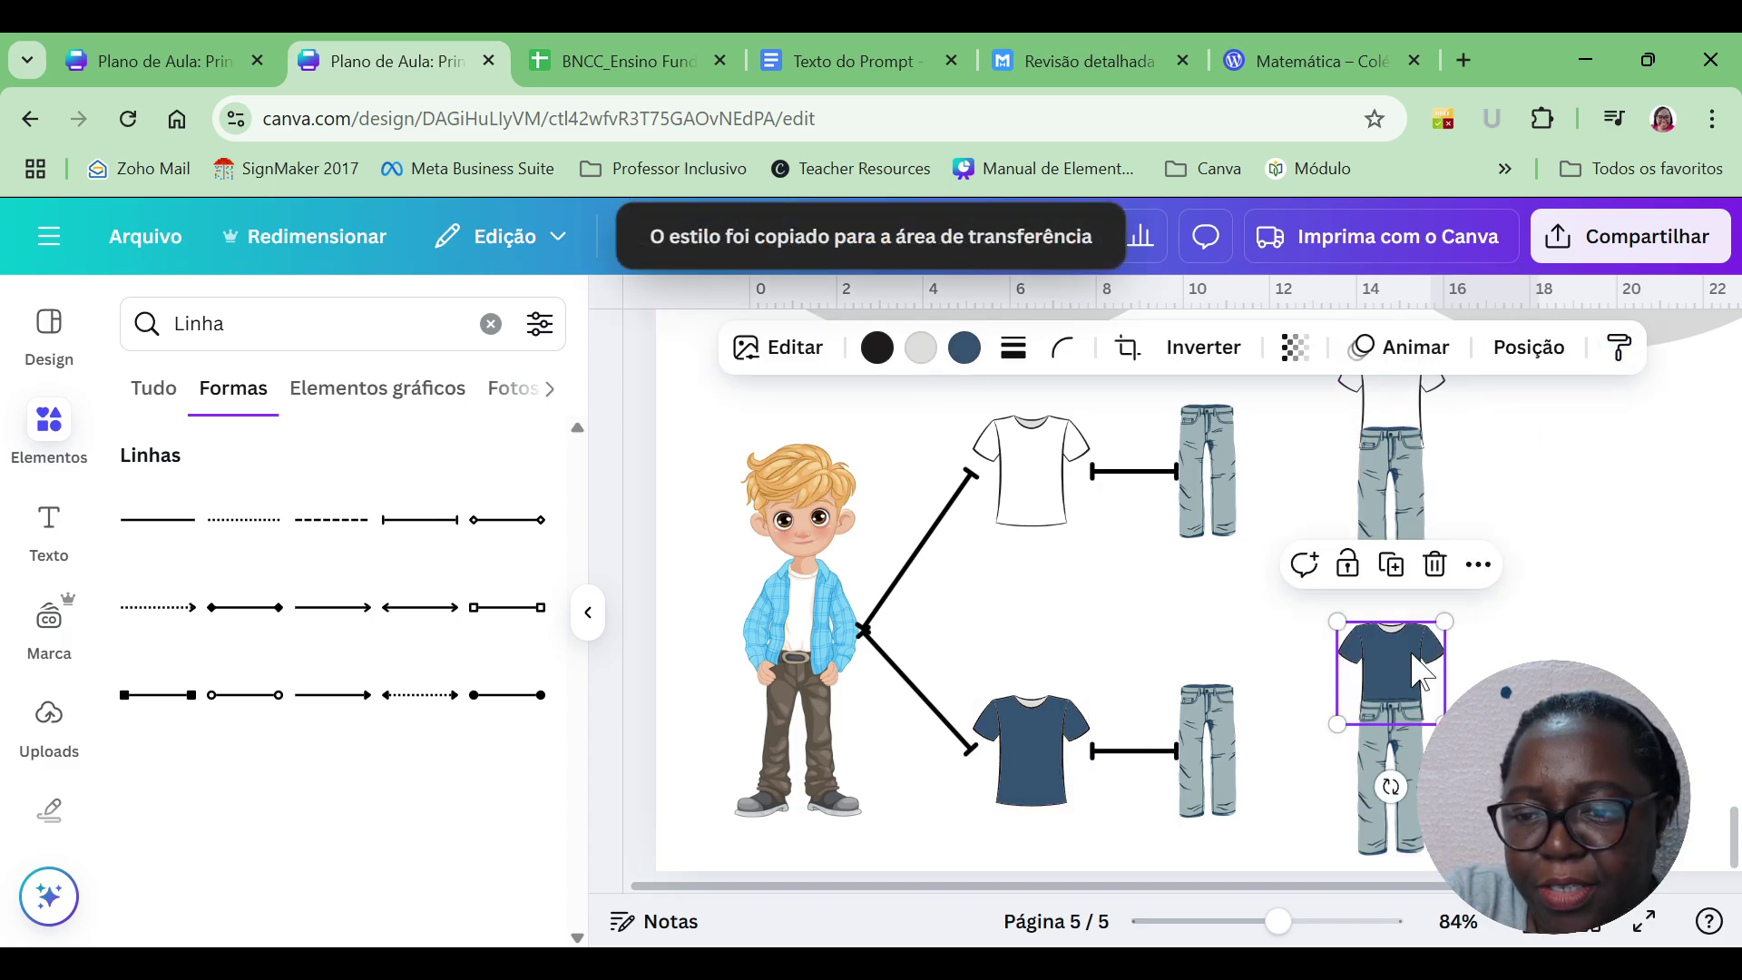
Duplicate page 5 with the complete clothing tree diagram.
drag(1277, 921, 1241, 921)
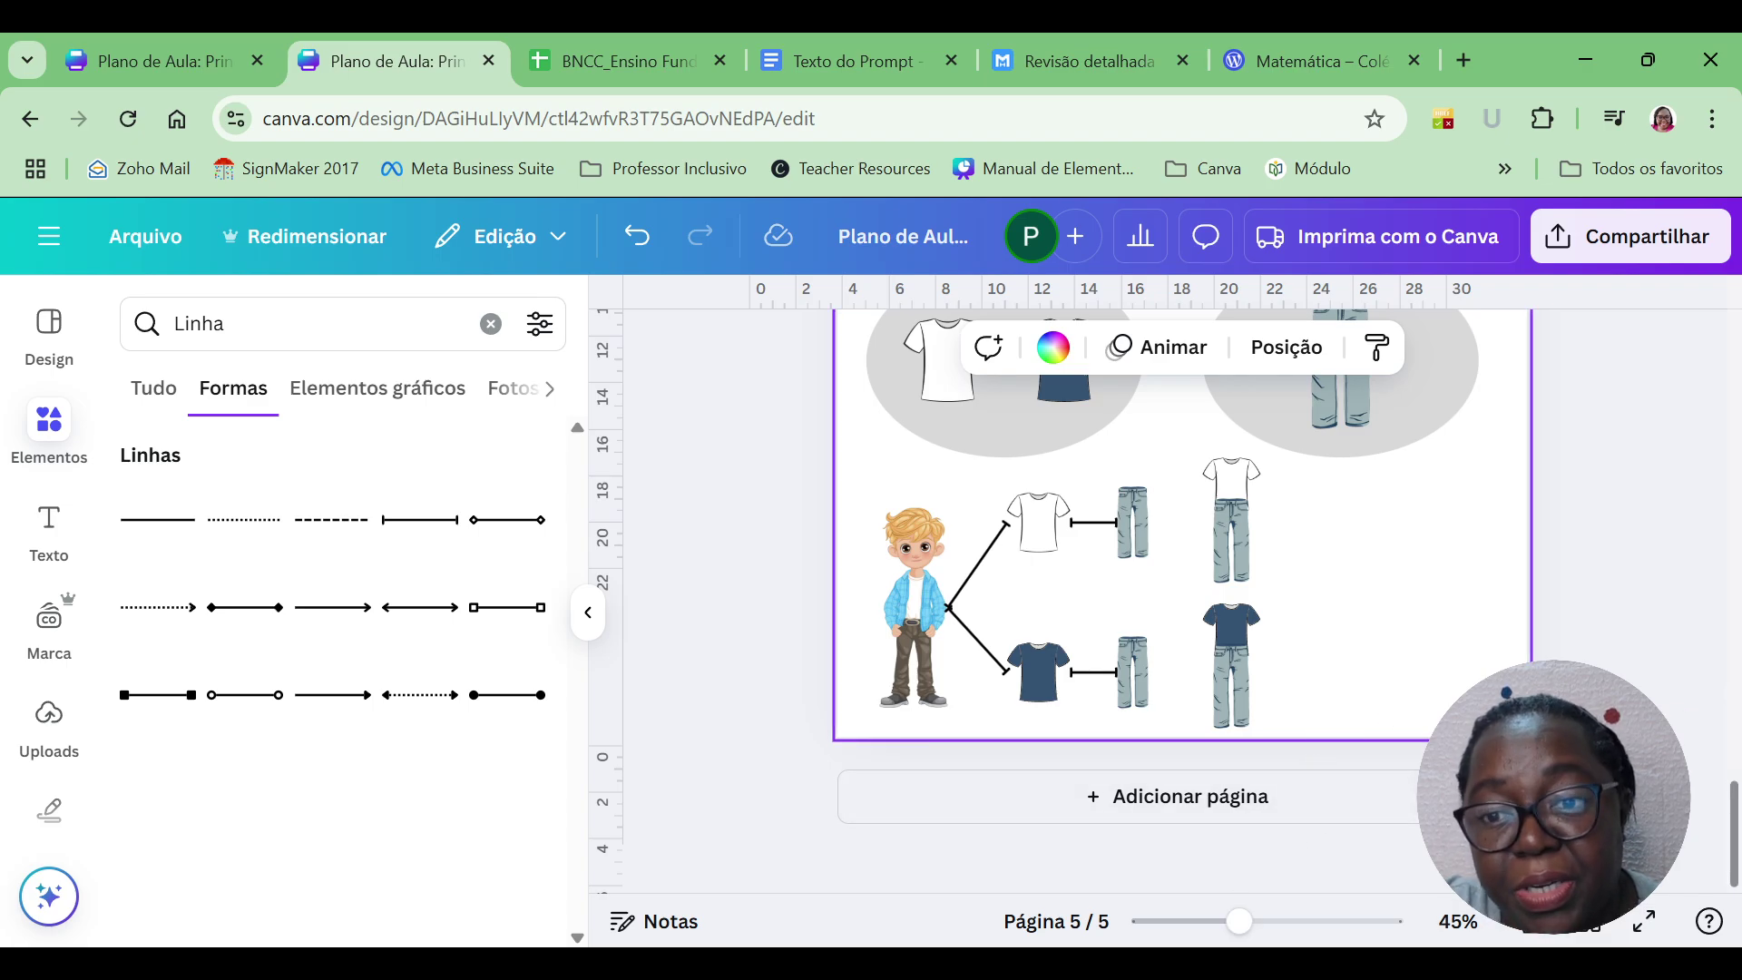
scroll(1180, 599, up, 2)
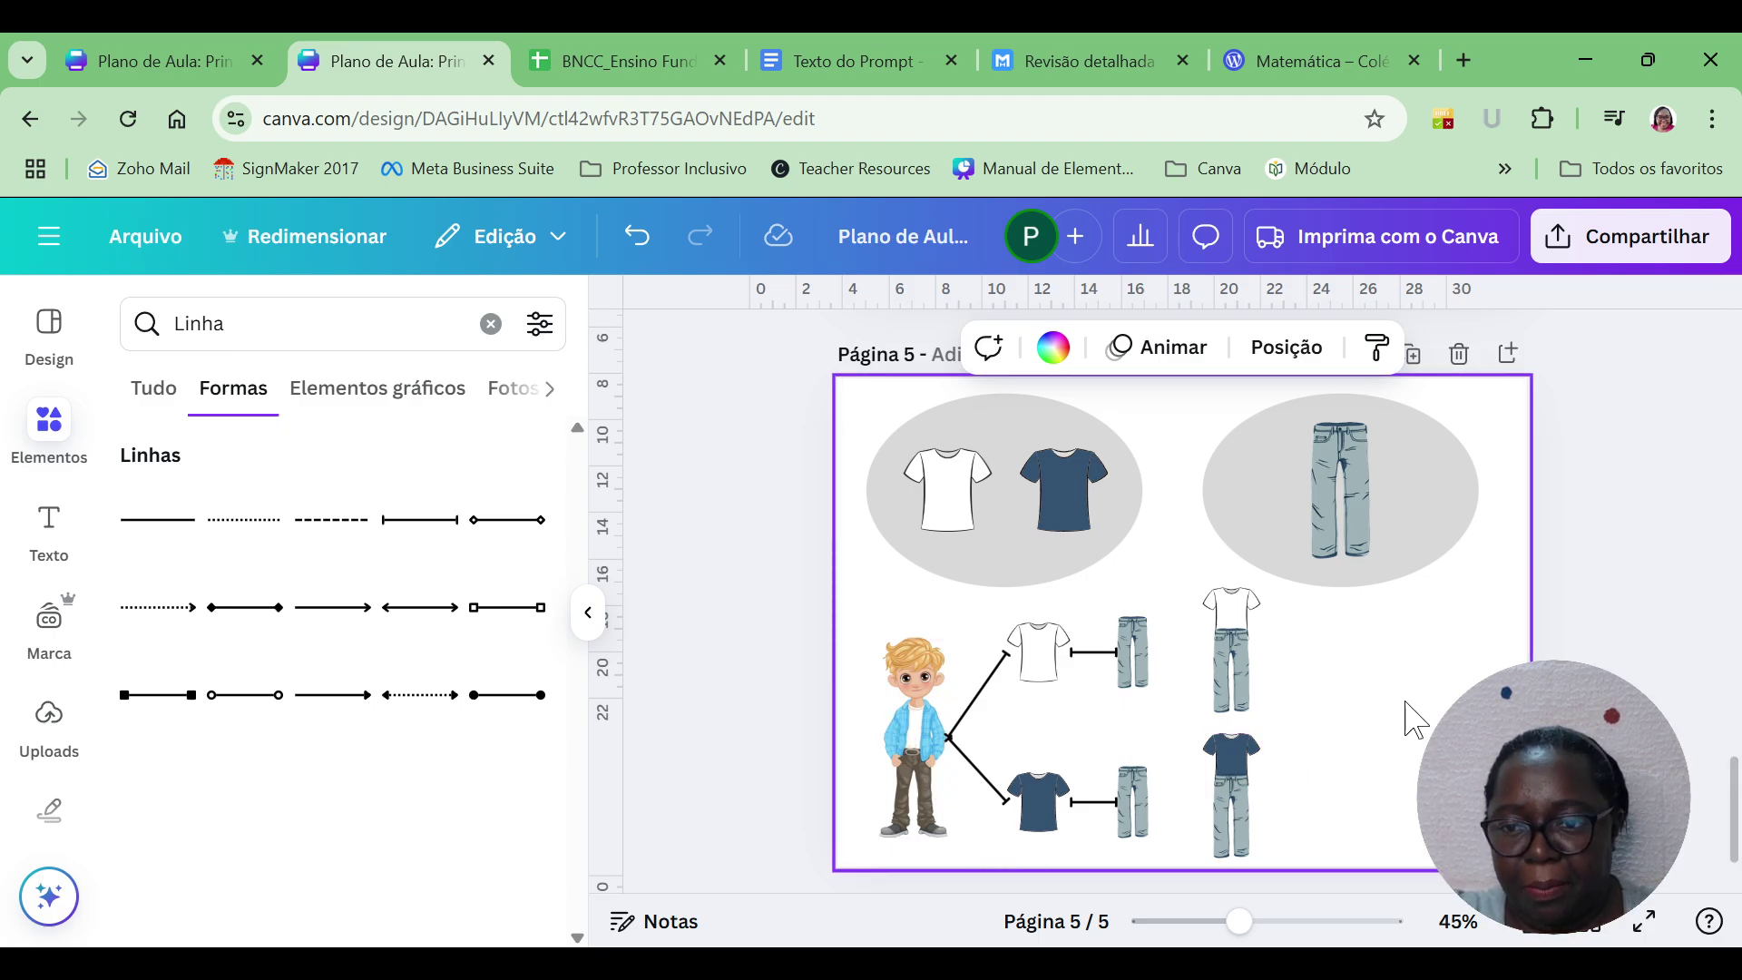
click(1414, 356)
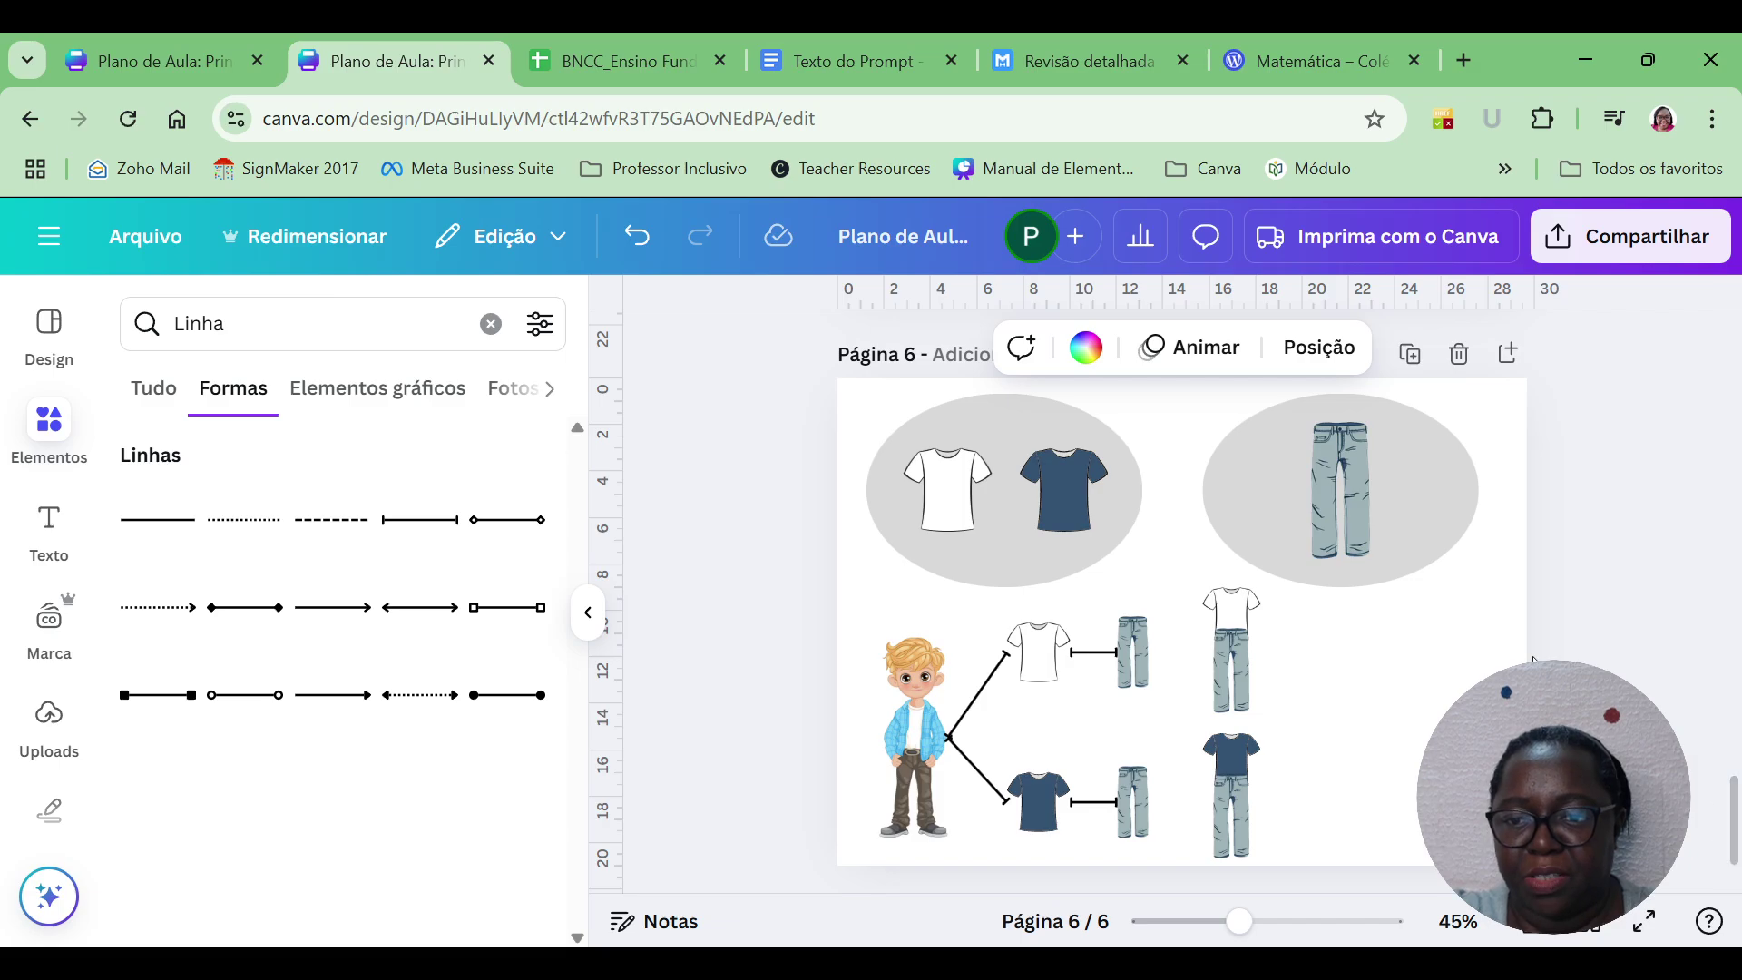
Shrink the two grey ovals and their clothes on page 6 to less than half size, keeping their upper corner in place.
drag(1582, 500, 884, 433)
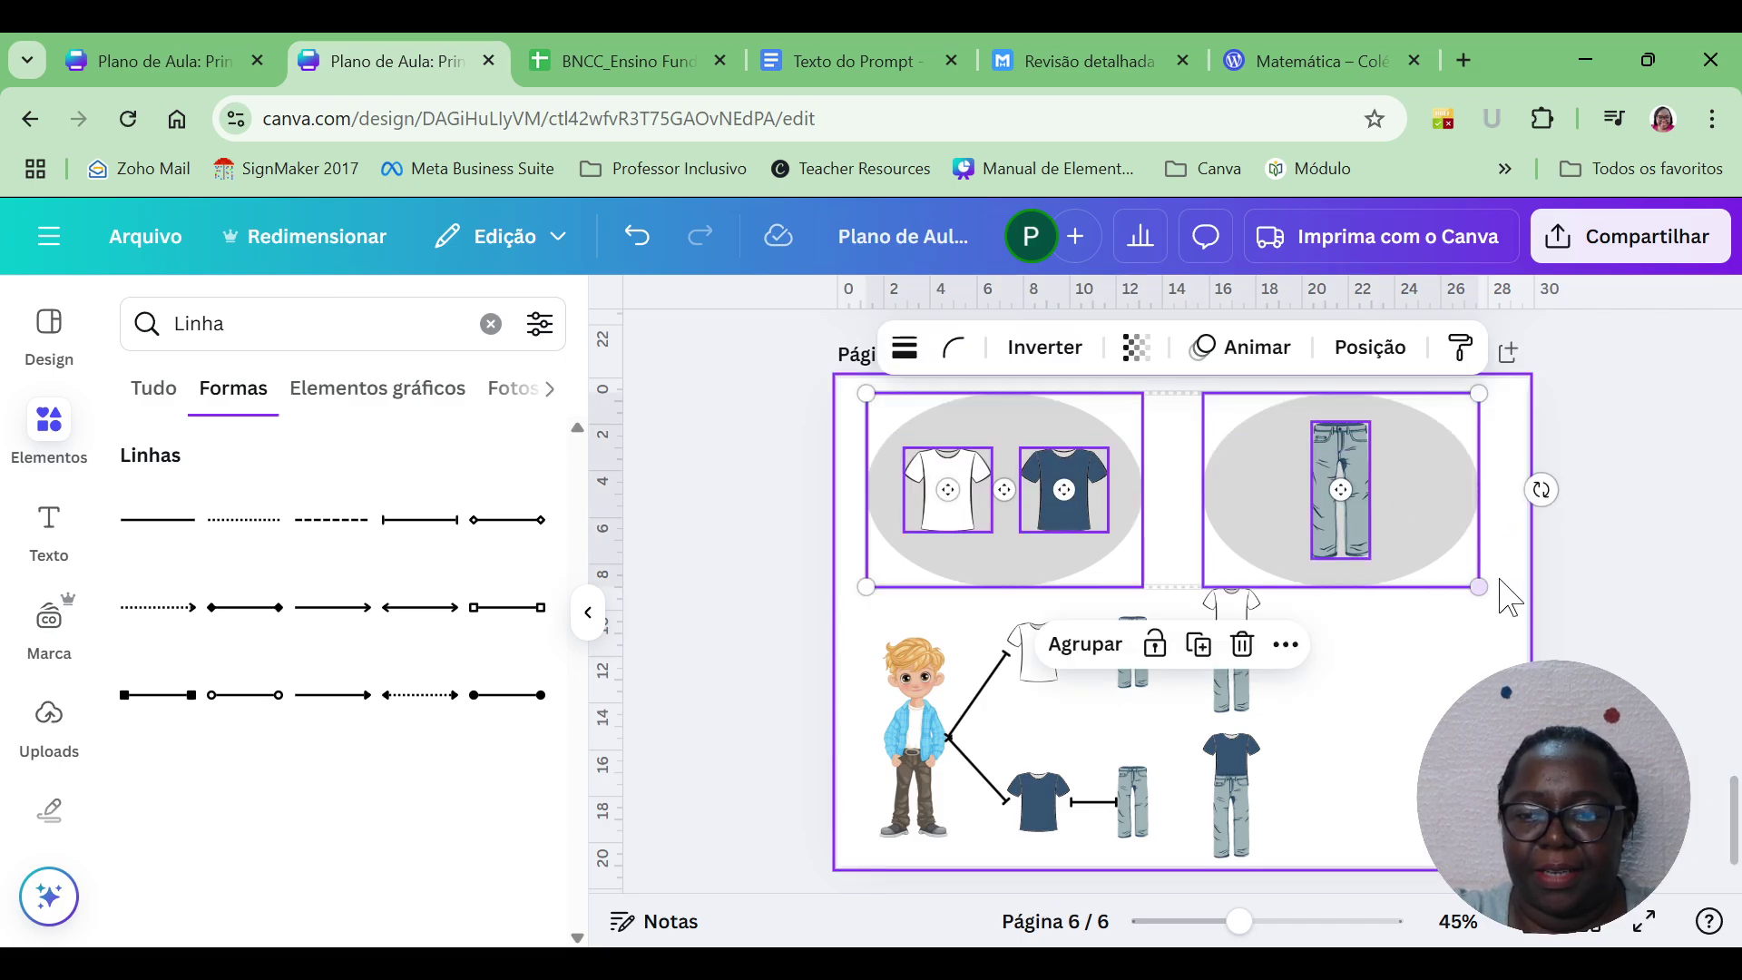
drag(1500, 595, 1143, 519)
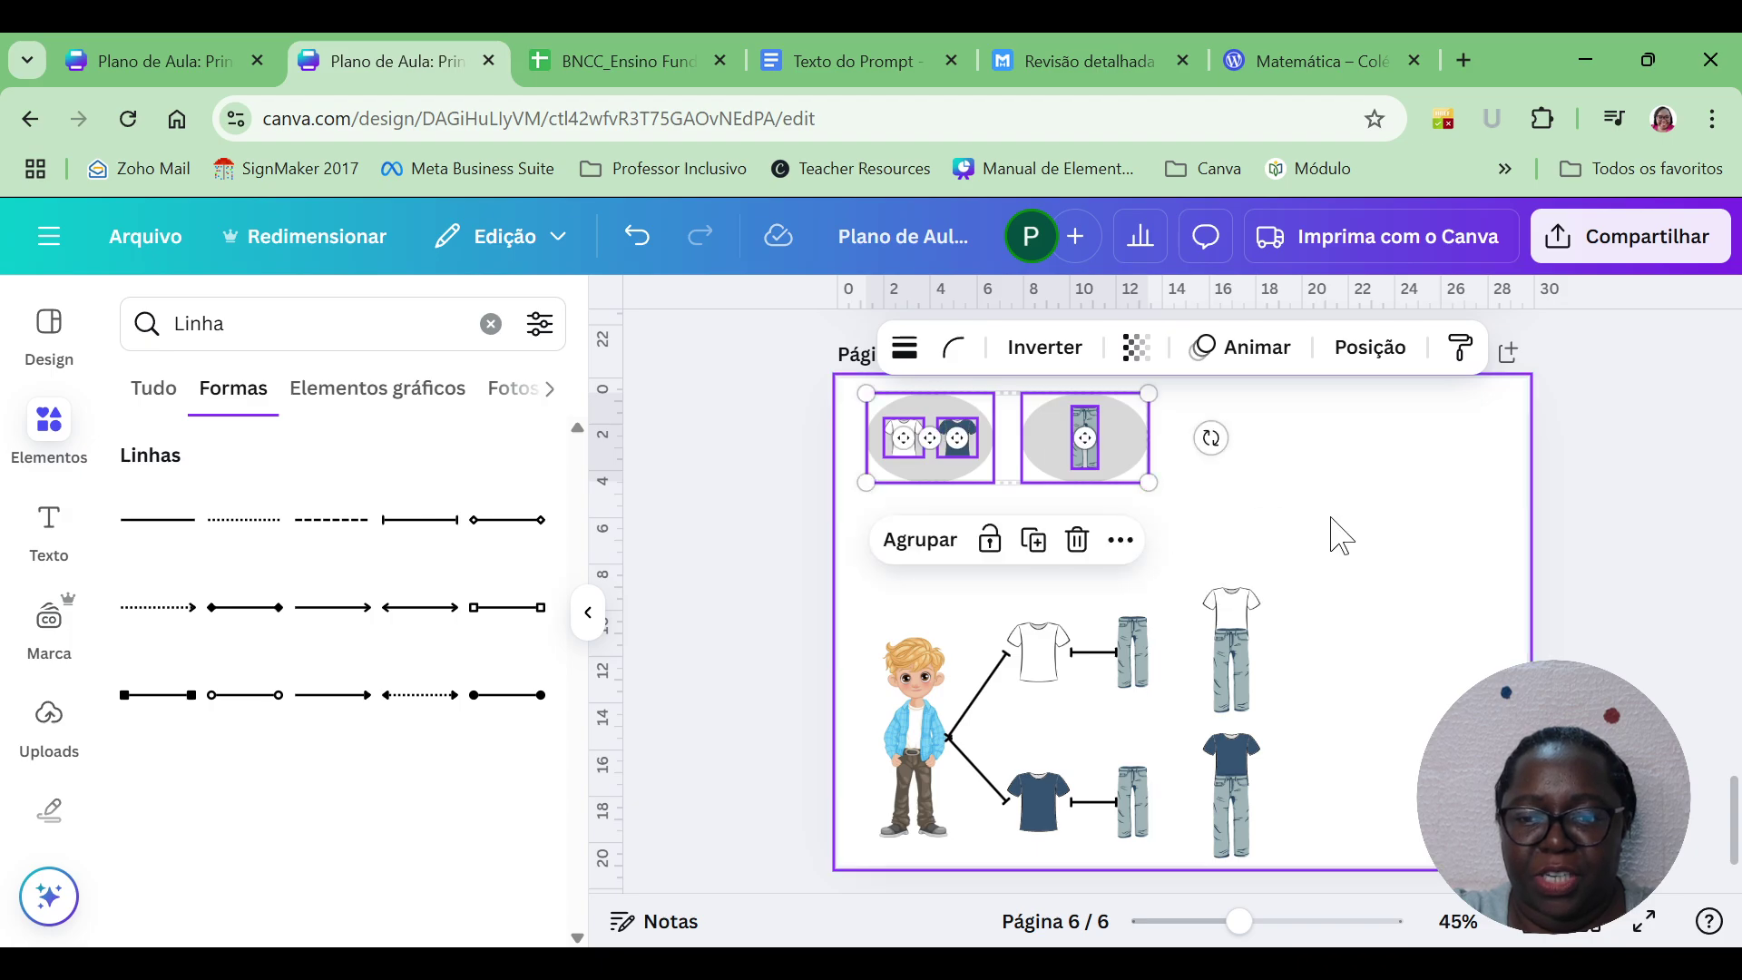
click(1337, 530)
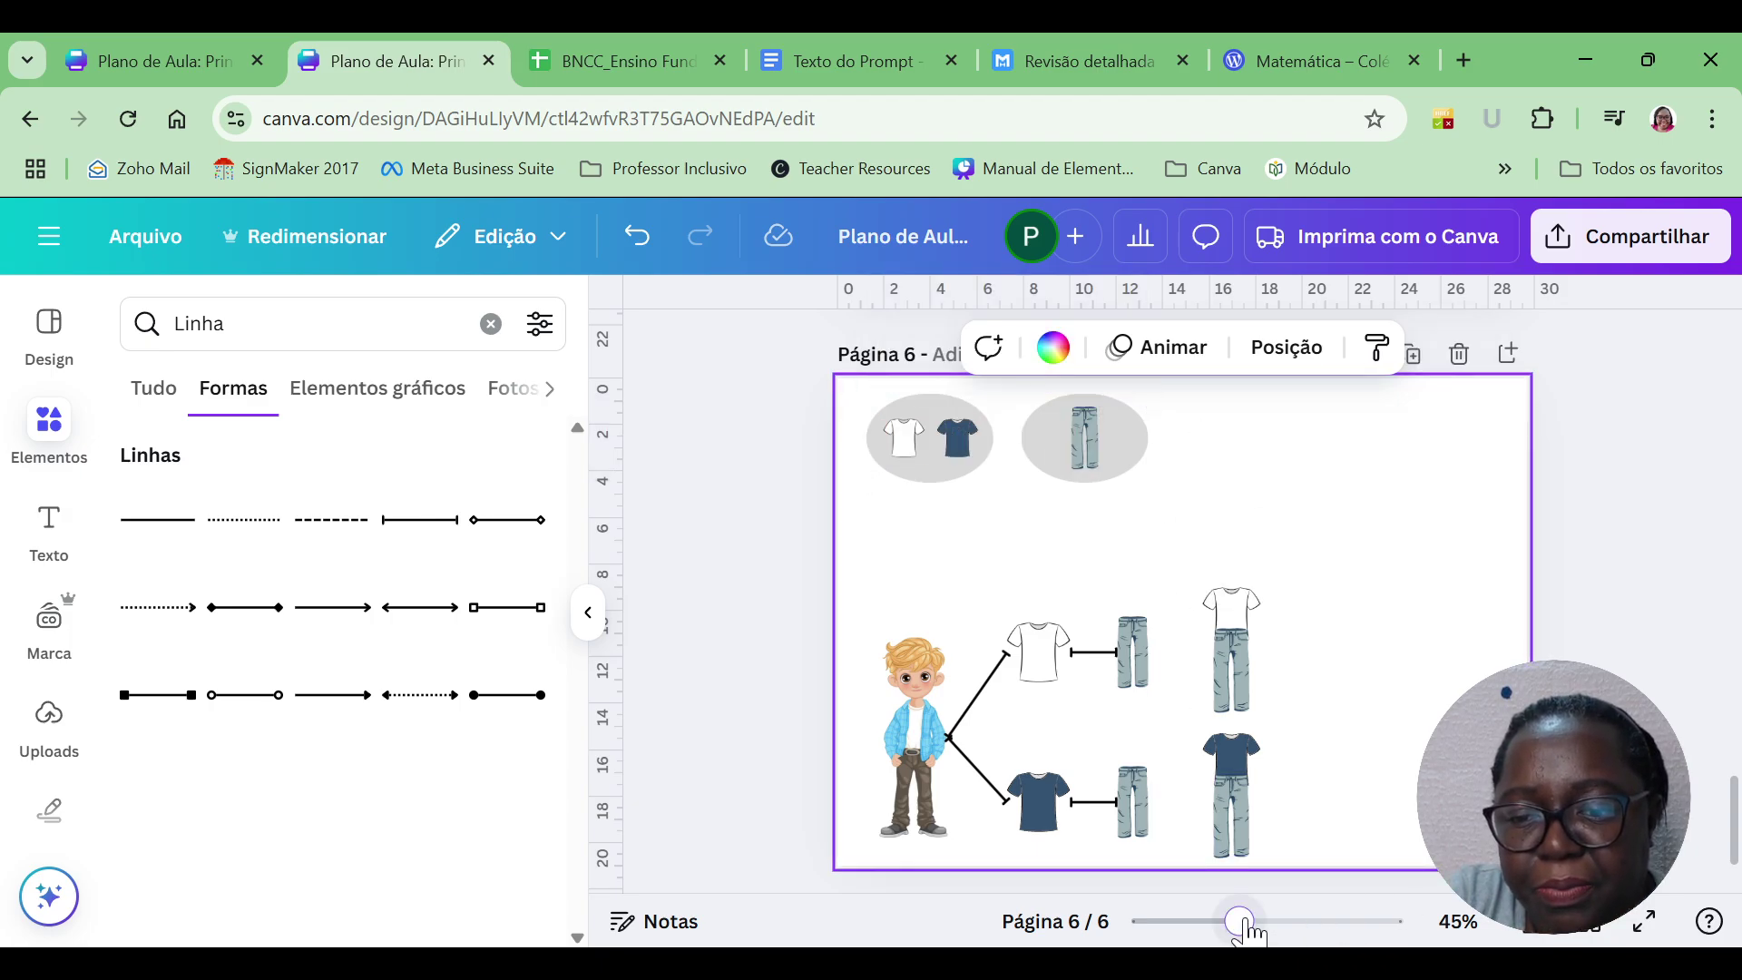
Shift the jeans sideways in their grey oval on page 6 and place a duplicate beside them.
drag(1239, 922, 1278, 922)
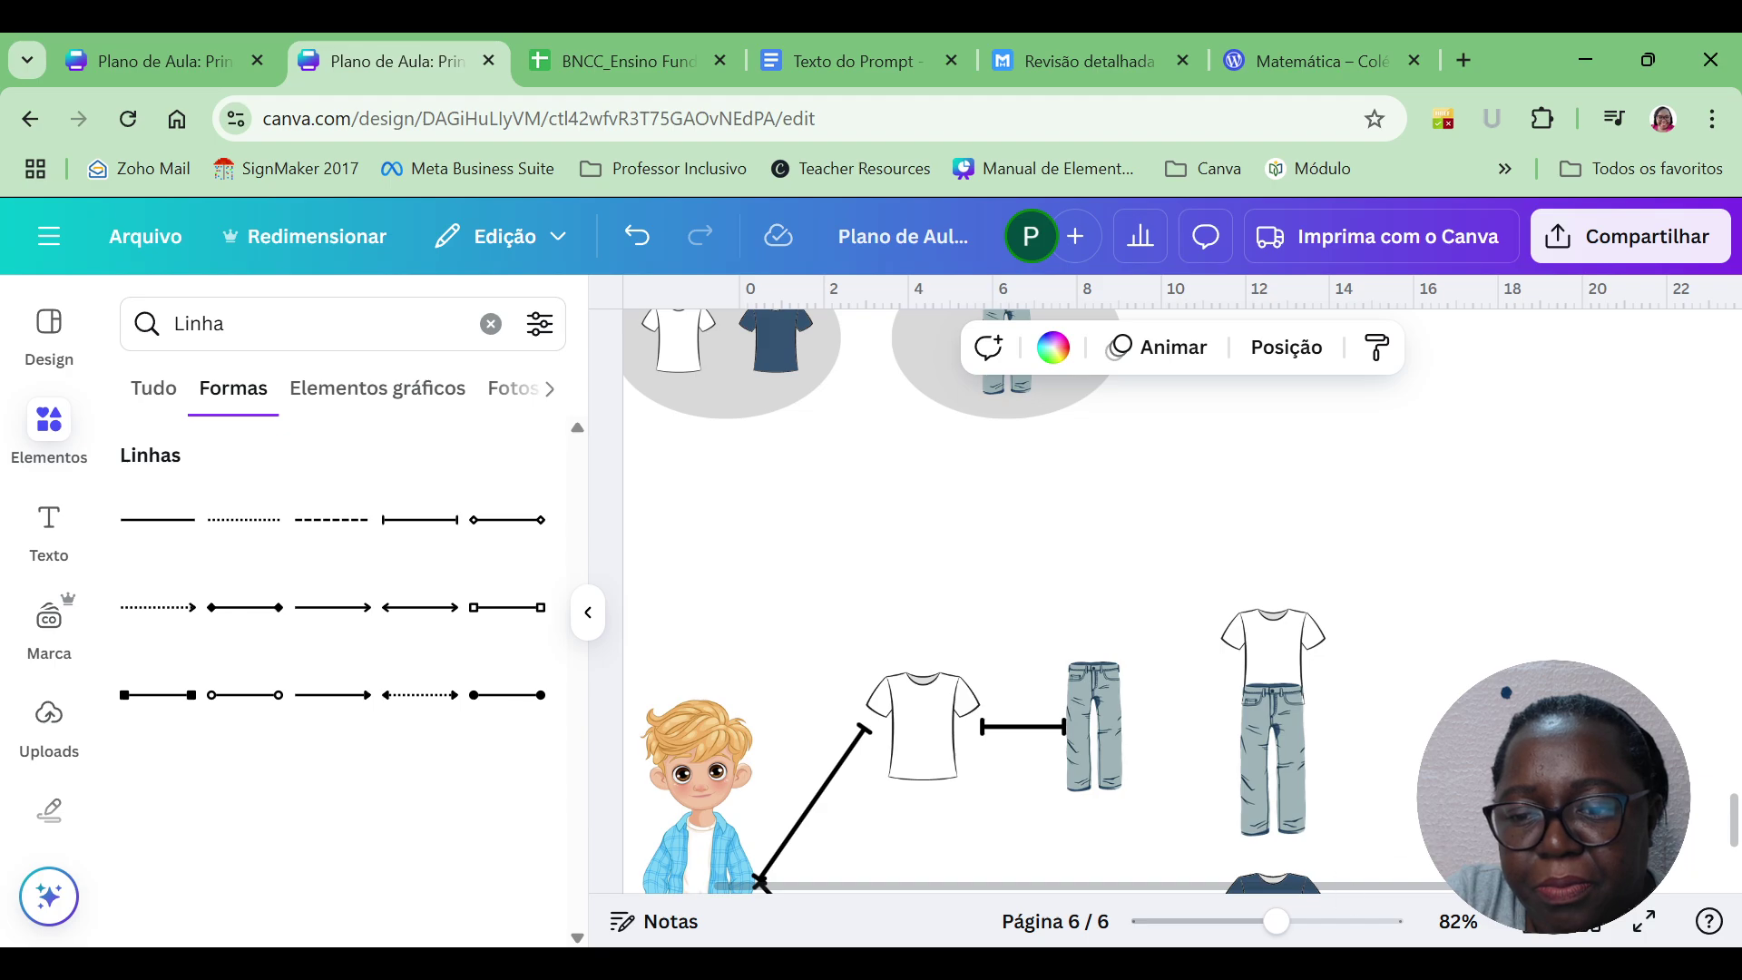
scroll(725, 690, down, 5)
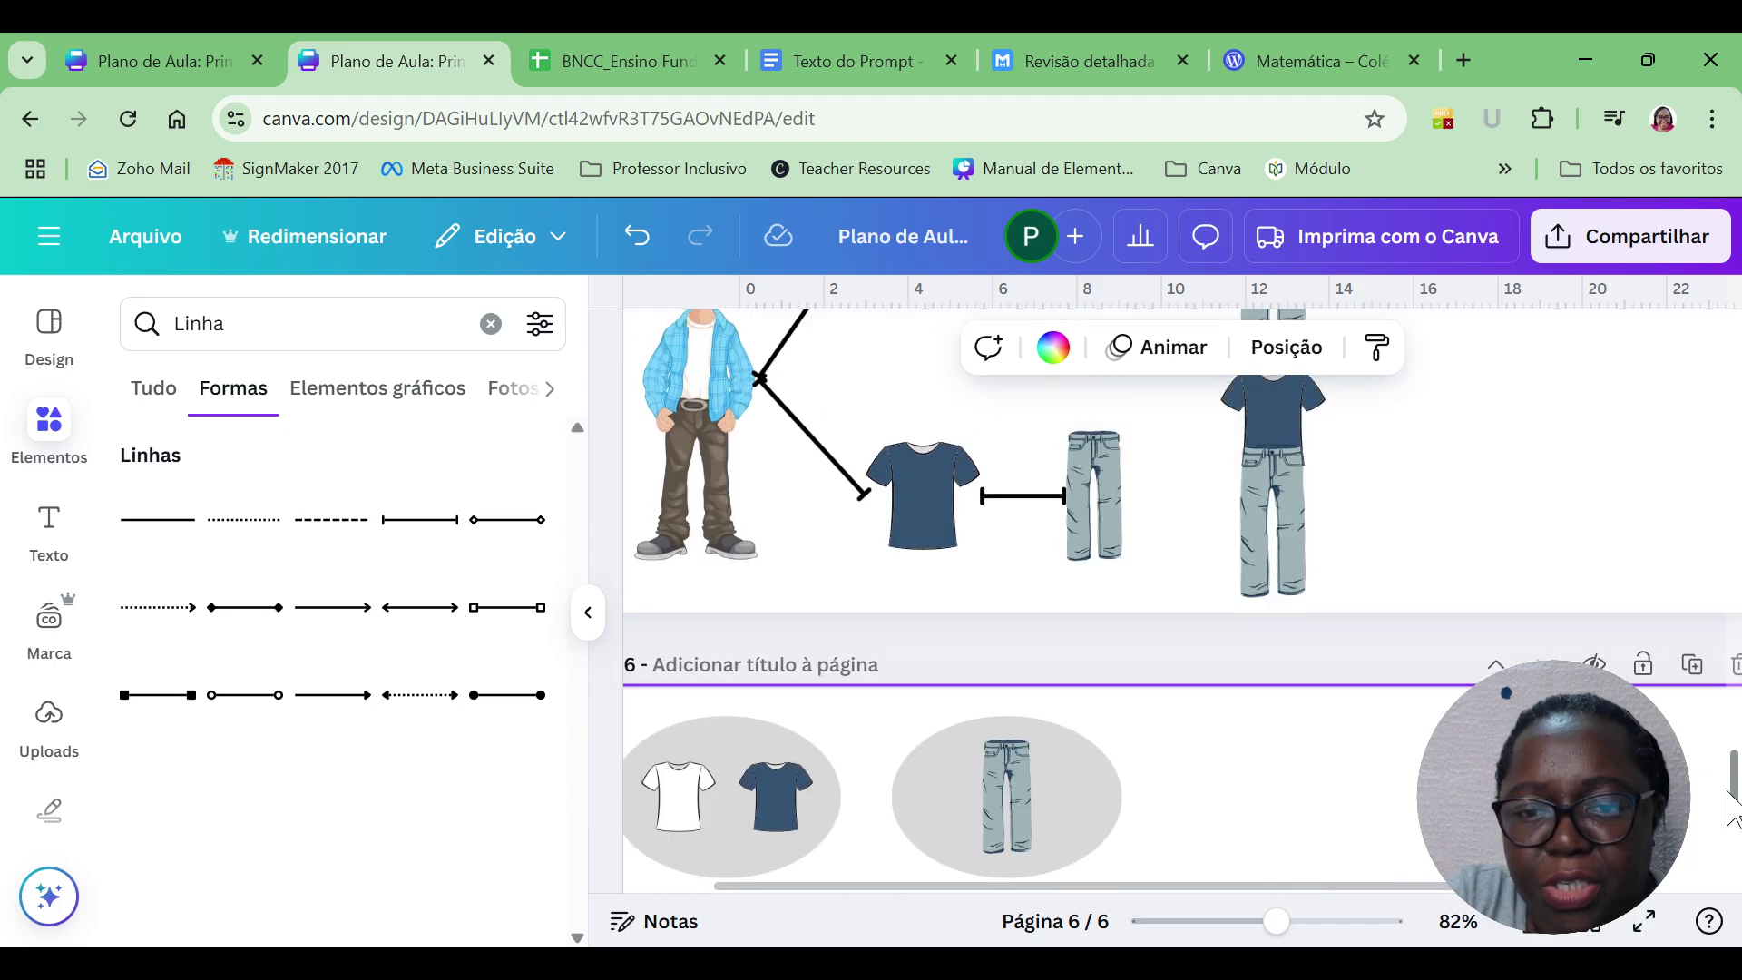
click(590, 620)
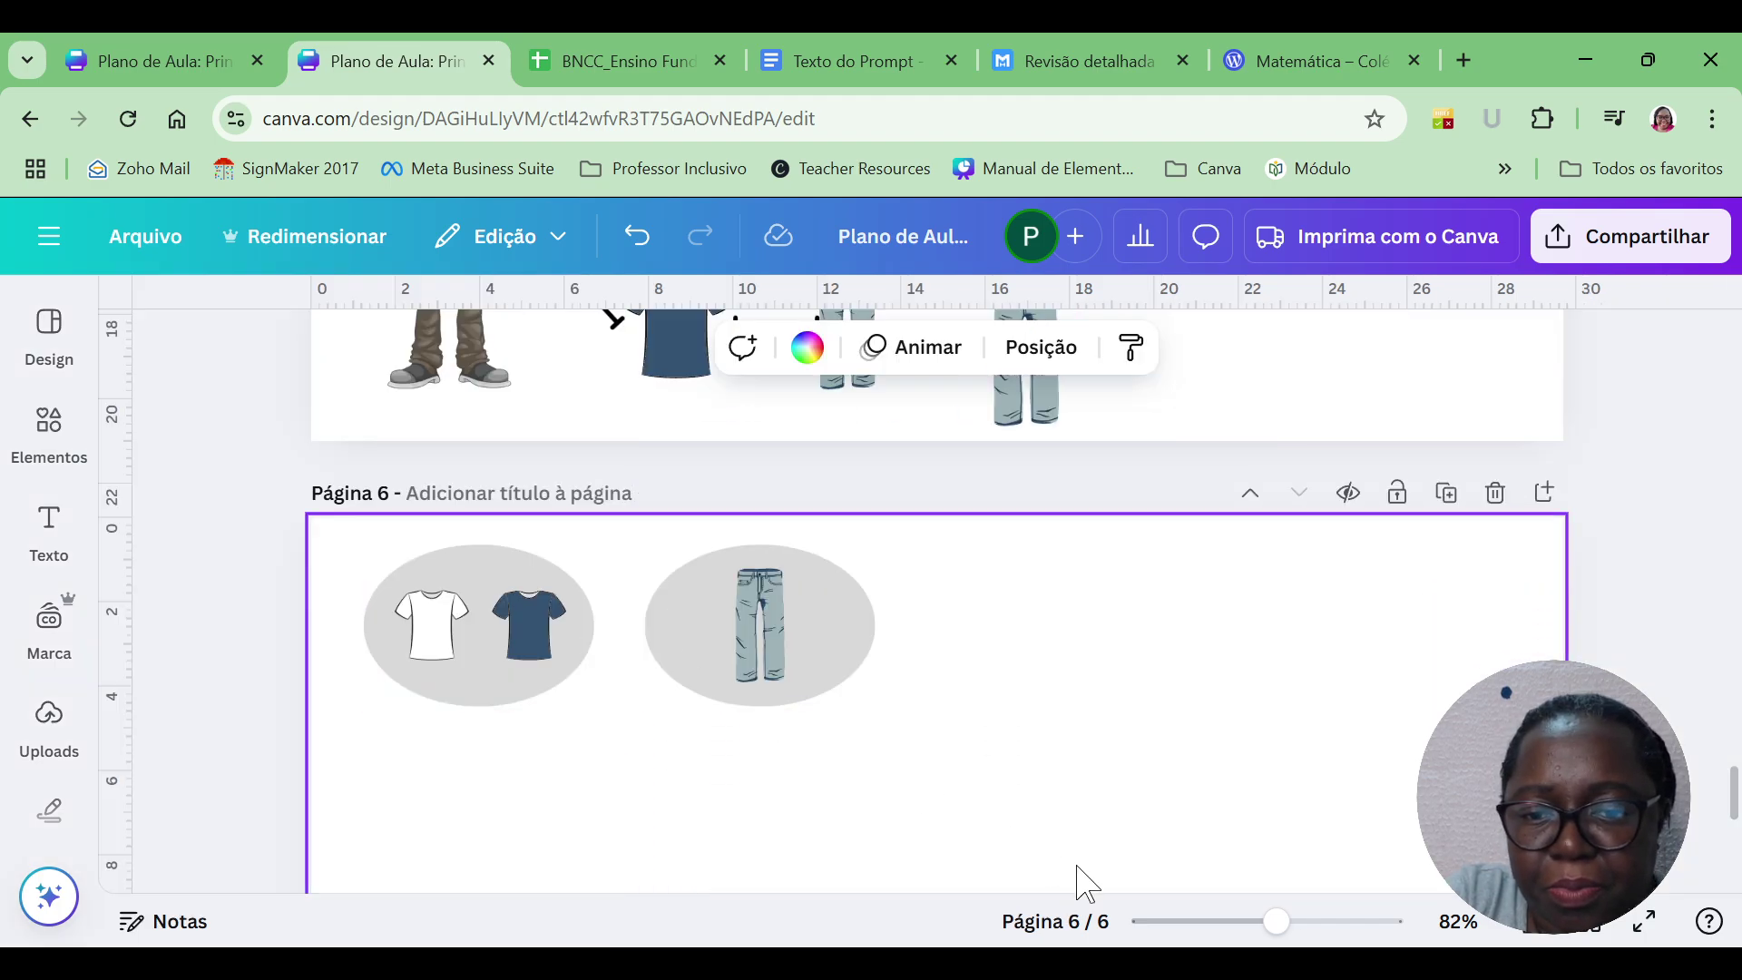
drag(1261, 922, 1321, 921)
click(577, 740)
drag(577, 739, 598, 680)
key(ctrl+d)
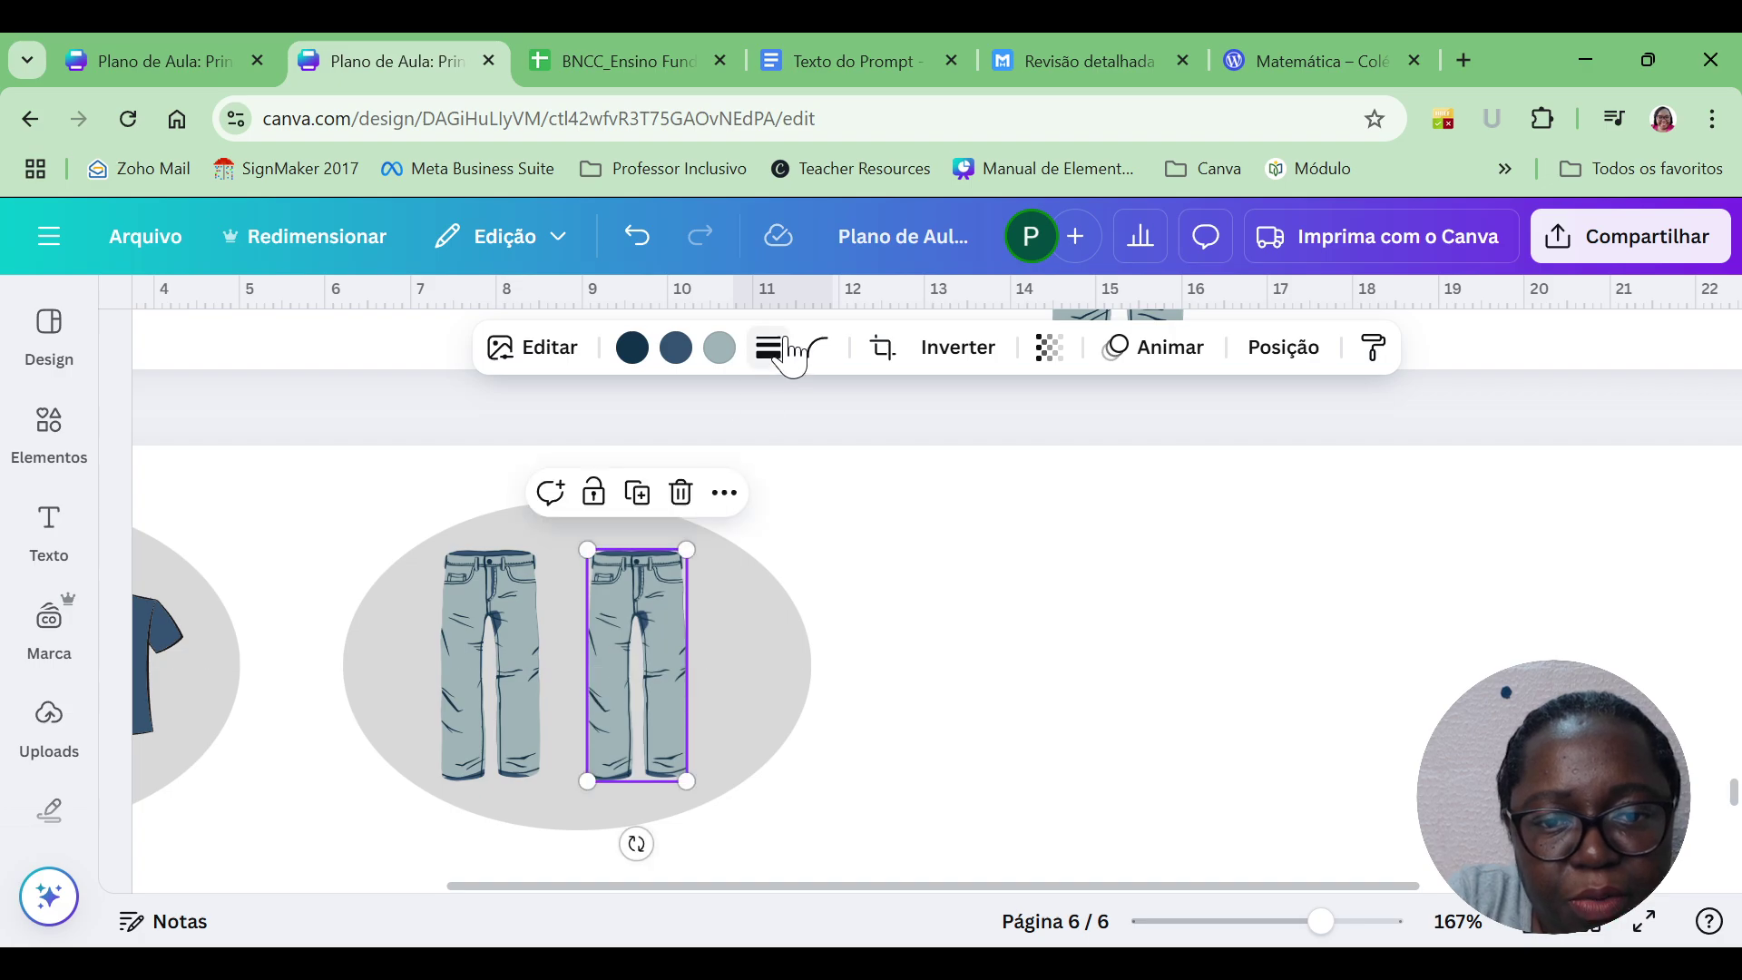
Recolor the duplicated jeans with #1e1b1b fabric and white outlines.
click(719, 348)
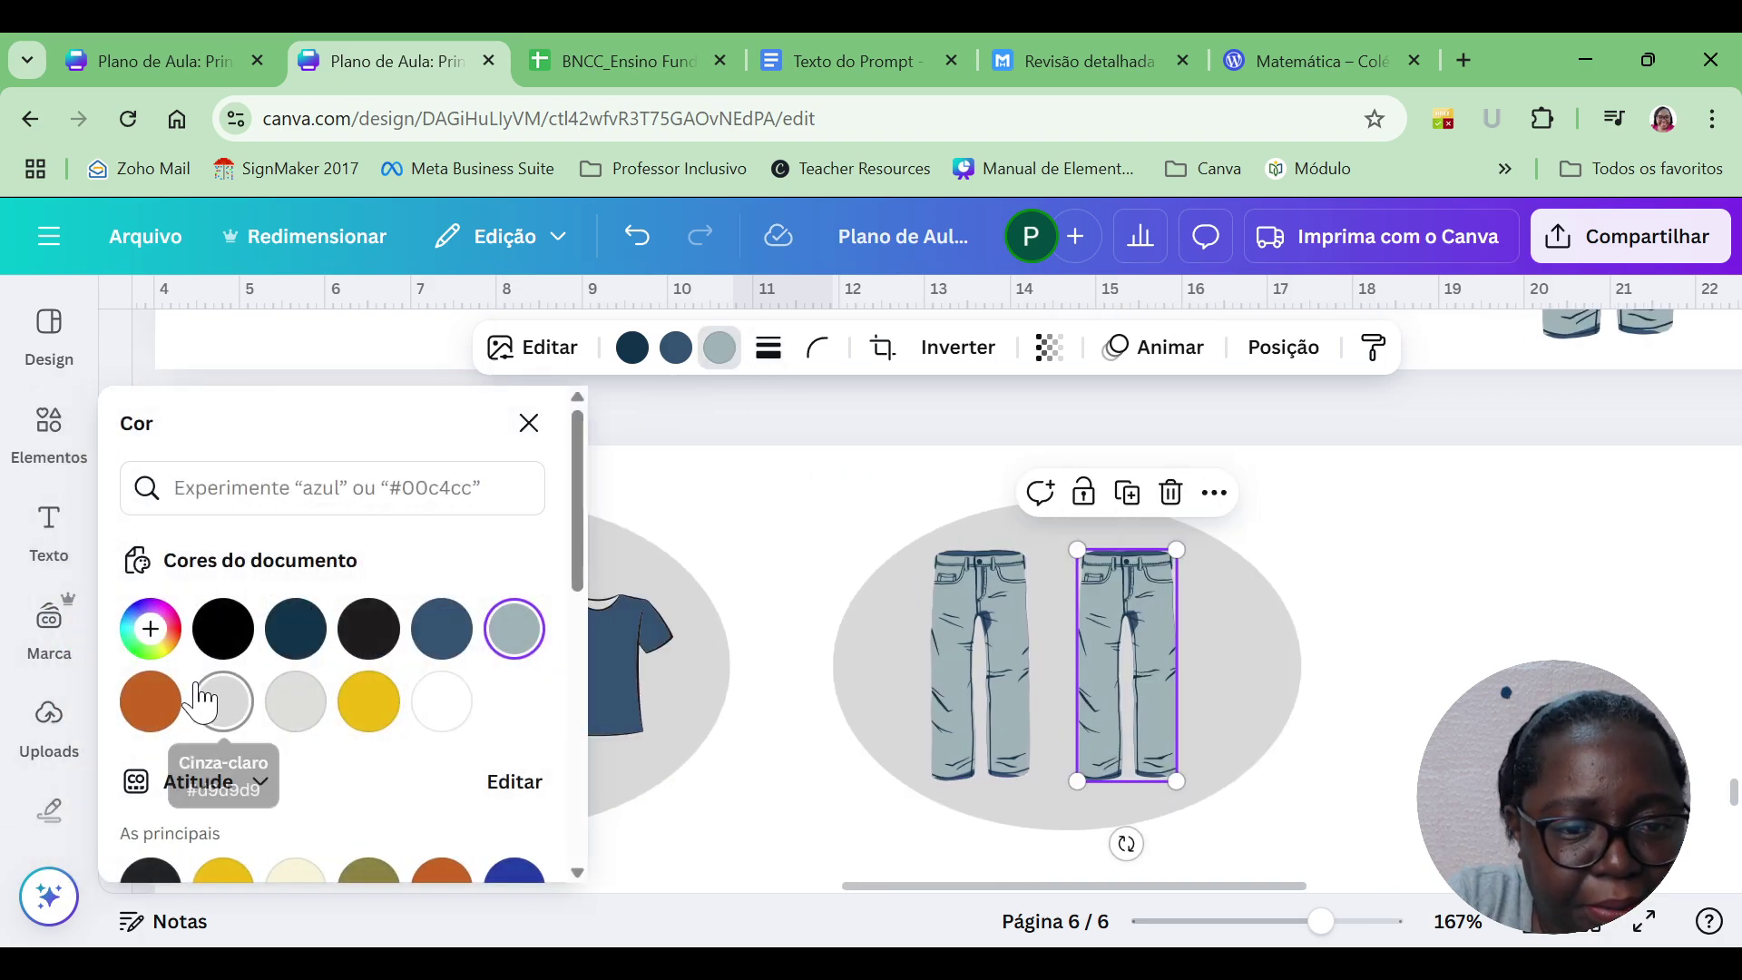
click(369, 629)
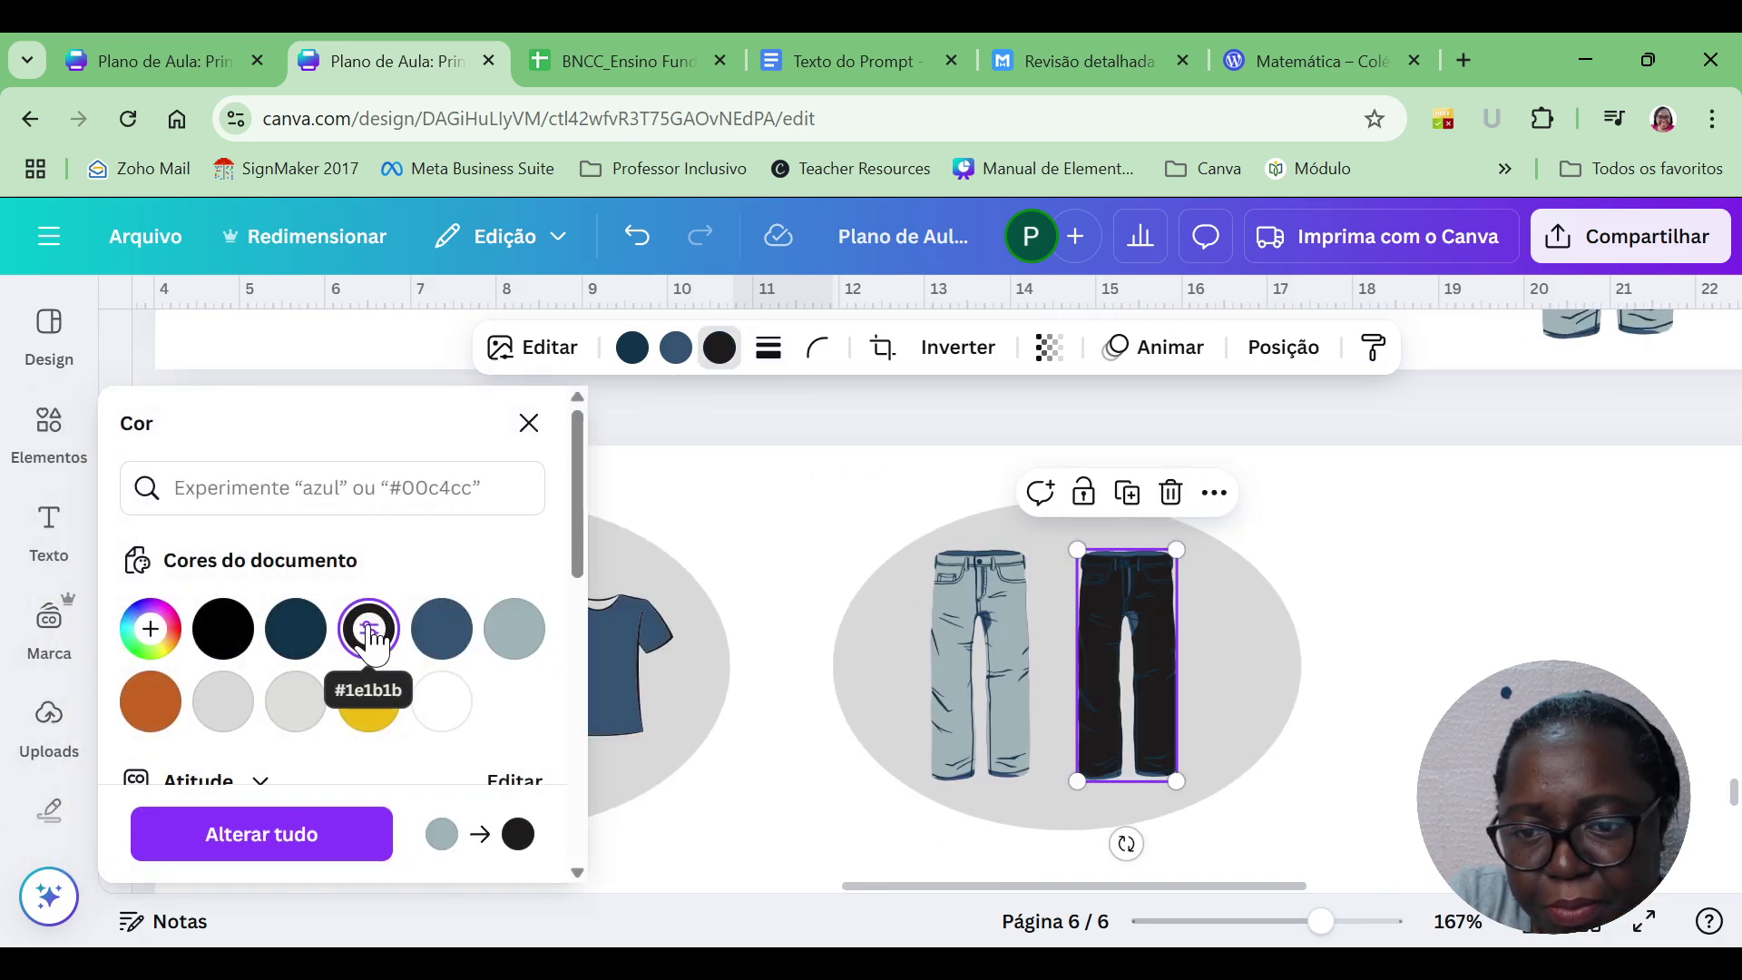
click(635, 350)
click(464, 706)
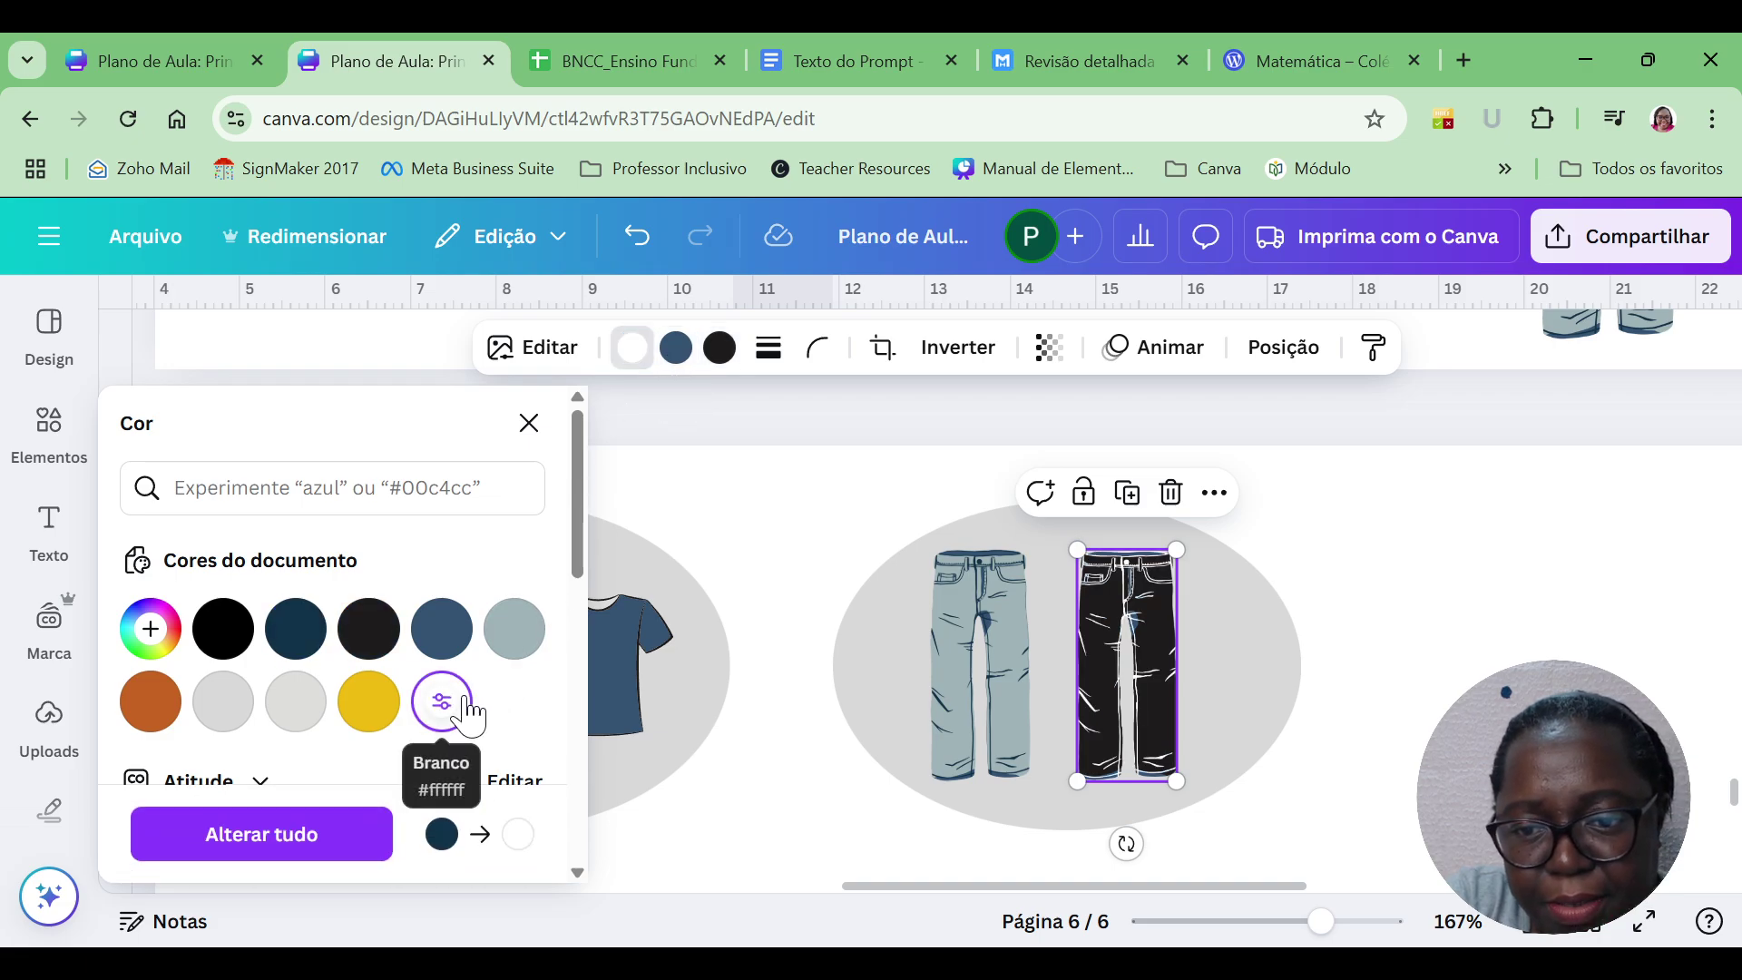
Replace the blue shading of the black jeans with a custom dark grey.
click(676, 349)
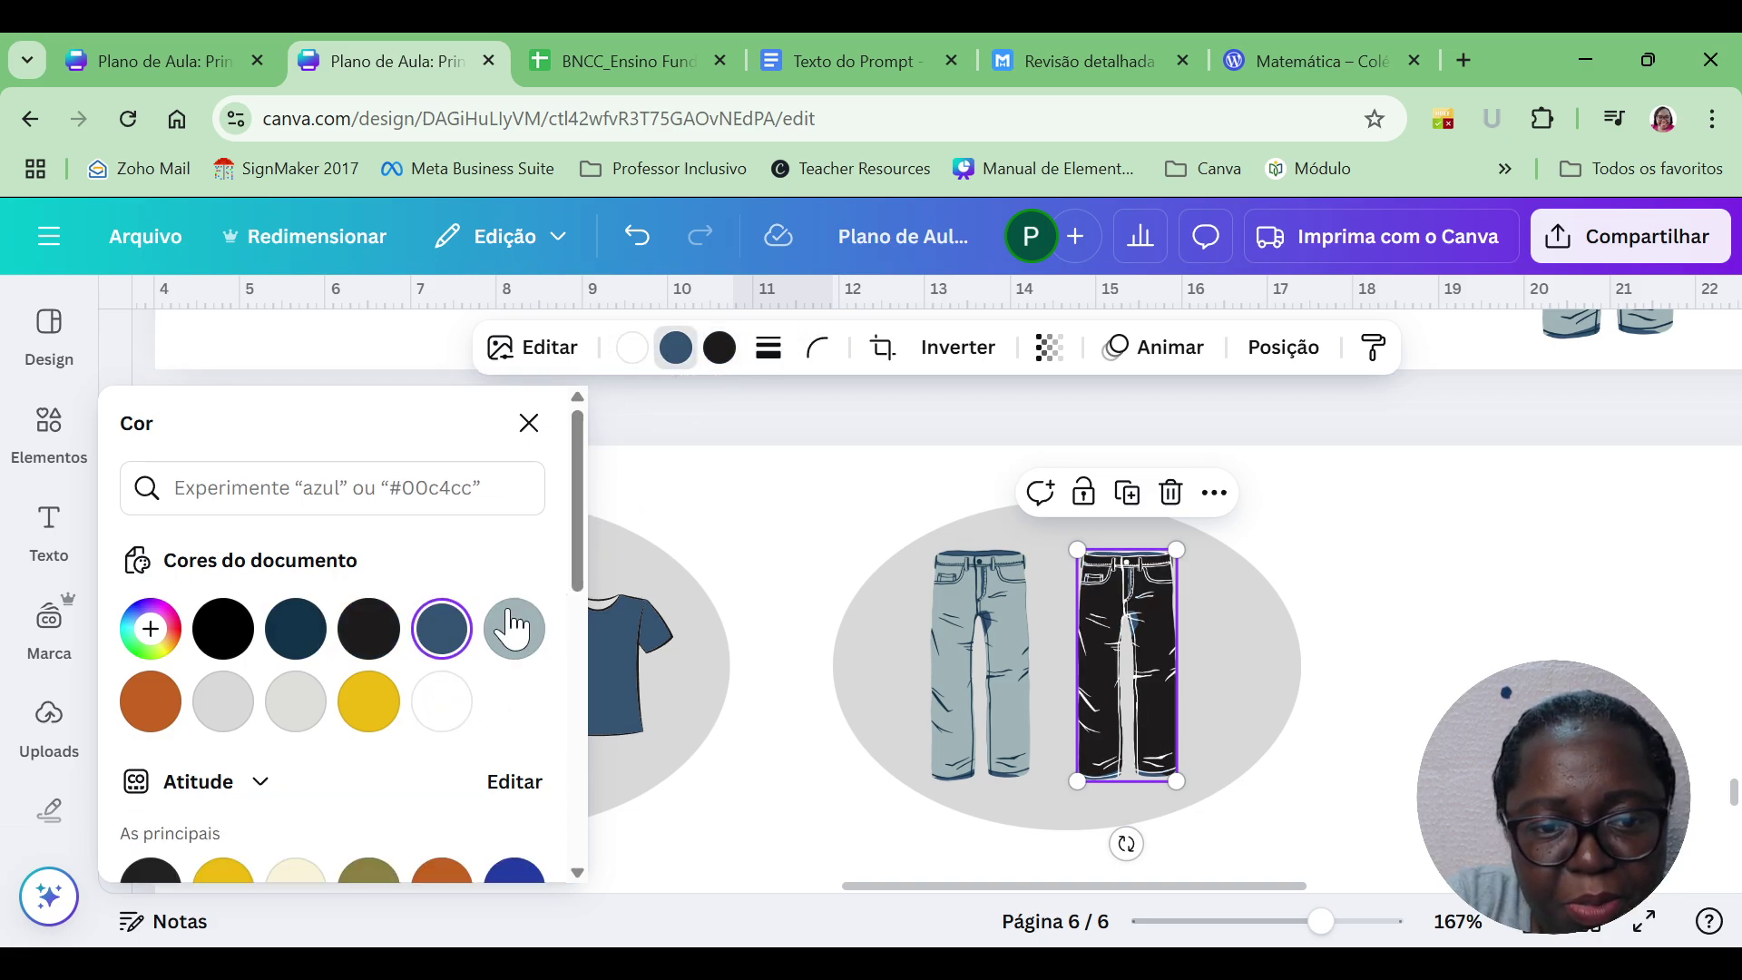
click(442, 701)
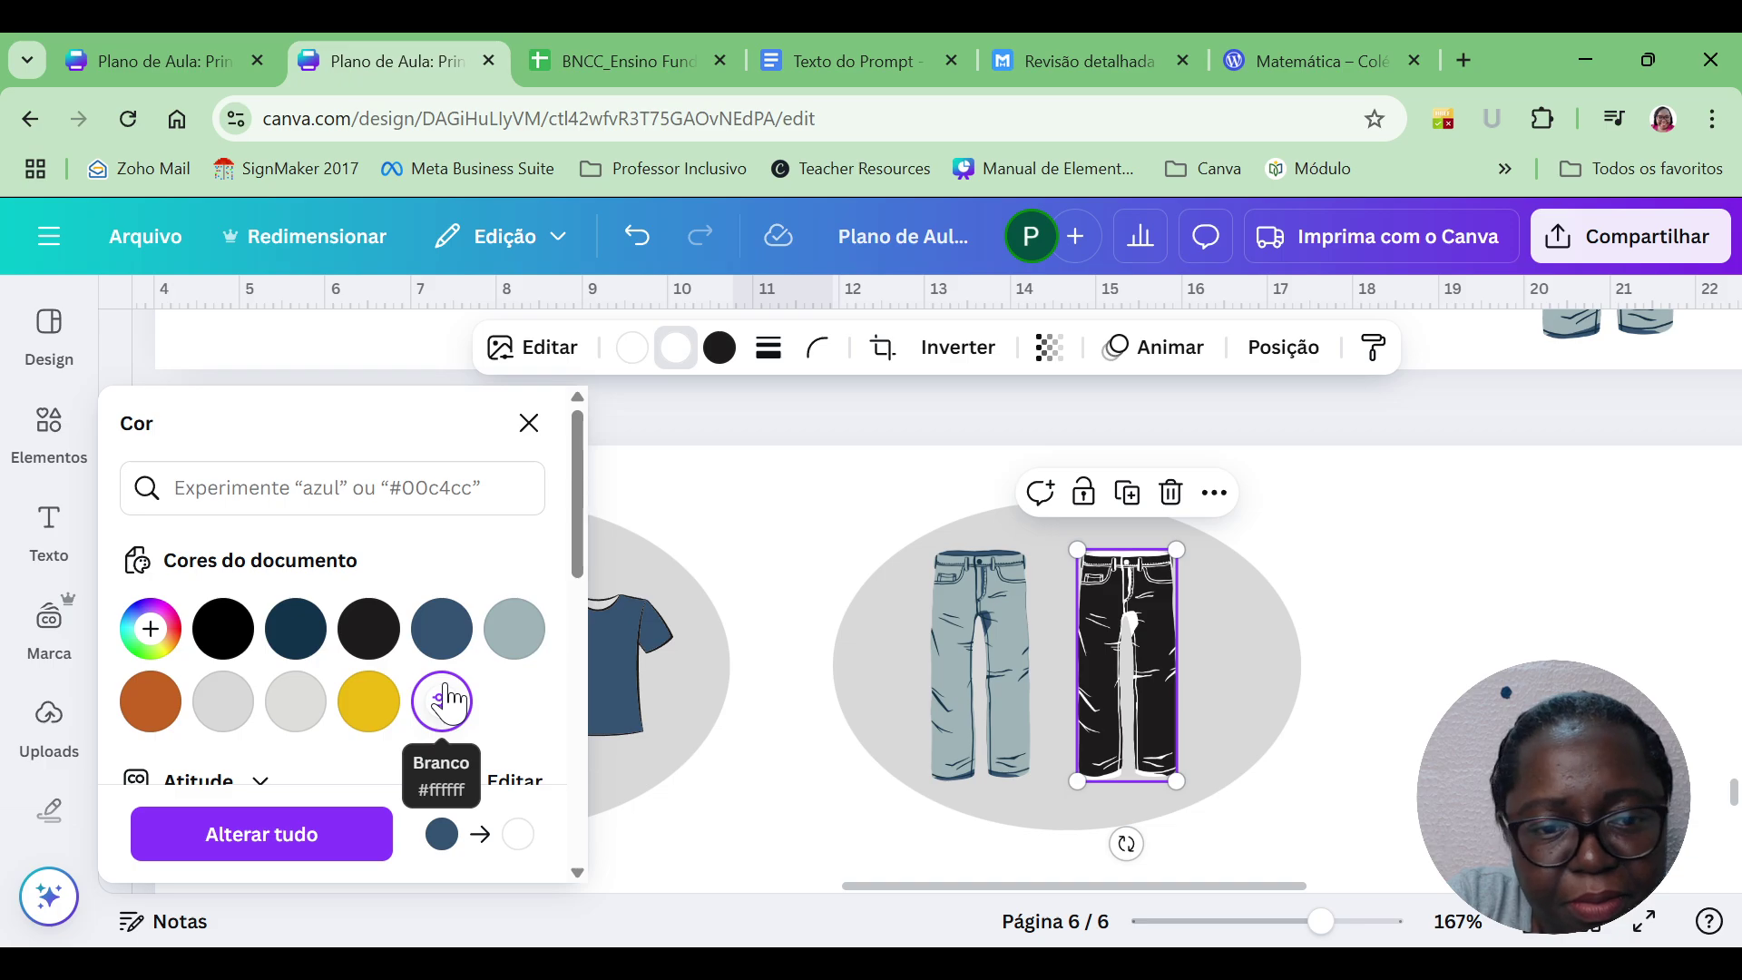
click(148, 654)
click(150, 420)
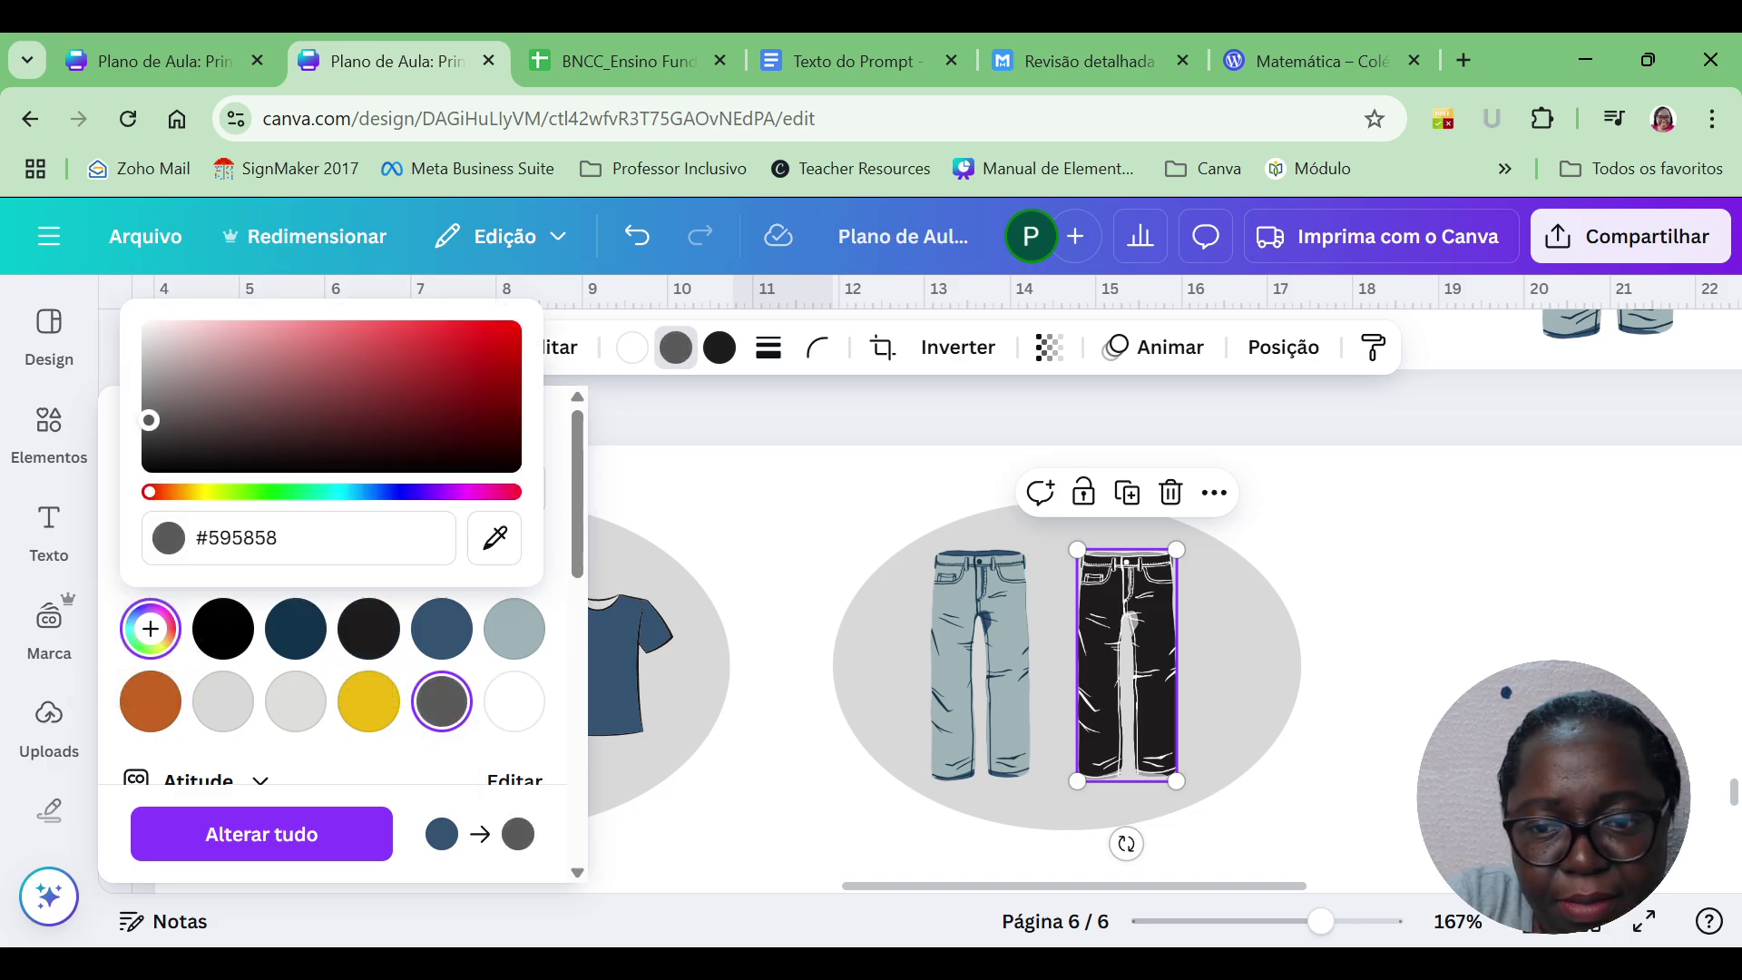
drag(149, 420, 150, 438)
click(1445, 619)
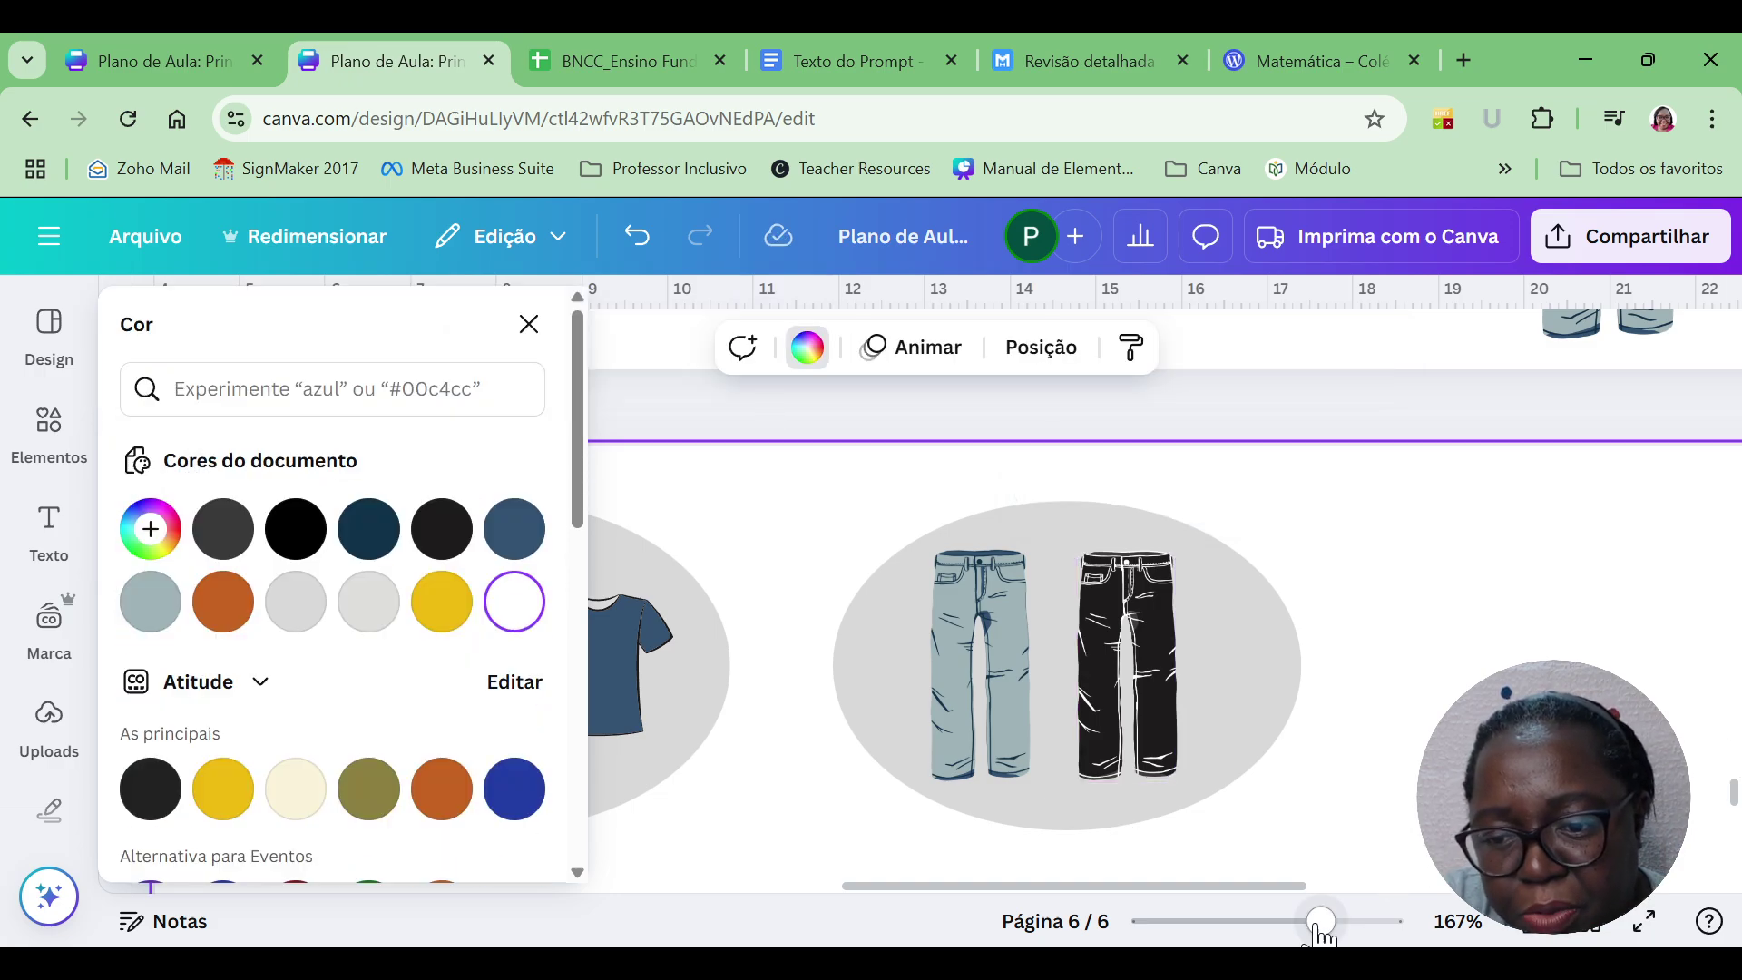
Move the white T-shirt and its jeans higher on page 6, keeping them level with each other and joined by a horizontal line.
drag(1321, 921, 1278, 922)
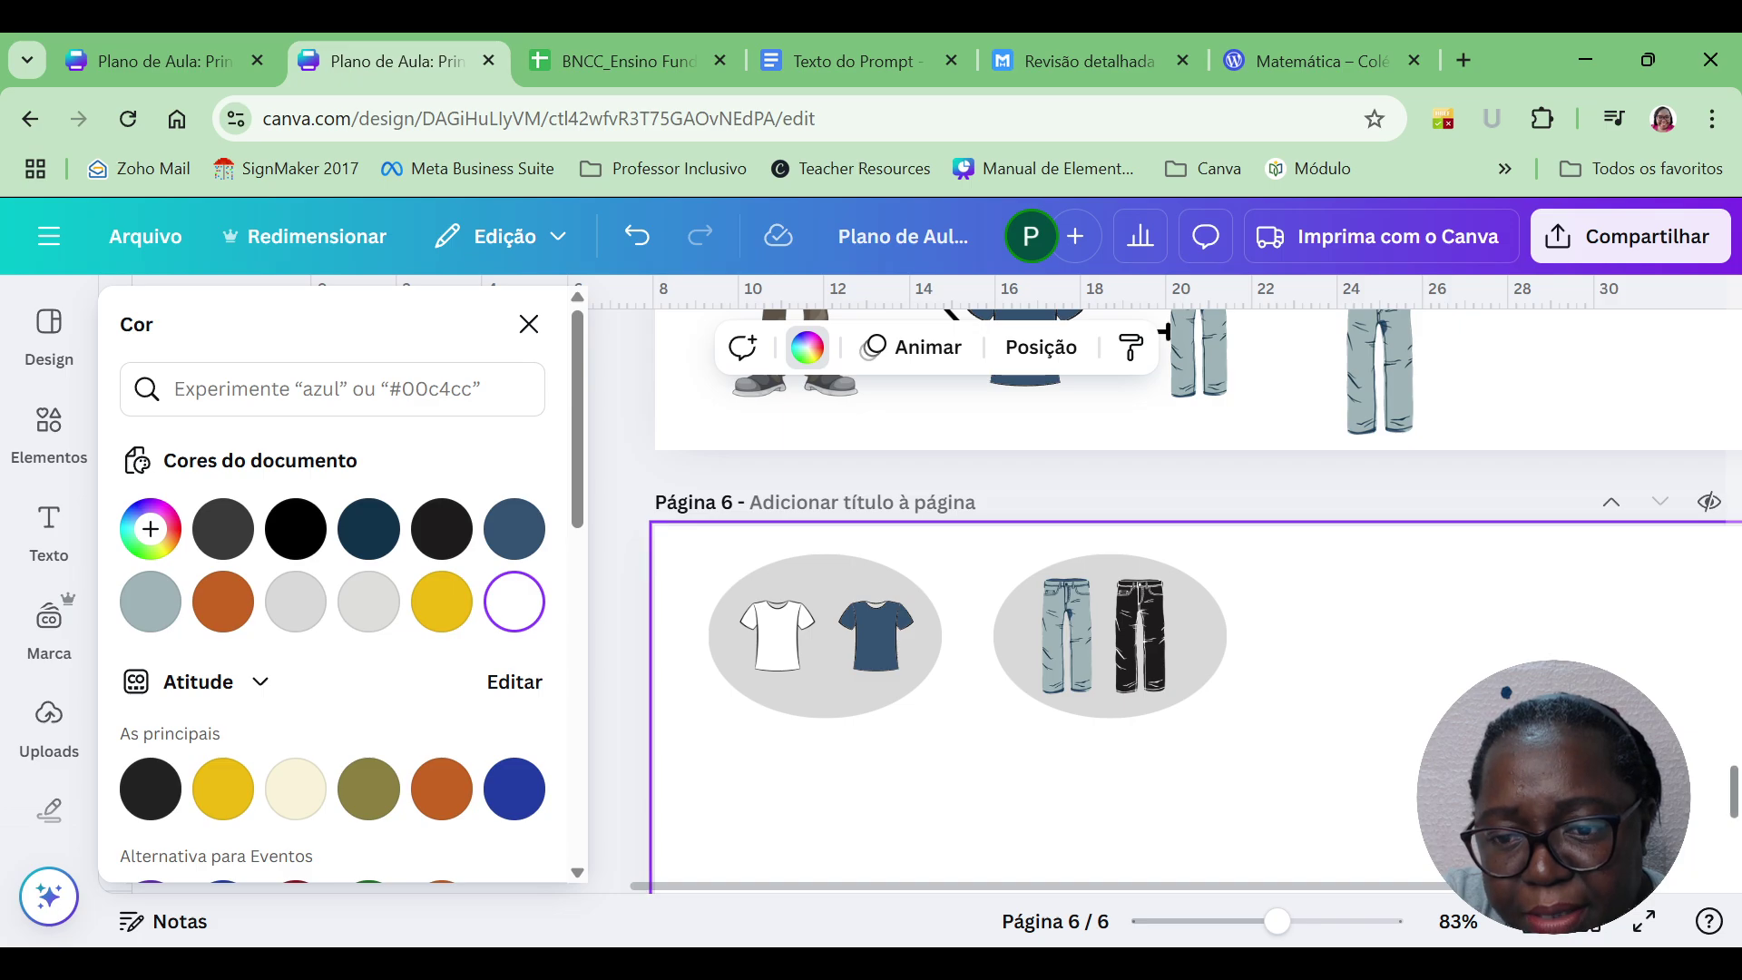
scroll(1715, 790, down, 3)
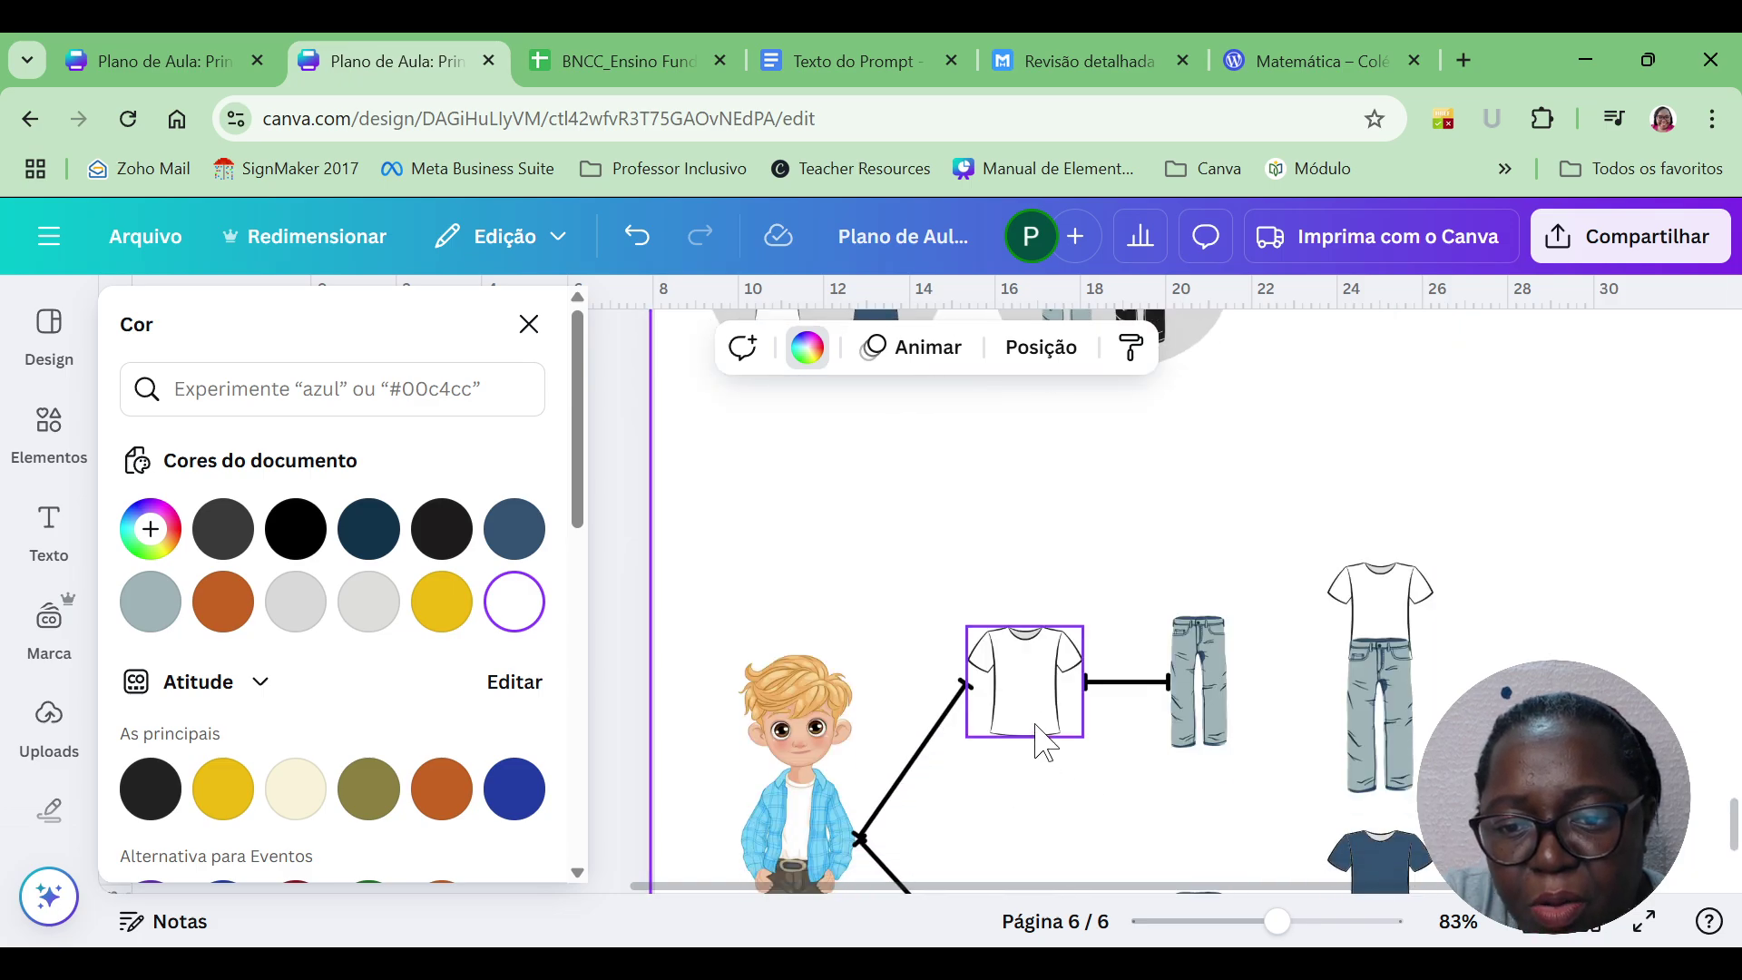
drag(1014, 710, 986, 531)
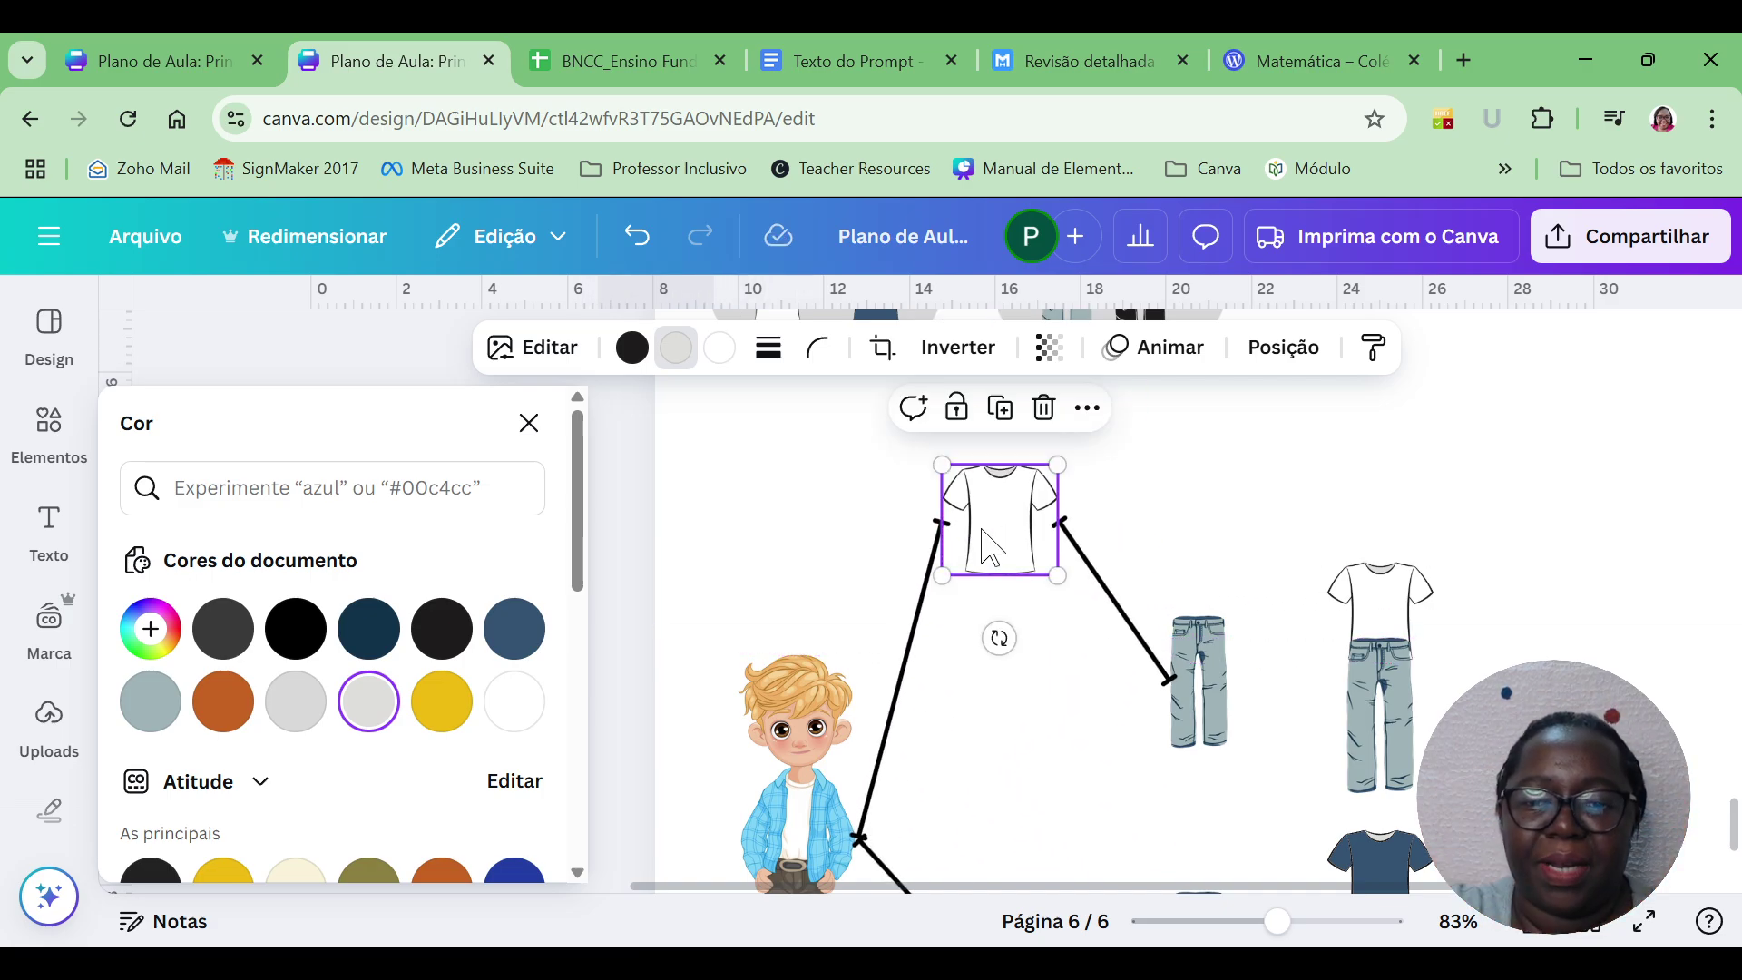
drag(989, 545, 998, 509)
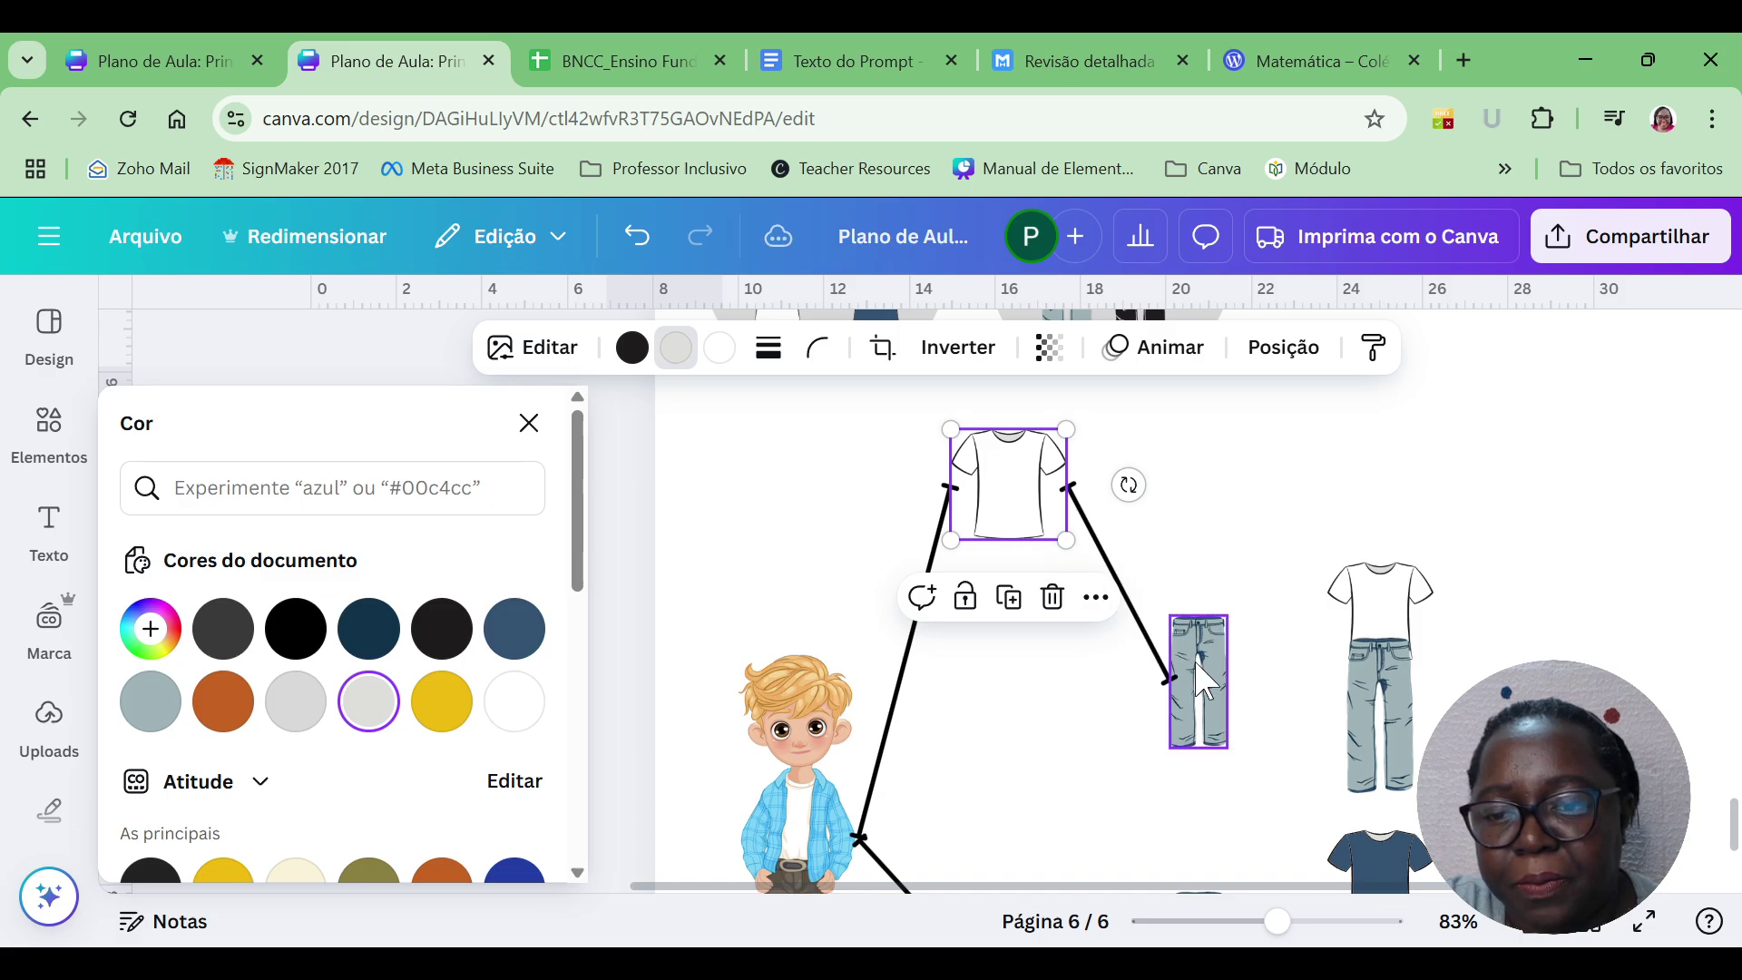
click(1216, 691)
drag(1216, 691, 1236, 475)
Group the white T-shirt outfit and move it up level with the raised white T-shirt and jeans.
drag(1323, 558, 1381, 633)
click(939, 506)
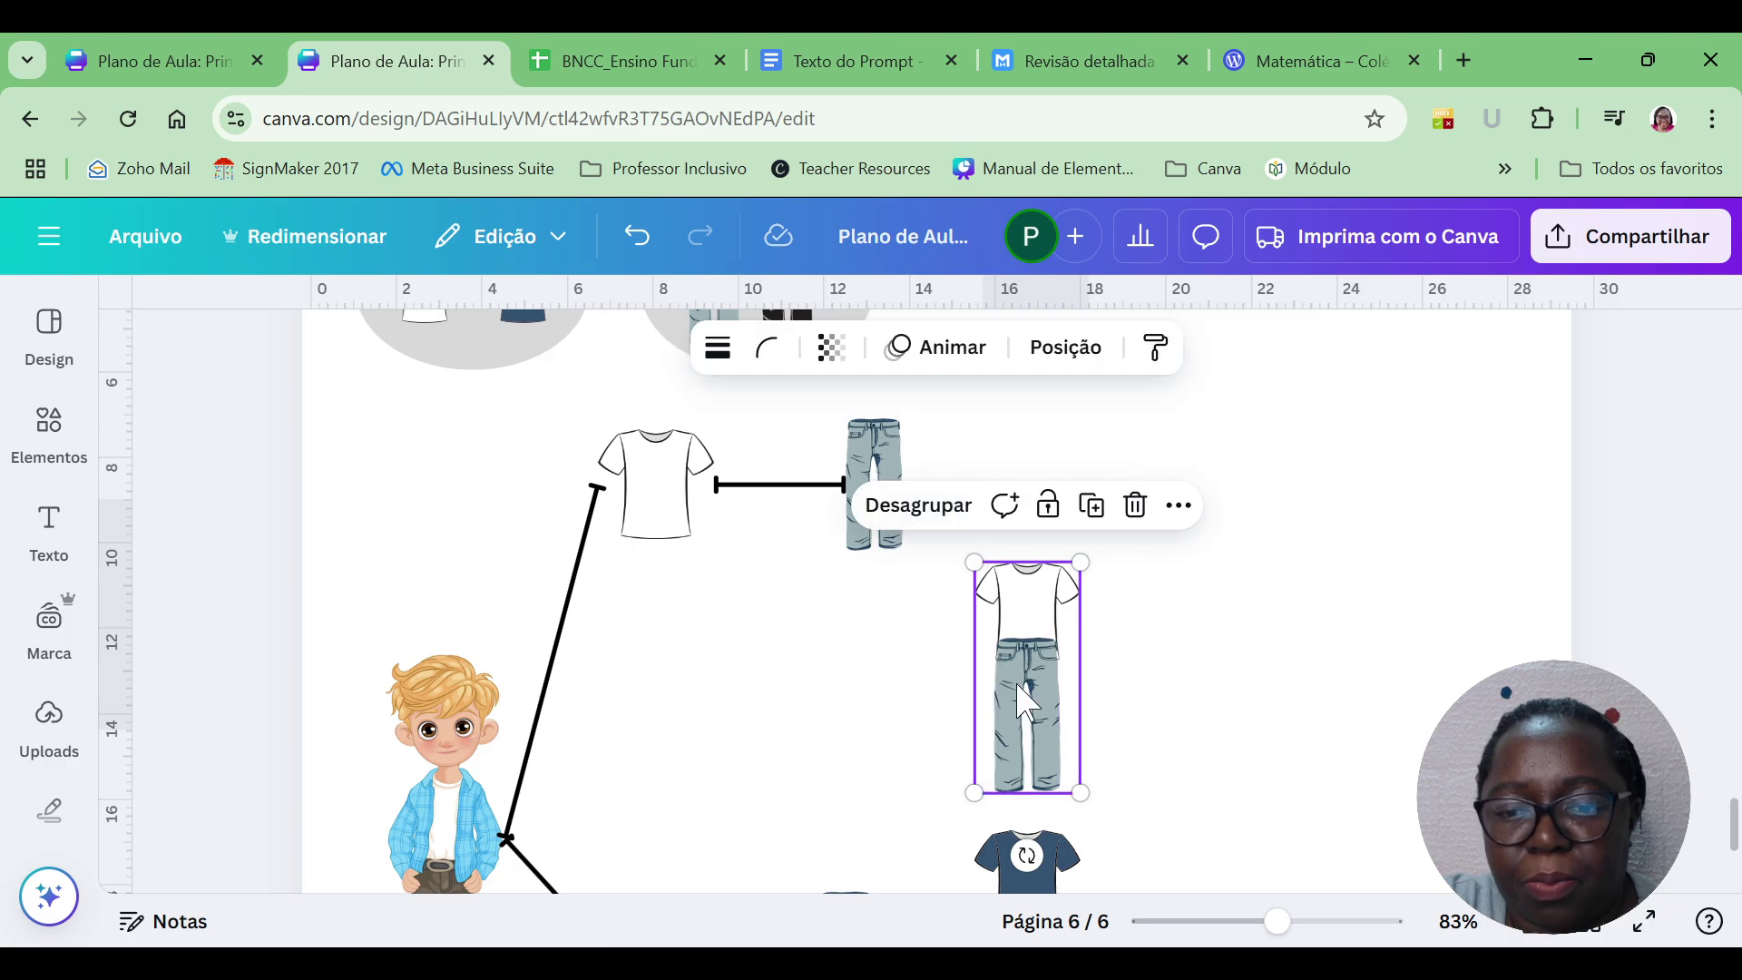
drag(1030, 698, 1025, 481)
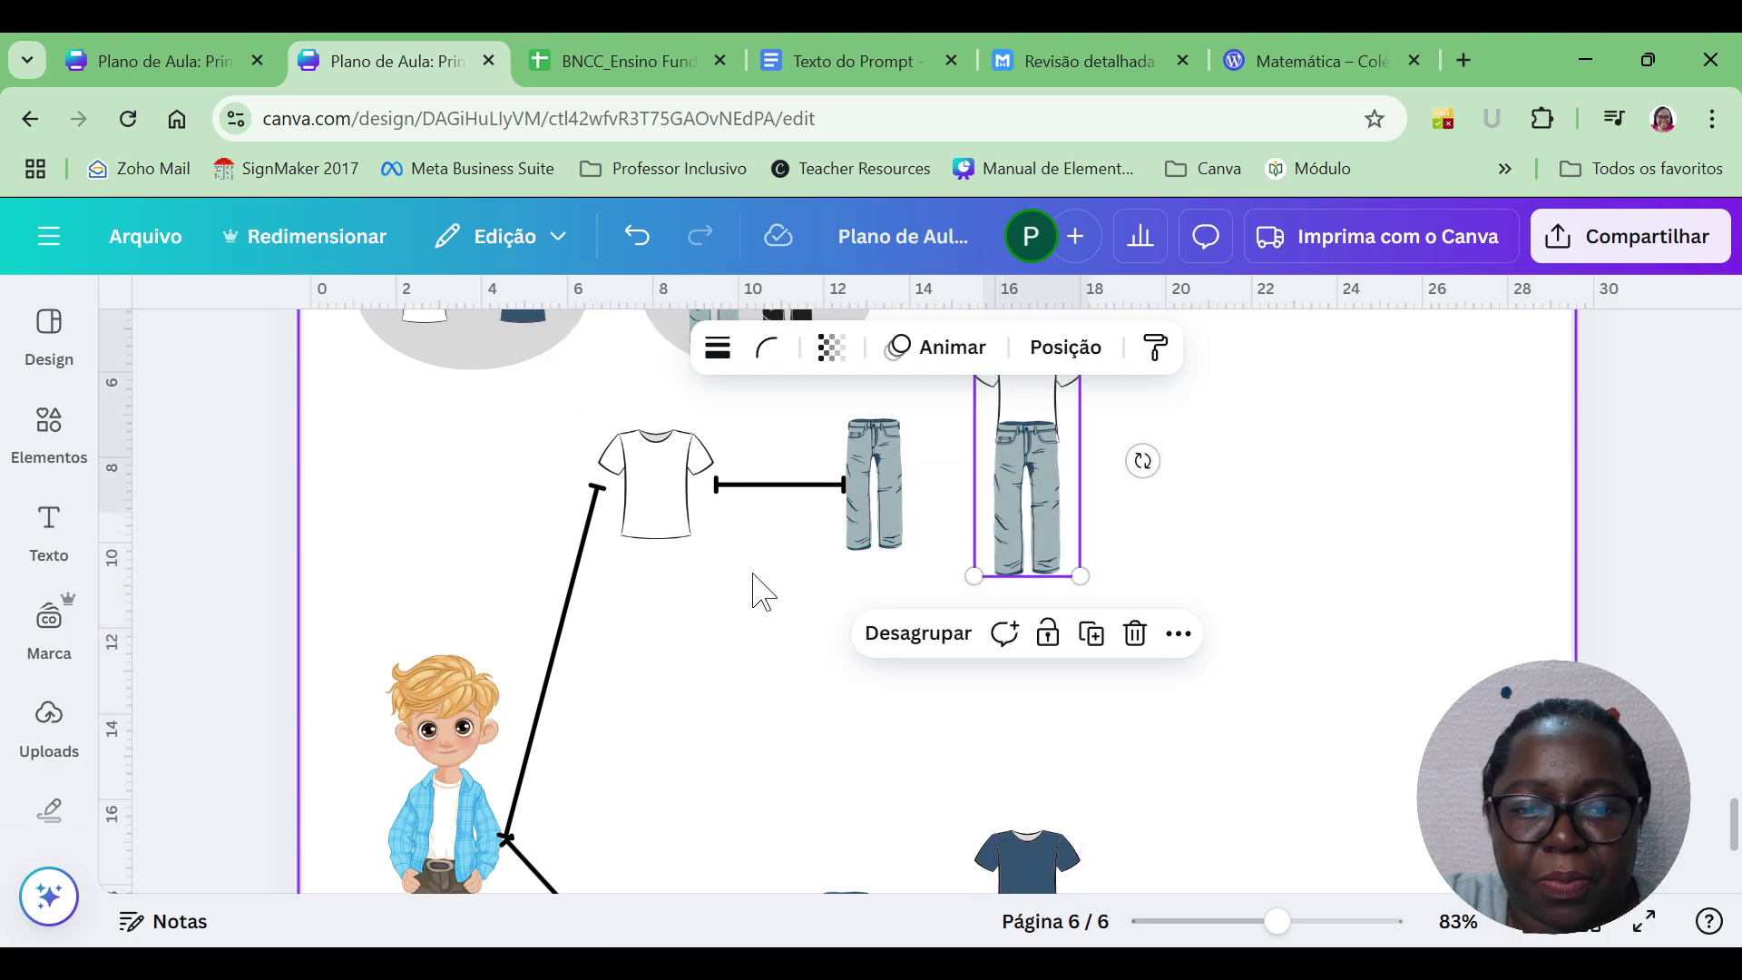
Check the clothing tree-diagram example on the MindOnMap page for how the choices branch, and return to the Canva lesson plan.
click(672, 535)
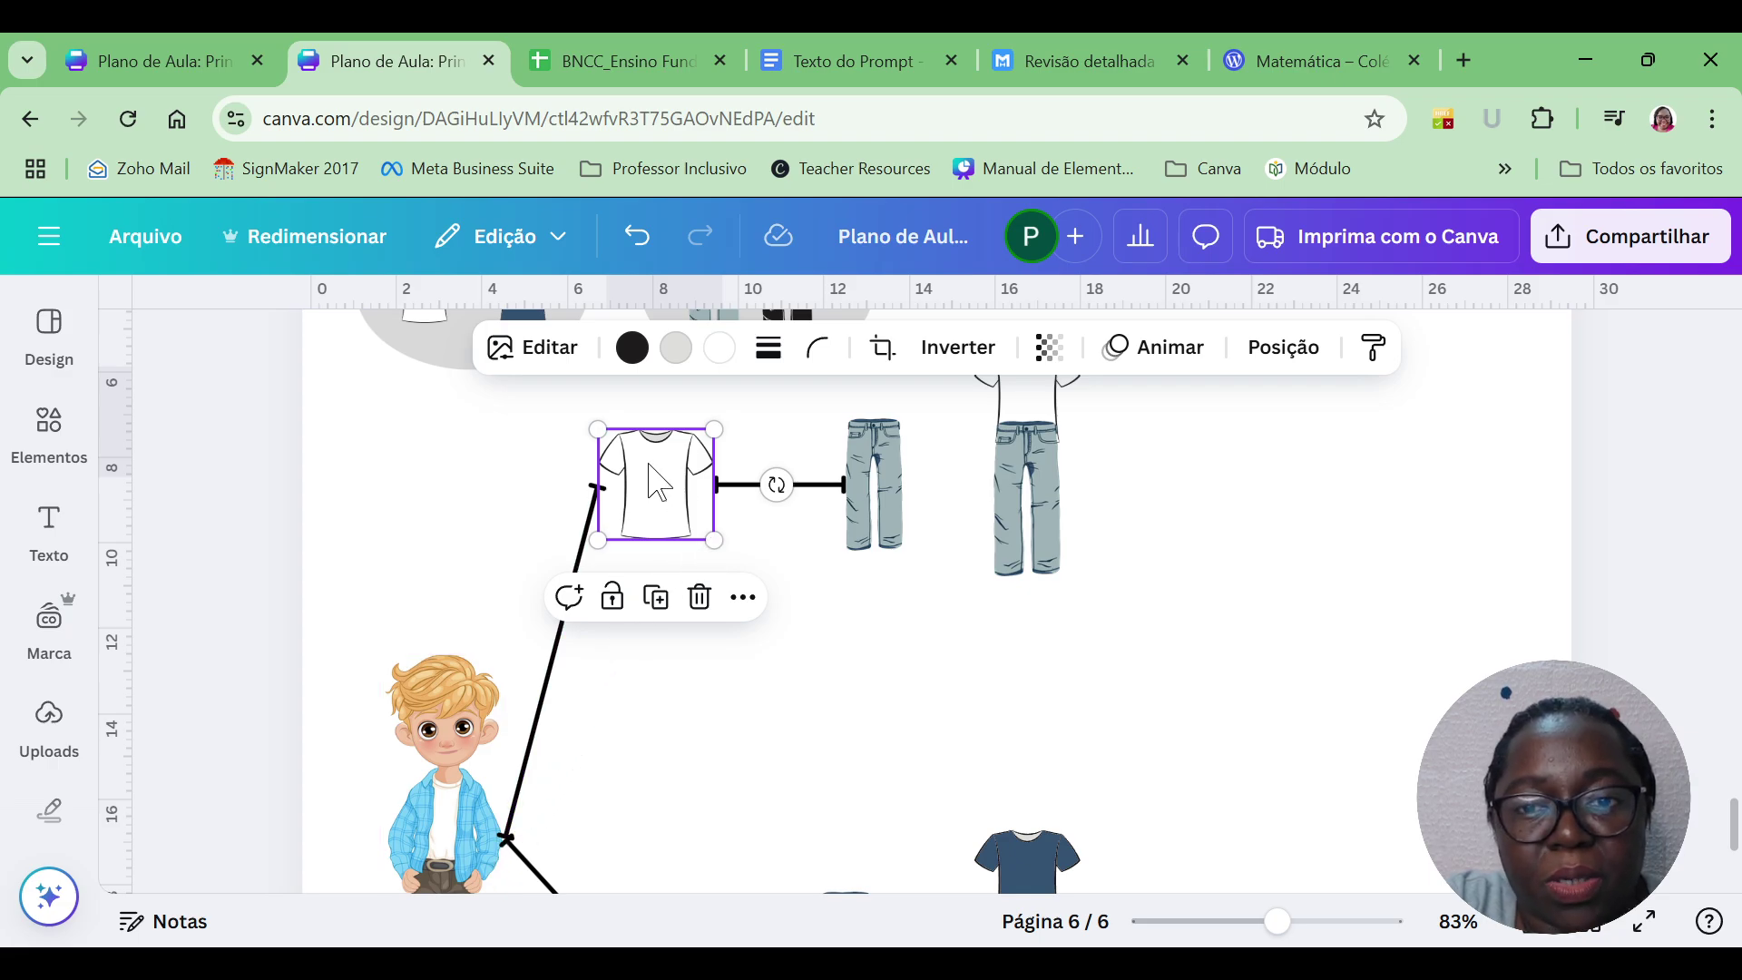
click(1128, 56)
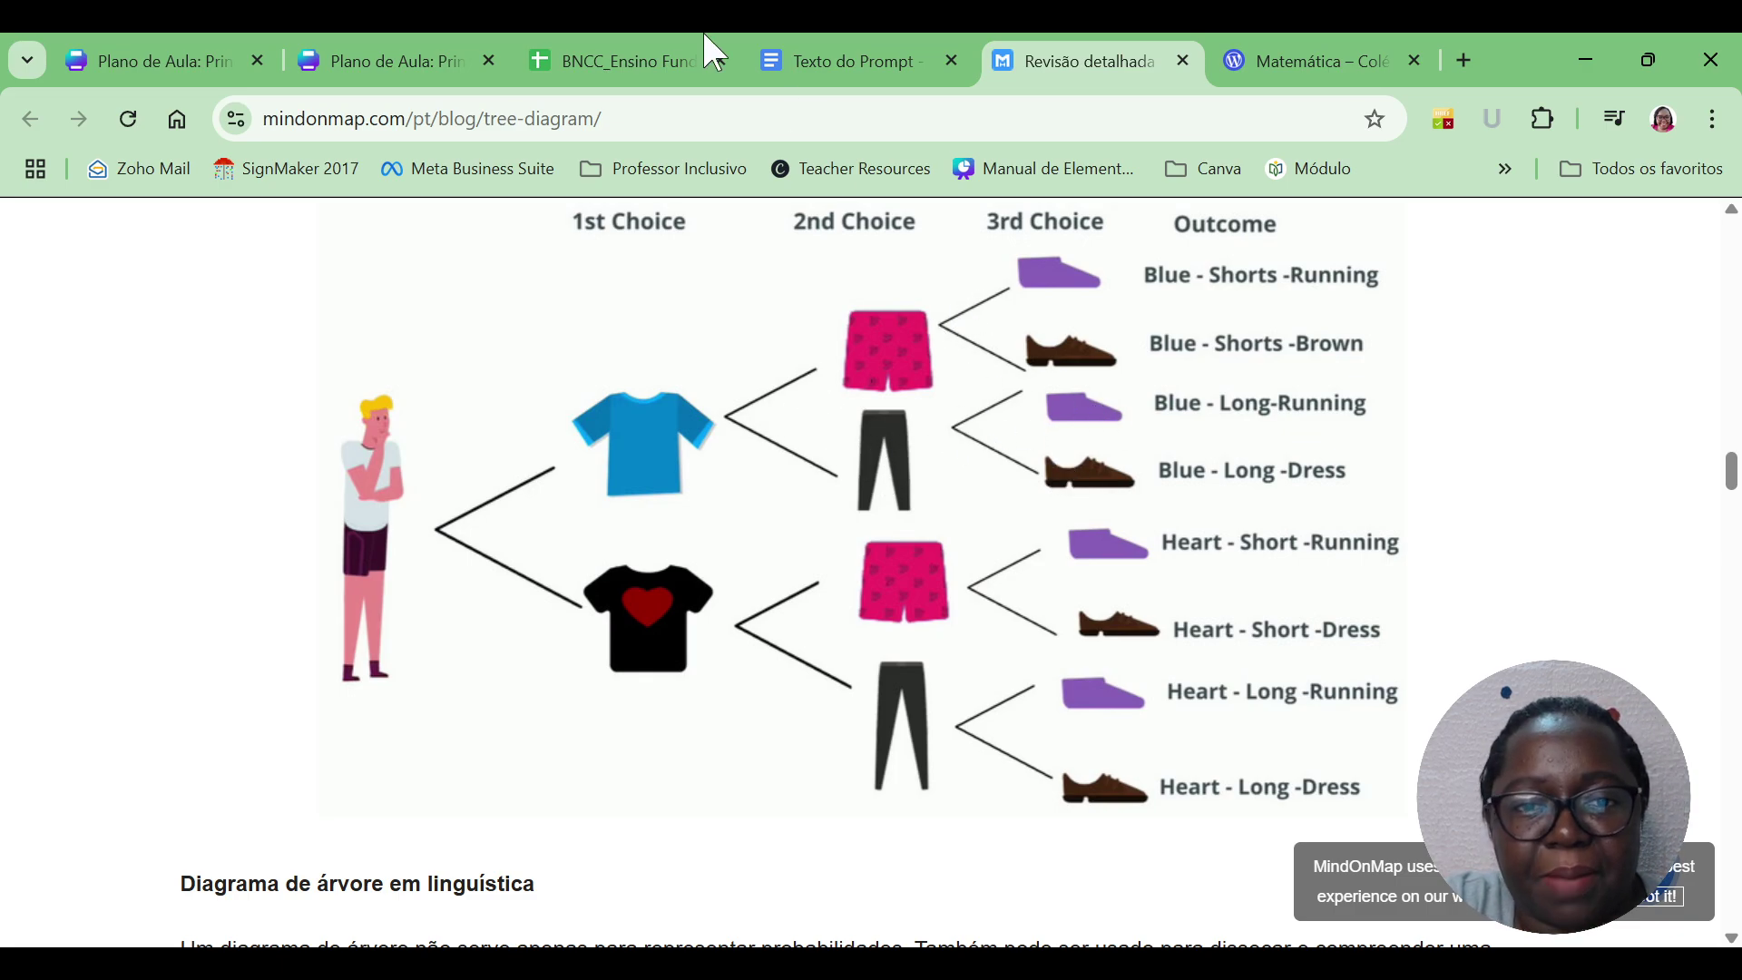
click(380, 58)
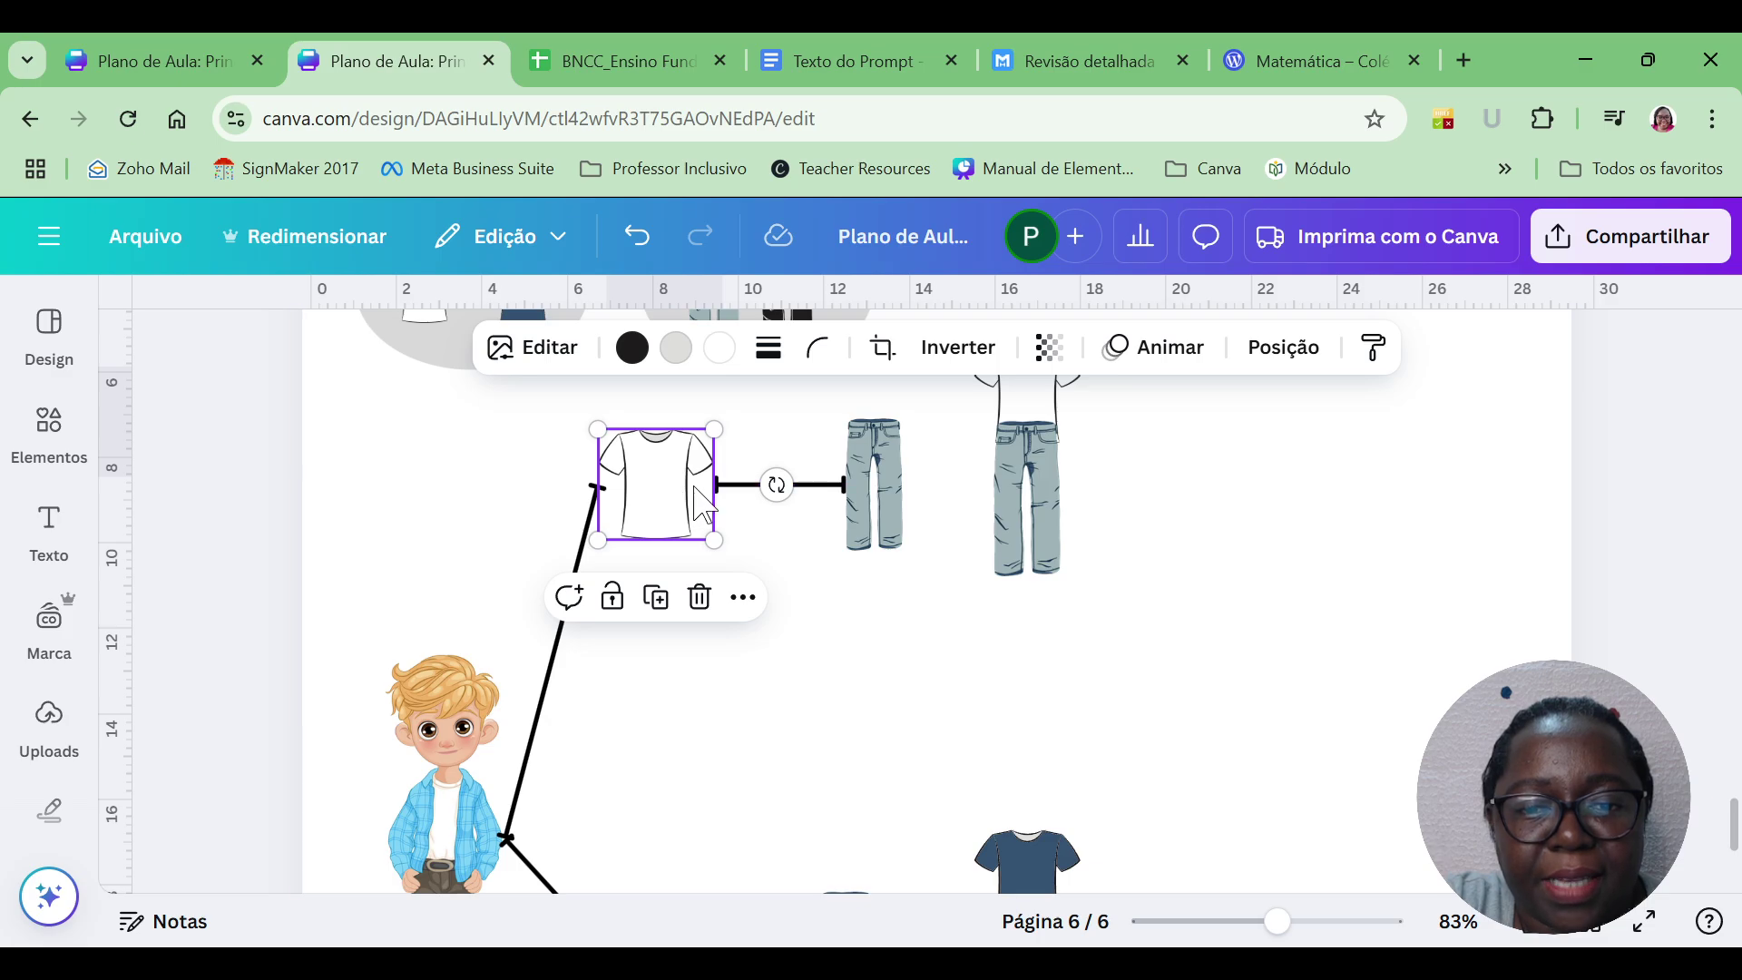
Duplicate the line joining the white T-shirt and jeans, and run the copy diagonally from the T-shirt to below the jeans.
click(816, 489)
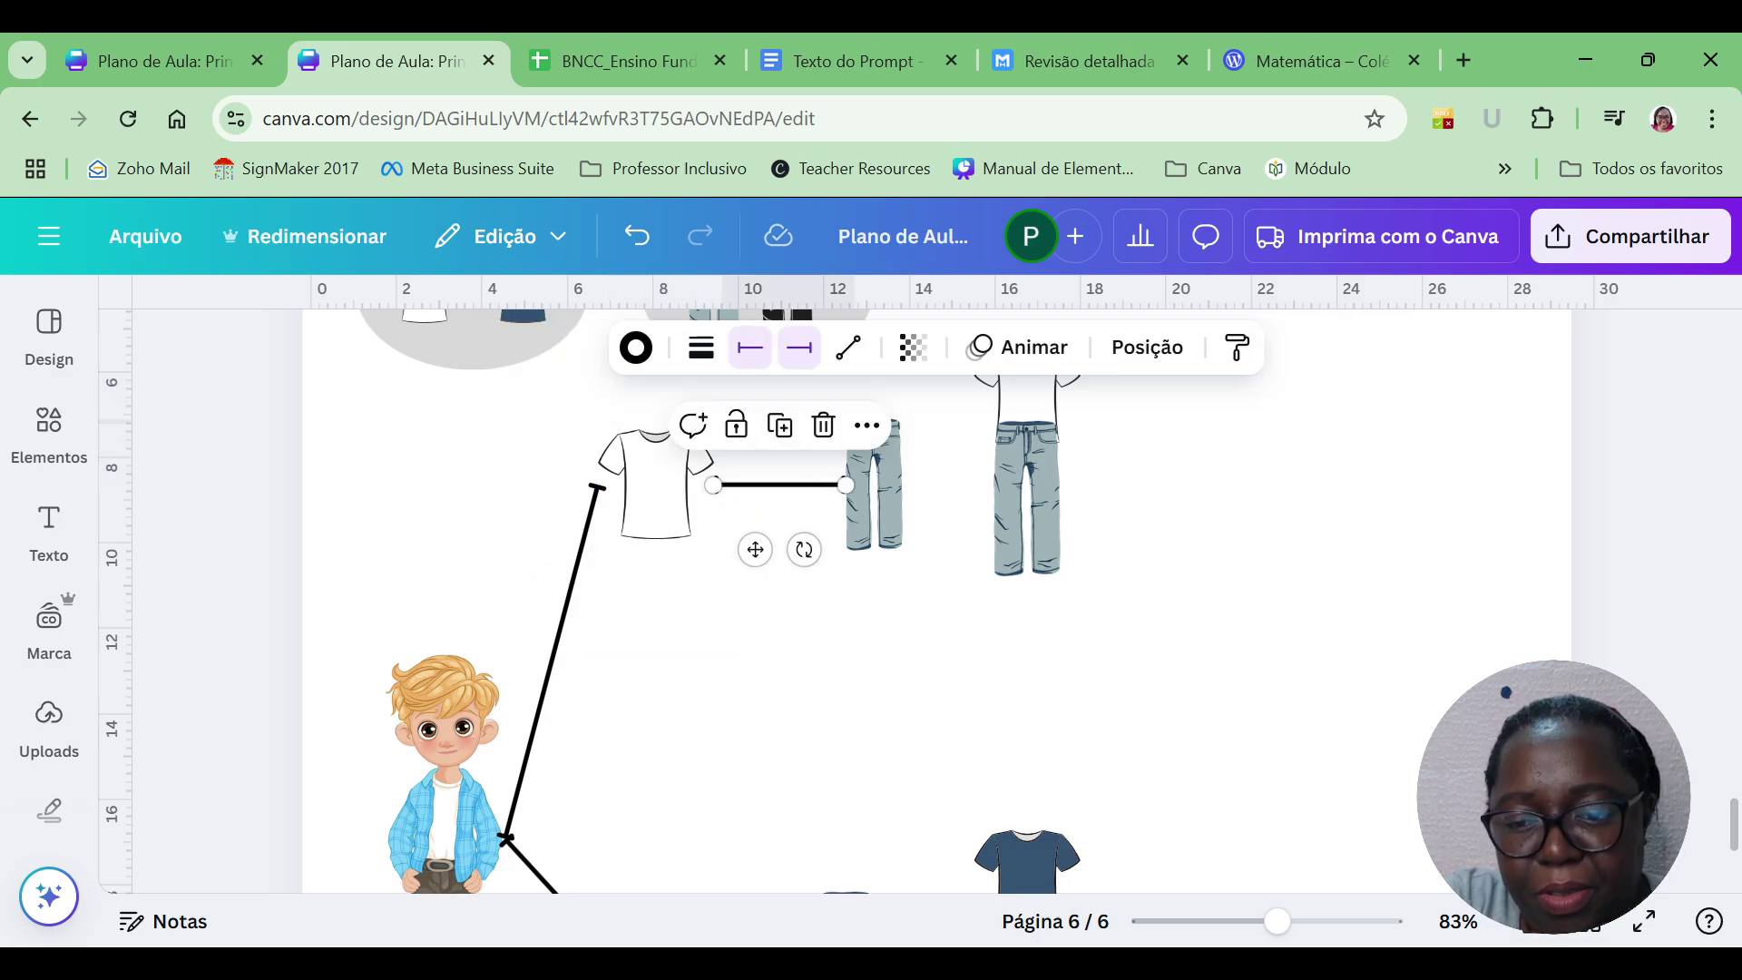
mouse_move(1296, 927)
mouse_down()
mouse_move(1261, 926)
mouse_move(1304, 927)
mouse_up()
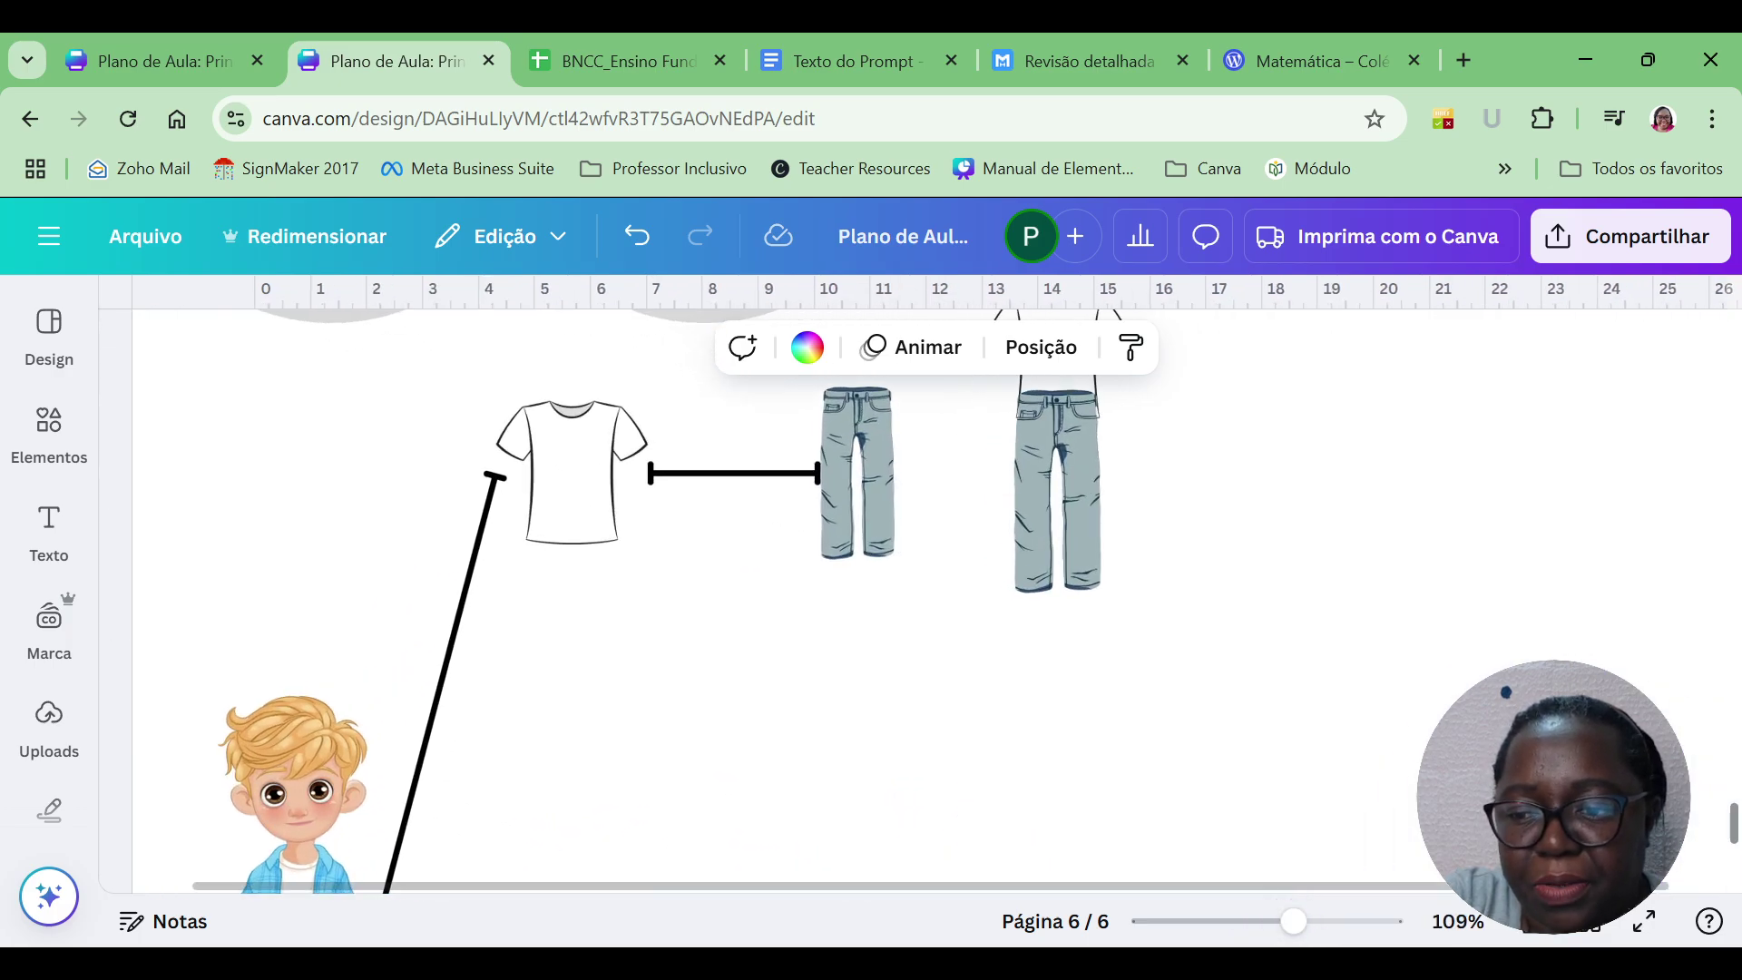
scroll(767, 445, up, 3)
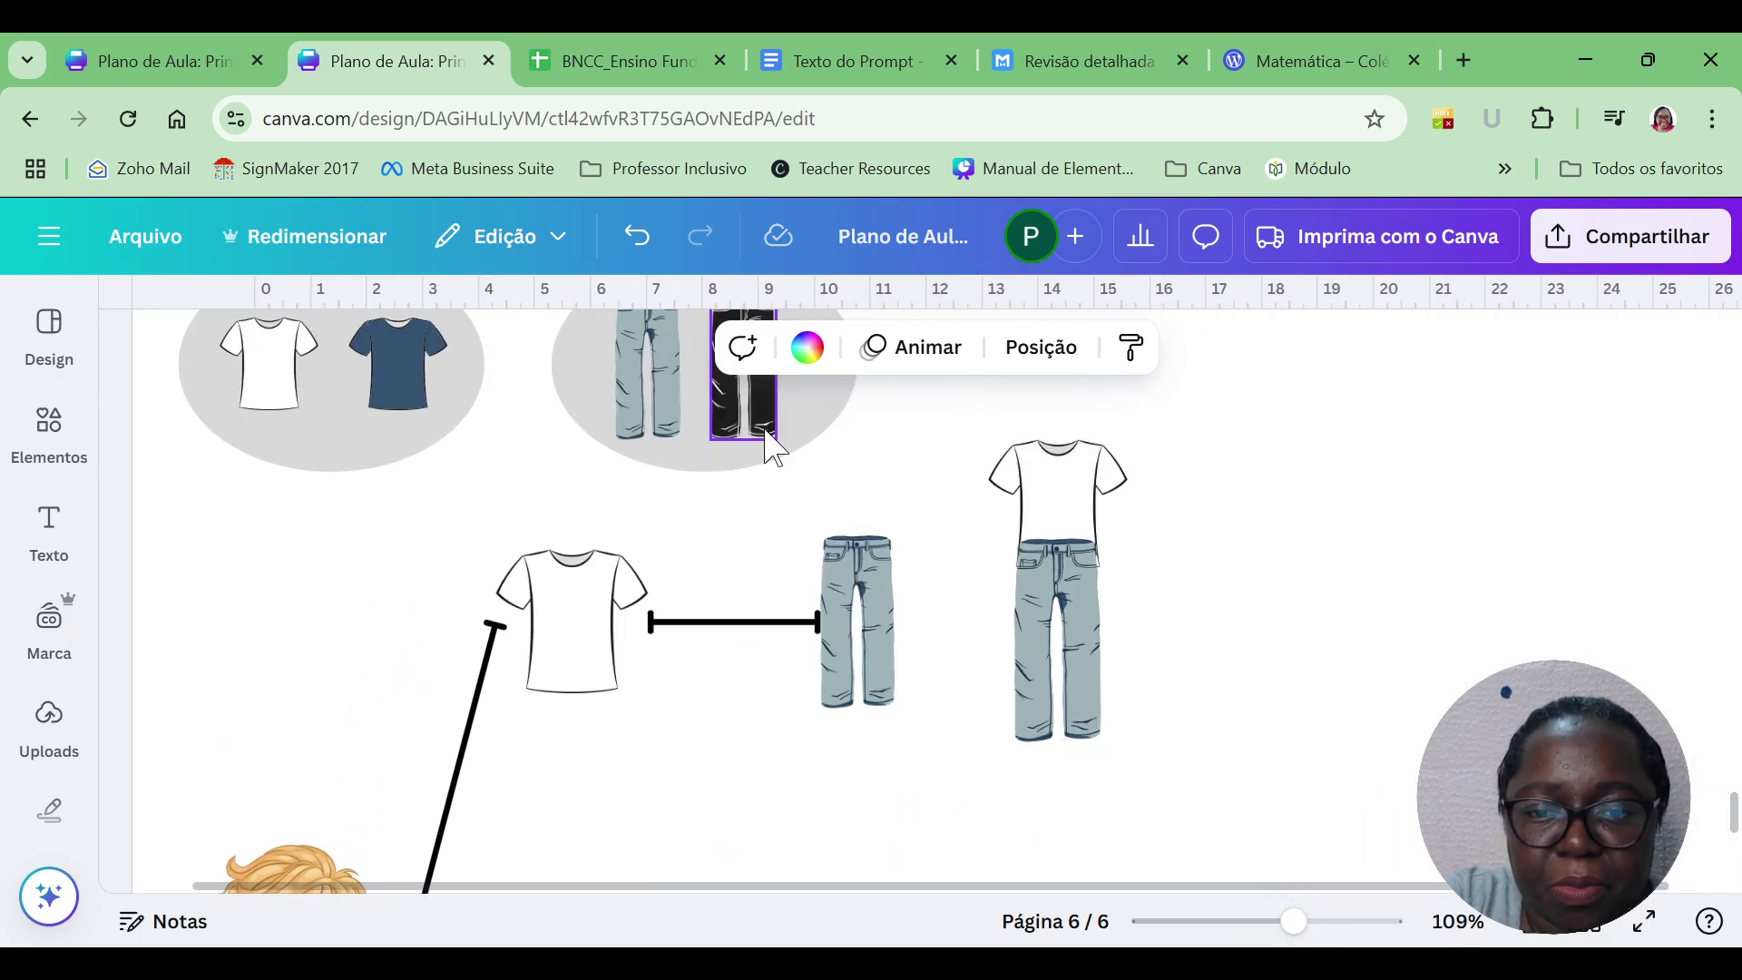
click(626, 617)
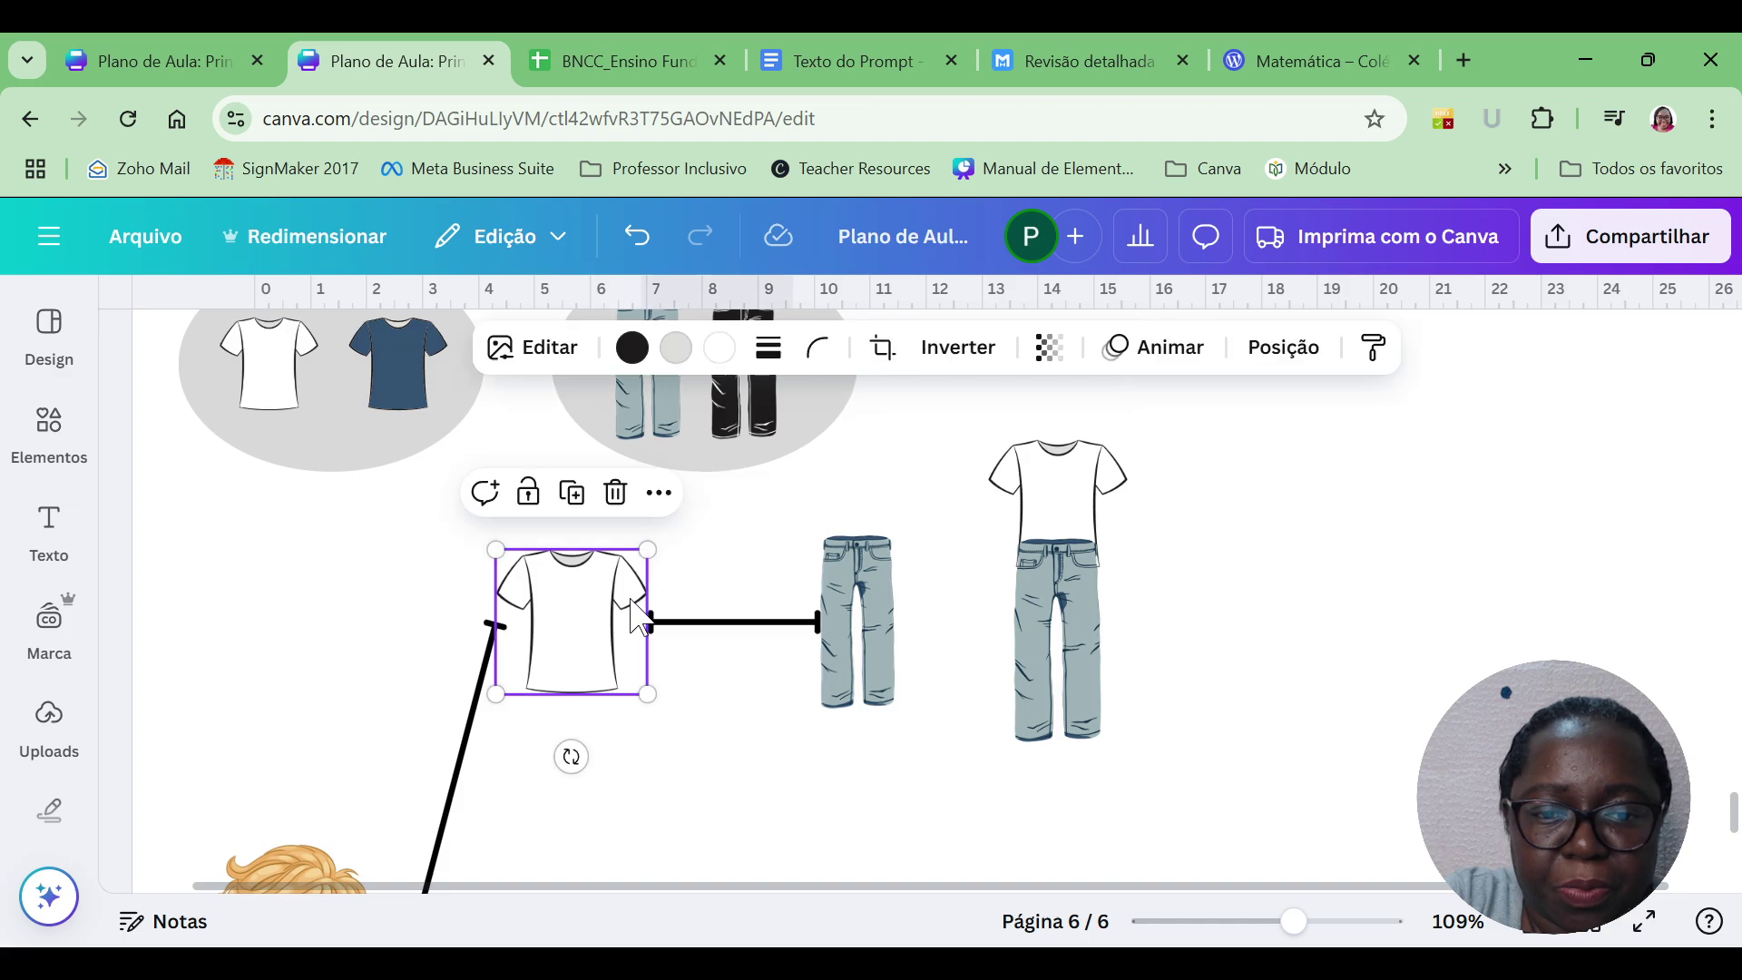
click(715, 624)
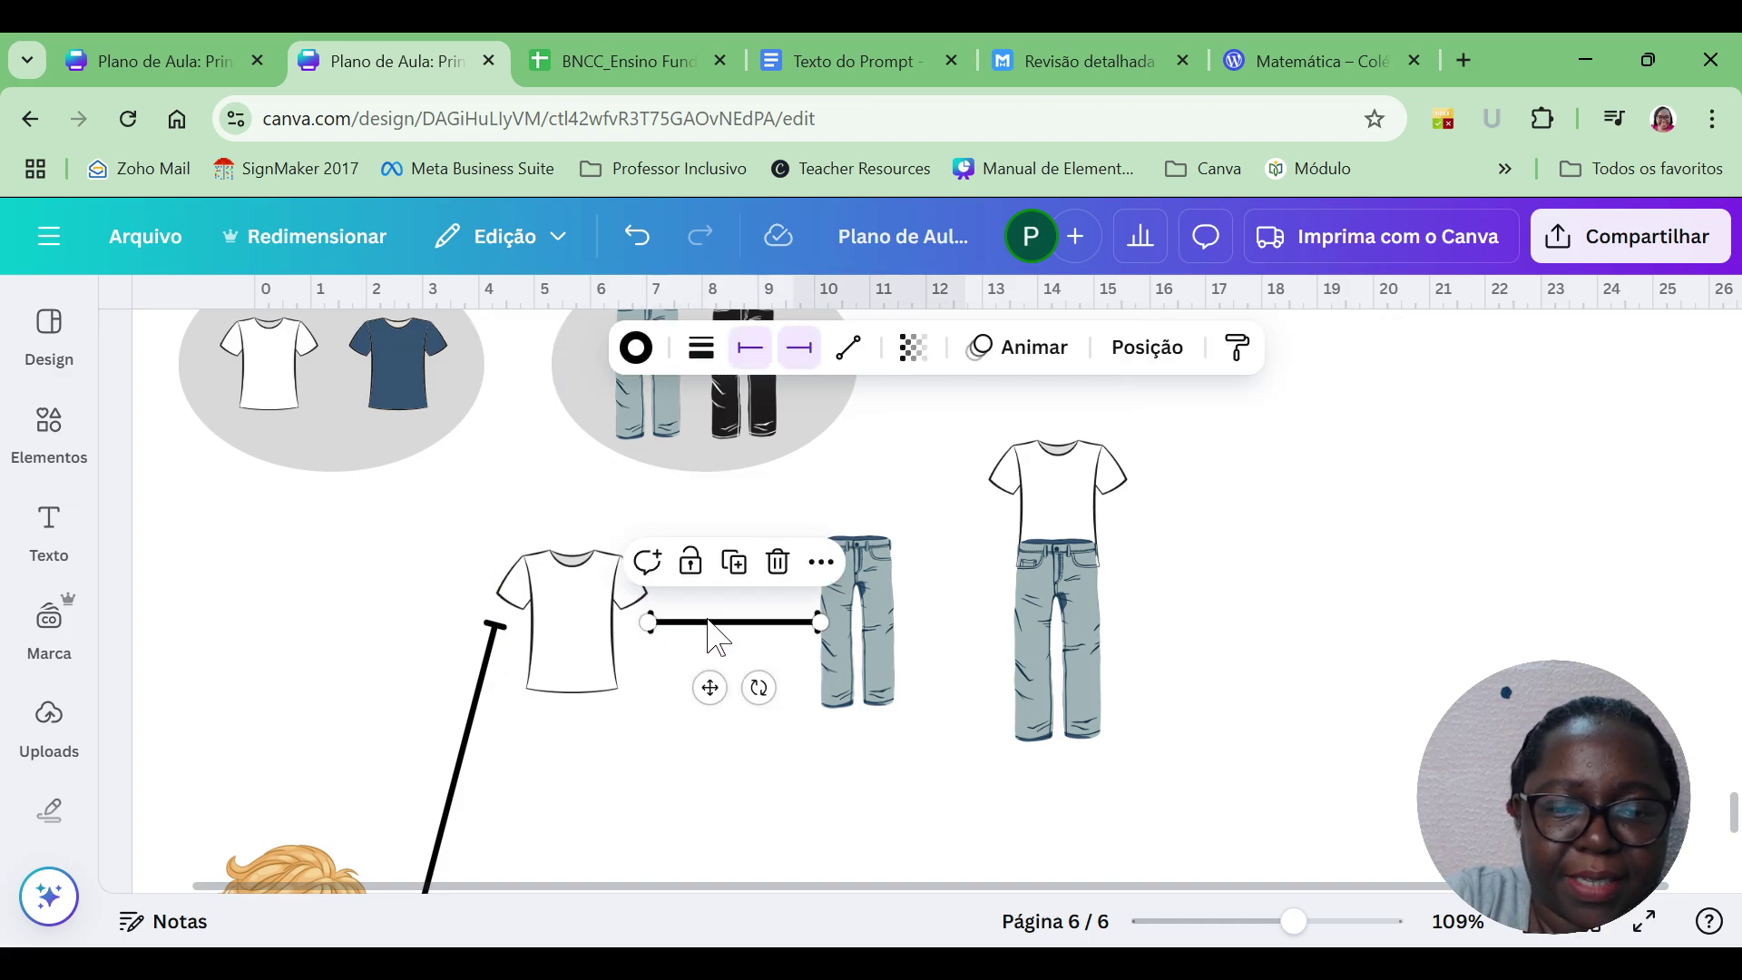
key(ctrl+d)
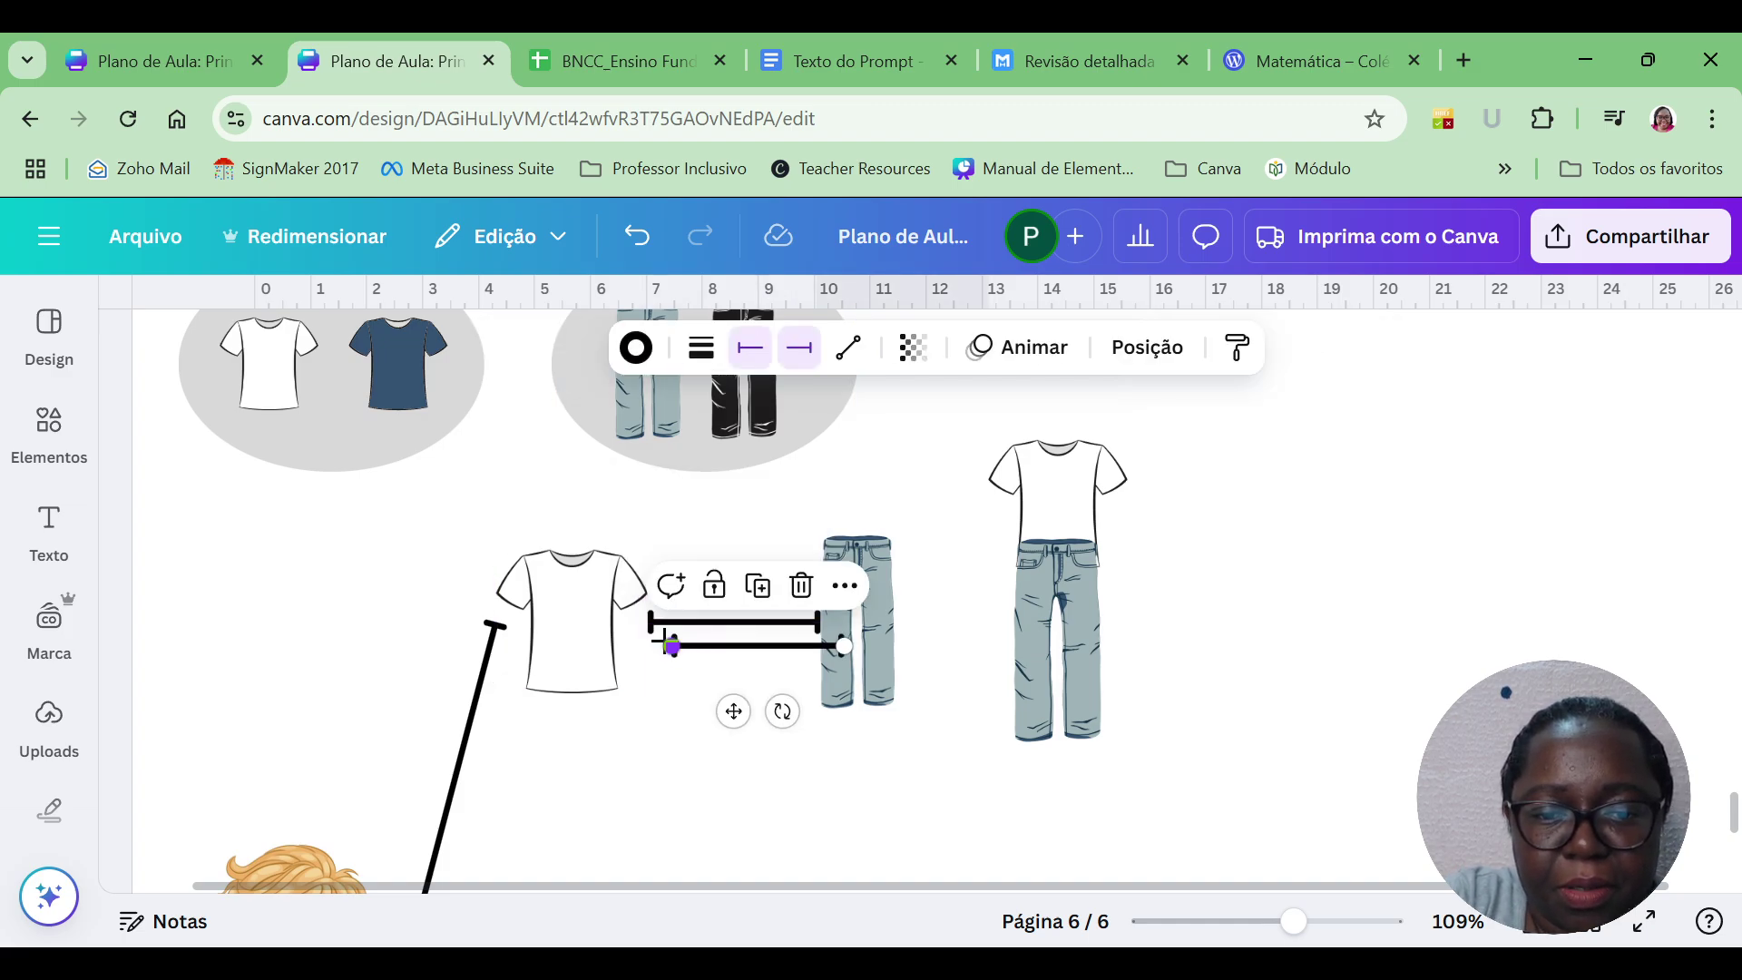
drag(669, 645, 647, 622)
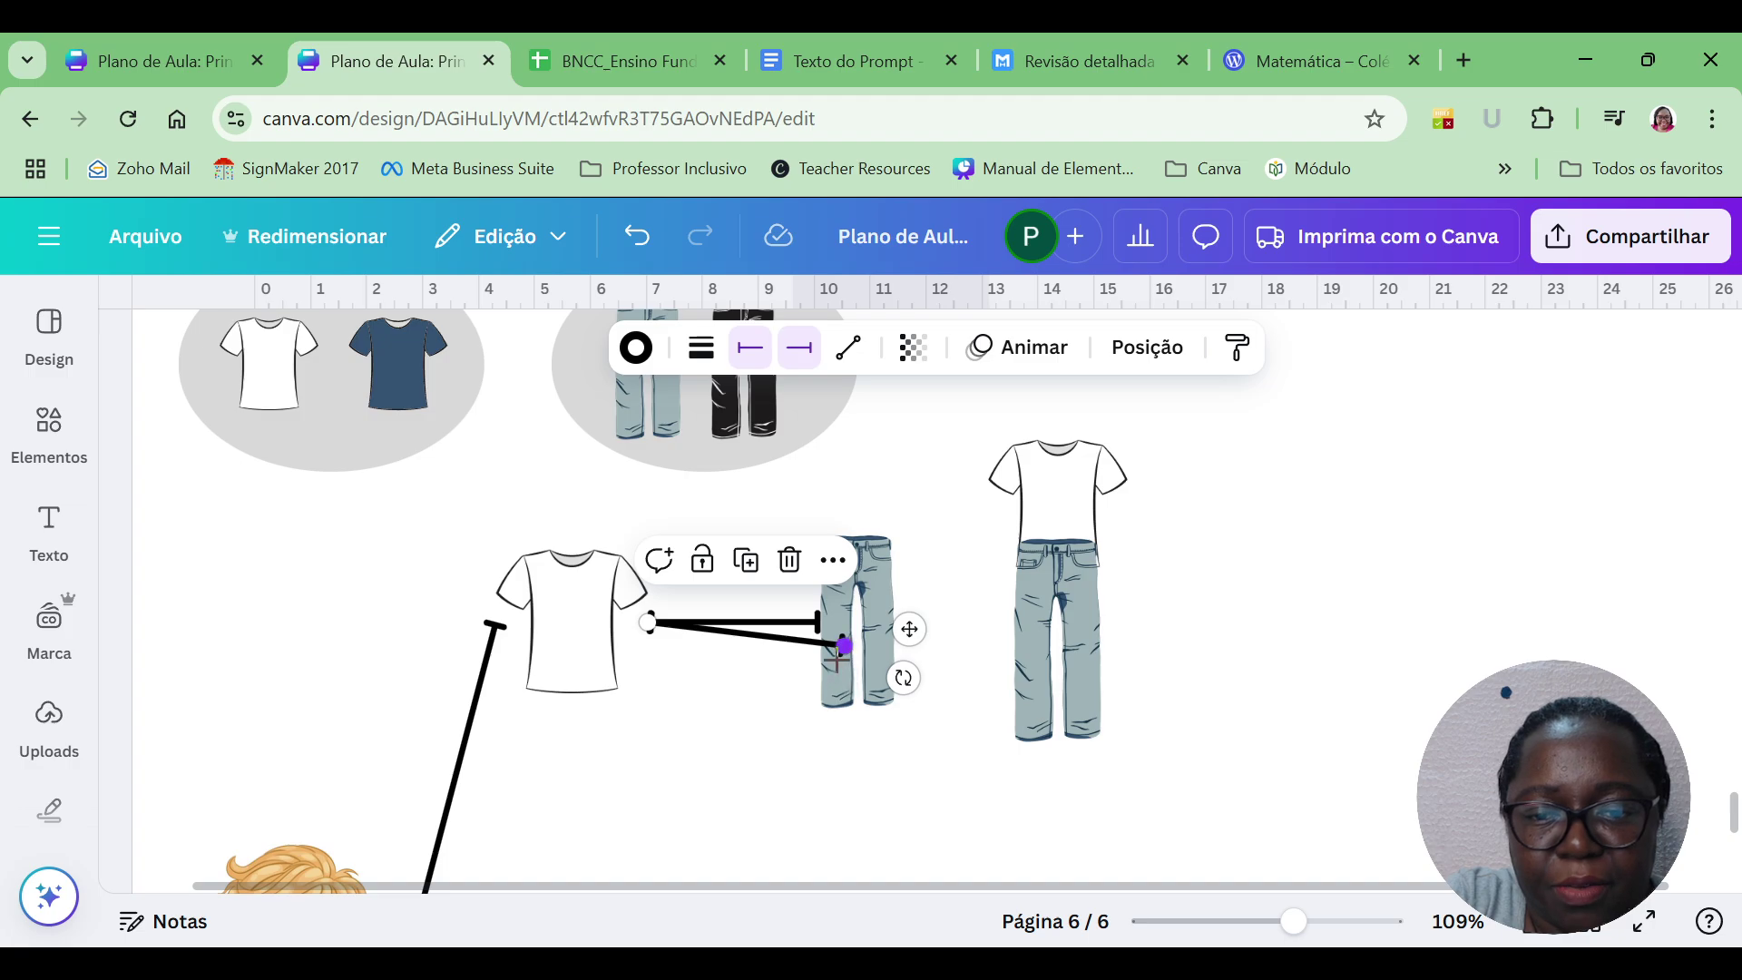
drag(842, 646, 819, 844)
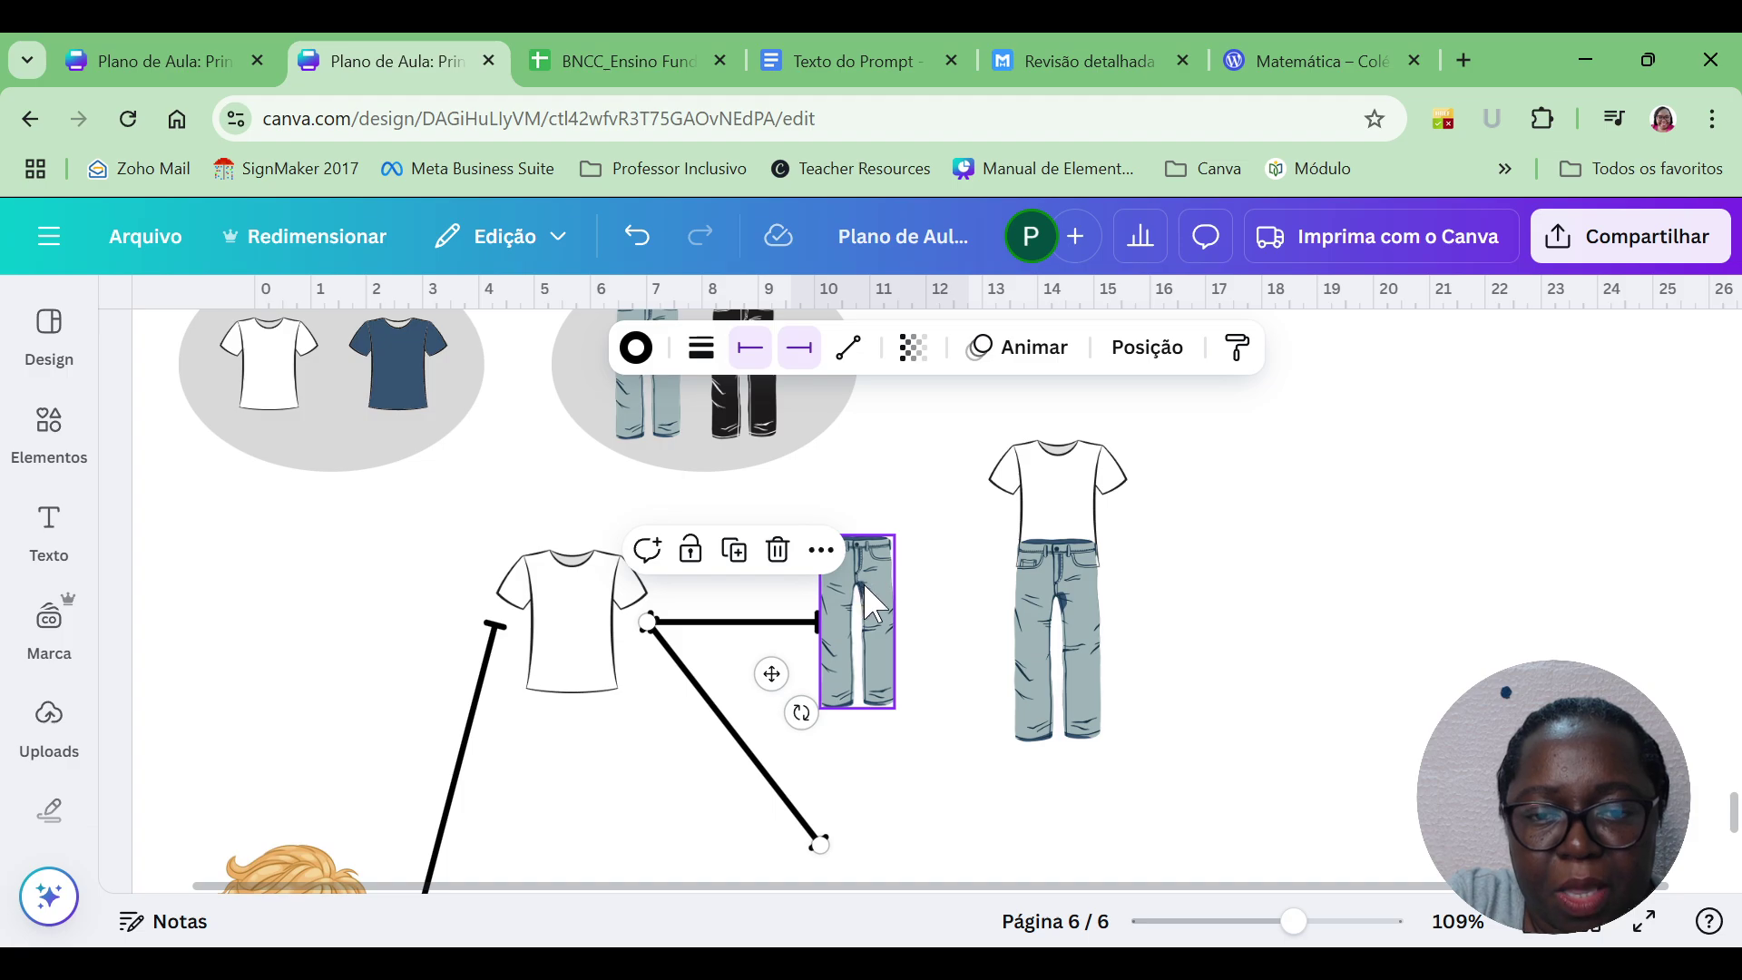
Place a copy of the black jeans below the light jeans in the diagram, and delete the diagonal line.
click(774, 426)
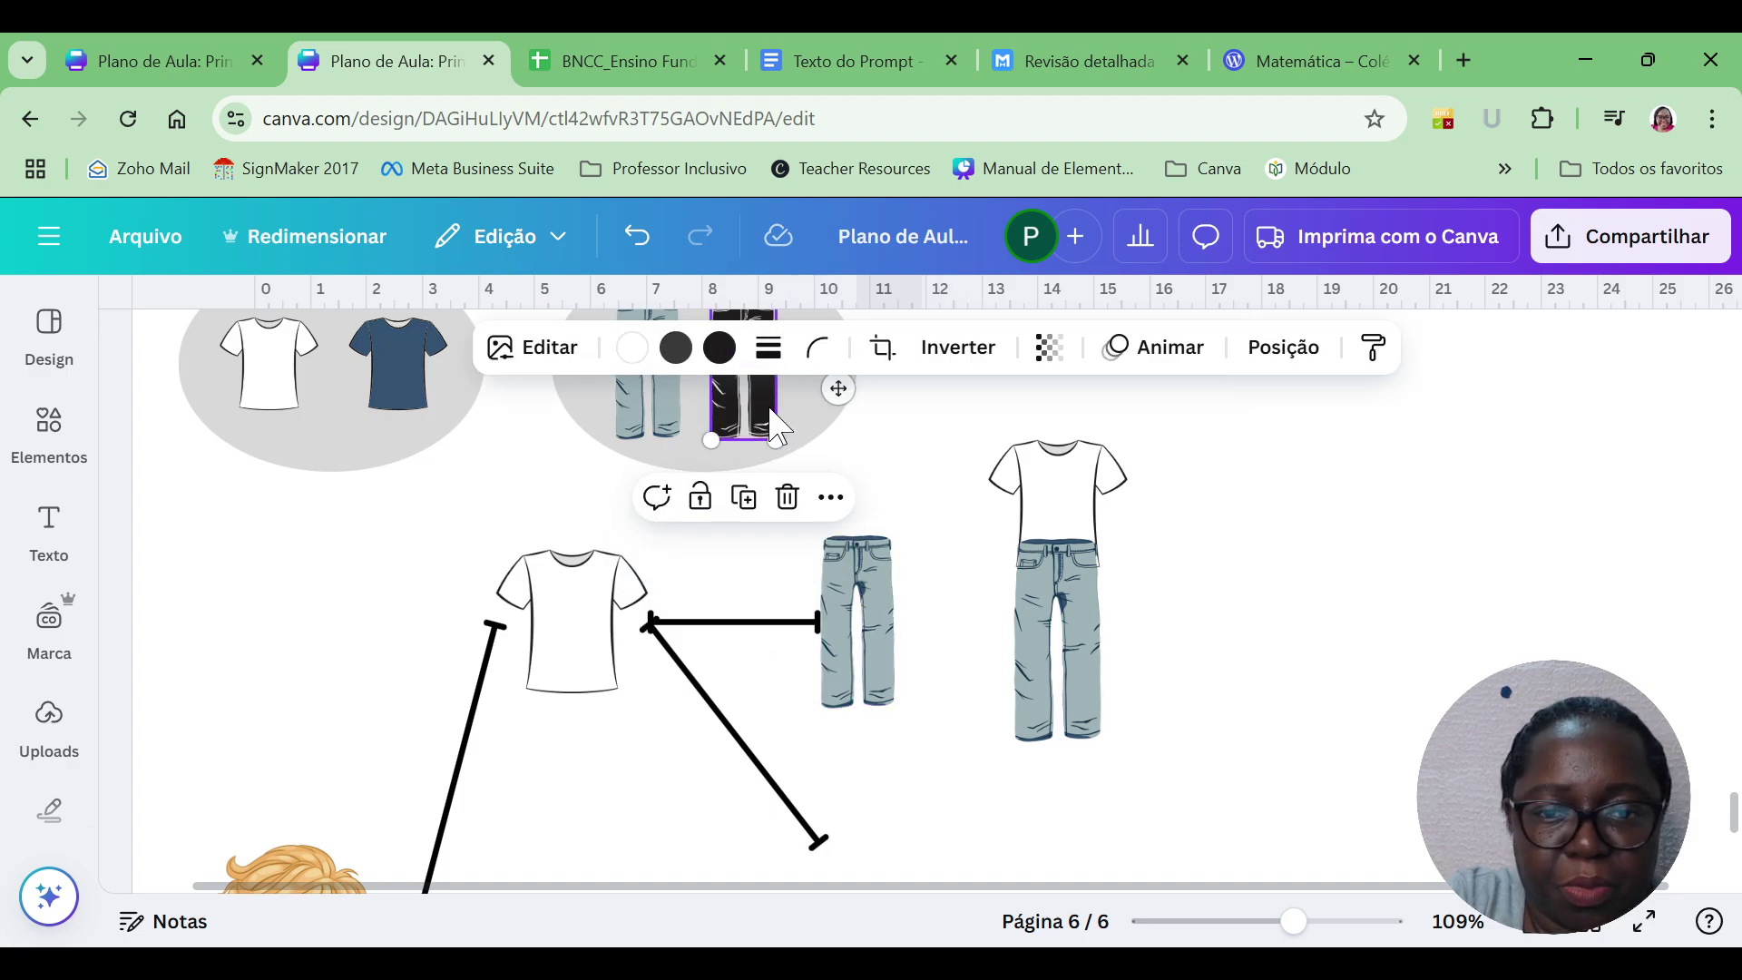
drag(774, 426, 810, 845)
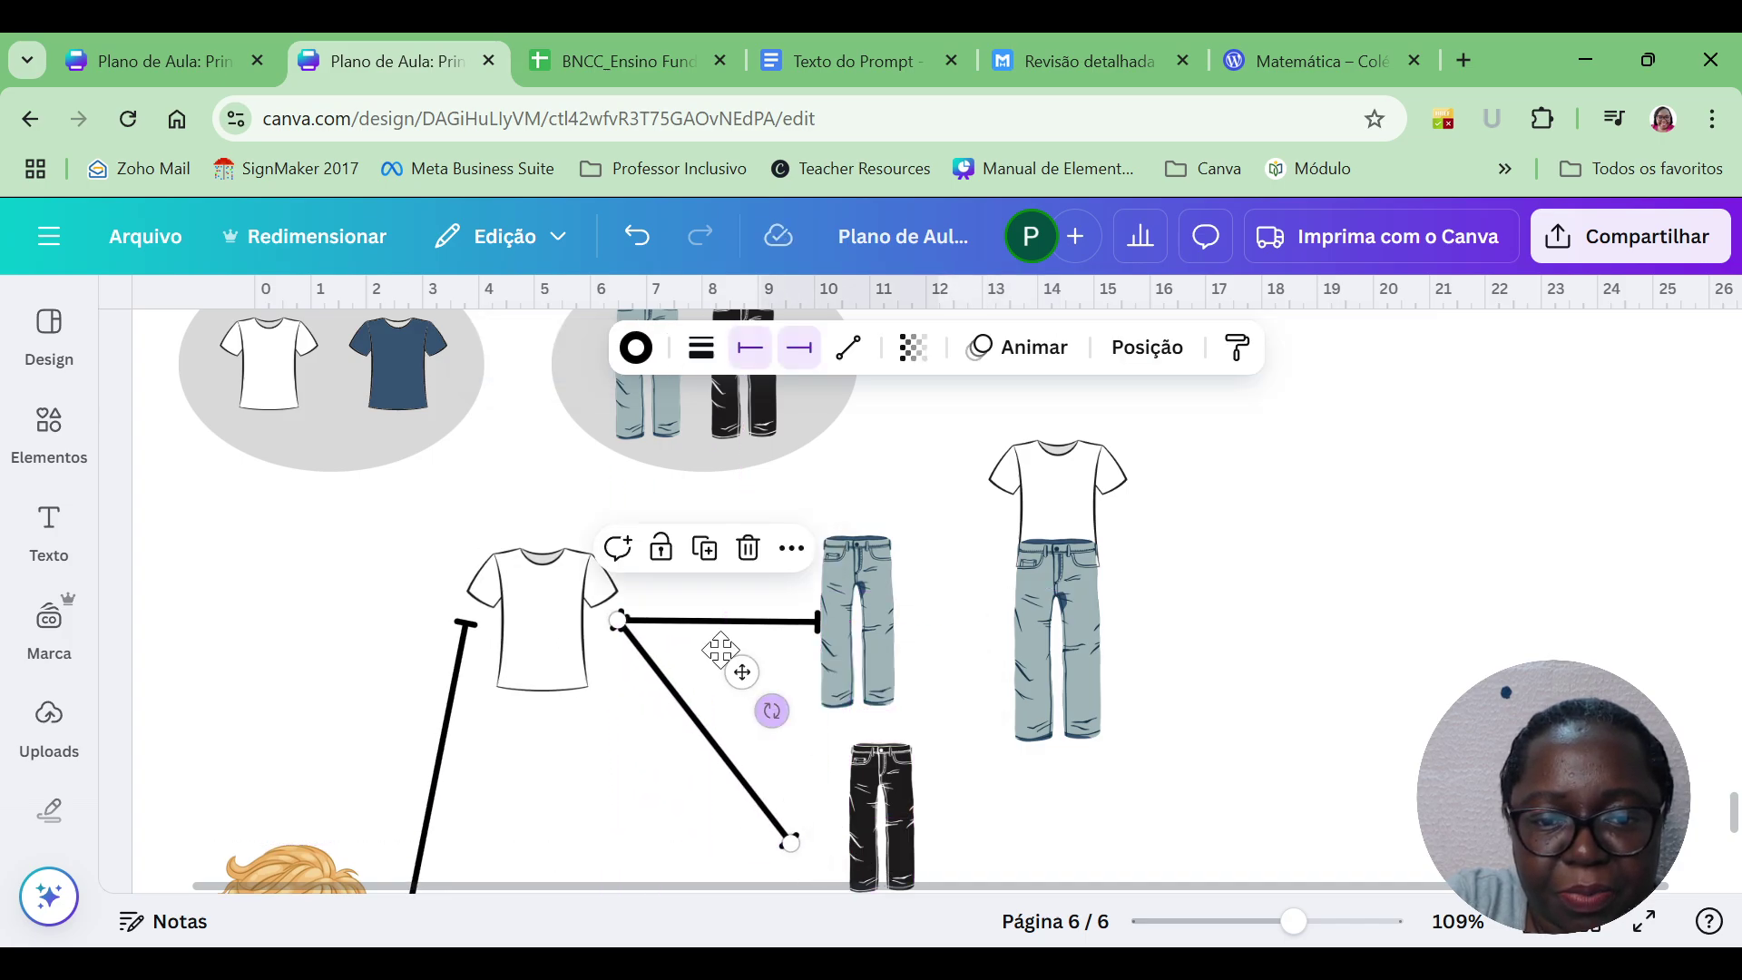
key(Delete)
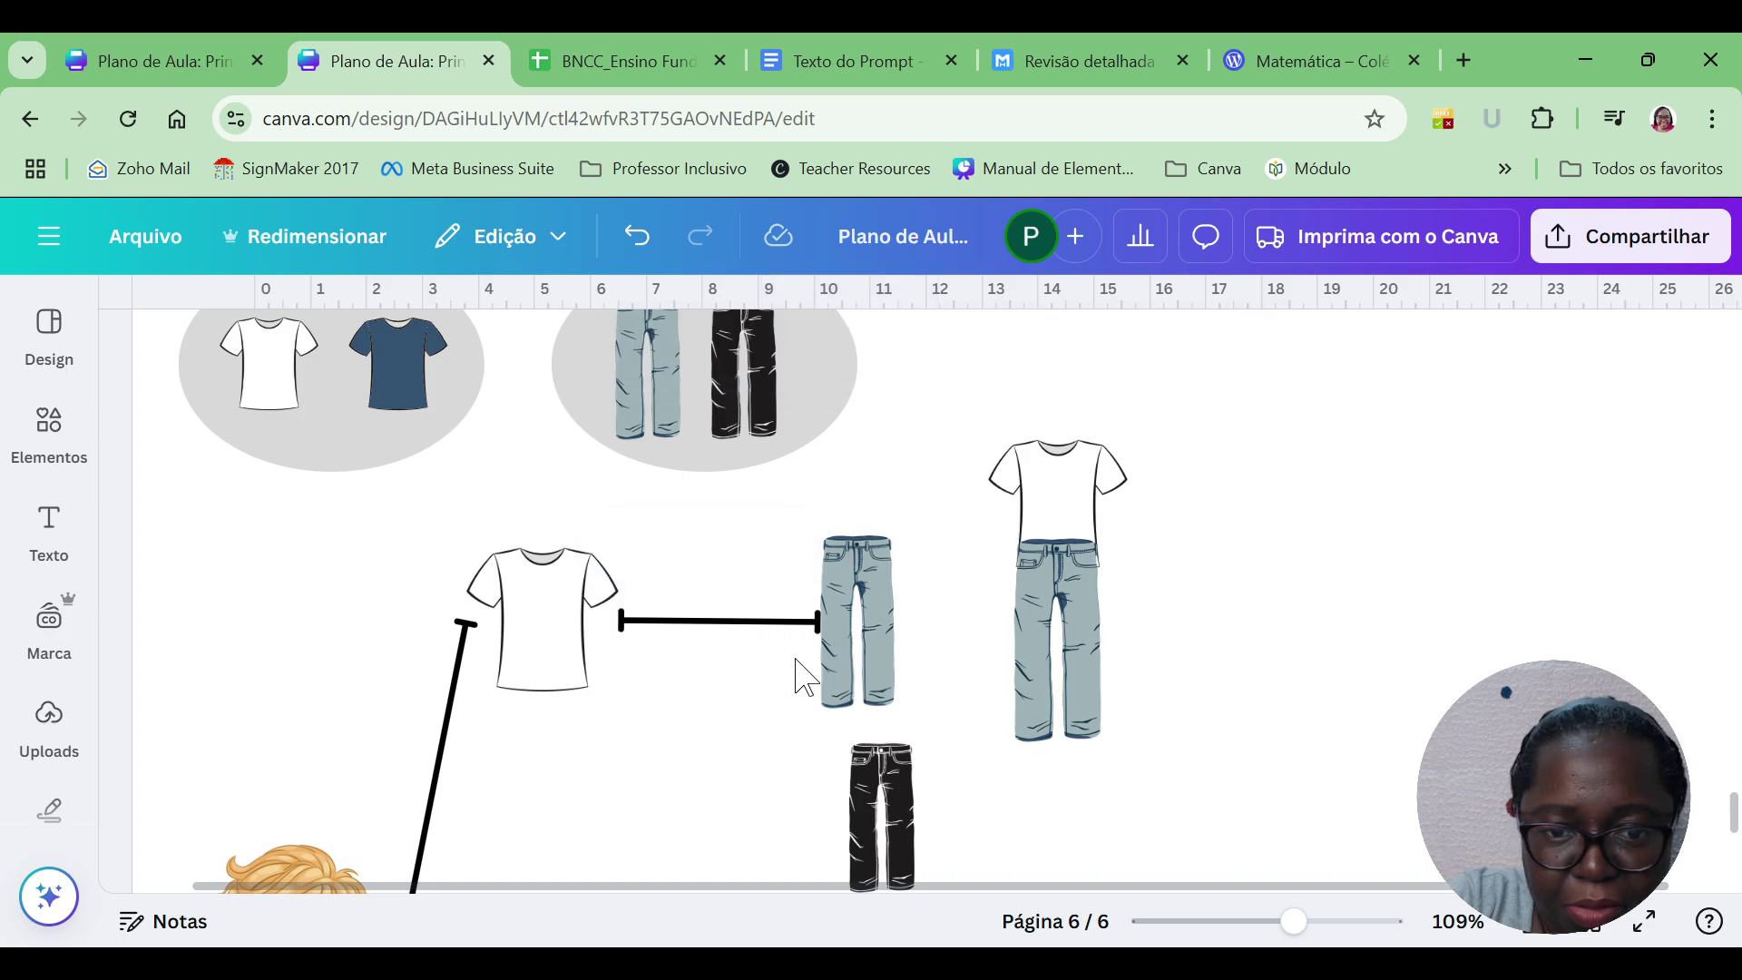
Duplicate the T-shirt-to-jeans line for the black jeans, and arrange the white T-shirt so both lines branch from it to the two jeans.
click(740, 622)
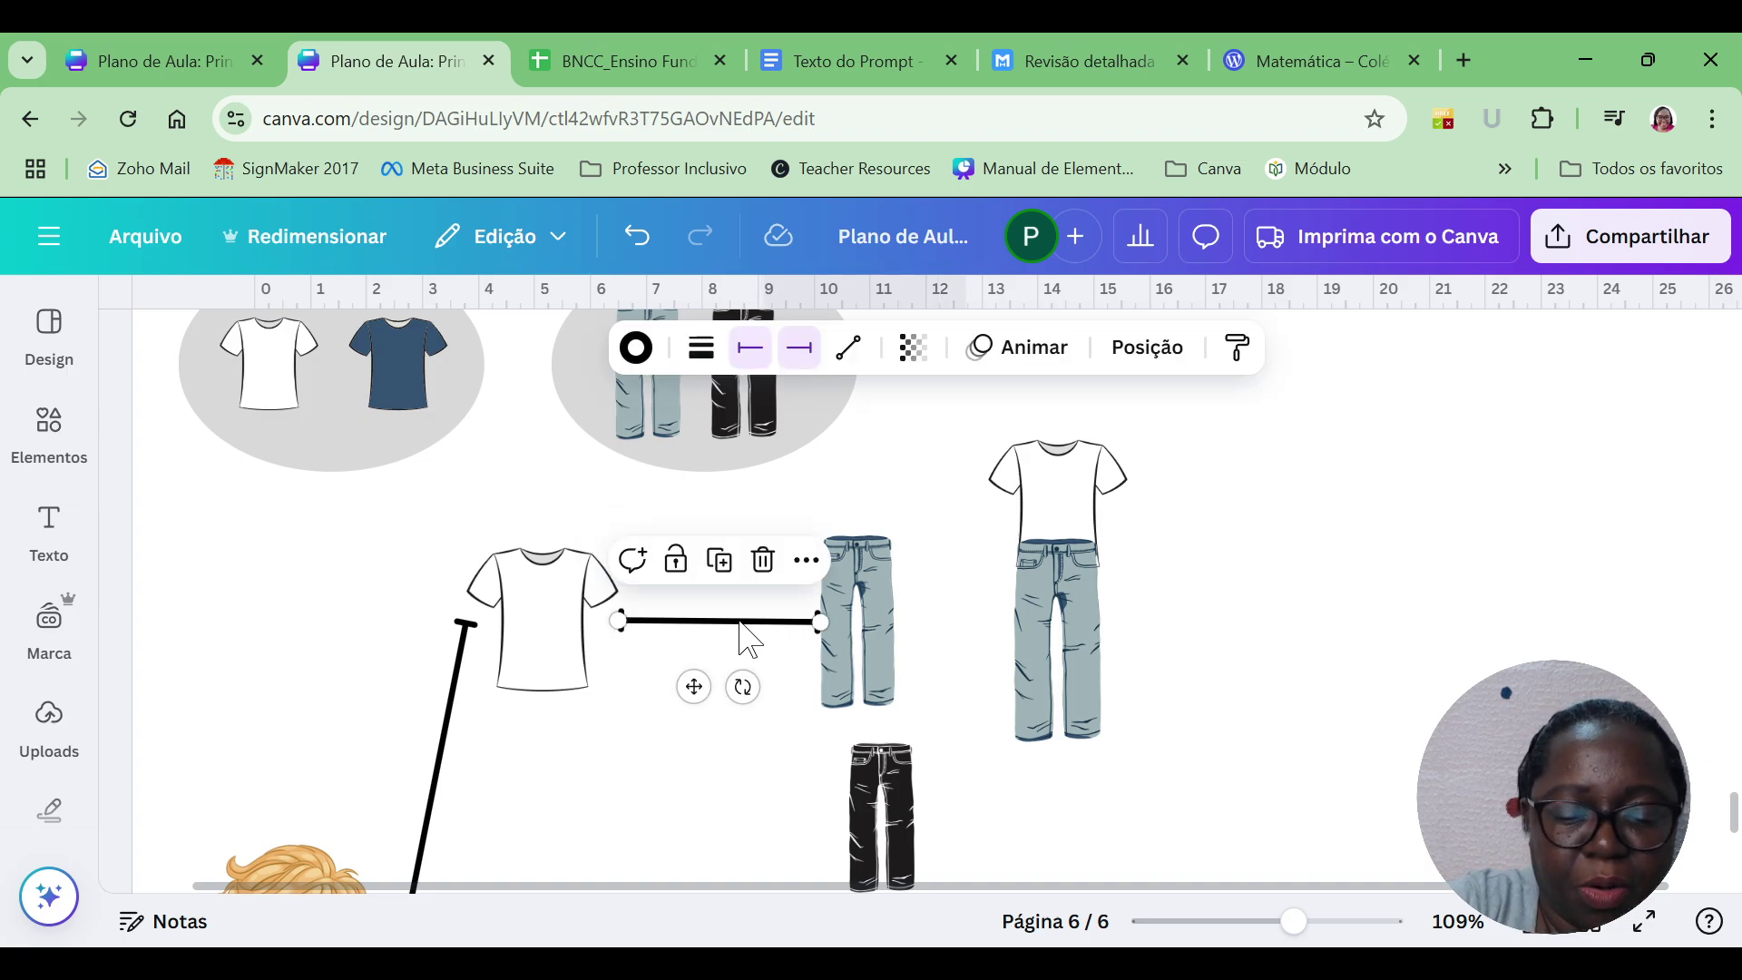
key(ctrl+d)
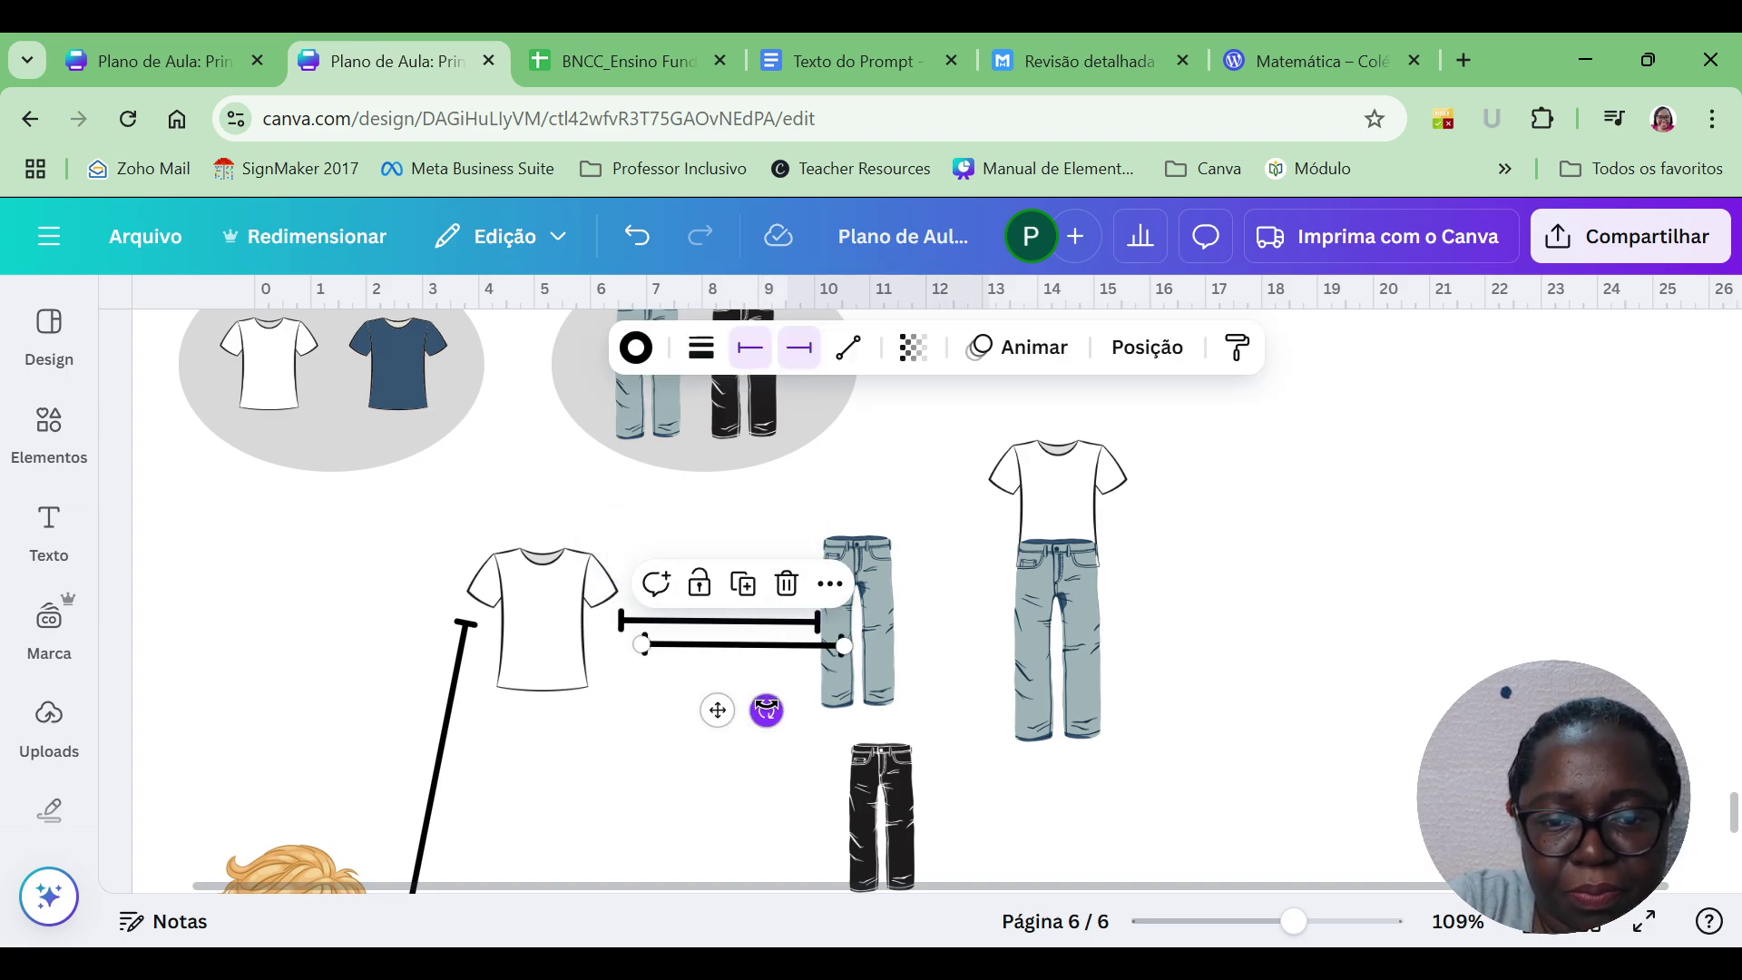
drag(717, 707, 704, 778)
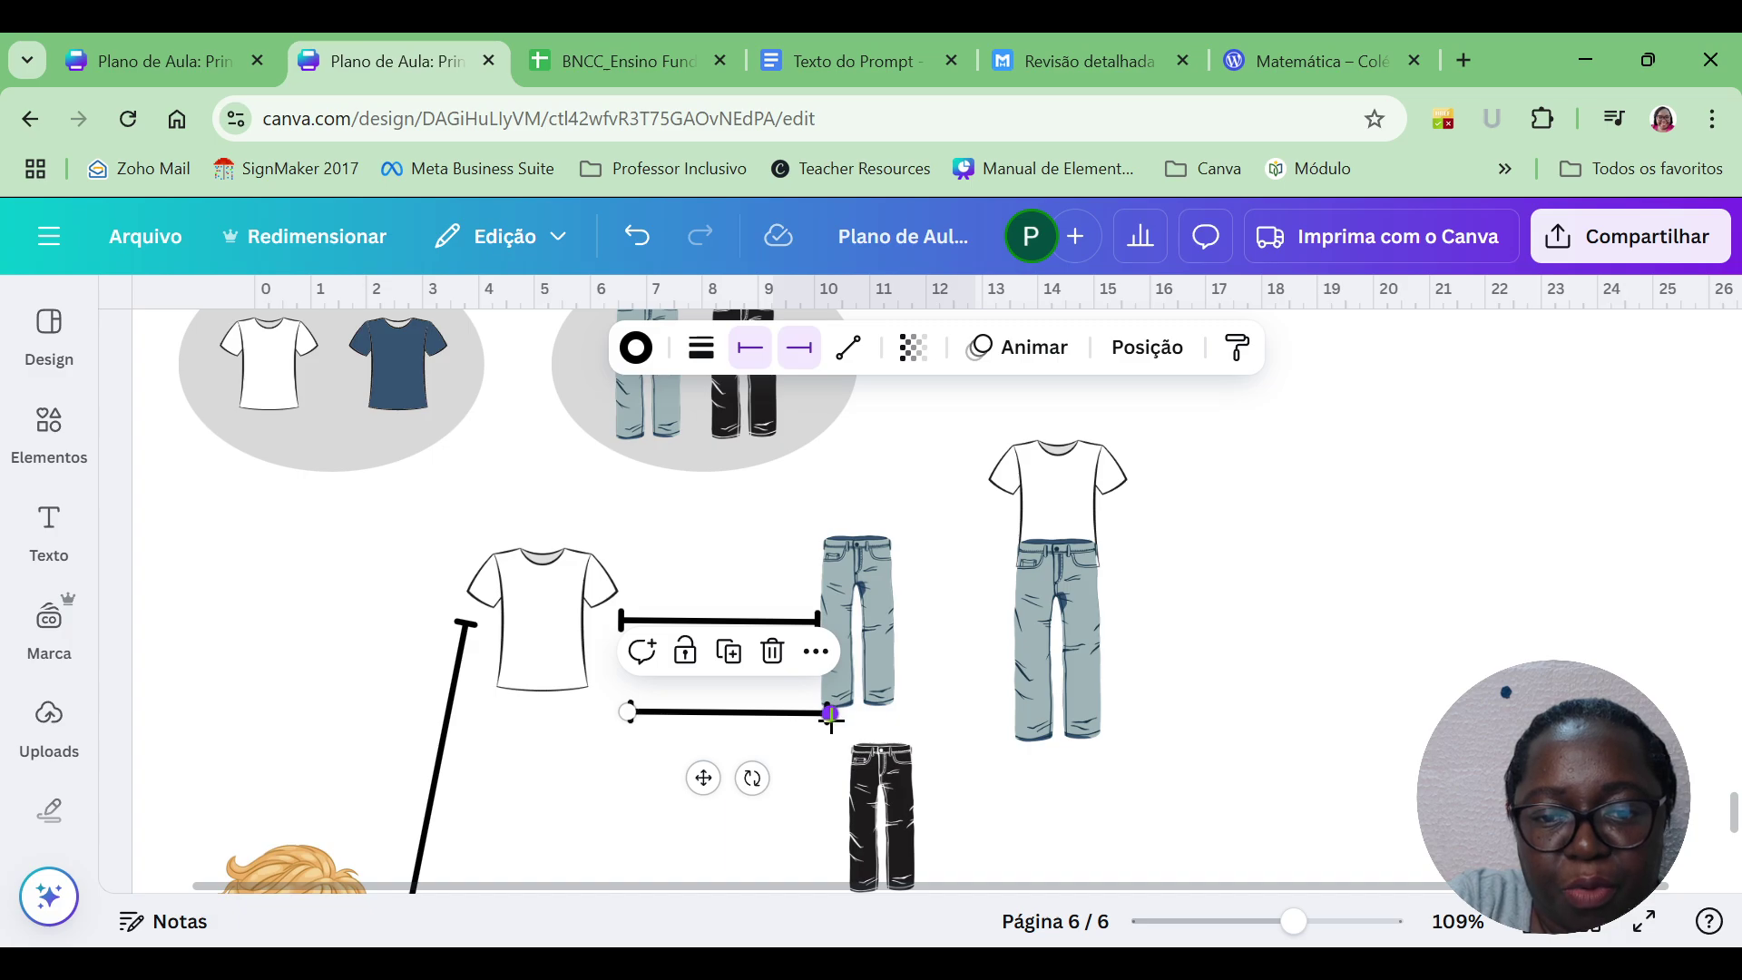
drag(829, 722, 828, 805)
drag(627, 712, 558, 684)
drag(855, 773, 833, 778)
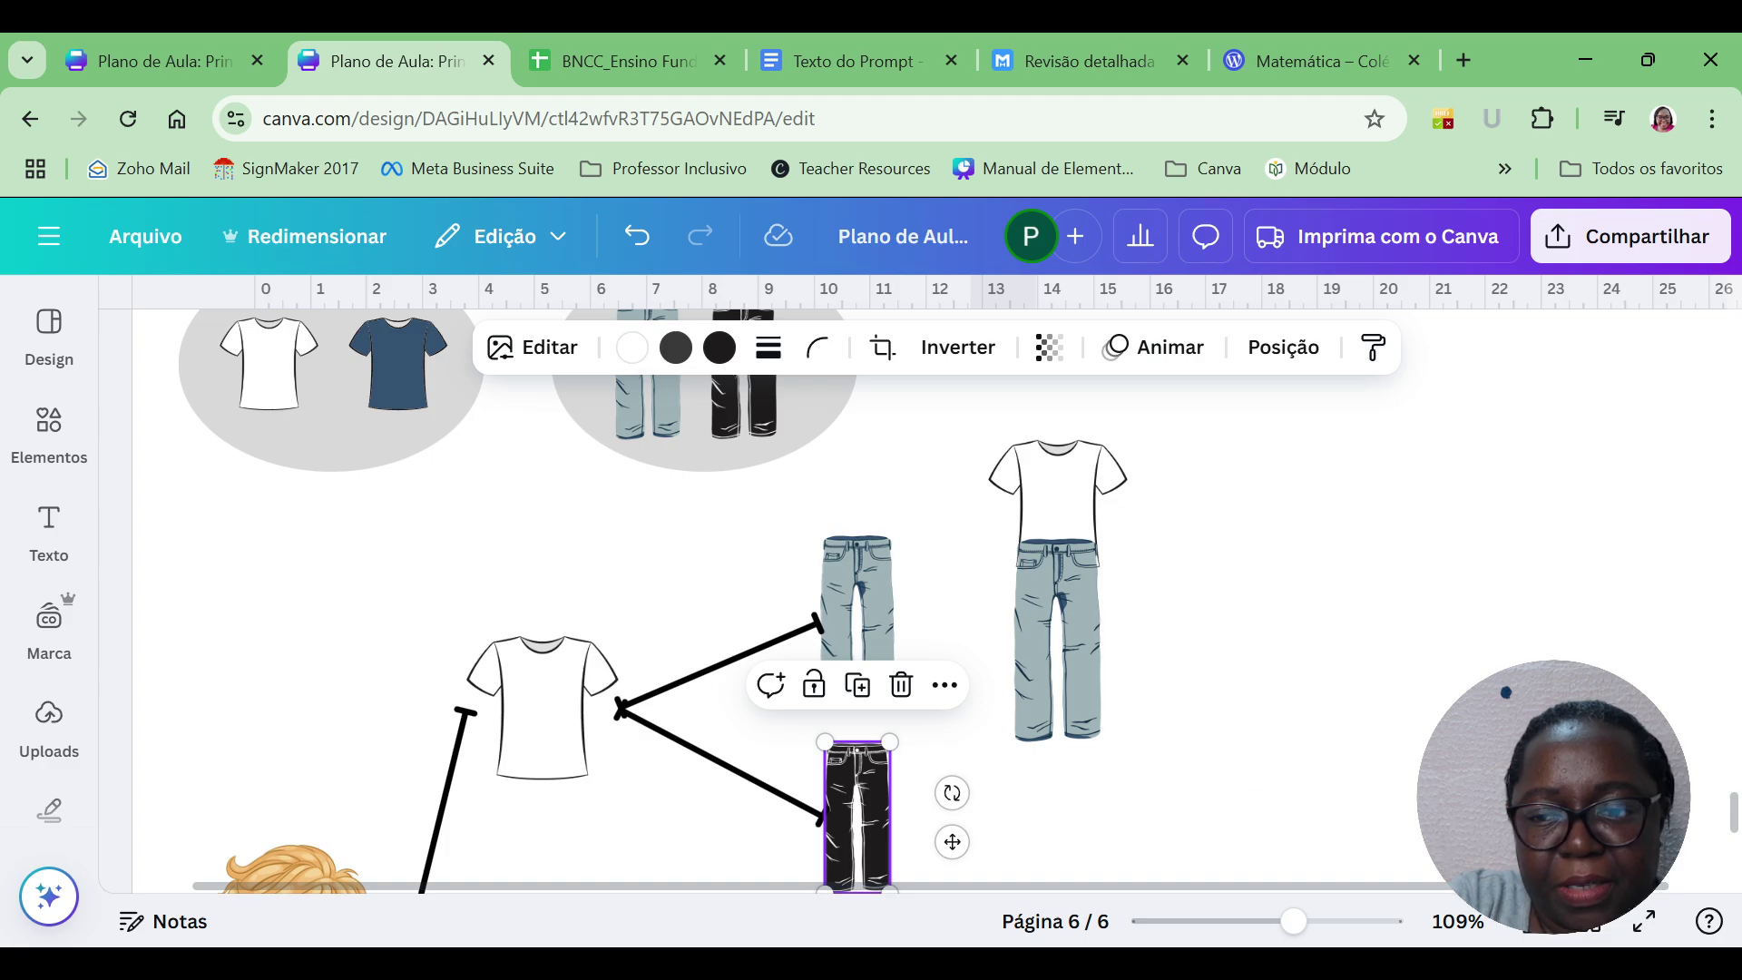
Move the white T-shirt outfit slightly up, duplicate it, and place the copy directly below the original.
drag(1049, 535, 1046, 501)
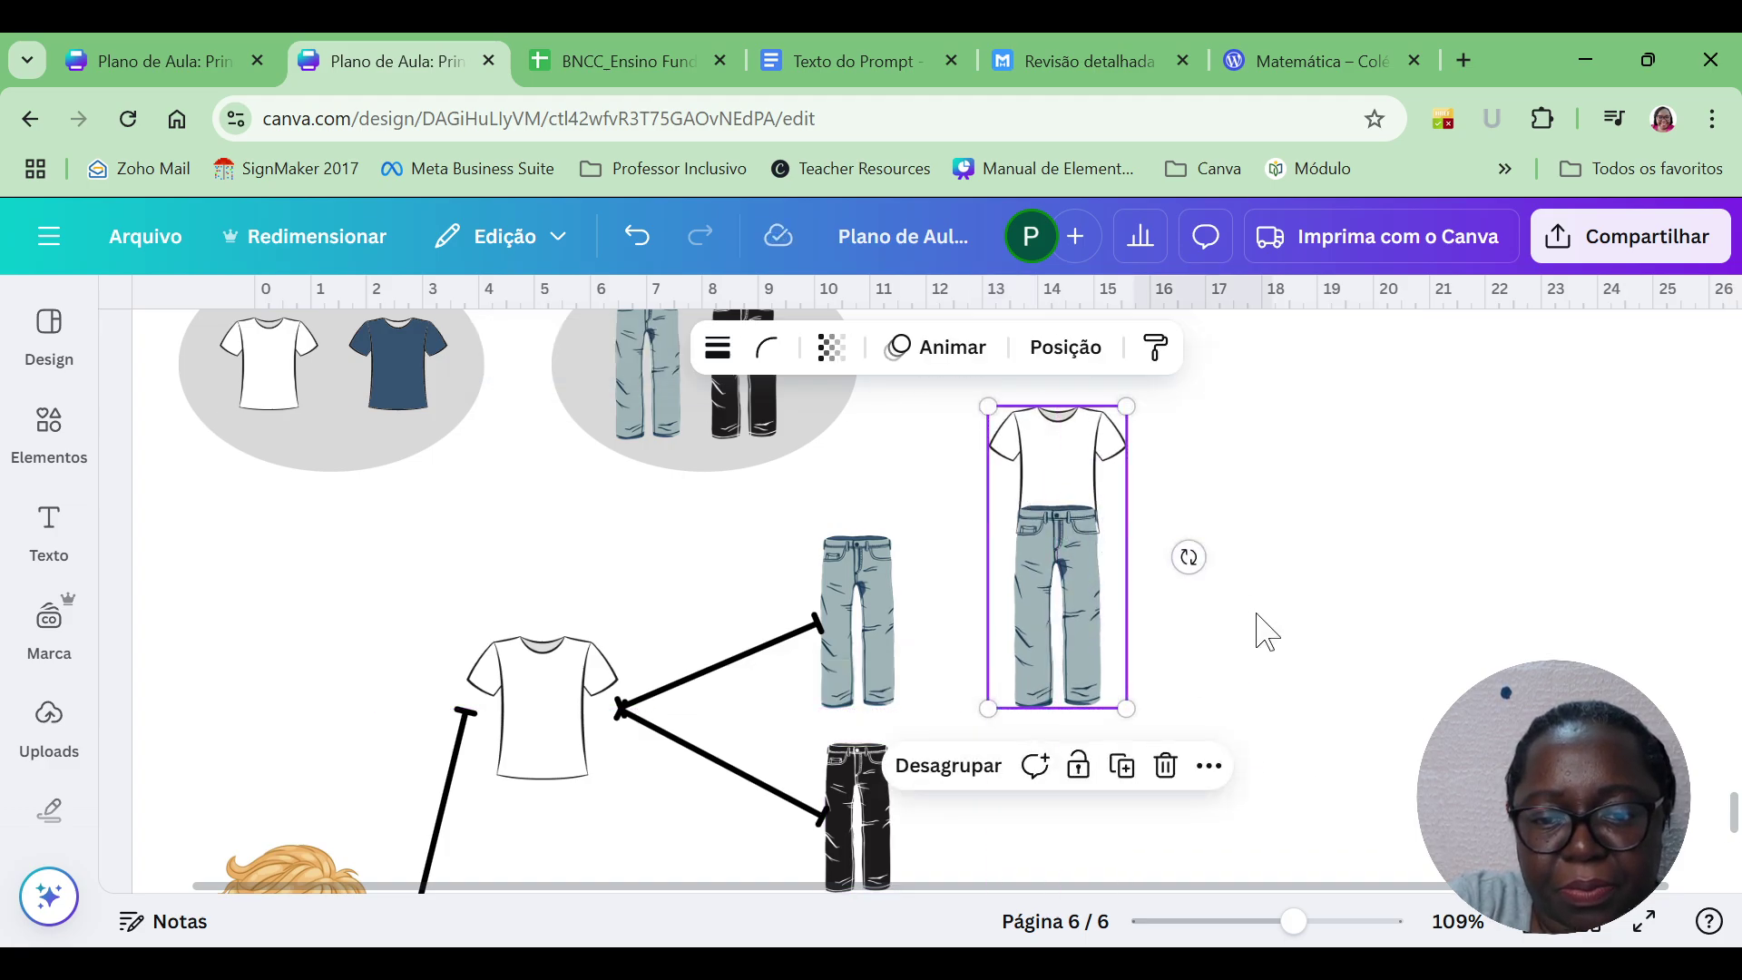
click(1105, 497)
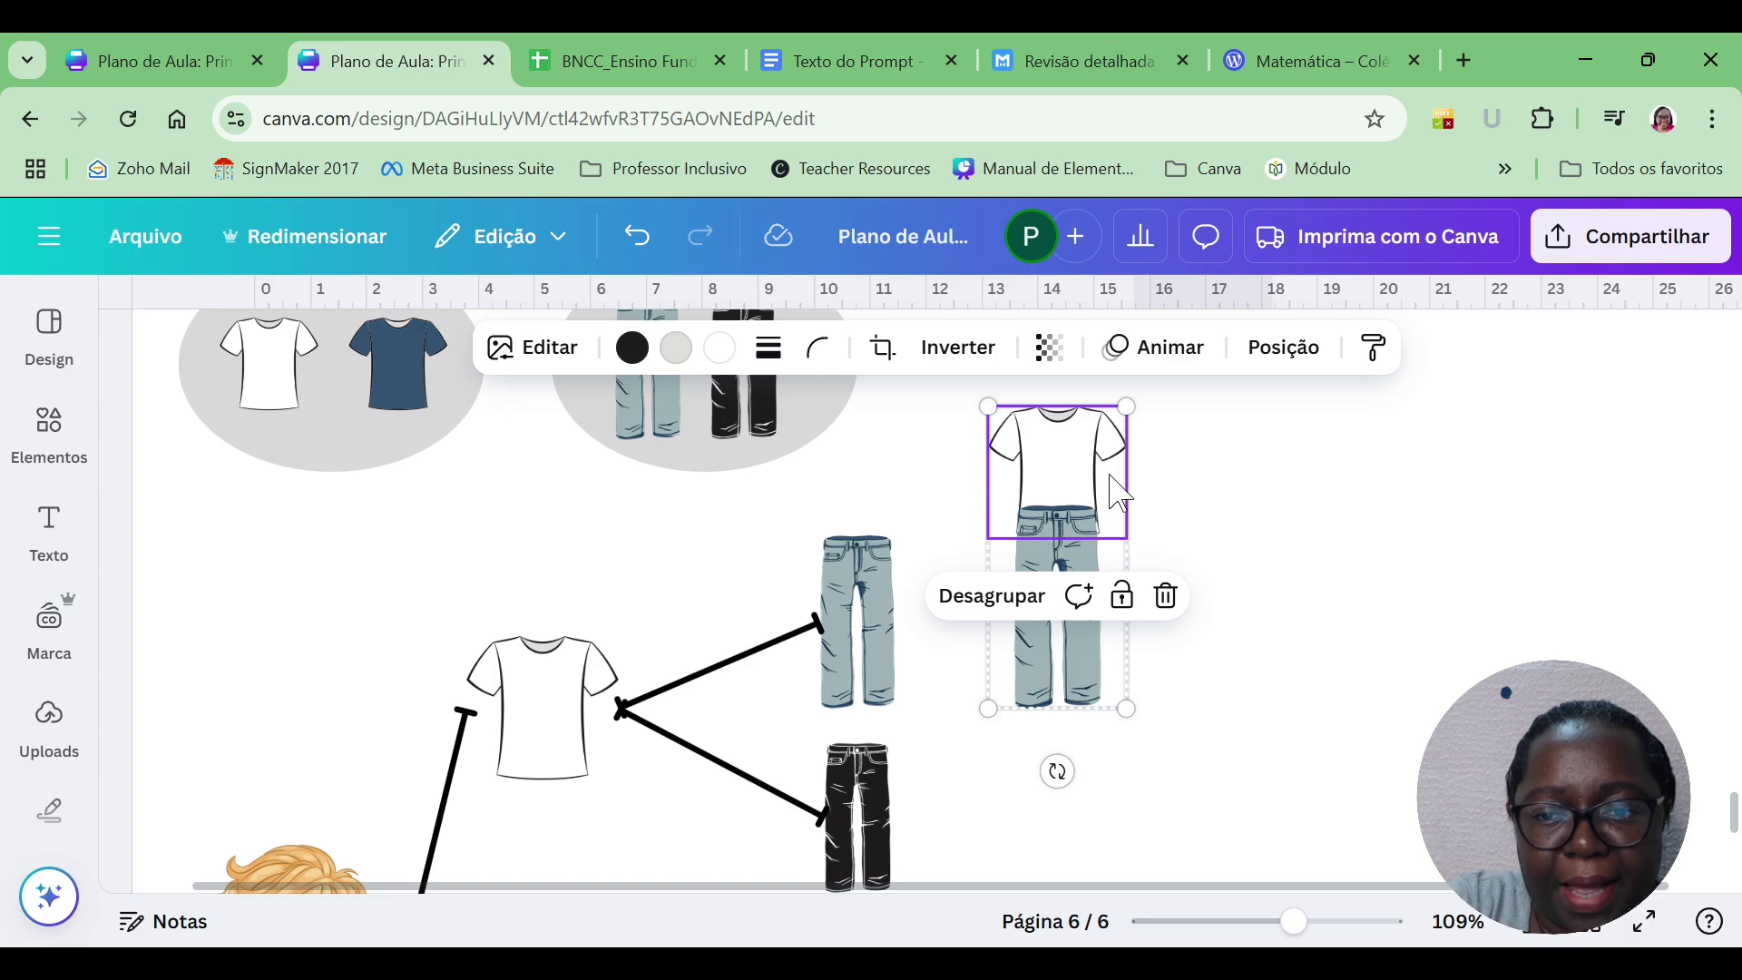
click(1126, 406)
key(ctrl+d)
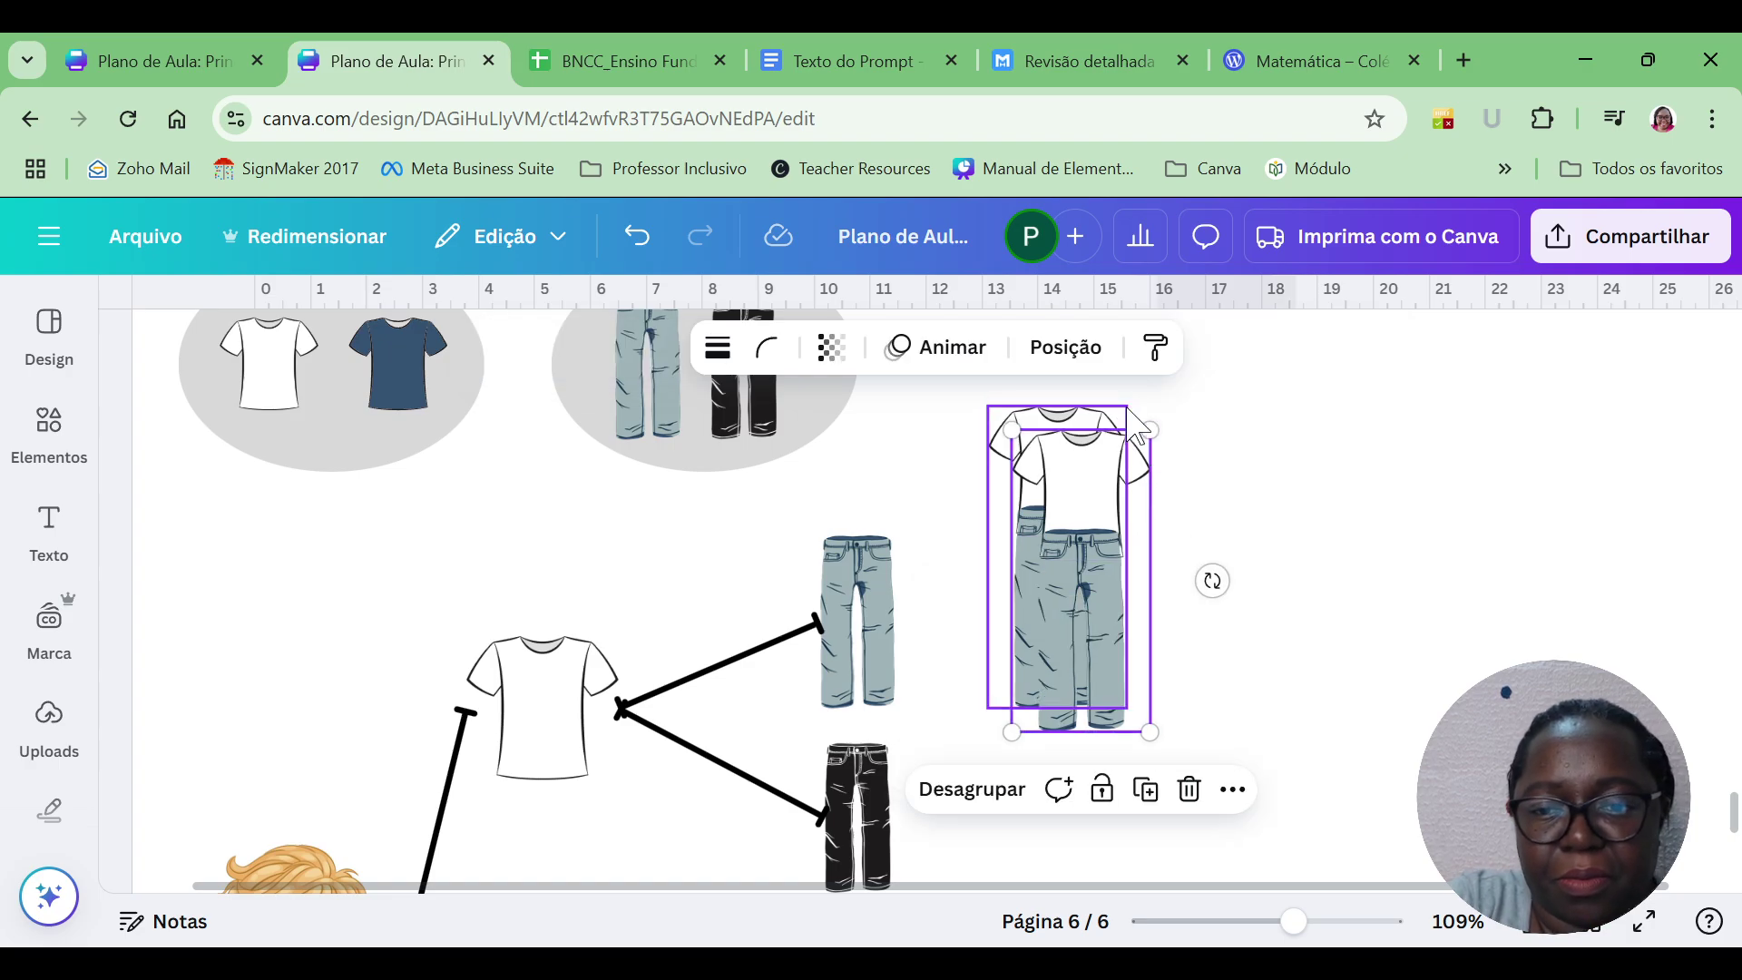
drag(1083, 419, 1083, 751)
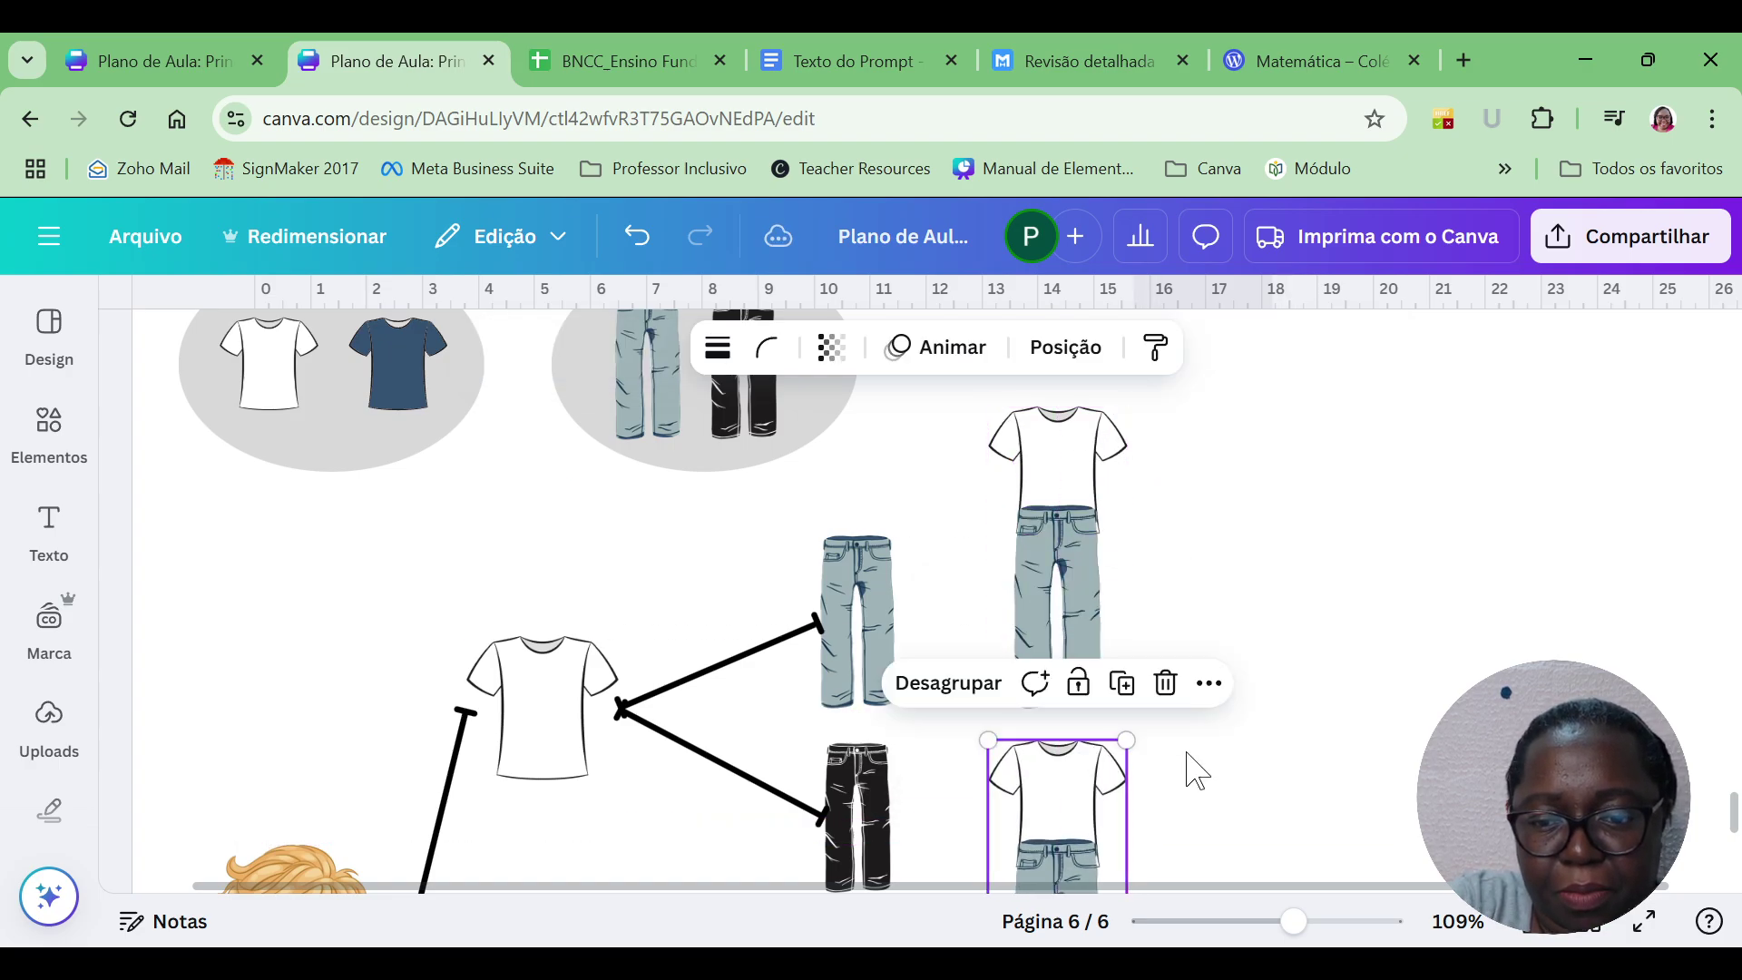
Ungroup the duplicated outfit and copy the black jeans' style onto its jeans.
click(1025, 736)
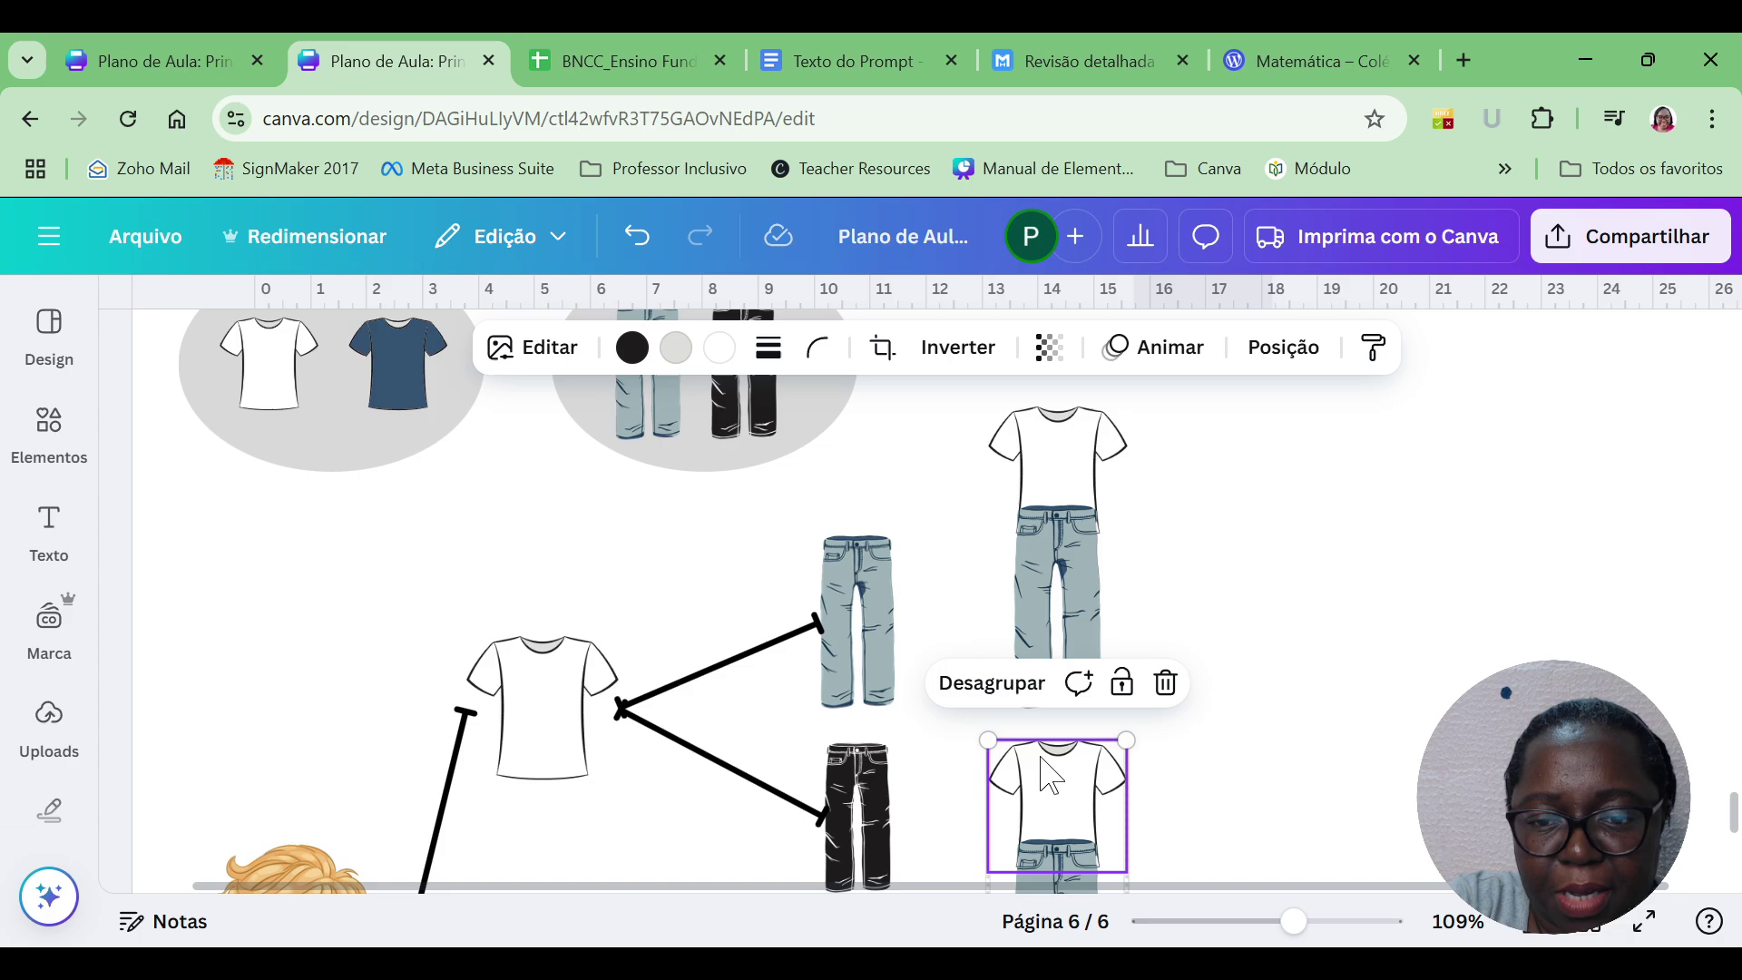
click(996, 686)
click(1295, 816)
scroll(857, 544, down, 4)
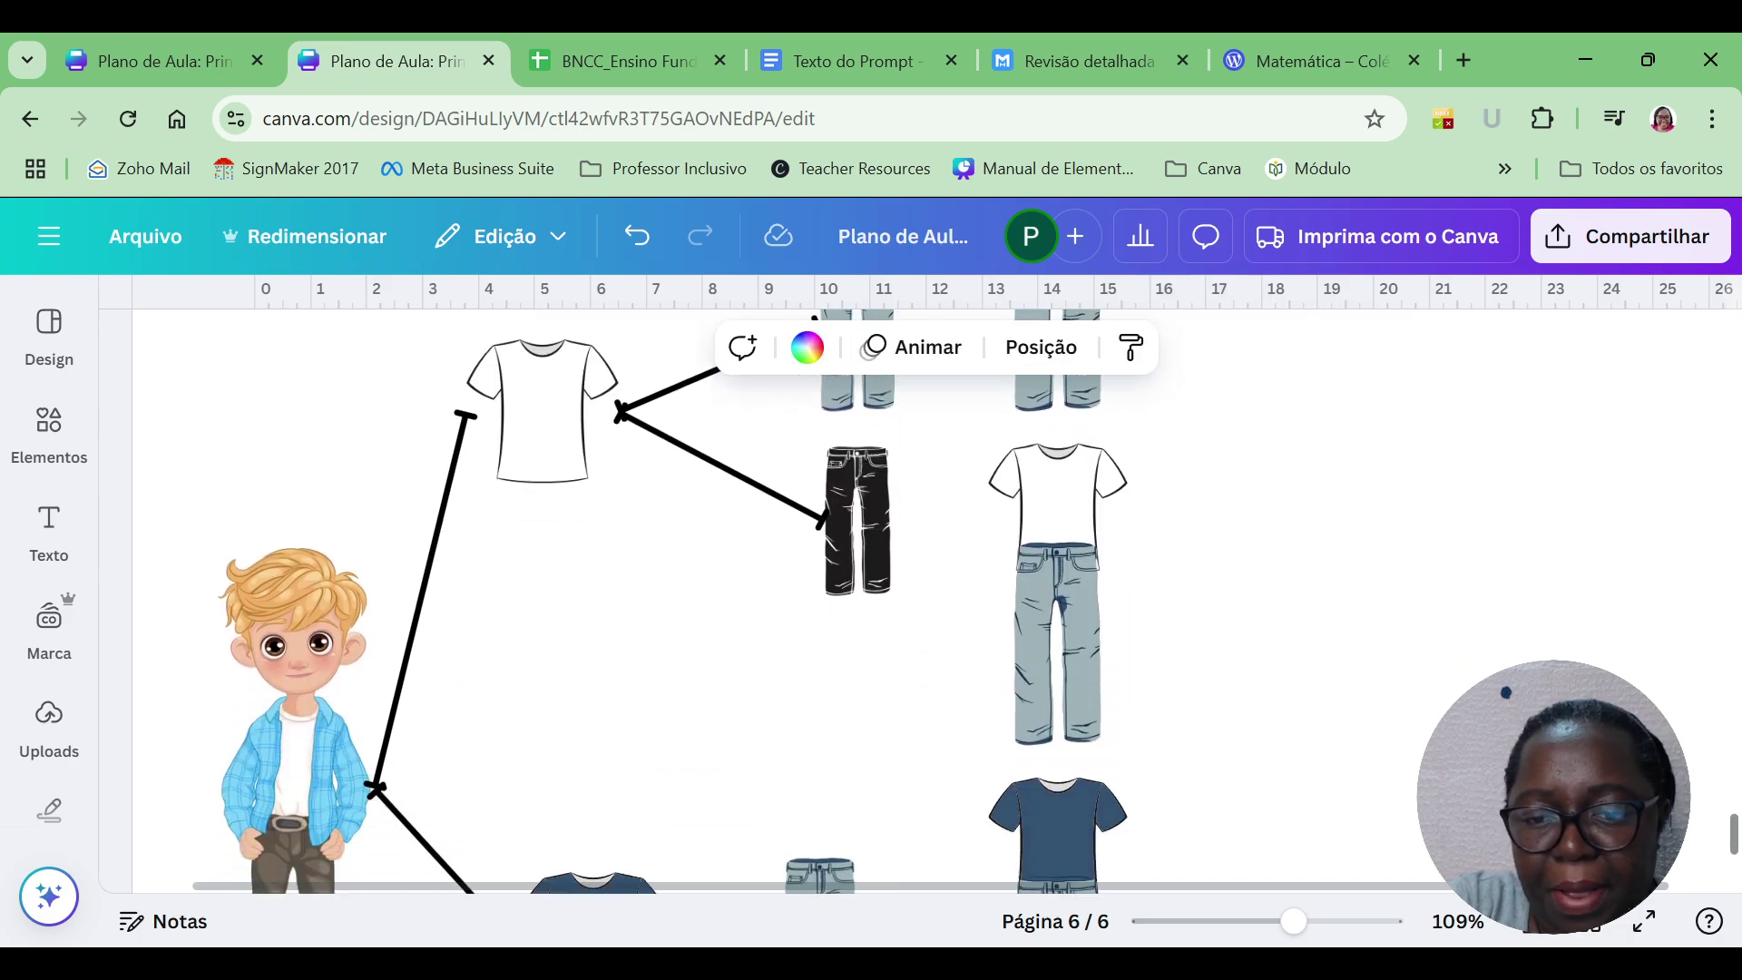
click(861, 522)
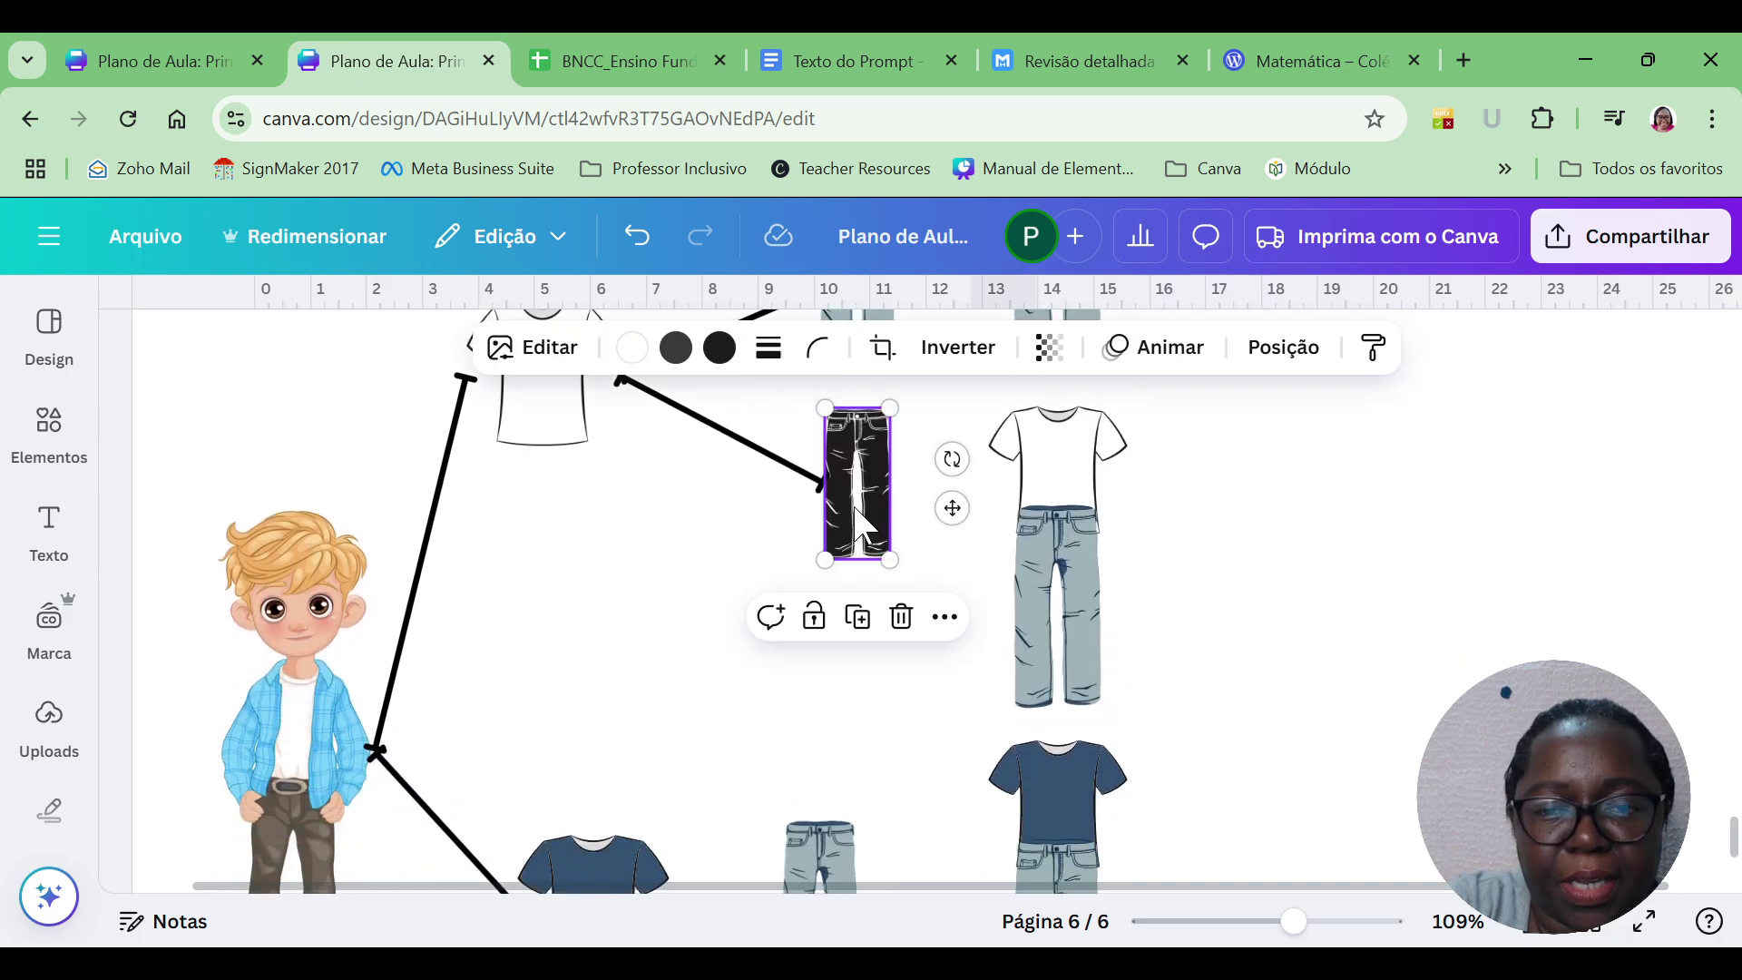
click(1374, 347)
click(1057, 604)
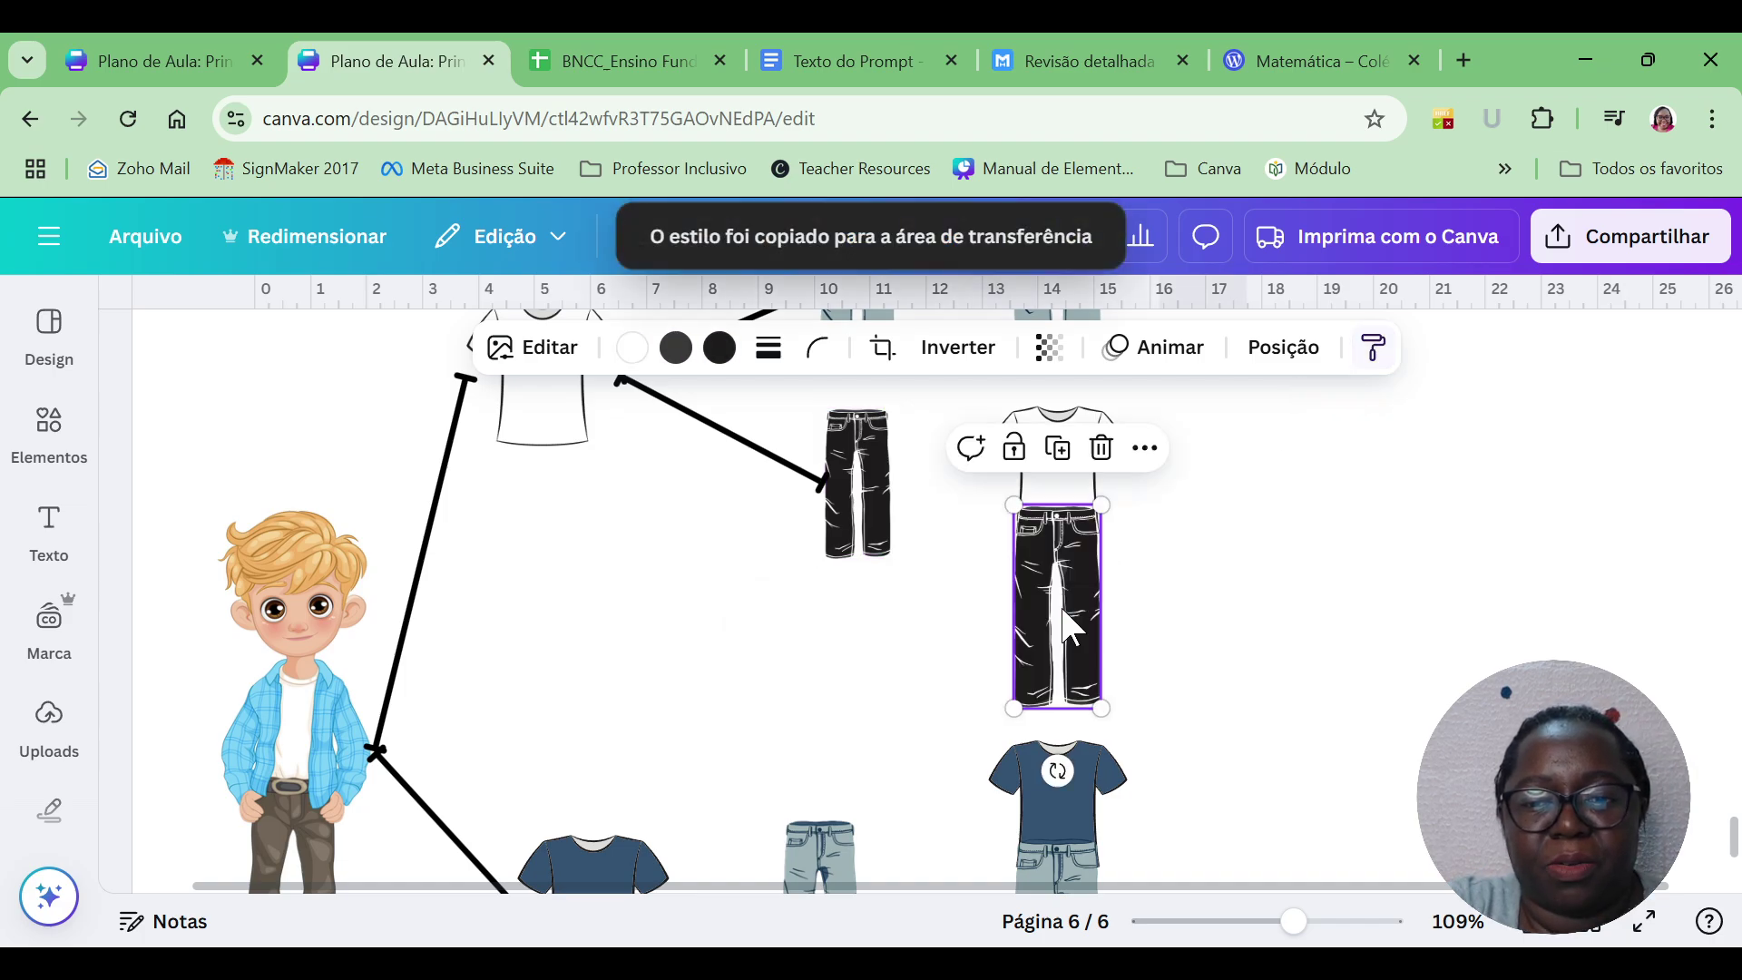
click(1234, 638)
drag(1295, 921, 1243, 922)
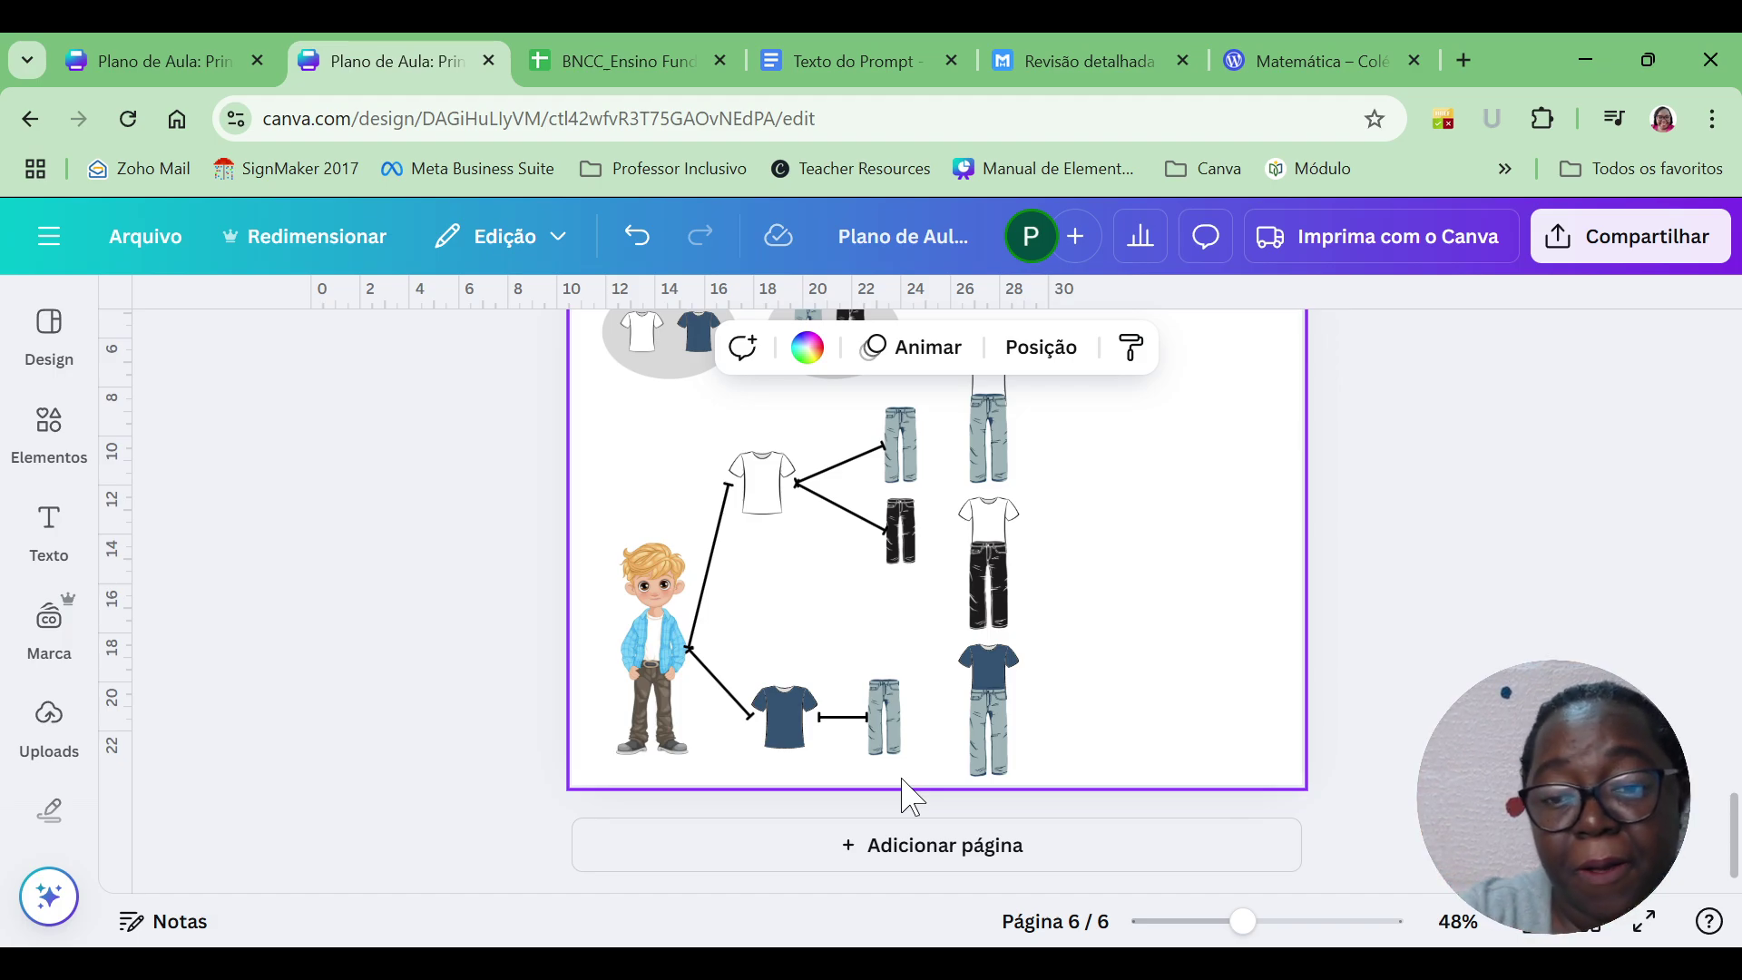
scroll(1733, 826, up, 3)
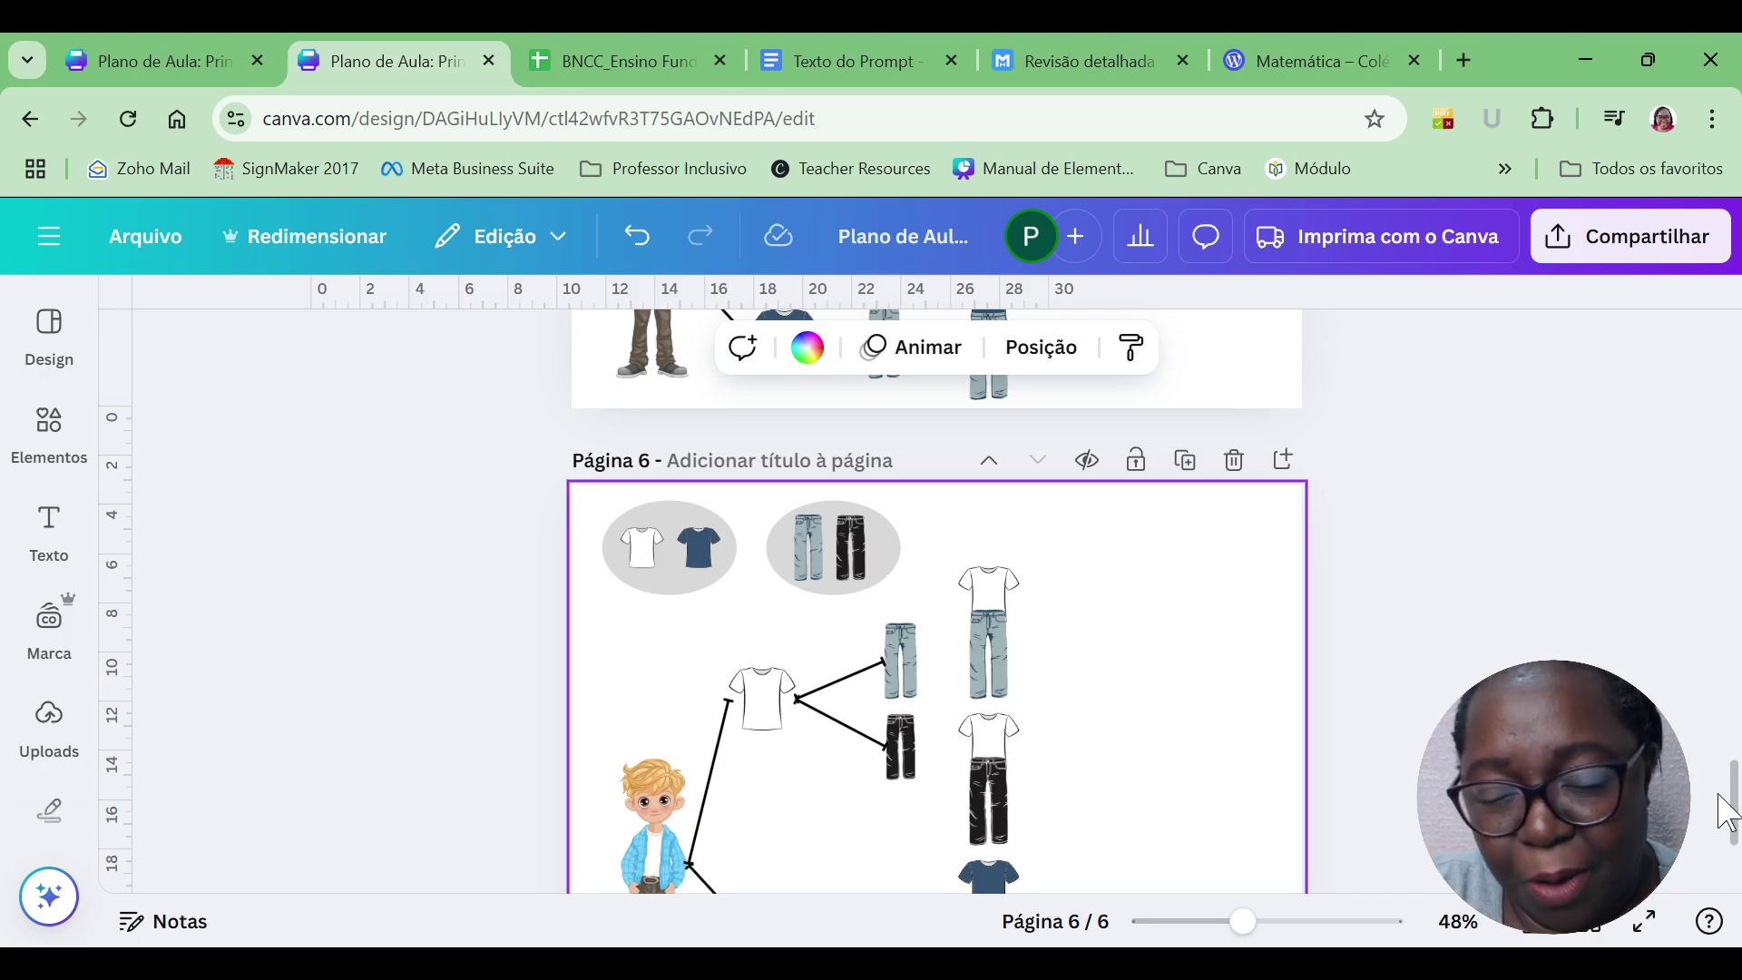
drag(1735, 802, 1735, 811)
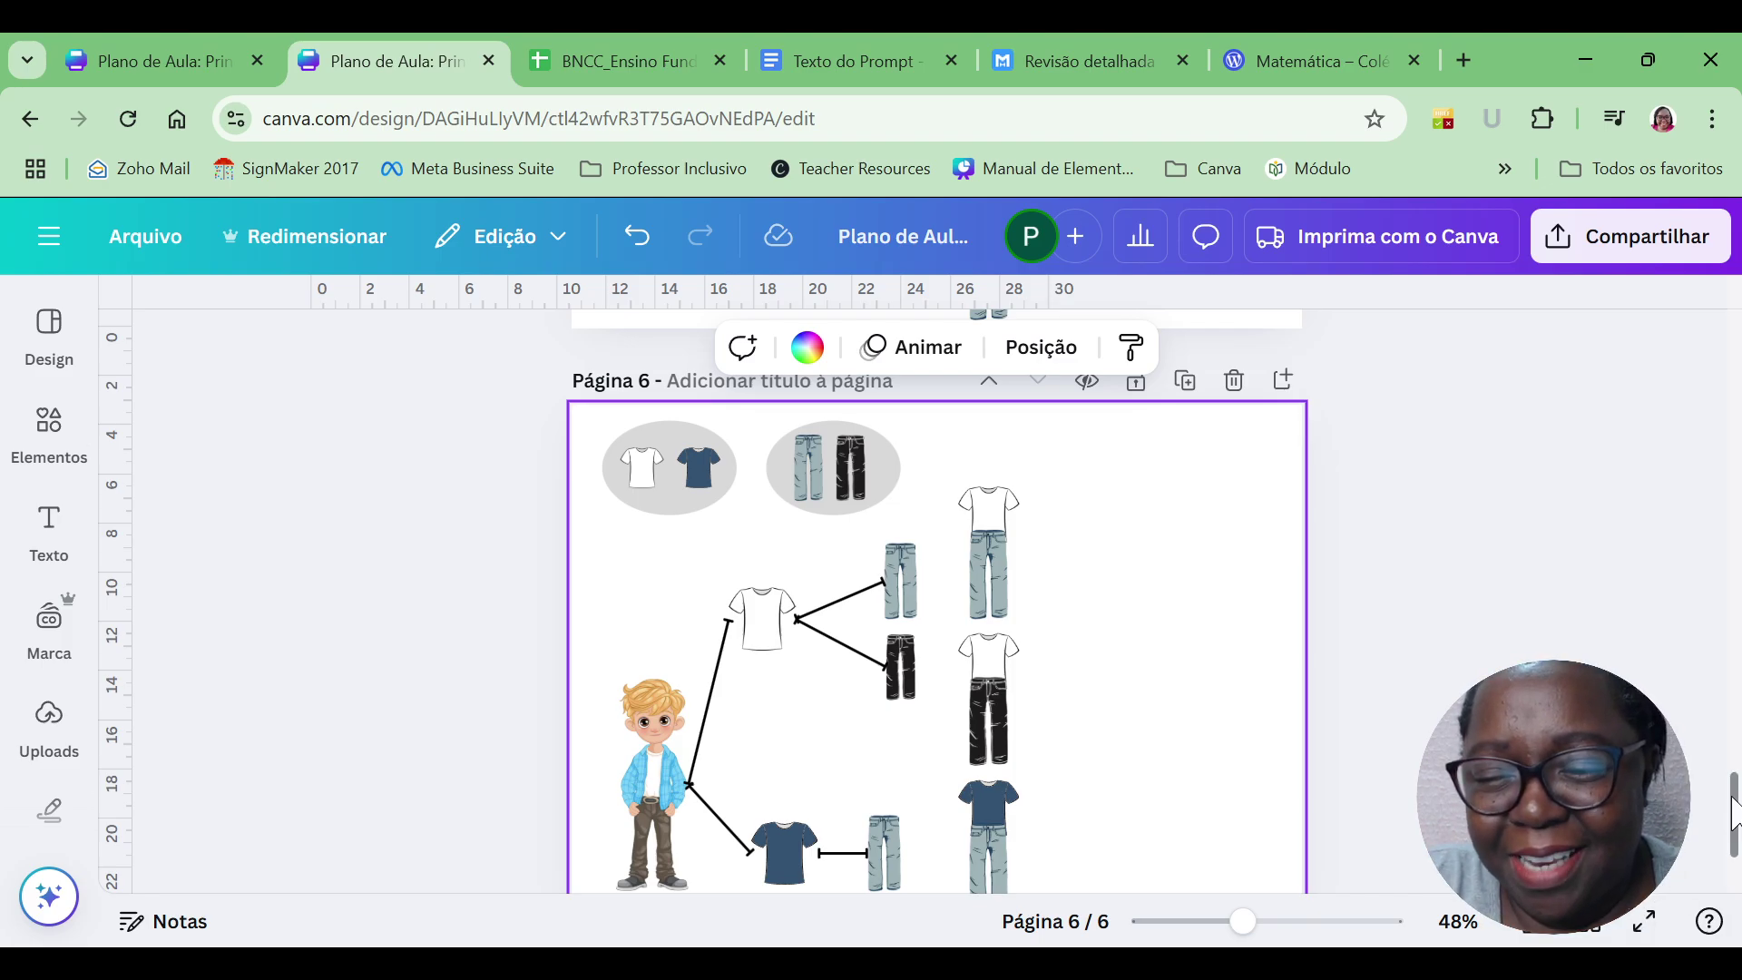
scroll(1734, 817, down, 1)
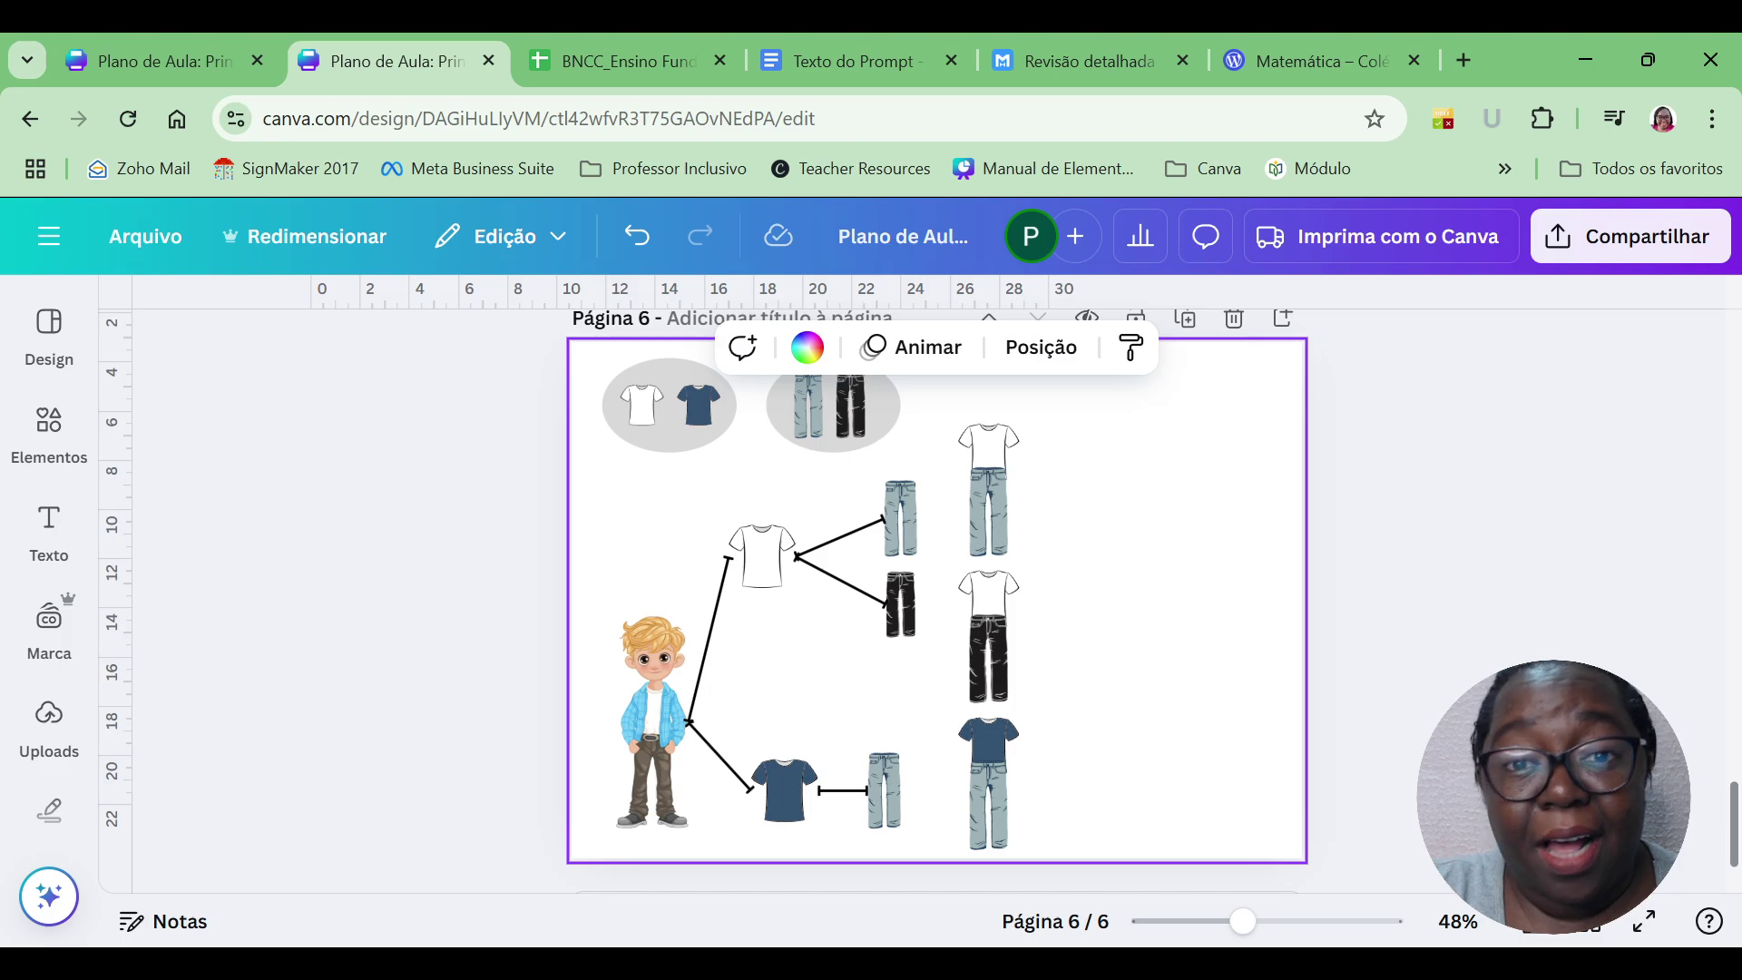
scroll(984, 524, down, 1)
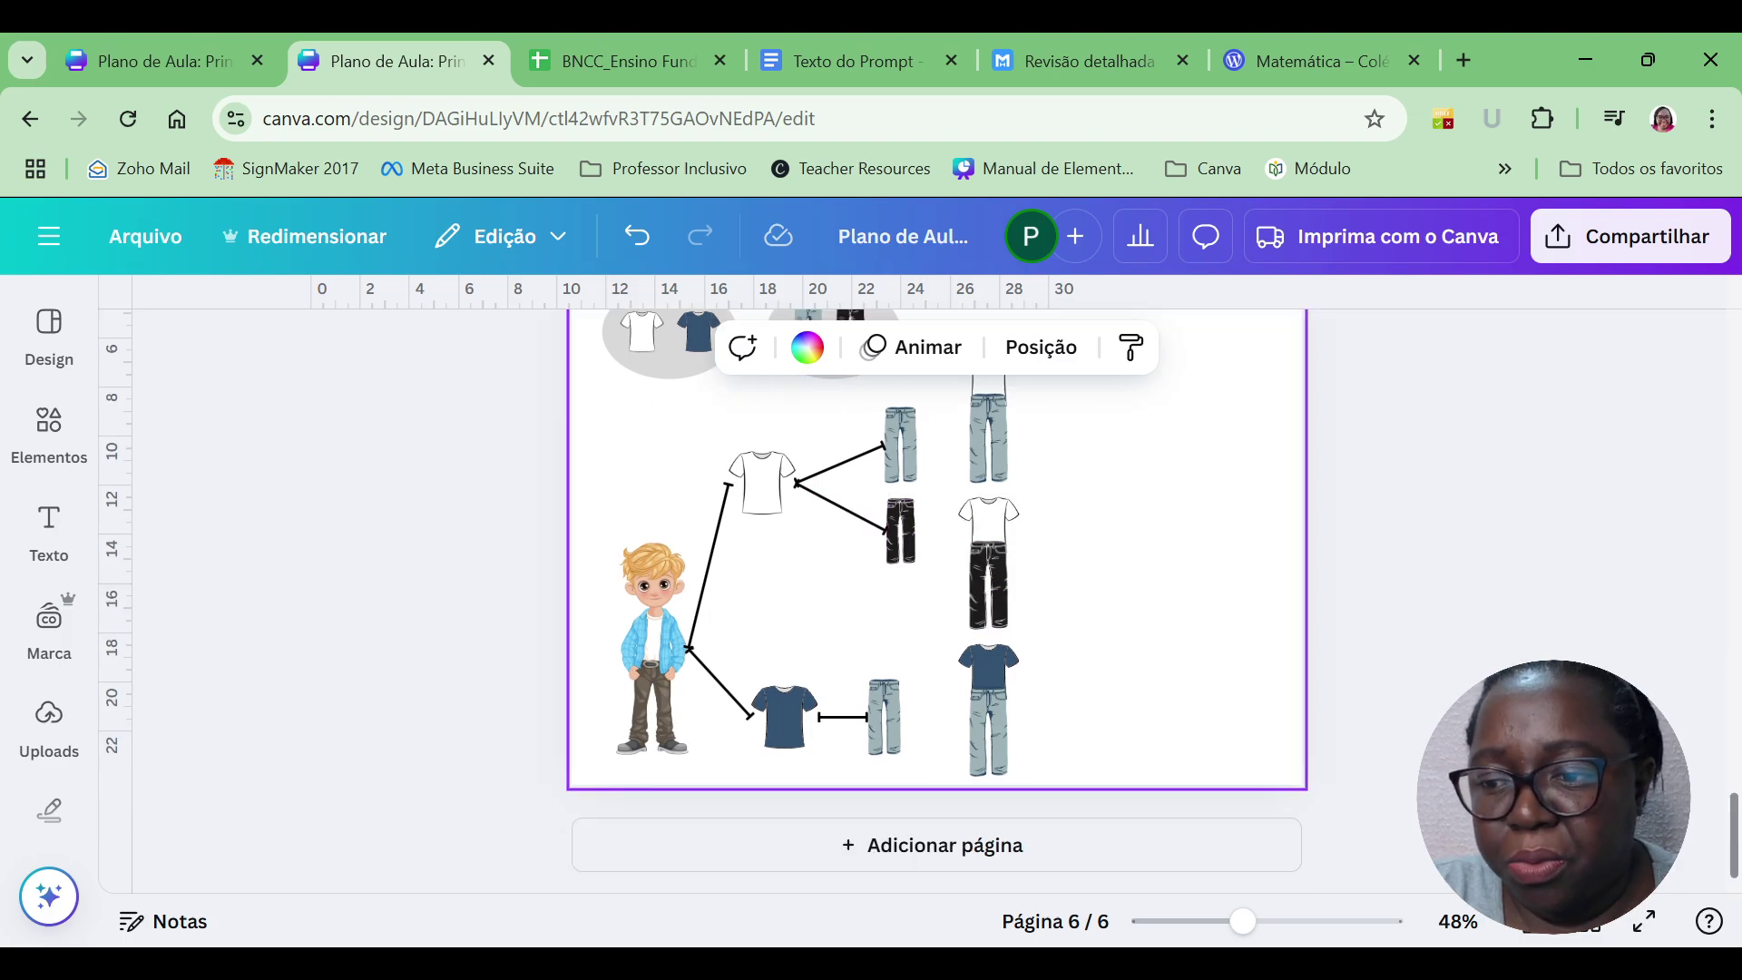
Select the two grey ovals with their T-shirts and jeans on page 6, and add a blank page 7.
scroll(581, 590, up, 3)
drag(556, 554, 853, 613)
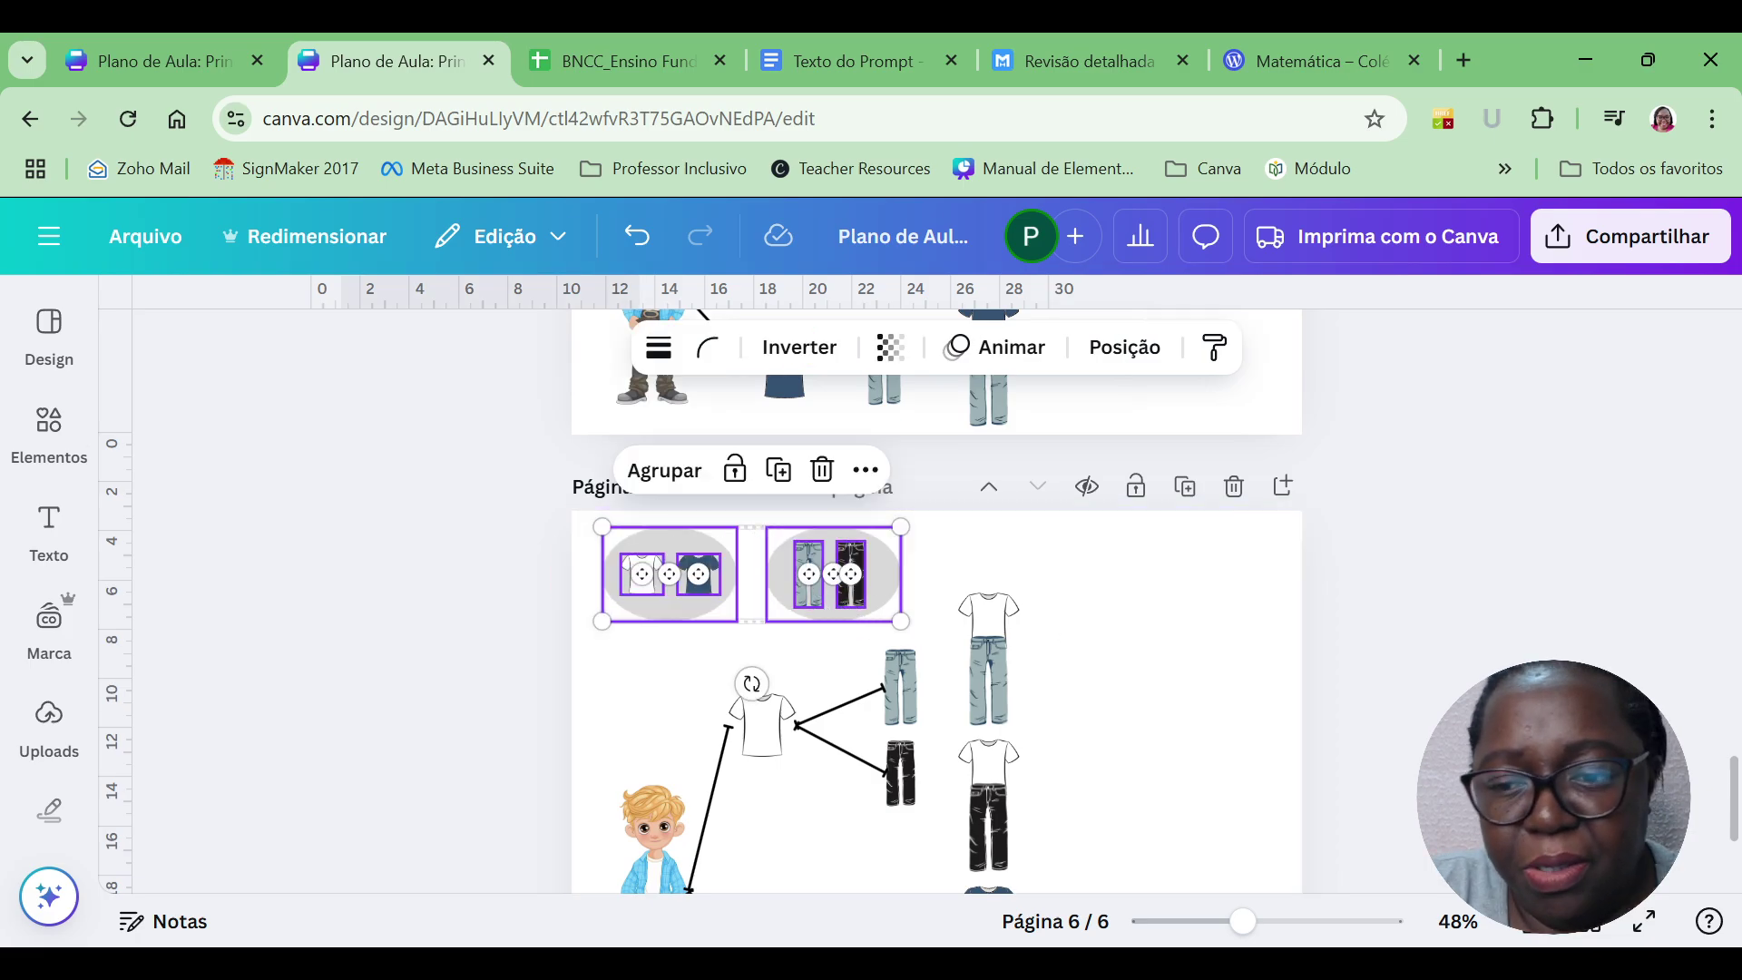
scroll(937, 601, down, 3)
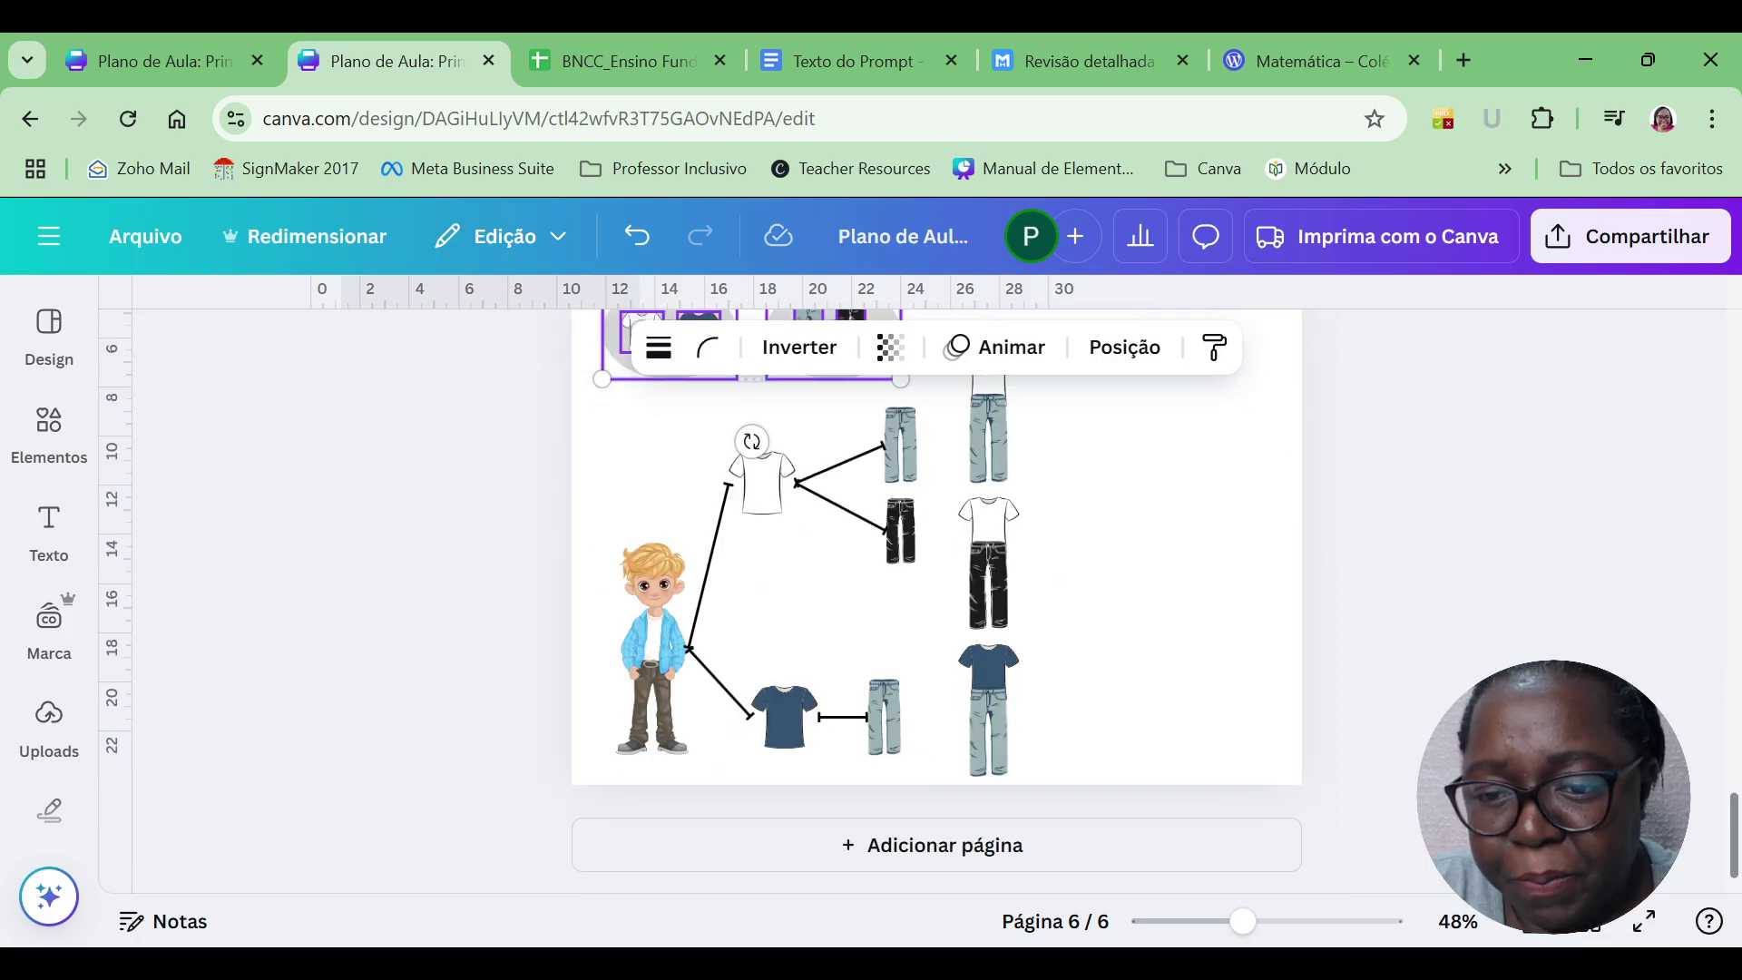
click(1247, 857)
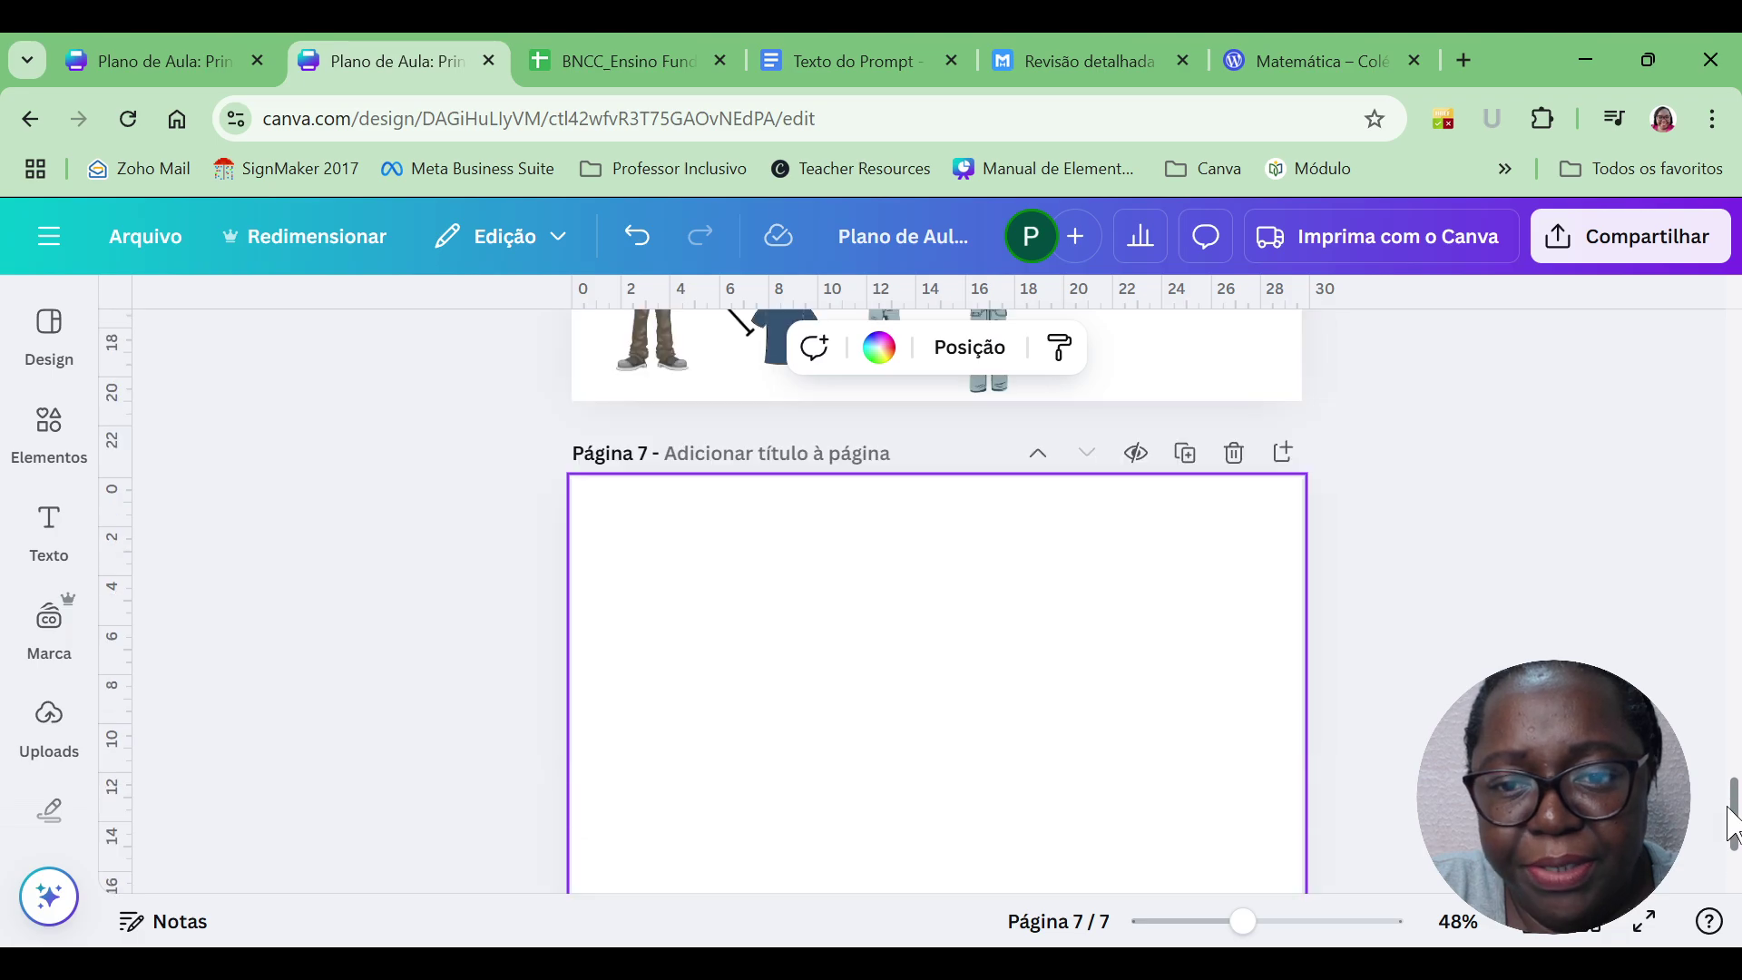
Clear the "Linha" search from the elements library and return to its main overview.
click(50, 422)
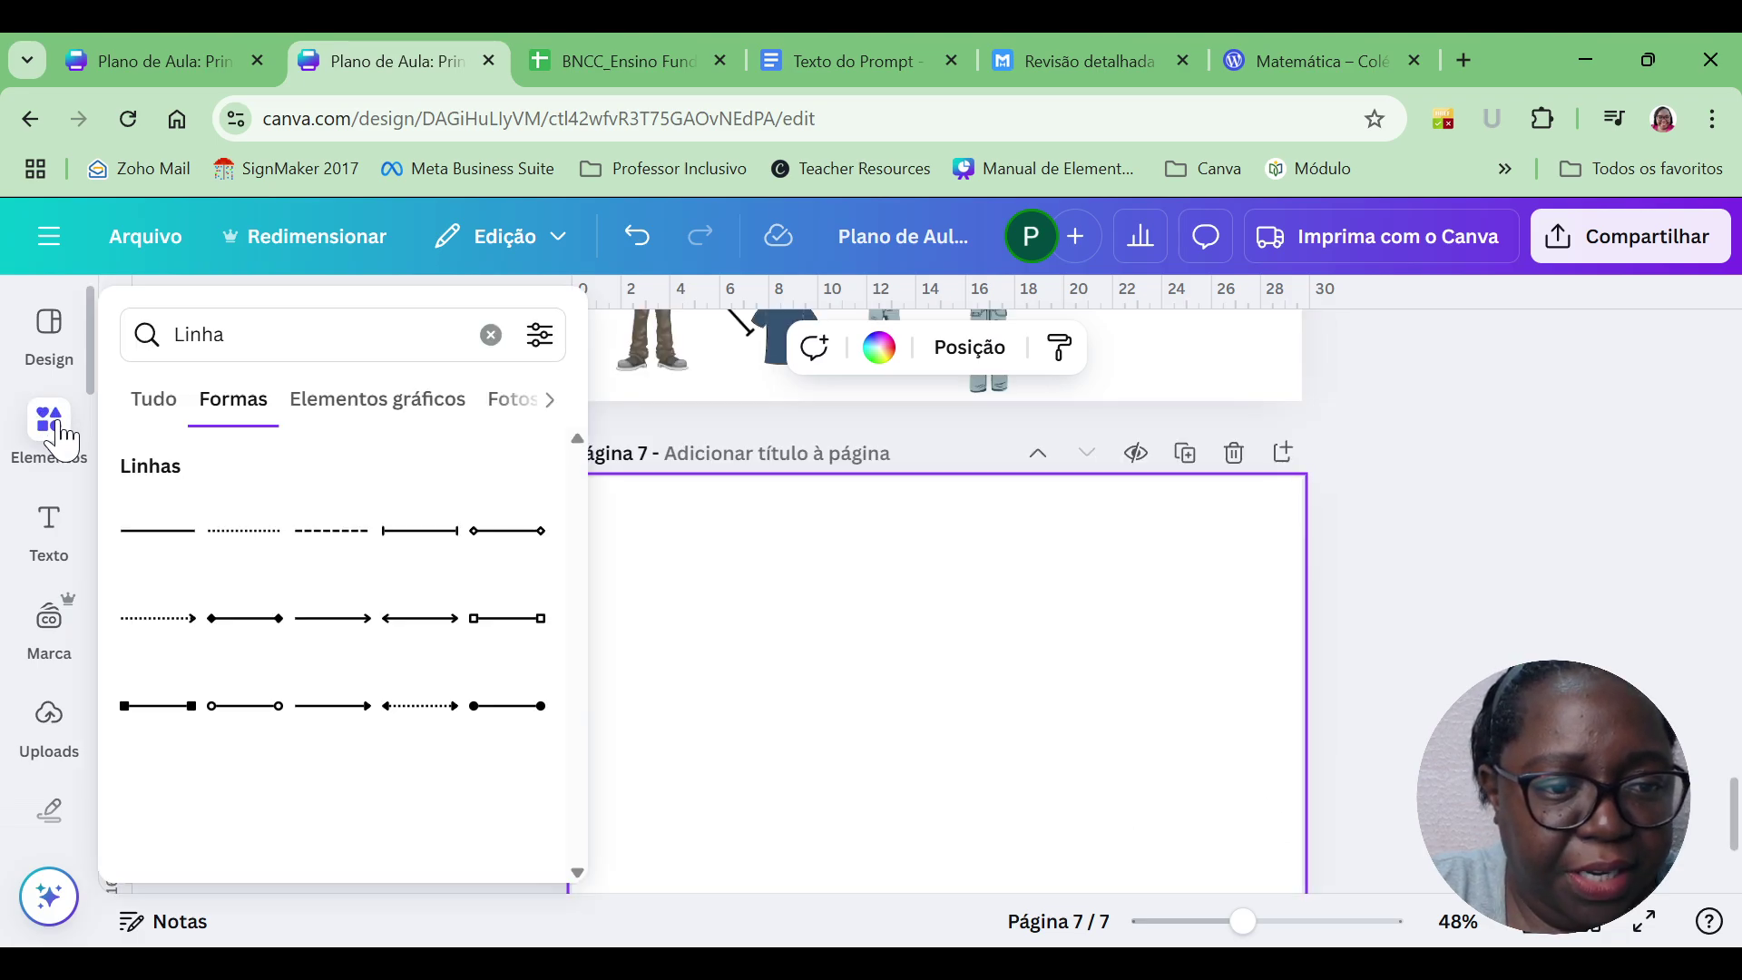
click(490, 325)
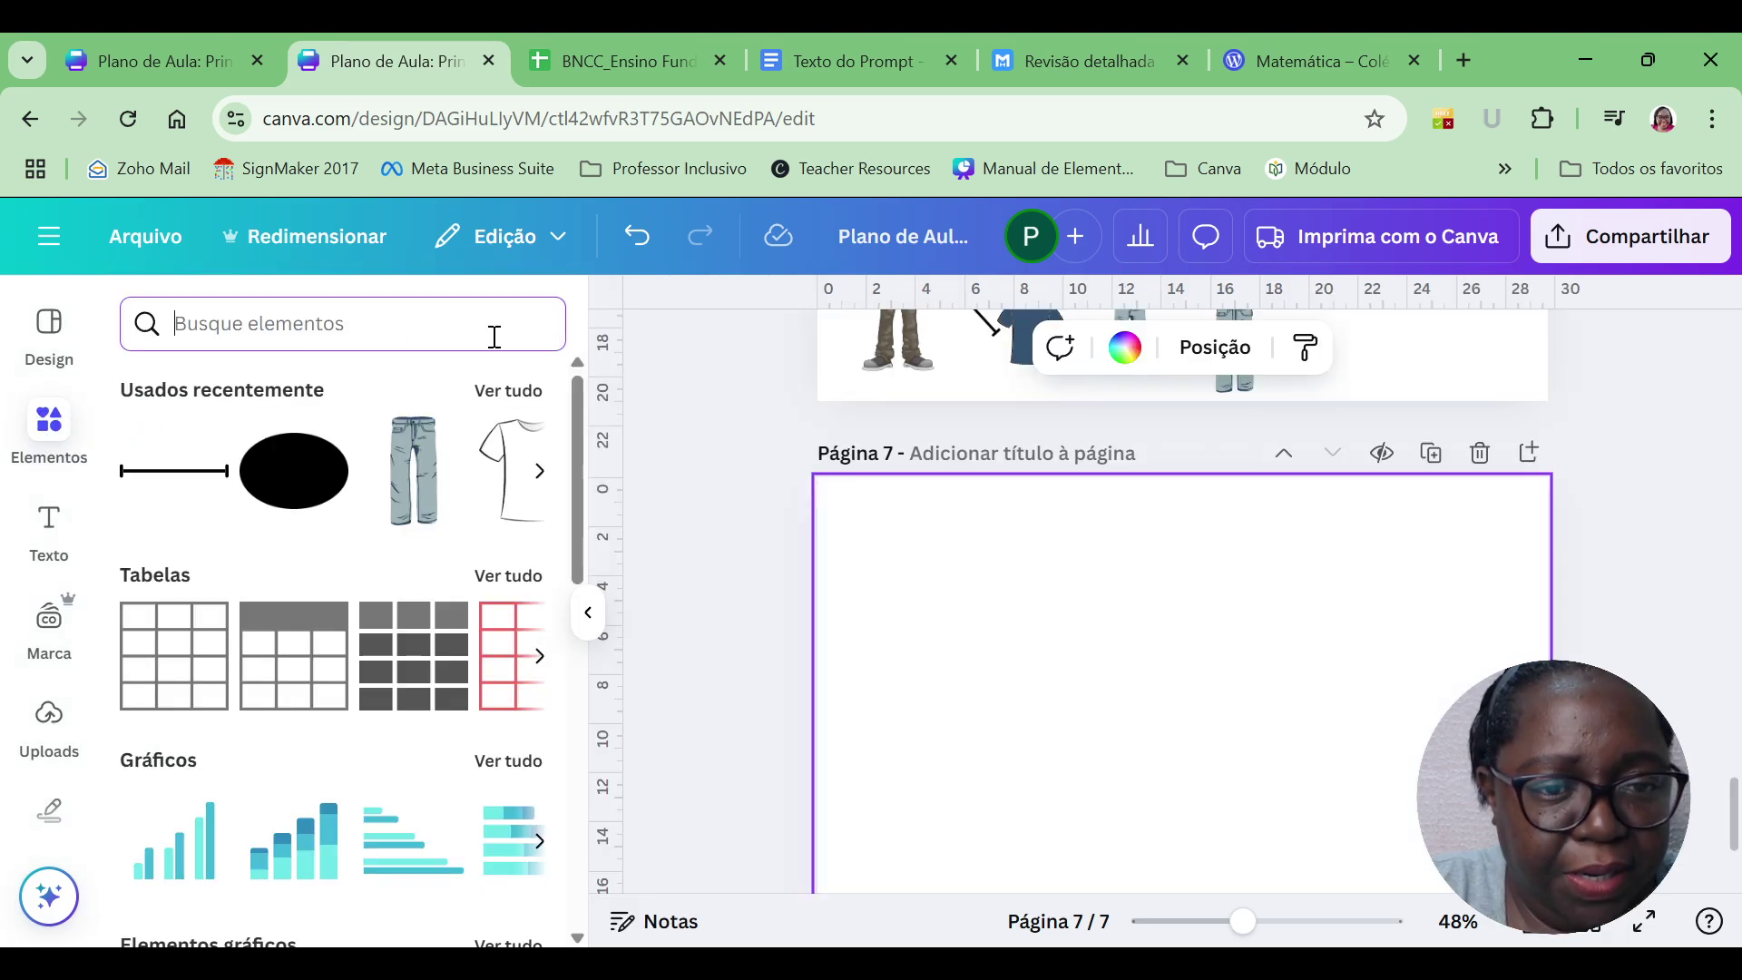
click(586, 462)
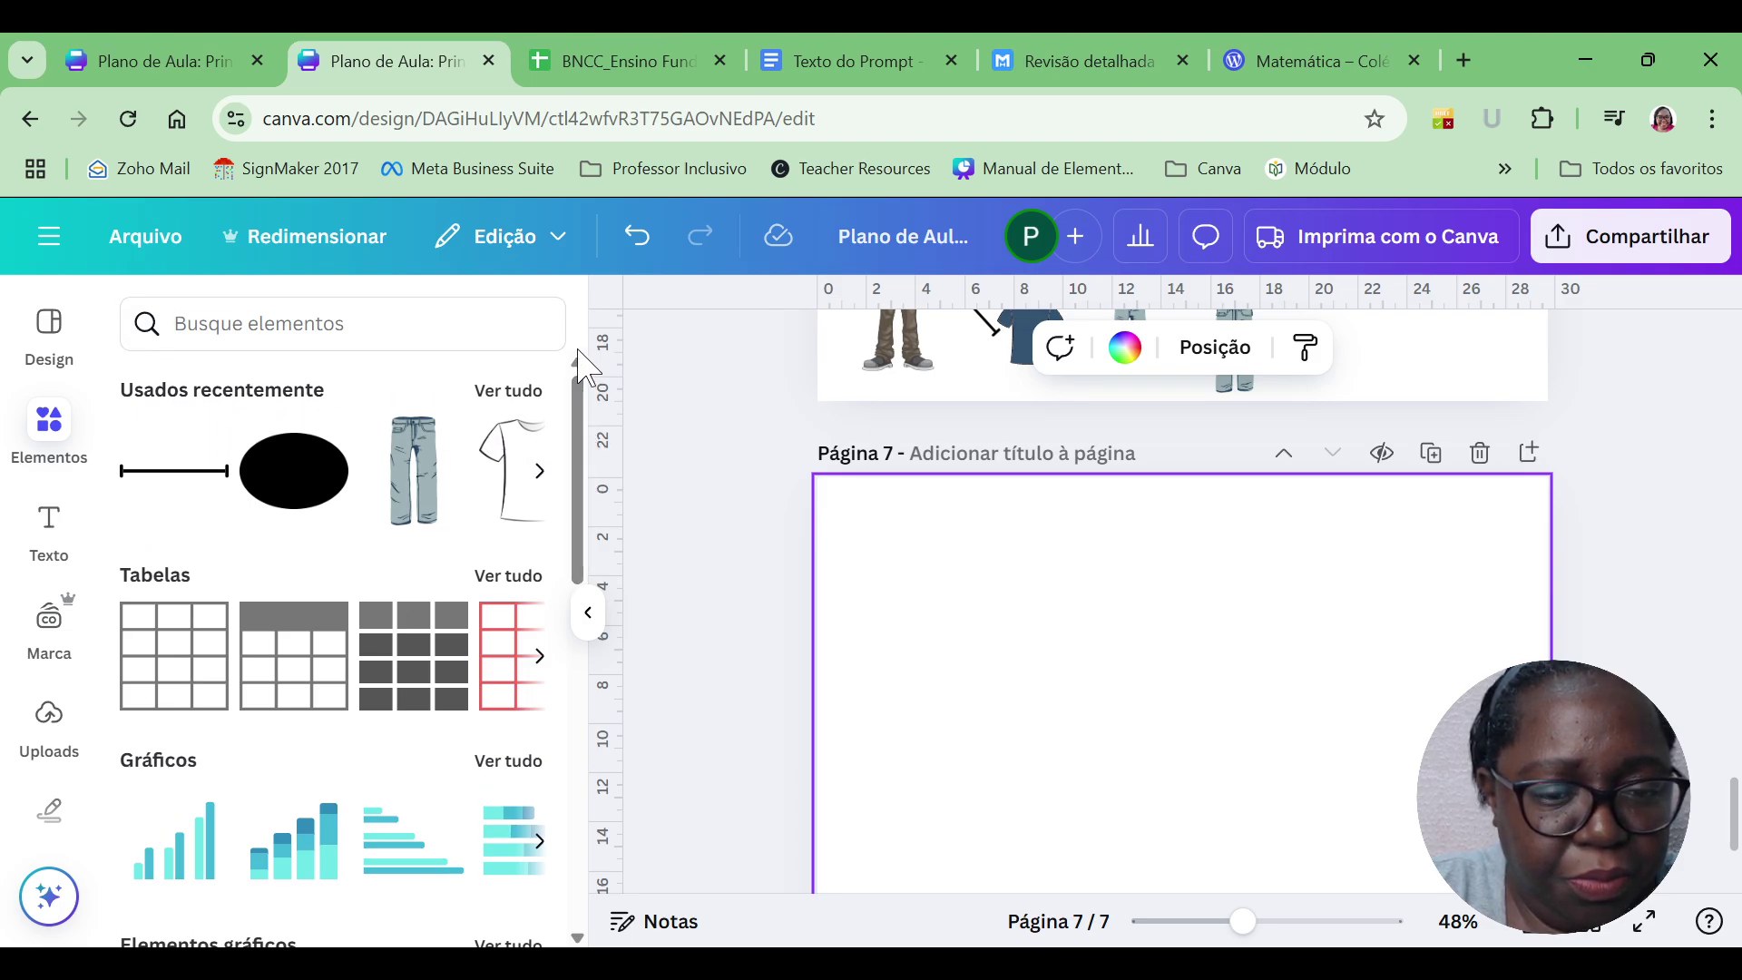
click(375, 313)
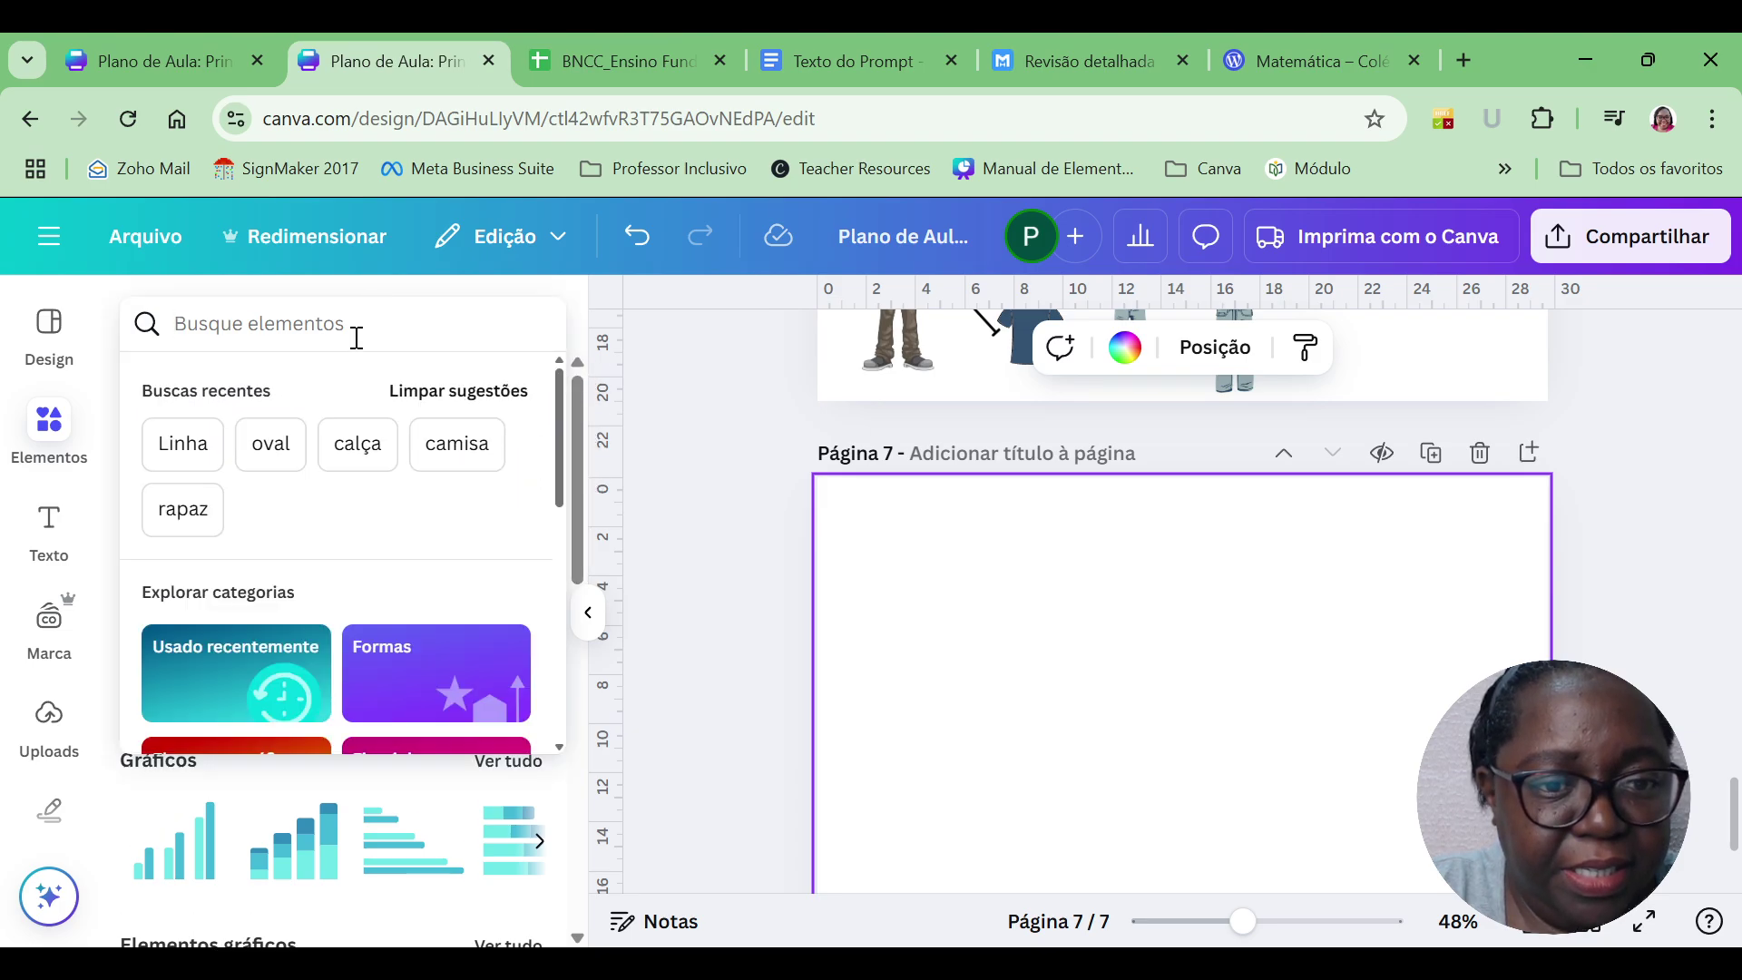
click(599, 333)
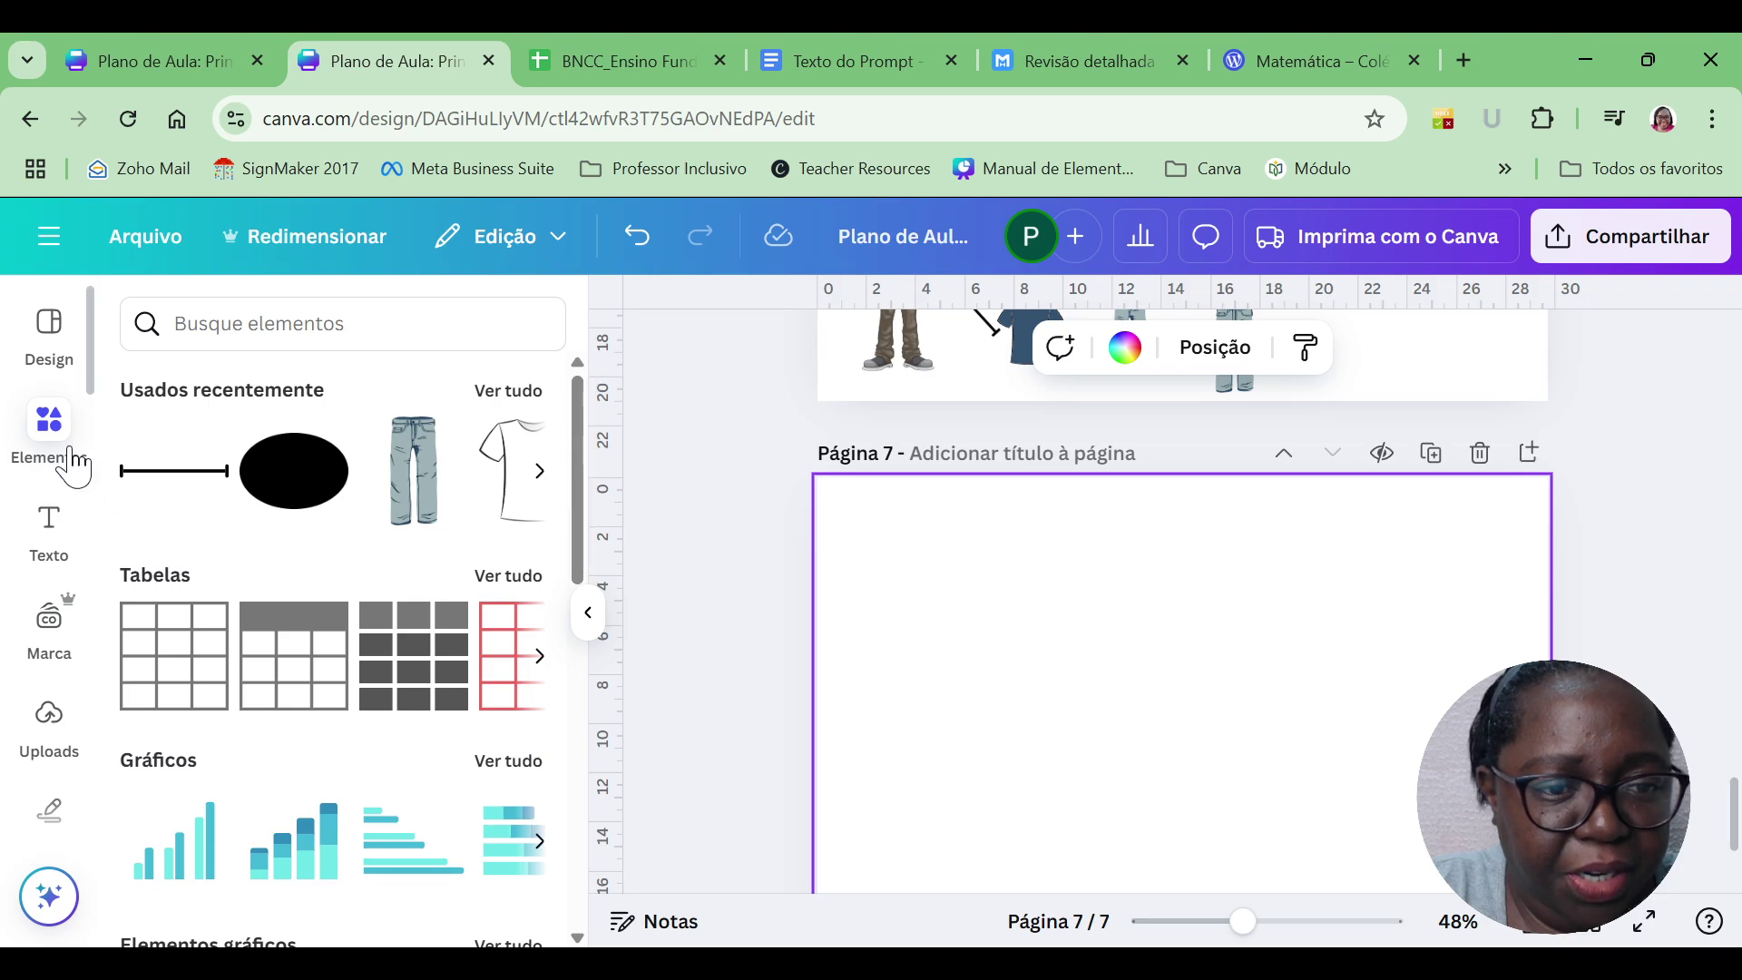
click(53, 336)
click(64, 426)
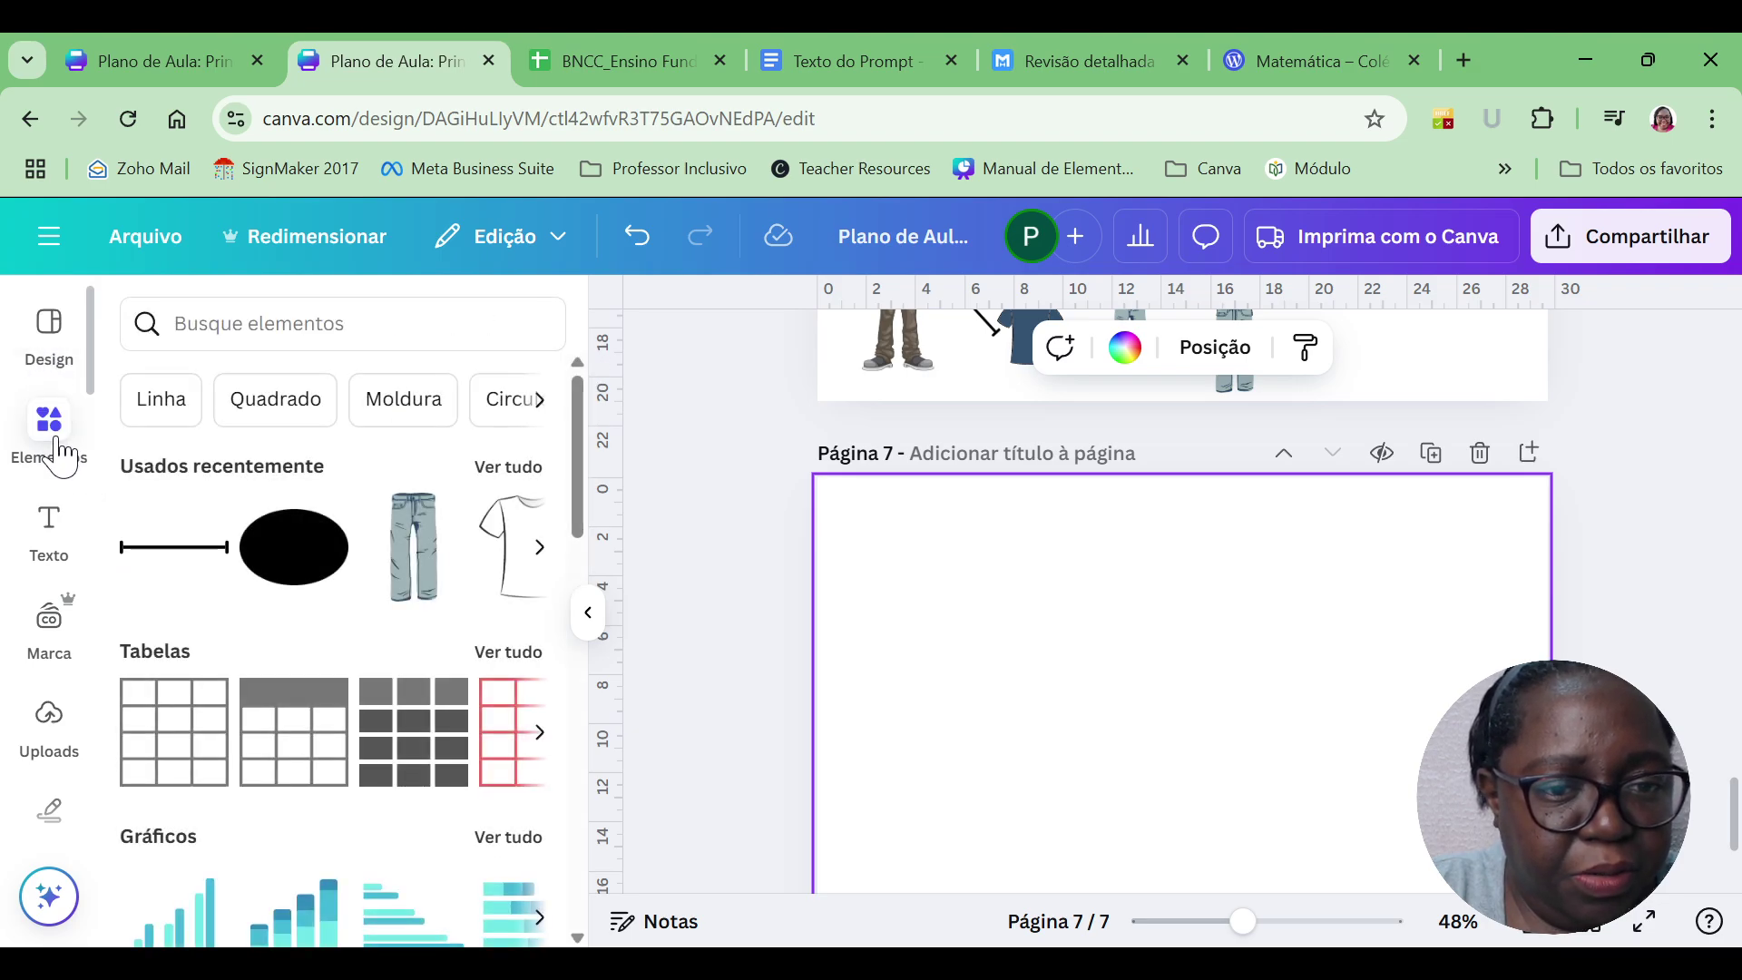
click(57, 338)
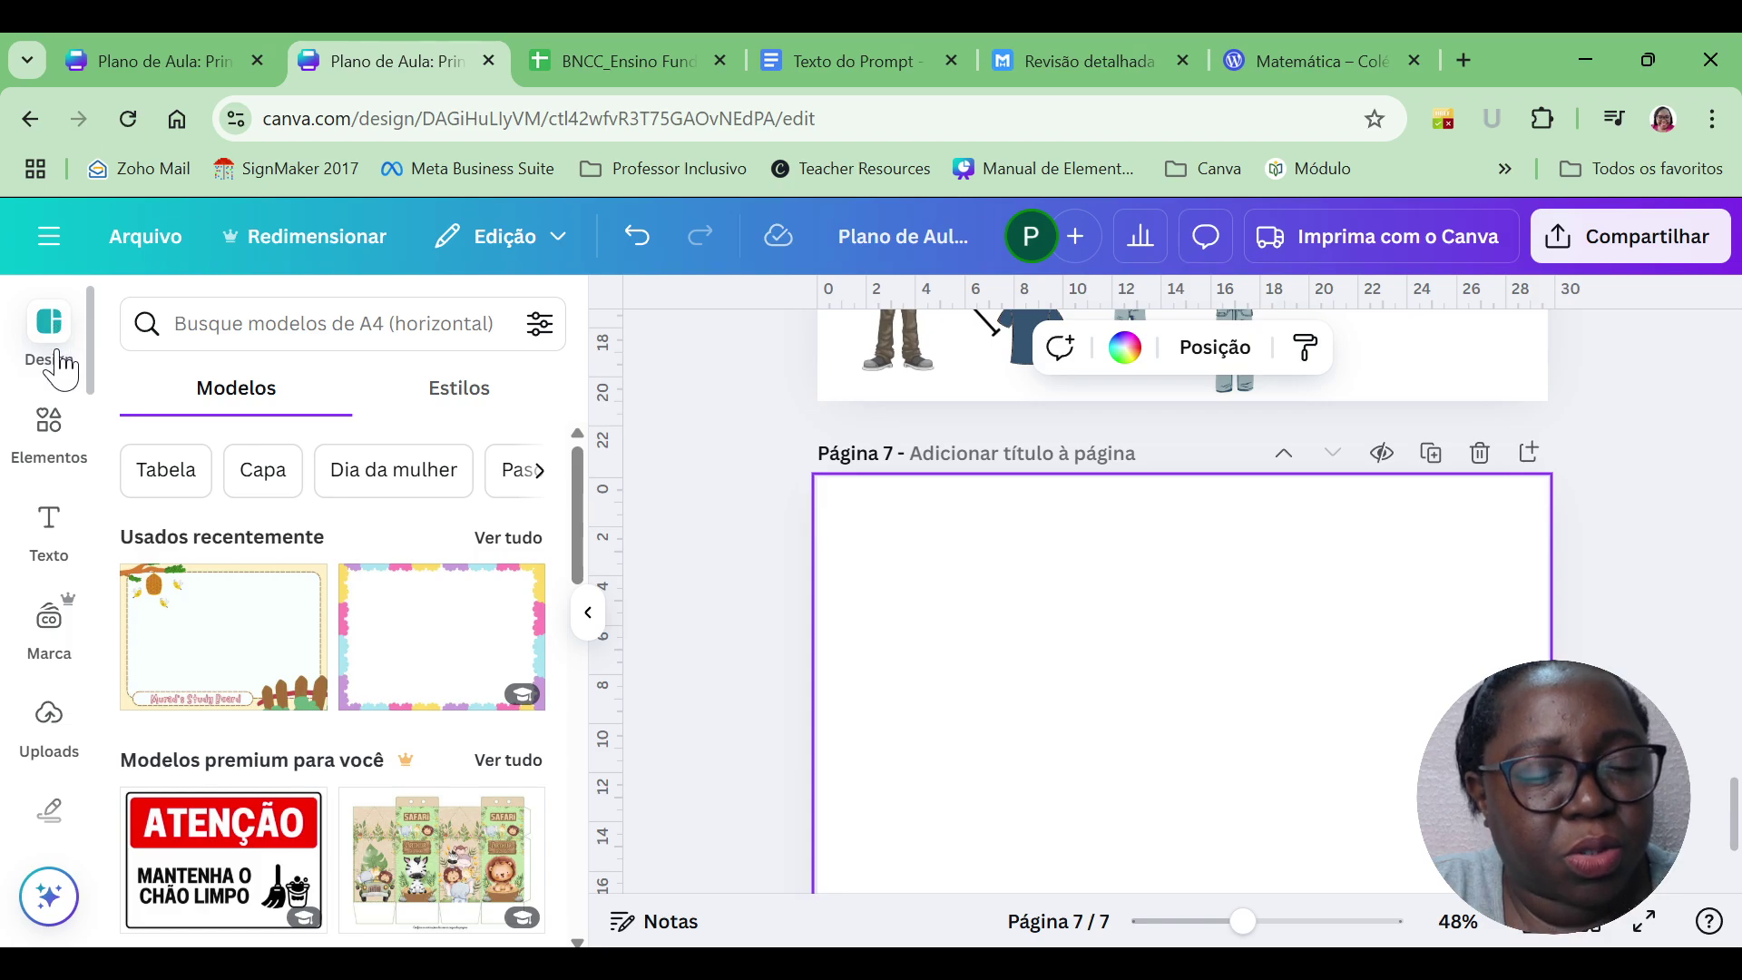
click(57, 459)
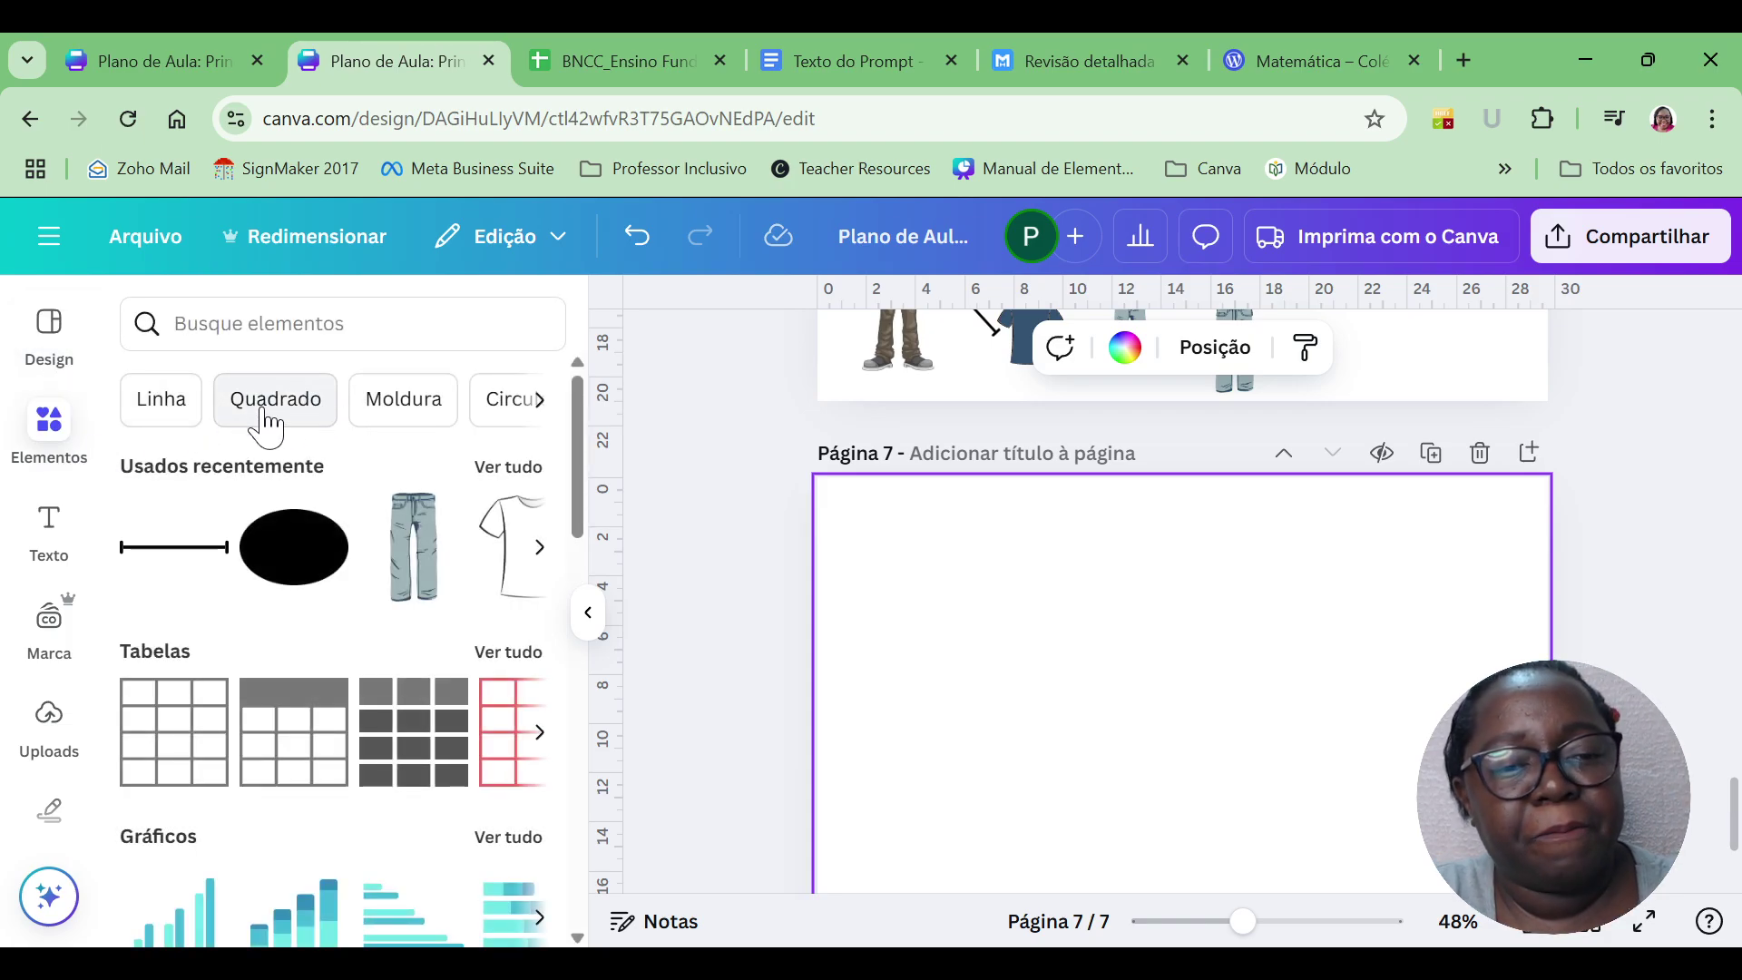
Browse the Formas category of the elements library and add a square shape to page 7.
click(221, 343)
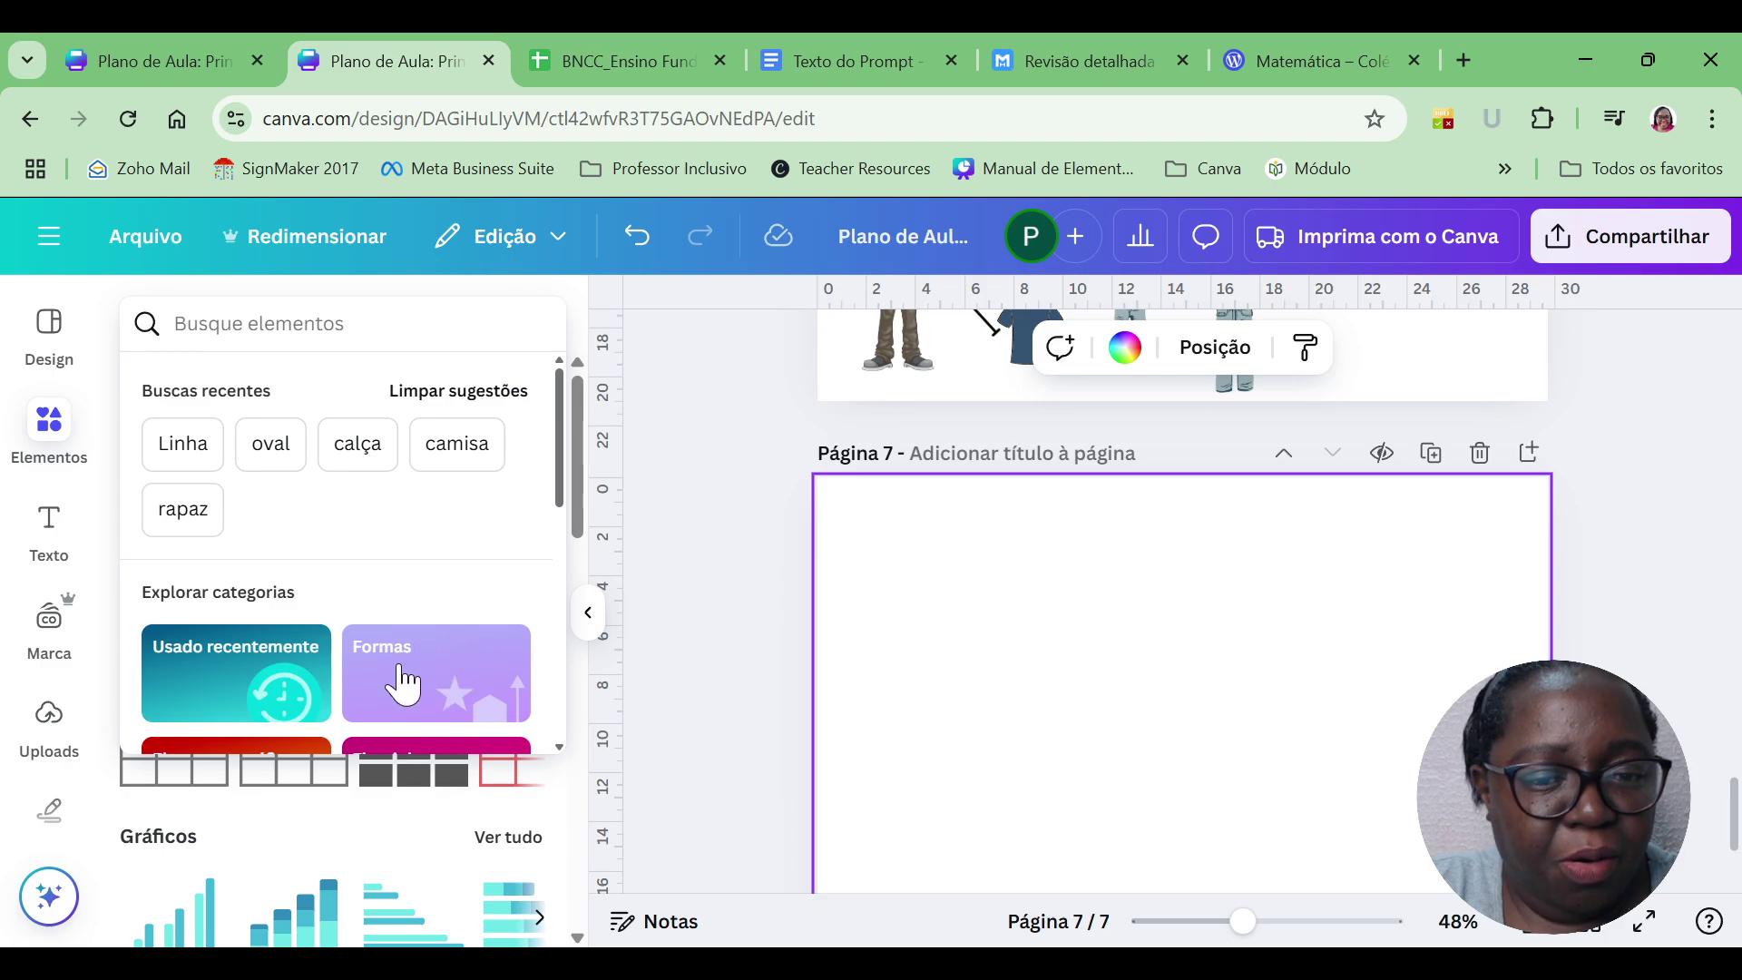
click(398, 694)
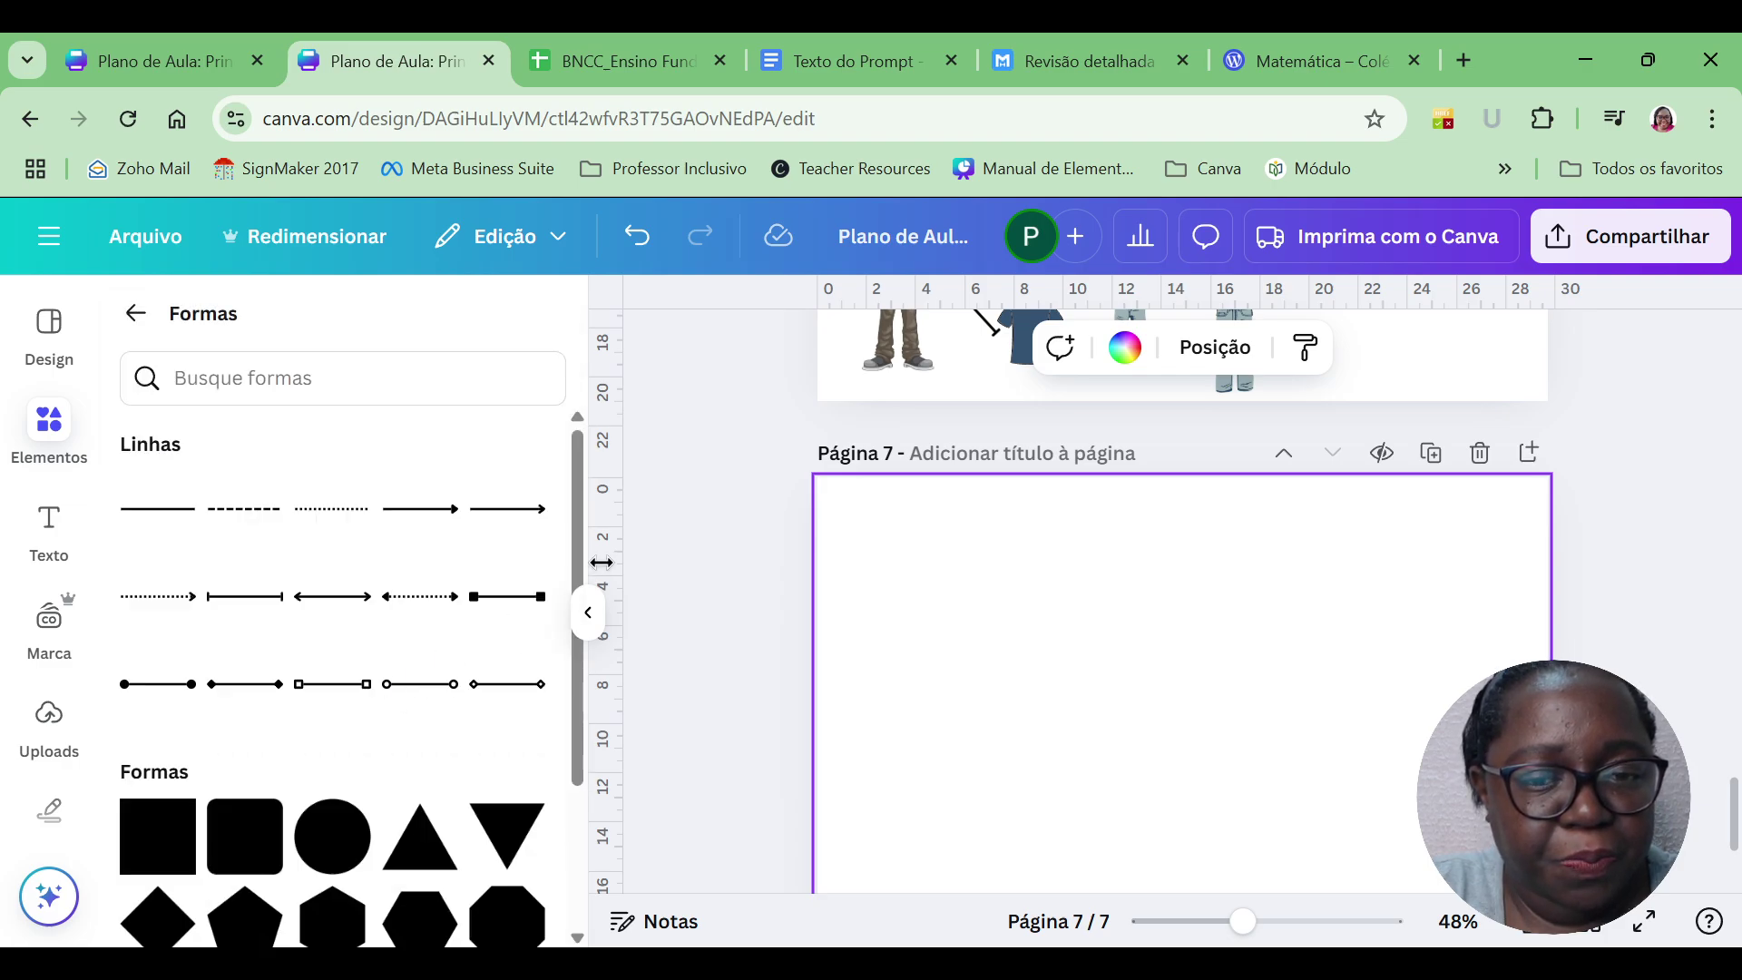
drag(579, 553, 595, 725)
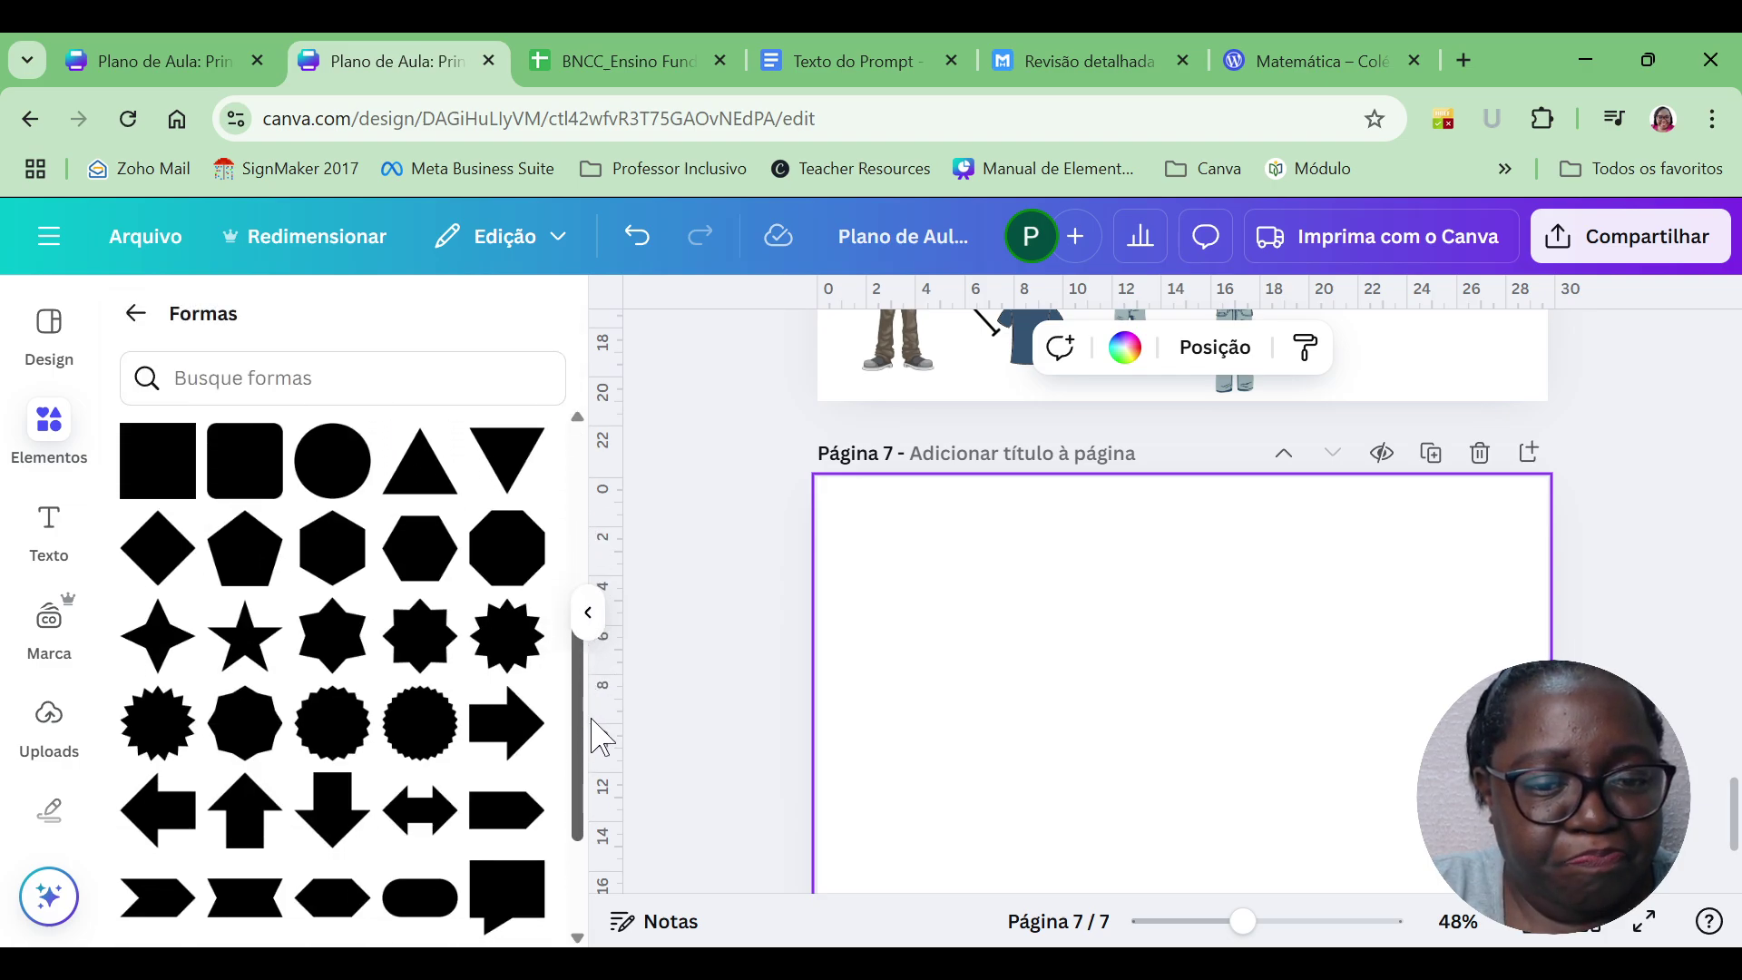
scroll(595, 735, up, 1)
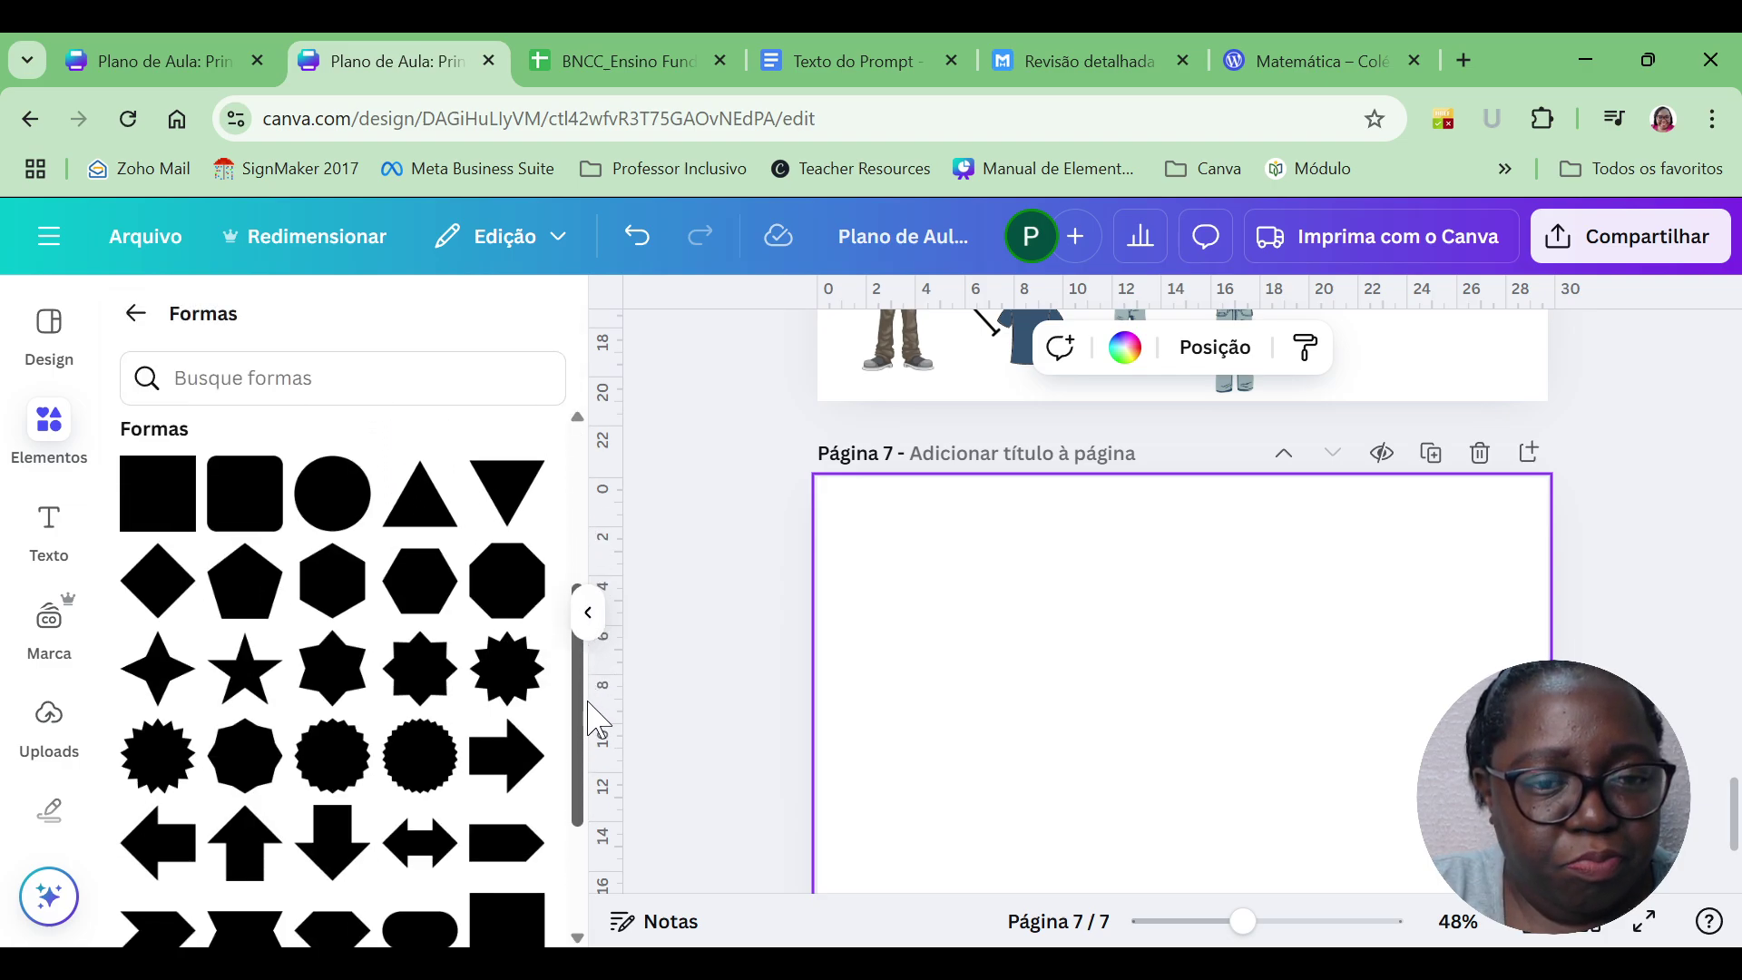
click(156, 526)
click(1361, 712)
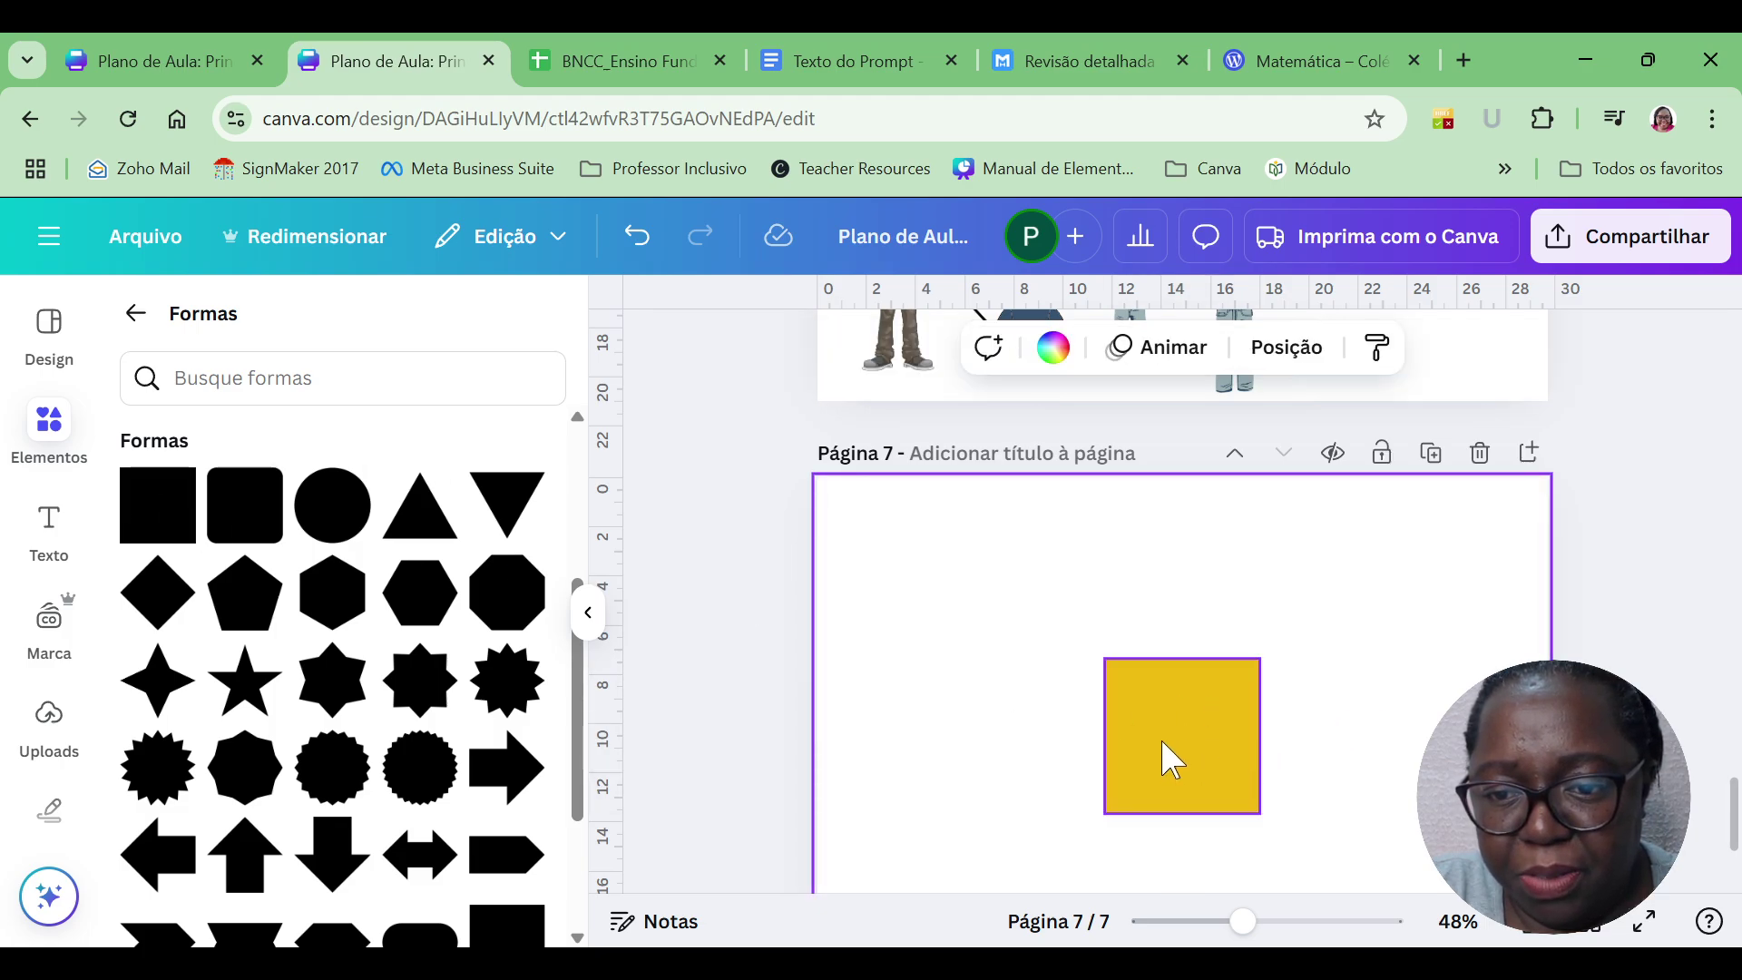
Move the yellow square to page 7's upper-left corner and reshape it into an upright rectangle about 7 by 10 cm.
drag(1170, 760, 933, 762)
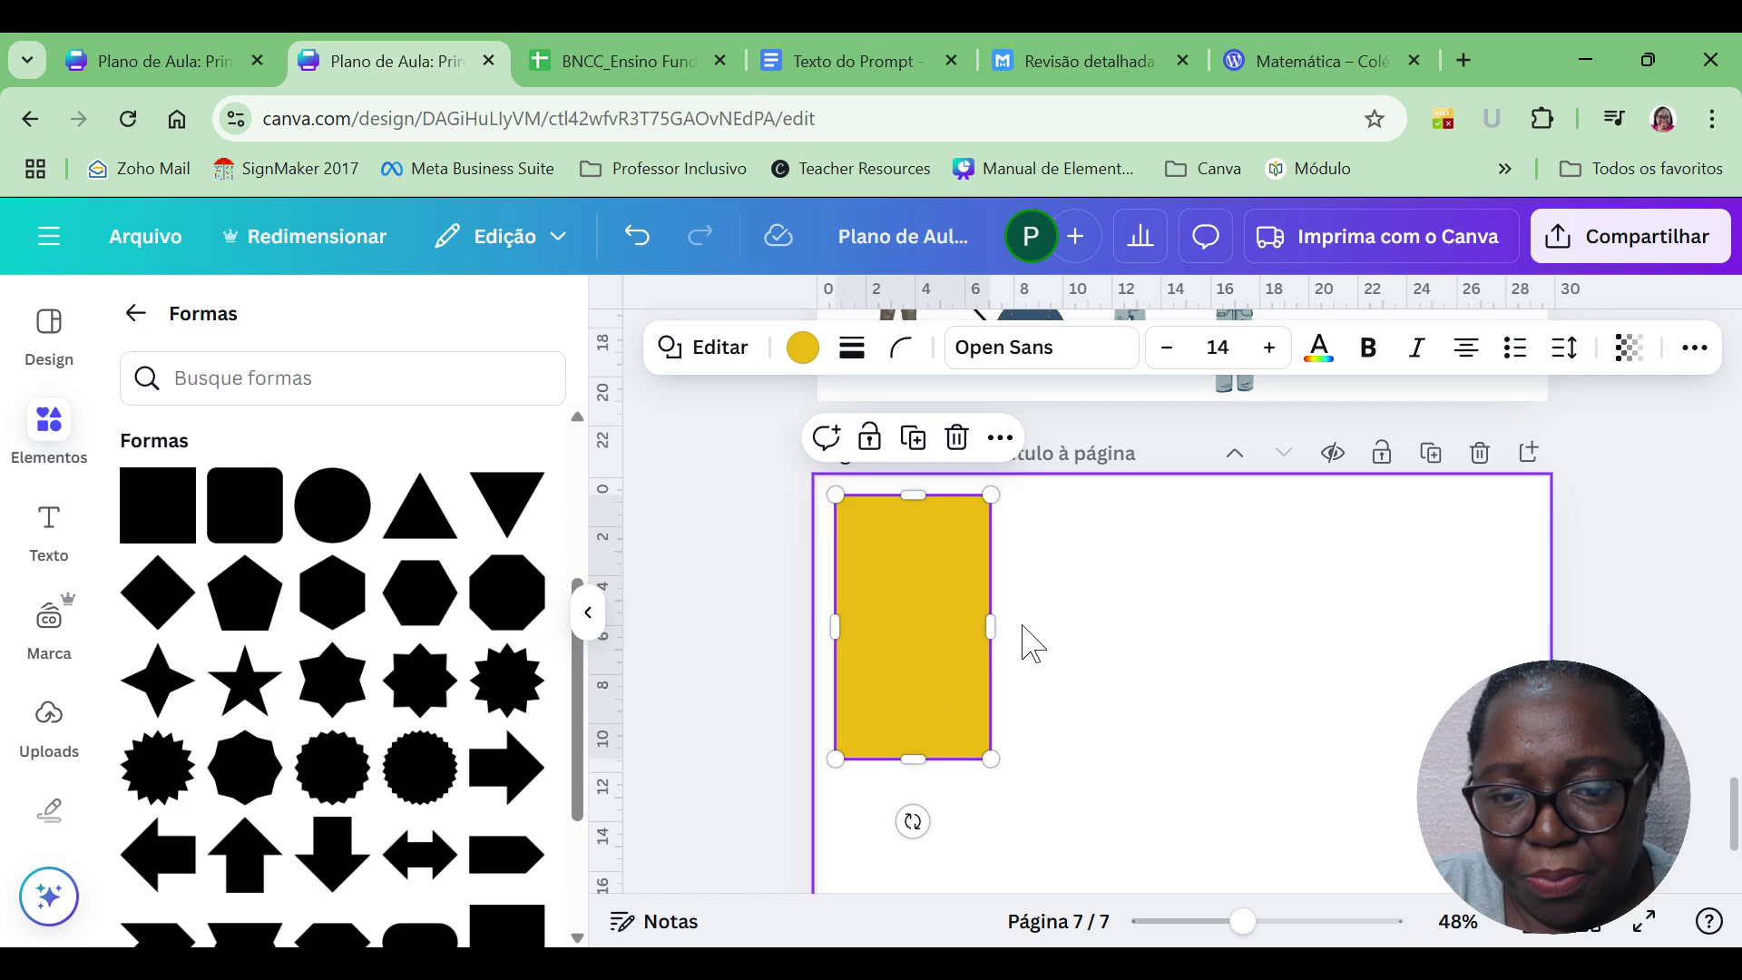
drag(991, 626, 1017, 633)
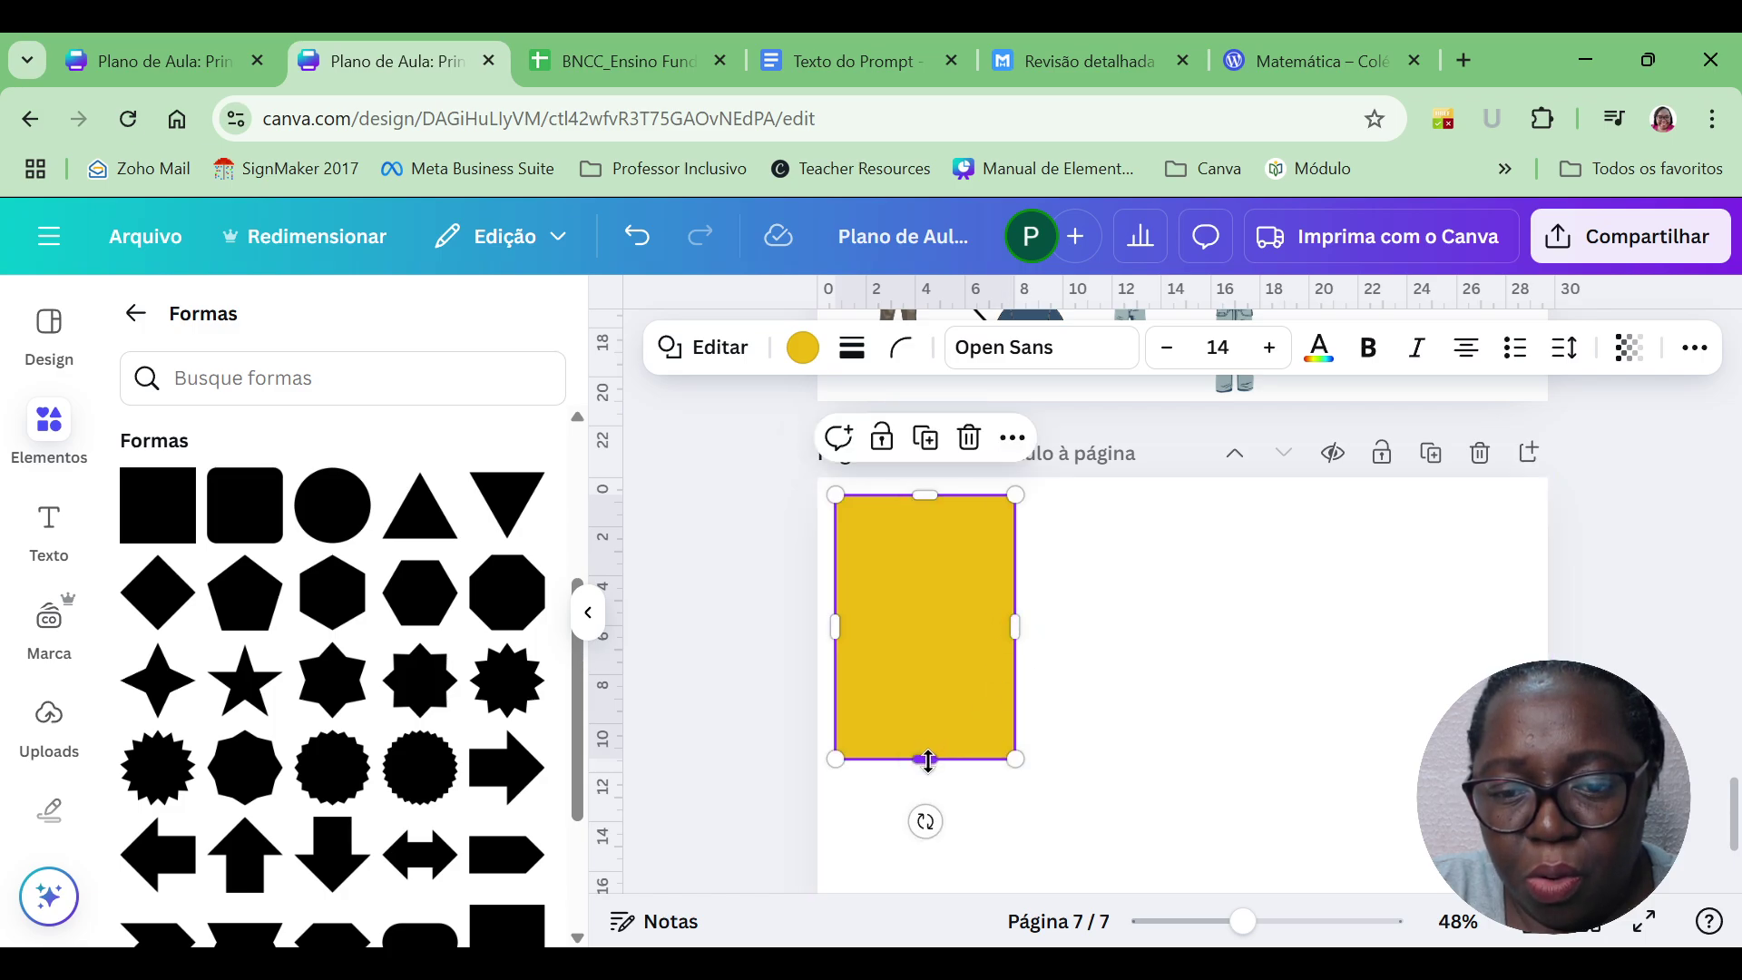
drag(927, 760, 929, 733)
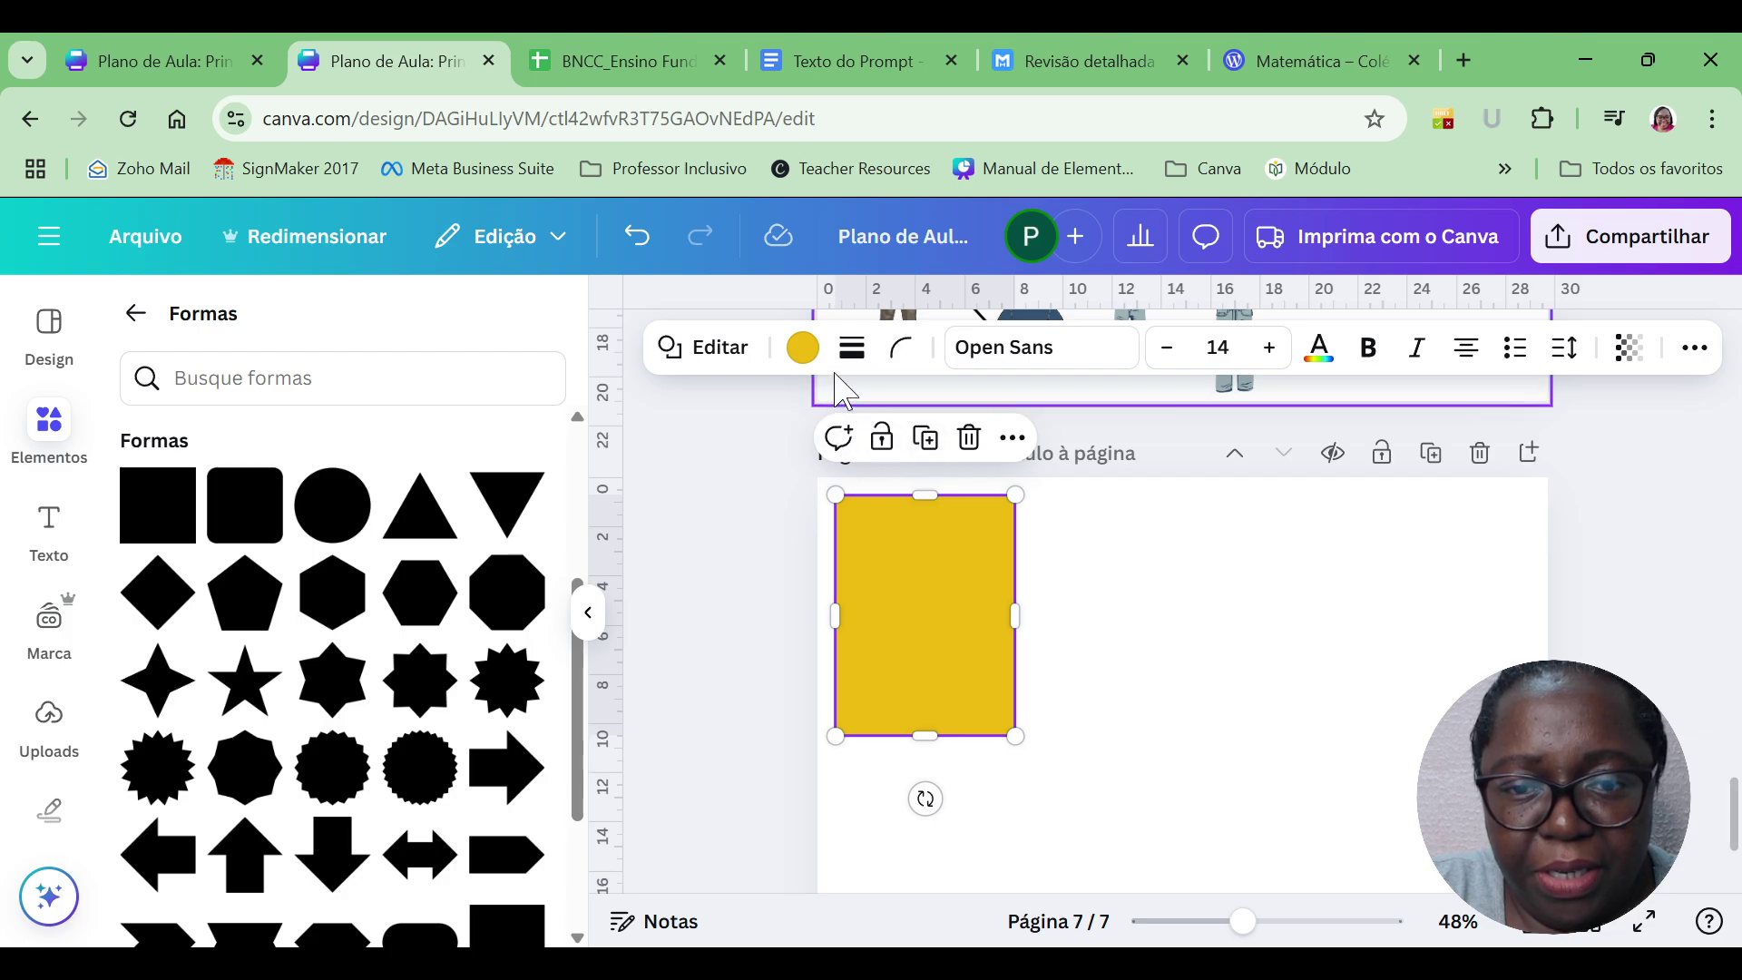
Set the yellow rectangle's transparency to 46.
click(803, 347)
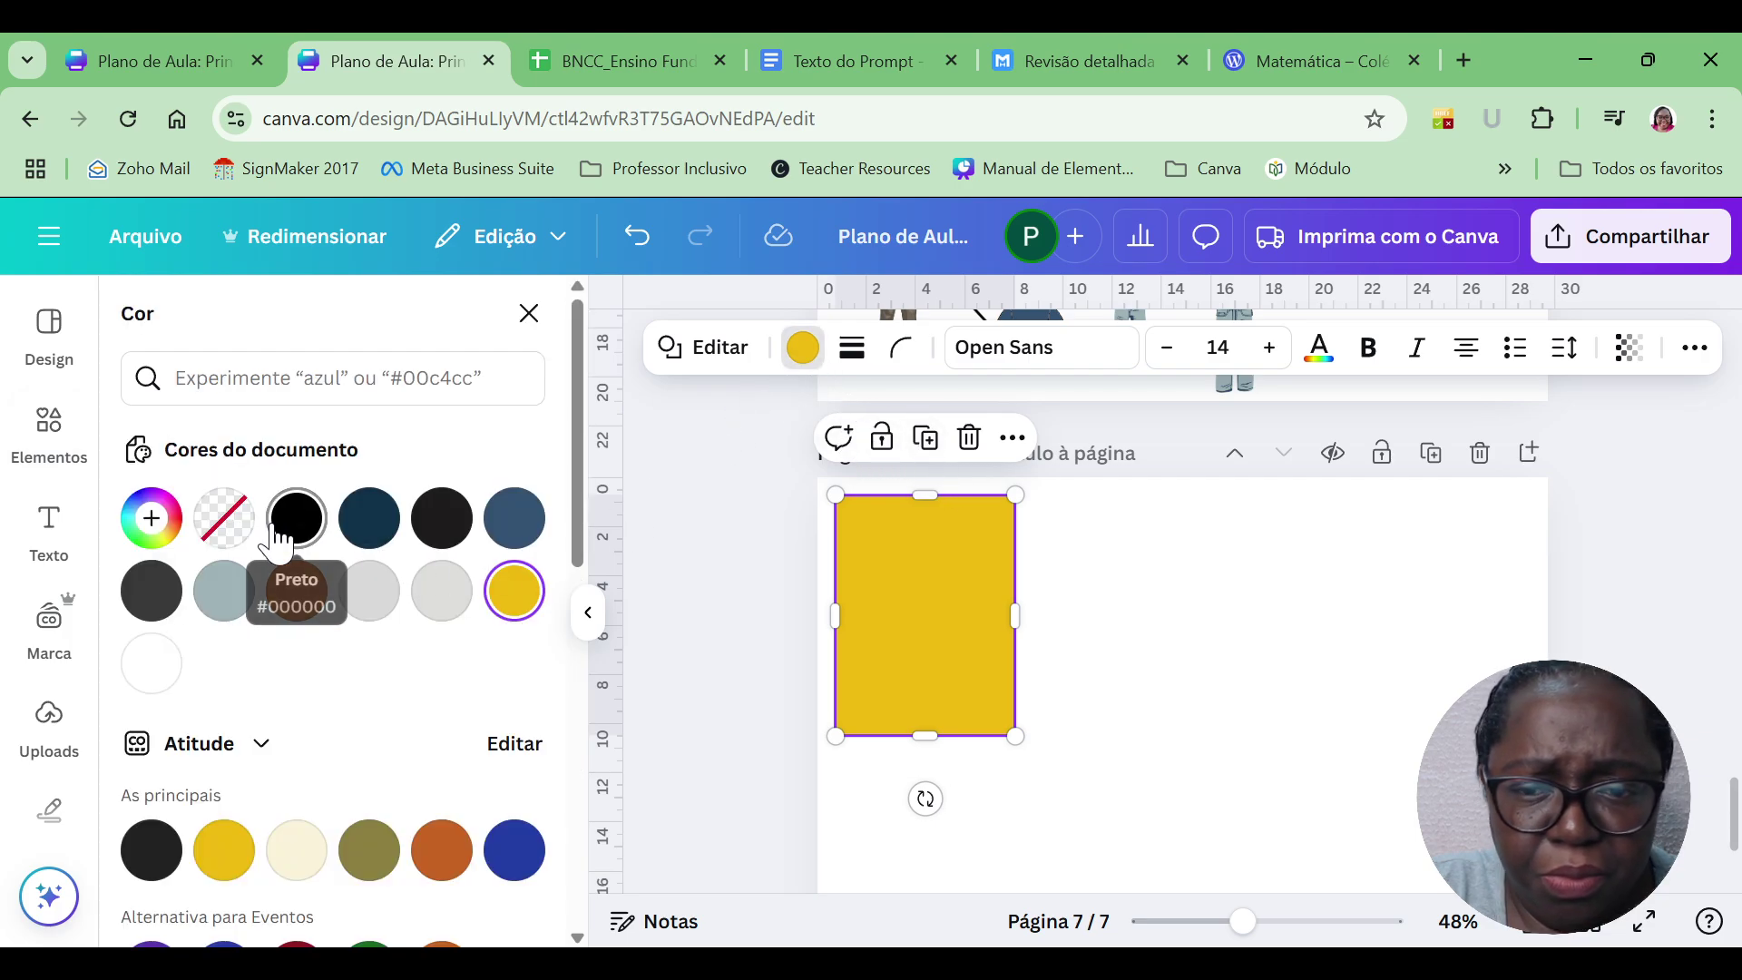
click(1629, 348)
drag(1617, 465, 1515, 520)
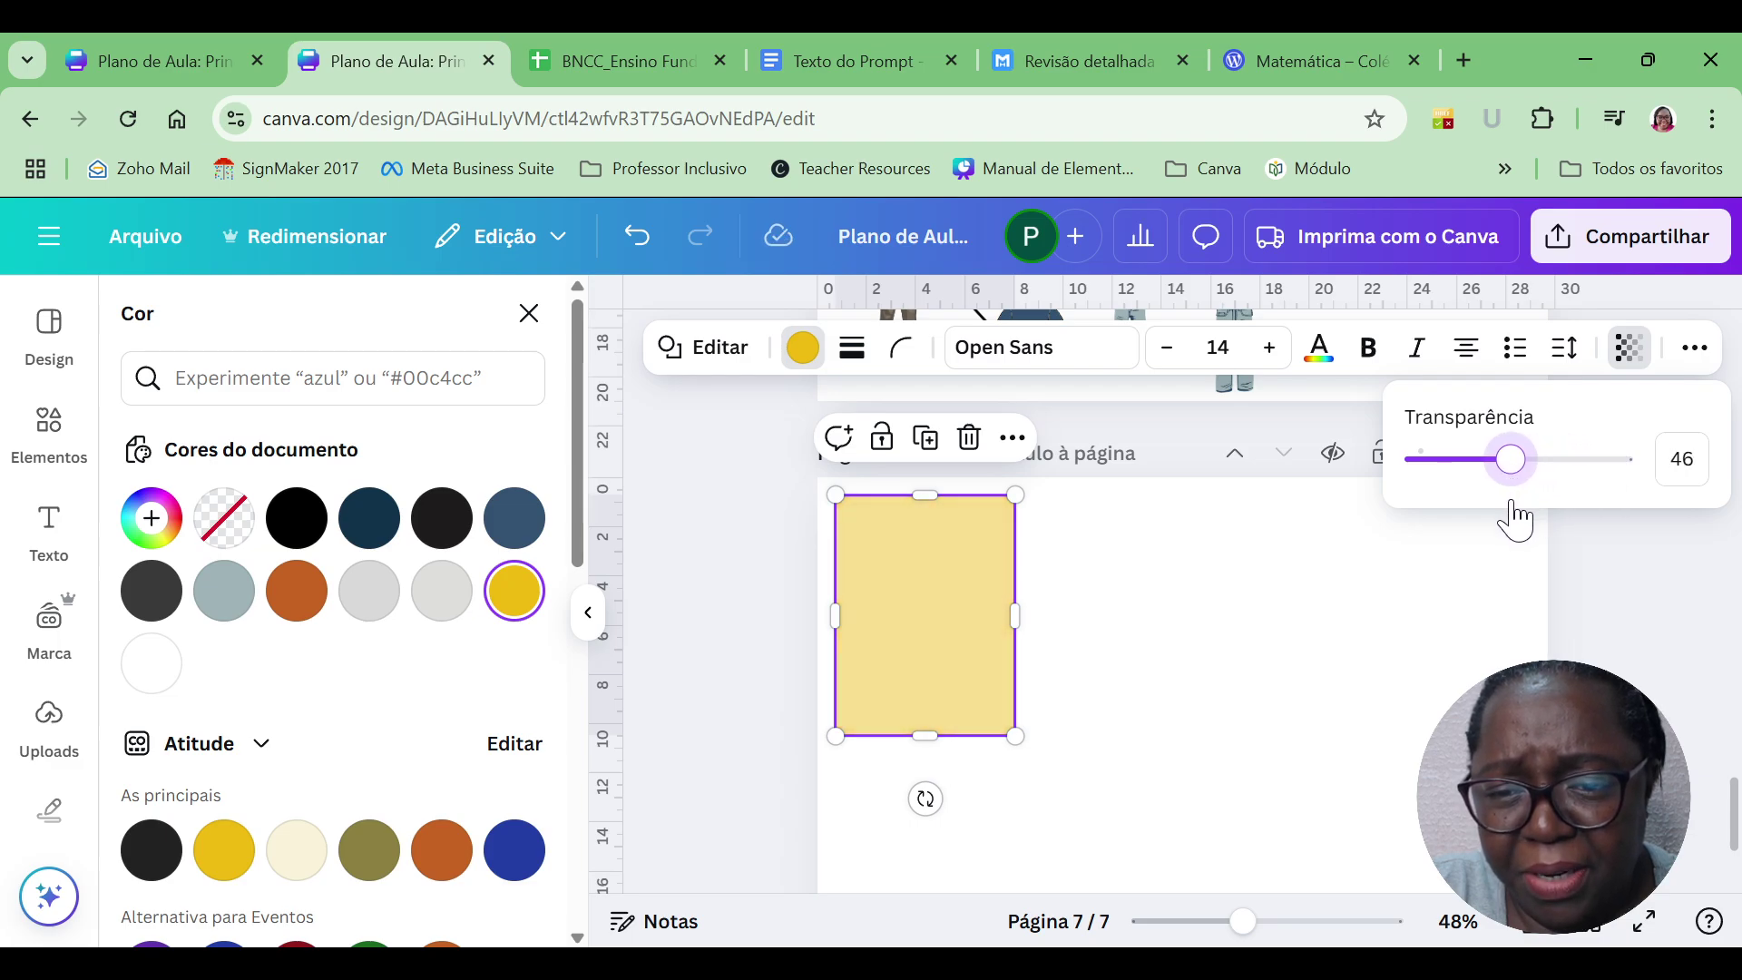
Give the yellow rectangle a thin solid border in black (#000000).
click(854, 349)
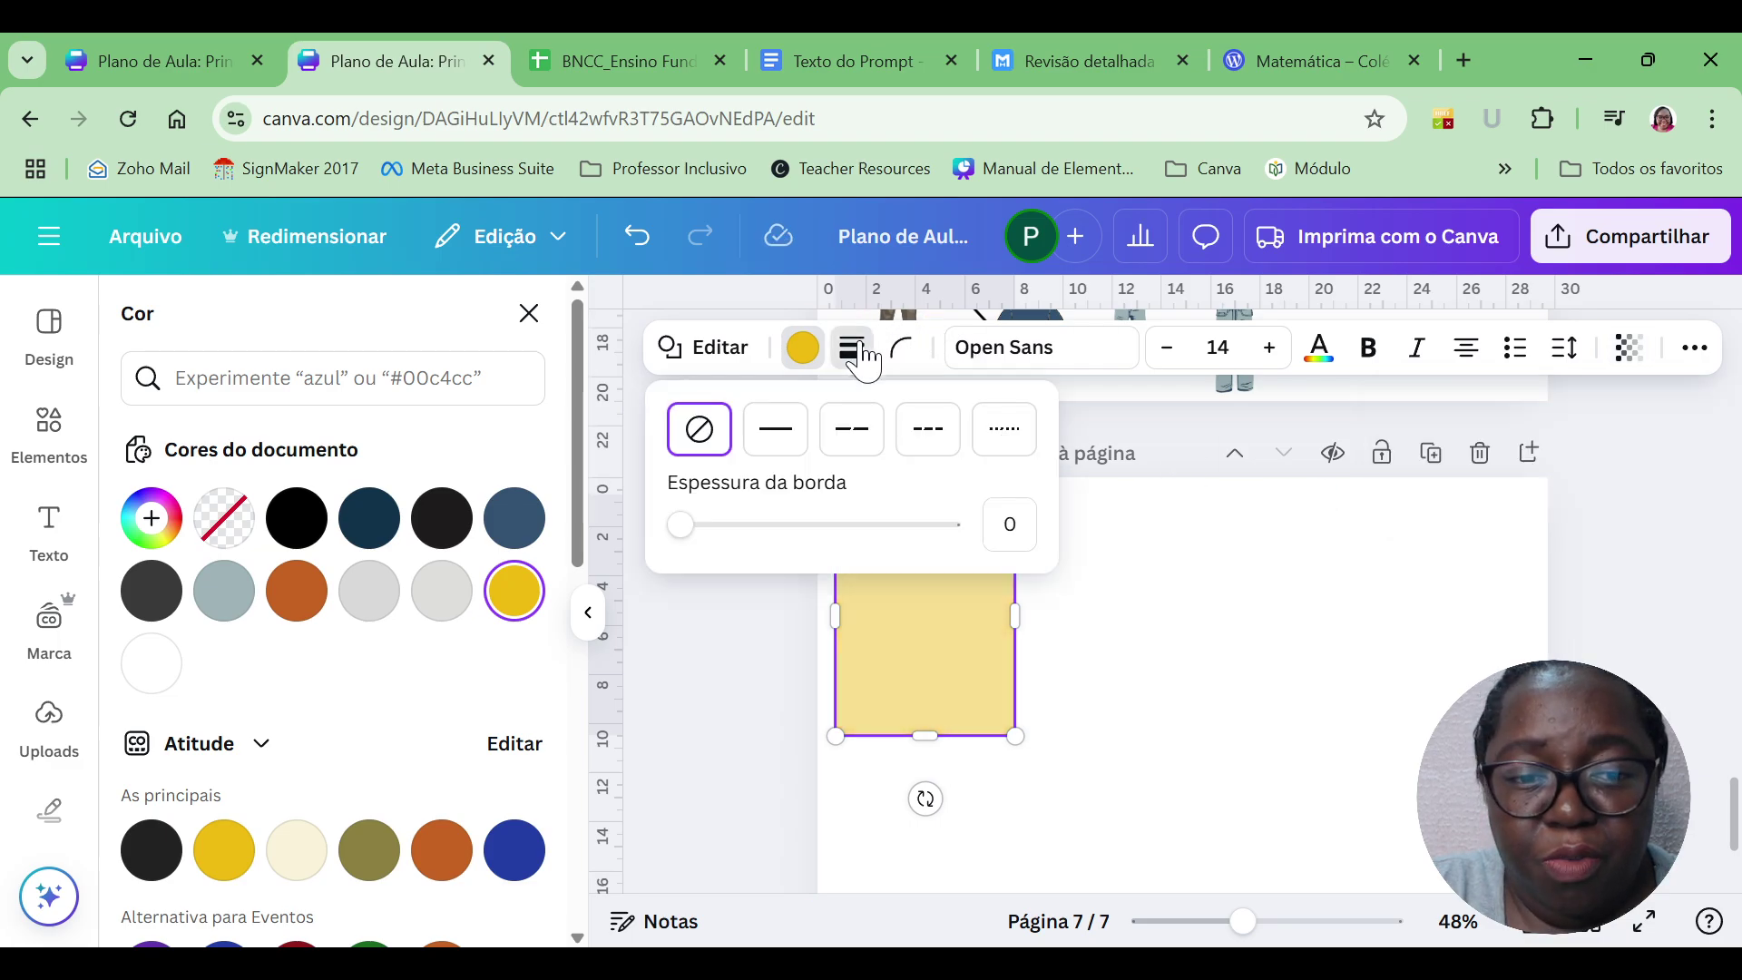
click(767, 454)
click(703, 528)
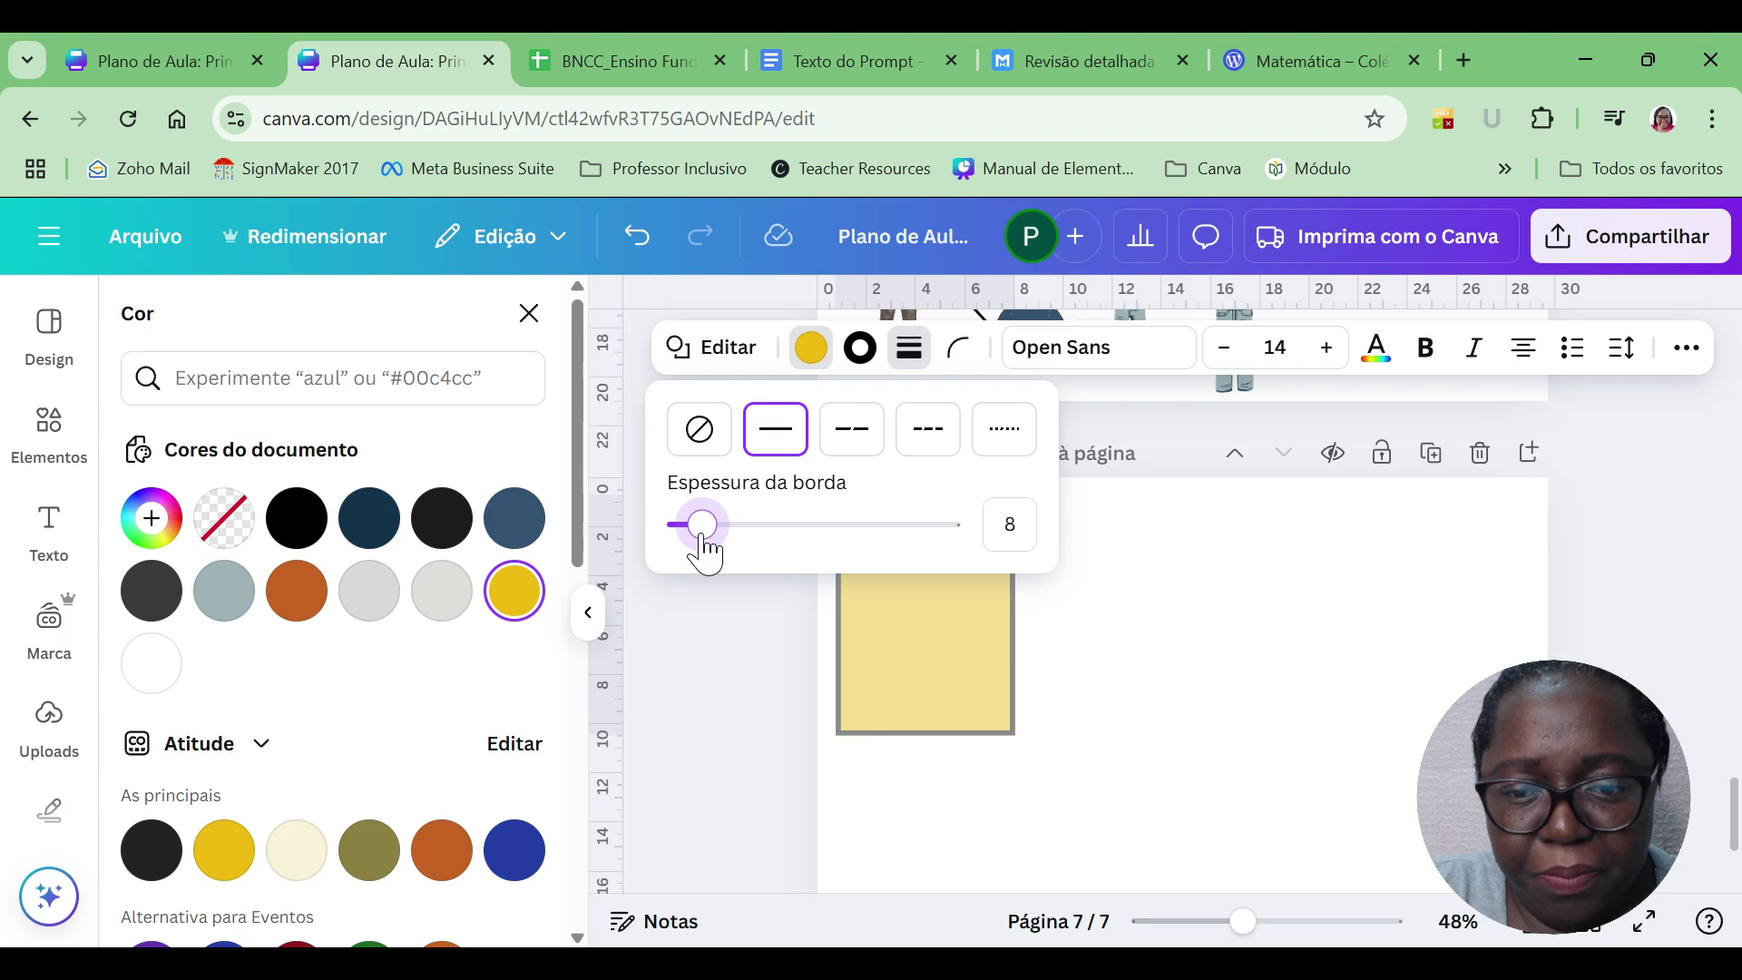
drag(703, 536, 686, 553)
click(856, 356)
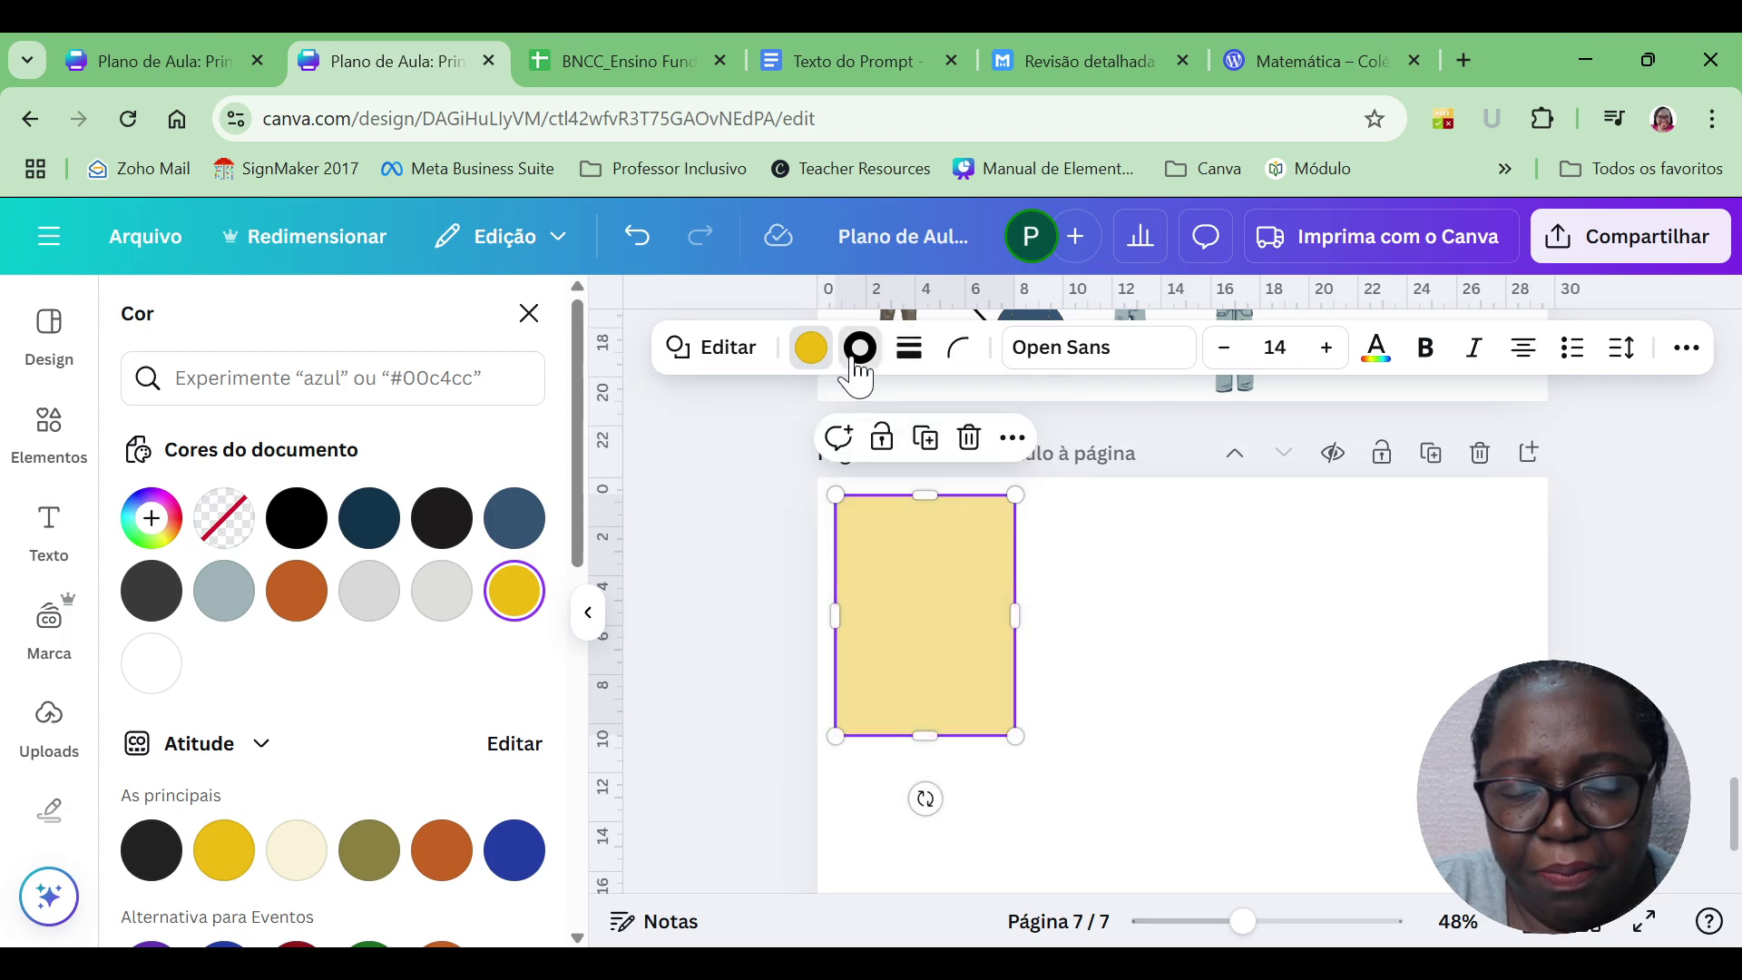
click(857, 354)
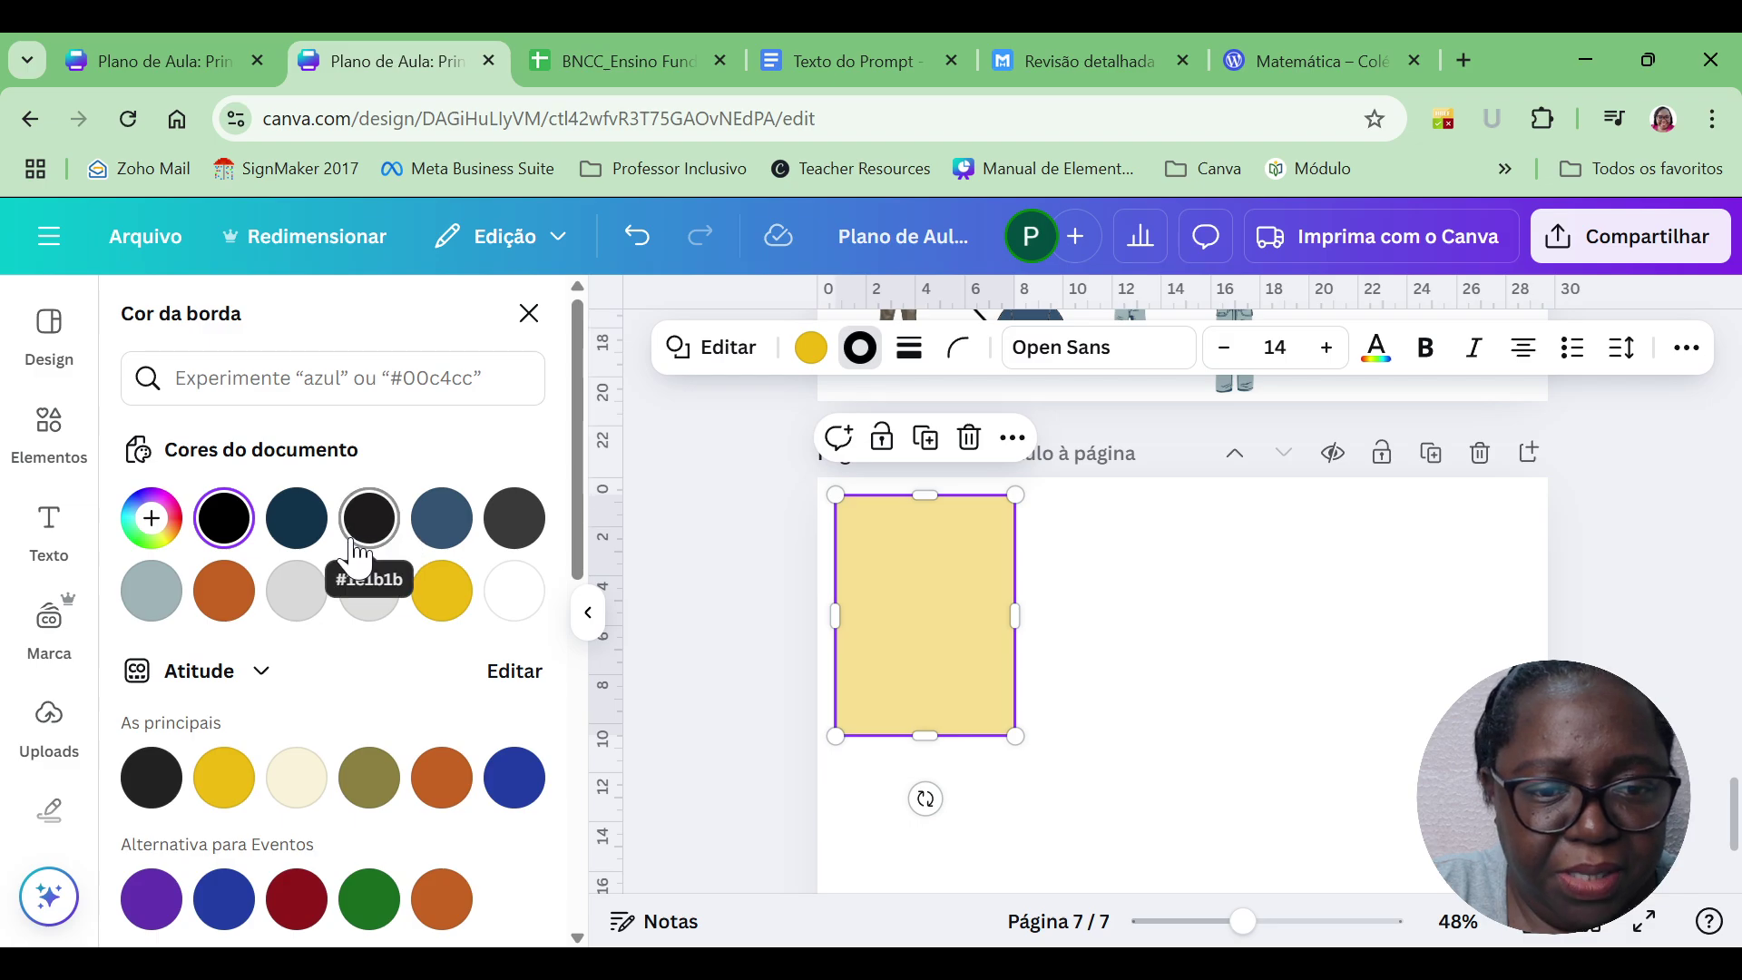
click(223, 535)
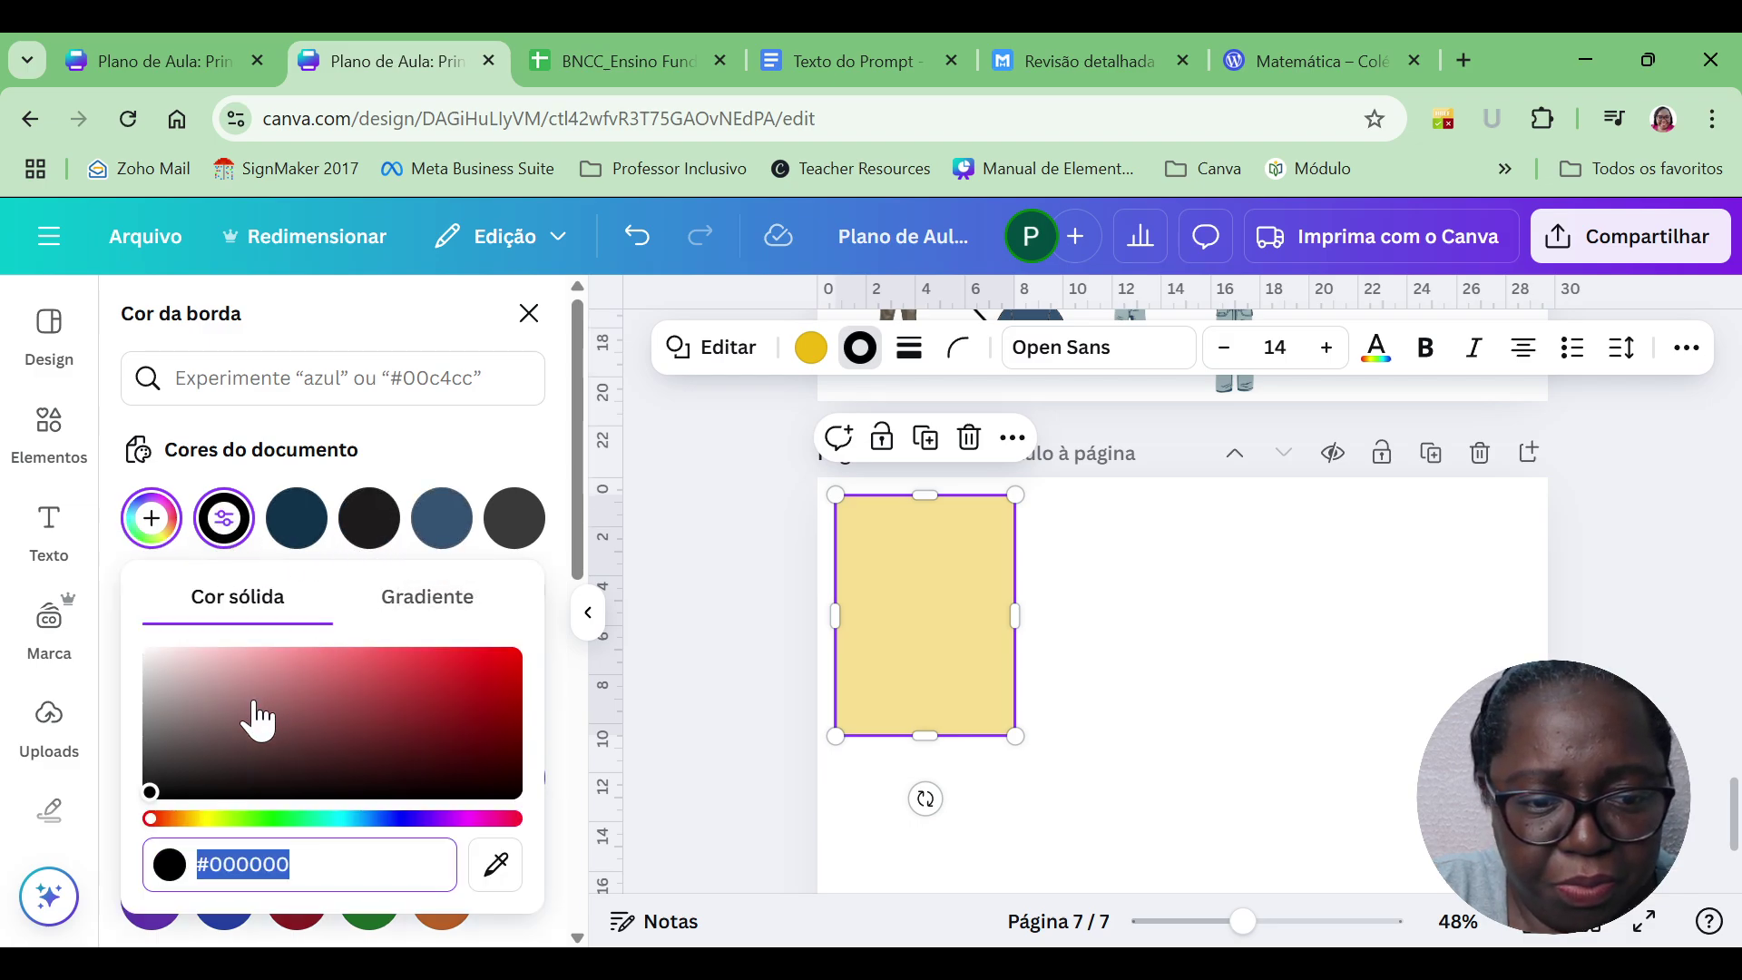
click(1071, 717)
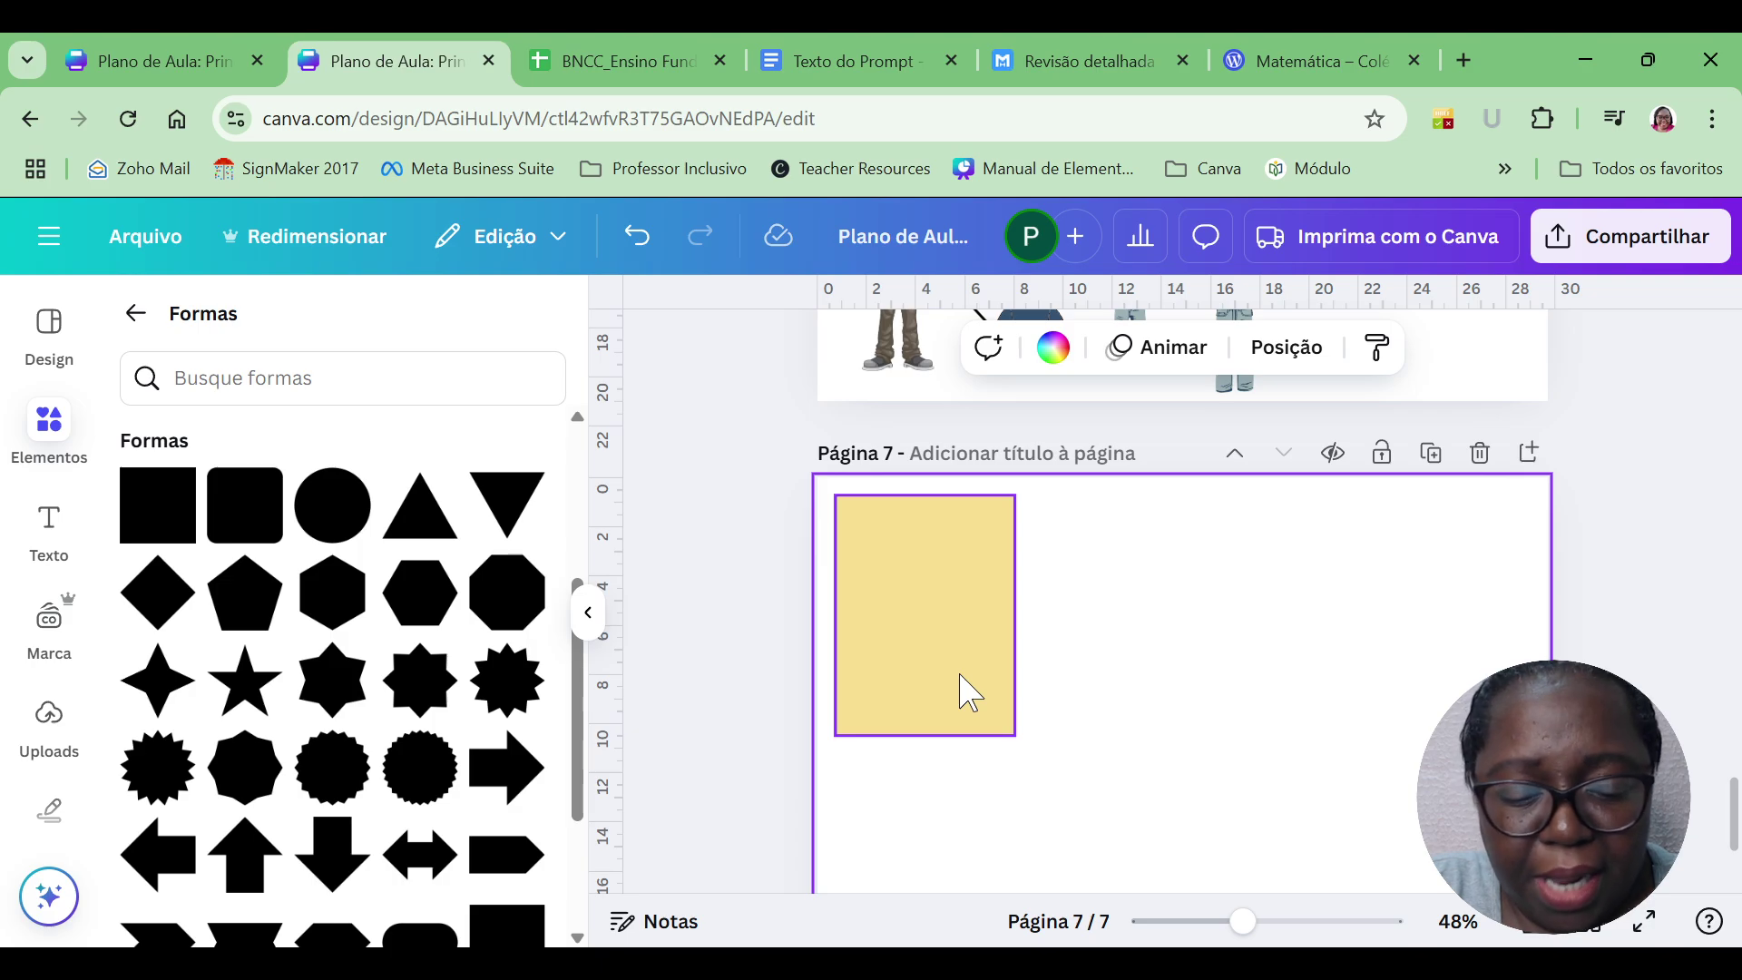
Paste the copied ovals with T-shirts and jeans onto page 7, enlarge them, and move them lower on the page.
key(ctrl+v)
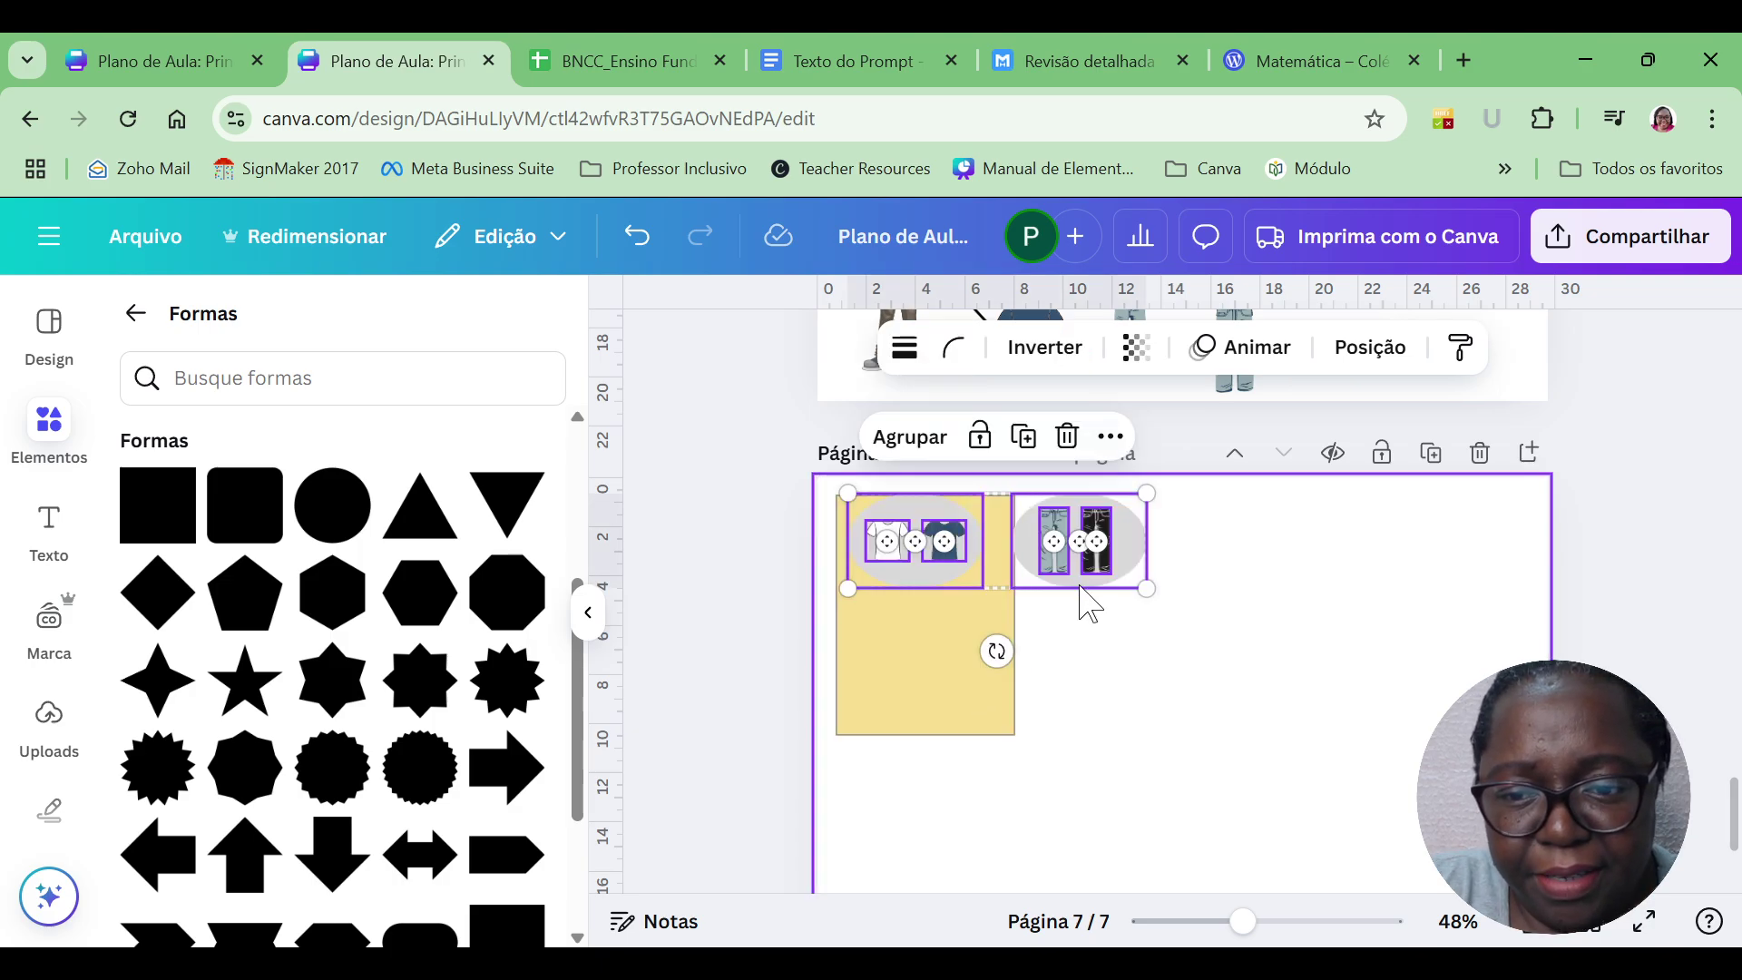
drag(1145, 585, 1506, 703)
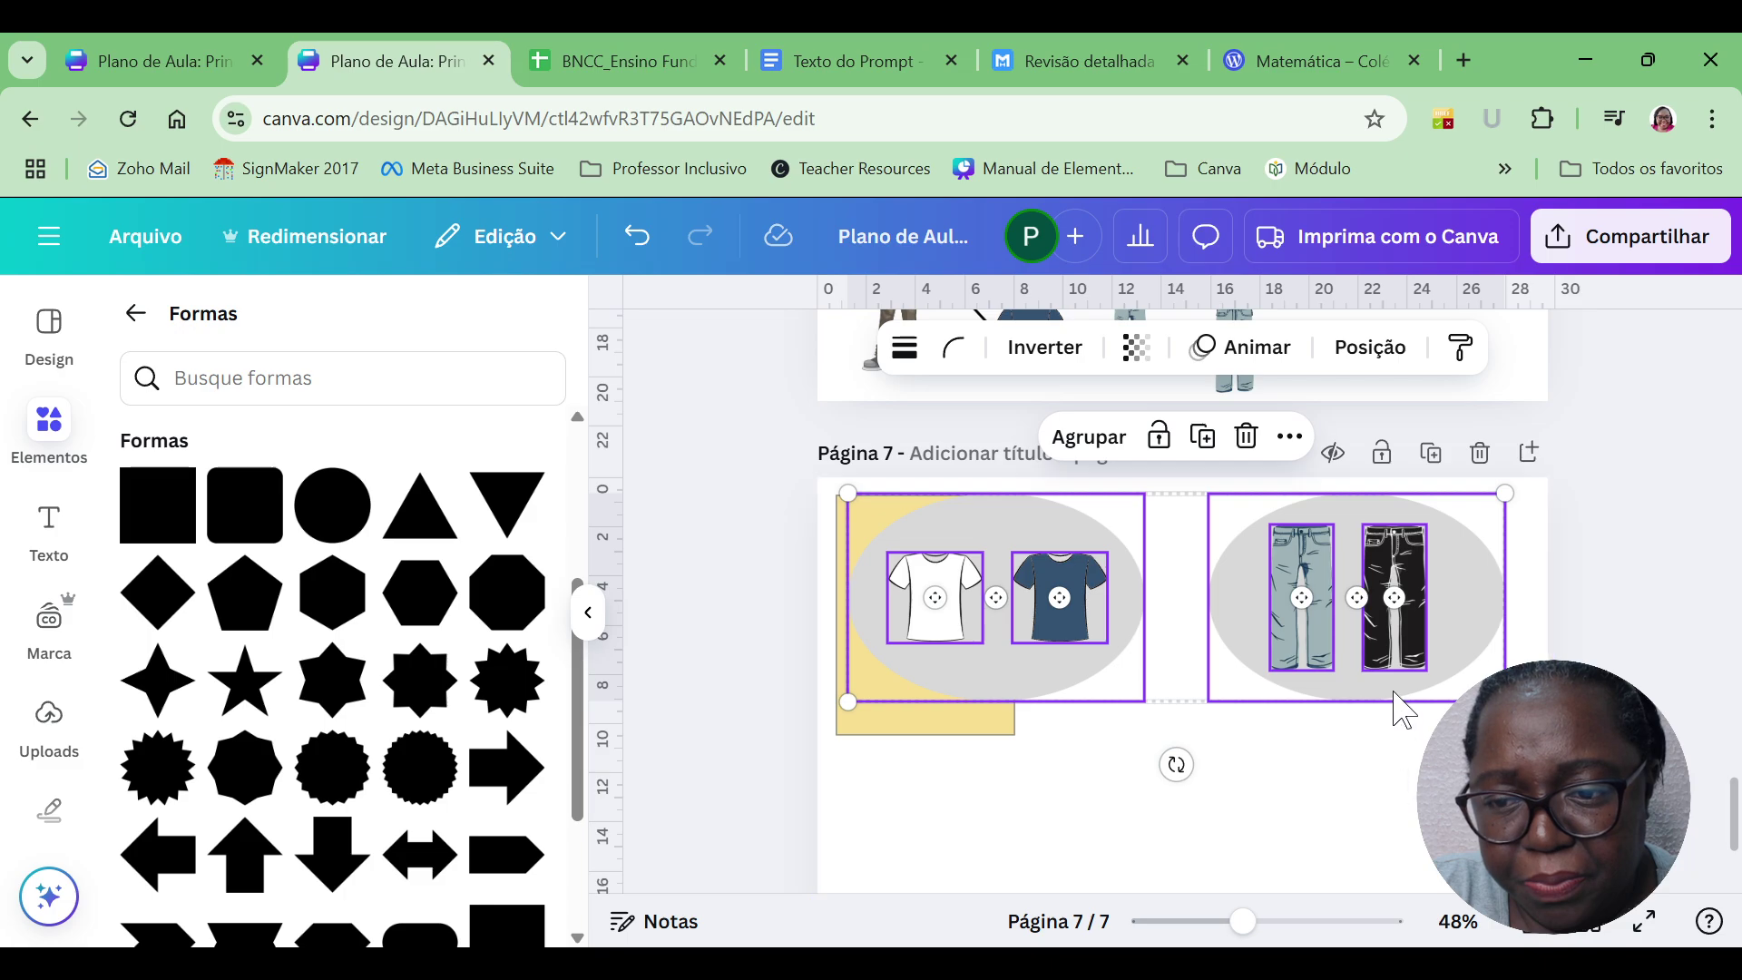
drag(1384, 678, 1406, 873)
Shrink the yellow rectangle to about 5.5 by 8 cm, keeping it in the page's upper-left corner.
click(993, 612)
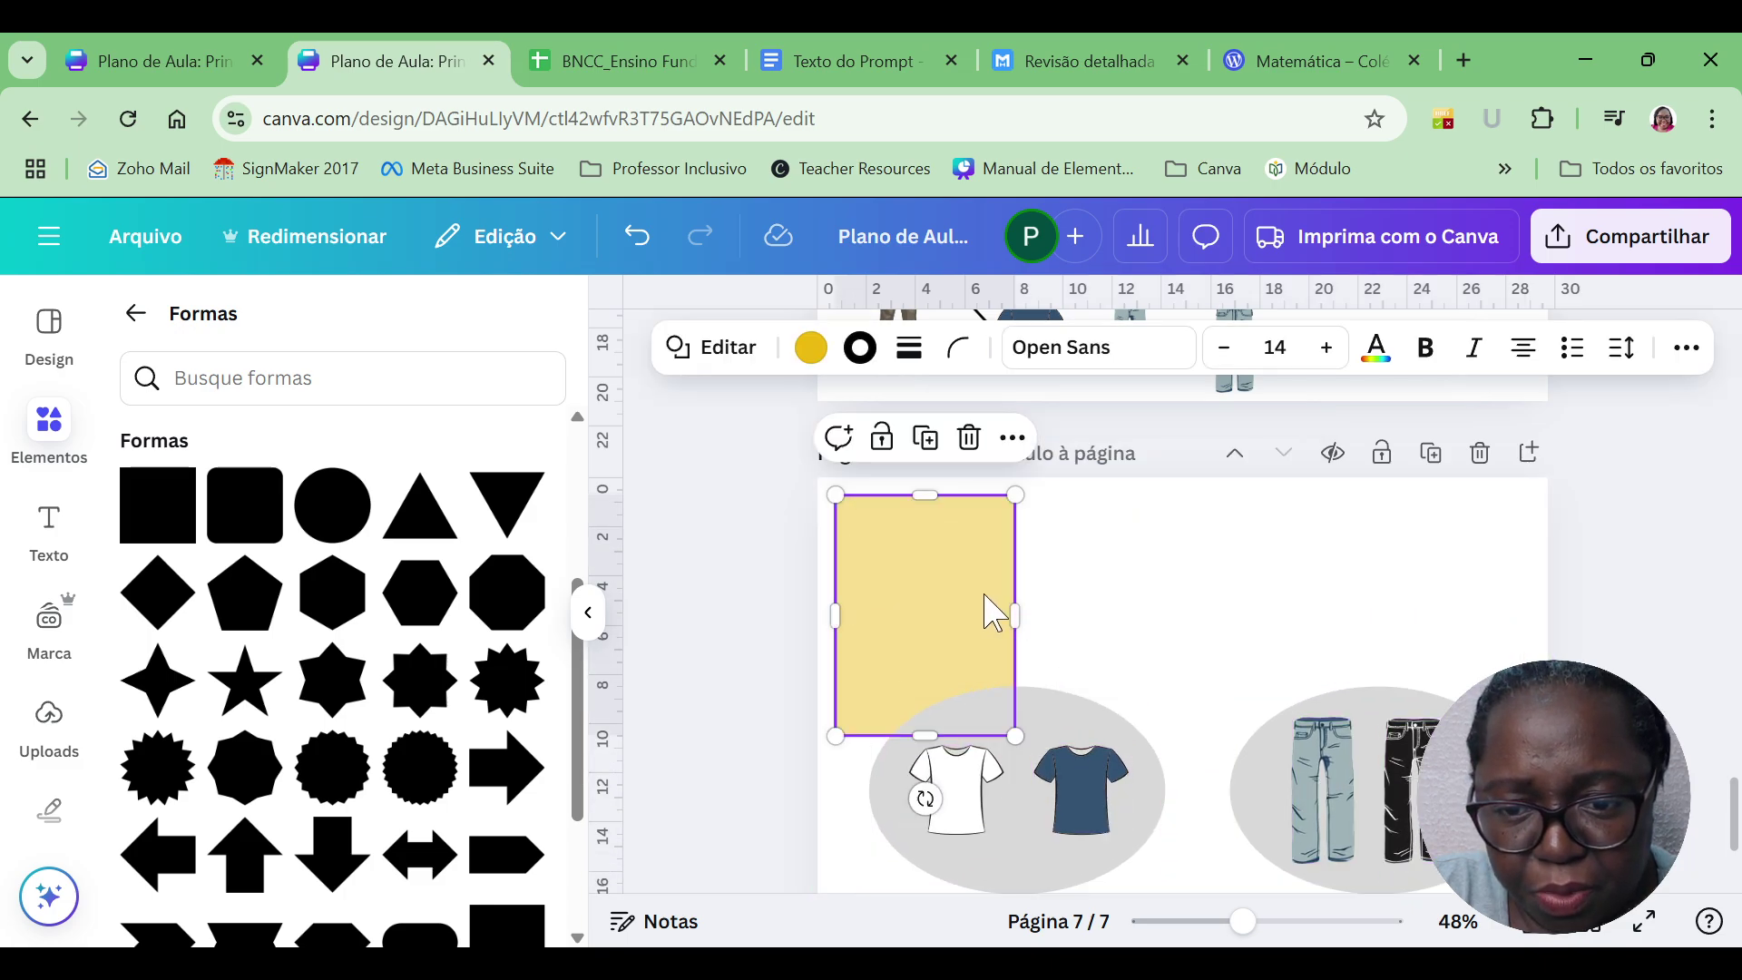
drag(1008, 728, 972, 686)
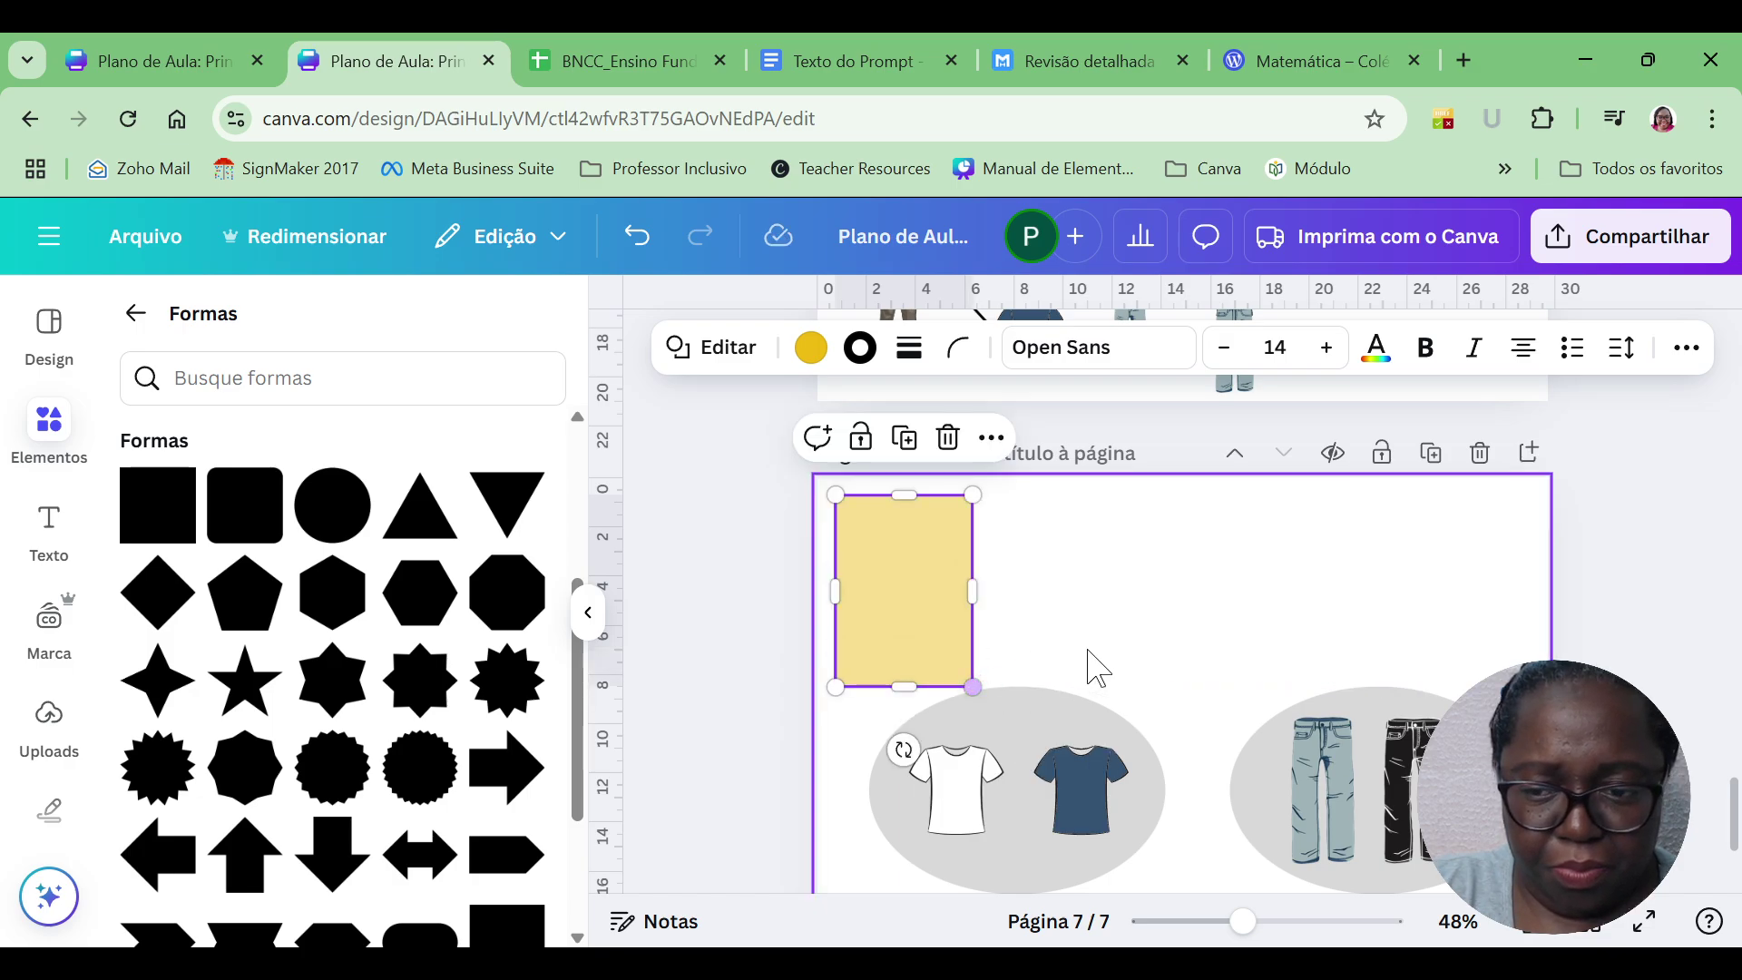
click(1193, 657)
Shift the black jeans slightly down and right, and delete the two grey ovals behind the clothes on page 7.
mouse_move(1429, 784)
mouse_down()
mouse_move(1118, 603)
mouse_move(925, 572)
mouse_move(1376, 756)
mouse_move(1442, 816)
mouse_up()
click(1311, 736)
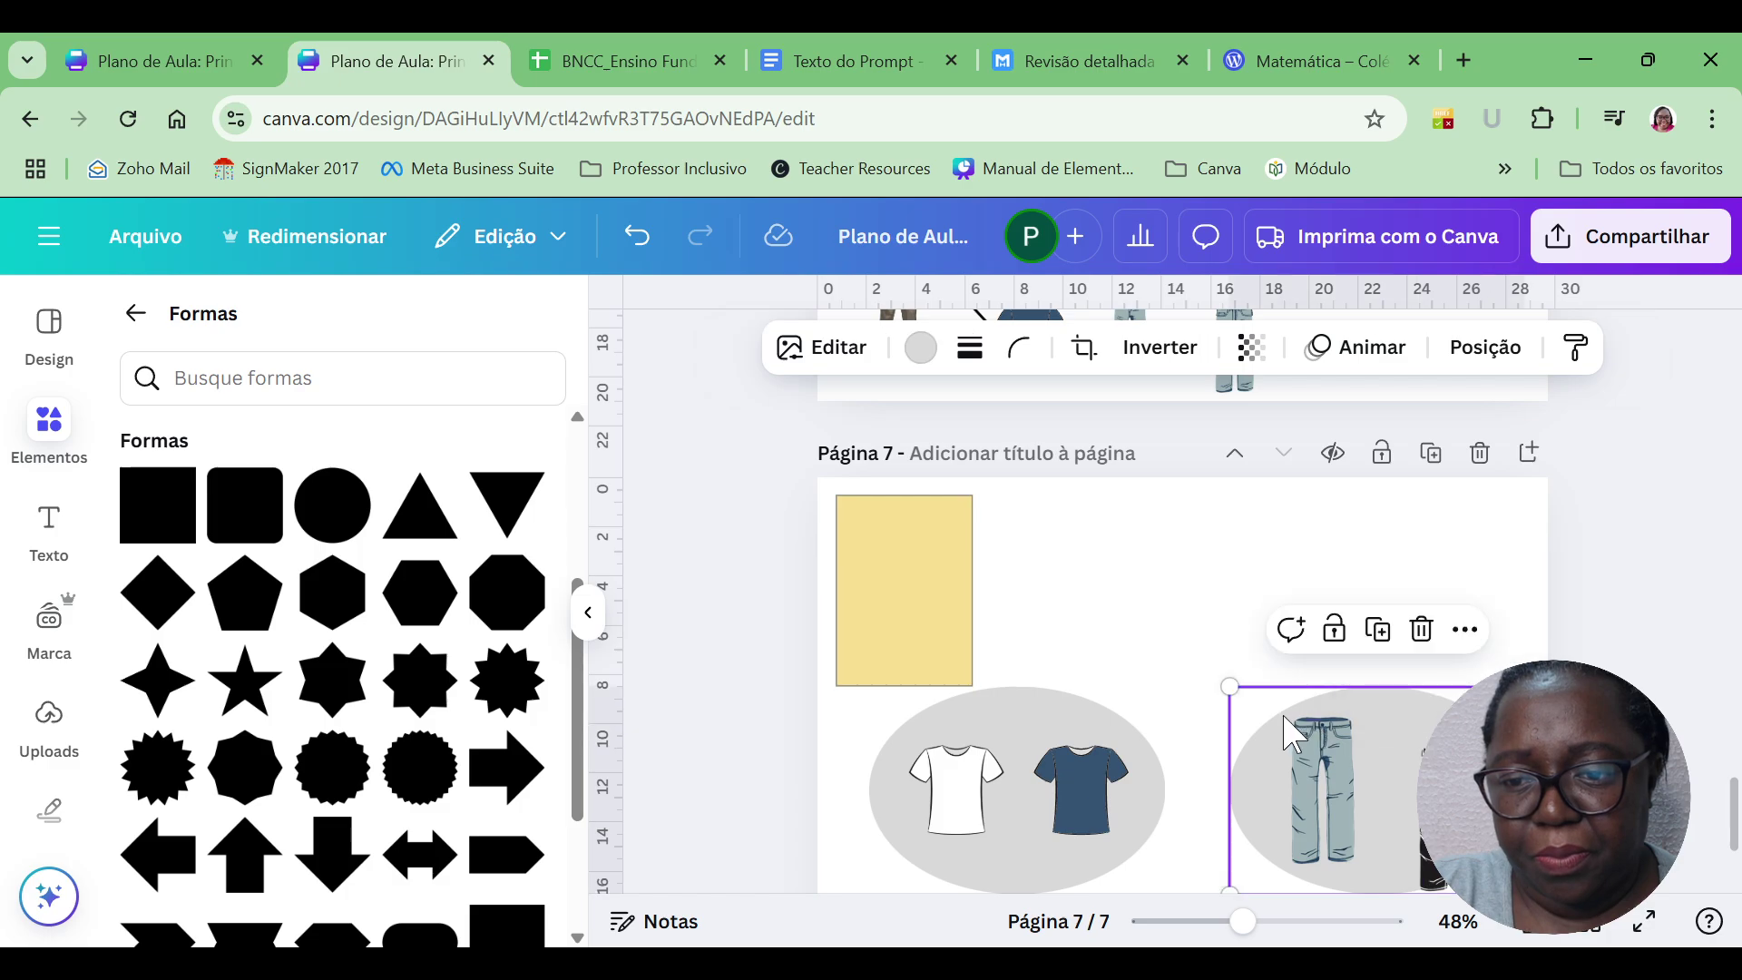
key(Delete)
click(1145, 772)
key(Delete)
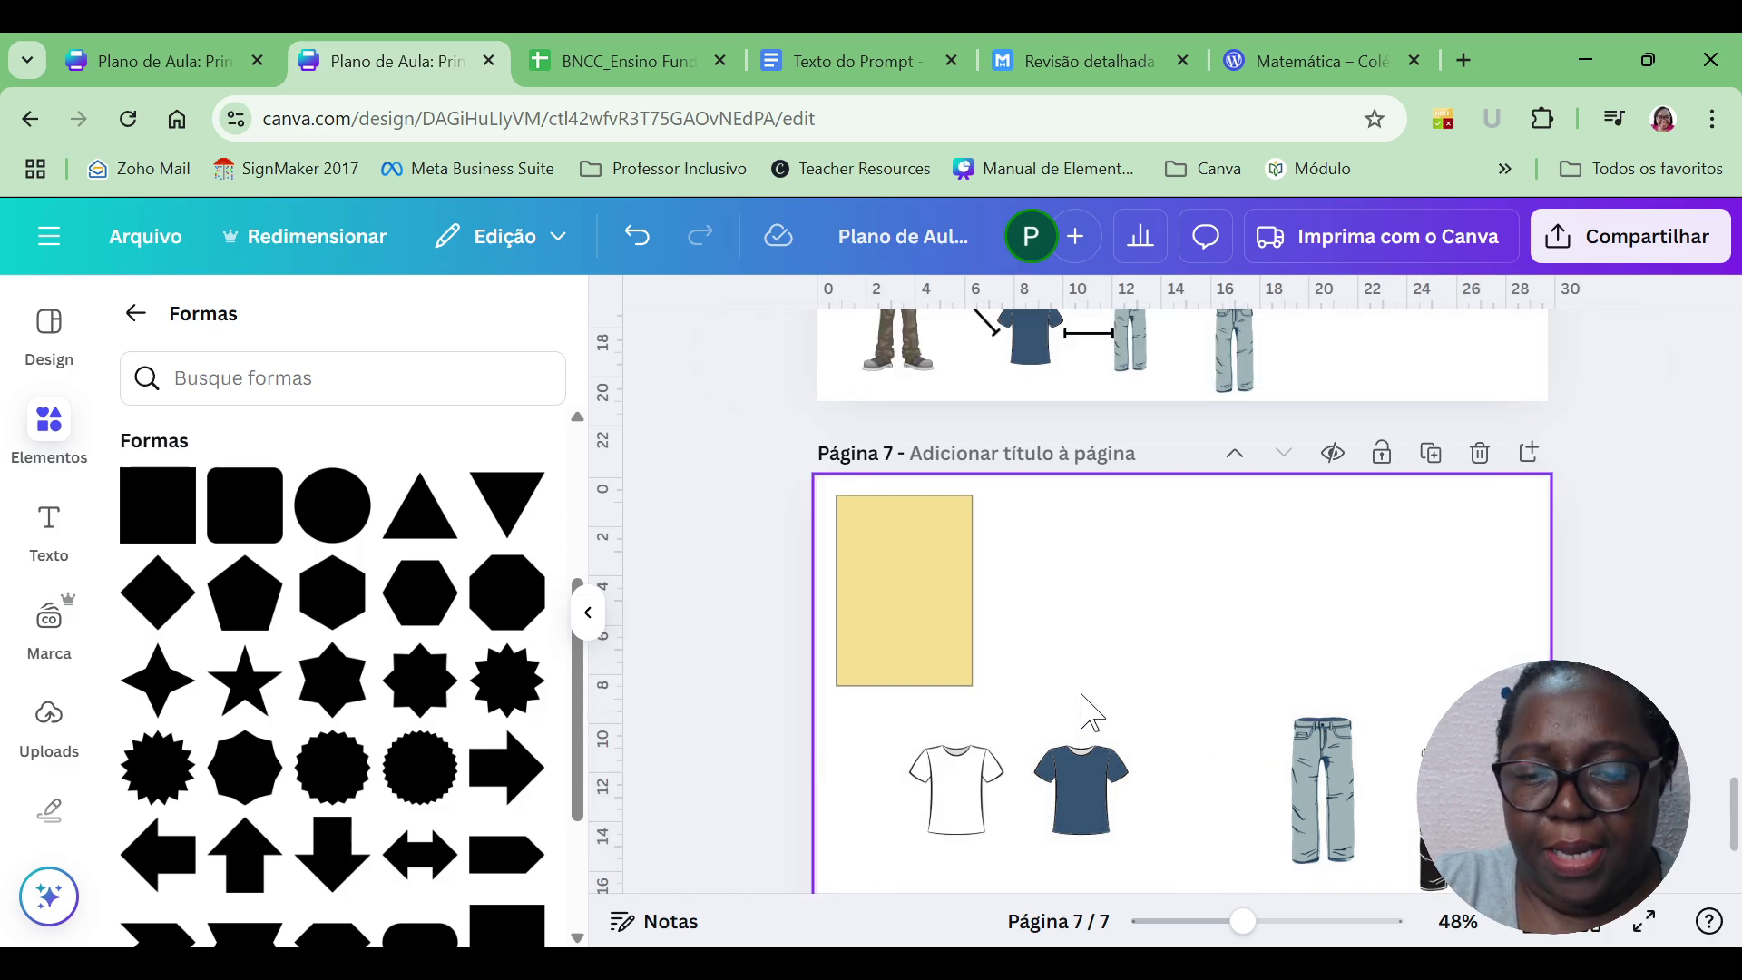
Duplicate the yellow rectangle three times to form an evenly spaced row of four across the upper part of page 7.
click(960, 641)
drag(944, 635, 1077, 626)
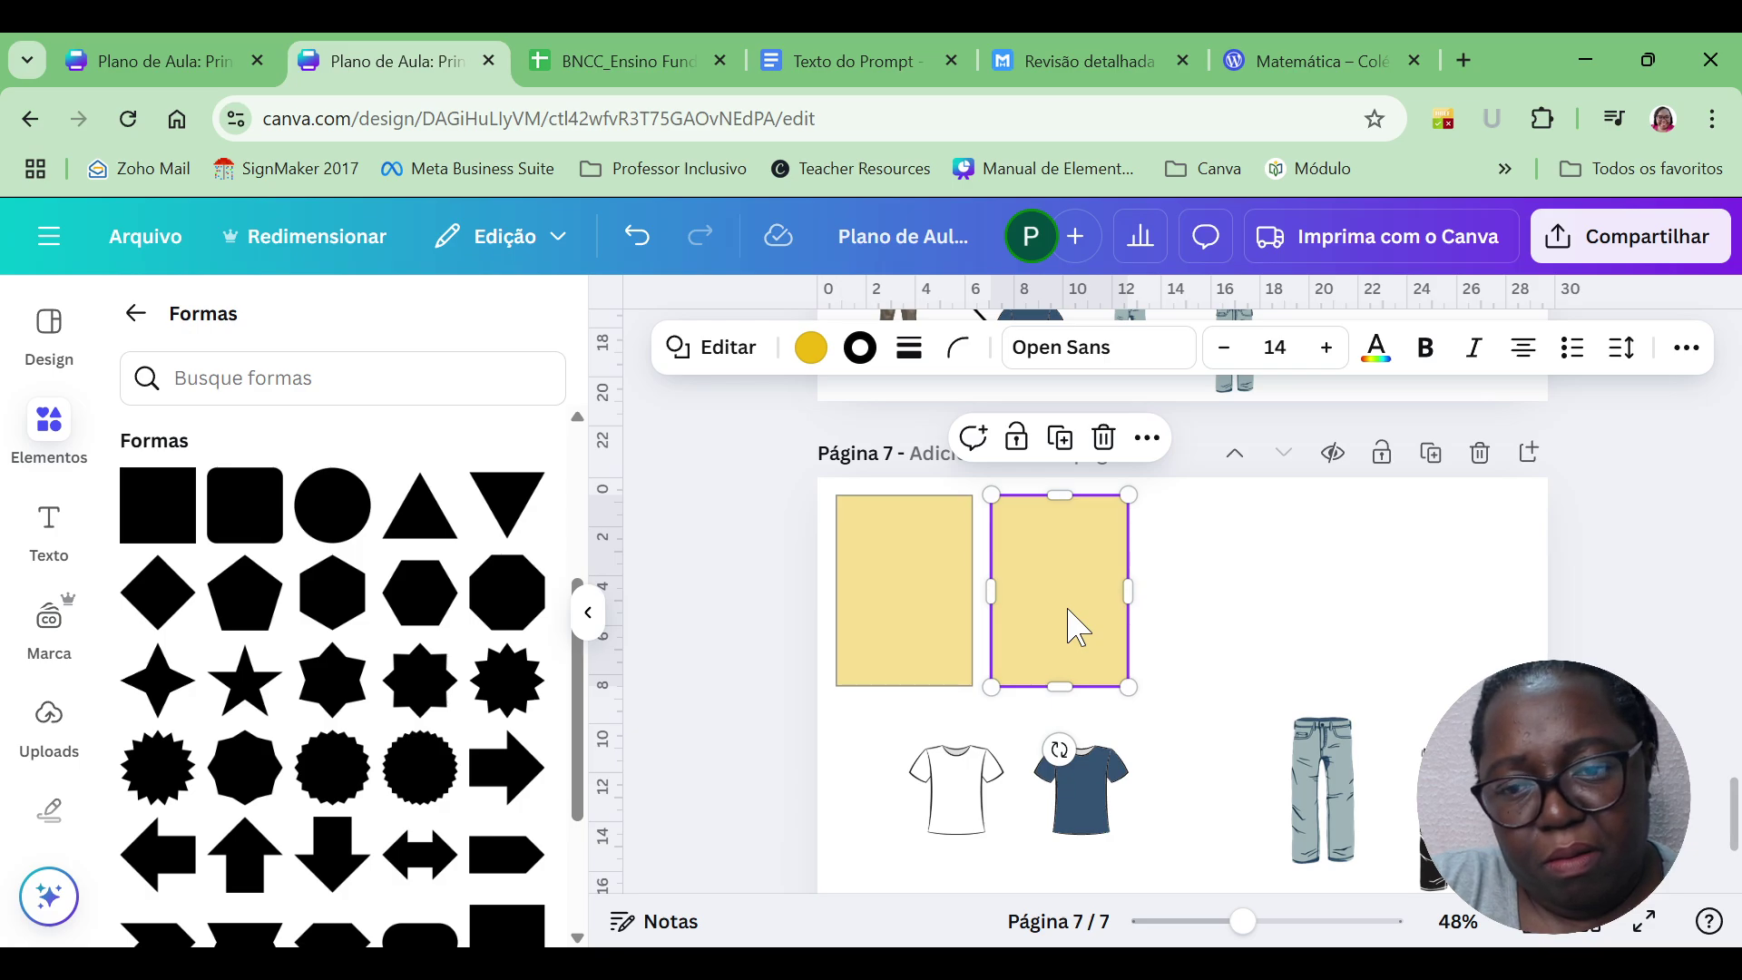
click(1060, 437)
drag(1093, 498, 1259, 606)
click(1221, 440)
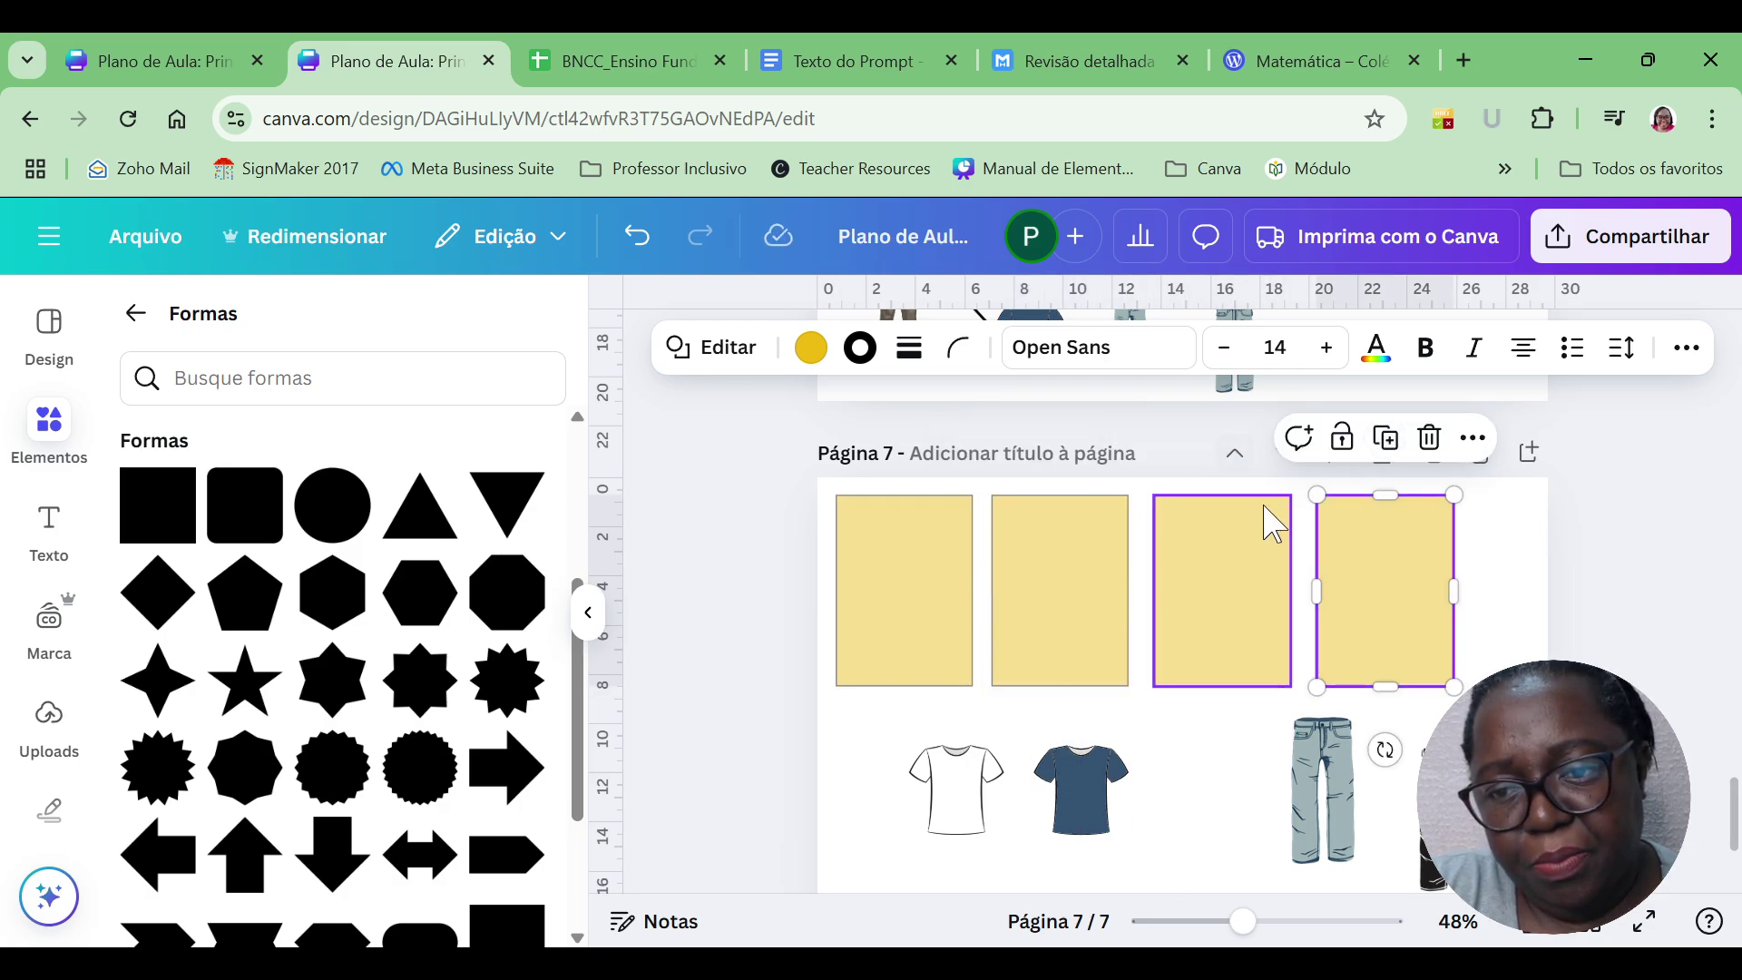
Place the white T-shirt, blue T-shirt, light jeans and black jeans on the four yellow rectangles, one item per card in that order.
drag(785, 744, 1402, 885)
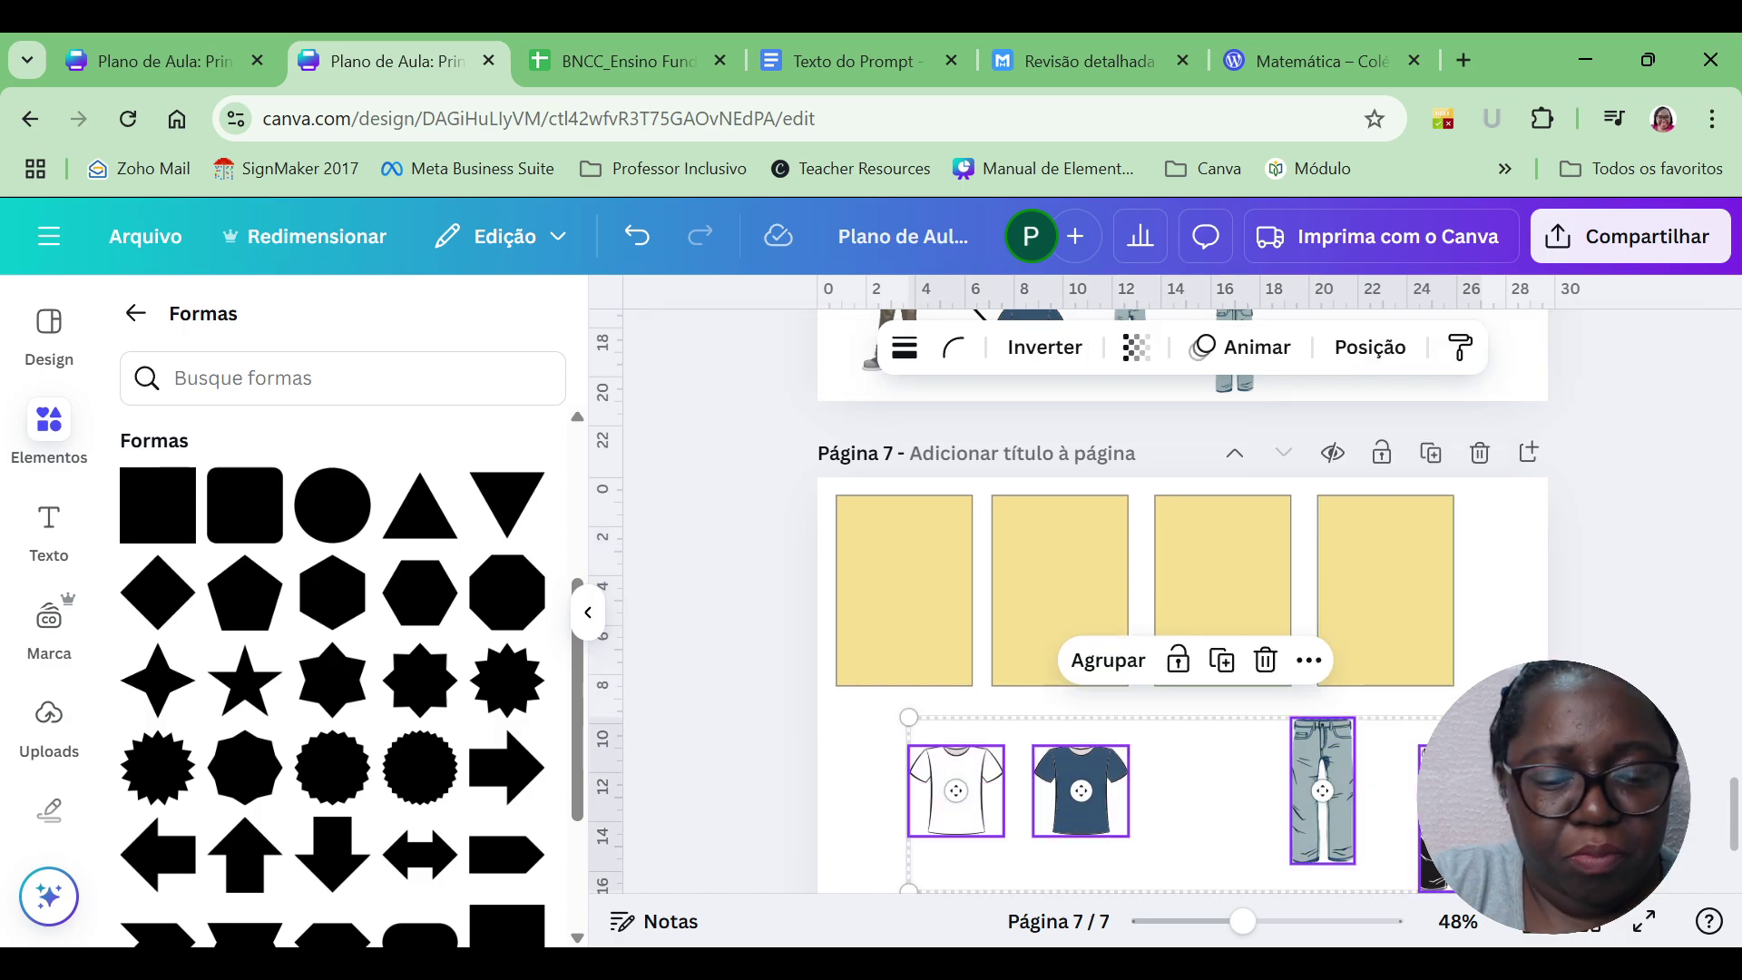
click(1298, 884)
drag(960, 821, 905, 635)
drag(1076, 785, 1062, 606)
click(1322, 777)
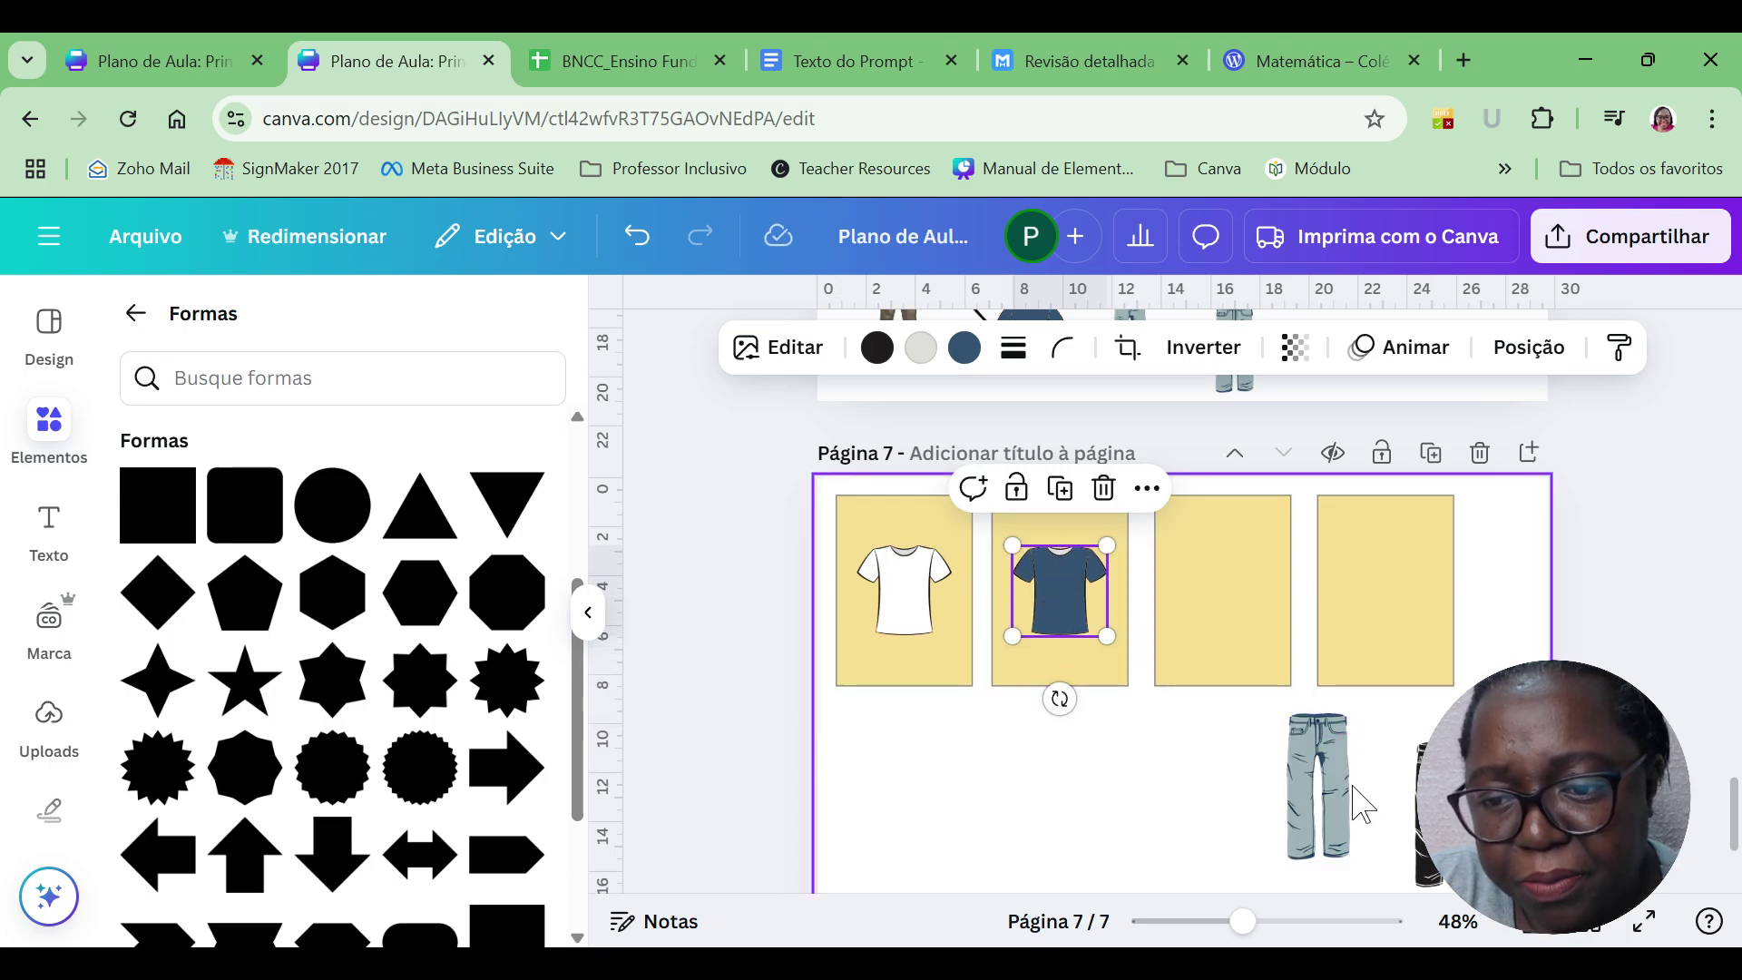
drag(1324, 787, 1232, 590)
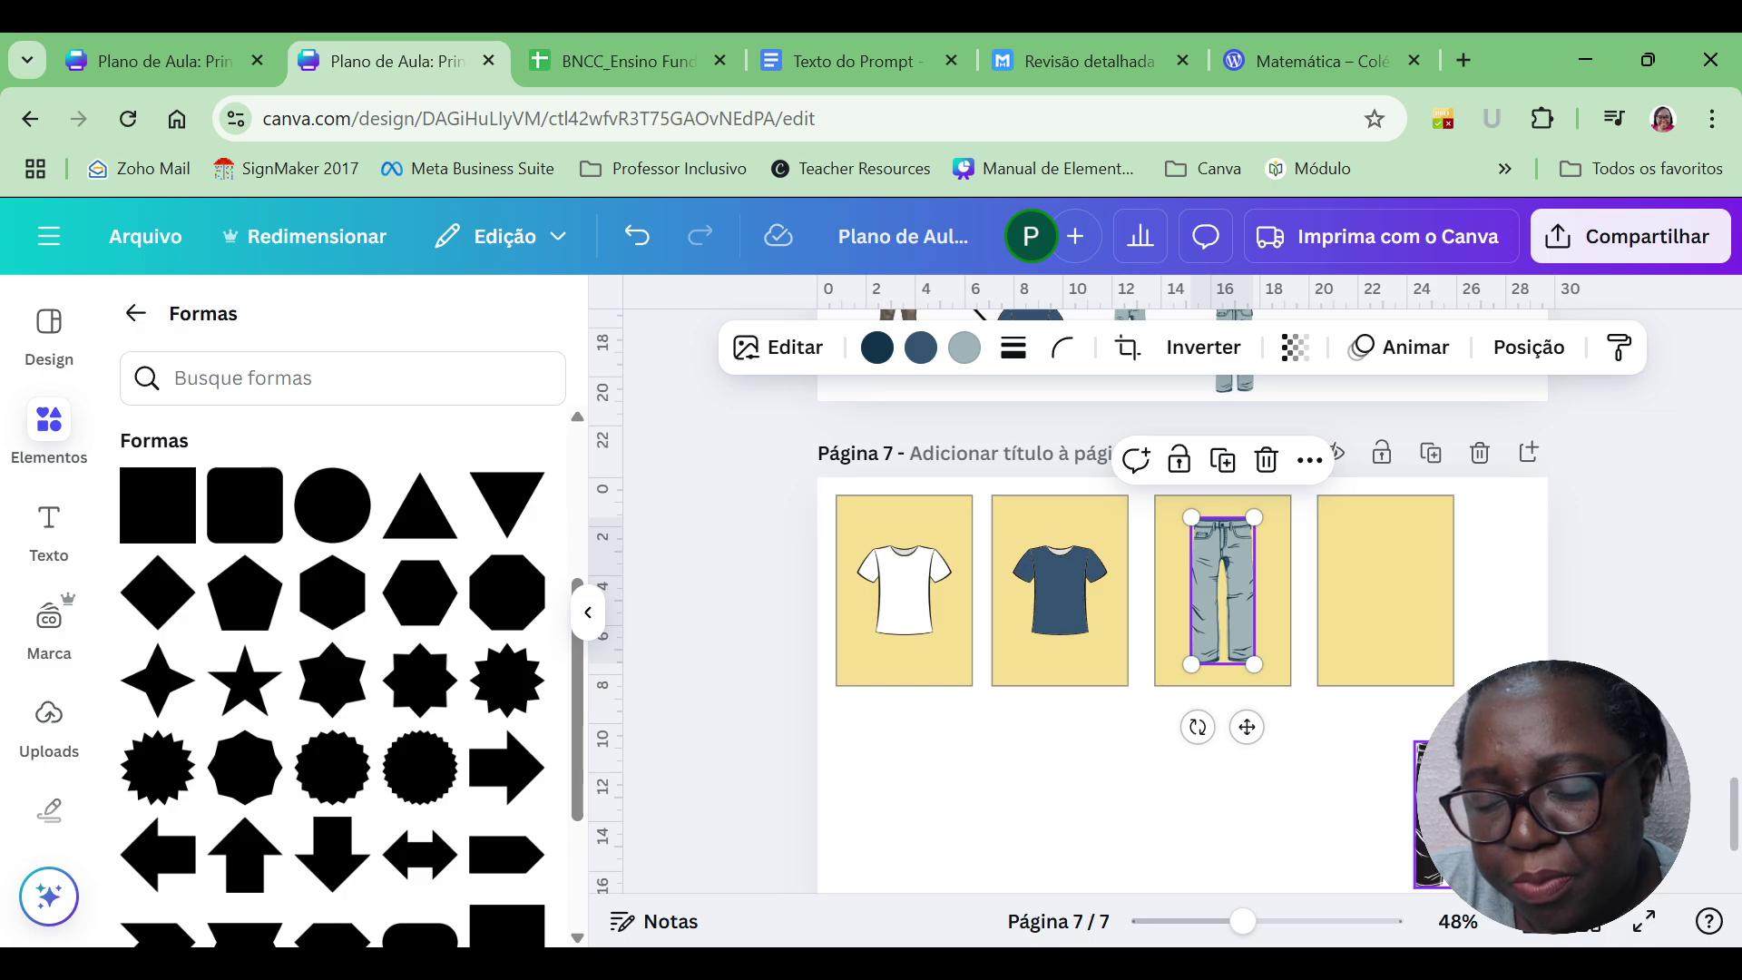
drag(1448, 799, 1389, 577)
key(Escape)
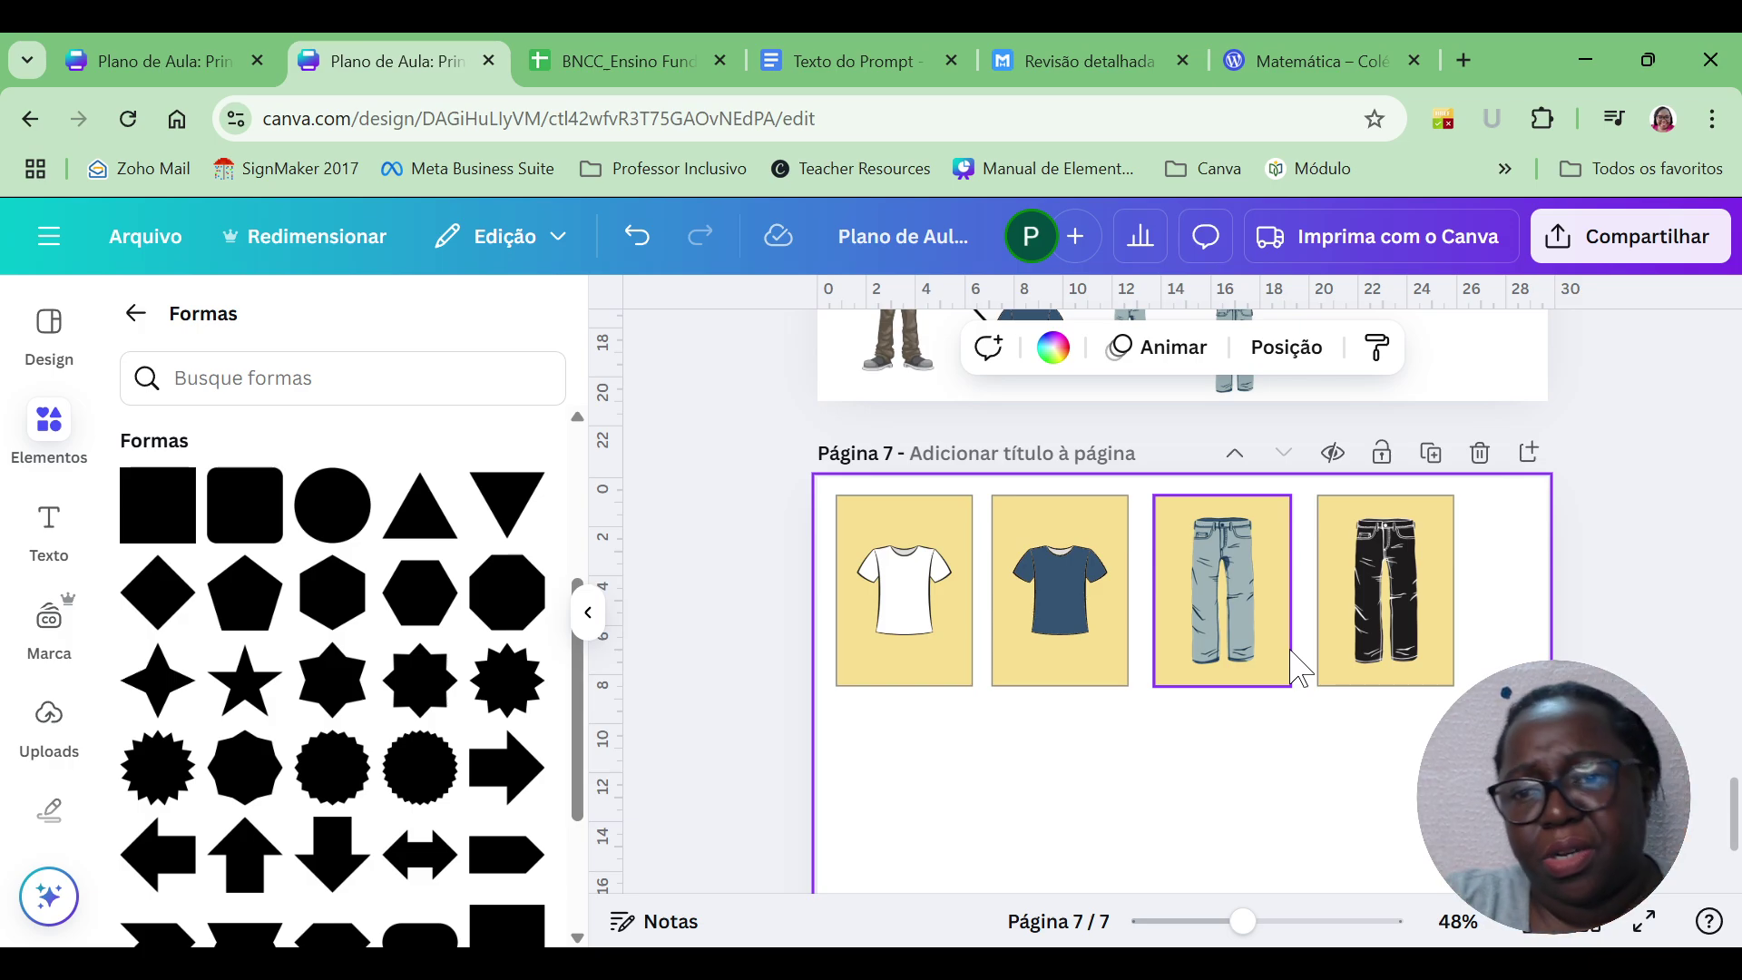
Duplicate the whole row of four clothing cards on page 7 and align the copy directly below the original row.
drag(1733, 812, 1719, 755)
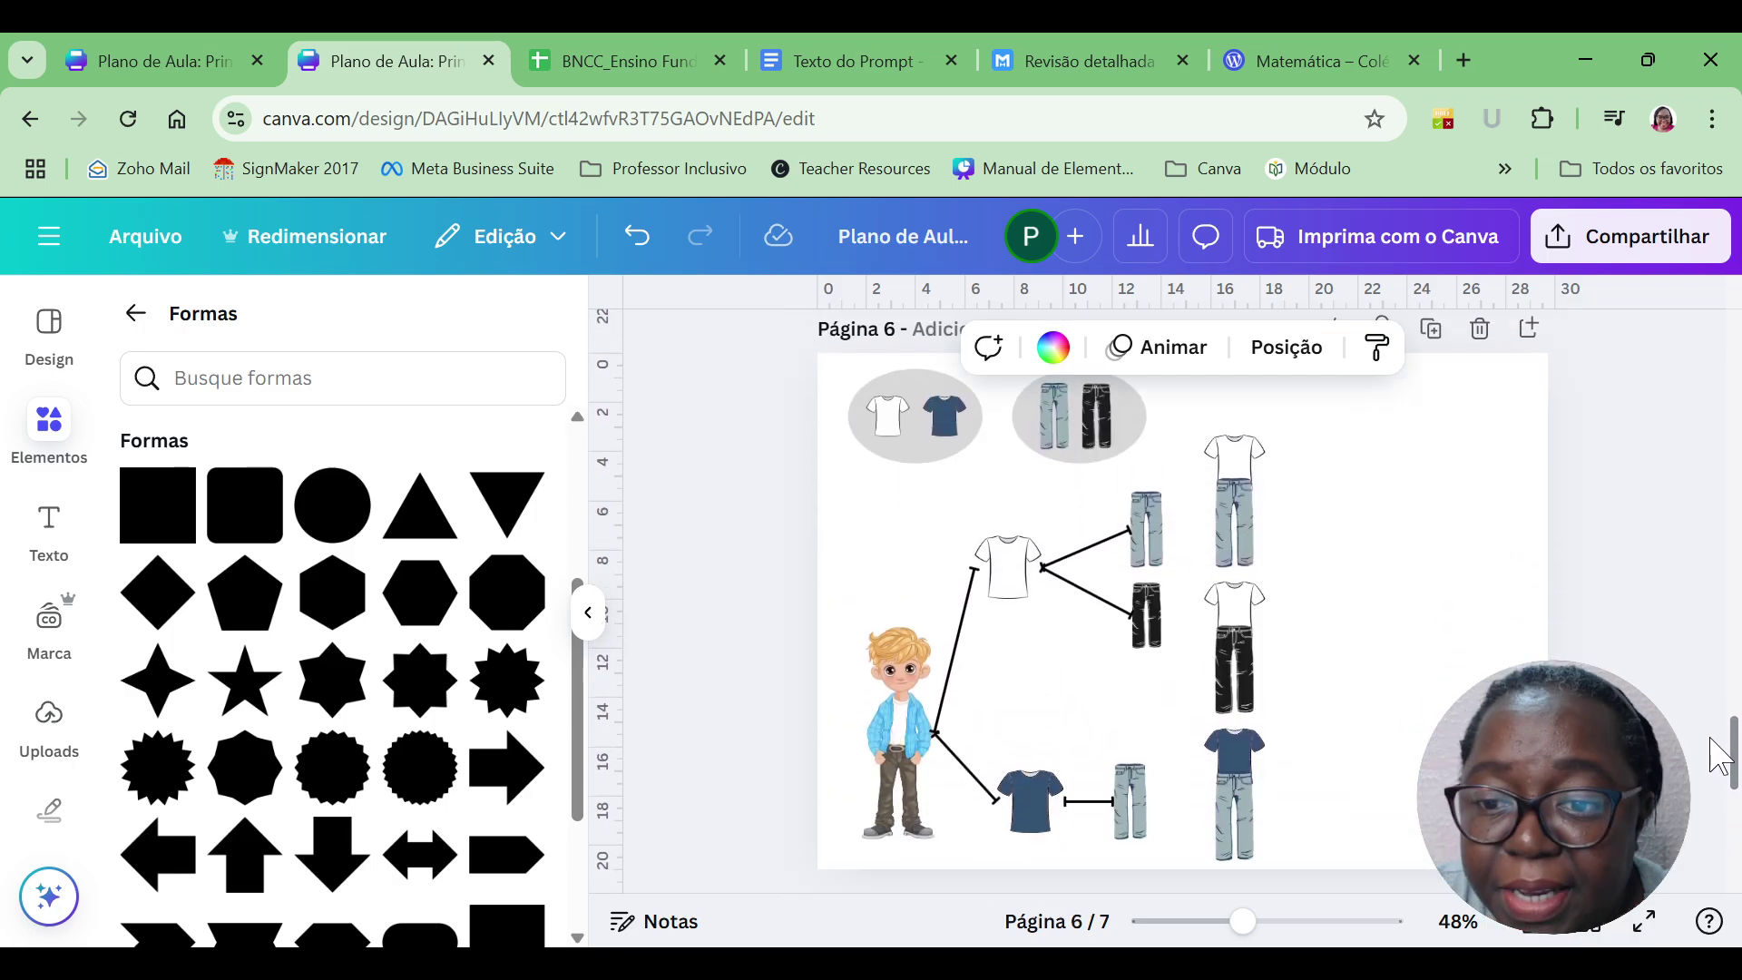
scroll(1392, 661, down, 2)
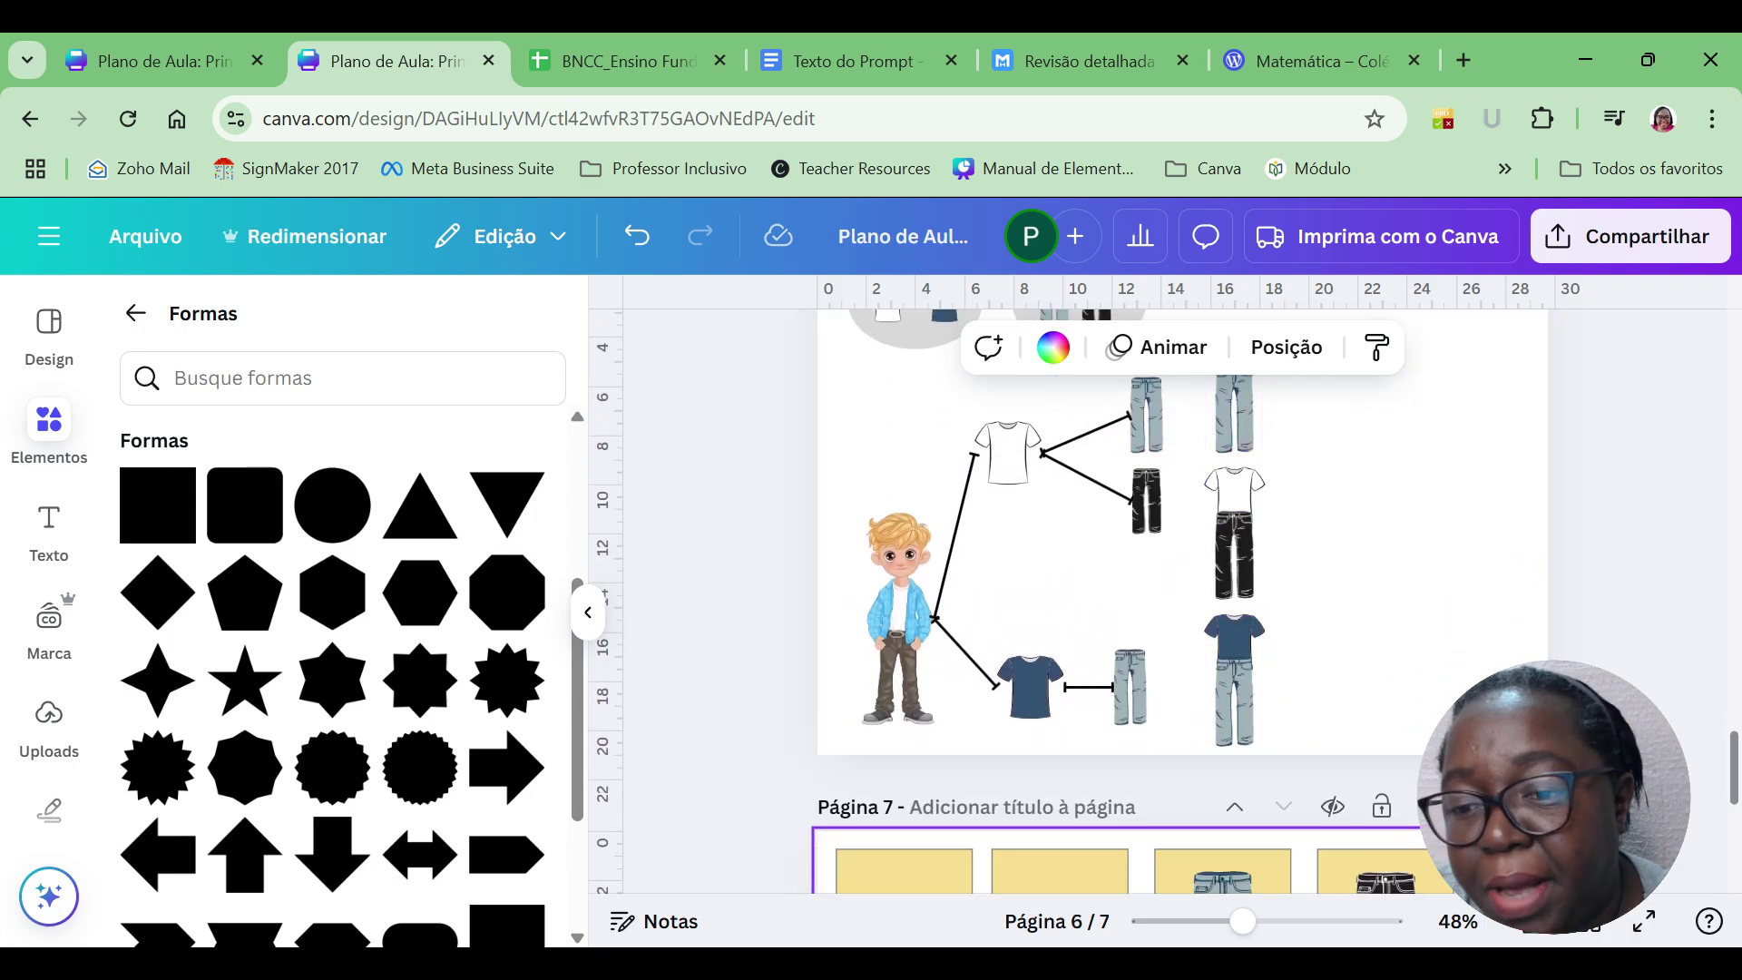
scroll(1179, 590, down, 5)
scroll(1180, 590, up, 8)
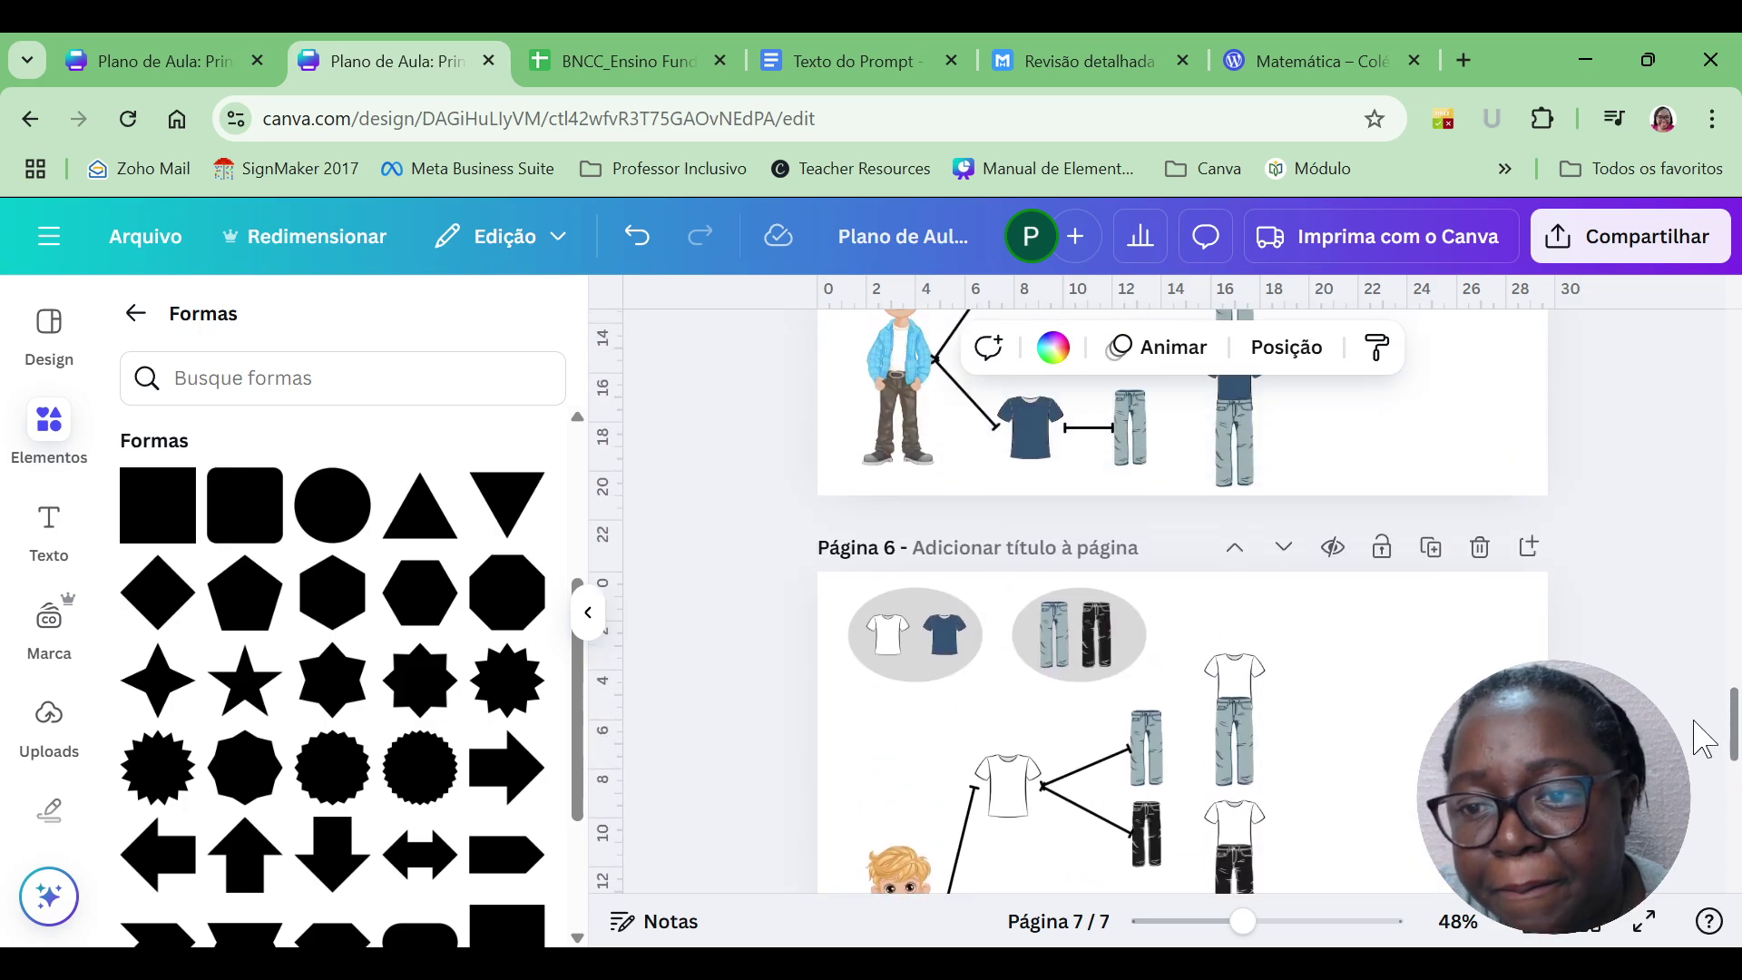
scroll(1179, 590, down, 7)
scroll(1179, 590, up, 2)
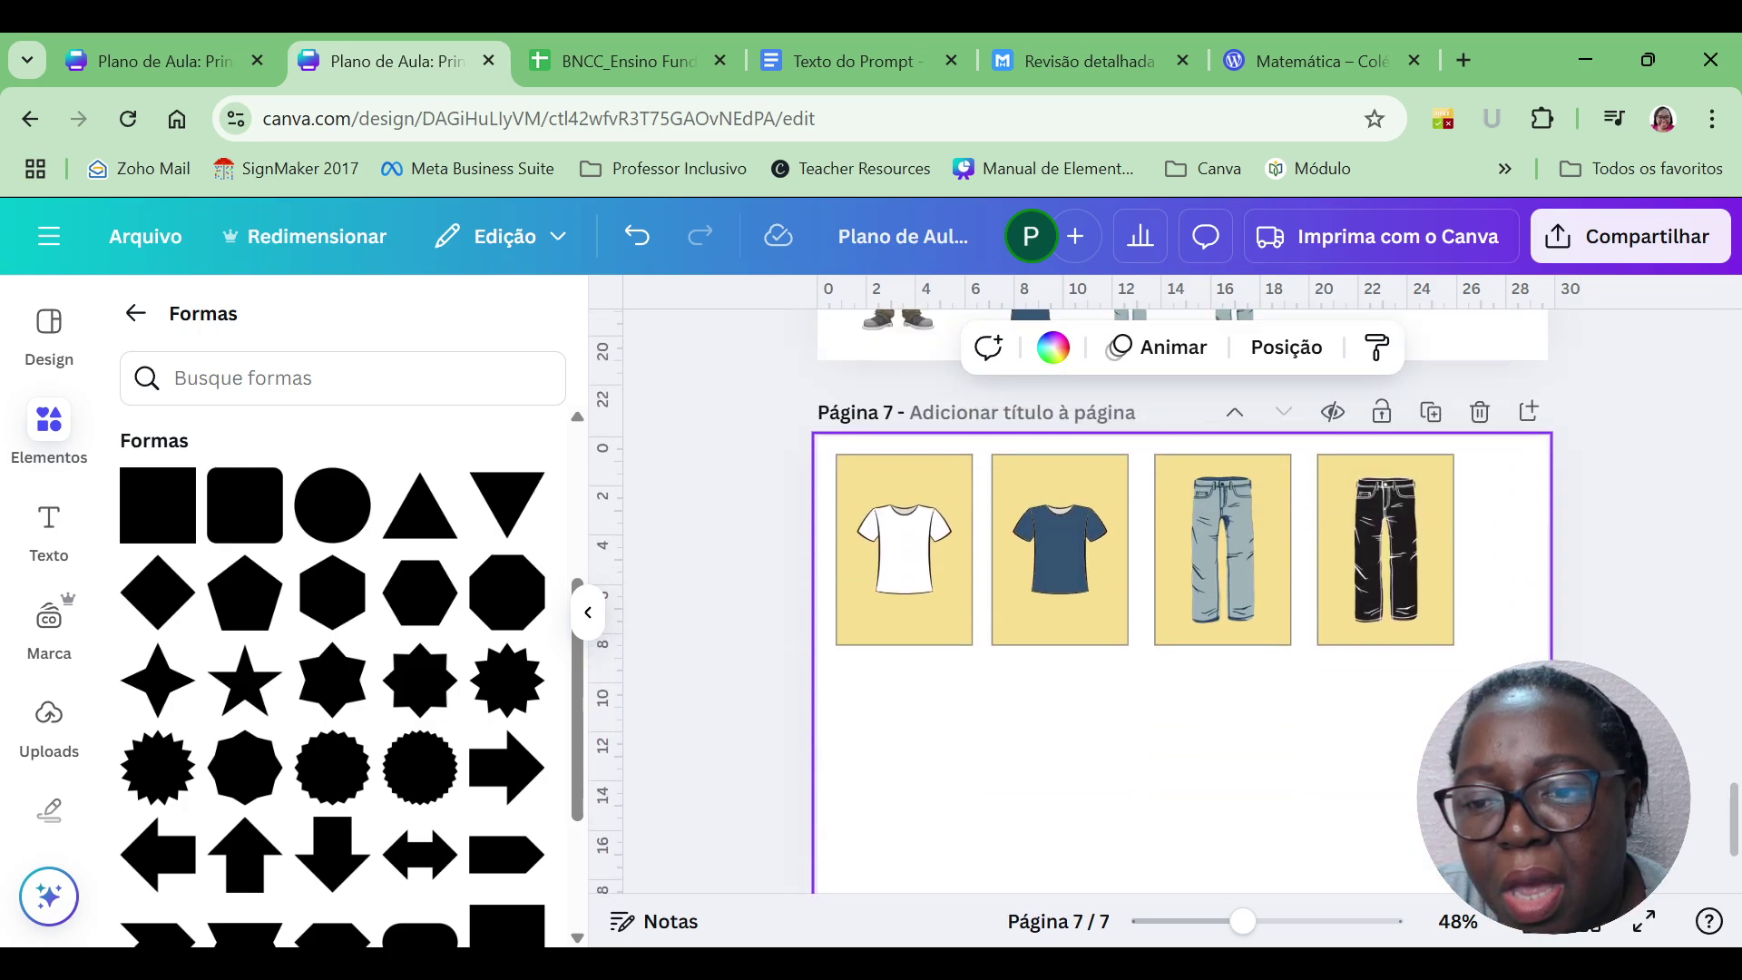
drag(1471, 682, 795, 461)
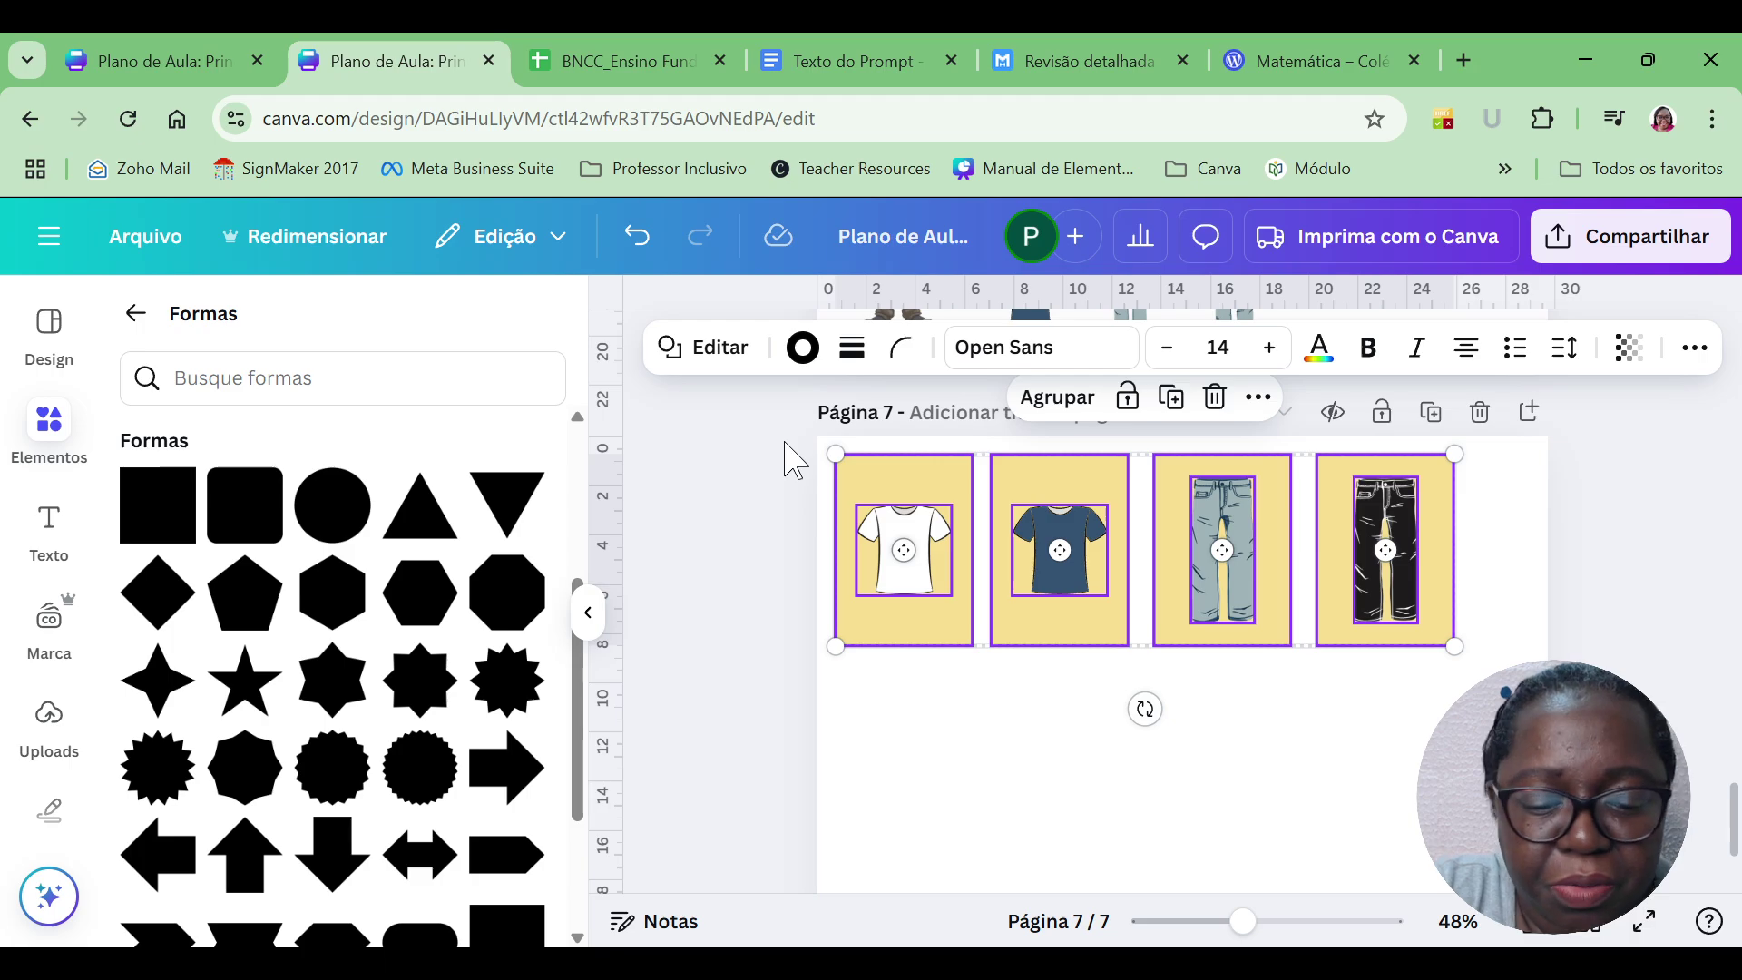
key(ctrl+d)
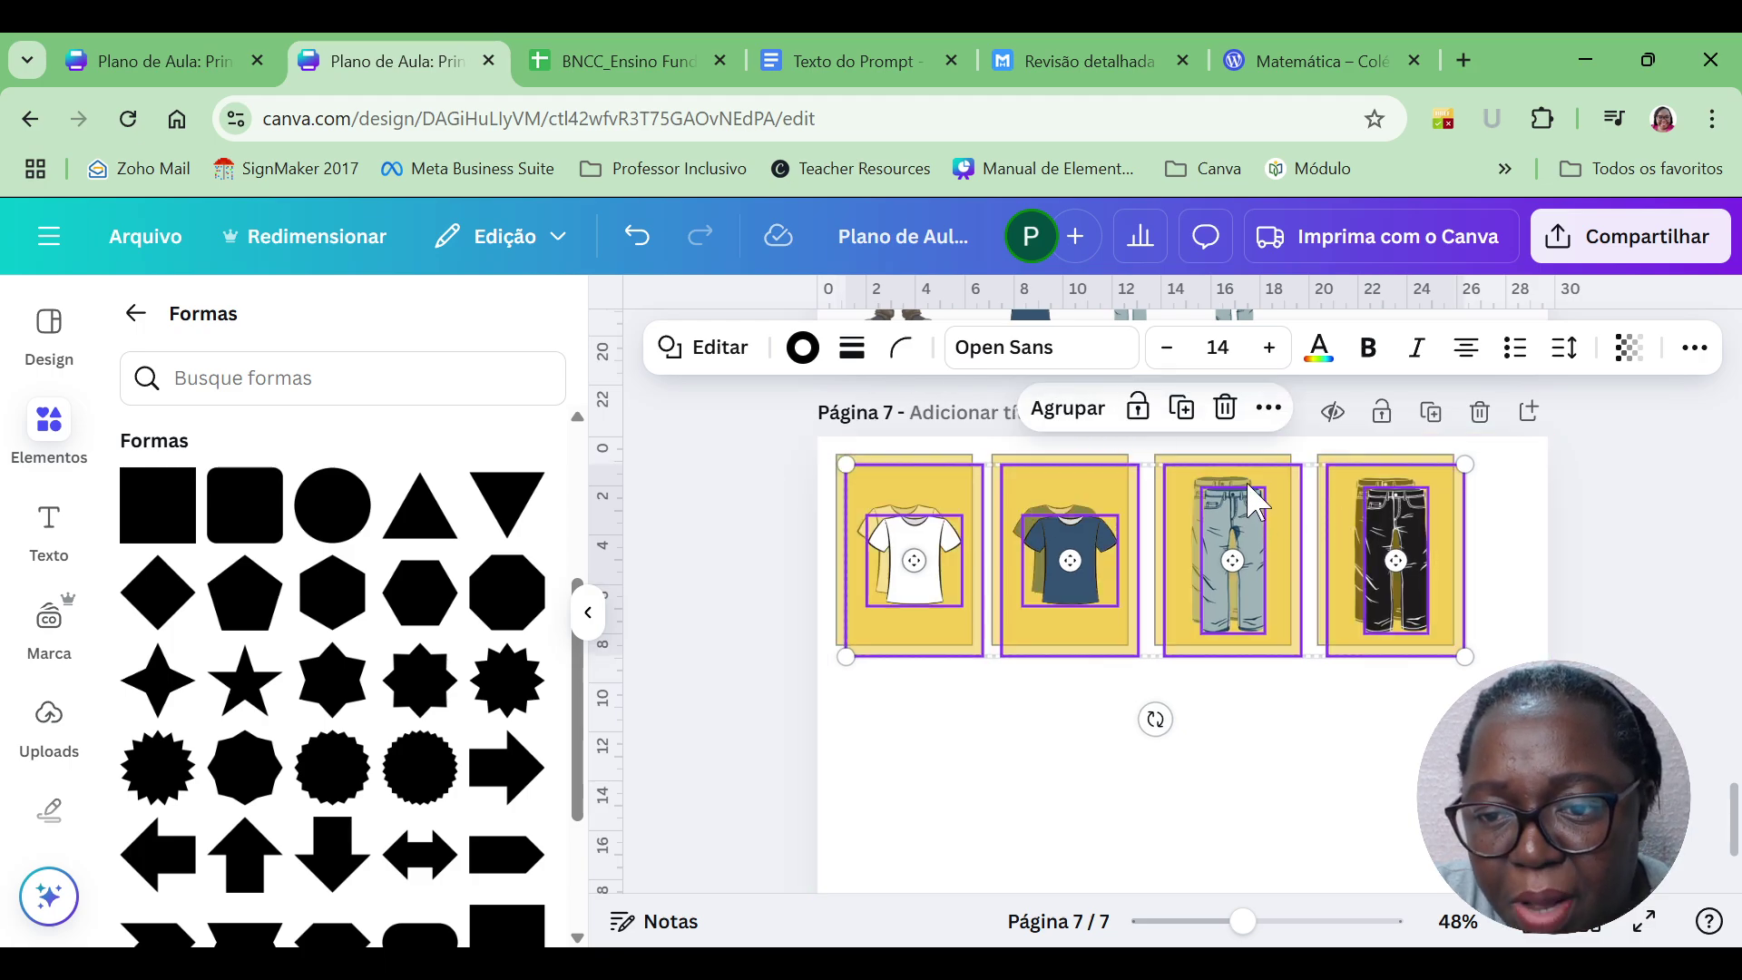
drag(1250, 494, 1241, 698)
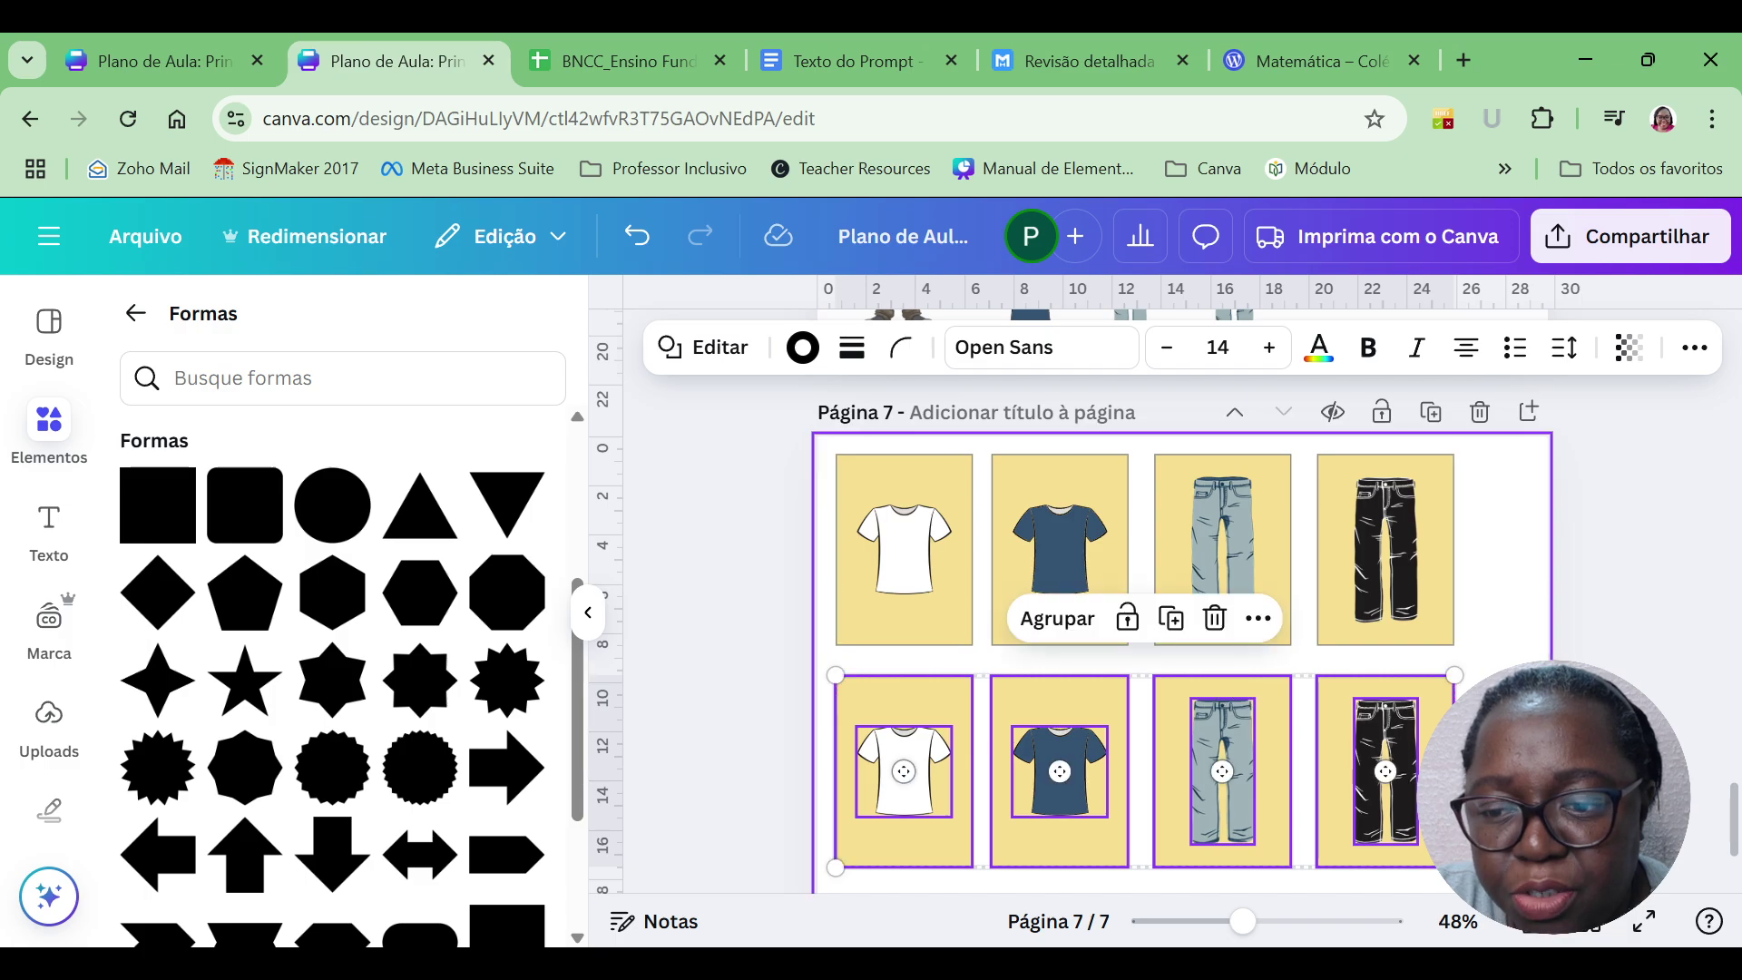
click(1497, 726)
Select both rows of clothing cards and centre the block of eight on page 7.
drag(1542, 884, 739, 458)
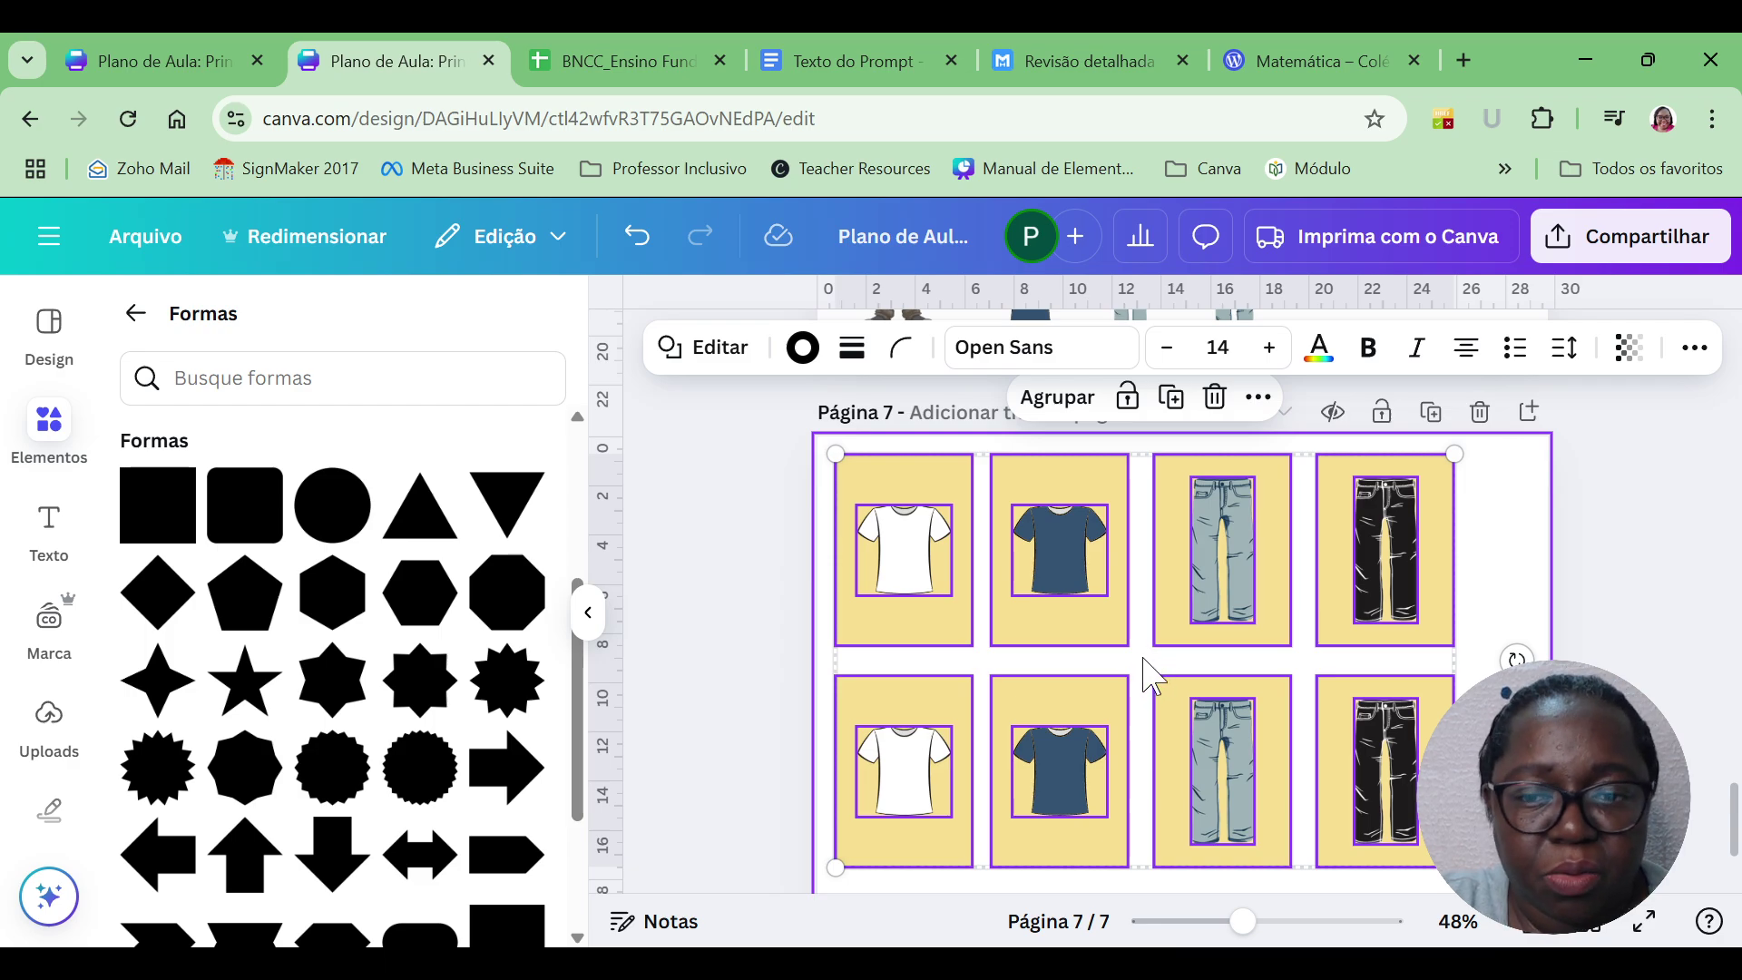
drag(1145, 672, 1180, 687)
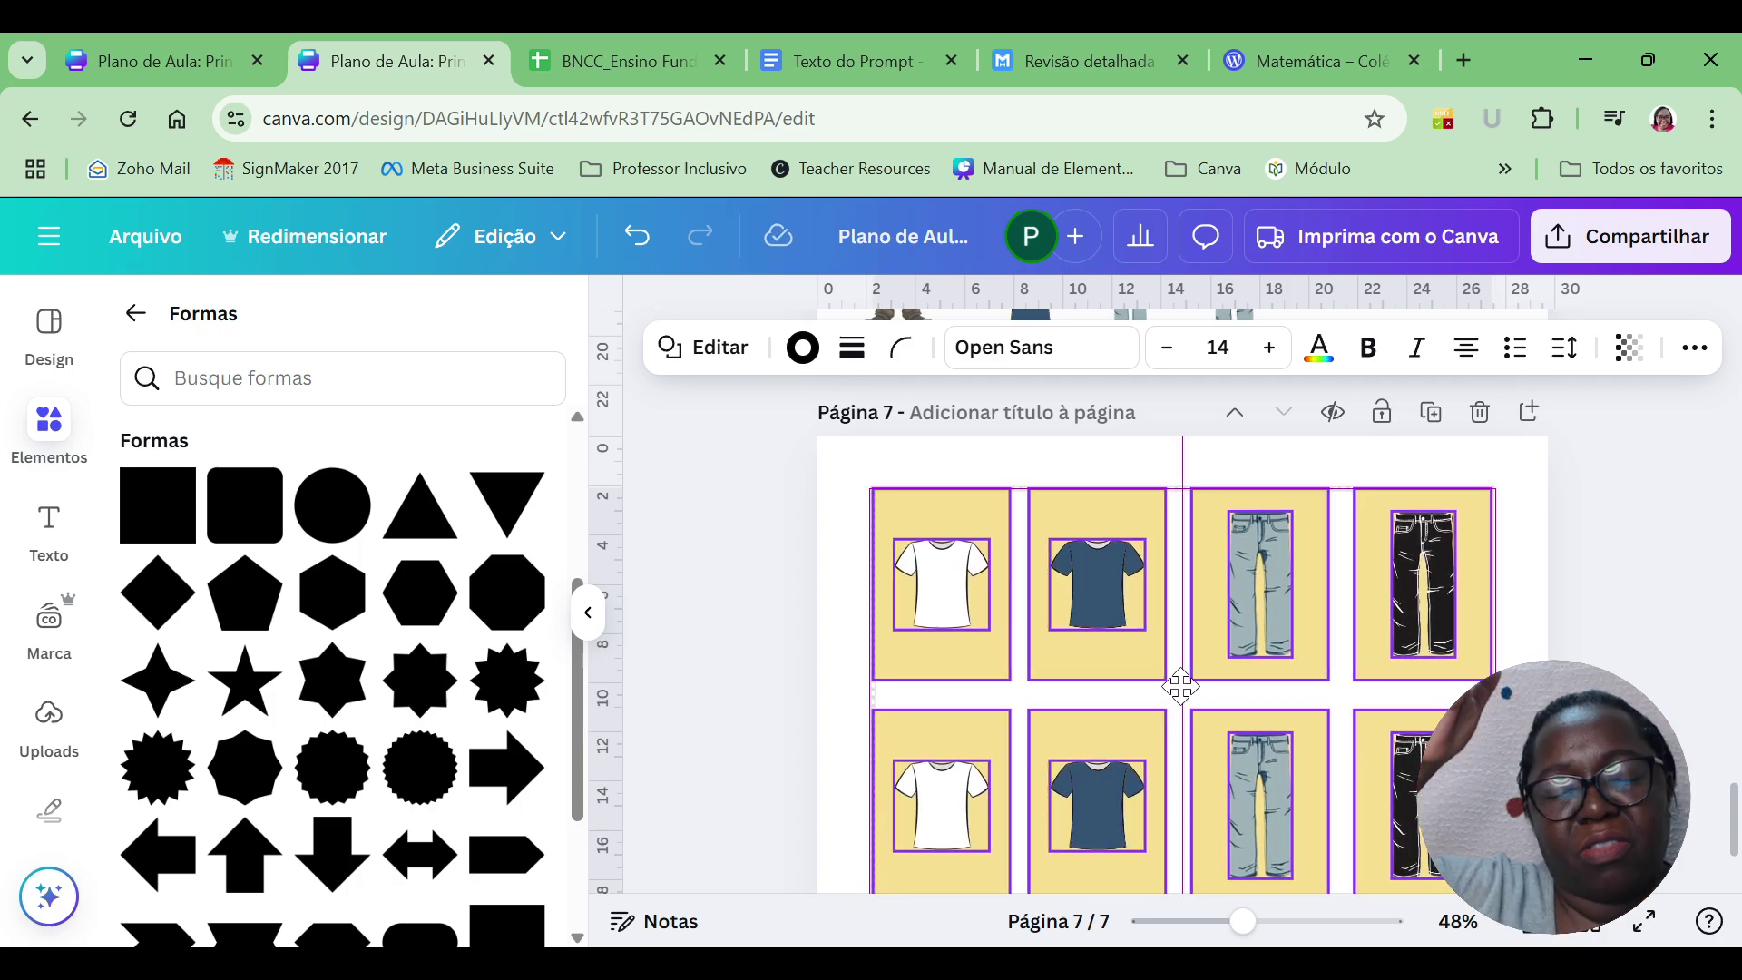
mouse_move(1180, 687)
mouse_down()
mouse_move(1184, 665)
mouse_move(1182, 736)
mouse_move(1178, 665)
mouse_move(1170, 709)
mouse_move(1171, 693)
mouse_up()
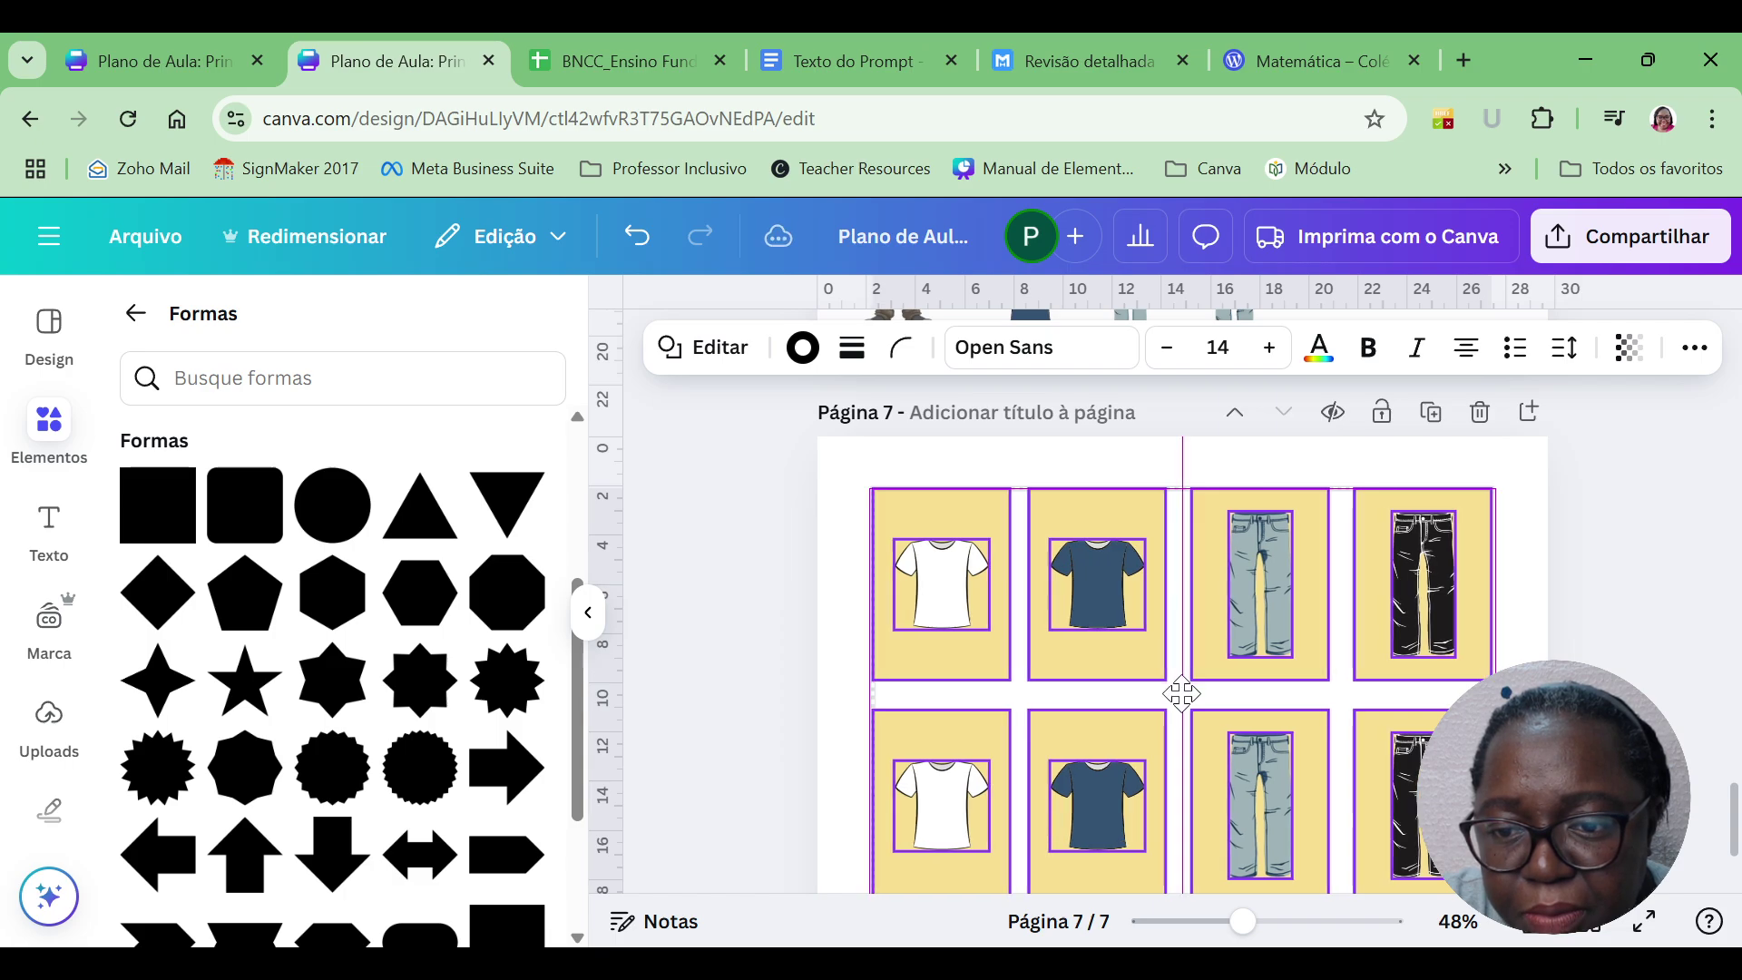
drag(1180, 703, 1187, 712)
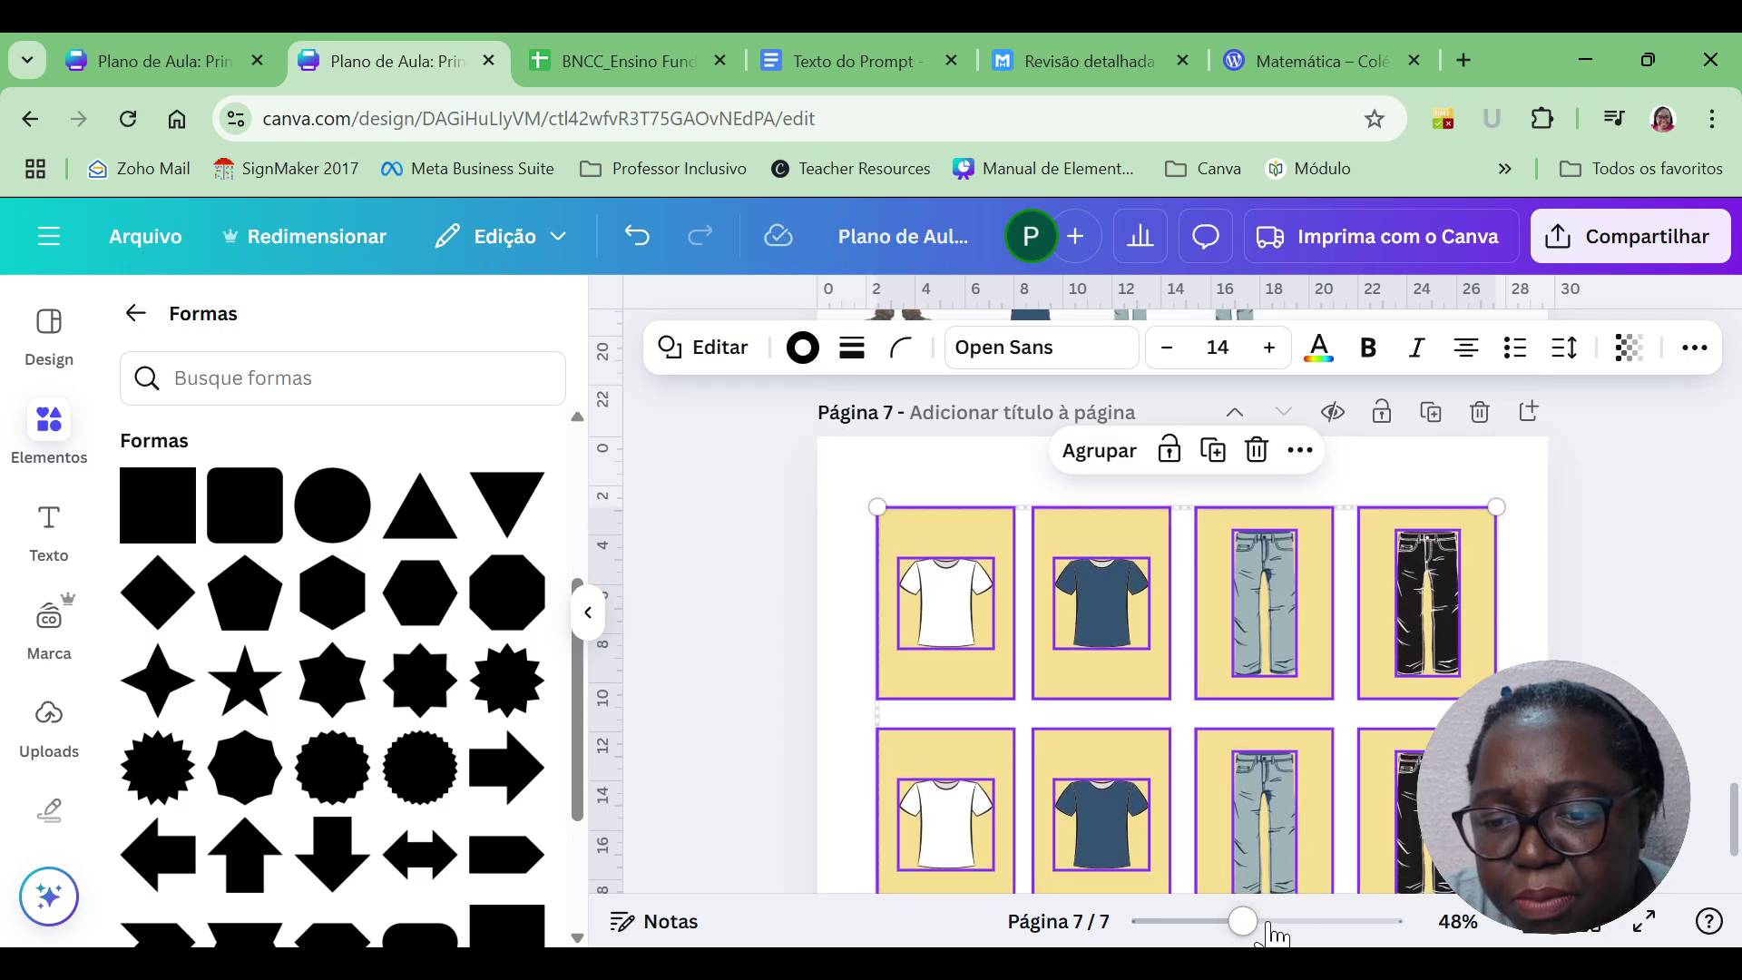
drag(1243, 922, 1216, 923)
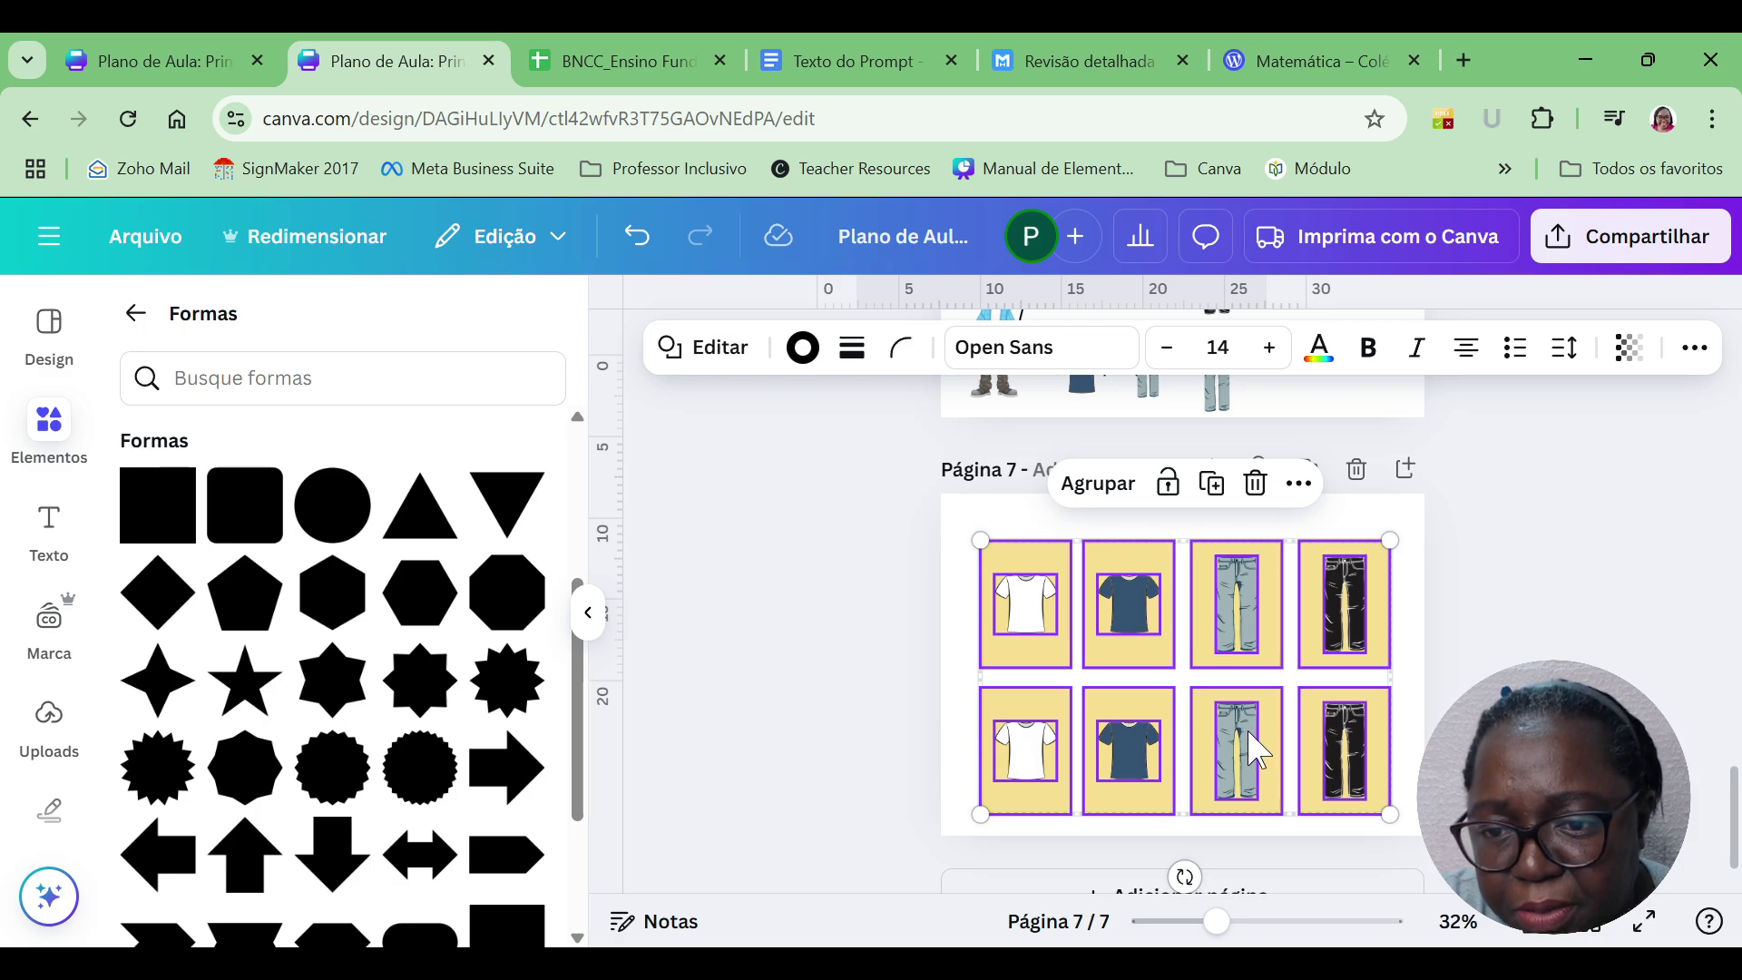
drag(1251, 738, 1245, 721)
click(1431, 727)
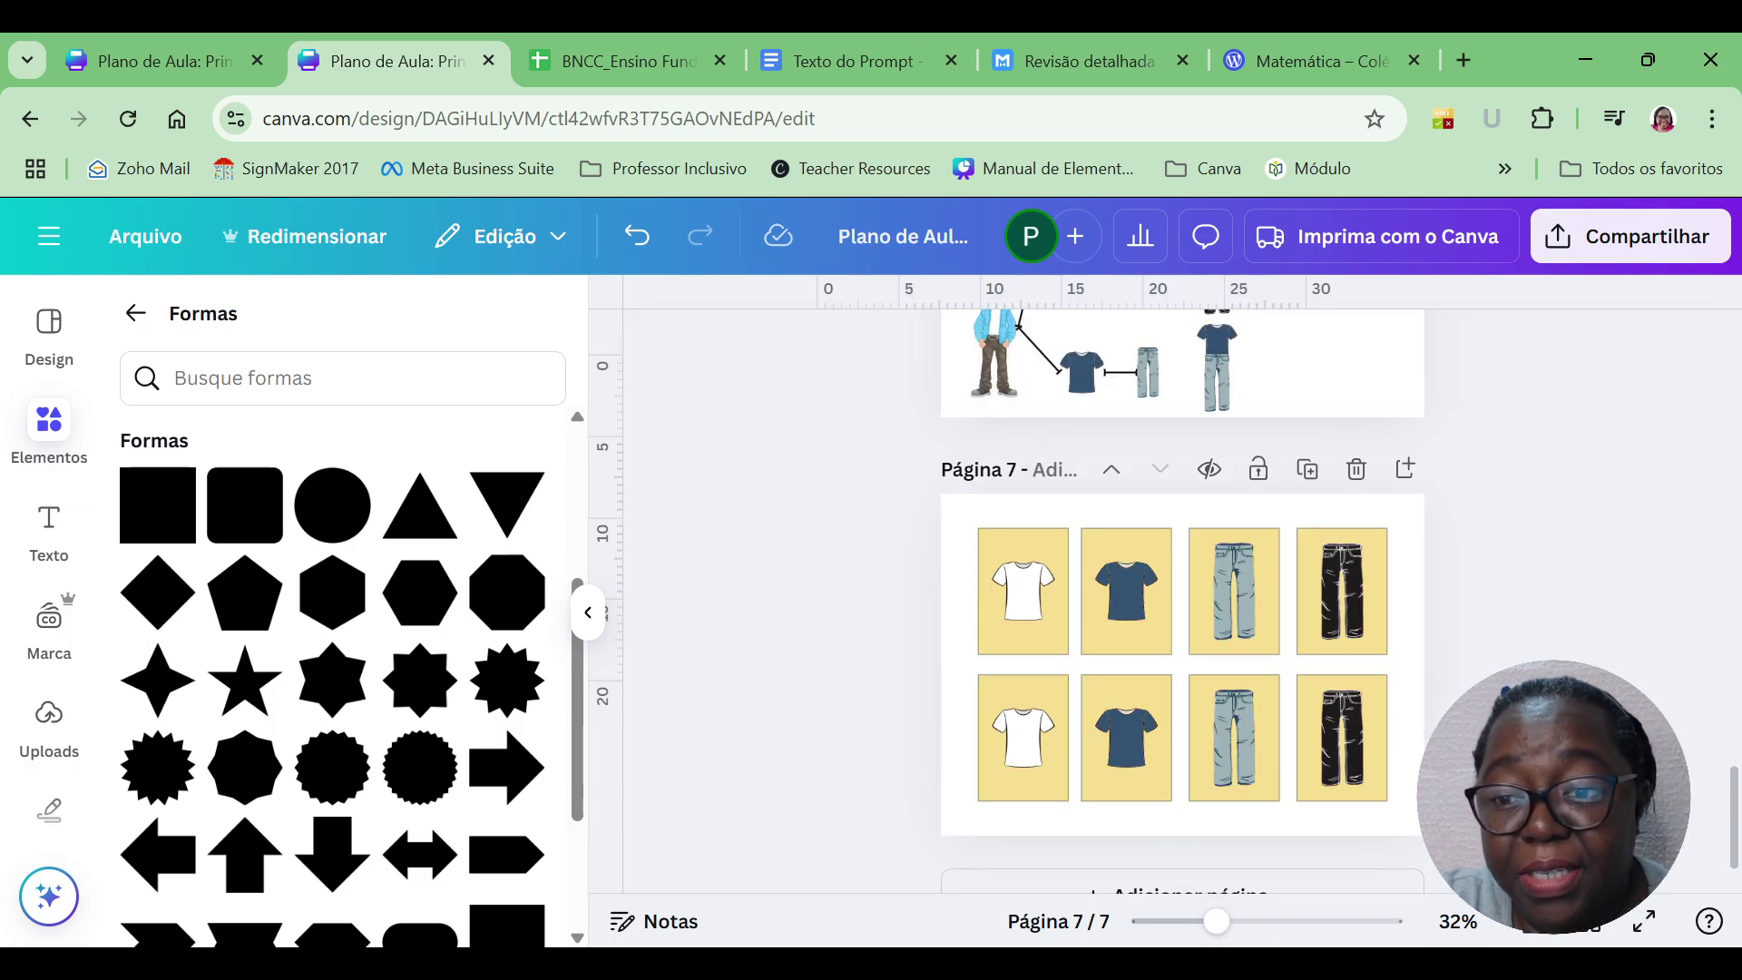
Add a blank page 8 after the page of clothing cards.
scroll(1733, 753, up, 3)
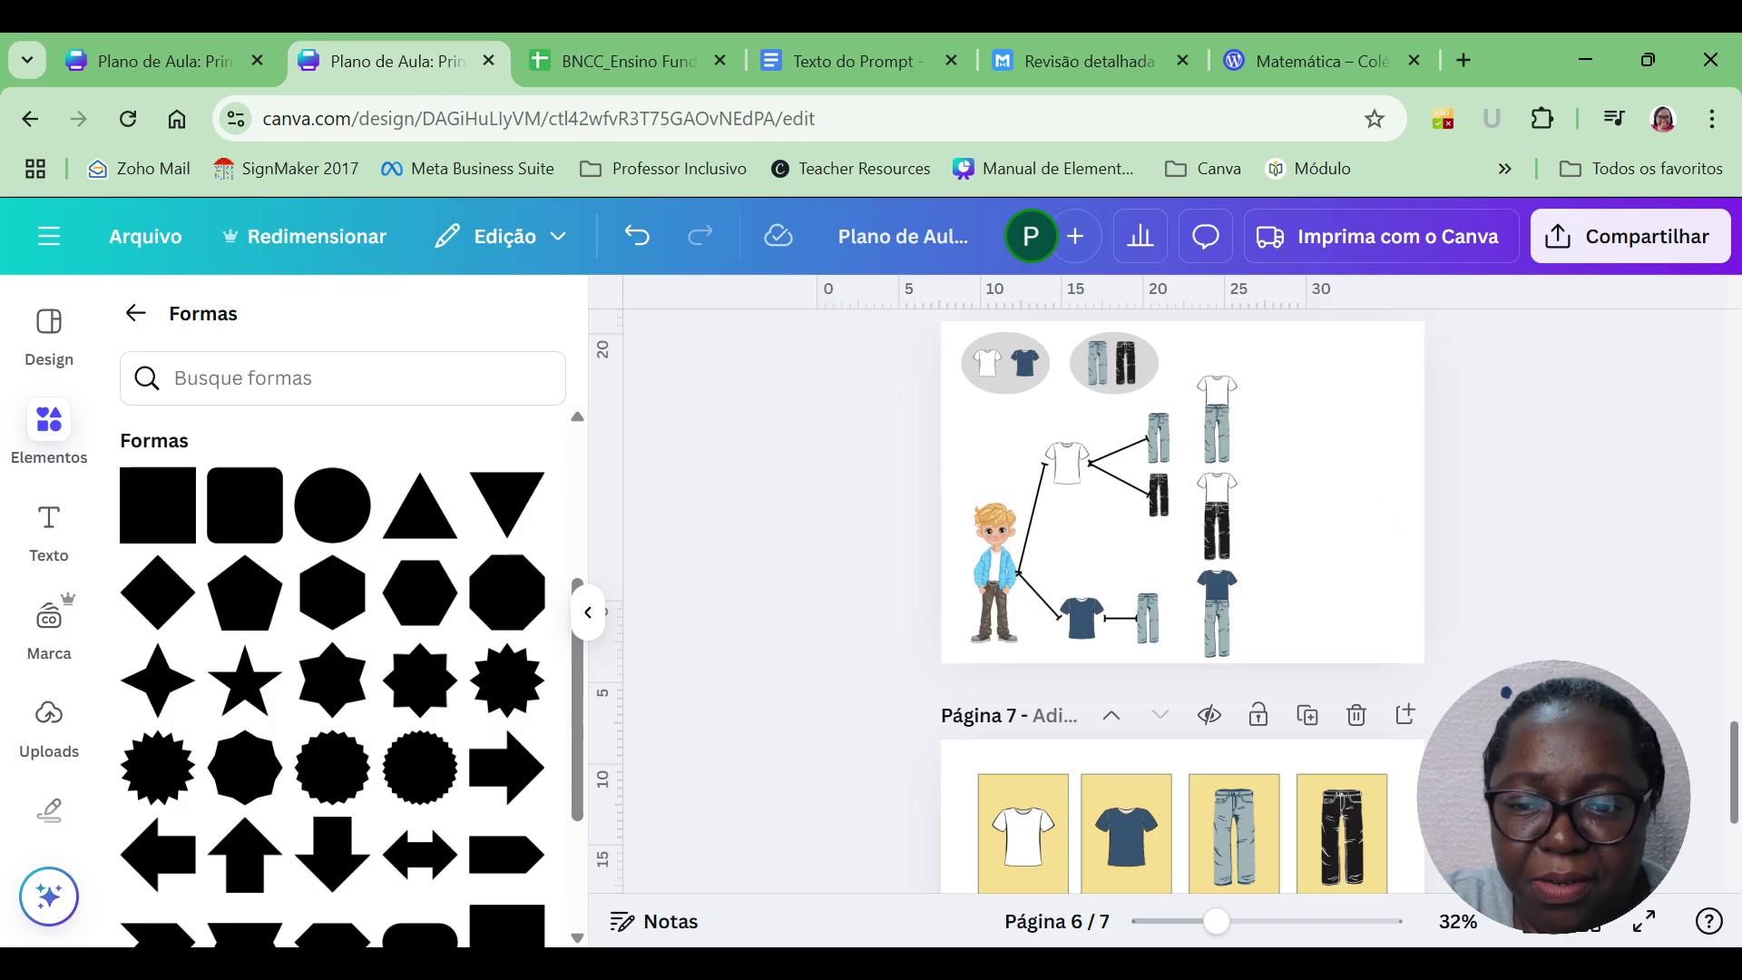
scroll(1733, 853, down, 5)
scroll(1733, 853, up, 2)
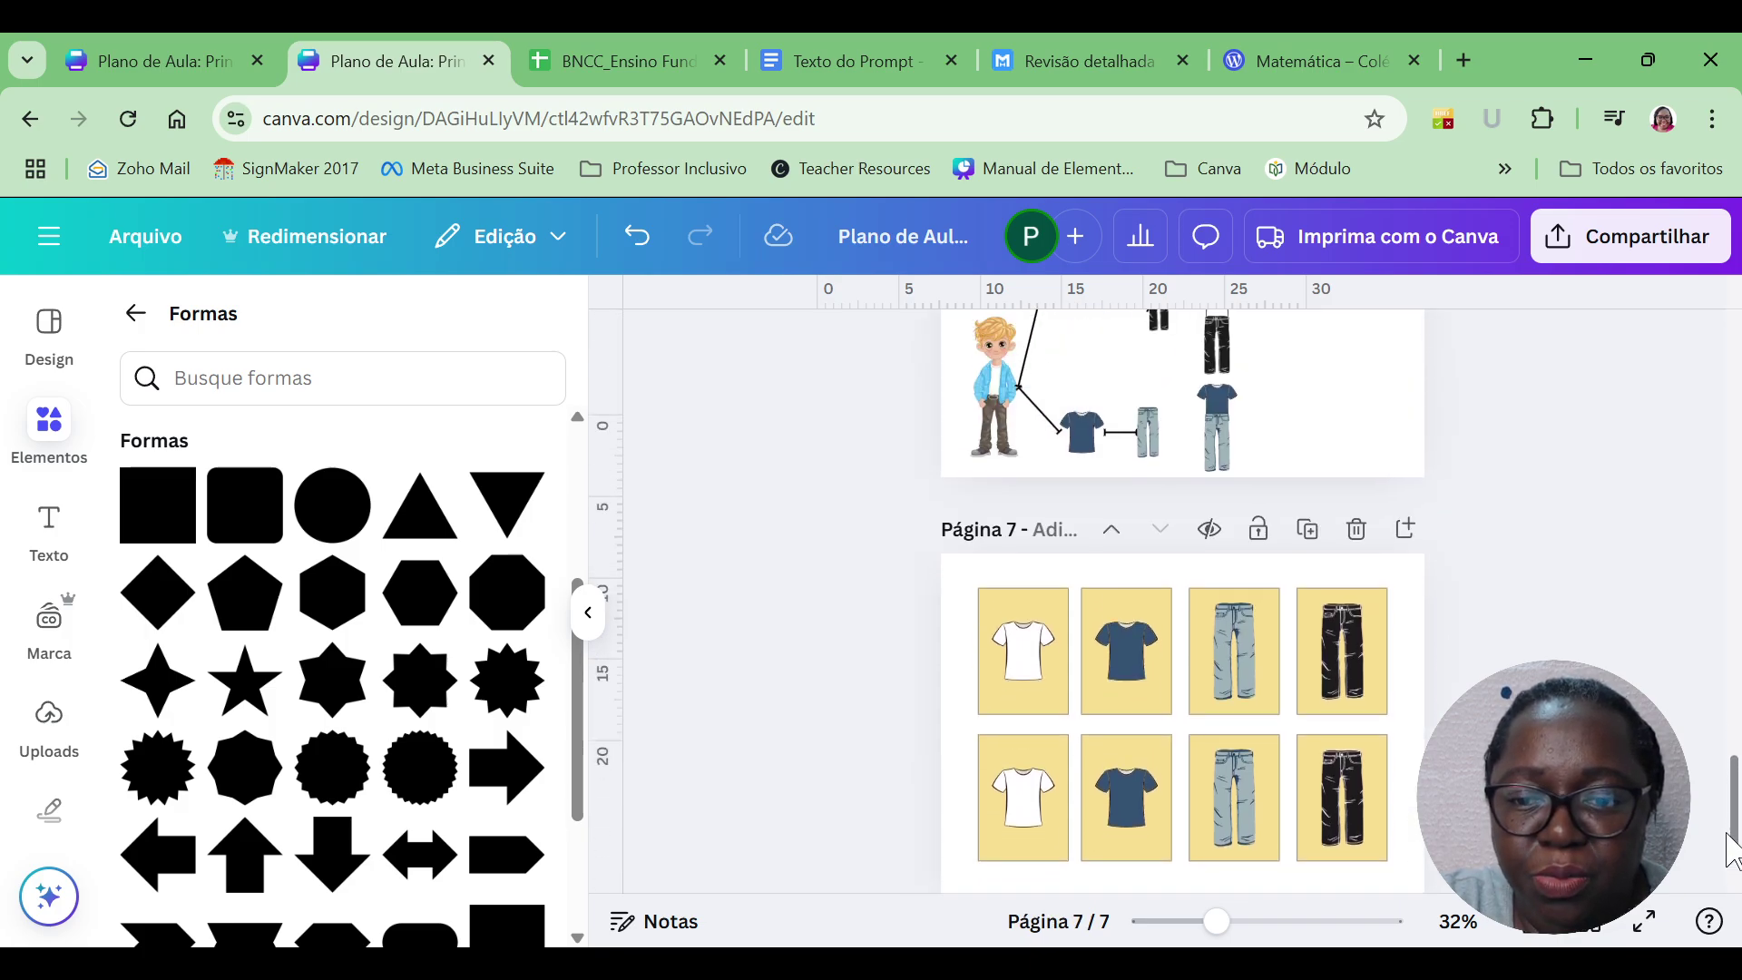
scroll(1728, 853, down, 1)
scroll(1729, 853, up, 2)
scroll(1728, 858, down, 2)
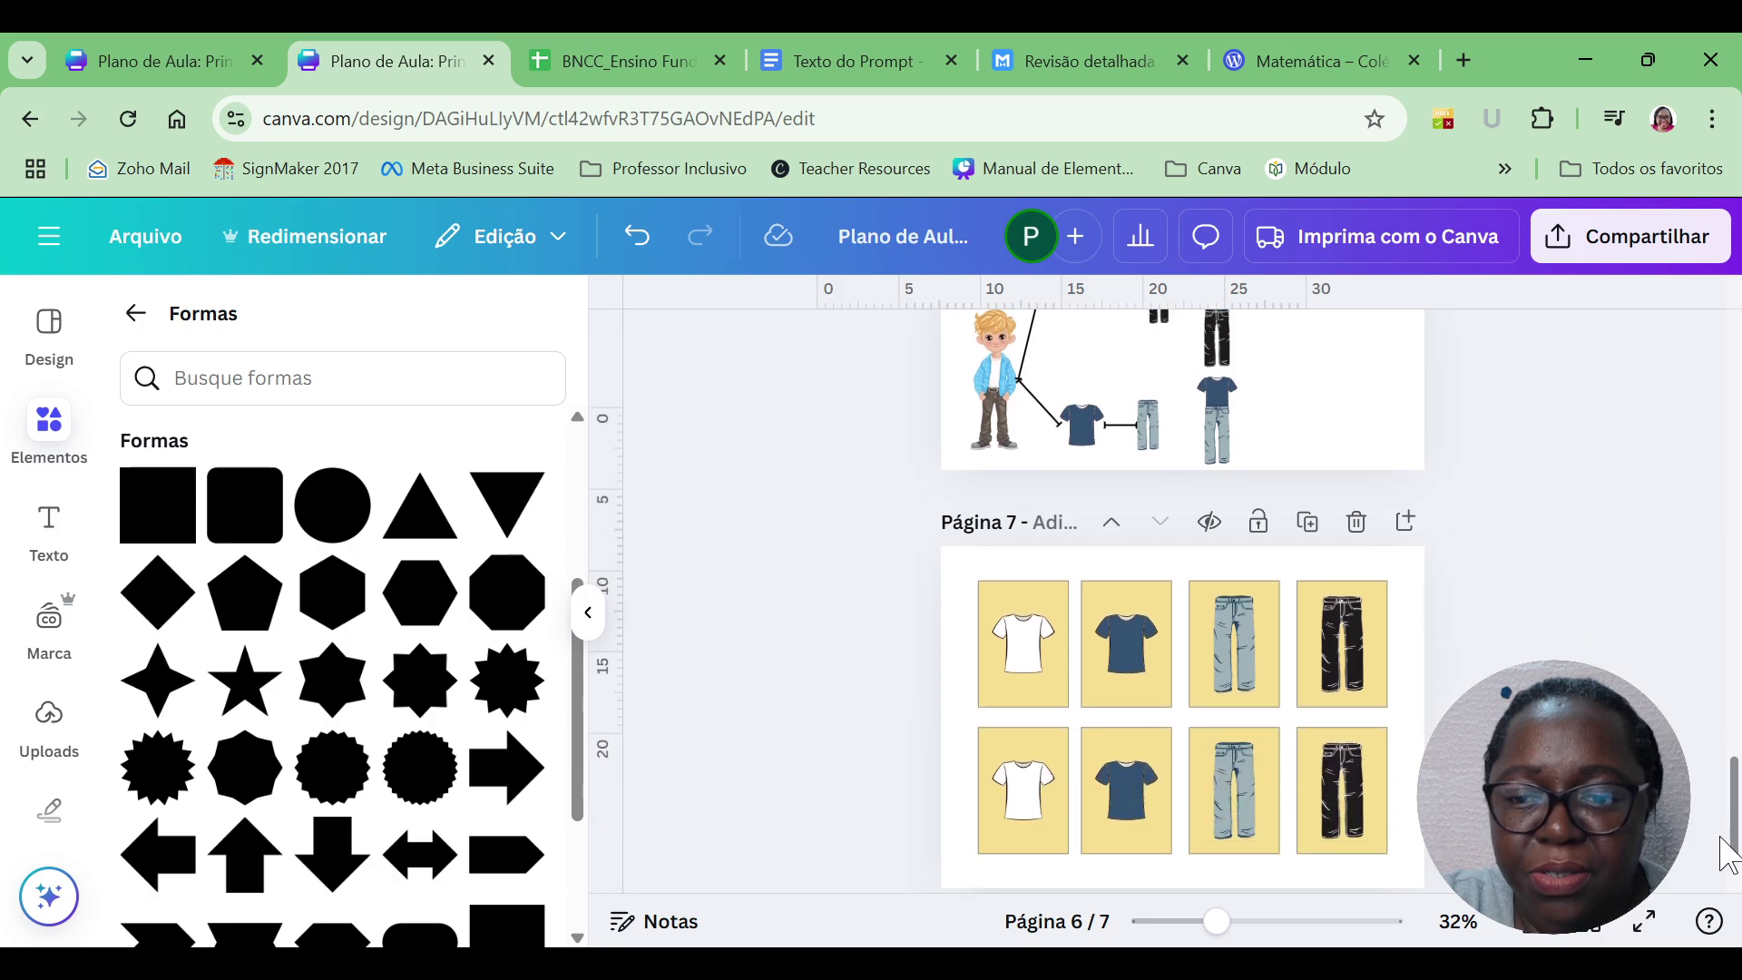
scroll(1728, 853, down, 2)
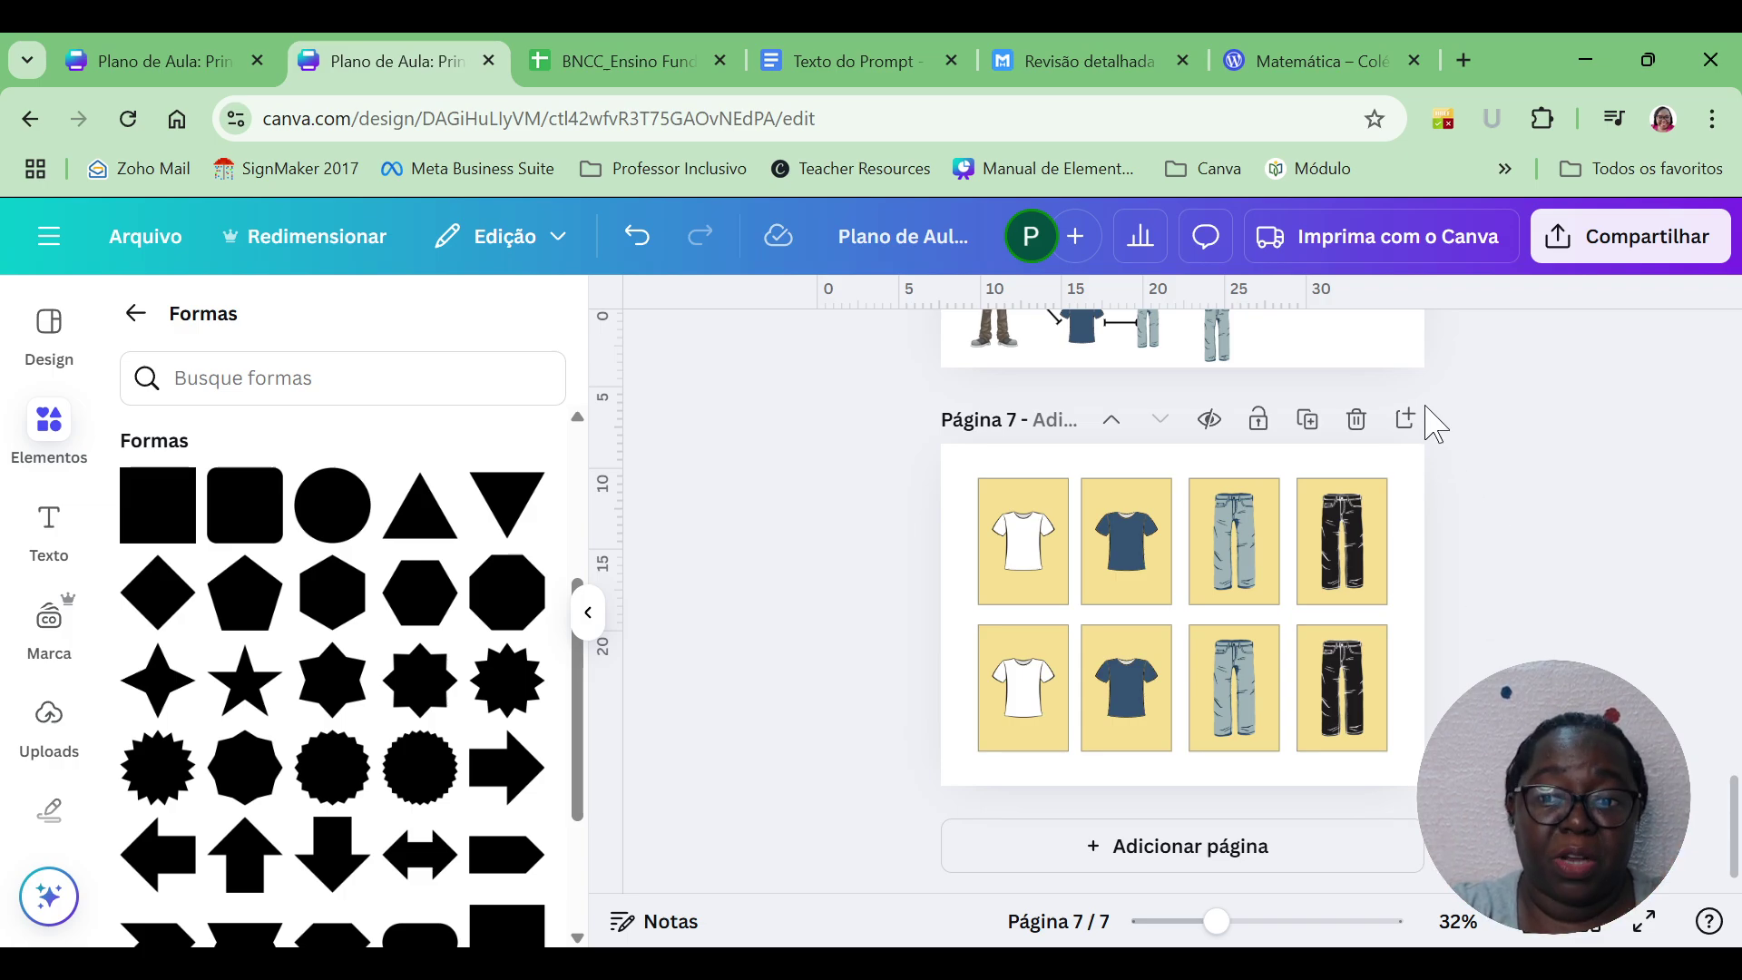
click(1198, 863)
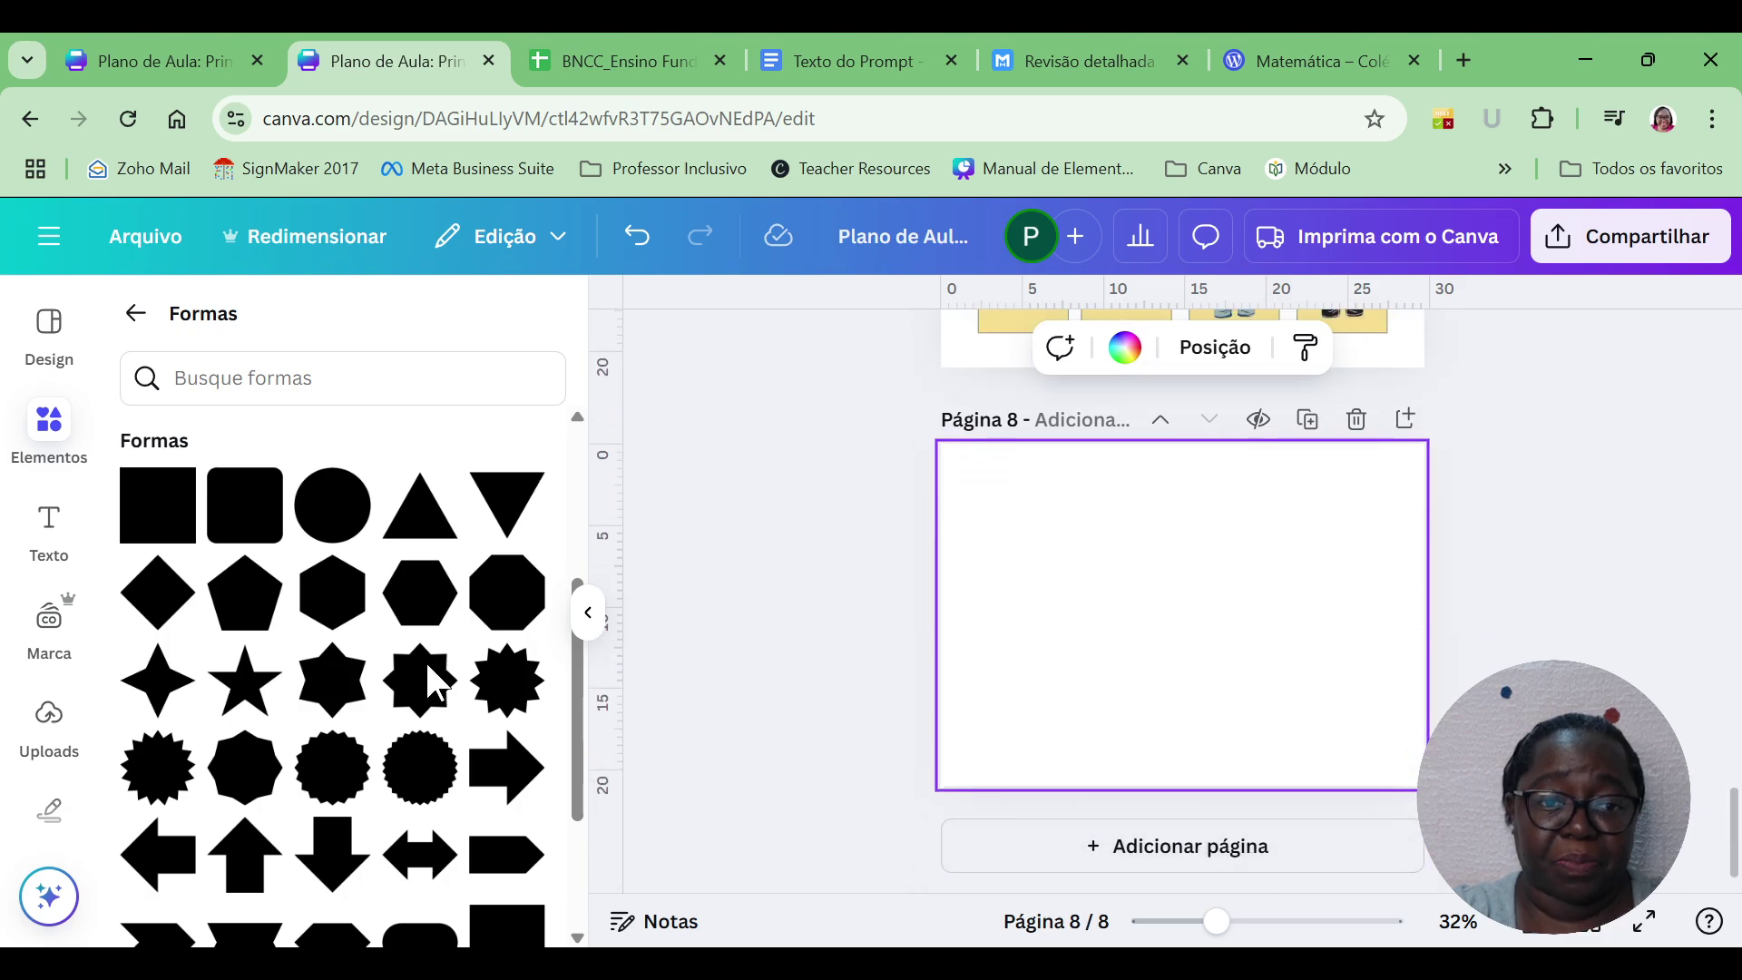
Insert a right-pointing arrow shape on page 8, lengthen its shaft, and scale it to about 9 cm long in the page's upper-left corner.
click(497, 792)
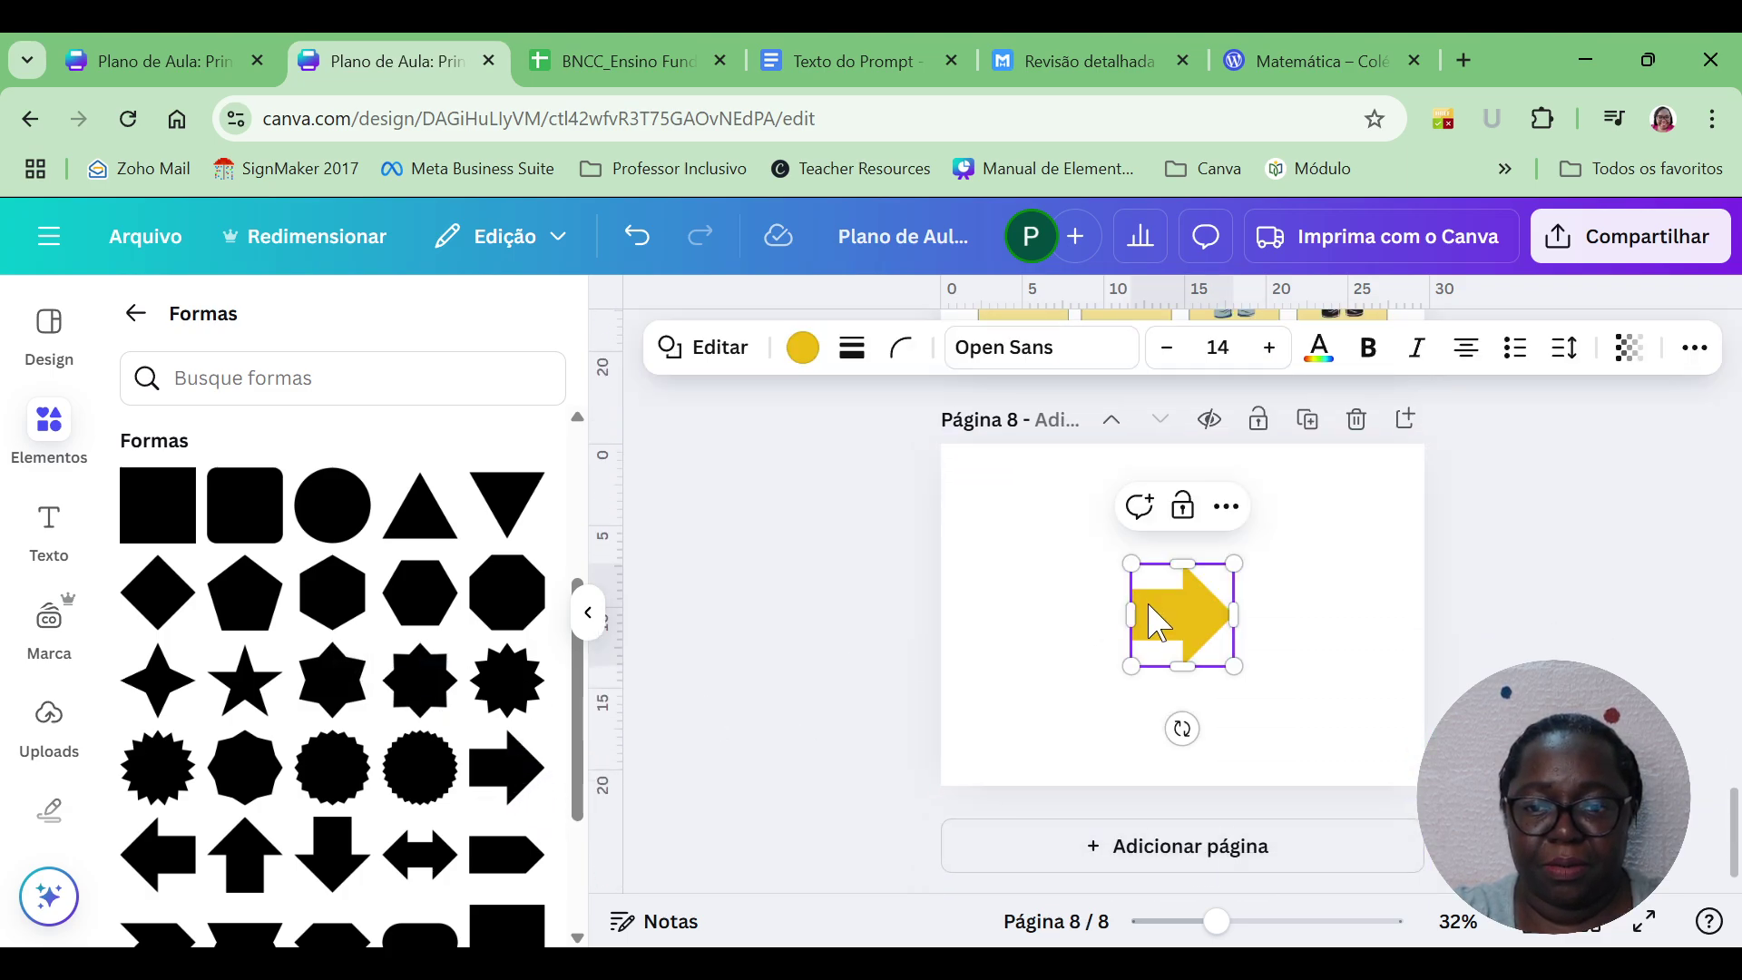
drag(1131, 613, 990, 622)
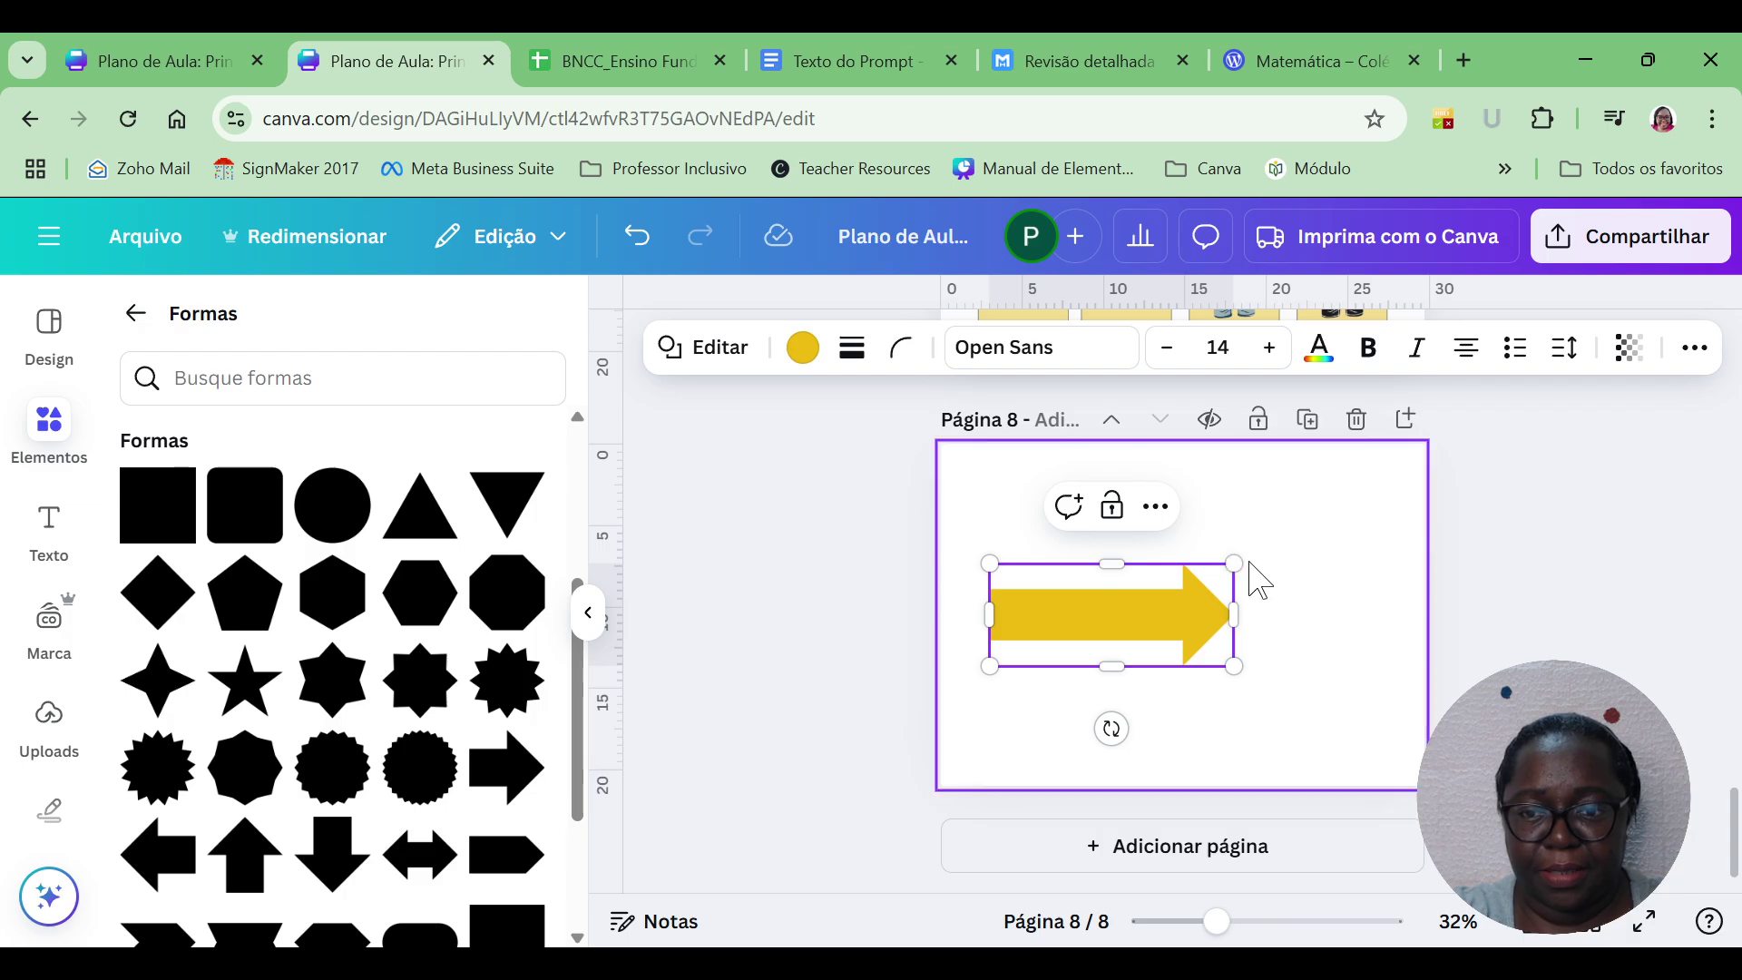
click(1237, 583)
click(1224, 575)
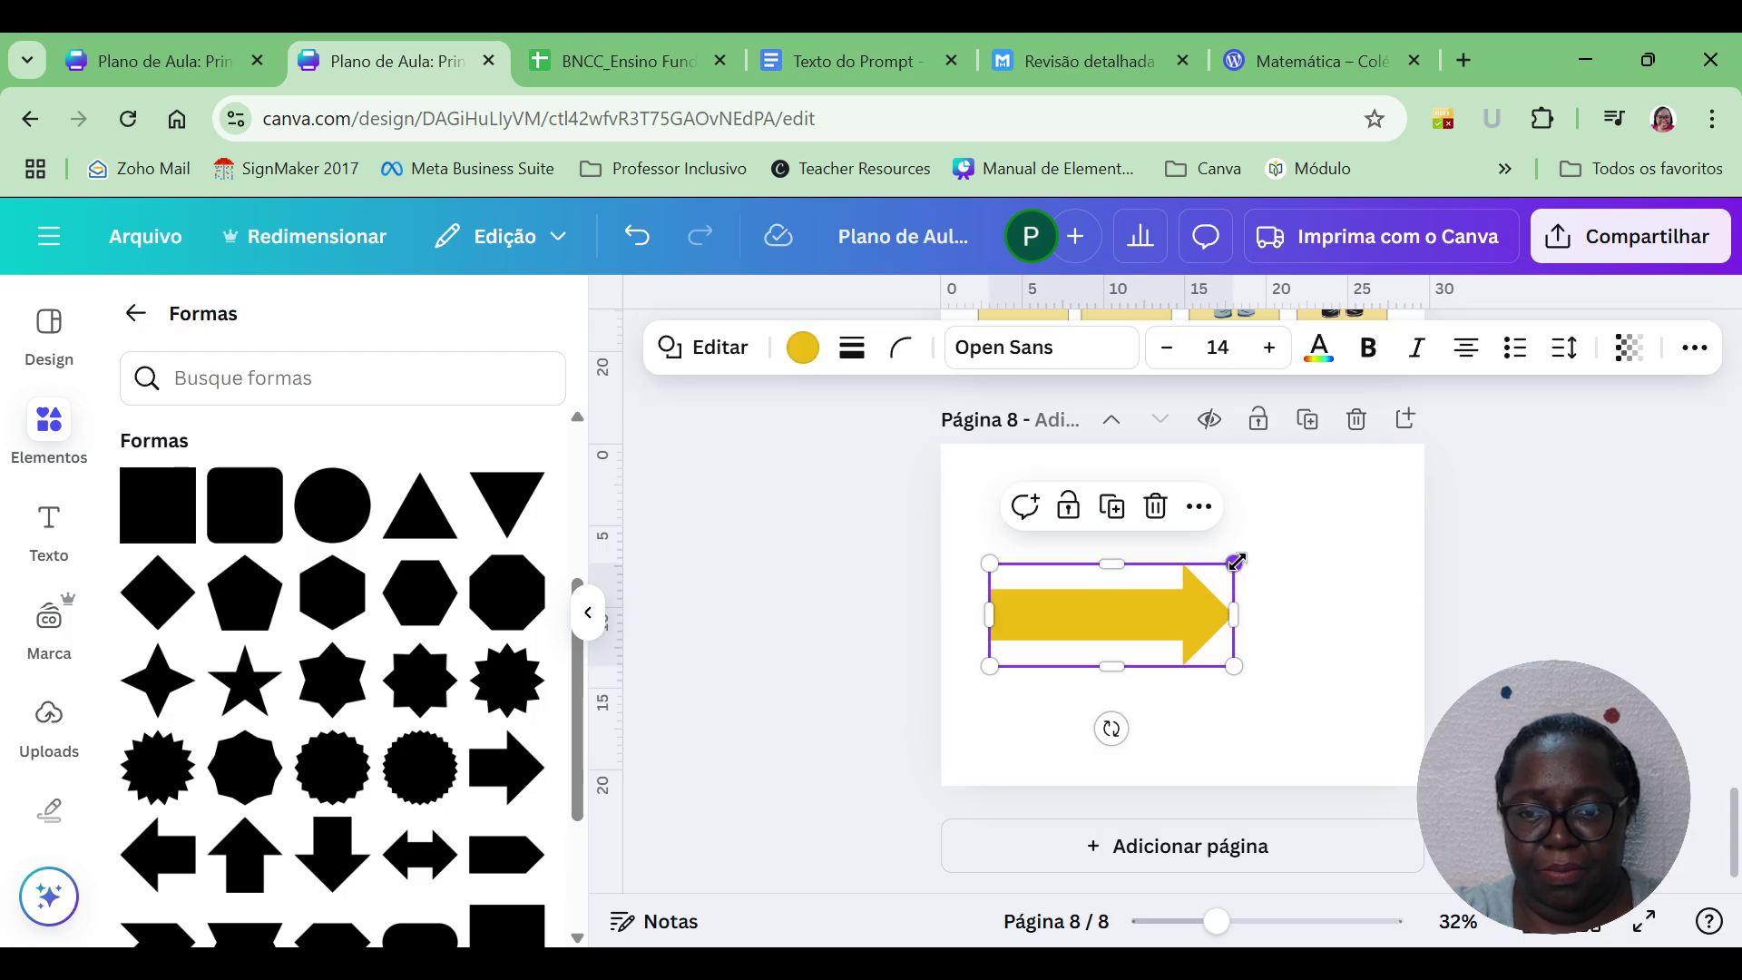
drag(1237, 556, 1062, 499)
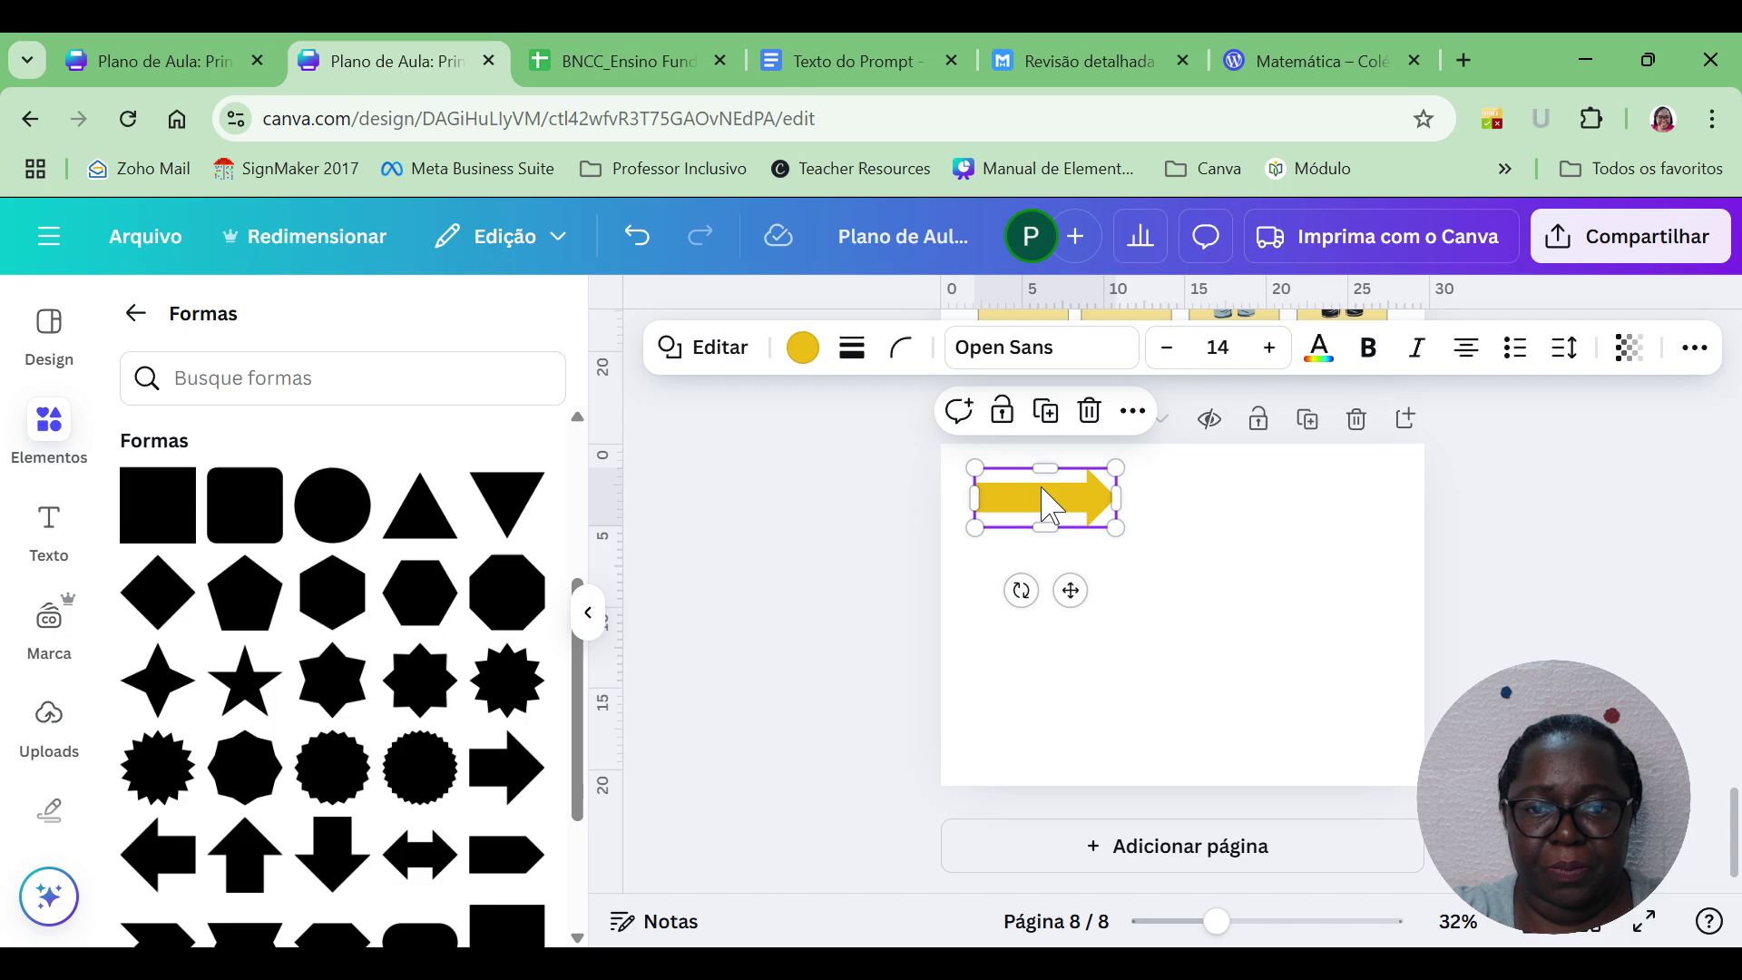
Recolour the arrow dark grey and duplicate it three times to form an evenly spaced column of four.
click(803, 347)
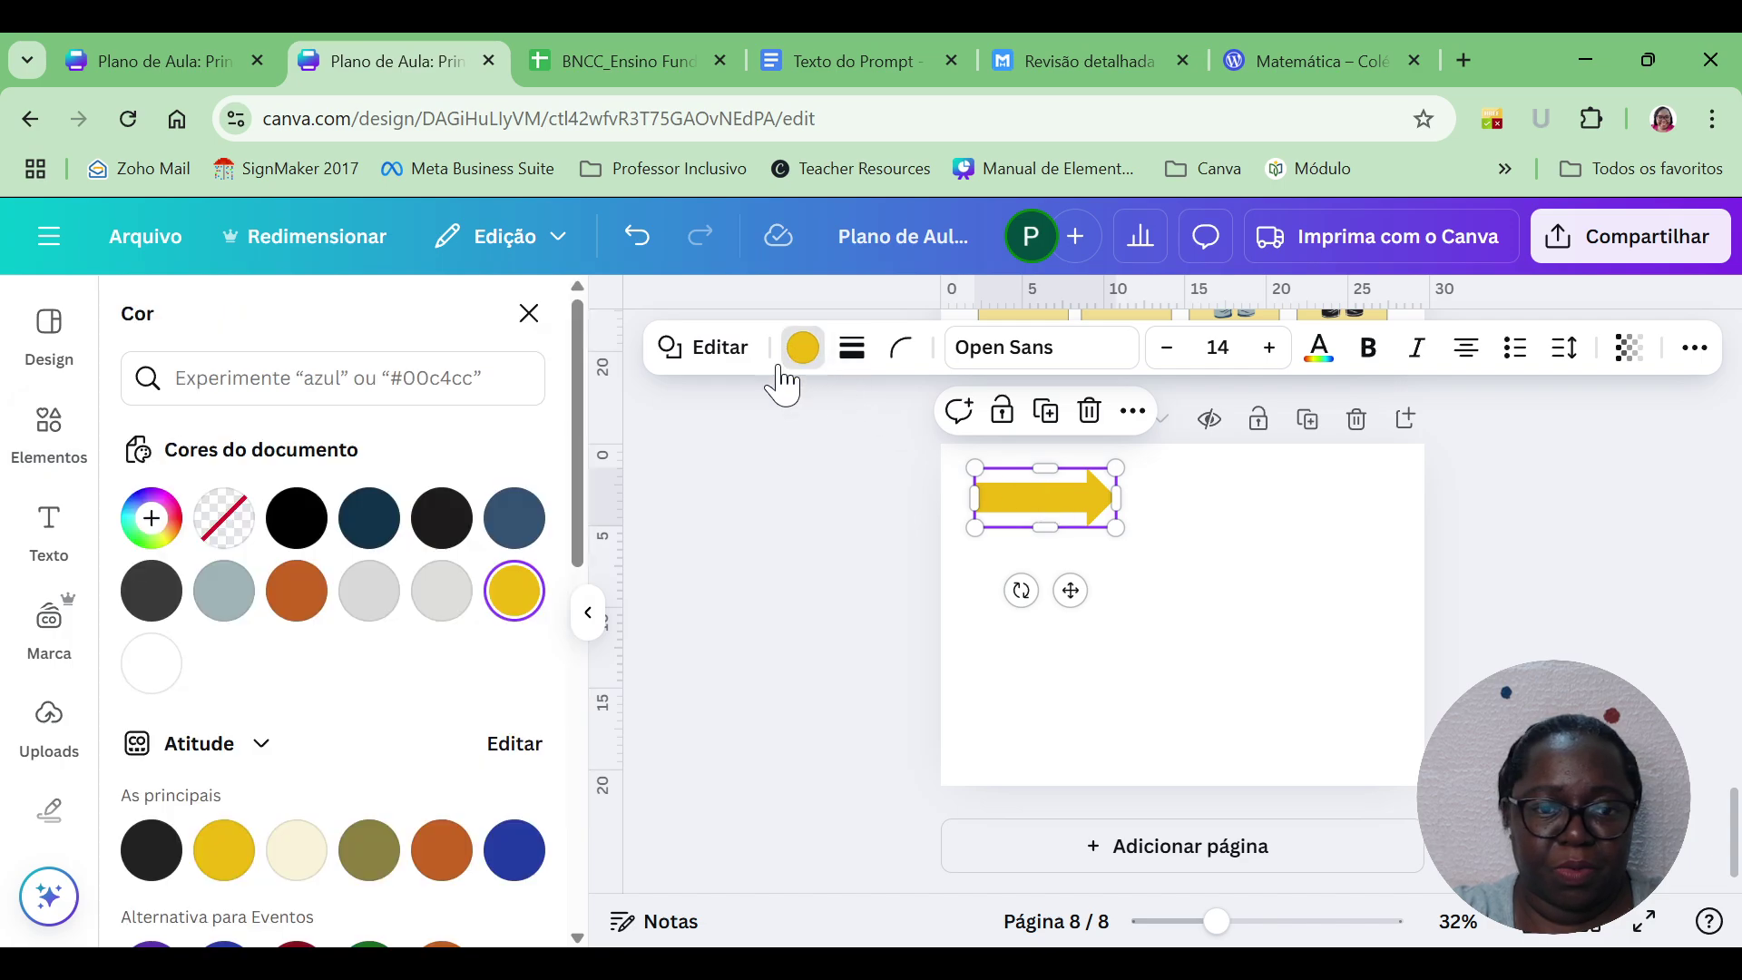
click(150, 594)
click(1045, 411)
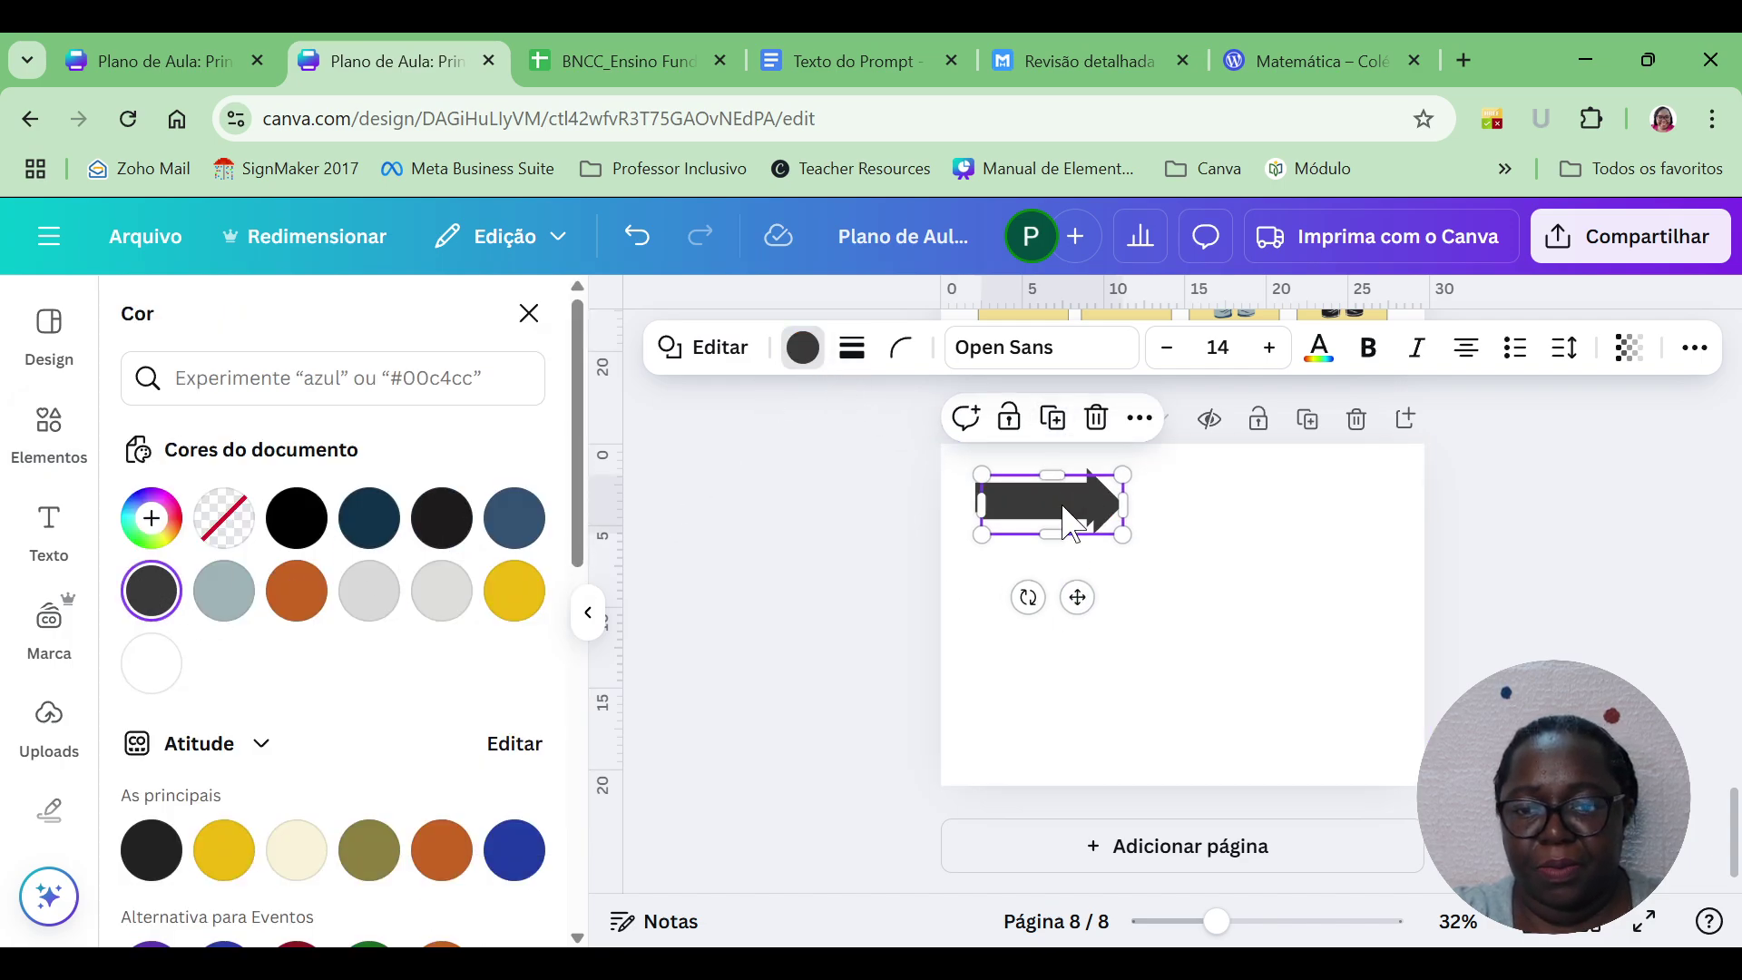
drag(1075, 522, 1053, 573)
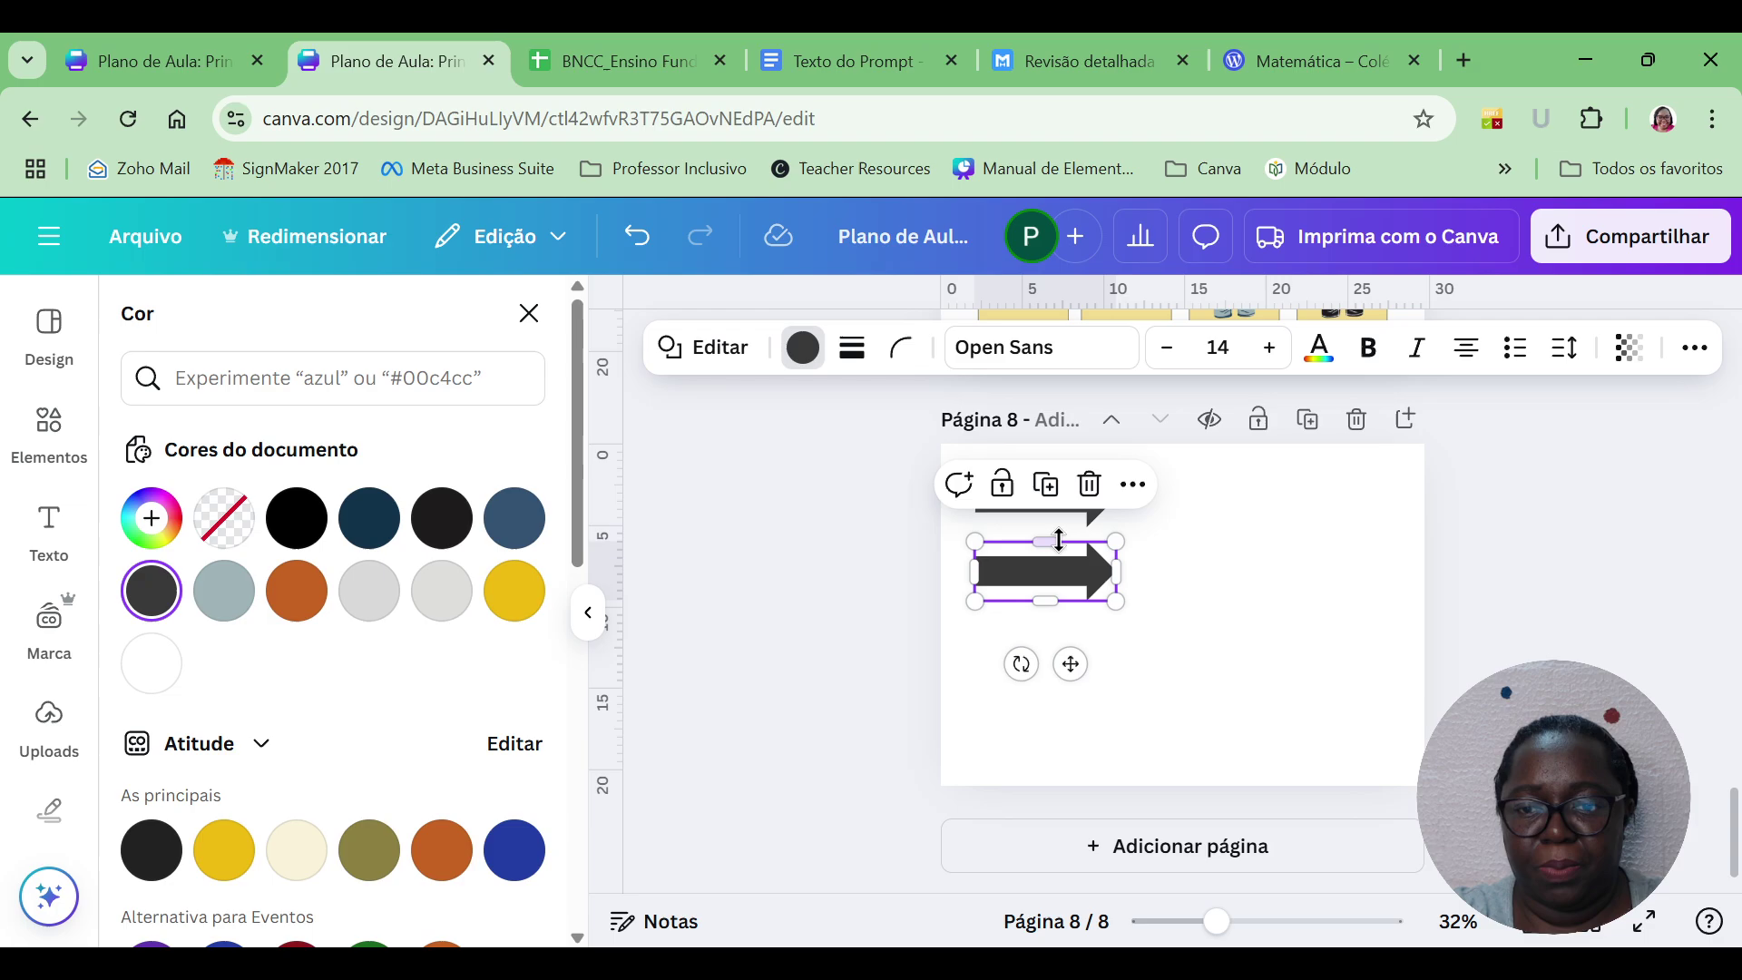
click(1046, 479)
click(1052, 569)
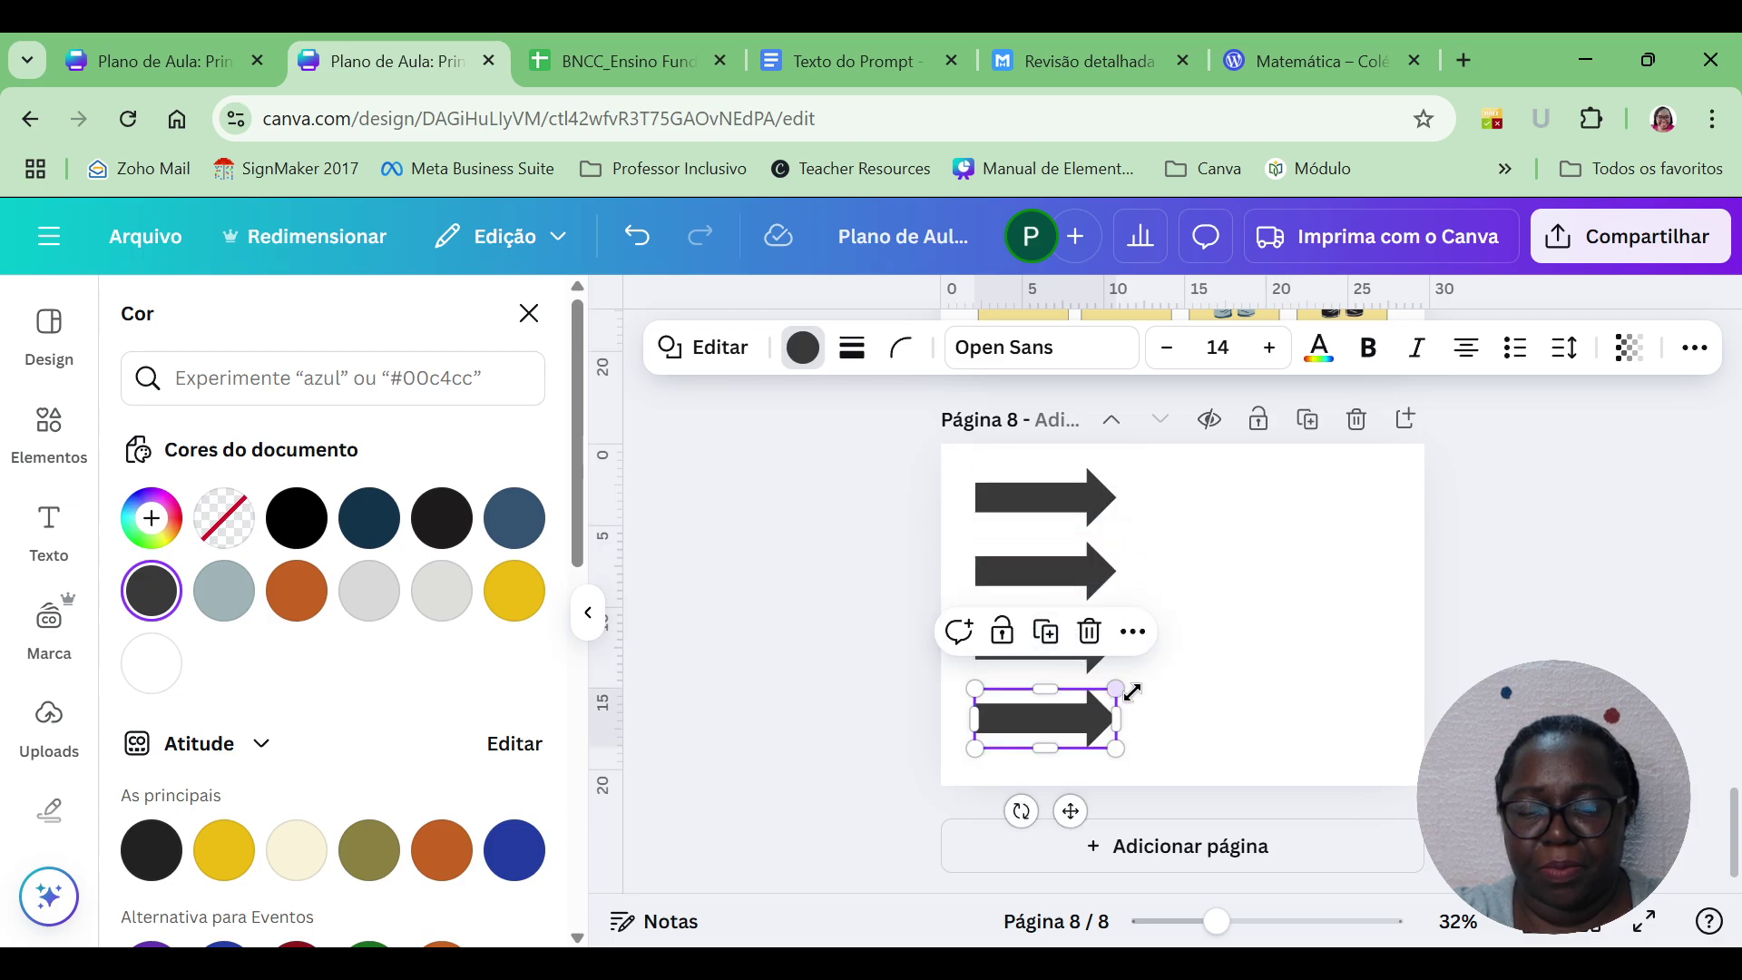
click(1177, 742)
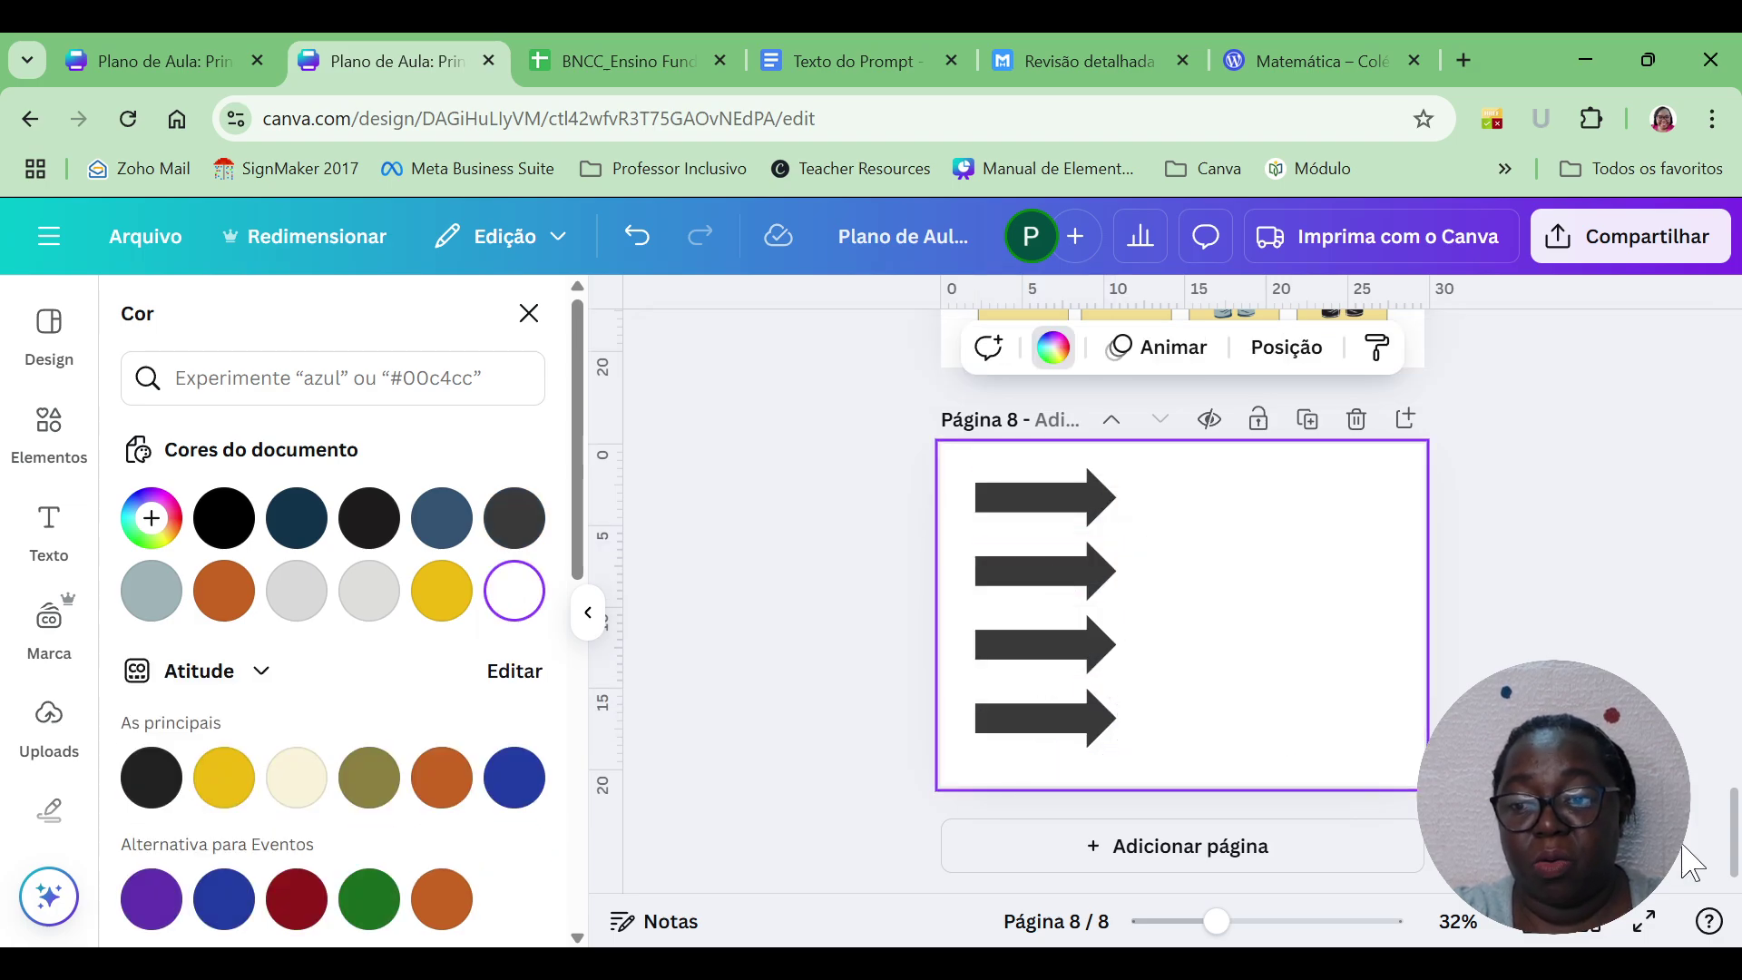
Scale the four arrows down together to about 8 cm long, keeping the column along the left side of page 8.
mouse_move(1731, 862)
mouse_down()
mouse_move(1714, 794)
mouse_move(1731, 885)
mouse_up()
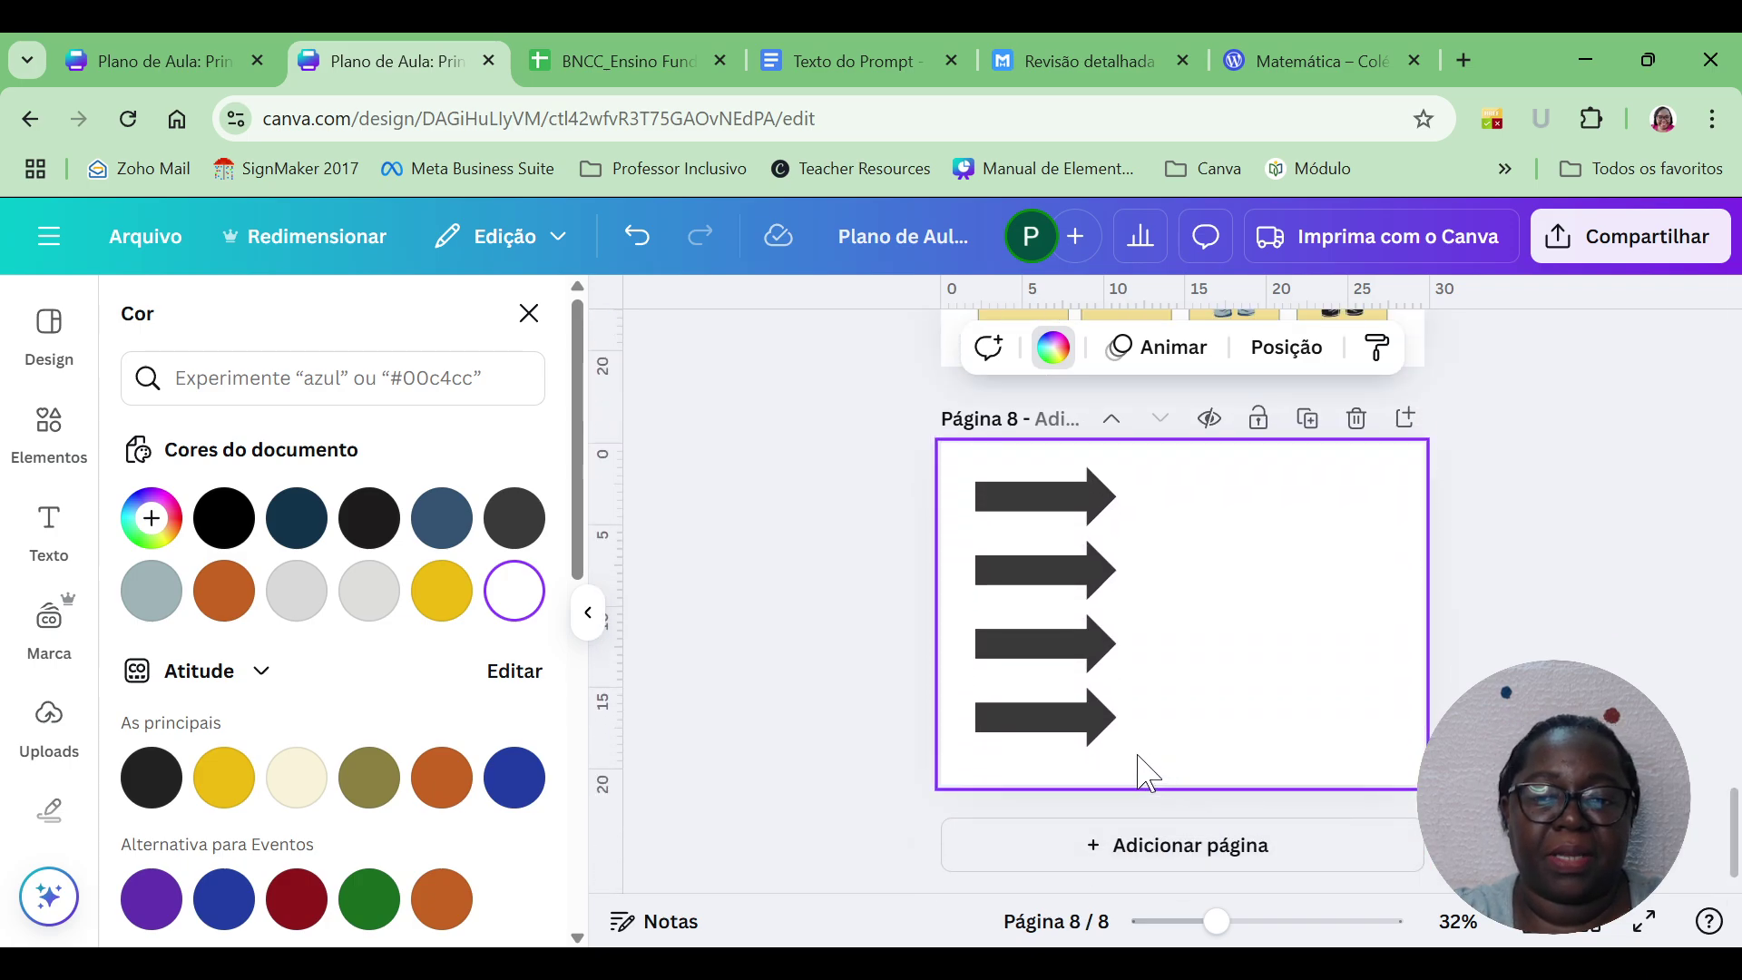
drag(1143, 770, 947, 456)
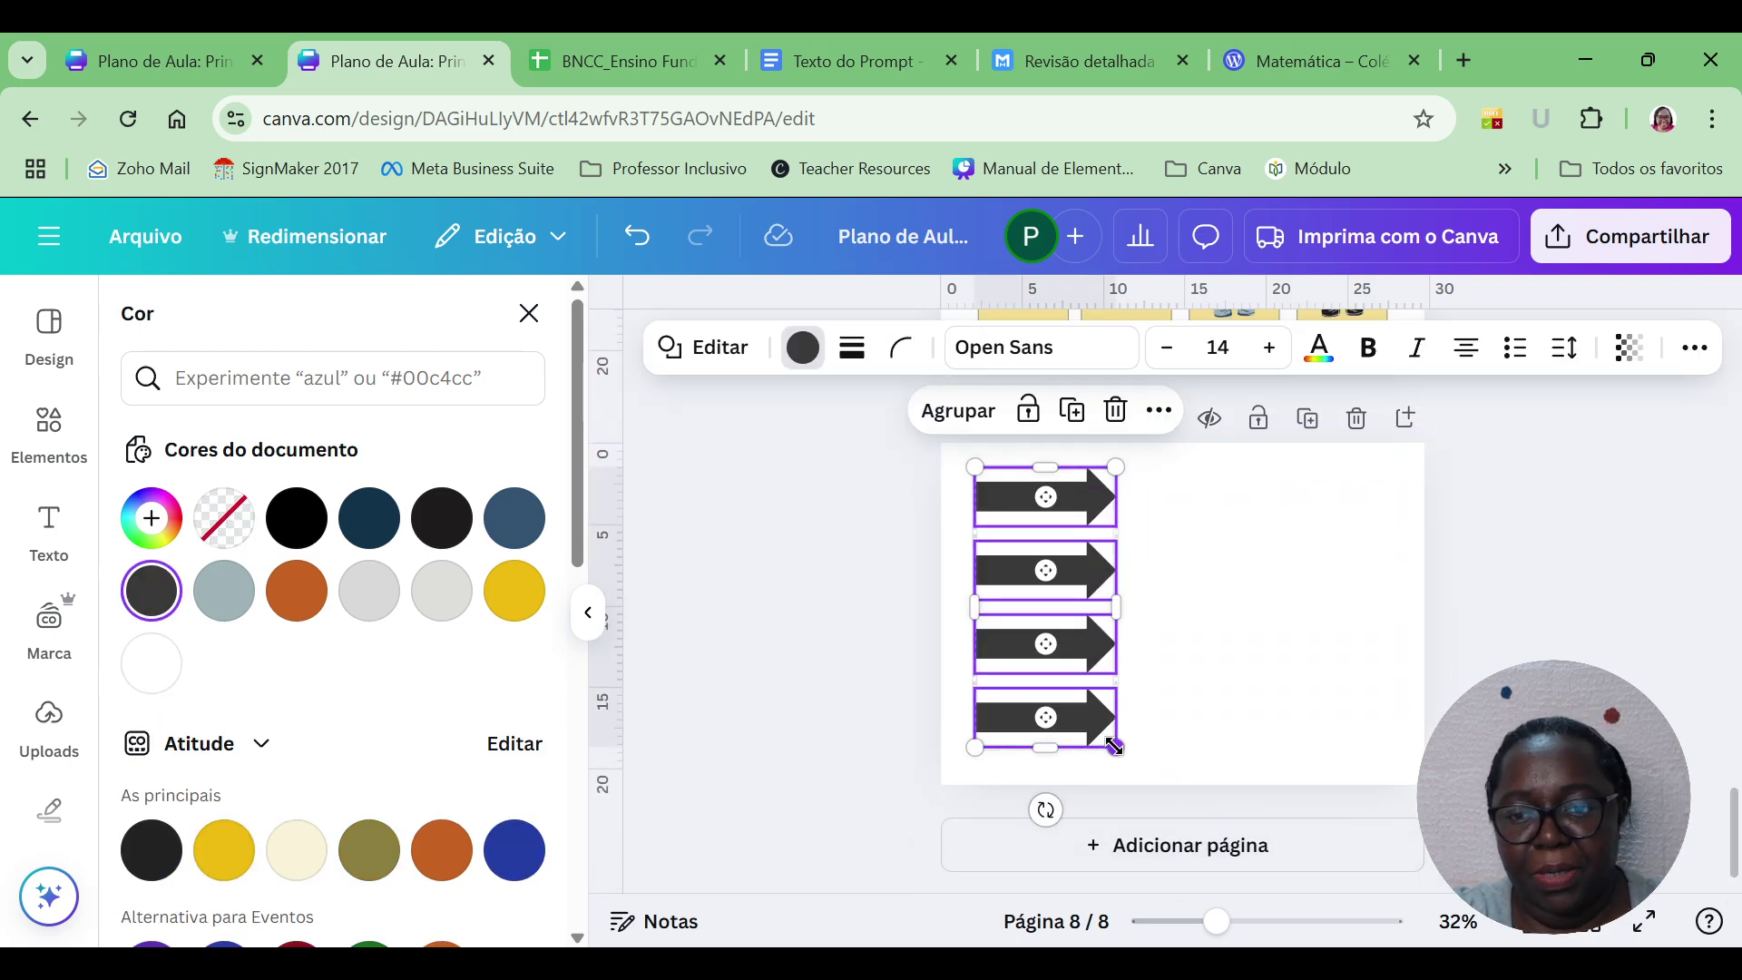
drag(1116, 746, 1080, 675)
drag(1086, 552, 1106, 558)
click(1220, 640)
Duplicate the lower two arrows below the column to make six, and shift the whole column slightly up and left on page 8.
drag(1150, 708, 969, 570)
click(1067, 521)
drag(1062, 630, 1048, 717)
drag(1159, 770, 956, 494)
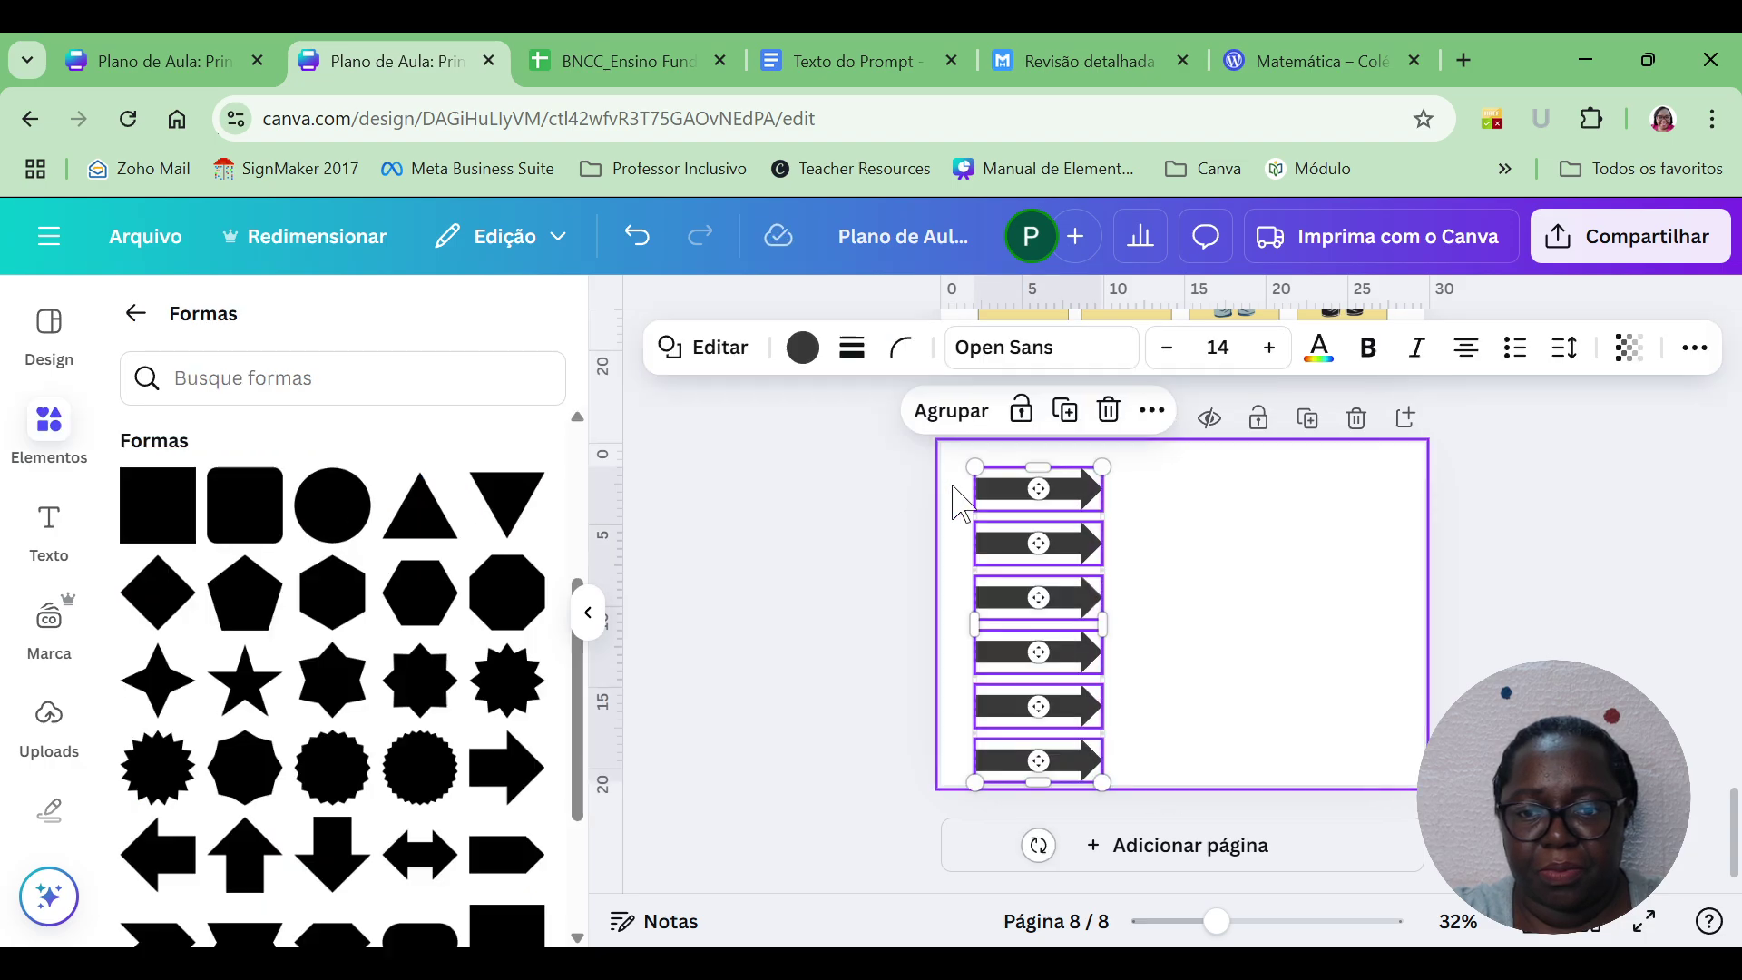
drag(1025, 644, 999, 617)
click(1338, 687)
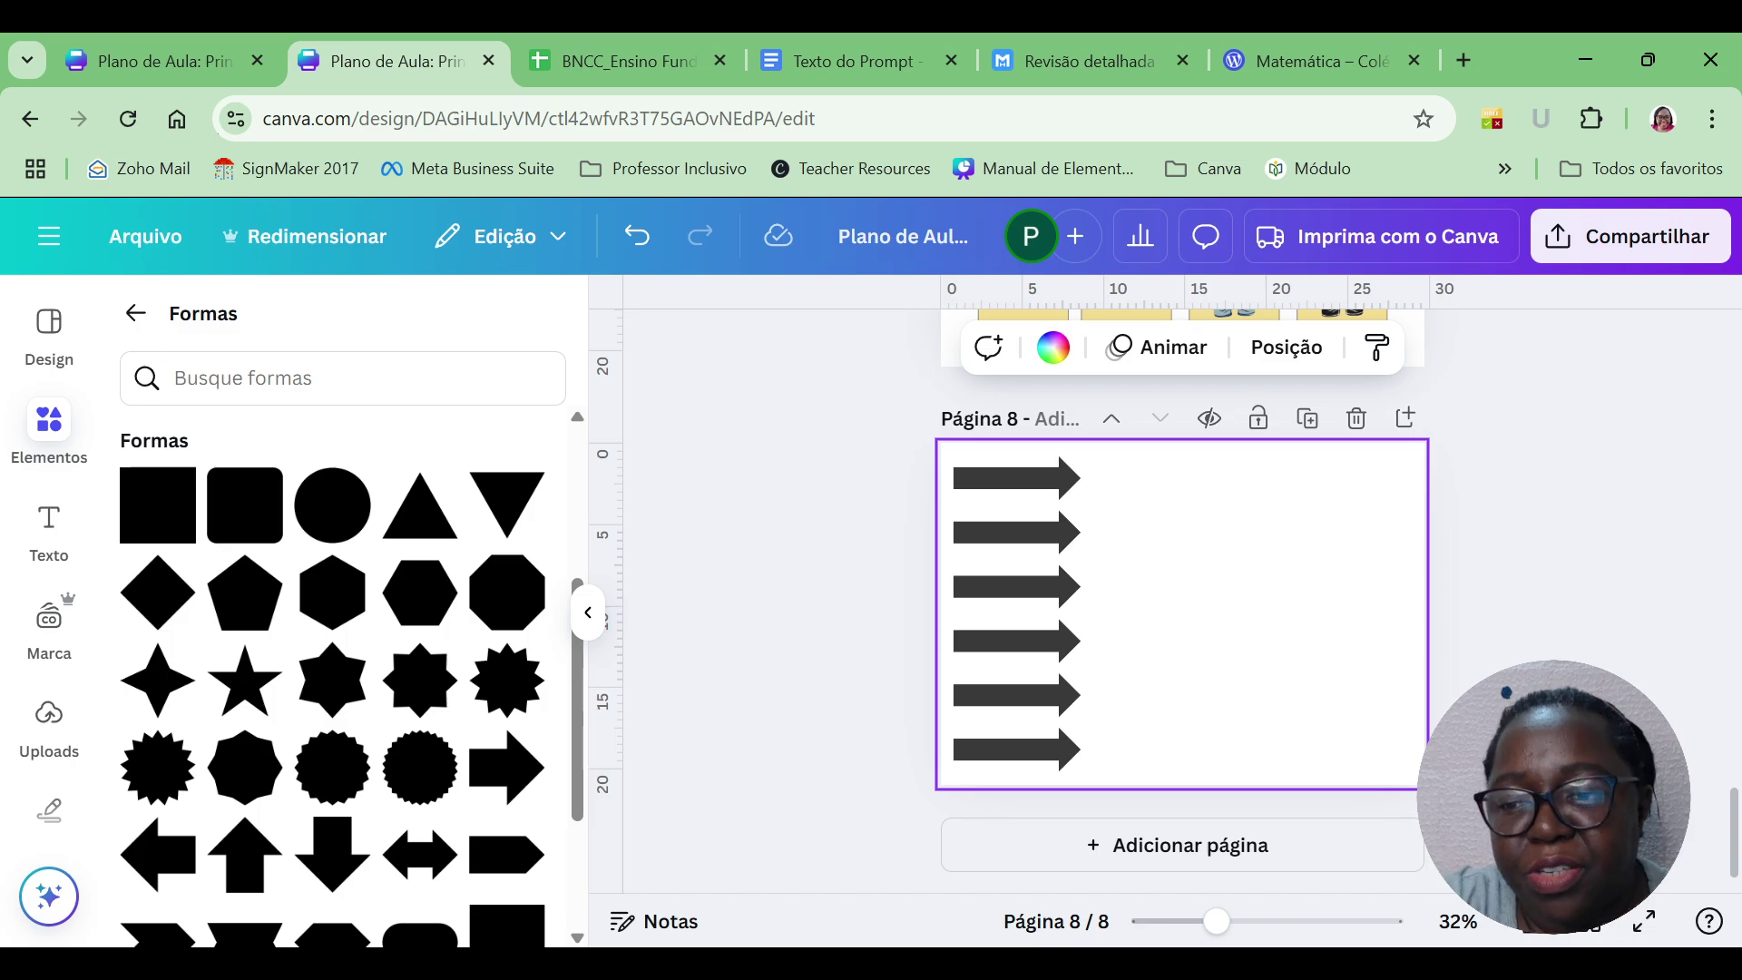
Move page 7's upper light-blue jeans card over the page's left edge and put the upper white T-shirt card in its former place.
scroll(1731, 853, up, 5)
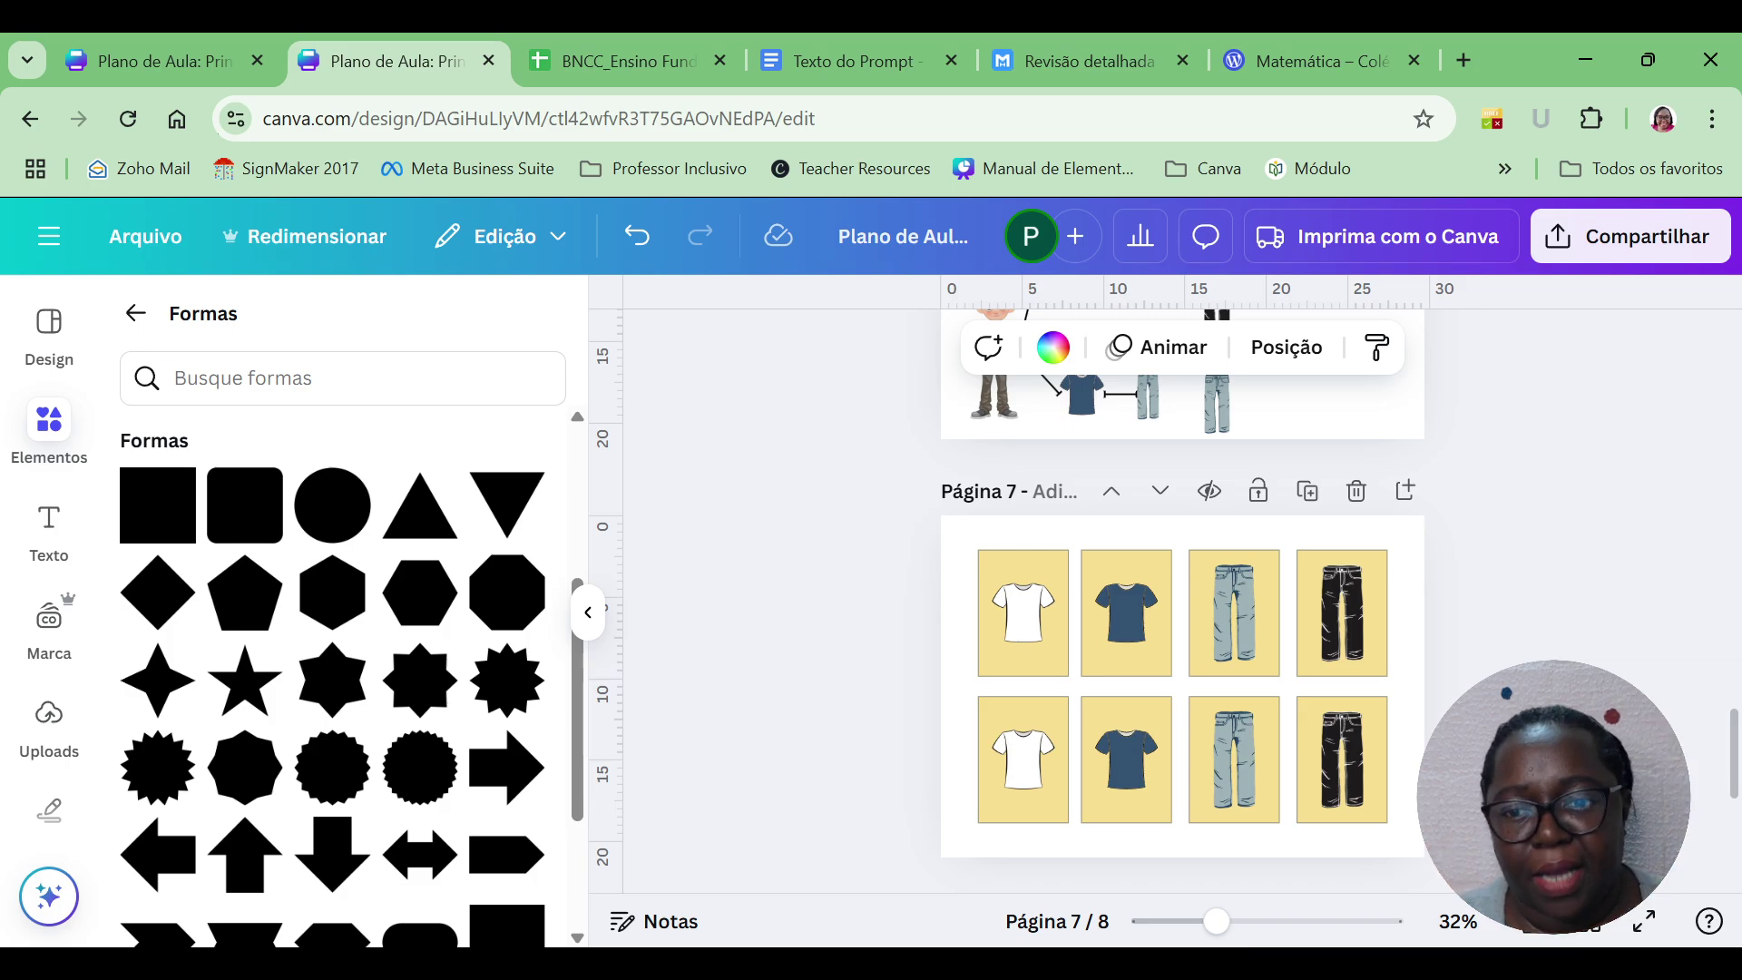
drag(930, 517, 1007, 594)
click(935, 493)
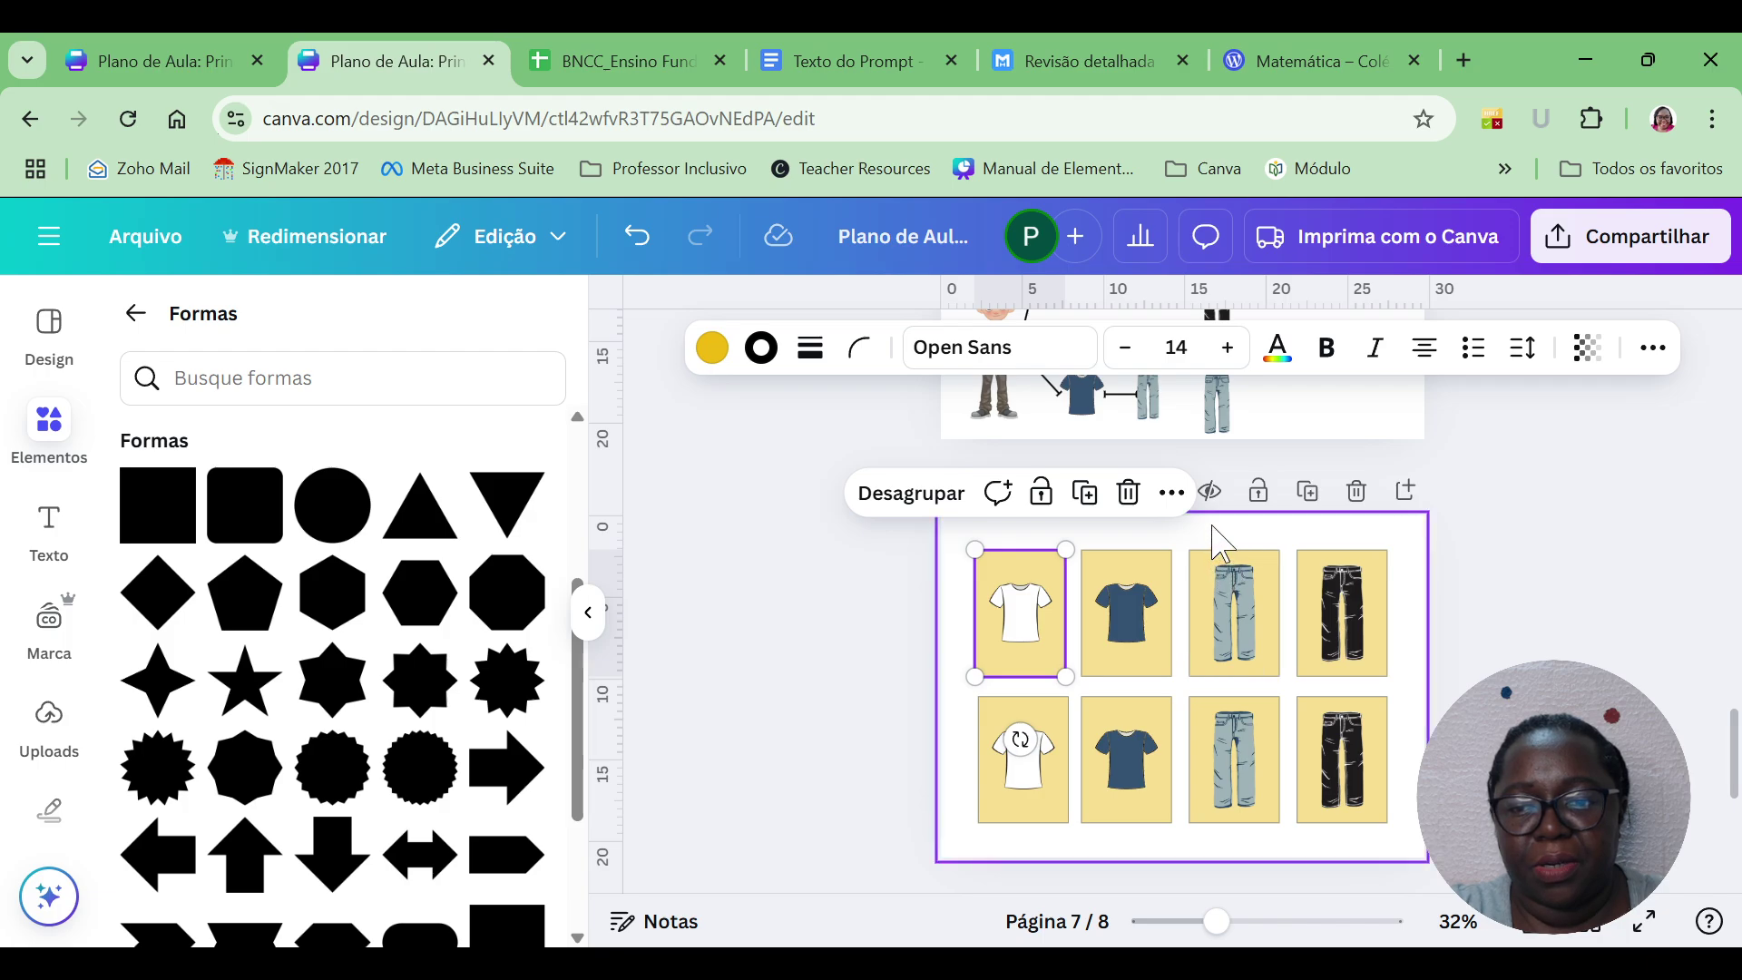
click(1236, 626)
click(1147, 493)
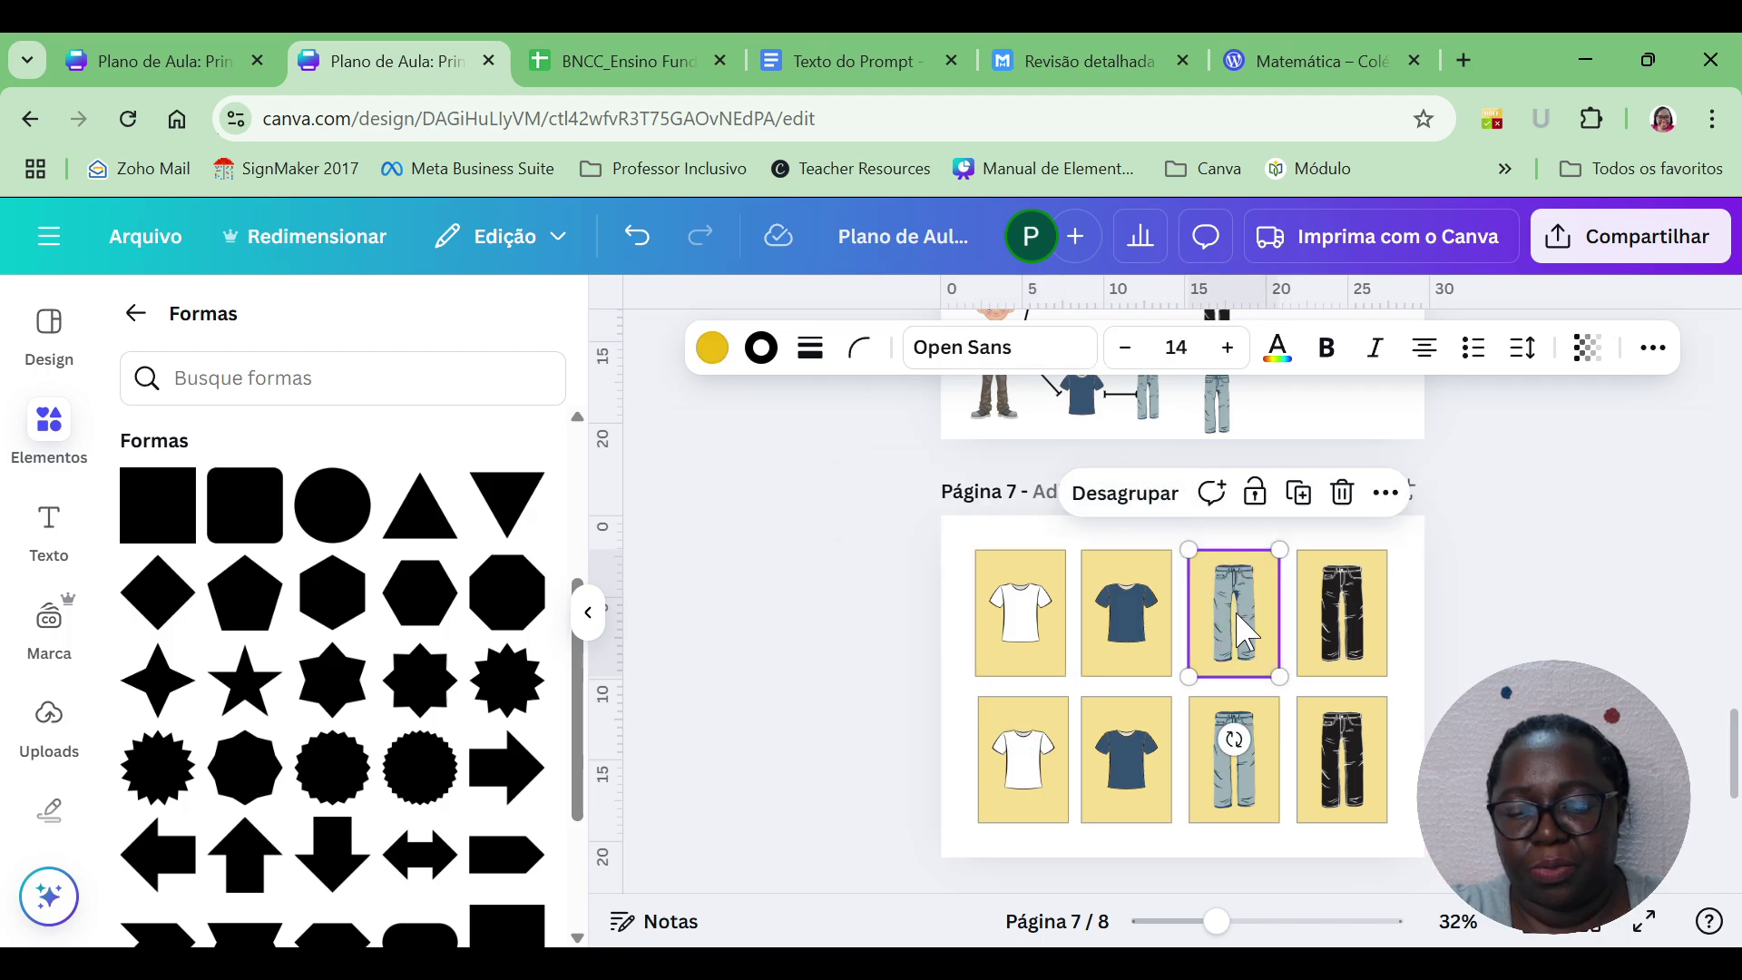
drag(1234, 617, 947, 726)
drag(980, 567, 1224, 583)
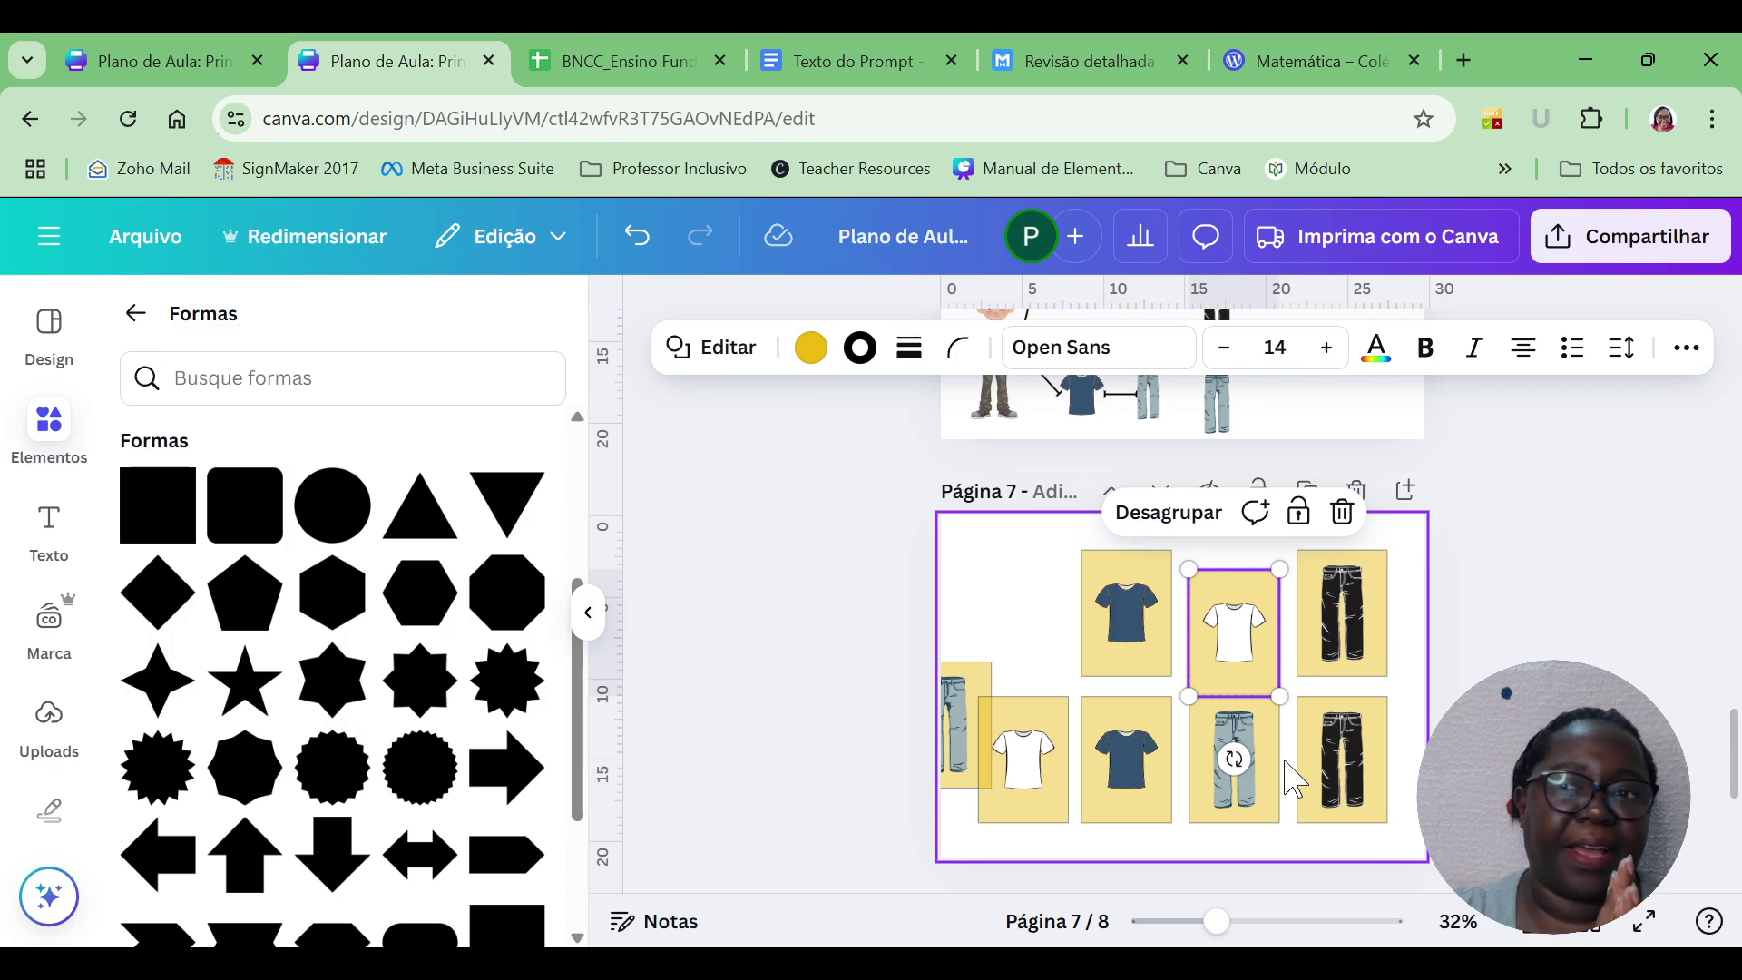
Show page 6, with the clothing combination diagram, as a full-screen presentation.
scroll(1293, 777, up, 5)
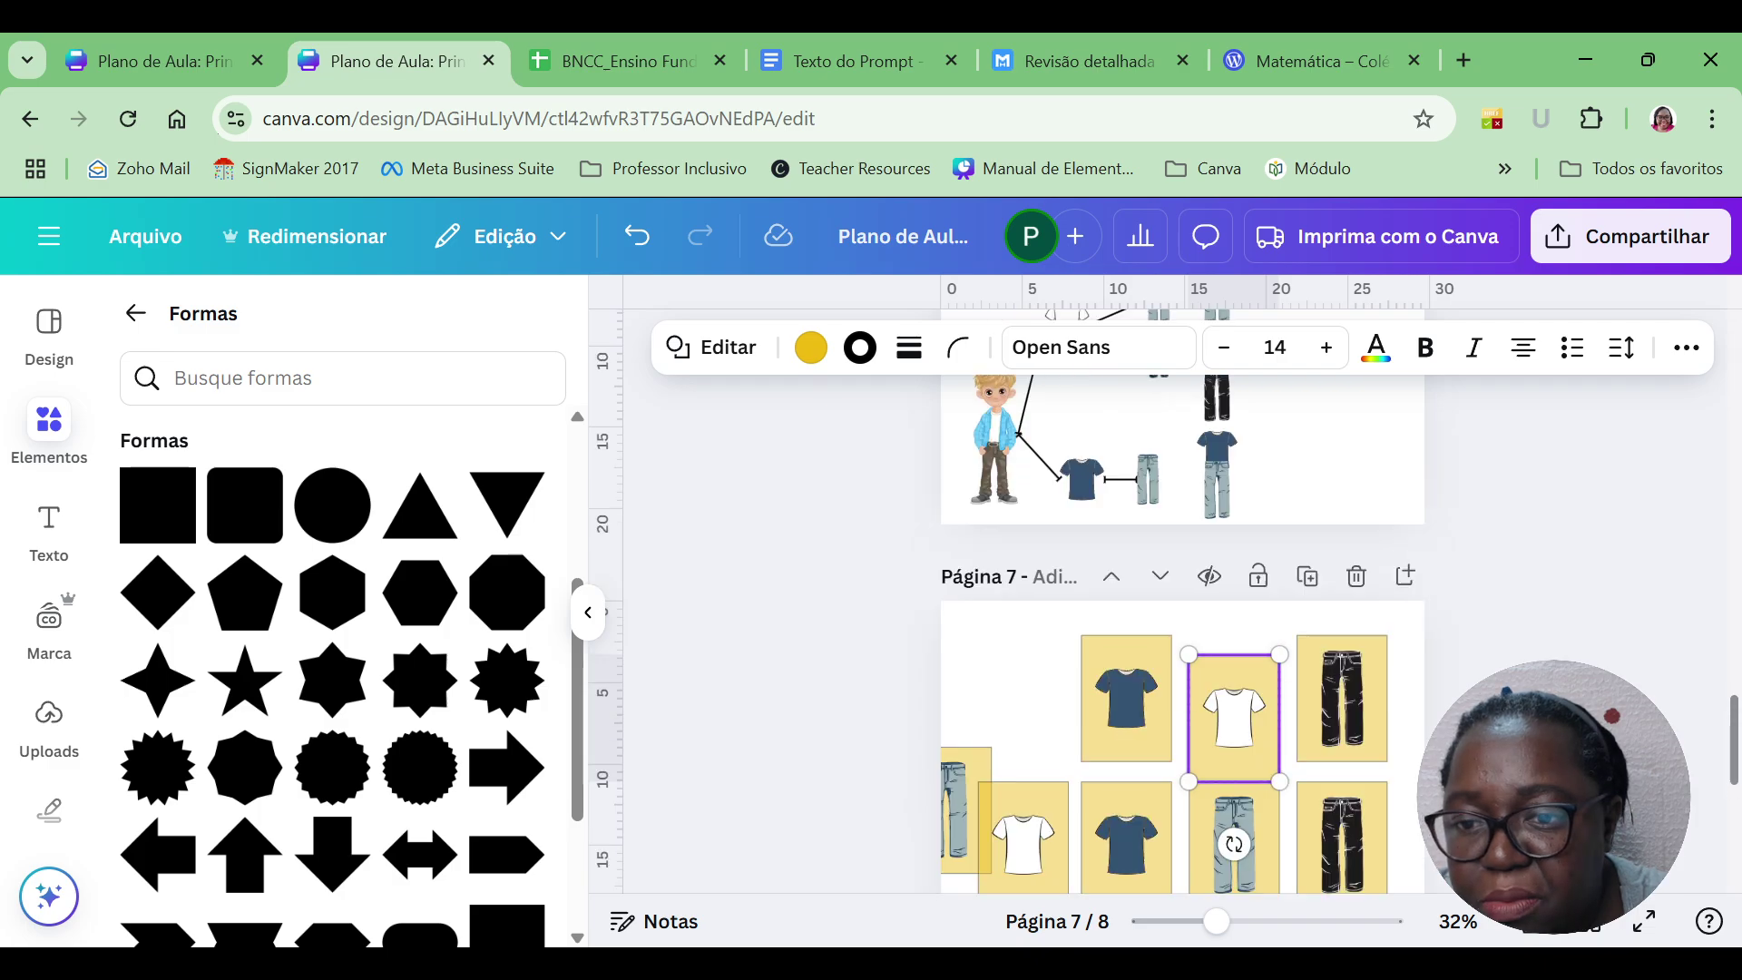
scroll(1182, 635, down, 2)
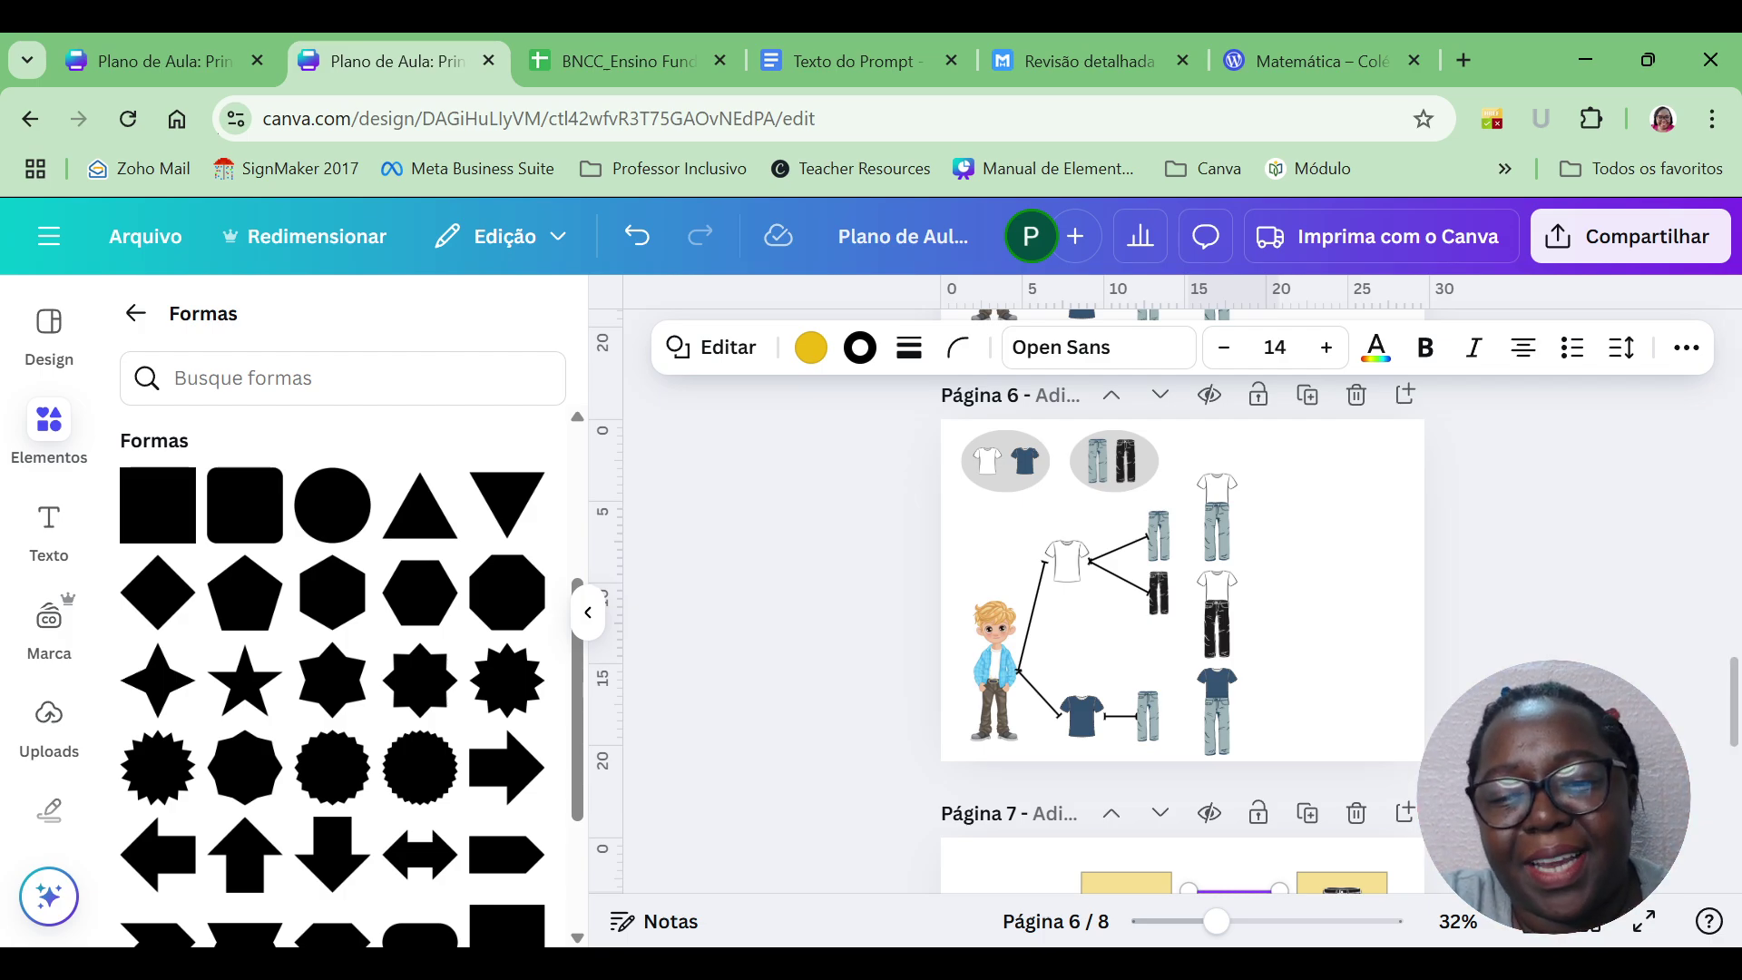
scroll(1179, 599, up, 2)
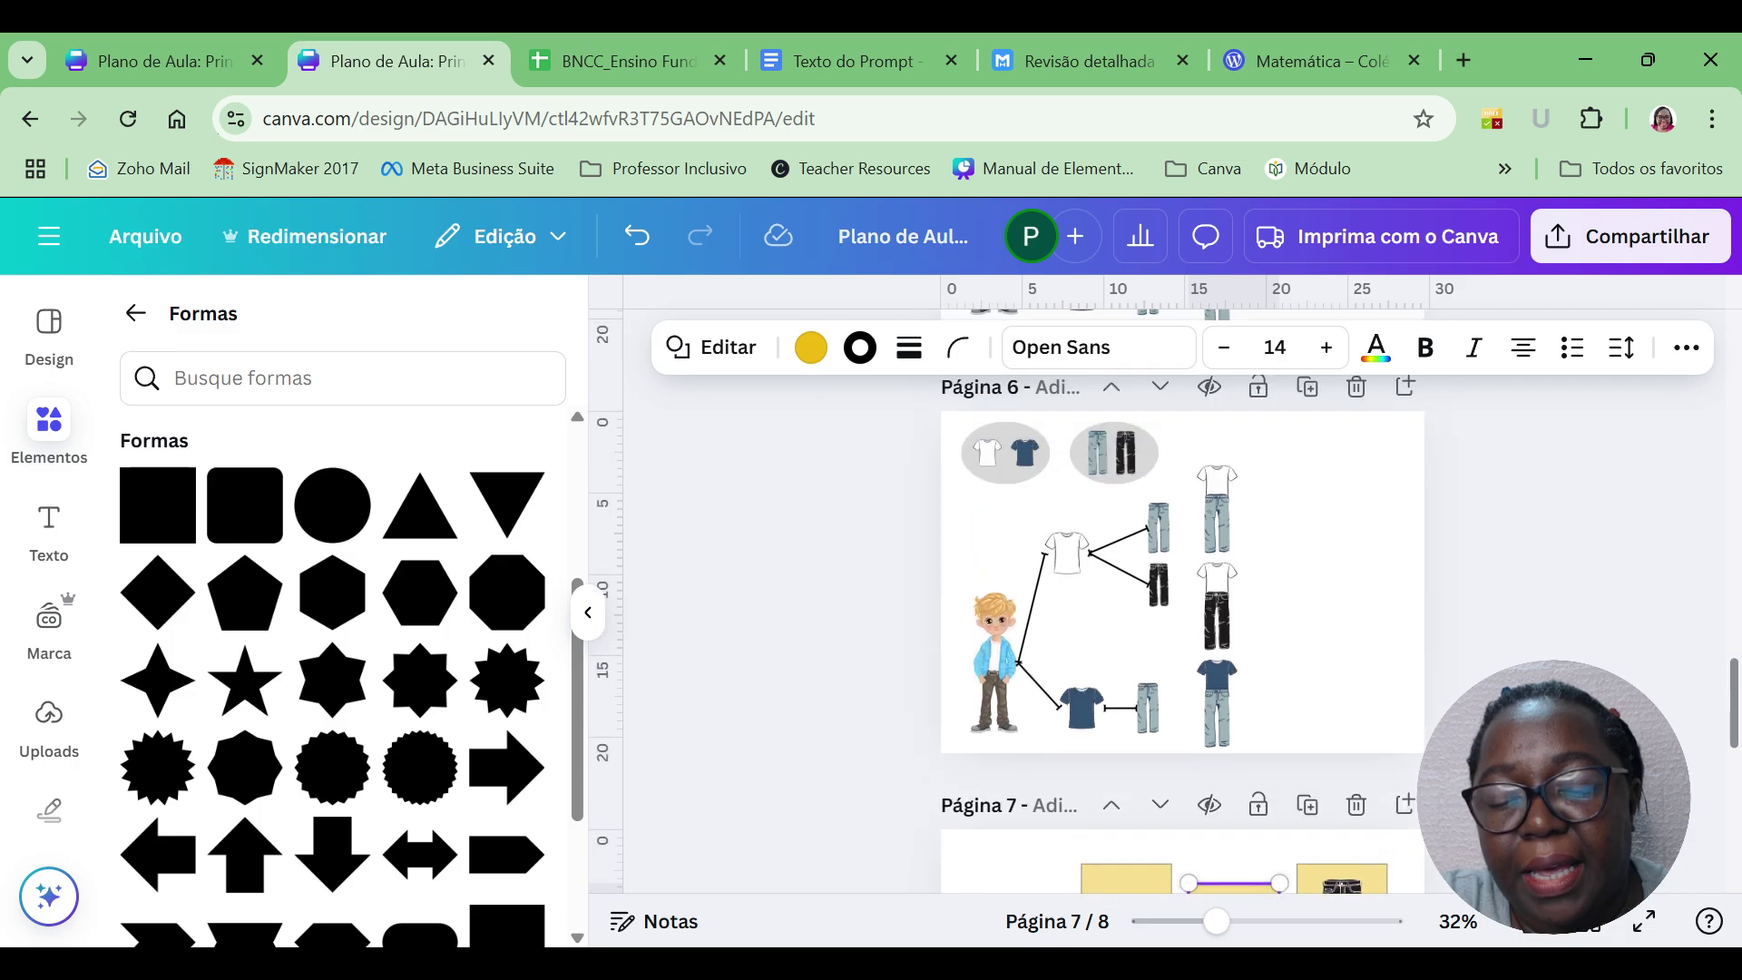
click(1642, 921)
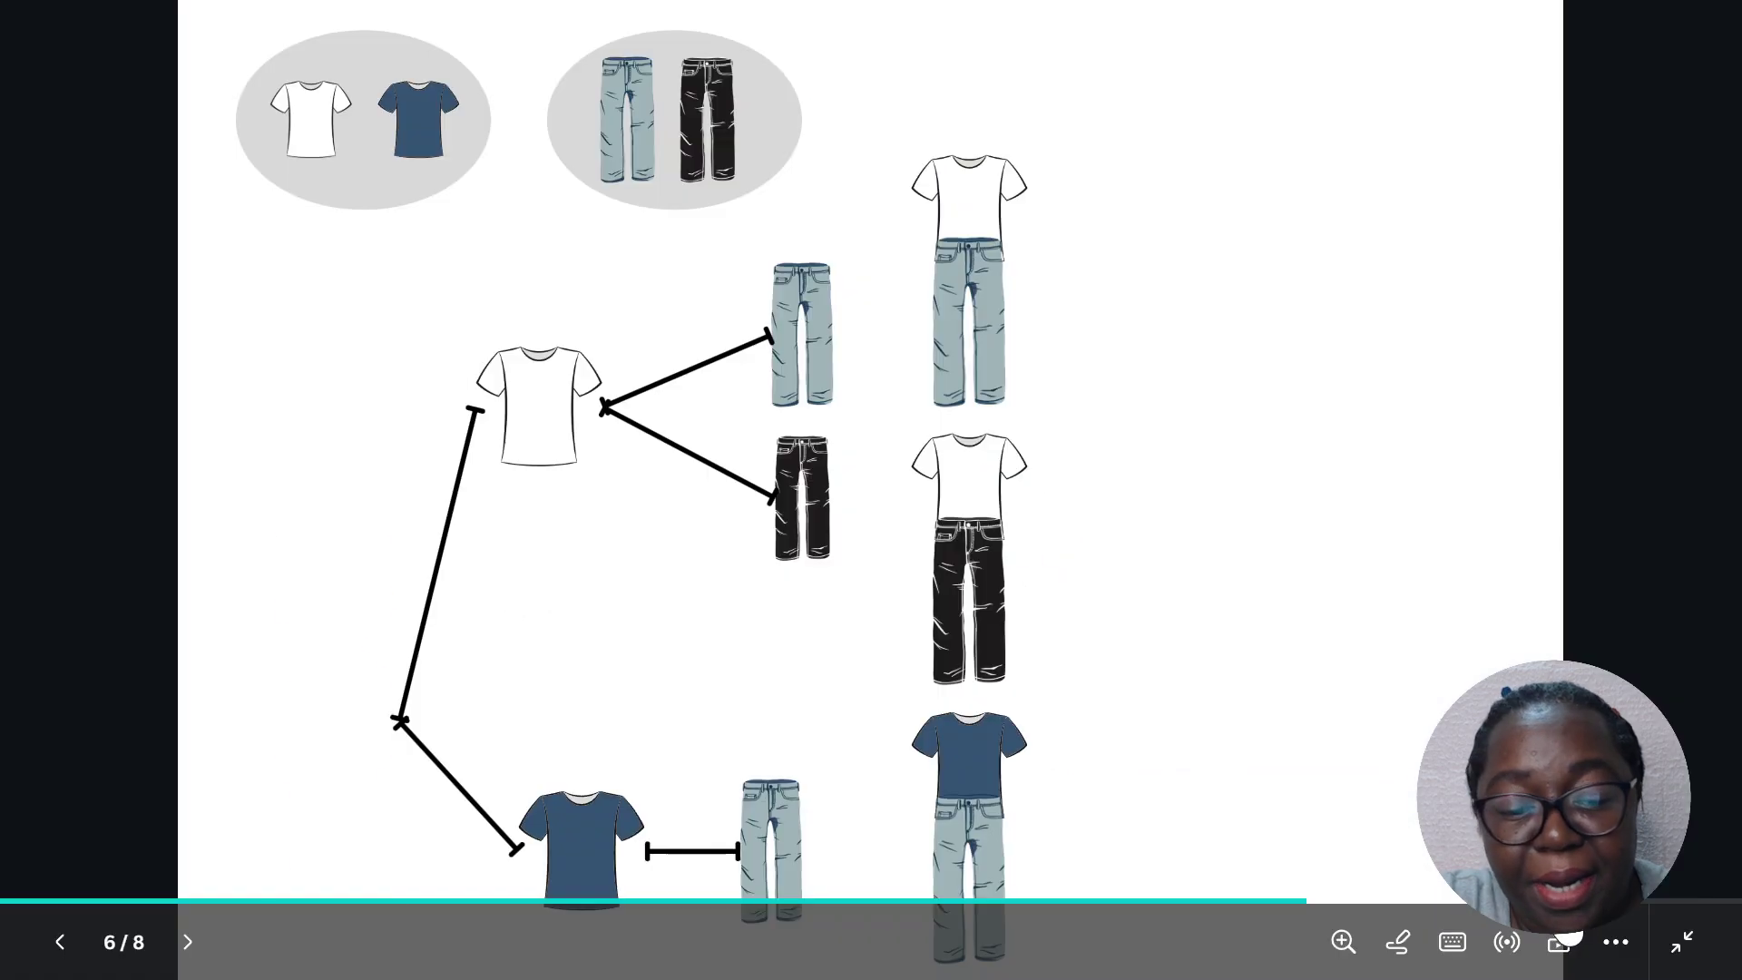